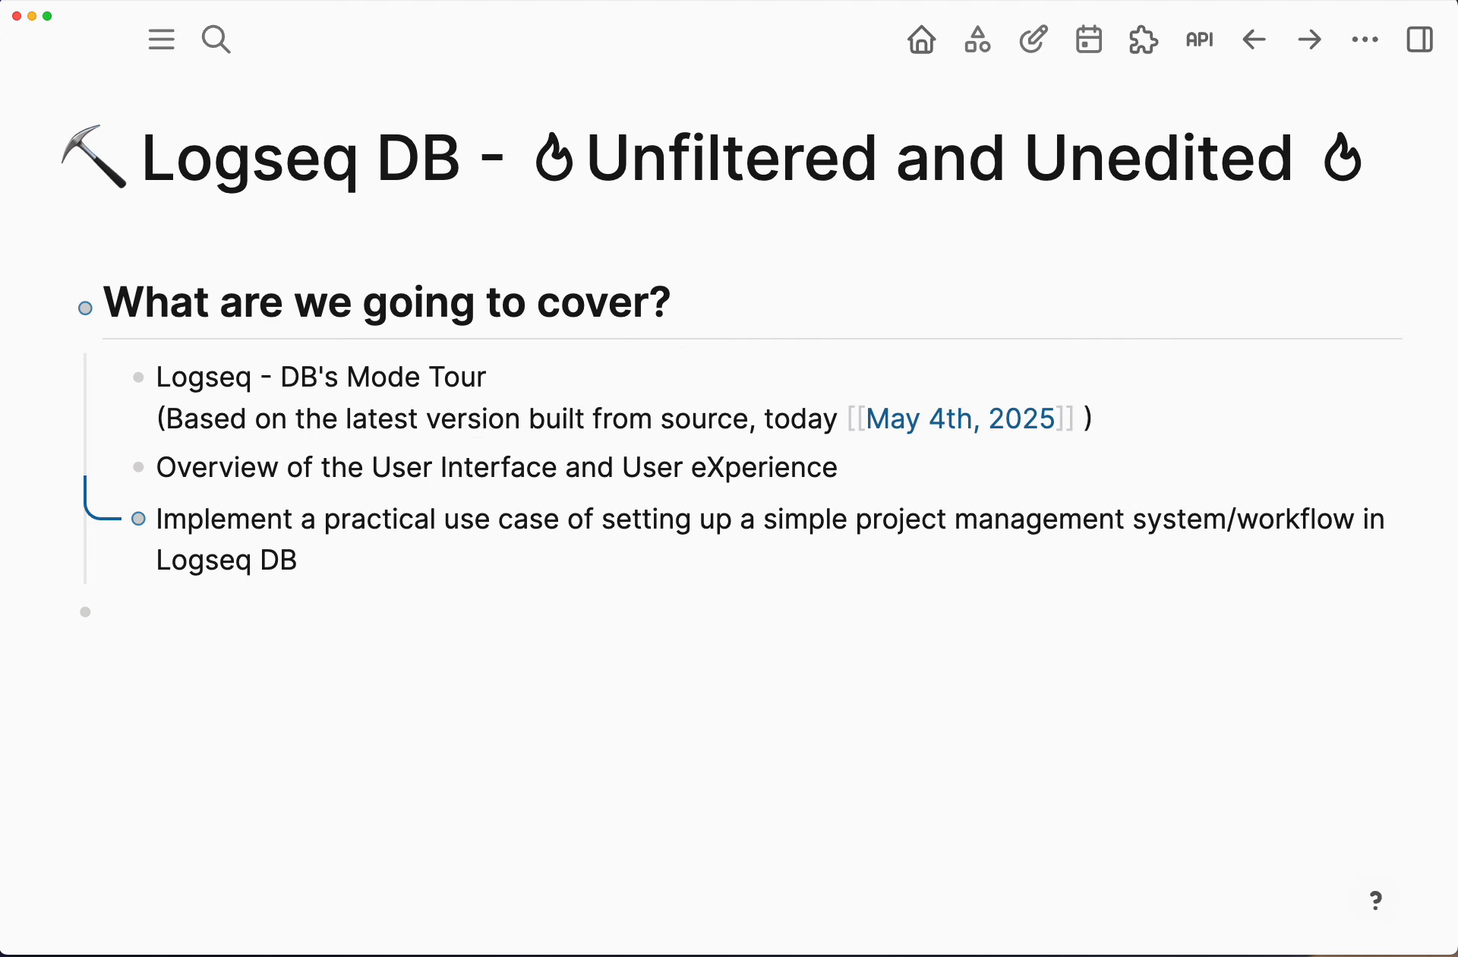
Step: Show the navigation sidebar and review the formats available for importing existing notes into a new DB graph
{"action": "left_click", "coordinate": [1340, 488]}
{"action": "left_click", "coordinate": [163, 42]}
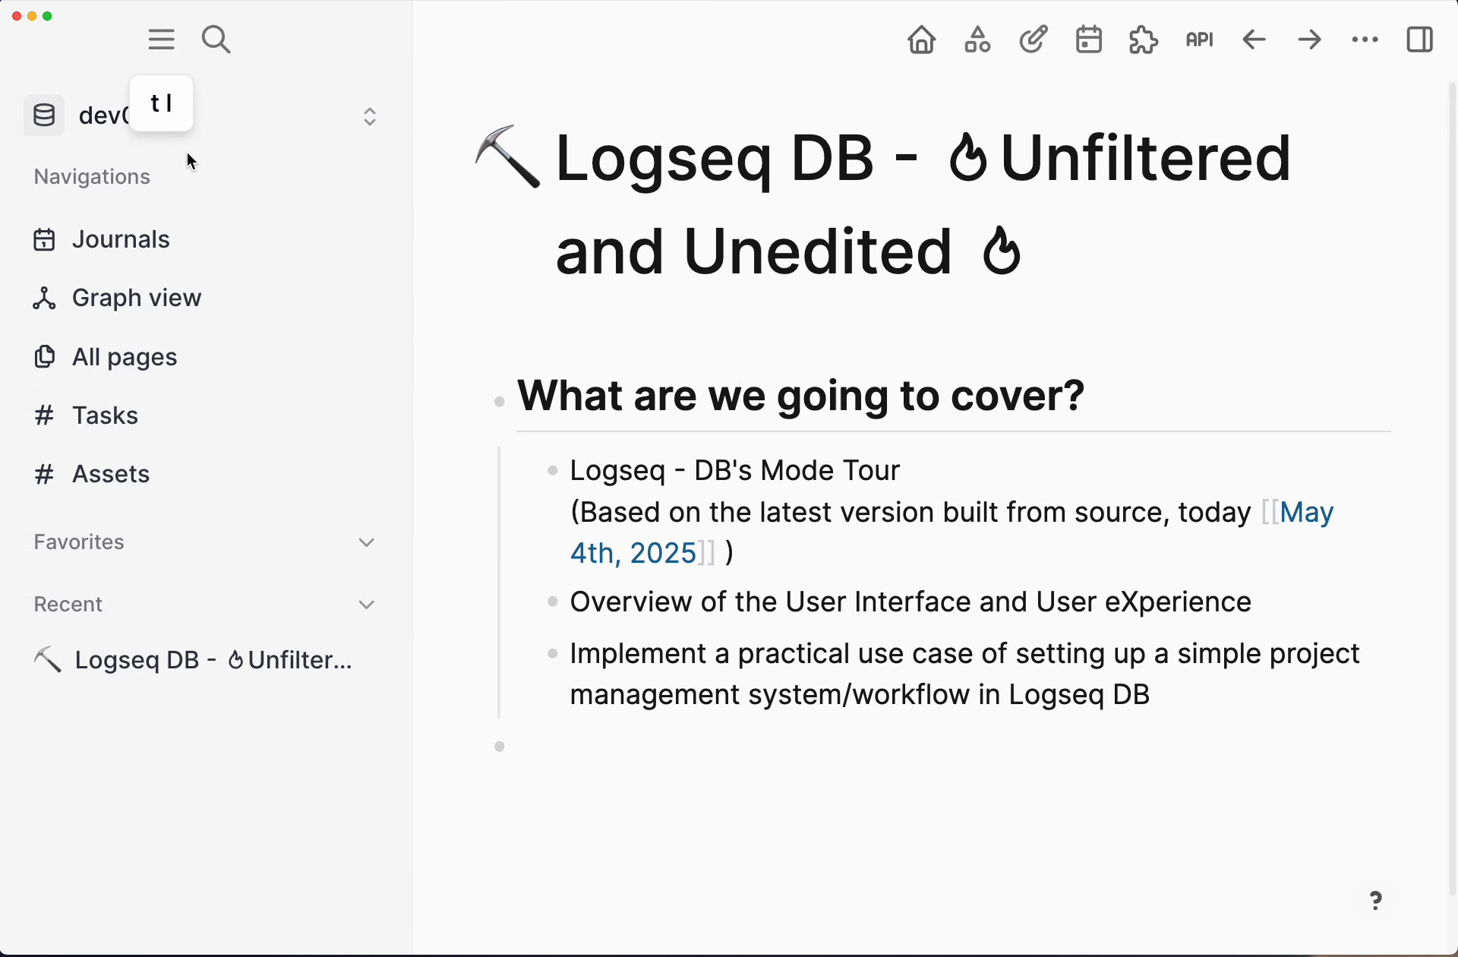
{"action": "left_click", "coordinate": [230, 116]}
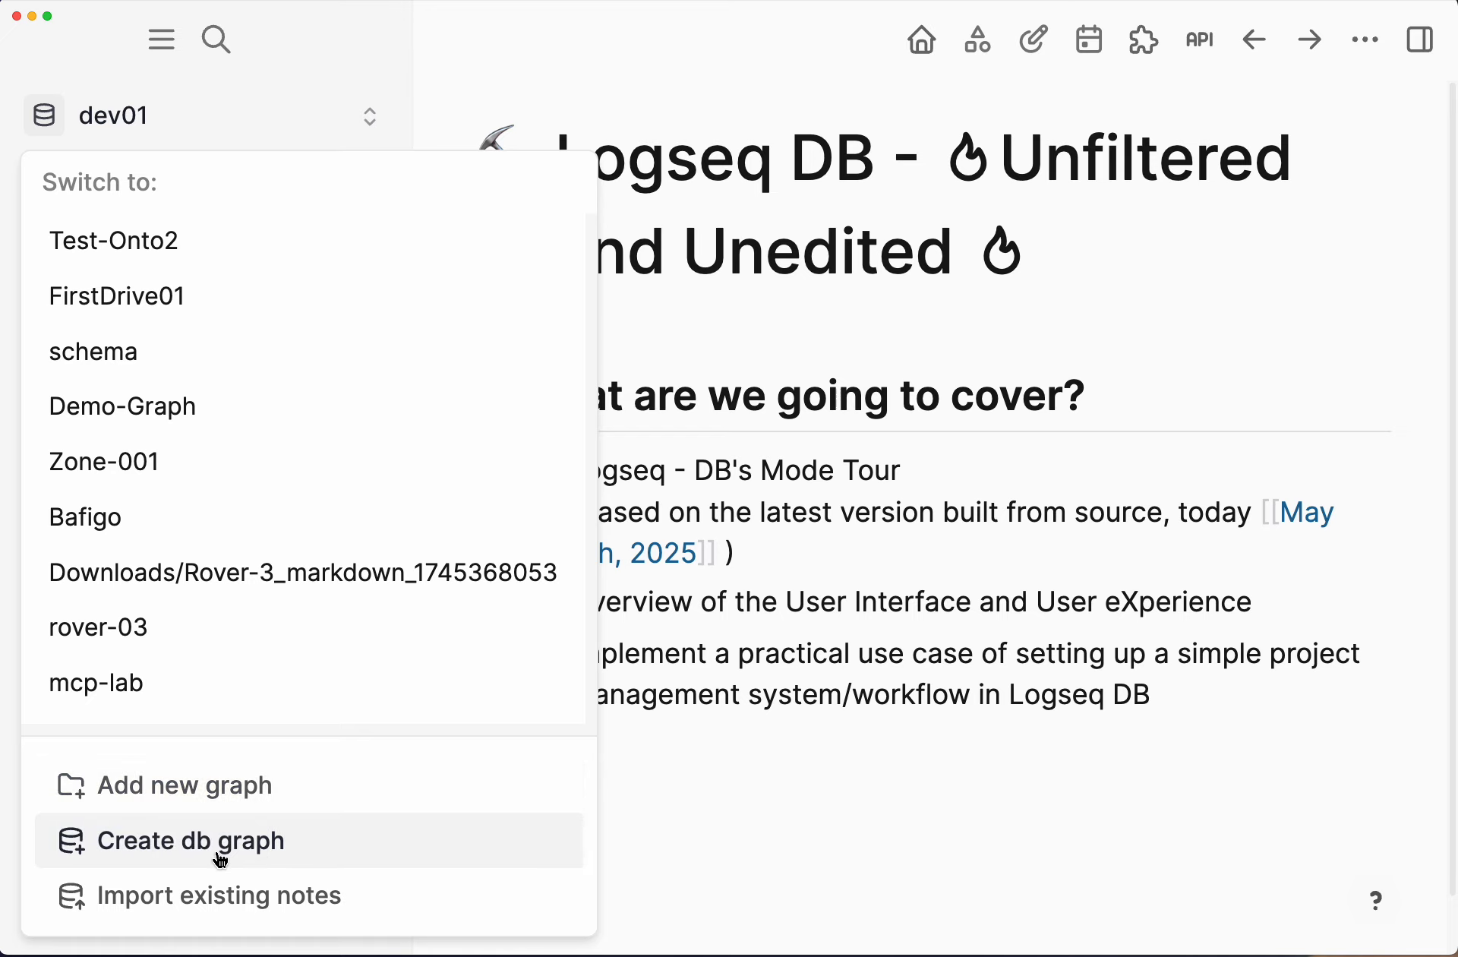
{"action": "left_click", "coordinate": [199, 909]}
{"action": "scroll", "coordinate": [707, 654], "scroll_direction": "down", "scroll_amount": 6}
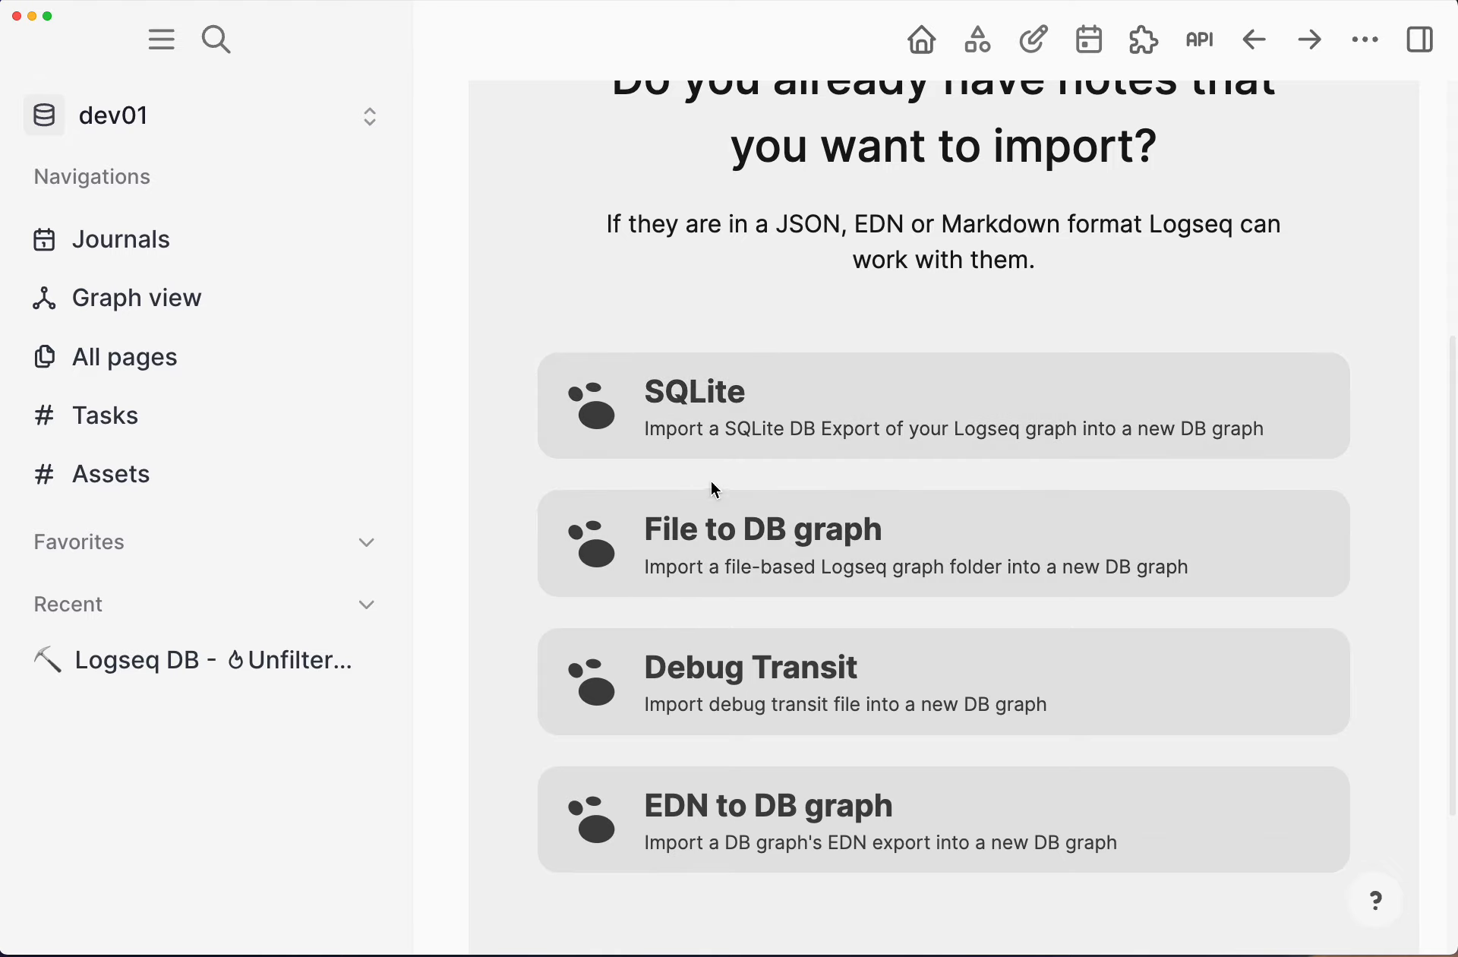
{"action": "scroll", "coordinate": [757, 749], "scroll_direction": "down", "scroll_amount": 1}
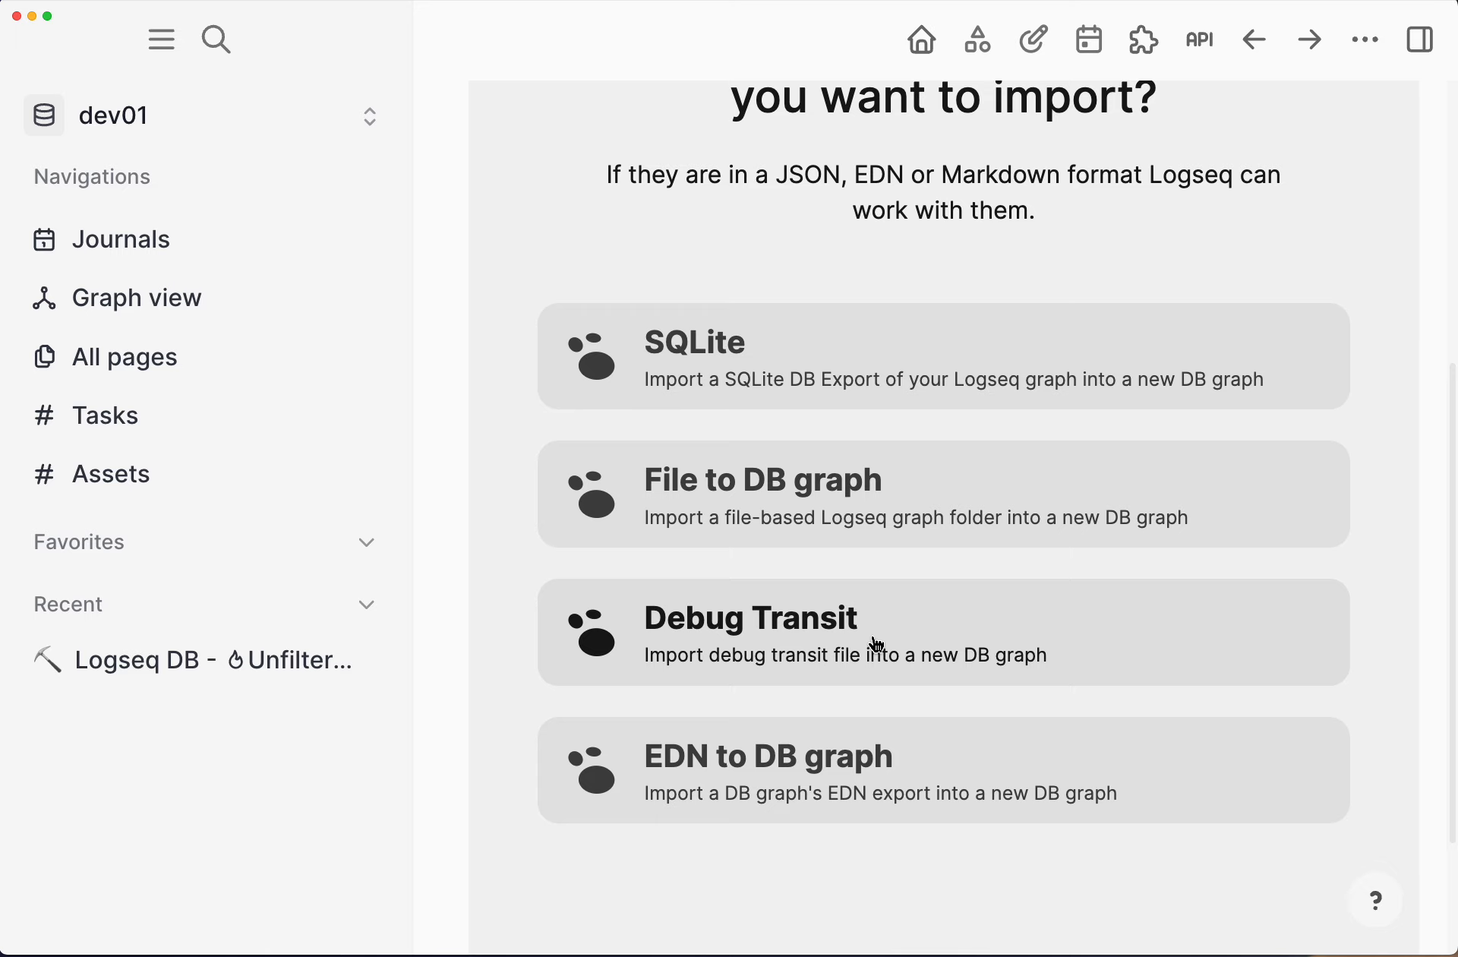
{"action": "scroll", "coordinate": [892, 644], "scroll_direction": "up", "scroll_amount": 2}
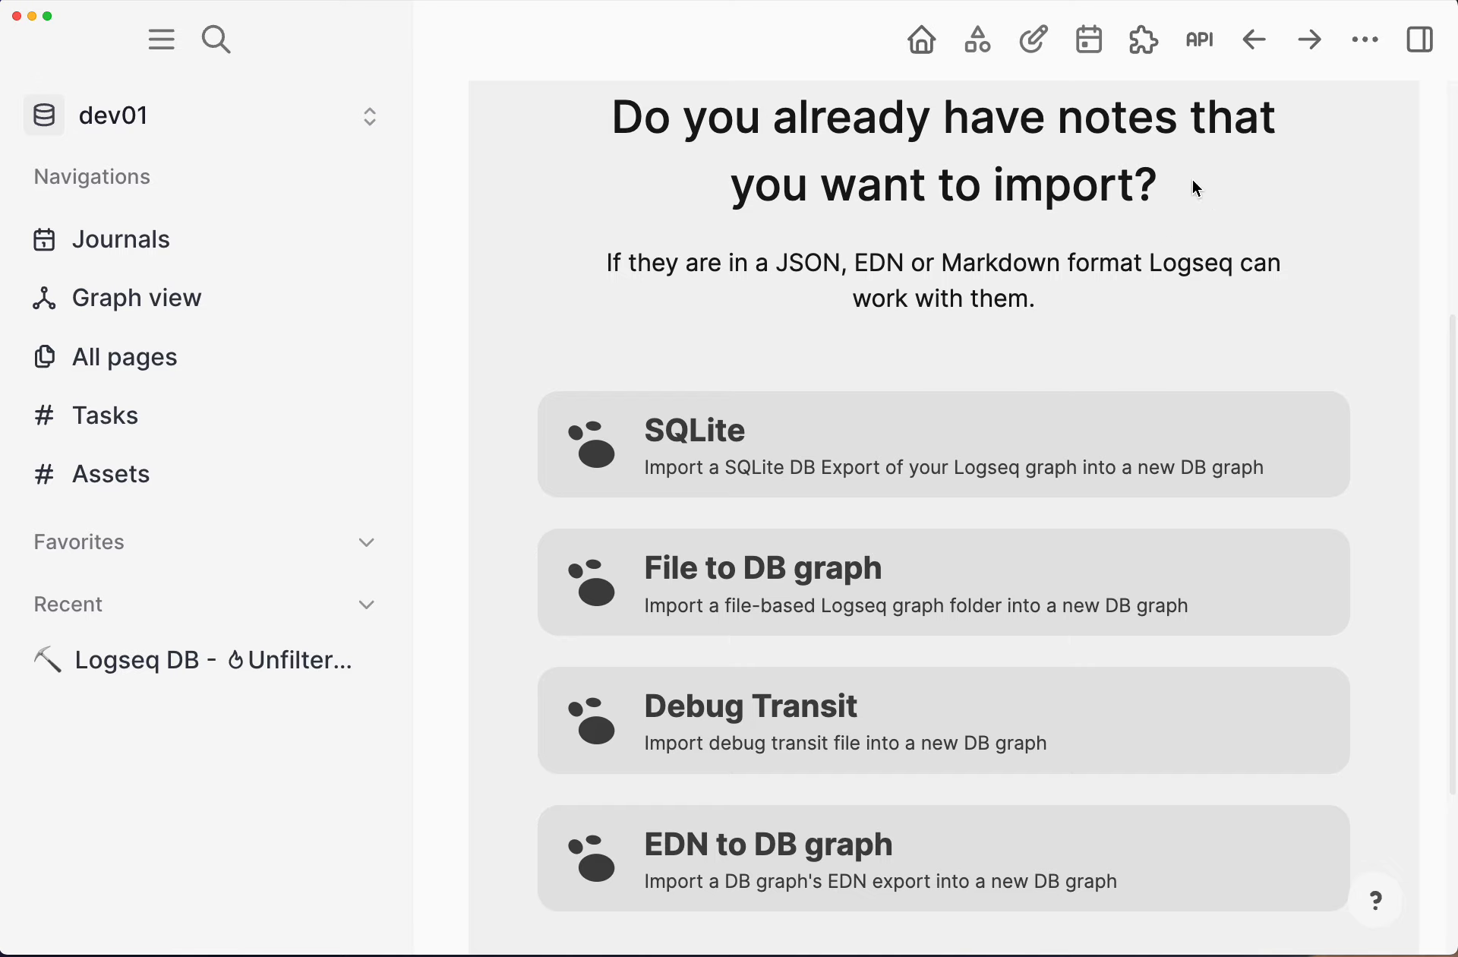
Step: Review the export formats offered for the dev01 graph and close the export dialog
{"action": "left_click", "coordinate": [1365, 45]}
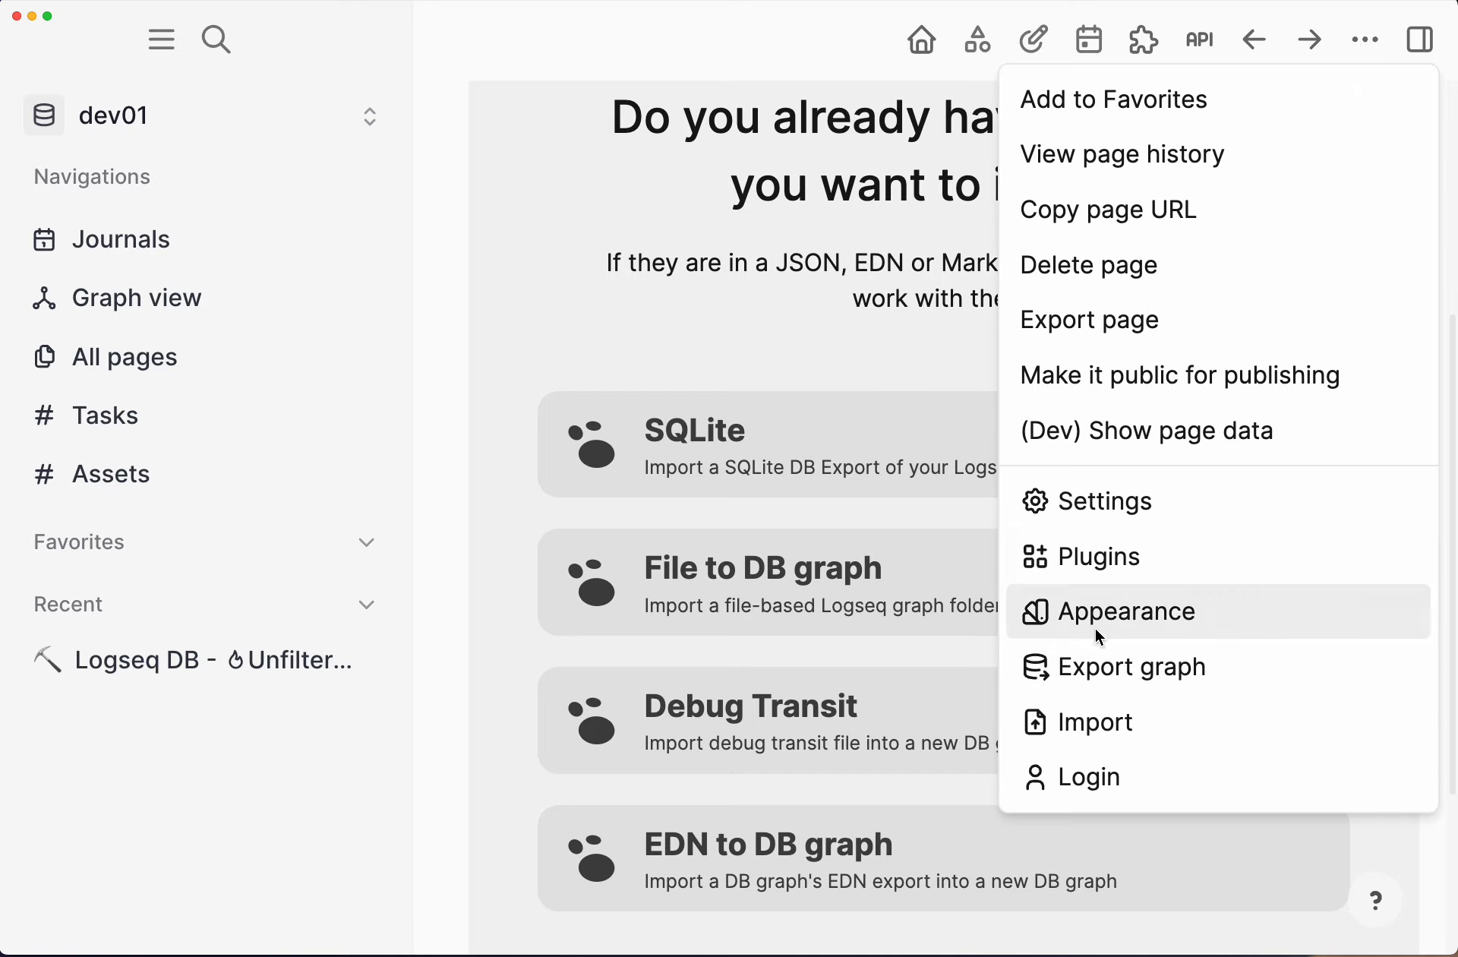
{"action": "left_click", "coordinate": [1097, 667]}
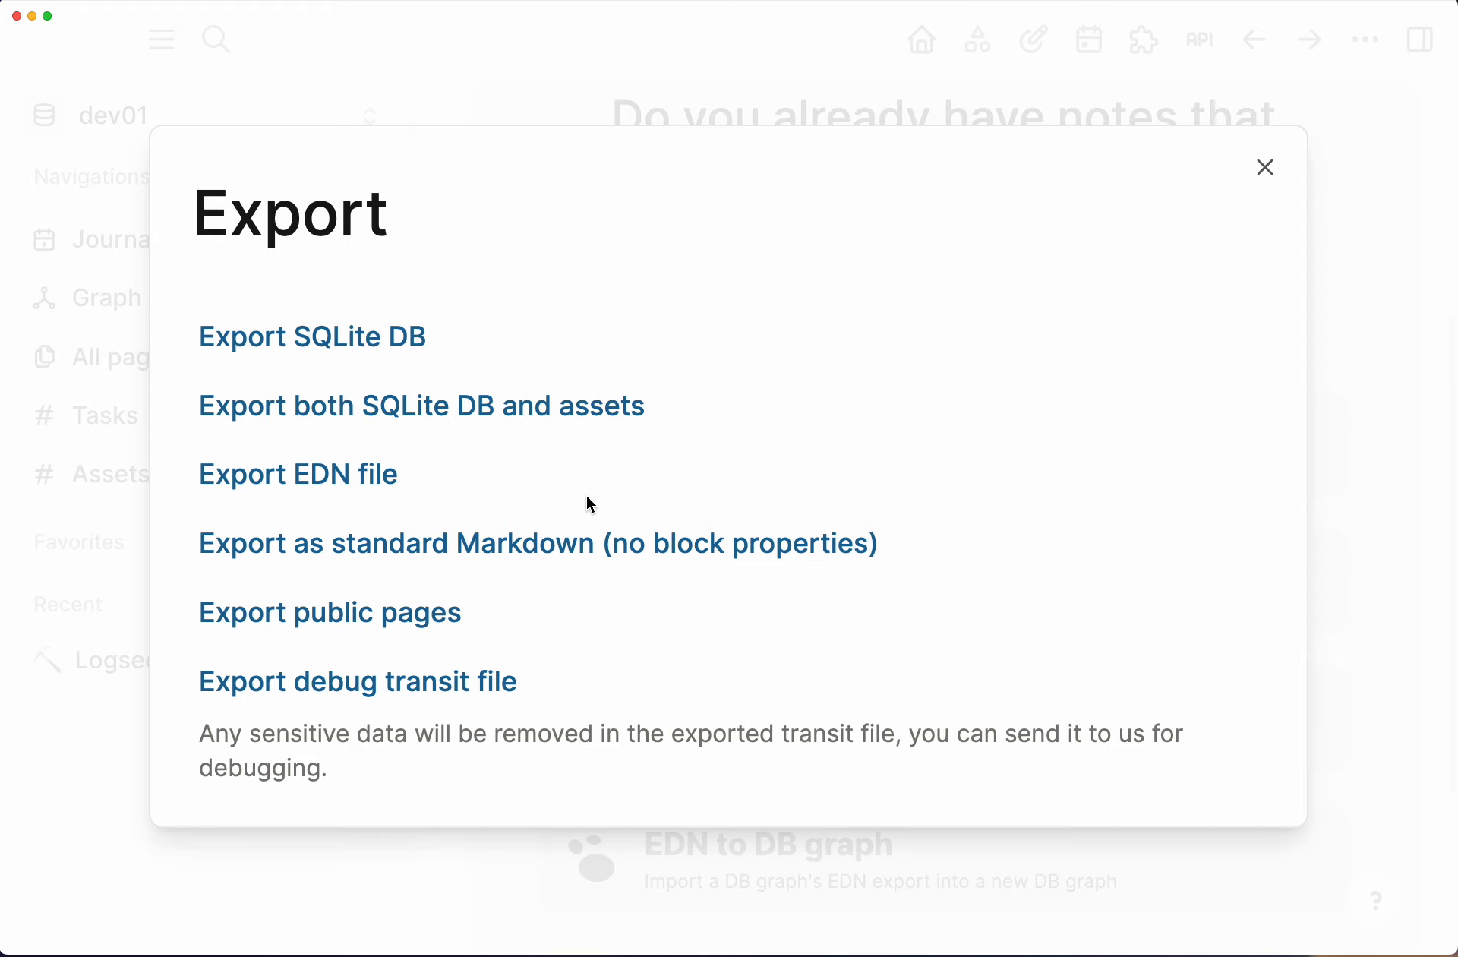
{"action": "left_click", "coordinate": [1359, 196]}
Step: Look through the import options once more and check the list of graphs that can be switched to
{"action": "scroll", "coordinate": [1006, 482], "scroll_direction": "down", "scroll_amount": 2}
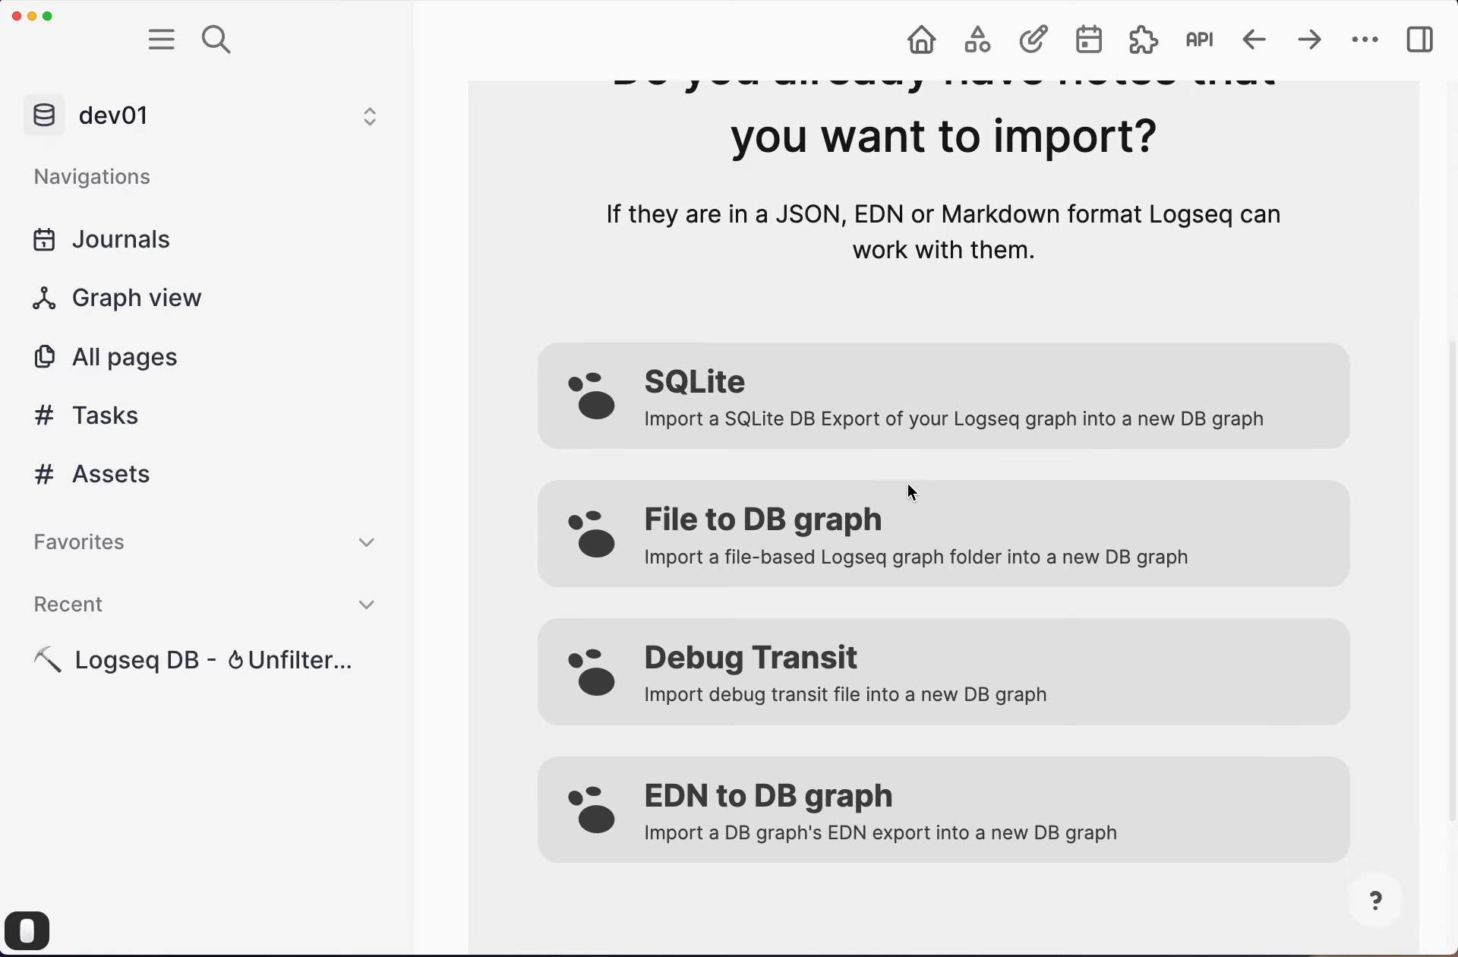
{"action": "scroll", "coordinate": [835, 425], "scroll_direction": "up", "scroll_amount": 3}
{"action": "scroll", "coordinate": [776, 790], "scroll_direction": "down", "scroll_amount": 5}
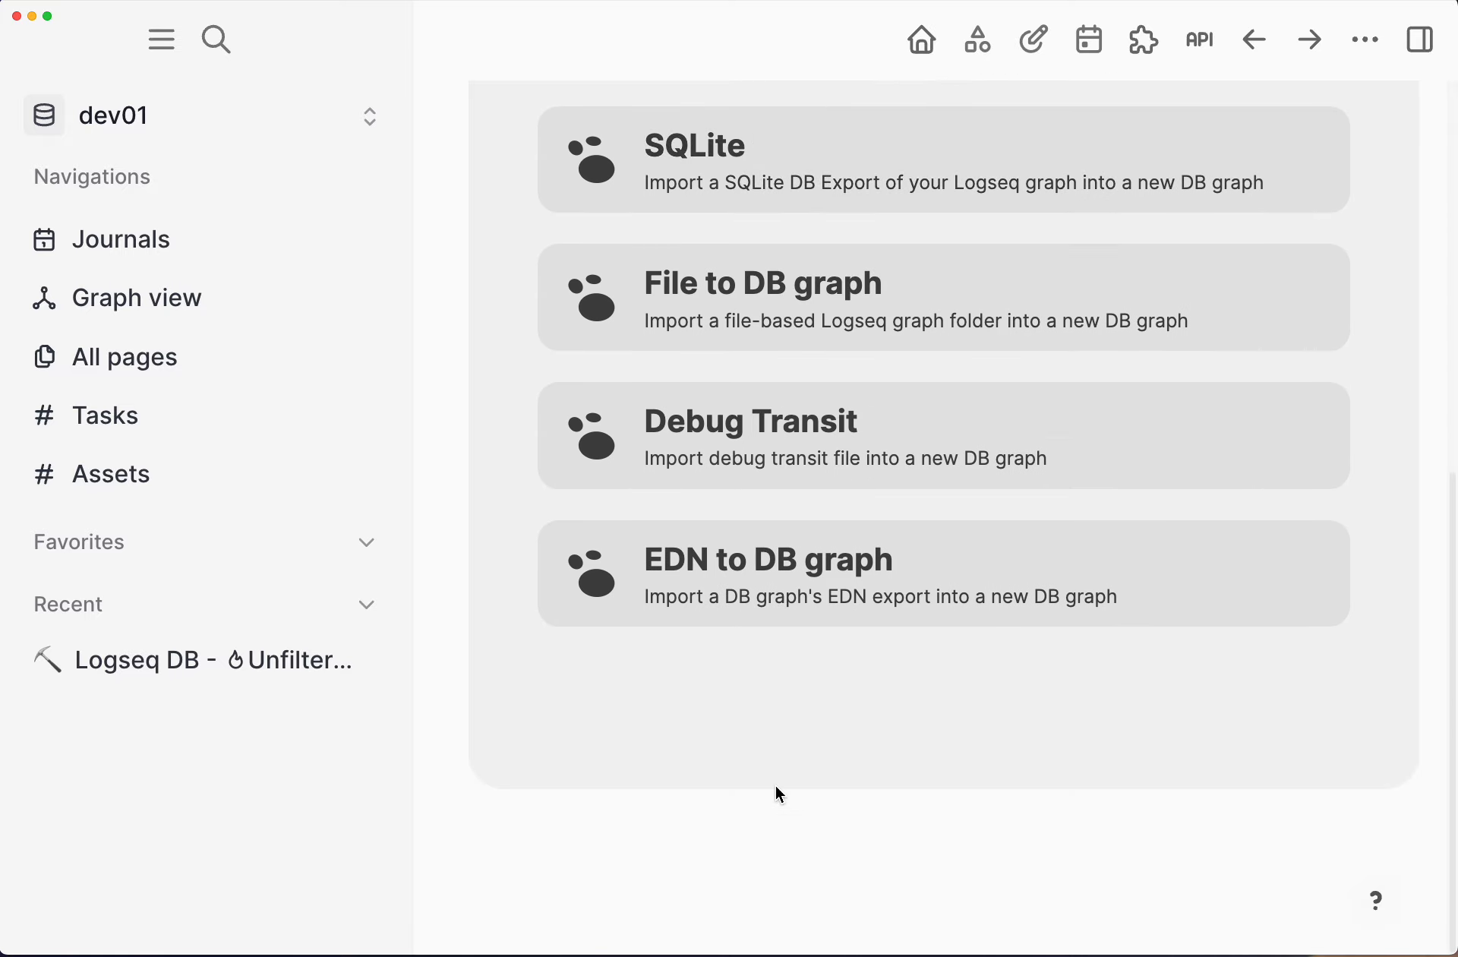
{"action": "scroll", "coordinate": [746, 533], "scroll_direction": "up", "scroll_amount": 2}
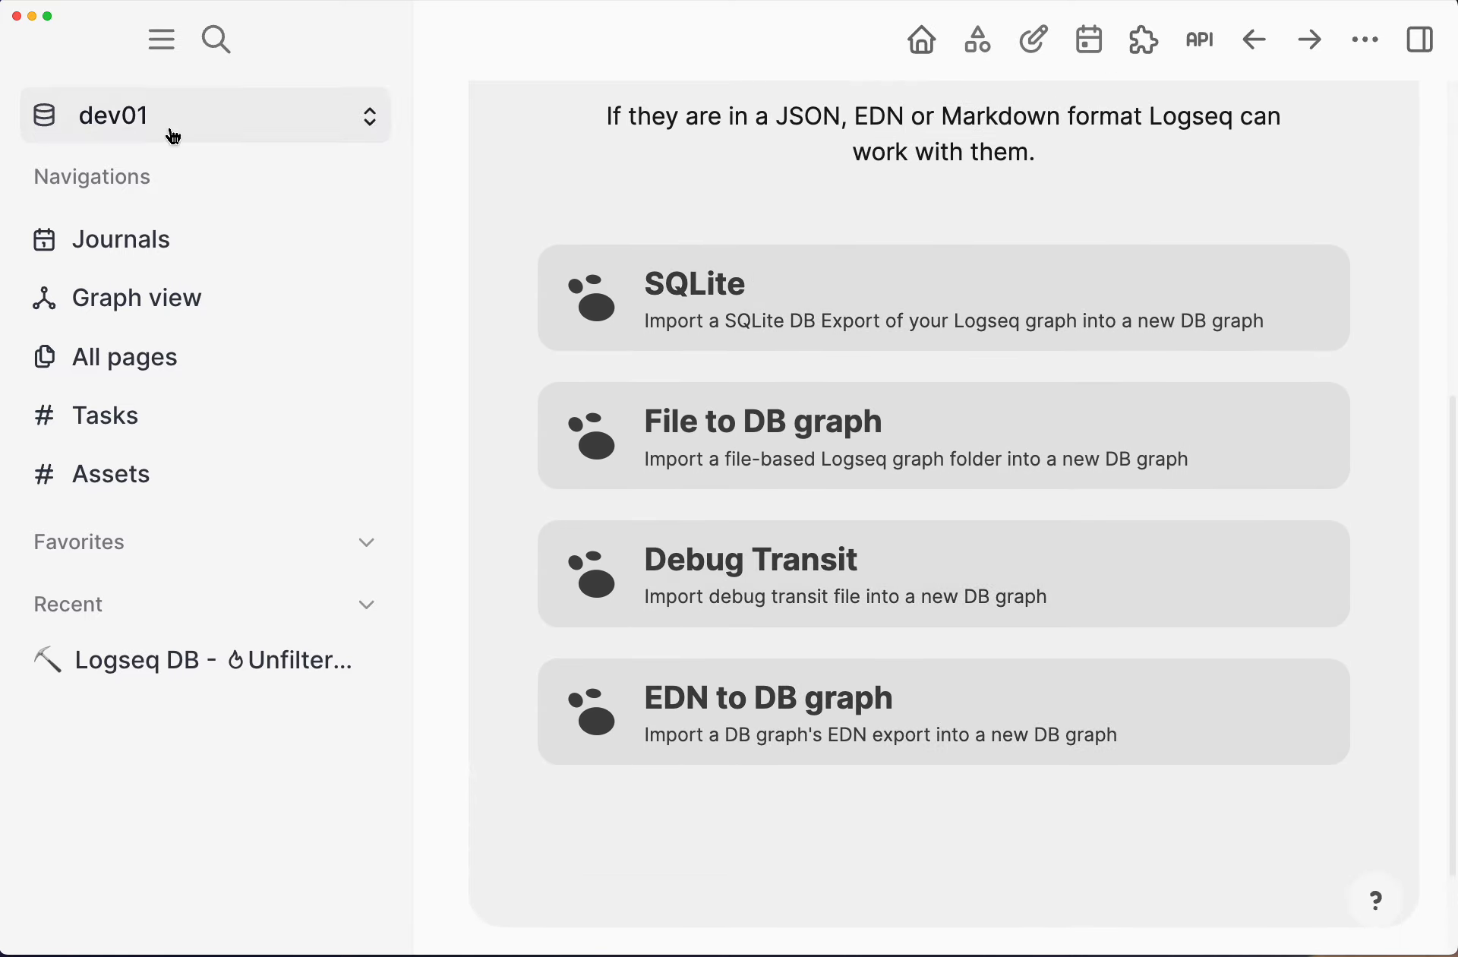
{"action": "left_click", "coordinate": [122, 116]}
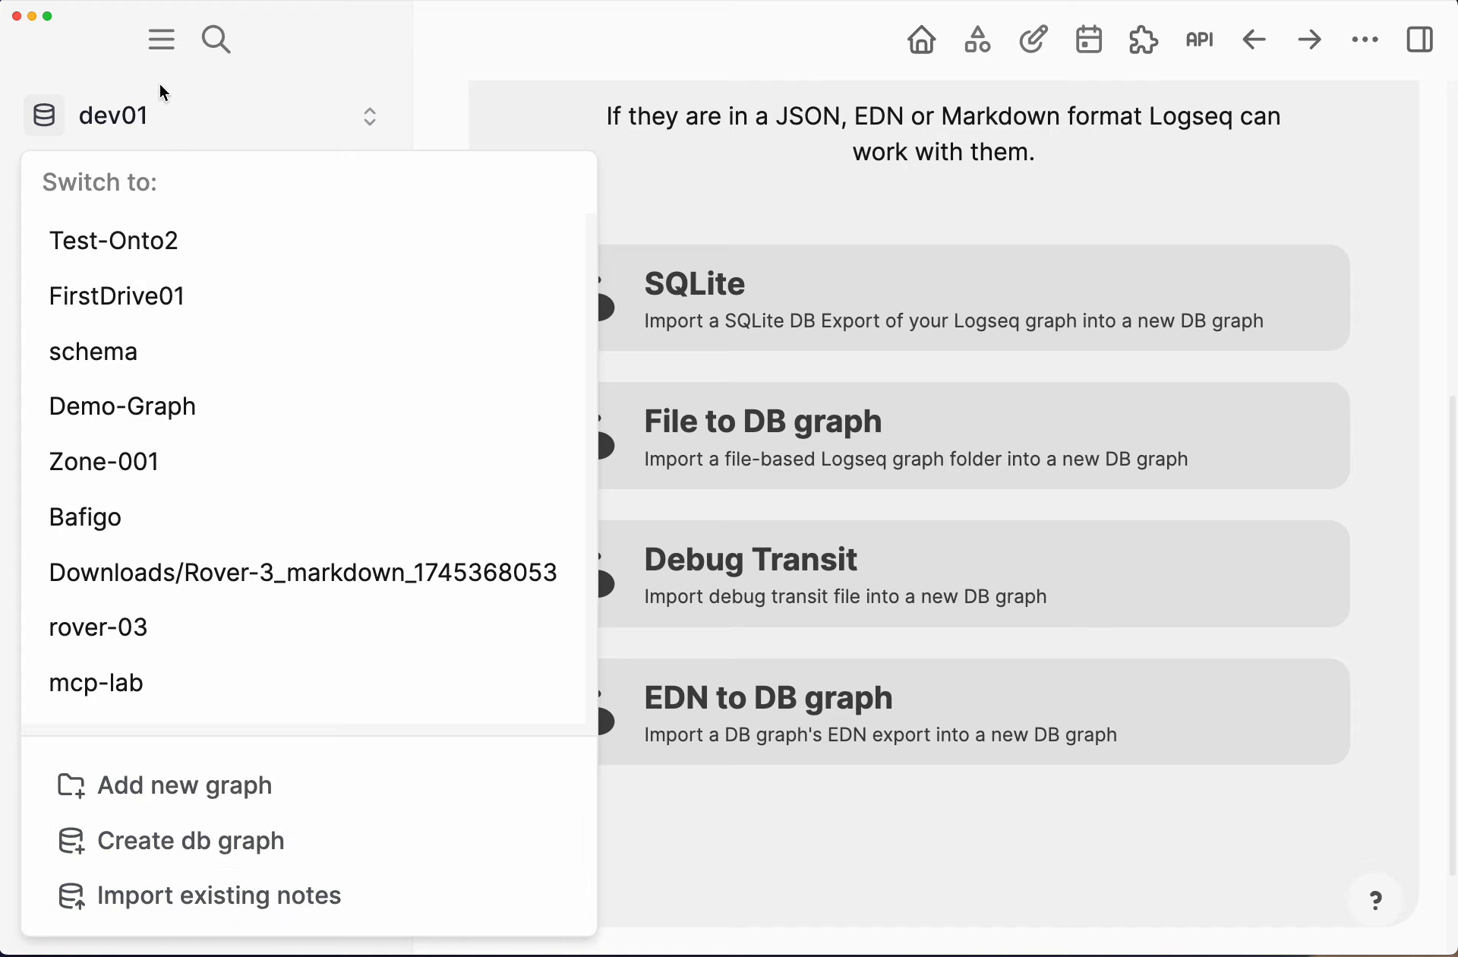
{"action": "left_click", "coordinate": [168, 42]}
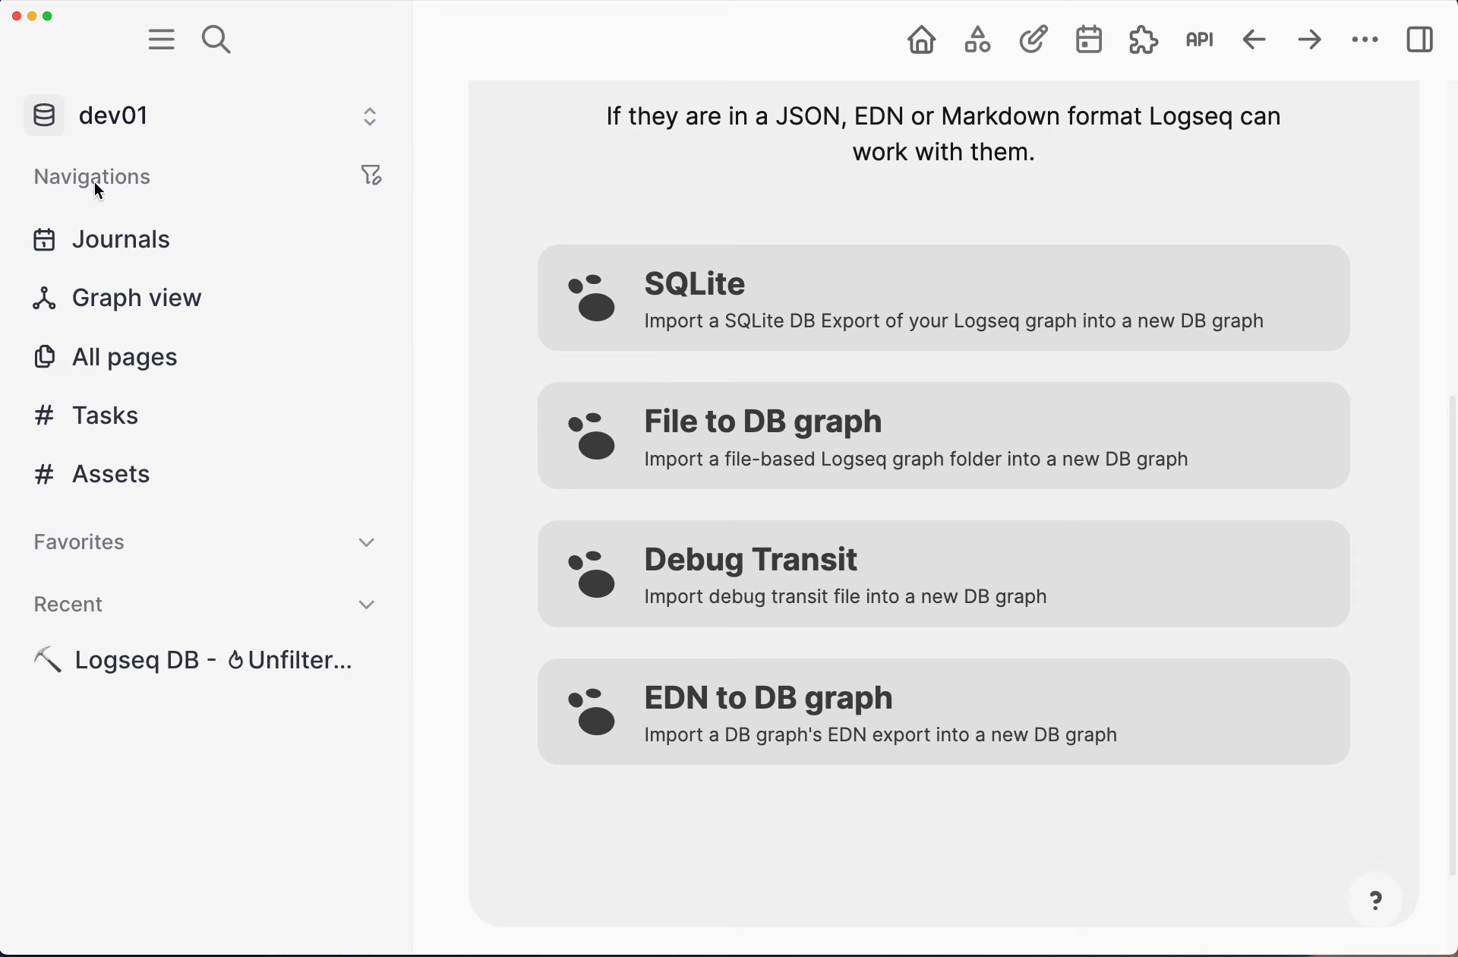
Step: Look at the graph view of dev01 and its journals
{"action": "left_click", "coordinate": [137, 309]}
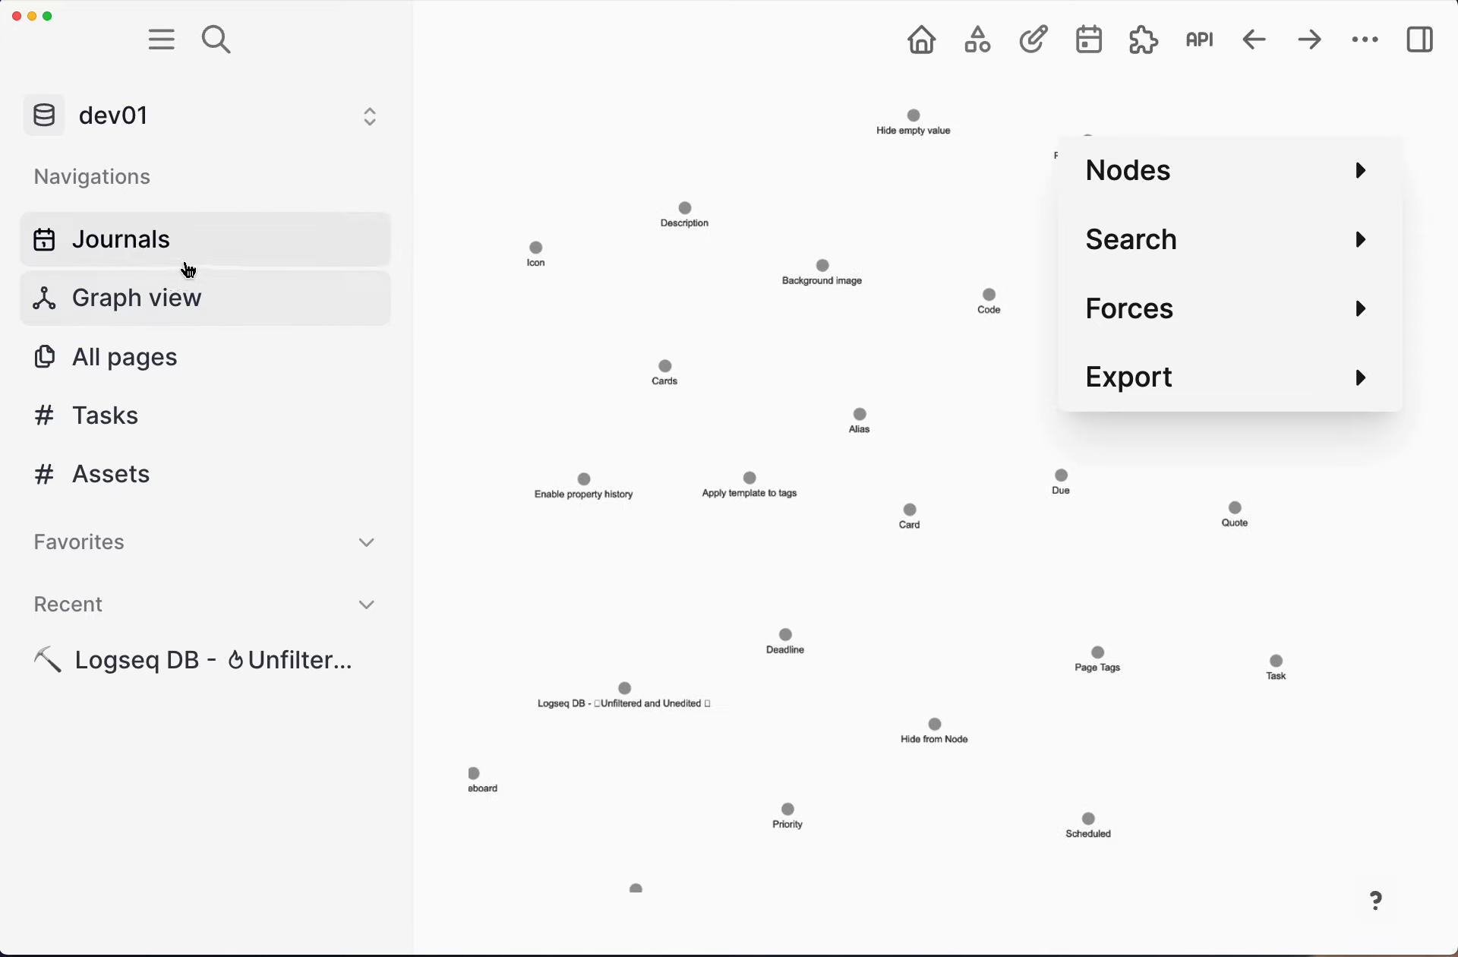
{"action": "left_click", "coordinate": [164, 252]}
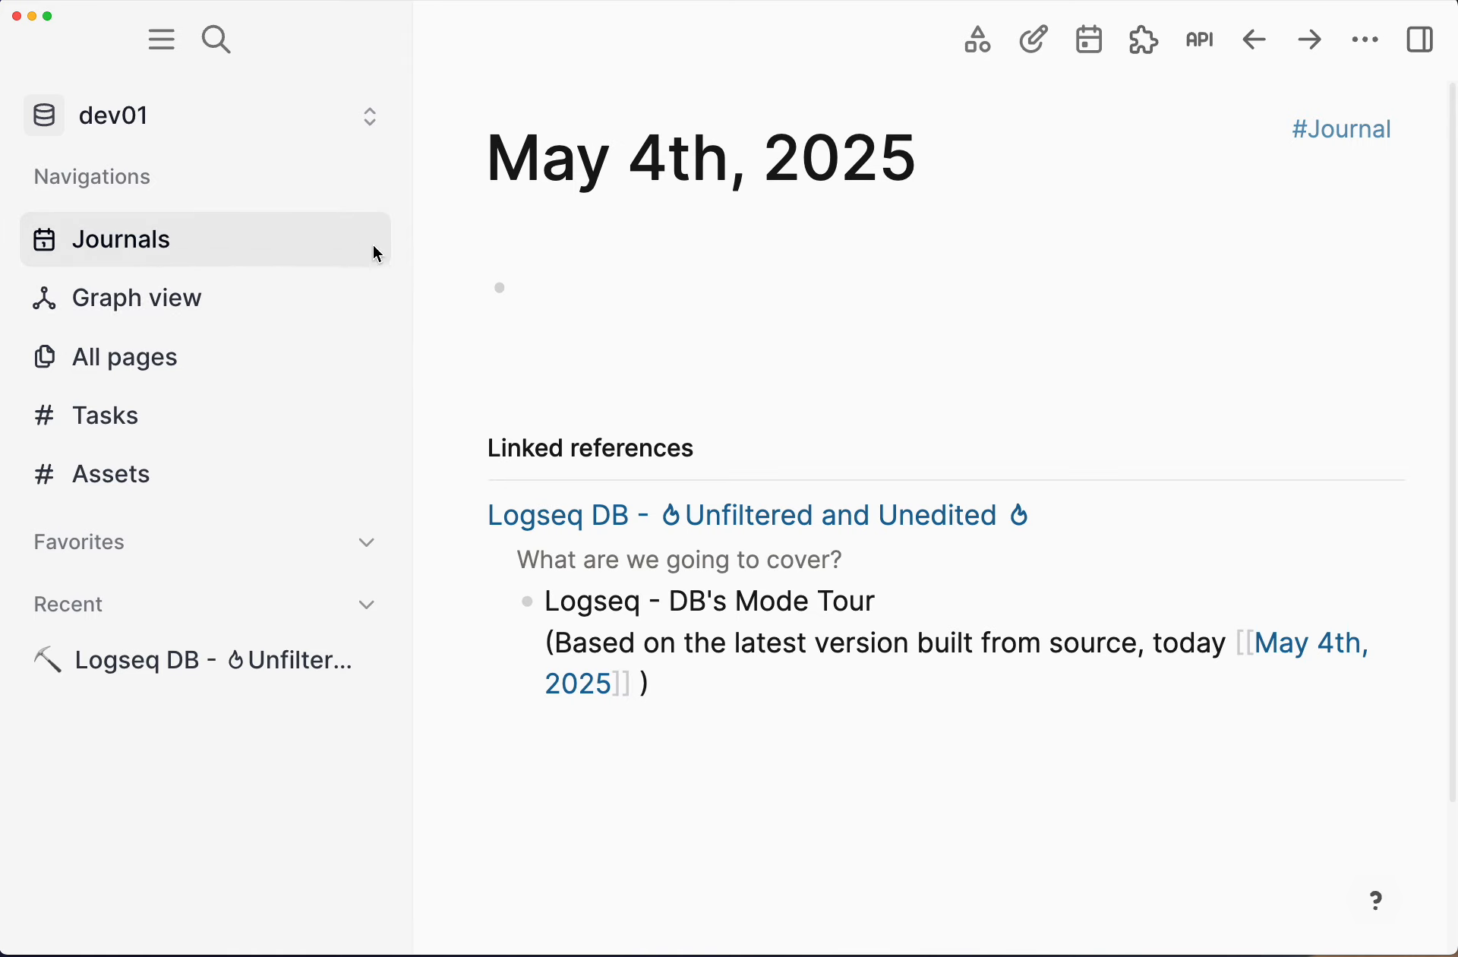
Step: Narrow the Page name and Backlinks columns in the All pages table so the Tags column fits in view
{"action": "left_click", "coordinate": [153, 368]}
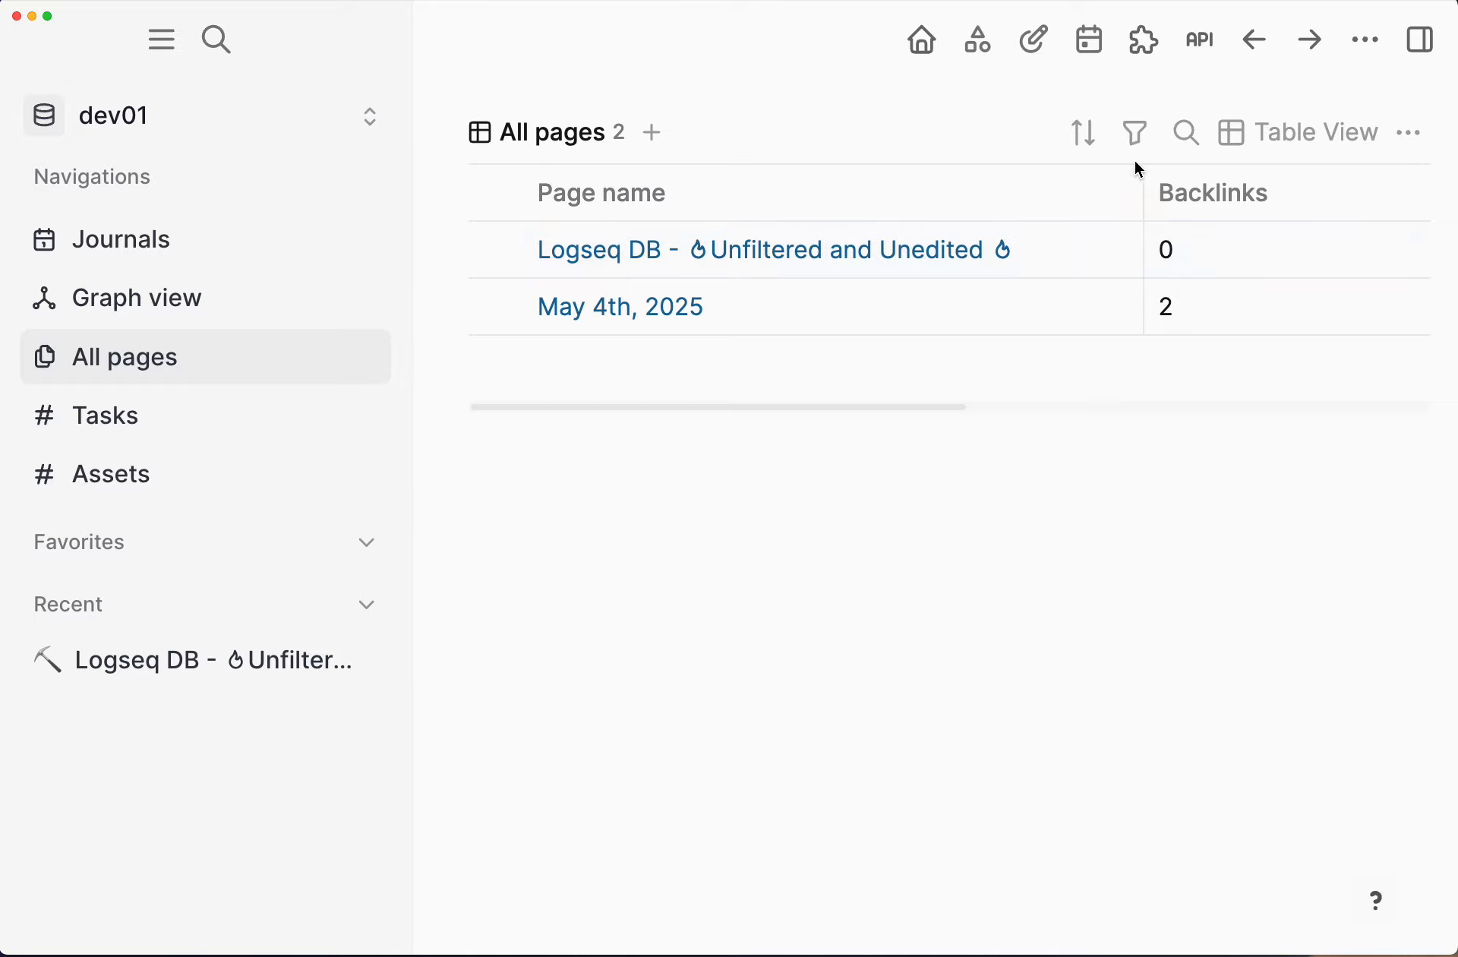
{"action": "left_click_drag", "start_coordinate": [1147, 180], "coordinate": [1029, 179]}
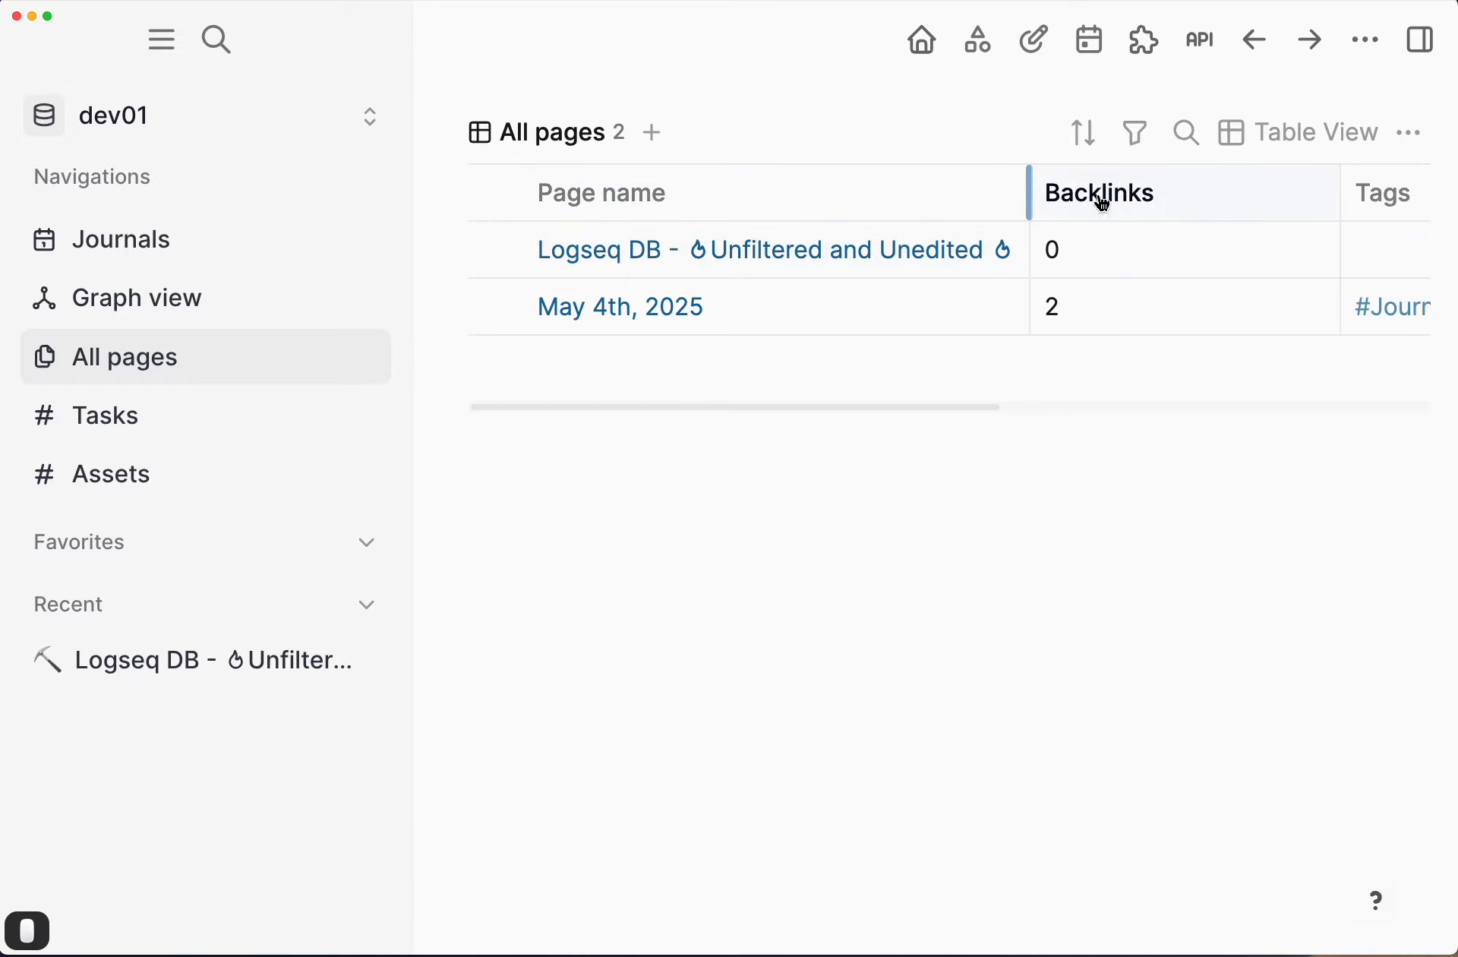
{"action": "left_click_drag", "start_coordinate": [1341, 173], "coordinate": [1207, 182]}
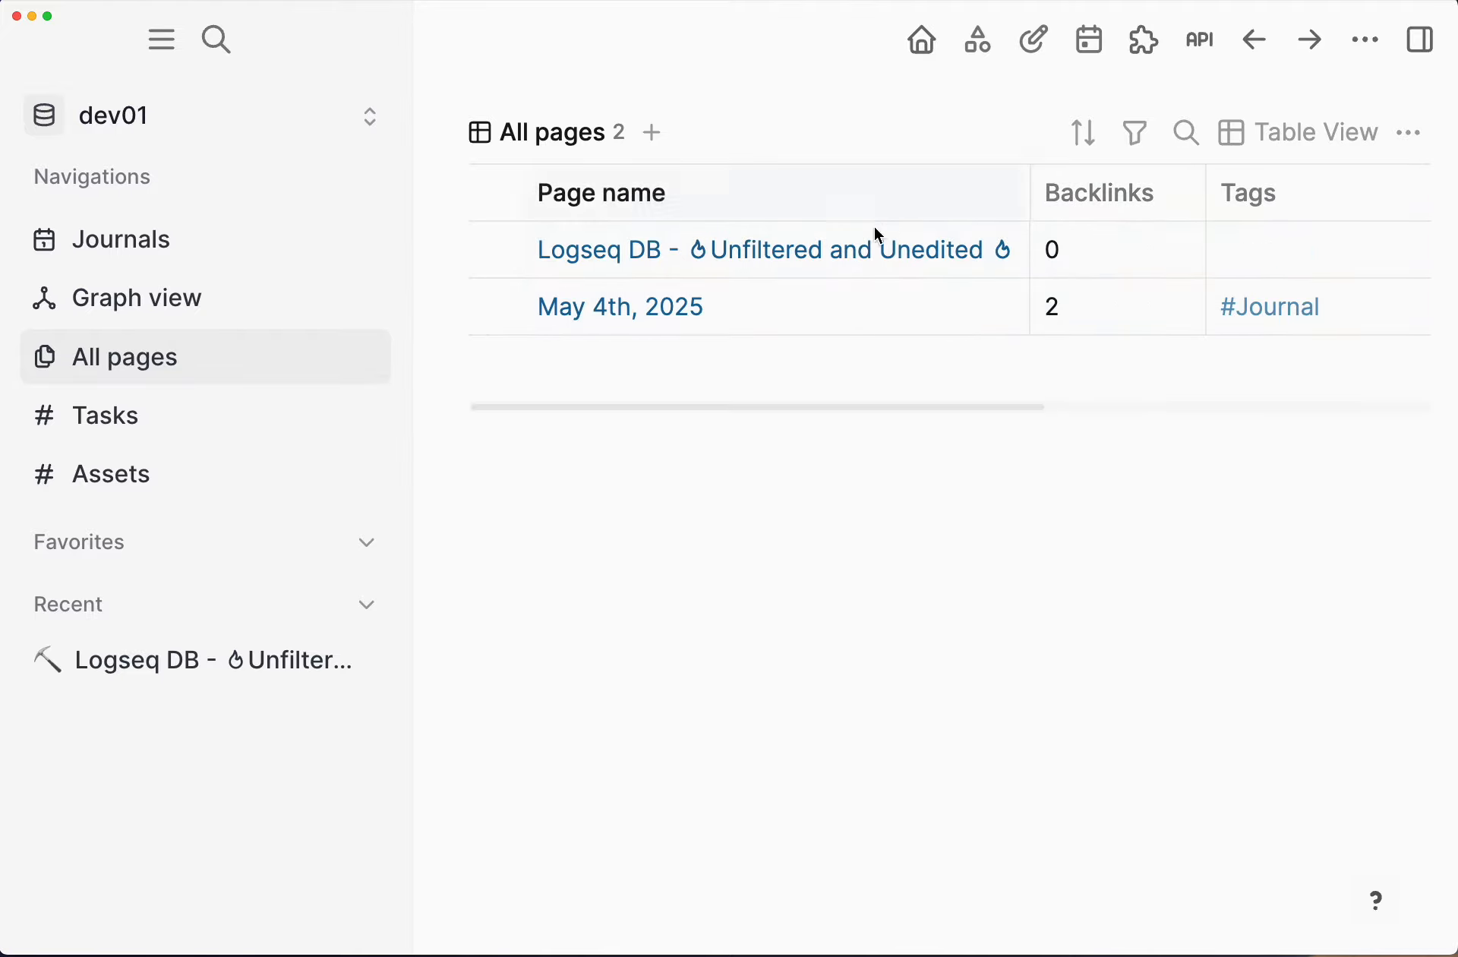
Step: Preview the "Logseq DB - Unfiltered and Unedited" page from the All pages table and check which tags it can be given
{"action": "mouse_move", "coordinate": [849, 247]}
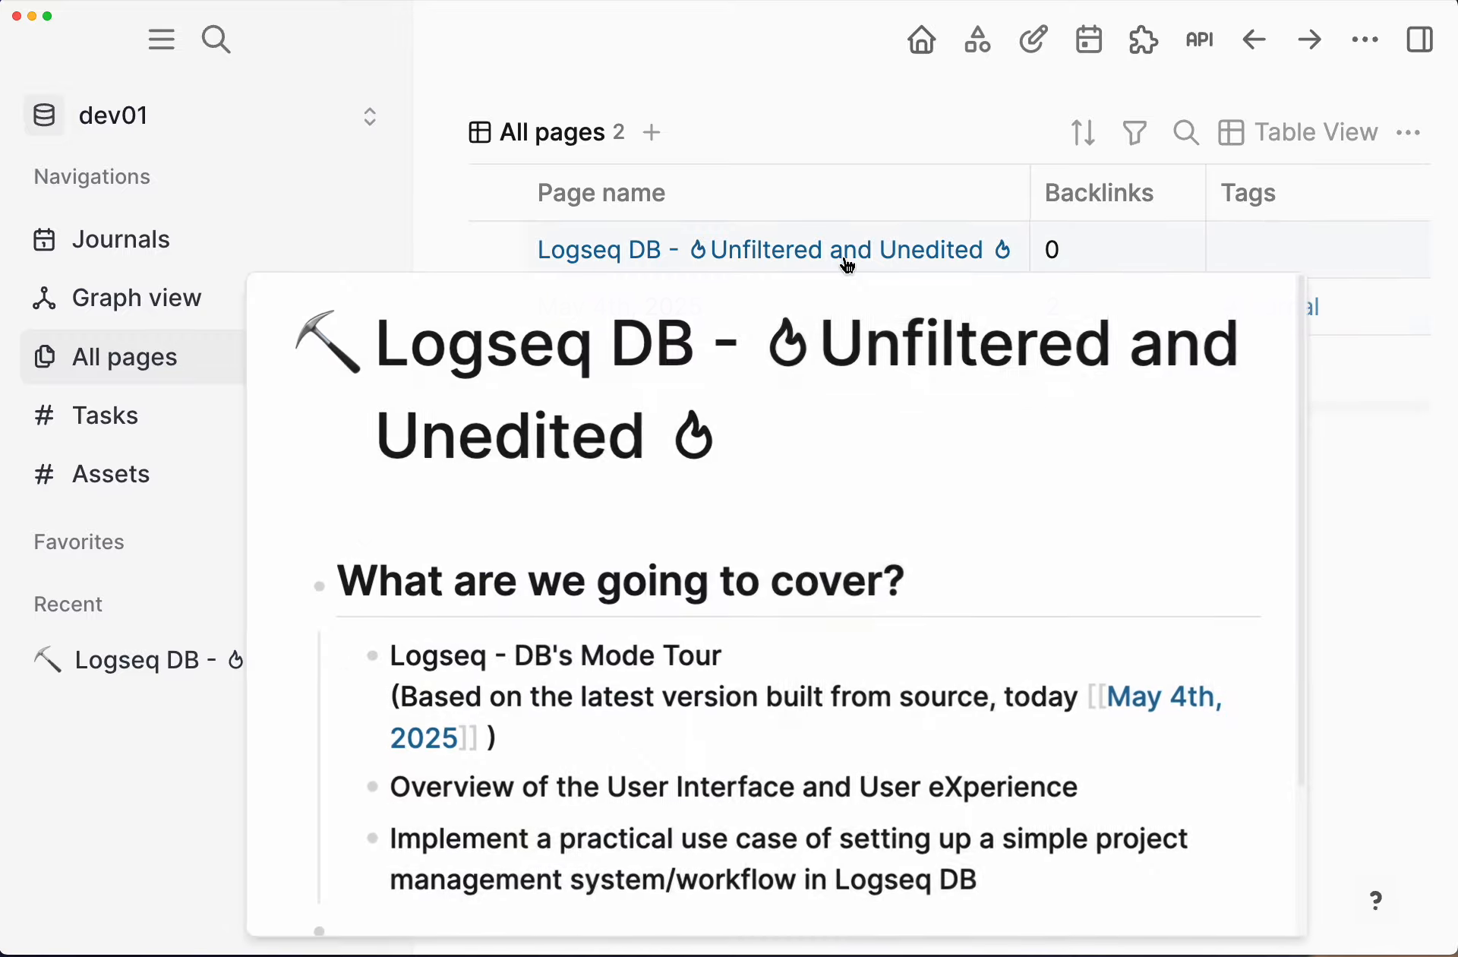
{"action": "left_click", "coordinate": [1301, 237]}
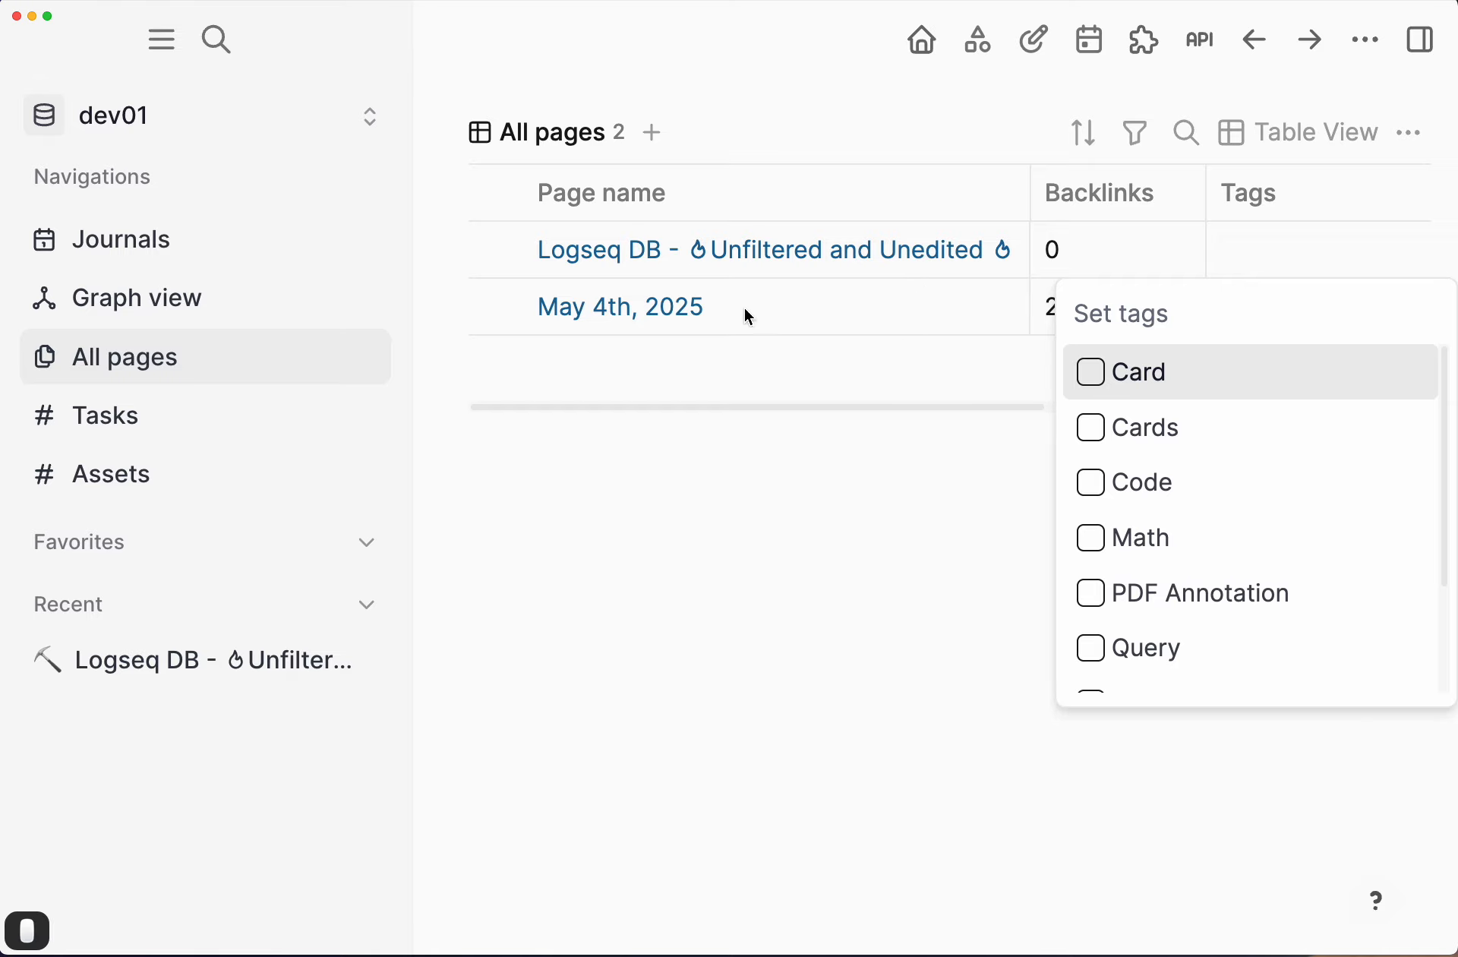
{"action": "left_click", "coordinate": [222, 417]}
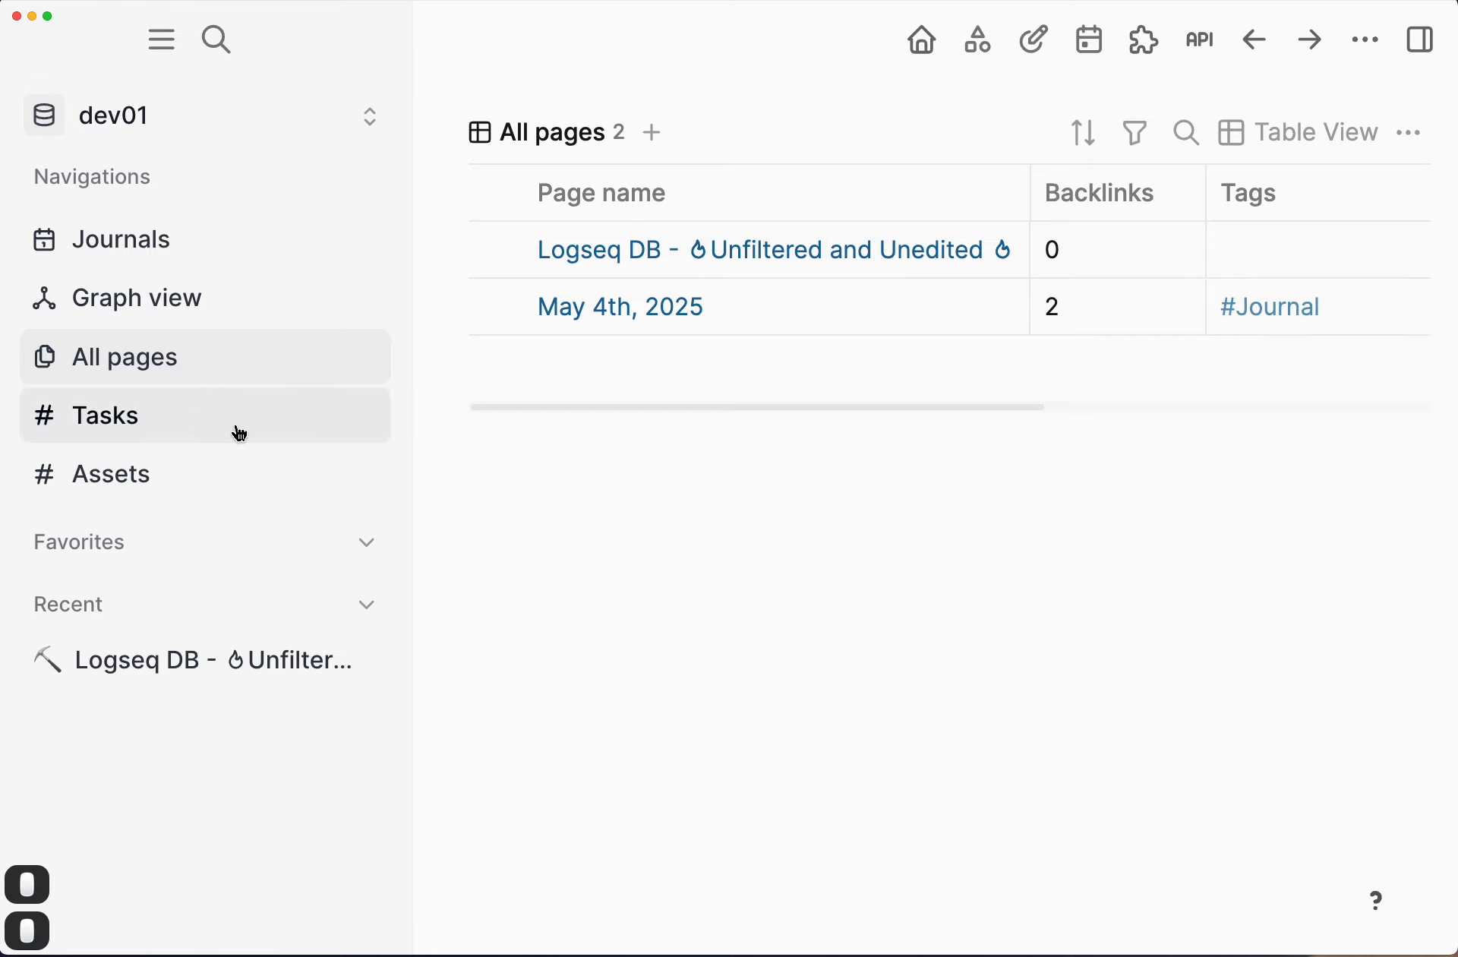
Step: Look at the Task tag page and the Asset tag page
{"action": "left_click", "coordinate": [131, 430]}
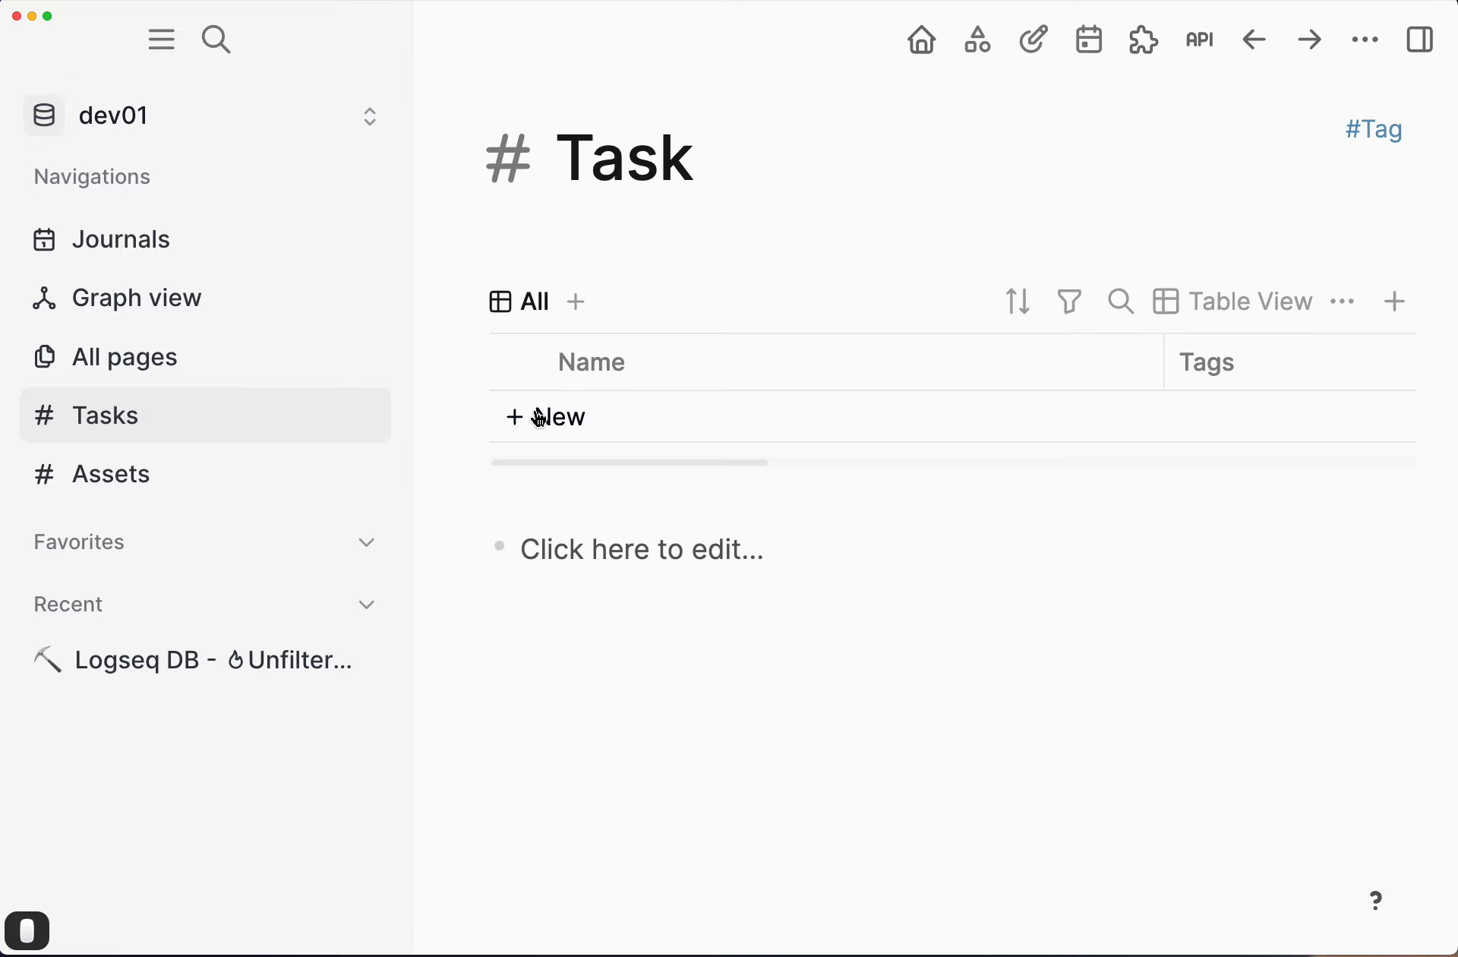
{"action": "left_click", "coordinate": [138, 490]}
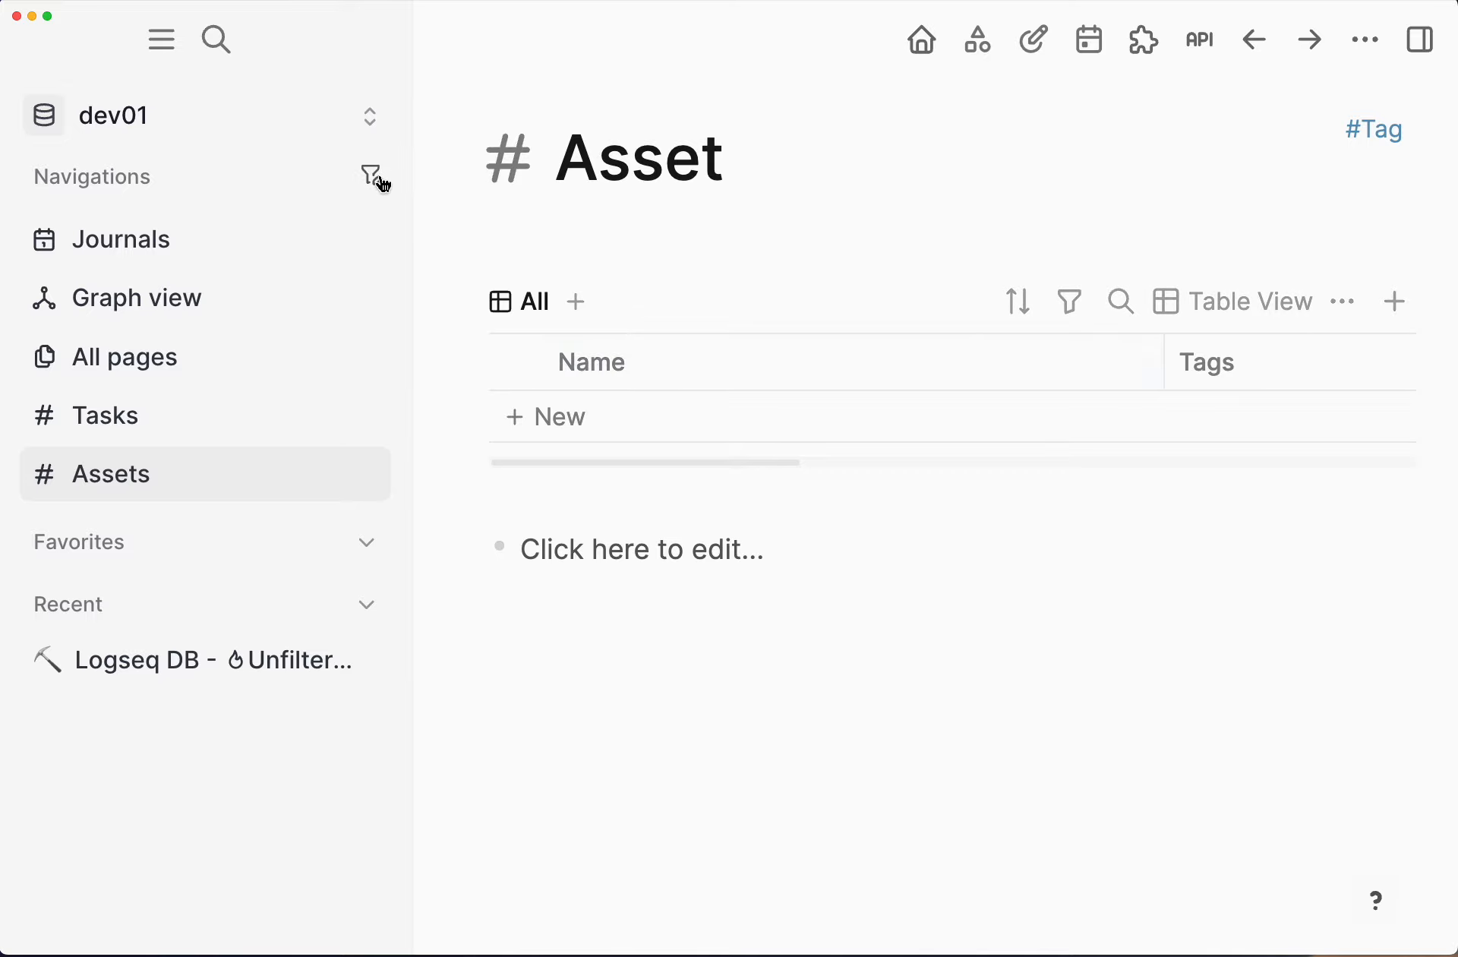
Step: Customize the sidebar navigation items: show Flashcards, hide it again, and hide Assets
{"action": "left_click", "coordinate": [376, 178]}
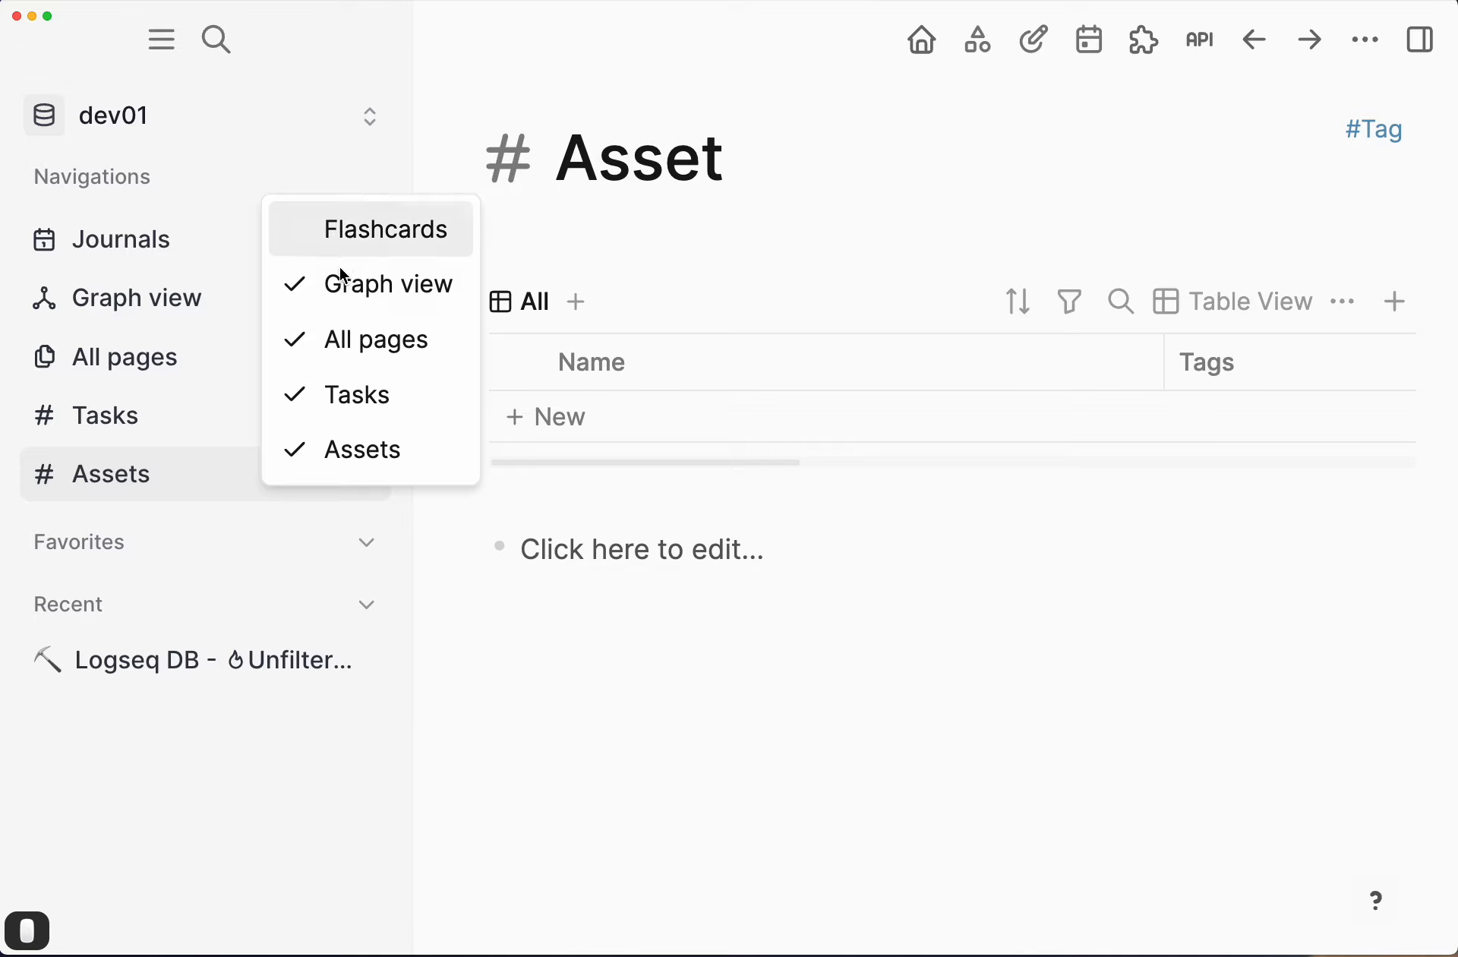
{"action": "left_click", "coordinate": [331, 240]}
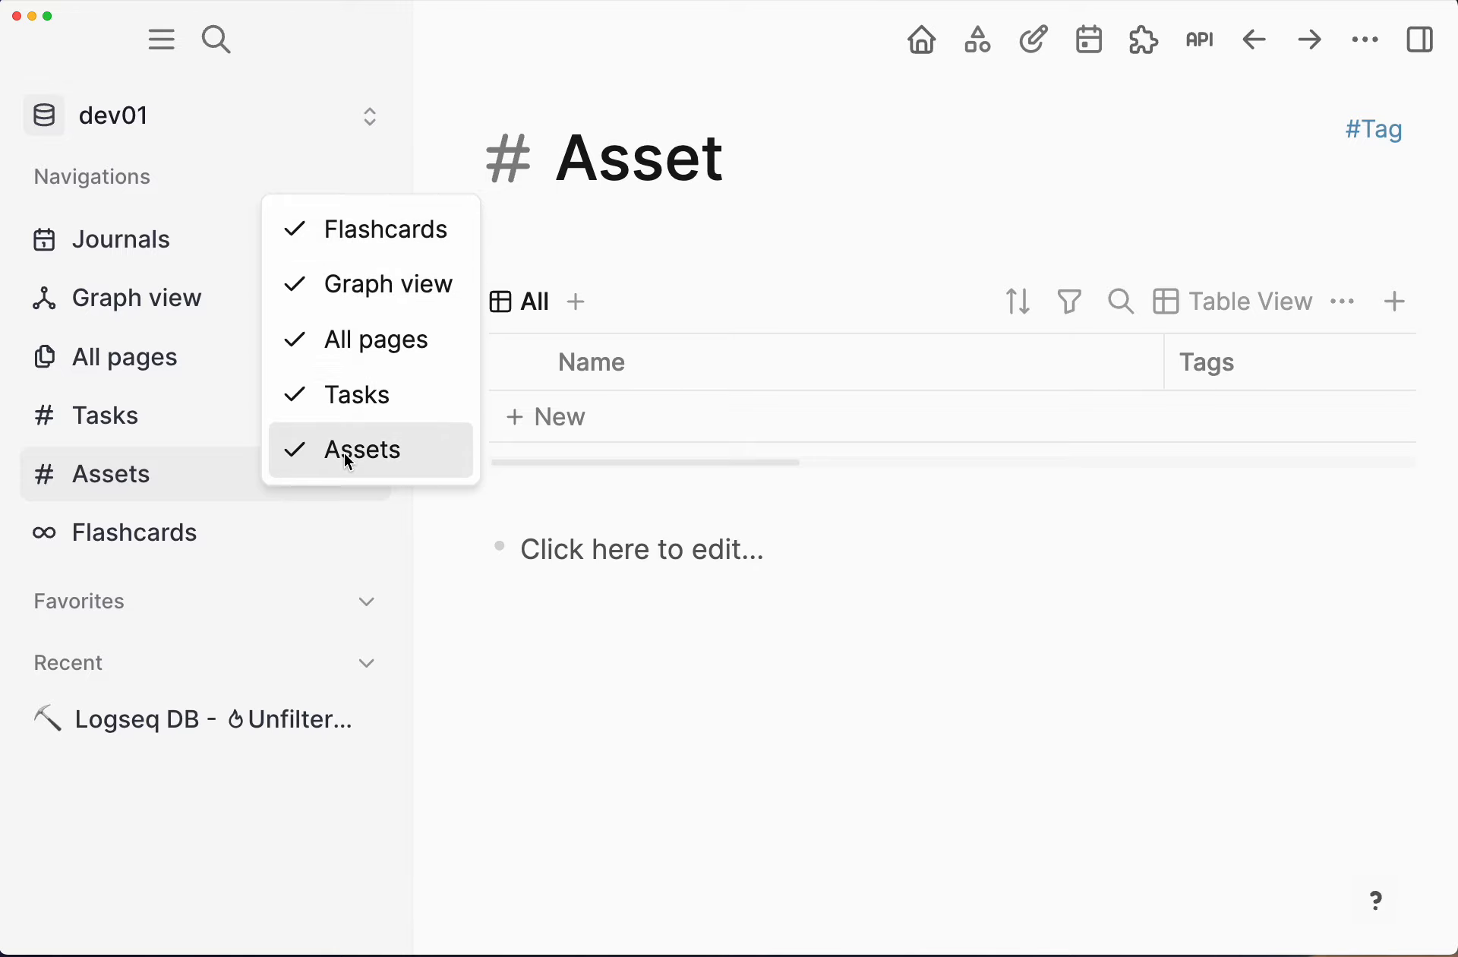
{"action": "left_click", "coordinate": [342, 243]}
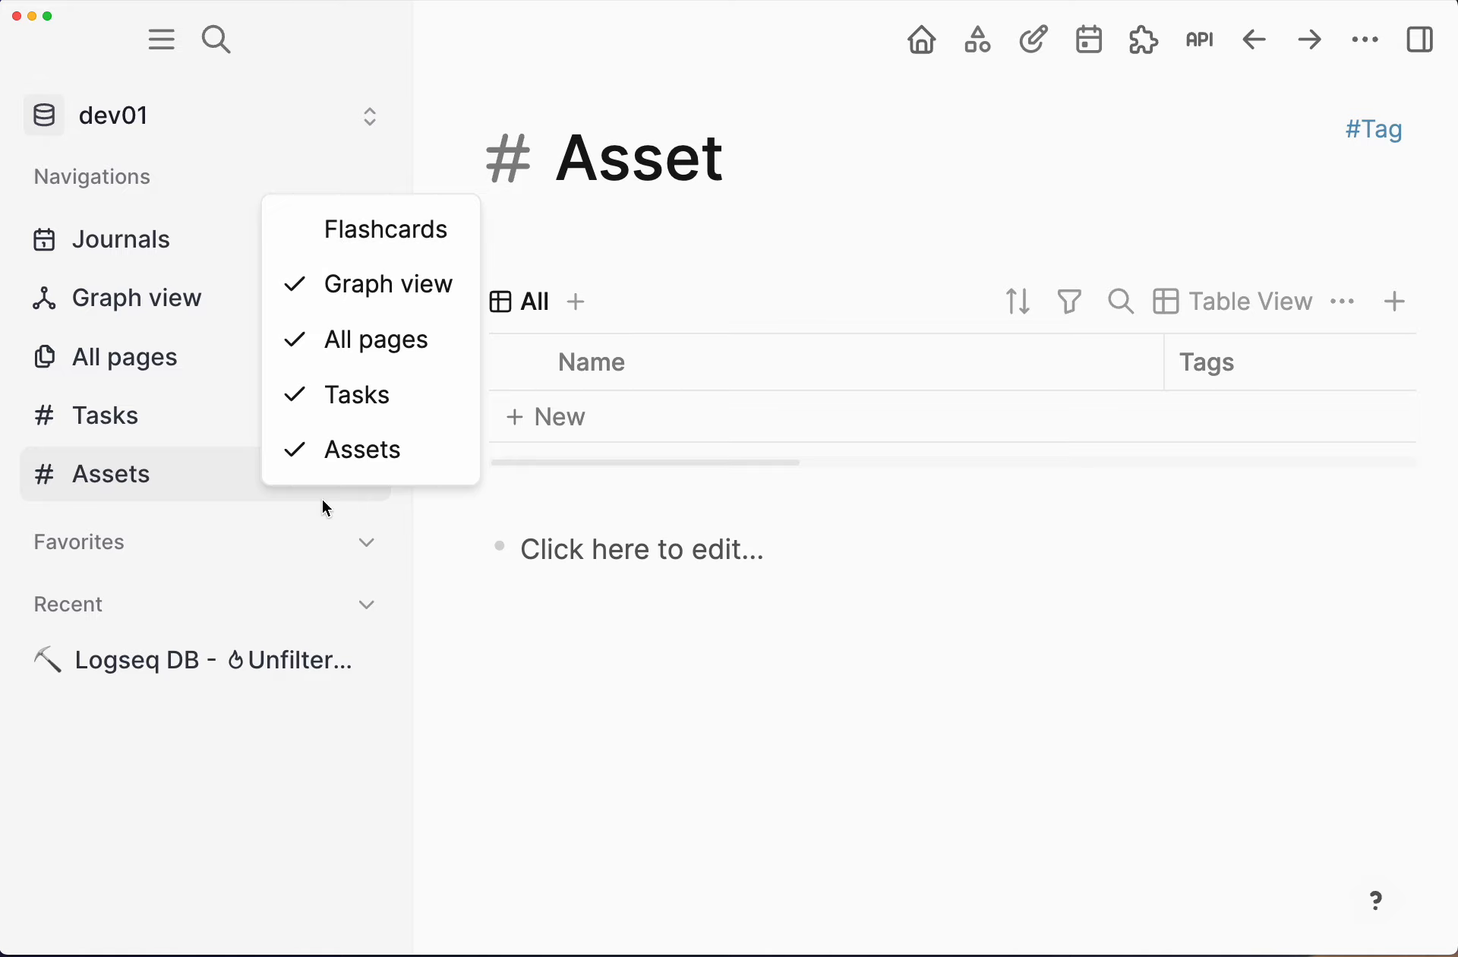
{"action": "left_click", "coordinate": [329, 463]}
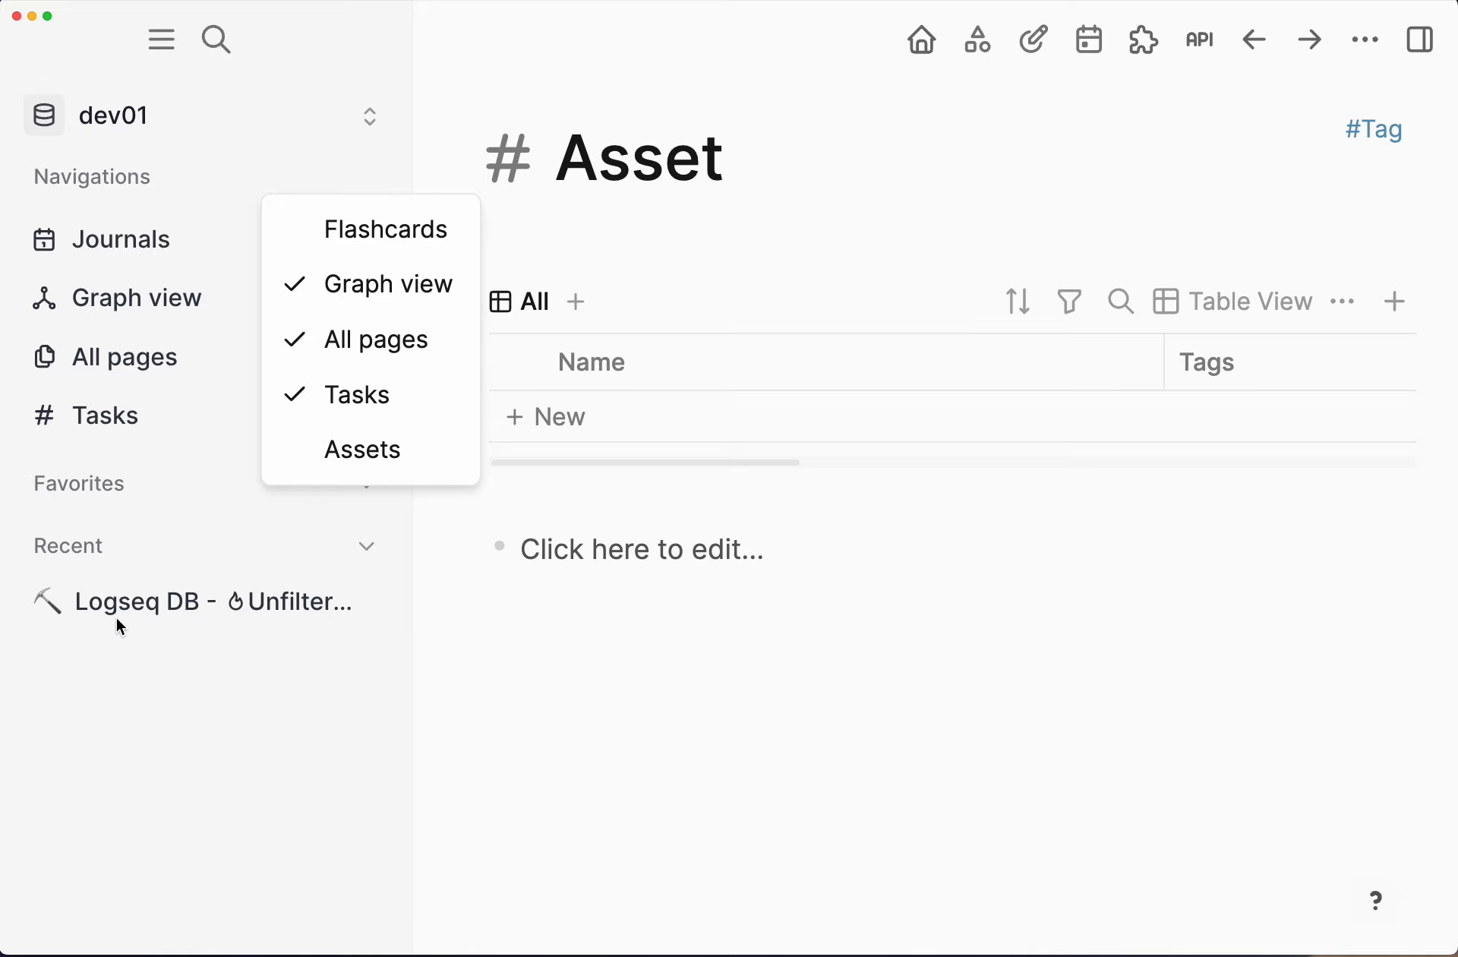
{"action": "left_click", "coordinate": [186, 800]}
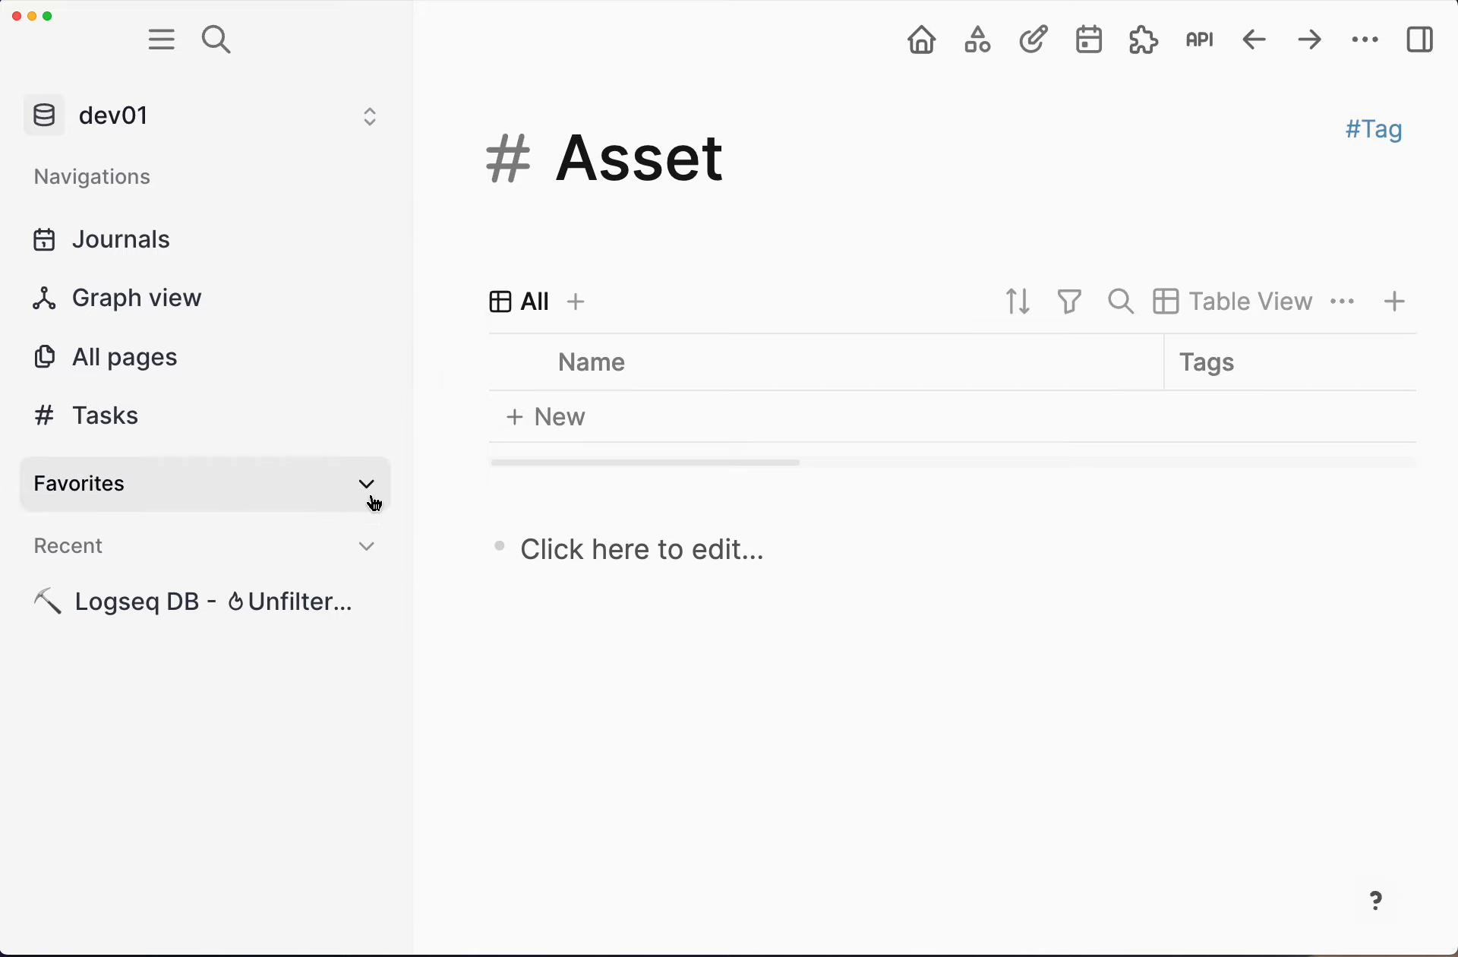
Step: Open the "Logseq DB - Unfiltered and Unedited" page from the journal's linked references and add it to the favorites
{"action": "left_click", "coordinate": [173, 244]}
{"action": "left_click", "coordinate": [752, 516]}
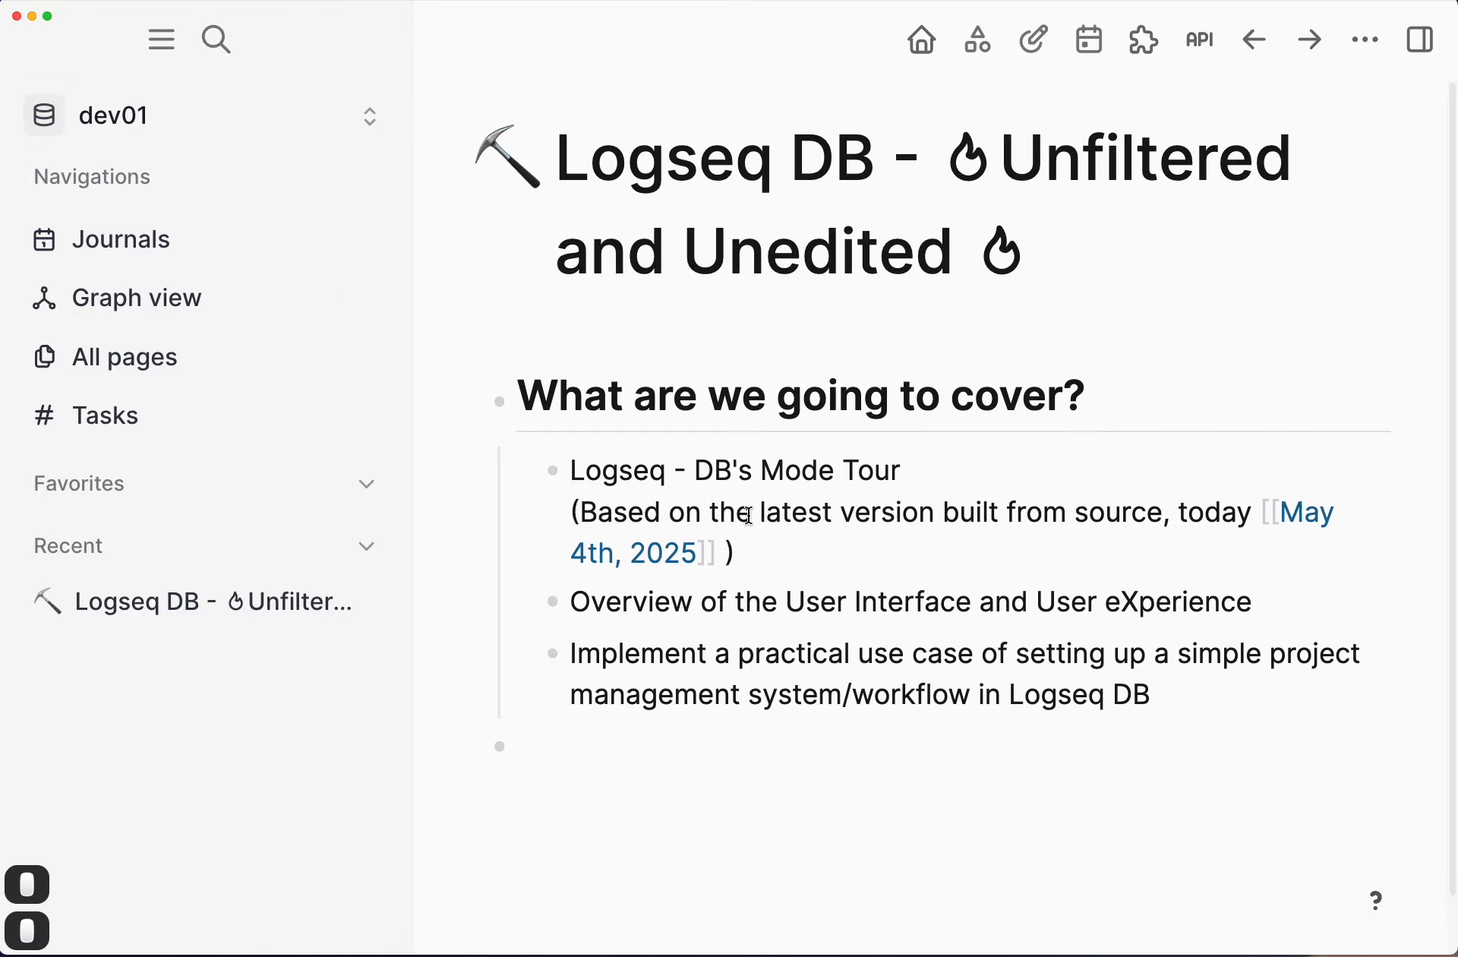
{"action": "right_click", "coordinate": [583, 164]}
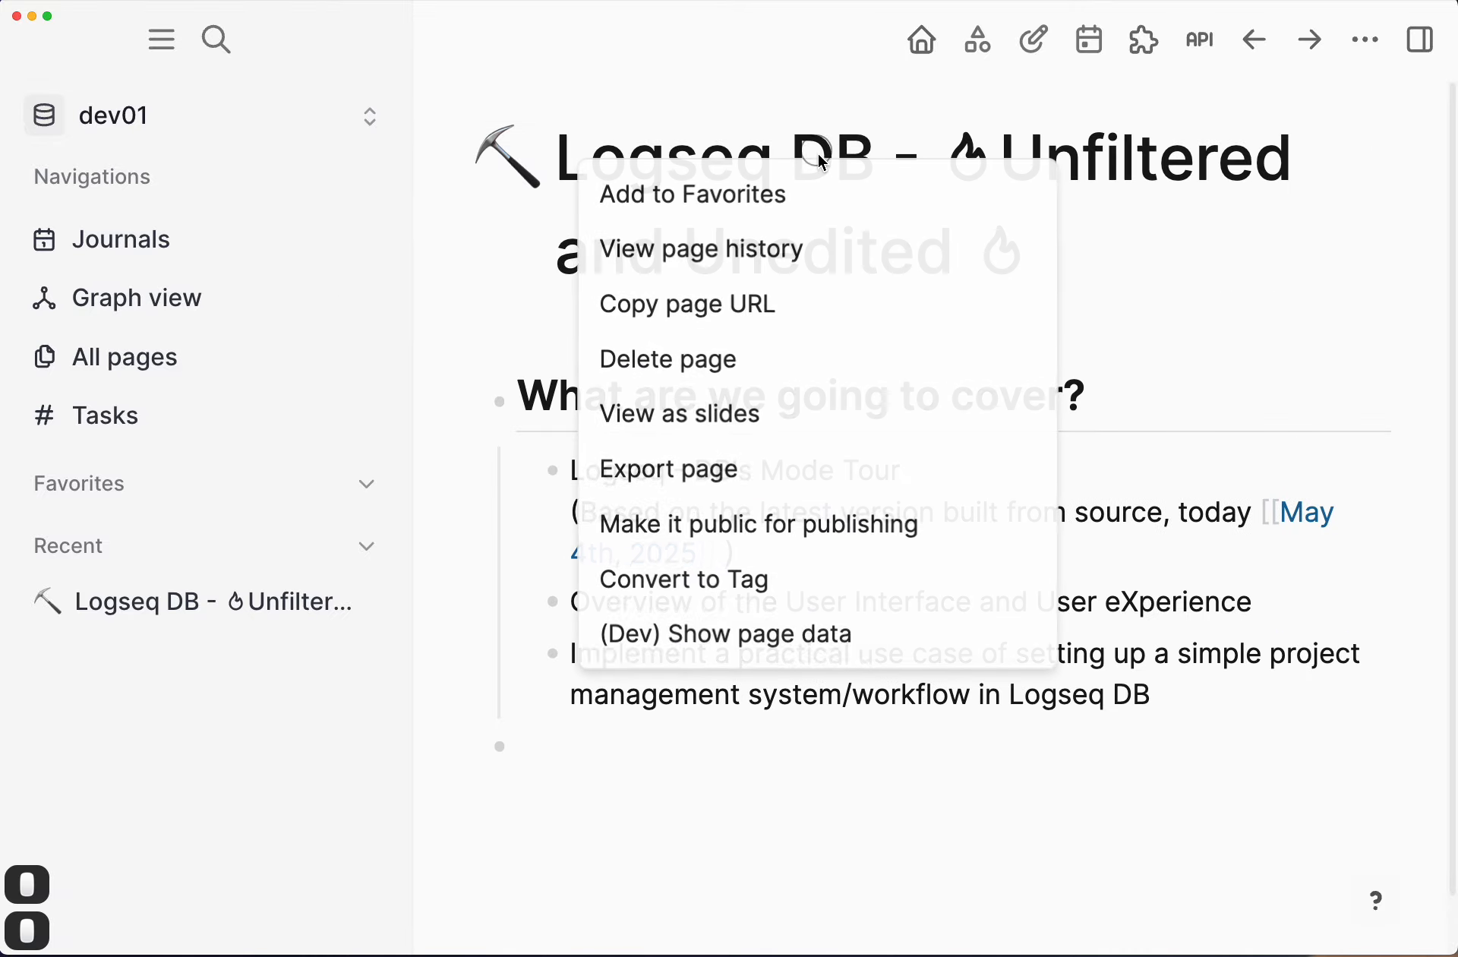
{"action": "left_click", "coordinate": [732, 199]}
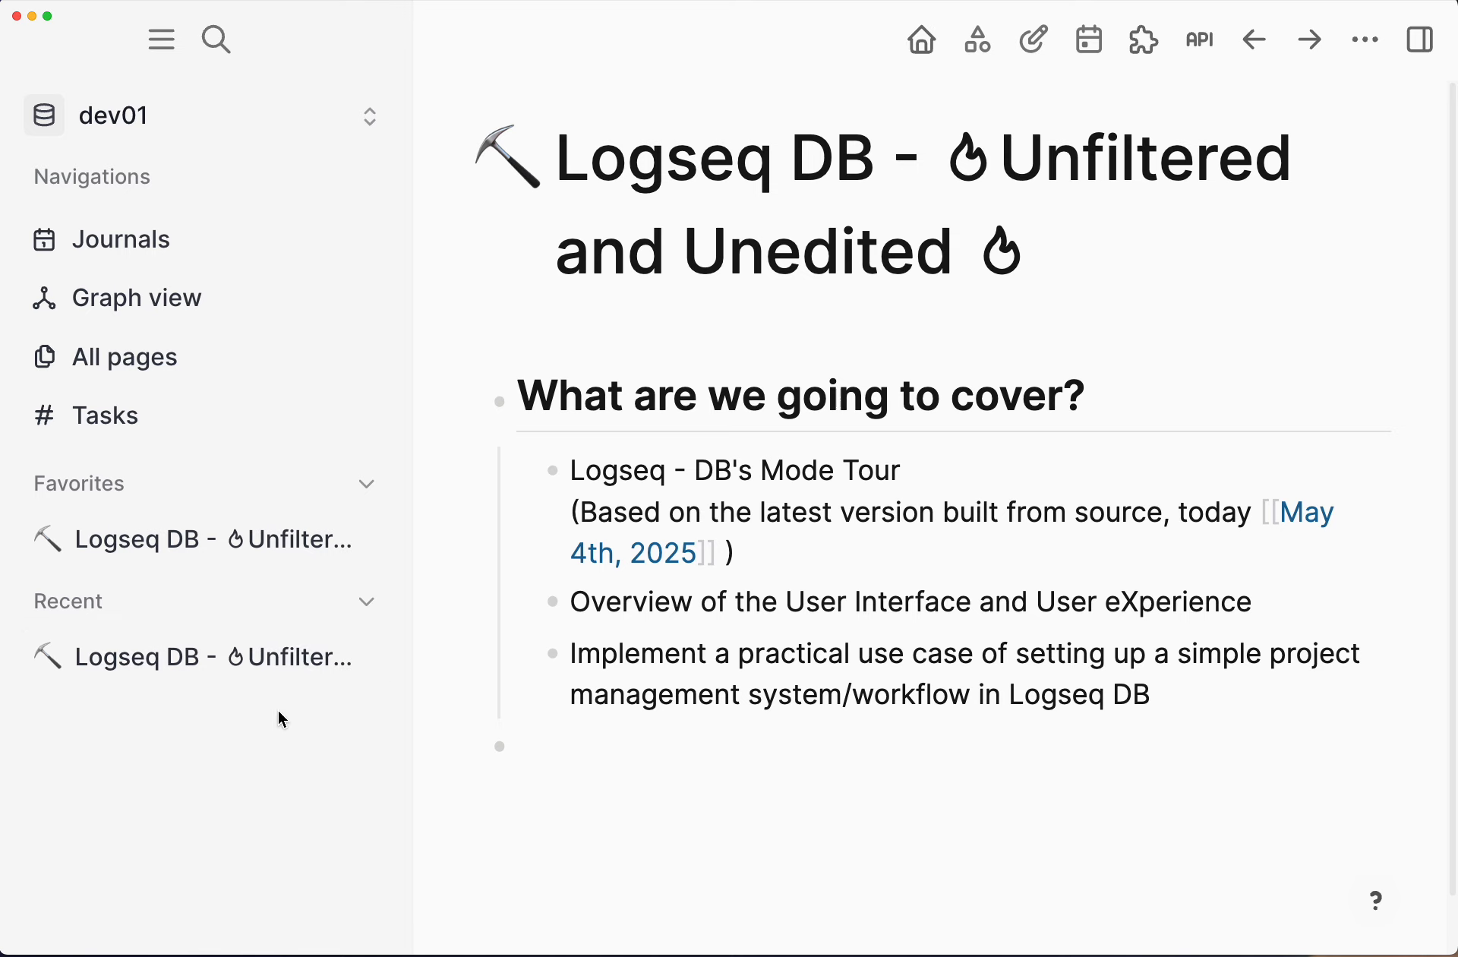
Step: Follow the page's link to the May 4th, 2025 journal and open its Journal tag page
{"action": "left_click", "coordinate": [640, 558]}
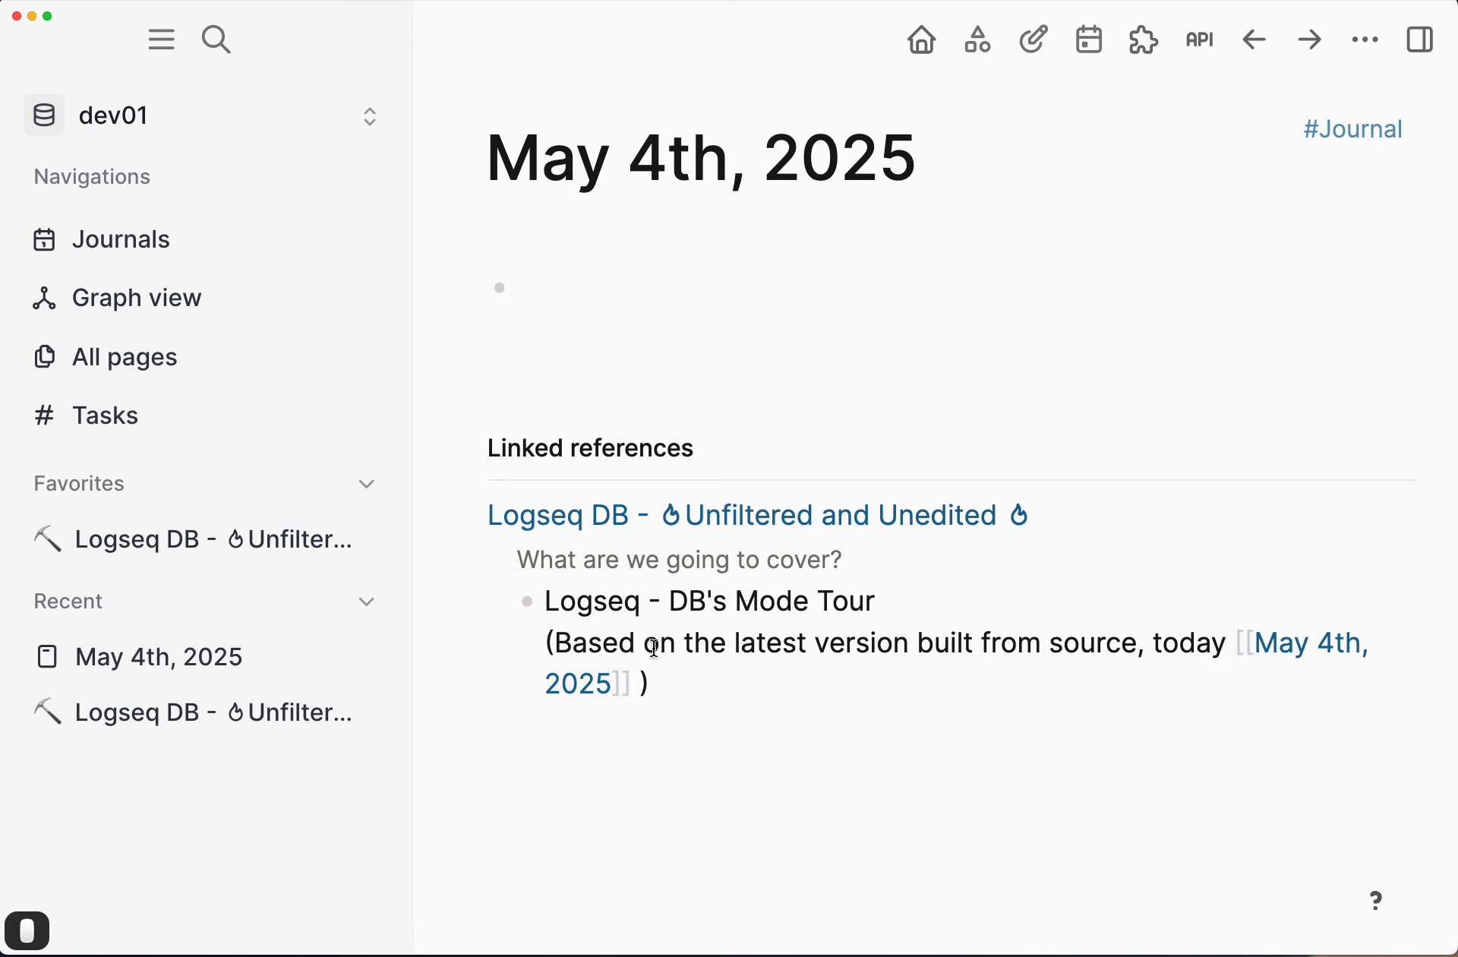
{"action": "left_click", "coordinate": [1362, 131]}
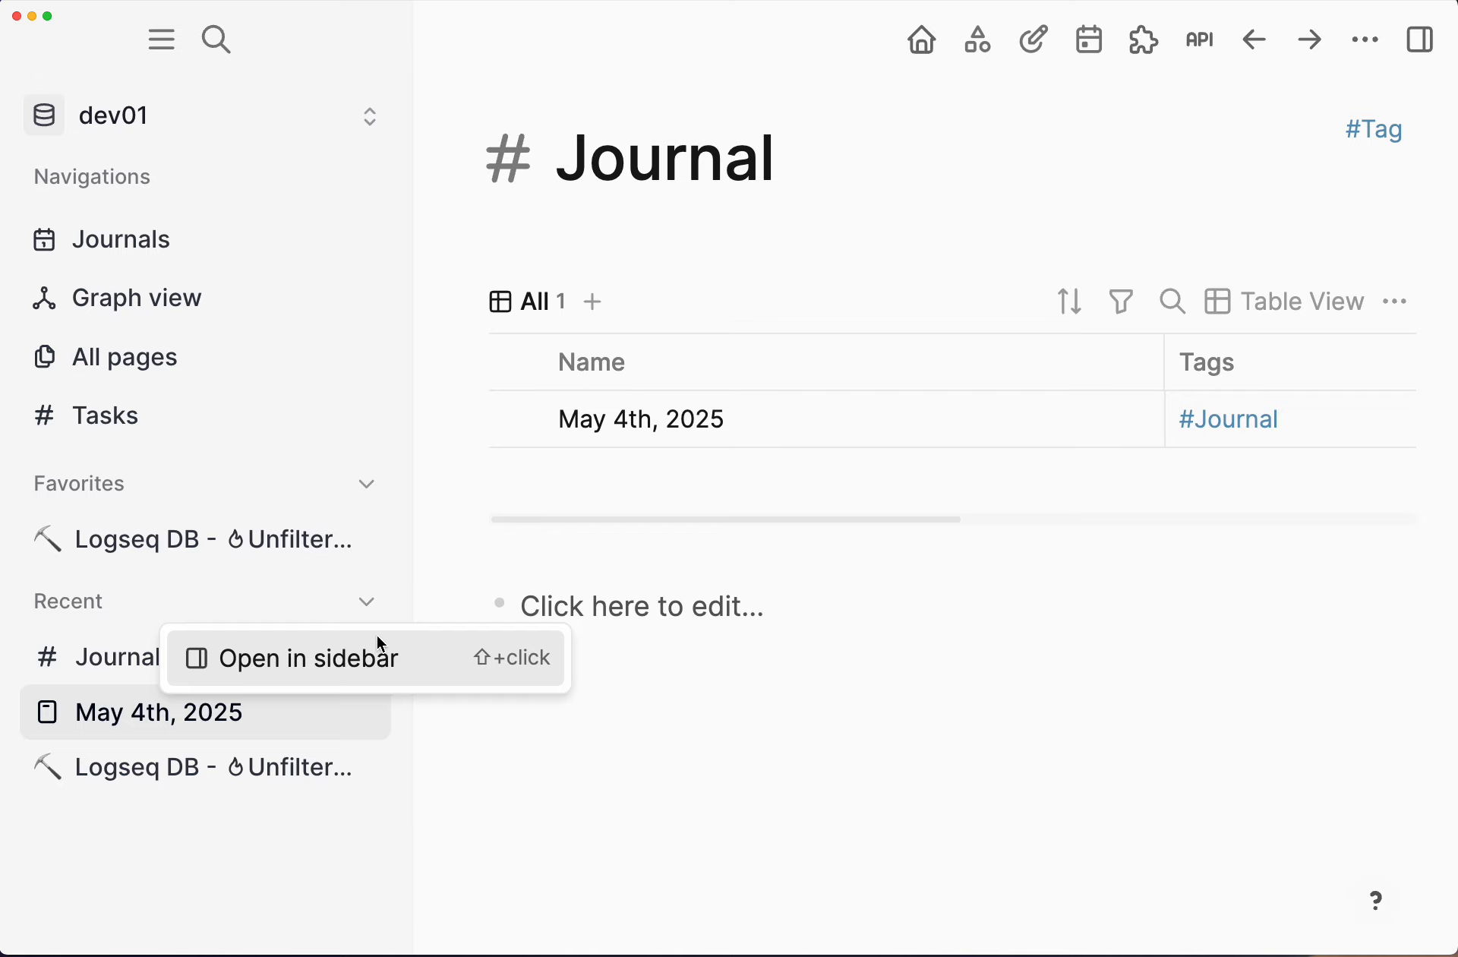
Step: Open the recent page May 4th, 2025 in the sidebar beside the Journal page and close it again
{"action": "left_click", "coordinate": [278, 768]}
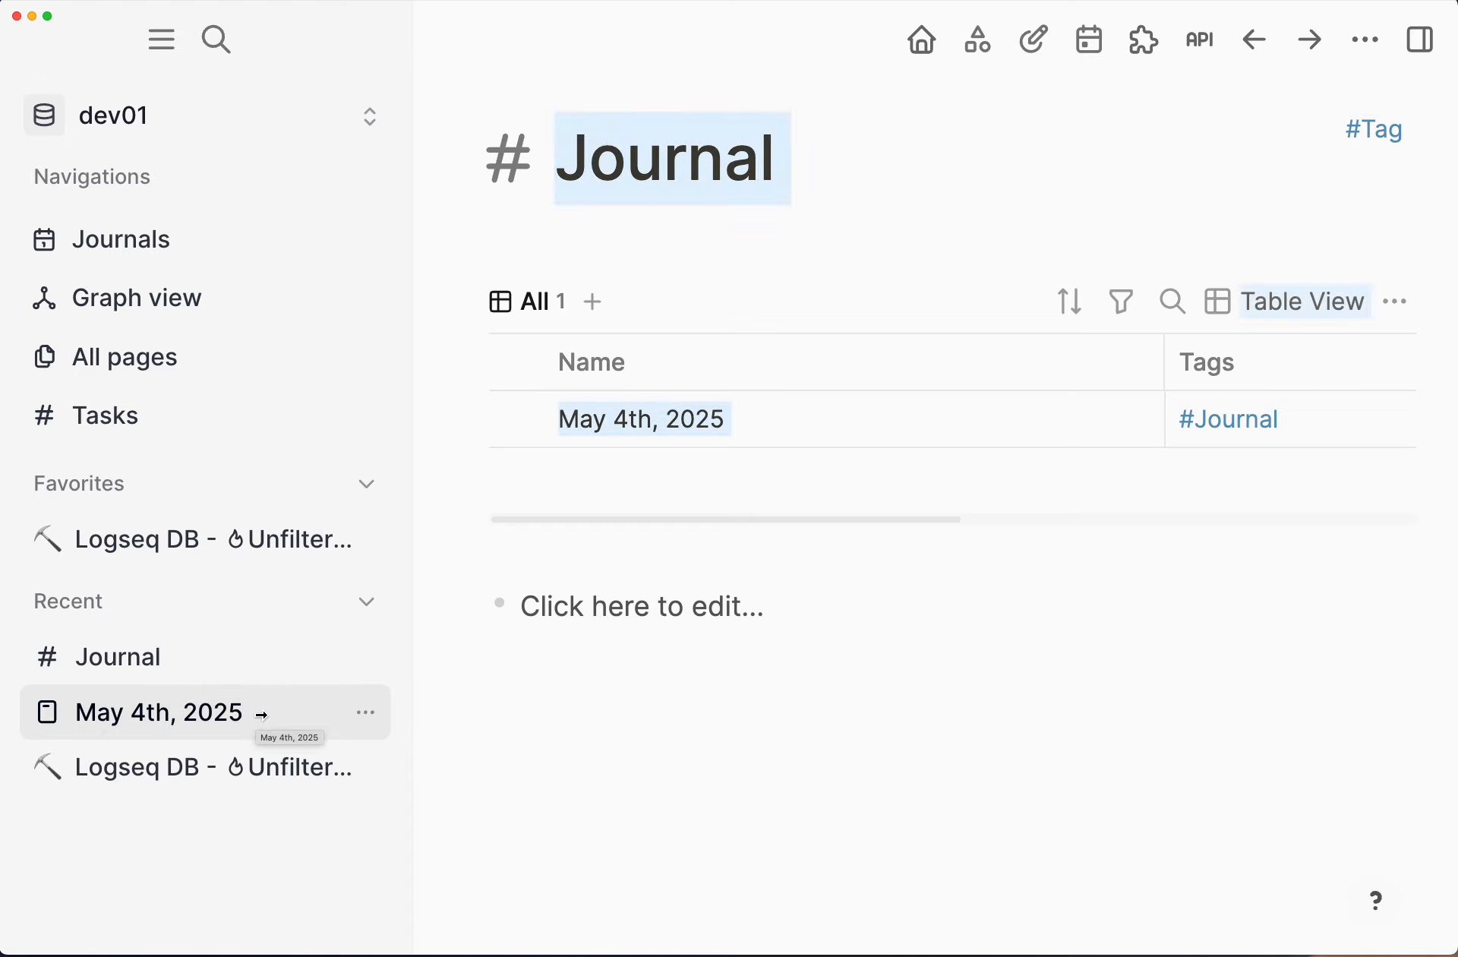
{"action": "left_click", "coordinate": [260, 715], "text": "shift"}
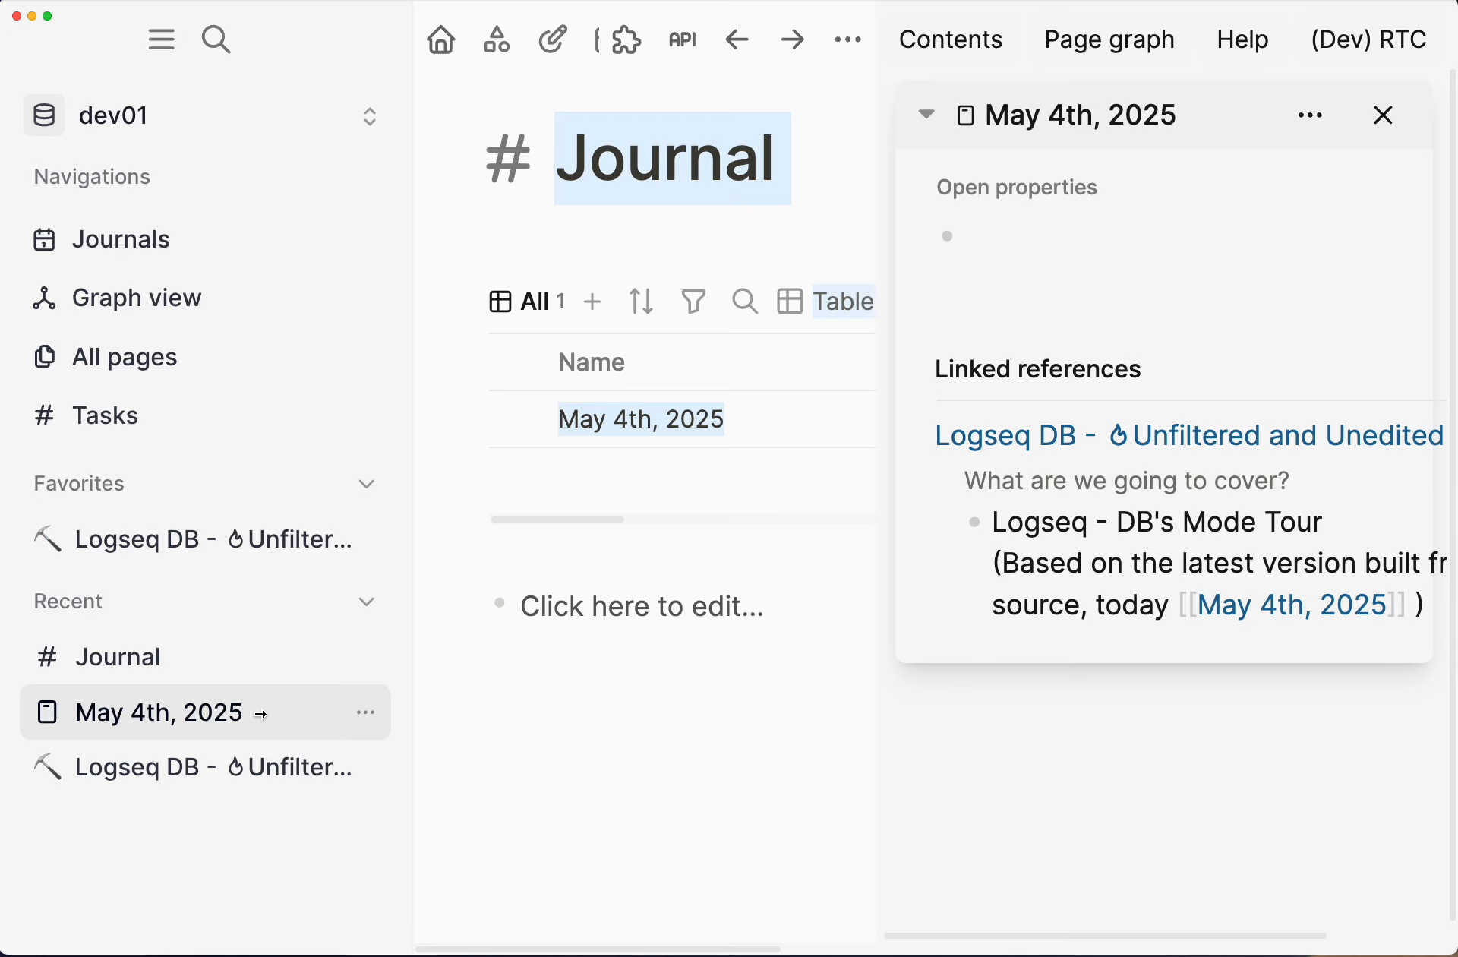
{"action": "left_click", "coordinate": [1386, 117]}
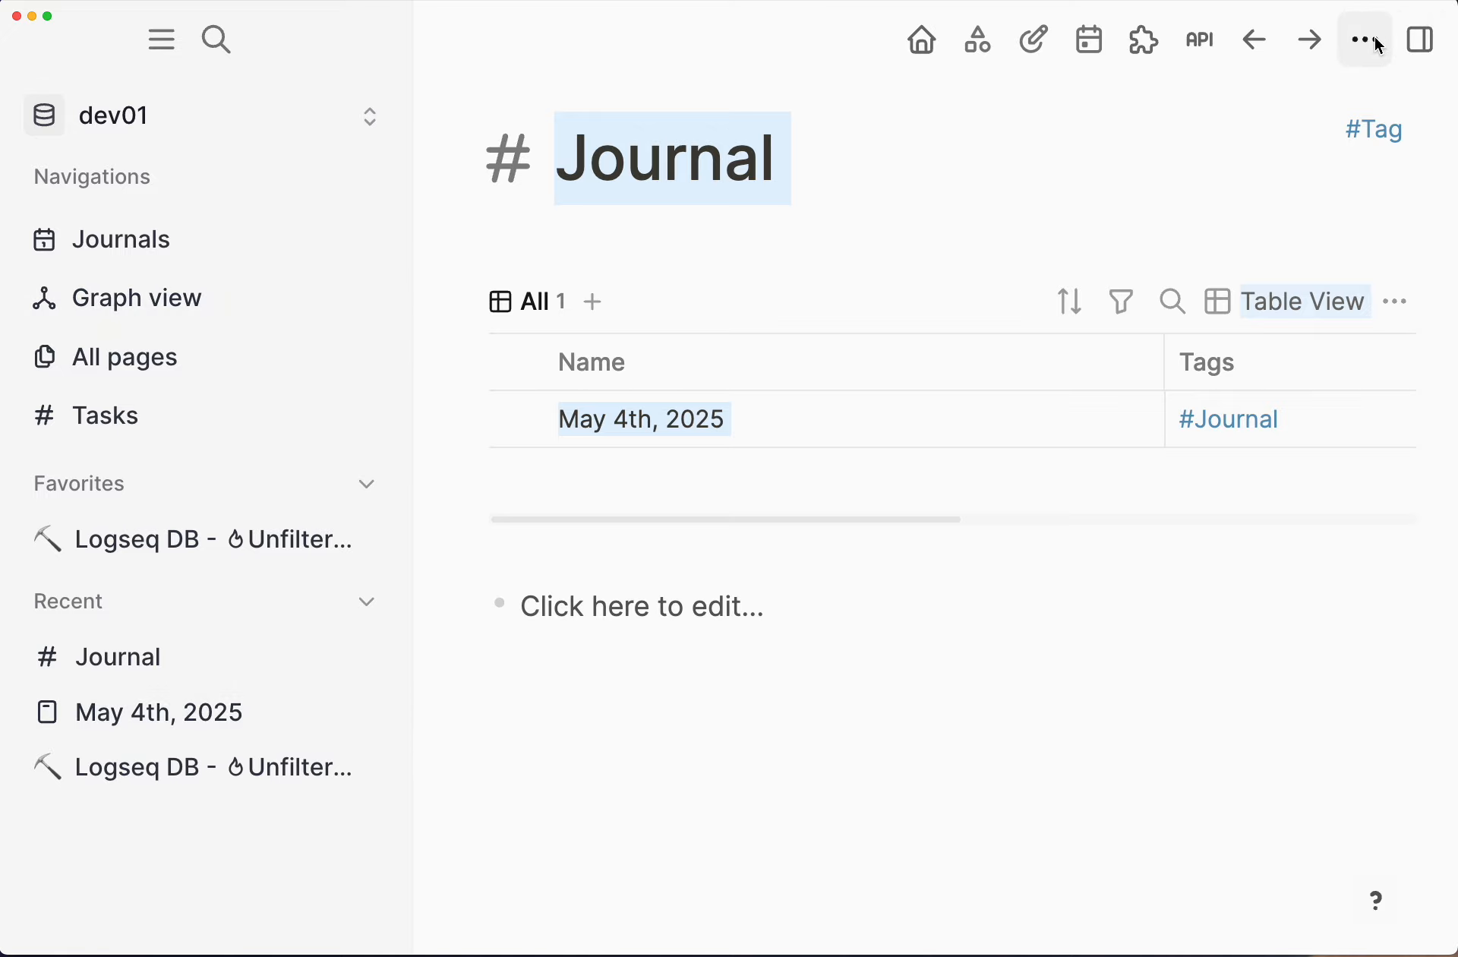
Step: Show the secondary sidebar with its Contents item and try to open that item as a page
{"action": "left_click", "coordinate": [1424, 41]}
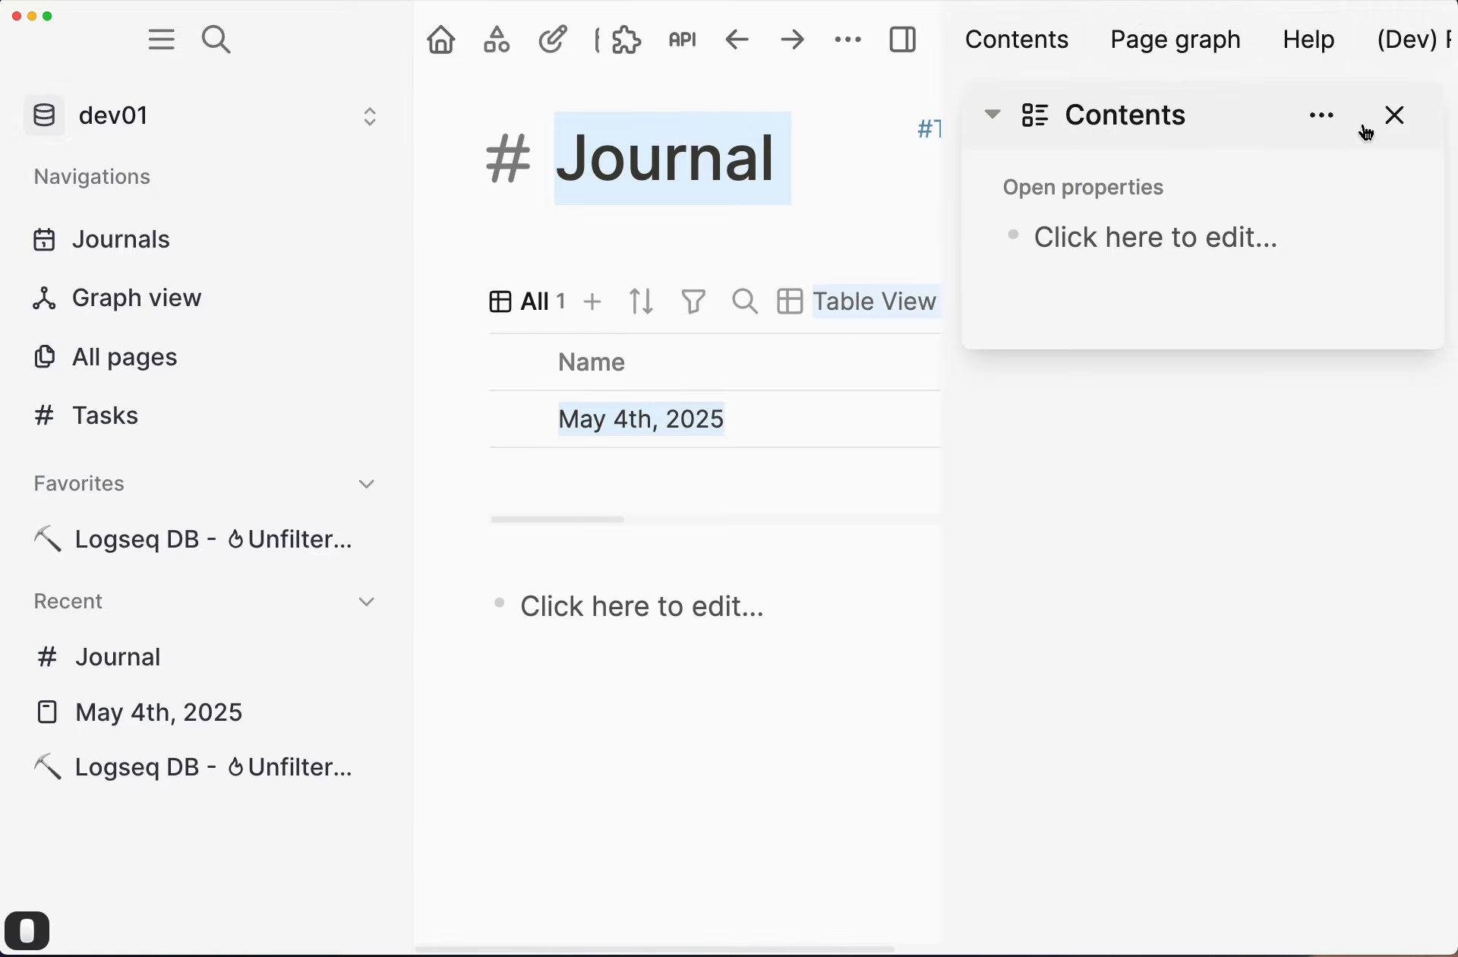
{"action": "left_click", "coordinate": [1321, 118]}
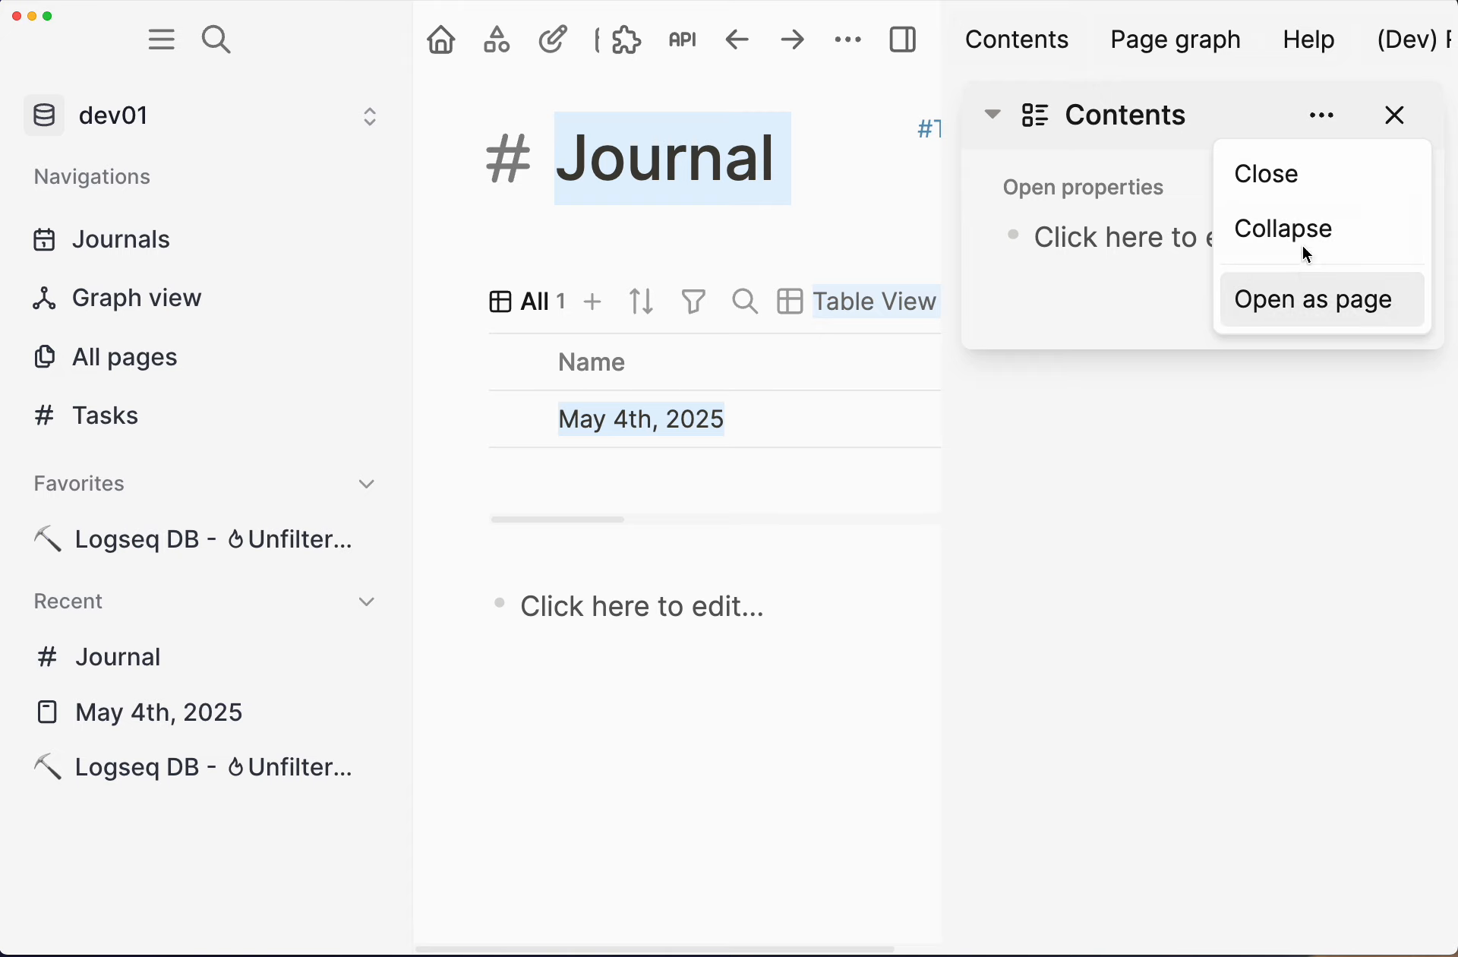
{"action": "left_click", "coordinate": [1347, 301]}
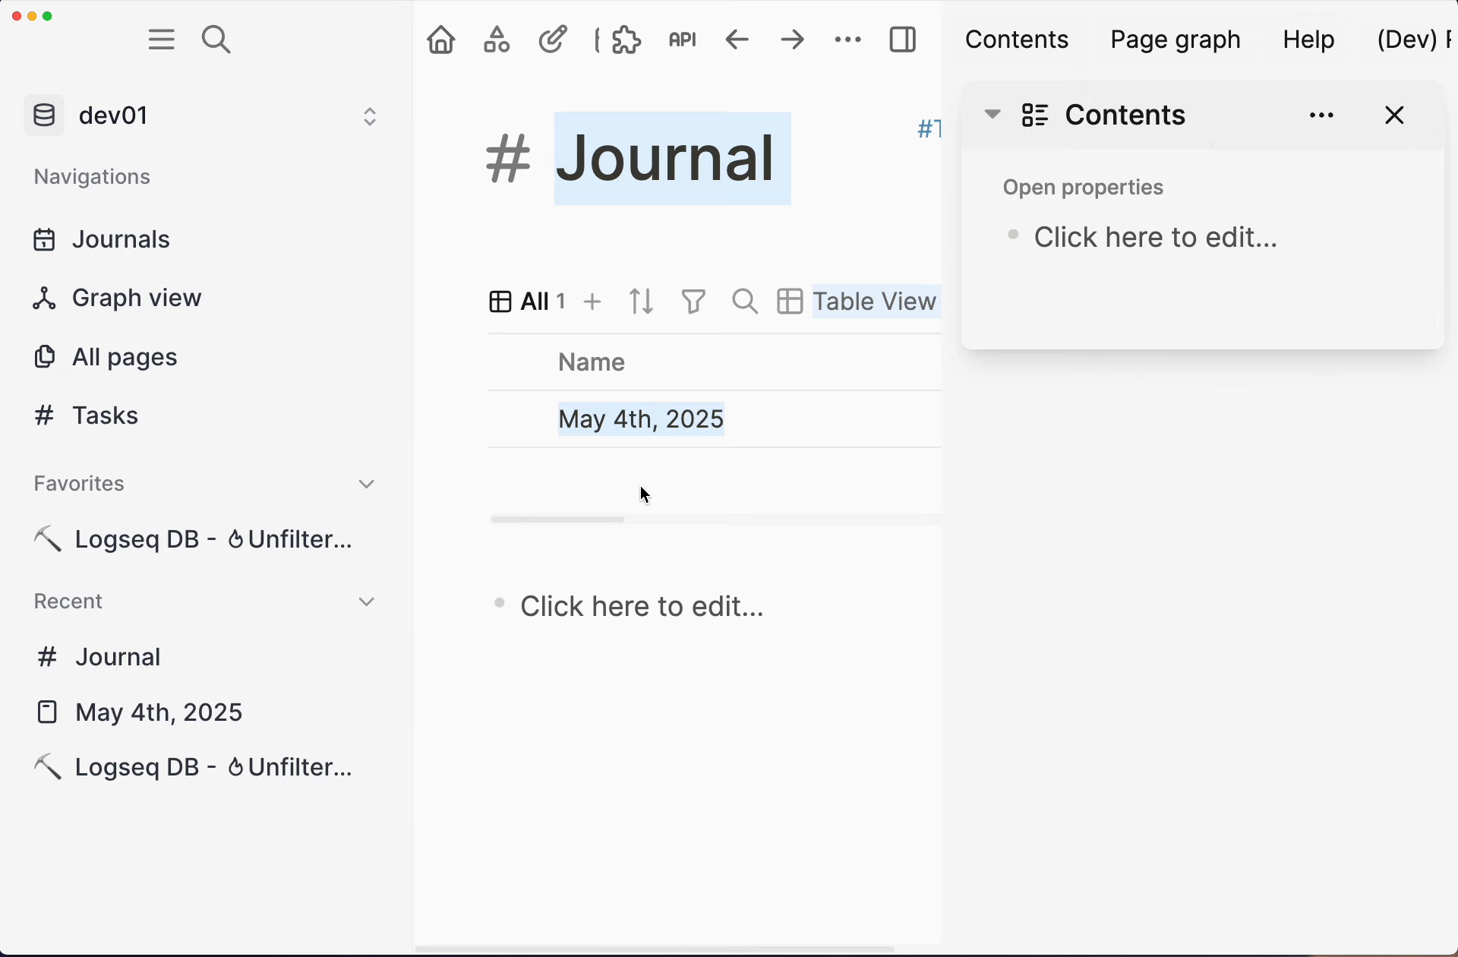
Step: Open the recent "Logseq DB - Unfiltered and Unedited" page in the sidebar, open it as the main page and hide the sidebar
{"action": "left_click", "coordinate": [167, 780], "text": "shift"}
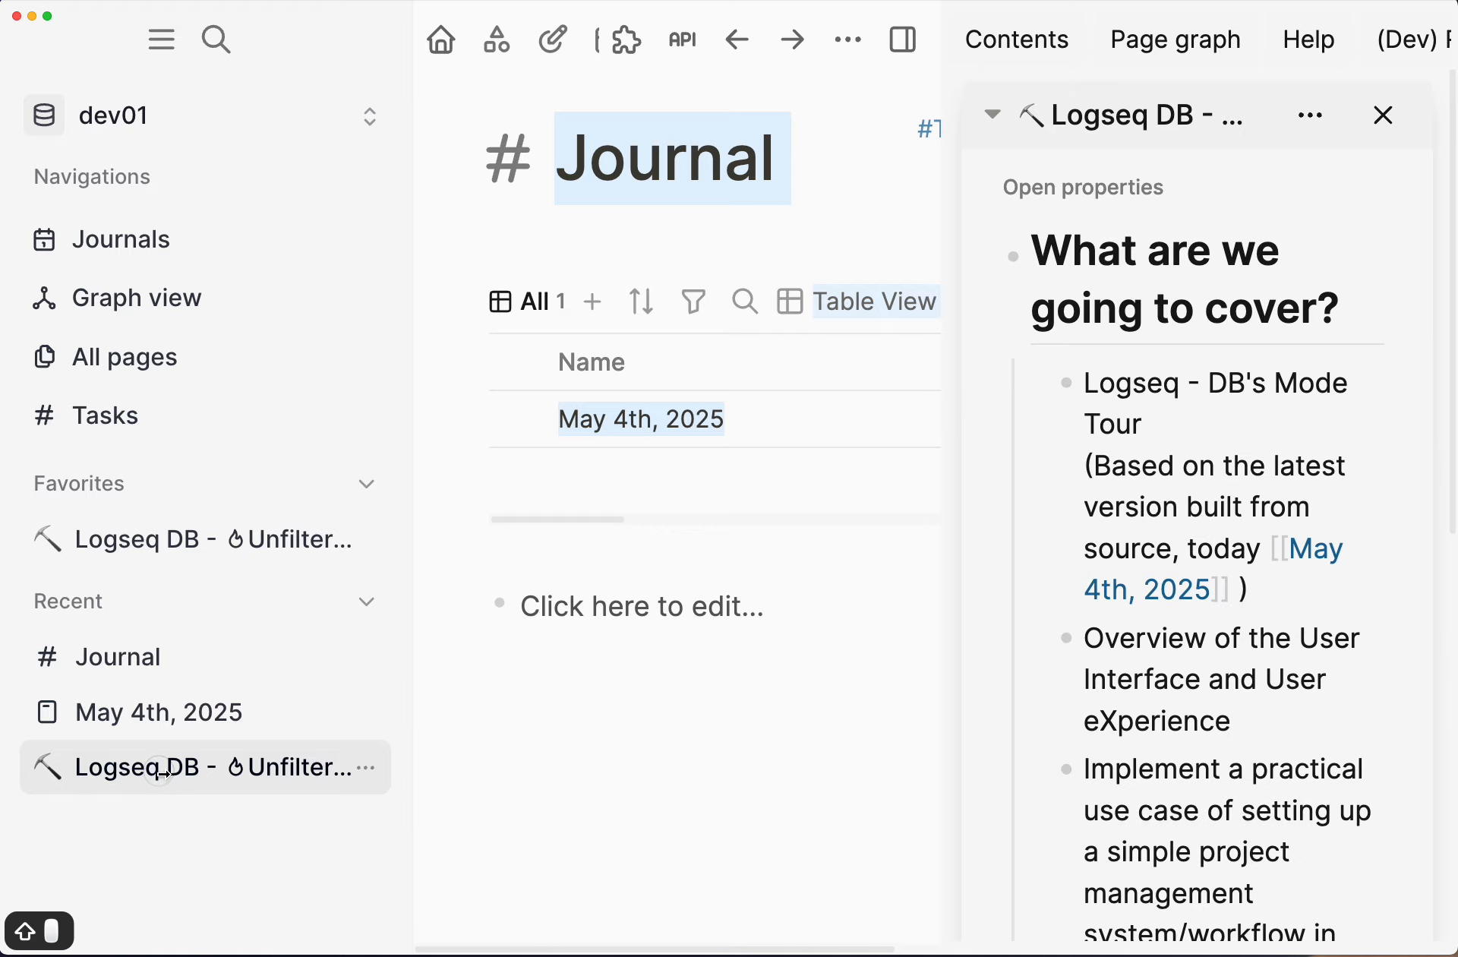
{"action": "left_click", "coordinate": [1323, 128]}
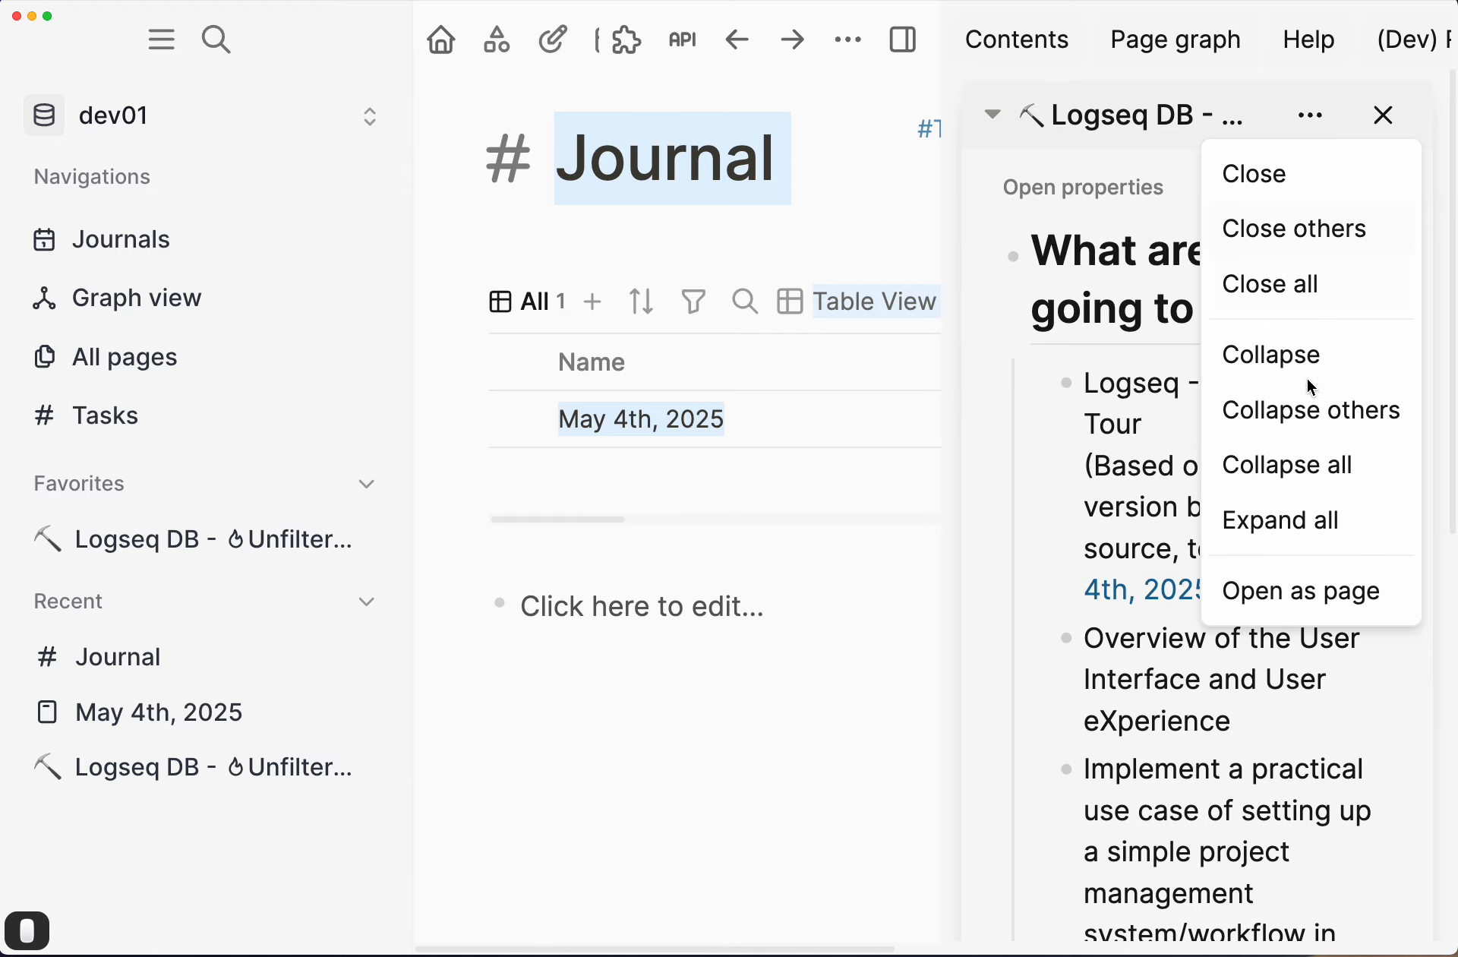
{"action": "left_click", "coordinate": [1303, 593]}
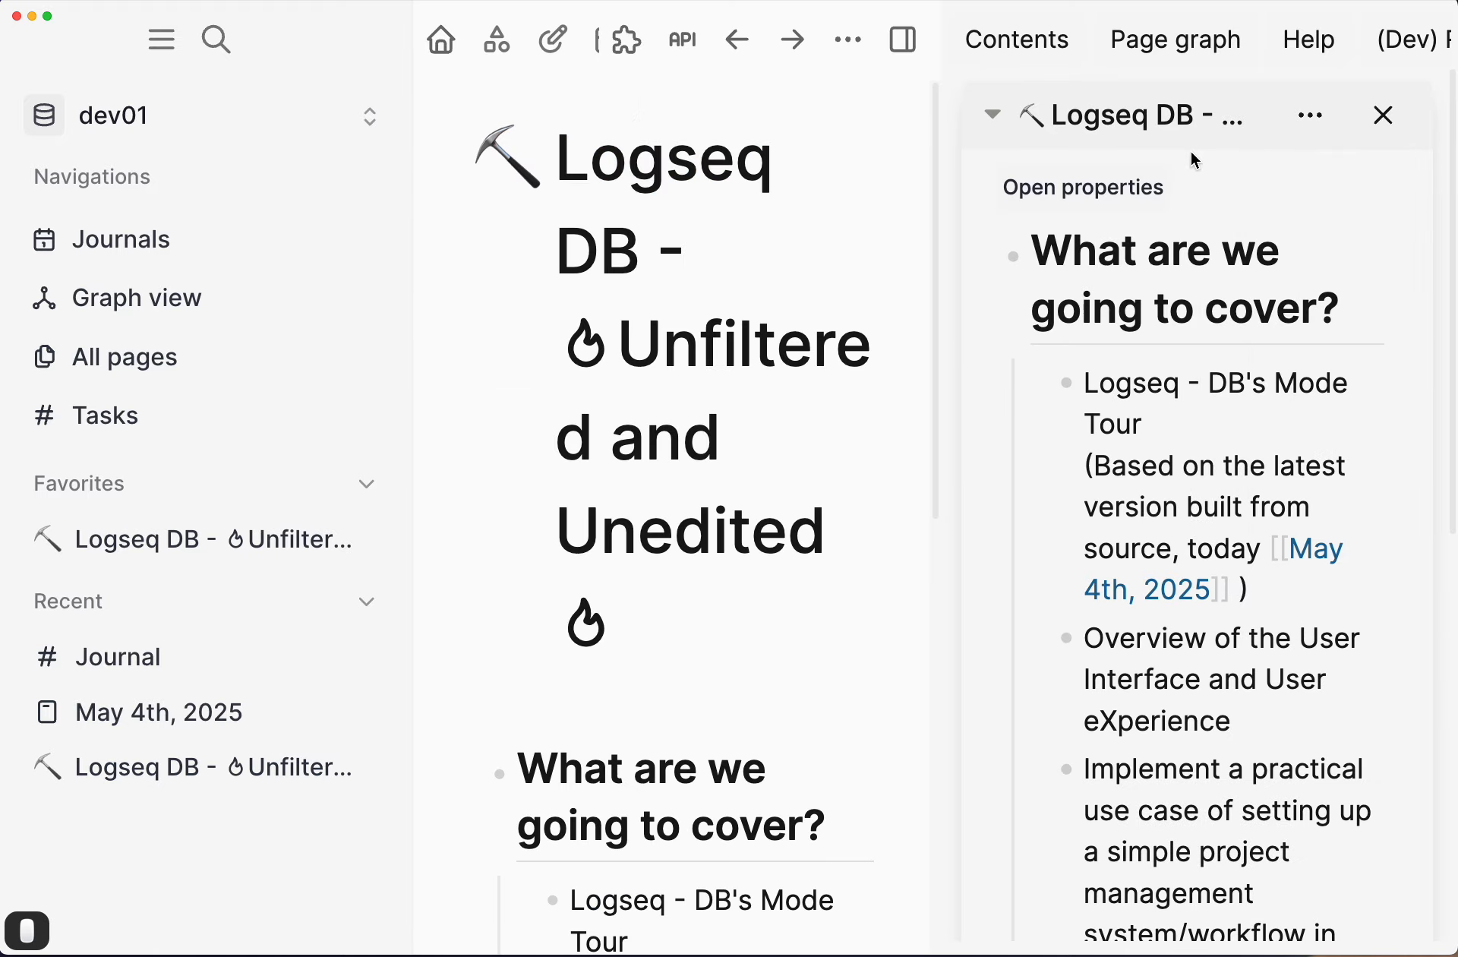
{"action": "left_click", "coordinate": [903, 40]}
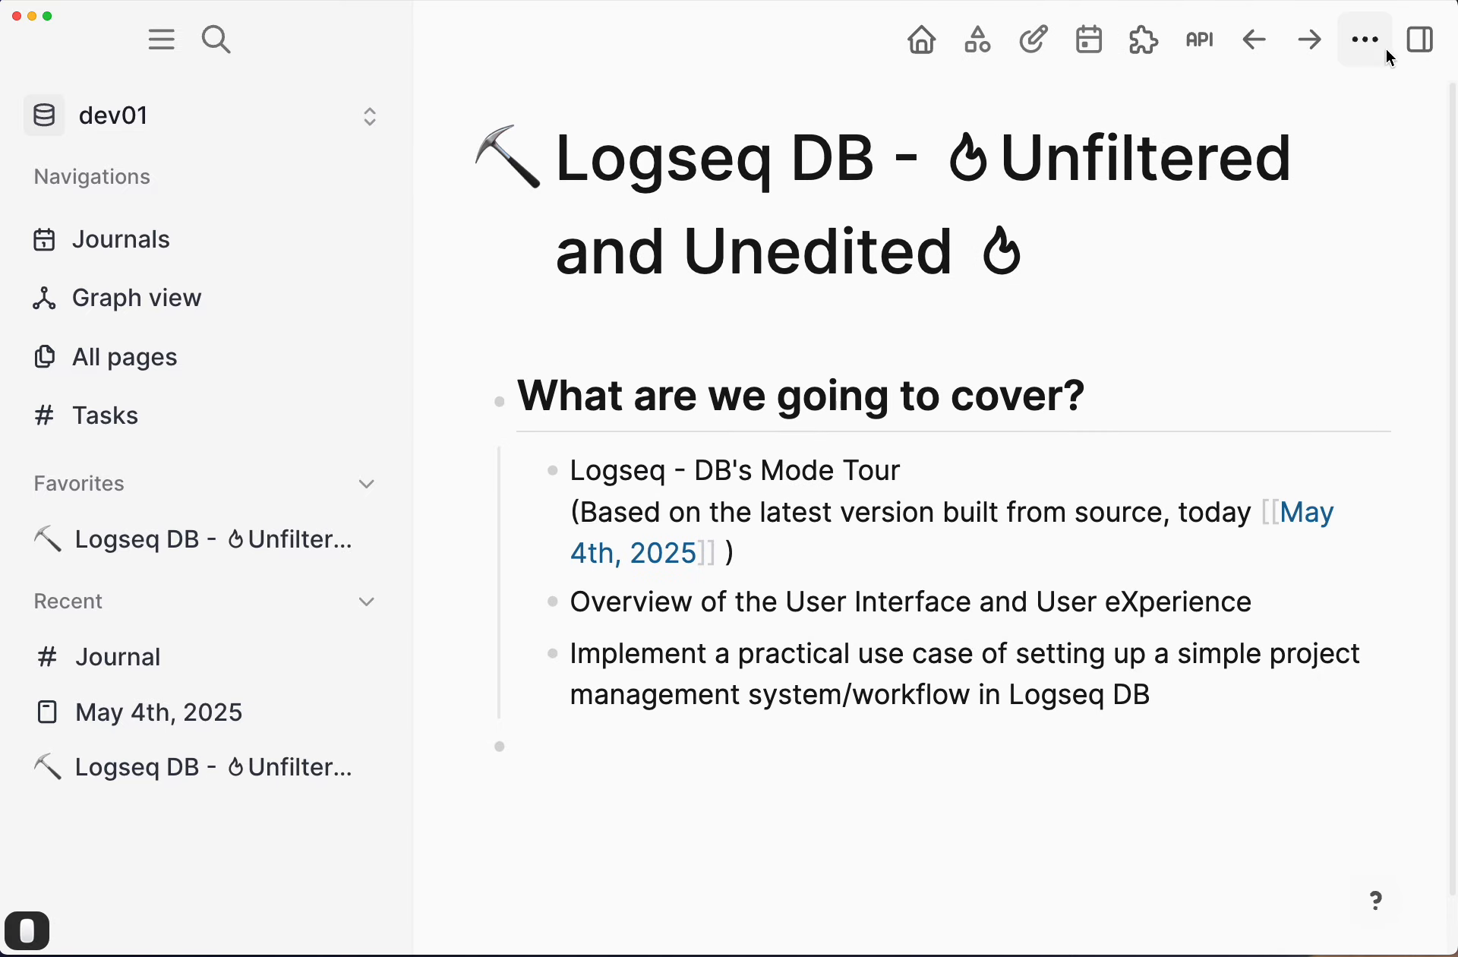
Step: Display the page graph and the Help links in the secondary sidebar and widen the sidebar
{"action": "left_click", "coordinate": [1430, 42]}
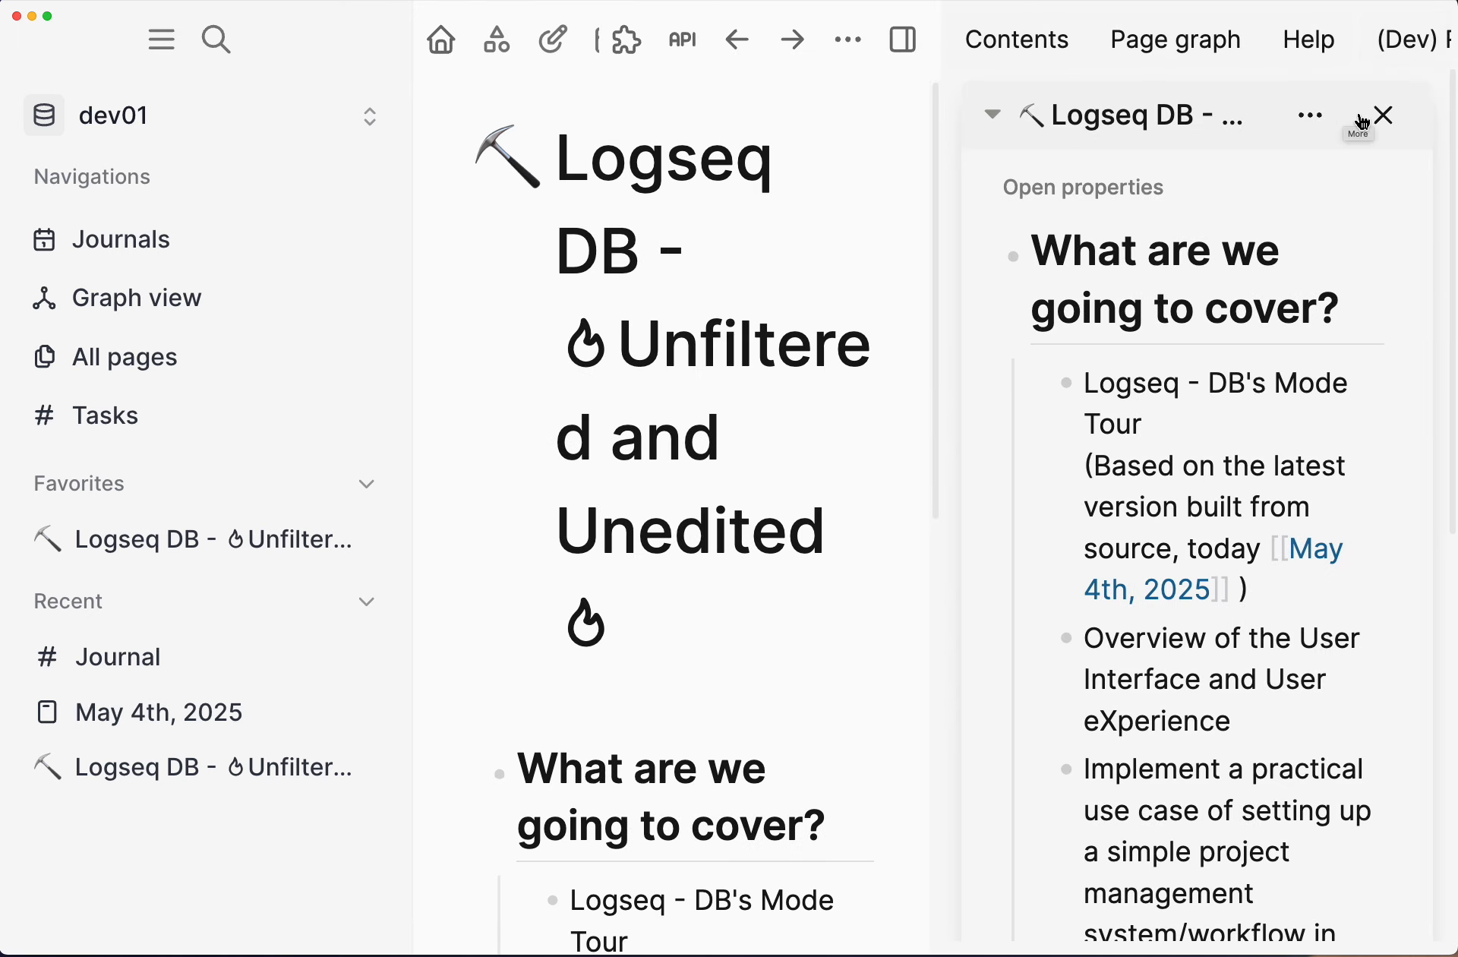
{"action": "left_click", "coordinate": [1200, 44]}
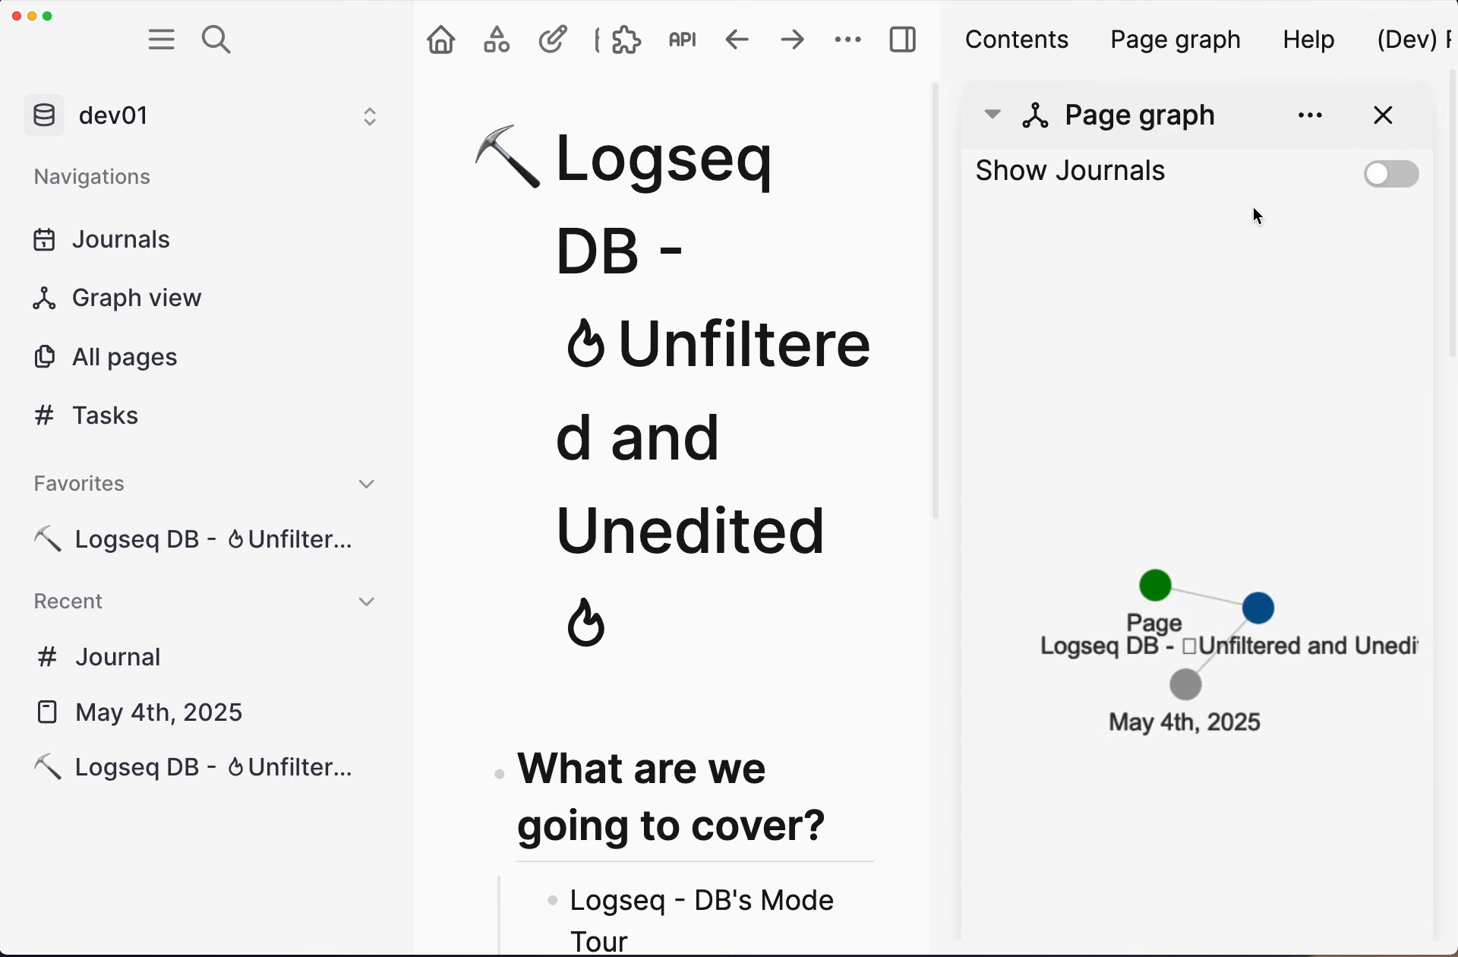
{"action": "left_click", "coordinate": [1311, 42]}
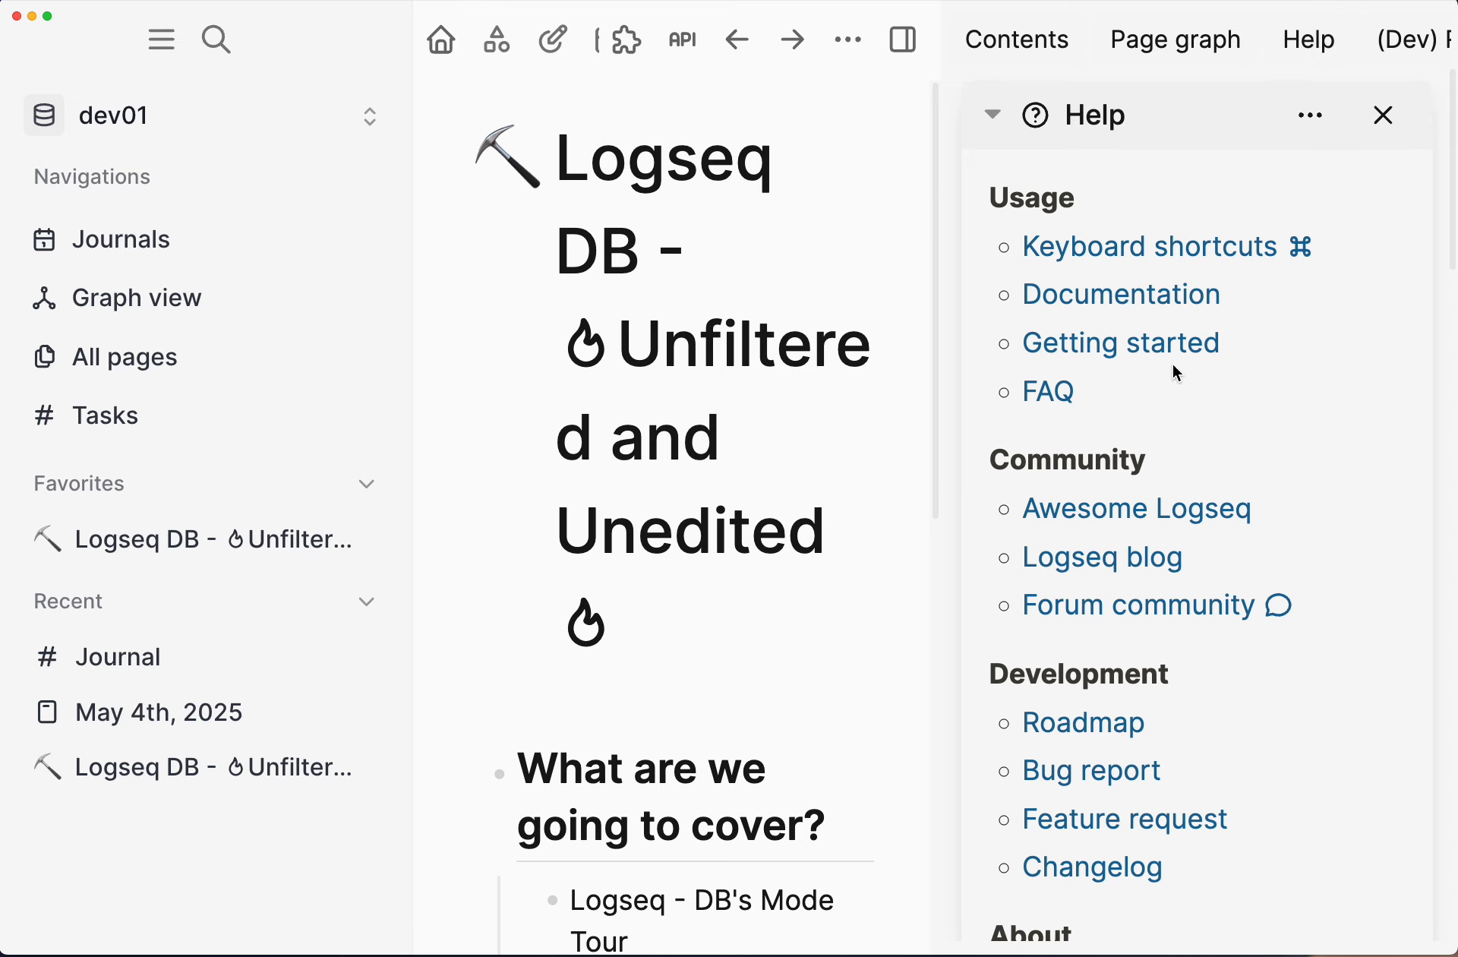
{"action": "scroll", "coordinate": [1150, 327], "scroll_direction": "down", "scroll_amount": 5}
{"action": "scroll", "coordinate": [1146, 372], "scroll_direction": "up", "scroll_amount": 5}
{"action": "left_click_drag", "start_coordinate": [948, 126], "coordinate": [510, 142]}
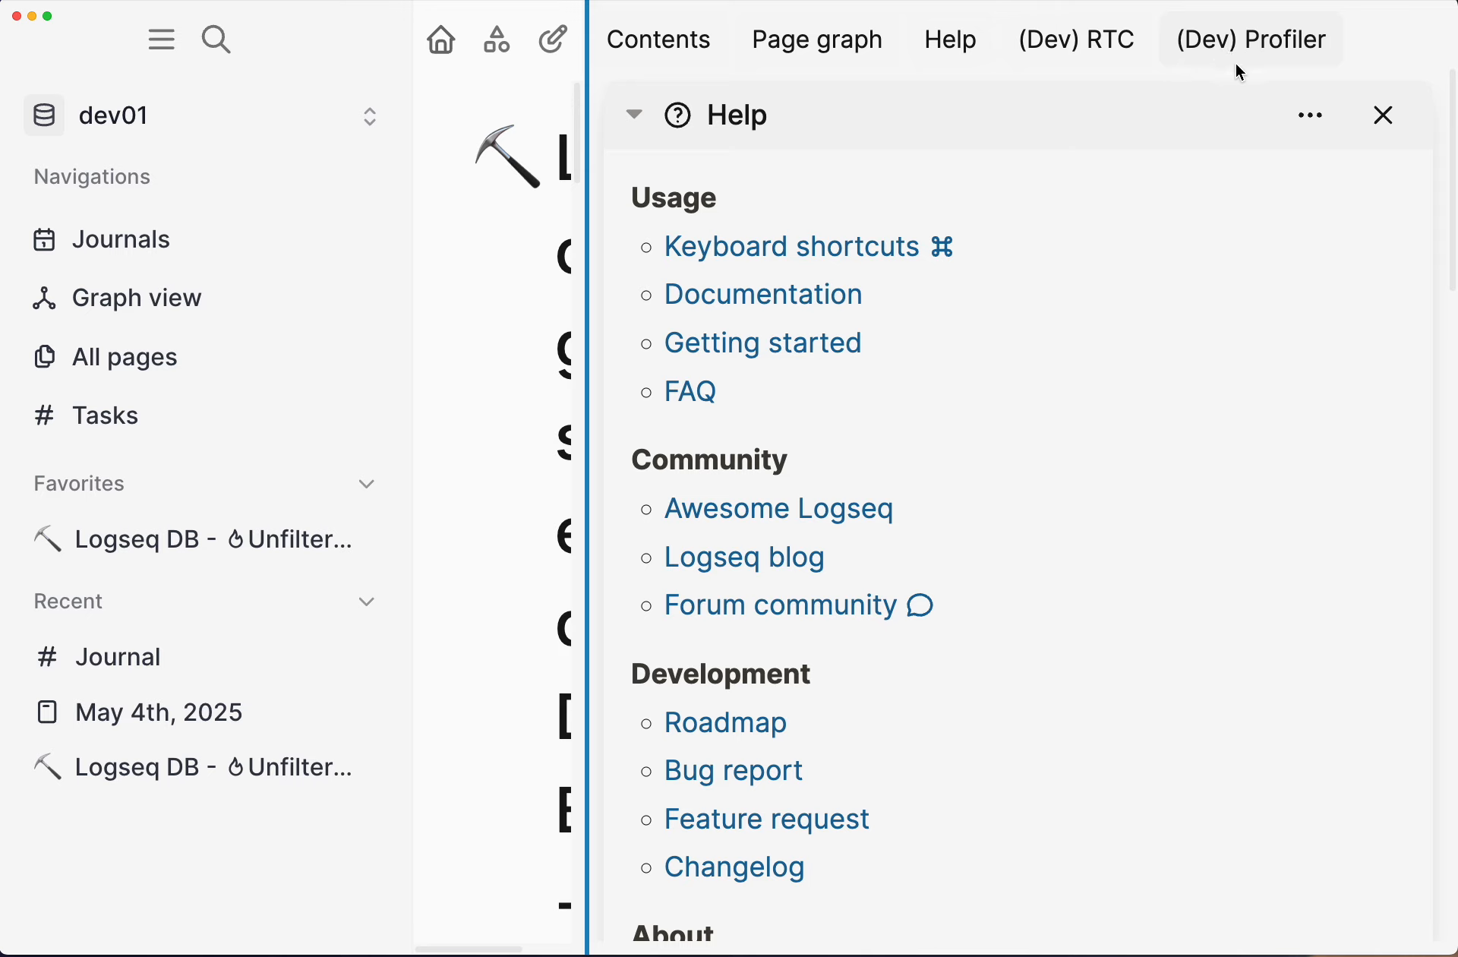
Step: Close every item in the secondary sidebar, from Help and Page graph through to Contents
{"action": "left_click", "coordinate": [1387, 115]}
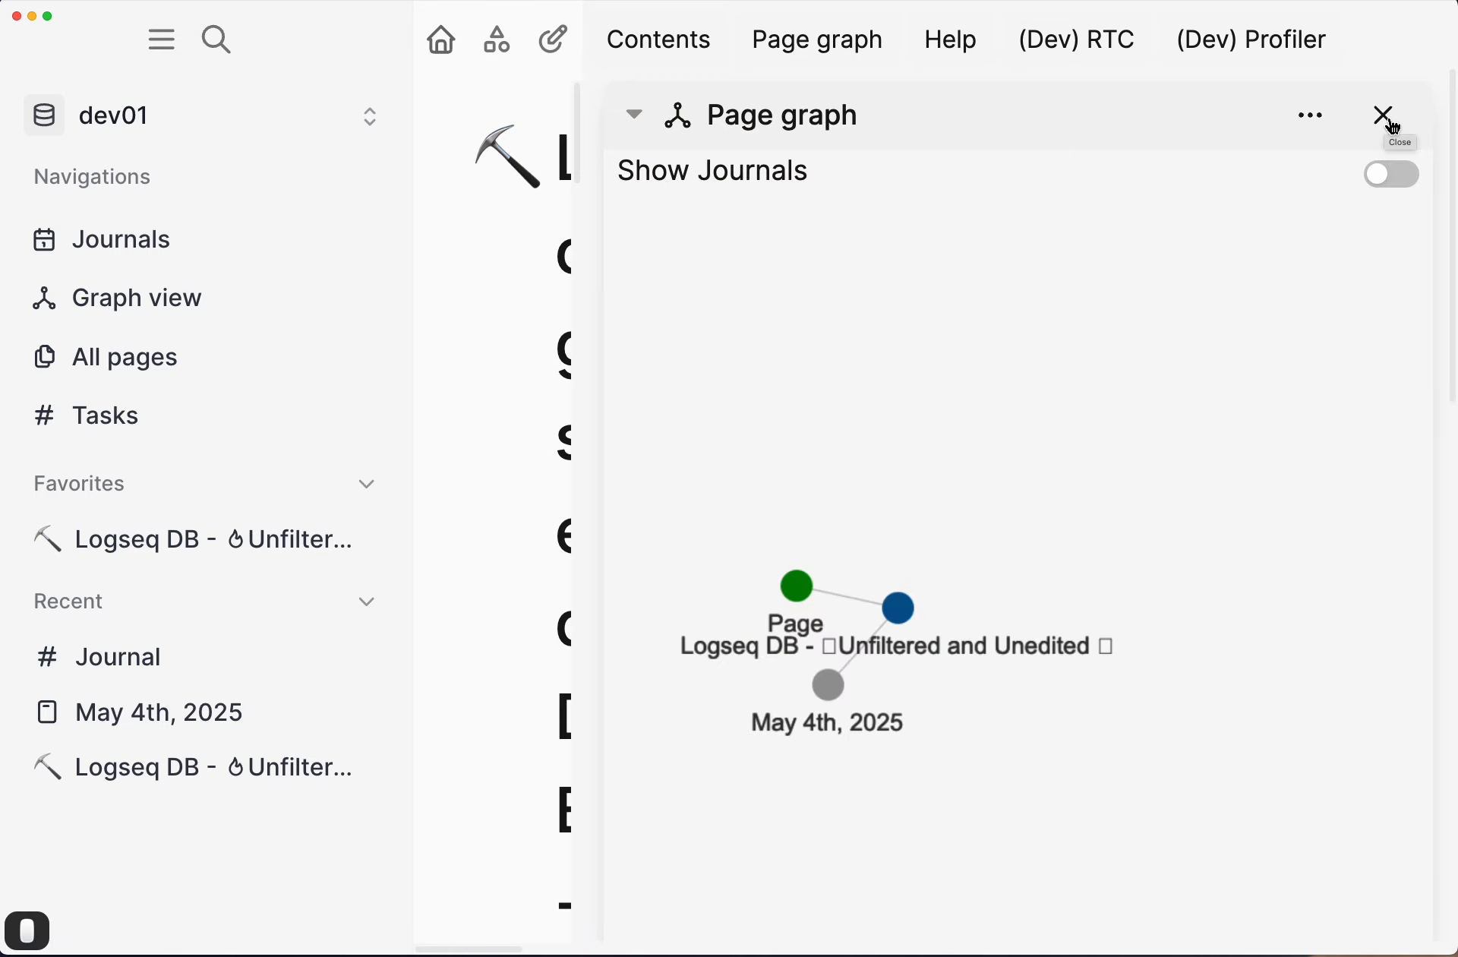
{"action": "left_click", "coordinate": [1387, 116]}
{"action": "left_click", "coordinate": [1386, 115]}
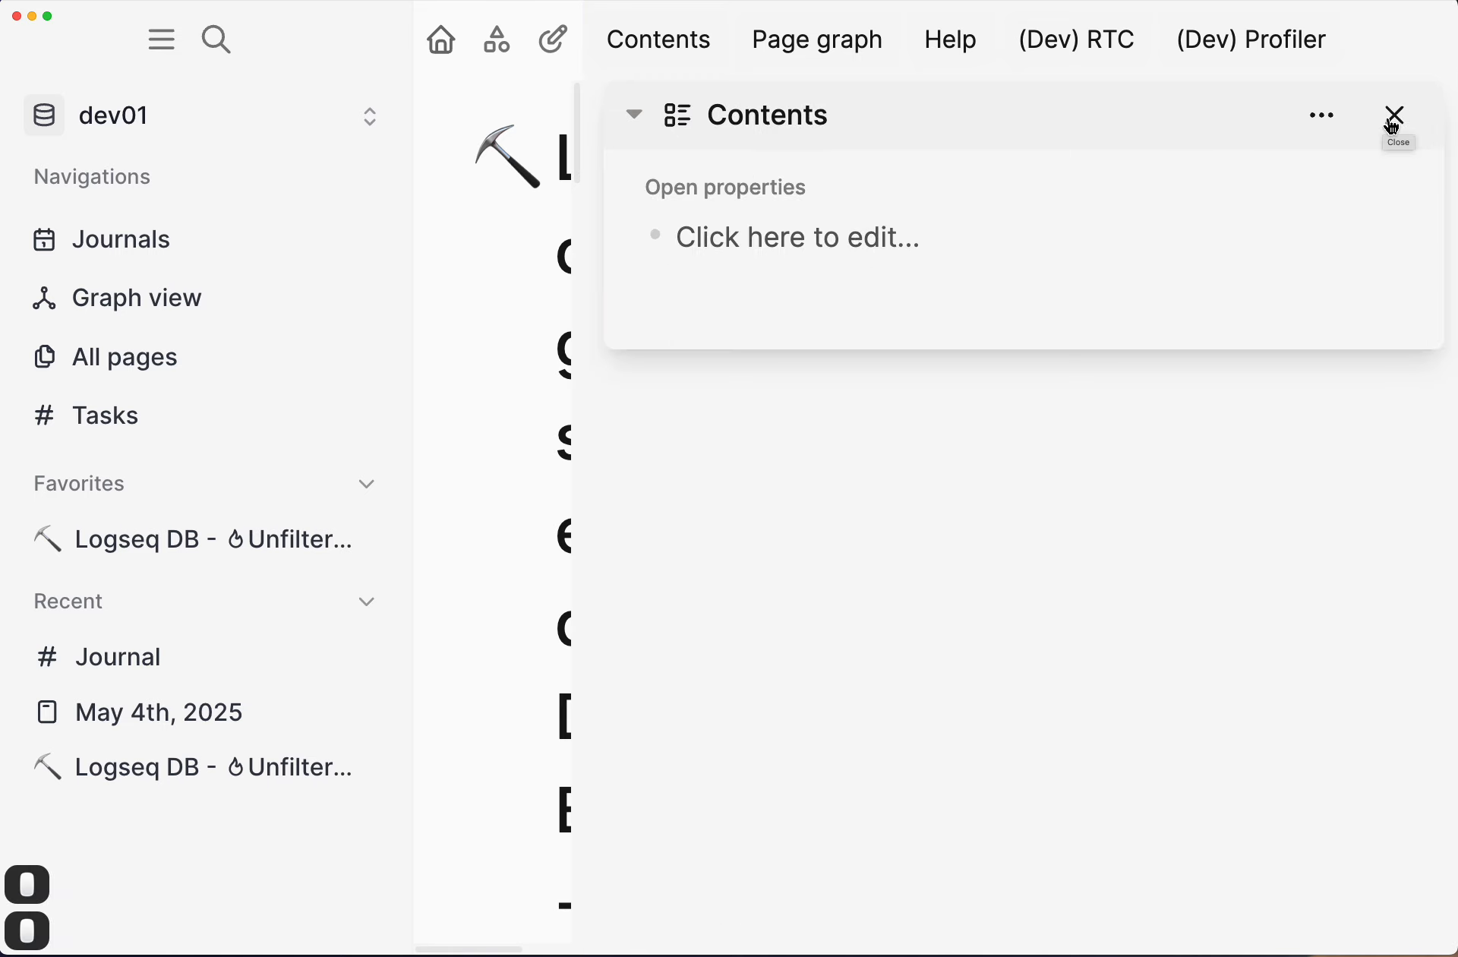
{"action": "left_click", "coordinate": [1387, 116]}
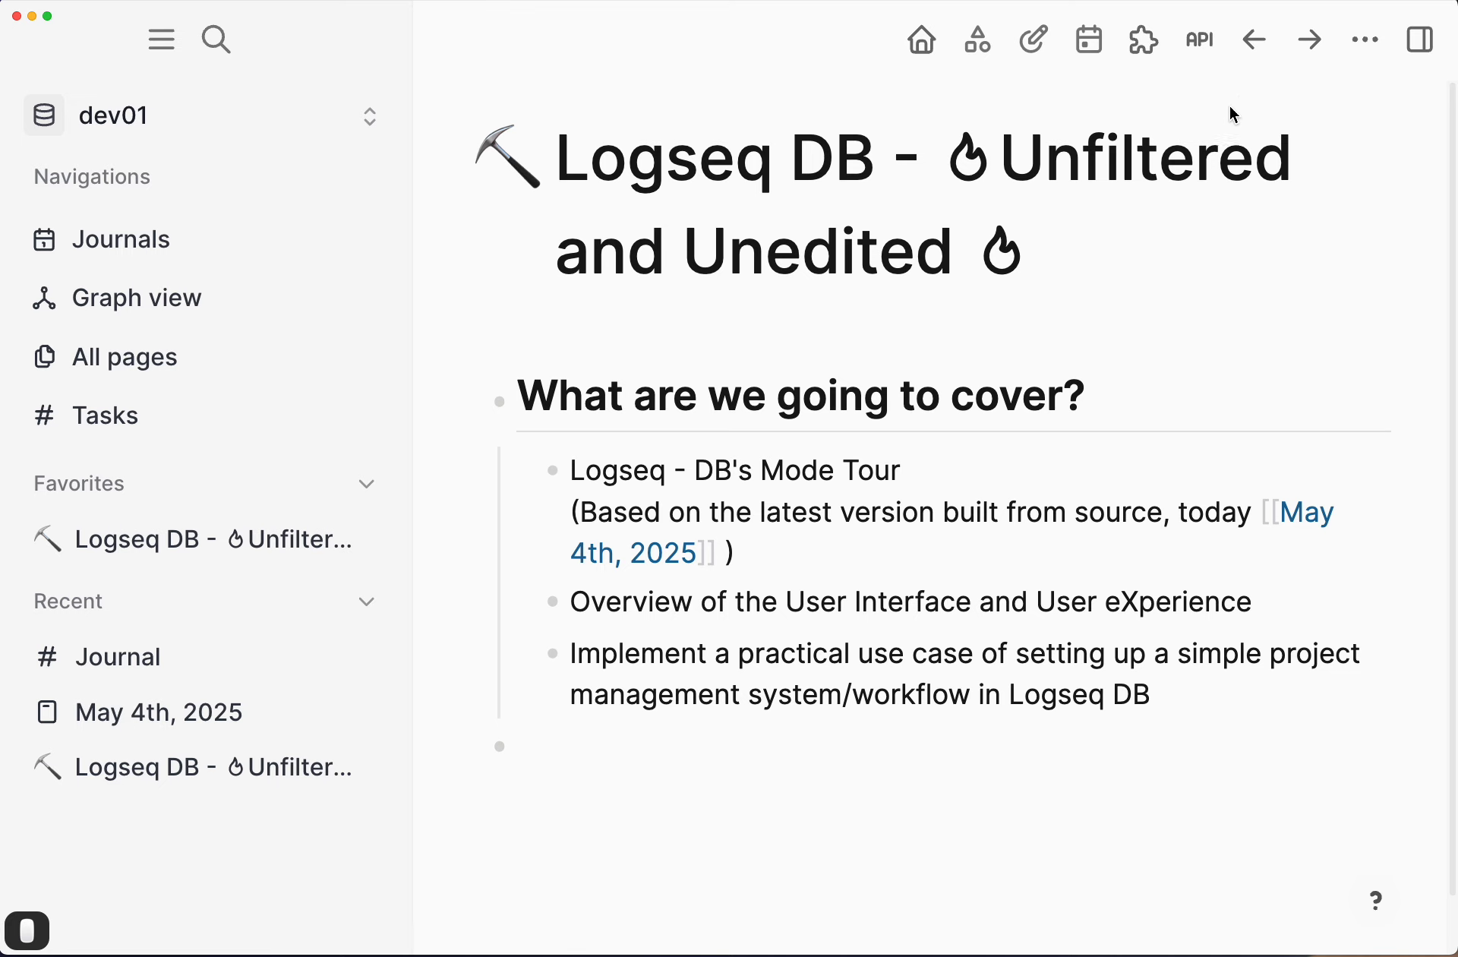
Step: Examine the page's options menu, and look through the installed plugins and their enable switches
{"action": "left_click", "coordinate": [1374, 47]}
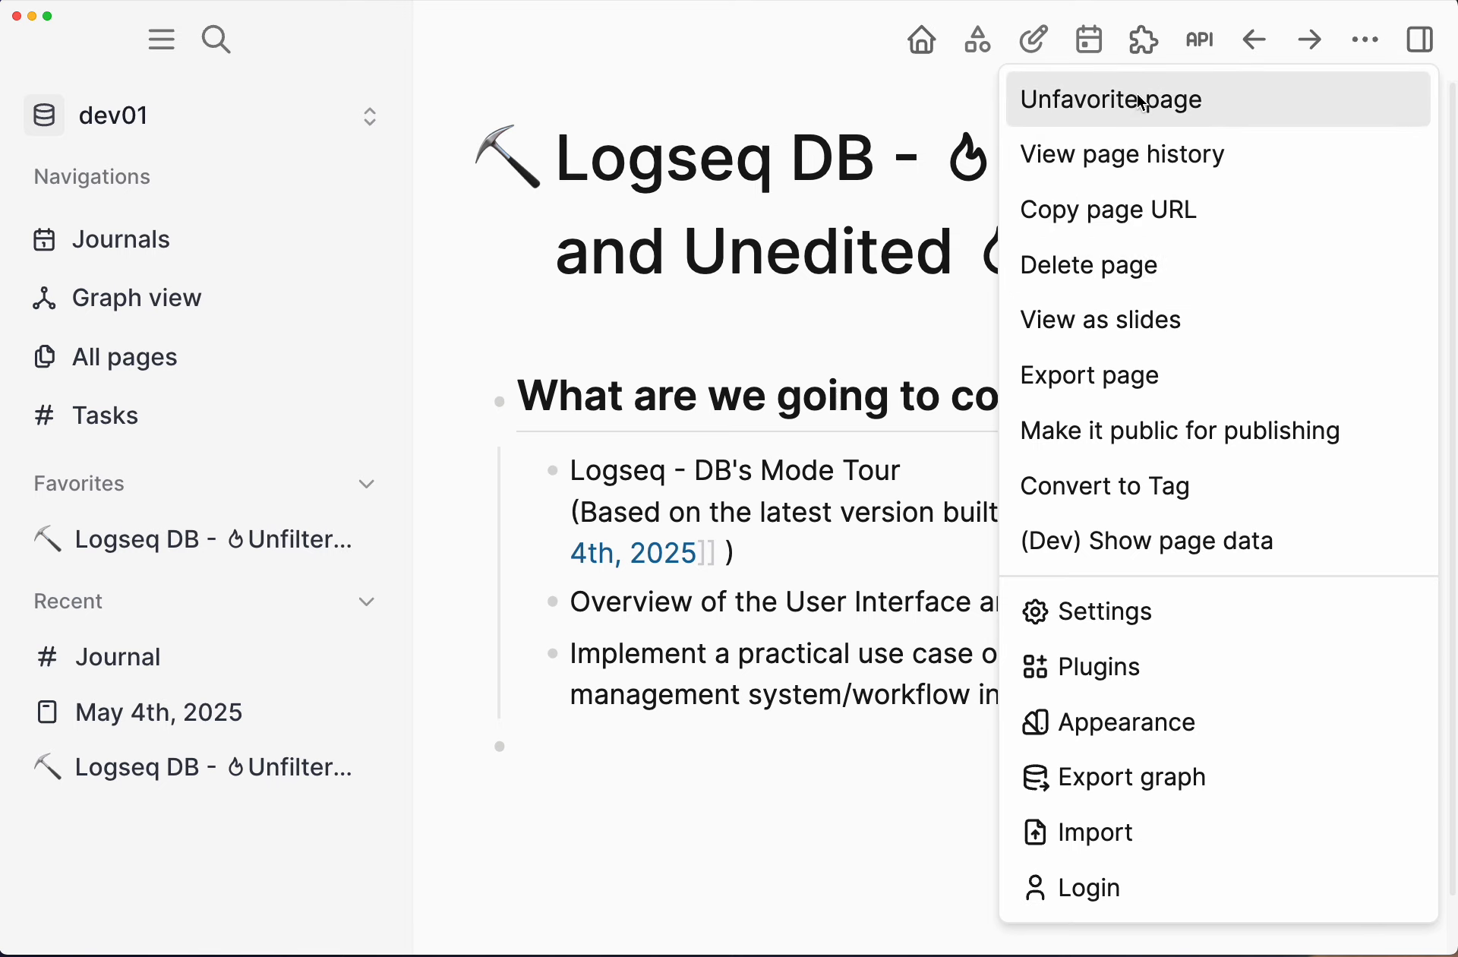
{"action": "left_click", "coordinate": [1168, 172]}
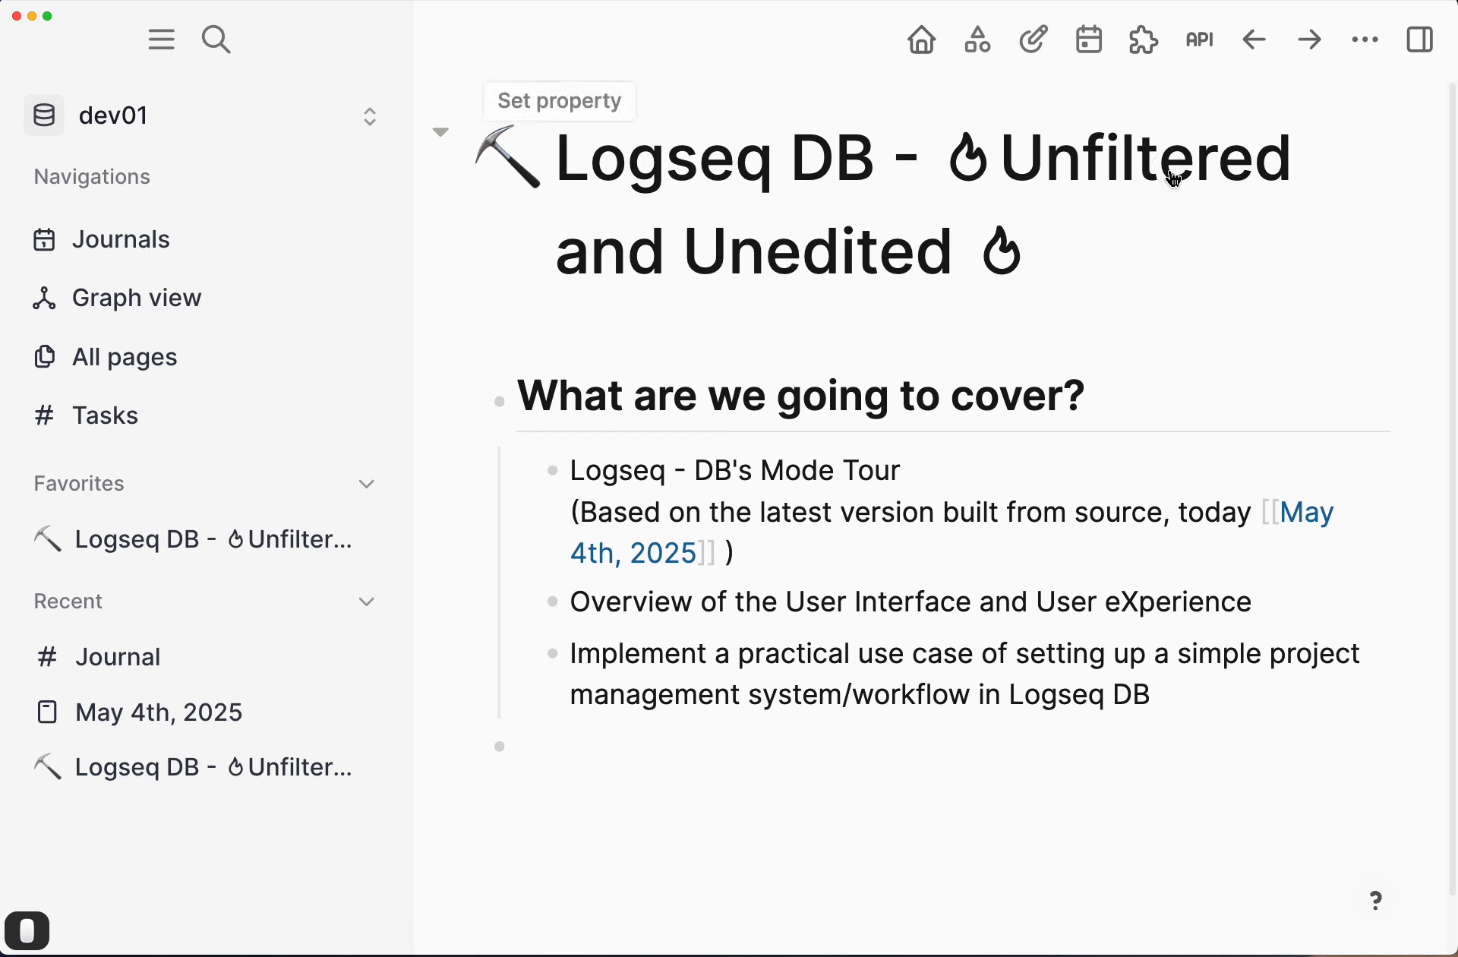
{"action": "left_click", "coordinate": [1373, 41]}
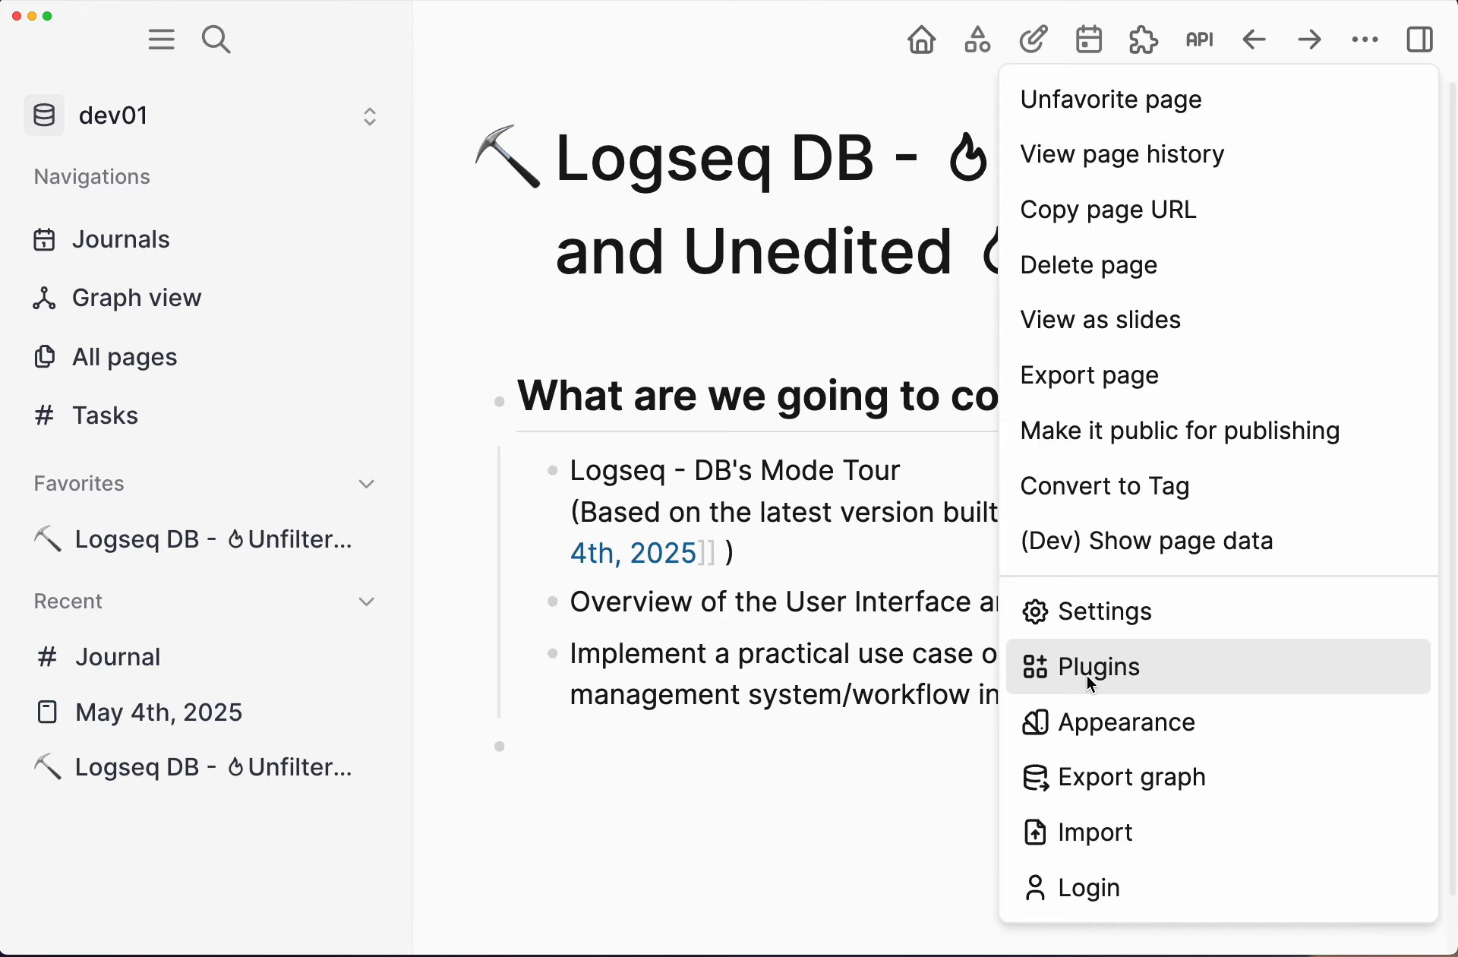
{"action": "left_click", "coordinate": [1092, 676]}
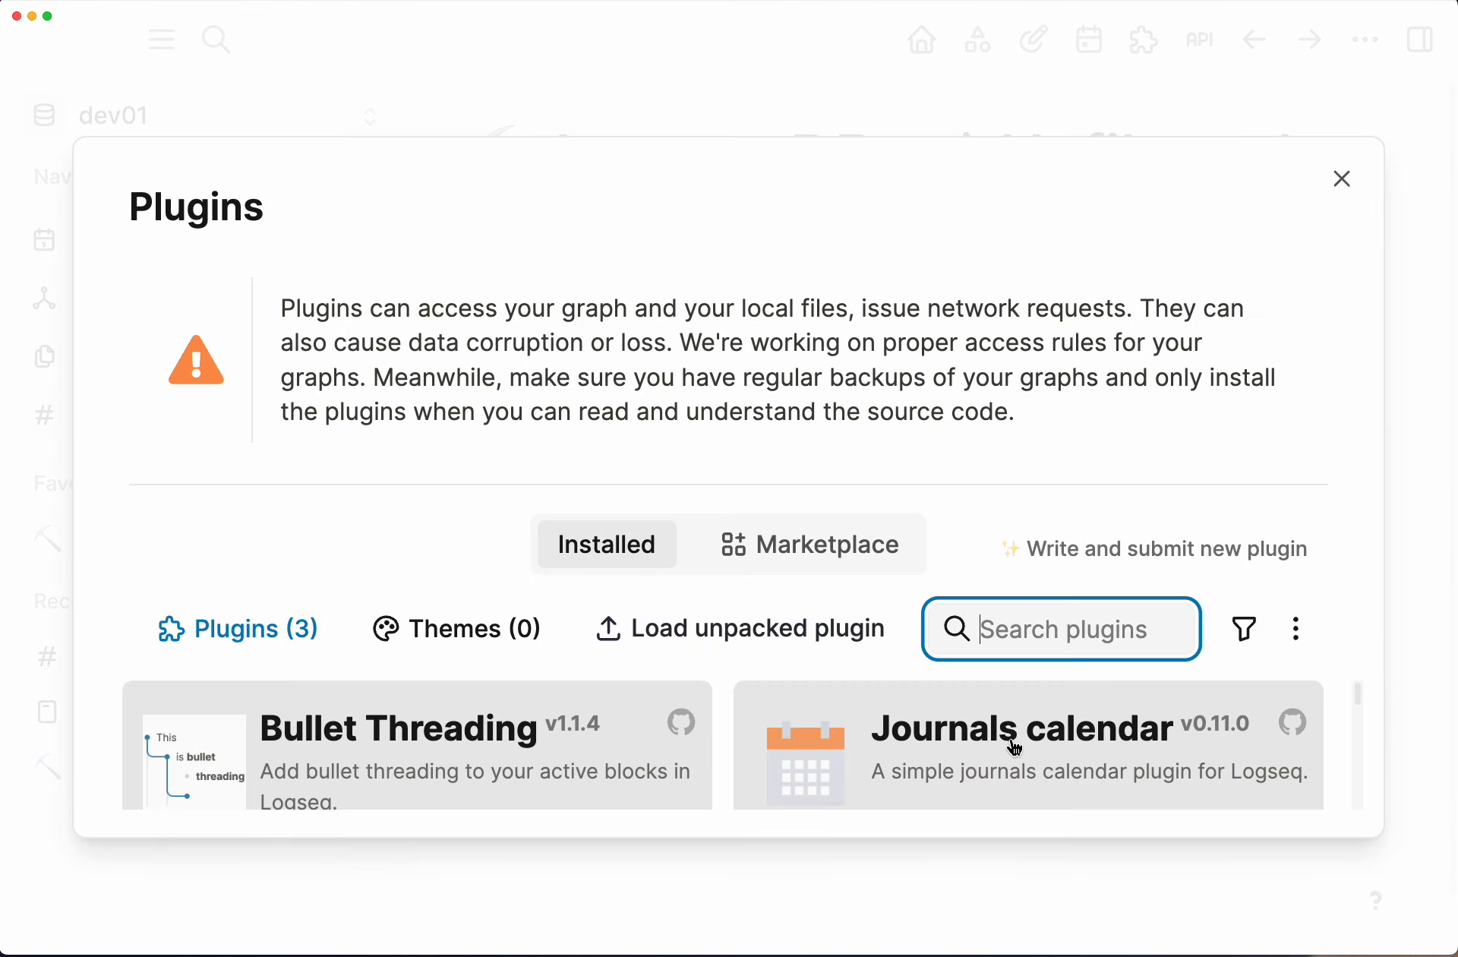
{"action": "scroll", "coordinate": [1015, 741], "scroll_direction": "down", "scroll_amount": 3}
{"action": "scroll", "coordinate": [976, 731], "scroll_direction": "up", "scroll_amount": 3}
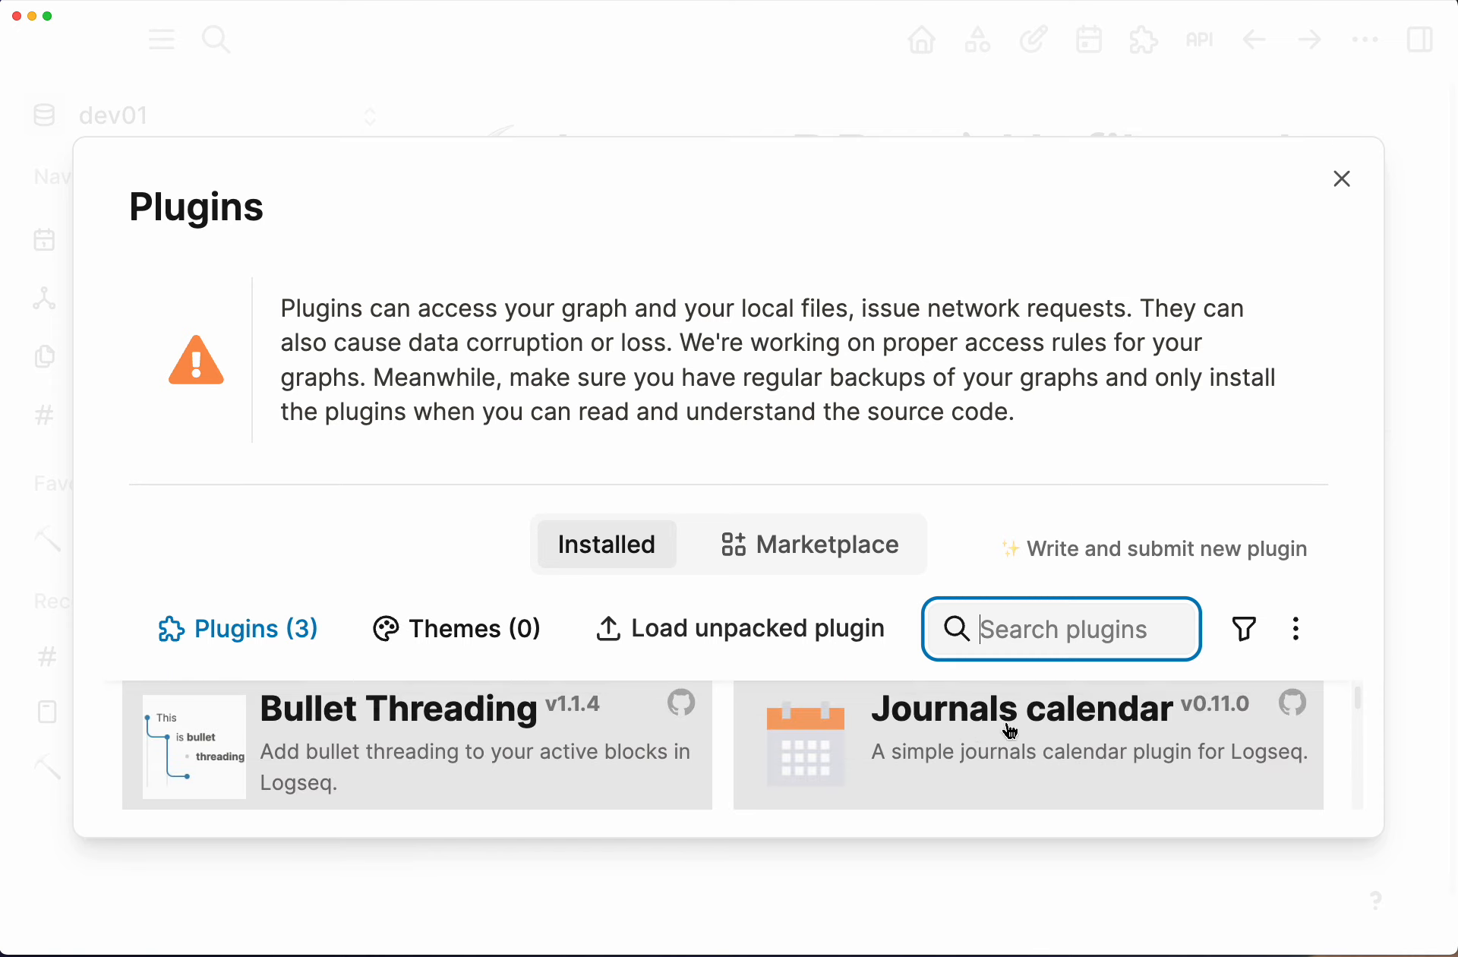
{"action": "scroll", "coordinate": [1132, 730], "scroll_direction": "down", "scroll_amount": 3}
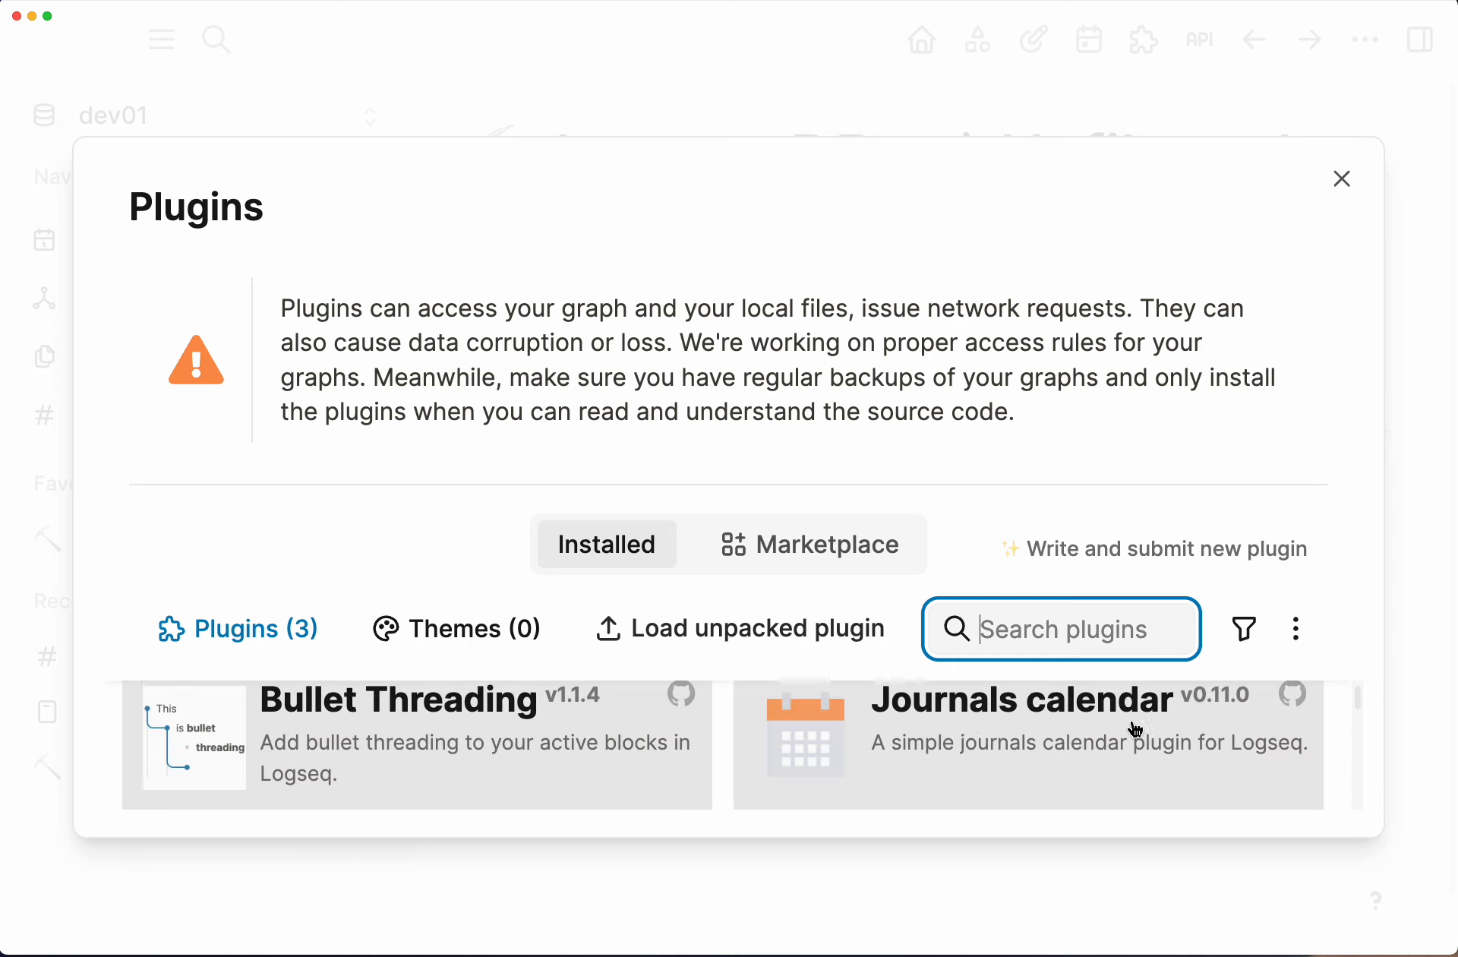
{"action": "scroll", "coordinate": [1124, 727], "scroll_direction": "down", "scroll_amount": 2}
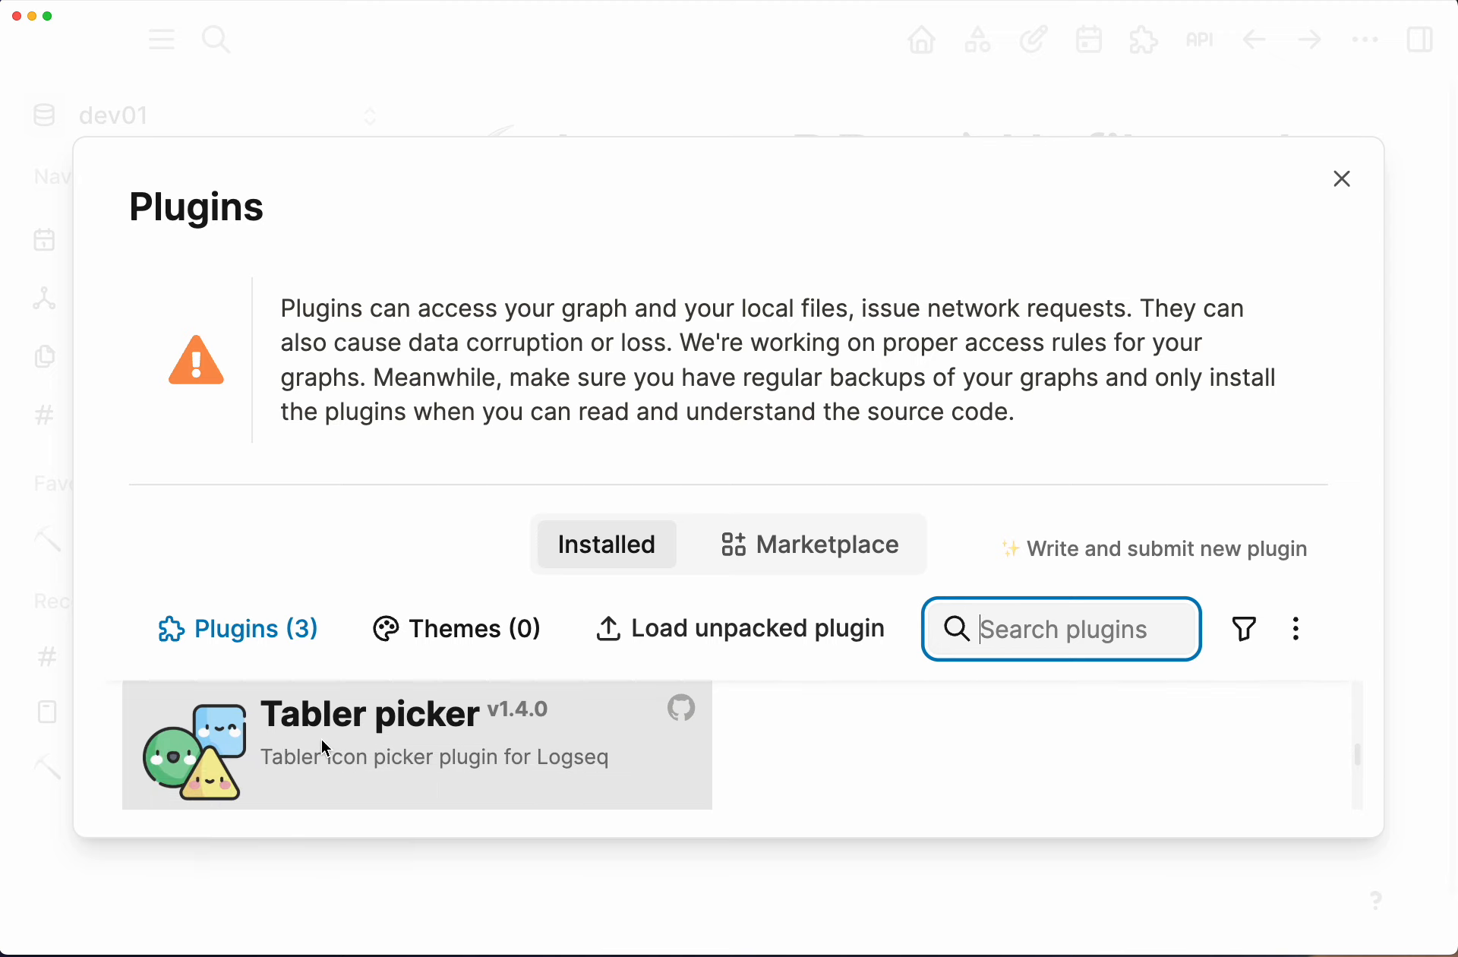
{"action": "scroll", "coordinate": [539, 744], "scroll_direction": "up", "scroll_amount": 1}
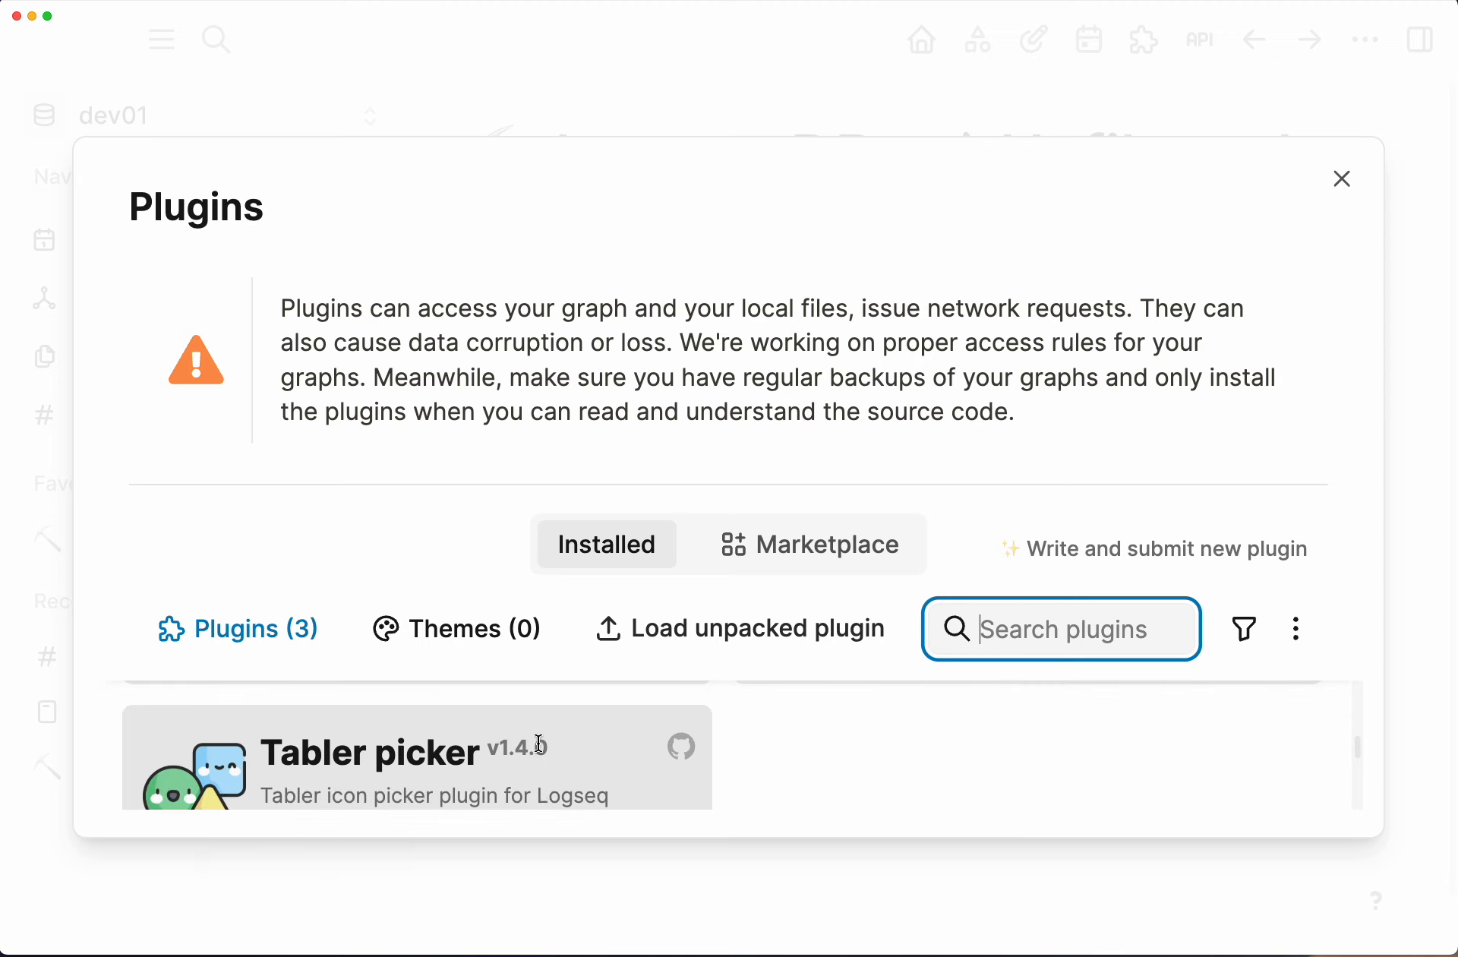
{"action": "scroll", "coordinate": [477, 761], "scroll_direction": "up", "scroll_amount": 5}
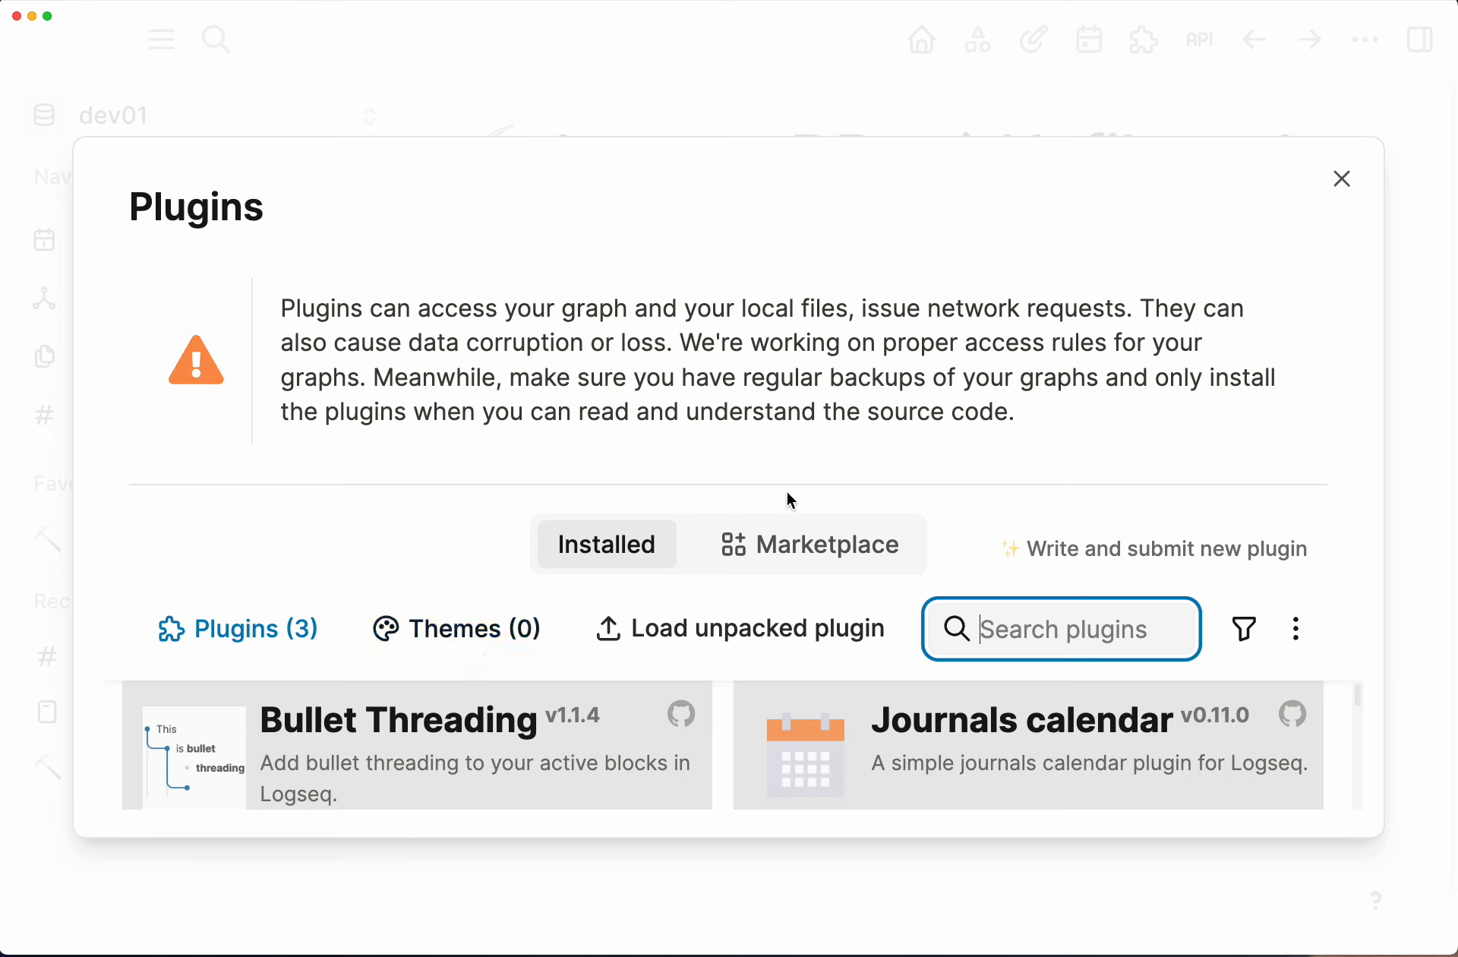
{"action": "scroll", "coordinate": [560, 766], "scroll_direction": "down", "scroll_amount": 5}
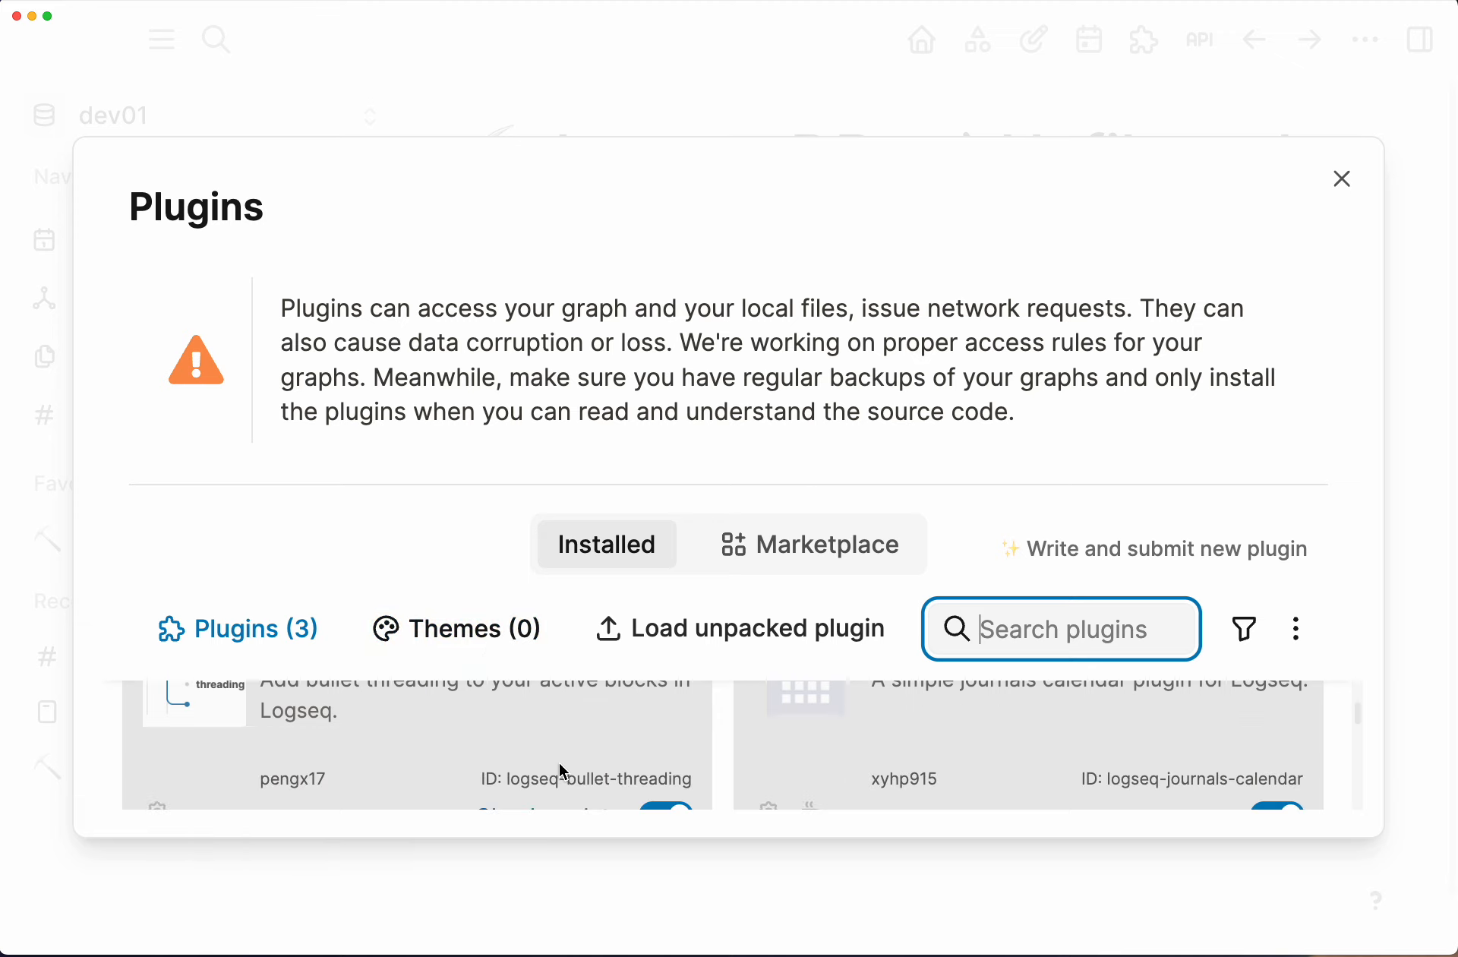
{"action": "scroll", "coordinate": [471, 744], "scroll_direction": "up", "scroll_amount": 2}
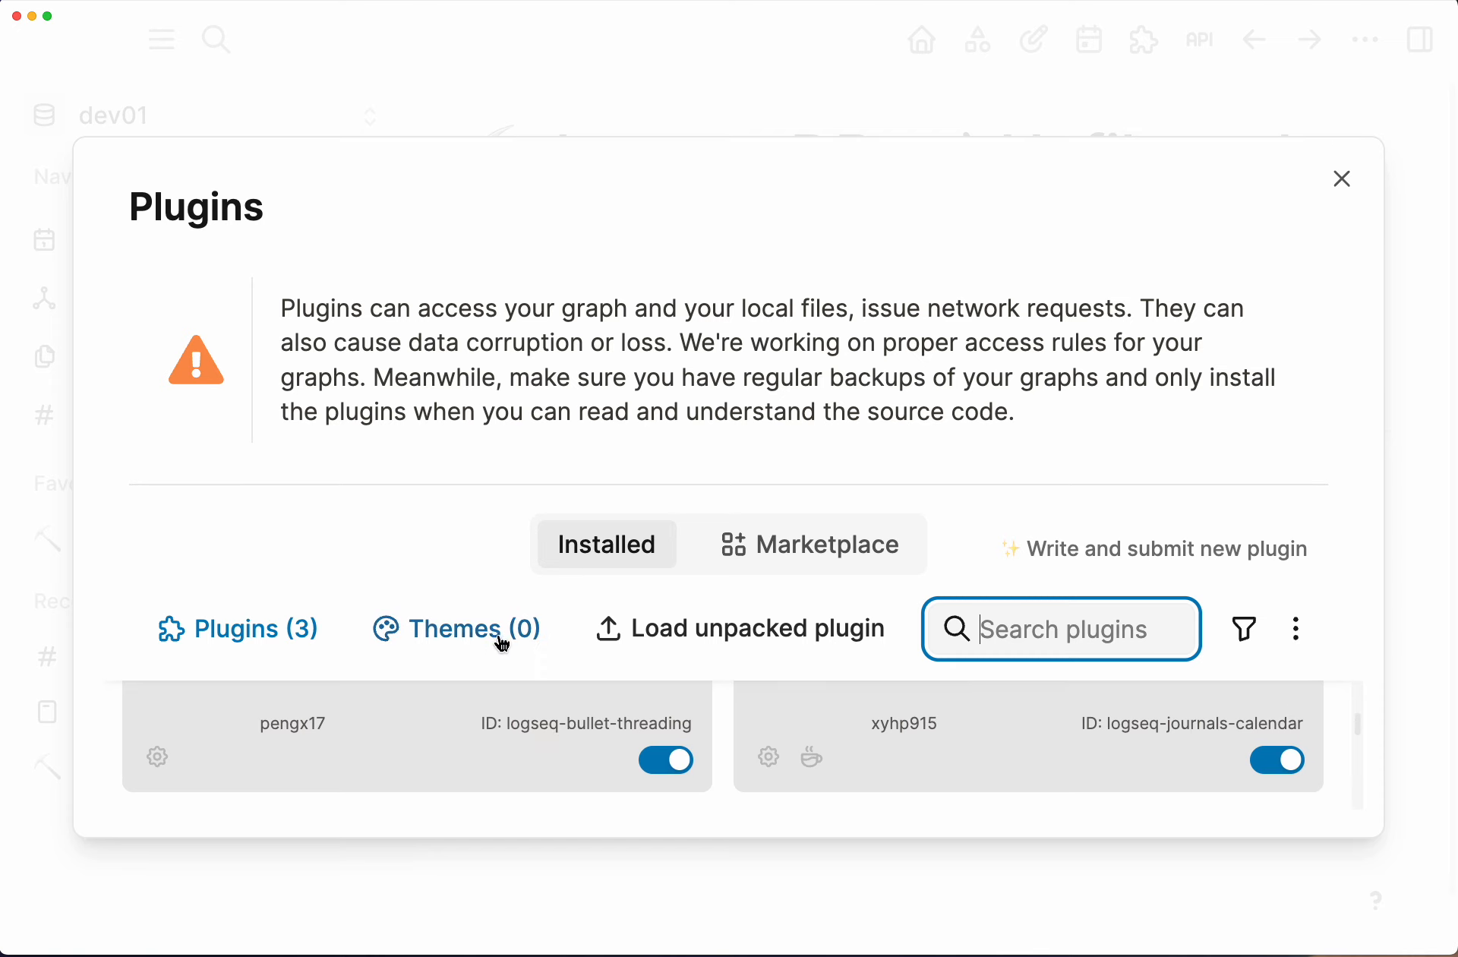
Step: Check the installed themes, return to the installed plugins and close the Plugins dialog
{"action": "left_click", "coordinate": [463, 640]}
{"action": "left_click", "coordinate": [264, 637]}
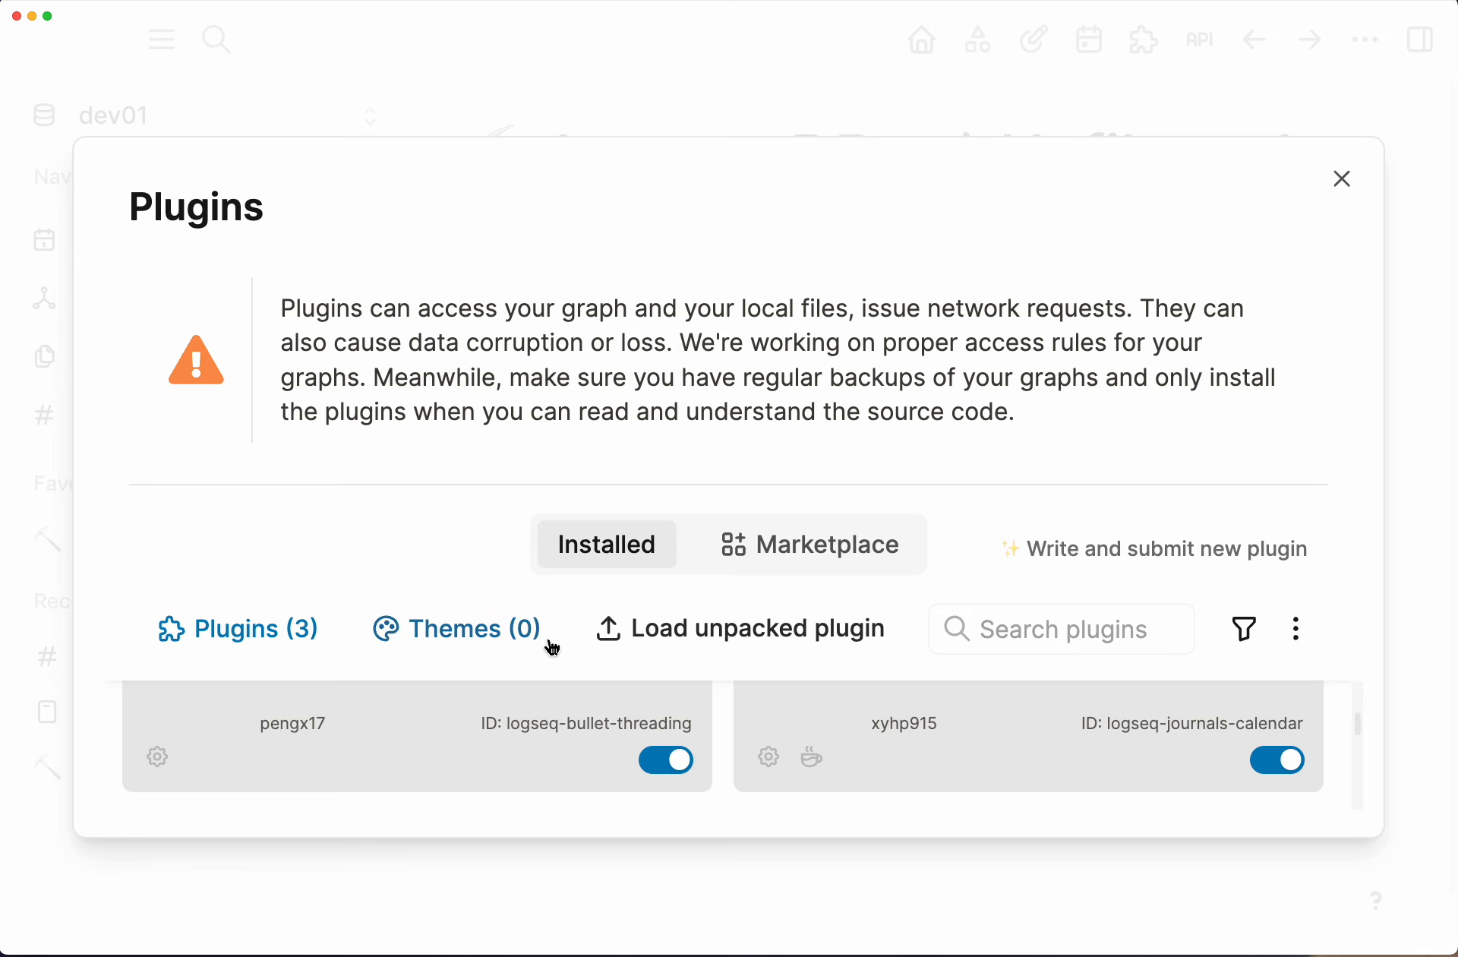
{"action": "left_click", "coordinate": [1283, 95]}
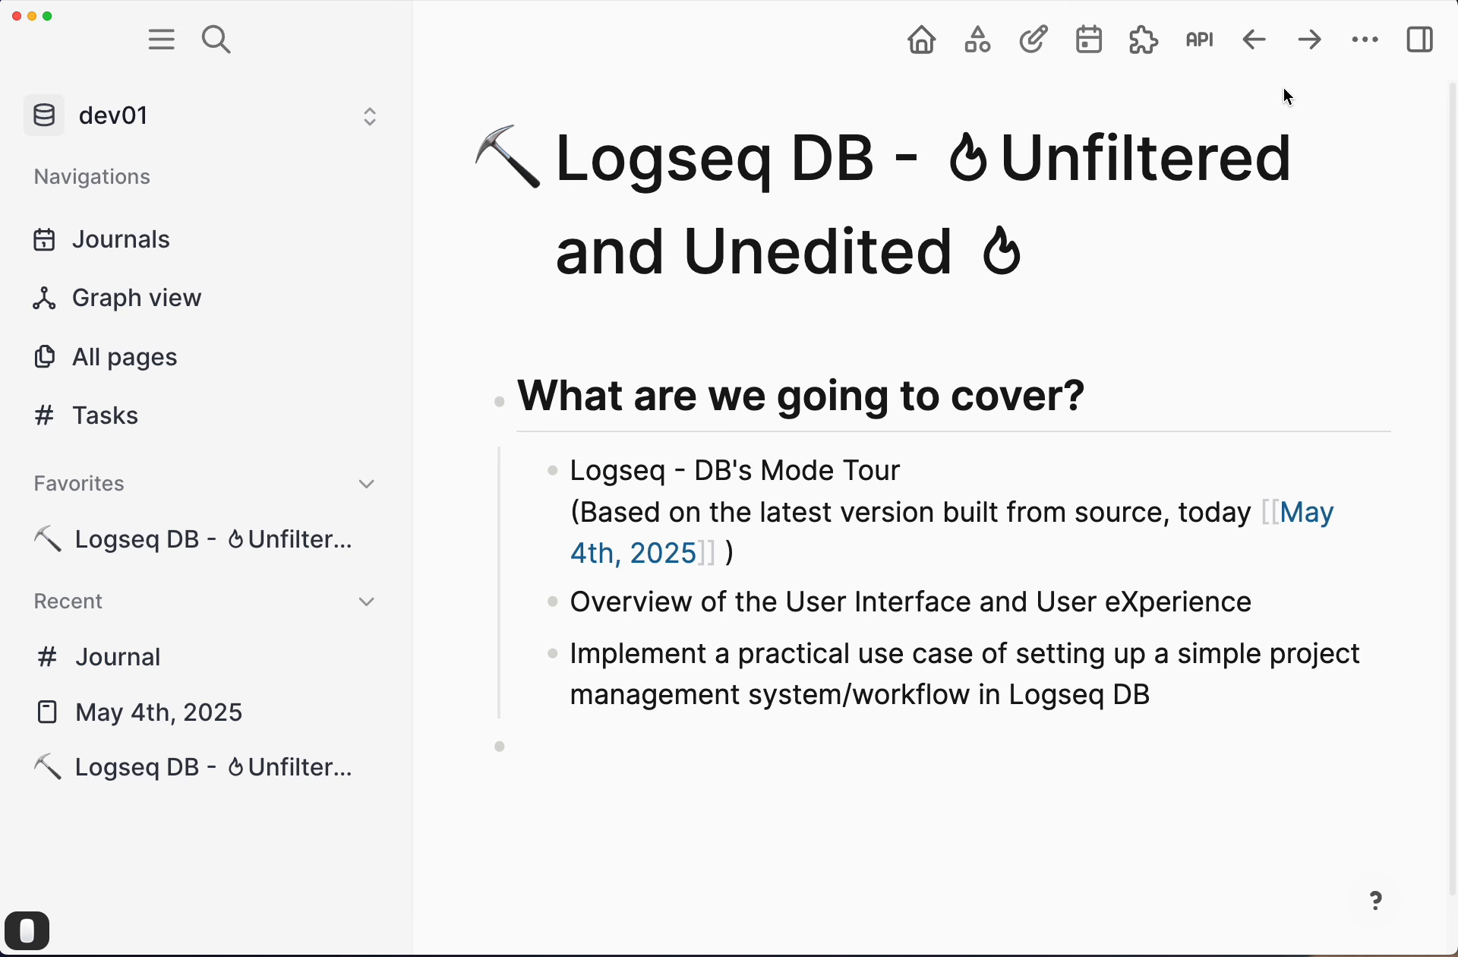
Step: Open the appearance settings, view the accent color options and zoom the interface out by two levels
{"action": "left_click", "coordinate": [1374, 43]}
{"action": "left_click", "coordinate": [1139, 739]}
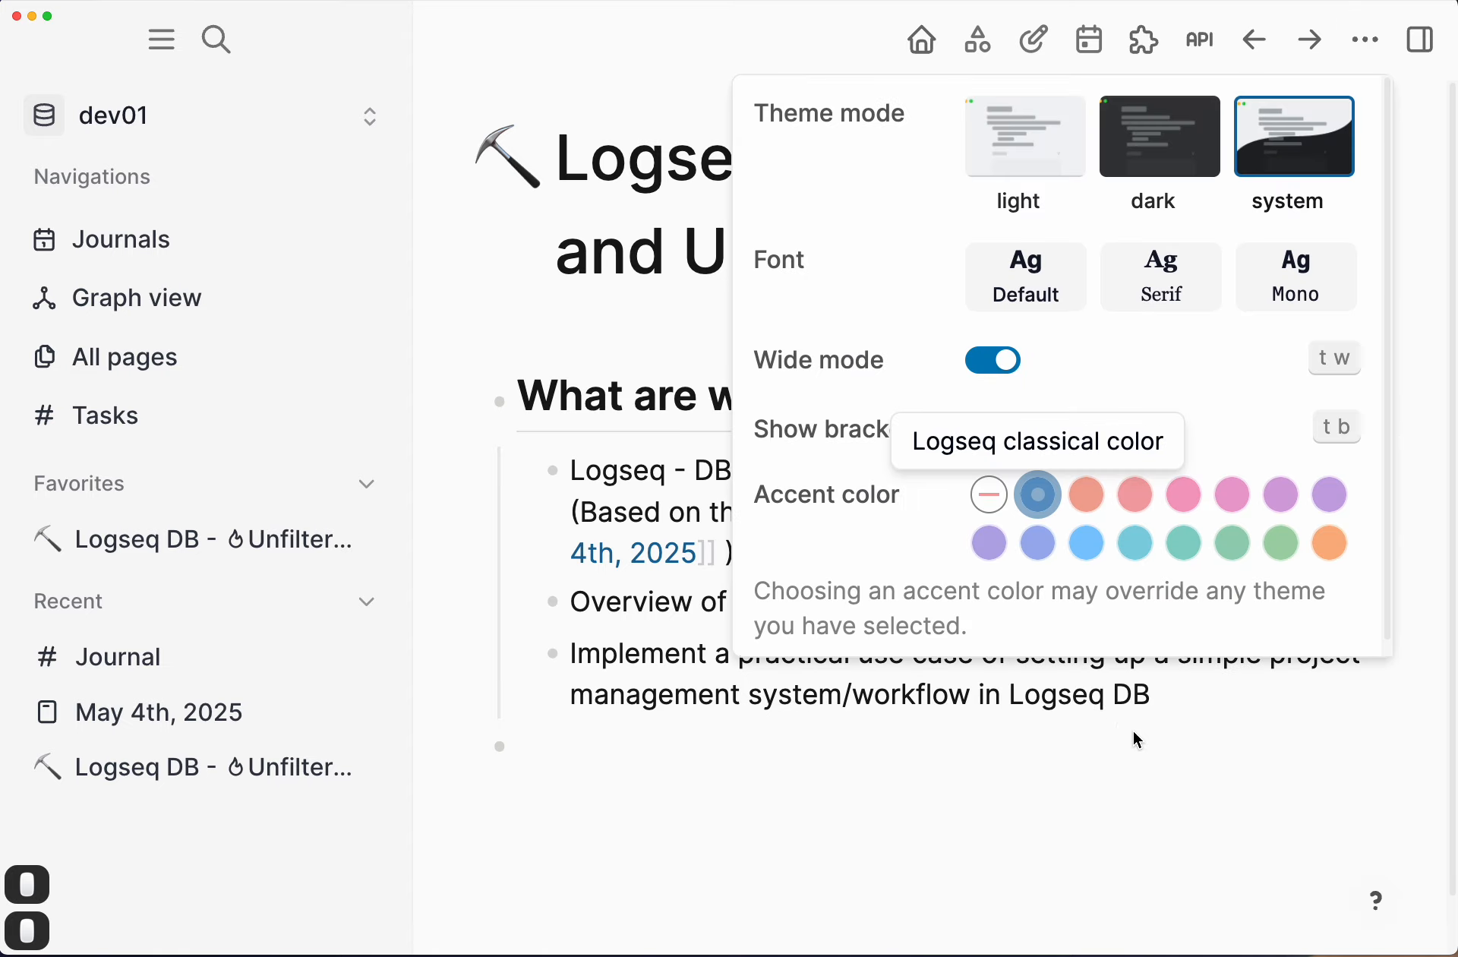
{"action": "scroll", "coordinate": [1051, 420], "scroll_direction": "down", "scroll_amount": 1}
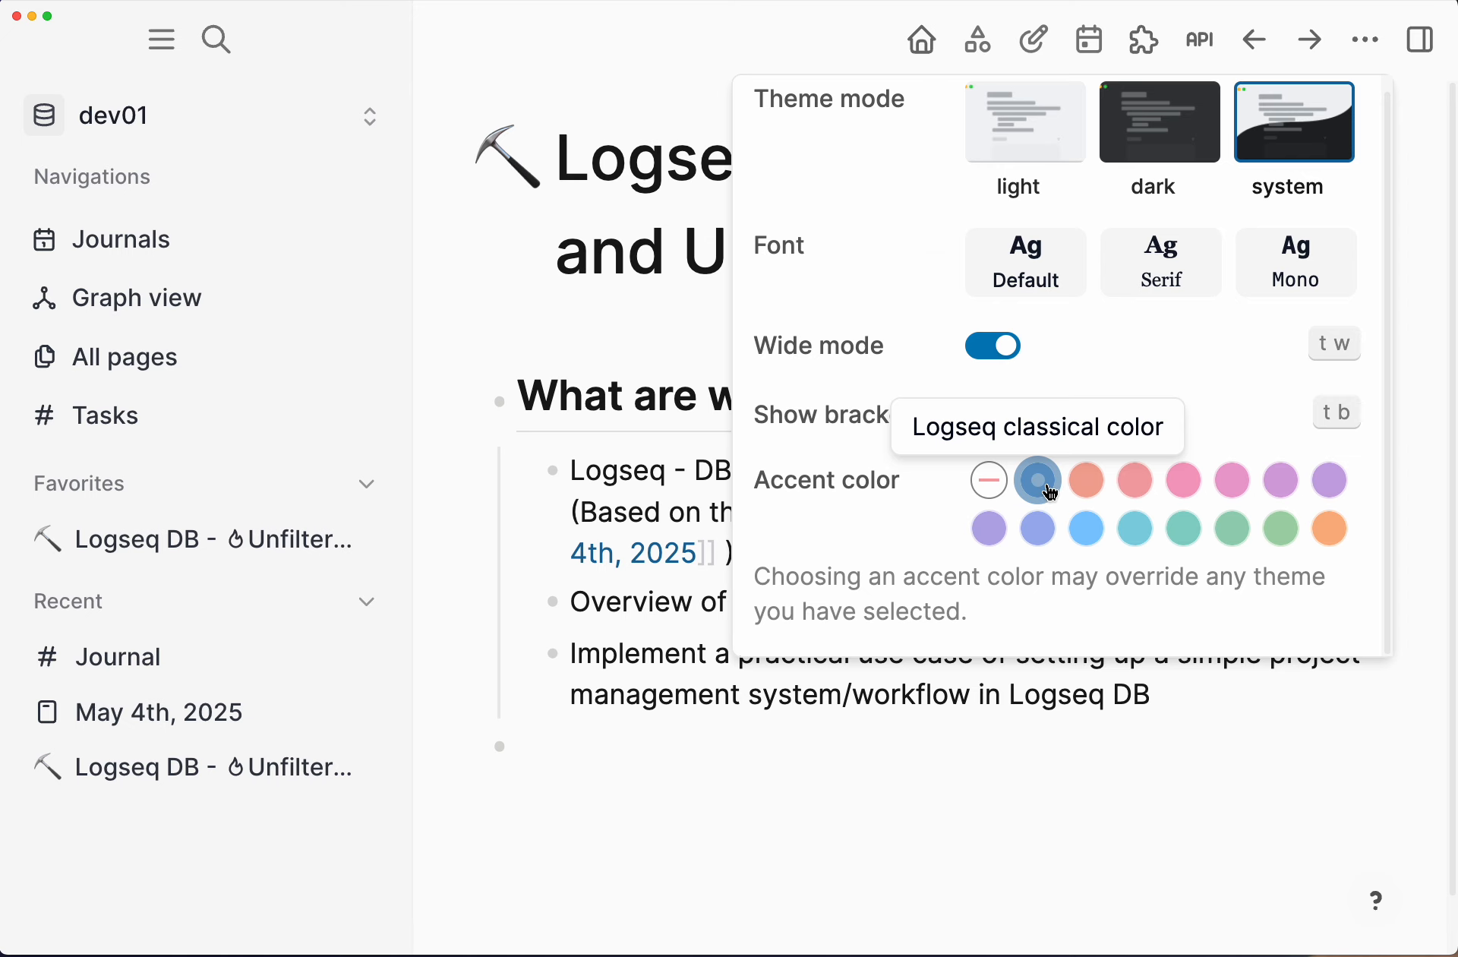
{"action": "key", "text": "super+minus"}
{"action": "key", "text": "super+minus"}
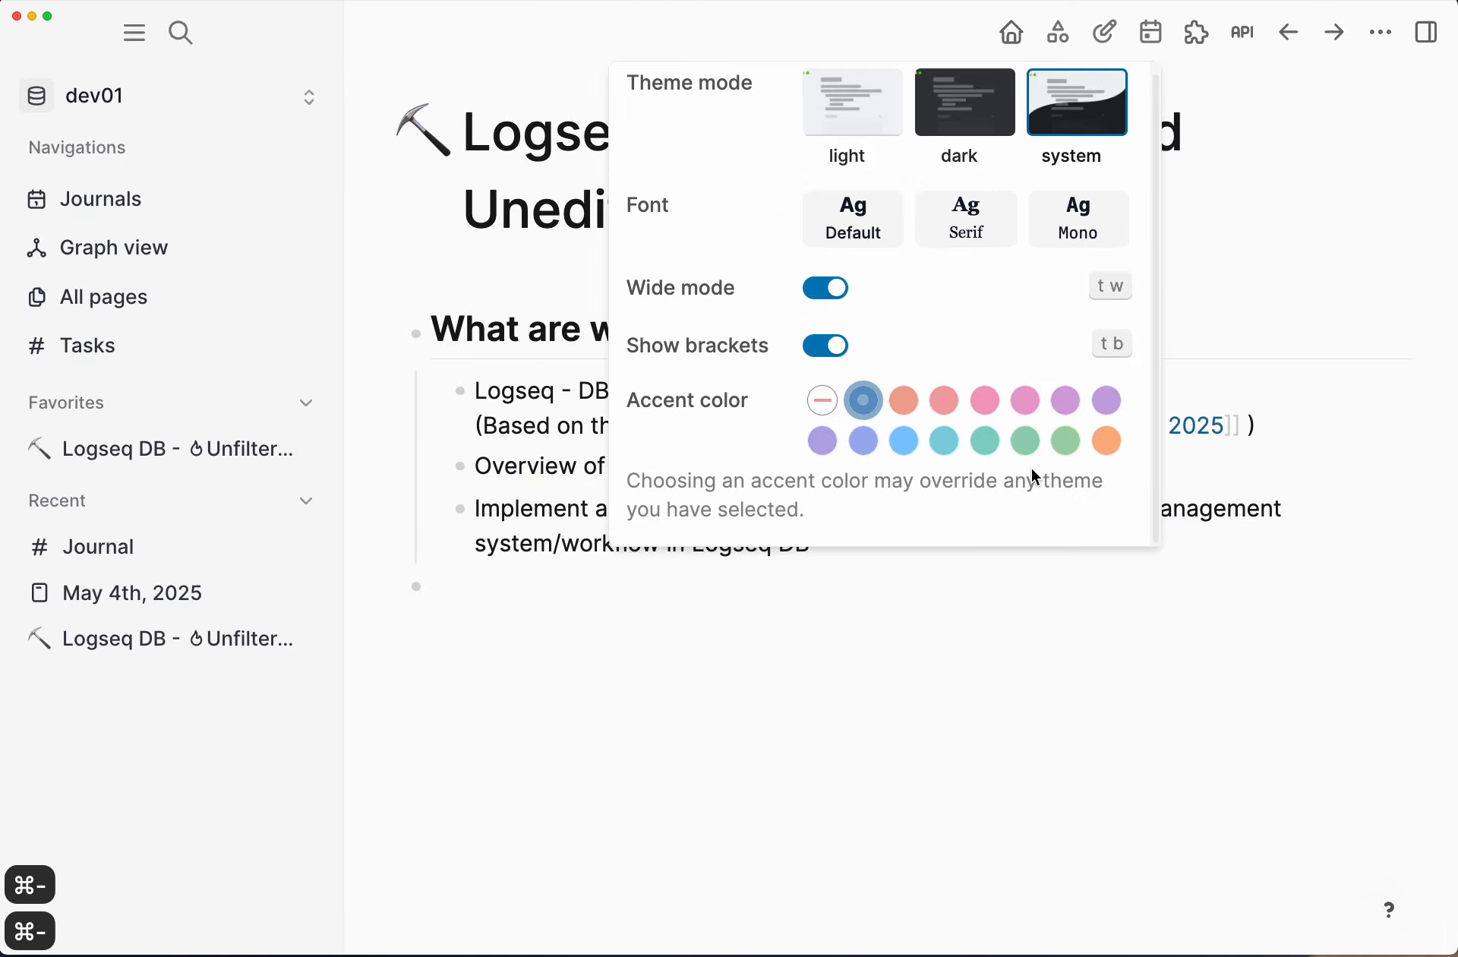
Step: Try several accent colors, including red, teal, green, orange and blue, and settle on violet
{"action": "left_click", "coordinate": [906, 400]}
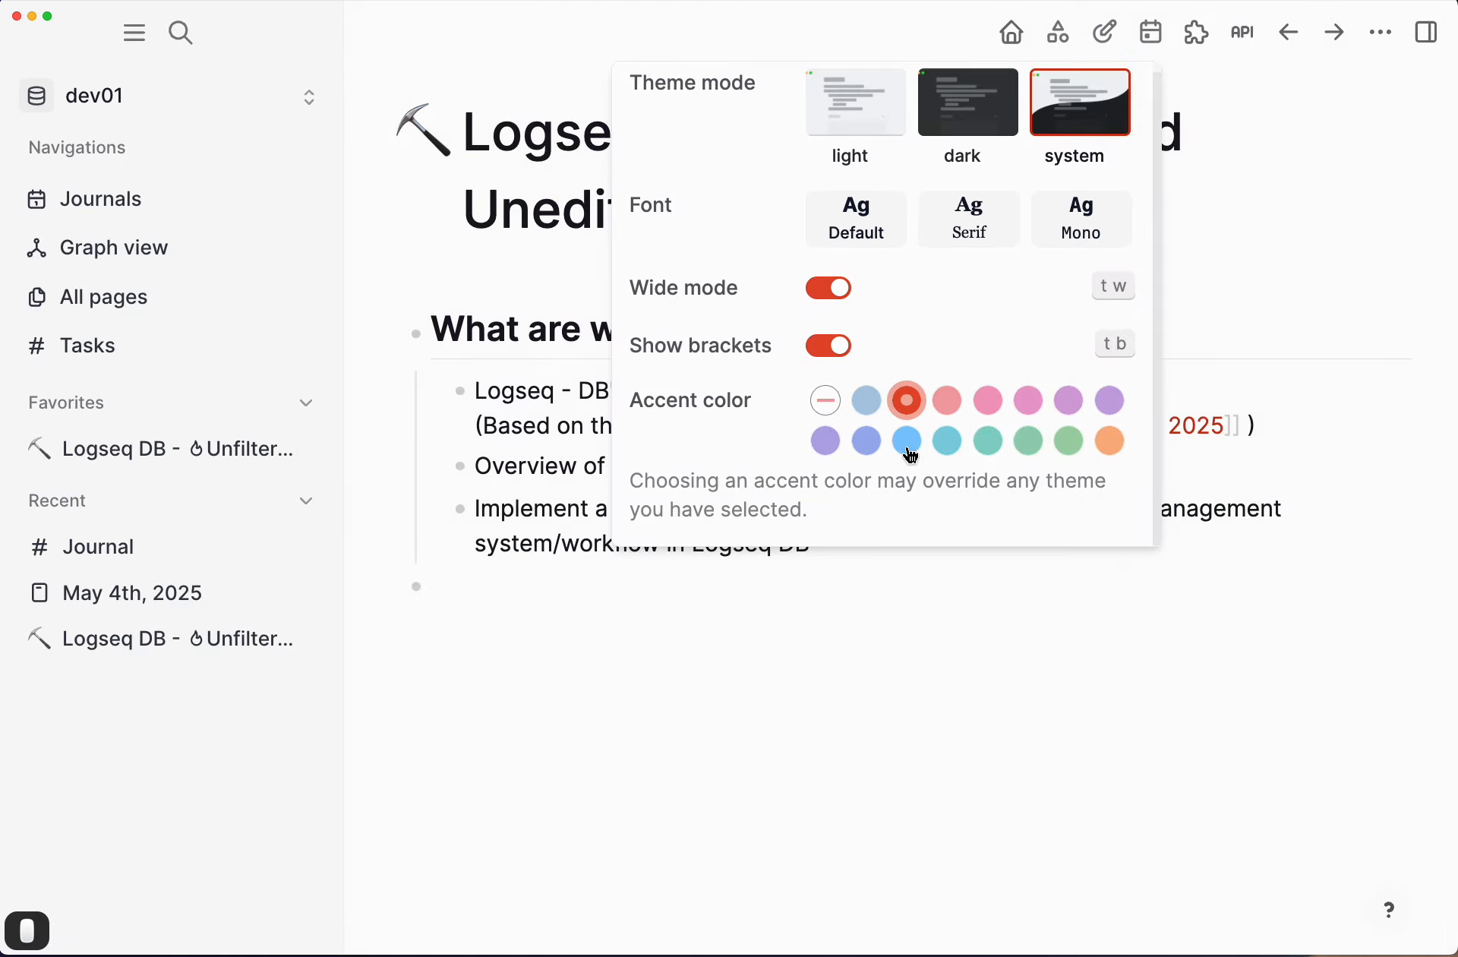
{"action": "left_click", "coordinate": [907, 442]}
{"action": "left_click", "coordinate": [948, 442]}
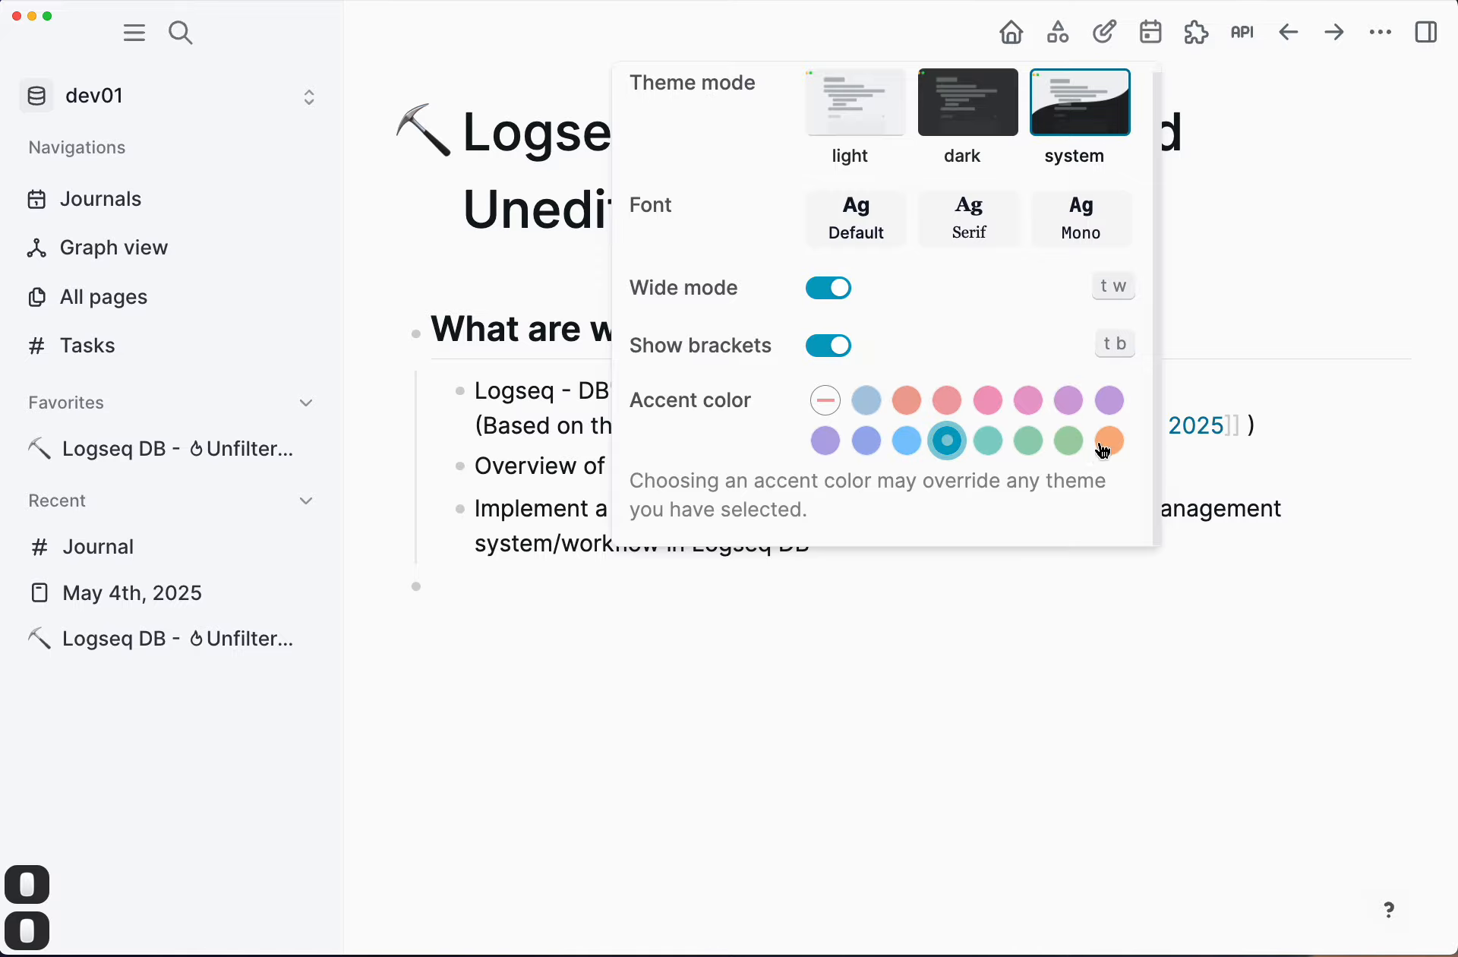
{"action": "left_click", "coordinate": [1069, 440]}
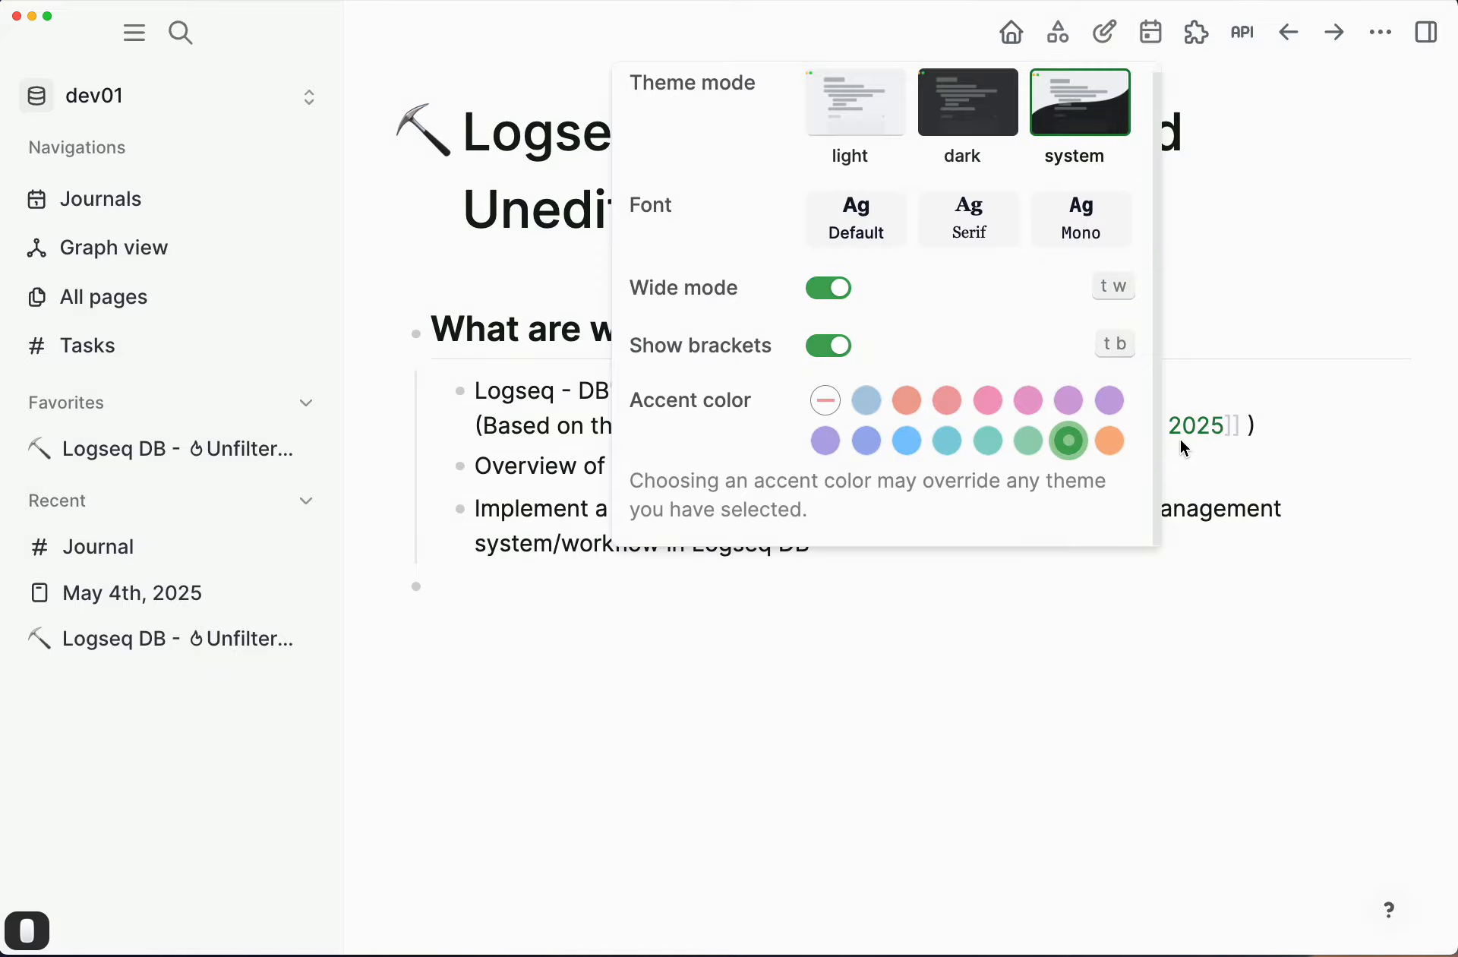
{"action": "left_click", "coordinate": [1113, 443]}
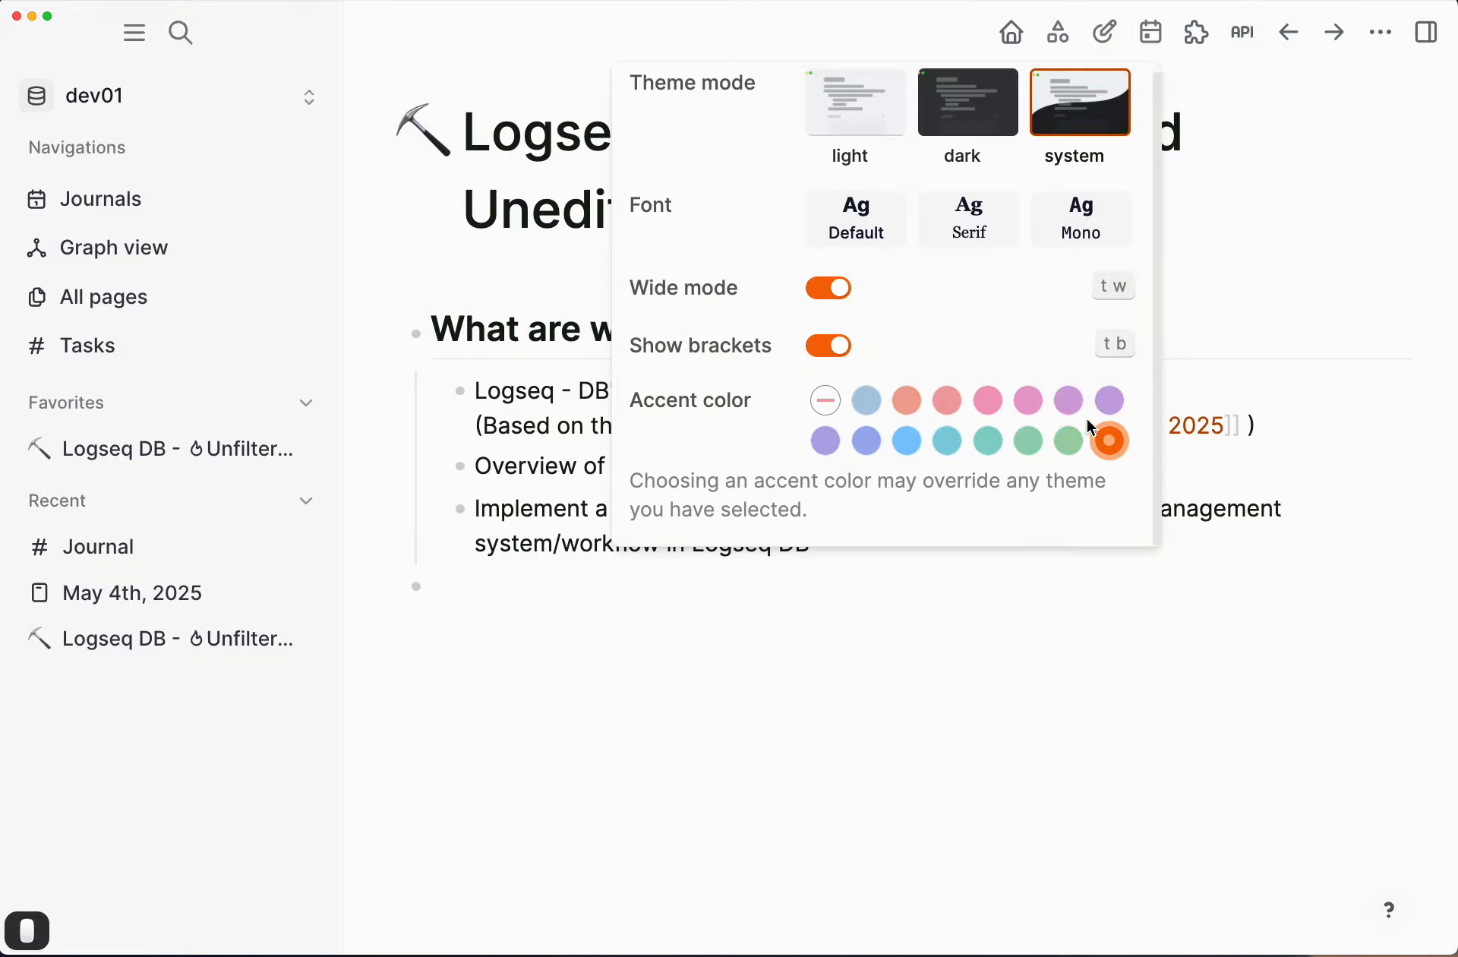
{"action": "left_click", "coordinate": [989, 400]}
{"action": "left_click", "coordinate": [947, 400]}
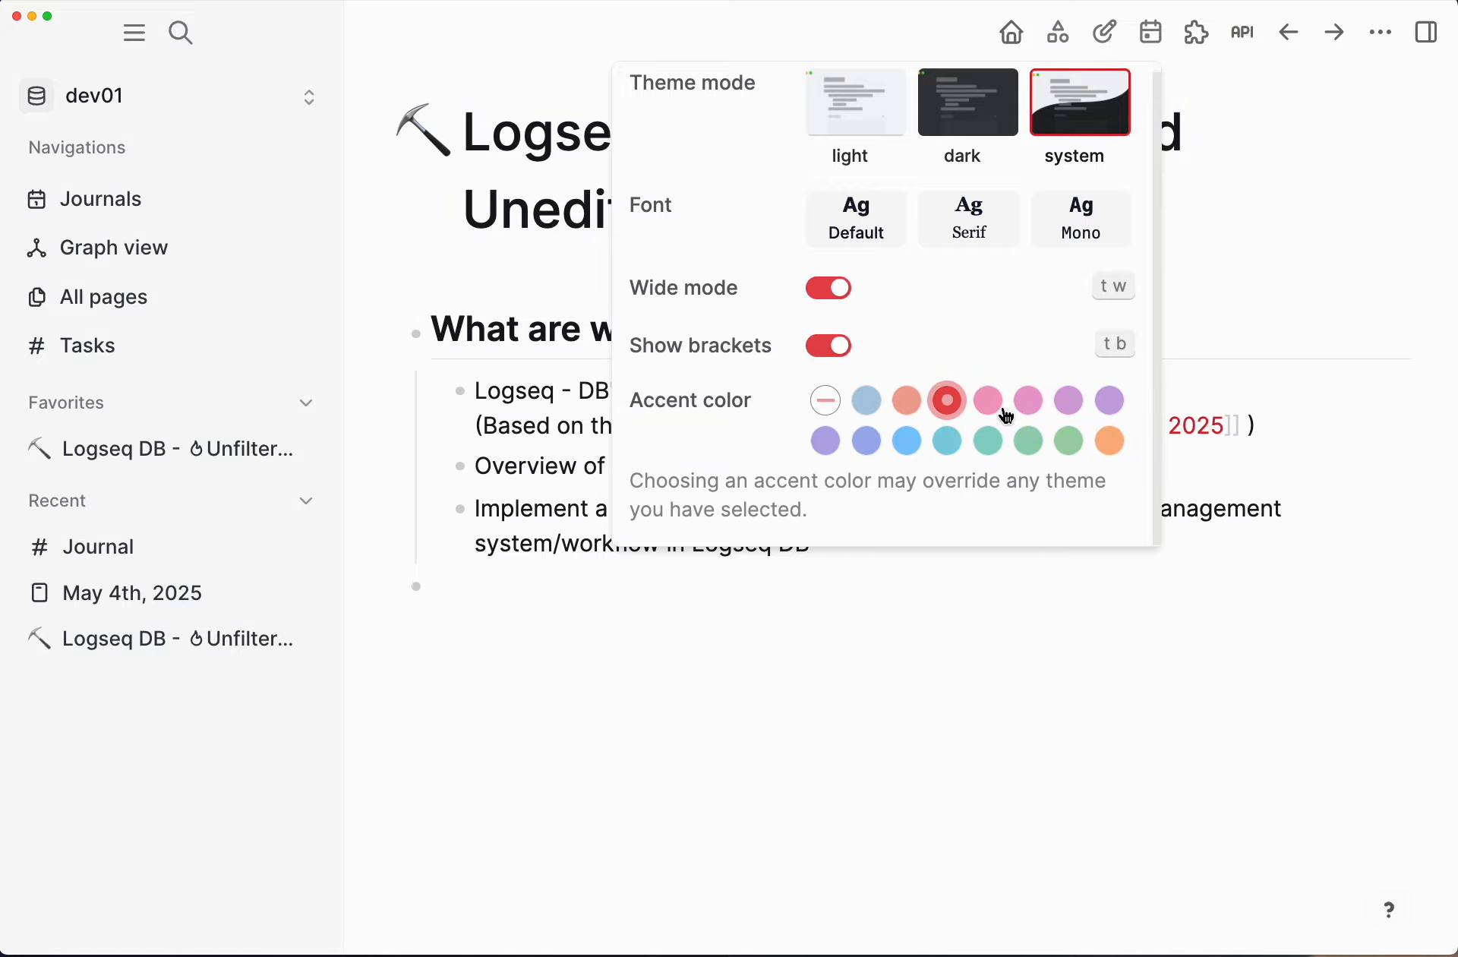
{"action": "left_click", "coordinate": [875, 412]}
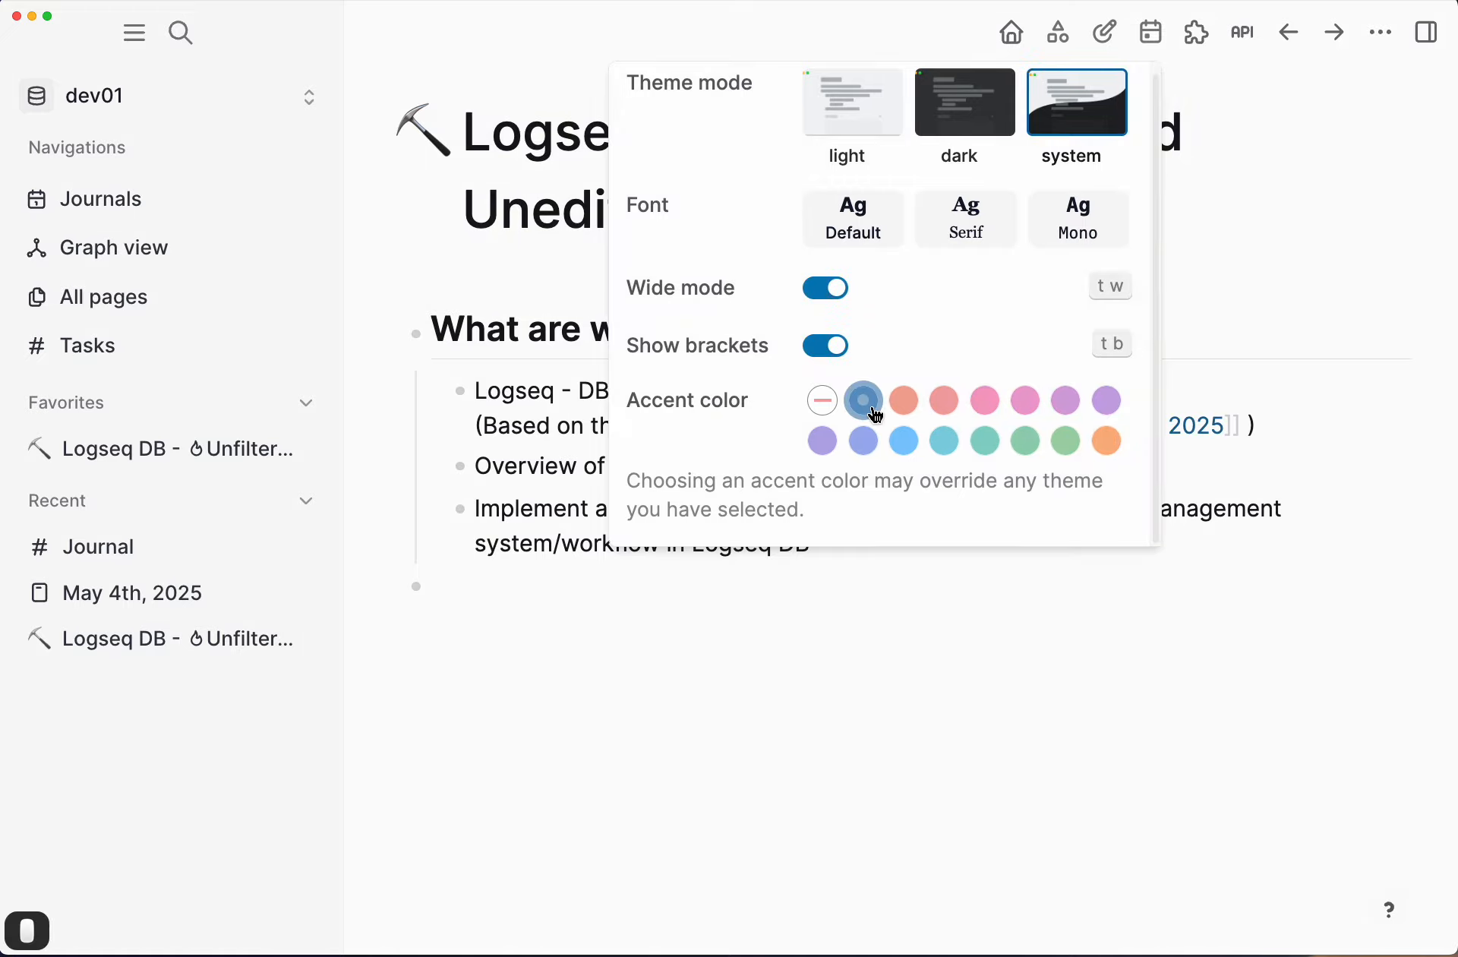
{"action": "left_click", "coordinate": [827, 443]}
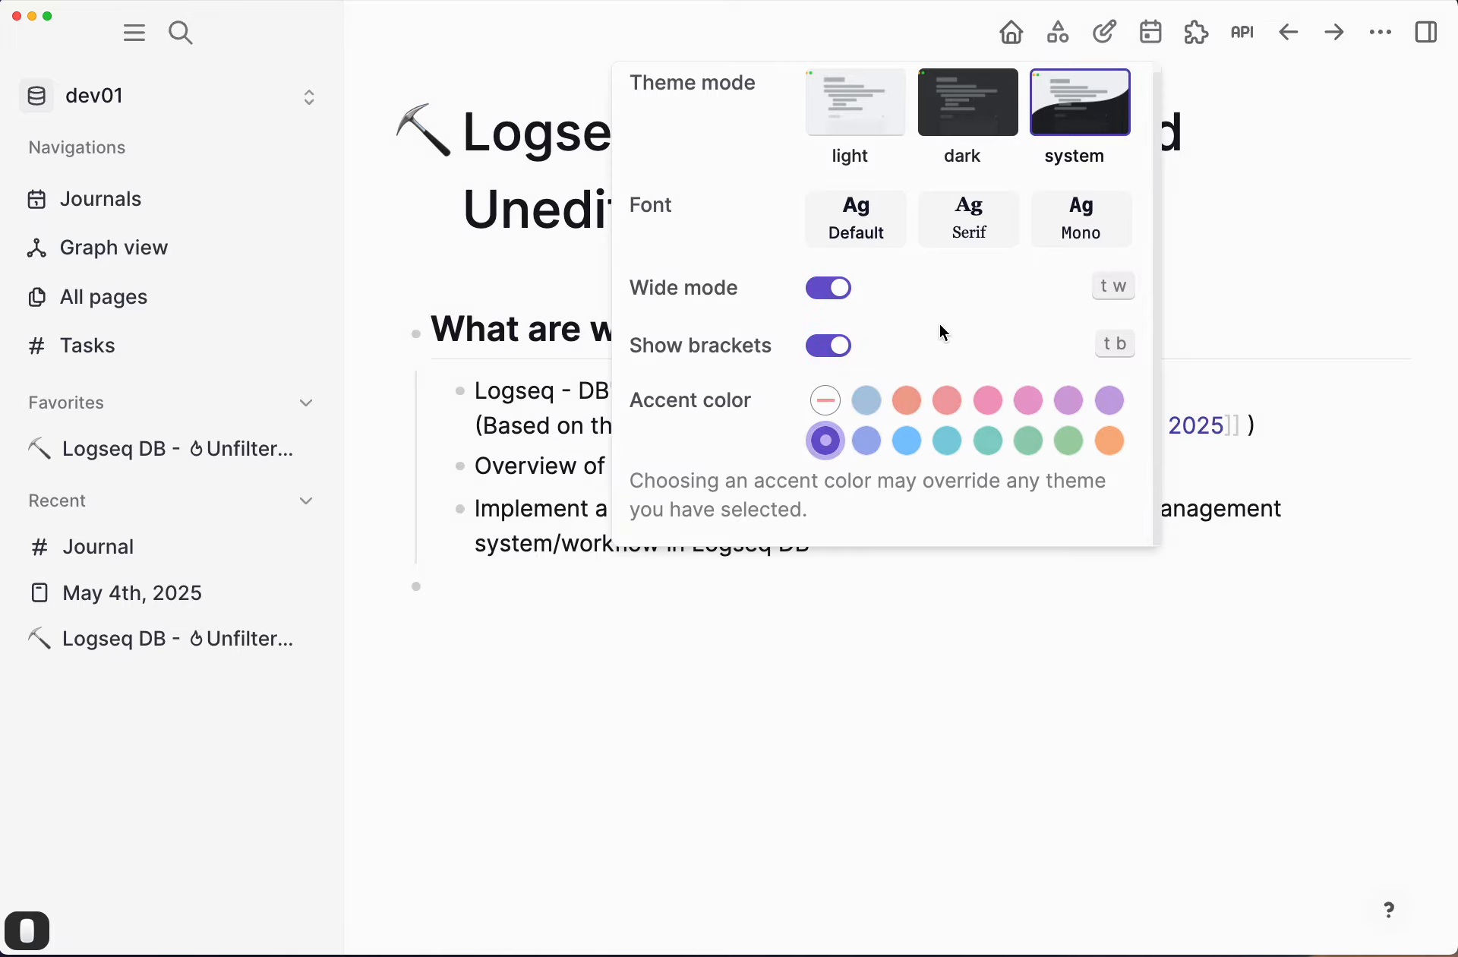
Step: Preview the Serif and Mono fonts and set the font to Default
{"action": "left_click", "coordinate": [854, 232]}
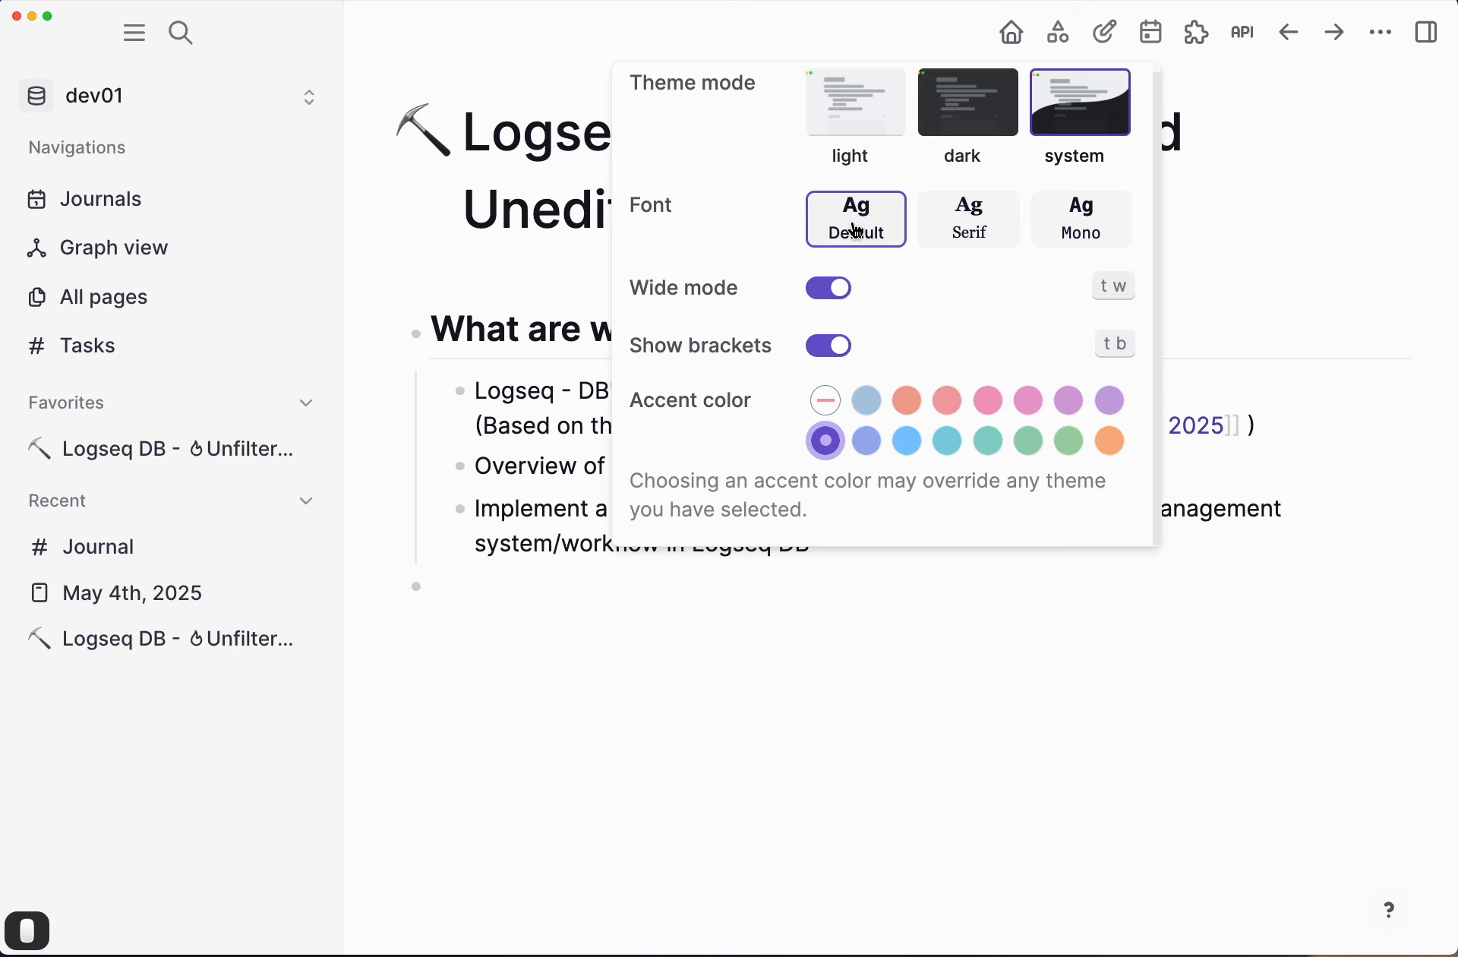
{"action": "left_click", "coordinate": [969, 234]}
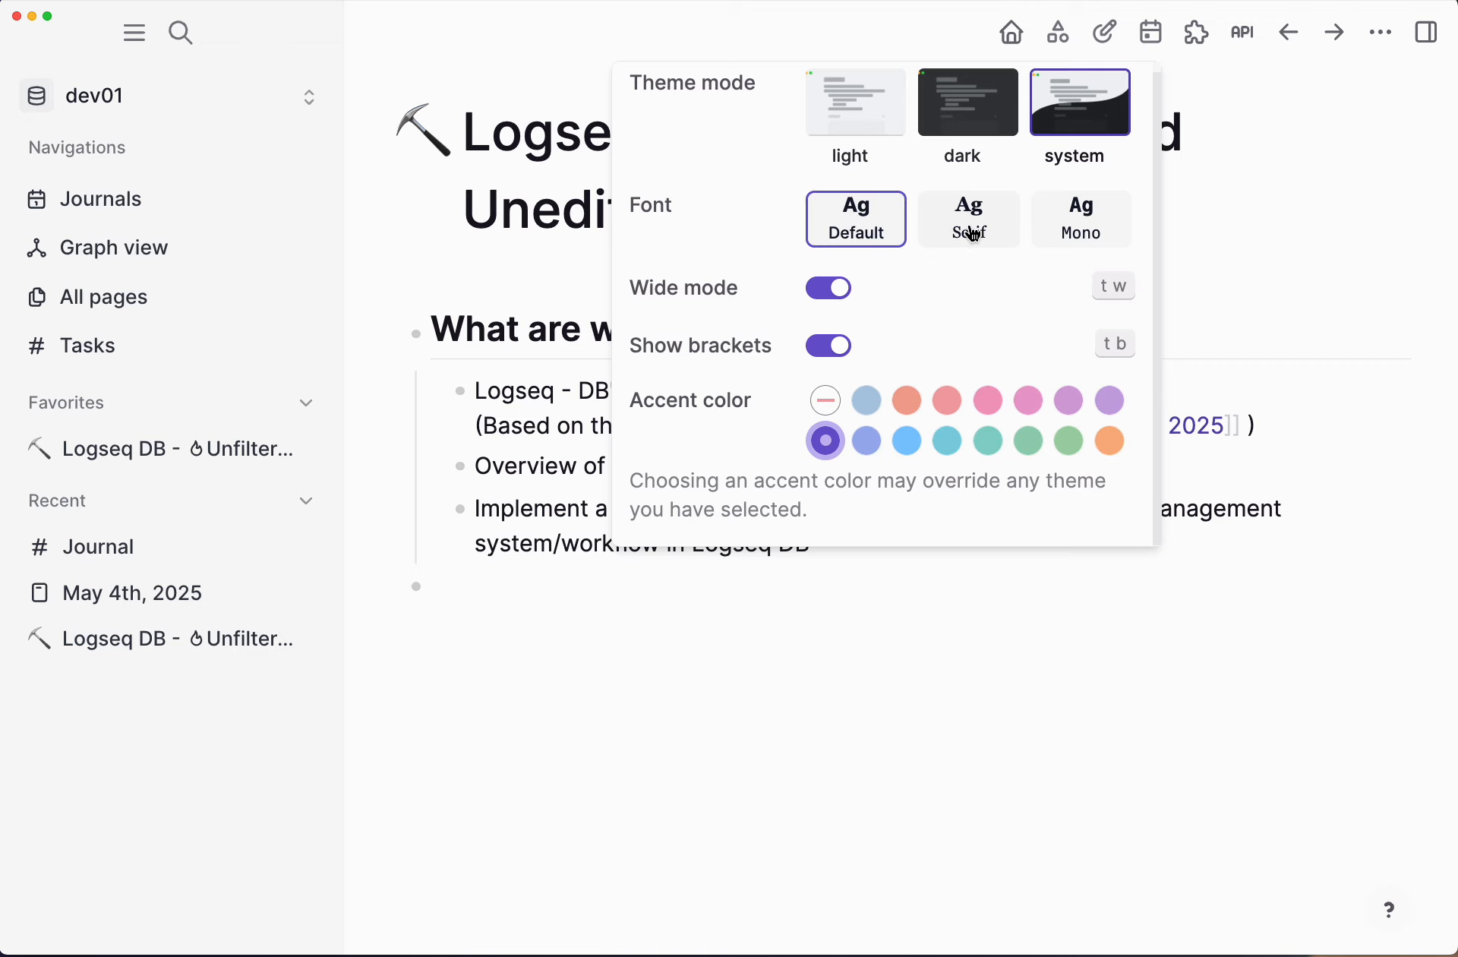
{"action": "left_click", "coordinate": [882, 234]}
{"action": "left_click", "coordinate": [1000, 234]}
{"action": "left_click", "coordinate": [1100, 236]}
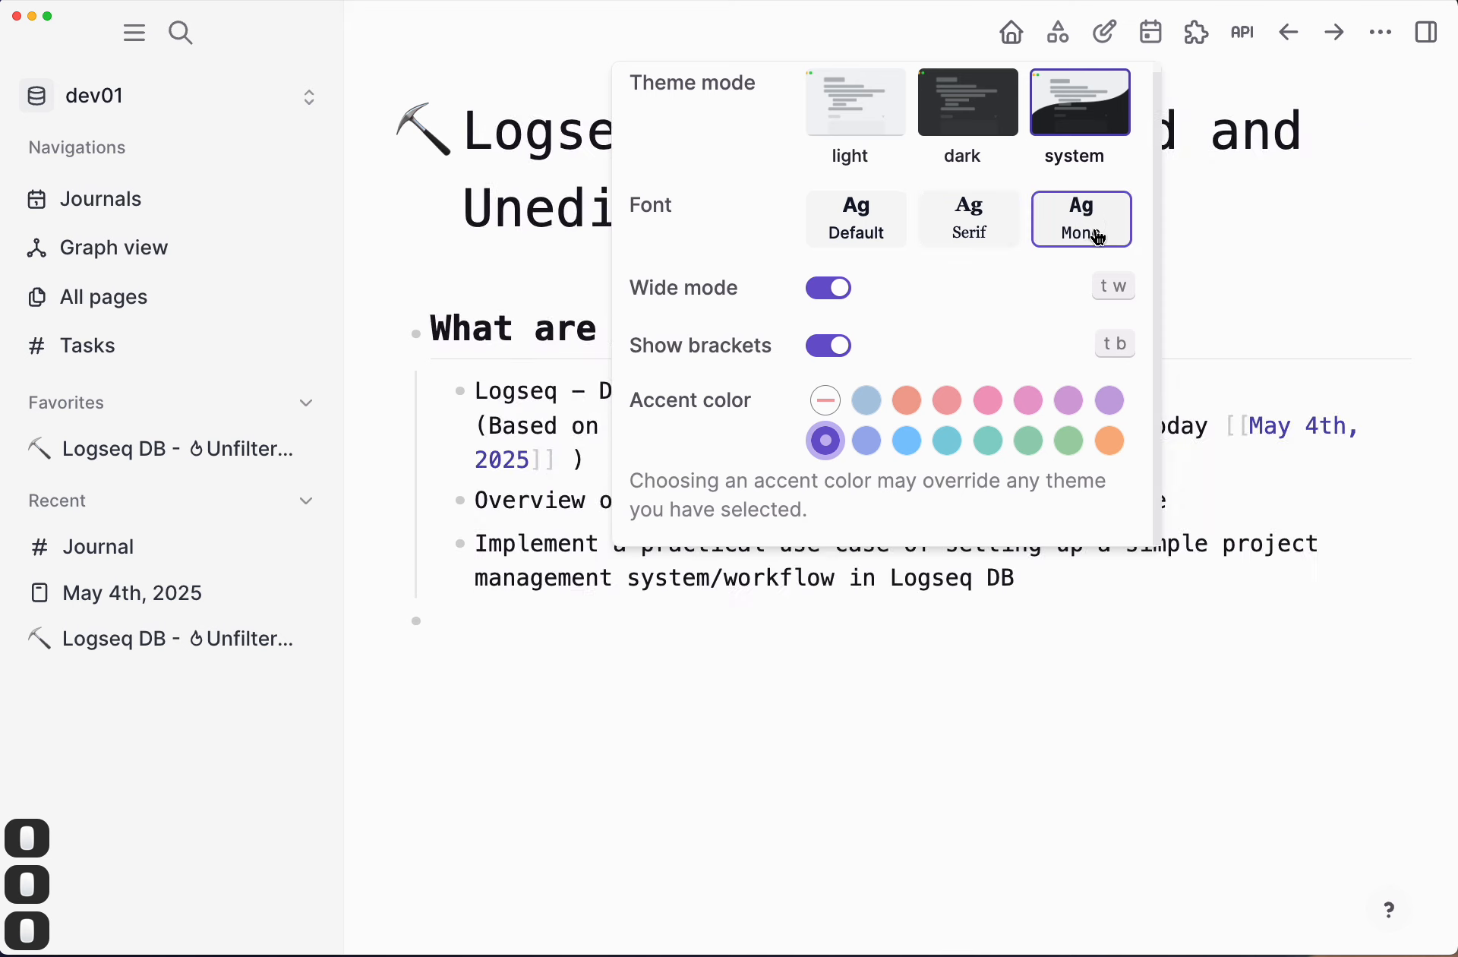
{"action": "left_click", "coordinate": [976, 229]}
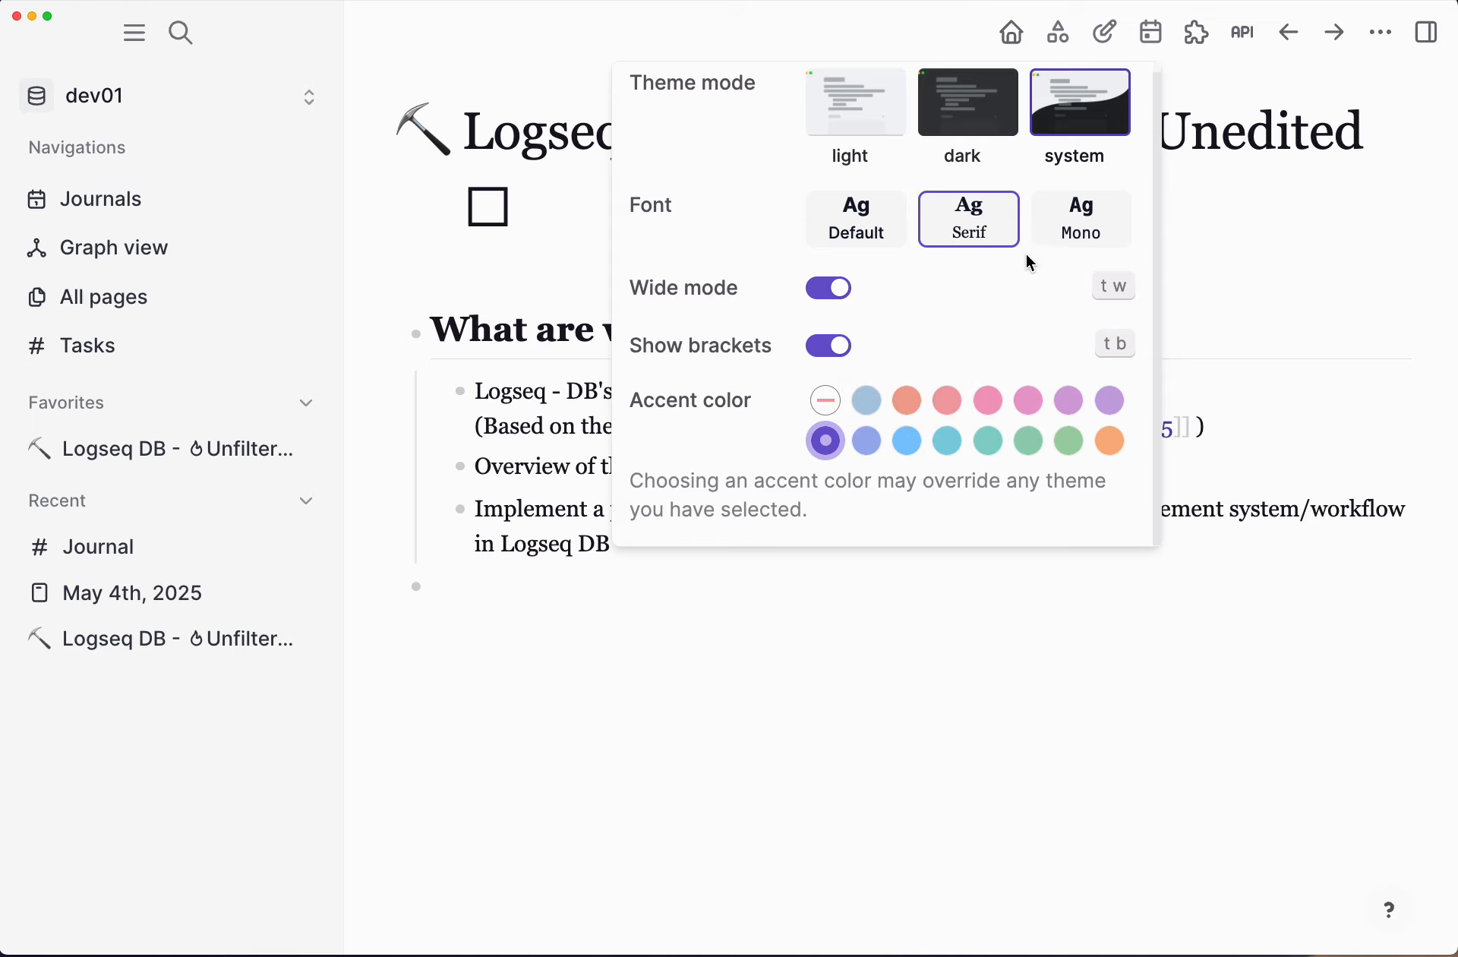
{"action": "left_click", "coordinate": [873, 224]}
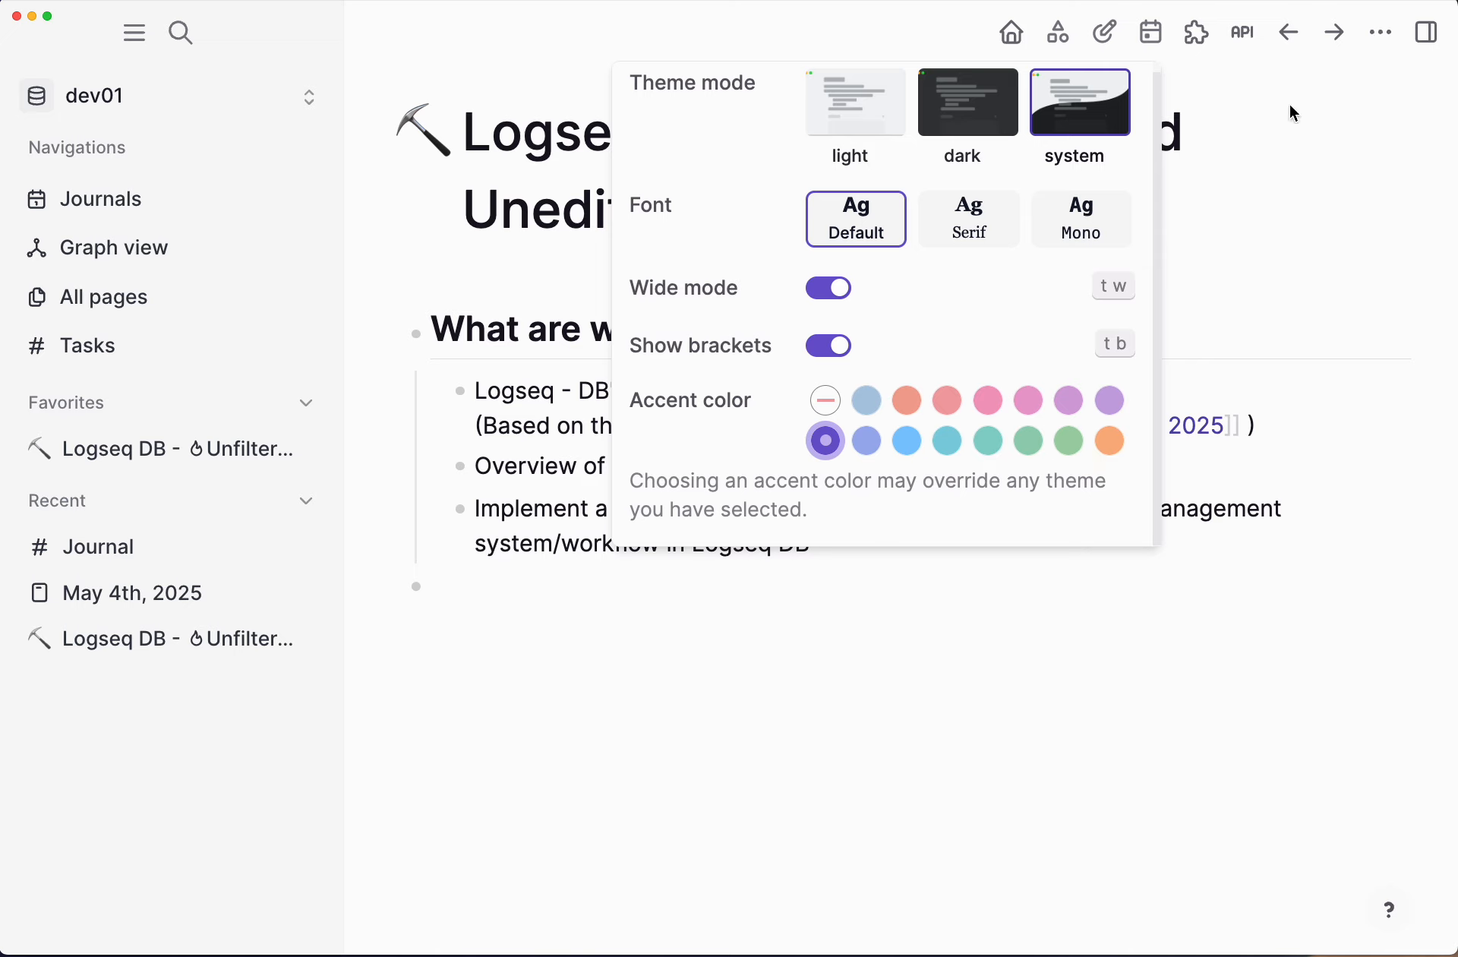
Step: Open the application settings and review the General options, including the custom configuration and theme files
{"action": "left_click", "coordinate": [1383, 34]}
{"action": "left_click", "coordinate": [1385, 35]}
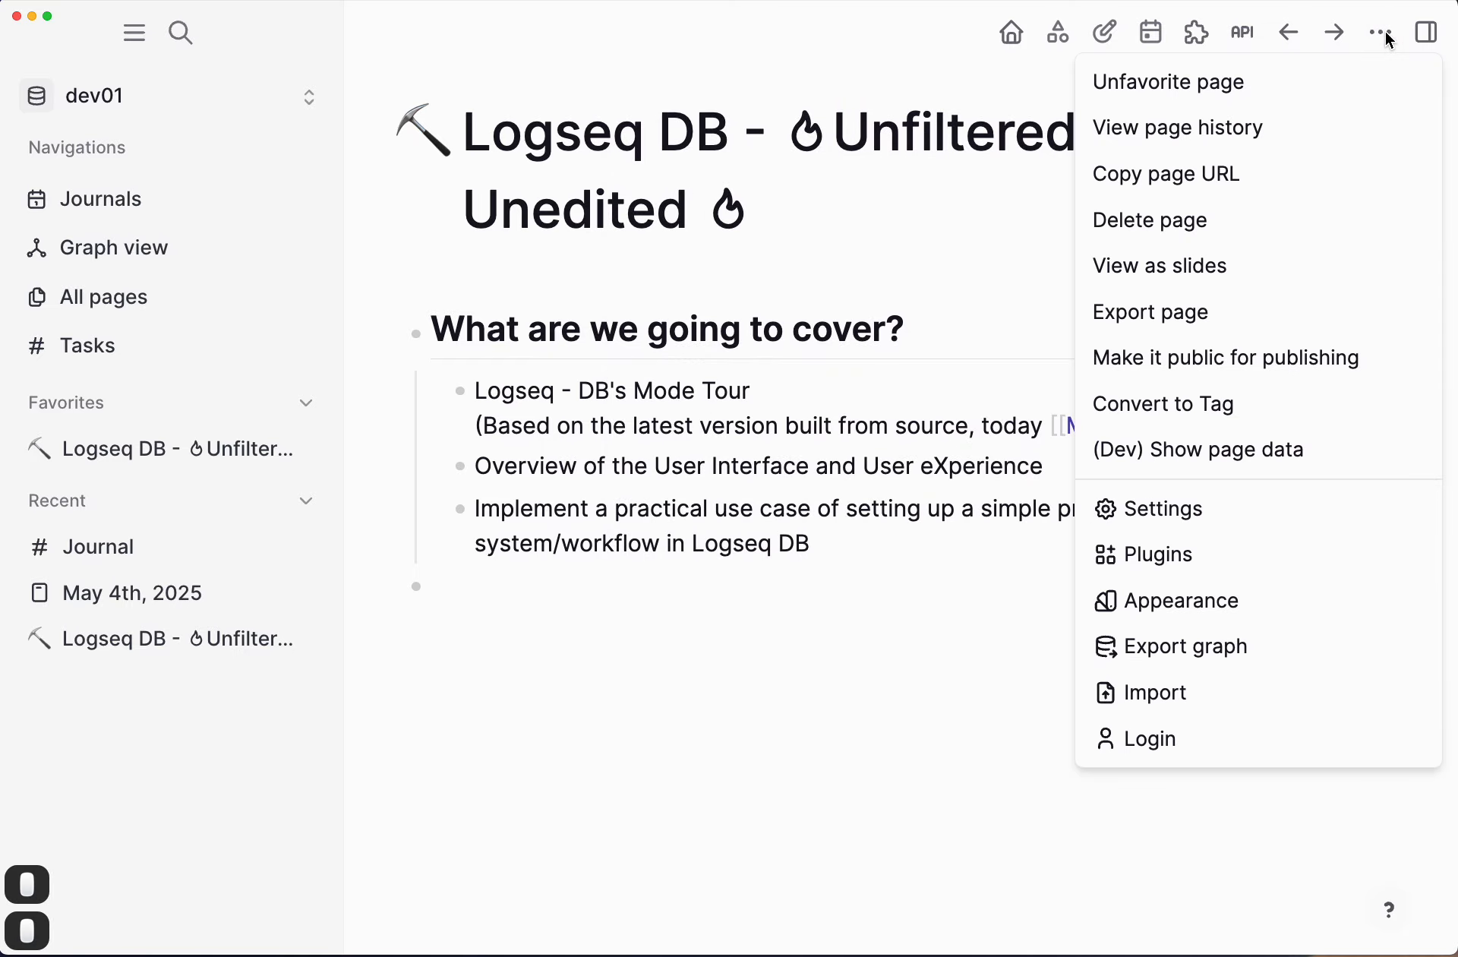
{"action": "left_click", "coordinate": [1162, 507]}
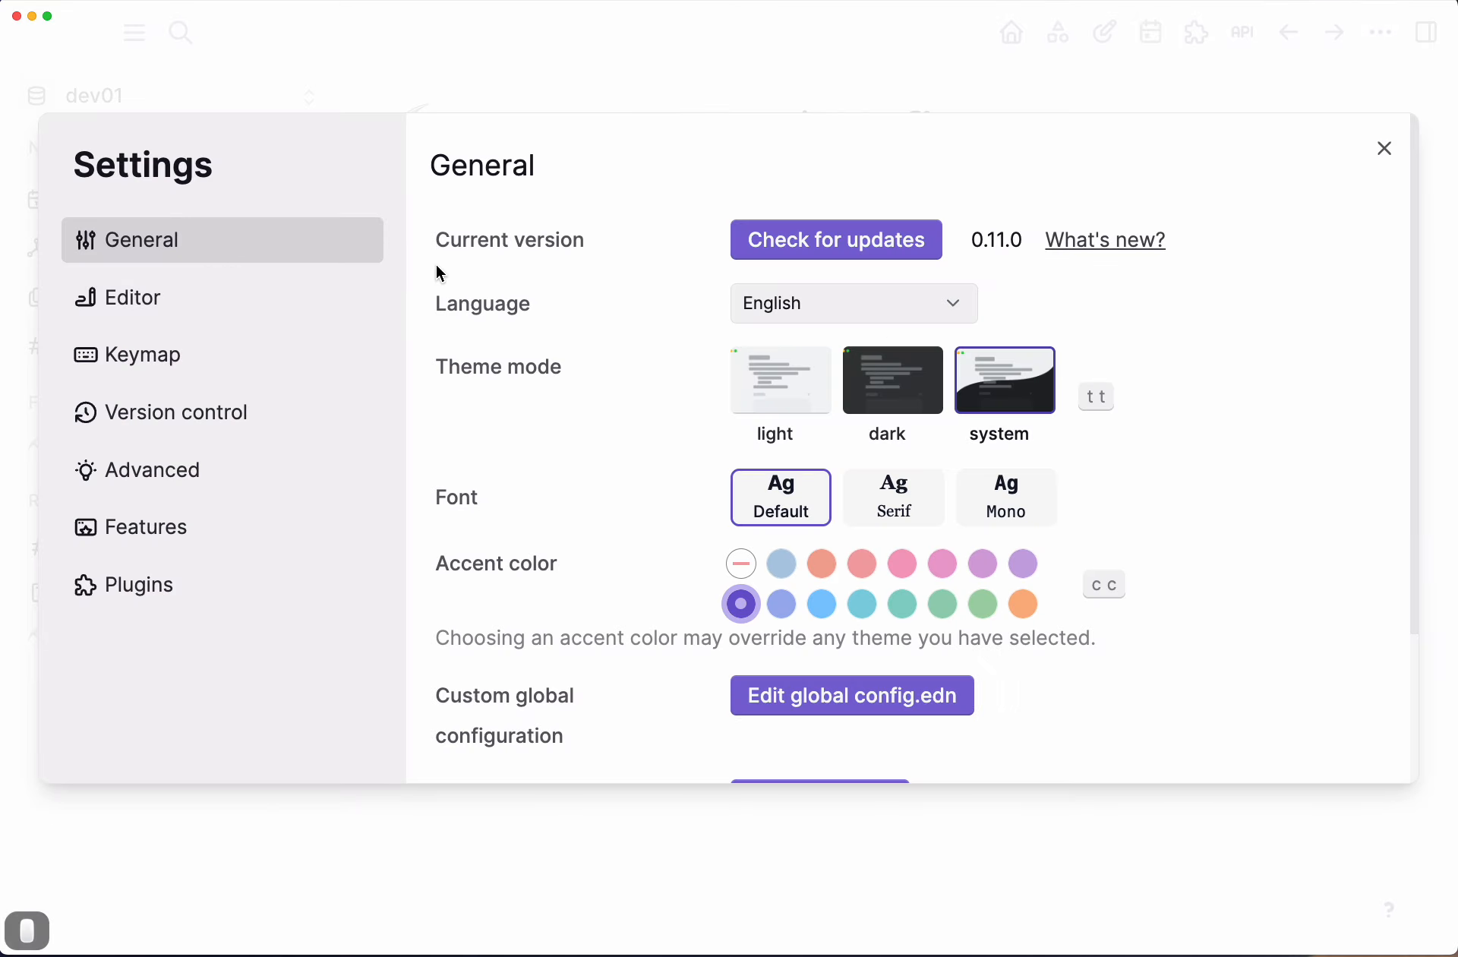
{"action": "scroll", "coordinate": [719, 332], "scroll_direction": "down", "scroll_amount": 3}
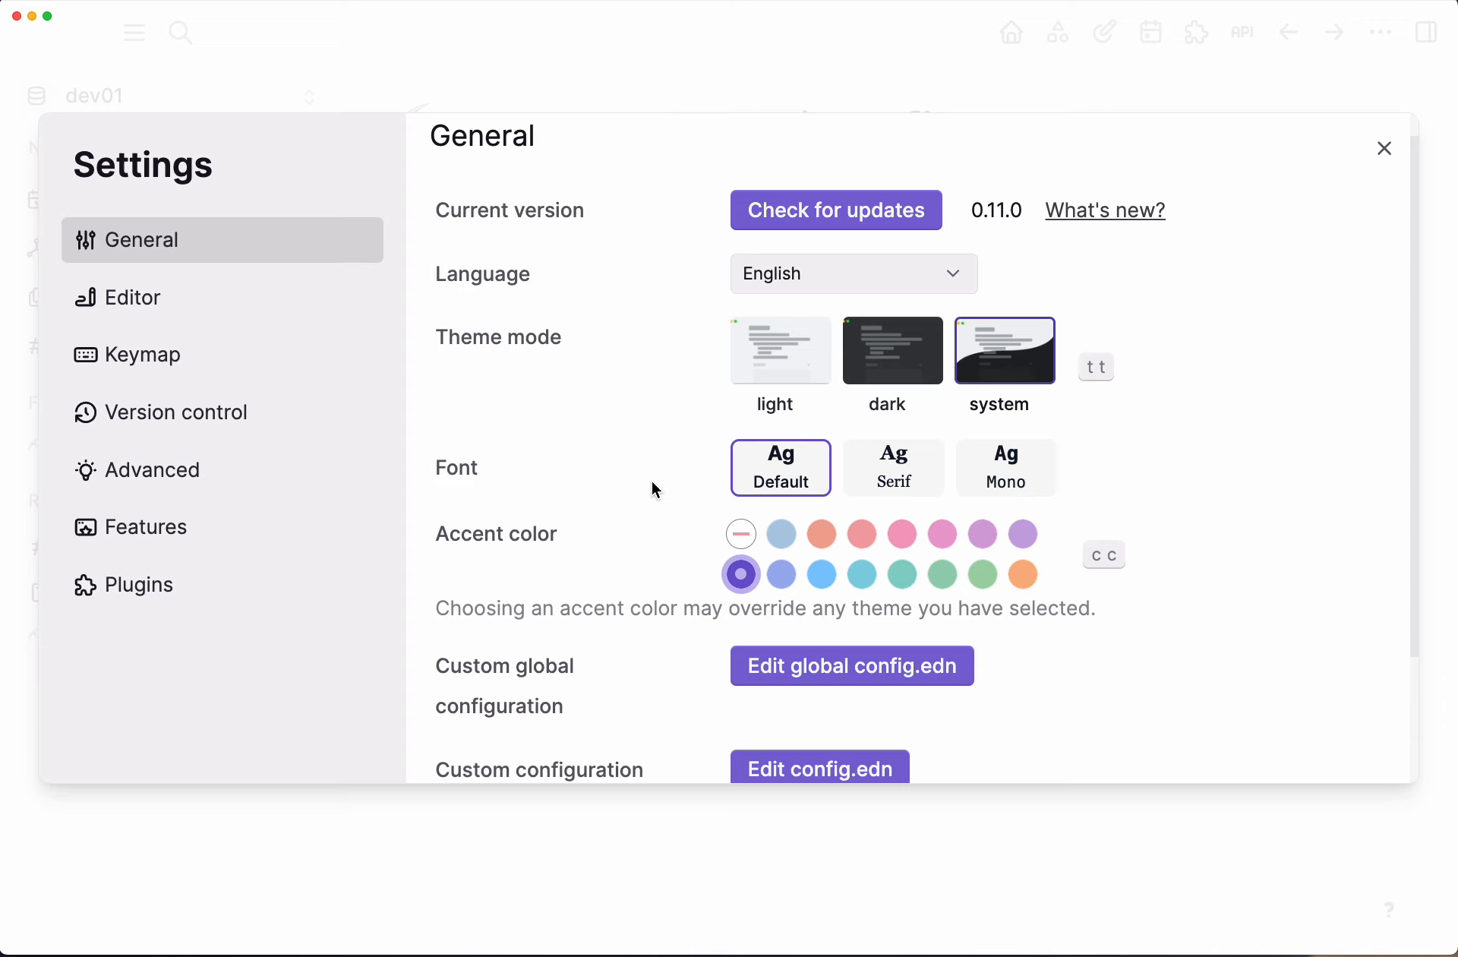
{"action": "scroll", "coordinate": [787, 477], "scroll_direction": "down", "scroll_amount": 3}
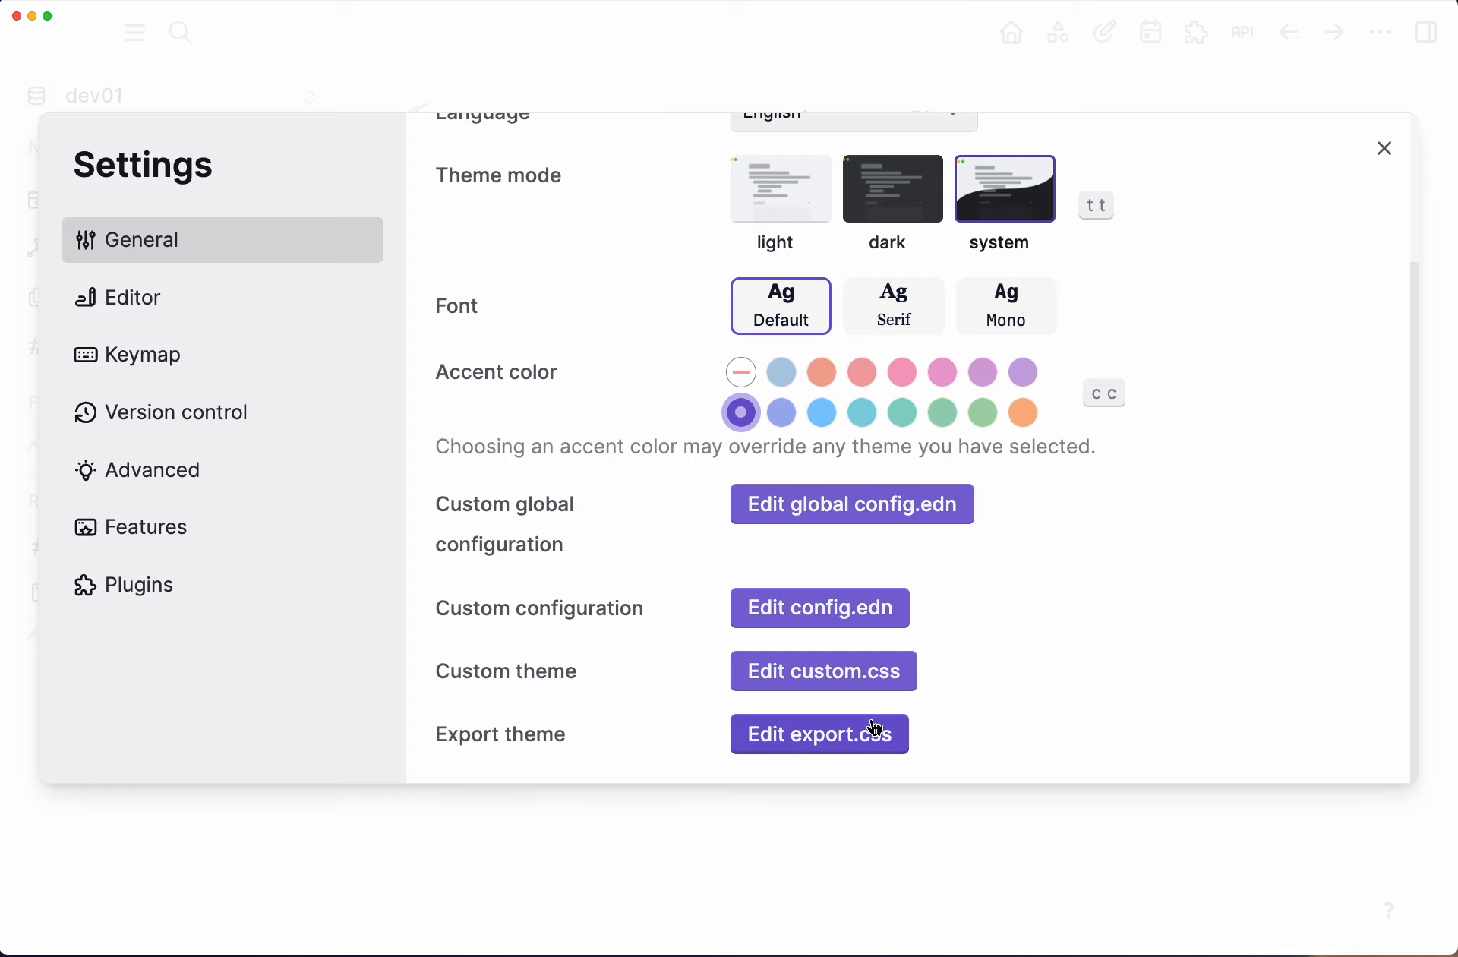
{"action": "scroll", "coordinate": [873, 722], "scroll_direction": "up", "scroll_amount": 5}
Step: Set the preferred date format to yyyy-MM-dd EEEE in the Editor settings
{"action": "left_click", "coordinate": [171, 303]}
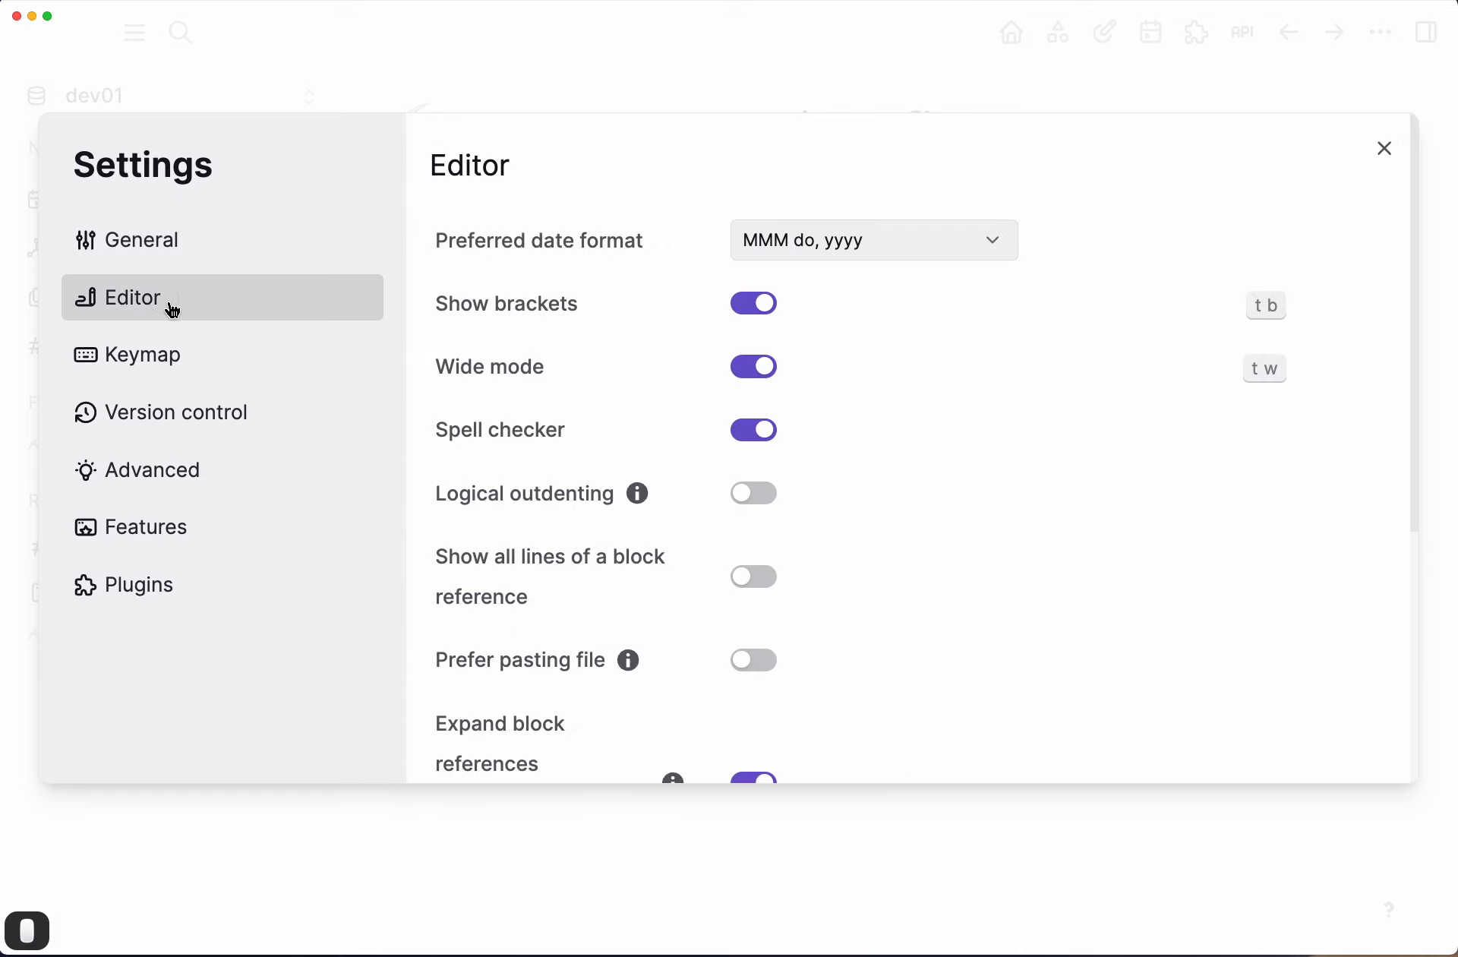
{"action": "left_click", "coordinate": [849, 244]}
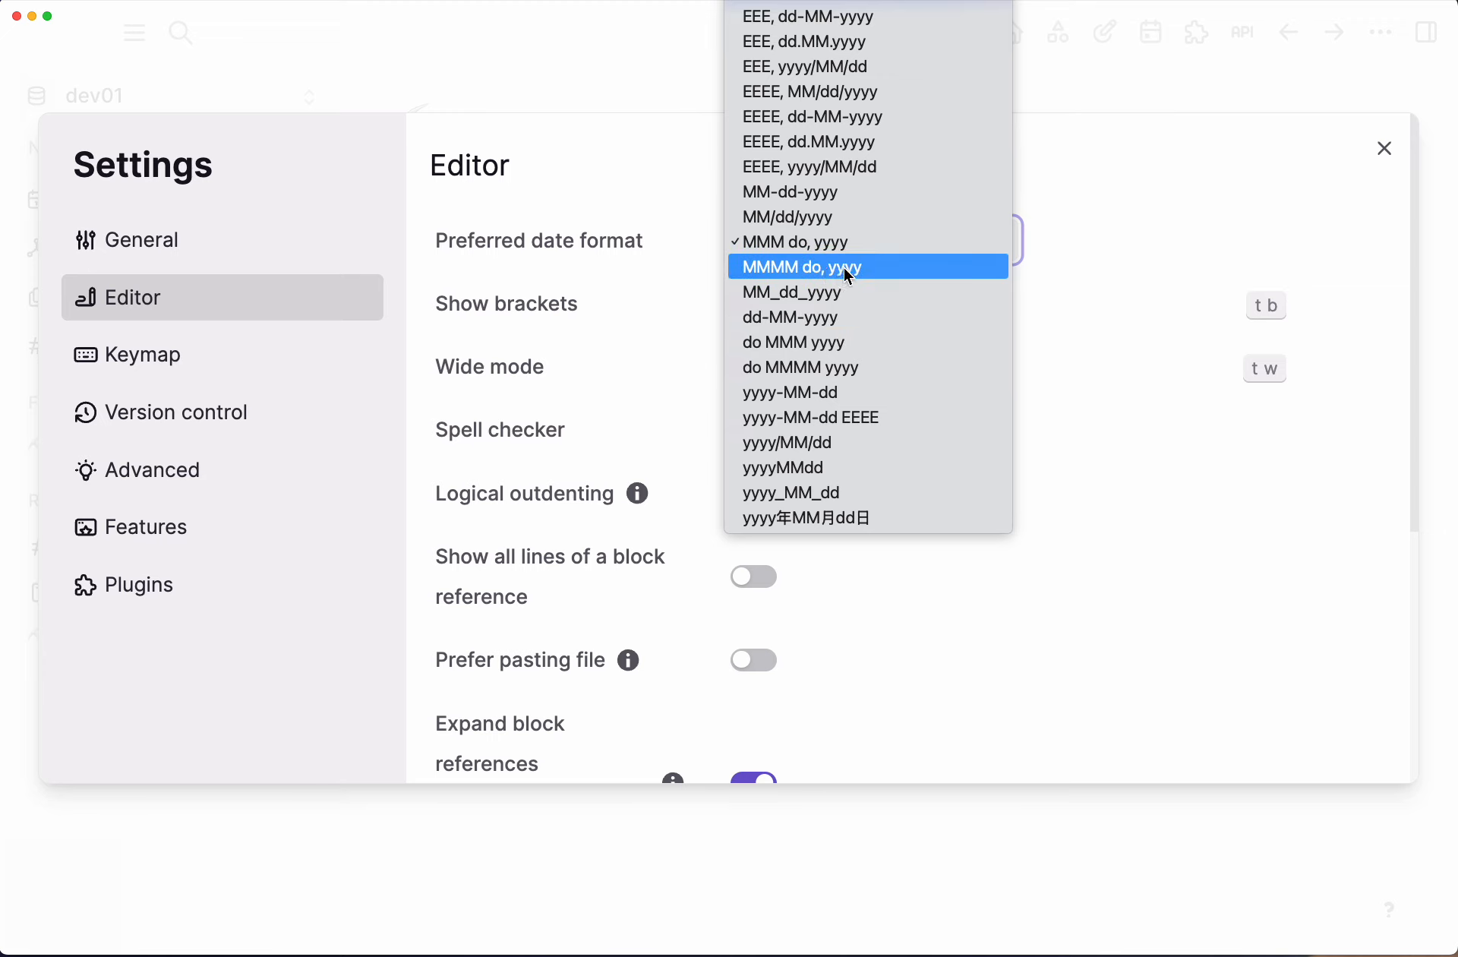
{"action": "left_click", "coordinate": [856, 419]}
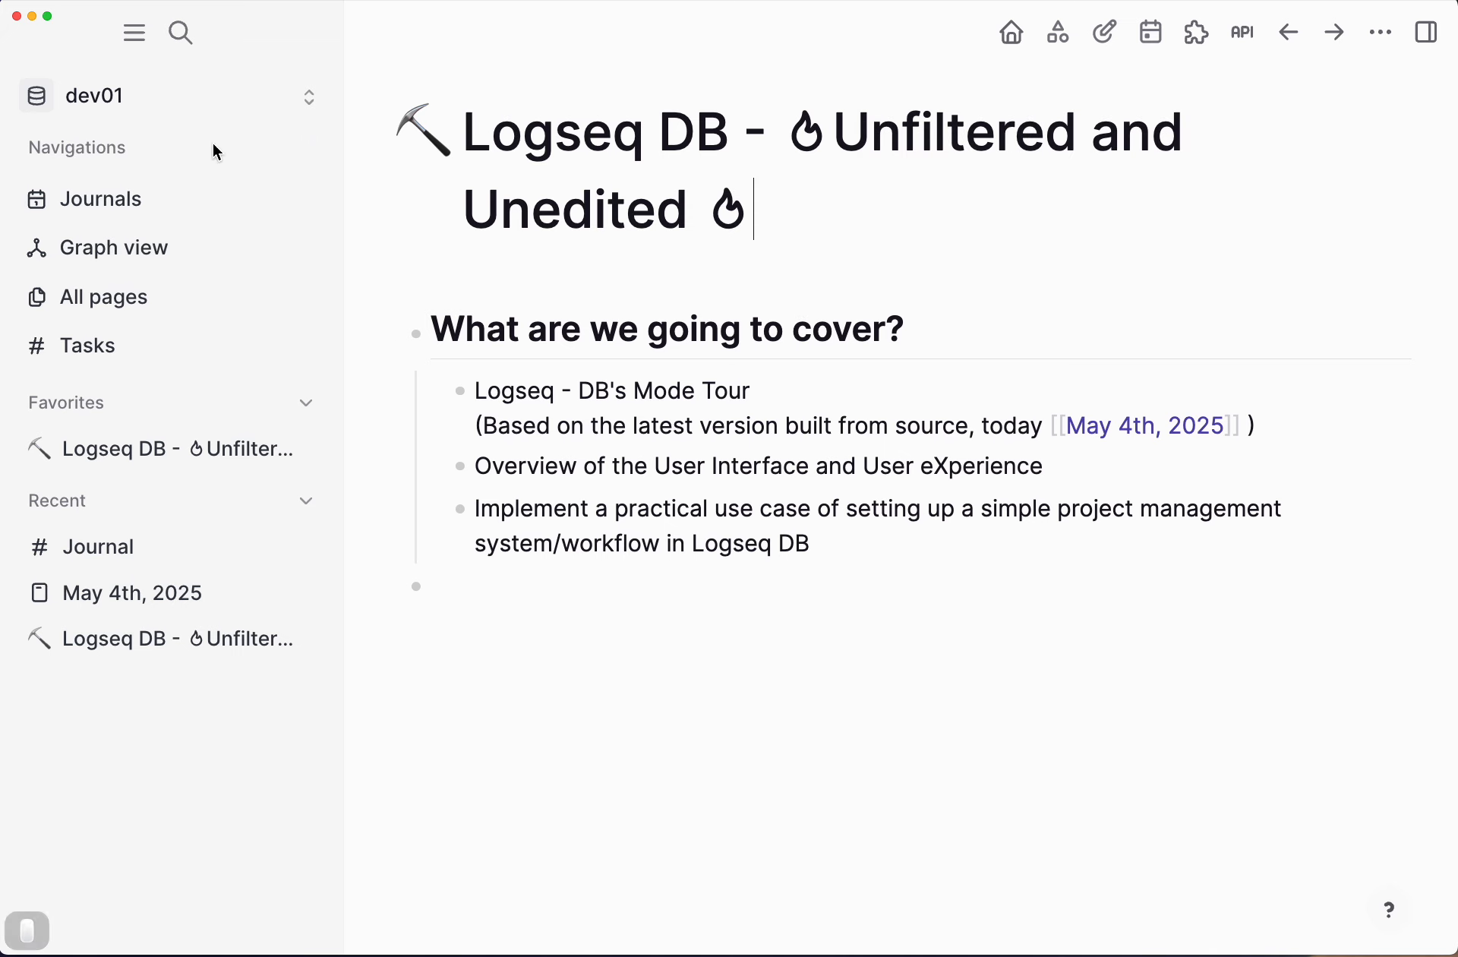
Step: Open the journals and check how the date is formatted in today's page title
{"action": "left_click", "coordinate": [110, 202]}
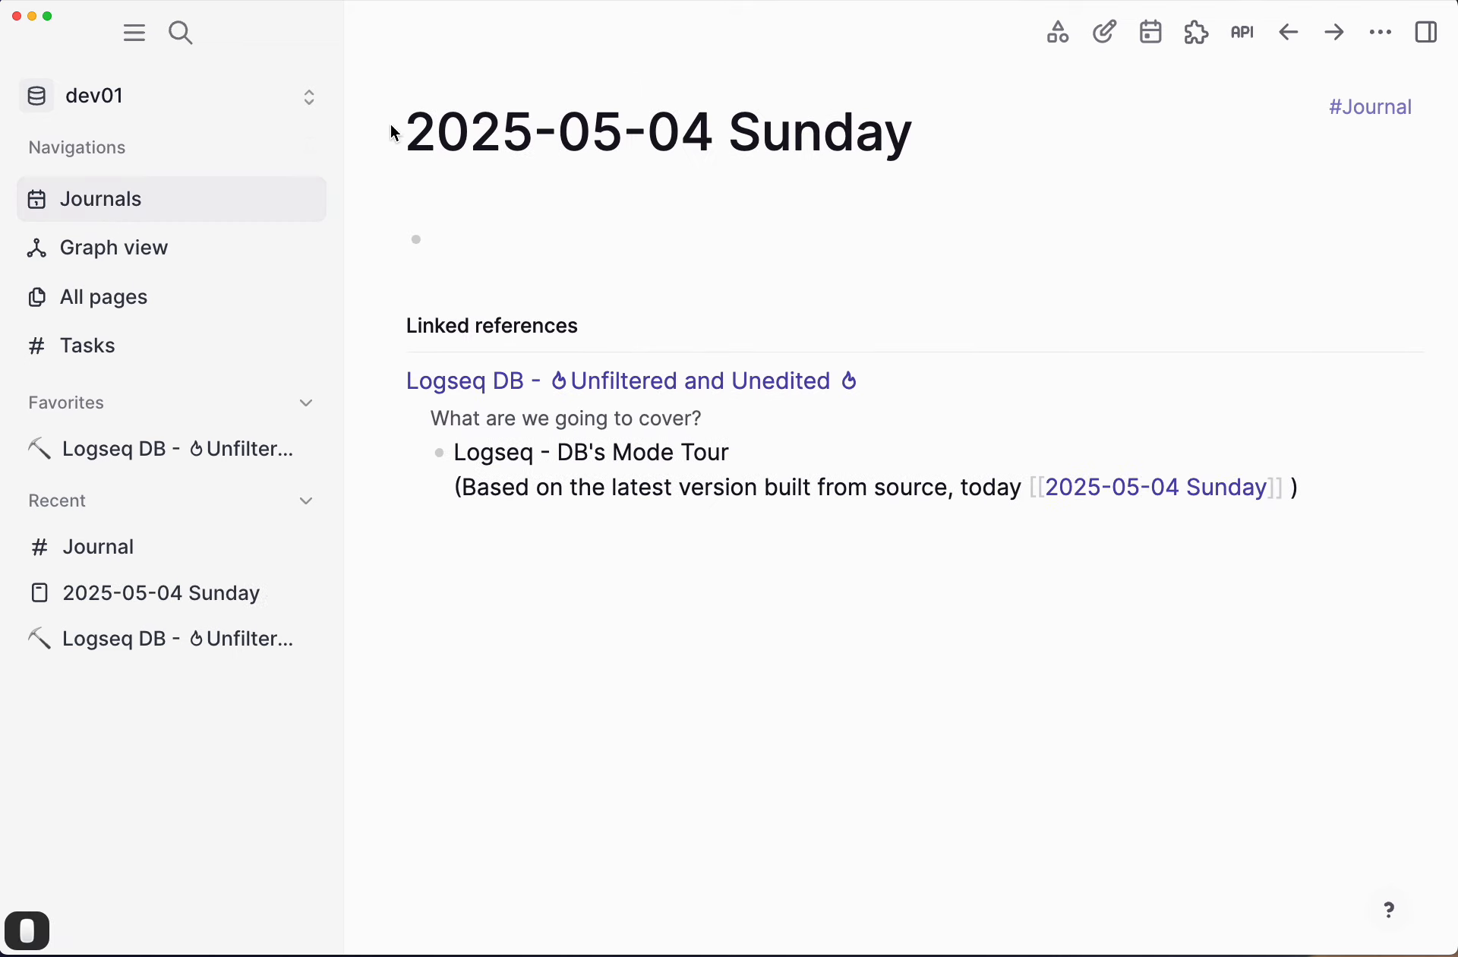
{"action": "left_click", "coordinate": [934, 139]}
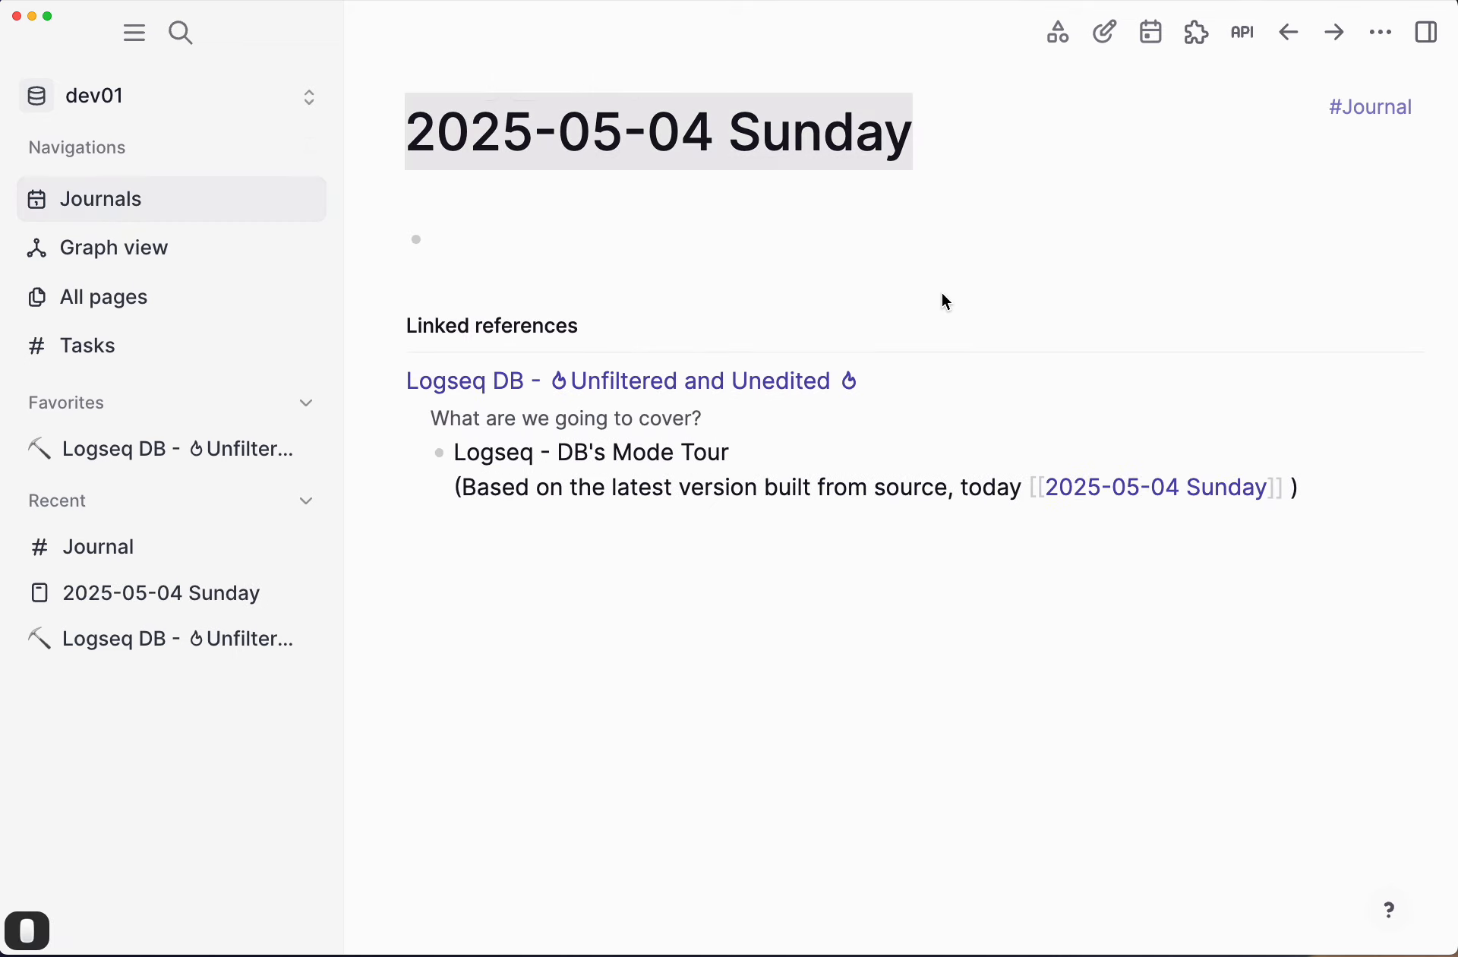
{"action": "left_click", "coordinate": [918, 265]}
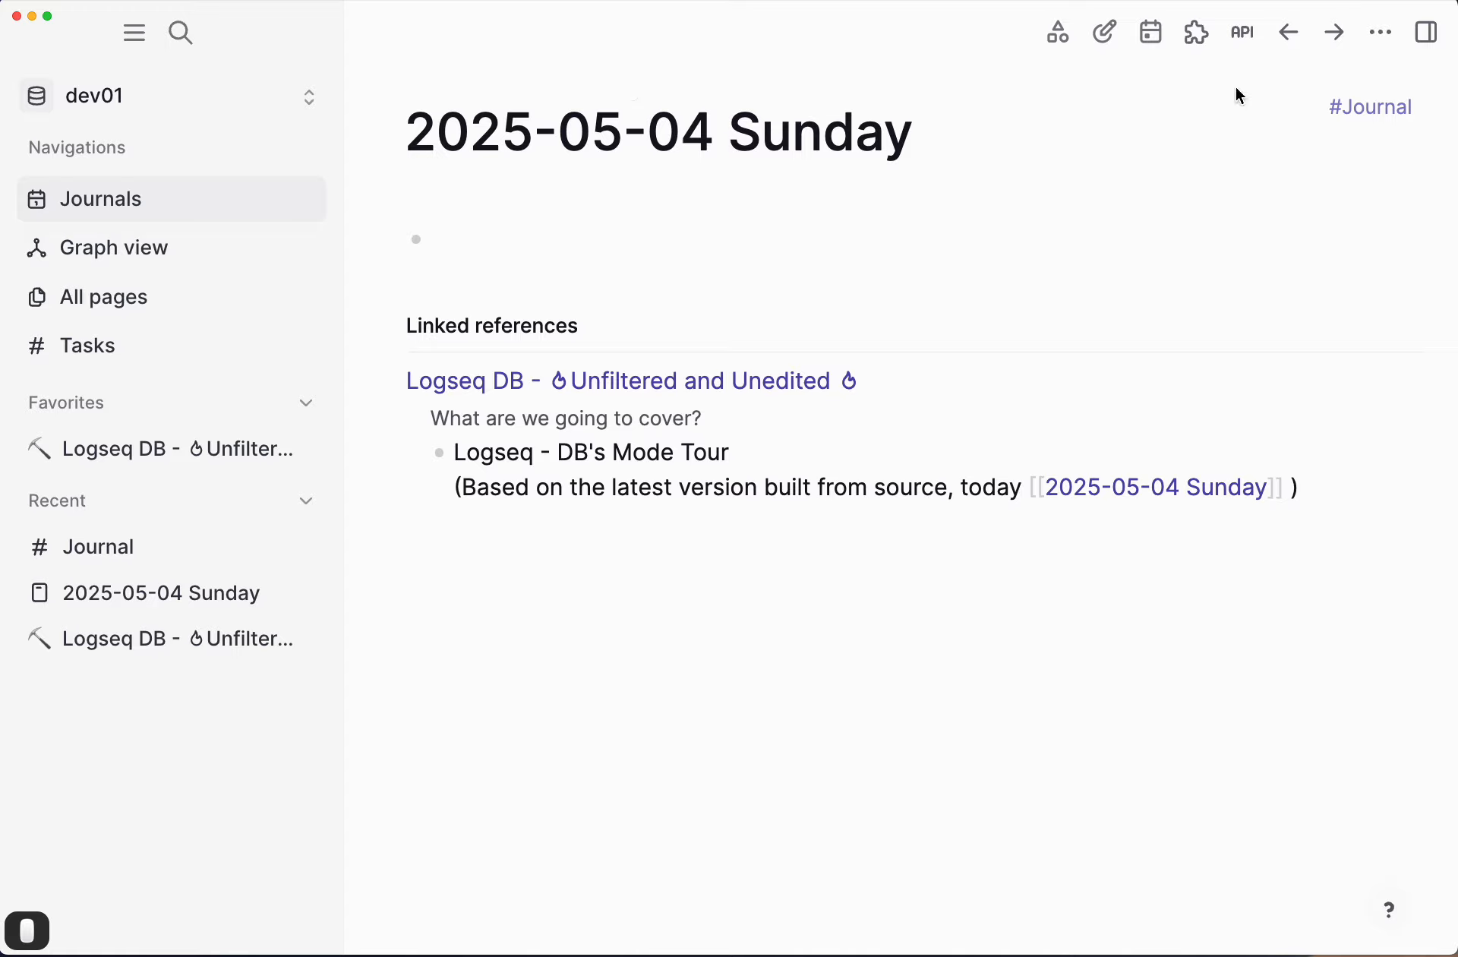
Step: Reopen the Editor settings and set the preferred date format to MMMM do, yyyy
{"action": "left_click", "coordinate": [1379, 39]}
{"action": "left_click", "coordinate": [1159, 144]}
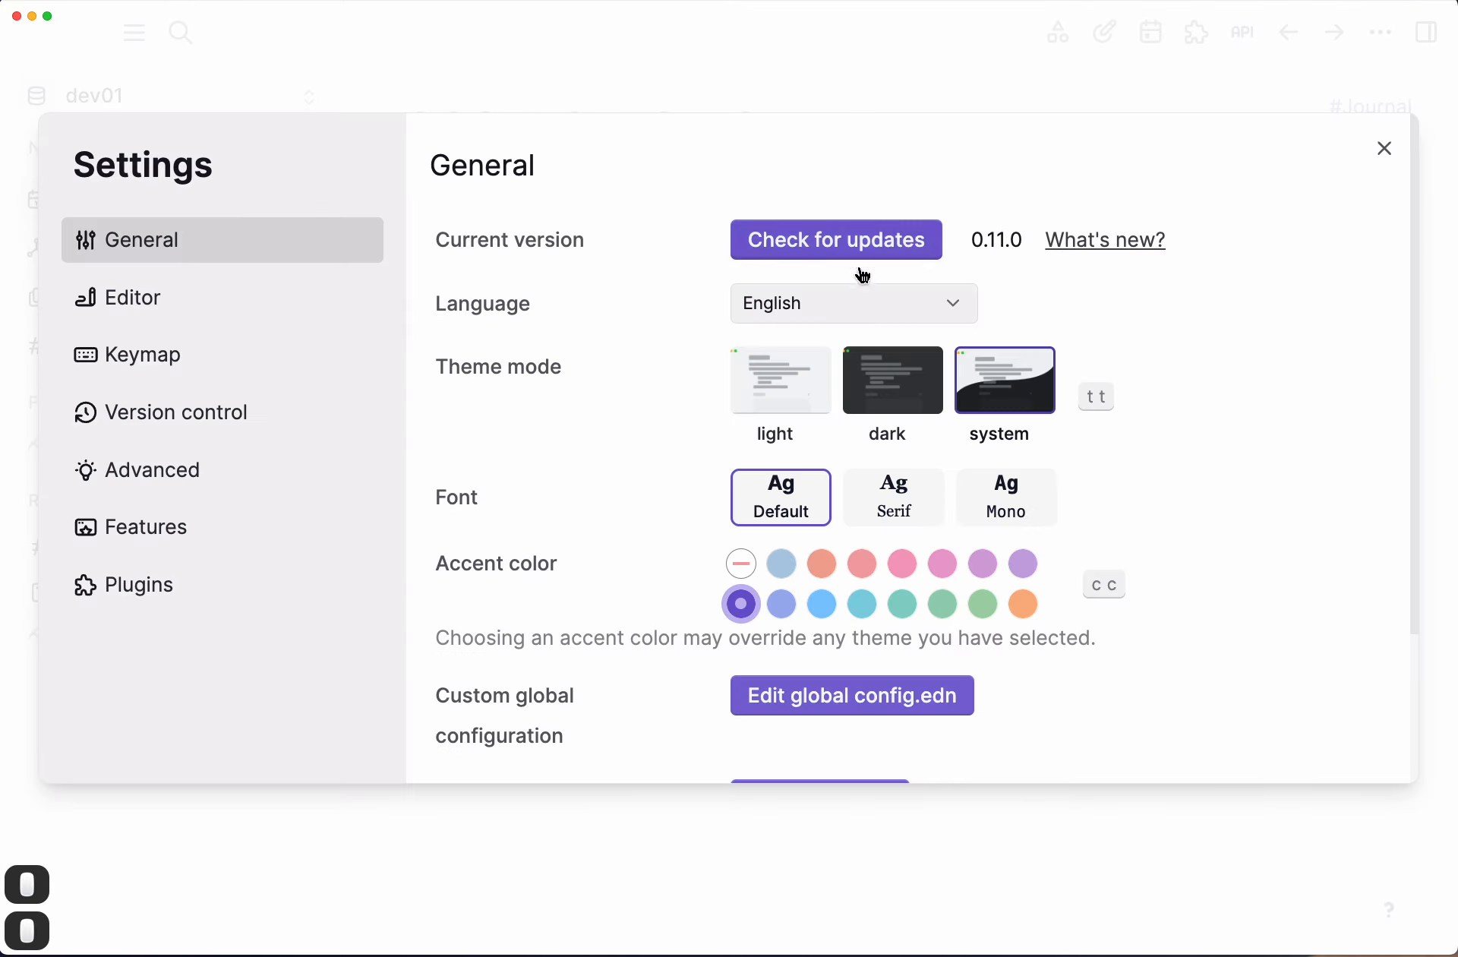
{"action": "left_click", "coordinate": [225, 311]}
{"action": "left_click", "coordinate": [850, 247]}
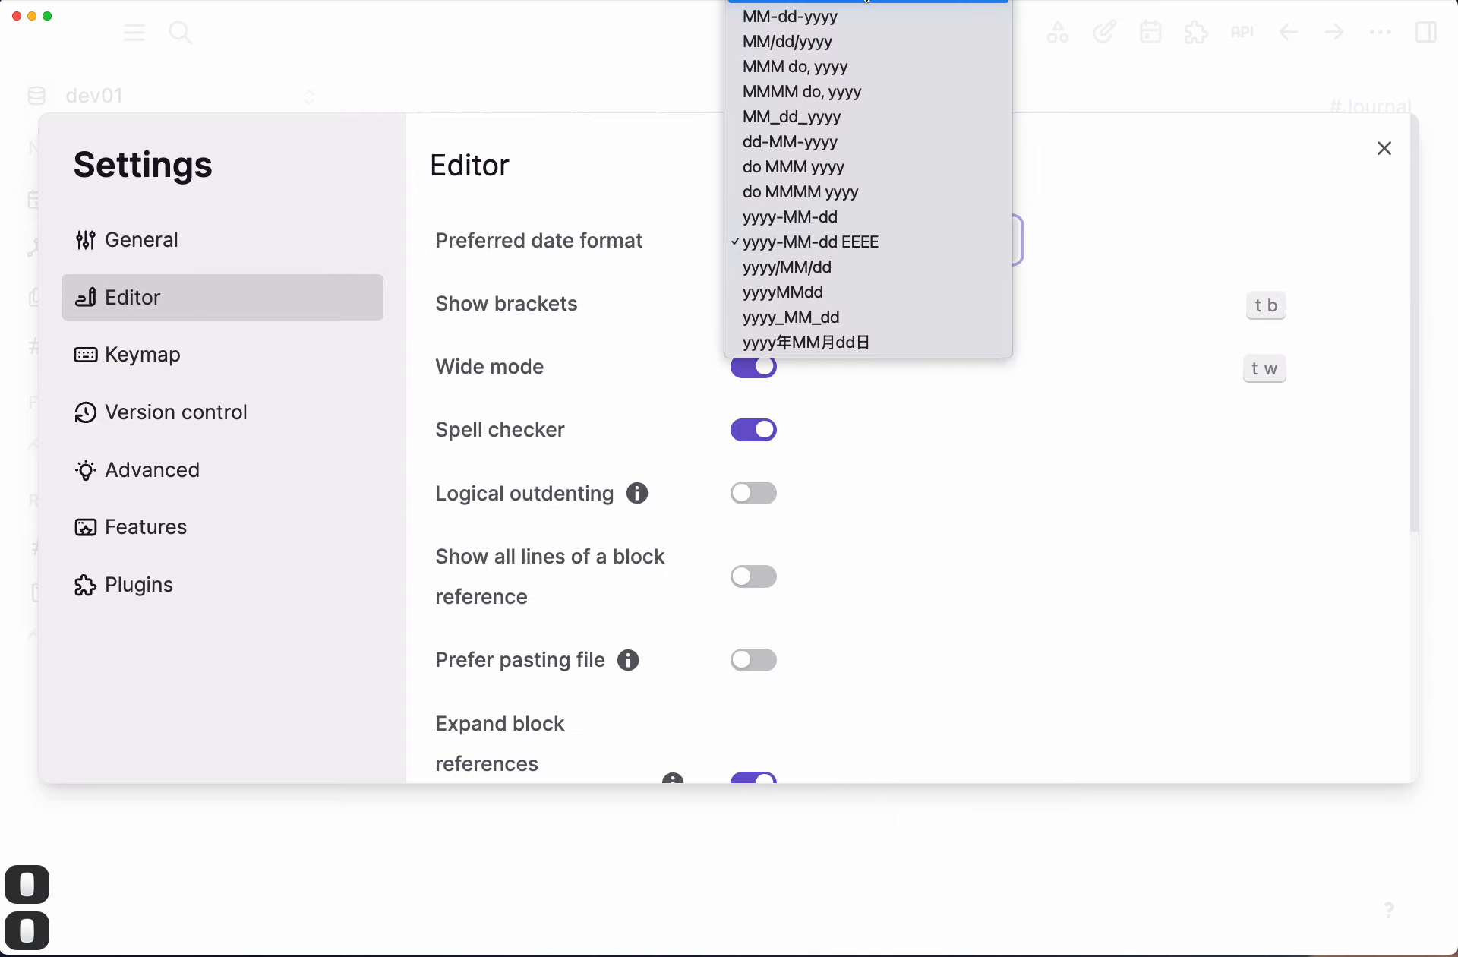
{"action": "left_click", "coordinate": [853, 91]}
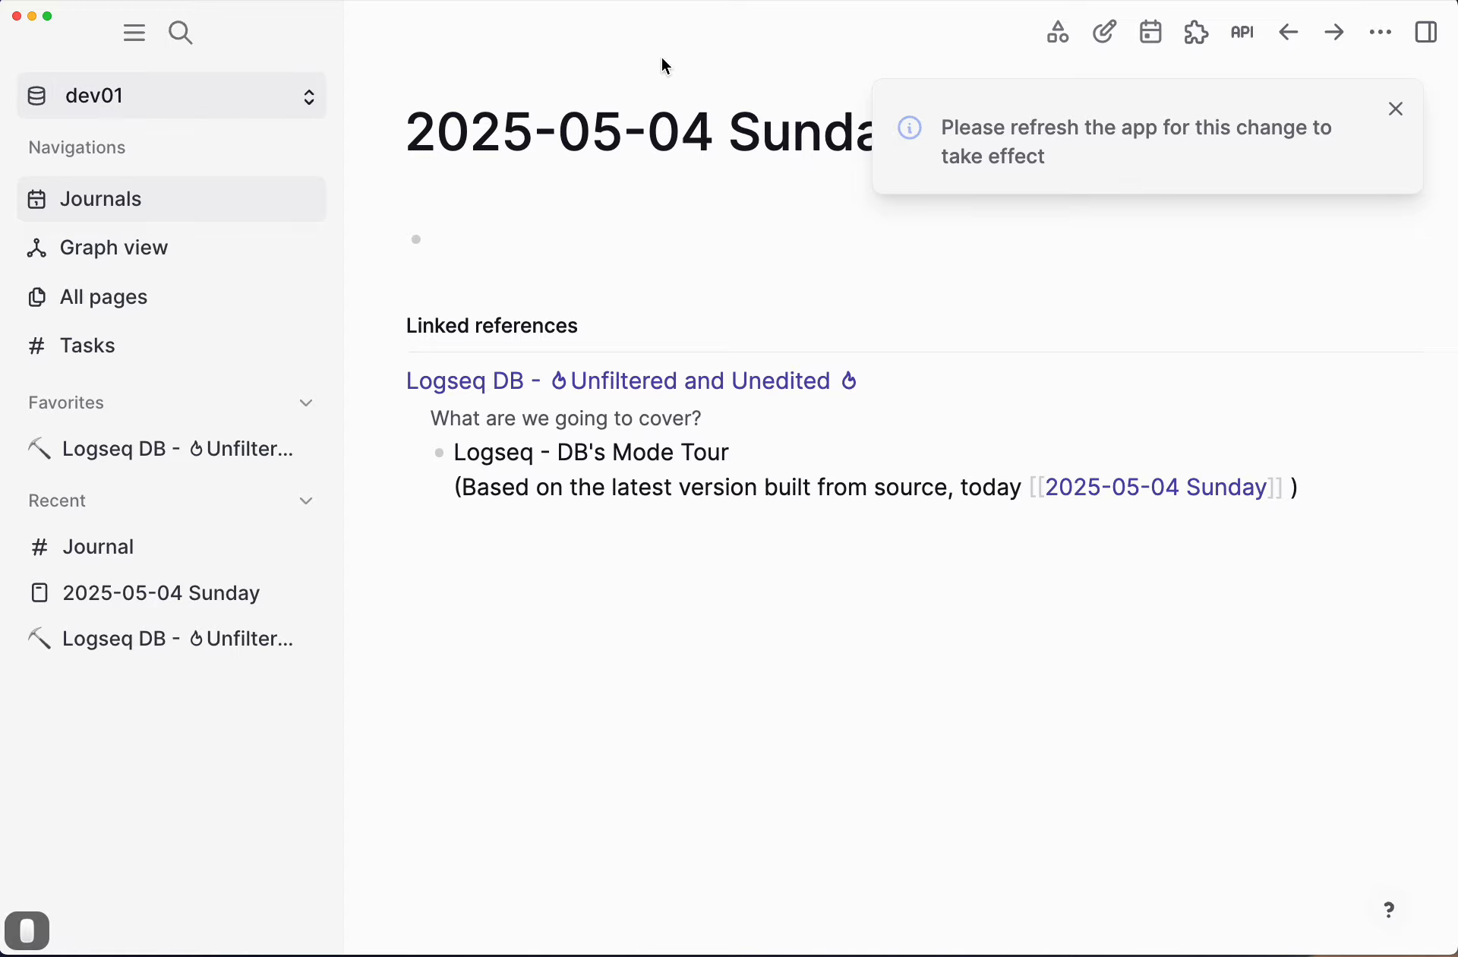
Step: Return to the Editor settings to check the preferred date format and the remaining editing options
{"action": "left_click", "coordinate": [1383, 33]}
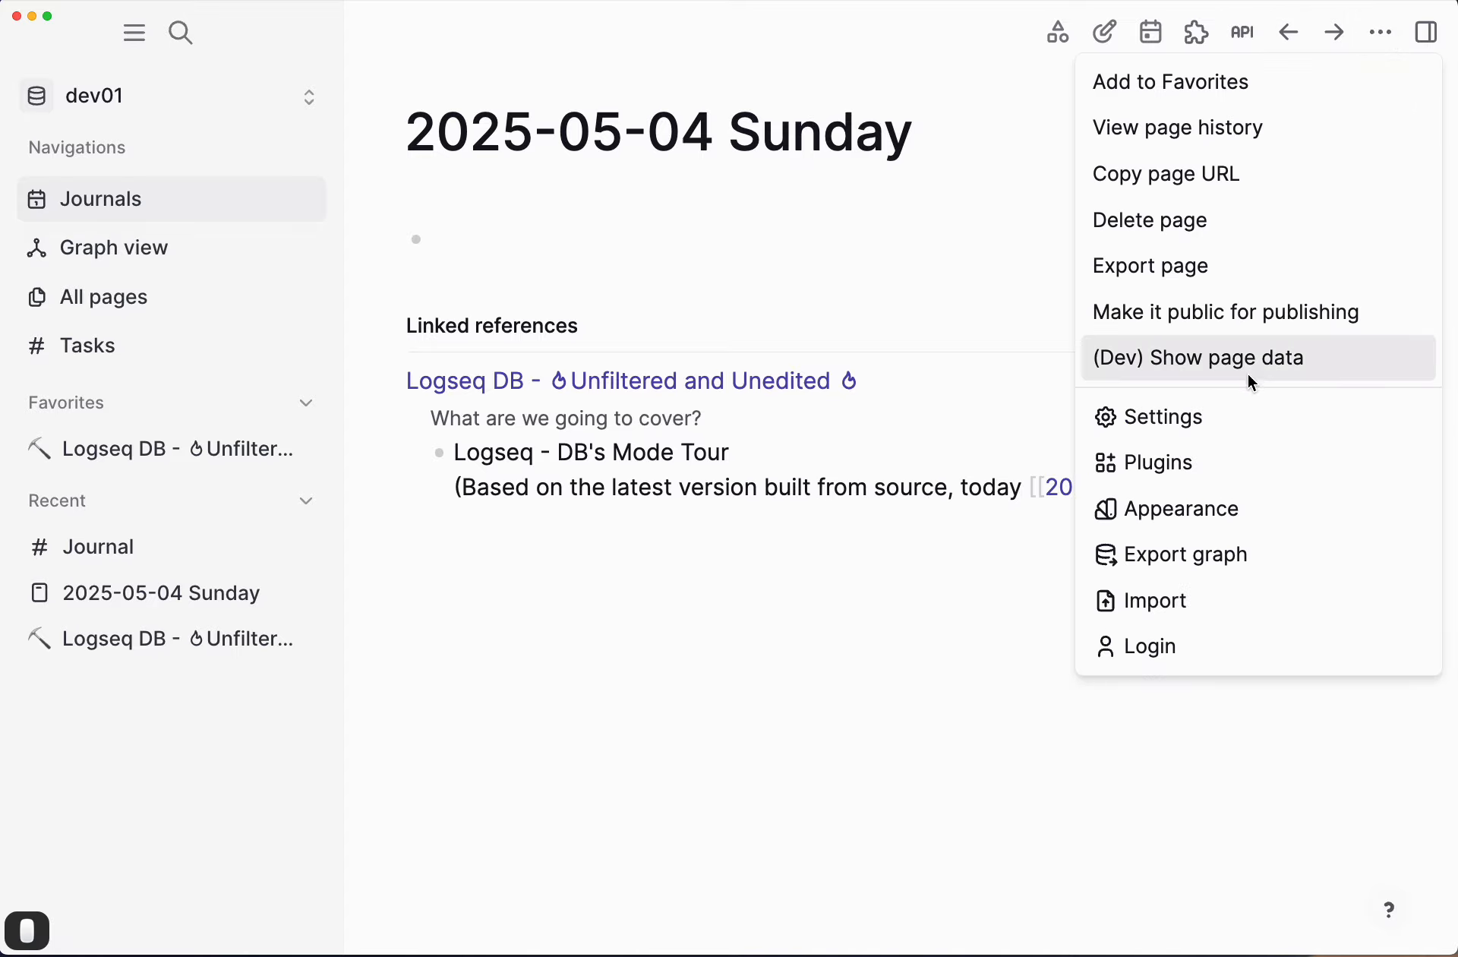
{"action": "left_click", "coordinate": [1173, 427]}
{"action": "left_click", "coordinate": [176, 324]}
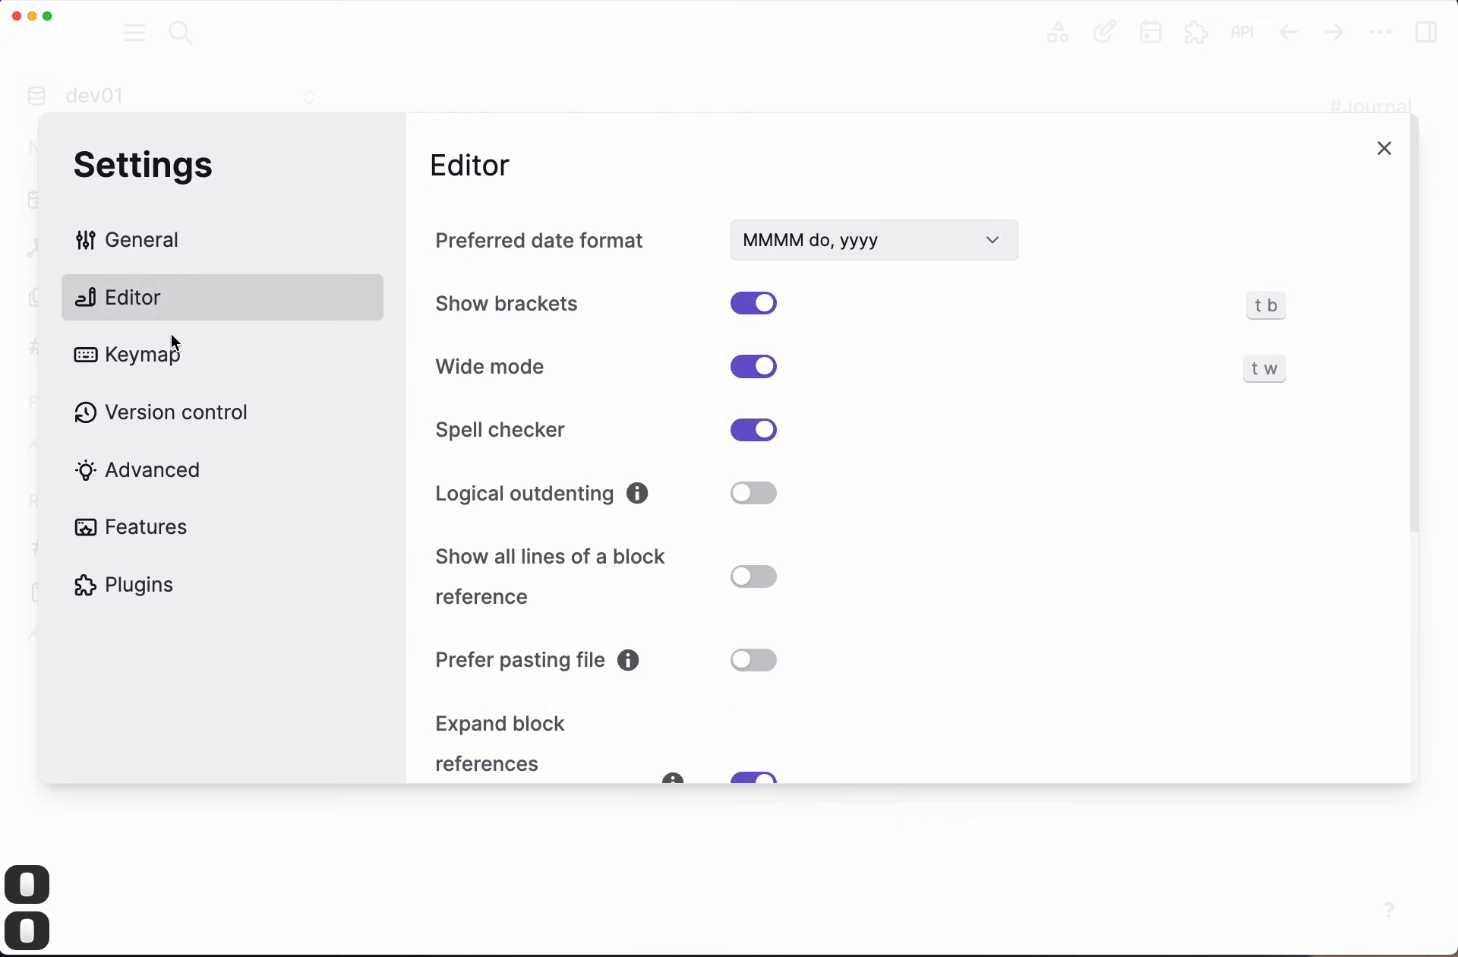
{"action": "scroll", "coordinate": [532, 467], "scroll_direction": "down", "scroll_amount": 2}
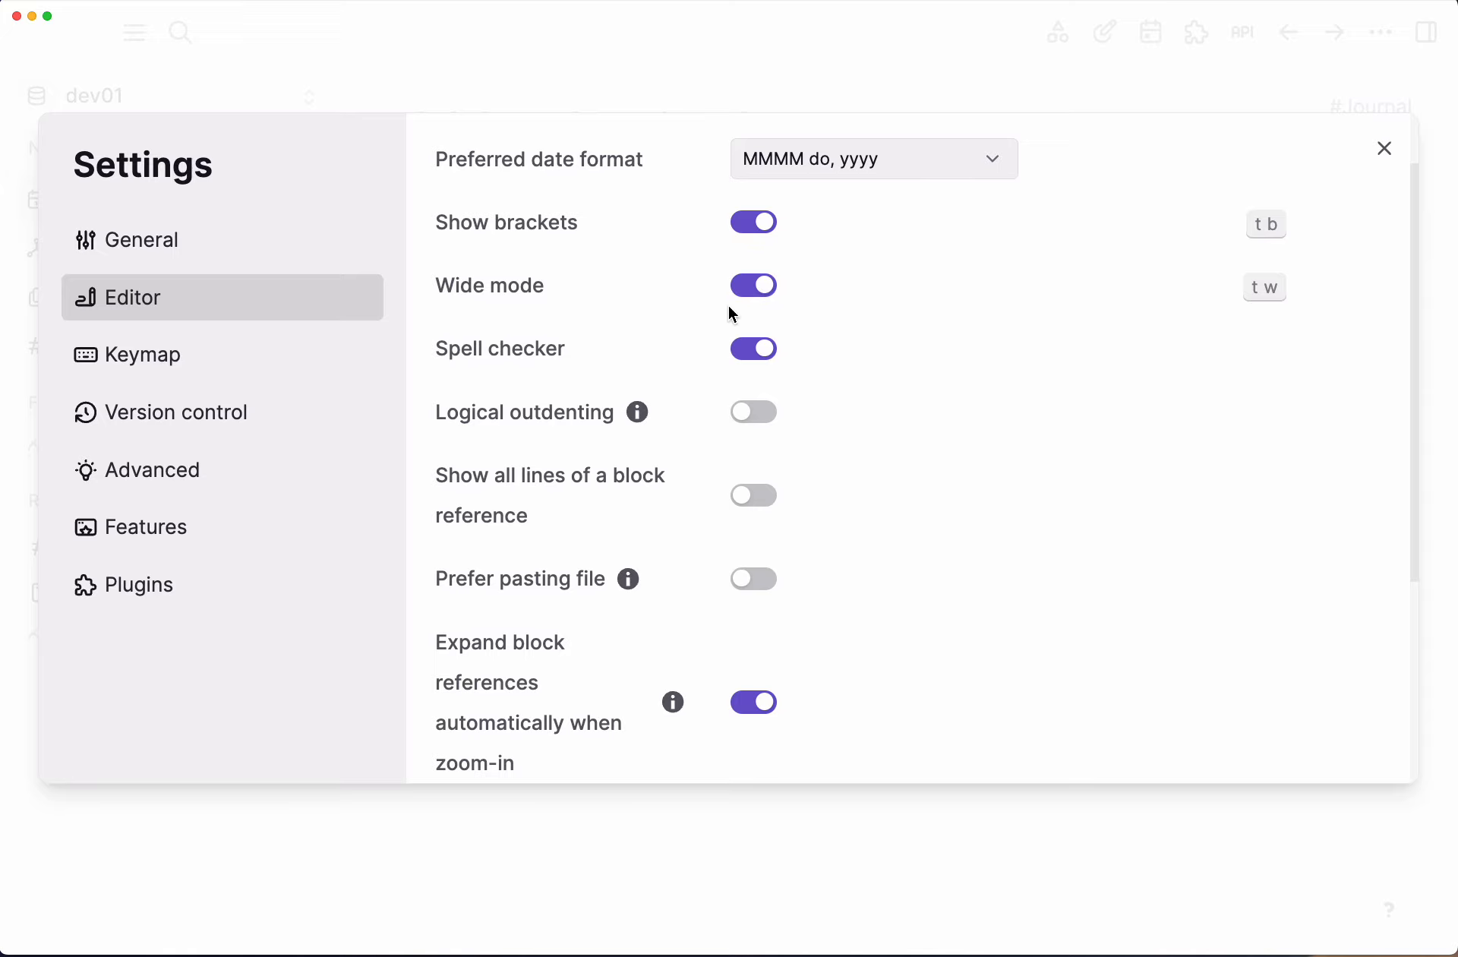
Step: Look through the Keymap, Version control, Advanced and Features settings, and close the settings dialog
{"action": "left_click", "coordinate": [152, 364]}
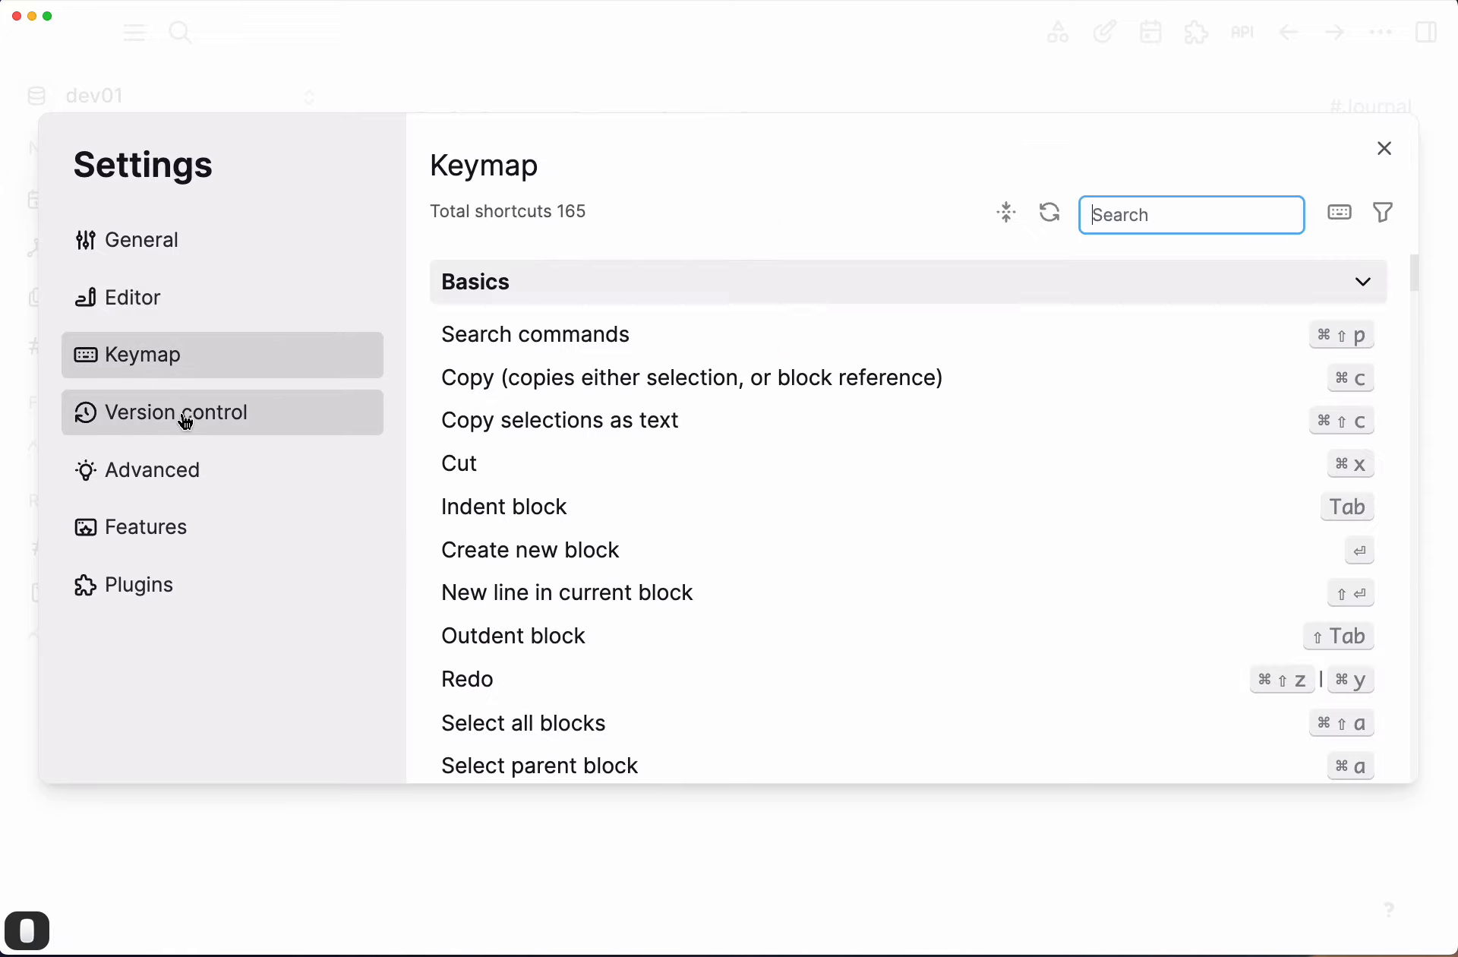
{"action": "left_click", "coordinate": [159, 416]}
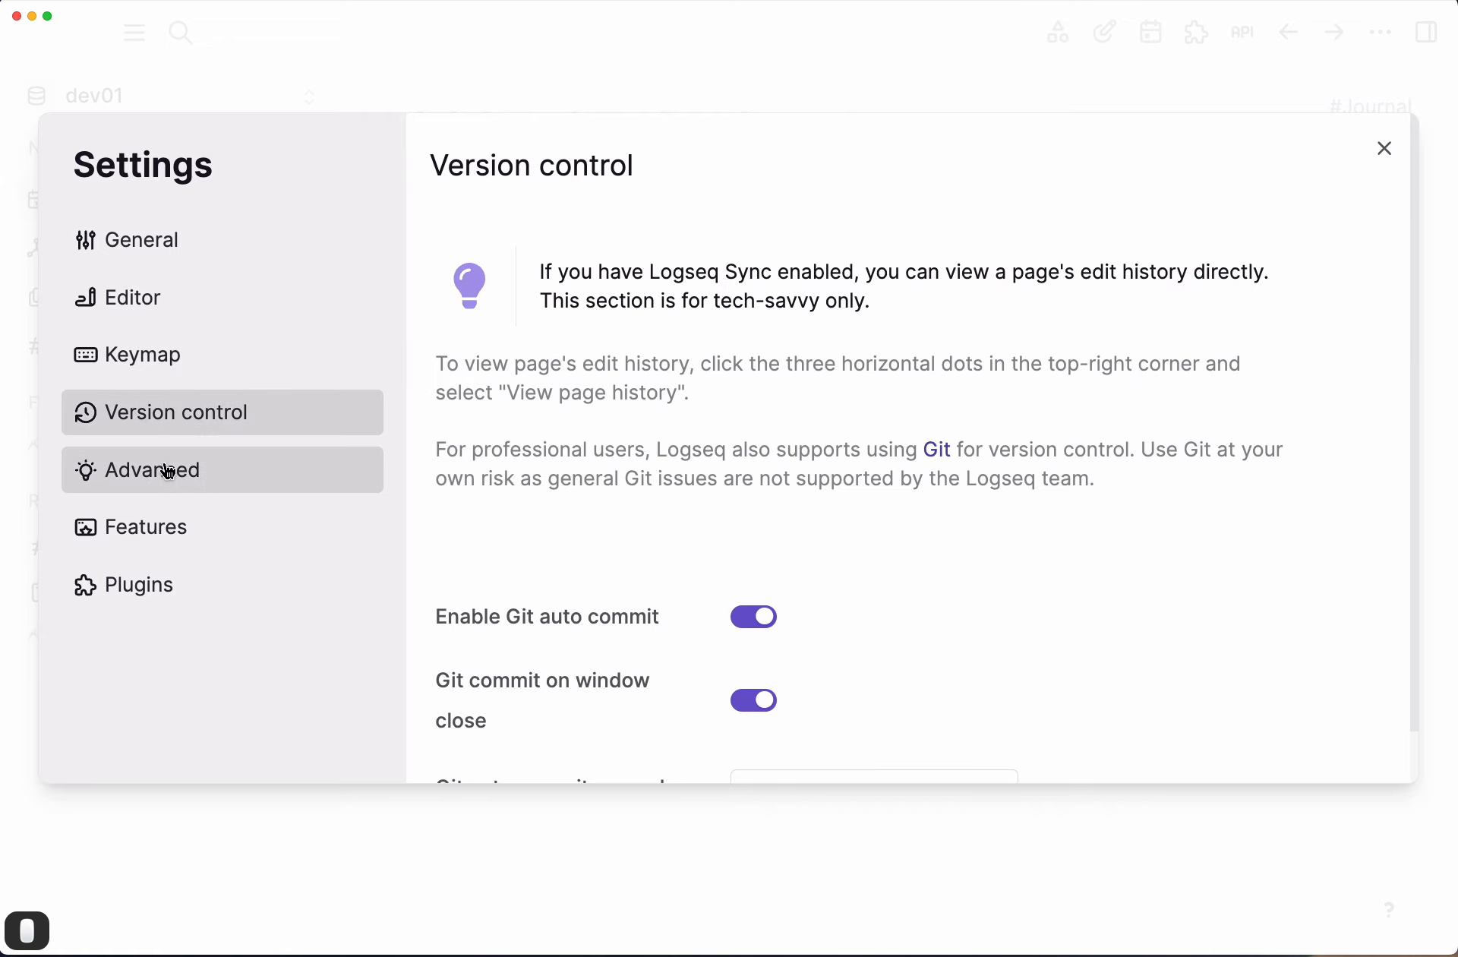
{"action": "left_click", "coordinate": [173, 493]}
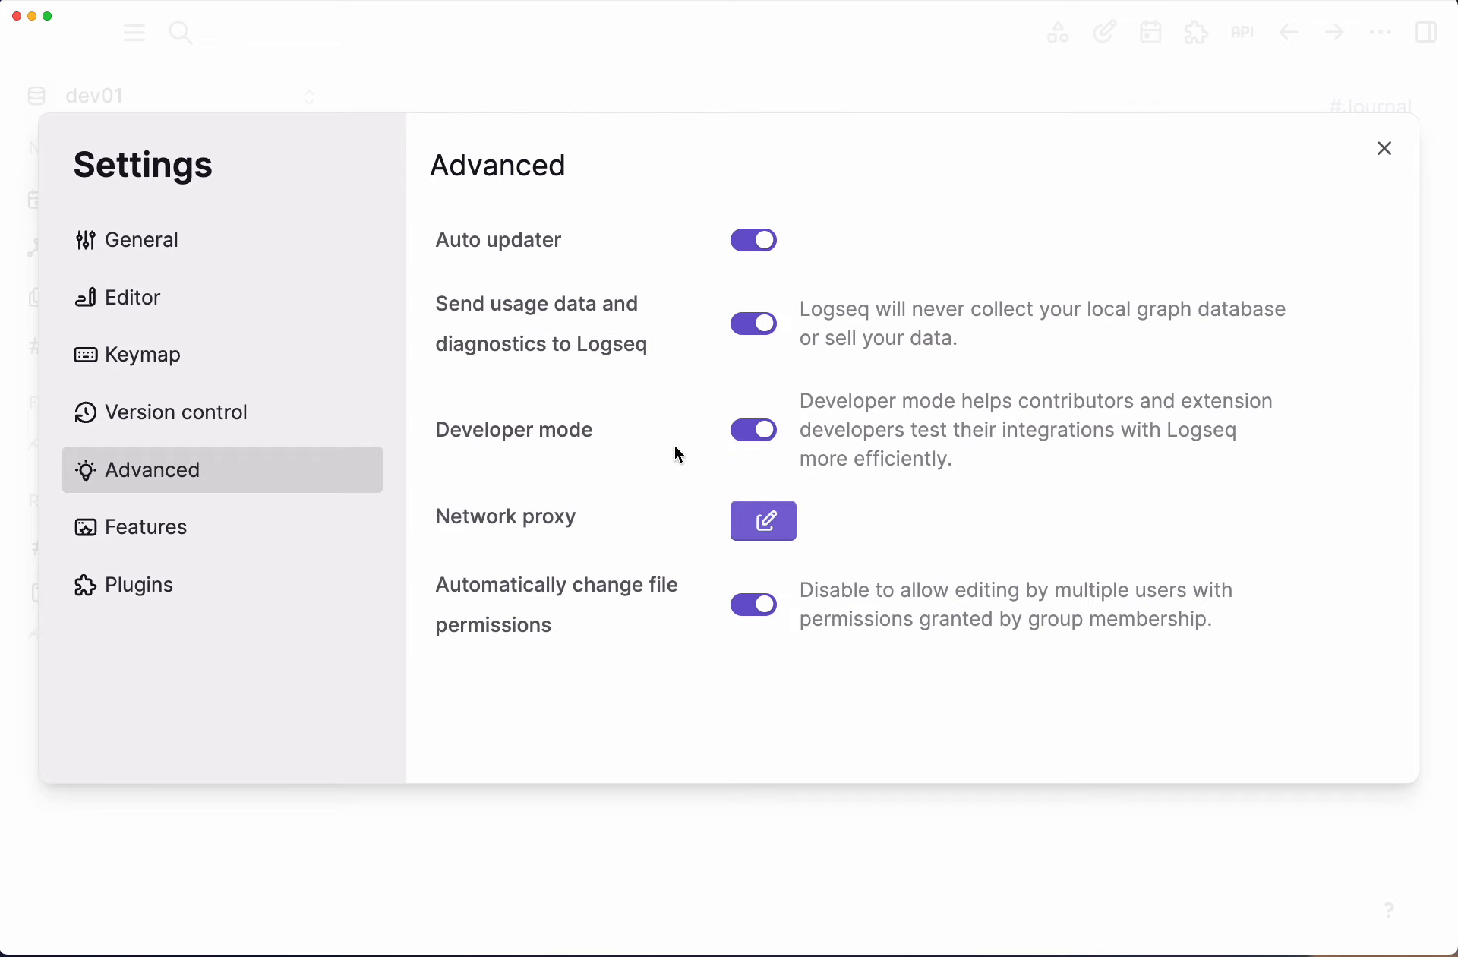
{"action": "left_click", "coordinate": [169, 539]}
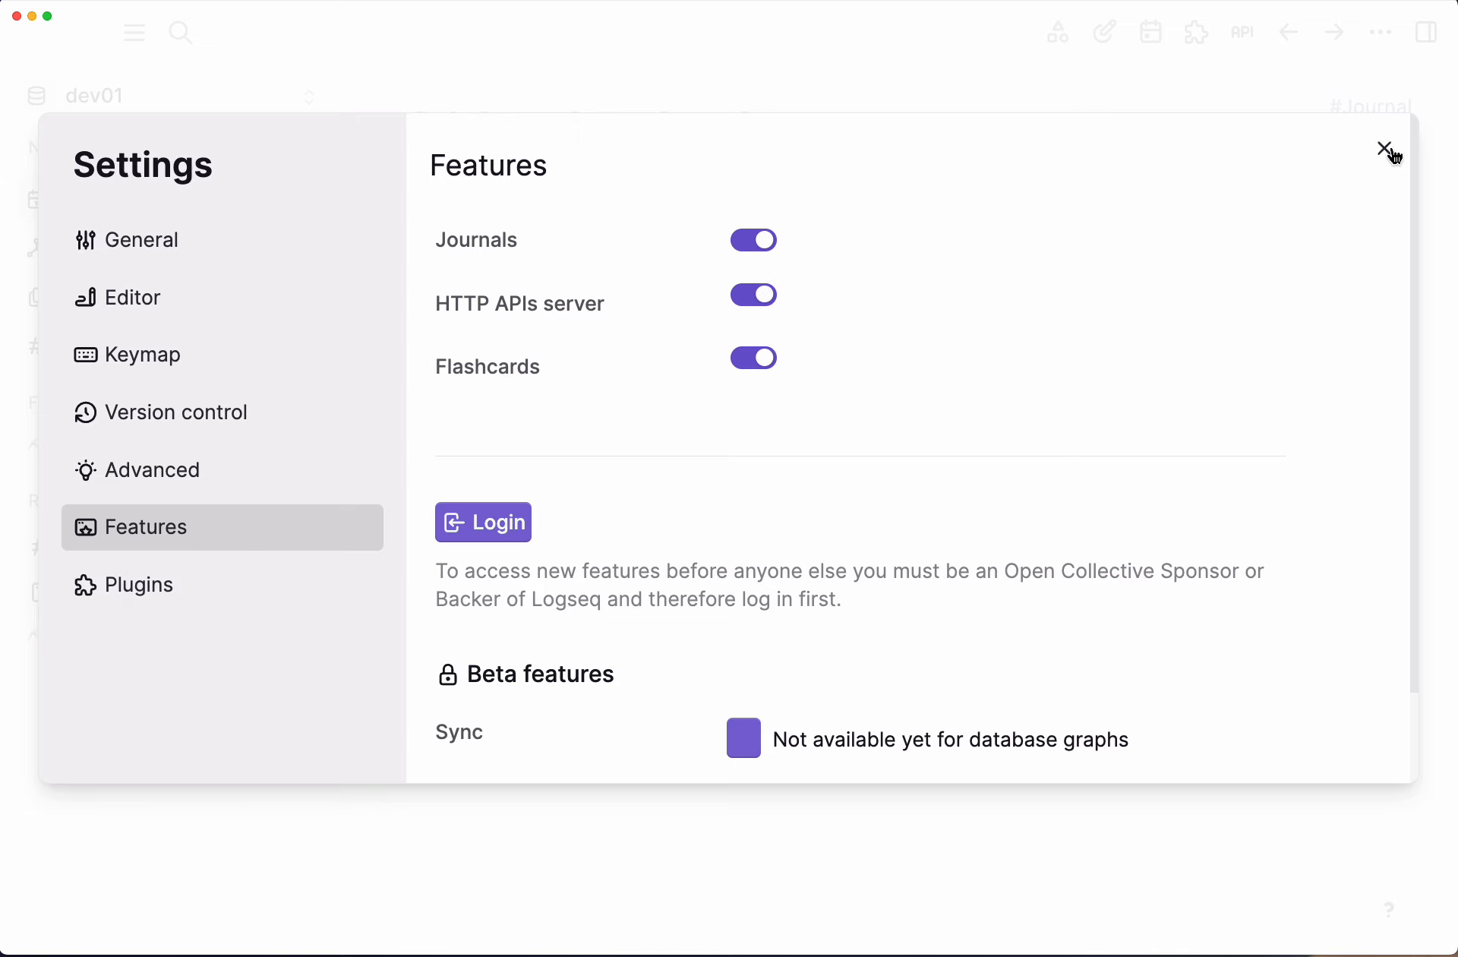
{"action": "left_click", "coordinate": [1386, 149]}
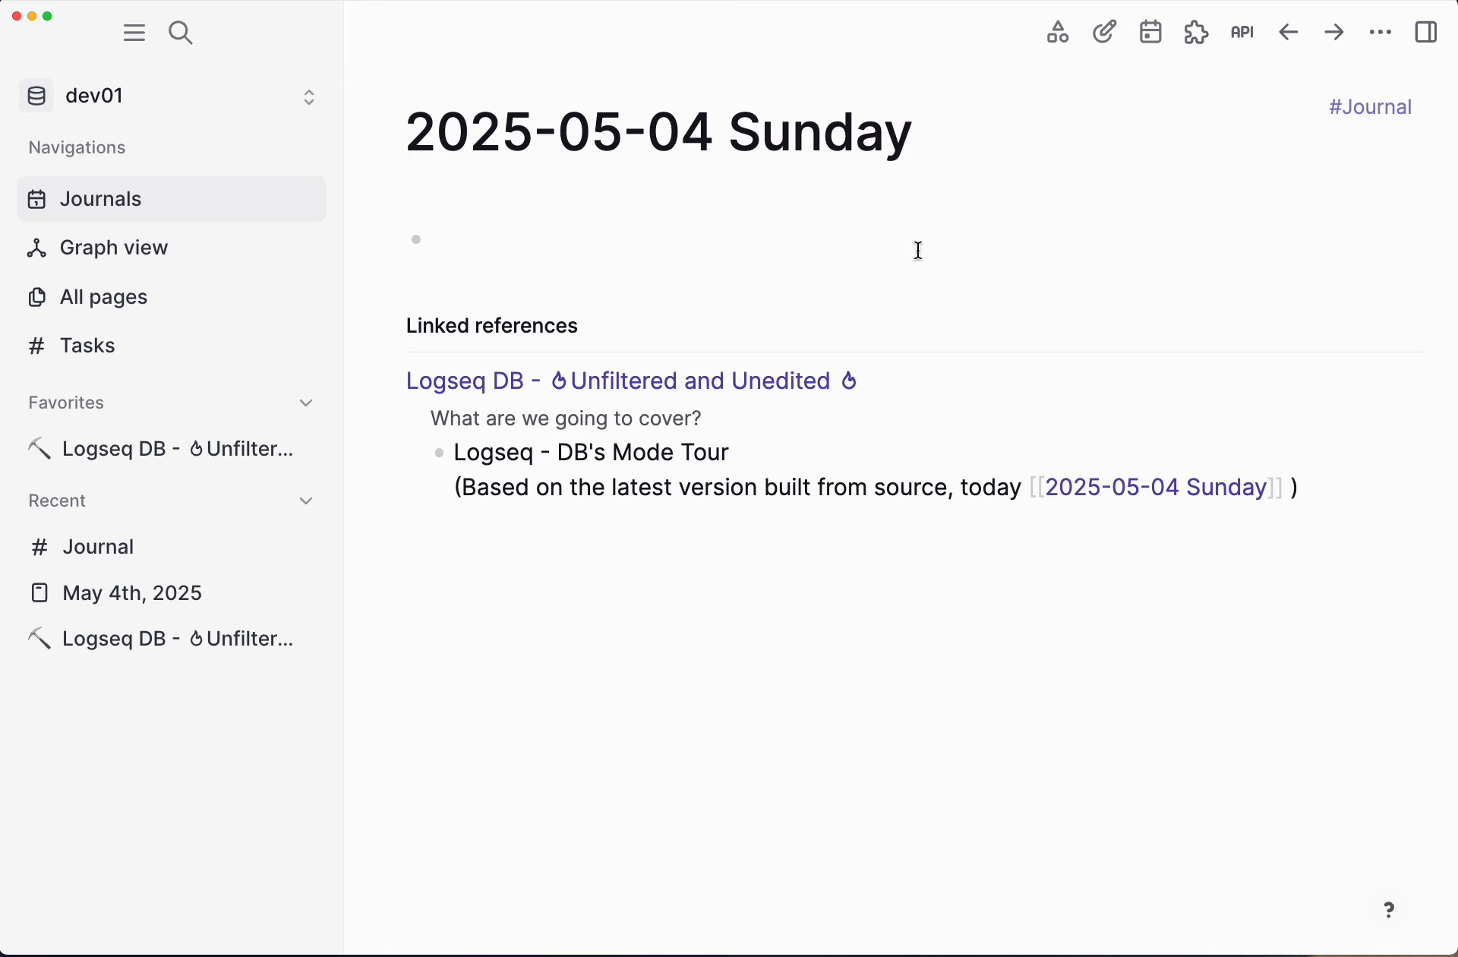
Step: Open the Unfiltered and Unedited page from the linked references and select the three blocks under "What are we going to cover?"
{"action": "left_click", "coordinate": [697, 384]}
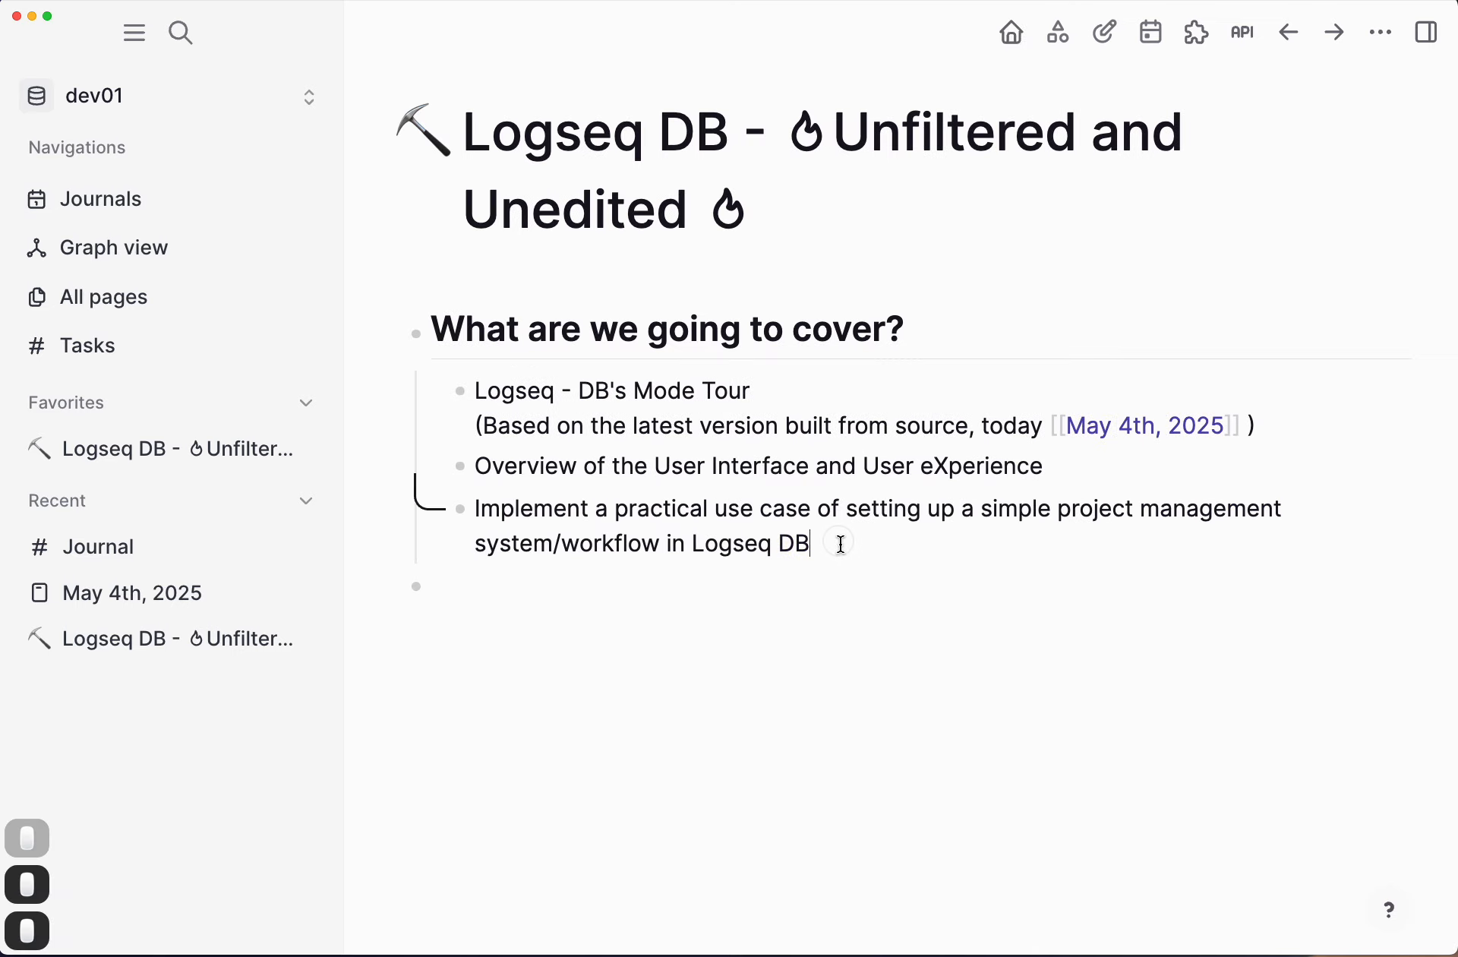
{"action": "left_click", "coordinate": [814, 509], "text": "shift"}
{"action": "key", "text": "shift+Up"}
{"action": "key", "text": "shift+Up"}
{"action": "key", "text": "shift+Up"}
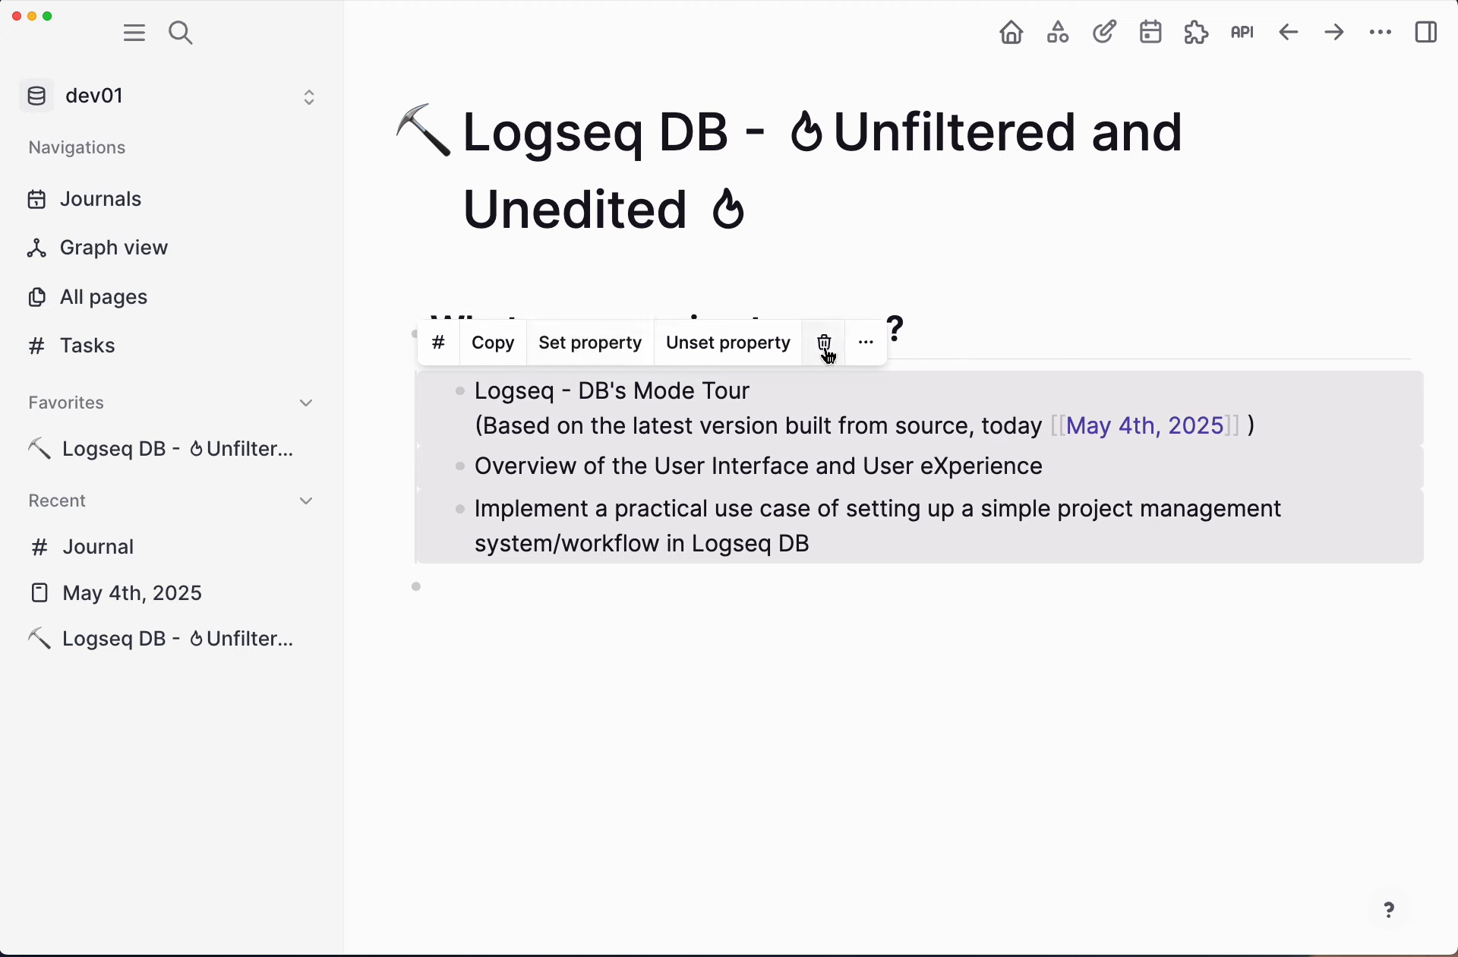
Step: Highlight the three selected blocks in green and turn them into a numbered list
{"action": "left_click", "coordinate": [873, 351]}
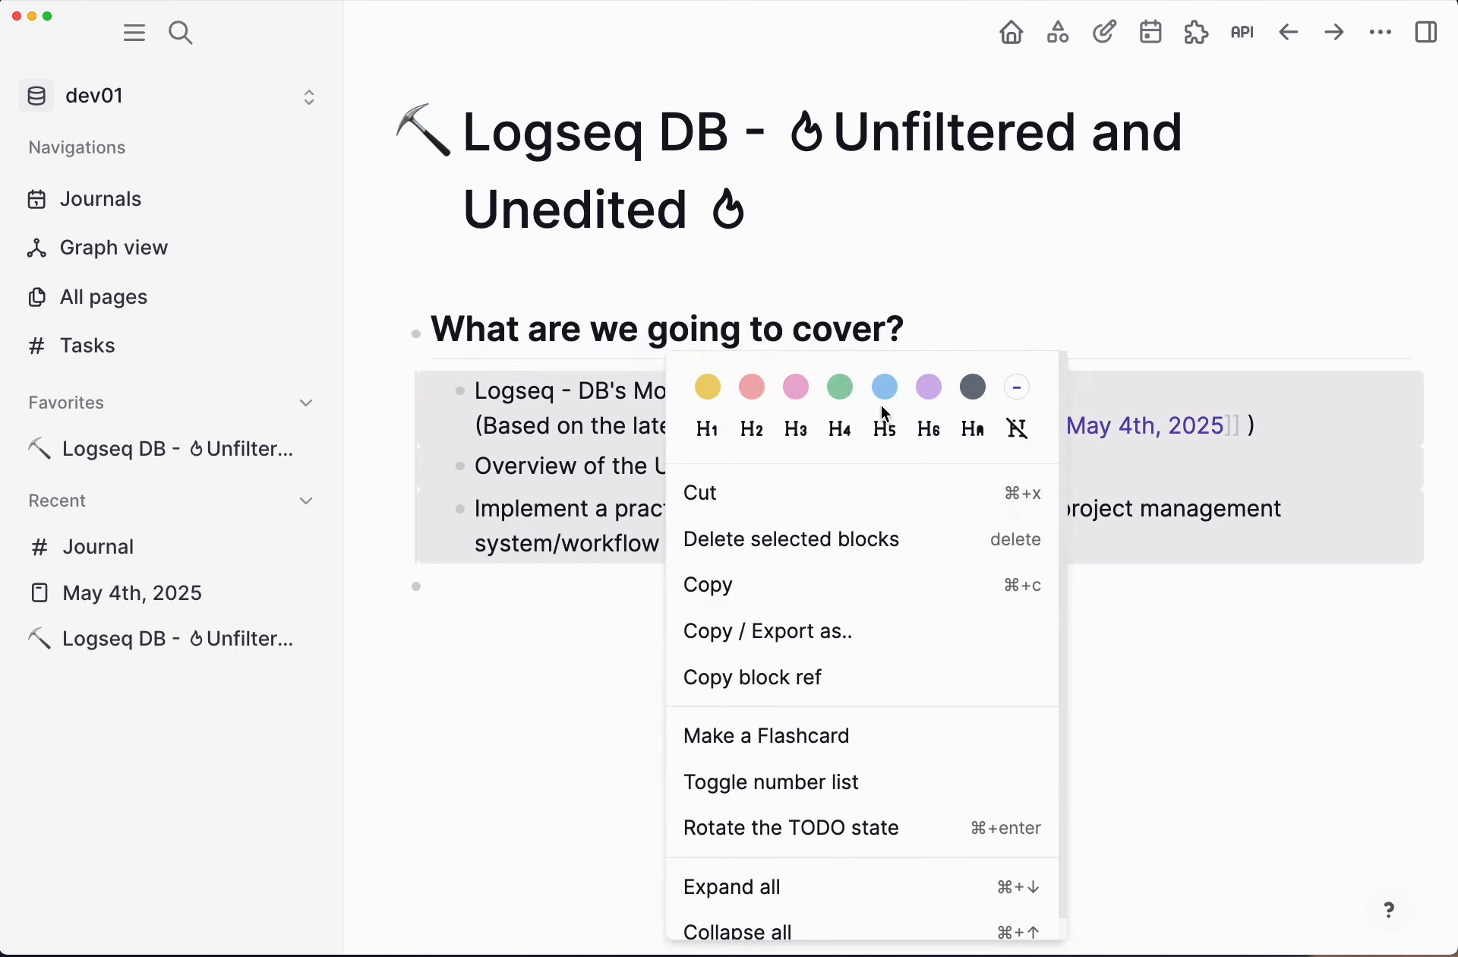
{"action": "left_click", "coordinate": [839, 389]}
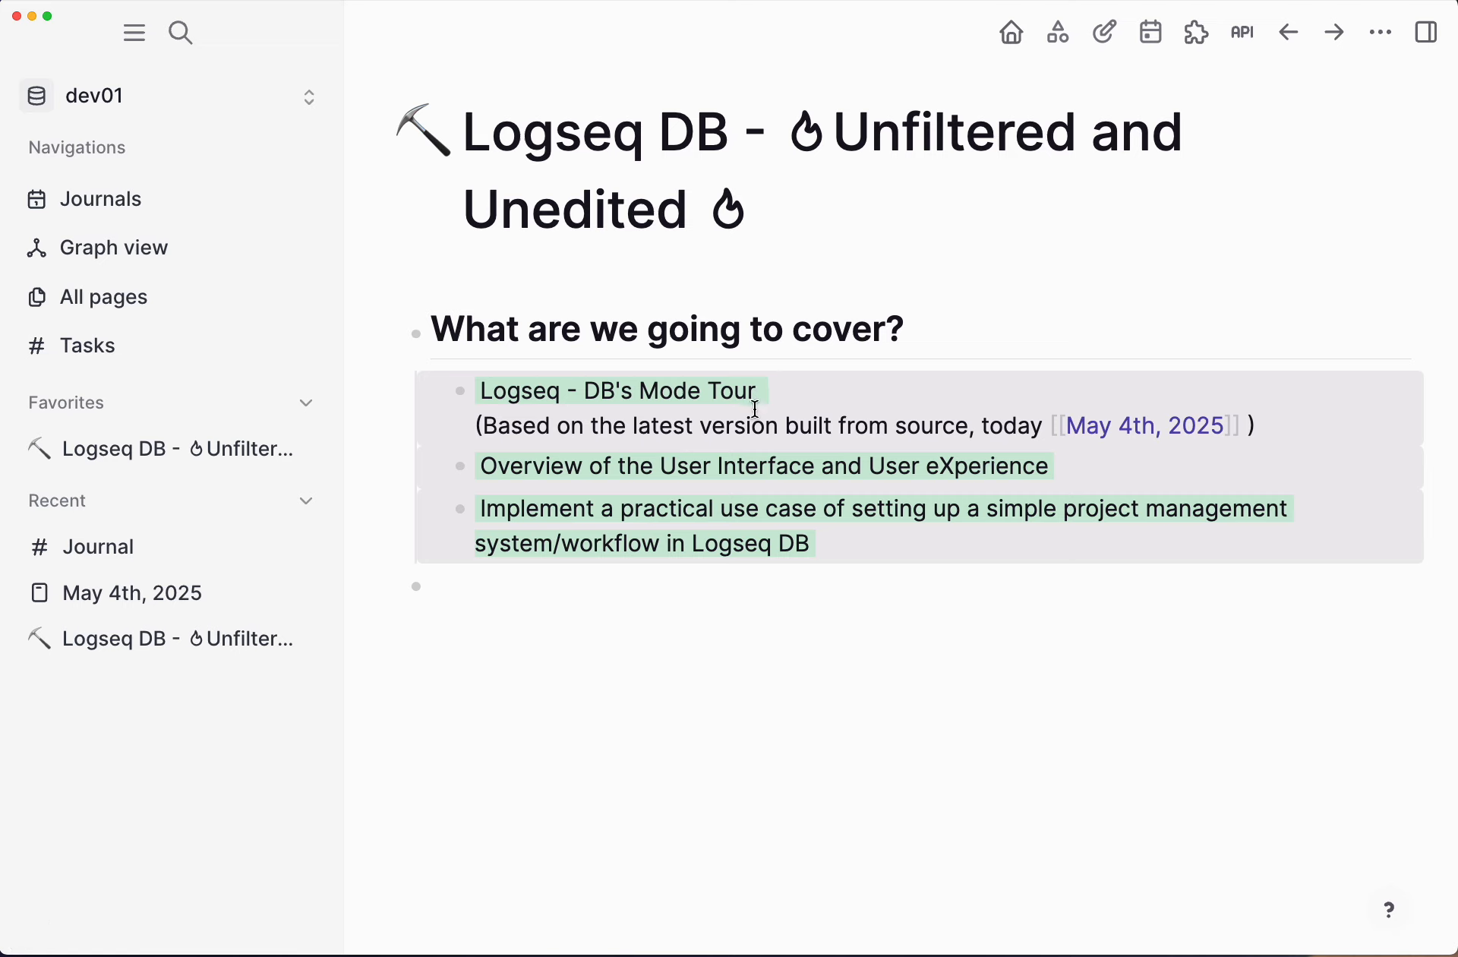
{"action": "left_click", "coordinate": [877, 547]}
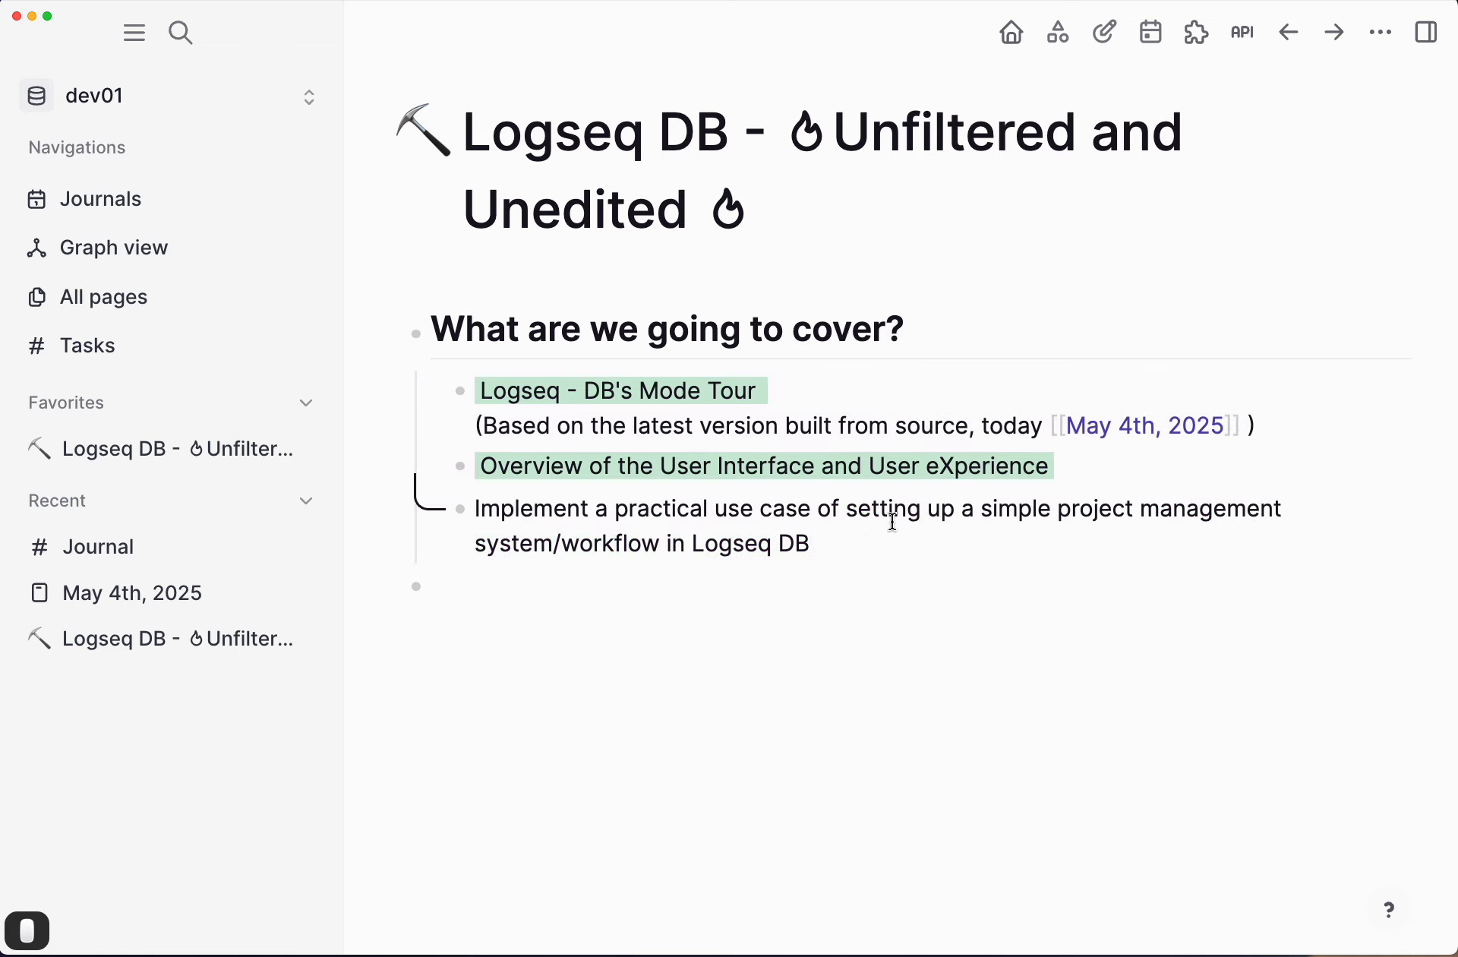
{"action": "key", "text": "shift+Up"}
{"action": "key", "text": "shift+Up"}
{"action": "key", "text": "shift+Up"}
{"action": "key", "text": "shift+Up"}
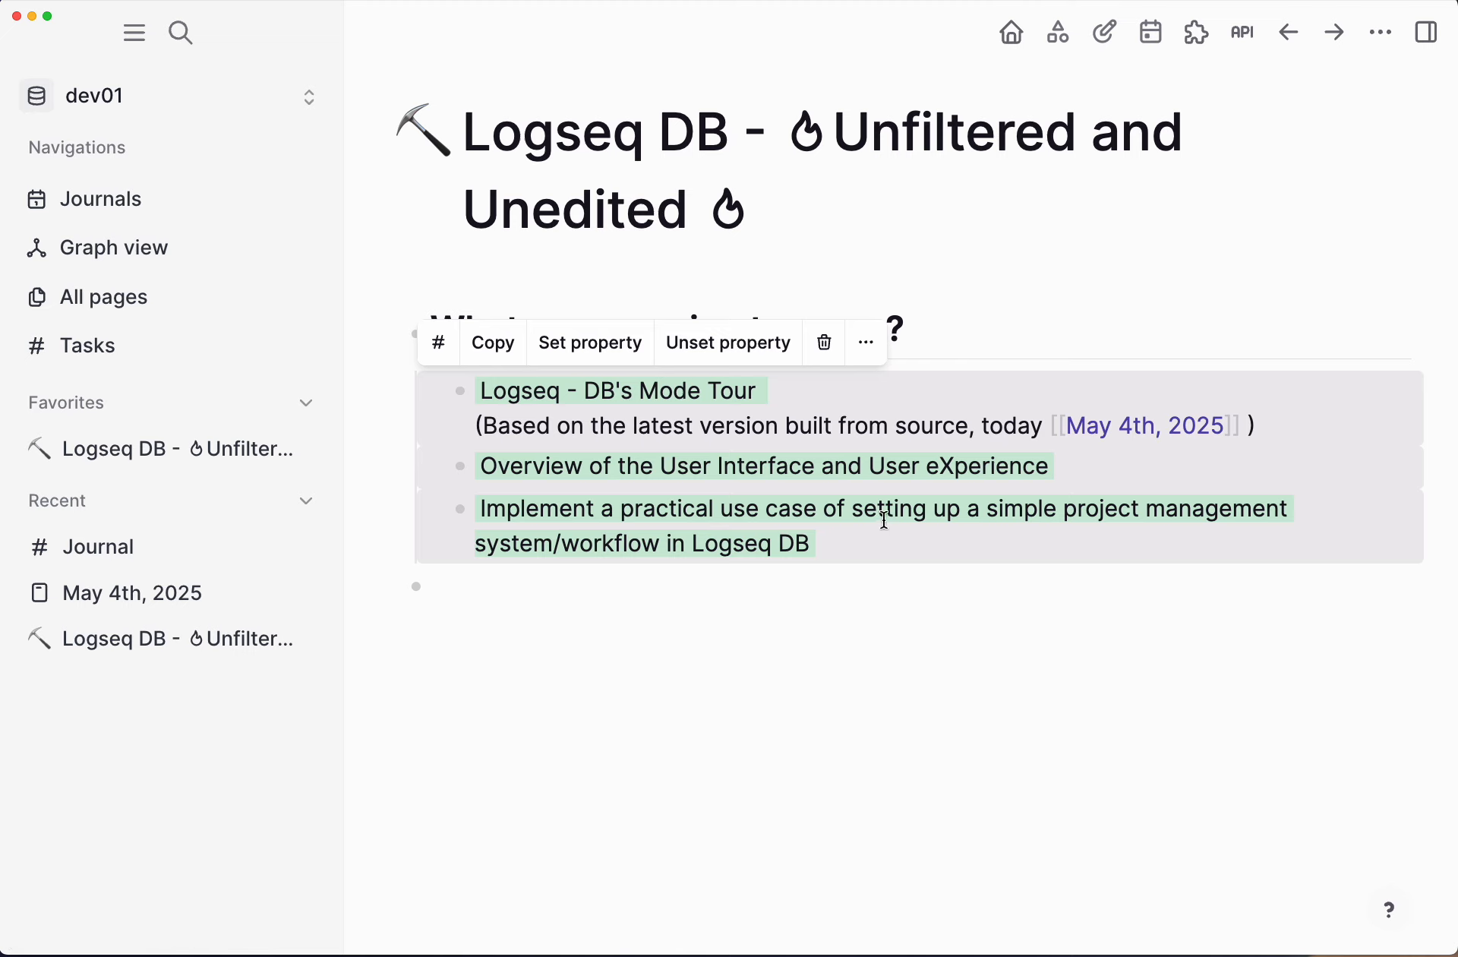
{"action": "left_click", "coordinate": [867, 343]}
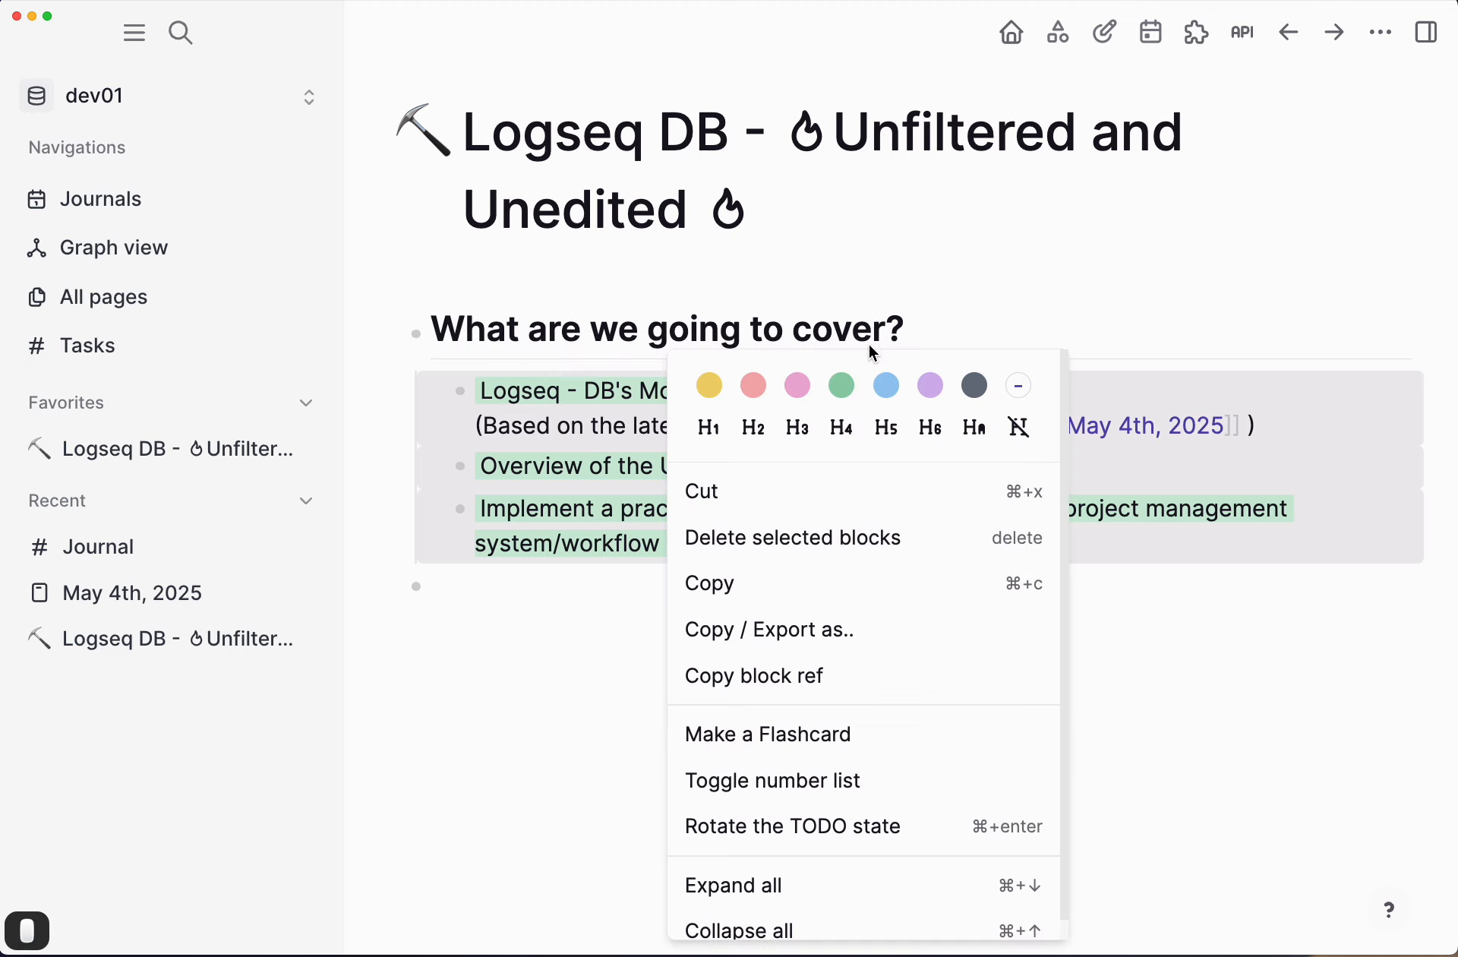
{"action": "left_click", "coordinate": [816, 779]}
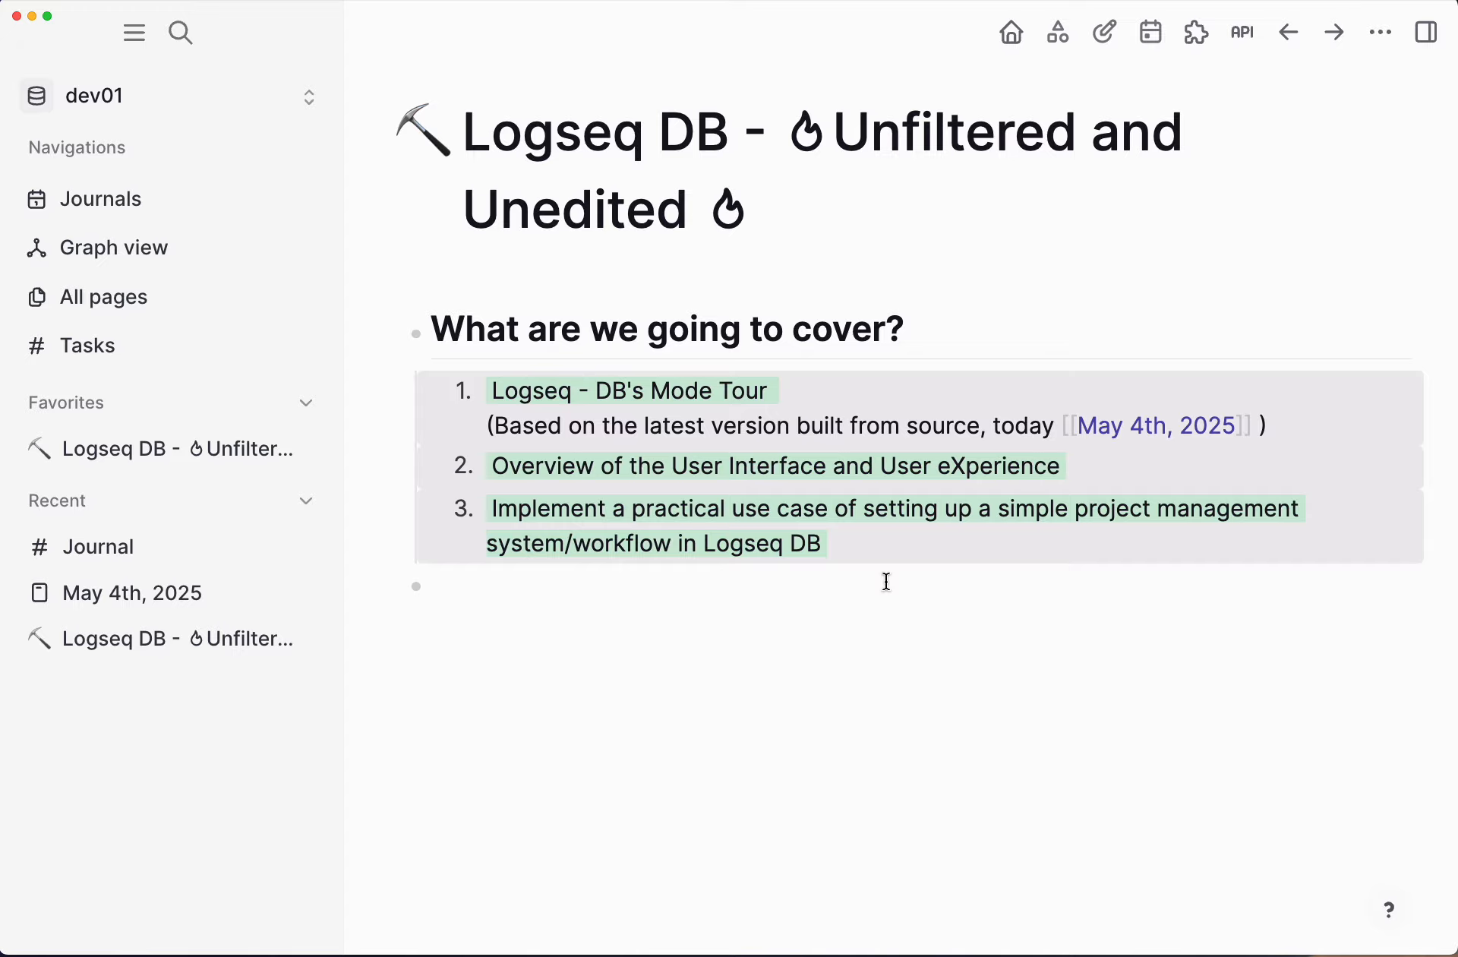
Step: Search the available commands for "tag", look through the matches, and leave without running one
{"action": "key", "text": "shift+super+p"}
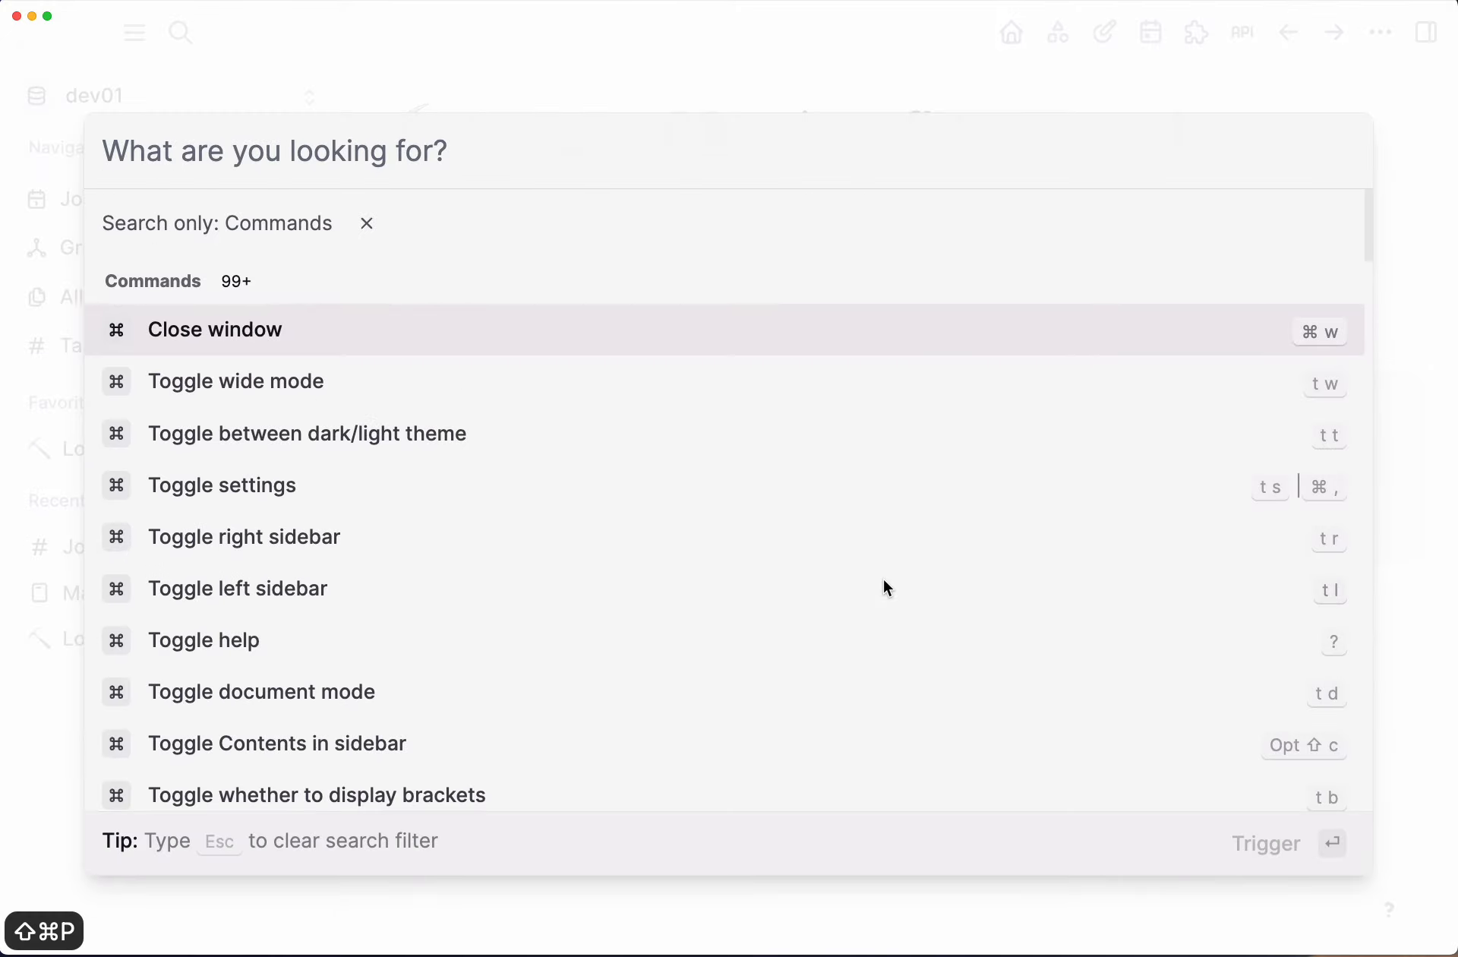
{"action": "type", "text": "tag"}
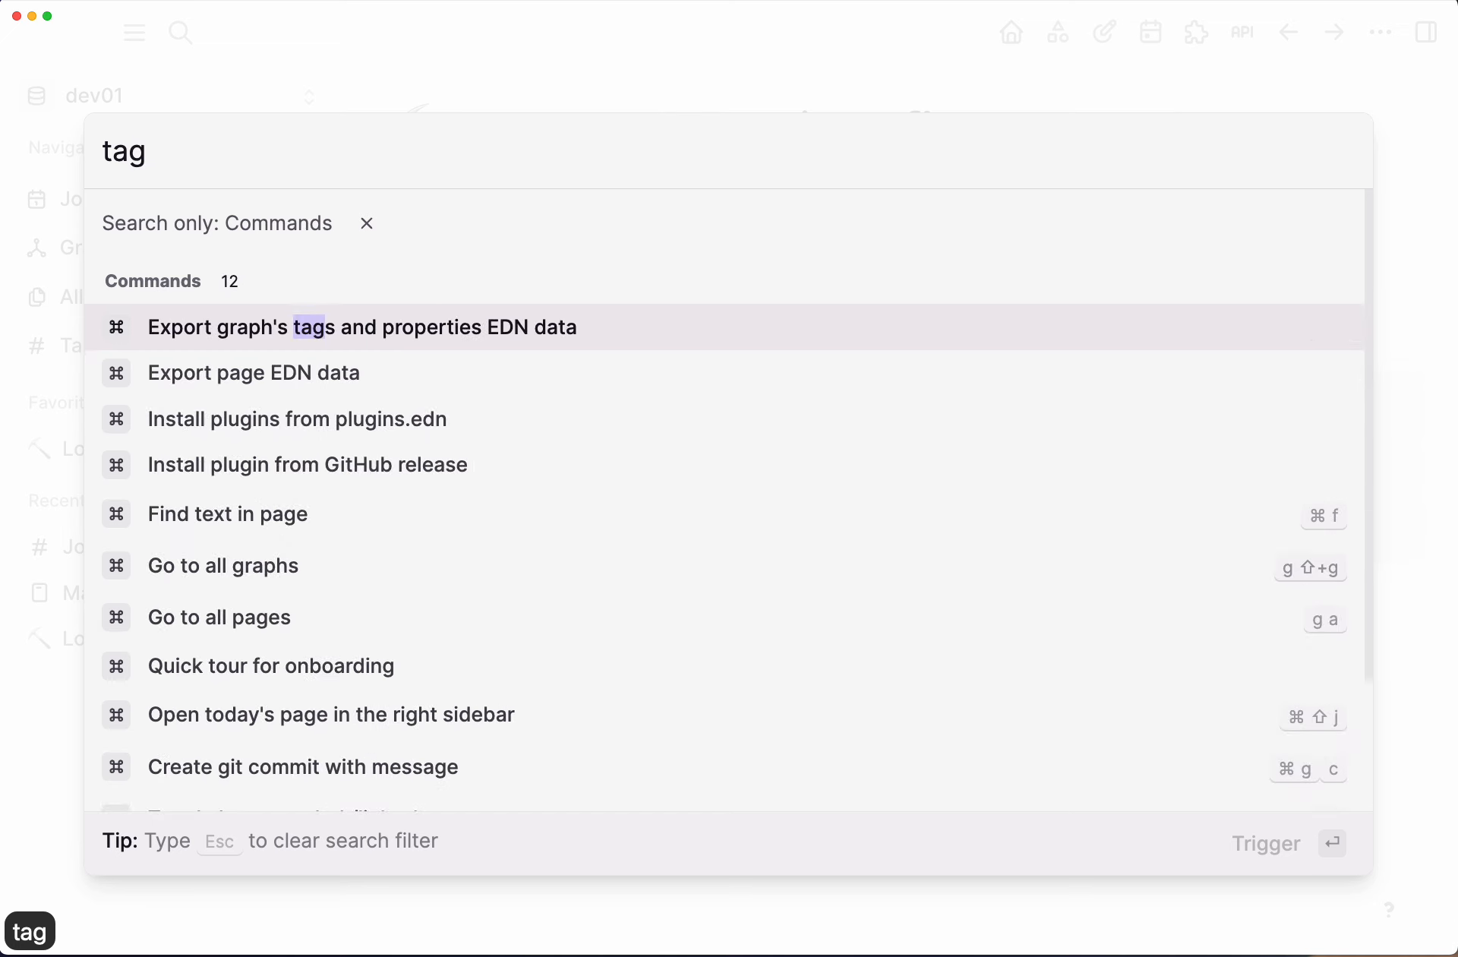
{"action": "key", "text": "Down"}
{"action": "key", "text": "Down"}
{"action": "key", "text": "Down"}
{"action": "key", "text": "Down"}
{"action": "key", "text": "Down"}
{"action": "key", "text": "Down"}
{"action": "key", "text": "Escape"}
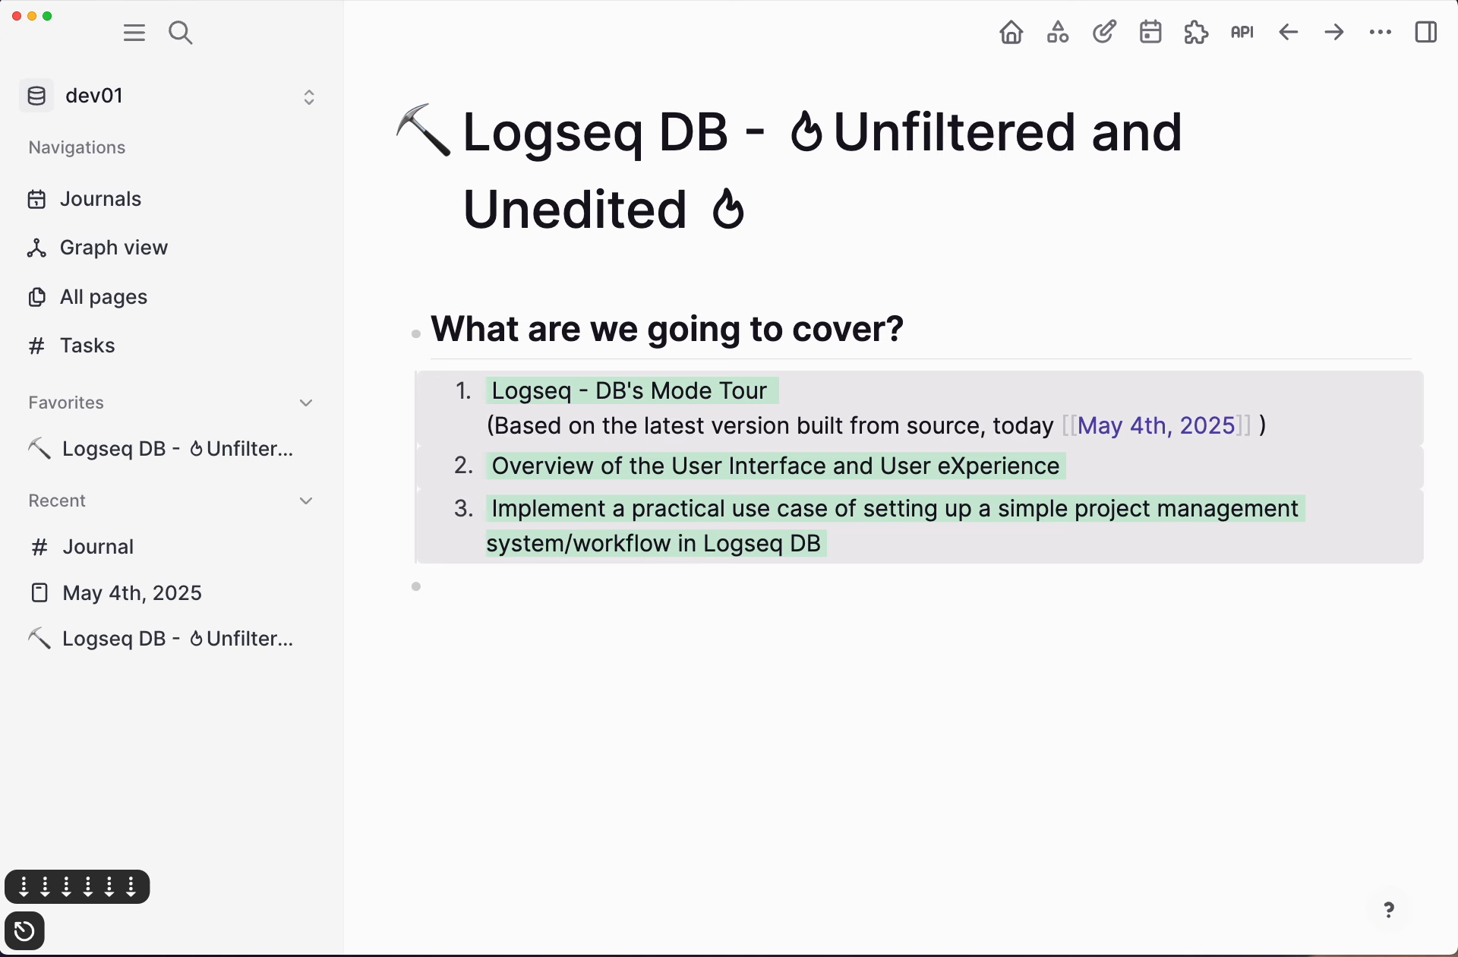
Step: Select the three numbered blocks together and apply a new tag named Goal to all of them
{"action": "left_click", "coordinate": [853, 547]}
{"action": "key", "text": "shift+Up"}
{"action": "key", "text": "shift+Up"}
{"action": "key", "text": "shift+Up"}
{"action": "key", "text": "shift+Up"}
{"action": "key", "text": "shift+Down"}
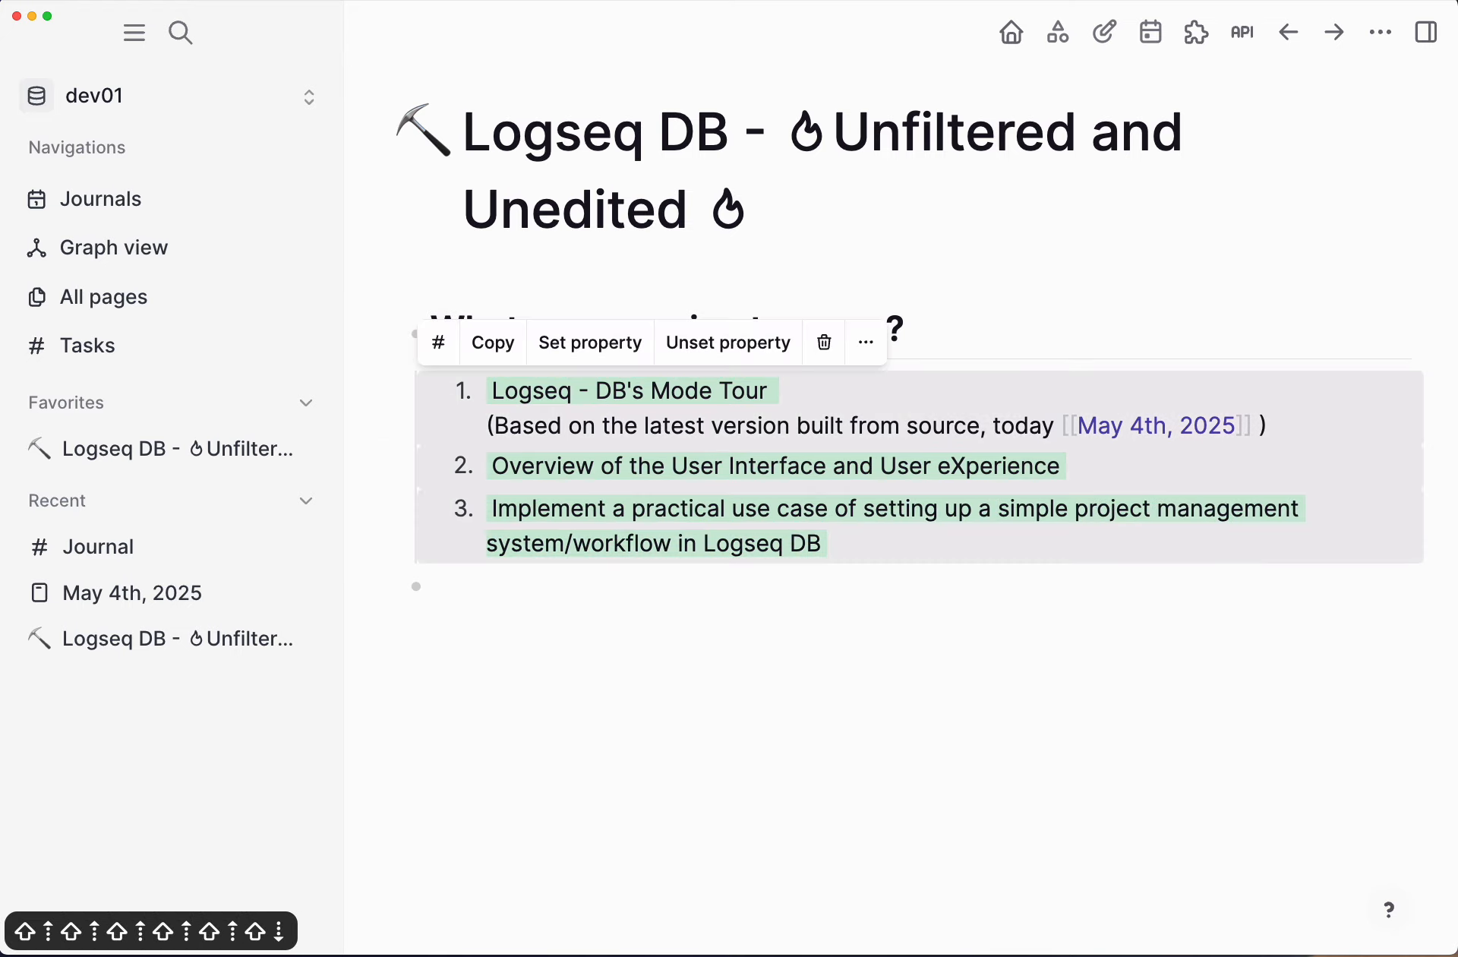
{"action": "left_click", "coordinate": [440, 346]}
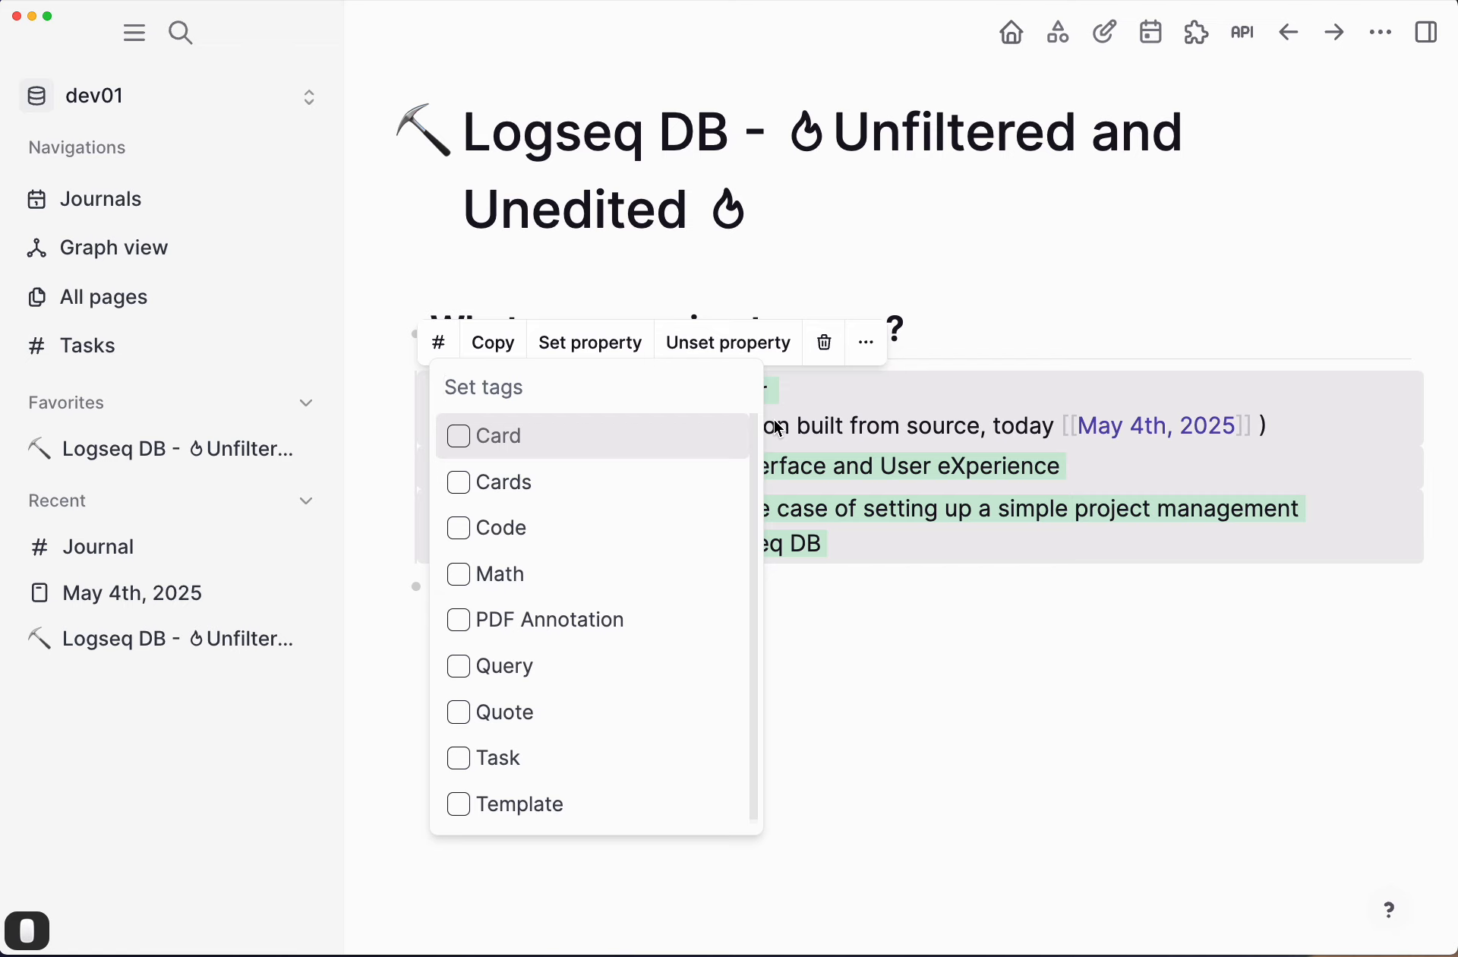
{"action": "type", "text": "Goal"}
{"action": "key", "text": "Return"}
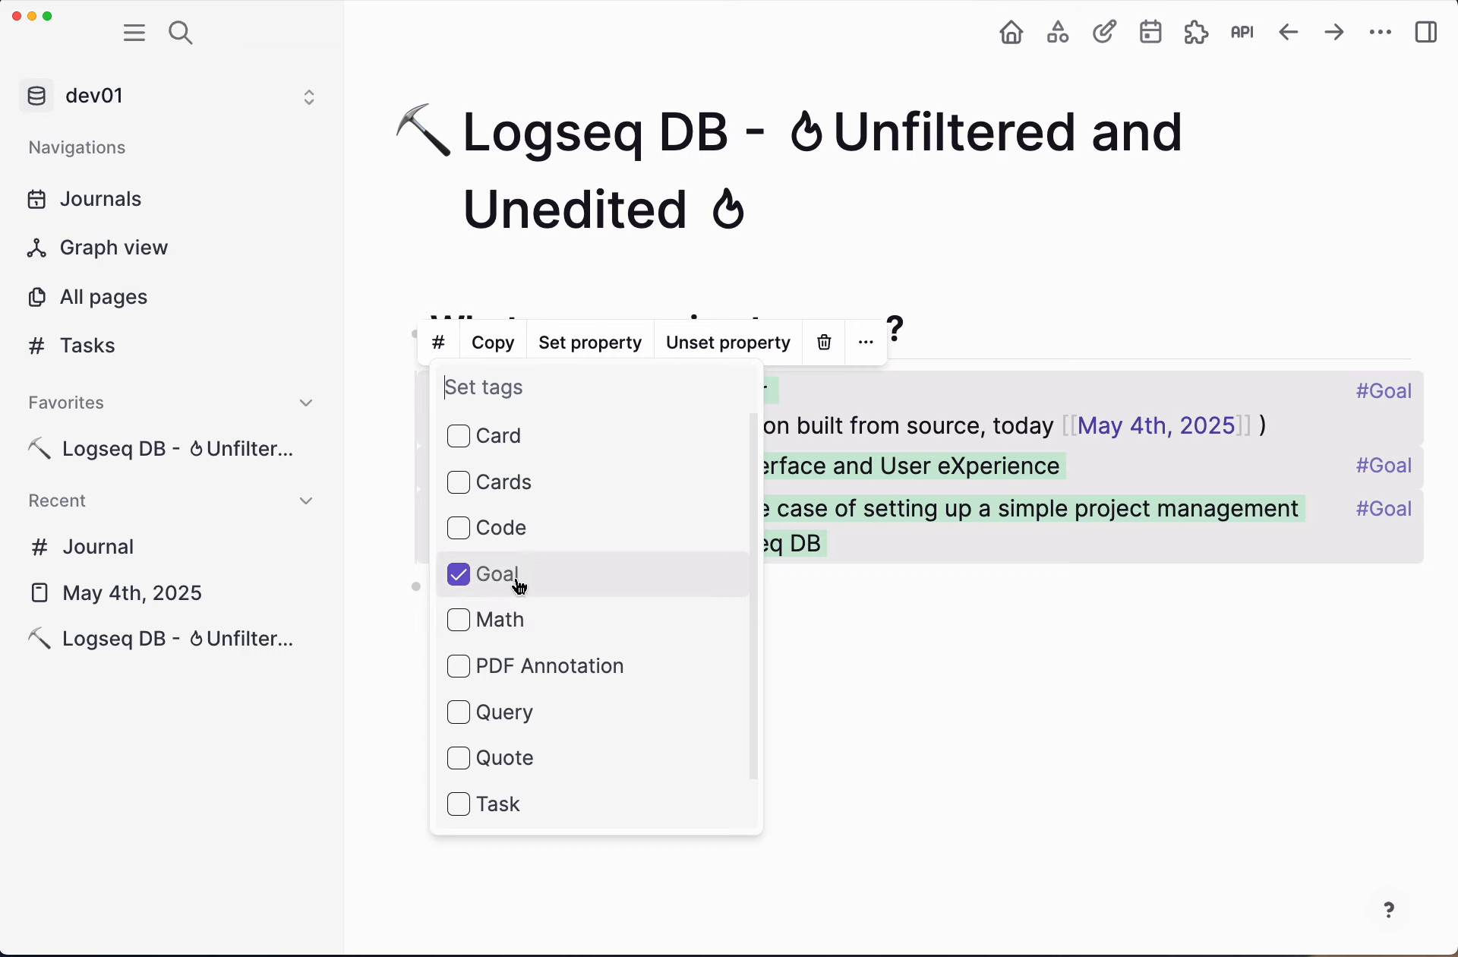
{"action": "left_click", "coordinate": [908, 624]}
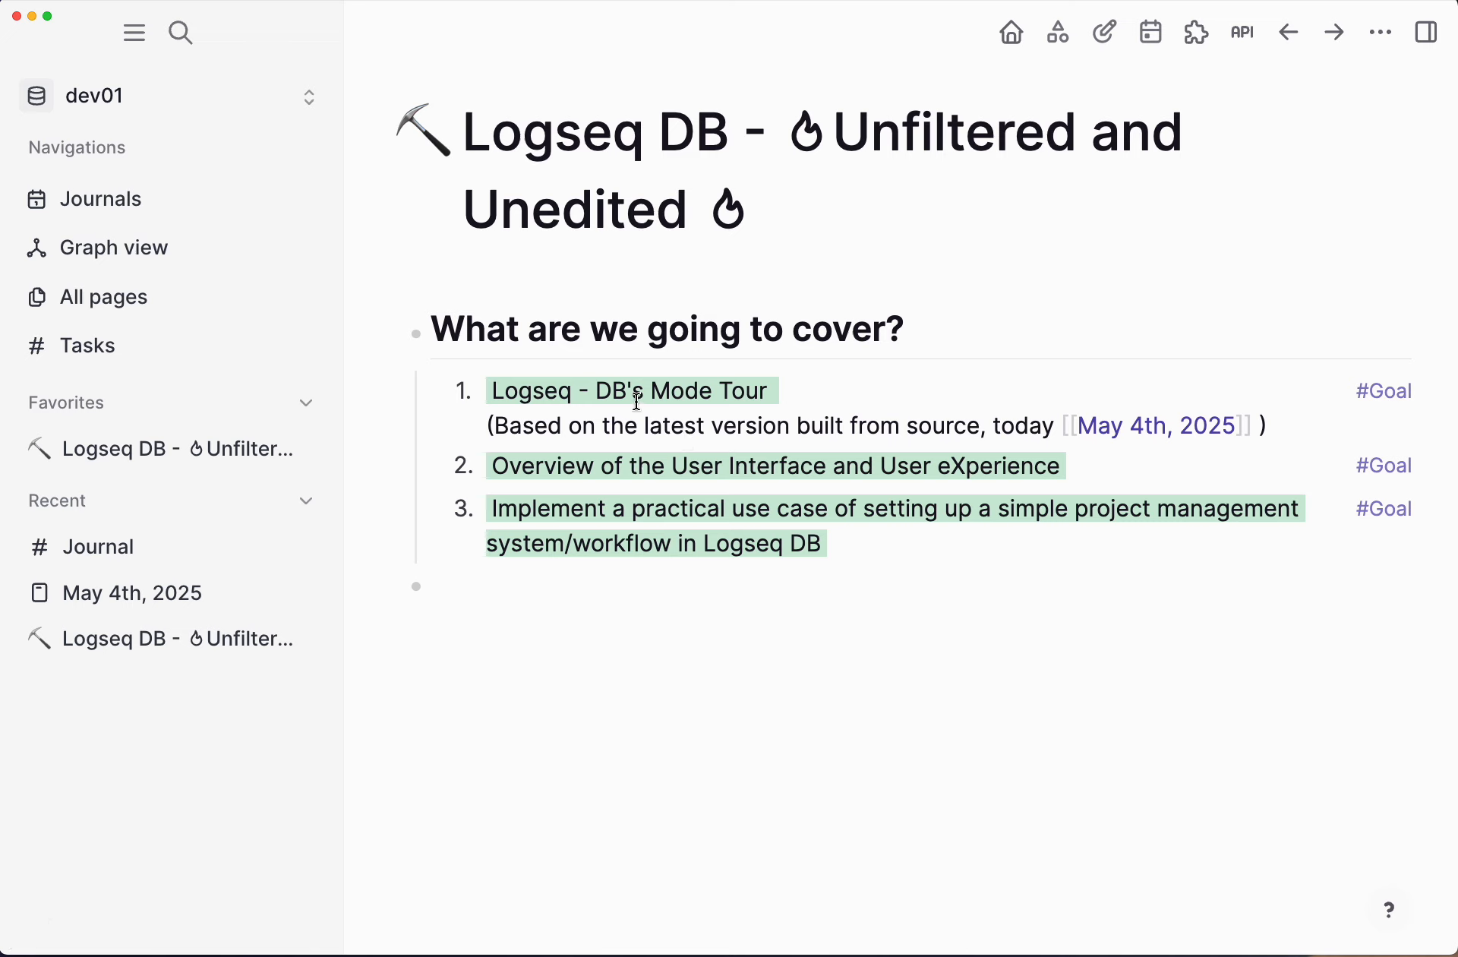
Step: Open the Goal tag's page from the first block and narrow the Tags column in its table
{"action": "mouse_move", "coordinate": [1406, 401]}
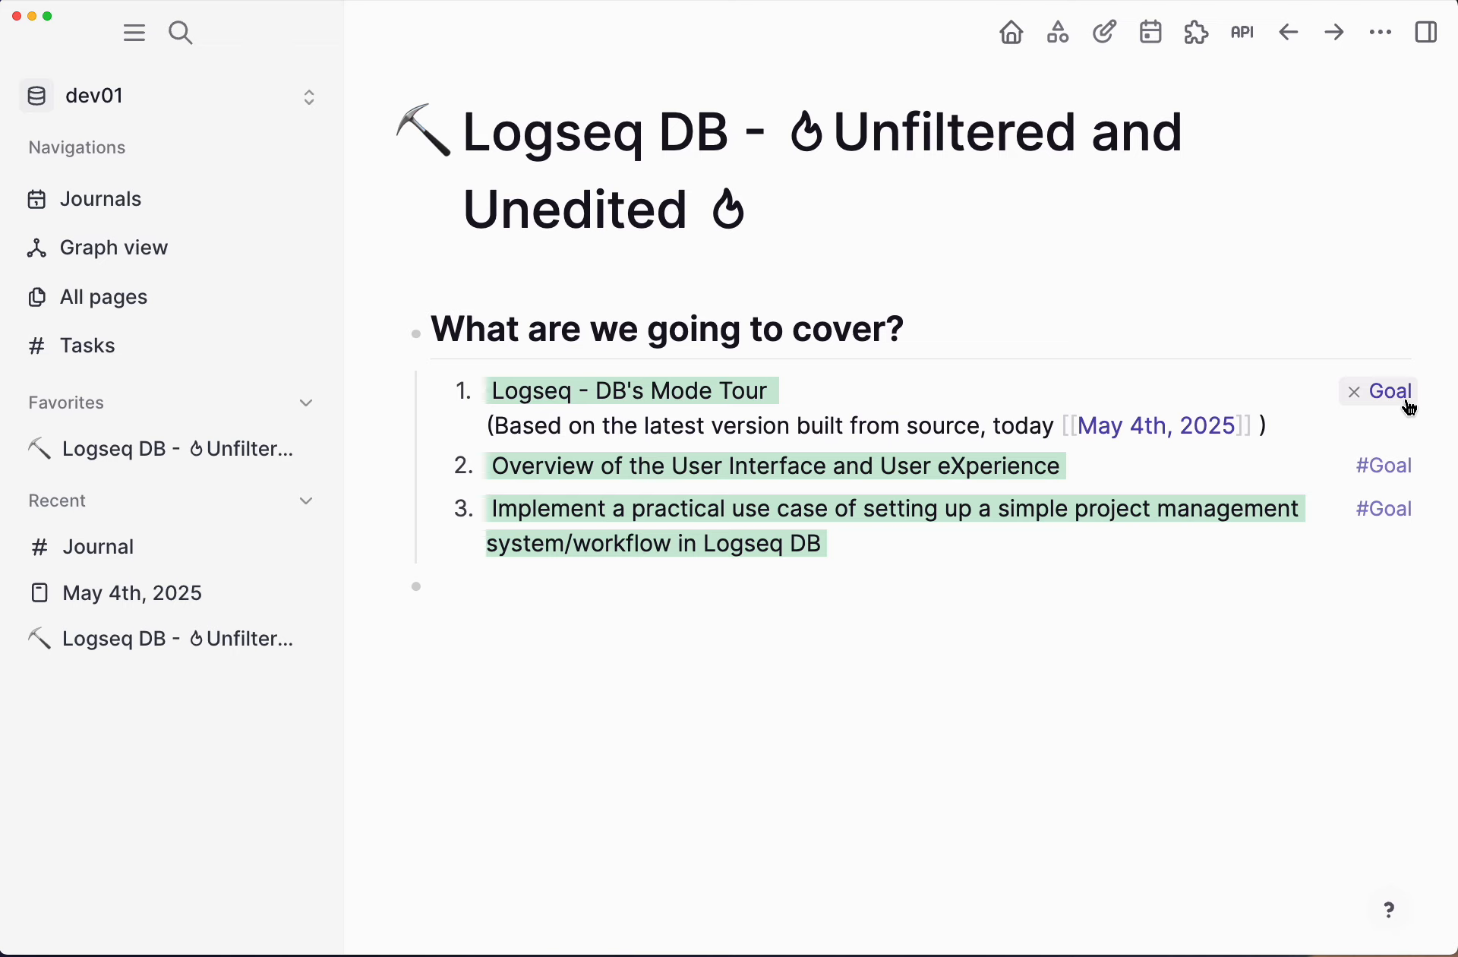
{"action": "left_click", "coordinate": [1409, 404]}
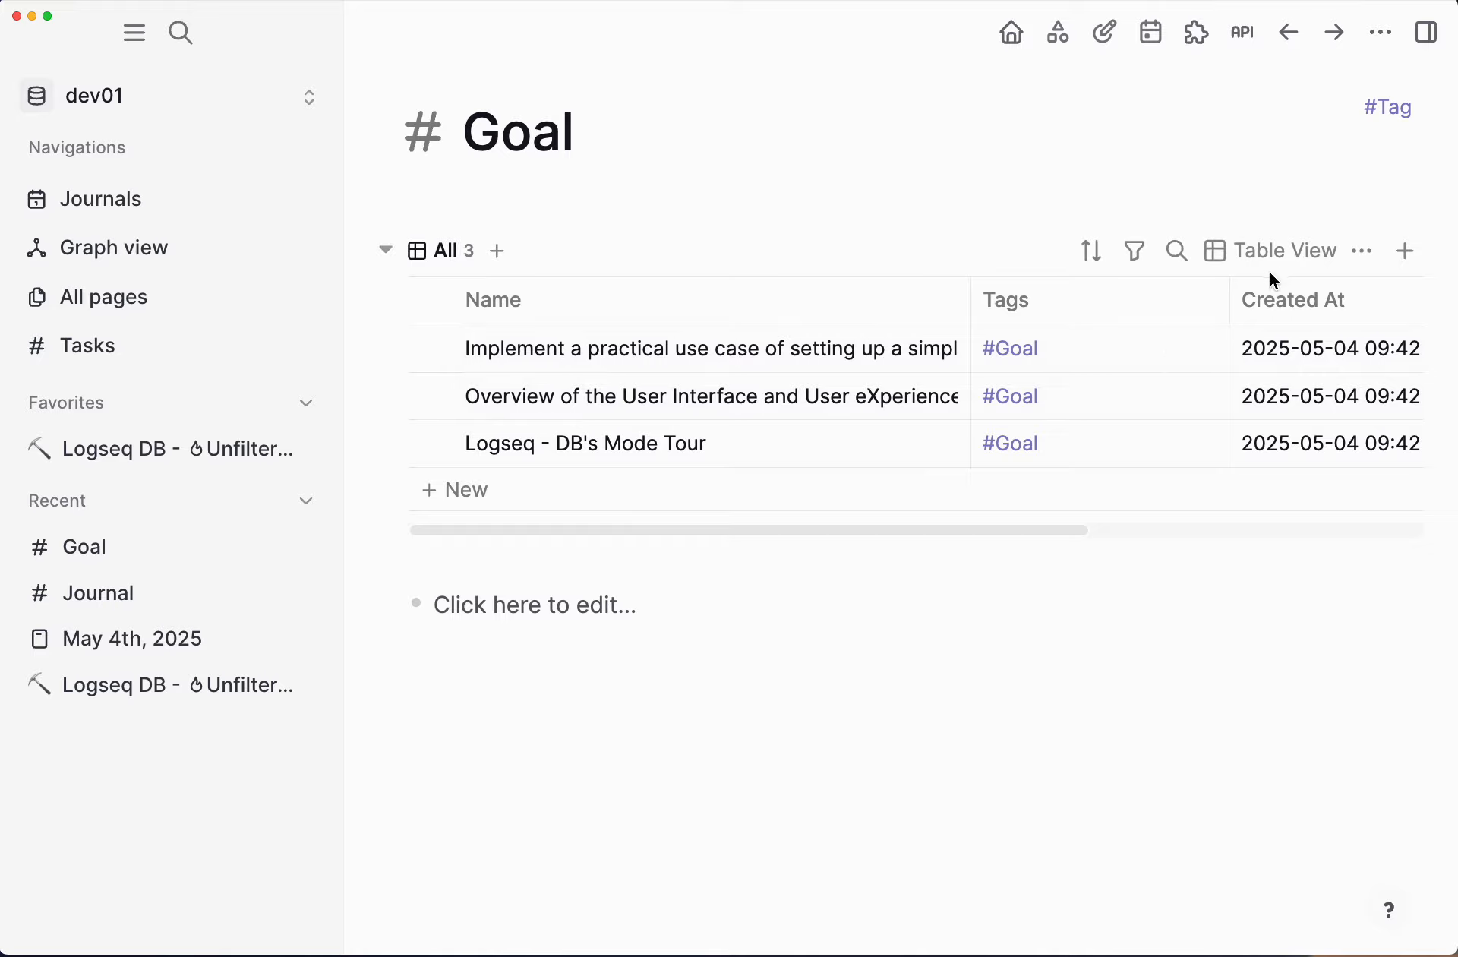
{"action": "left_click", "coordinate": [1239, 298]}
{"action": "left_click", "coordinate": [1230, 294]}
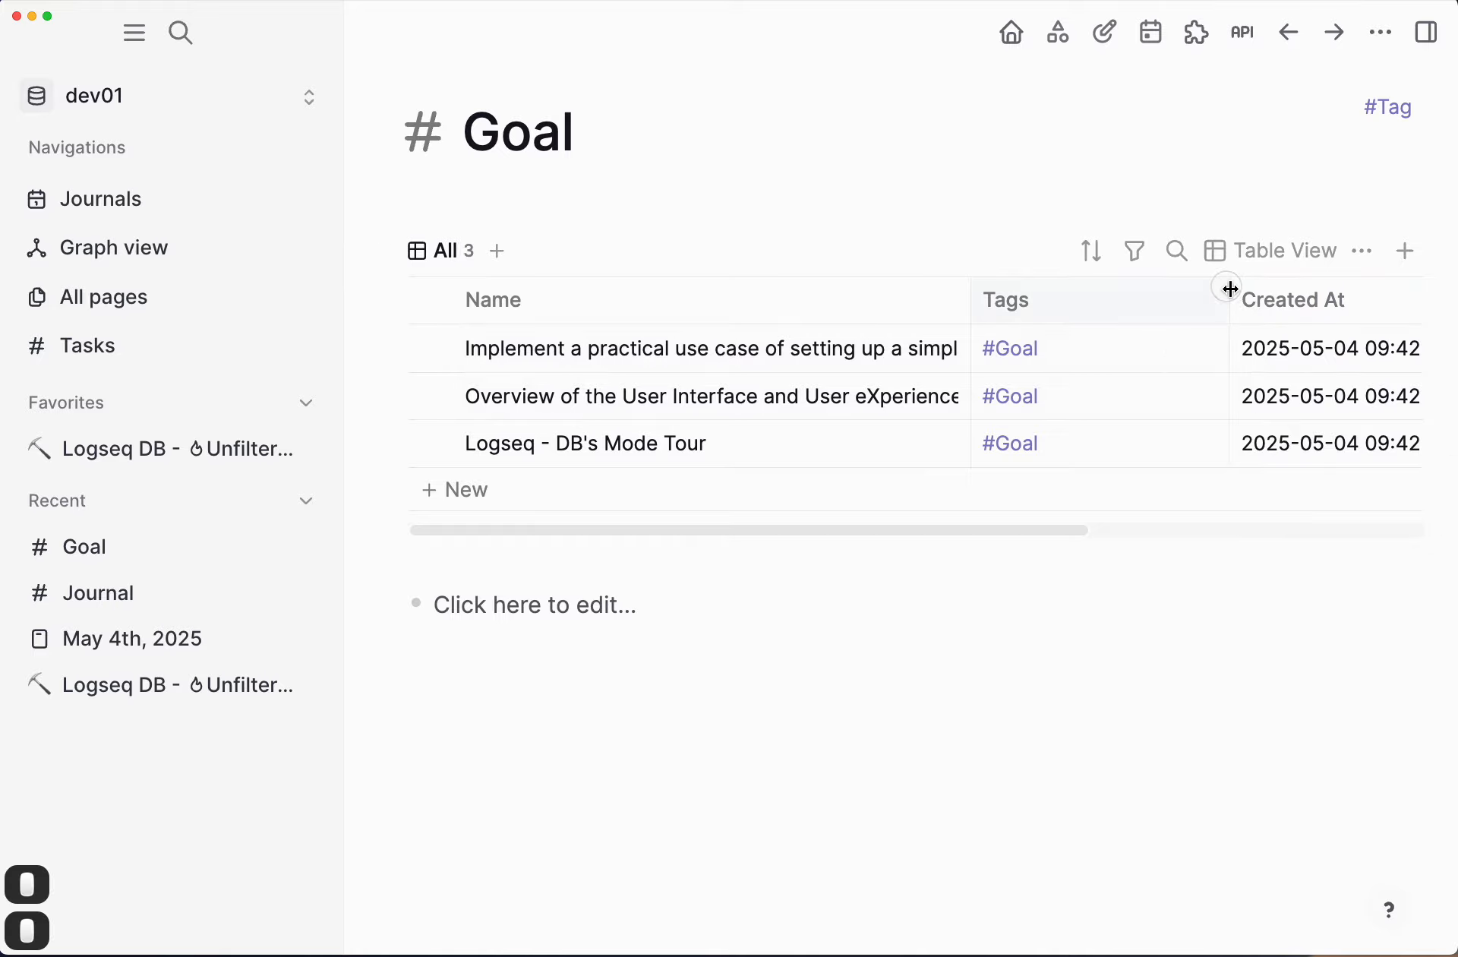
{"action": "left_click_drag", "start_coordinate": [1229, 290], "coordinate": [1100, 271]}
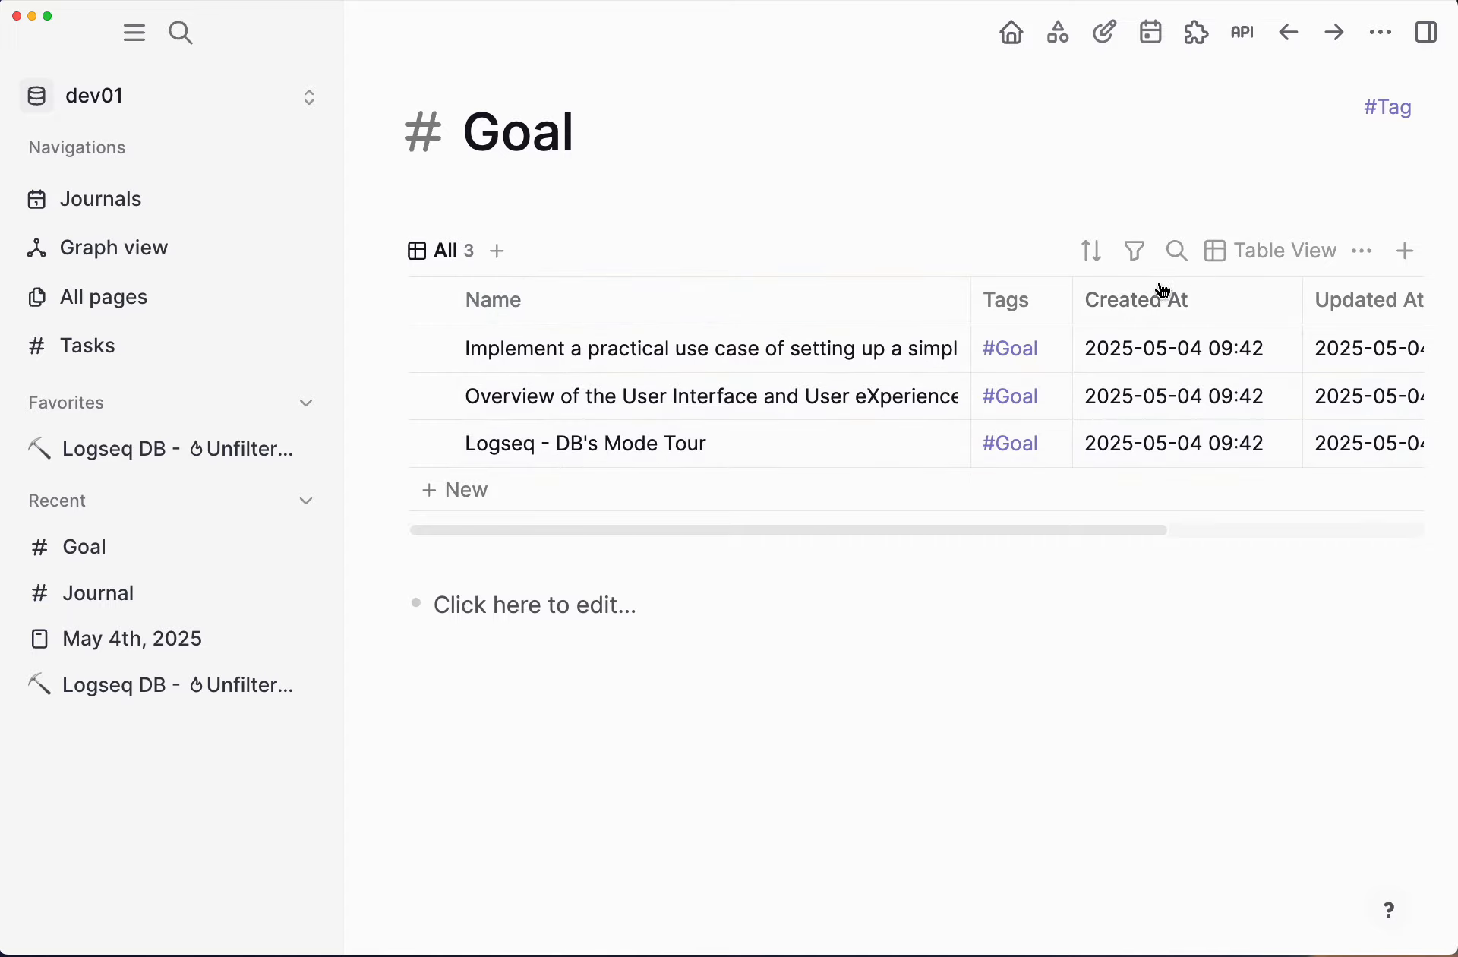
Step: Preview the tagged blocks in List View and return them to Table View
{"action": "left_click", "coordinate": [1305, 265]}
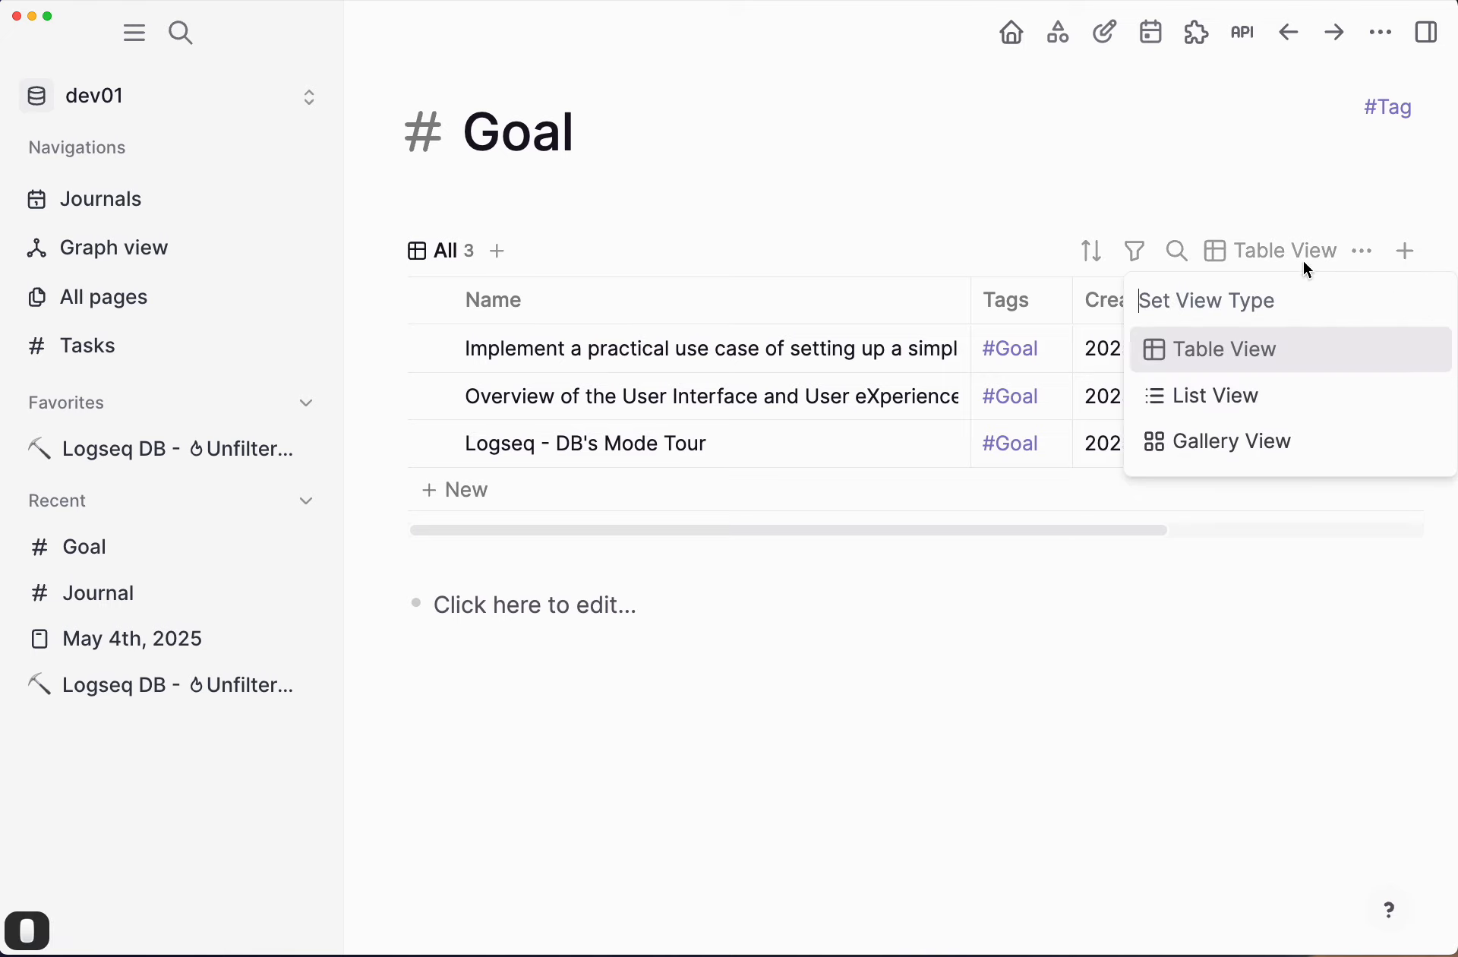
{"action": "left_click", "coordinate": [1213, 398]}
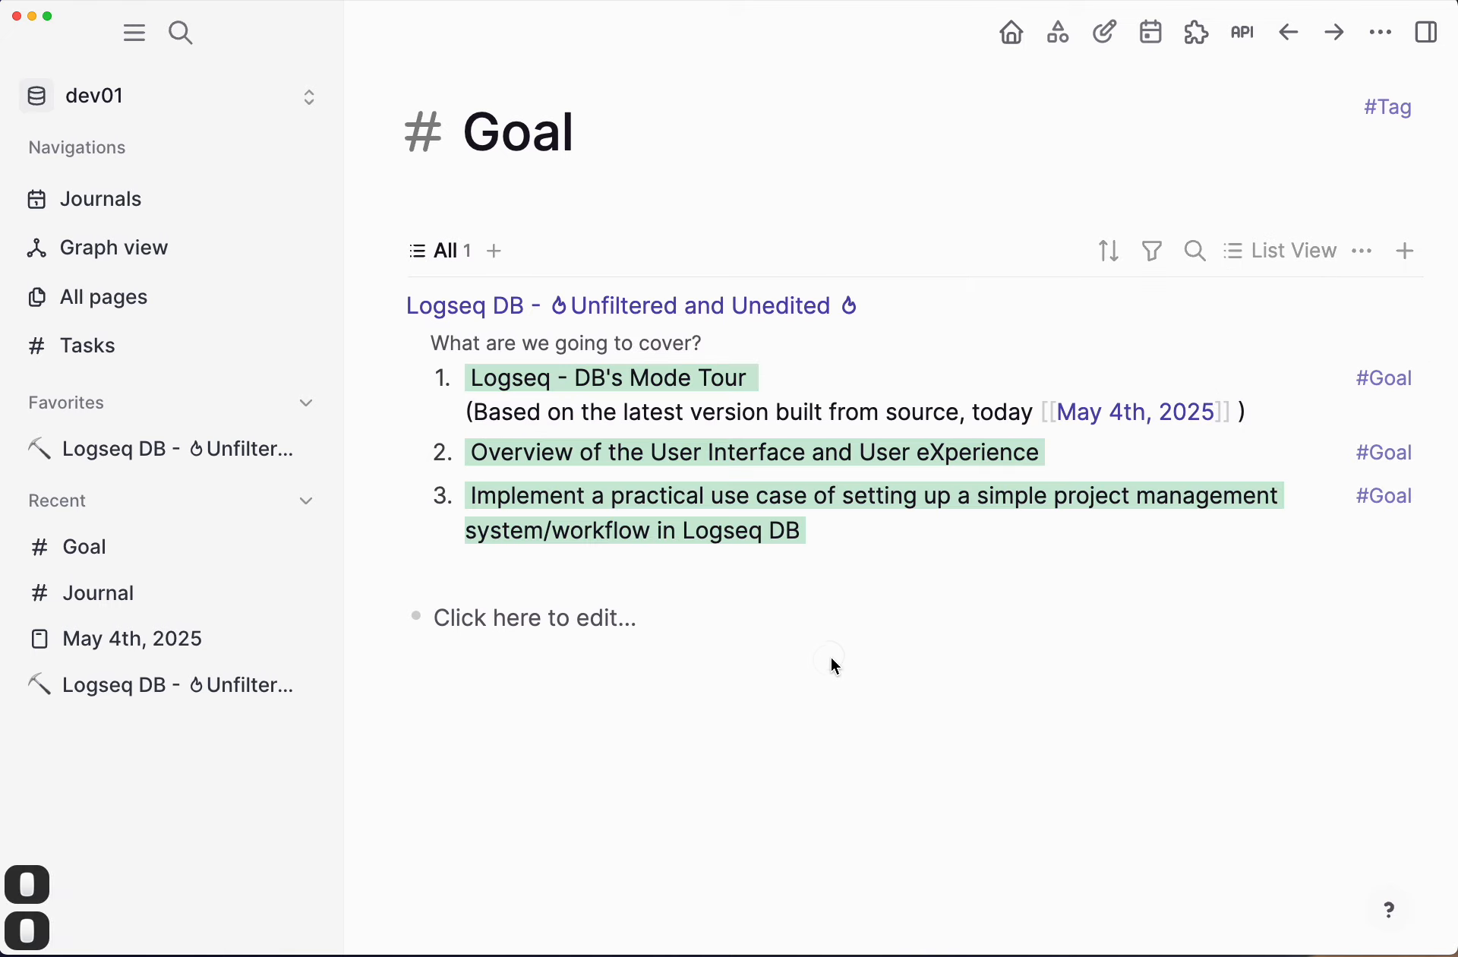
{"action": "left_click", "coordinate": [862, 533]}
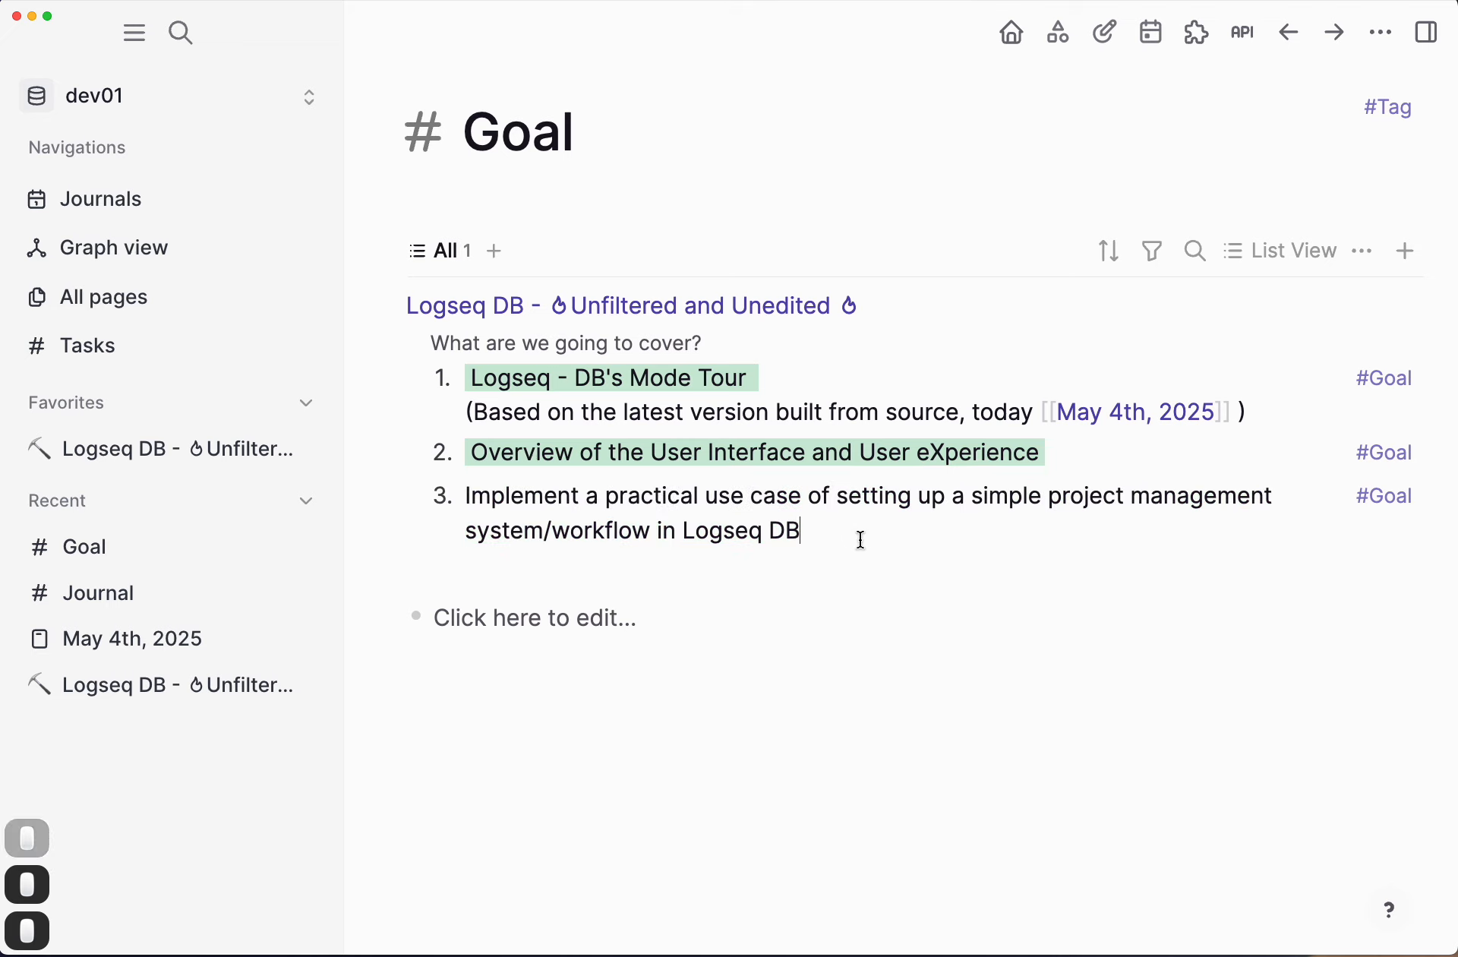
{"action": "left_click", "coordinate": [860, 212]}
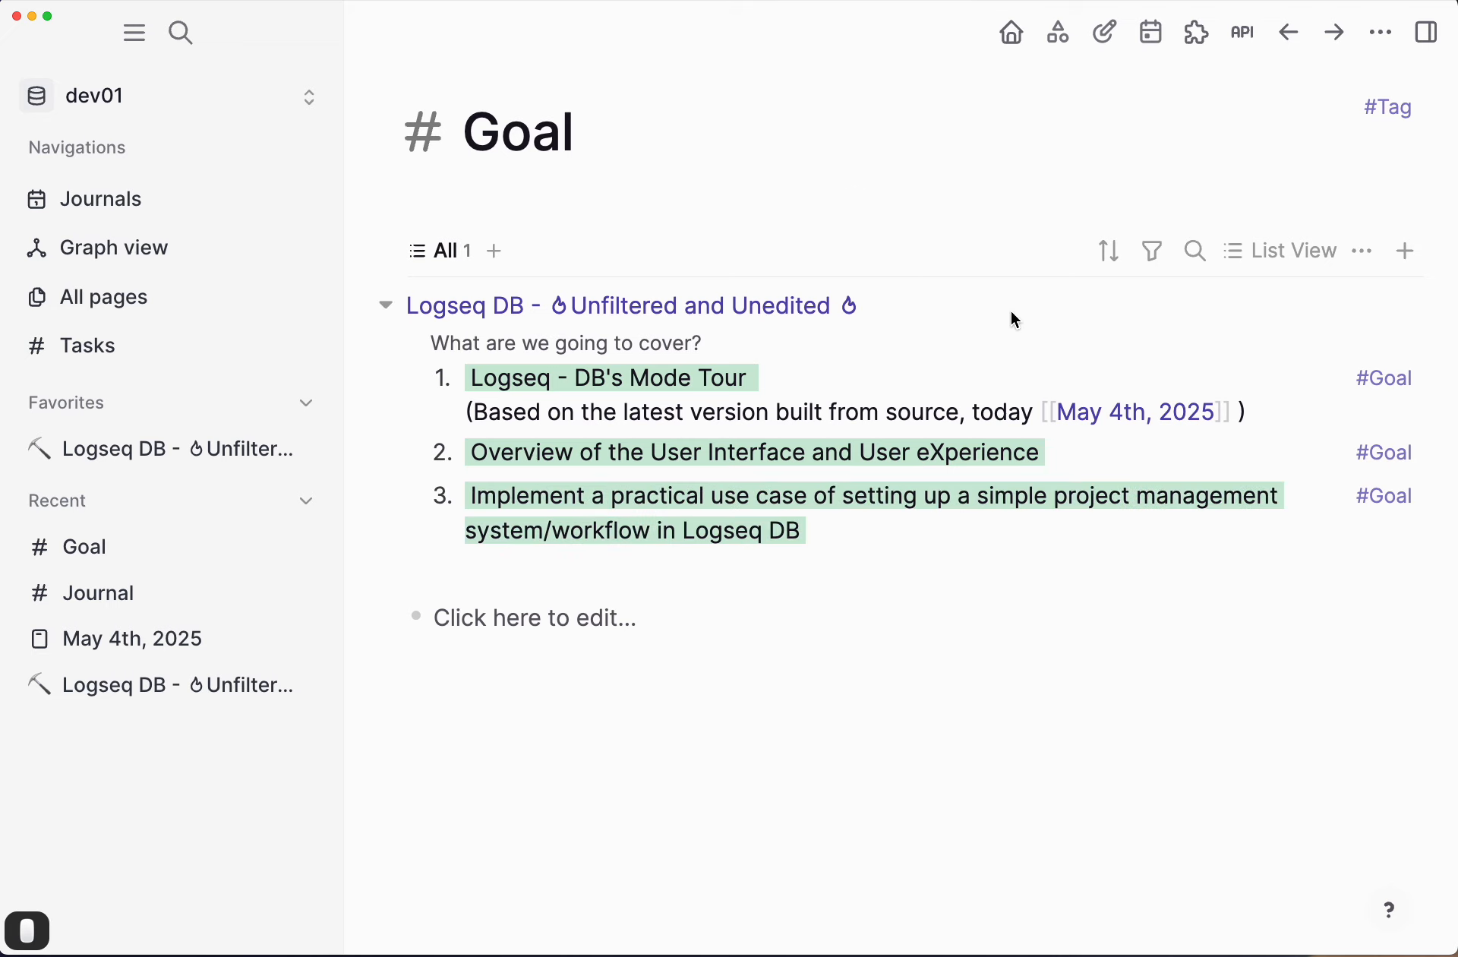
{"action": "left_click", "coordinate": [1289, 256]}
{"action": "left_click", "coordinate": [1233, 360]}
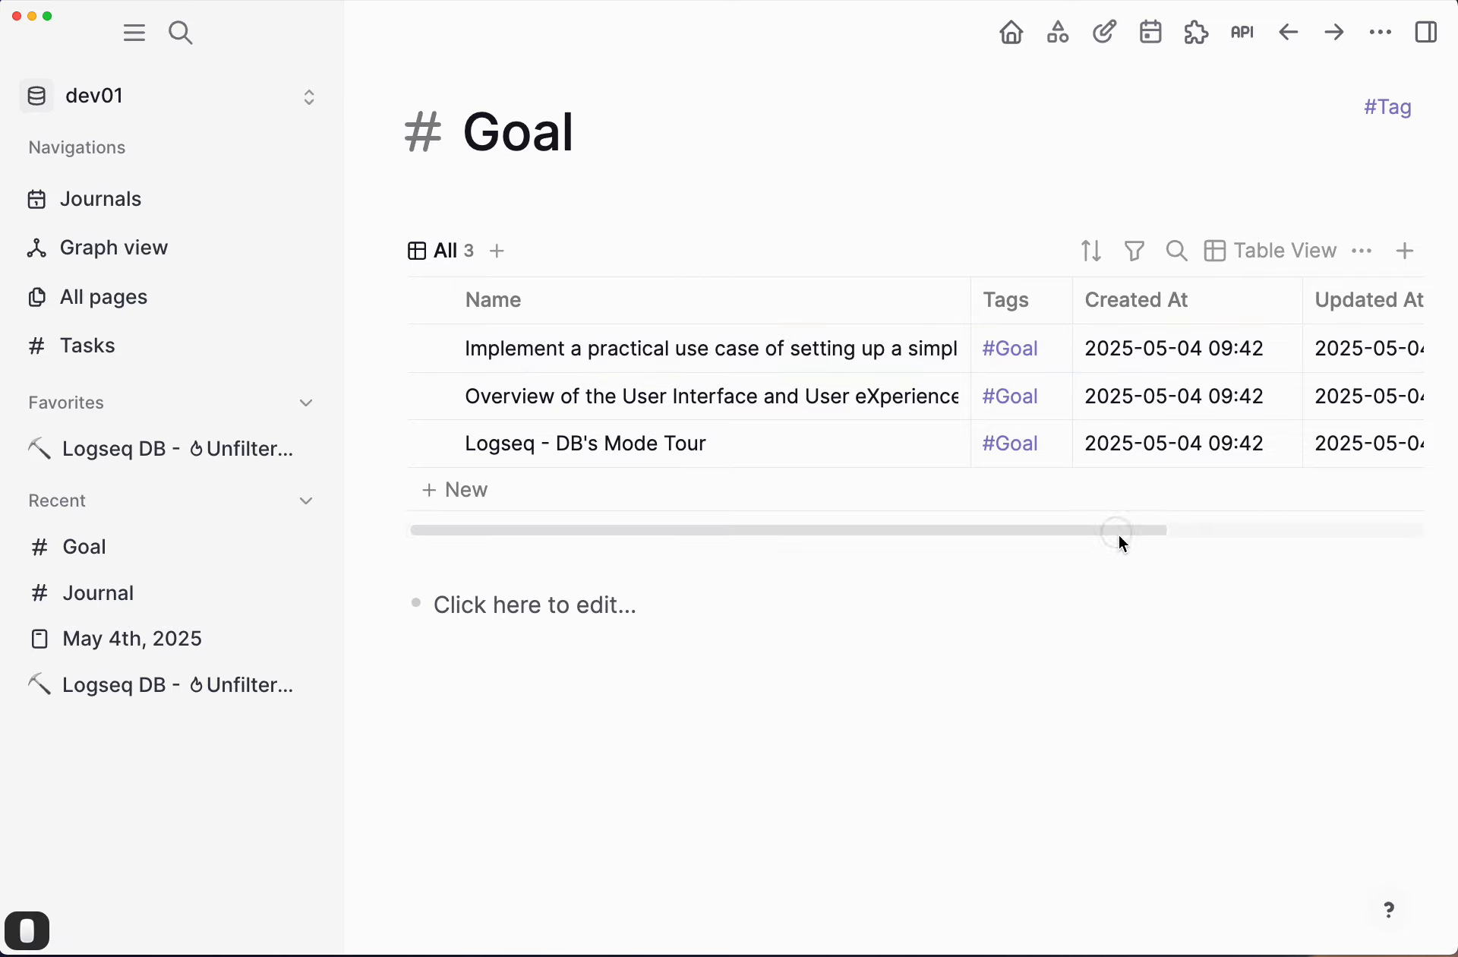
Step: Hide the Updated At, Created At and Tags columns of the Goal table and widen the Name column
{"action": "left_click_drag", "start_coordinate": [1119, 535], "coordinate": [1071, 552]}
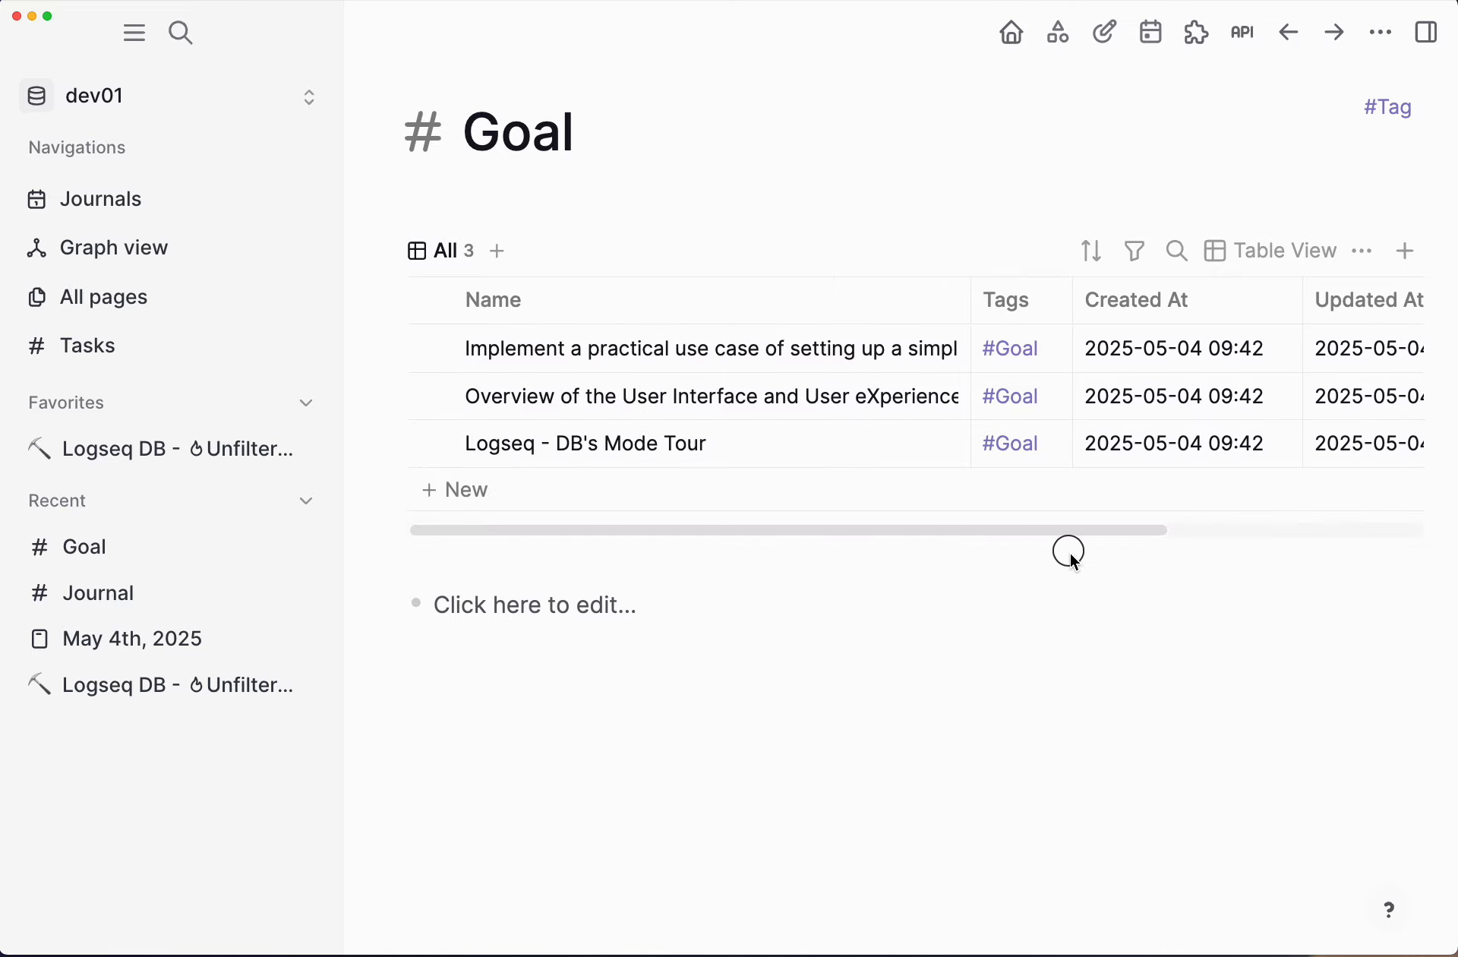
{"action": "left_click", "coordinate": [1365, 255]}
{"action": "mouse_move", "coordinate": [1369, 306]}
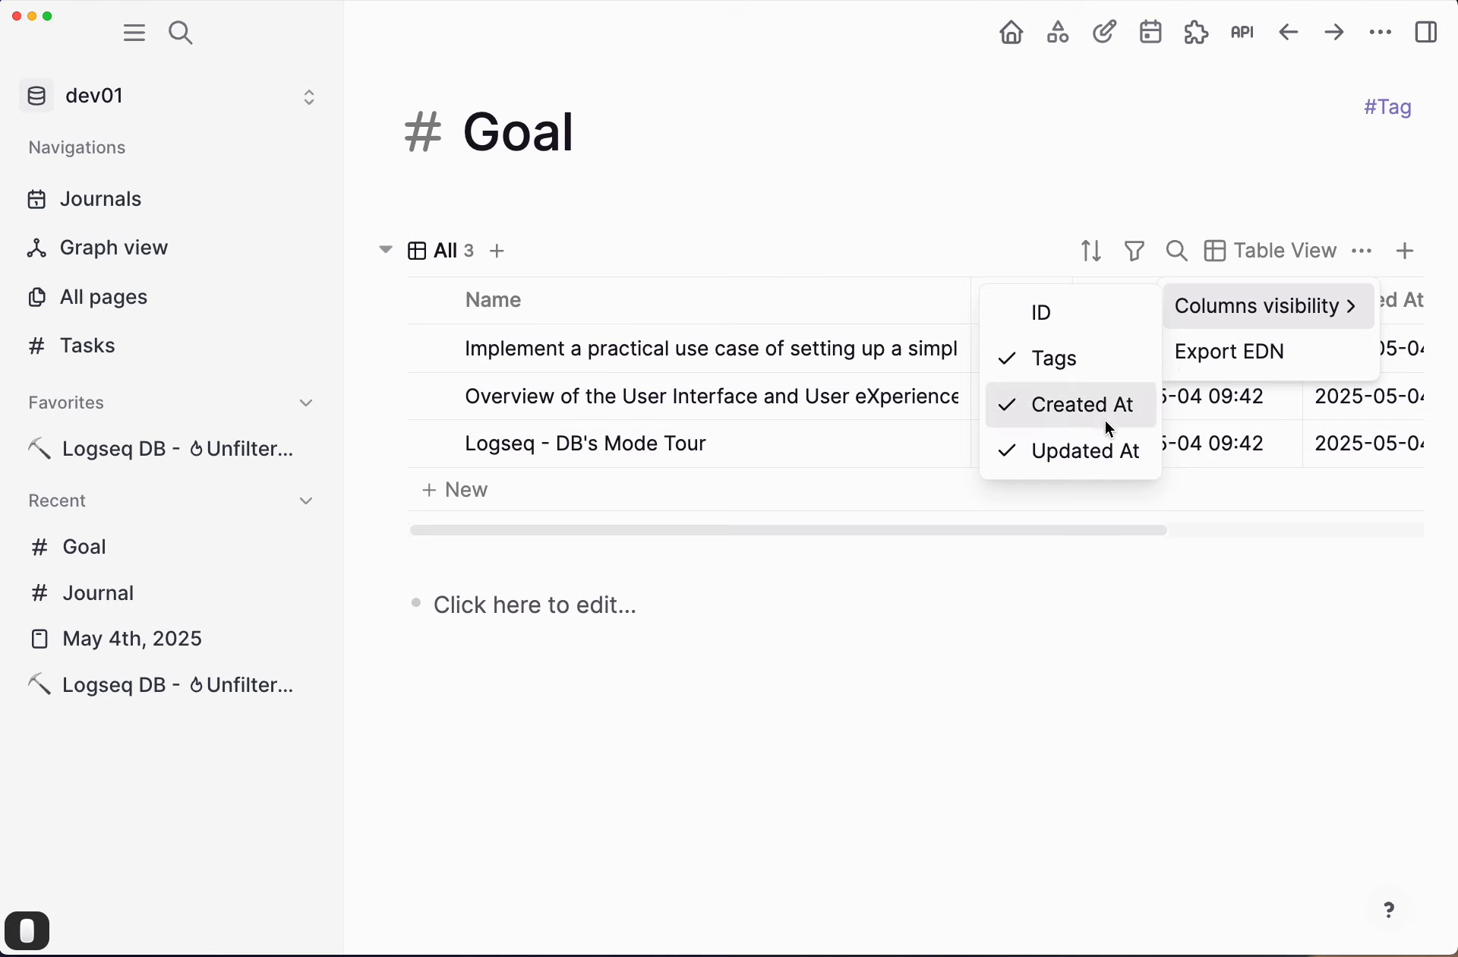
{"action": "left_click", "coordinate": [1098, 454]}
{"action": "left_click", "coordinate": [1073, 413]}
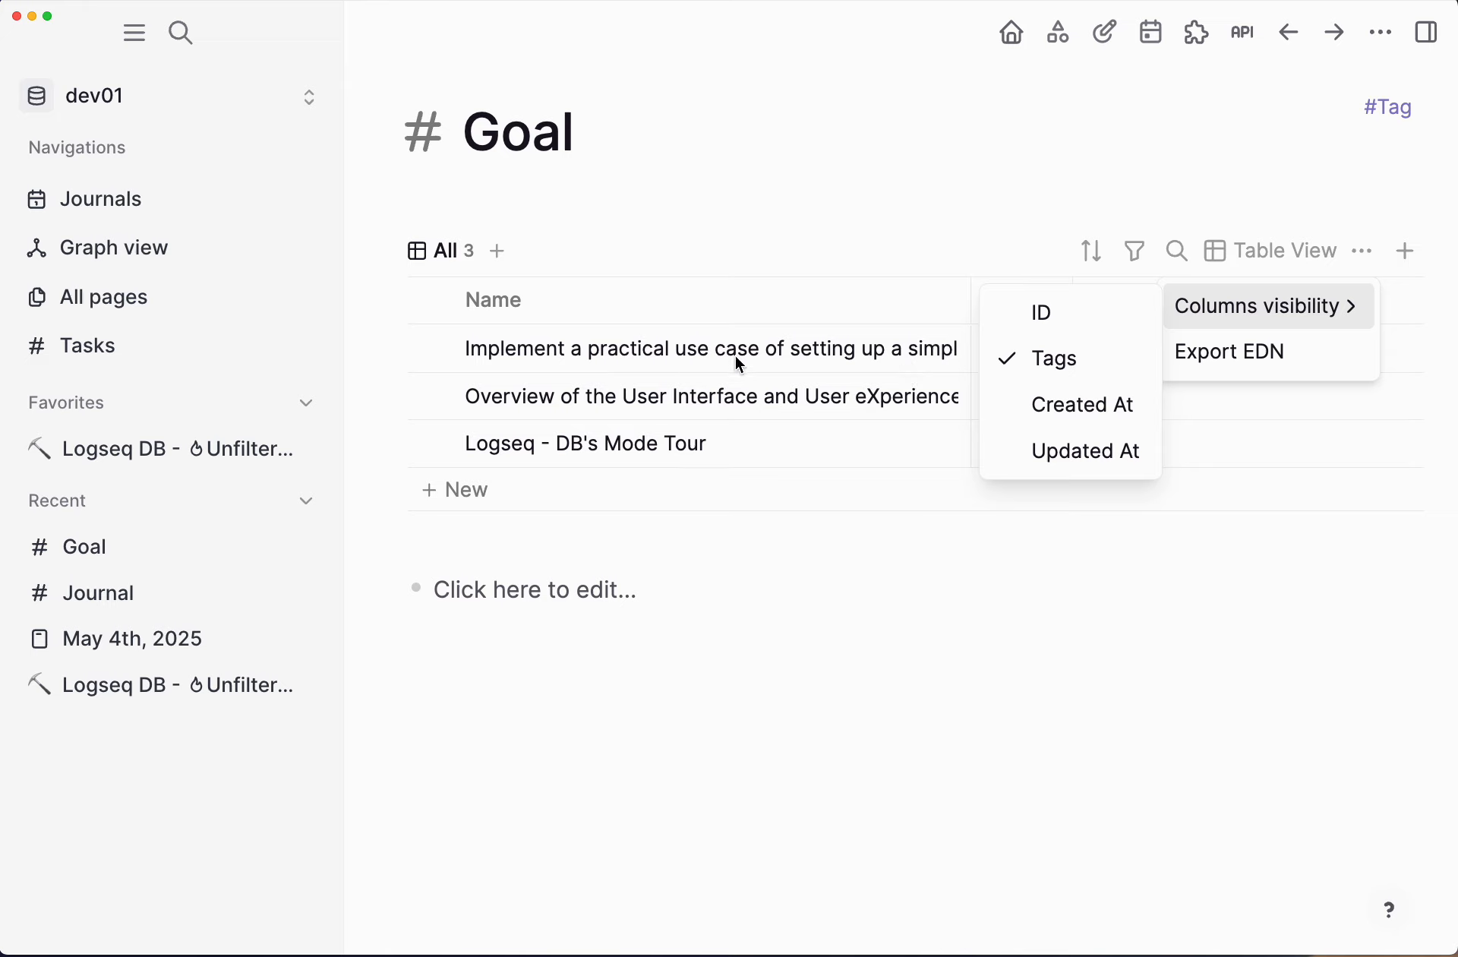
{"action": "left_click", "coordinate": [1011, 370]}
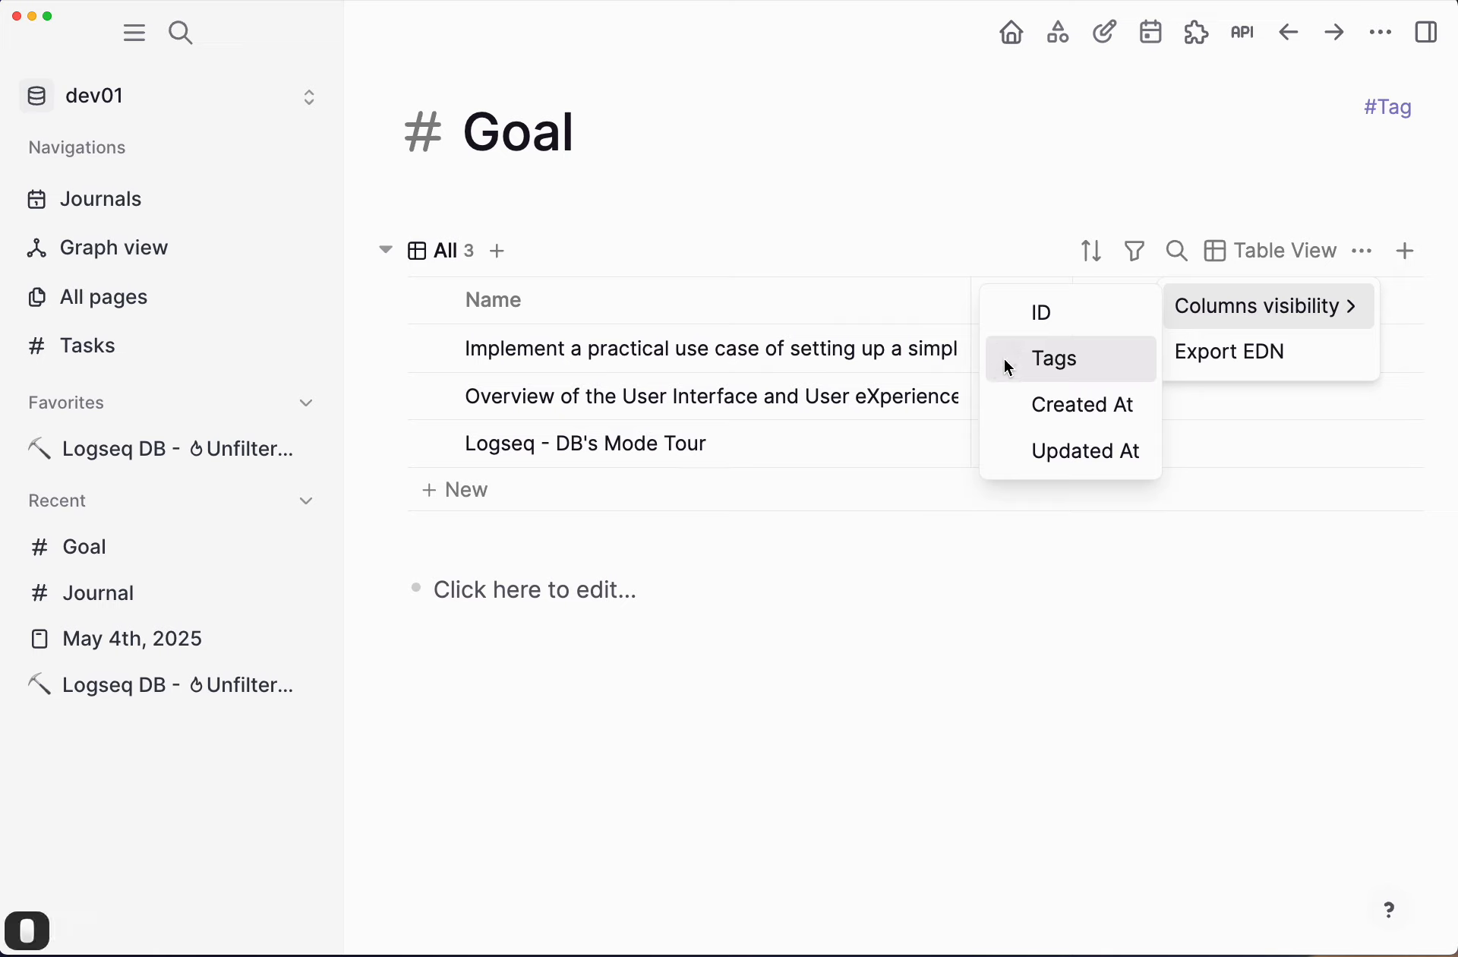
{"action": "left_click", "coordinate": [947, 254]}
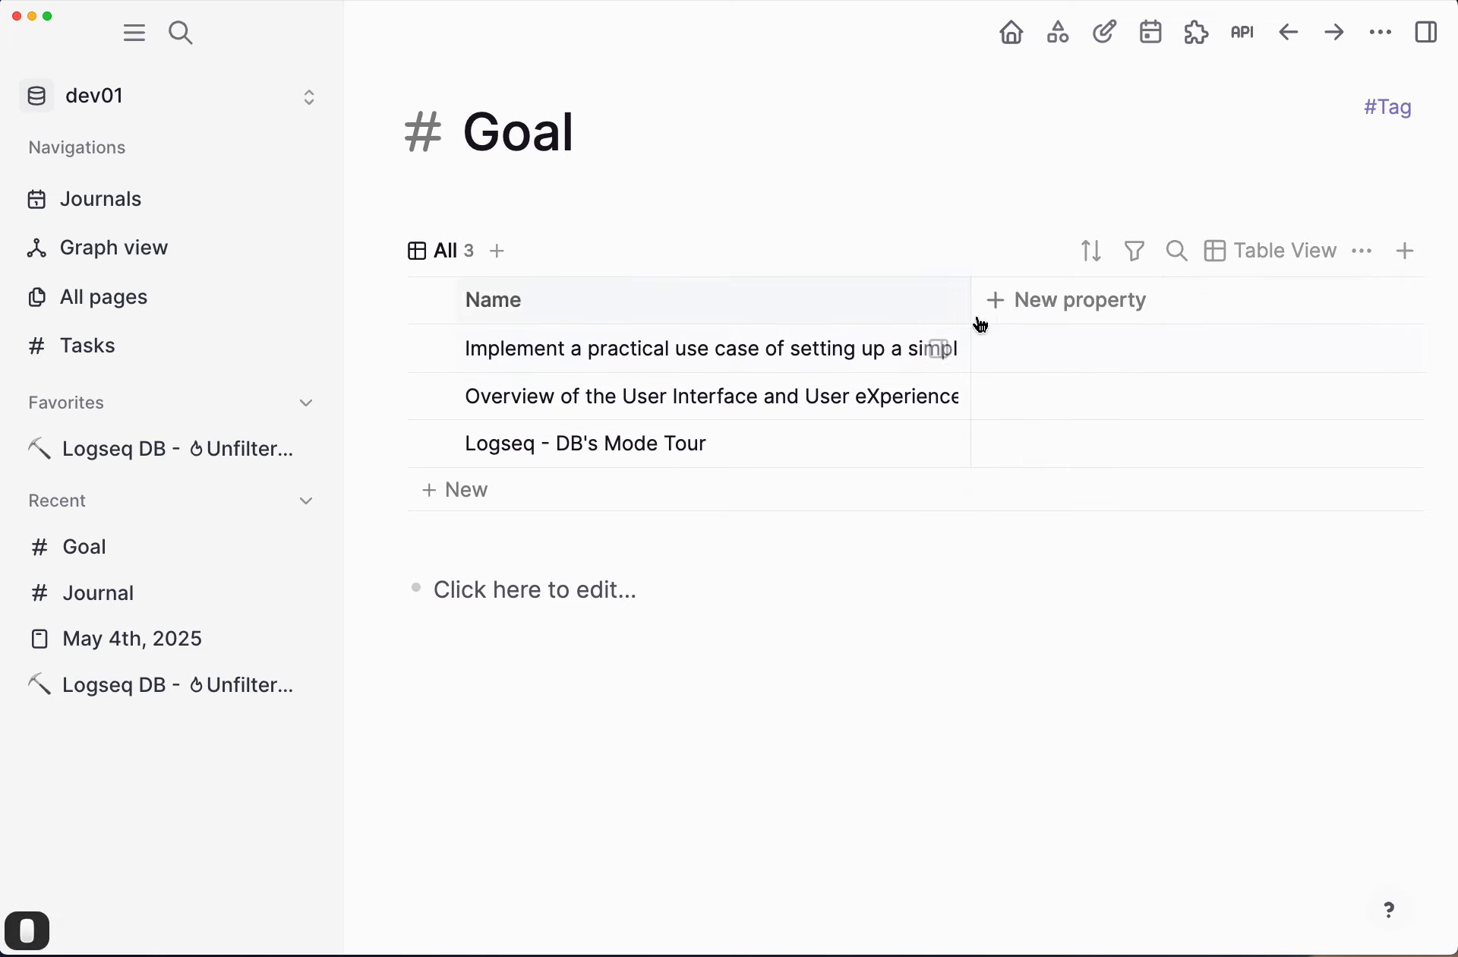
{"action": "left_click_drag", "start_coordinate": [972, 293], "coordinate": [1155, 319]}
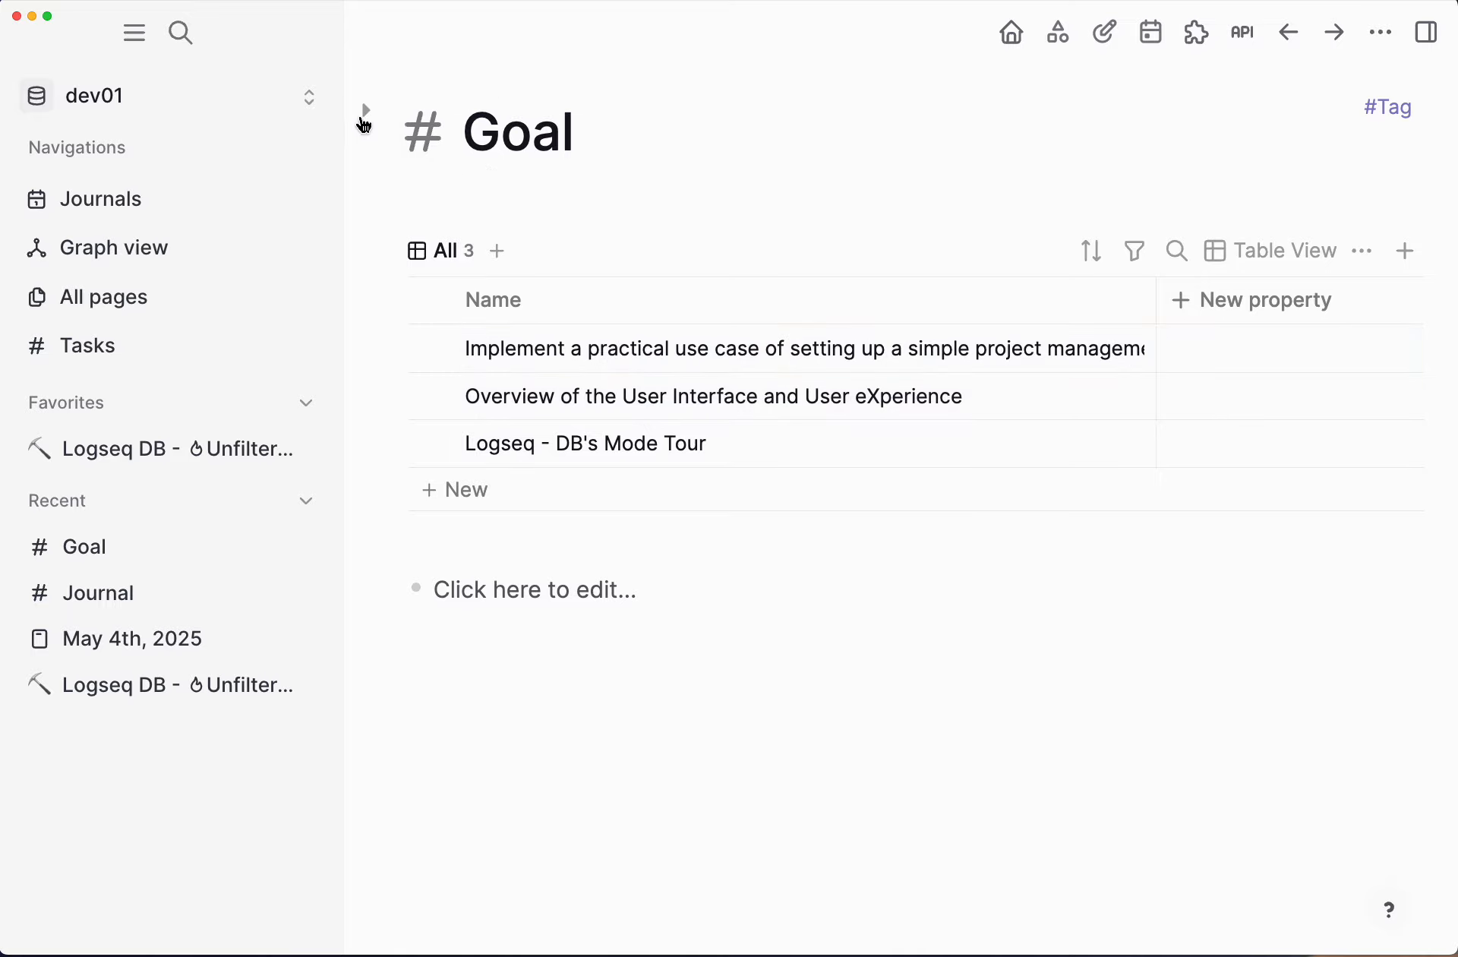
Step: Add a tag property named checkbox with the Checkbox type to the Goal tag and review its configuration options
{"action": "left_click", "coordinate": [364, 115]}
{"action": "left_click", "coordinate": [489, 321]}
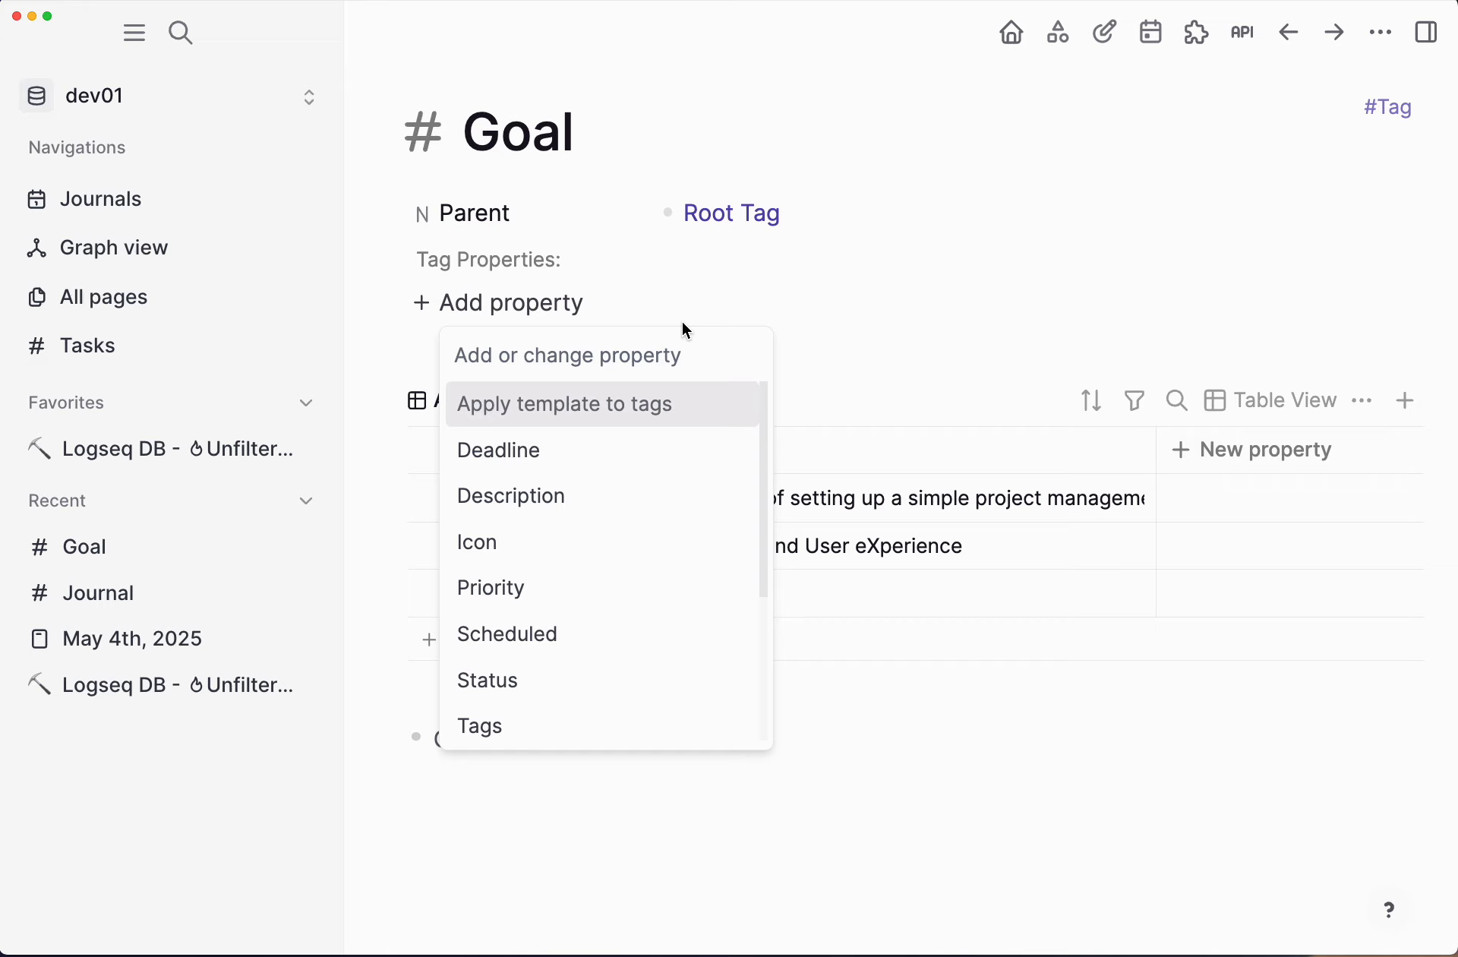
{"action": "type", "text": "check"}
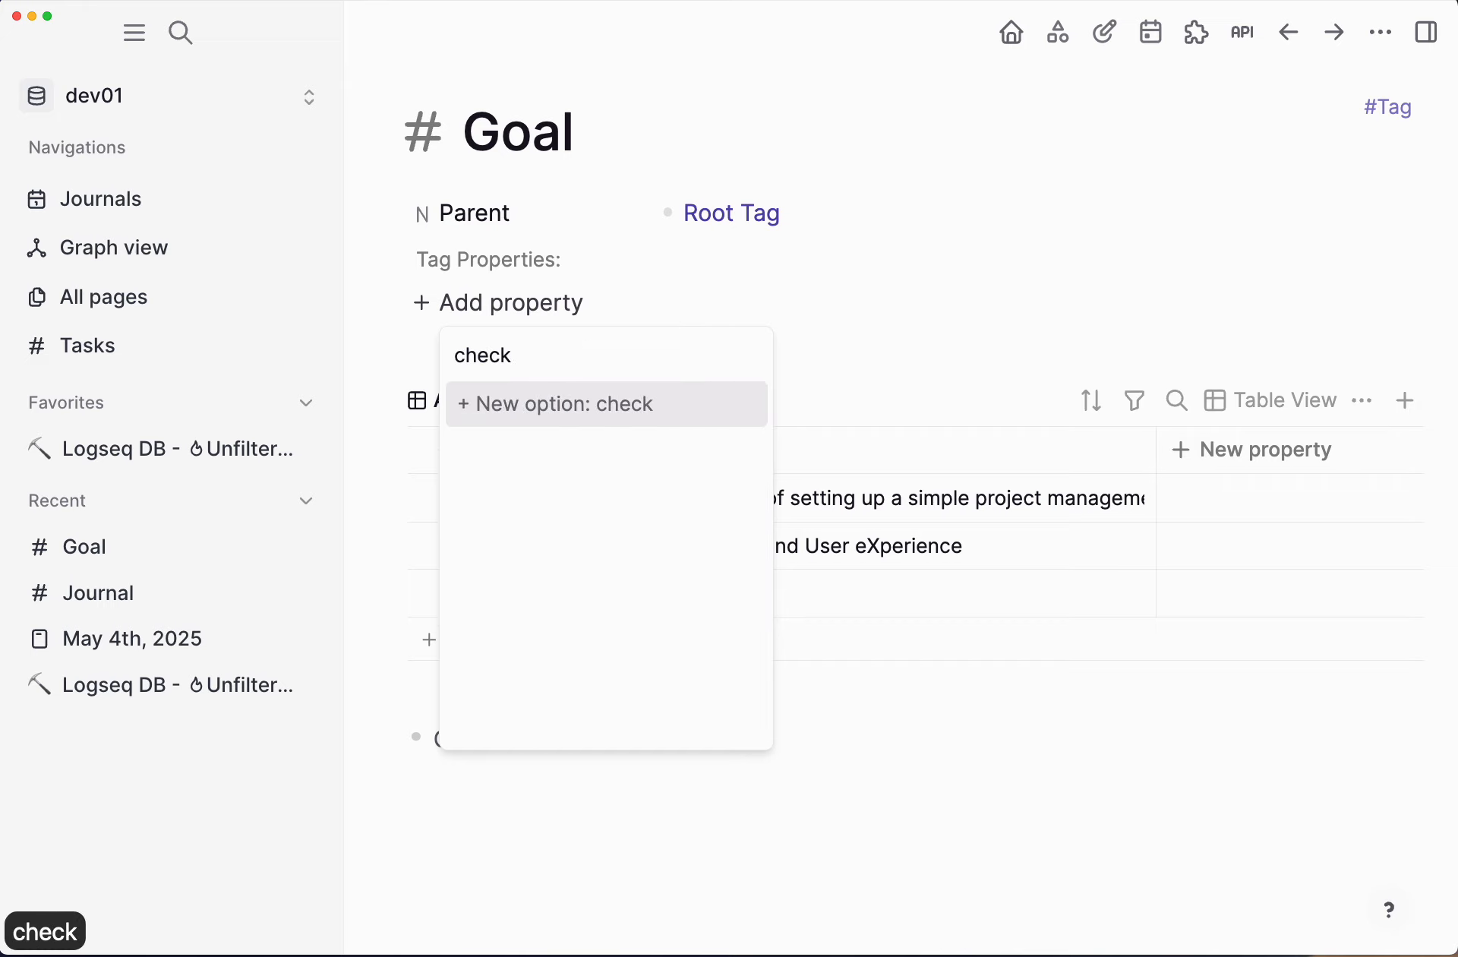
{"action": "type", "text": "bok"}
{"action": "key", "text": "BackSpace"}
{"action": "type", "text": "x"}
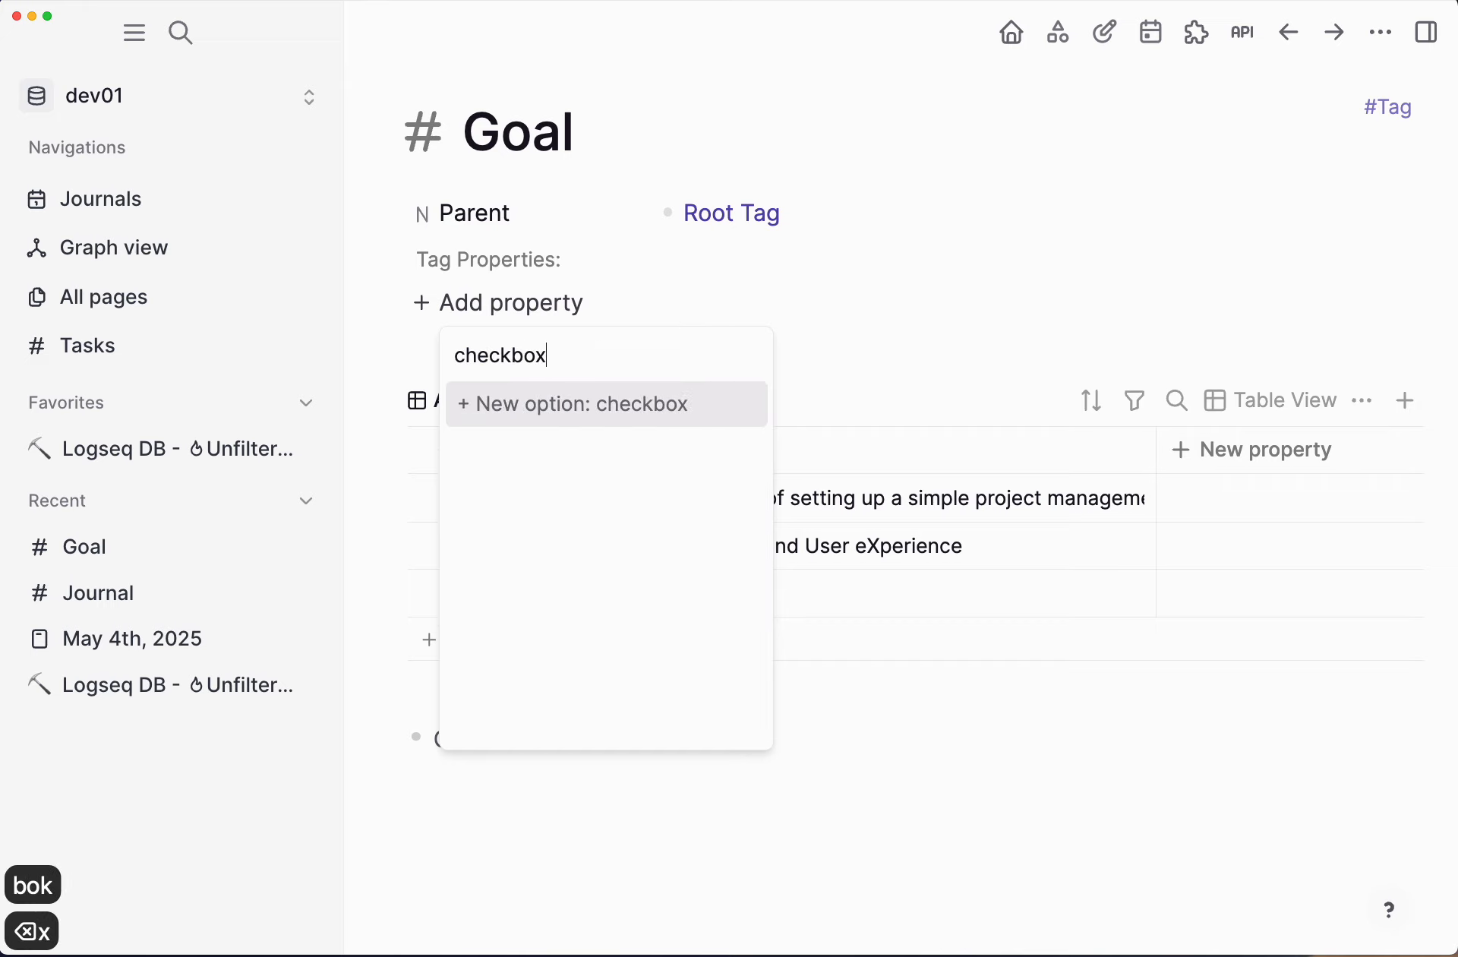
{"action": "key", "text": "Return"}
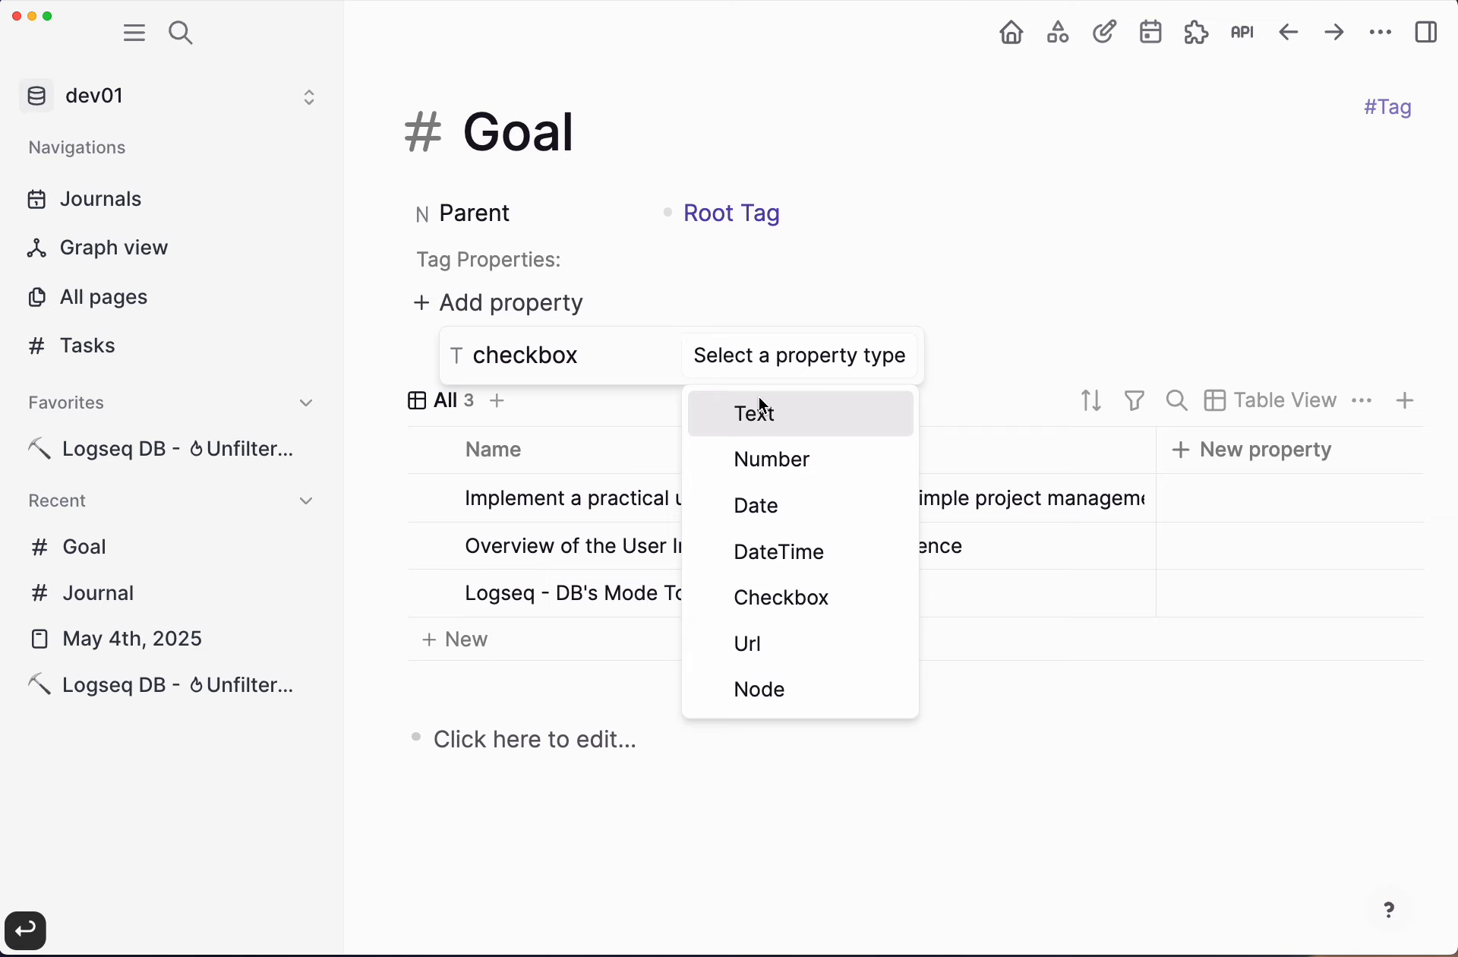
{"action": "left_click", "coordinate": [780, 600]}
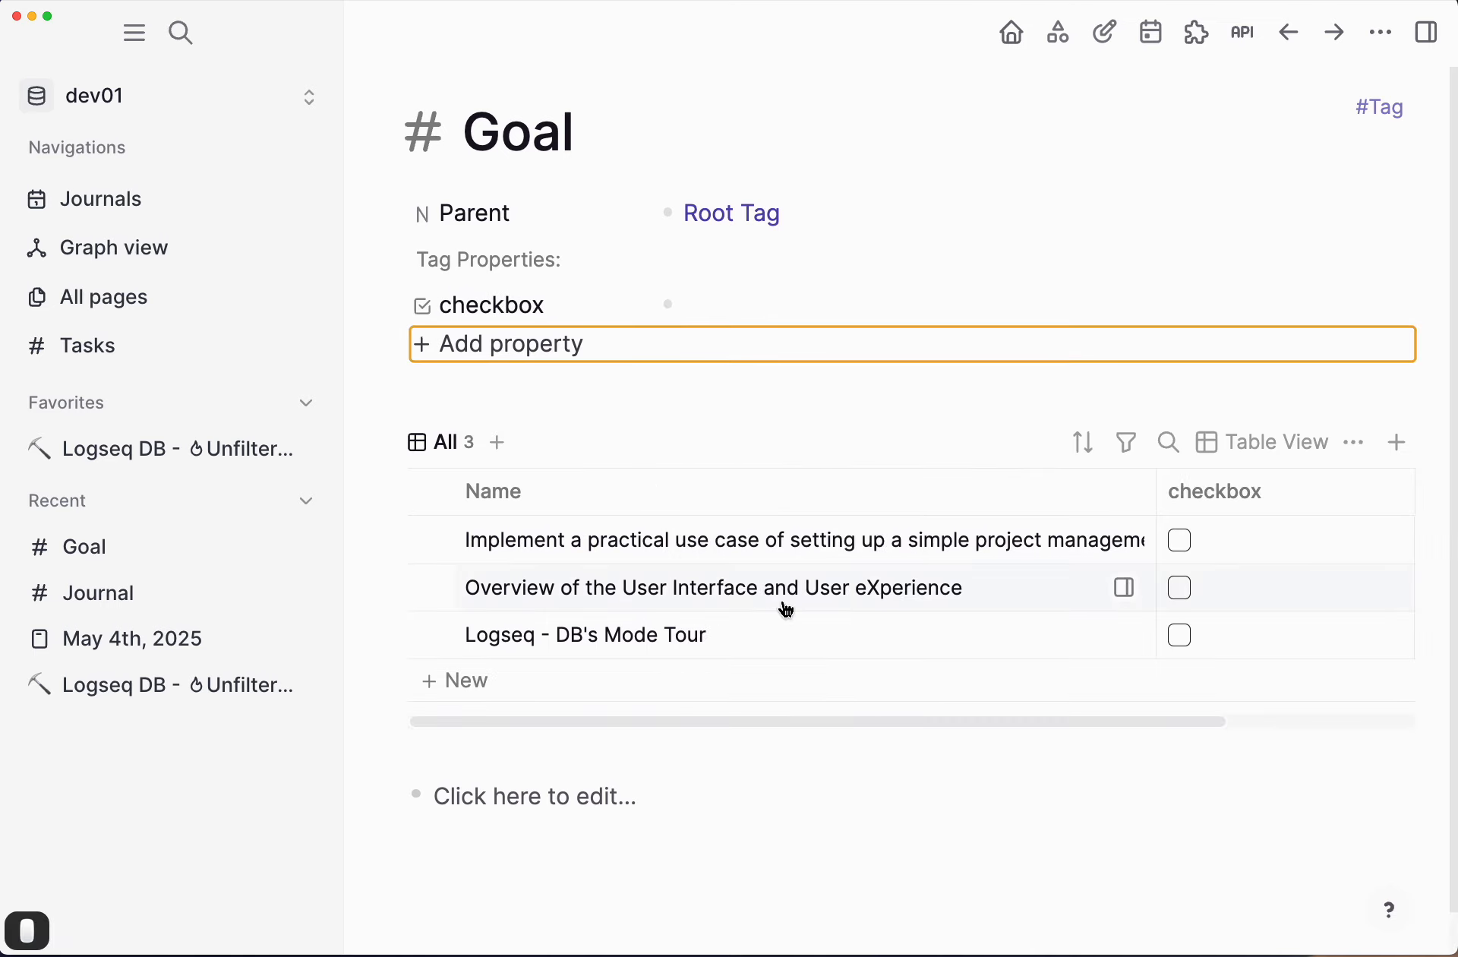
{"action": "left_click", "coordinate": [518, 310]}
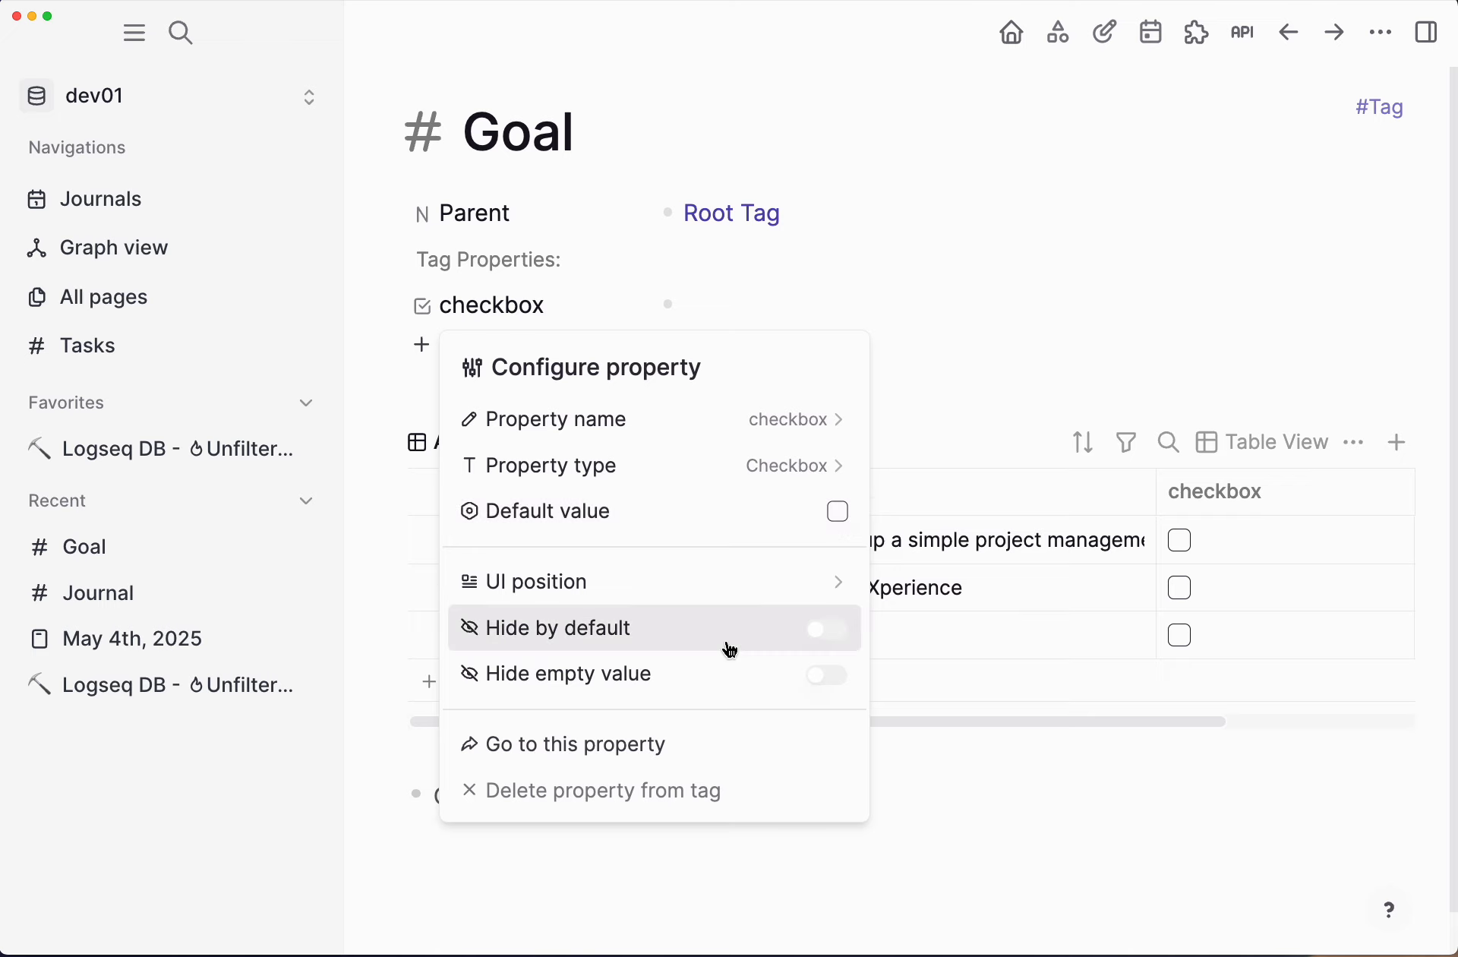
{"action": "left_click", "coordinate": [927, 352]}
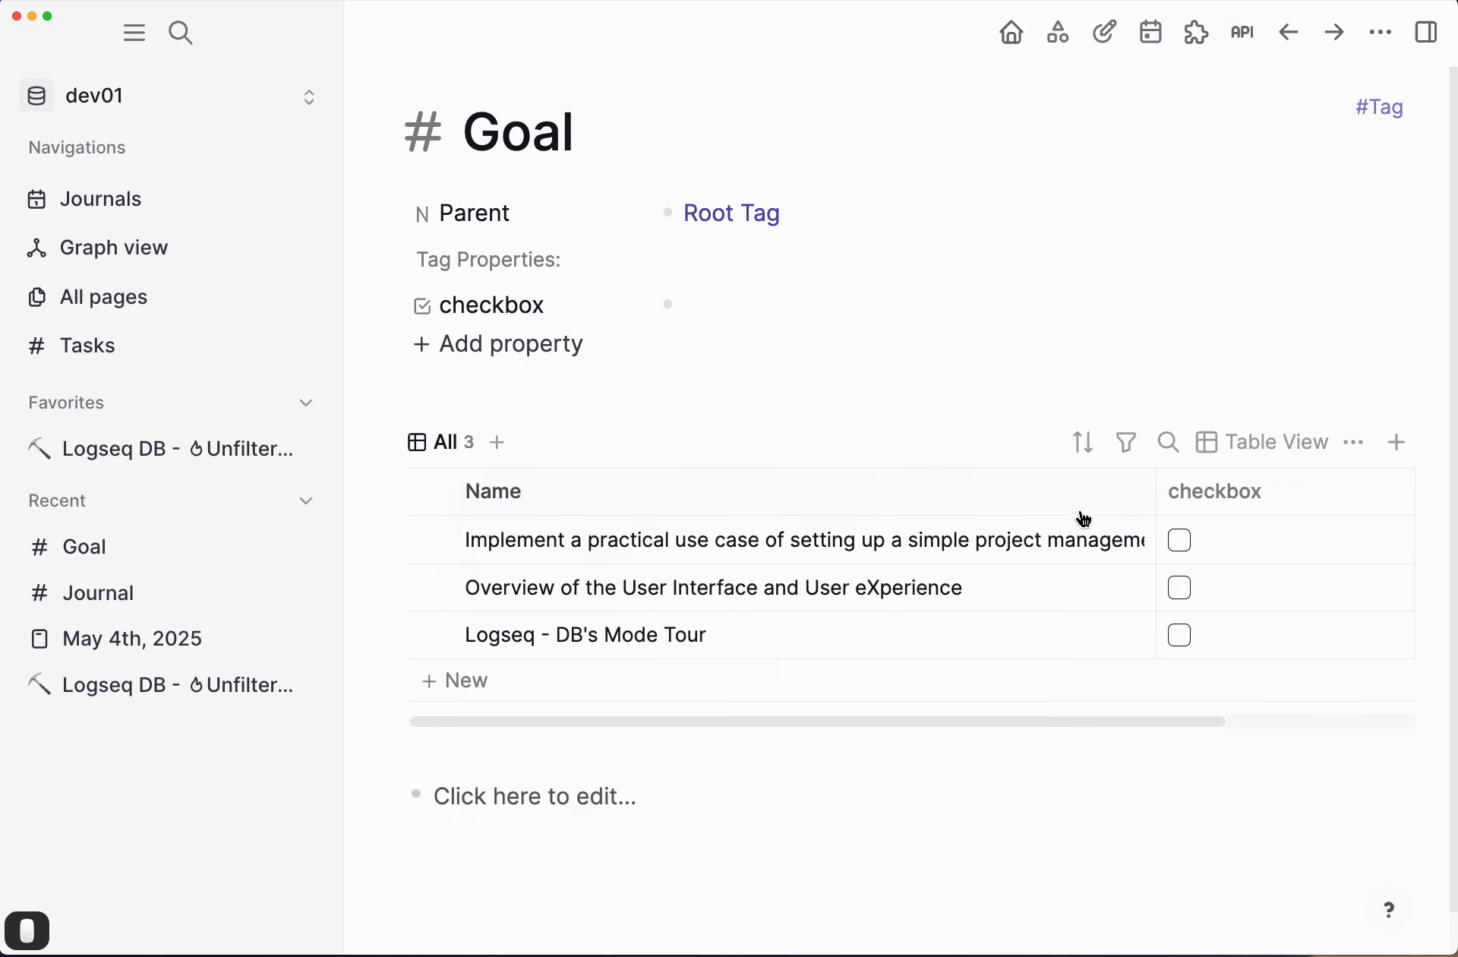
Step: Toggle the checkbox of the first goal in the table on and off
{"action": "left_click", "coordinate": [1189, 556]}
{"action": "left_click", "coordinate": [1189, 557]}
{"action": "left_click", "coordinate": [1190, 556]}
{"action": "left_click", "coordinate": [1190, 556]}
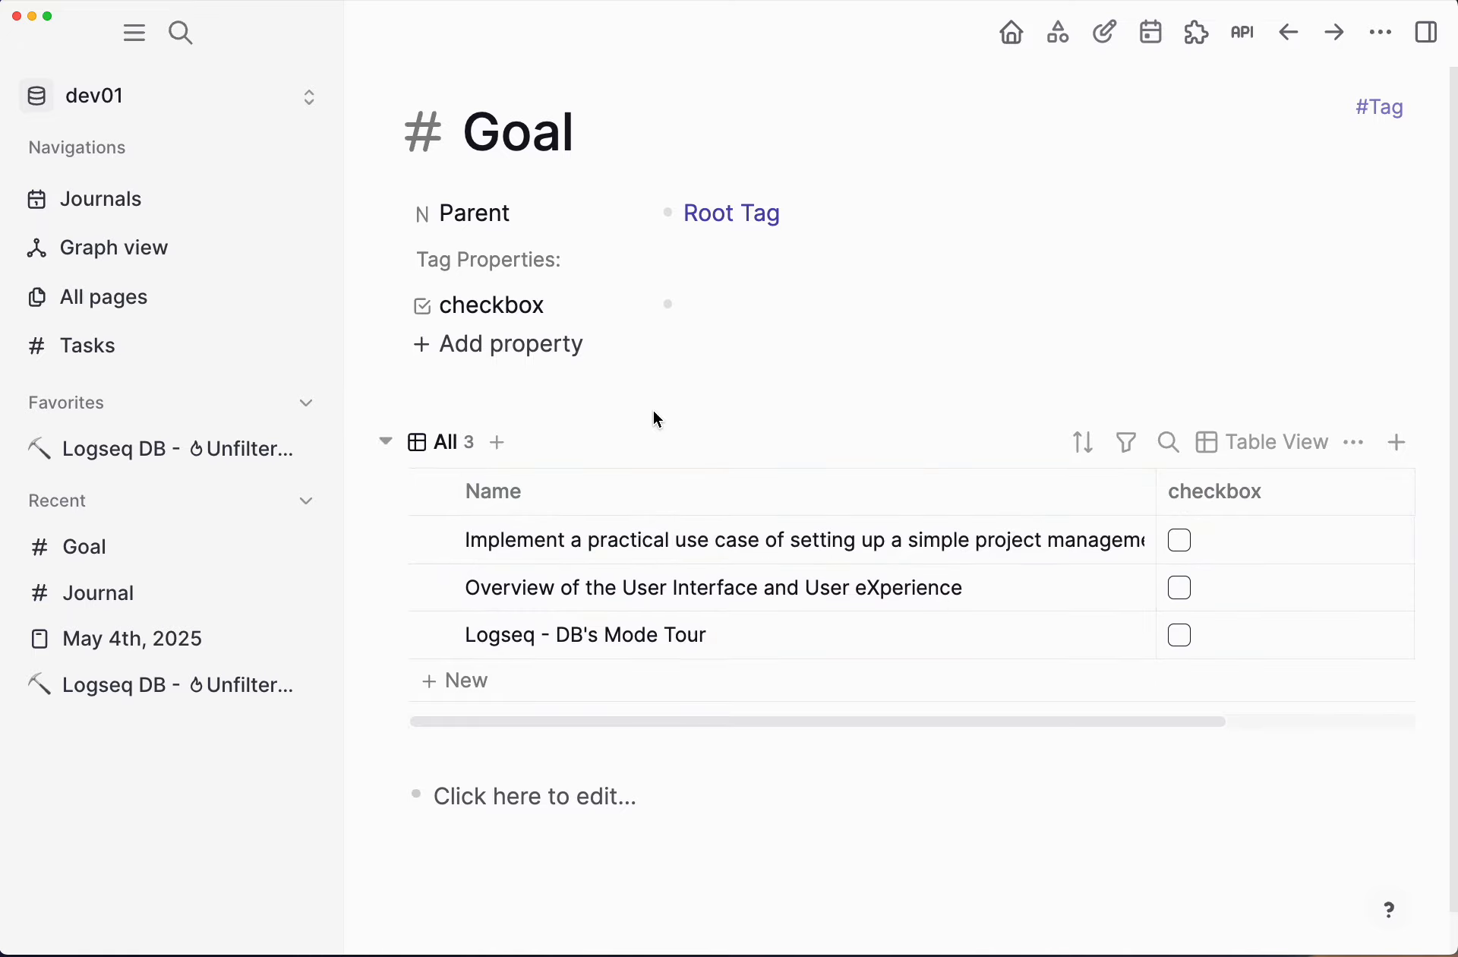
Step: Set the checkbox property's UI position to Beginning of the block and switch the Goal nodes to List View
{"action": "left_click", "coordinate": [526, 311]}
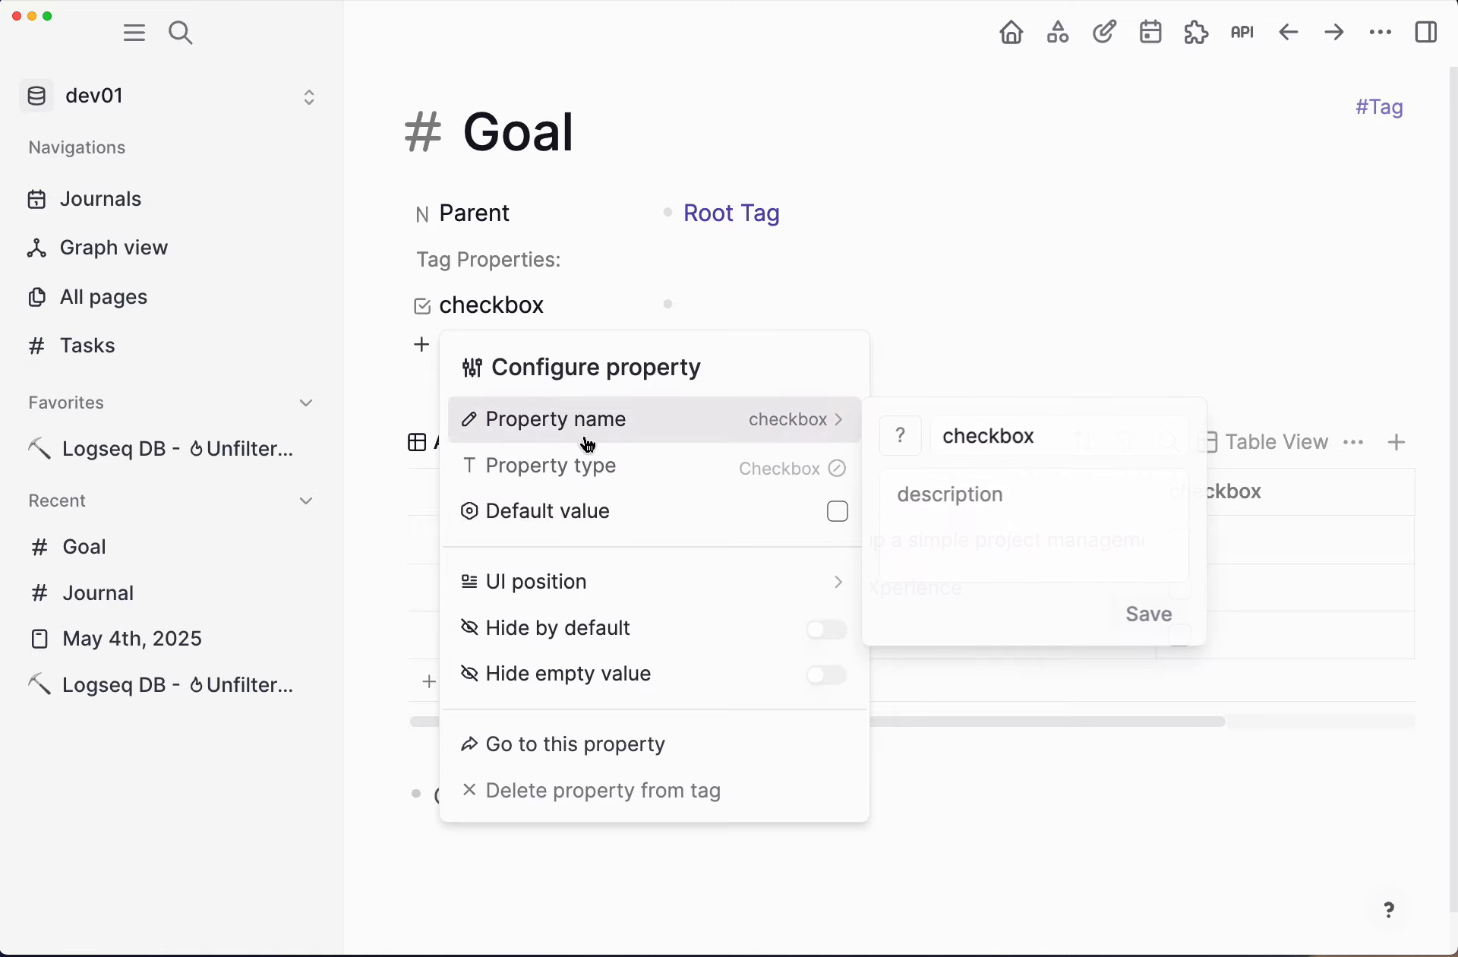
{"action": "mouse_move", "coordinate": [797, 582]}
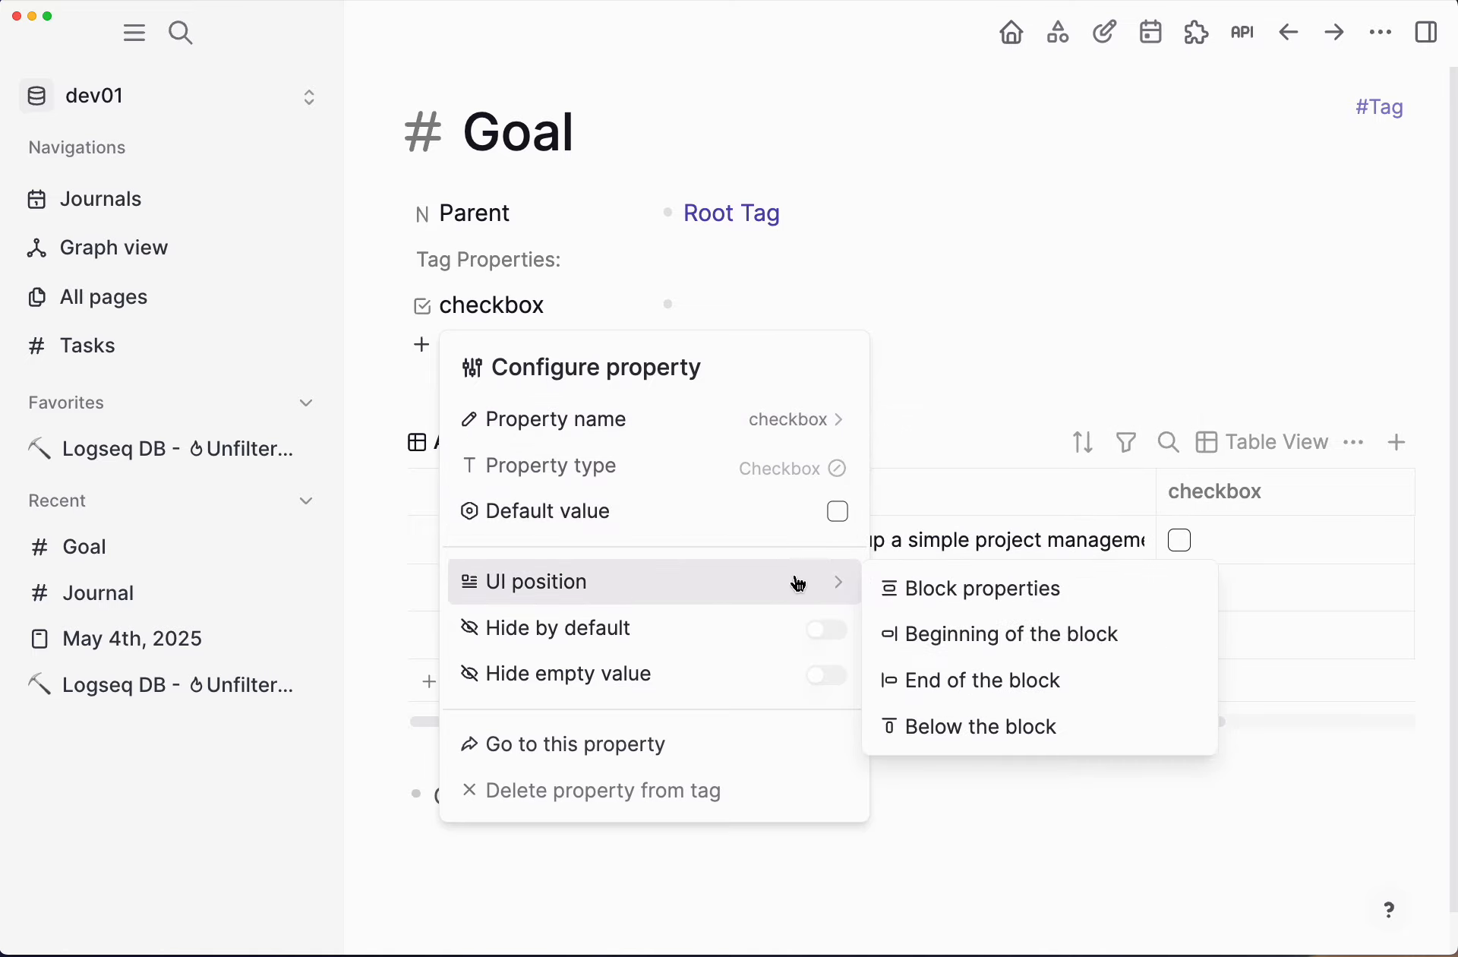
{"action": "left_click", "coordinate": [960, 634]}
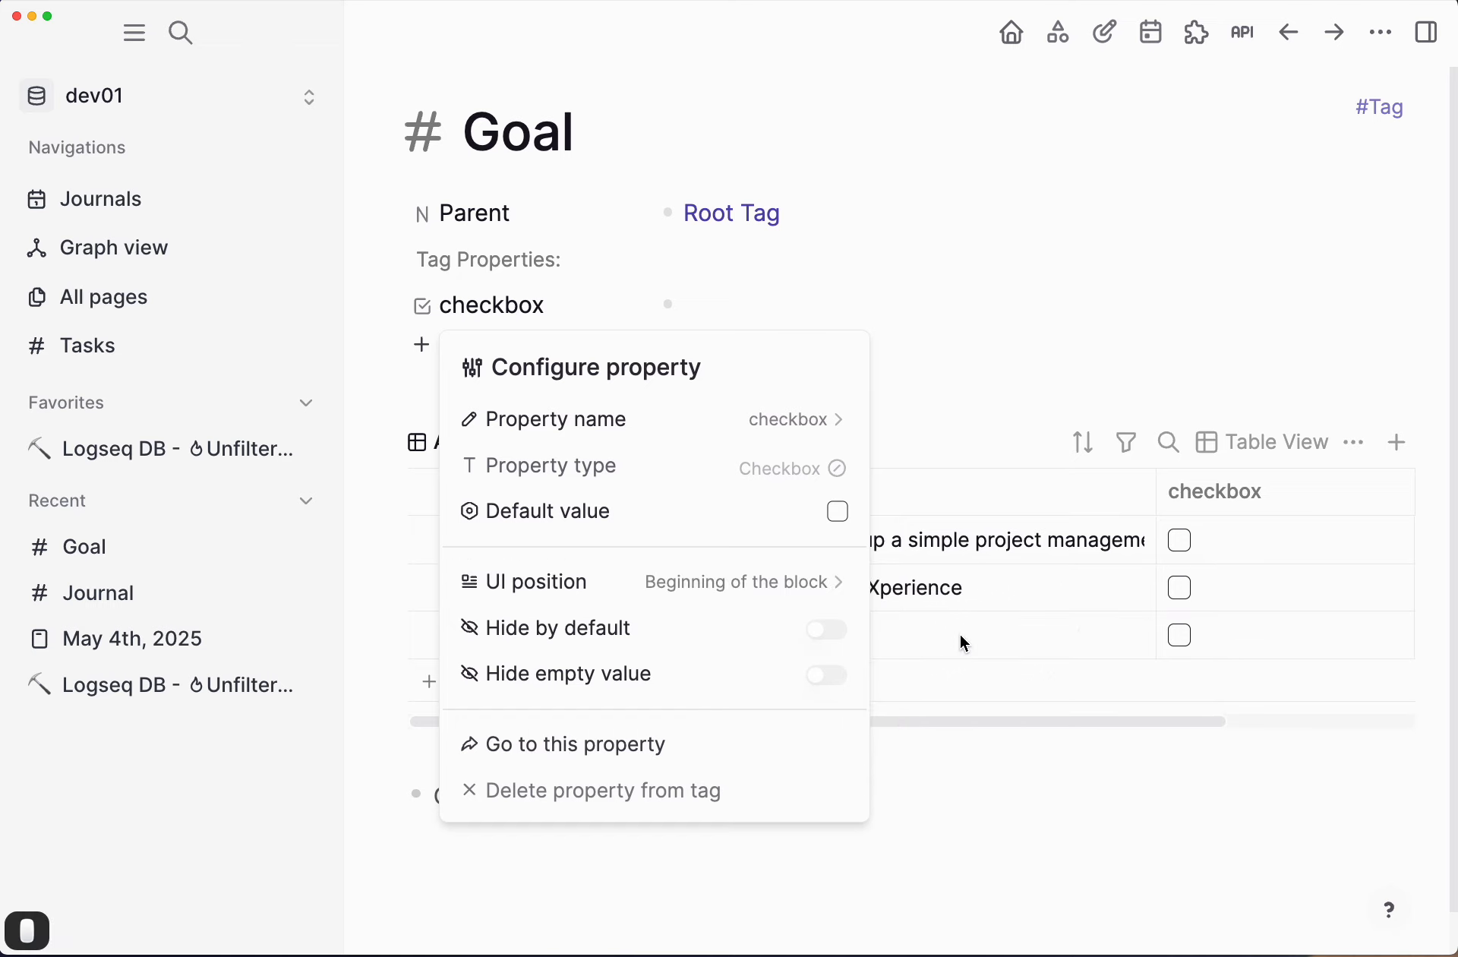
{"action": "left_click", "coordinate": [977, 384]}
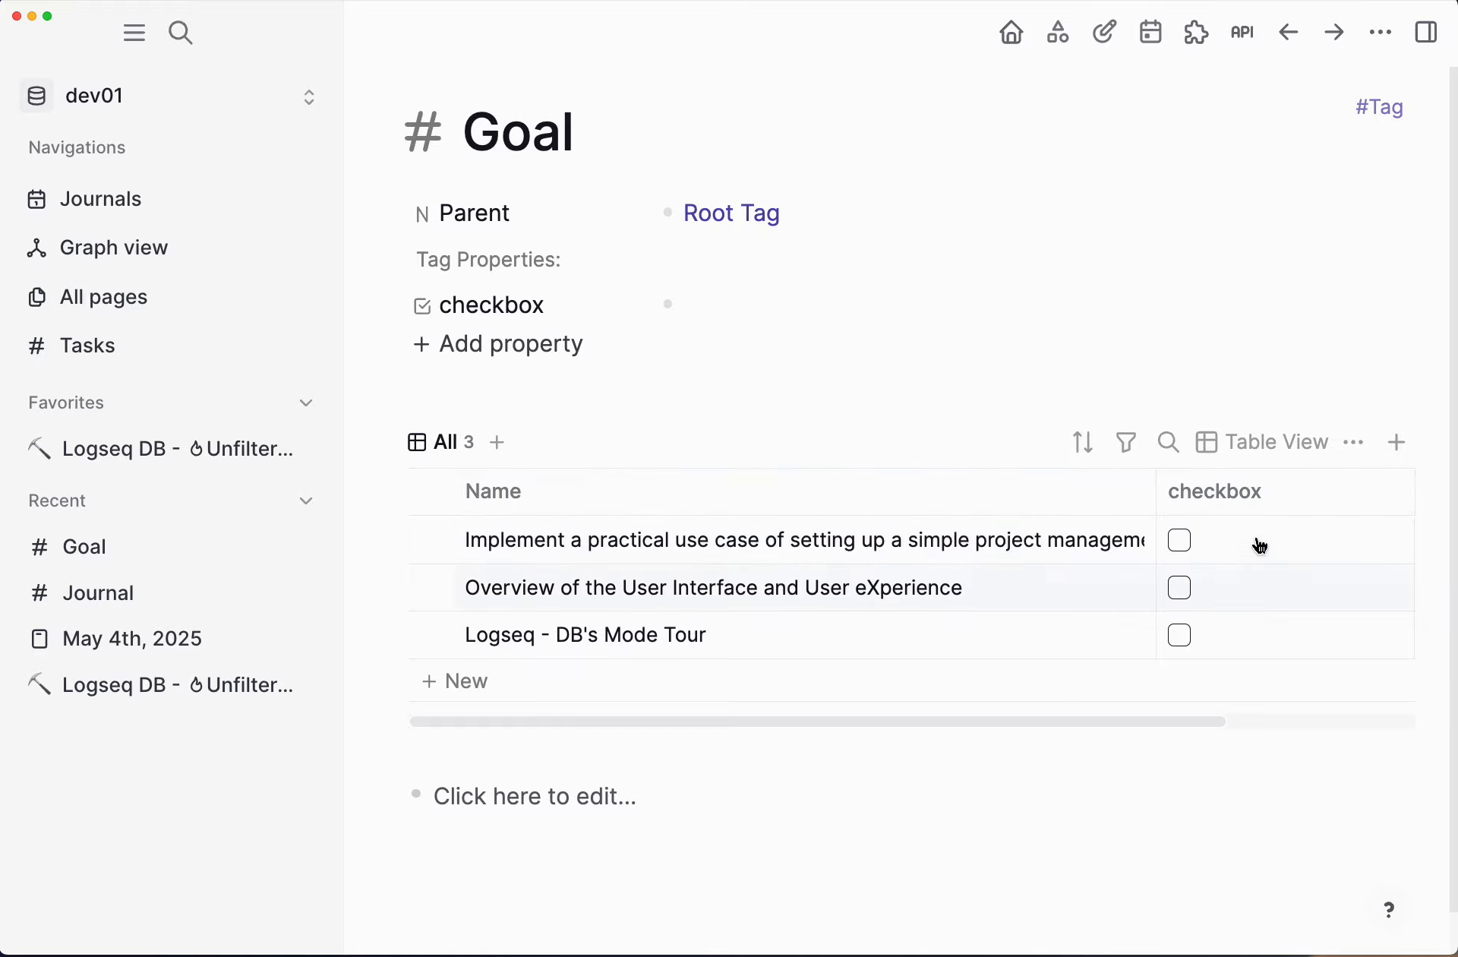
{"action": "left_click", "coordinate": [1306, 444]}
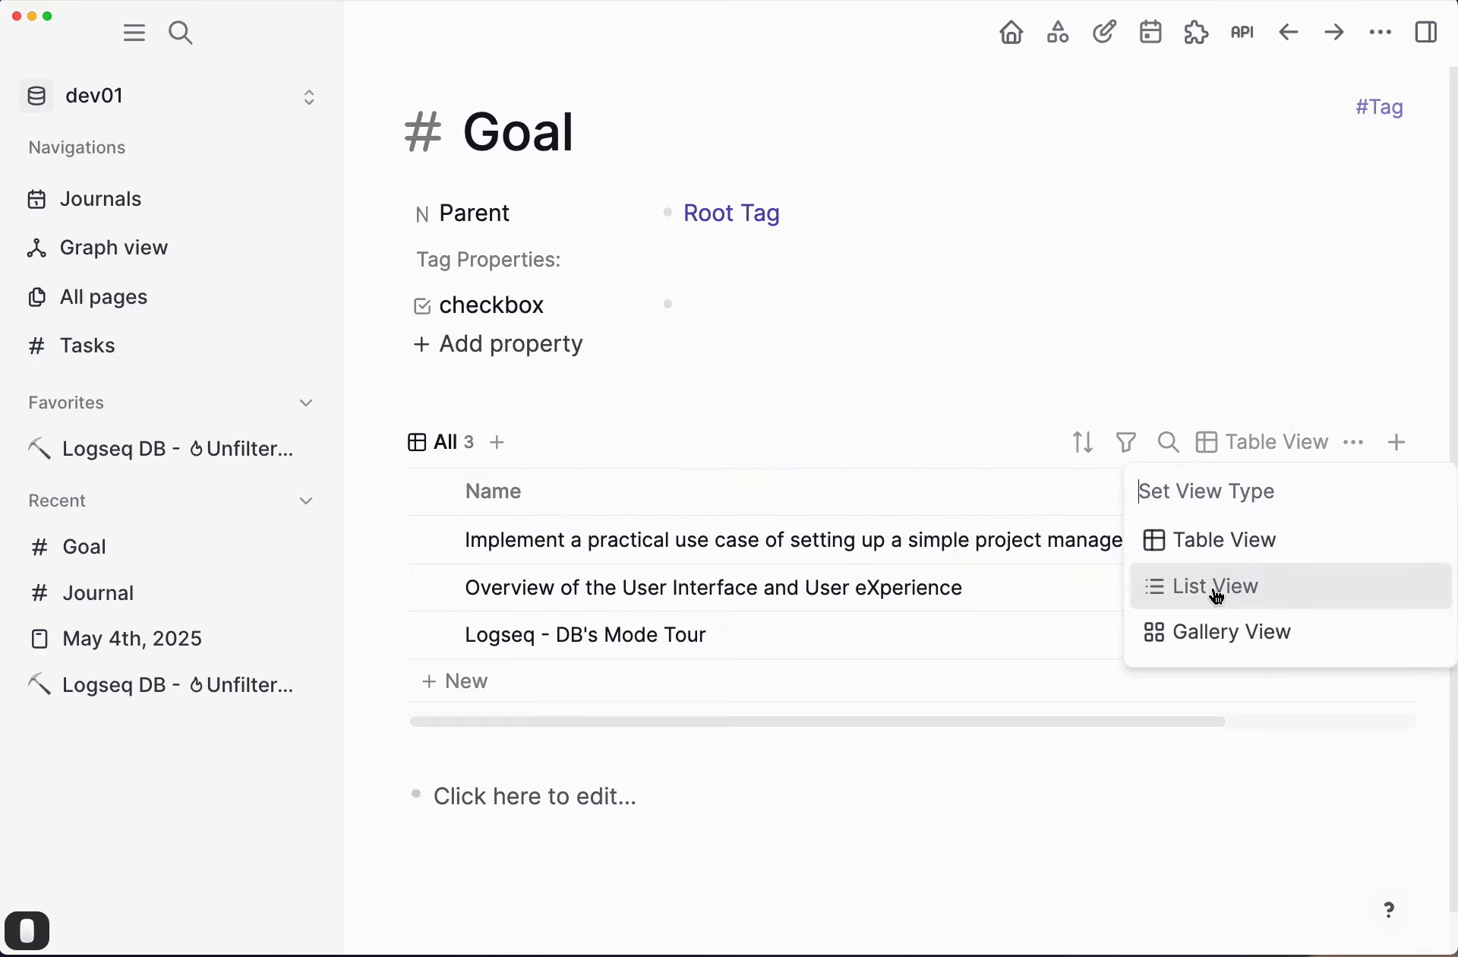
{"action": "left_click", "coordinate": [1215, 594]}
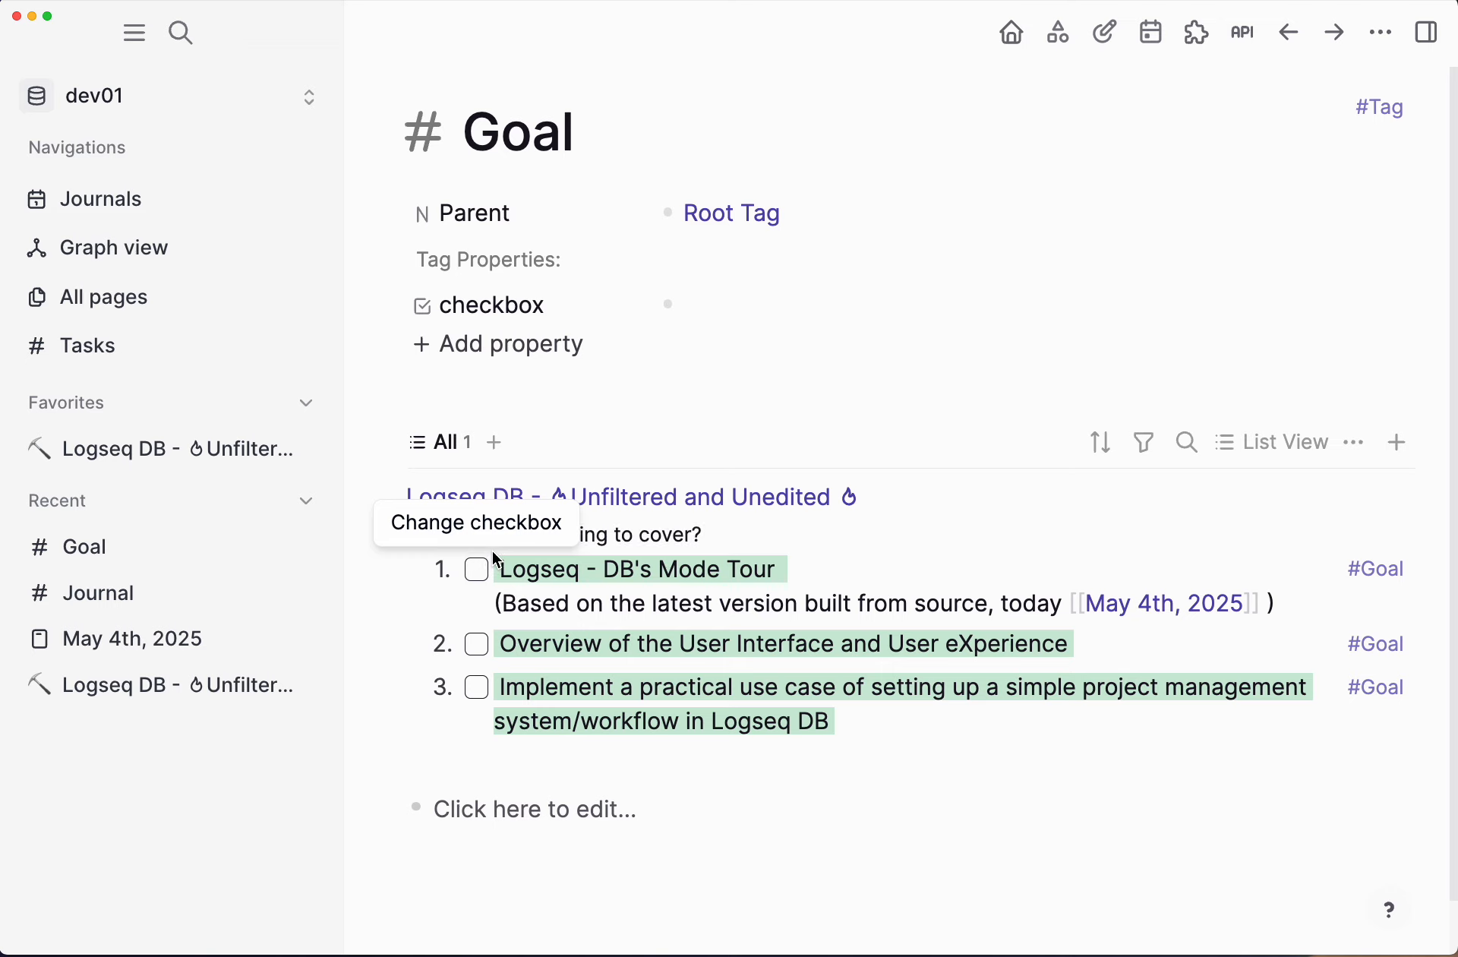
Step: Open the checkbox property's own page and review its page actions and configuration options
{"action": "left_click", "coordinate": [501, 313]}
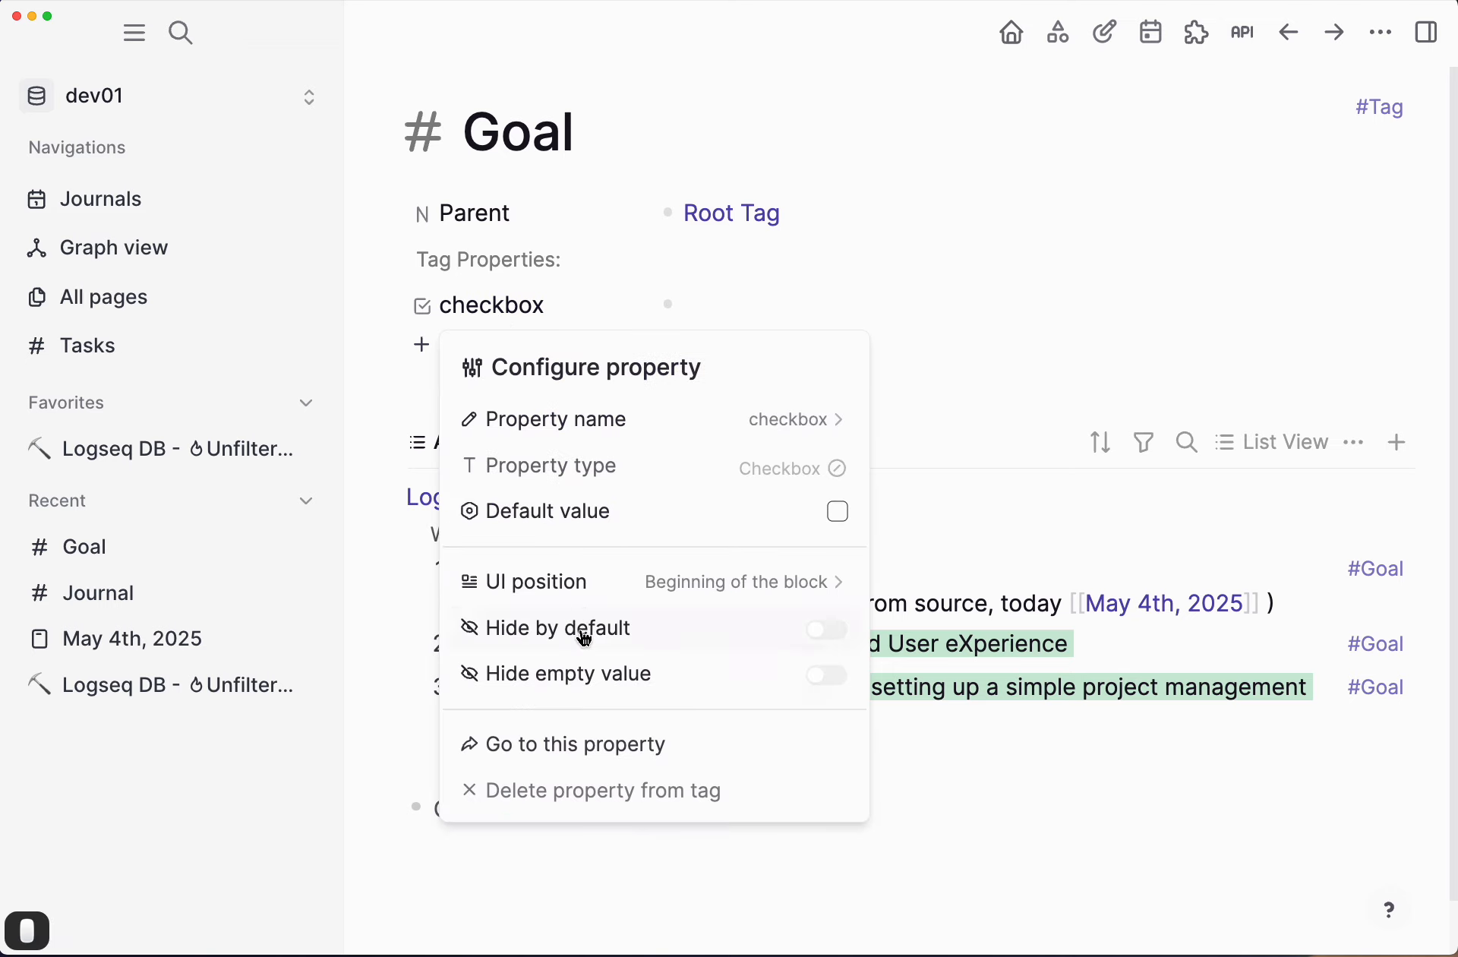
{"action": "left_click", "coordinate": [574, 755]}
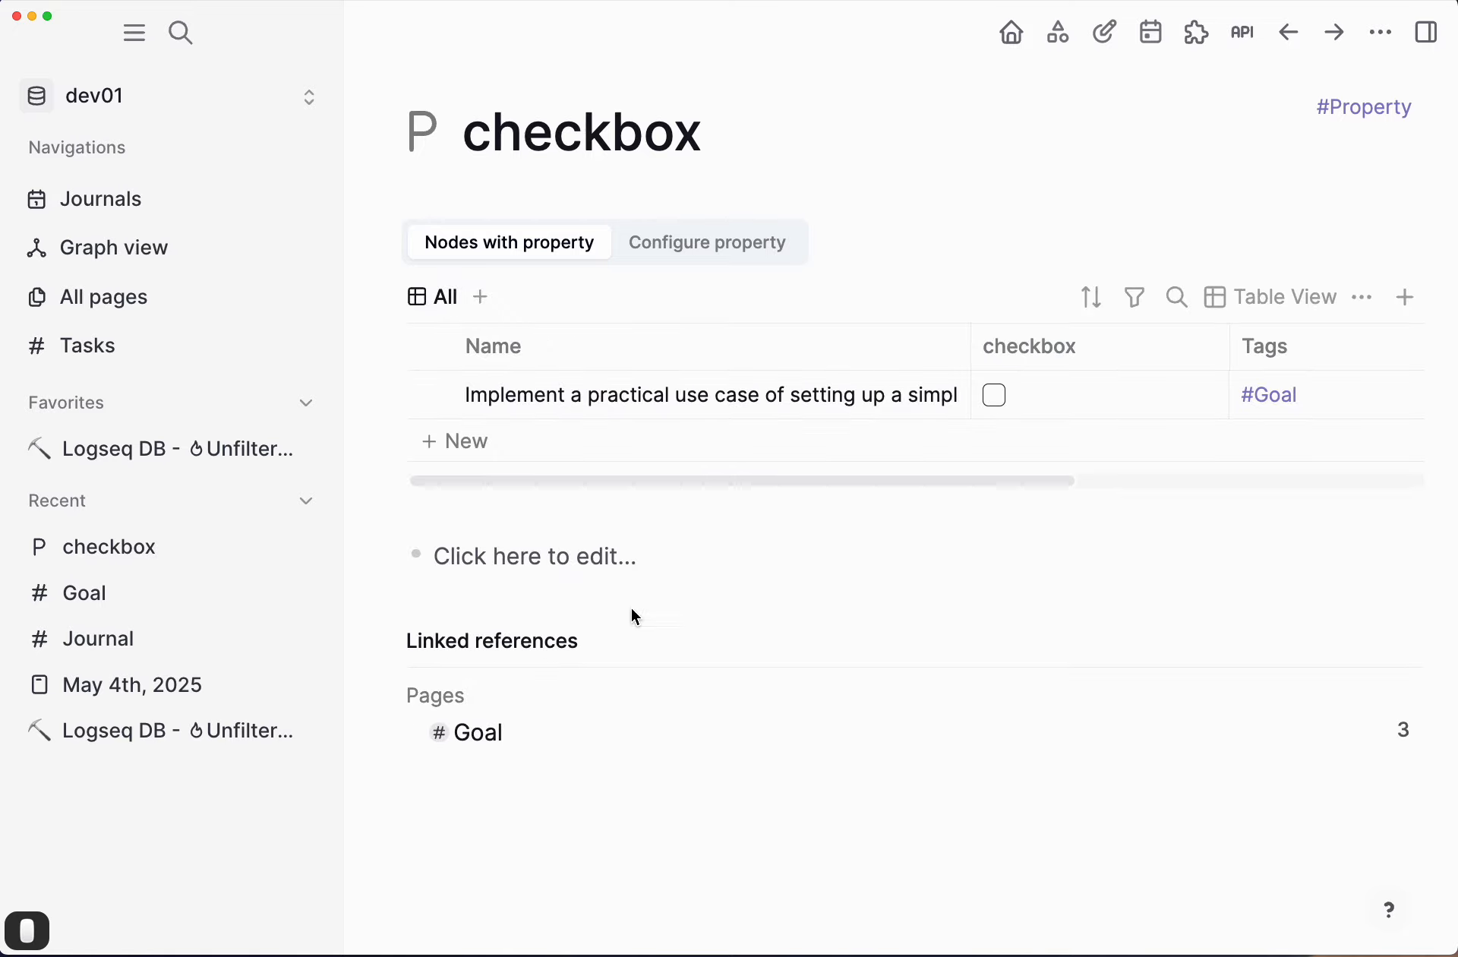
{"action": "mouse_move", "coordinate": [567, 157]}
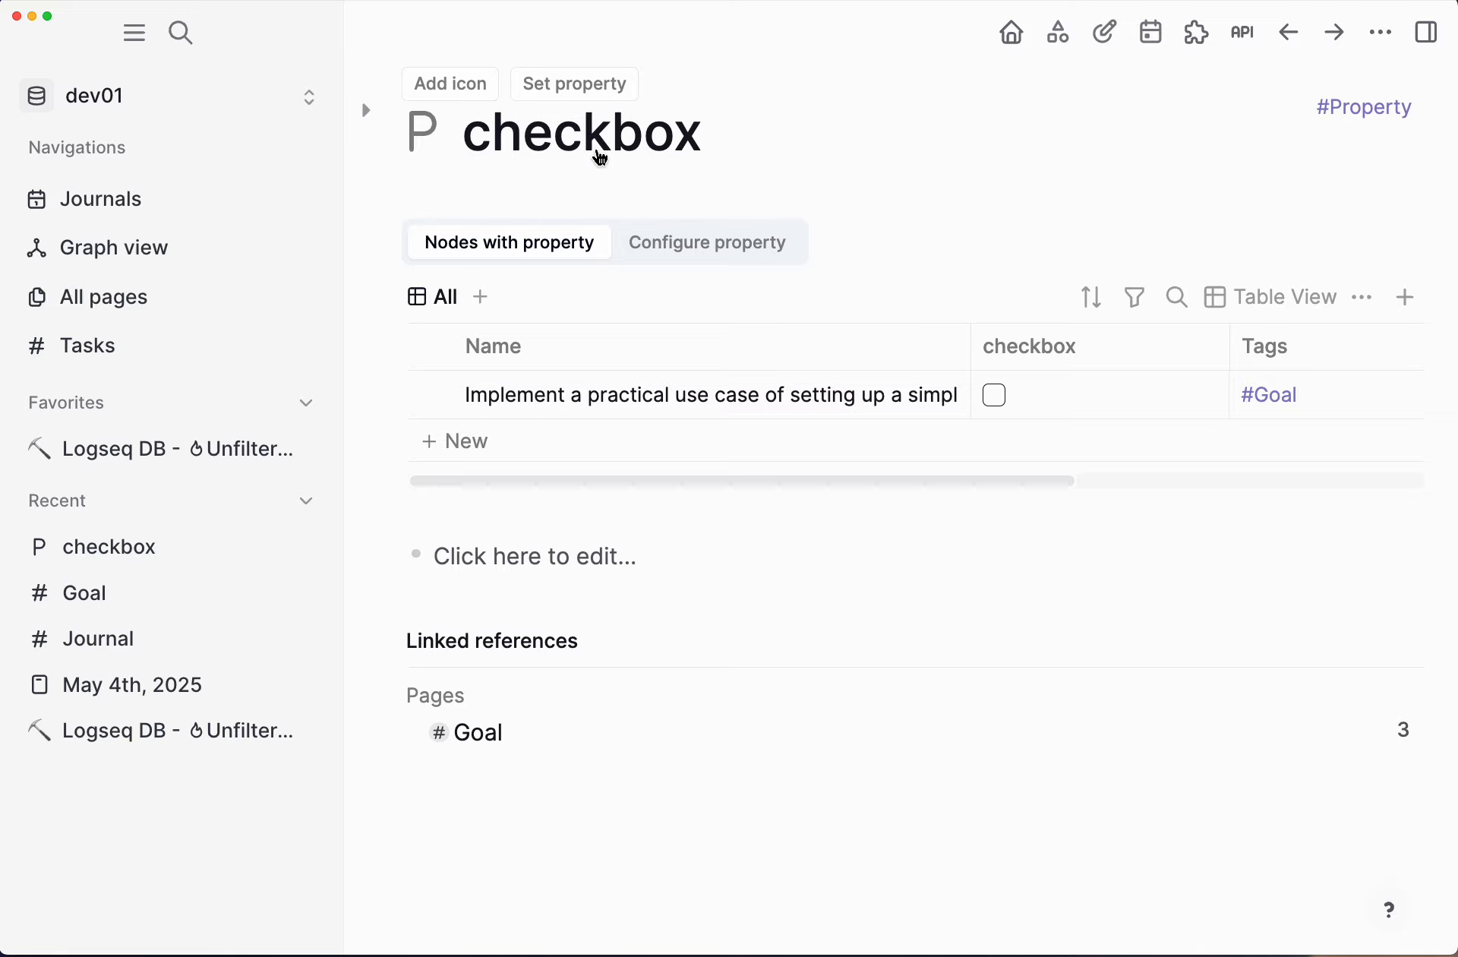
{"action": "right_click", "coordinate": [599, 157]}
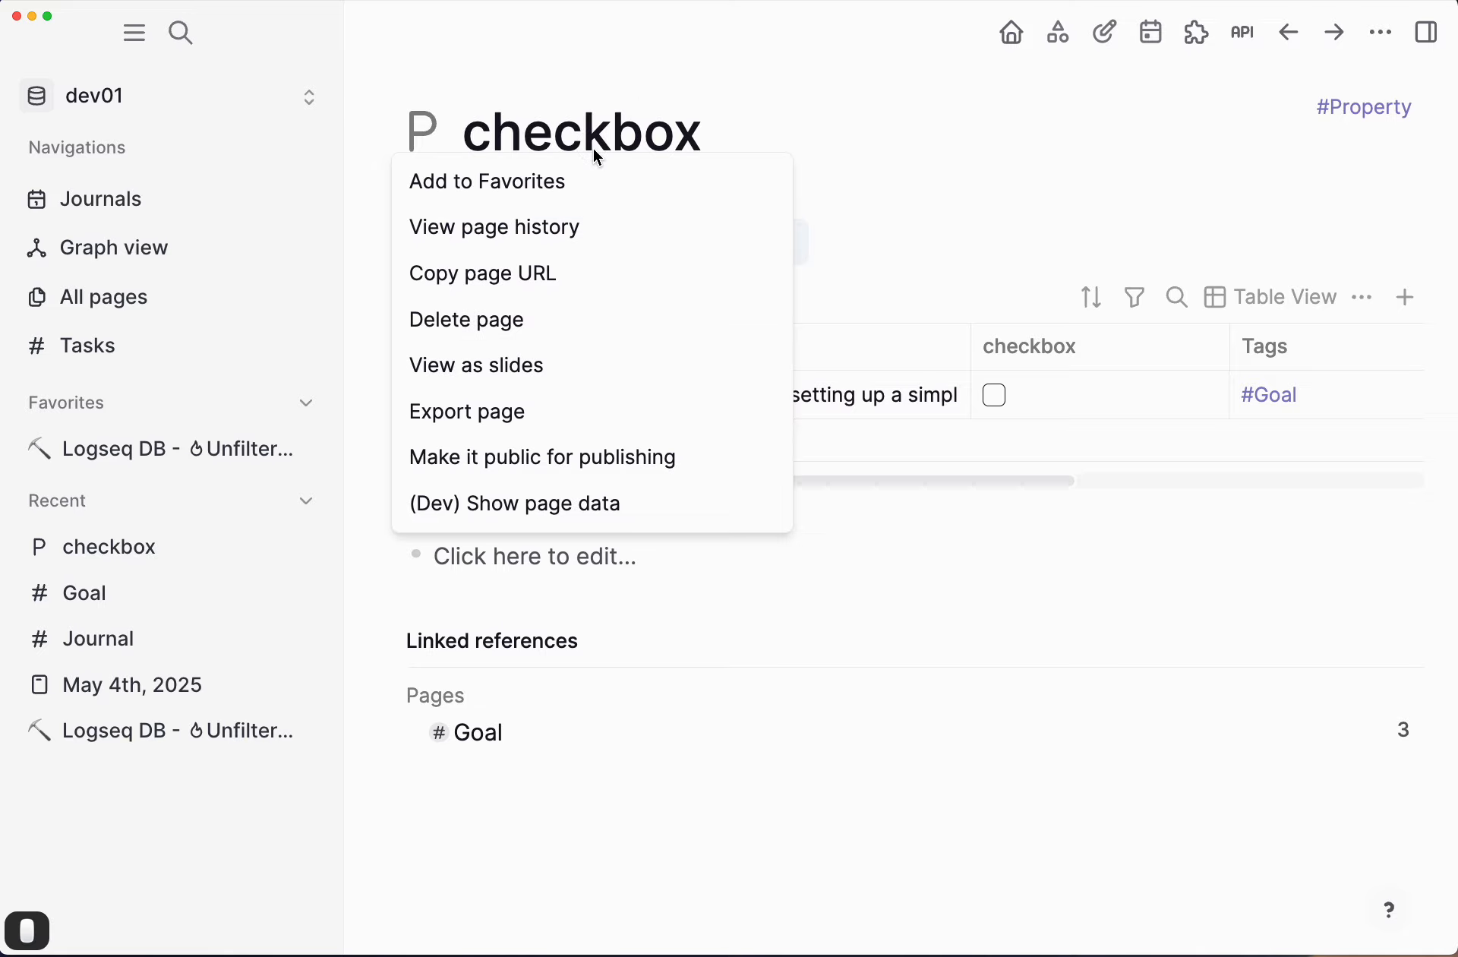
{"action": "left_click", "coordinate": [729, 140]}
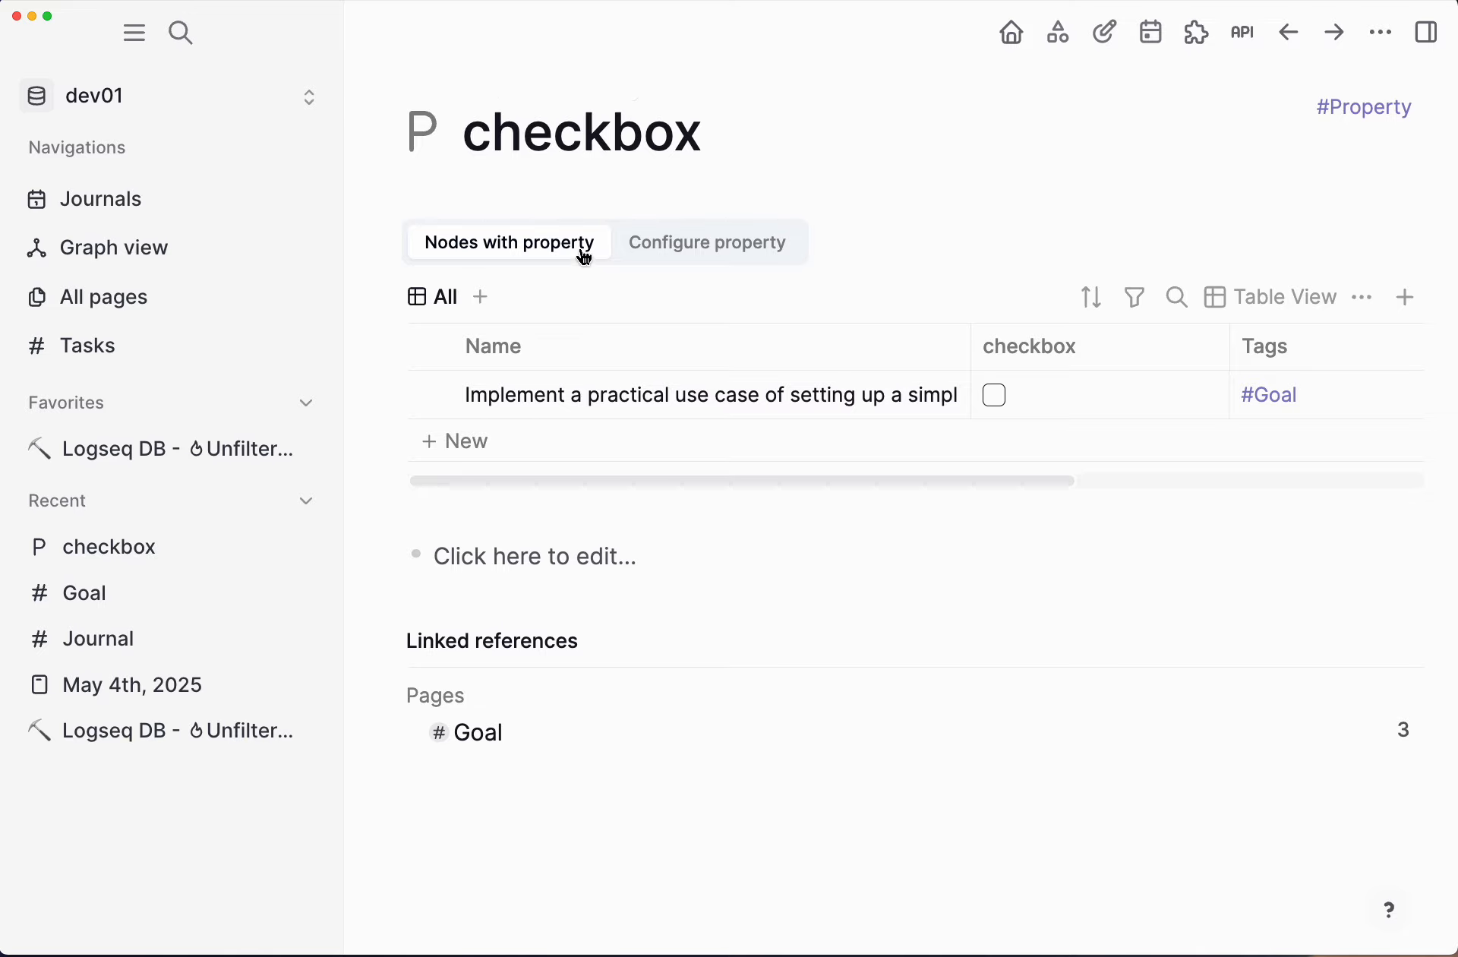
{"action": "left_click", "coordinate": [681, 254]}
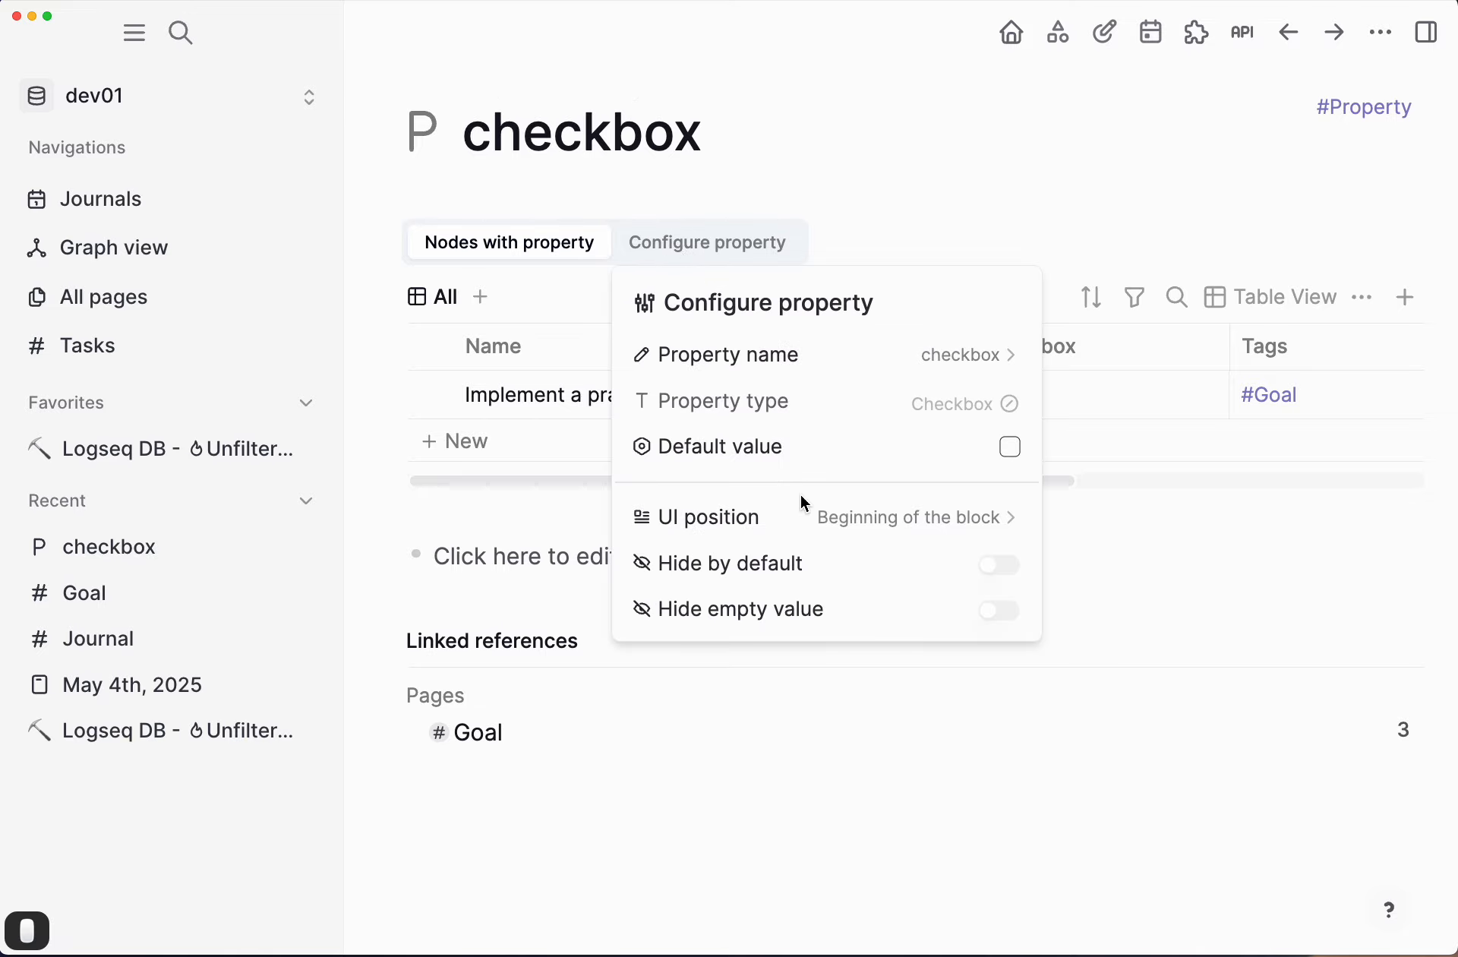
{"action": "left_click", "coordinate": [722, 192]}
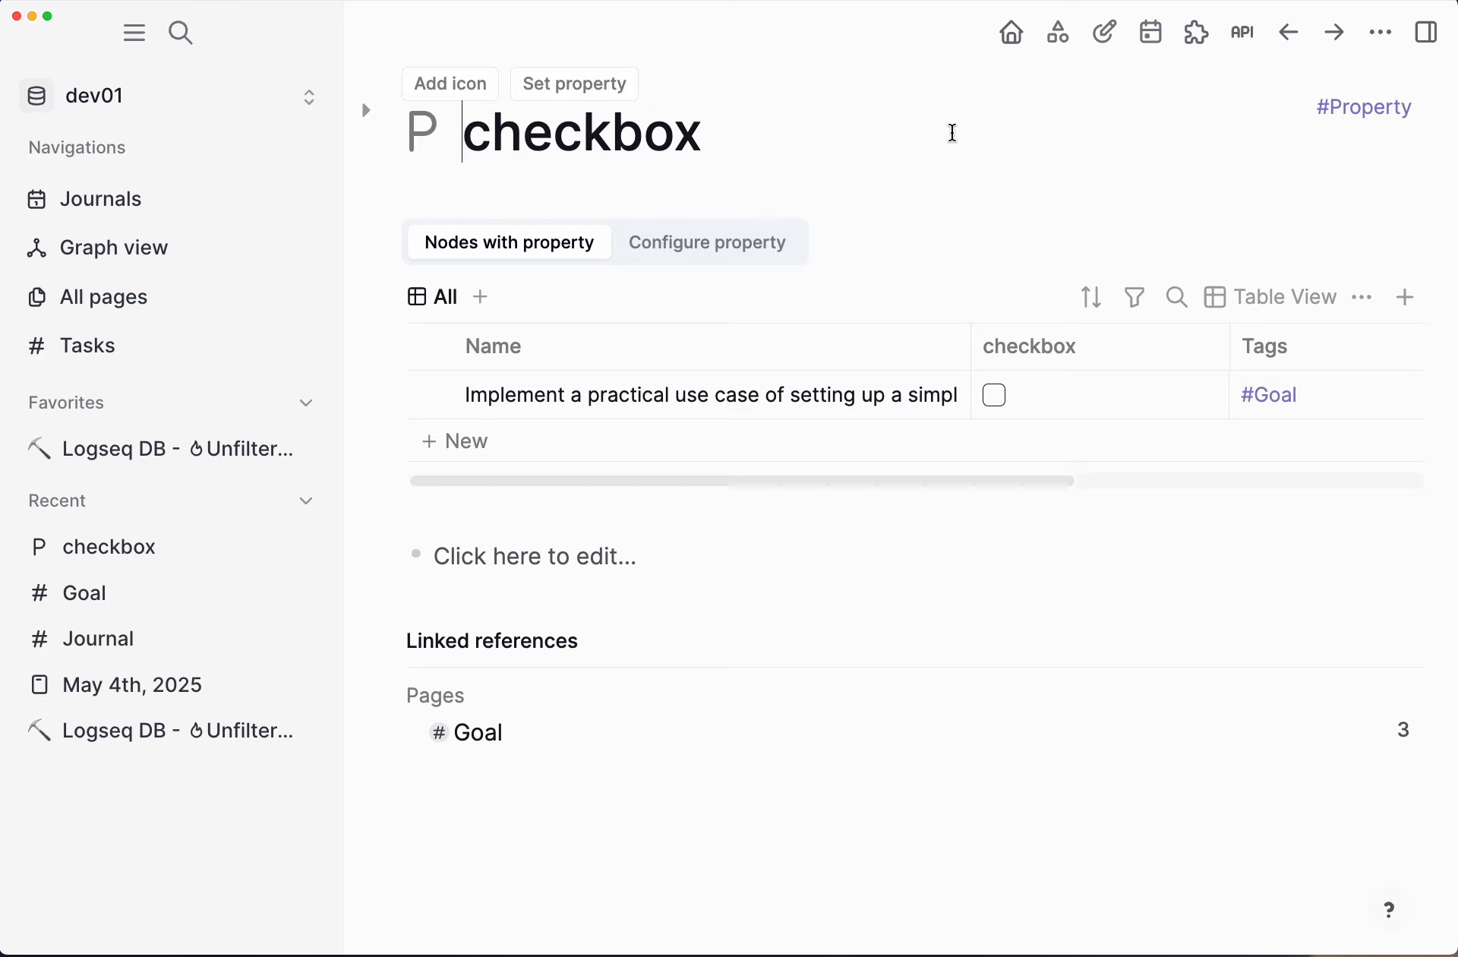
Step: Try to add #Tag to the checkbox property page's title, then remove the added text
{"action": "left_click", "coordinate": [761, 138]}
{"action": "type", "text": "#"}
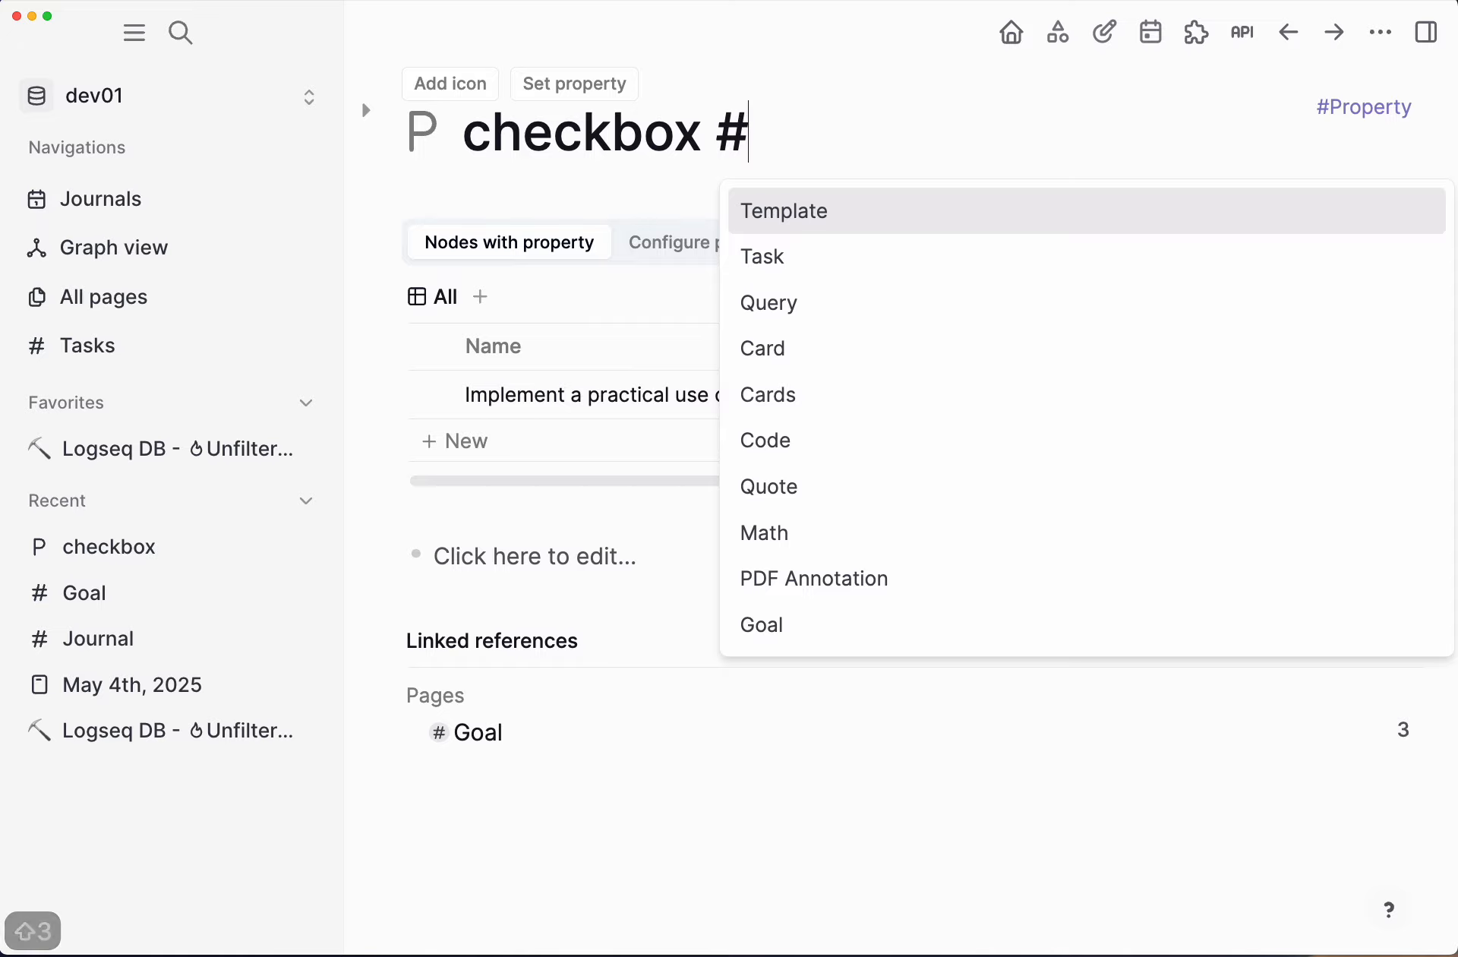
{"action": "type", "text": "tag"}
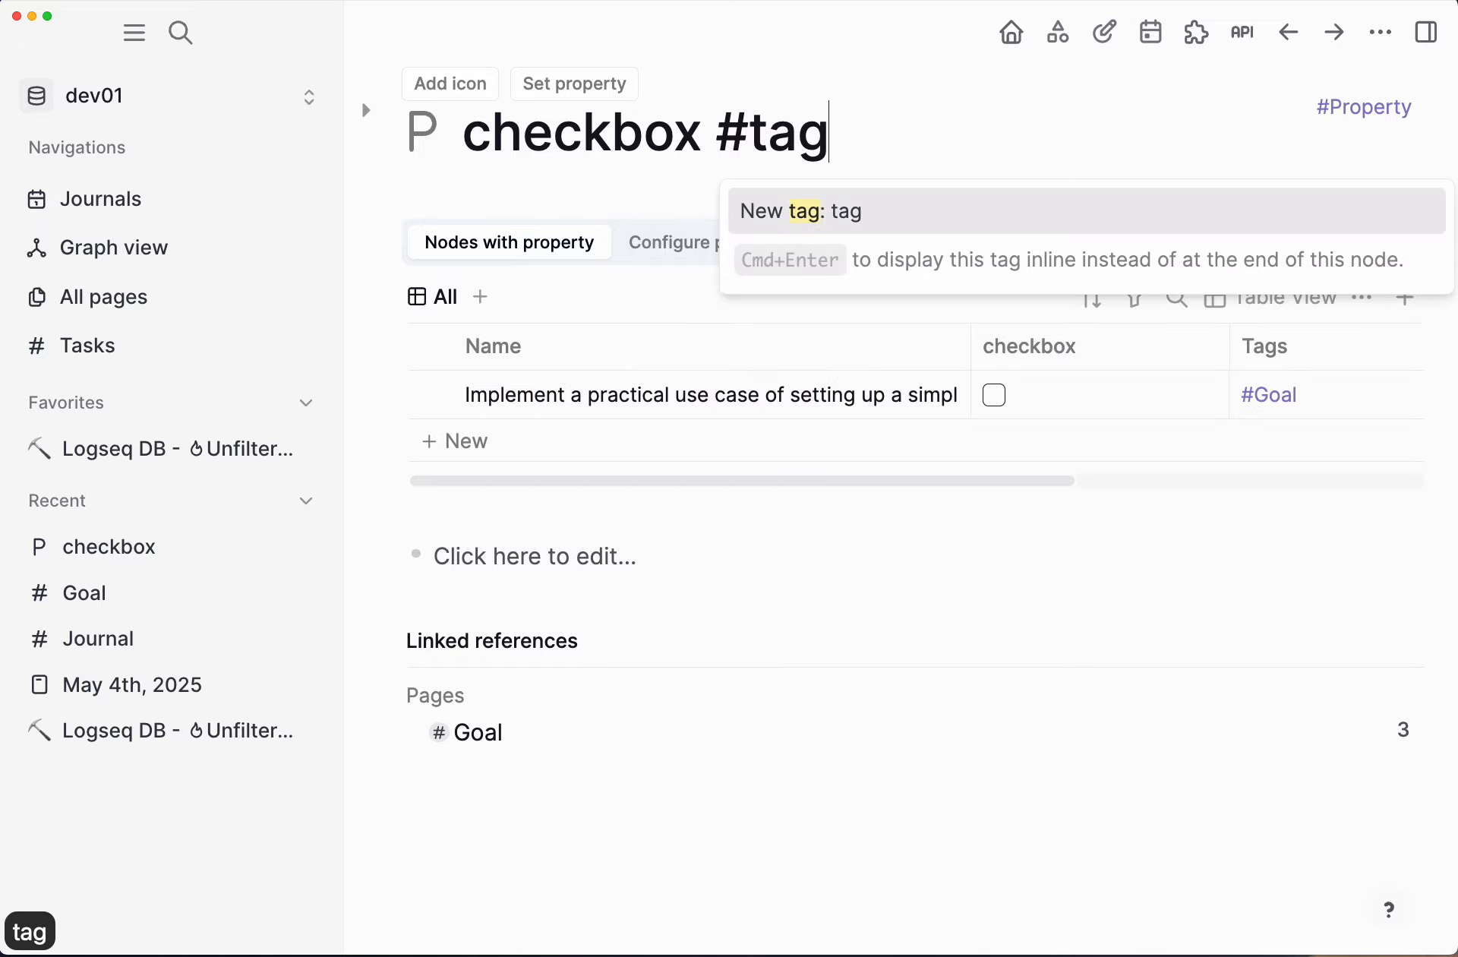
{"action": "key", "text": "BackSpace"}
{"action": "key", "text": "BackSpace"}
{"action": "key", "text": "BackSpace"}
{"action": "type", "text": "Tag"}
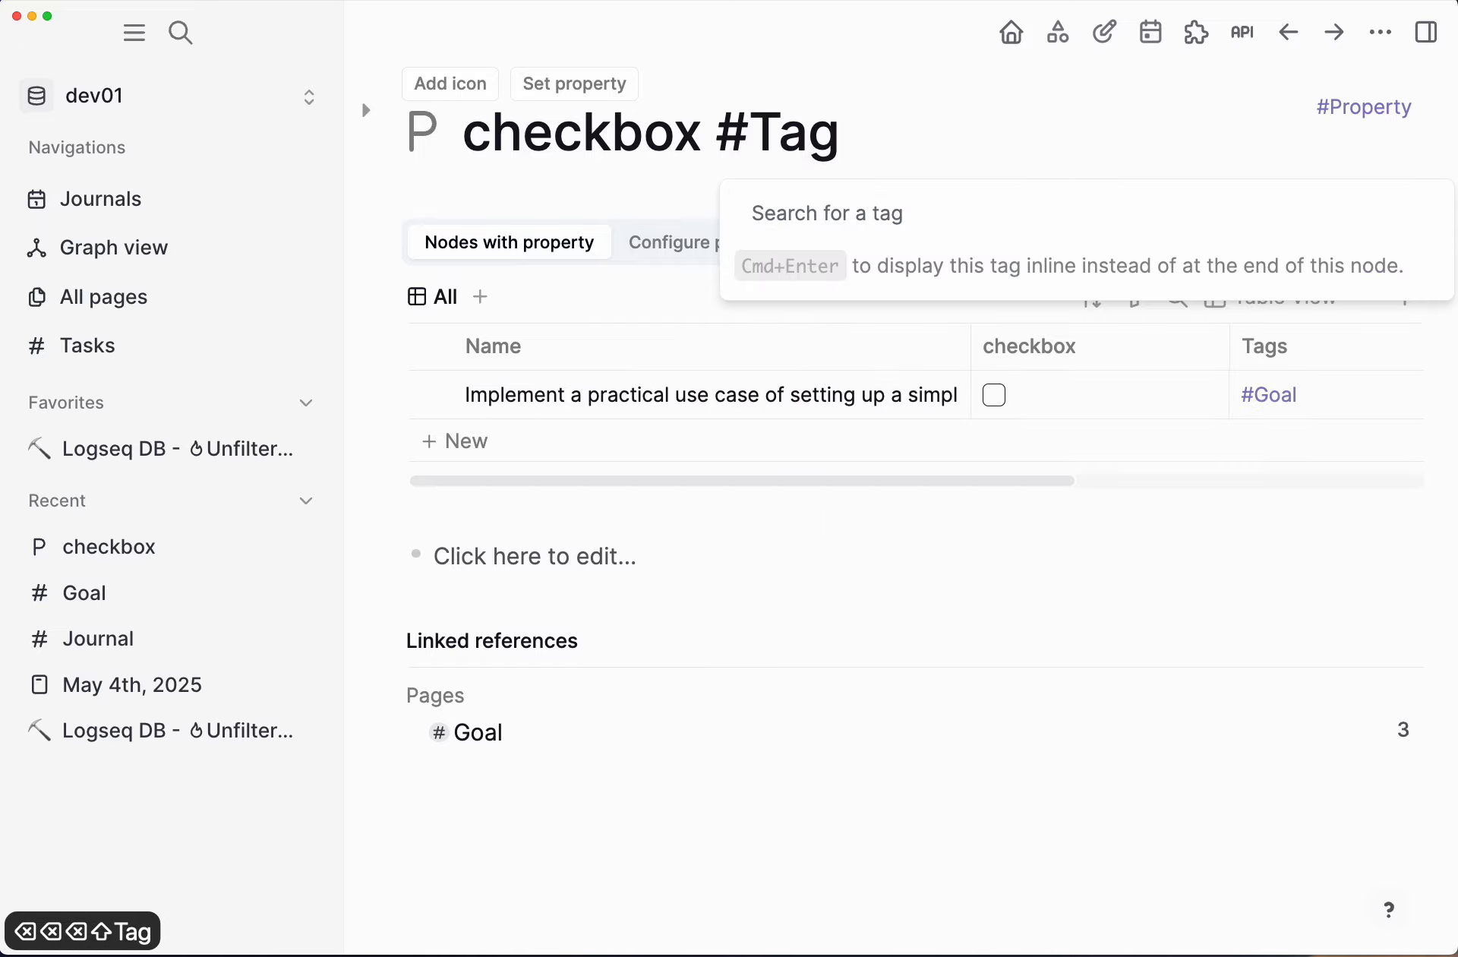
{"action": "key", "text": "BackSpace"}
{"action": "key", "text": "BackSpace"}
{"action": "key", "text": "BackSpace"}
{"action": "key", "text": "BackSpace"}
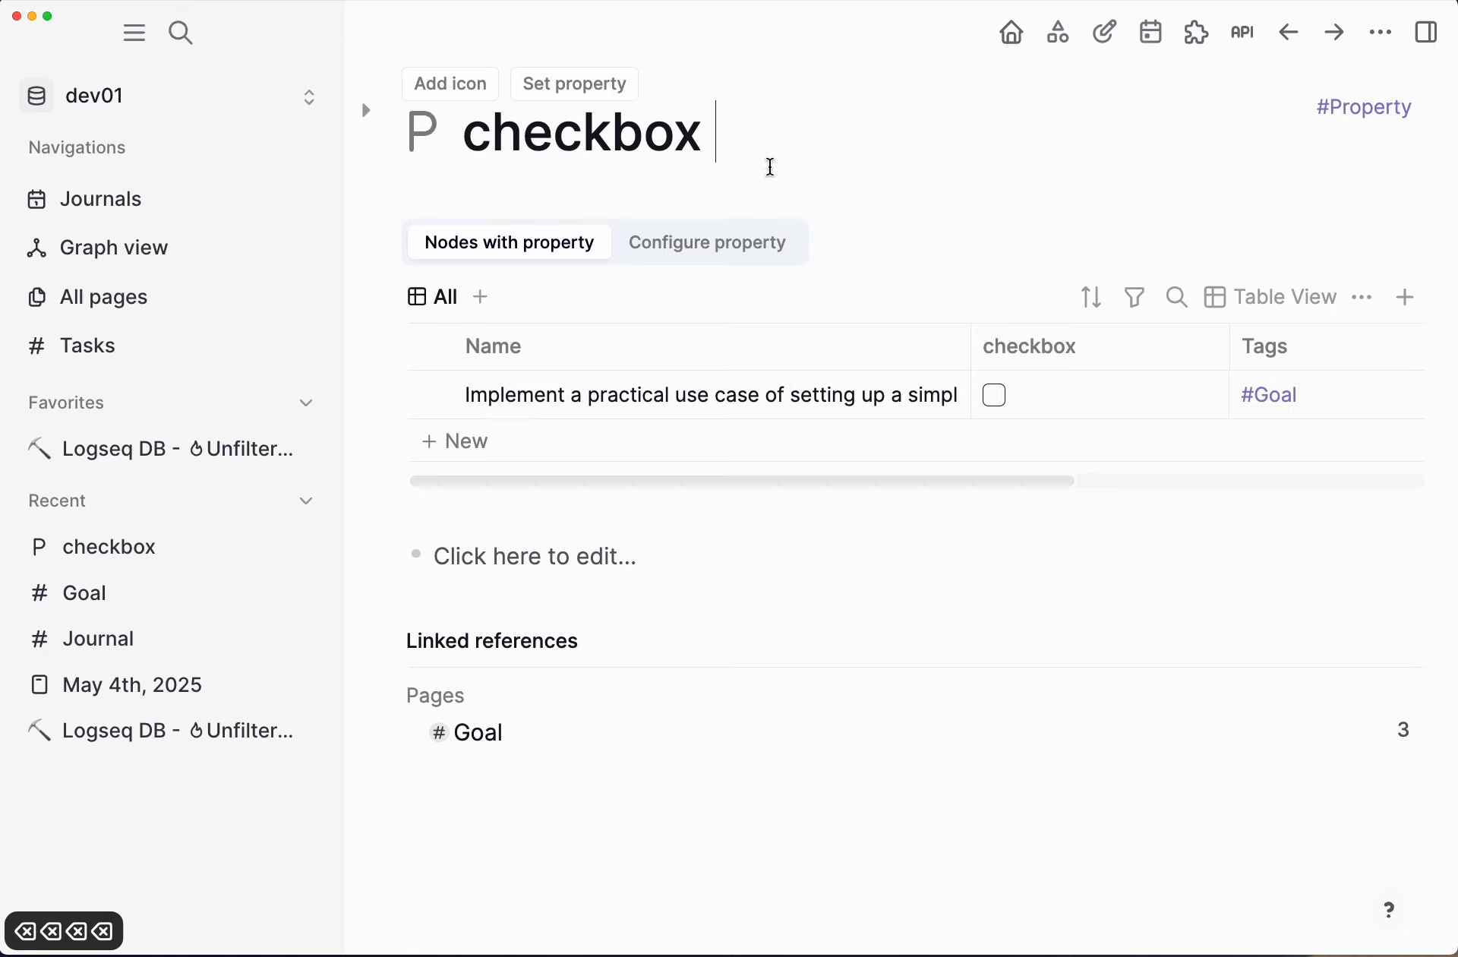
{"action": "left_click", "coordinate": [690, 394]}
{"action": "key", "text": "Escape"}
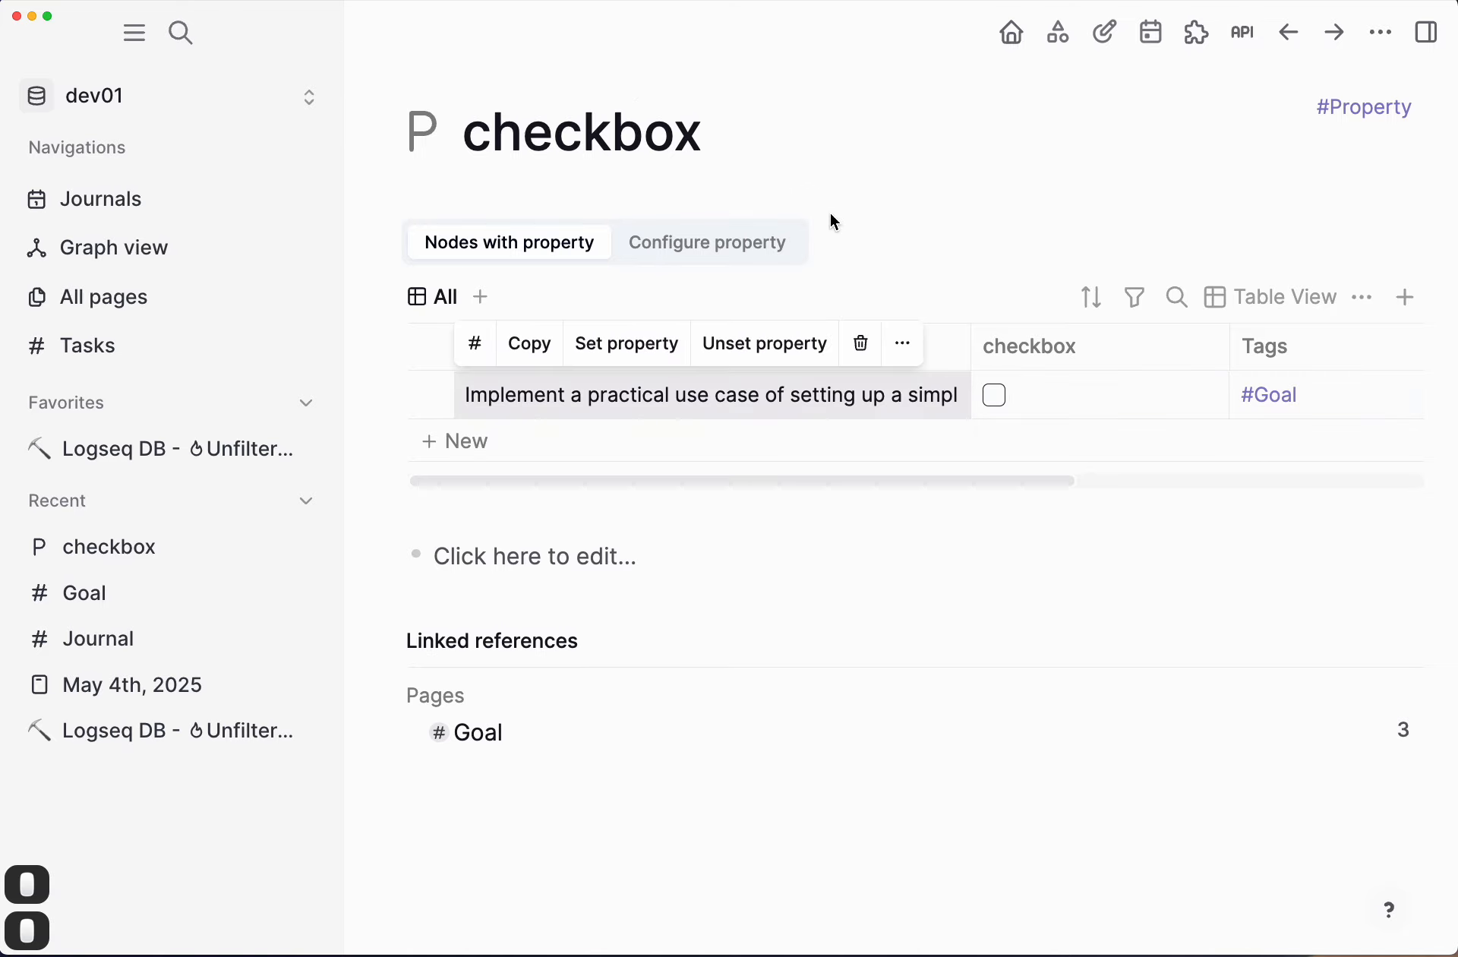
Step: Return to the Logseq DB - Unfiltered and Unedited page and place the cursor in its empty last block
{"action": "key", "text": "super+bracketleft"}
{"action": "key", "text": "super+bracketleft"}
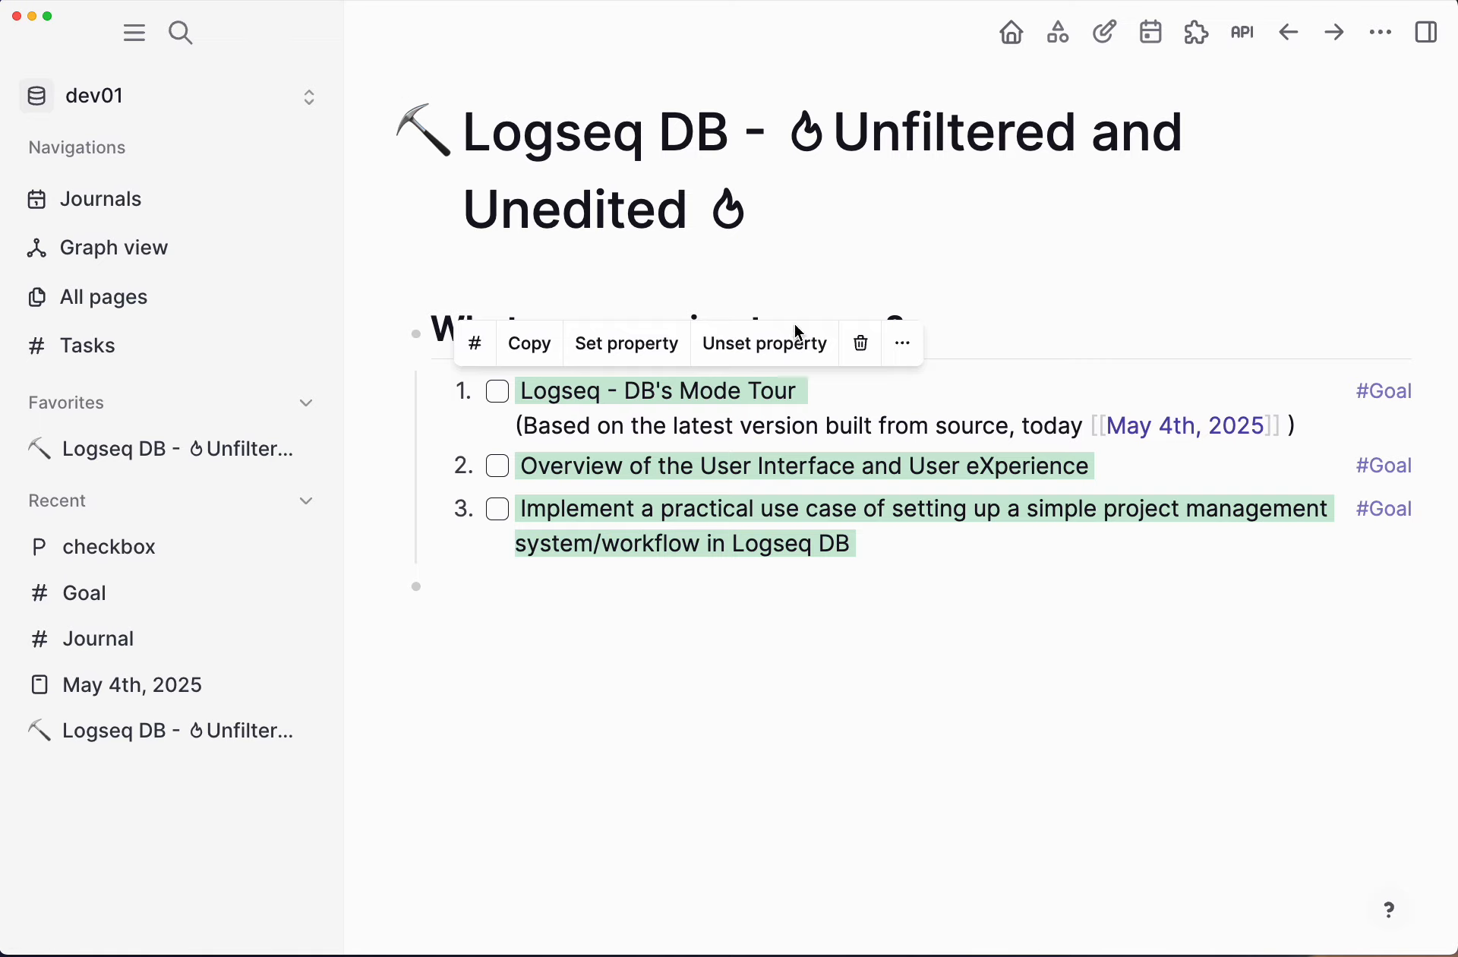
{"action": "left_click", "coordinate": [792, 776]}
{"action": "left_click", "coordinate": [548, 594]}
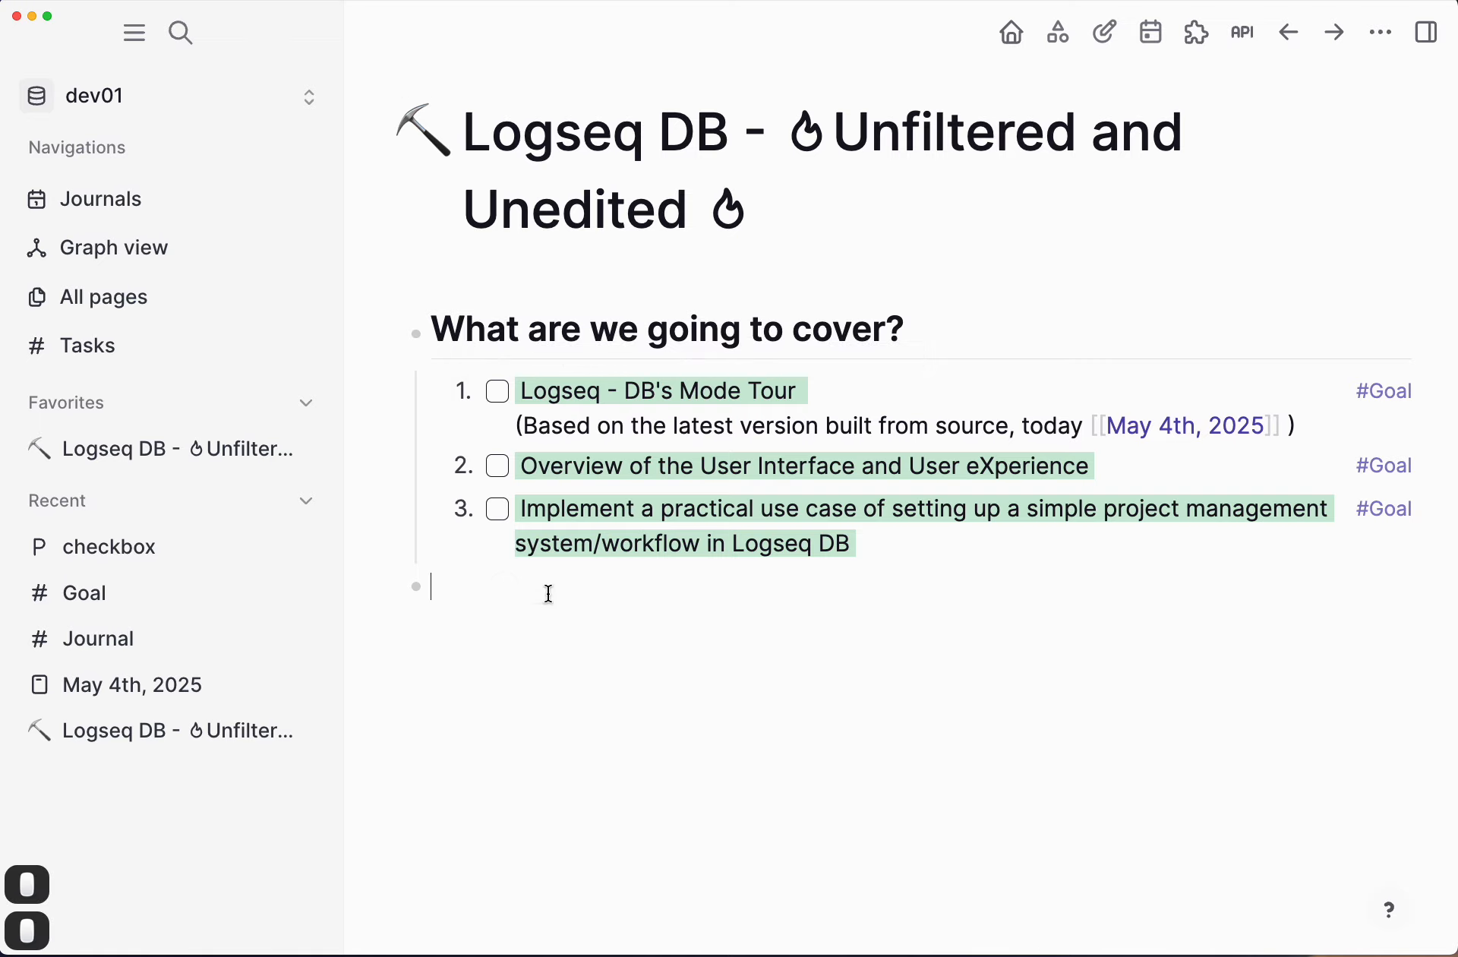
Step: Create a page named check through the search and extend its title to checkbox
{"action": "key", "text": "super+k"}
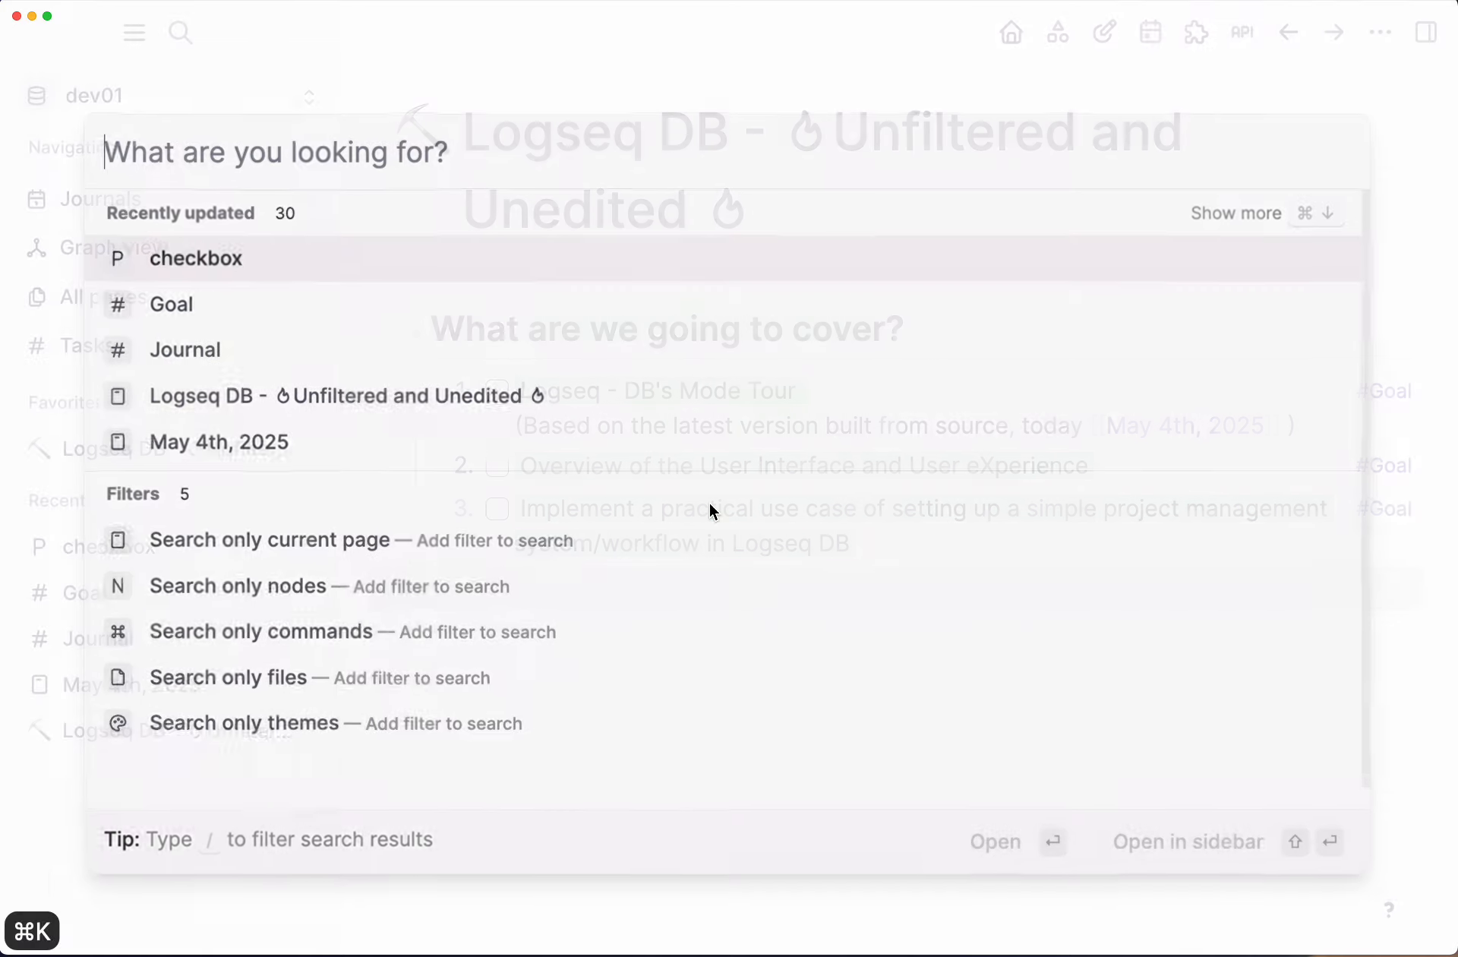
{"action": "type", "text": "check"}
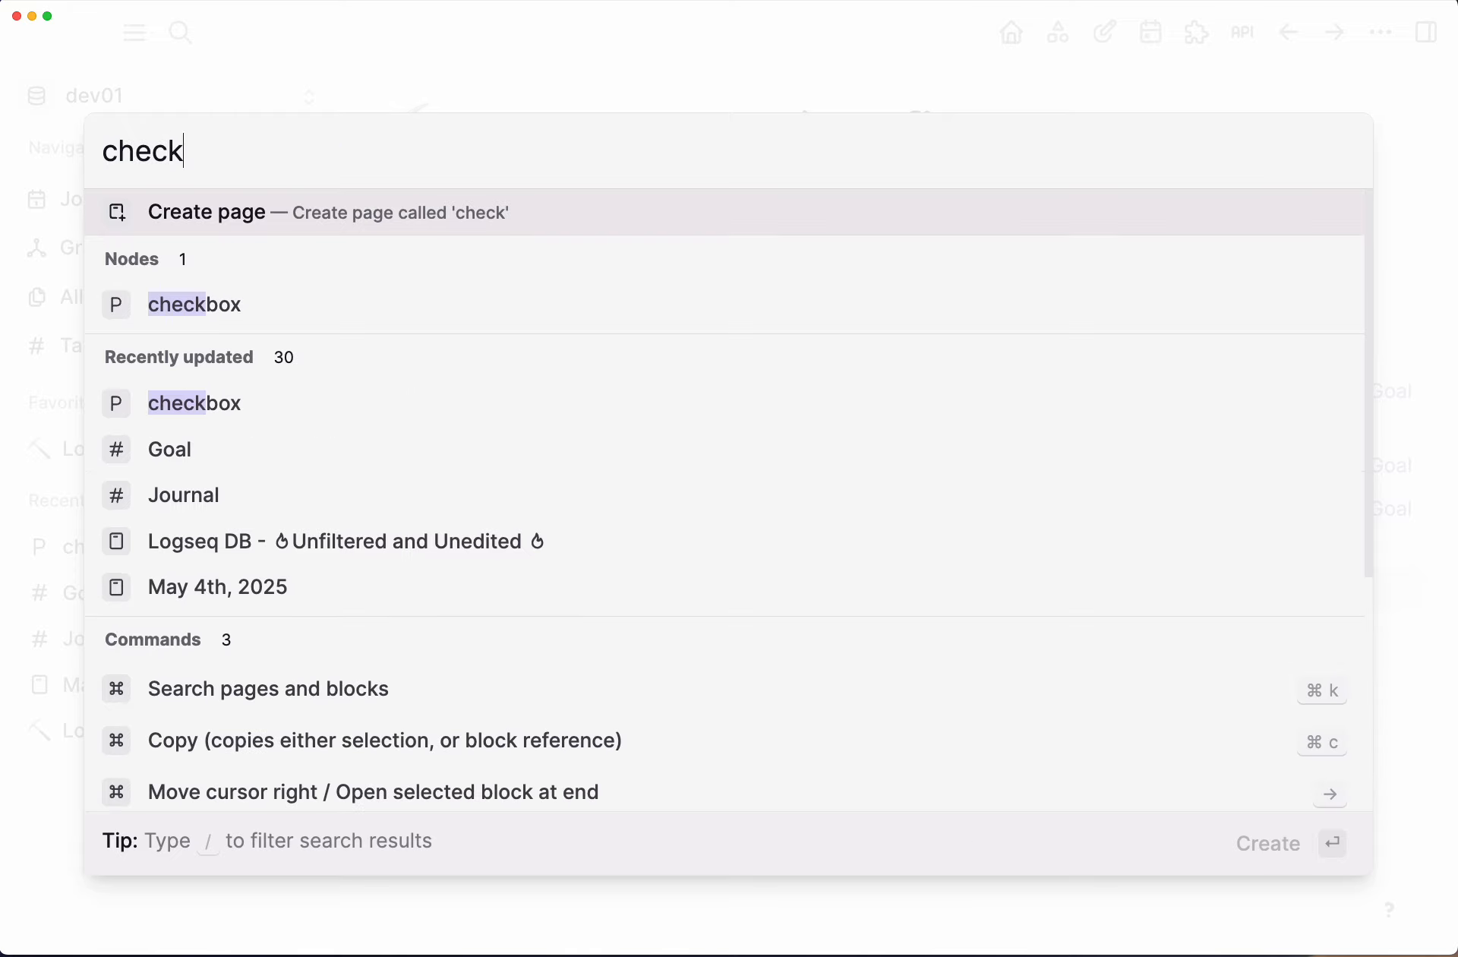
{"action": "left_click", "coordinate": [350, 215]}
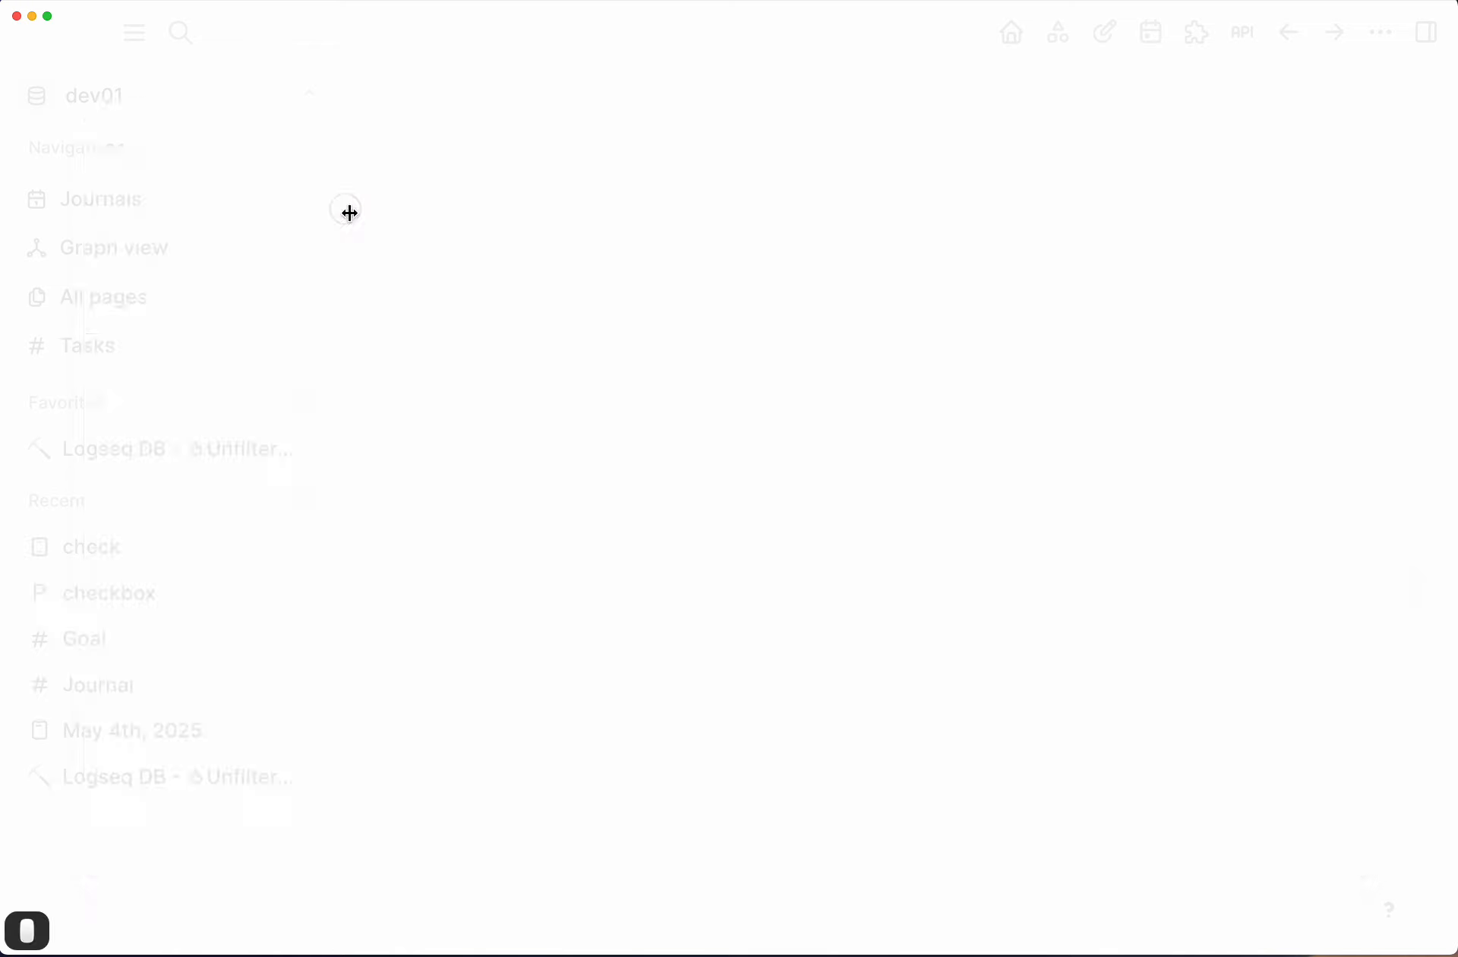
{"action": "left_click", "coordinate": [565, 142]}
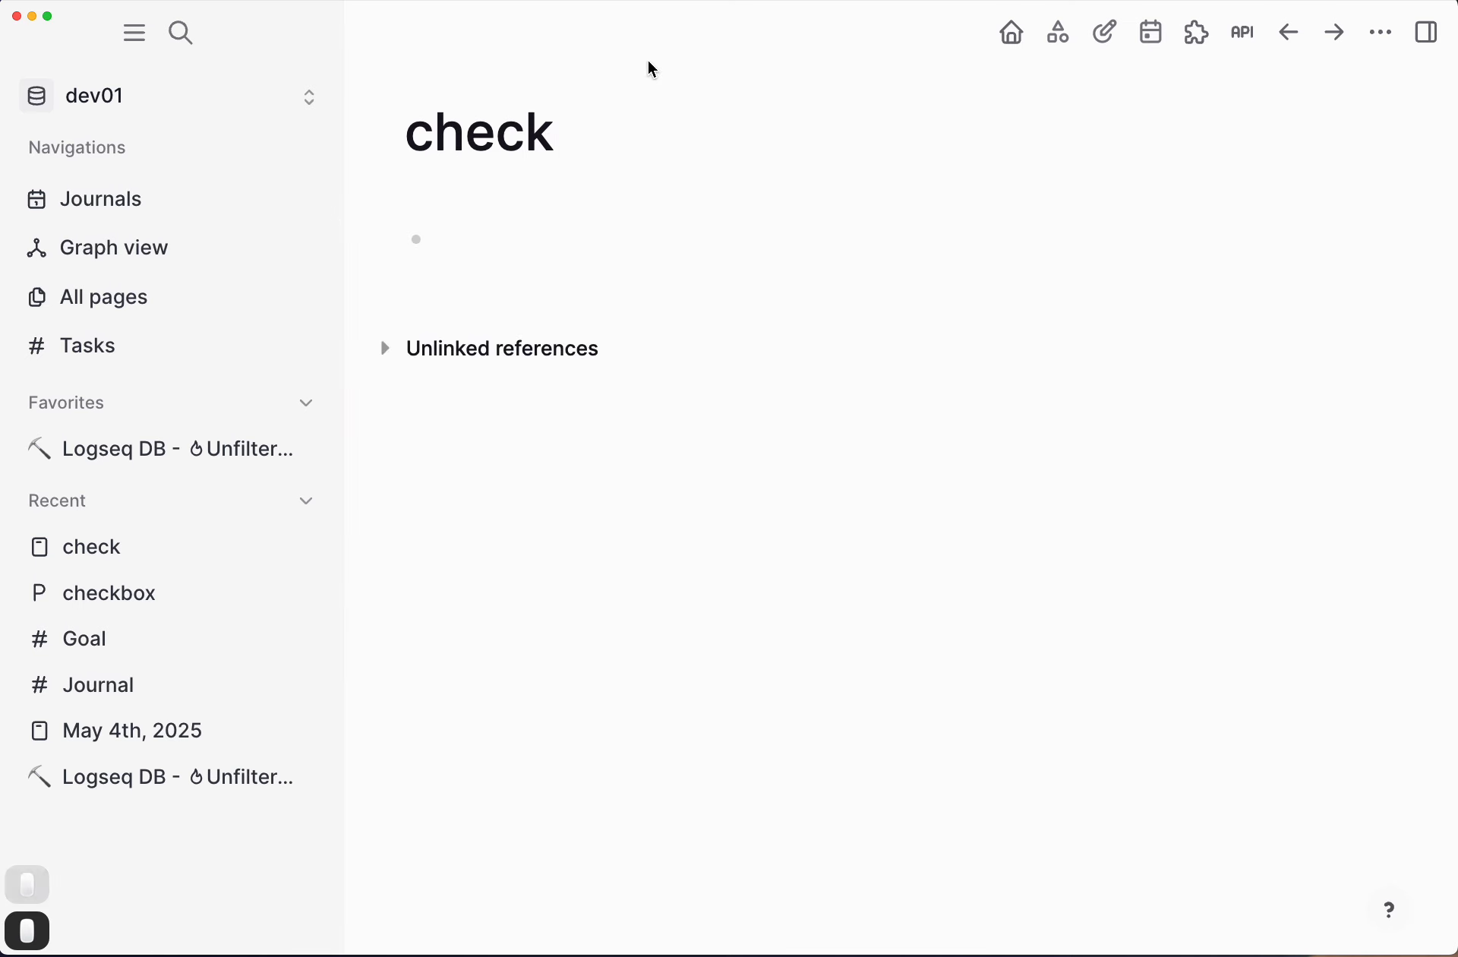
{"action": "mouse_move", "coordinate": [706, 169]}
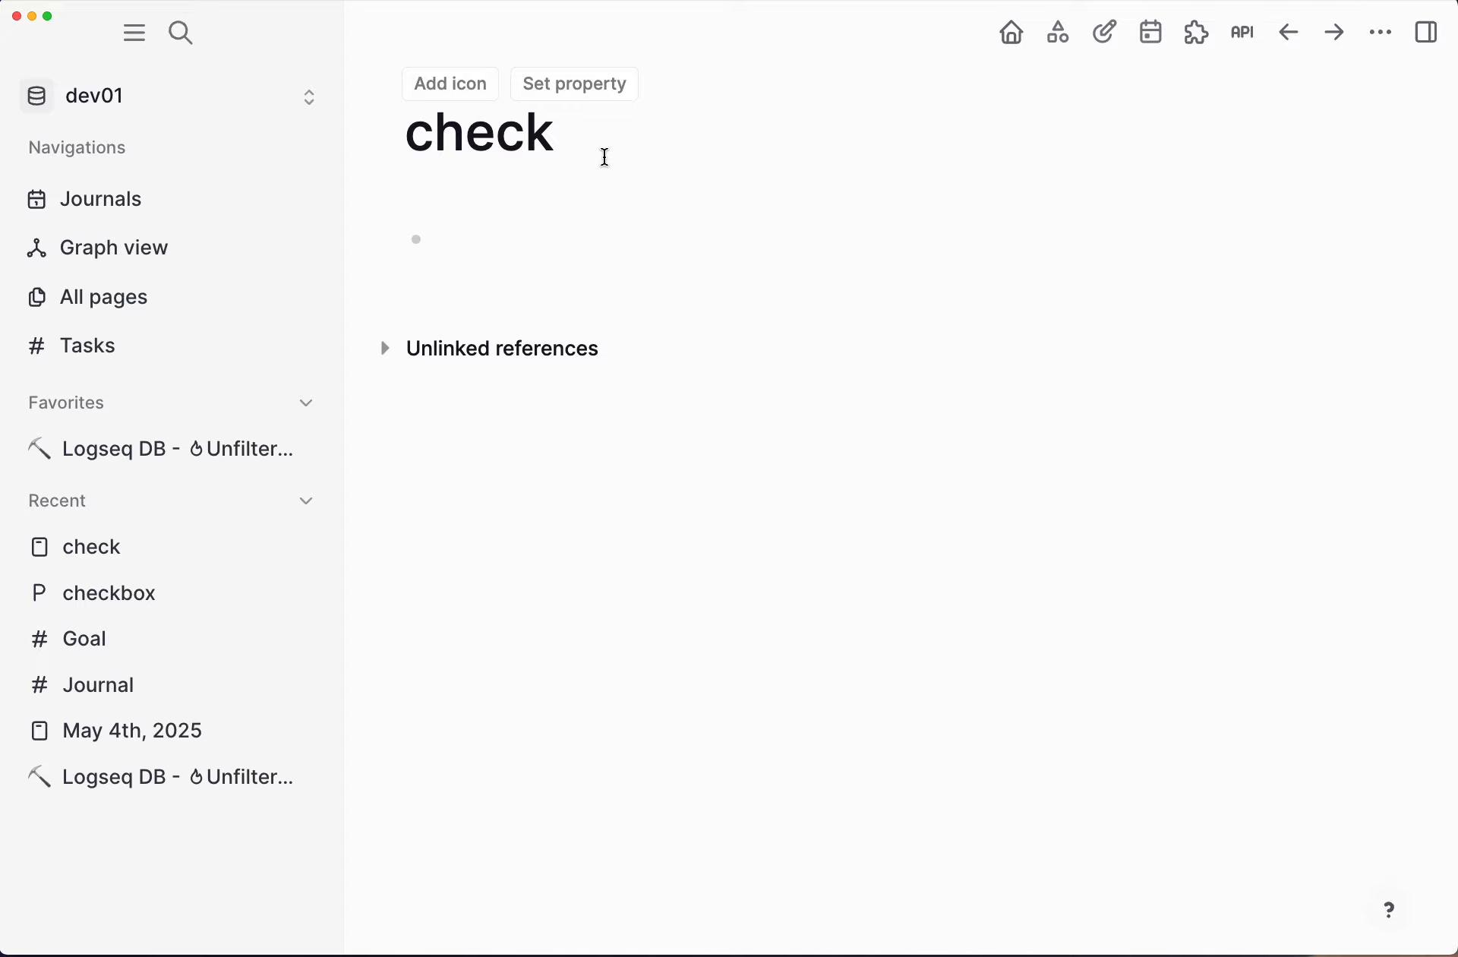
{"action": "type", "text": "box"}
{"action": "key", "text": "Return"}
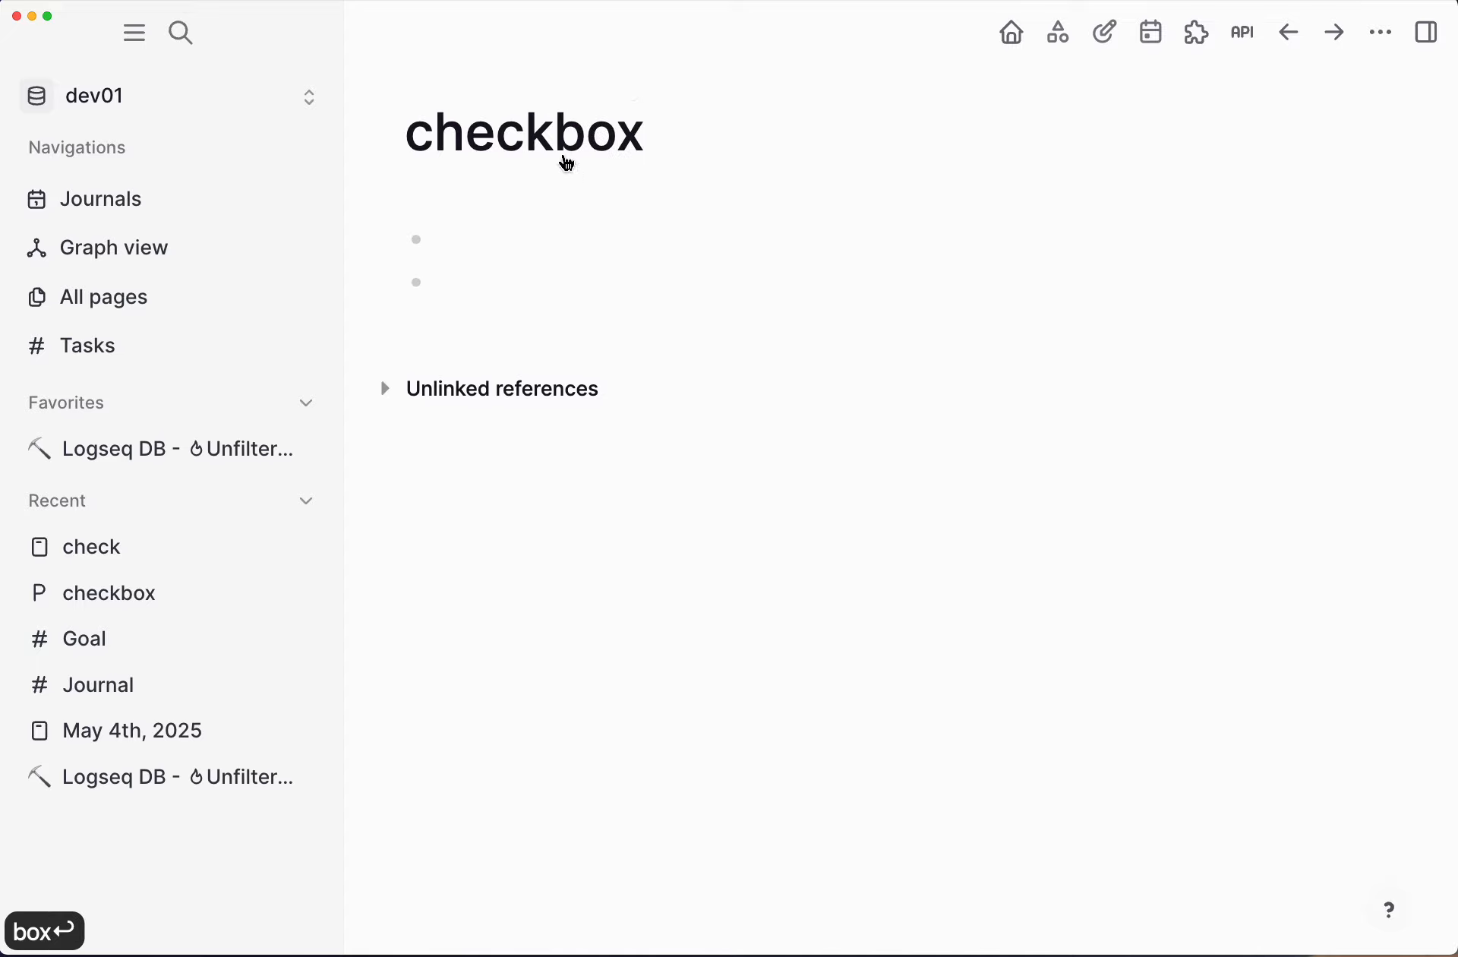
Step: Convert the newly created page to a tag
{"action": "left_click", "coordinate": [553, 136]}
{"action": "left_click", "coordinate": [531, 237]}
{"action": "right_click", "coordinate": [530, 136]}
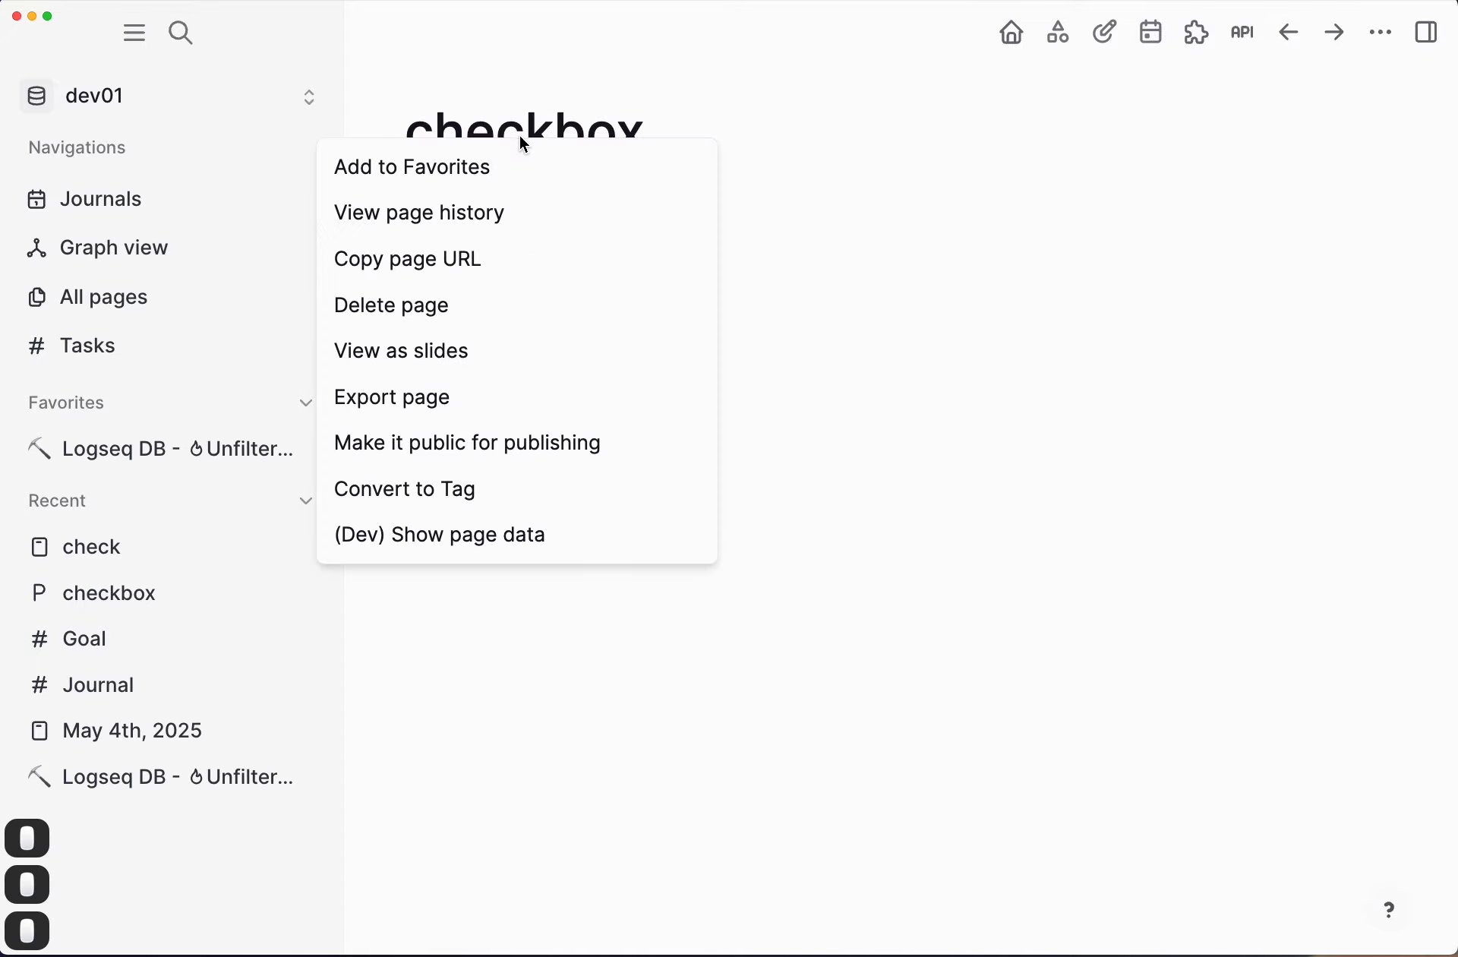
{"action": "left_click", "coordinate": [472, 513]}
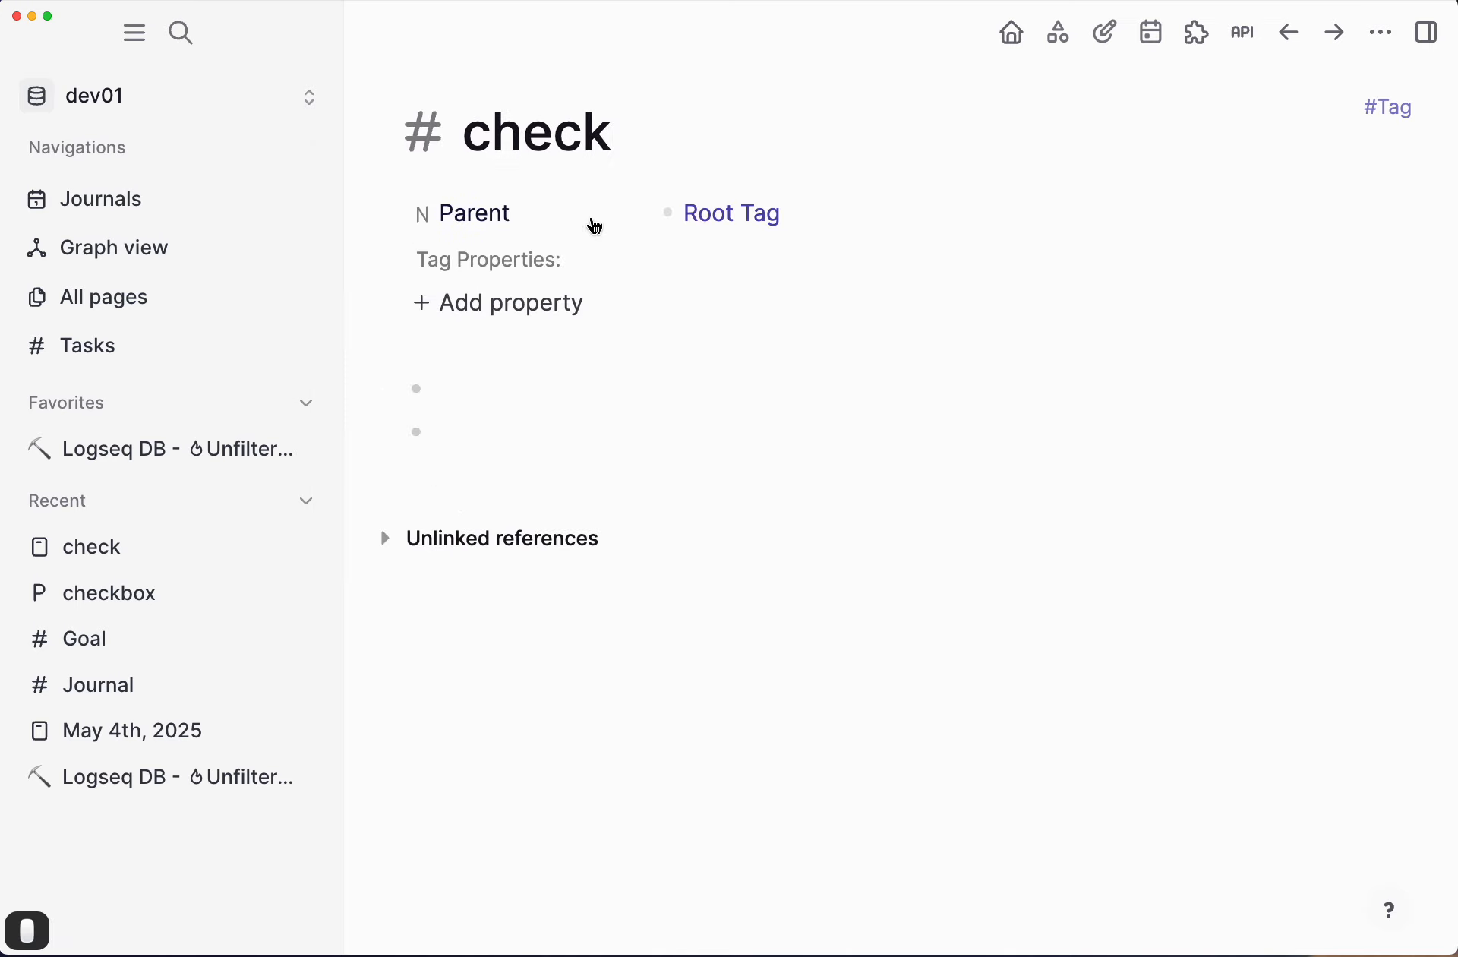
Step: Rename the check tag as checkbox
{"action": "left_click", "coordinate": [614, 140]}
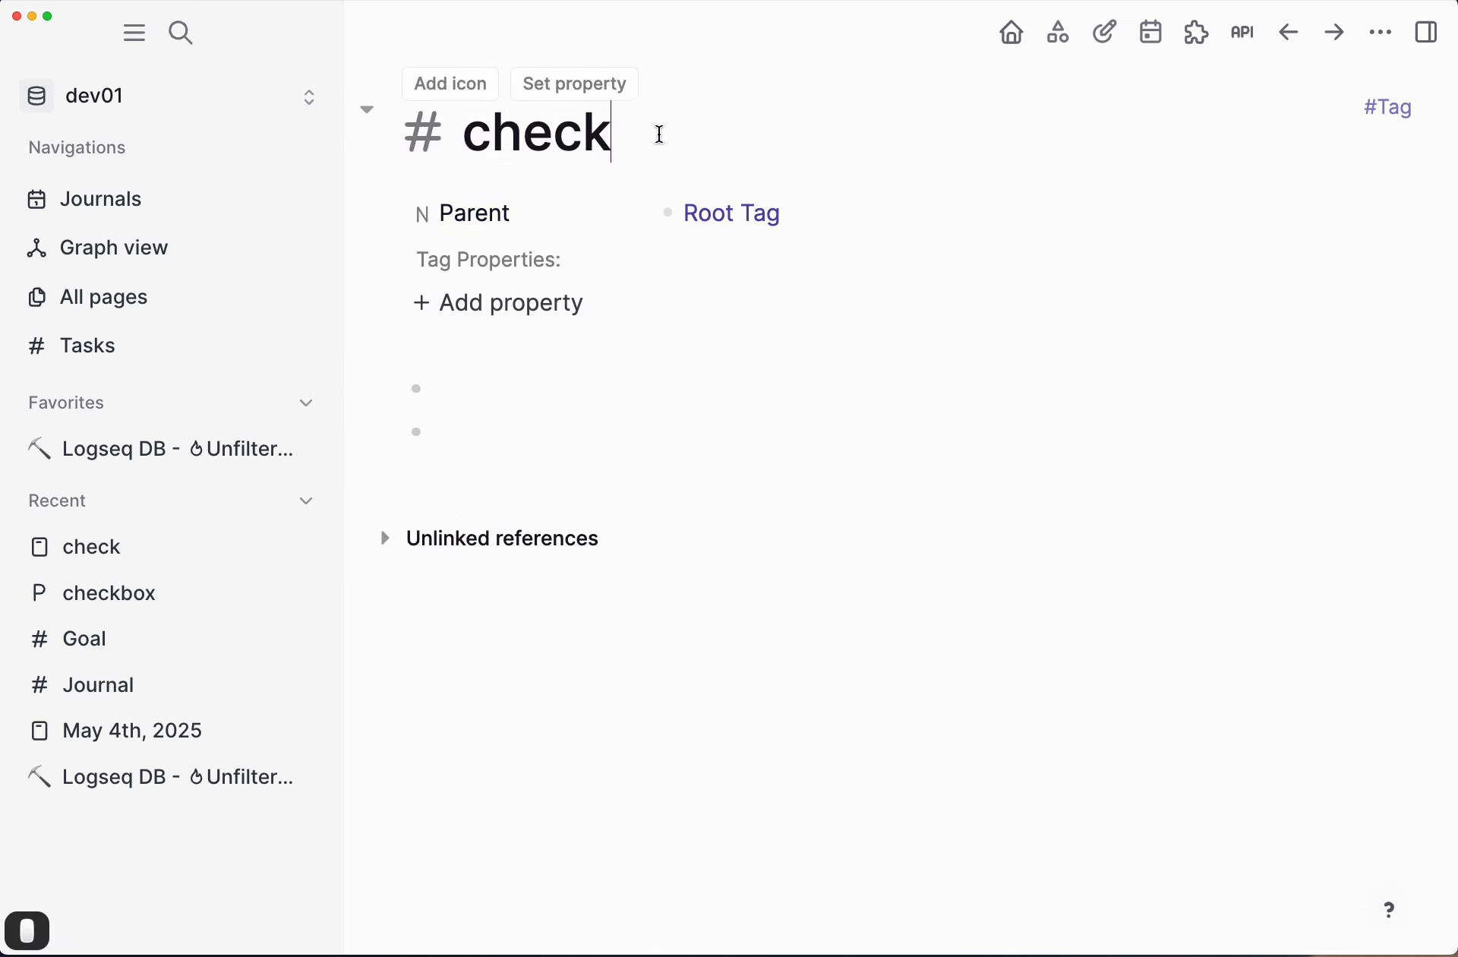
{"action": "type", "text": "box"}
{"action": "key", "text": "Return"}
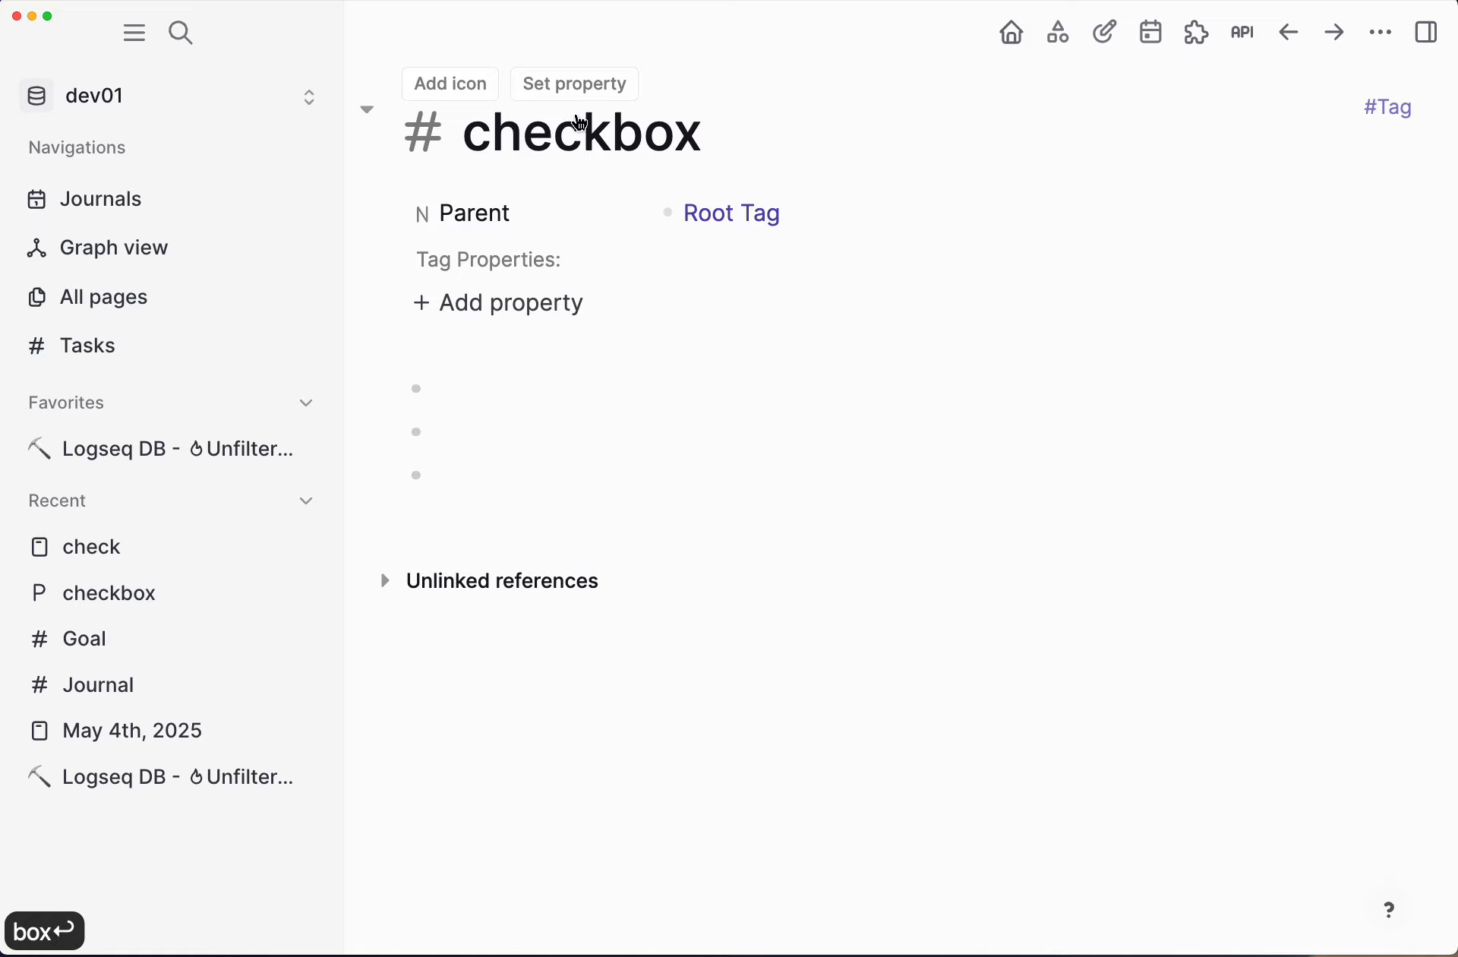
{"action": "left_click", "coordinate": [572, 141]}
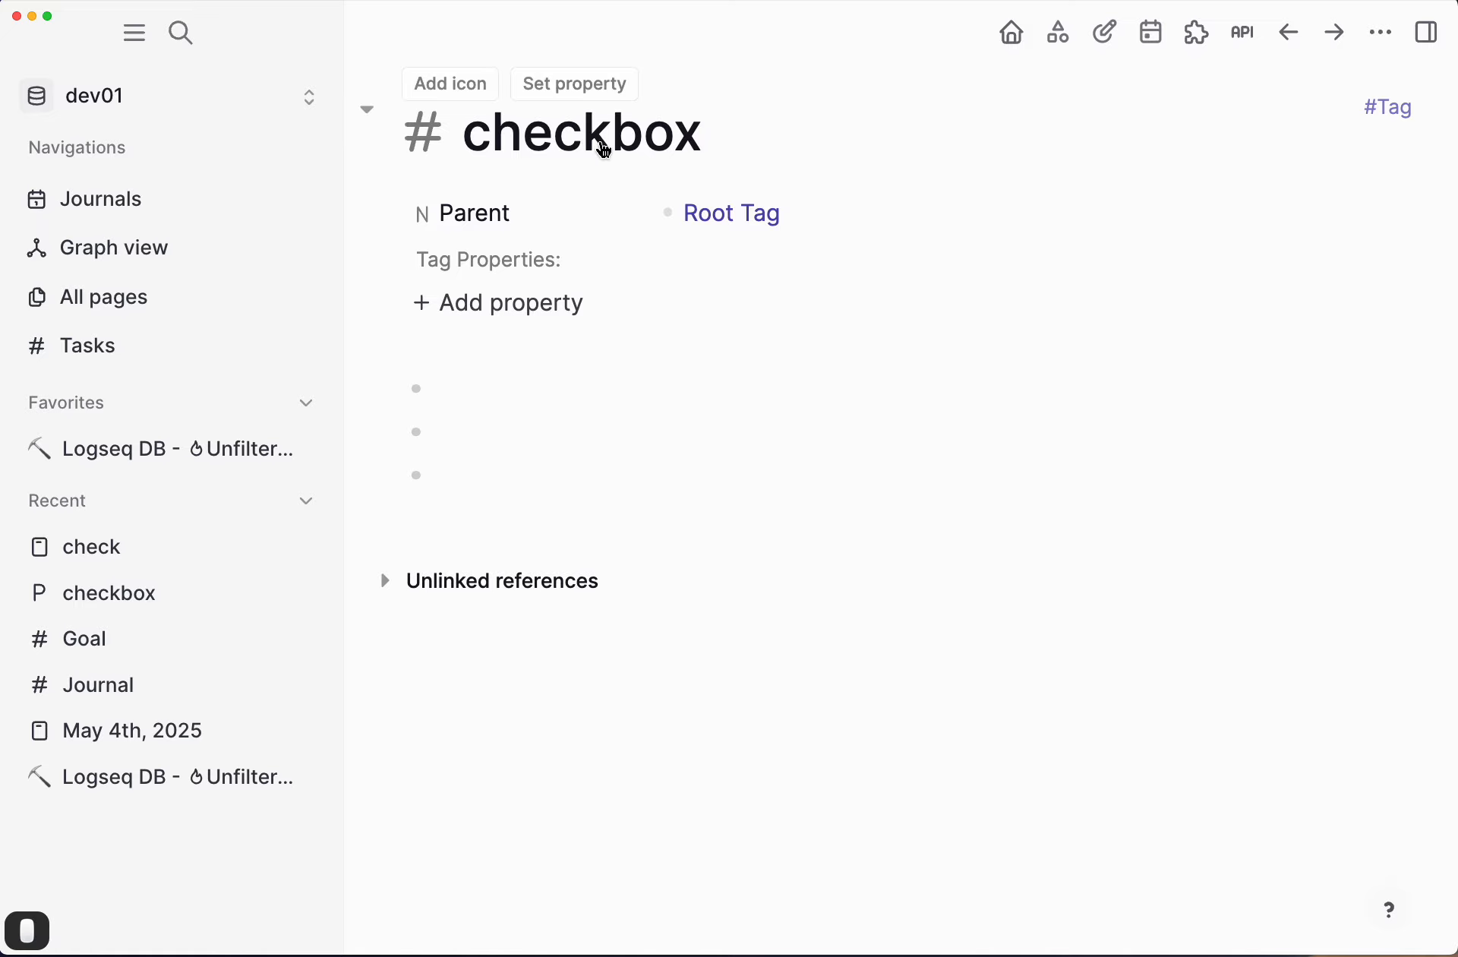
{"action": "left_click", "coordinate": [600, 143]}
Step: Add the existing checkbox property to the checkbox tag's tag properties
{"action": "left_click", "coordinate": [530, 308]}
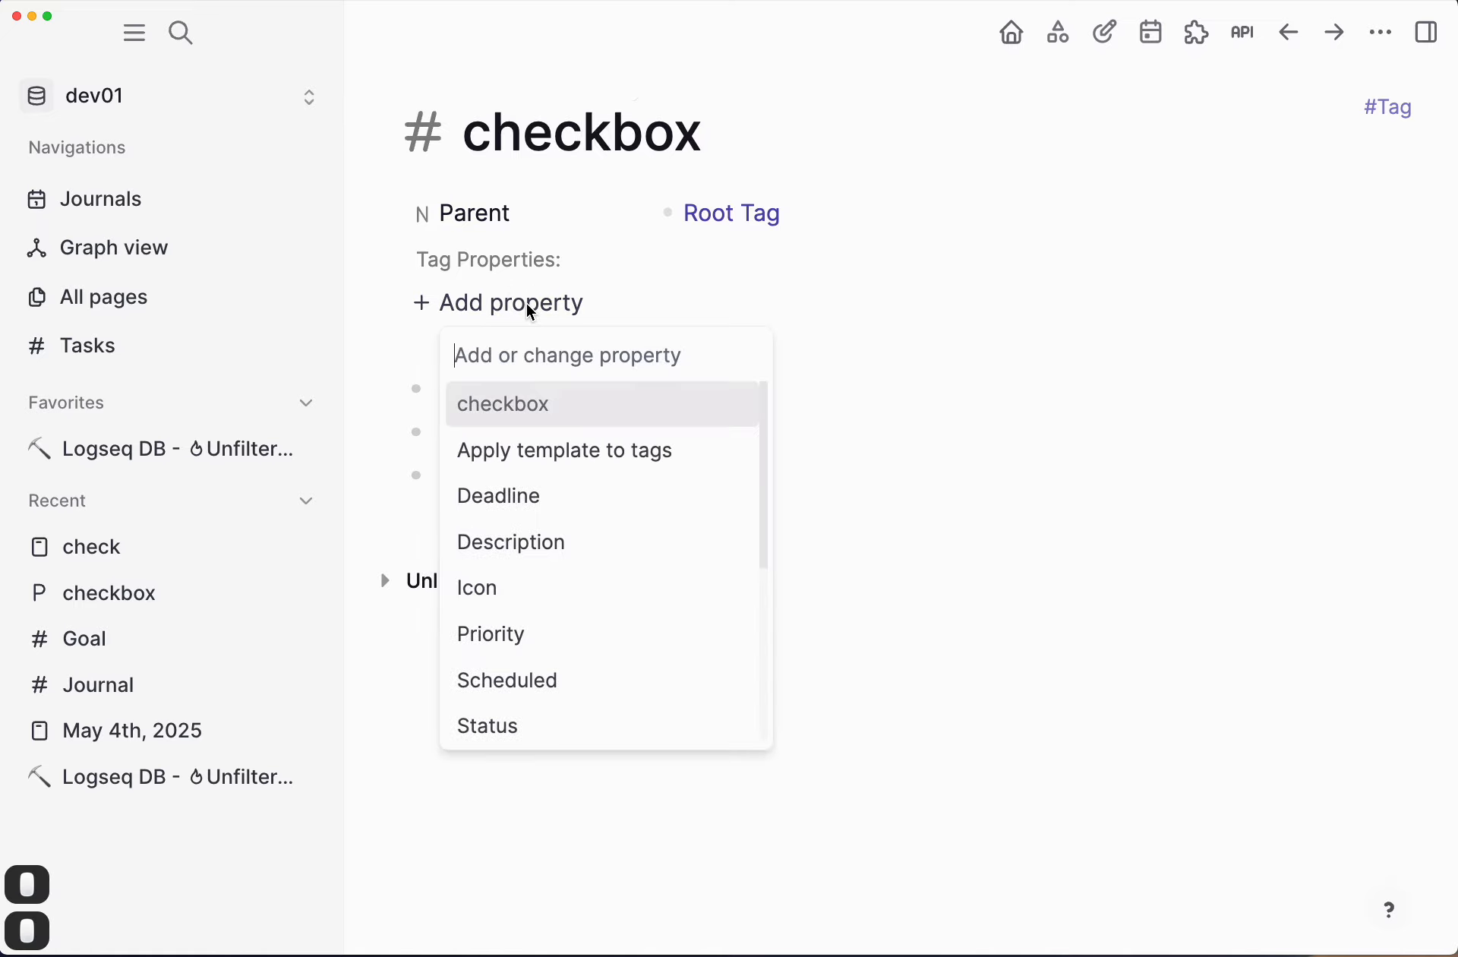
{"action": "type", "text": "check"}
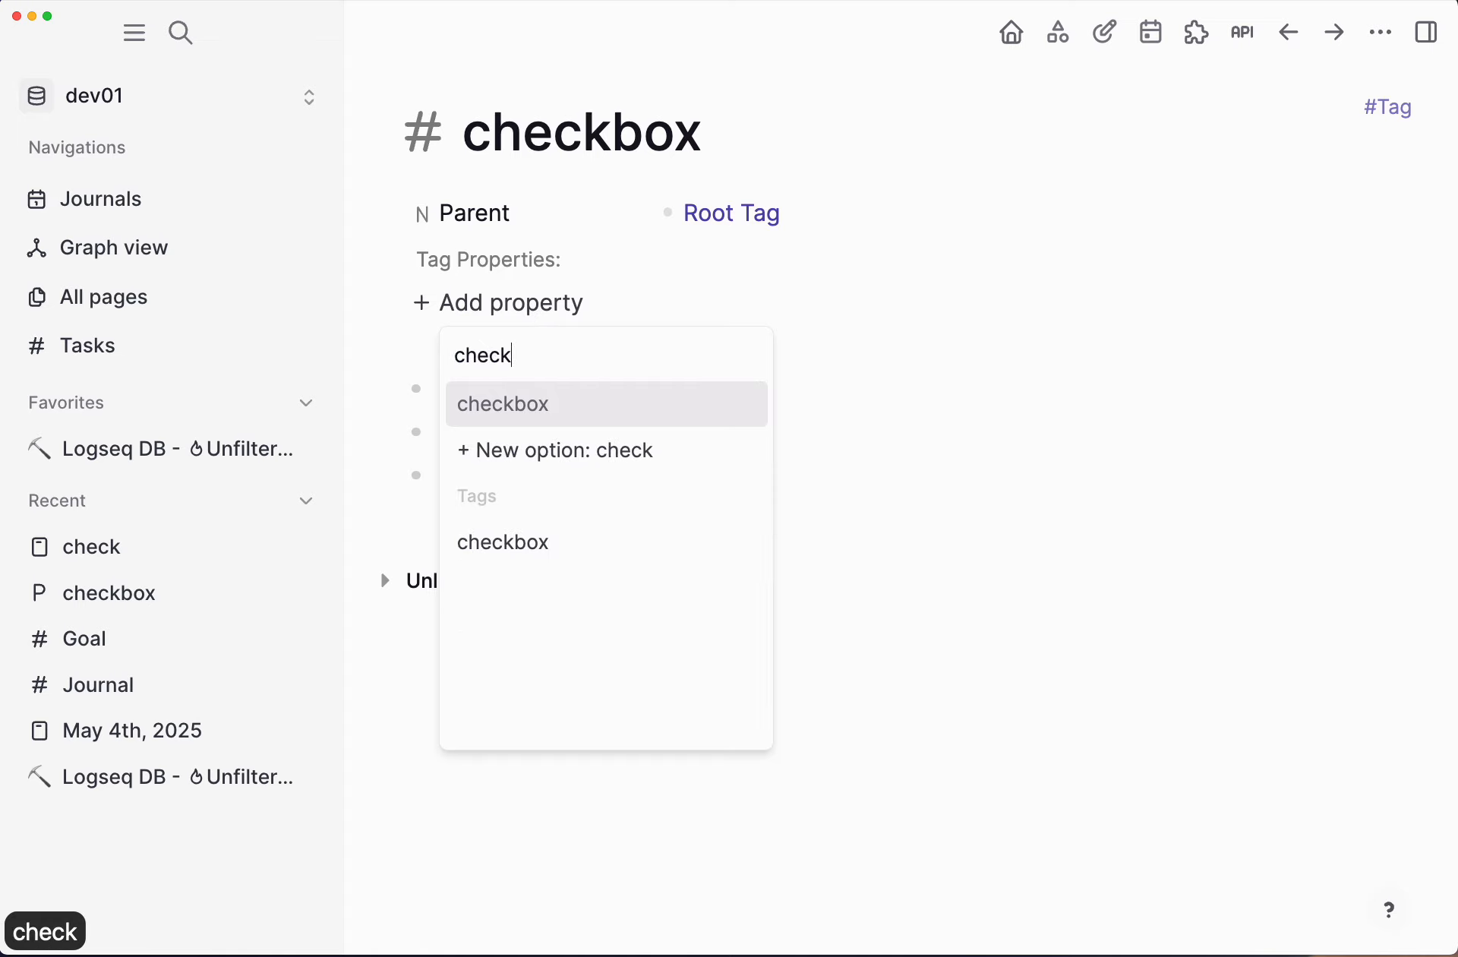
{"action": "key", "text": "Return"}
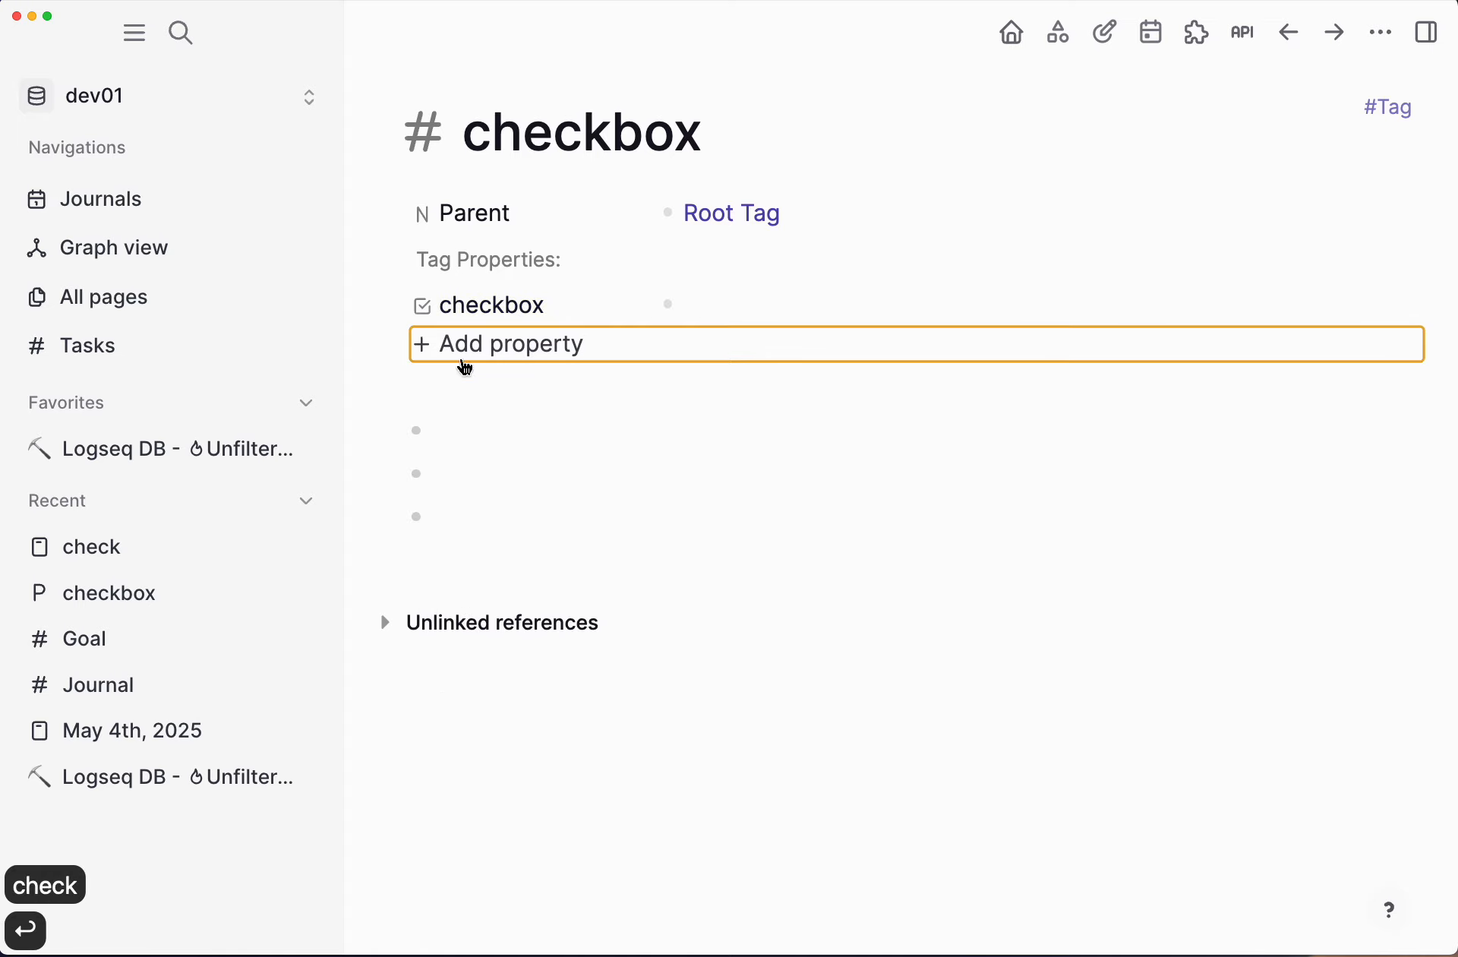
Step: Open the May 4th, 2025 journal page and add four empty blocks below its first empty block
{"action": "mouse_move", "coordinate": [579, 147]}
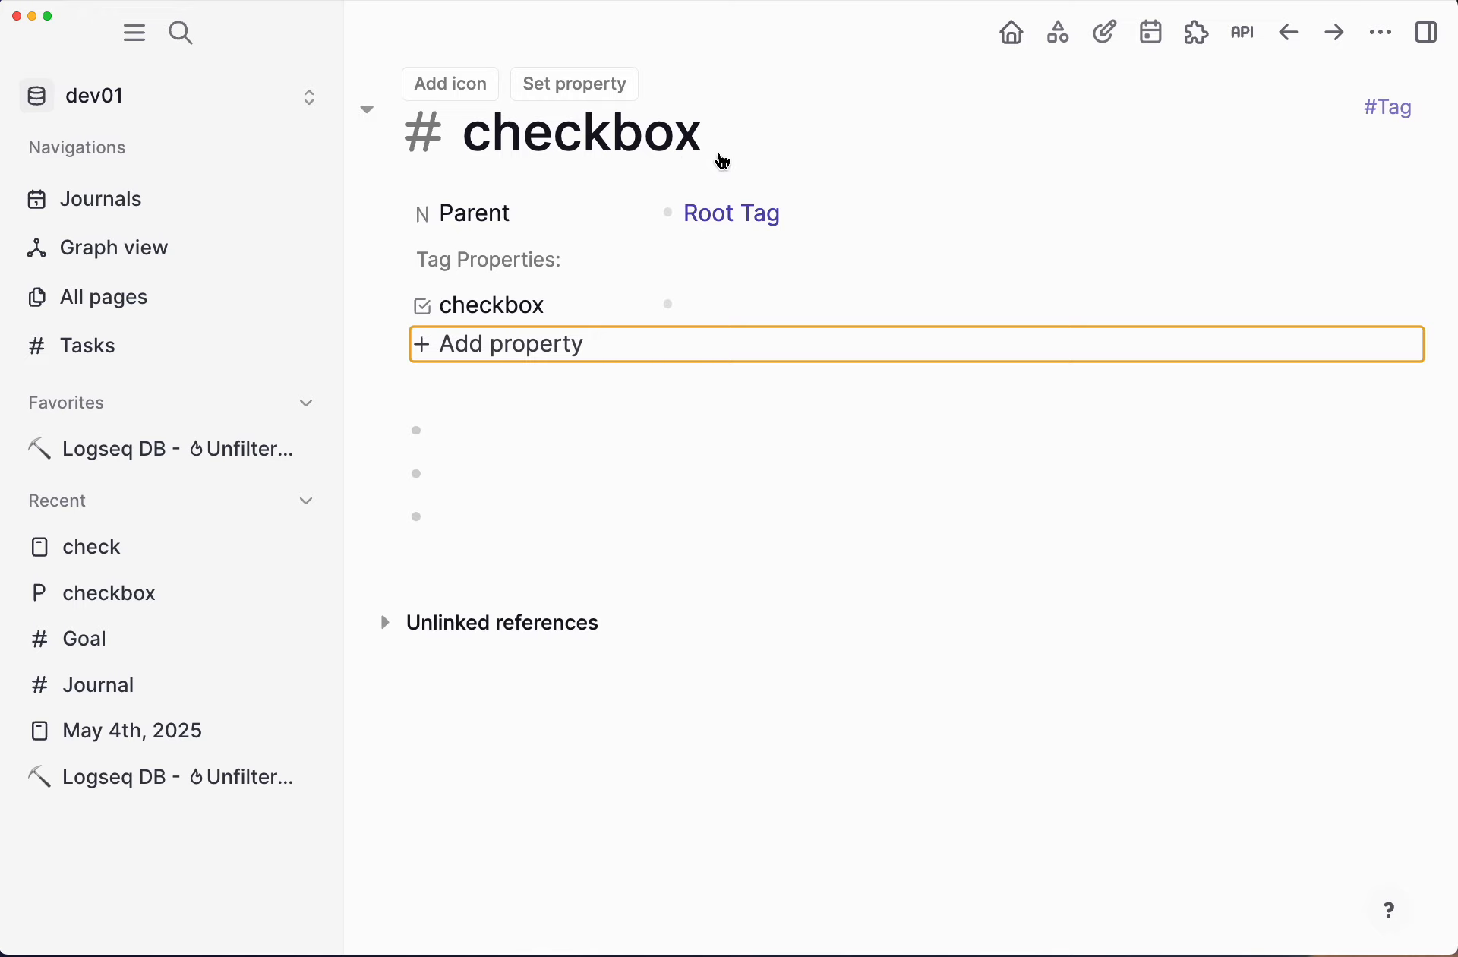
{"action": "left_click", "coordinate": [543, 371]}
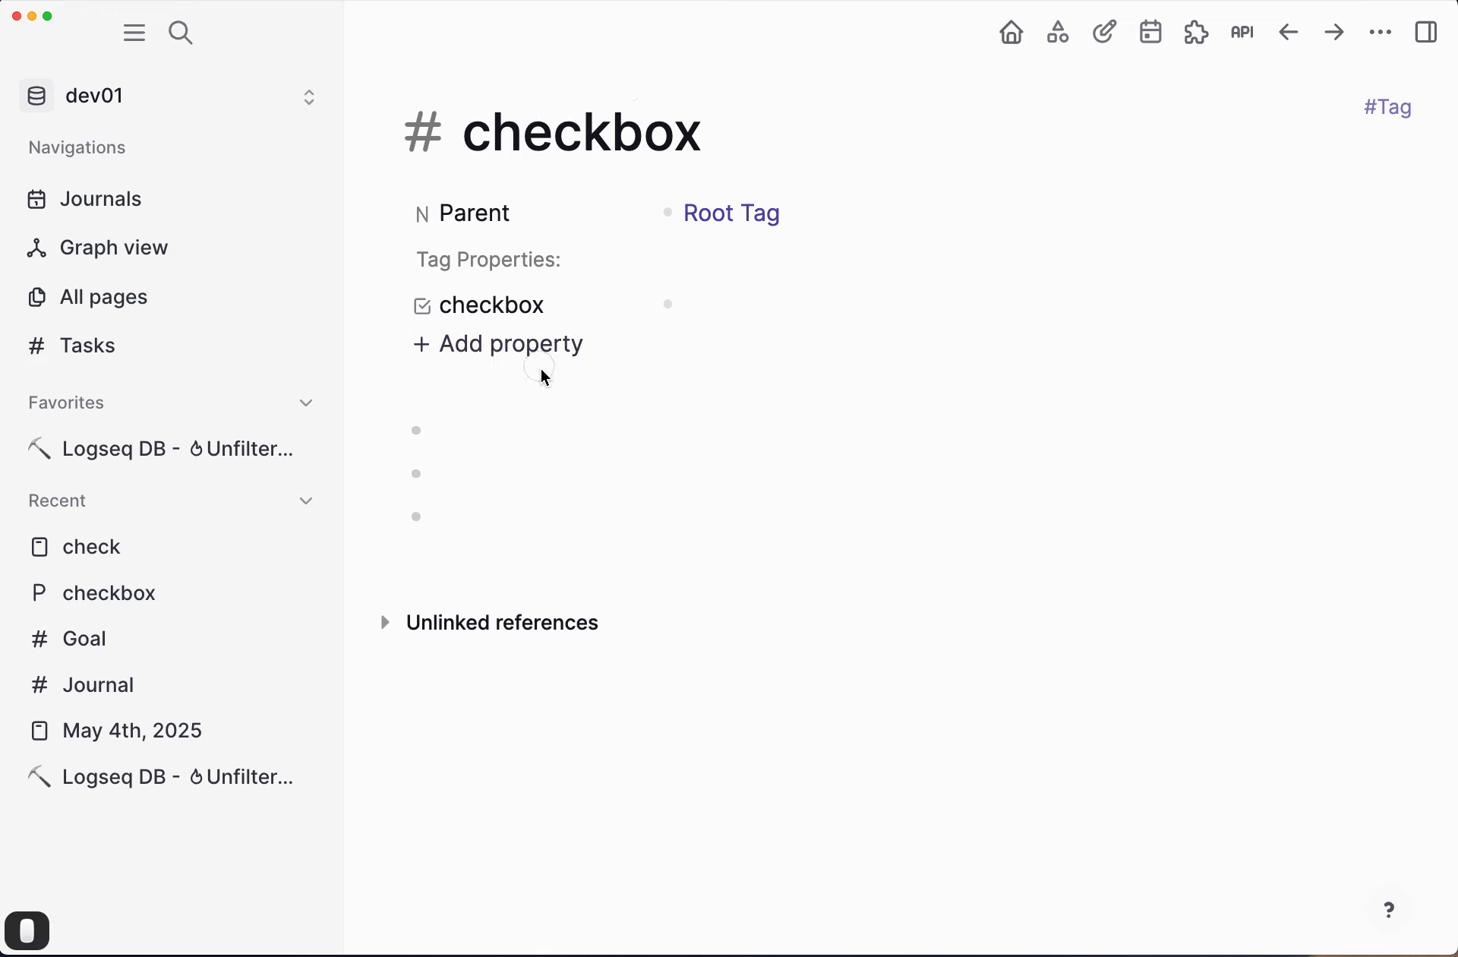
{"action": "left_click", "coordinate": [142, 202]}
{"action": "left_click", "coordinate": [491, 216]}
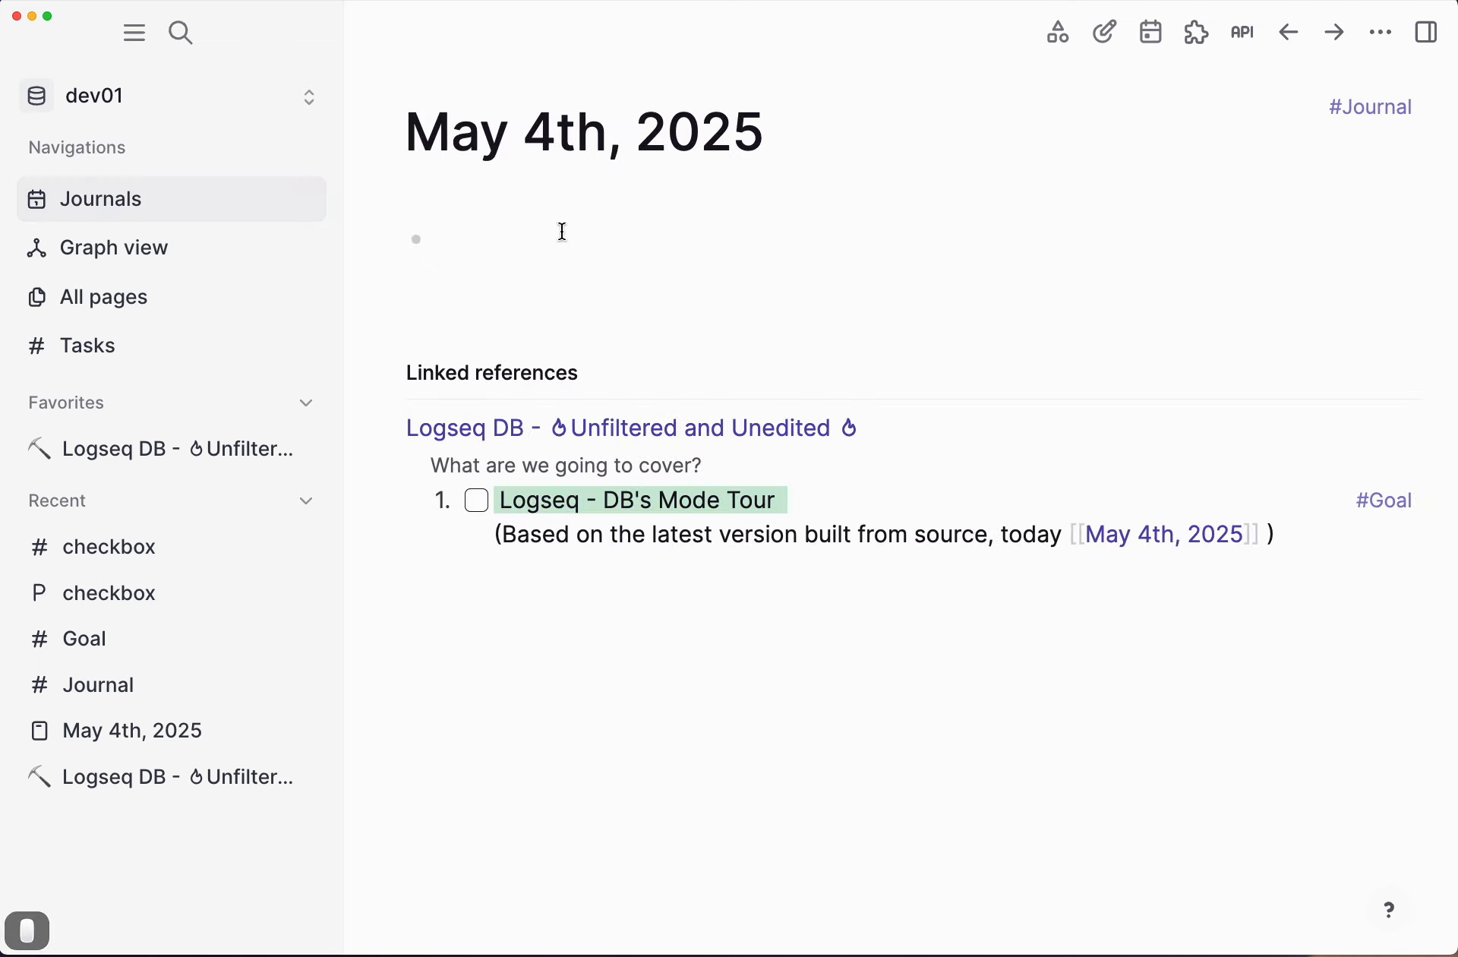
{"action": "left_click", "coordinate": [524, 243]}
{"action": "key", "text": "Return"}
{"action": "key", "text": "Return"}
{"action": "key", "text": "Return"}
{"action": "key", "text": "Return"}
{"action": "key", "text": "Up"}
{"action": "key", "text": "Up"}
{"action": "key", "text": "Up"}
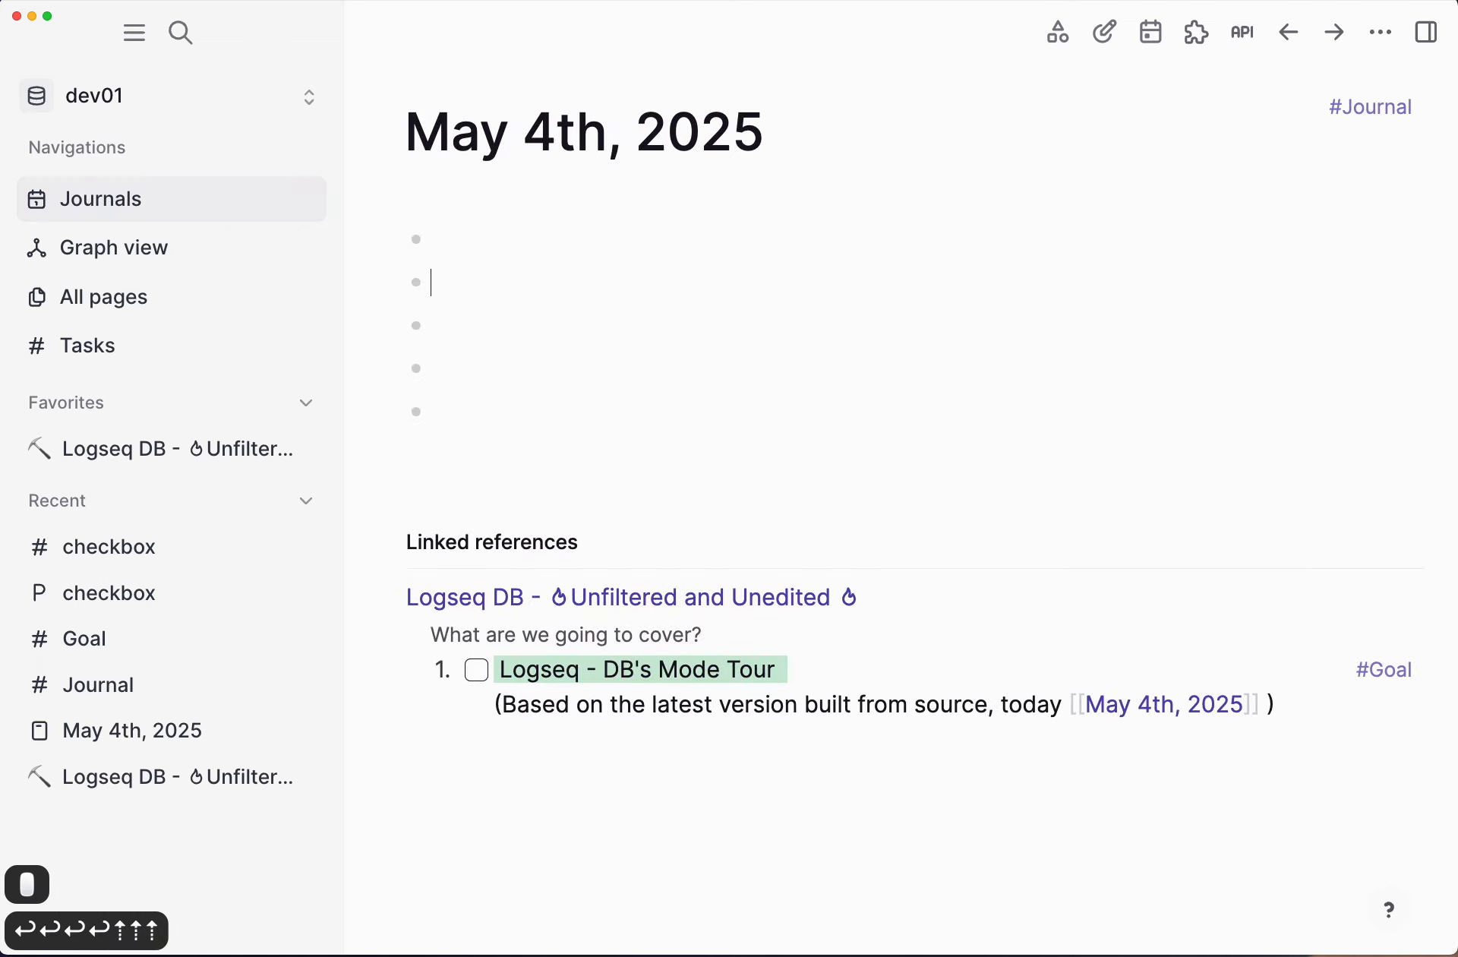
{"action": "key", "text": "Up"}
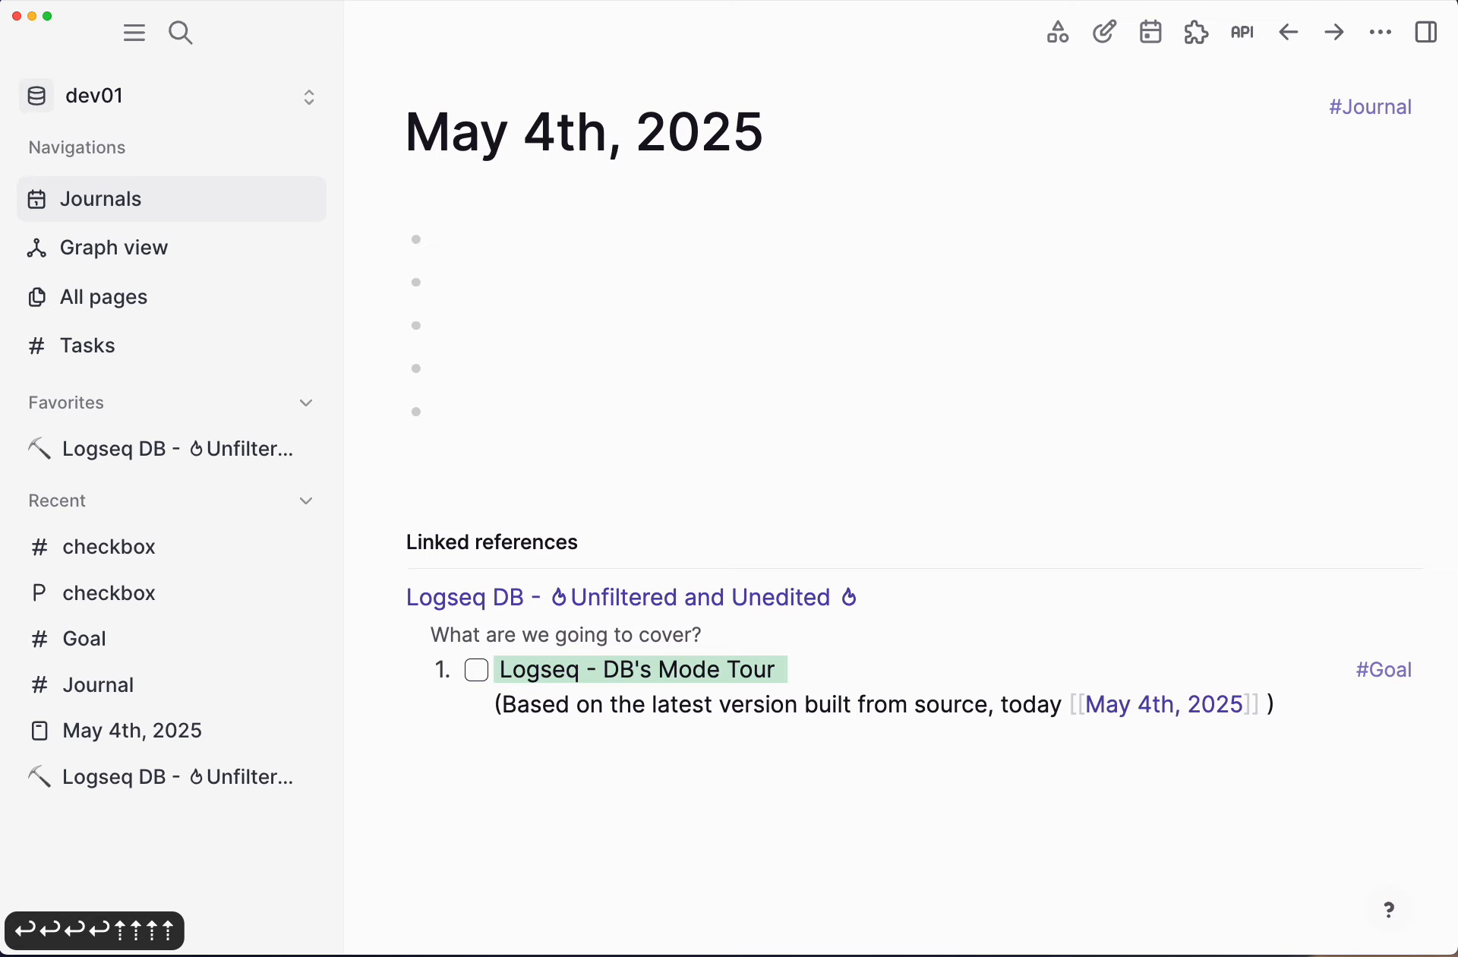
Step: Enter three consecutive blocks reading demo 1, demo 2 and demo 3, starting in the journal's first block
{"action": "type", "text": "demo "}
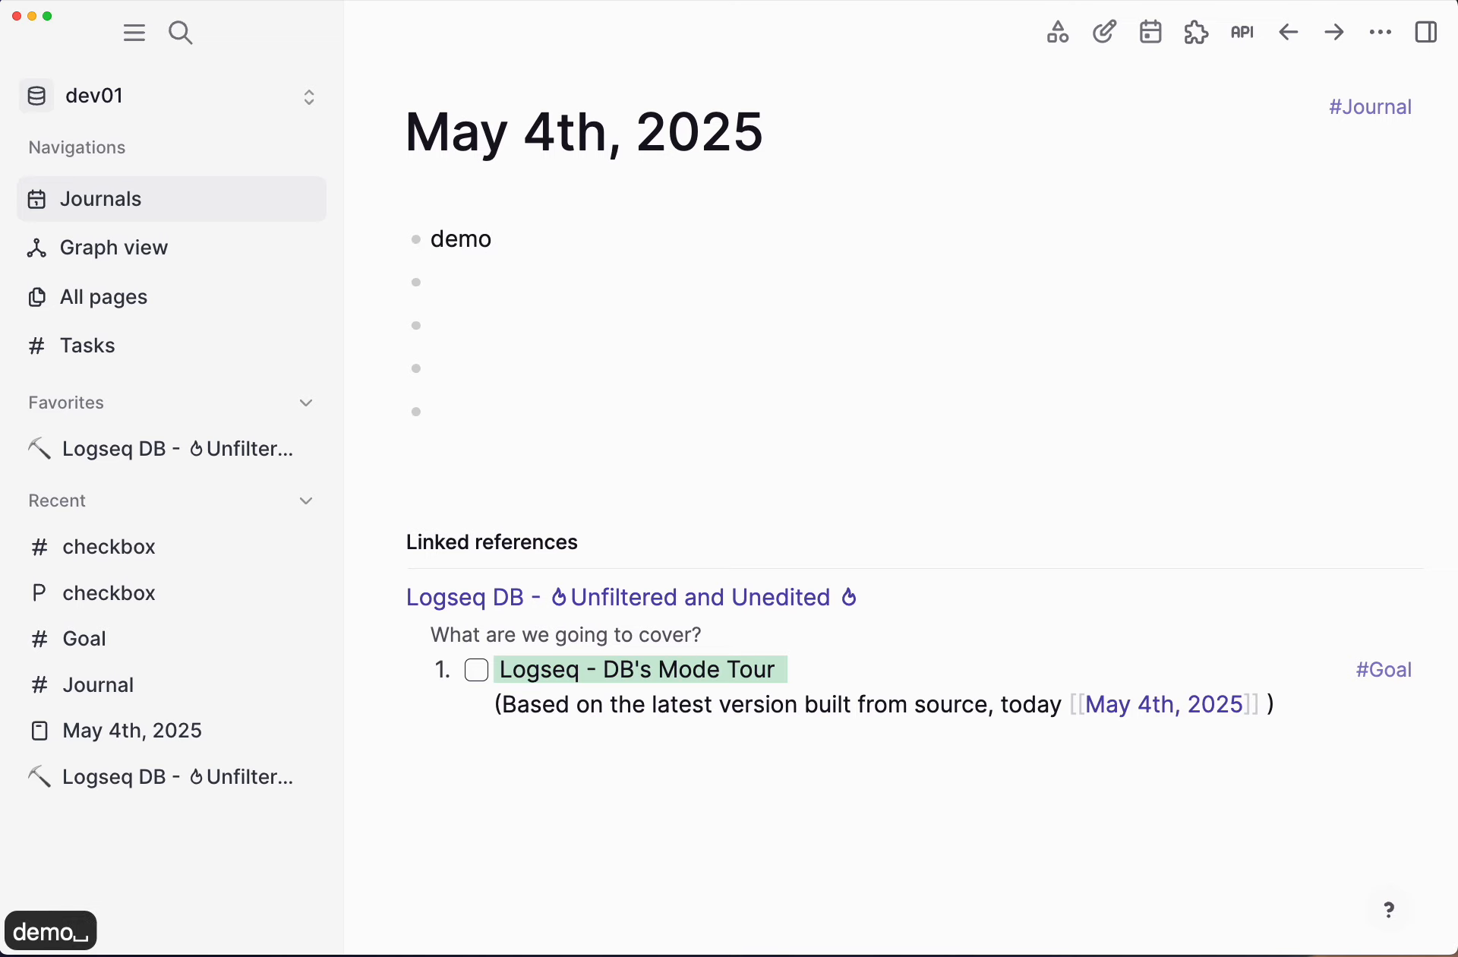
{"action": "type", "text": "1"}
{"action": "key", "text": "Return"}
{"action": "type", "text": "demo 2"}
{"action": "key", "text": "Return"}
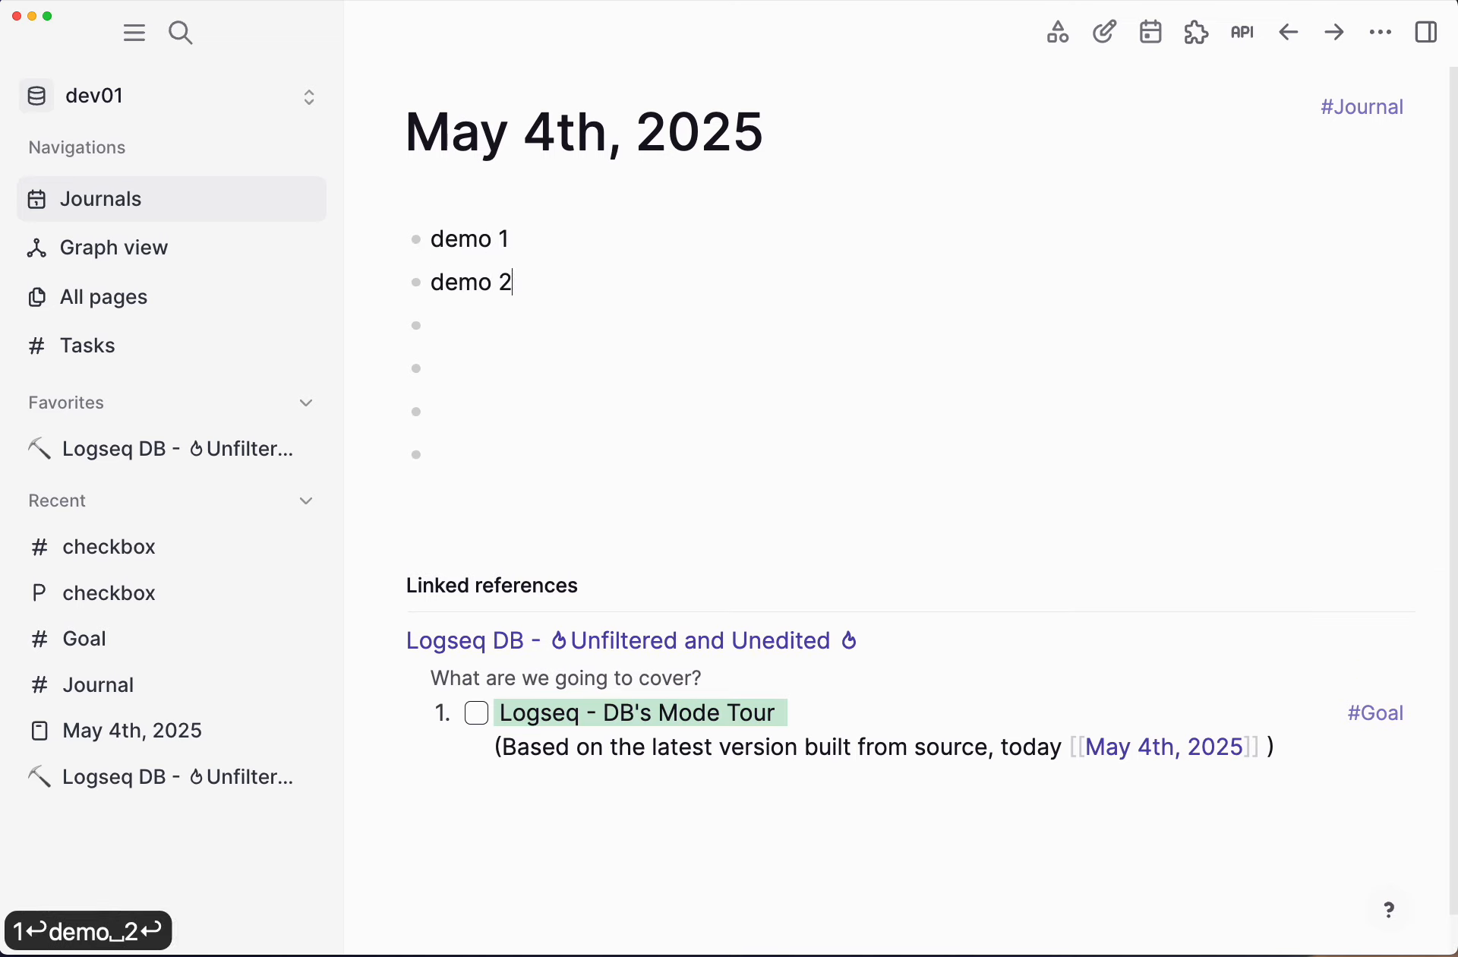
{"action": "type", "text": "demo 3"}
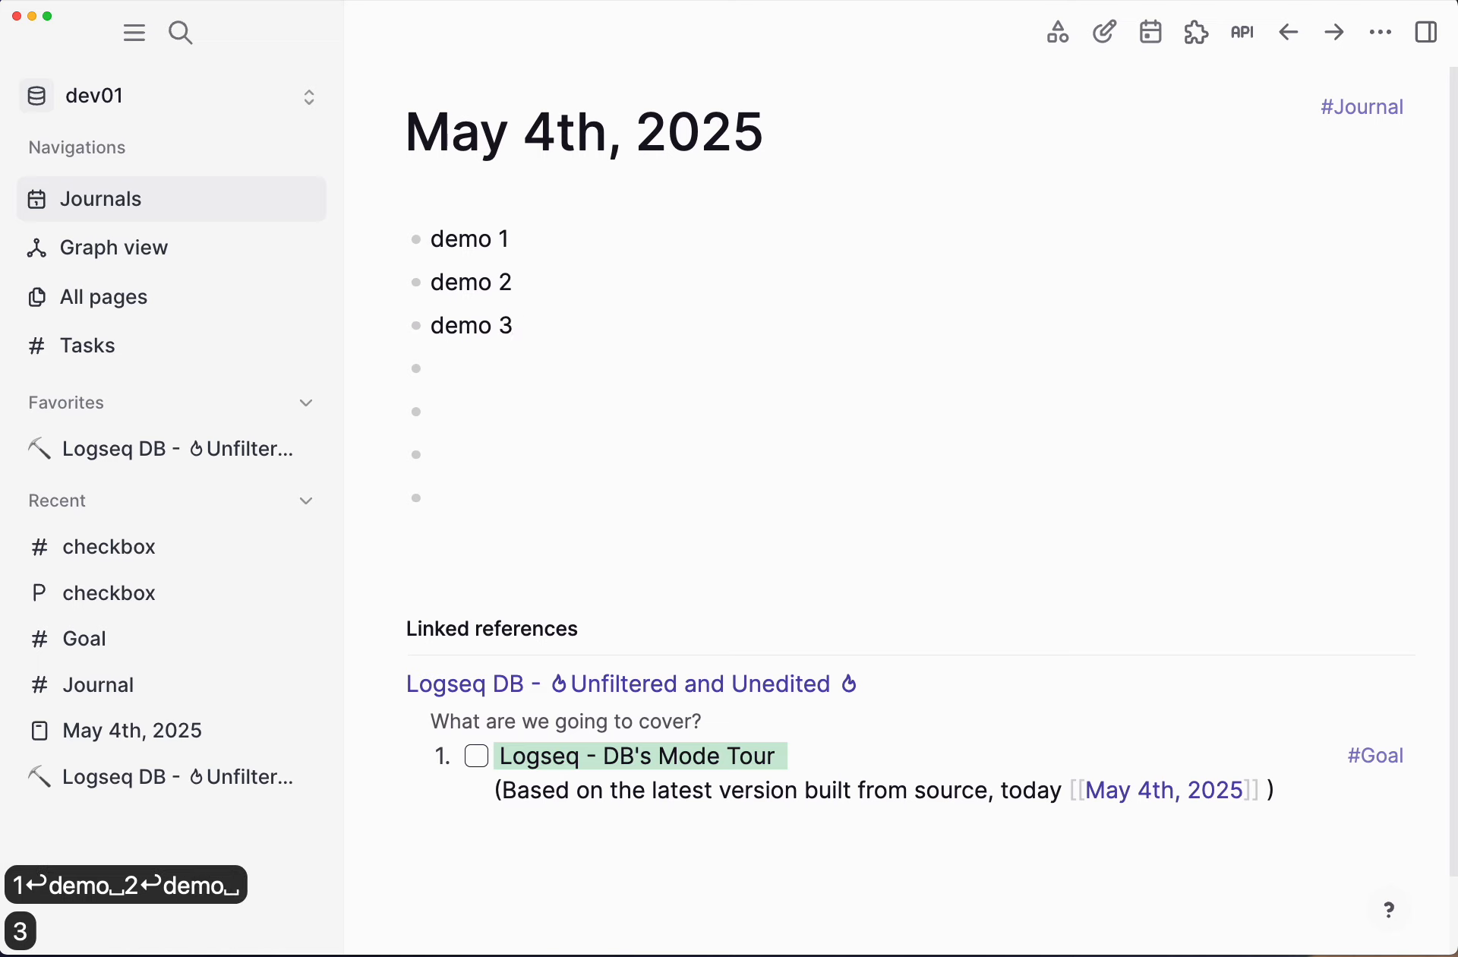
Step: Set the checkbox property to checked on the demo 1, demo 2 and demo 3 blocks together
{"action": "key", "text": "shift+Up"}
{"action": "key", "text": "shift+Up"}
{"action": "key", "text": "shift+Up"}
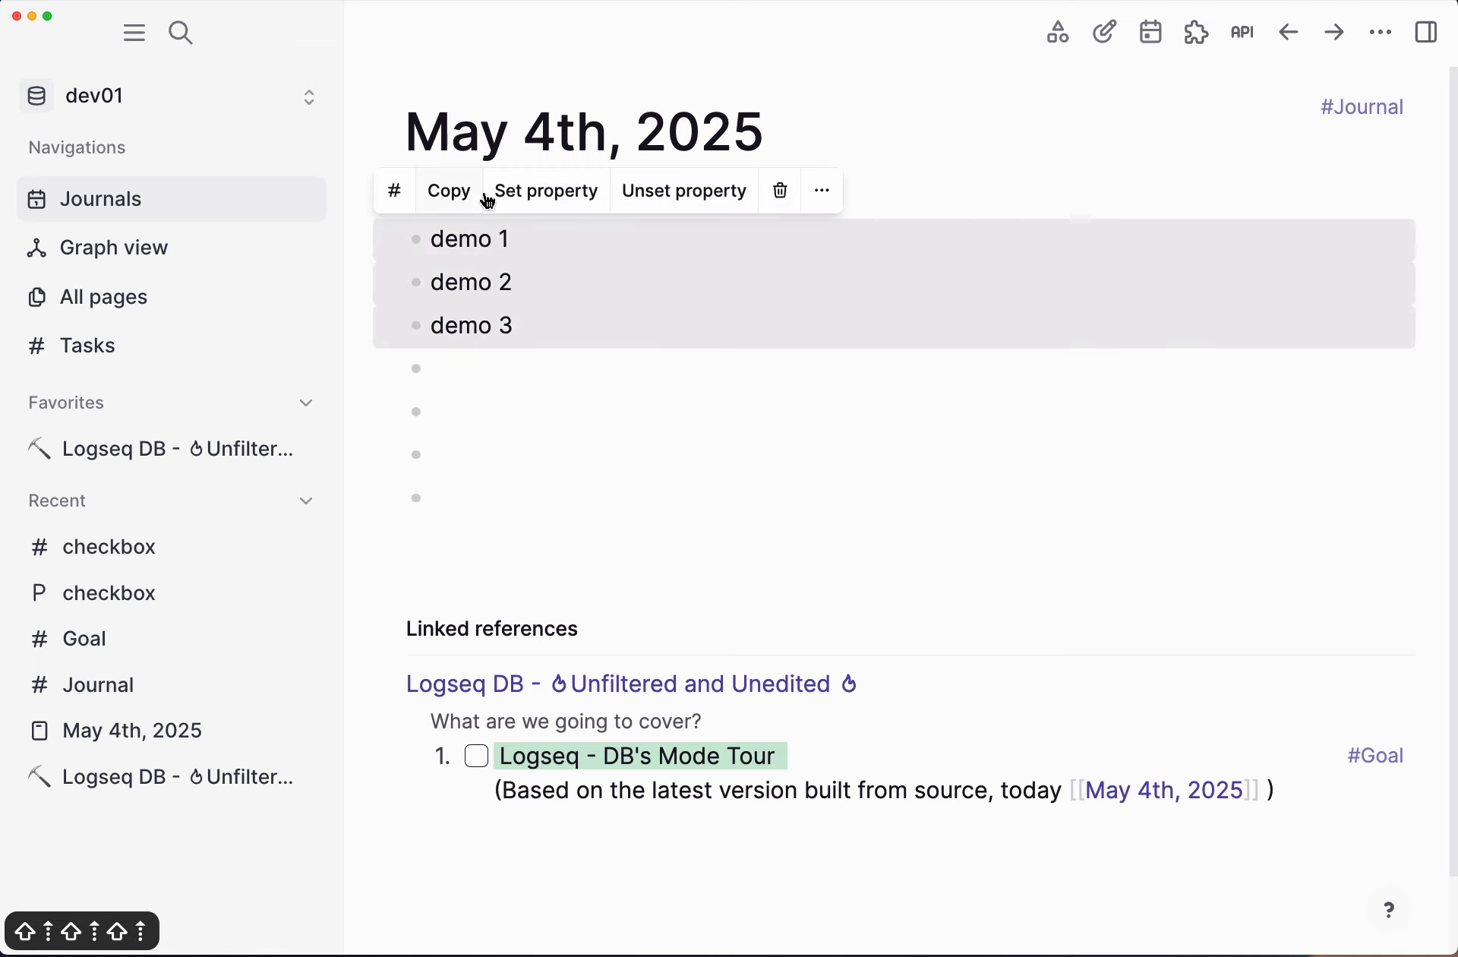
{"action": "left_click", "coordinate": [551, 200]}
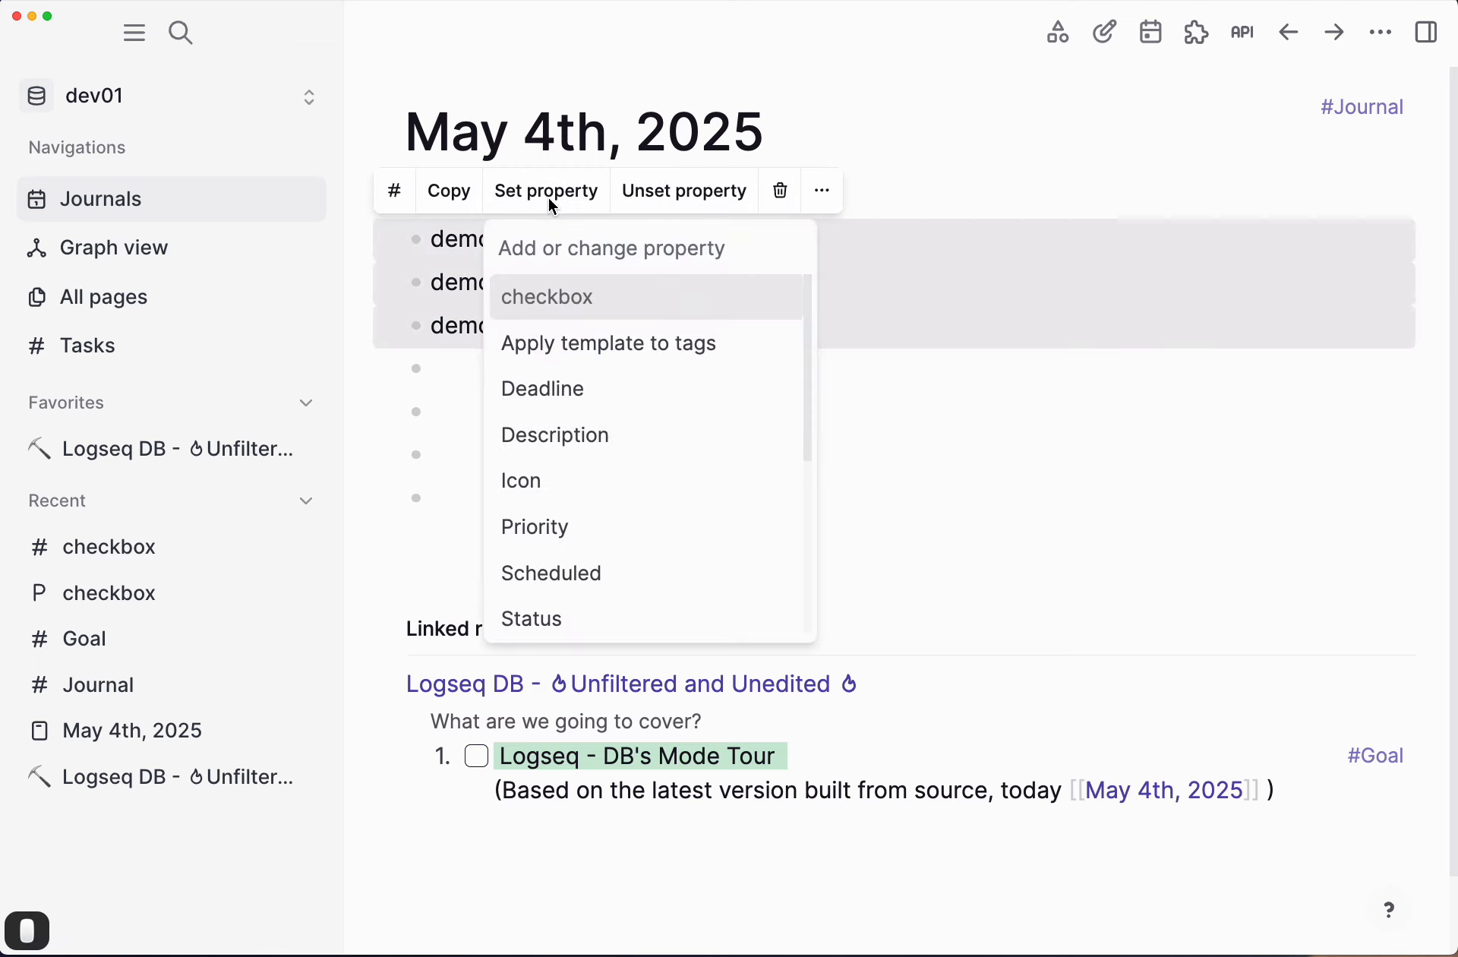
{"action": "left_click", "coordinate": [575, 314]}
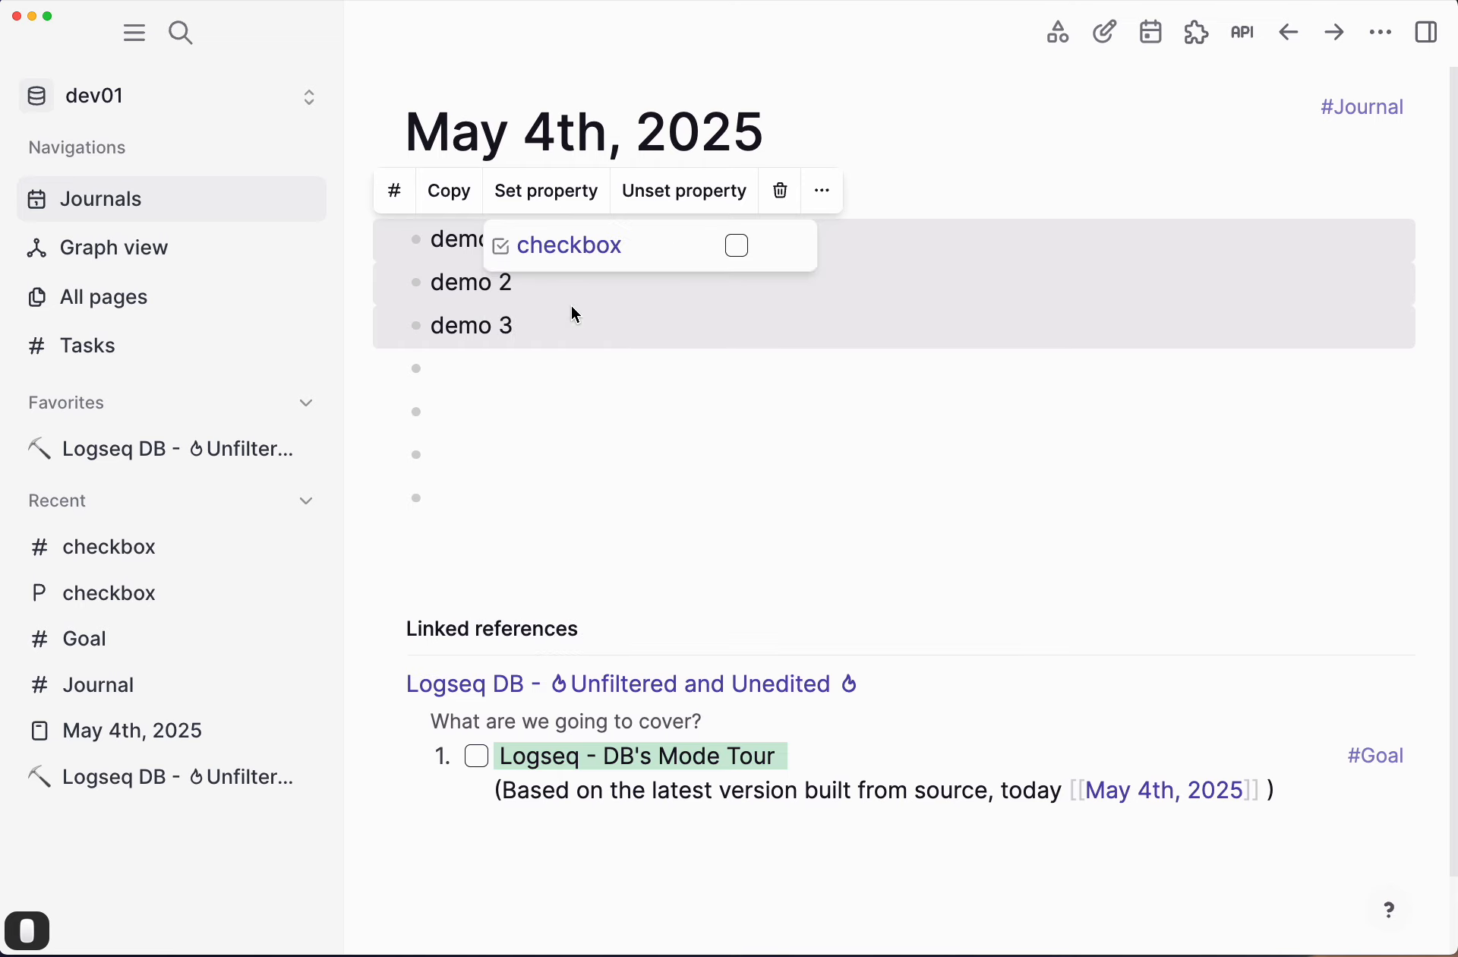
{"action": "left_click", "coordinate": [741, 260]}
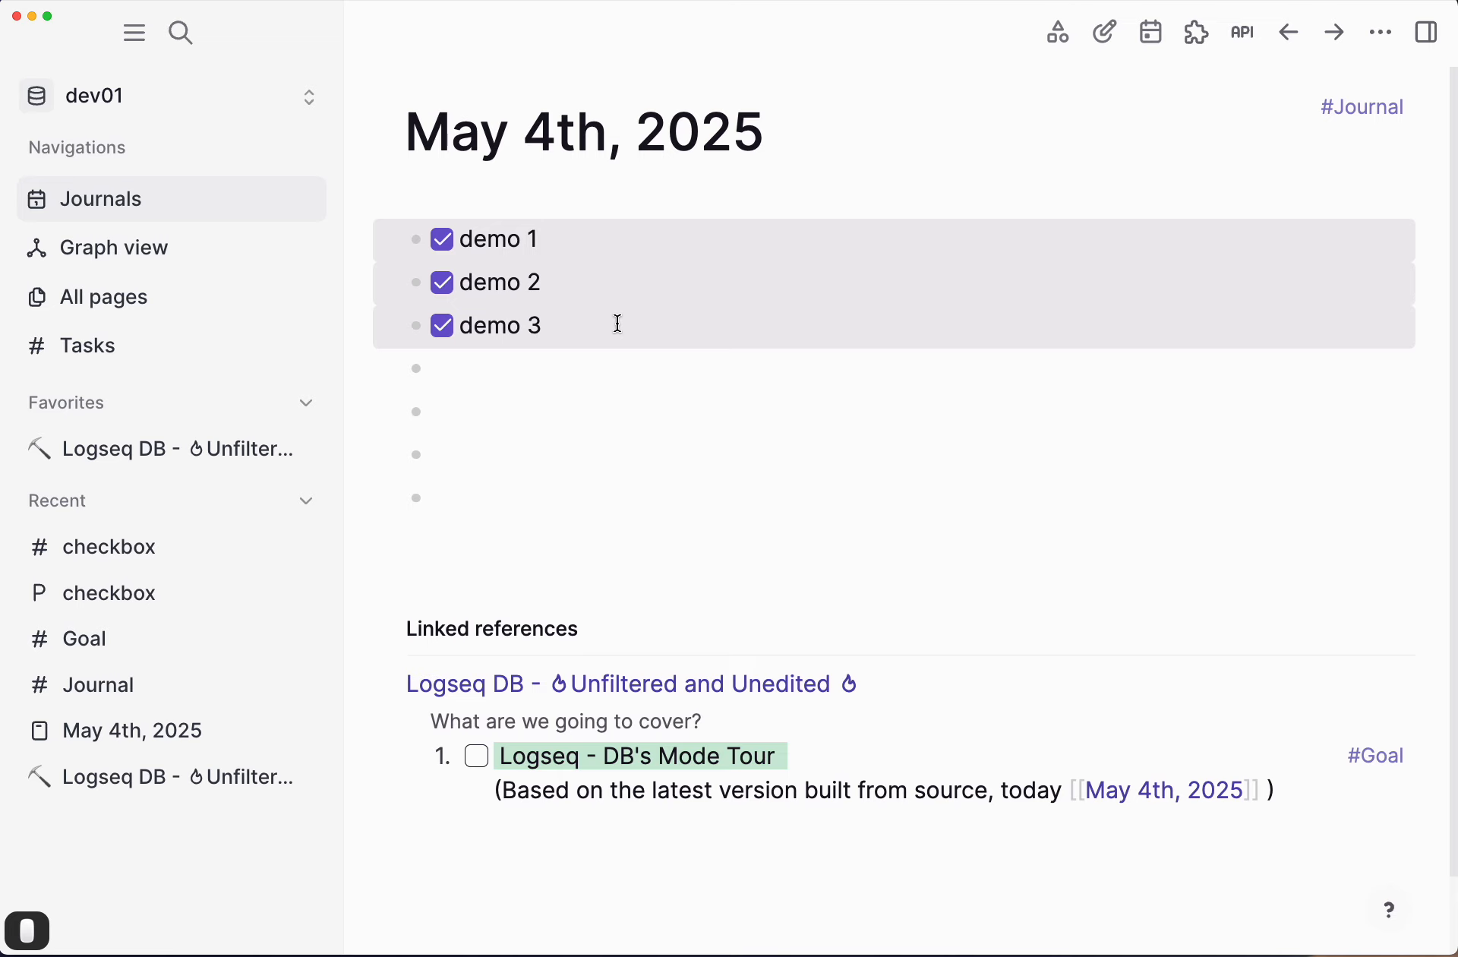
{"action": "left_click", "coordinate": [580, 393]}
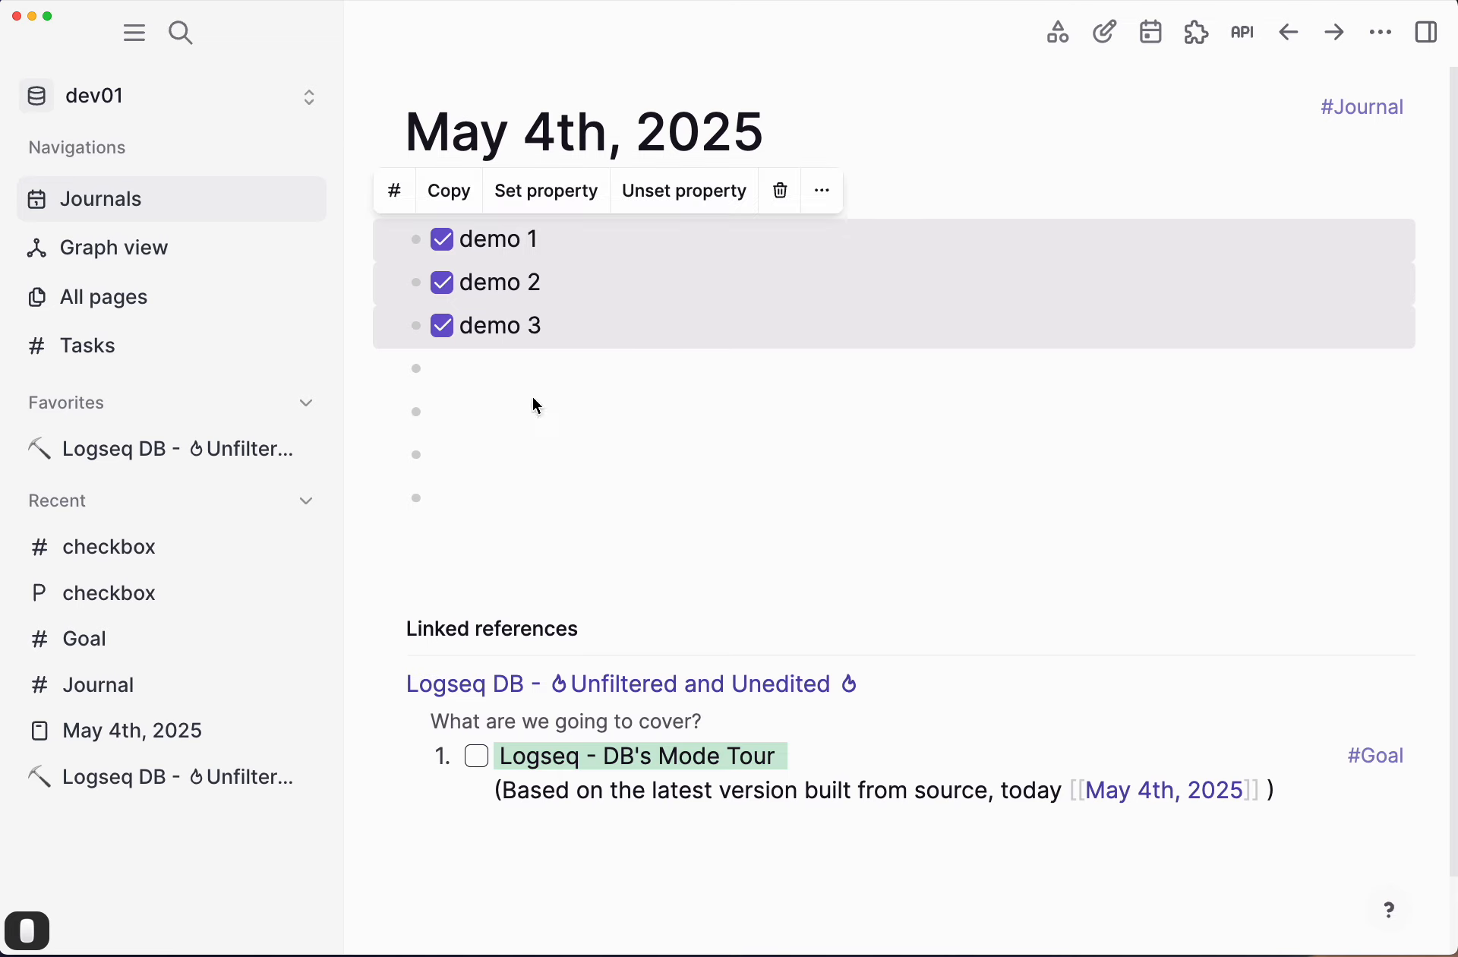
{"action": "left_click", "coordinate": [495, 413]}
Step: Copy the three checked demo blocks and paste them below, leaving one empty block between the two groups
{"action": "left_click_drag", "start_coordinate": [592, 329], "coordinate": [472, 238]}
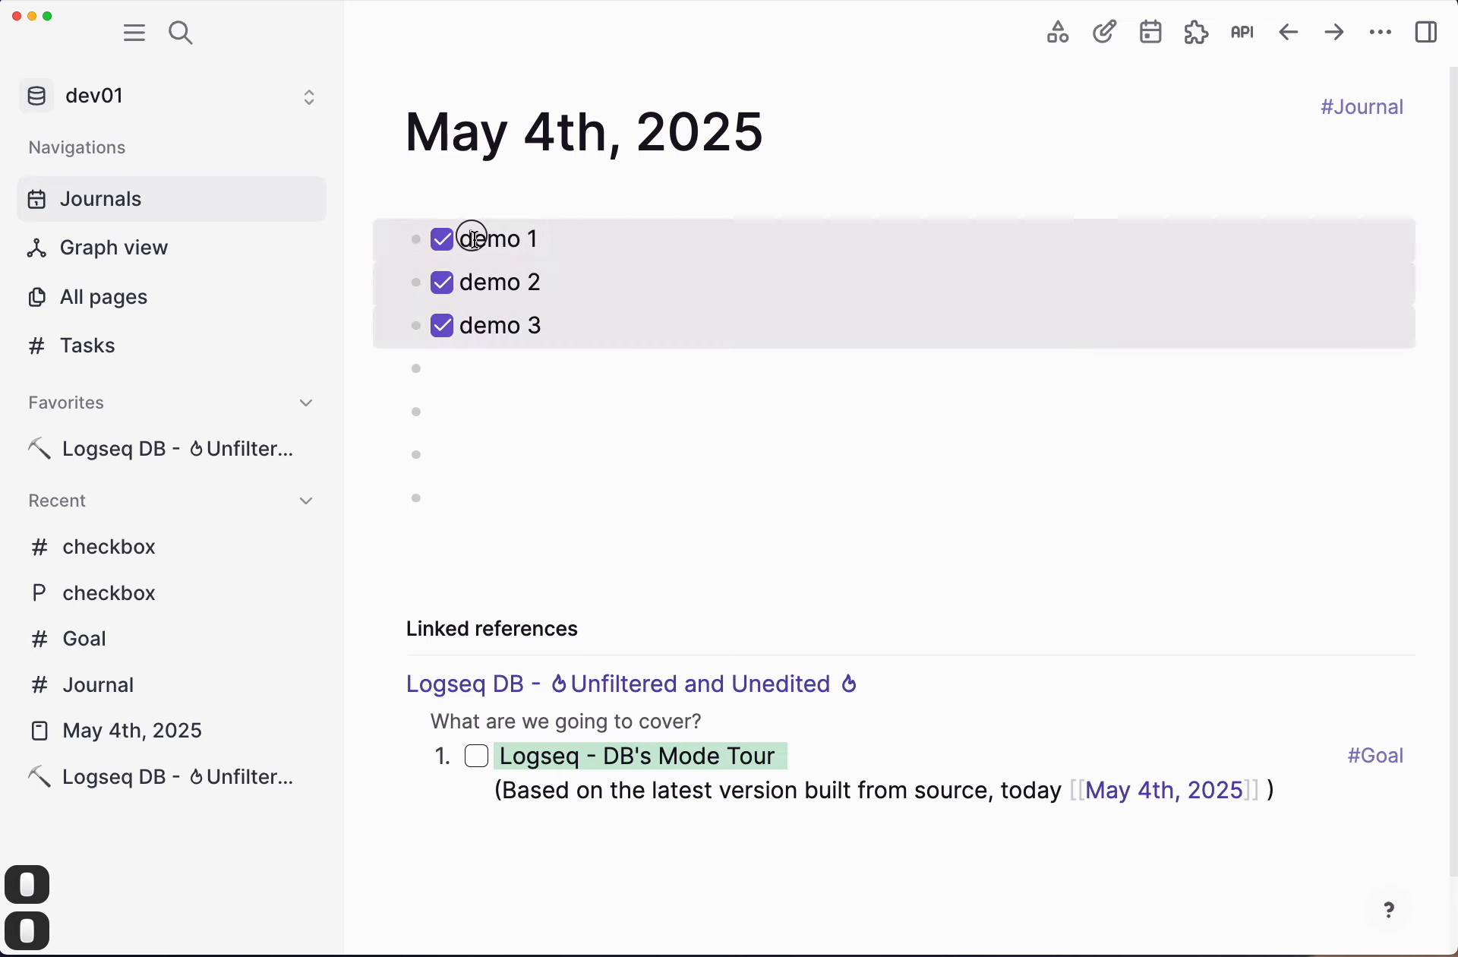
{"action": "key", "text": "super+c"}
{"action": "left_click", "coordinate": [469, 398]}
{"action": "key", "text": "super+v"}
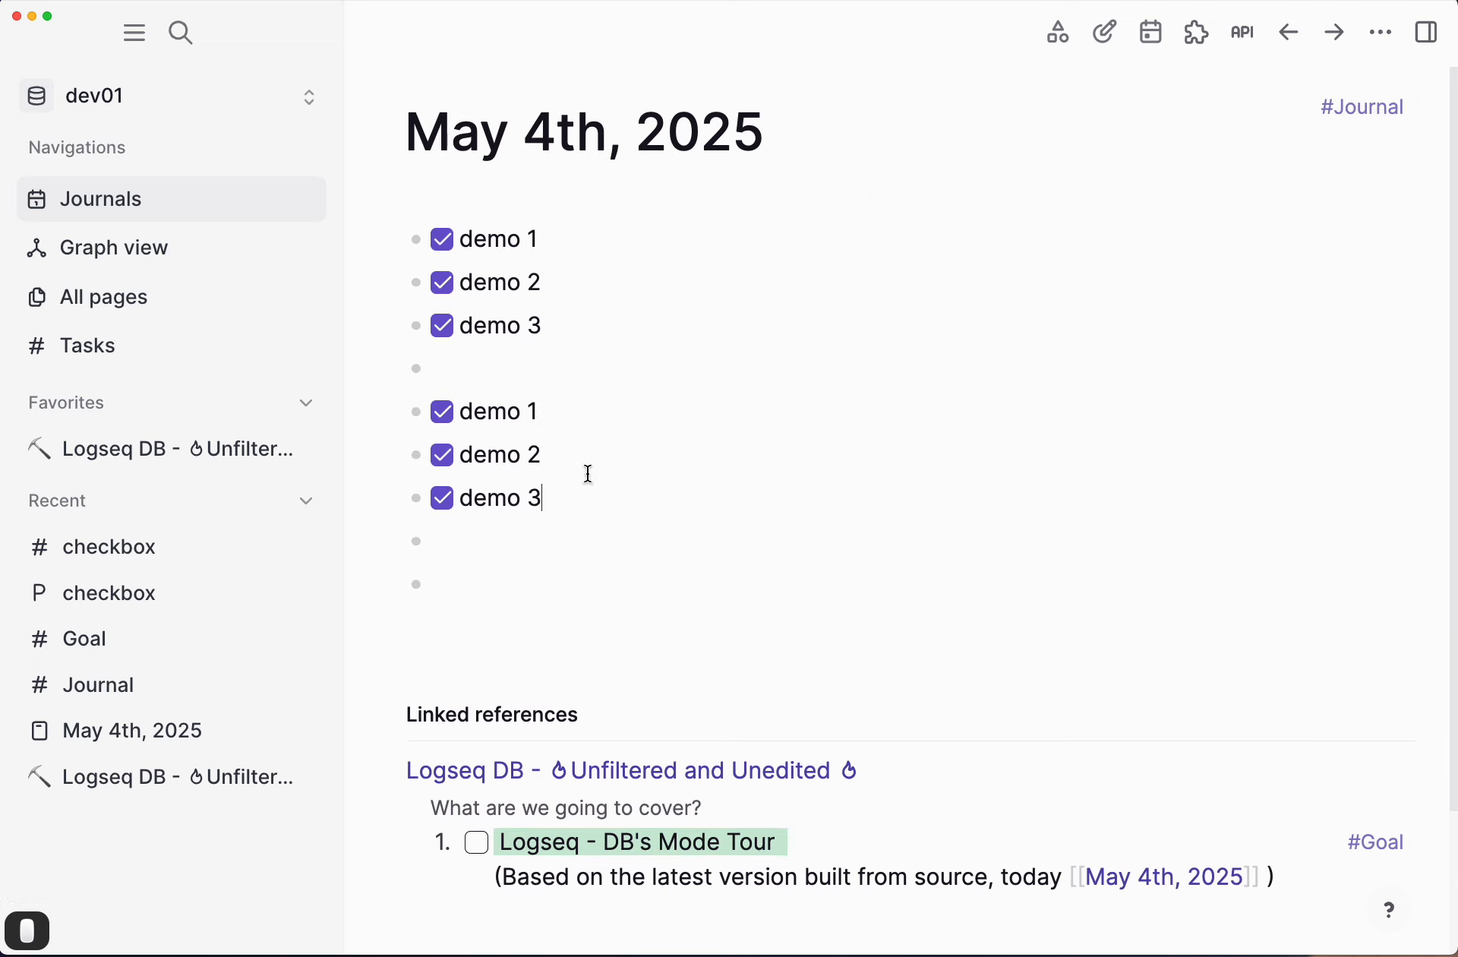
Step: Remove the checkbox property from the three pasted demo blocks
{"action": "key", "text": "shift+Up"}
{"action": "key", "text": "shift+Up"}
{"action": "key", "text": "shift+Up"}
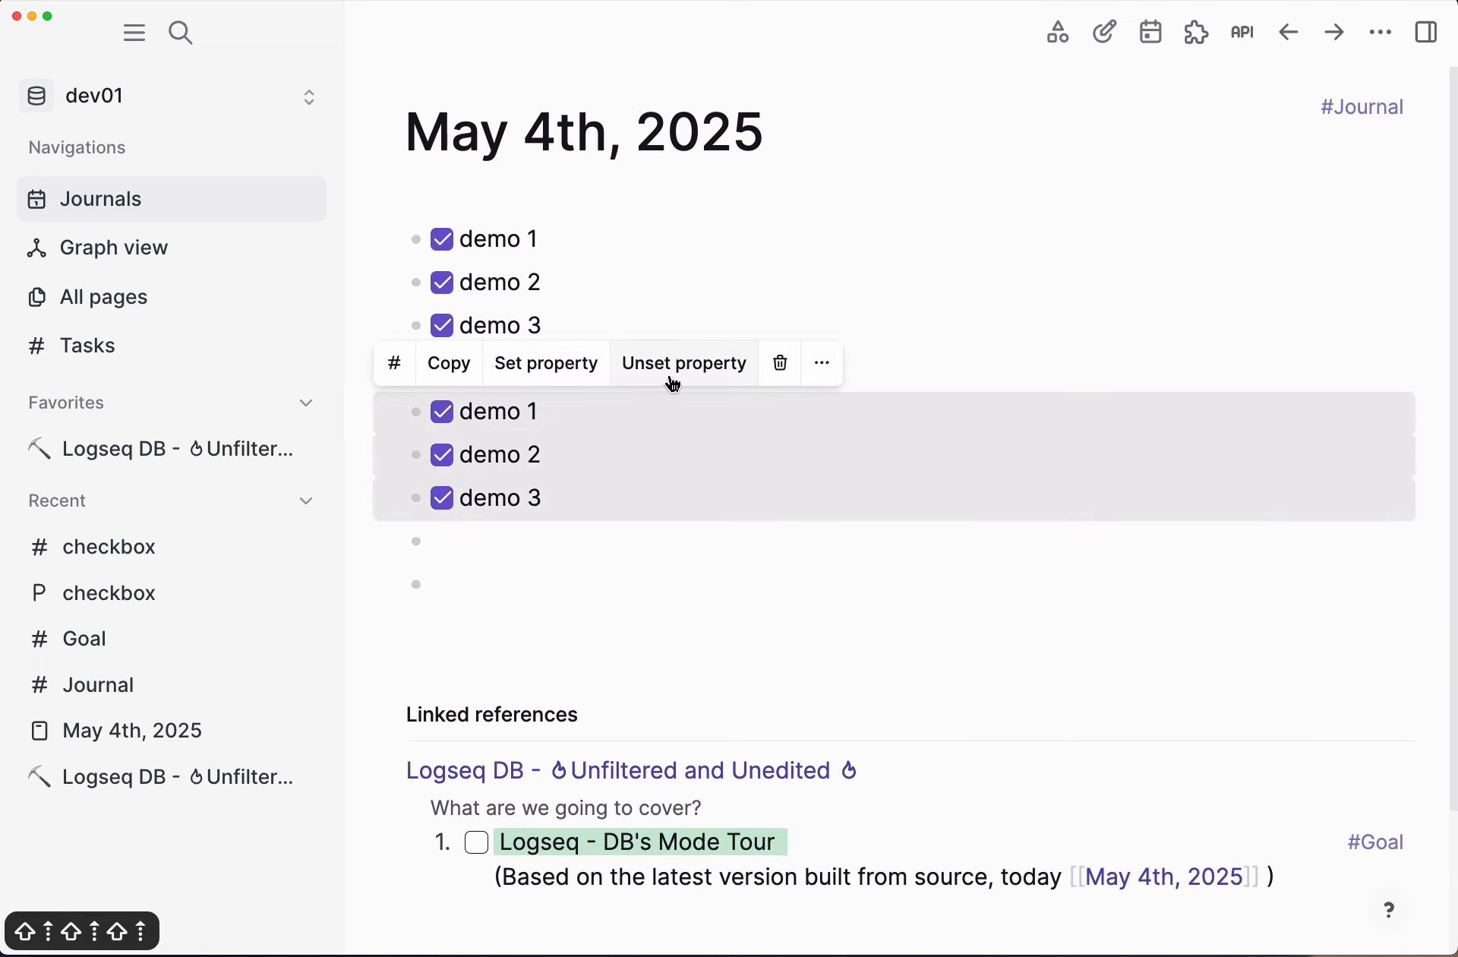
{"action": "left_click", "coordinate": [672, 380]}
{"action": "key", "text": "Return"}
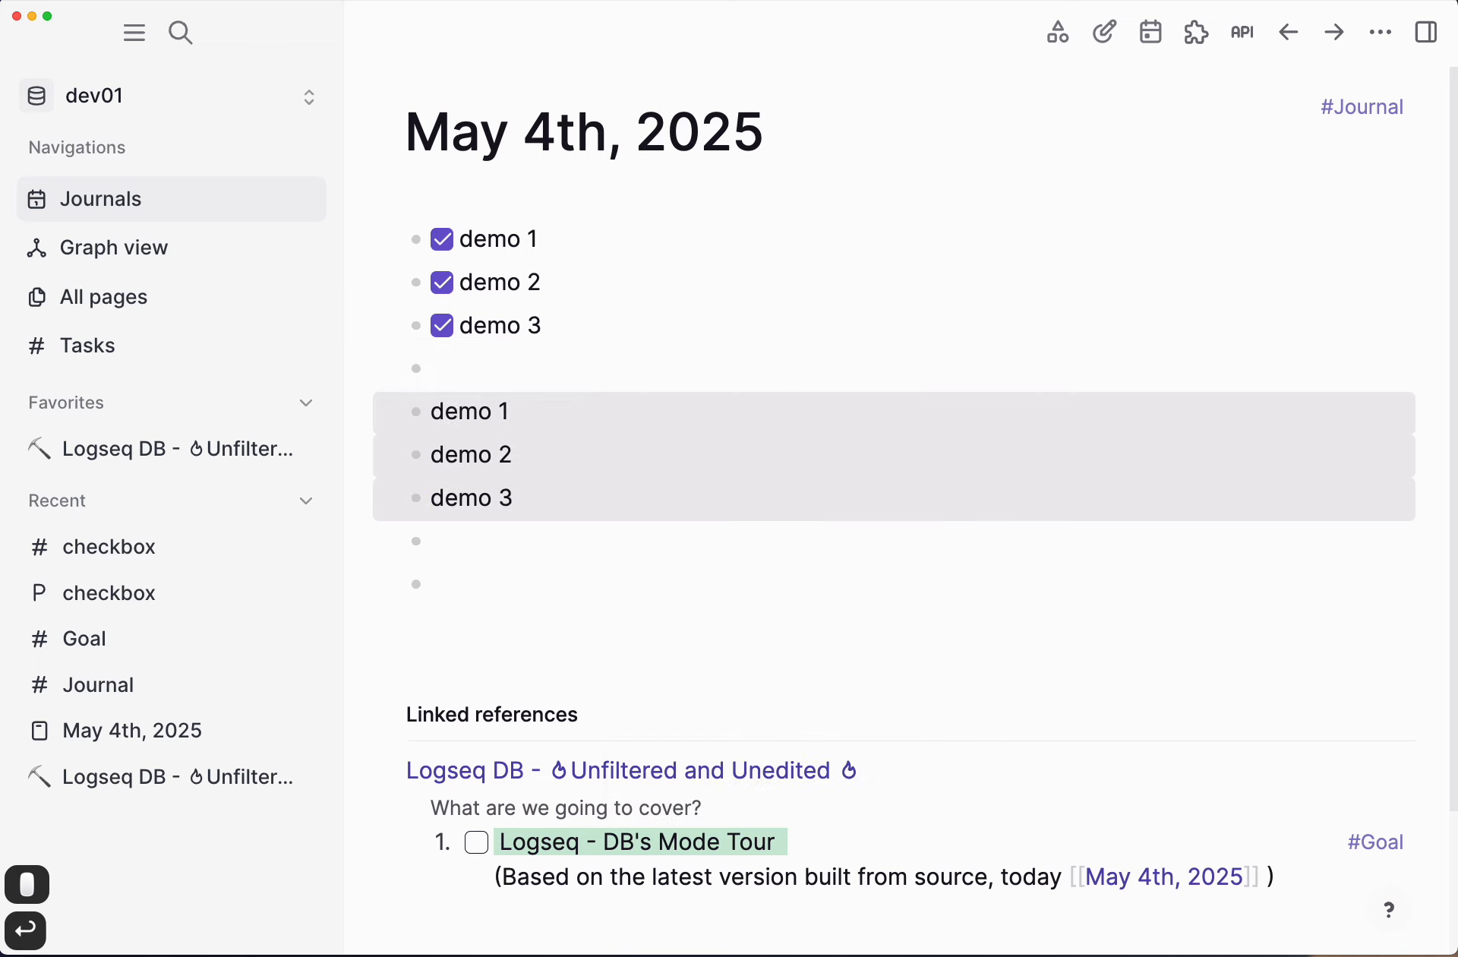
{"action": "key", "text": "Return"}
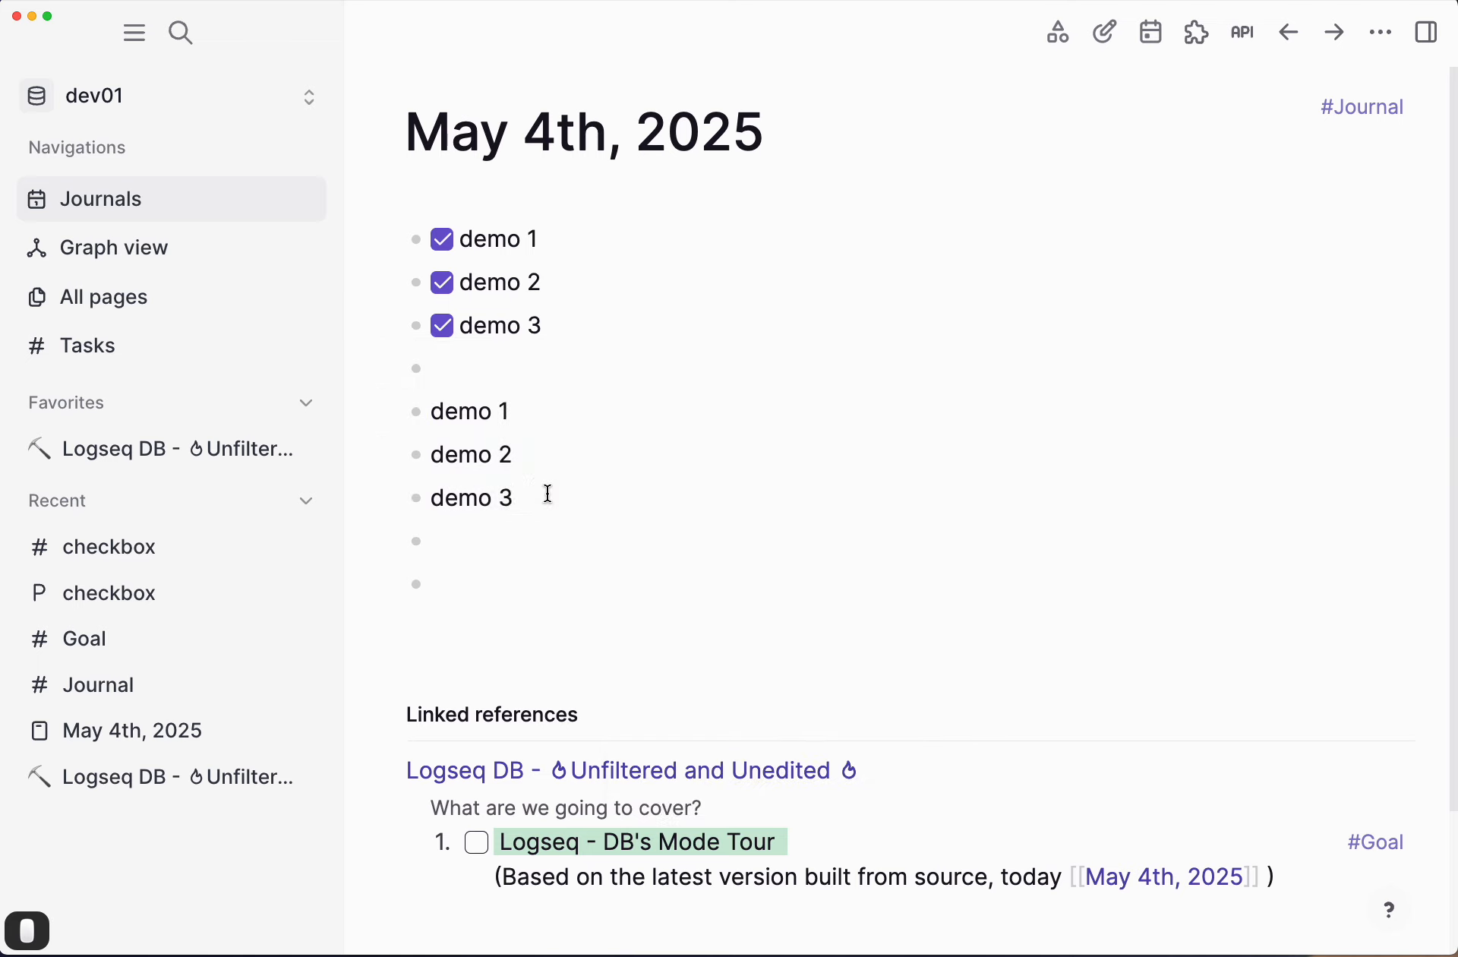
Step: Apply the existing checkbox tag to the three pasted demo blocks in one operation
{"action": "key", "text": "shift+Up"}
{"action": "key", "text": "shift+Up"}
{"action": "key", "text": "shift+Up"}
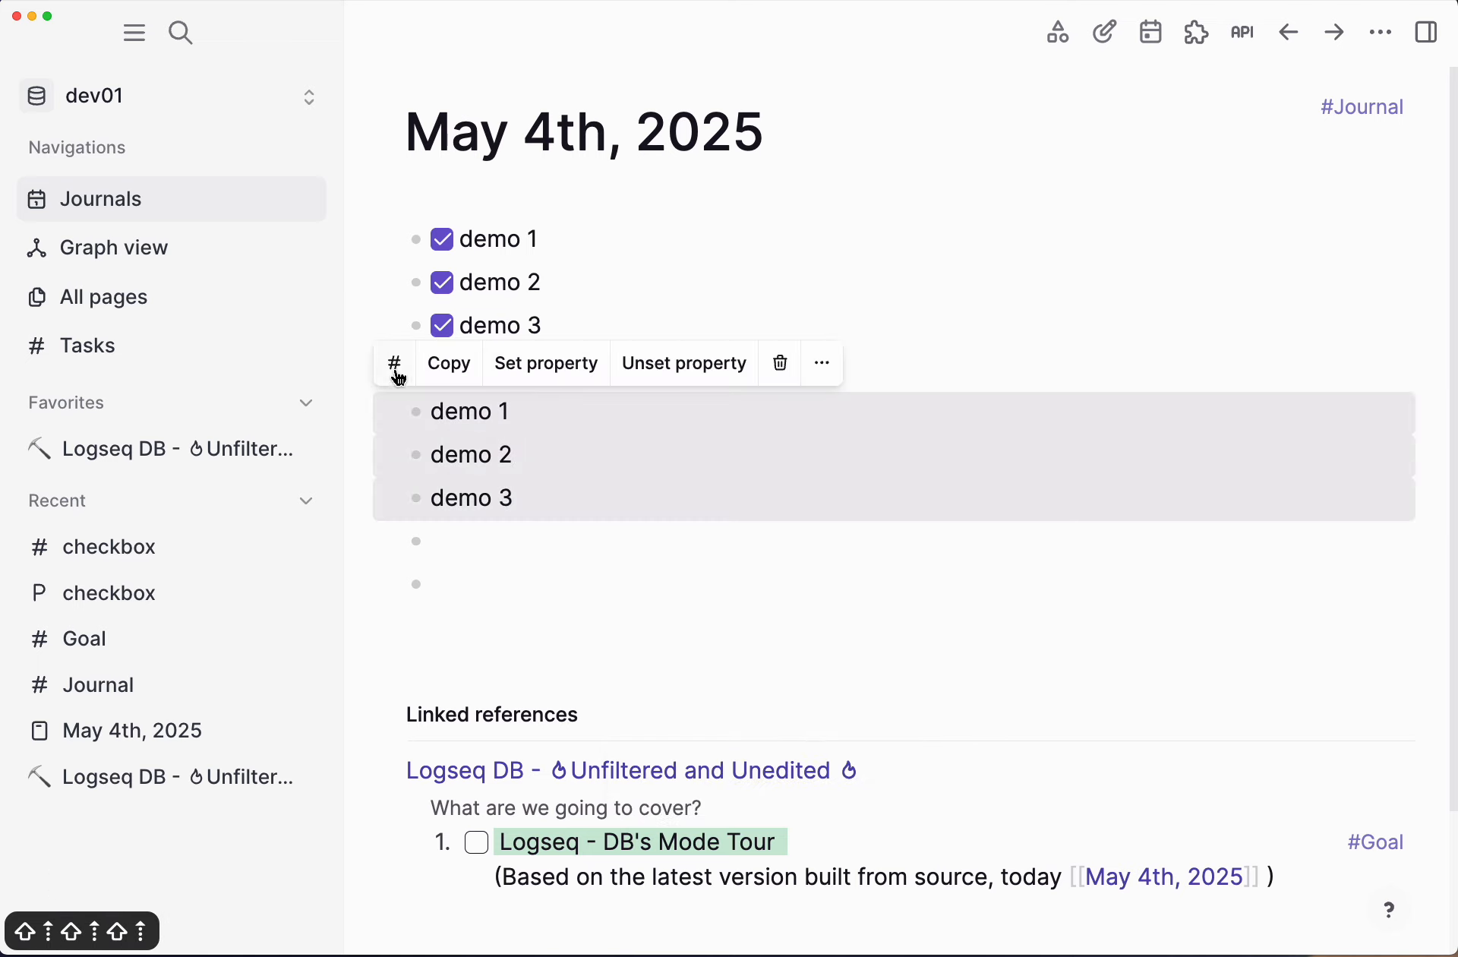
{"action": "left_click", "coordinate": [396, 371]}
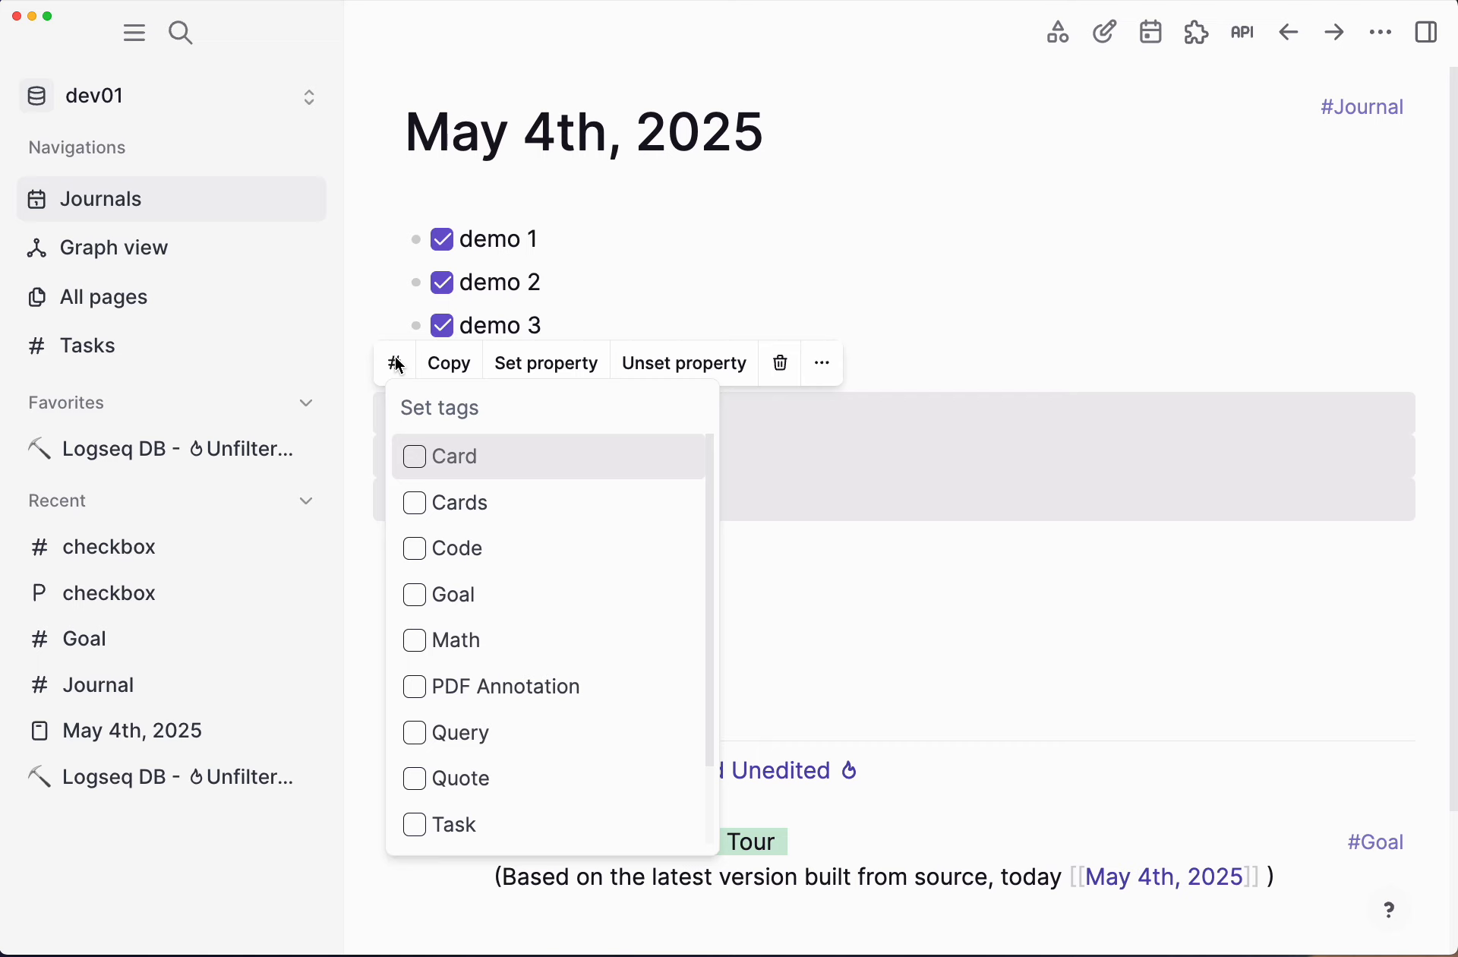
{"action": "type", "text": "check"}
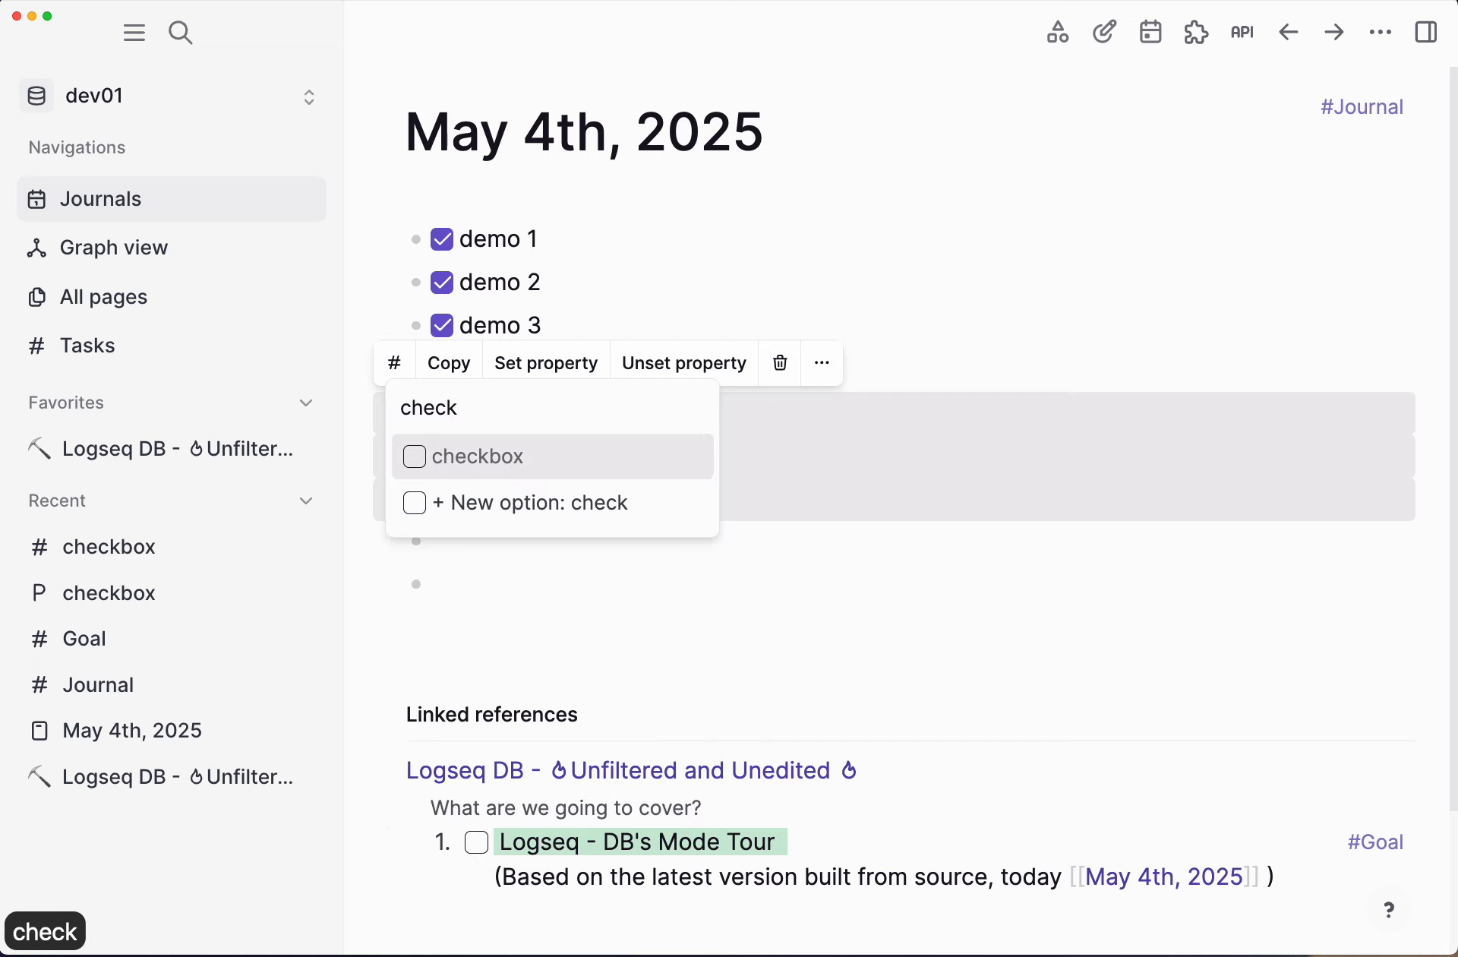
{"action": "key", "text": "Return"}
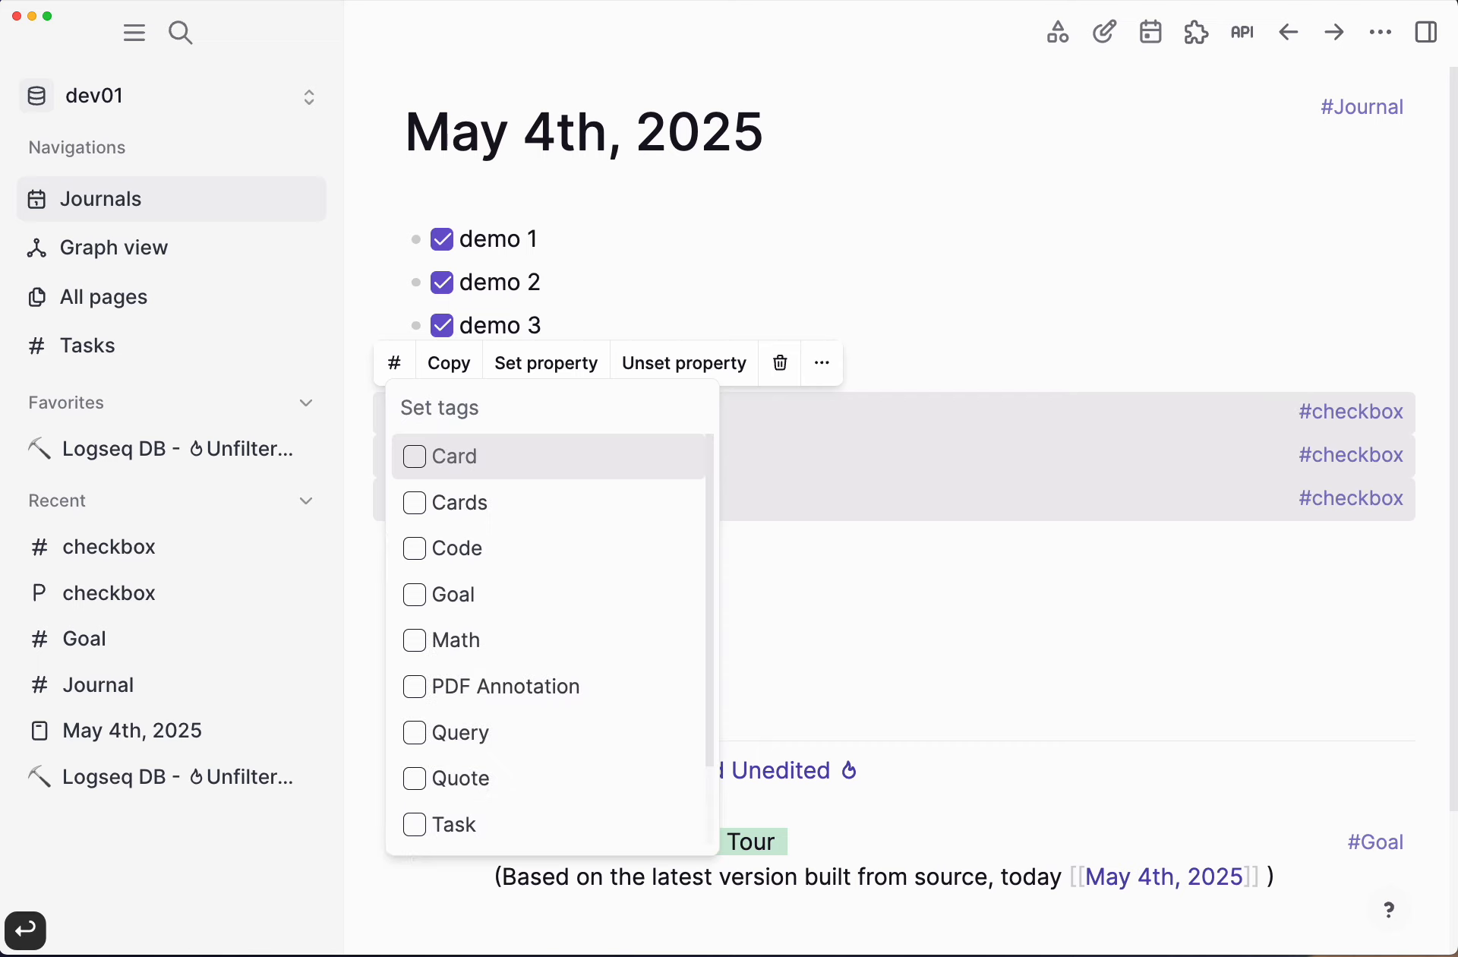
{"action": "key", "text": "Escape"}
{"action": "key", "text": "Escape"}
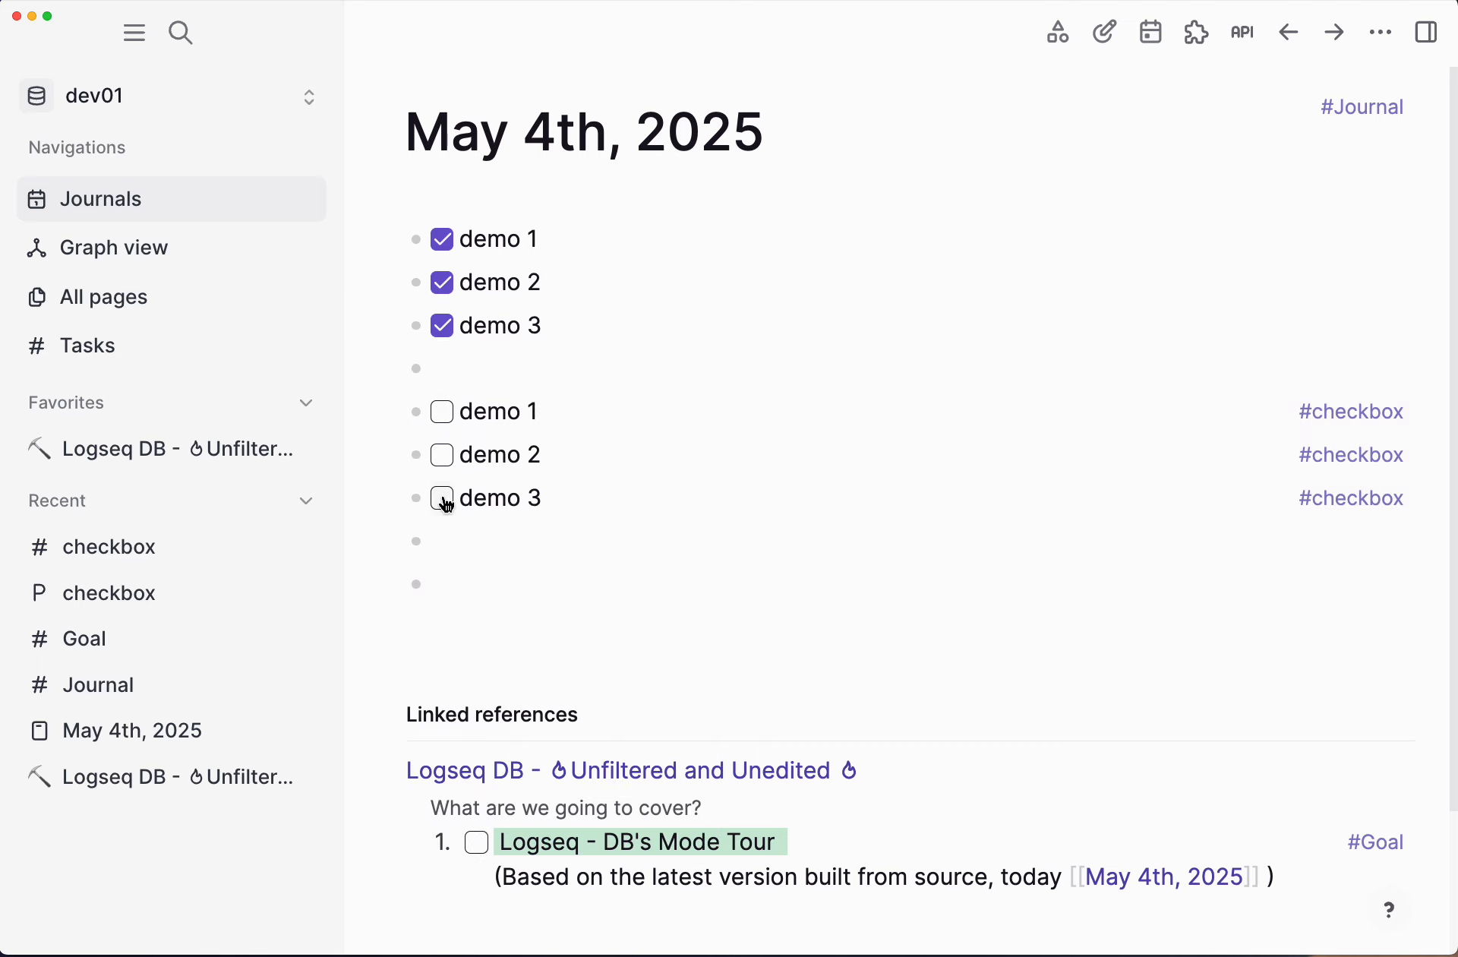
Step: Examine the checkbox tag's page and its table of tagged blocks, reaching it again from the list of all pages
{"action": "left_click", "coordinate": [1359, 421]}
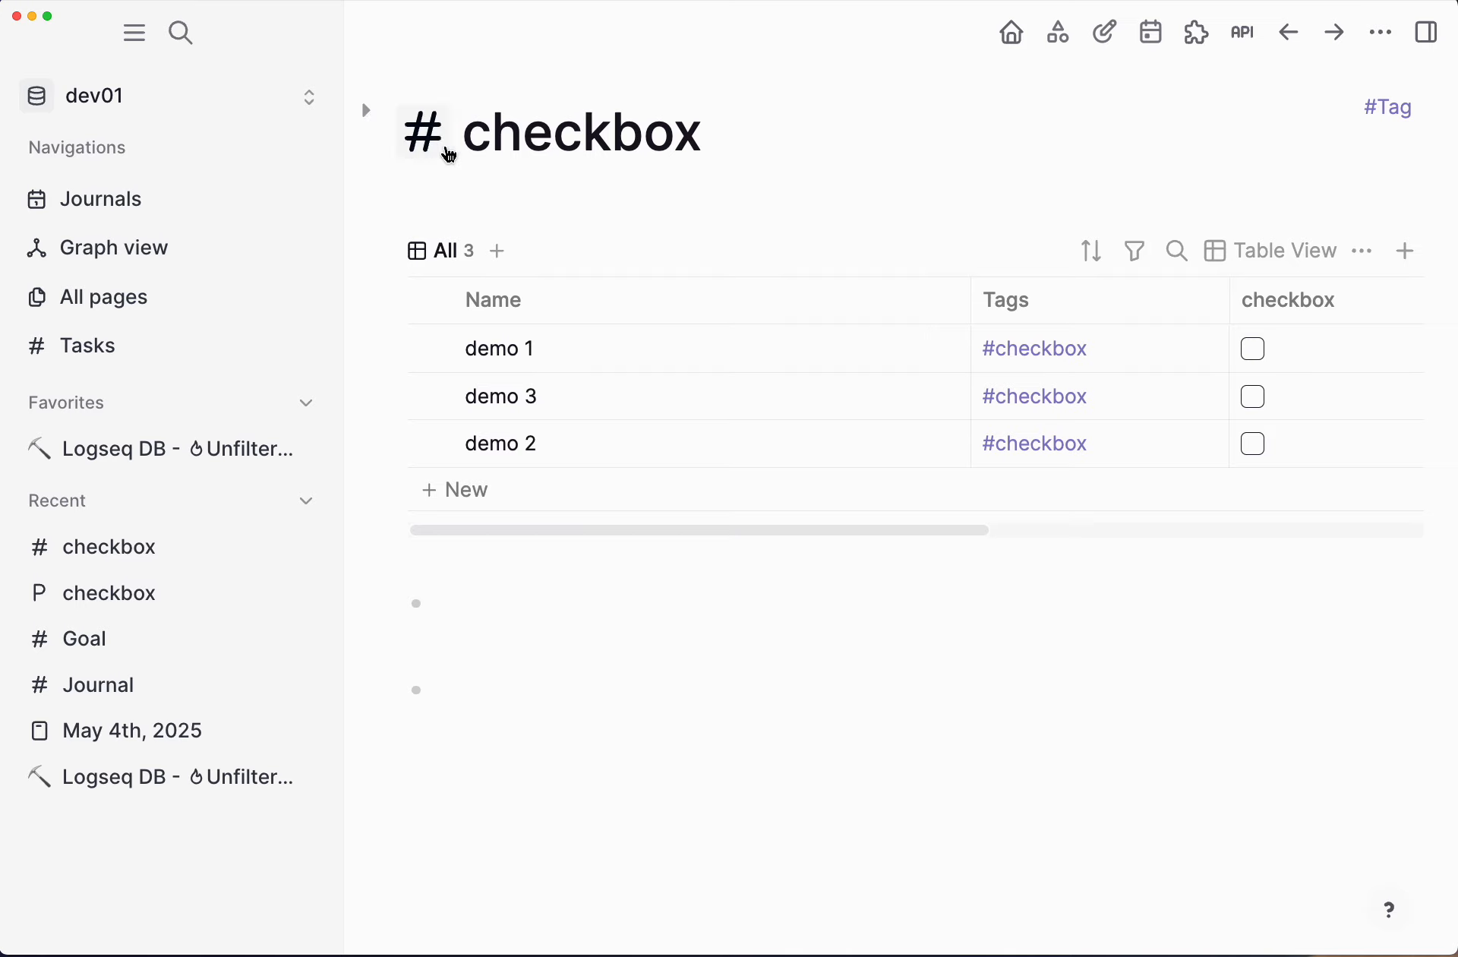
{"action": "mouse_move", "coordinate": [614, 156]}
{"action": "mouse_move", "coordinate": [690, 153]}
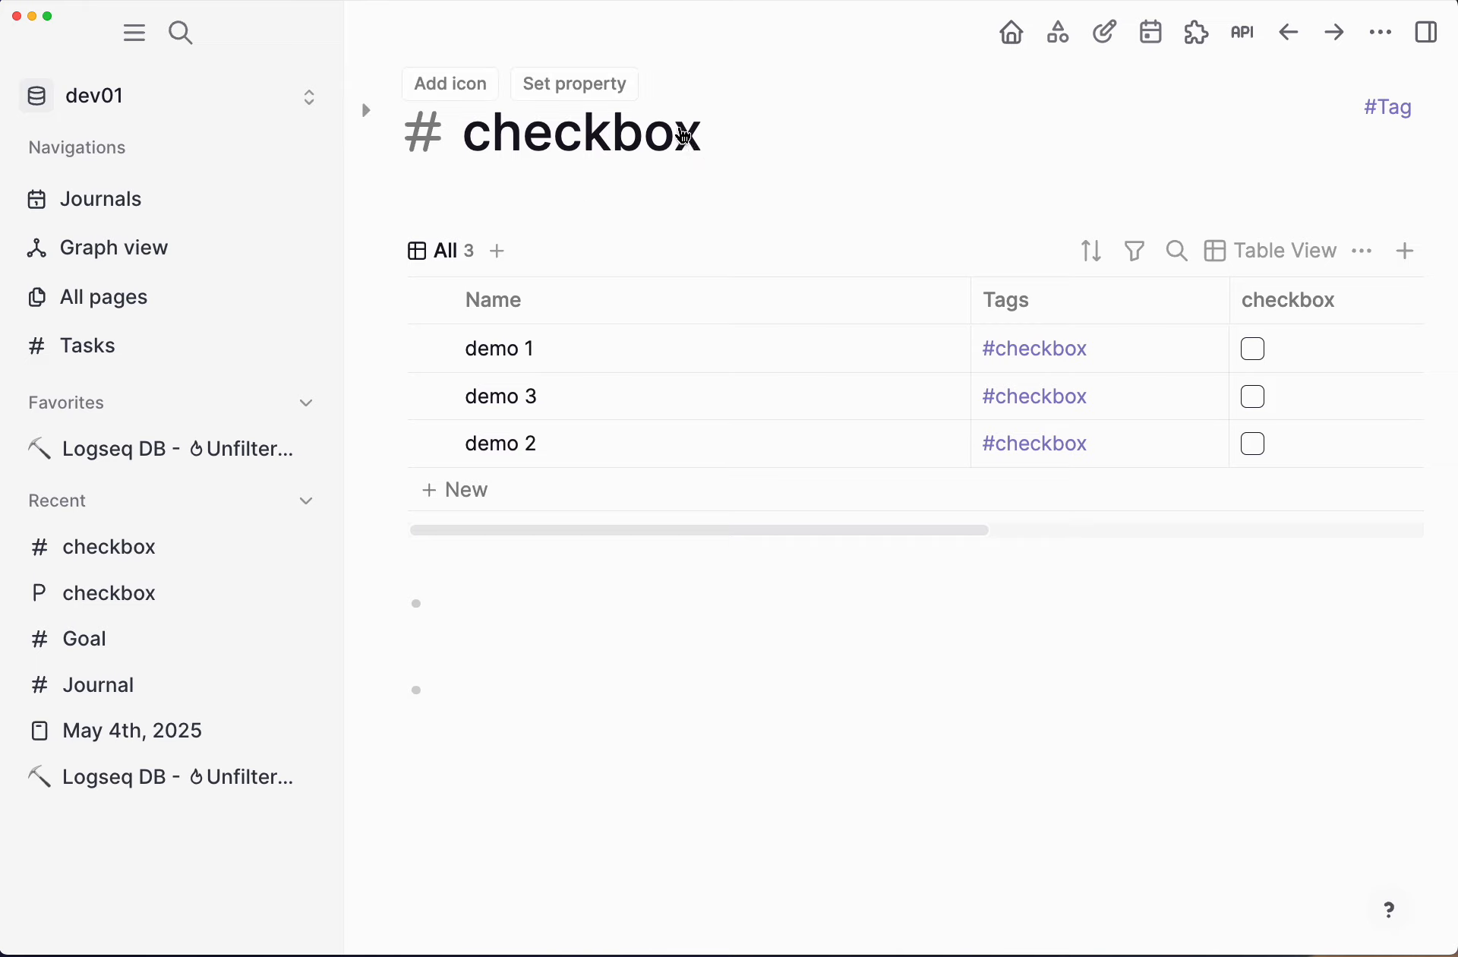
{"action": "left_click", "coordinate": [169, 309]}
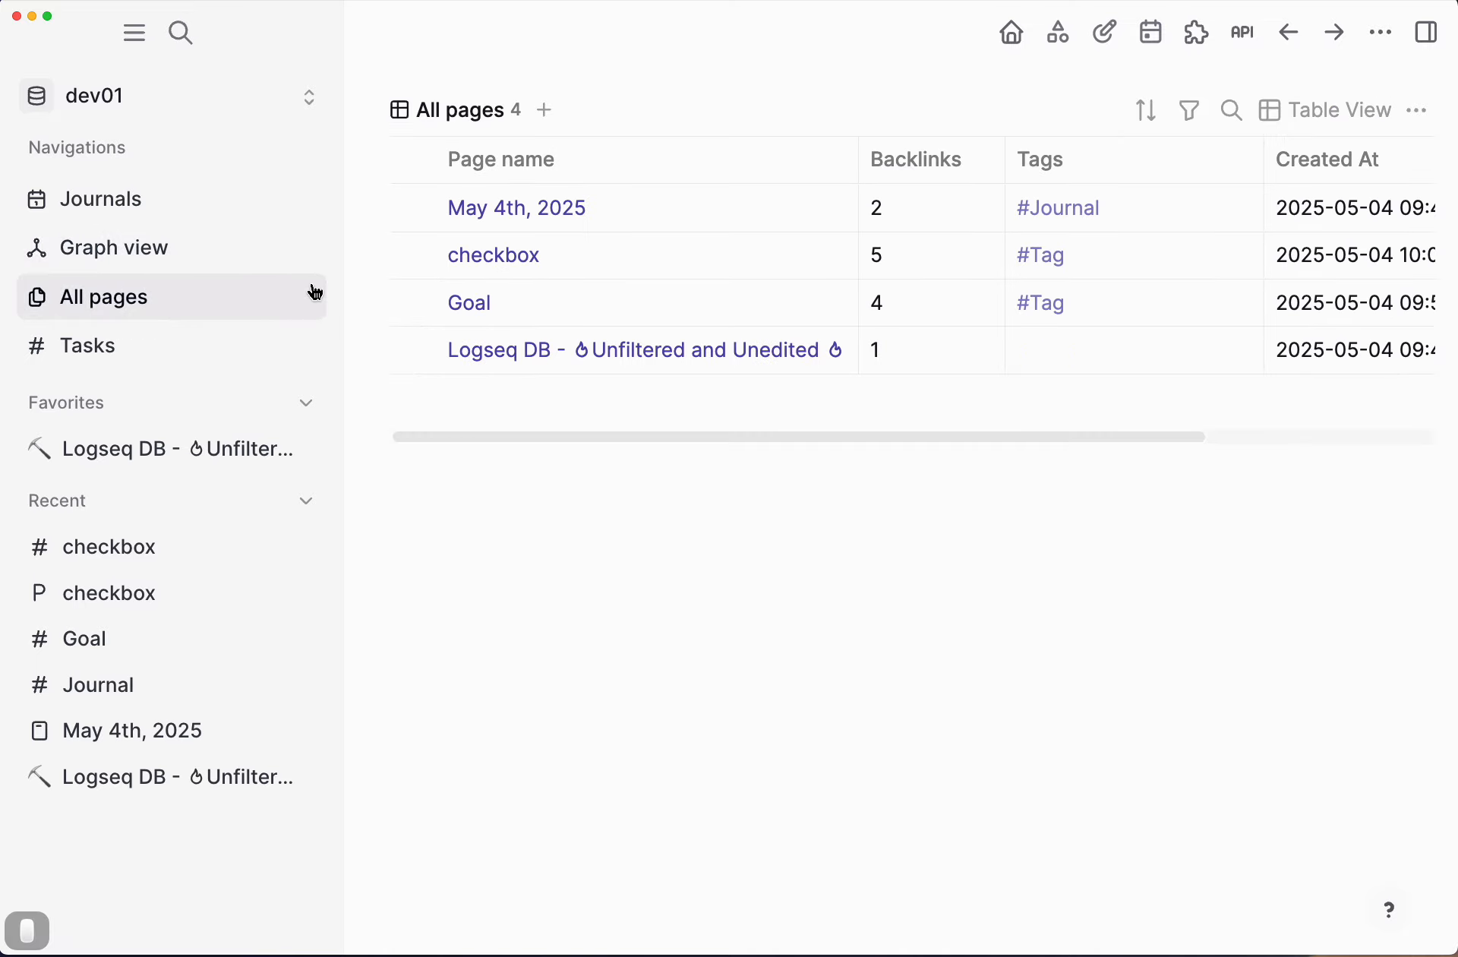
{"action": "left_click", "coordinate": [511, 265]}
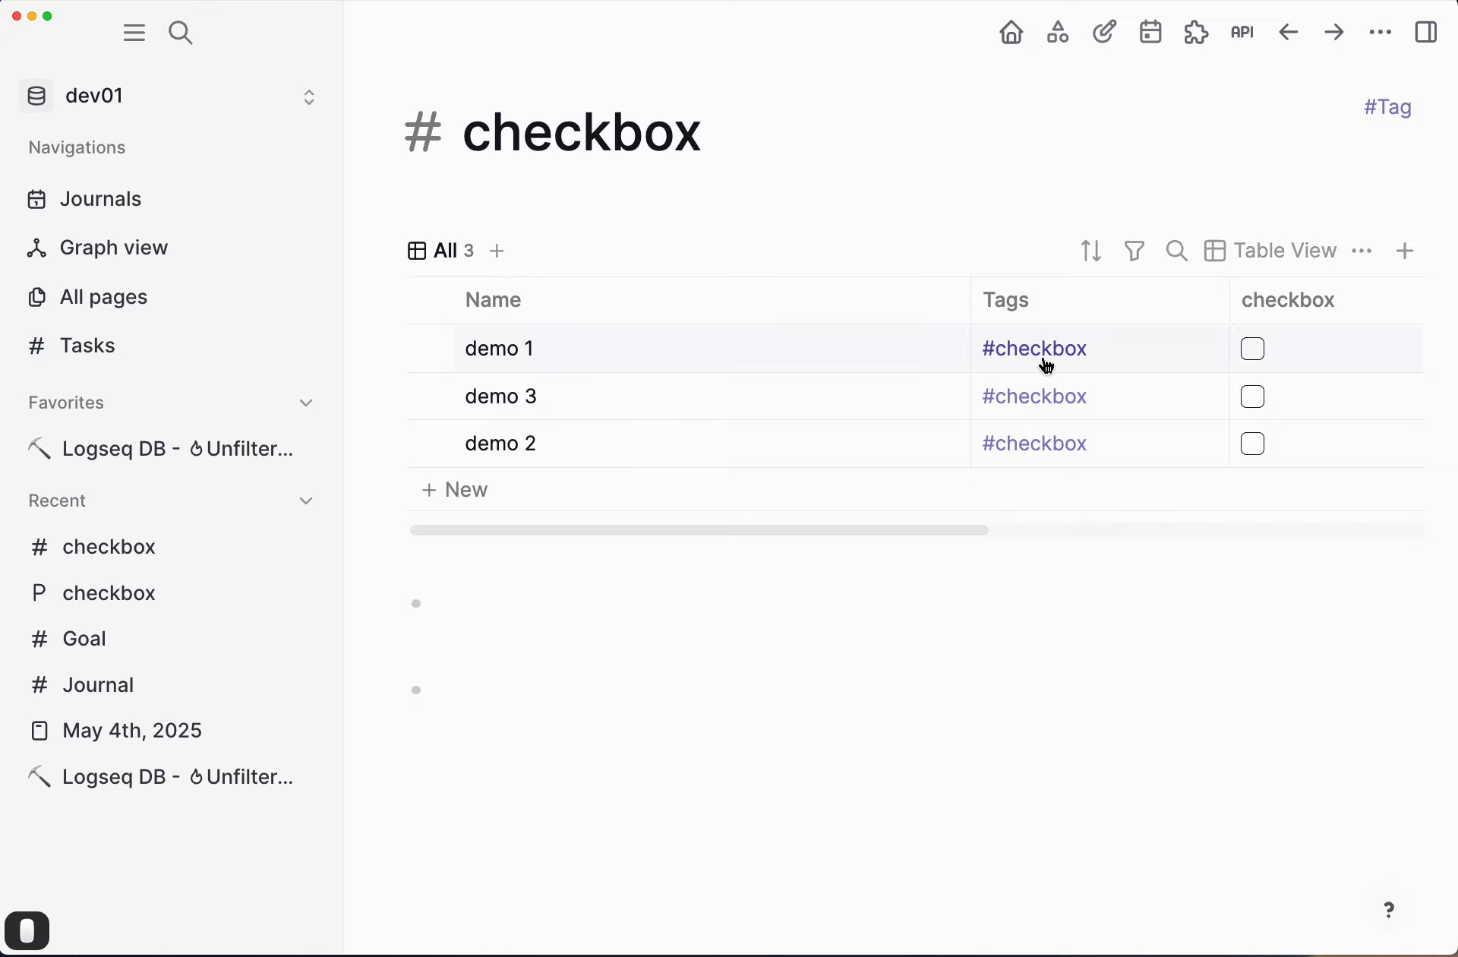
Step: Review the nodes and linked references on the checkbox property's page, then go back to the list of all pages
{"action": "left_click", "coordinate": [156, 596]}
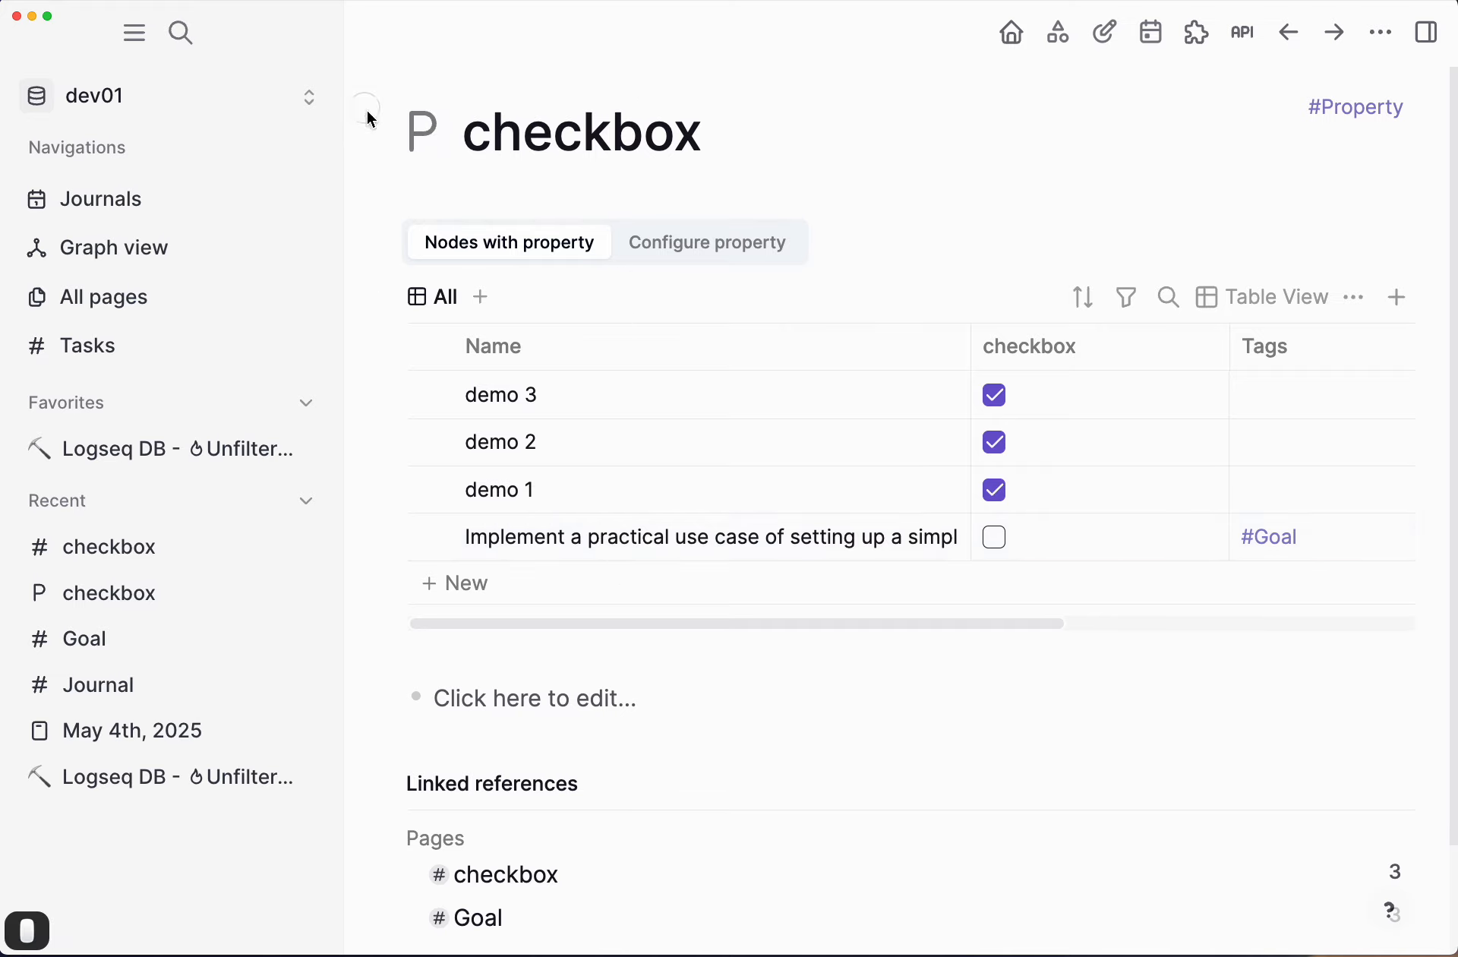
{"action": "left_click", "coordinate": [691, 239]}
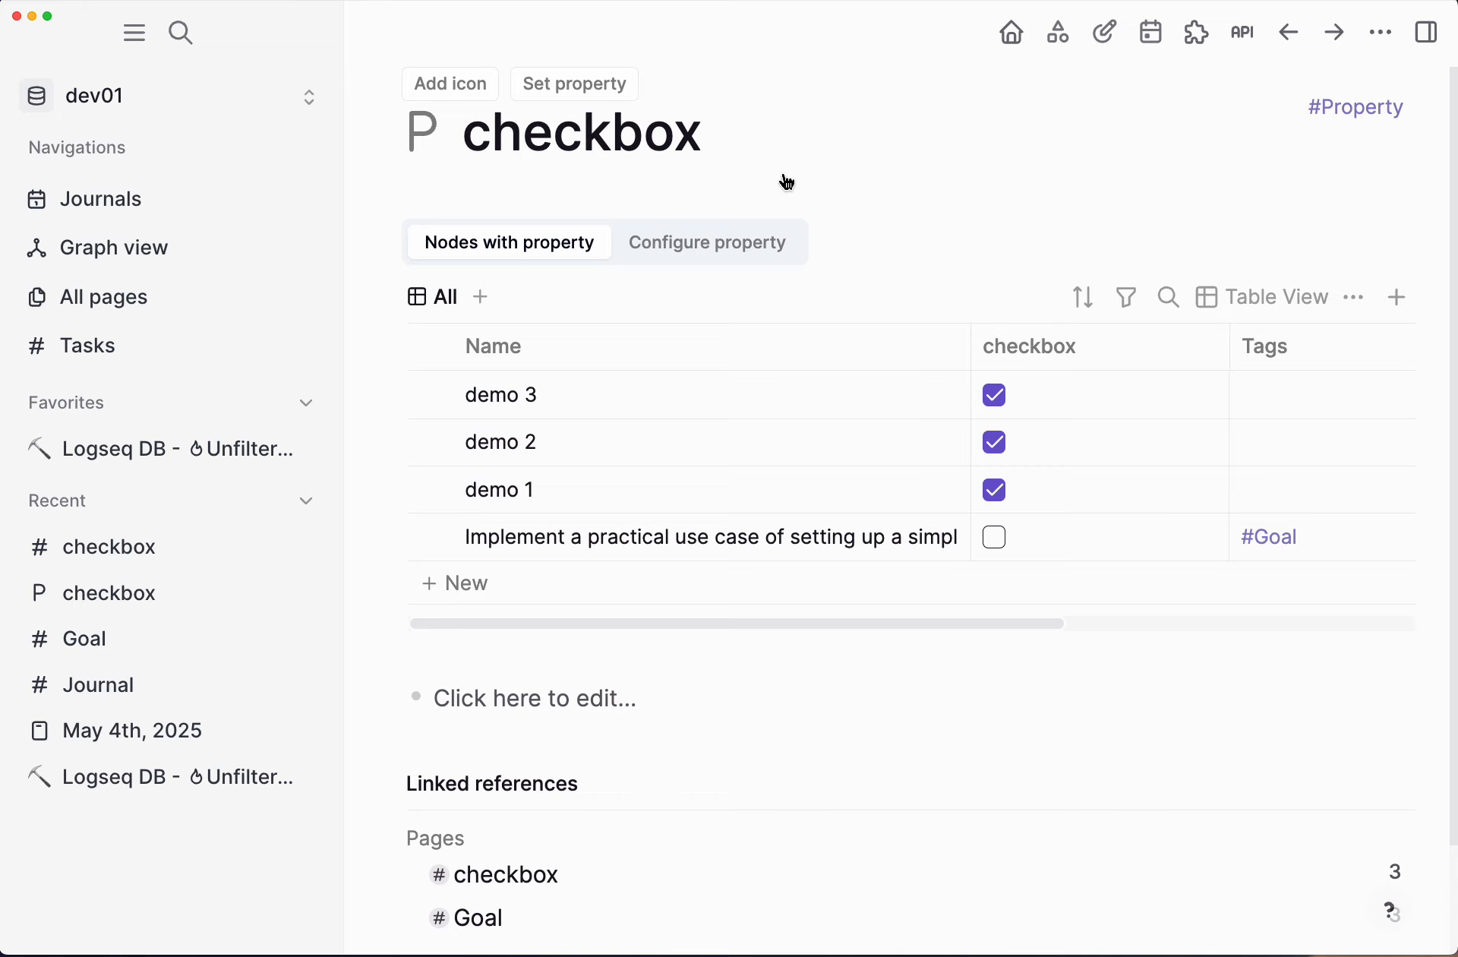
{"action": "scroll", "coordinate": [774, 328], "scroll_direction": "down", "scroll_amount": 2}
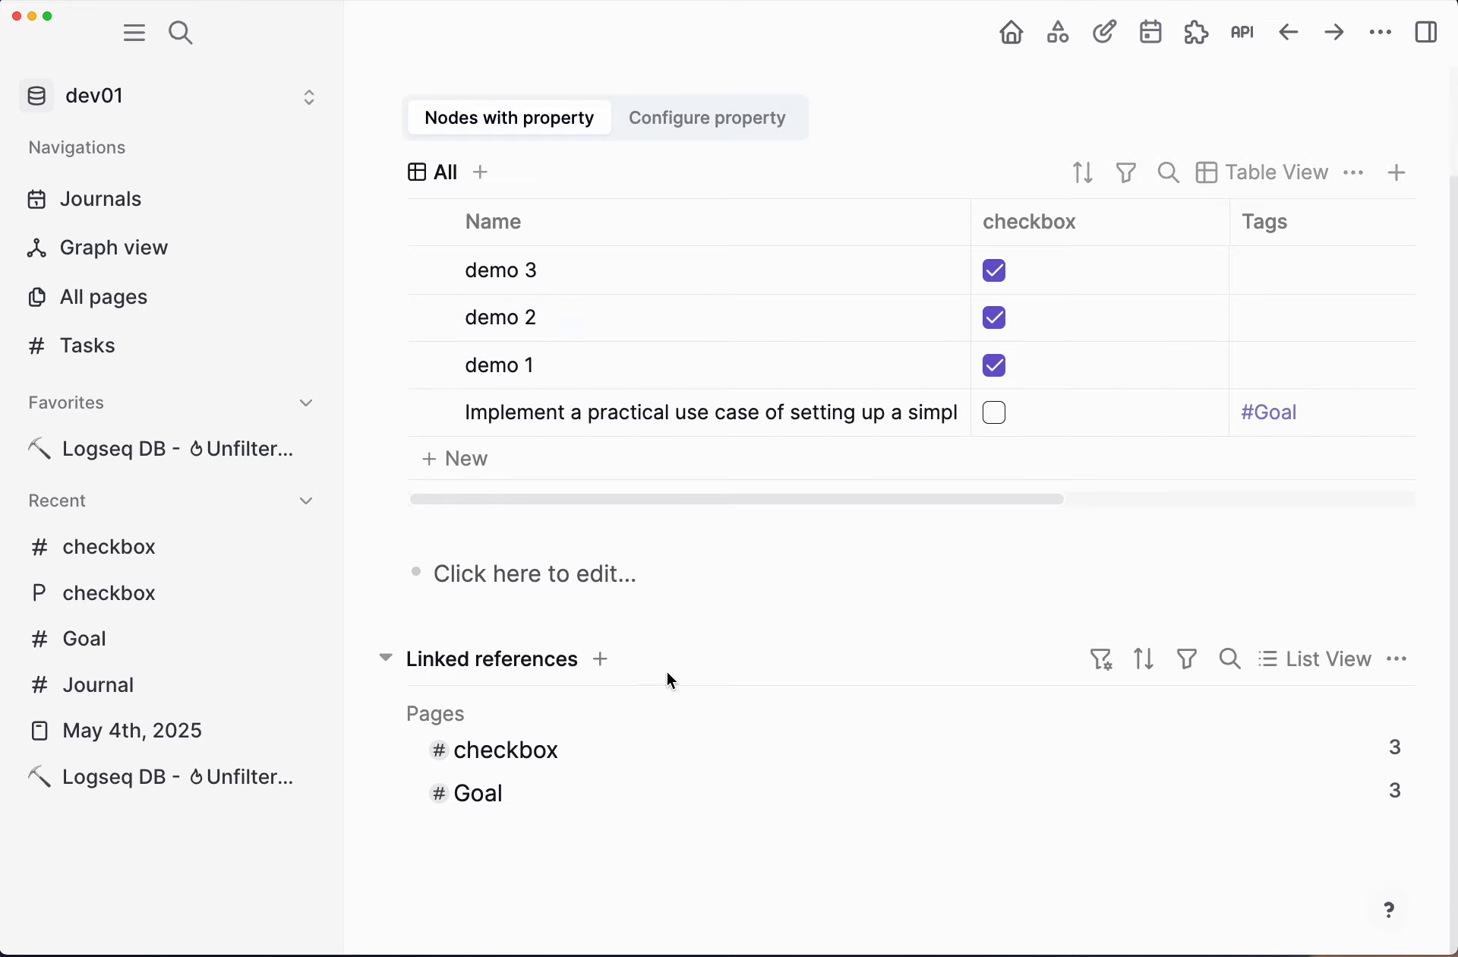
{"action": "scroll", "coordinate": [607, 532], "scroll_direction": "up", "scroll_amount": 2}
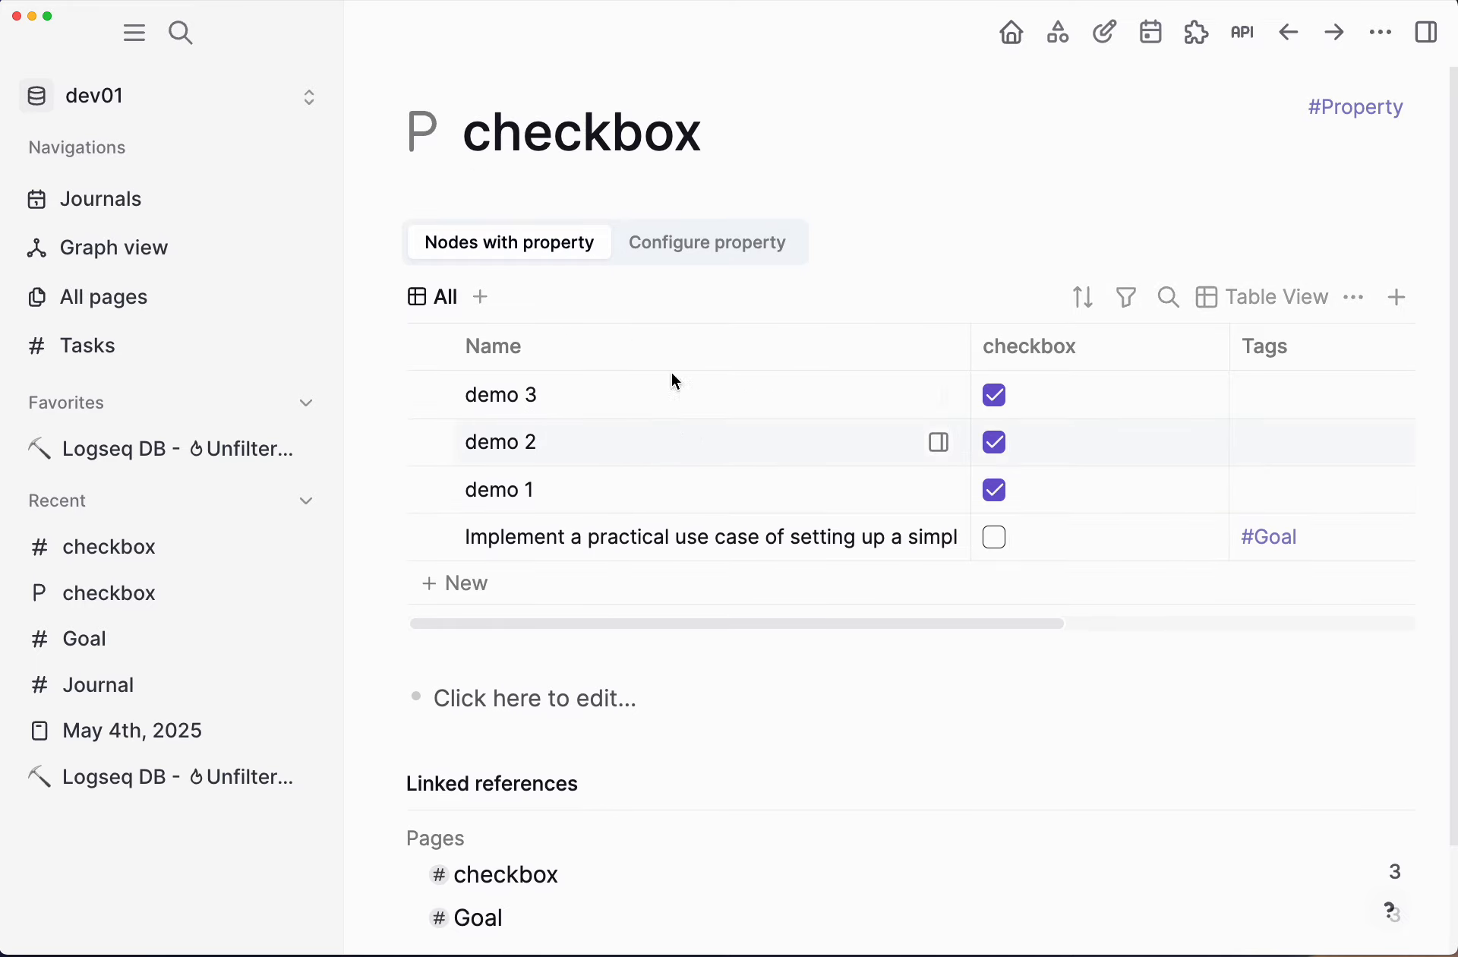
{"action": "key", "text": "super+bracketleft"}
{"action": "key", "text": "super+bracketleft"}
{"action": "key", "text": "super+bracketleft"}
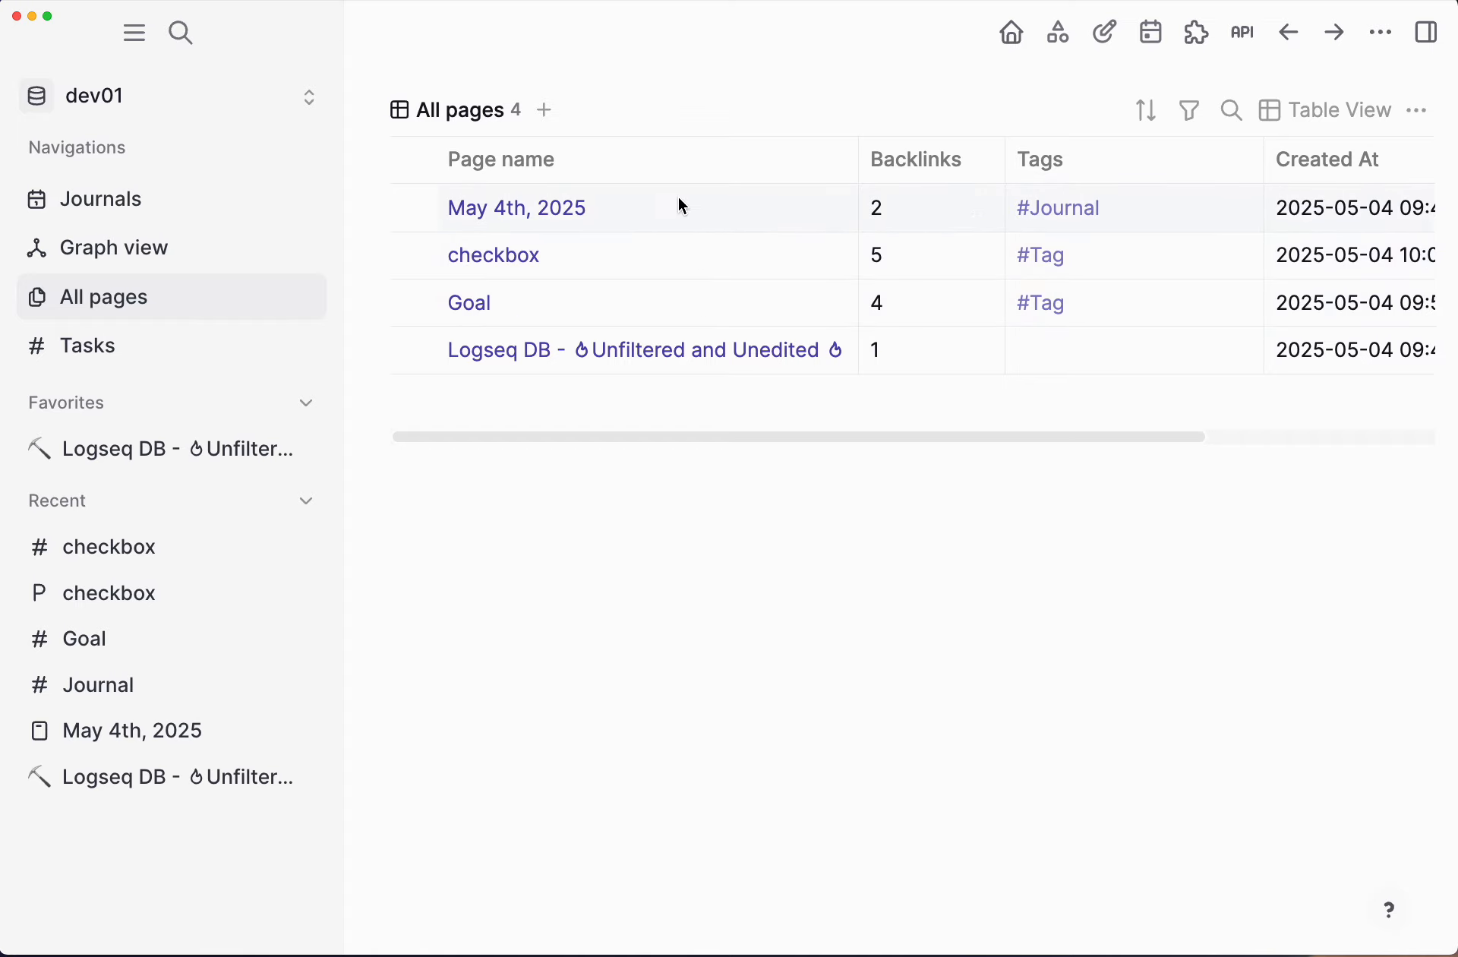
Step: Open the Goal tag's page and review the blocks tagged with it
{"action": "left_click", "coordinate": [114, 649]}
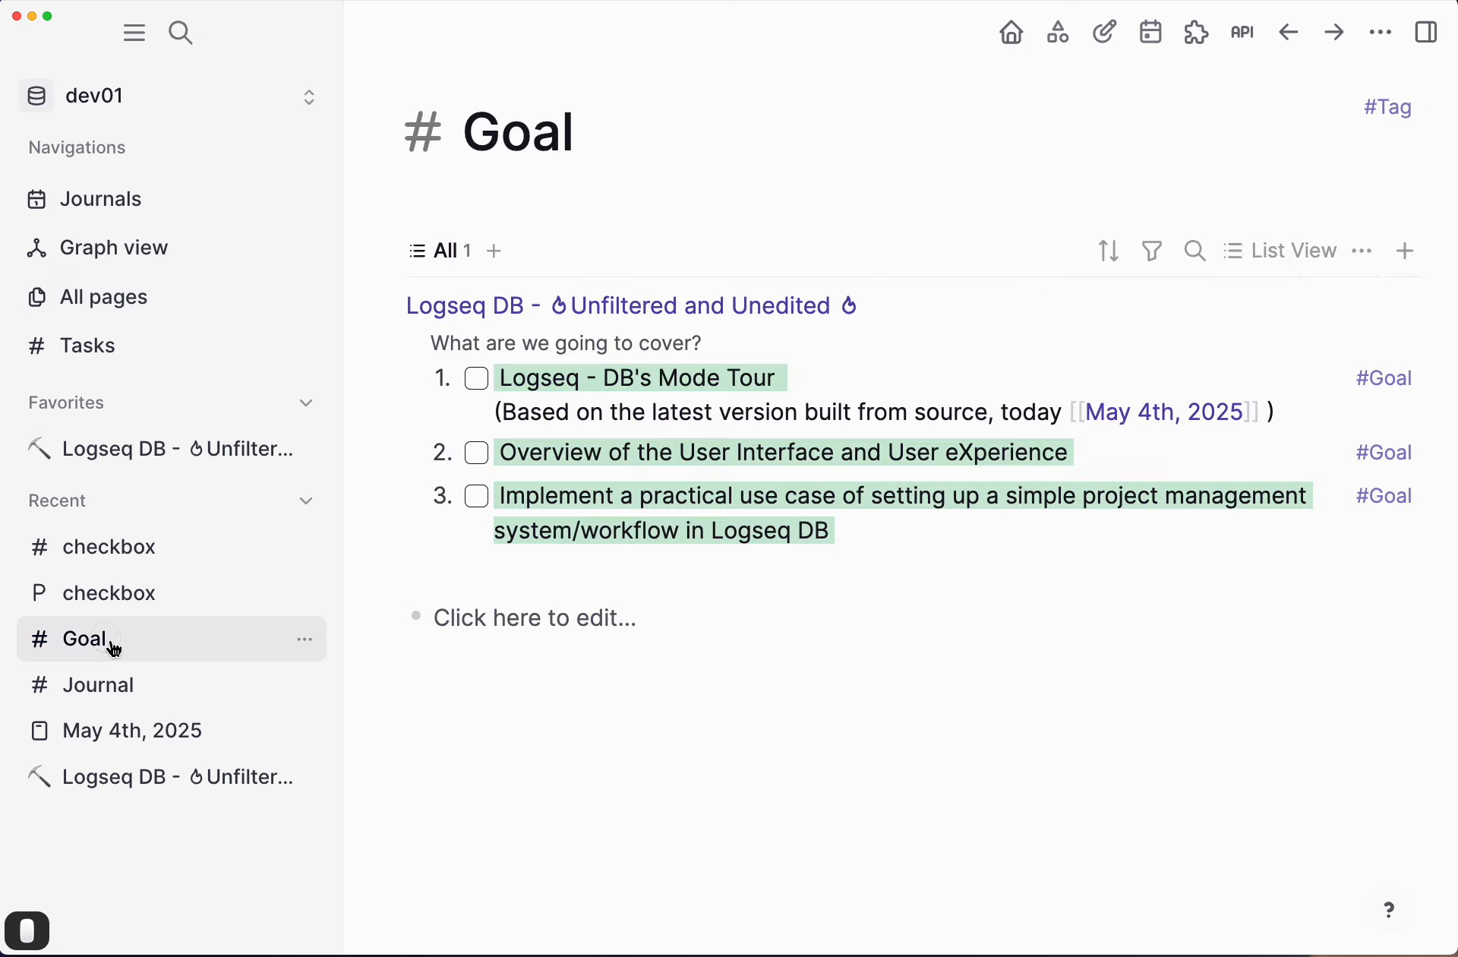
{"action": "mouse_move", "coordinate": [1421, 391]}
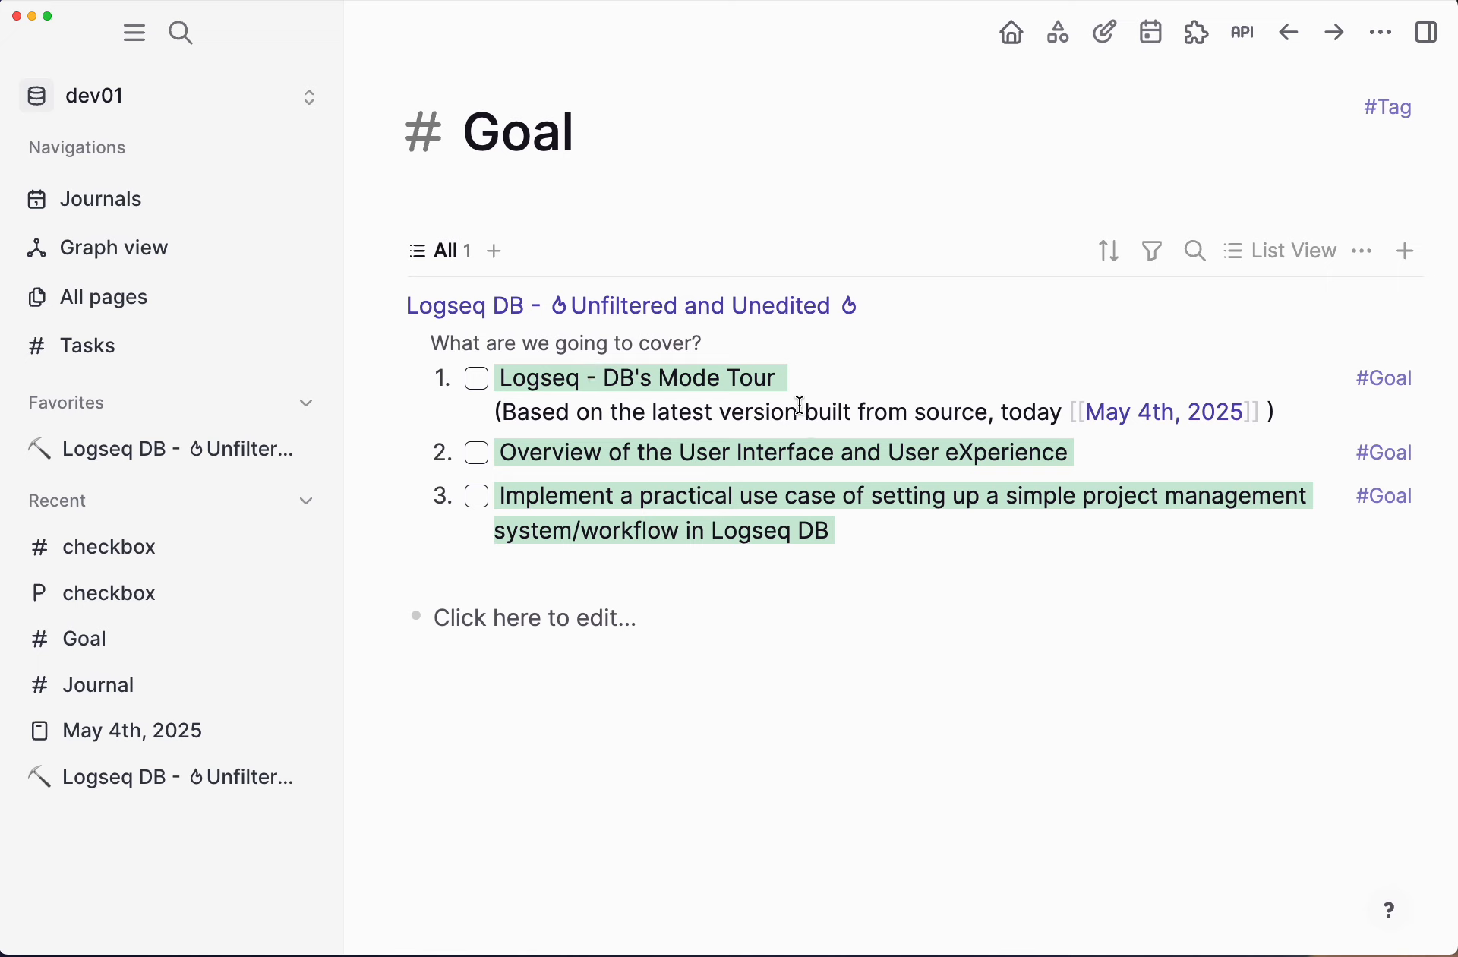
{"action": "left_click", "coordinate": [618, 390]}
{"action": "left_click", "coordinate": [693, 579]}
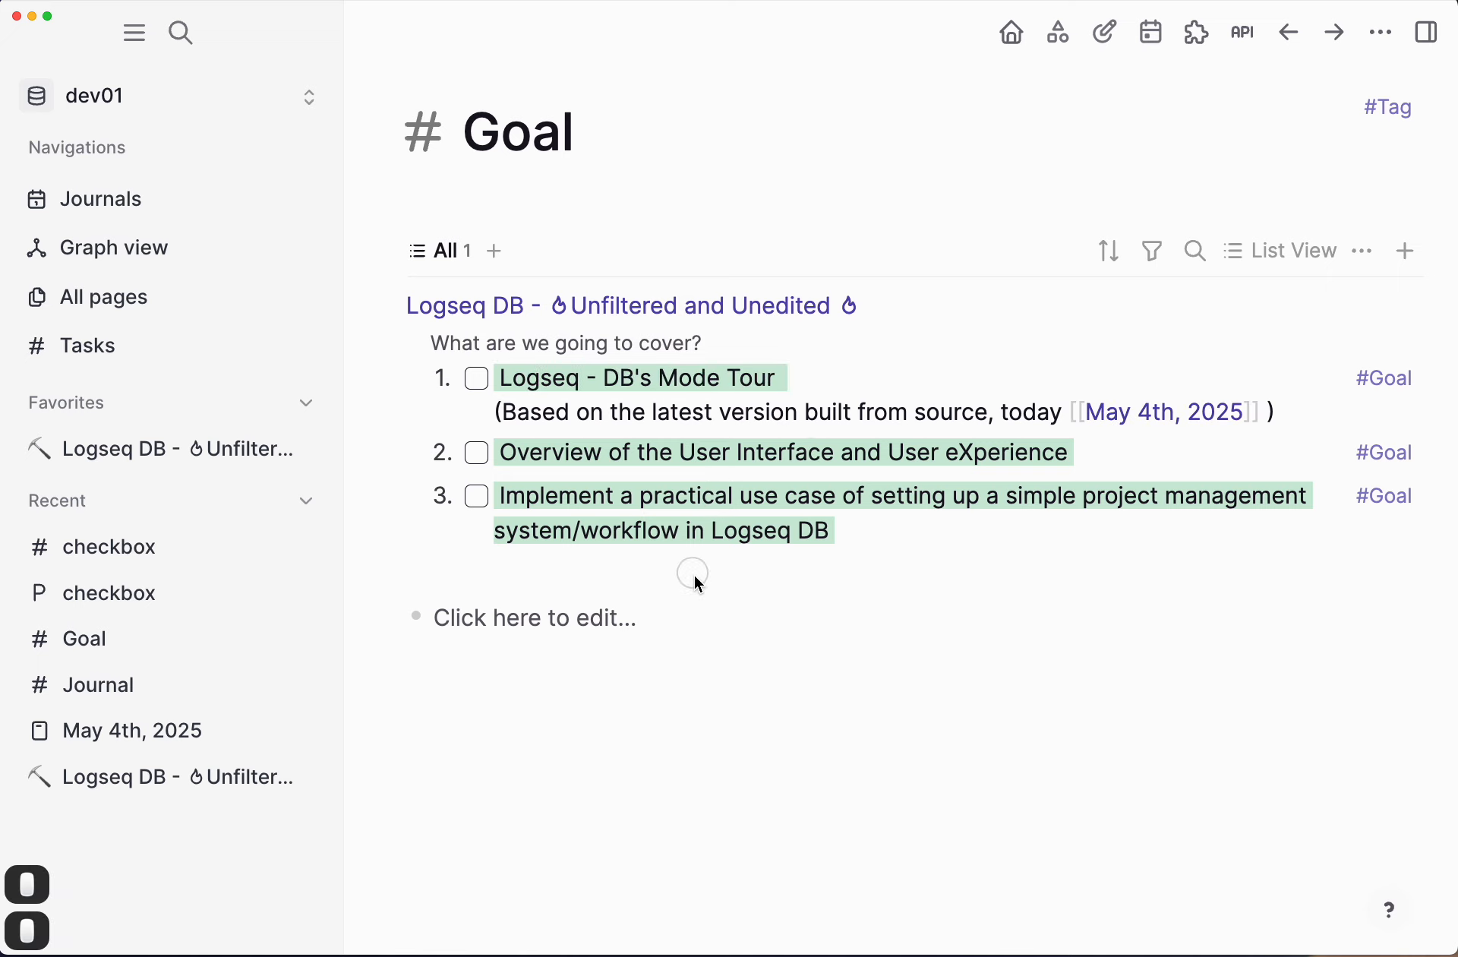
Step: Open the "Logseq DB - Unfiltered and Unedited" page and paste the copied project management outline as sub-items of the third goal
{"action": "left_click", "coordinate": [658, 337]}
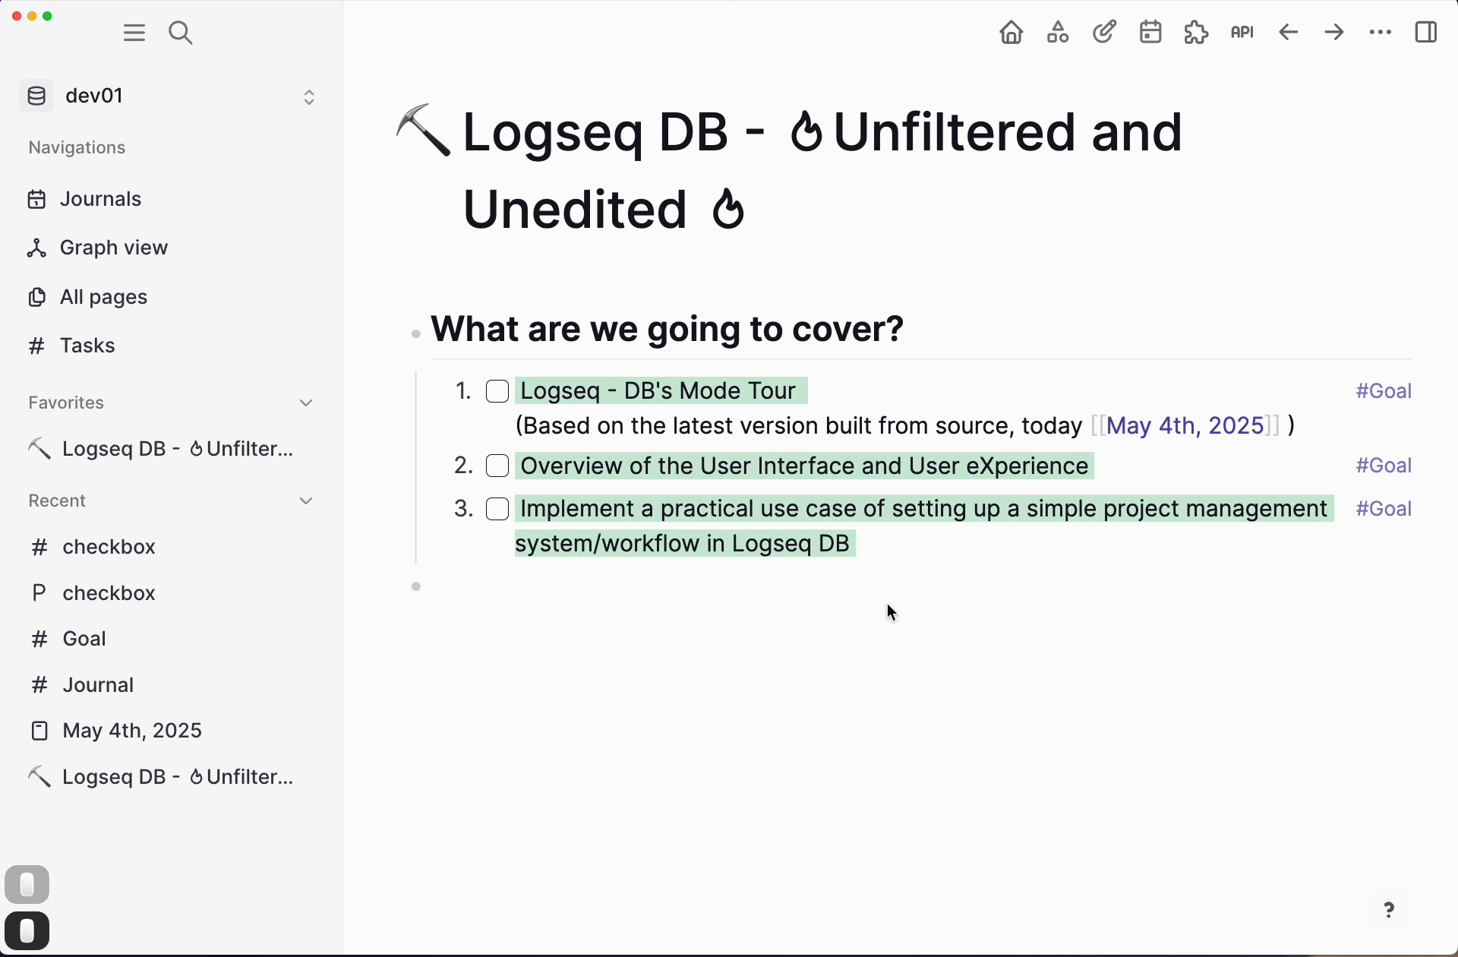
{"action": "left_click", "coordinate": [1025, 577]}
{"action": "left_click", "coordinate": [1457, 577]}
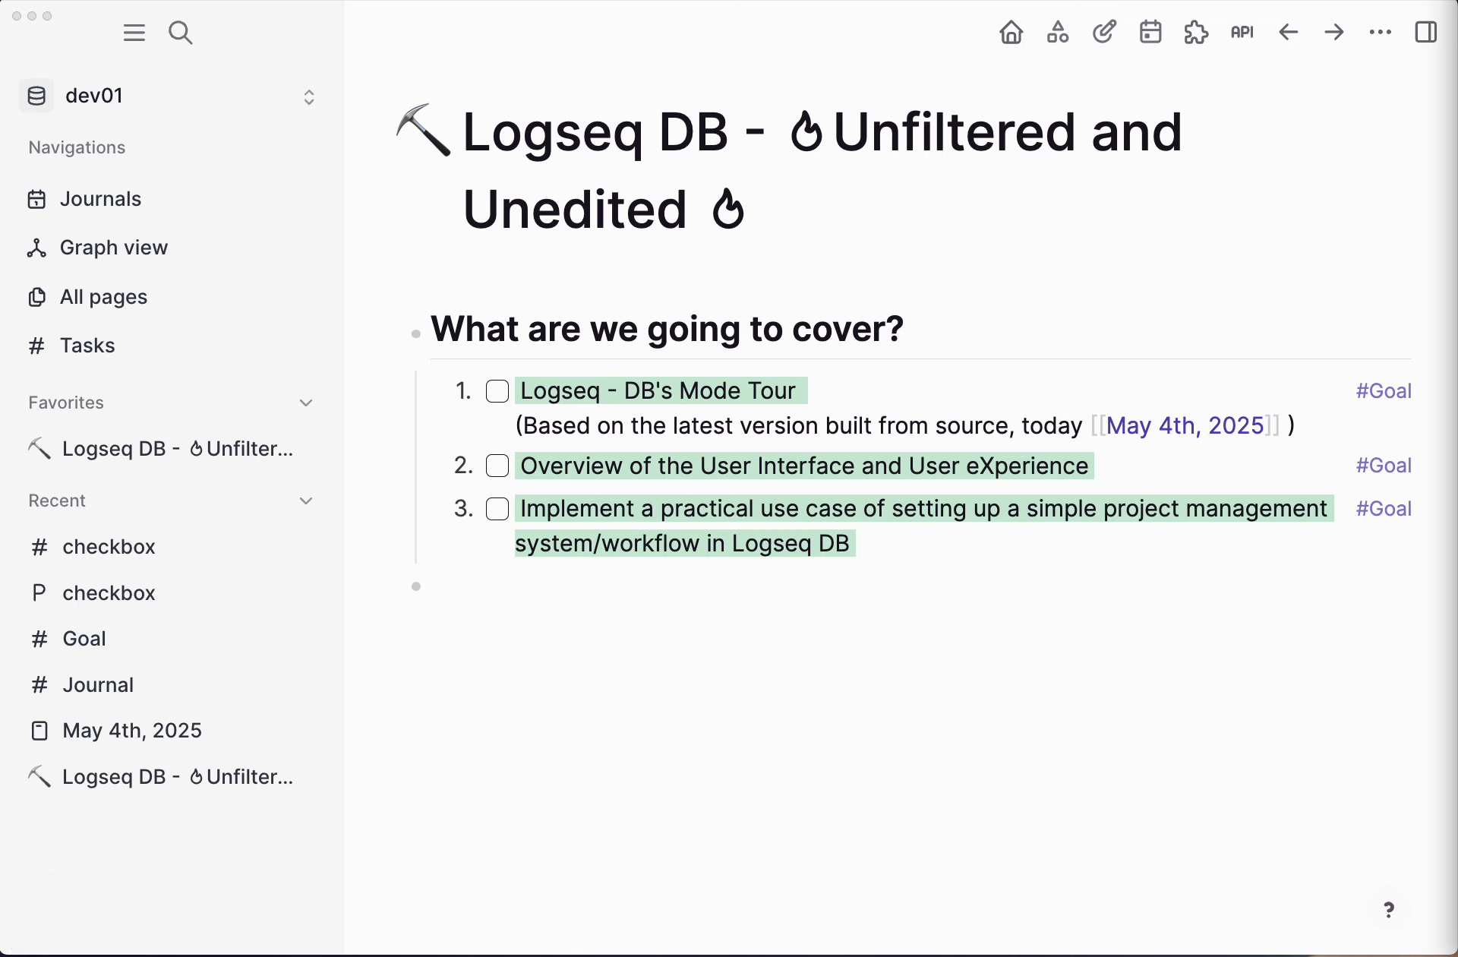
{"action": "key", "text": "super+c"}
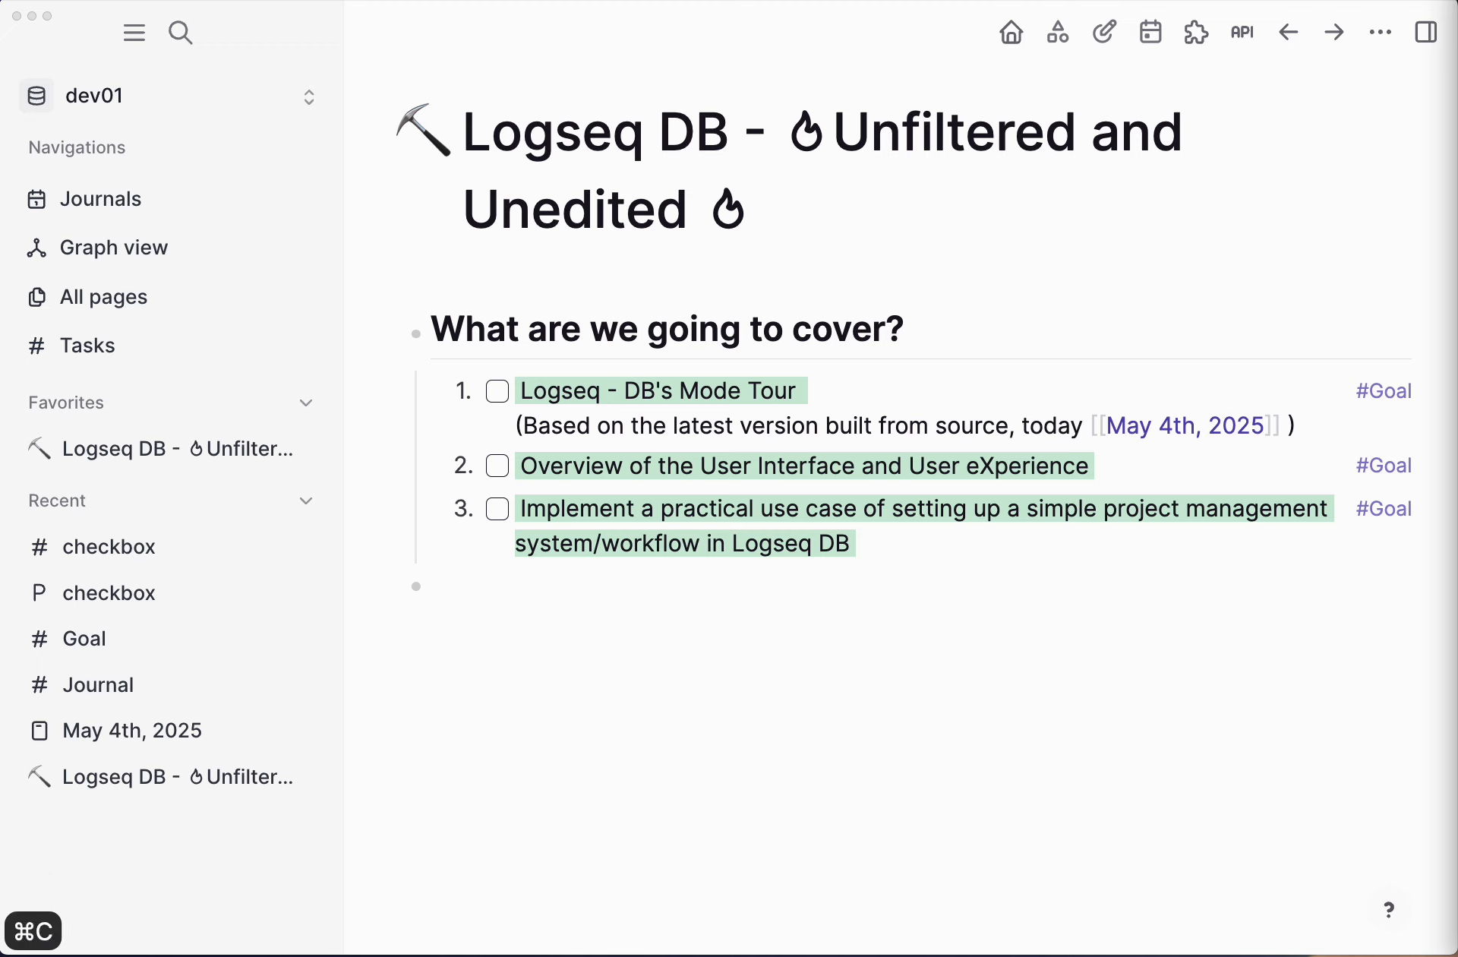
{"action": "left_click", "coordinate": [848, 628]}
{"action": "left_click", "coordinate": [898, 560]}
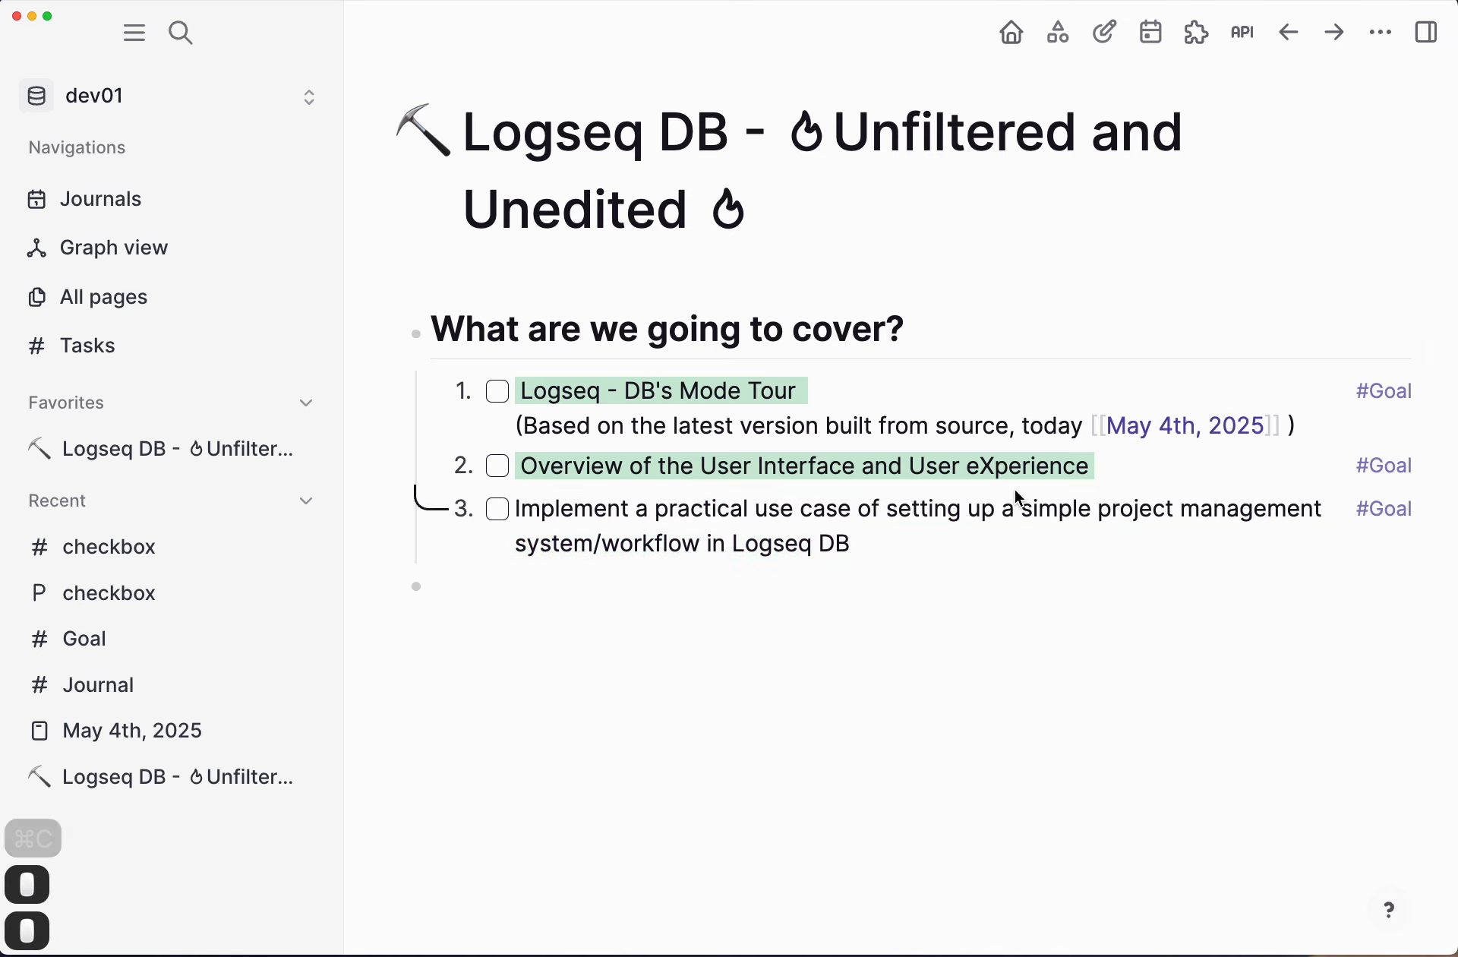
{"action": "key", "text": "Return"}
{"action": "key", "text": "Tab"}
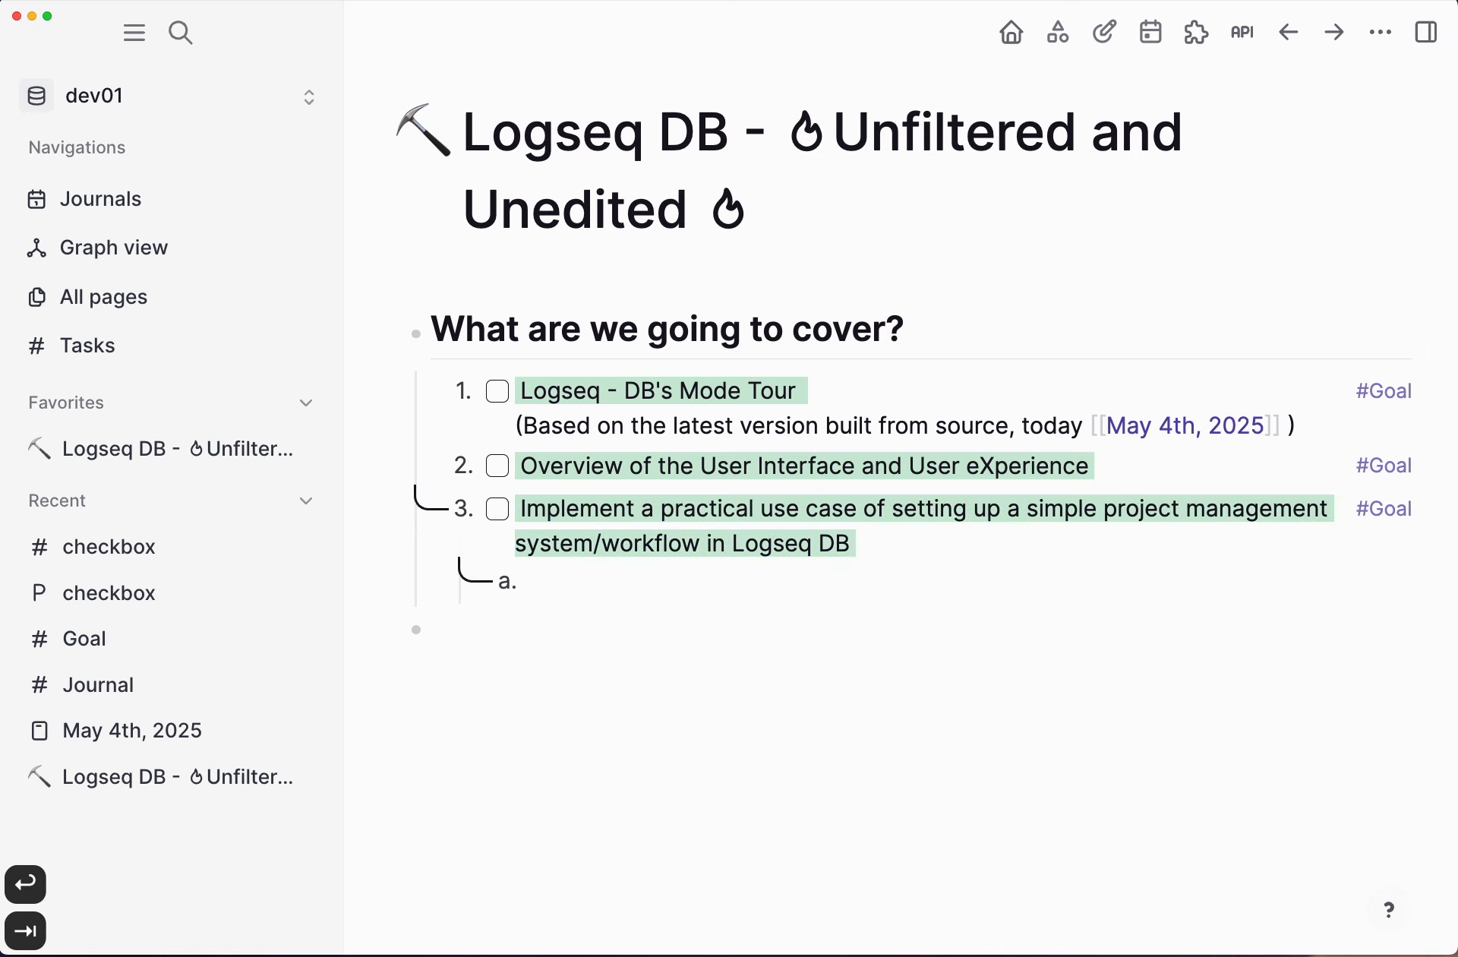
{"action": "key", "text": "super+v"}
Step: Review the pasted outline under the third goal, from "Configure Logseq DB for managing Project, Task" through the Explore Views sub-items
{"action": "scroll", "coordinate": [894, 525], "scroll_direction": "up", "scroll_amount": 3}
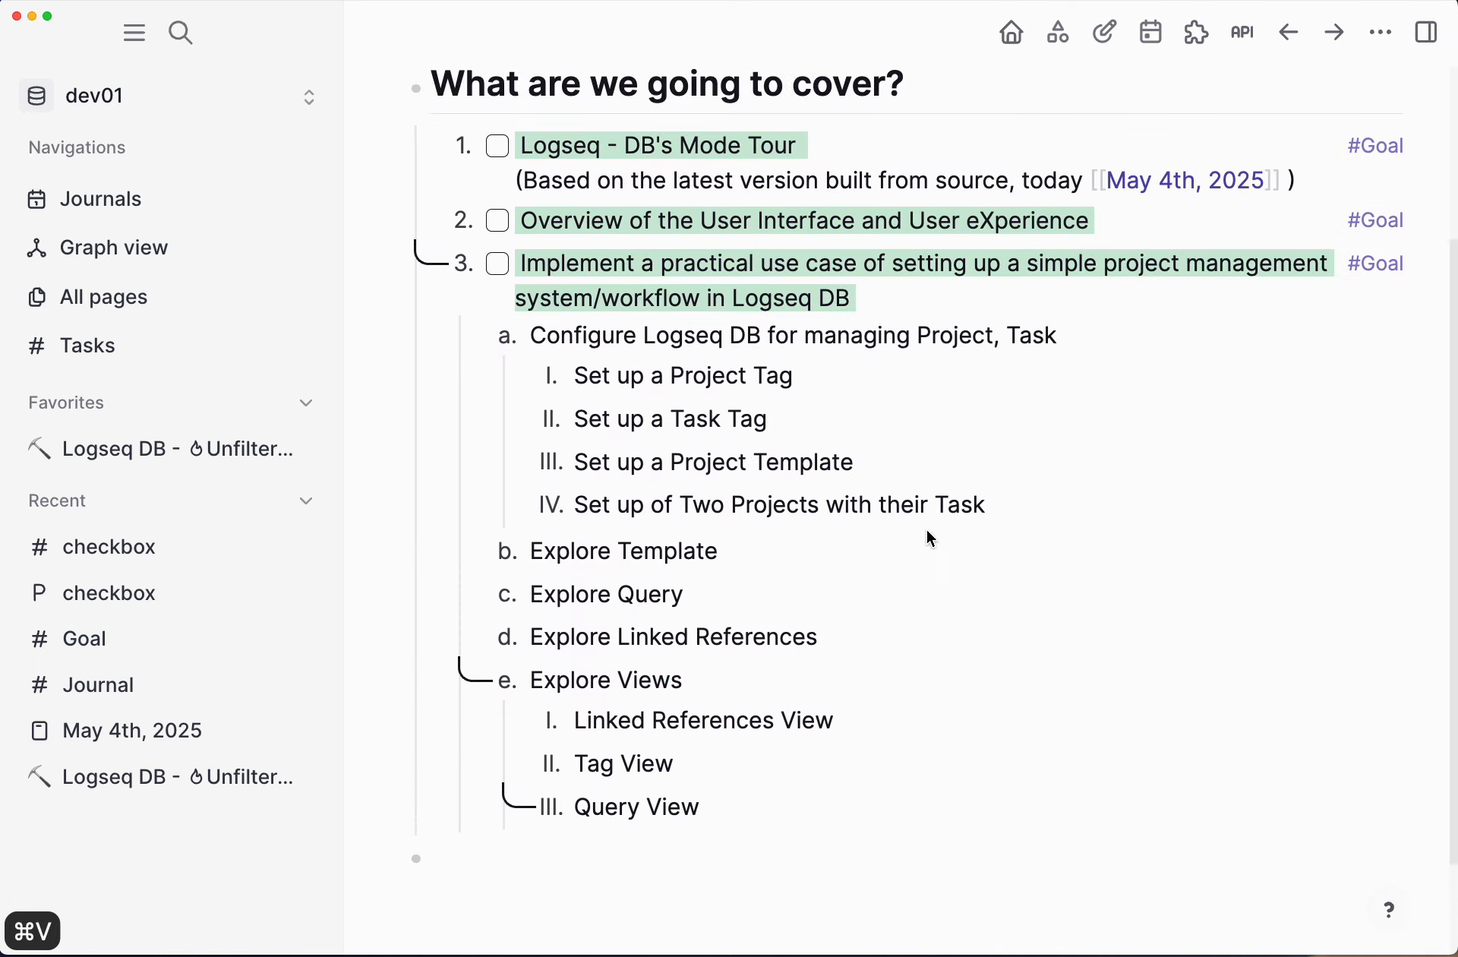
{"action": "scroll", "coordinate": [955, 509], "scroll_direction": "up", "scroll_amount": 1}
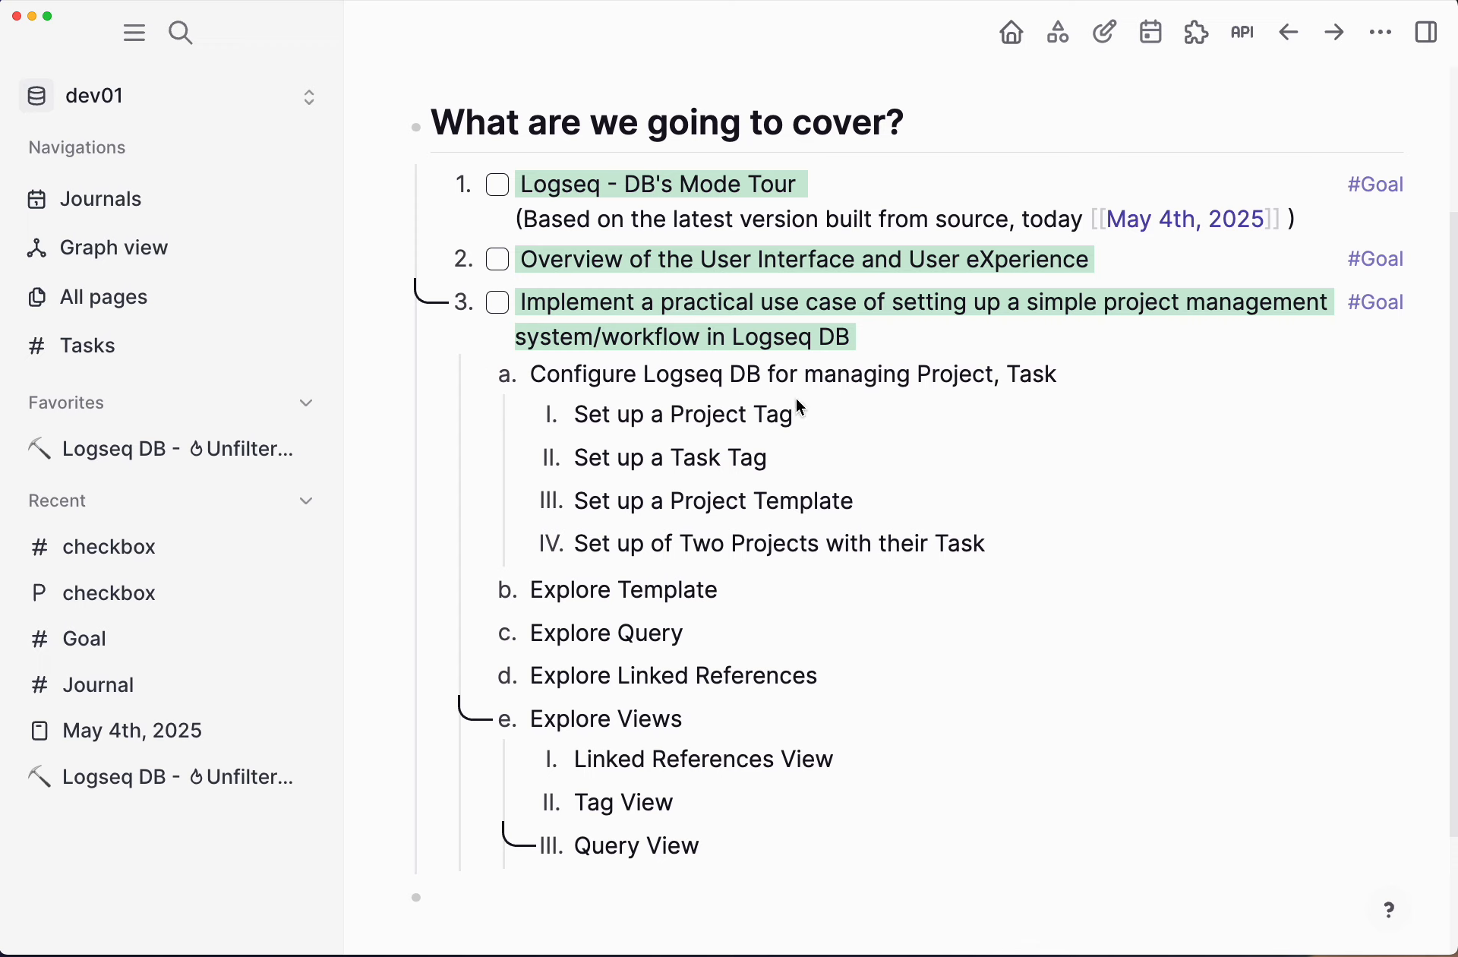
{"action": "left_click", "coordinate": [562, 366]}
{"action": "left_click", "coordinate": [894, 459]}
{"action": "left_click", "coordinate": [876, 619]}
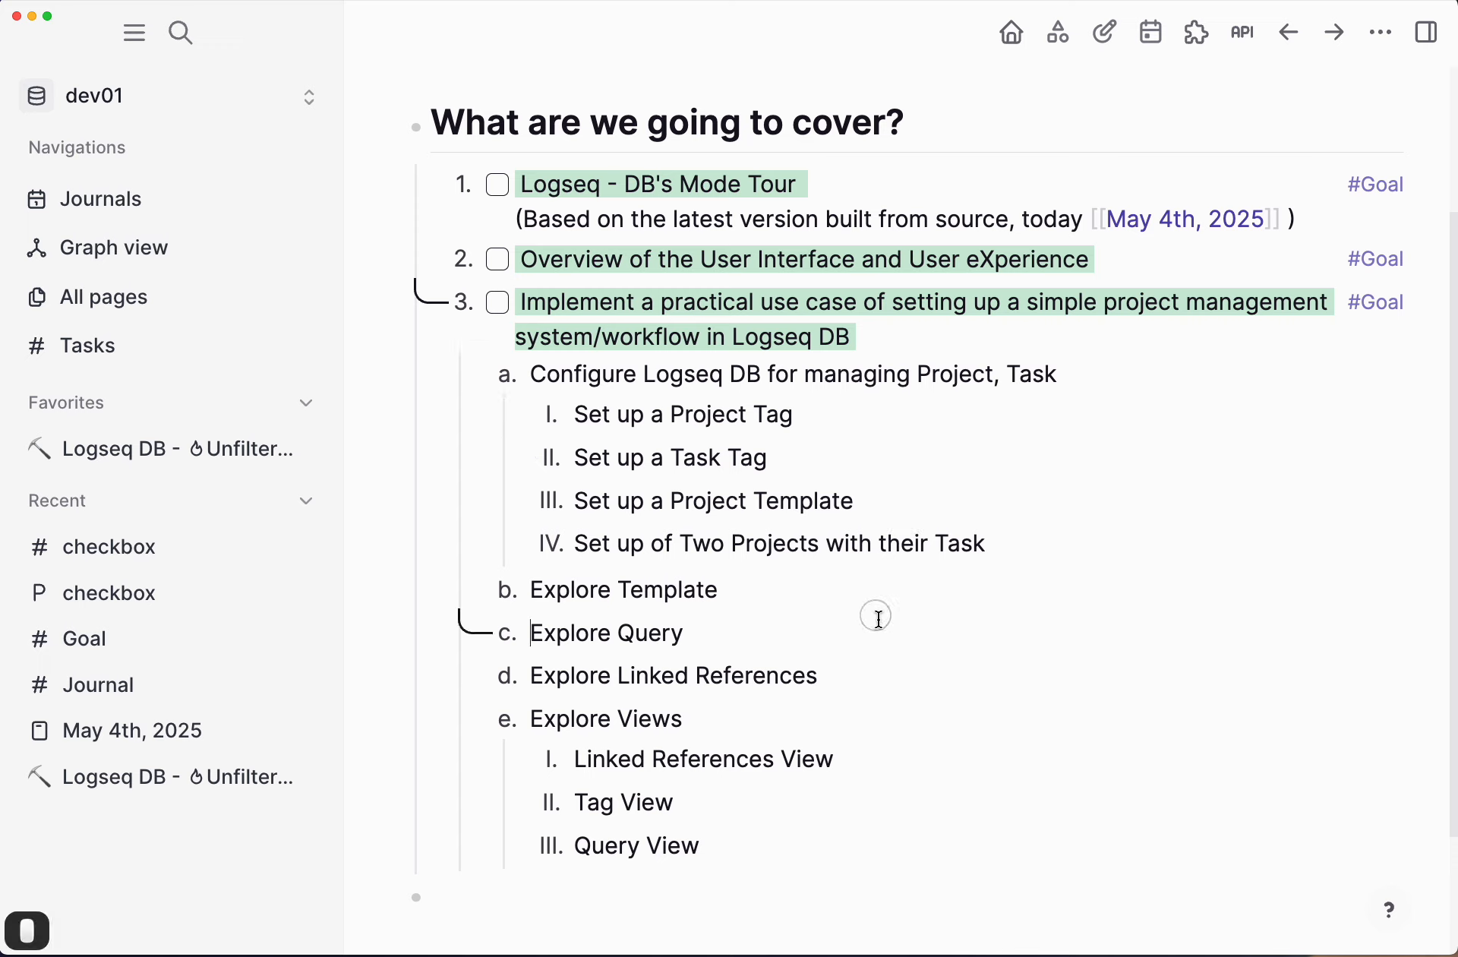
{"action": "left_click", "coordinate": [670, 593]}
{"action": "left_click", "coordinate": [660, 642]}
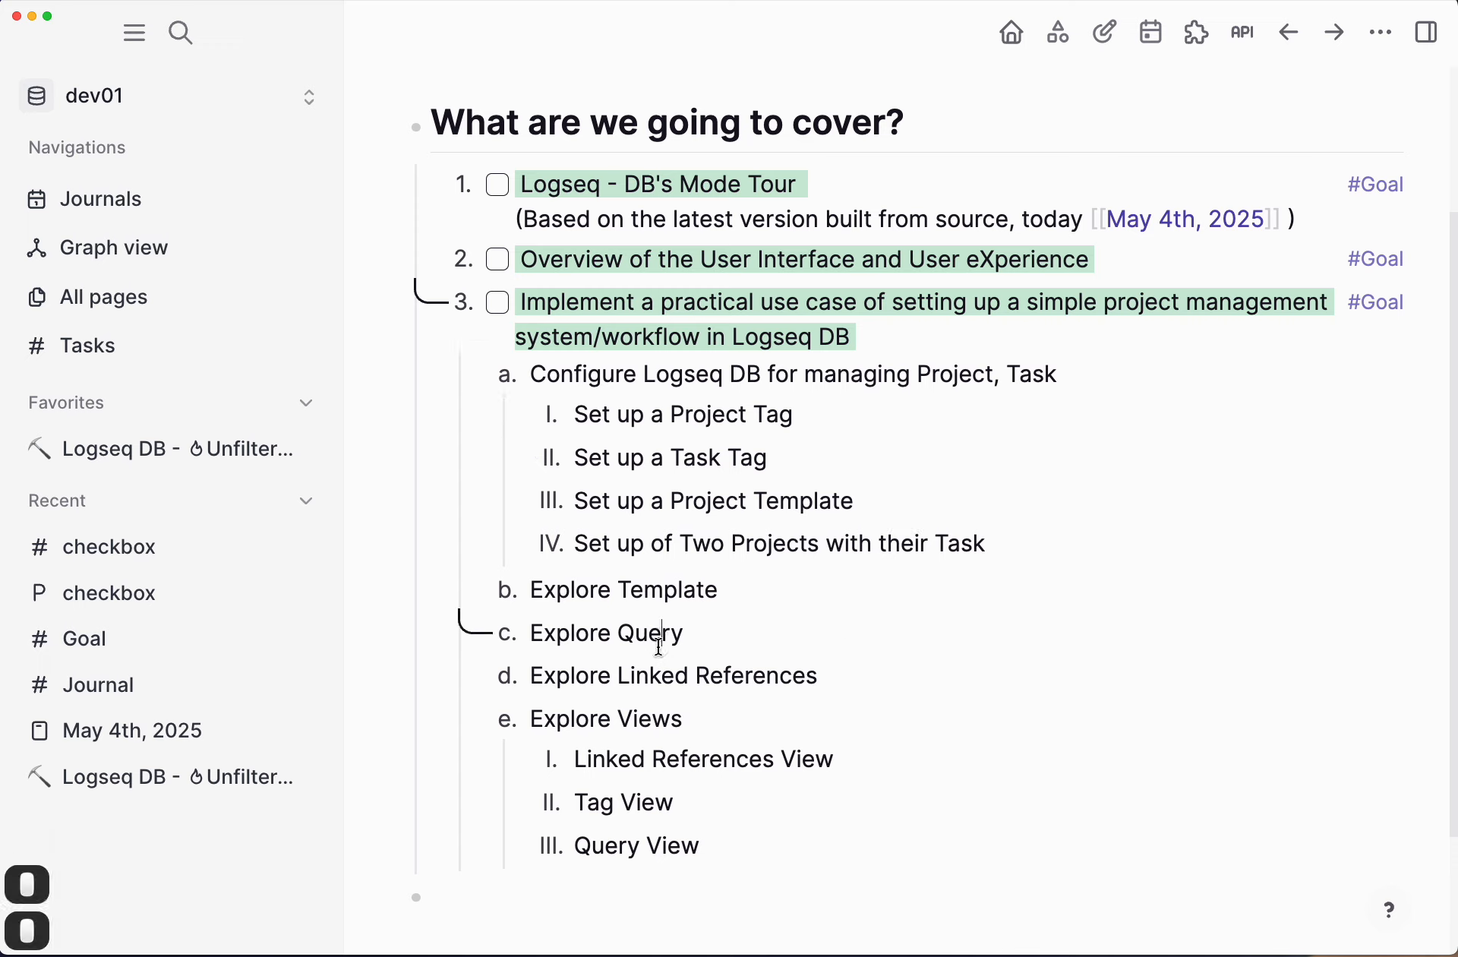
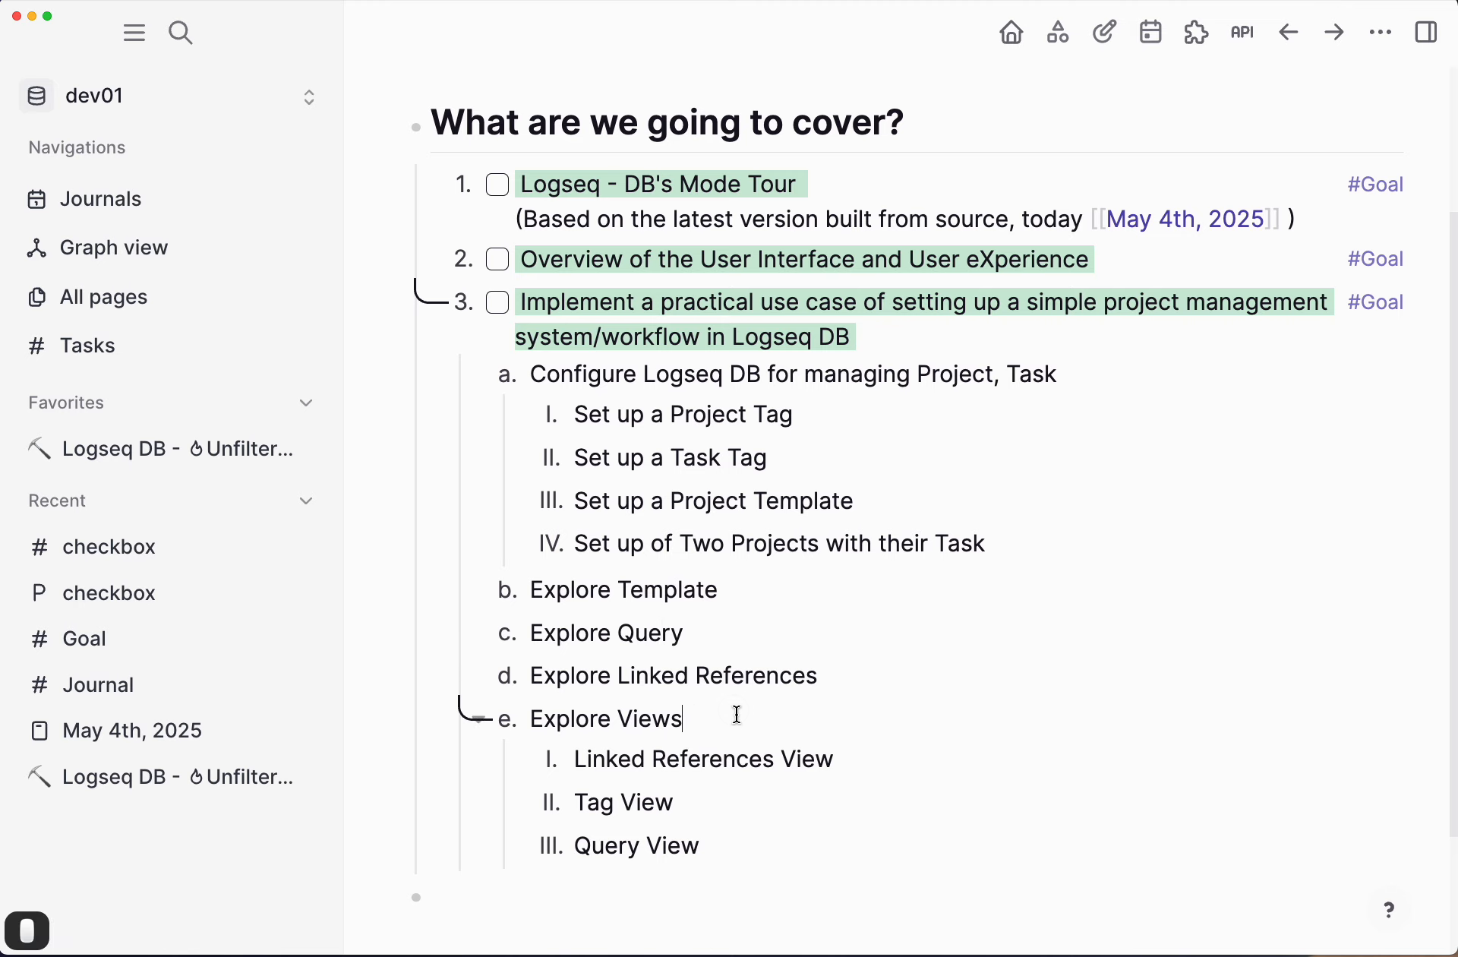
{"action": "scroll", "coordinate": [752, 694], "scroll_direction": "up", "scroll_amount": 2}
{"action": "scroll", "coordinate": [767, 681], "scroll_direction": "up", "scroll_amount": 4}
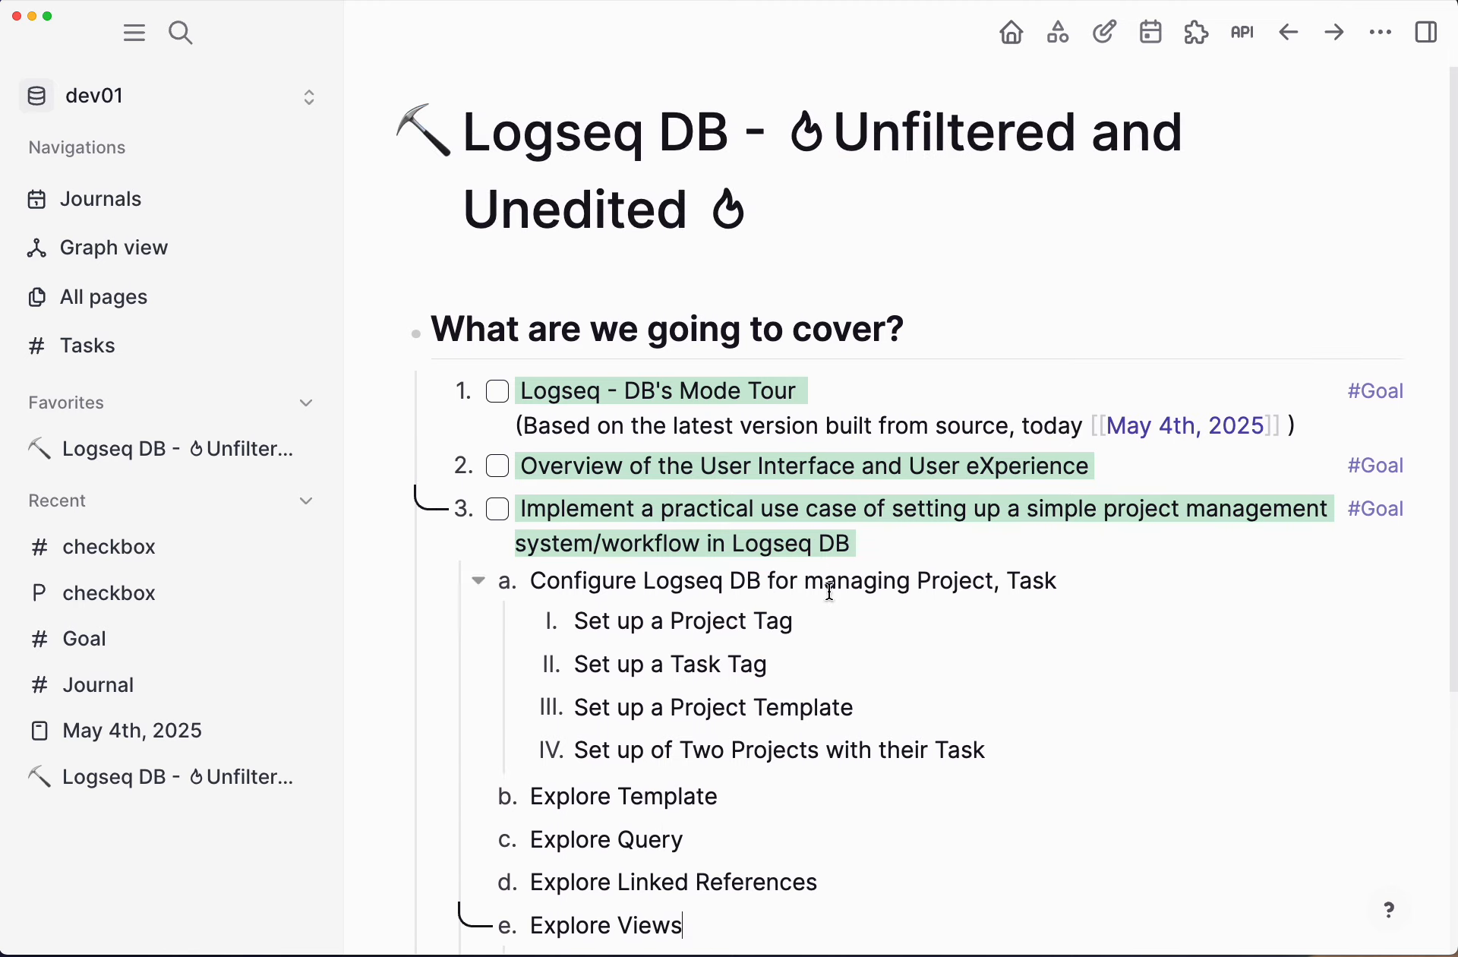
Step: Turn all the pasted sub-items under the third goal, including their nested blocks, into tasks with the Todo status in one operation
{"action": "scroll", "coordinate": [853, 681], "scroll_direction": "down", "scroll_amount": 5}
{"action": "left_click", "coordinate": [768, 859]}
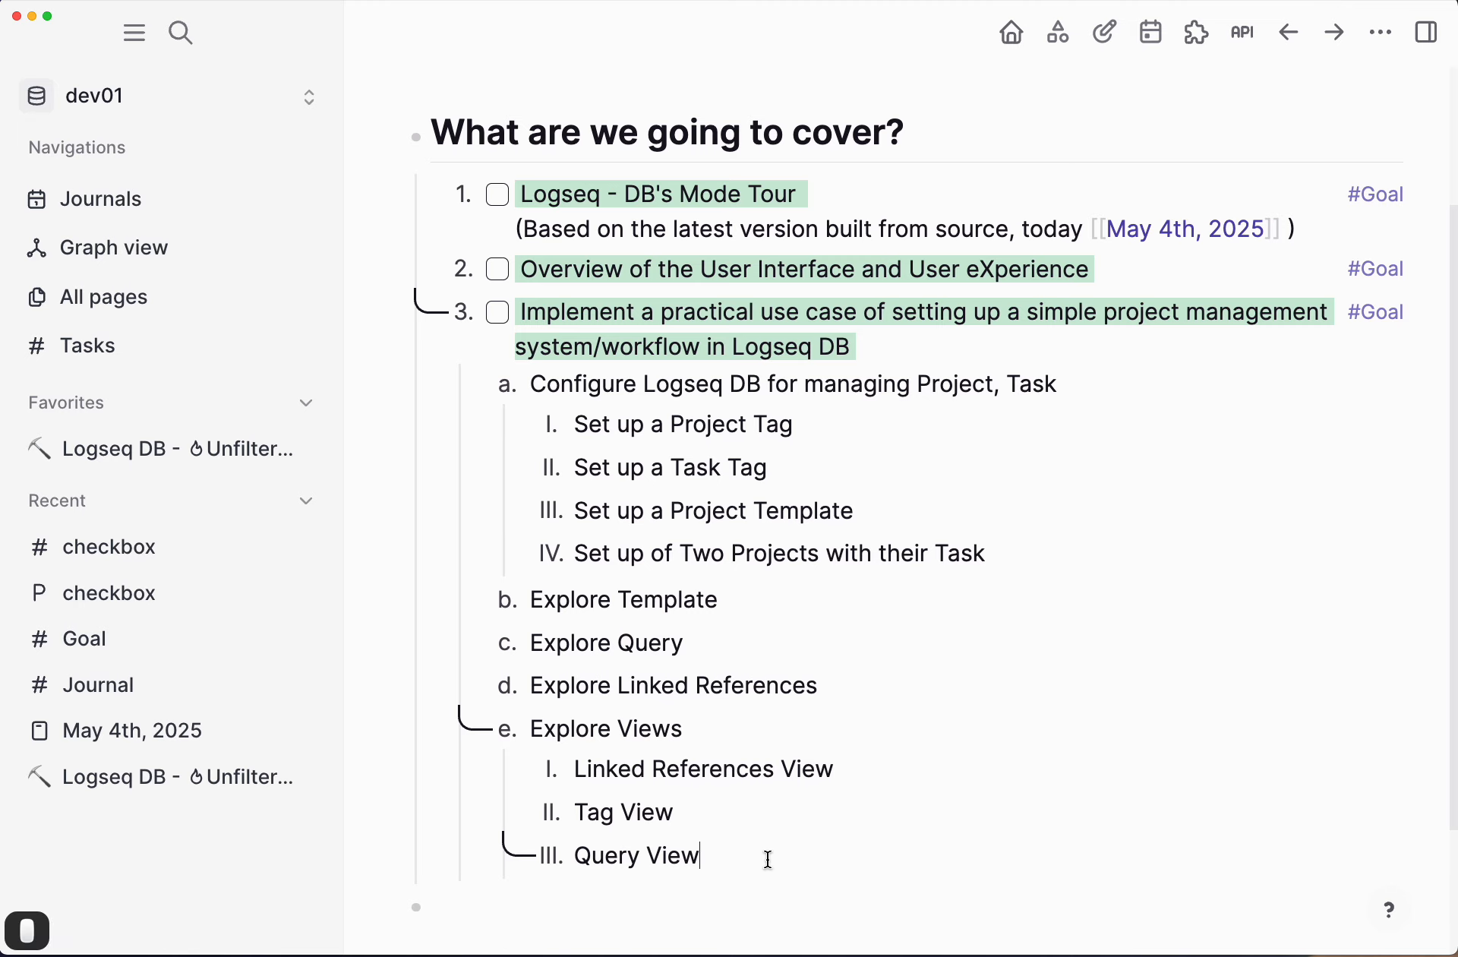
{"action": "key", "text": "shift+Up"}
{"action": "key", "text": "shift+Up"}
{"action": "key", "text": "shift+Up"}
{"action": "key", "text": "shift+Up"}
{"action": "key", "text": "shift+Up"}
{"action": "key", "text": "shift+Up"}
{"action": "key", "text": "shift+Up"}
{"action": "key", "text": "shift+Up"}
{"action": "key", "text": "shift+Up"}
{"action": "key", "text": "shift+Up"}
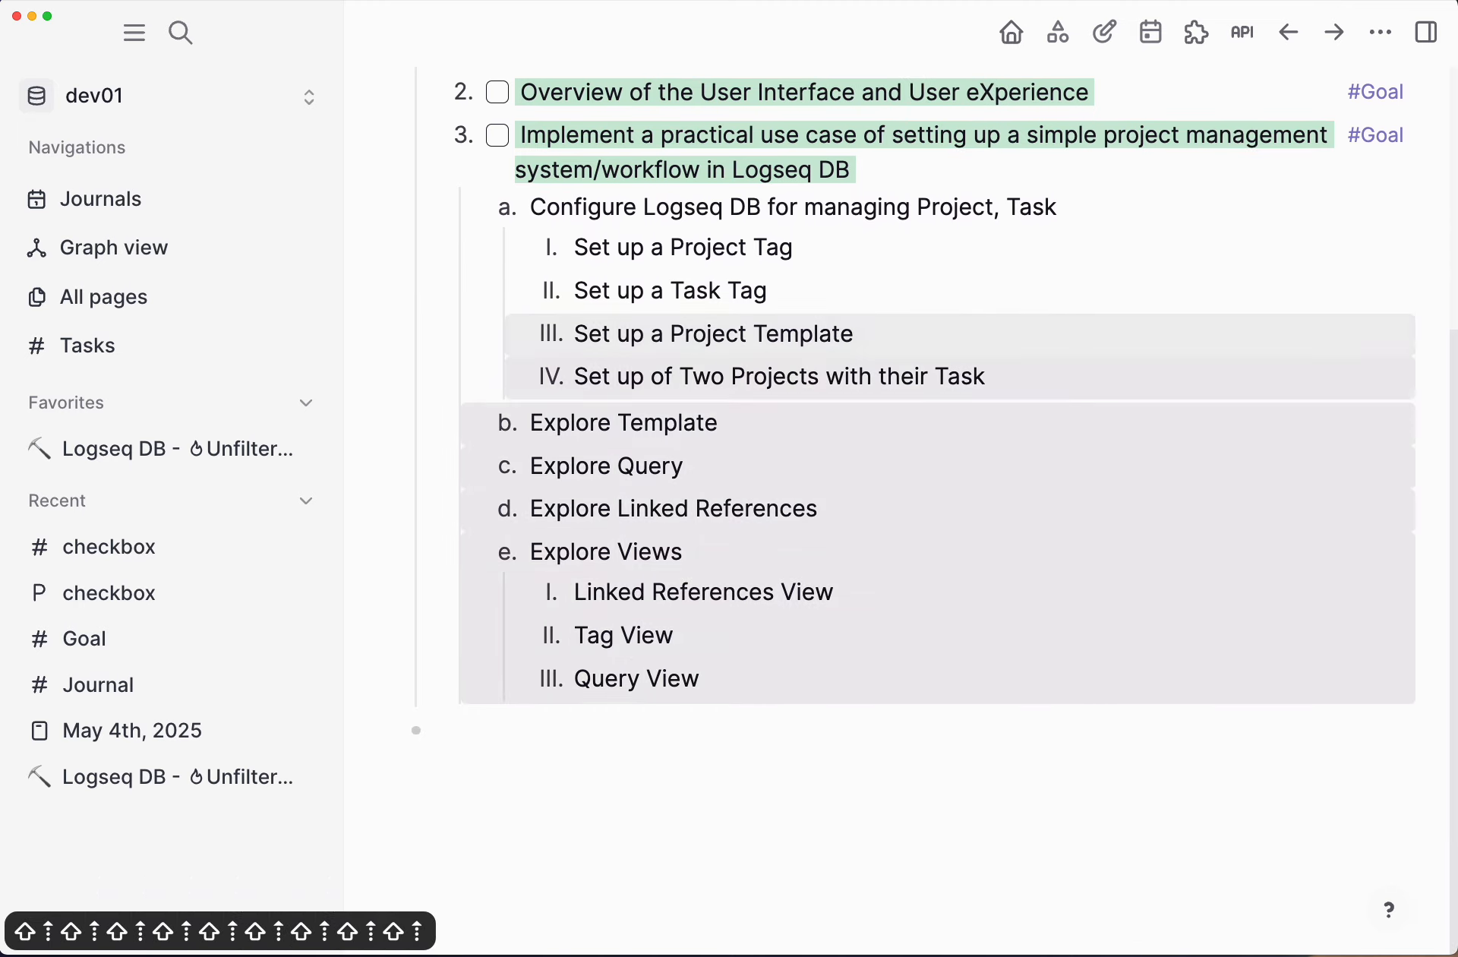
{"action": "key", "text": "shift+Up"}
{"action": "key", "text": "shift+Up"}
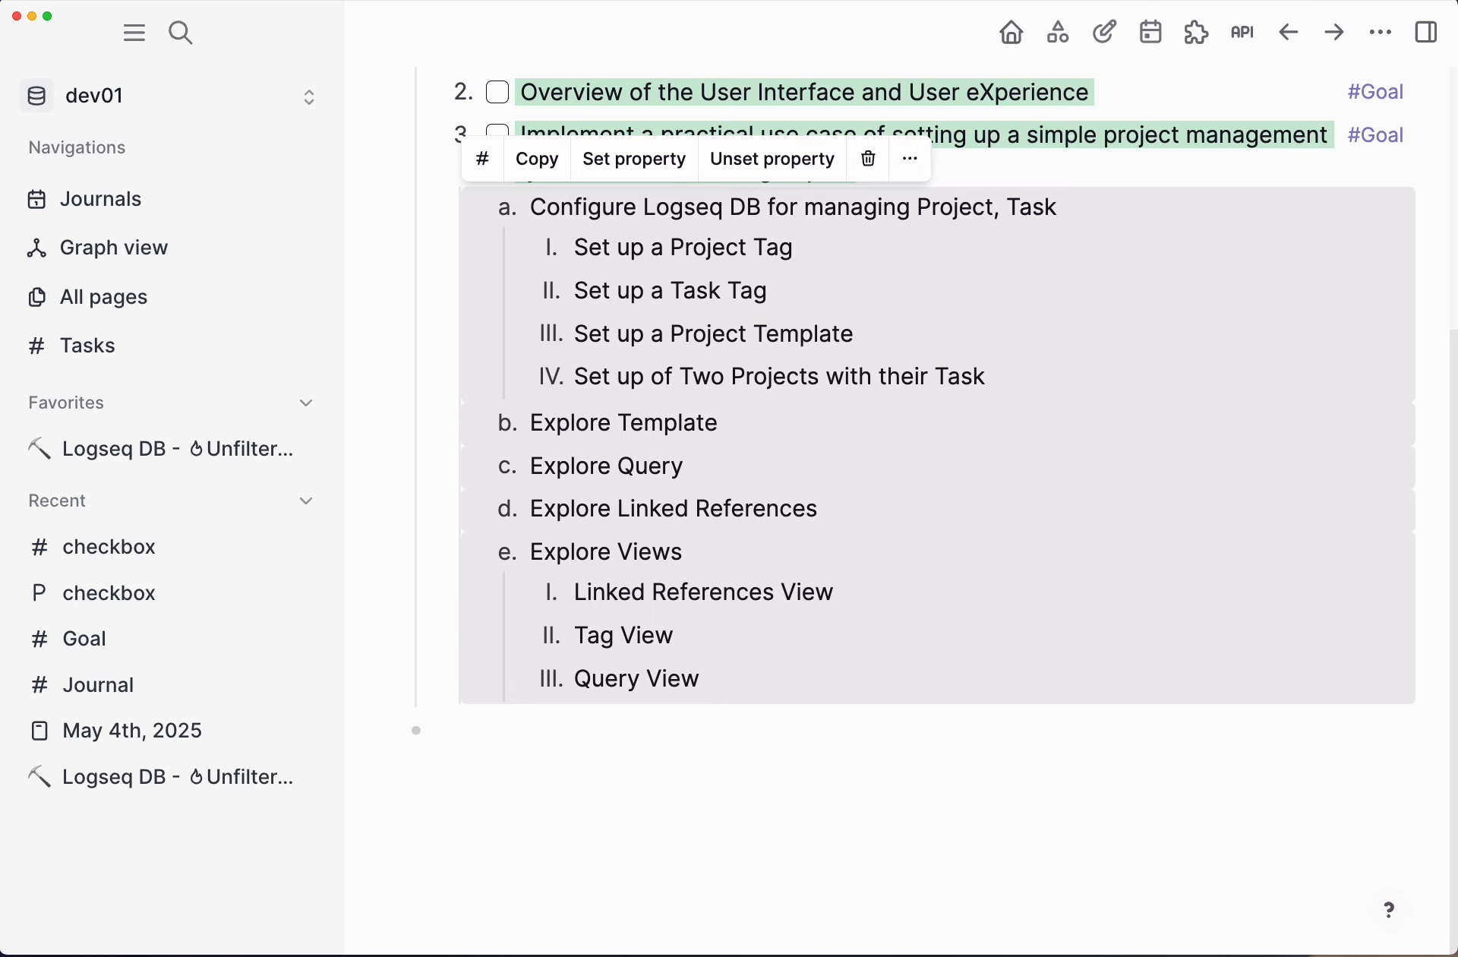
{"action": "key", "text": "super+Return"}
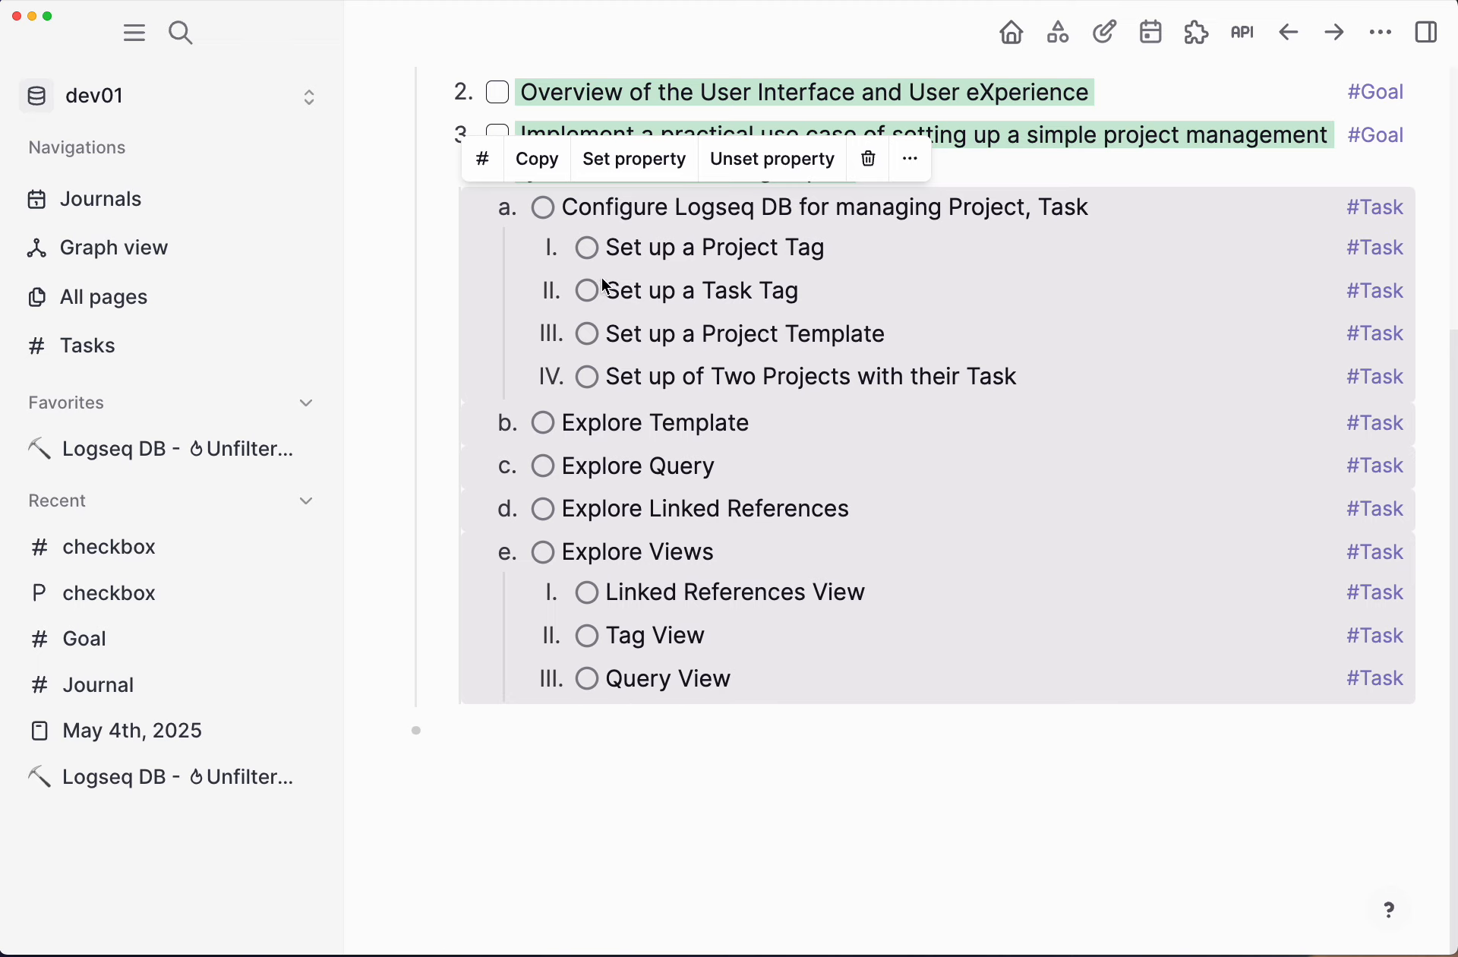
Step: Set the selected first-level tasks to Doing through "Configure Logseq DB for managing Project, Task", and try the same status on "Set up a Project Tag"
{"action": "left_click", "coordinate": [548, 210]}
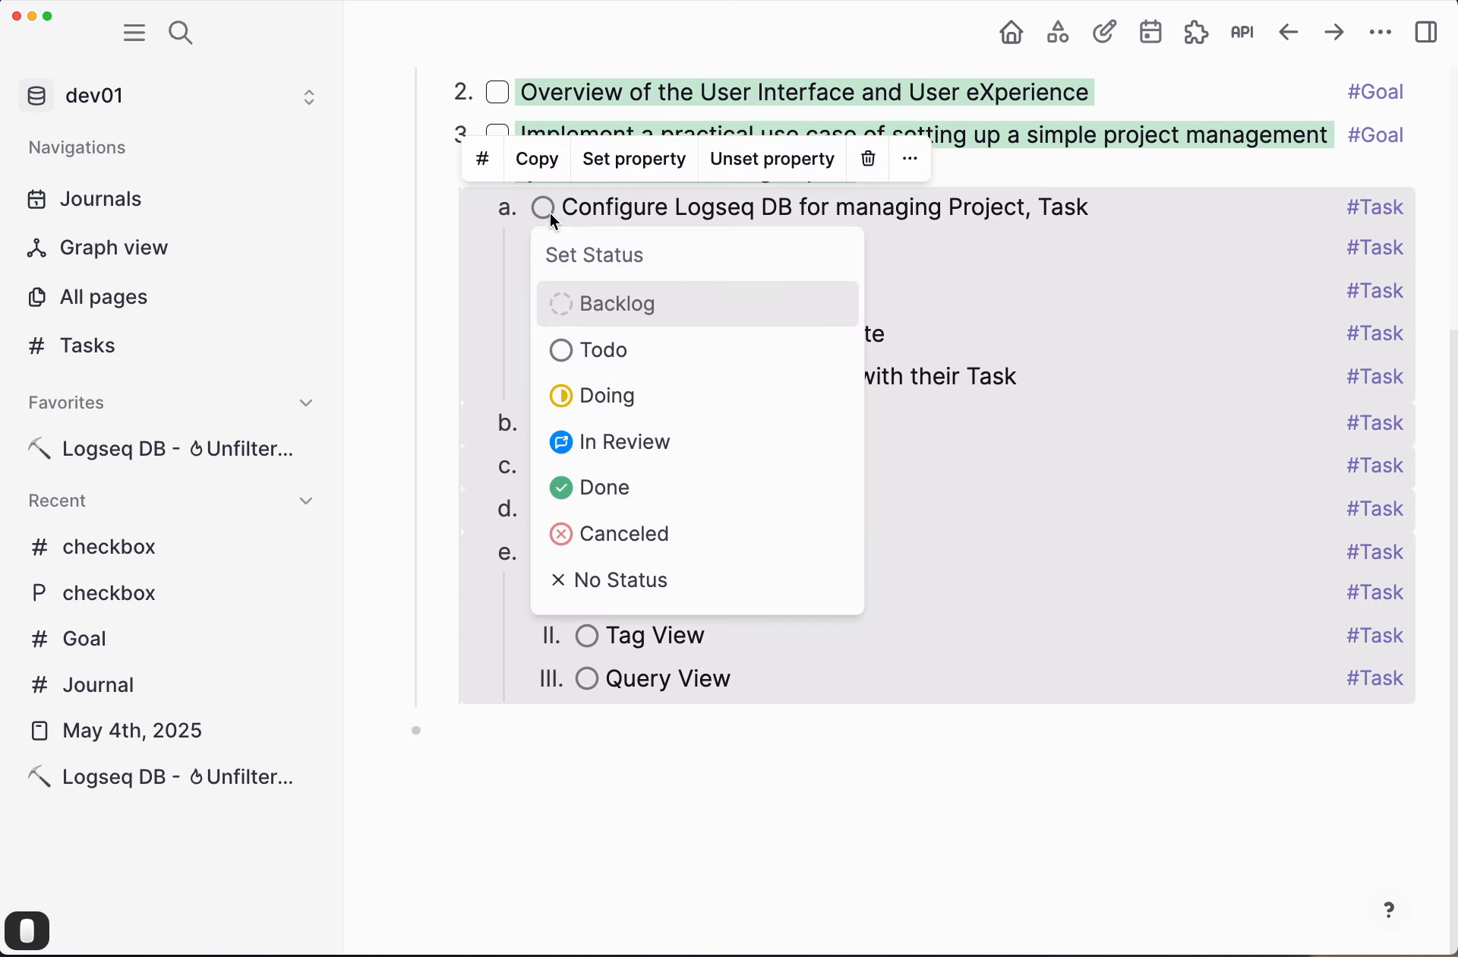
{"action": "left_click", "coordinate": [562, 400]}
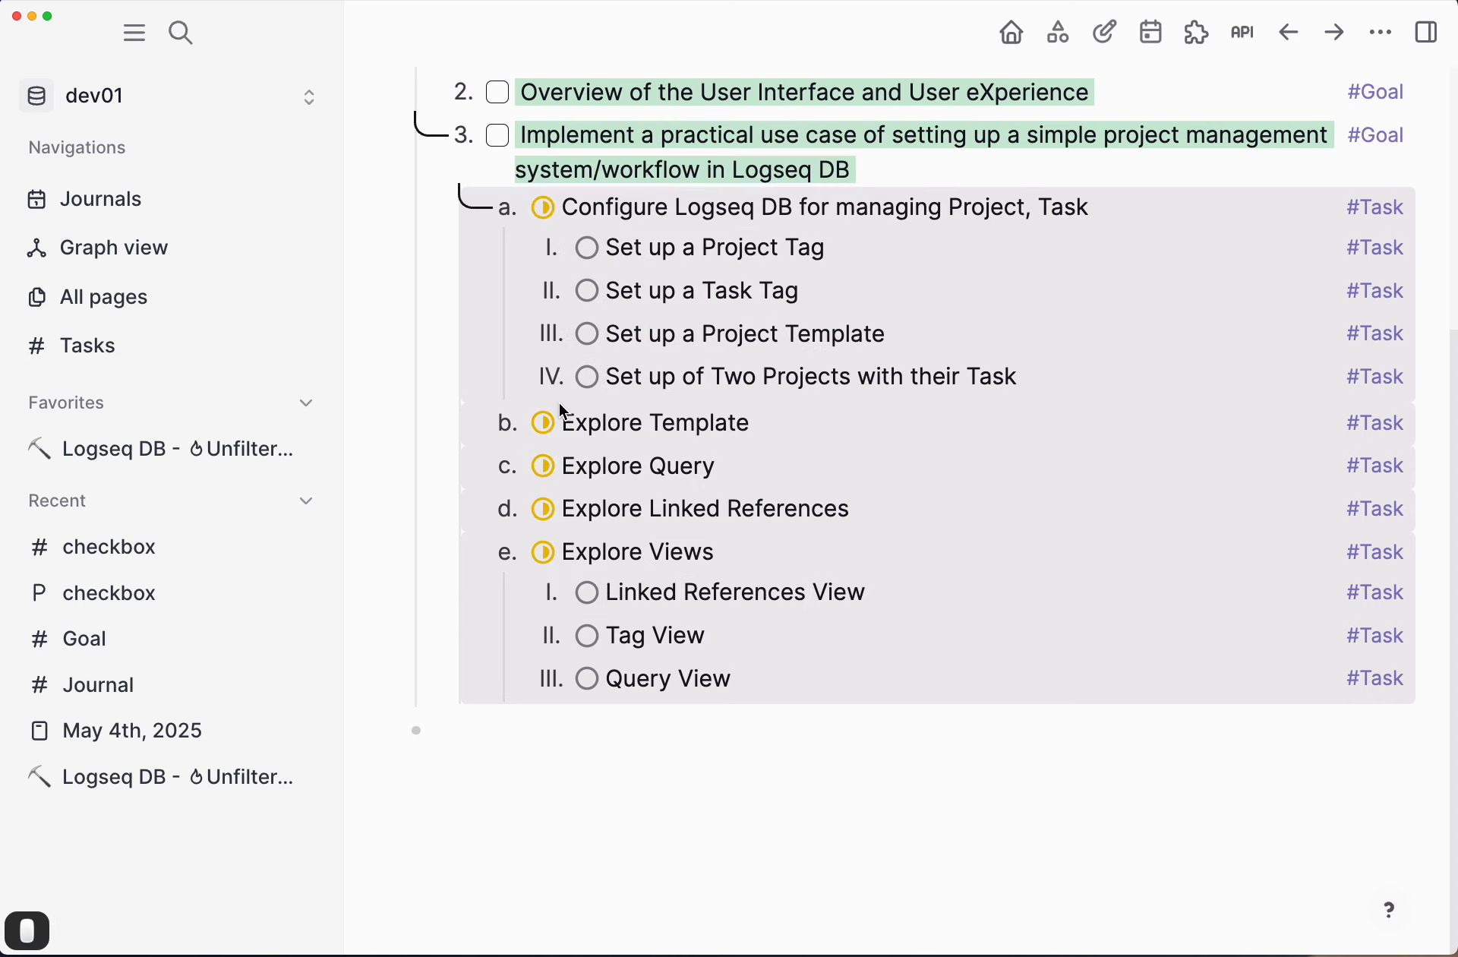
{"action": "left_click", "coordinate": [590, 253]}
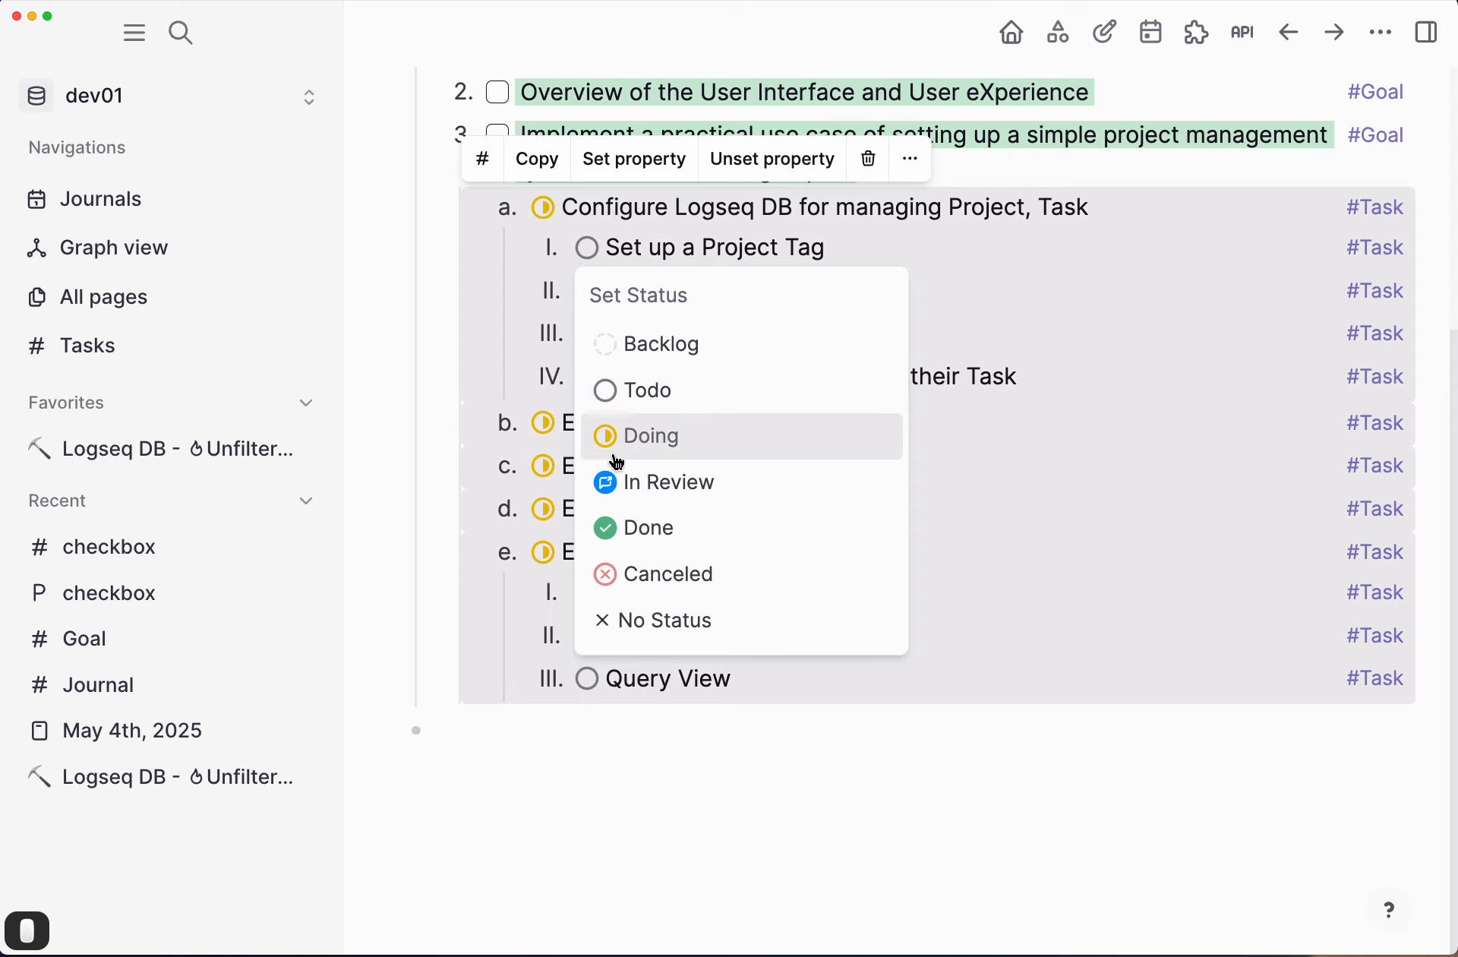
{"action": "left_click", "coordinate": [605, 433]}
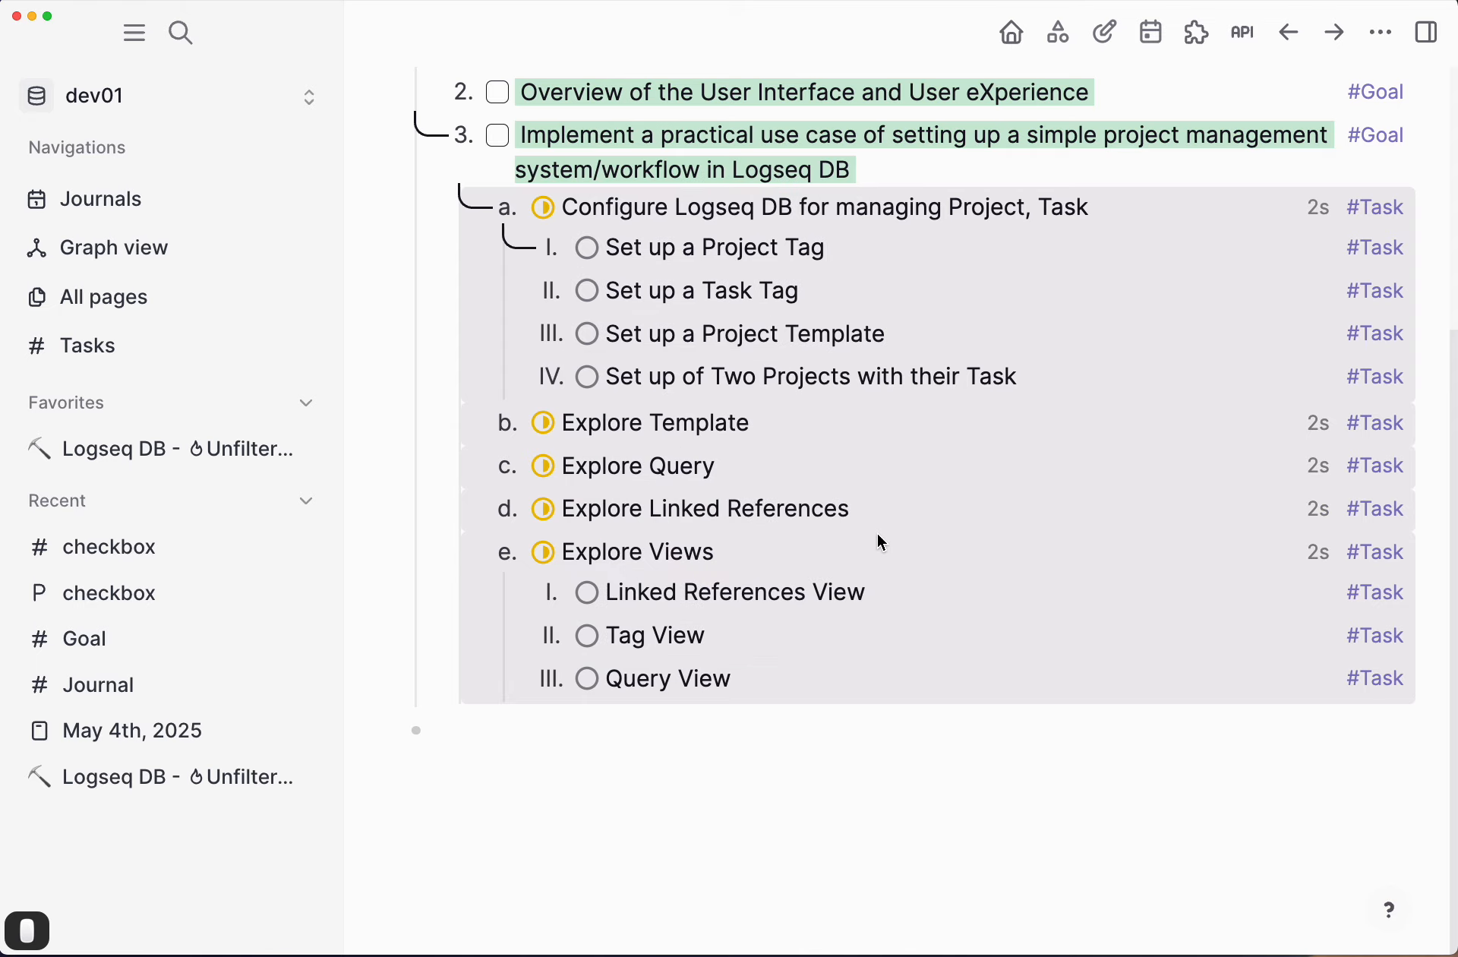
{"action": "scroll", "coordinate": [875, 532], "scroll_direction": "up", "scroll_amount": 2}
{"action": "scroll", "coordinate": [876, 532], "scroll_direction": "up", "scroll_amount": 5}
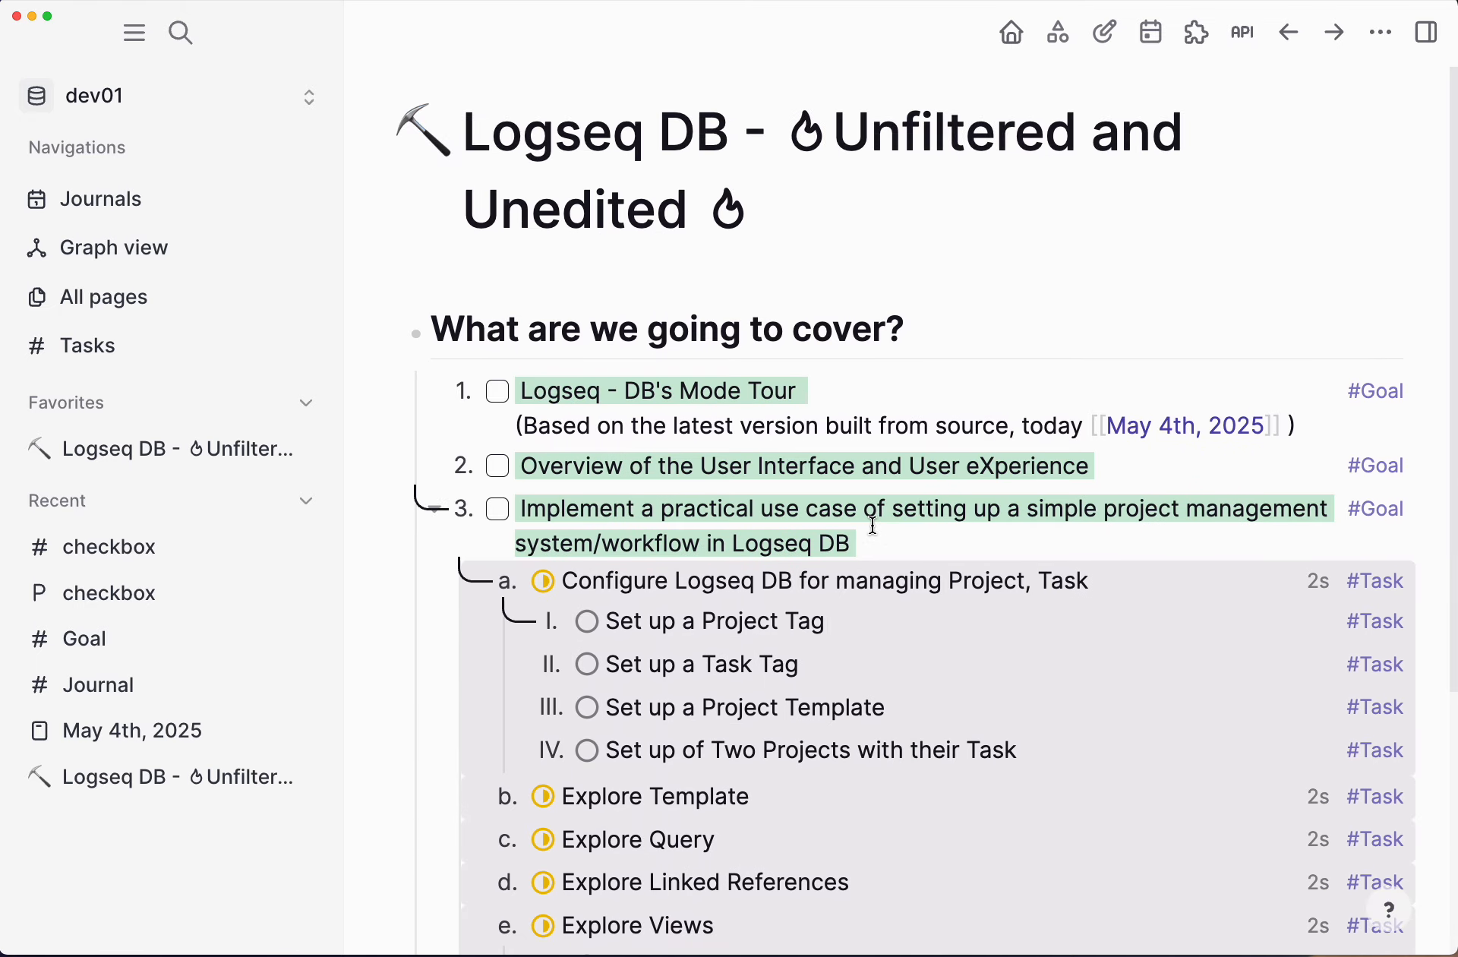
Step: Create a new page called Project and convert it to a tag
{"action": "key", "text": "super+k"}
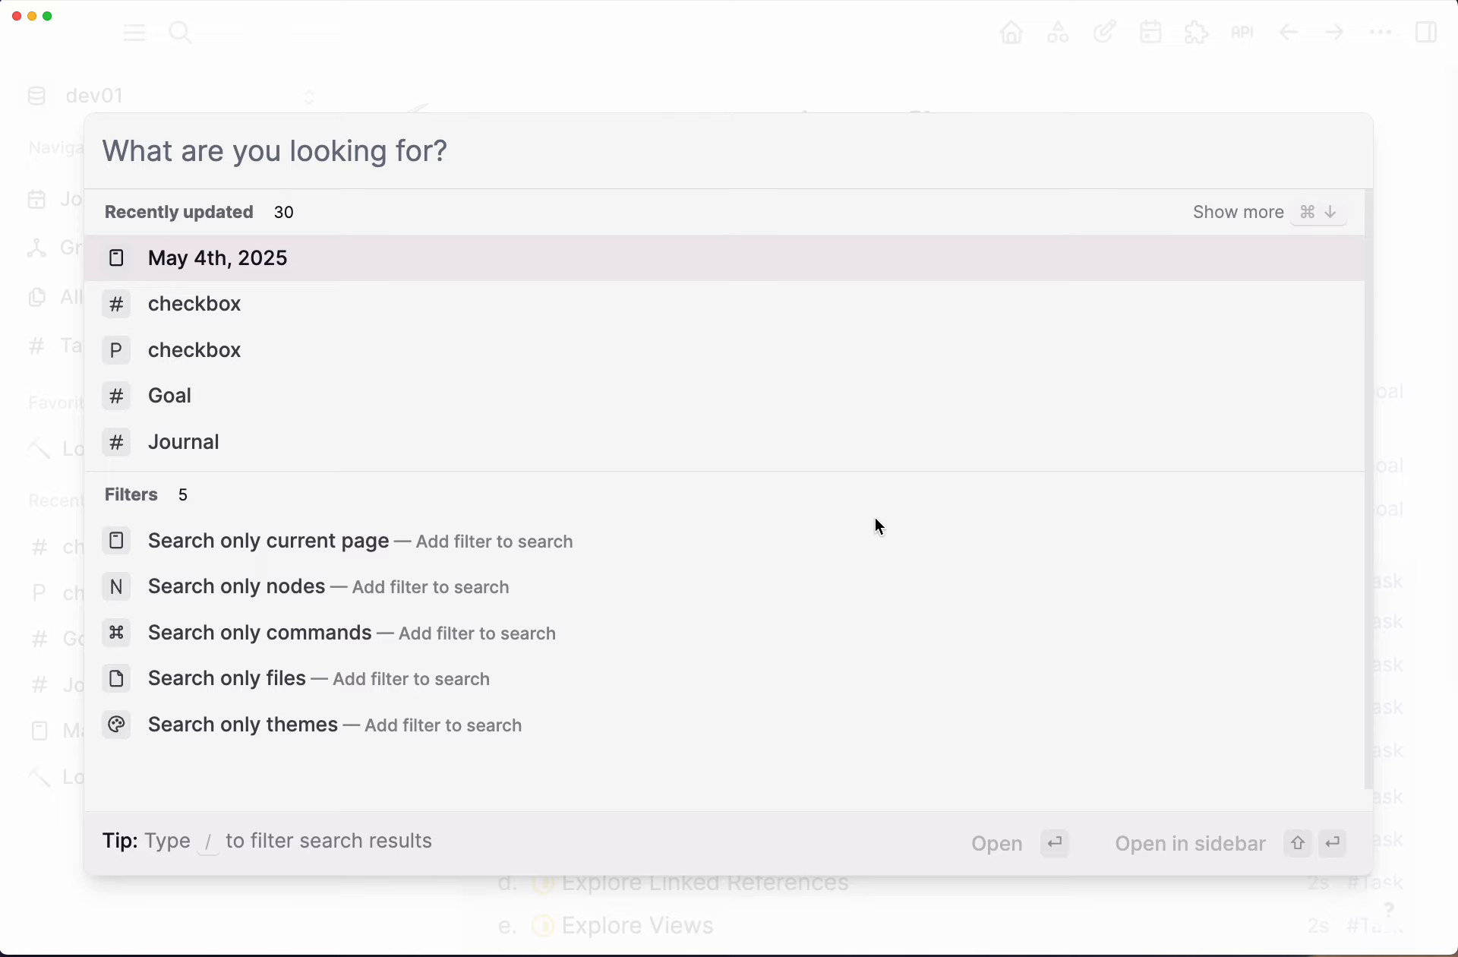
{"action": "type", "text": "Project"}
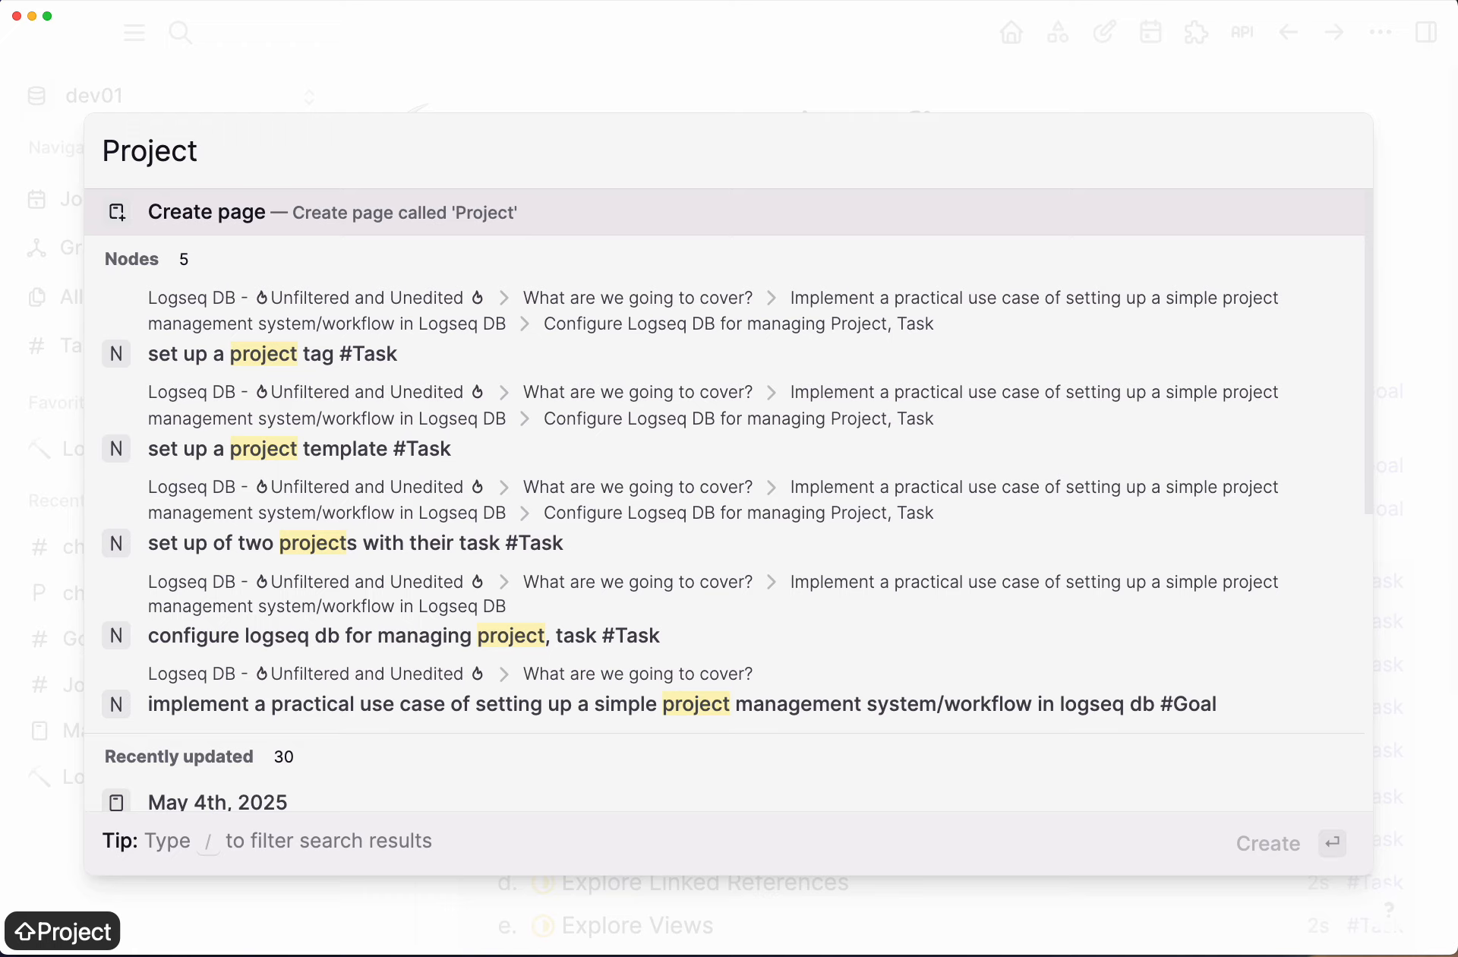
{"action": "key", "text": "Return"}
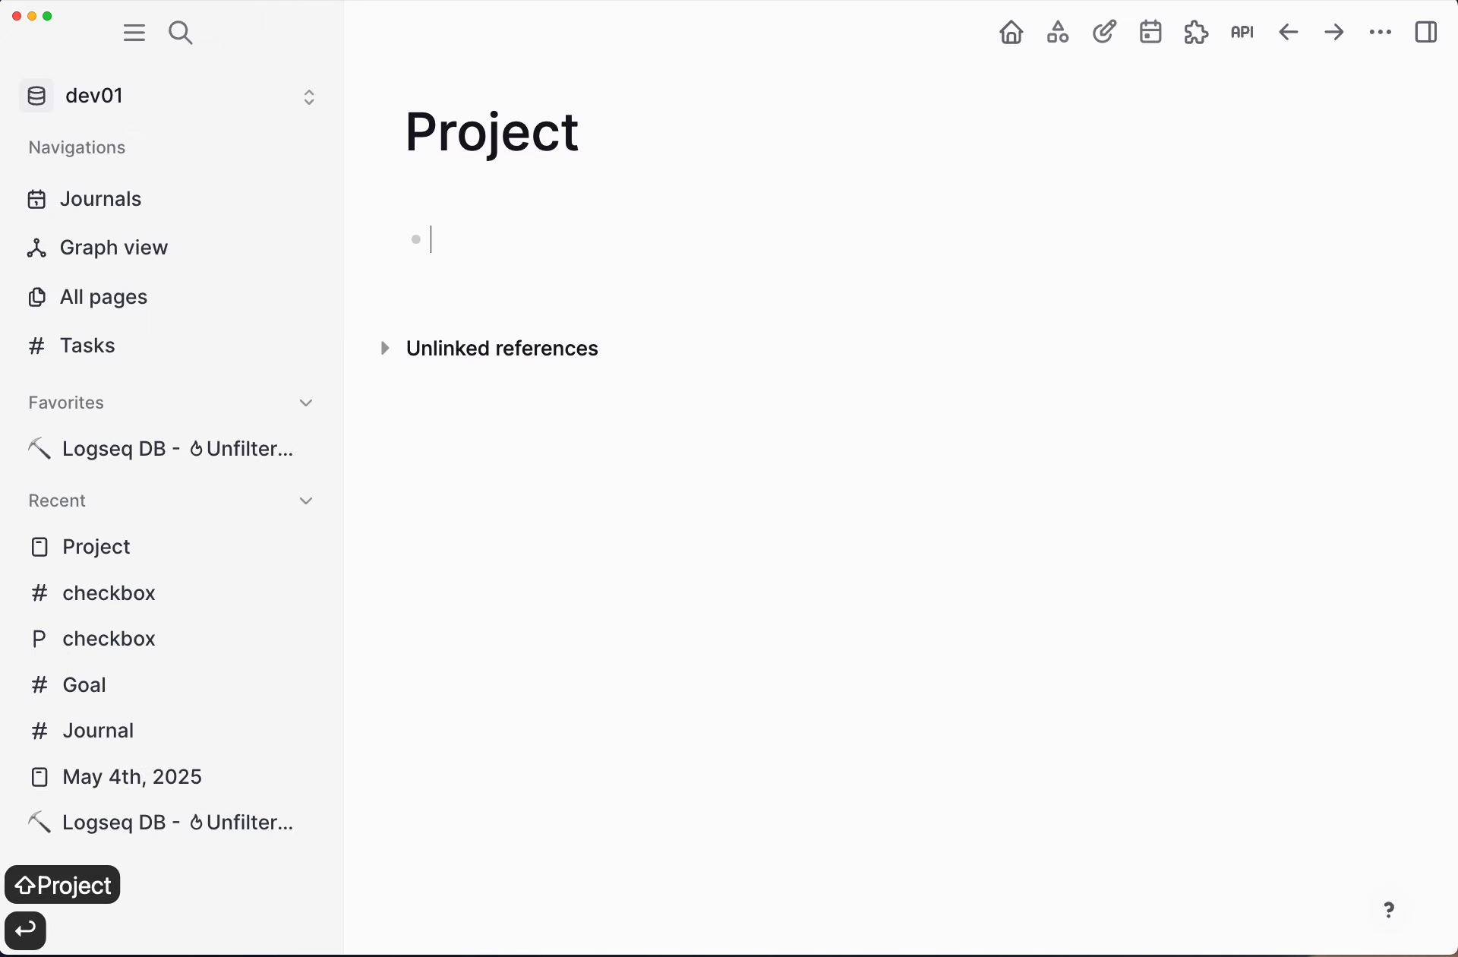
{"action": "right_click", "coordinate": [529, 135]}
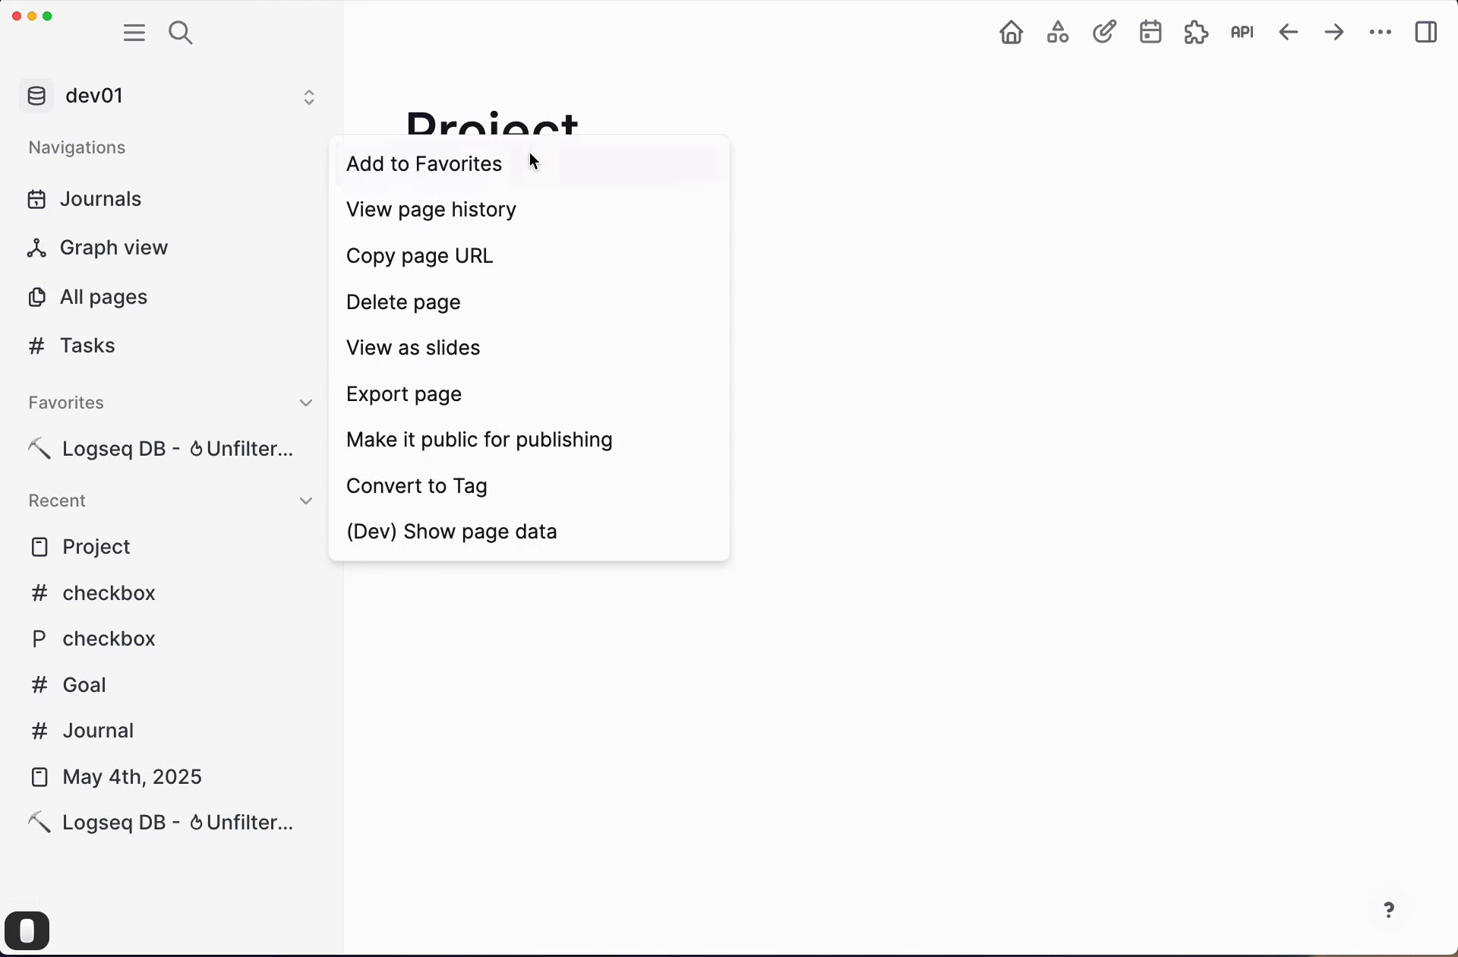
{"action": "left_click", "coordinate": [439, 490]}
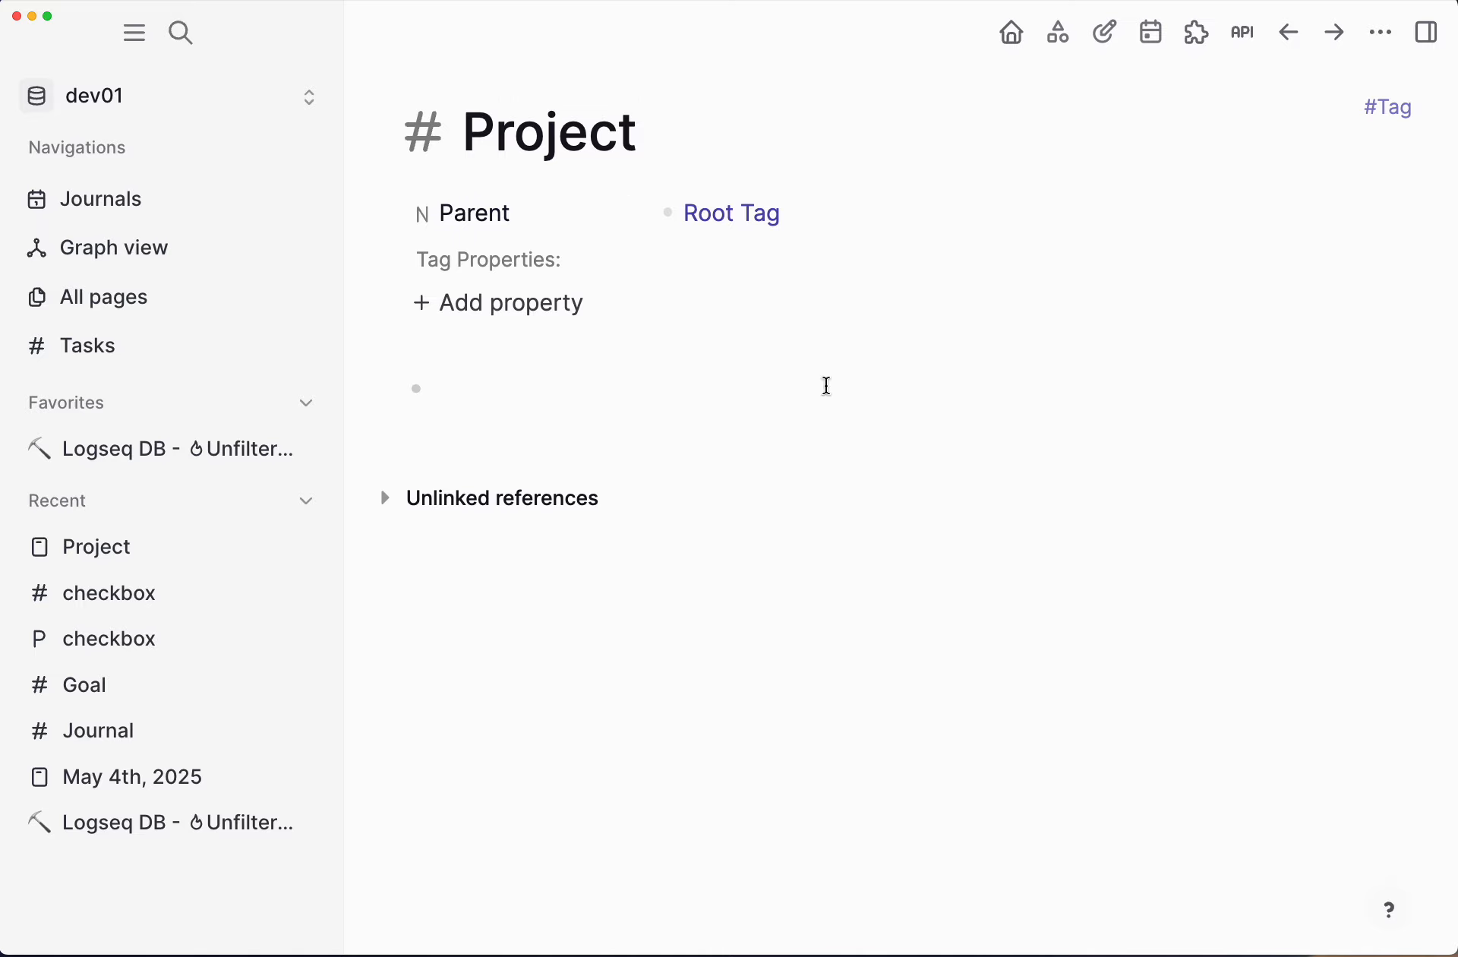
Step: Return to the outline page, open the Task tag's page from a task and expand its tag properties
{"action": "key", "text": "super+bracketleft"}
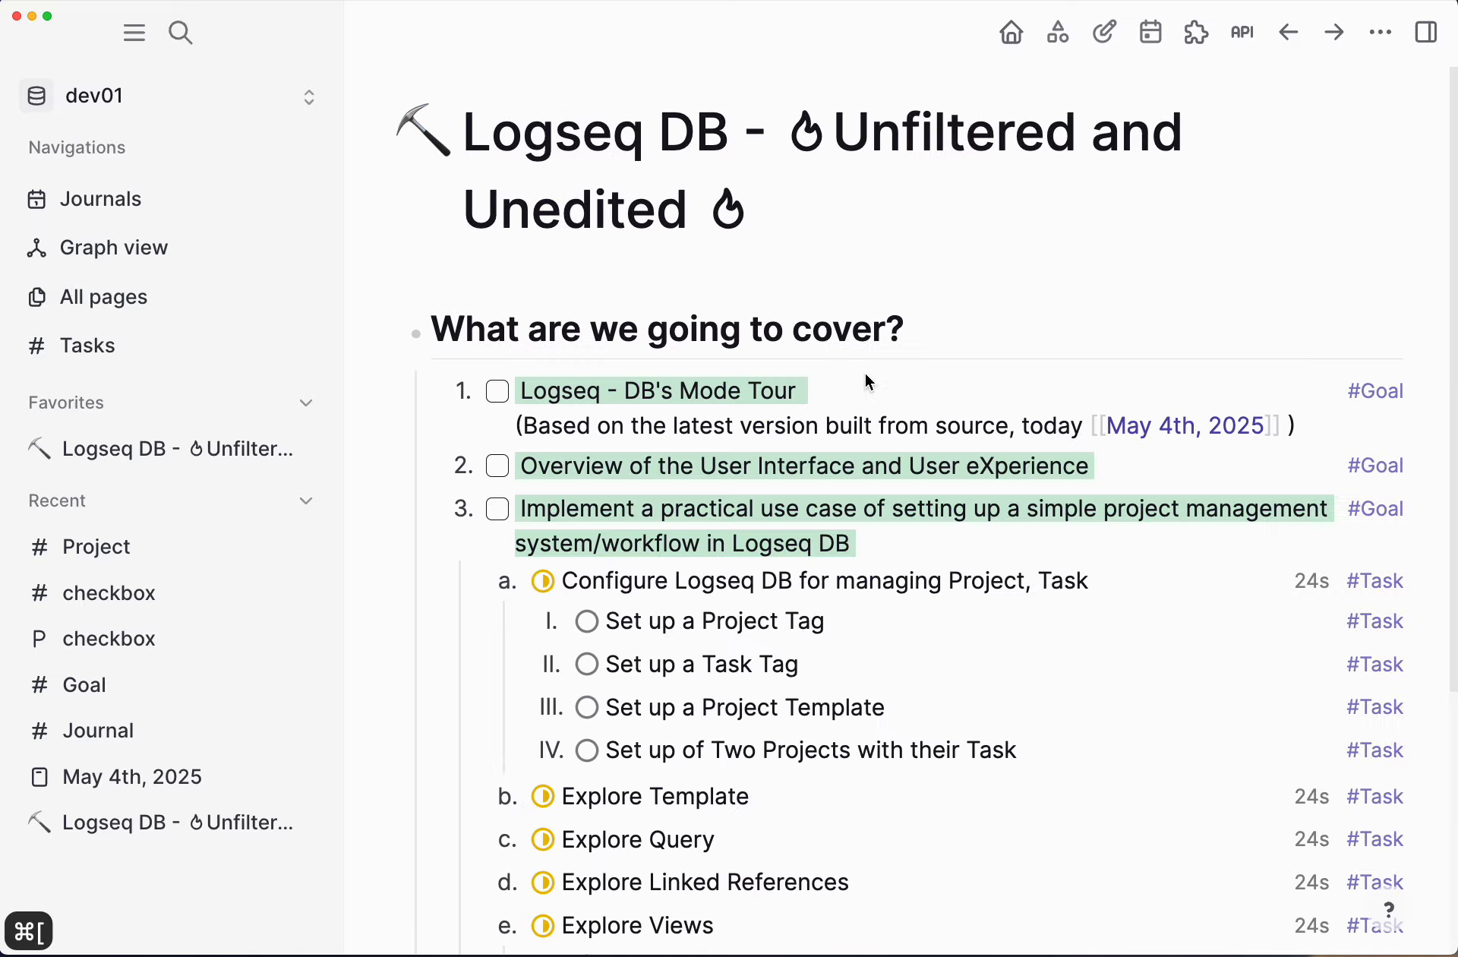
{"action": "scroll", "coordinate": [1242, 532], "scroll_direction": "down", "scroll_amount": 5}
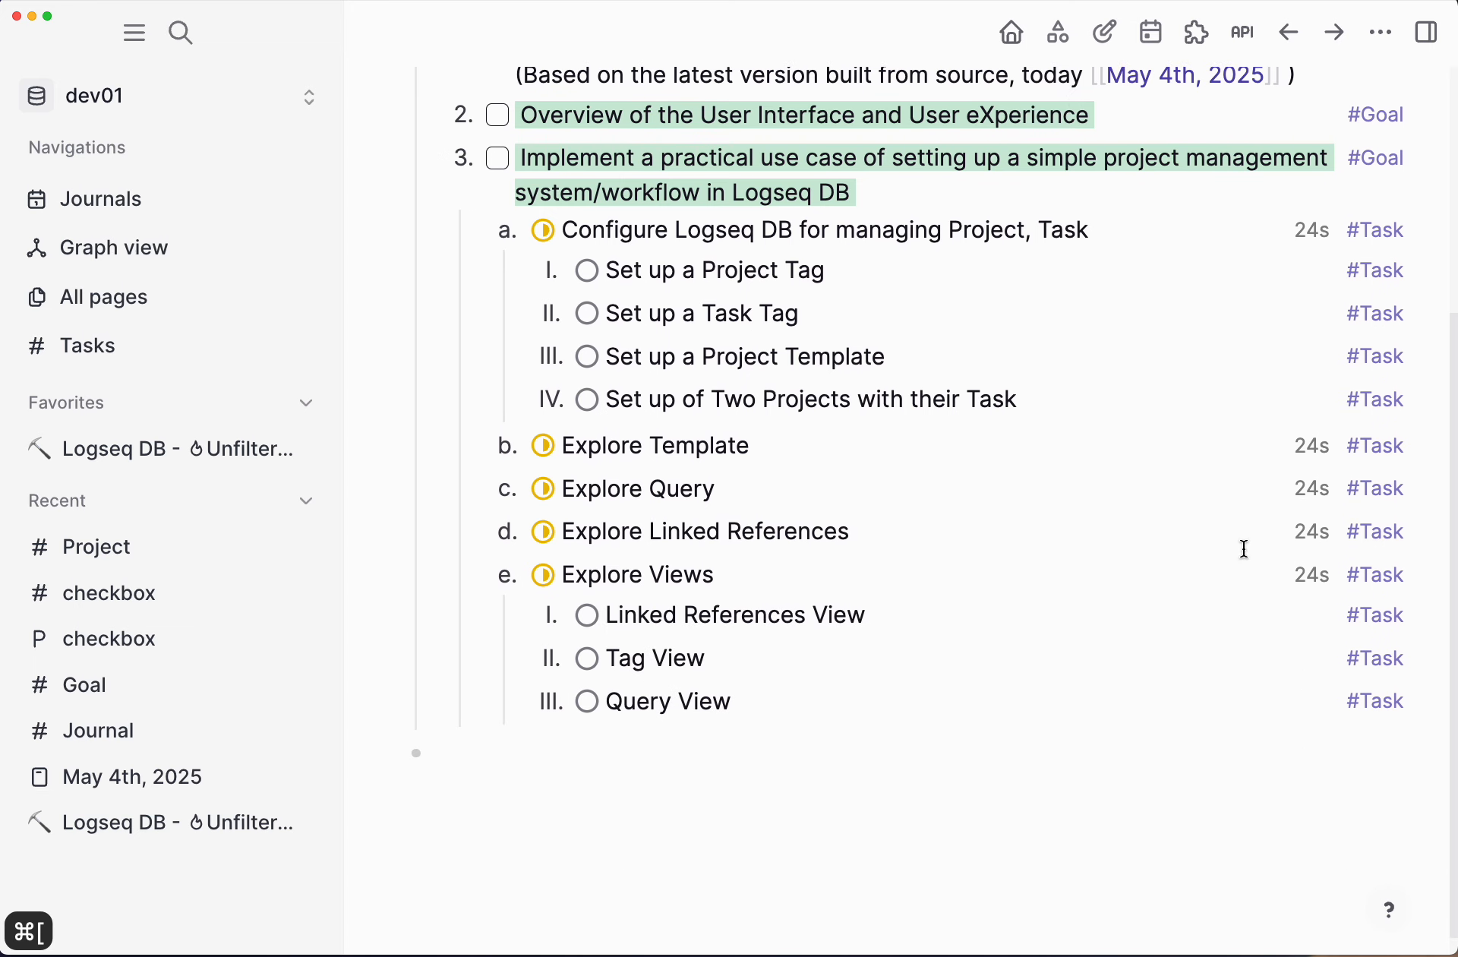
{"action": "left_click", "coordinate": [1387, 501]}
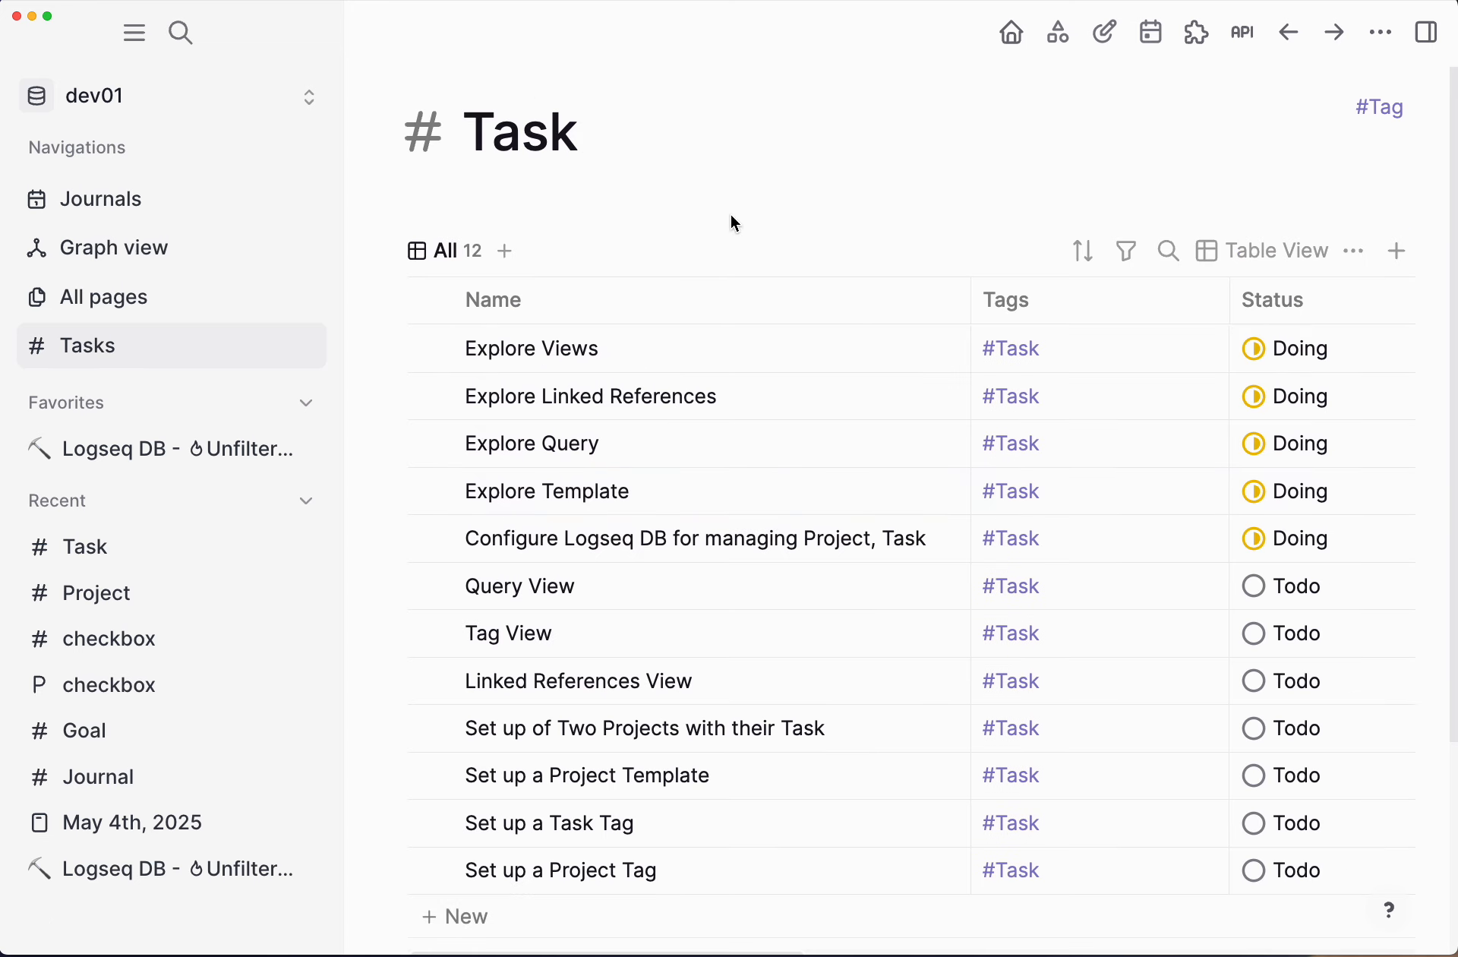
{"action": "left_click", "coordinate": [366, 113]}
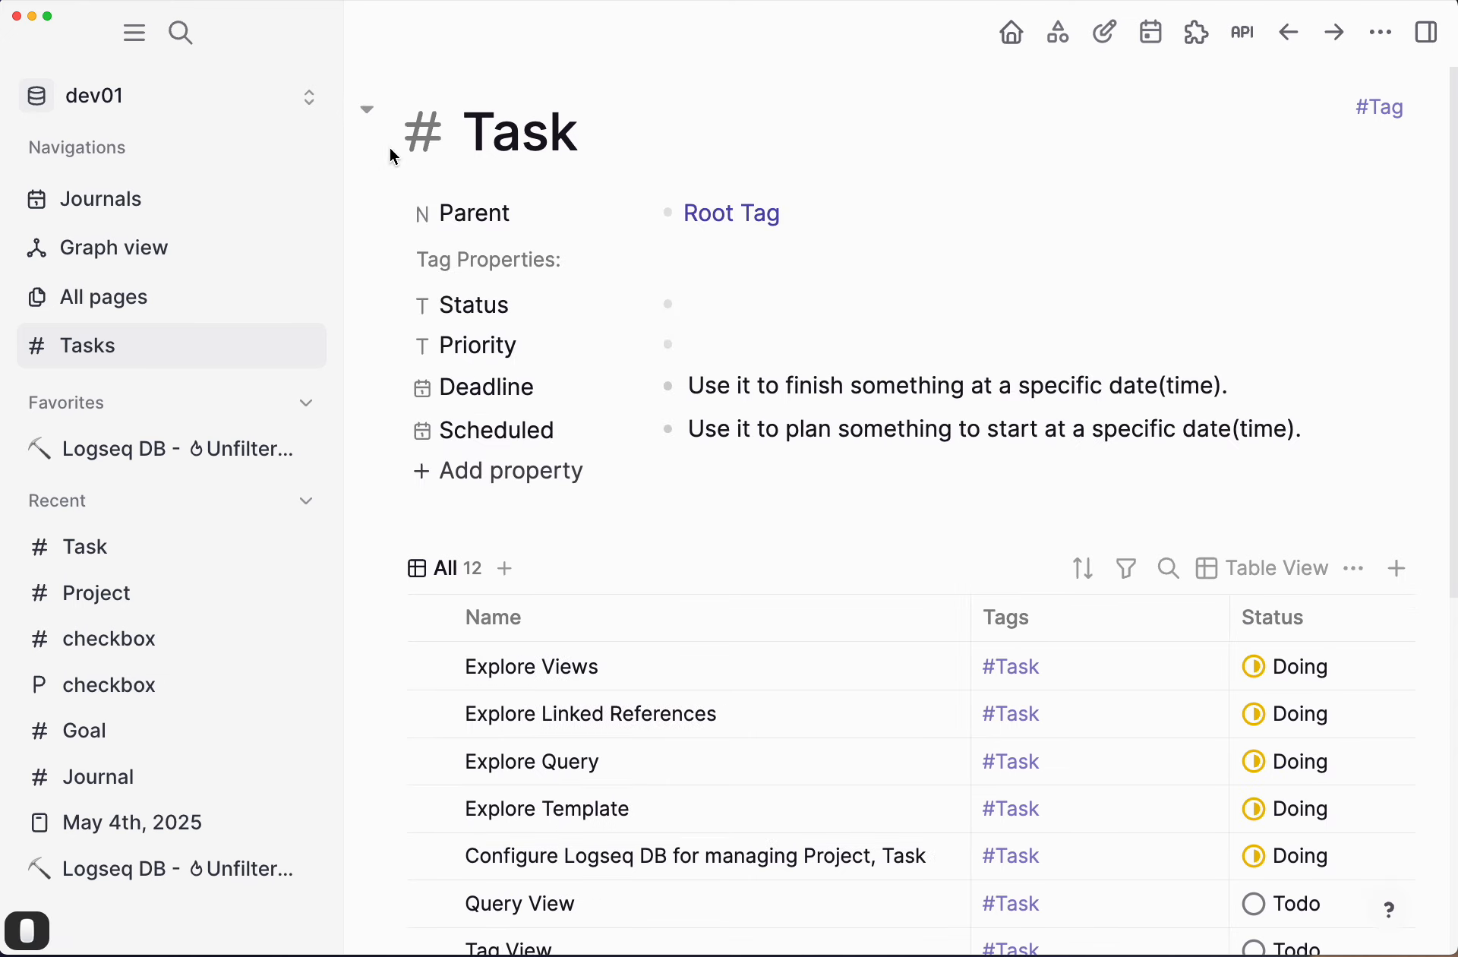
Step: Examine the available choices of the Task tag's Status and Priority properties and the configuration of its Deadline property
{"action": "left_click", "coordinate": [507, 310]}
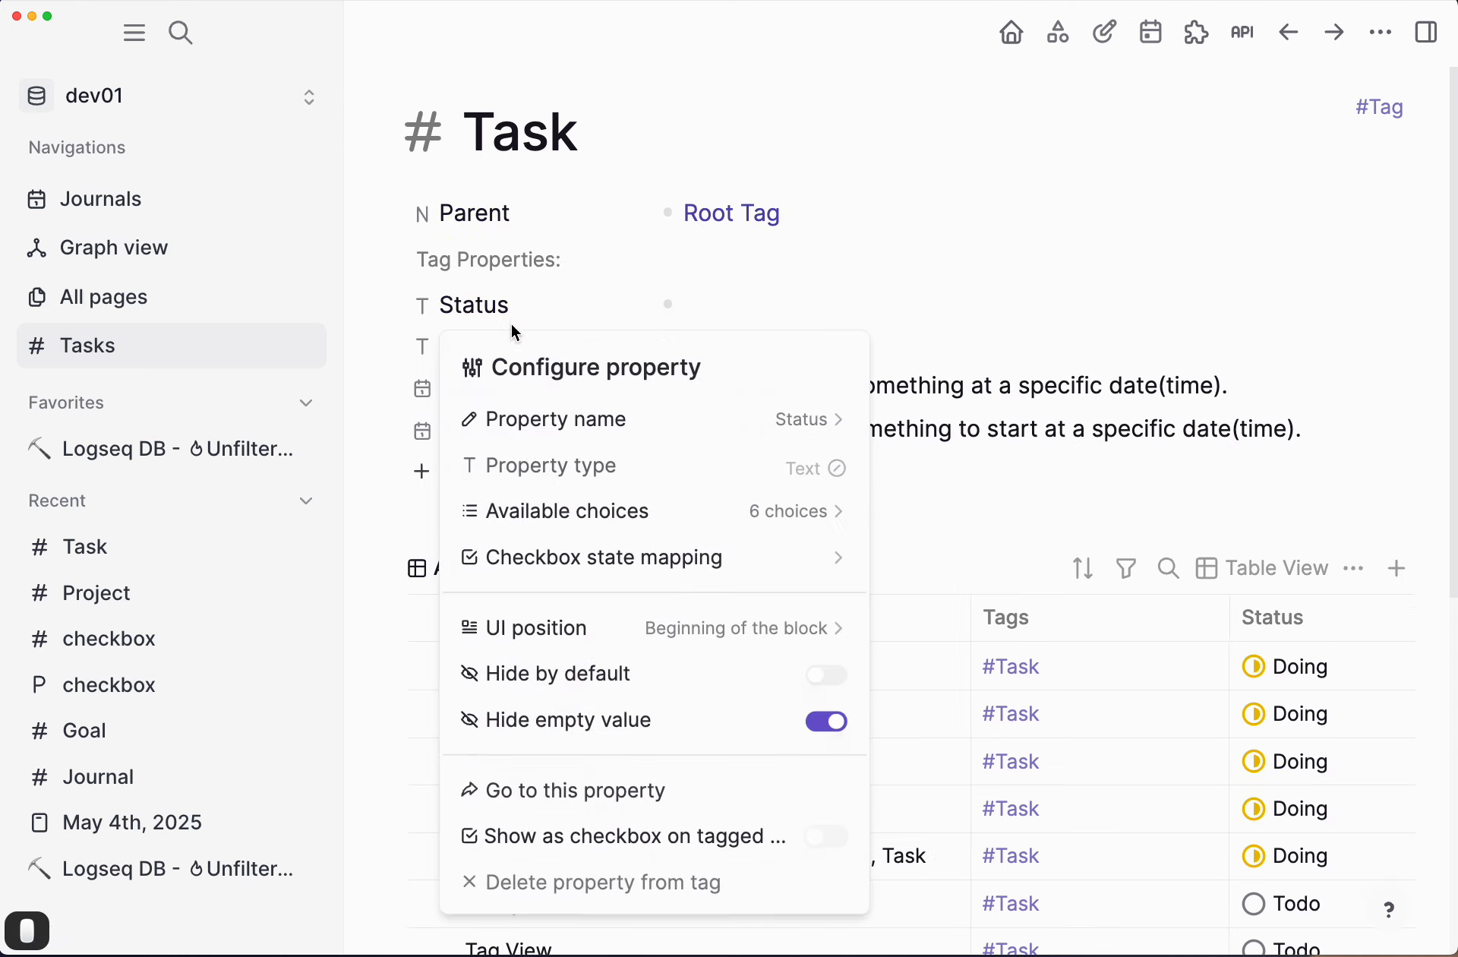
{"action": "mouse_move", "coordinate": [712, 511]}
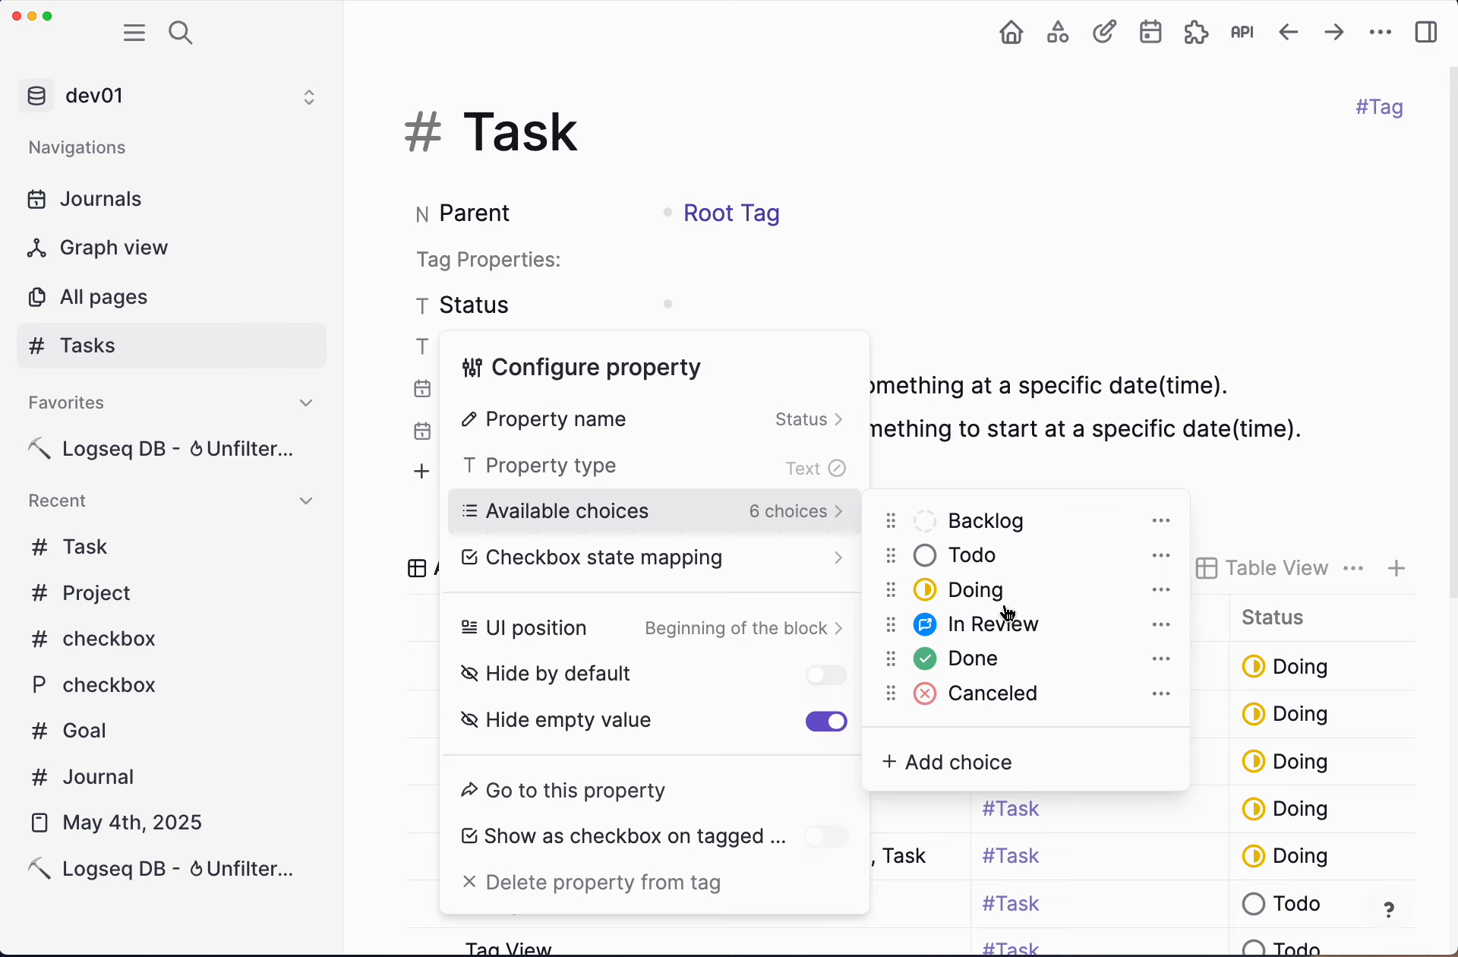
{"action": "left_click", "coordinate": [639, 280]}
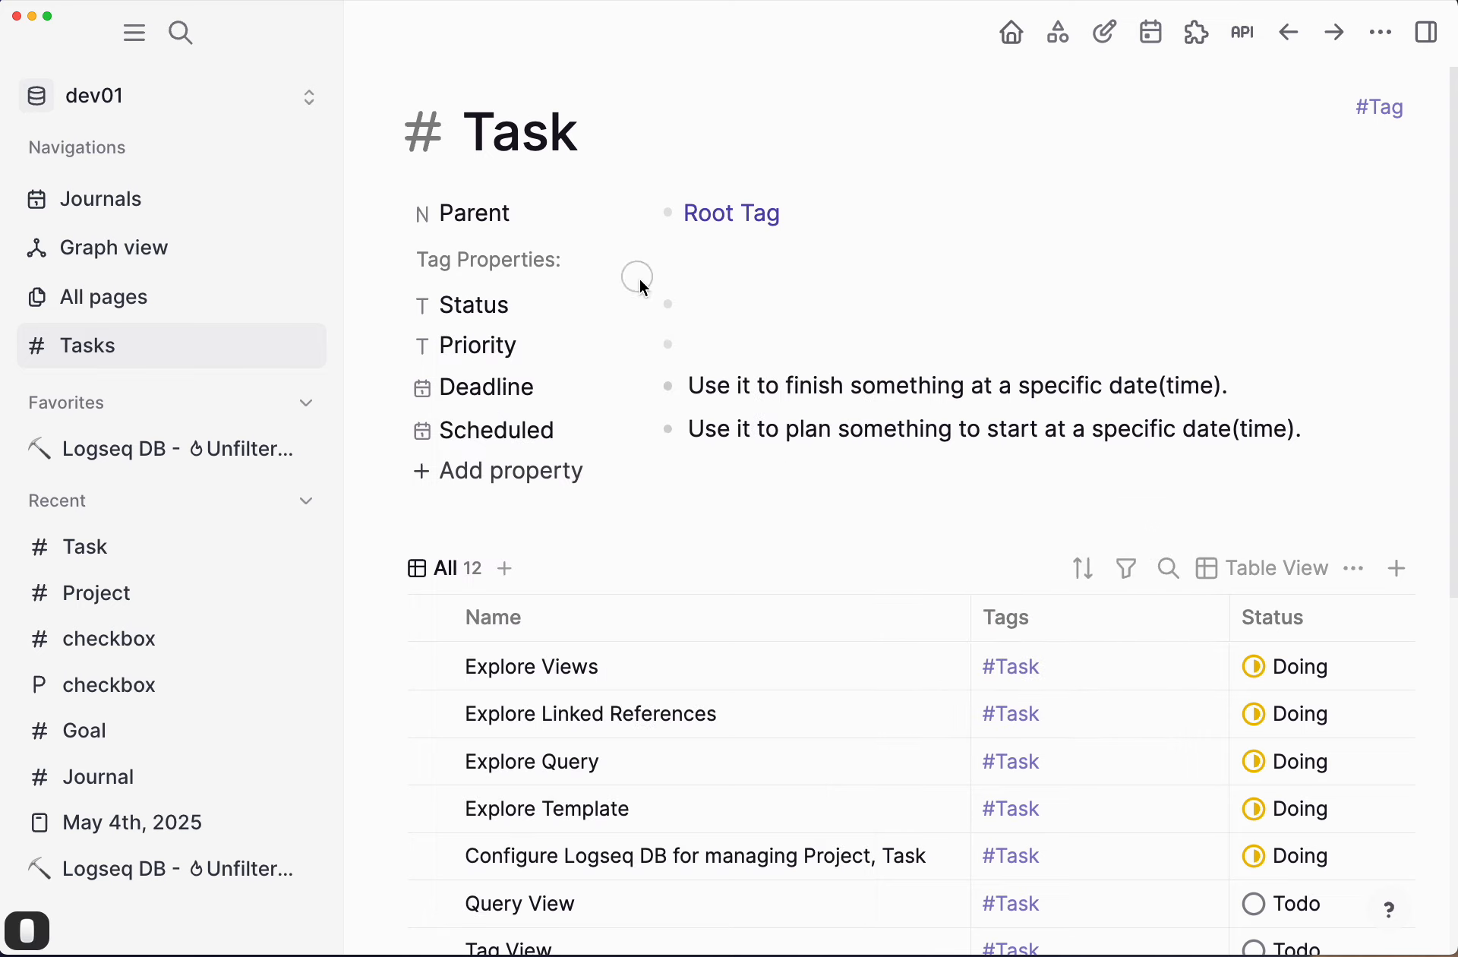
{"action": "left_click", "coordinate": [483, 357]}
{"action": "mouse_move", "coordinate": [739, 553]}
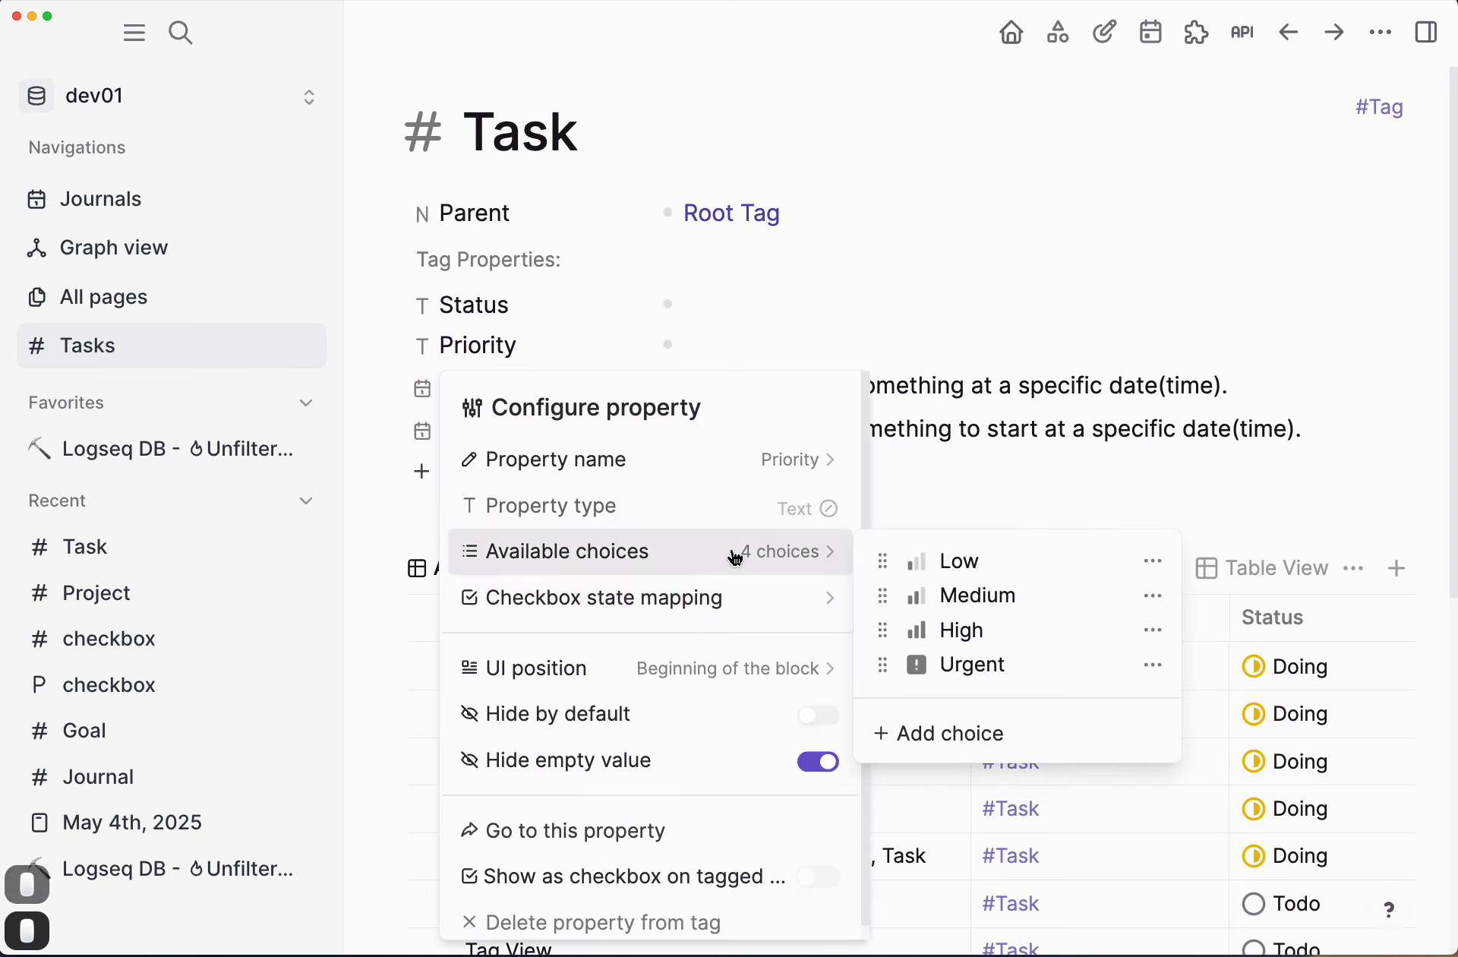
{"action": "left_click", "coordinate": [667, 364]}
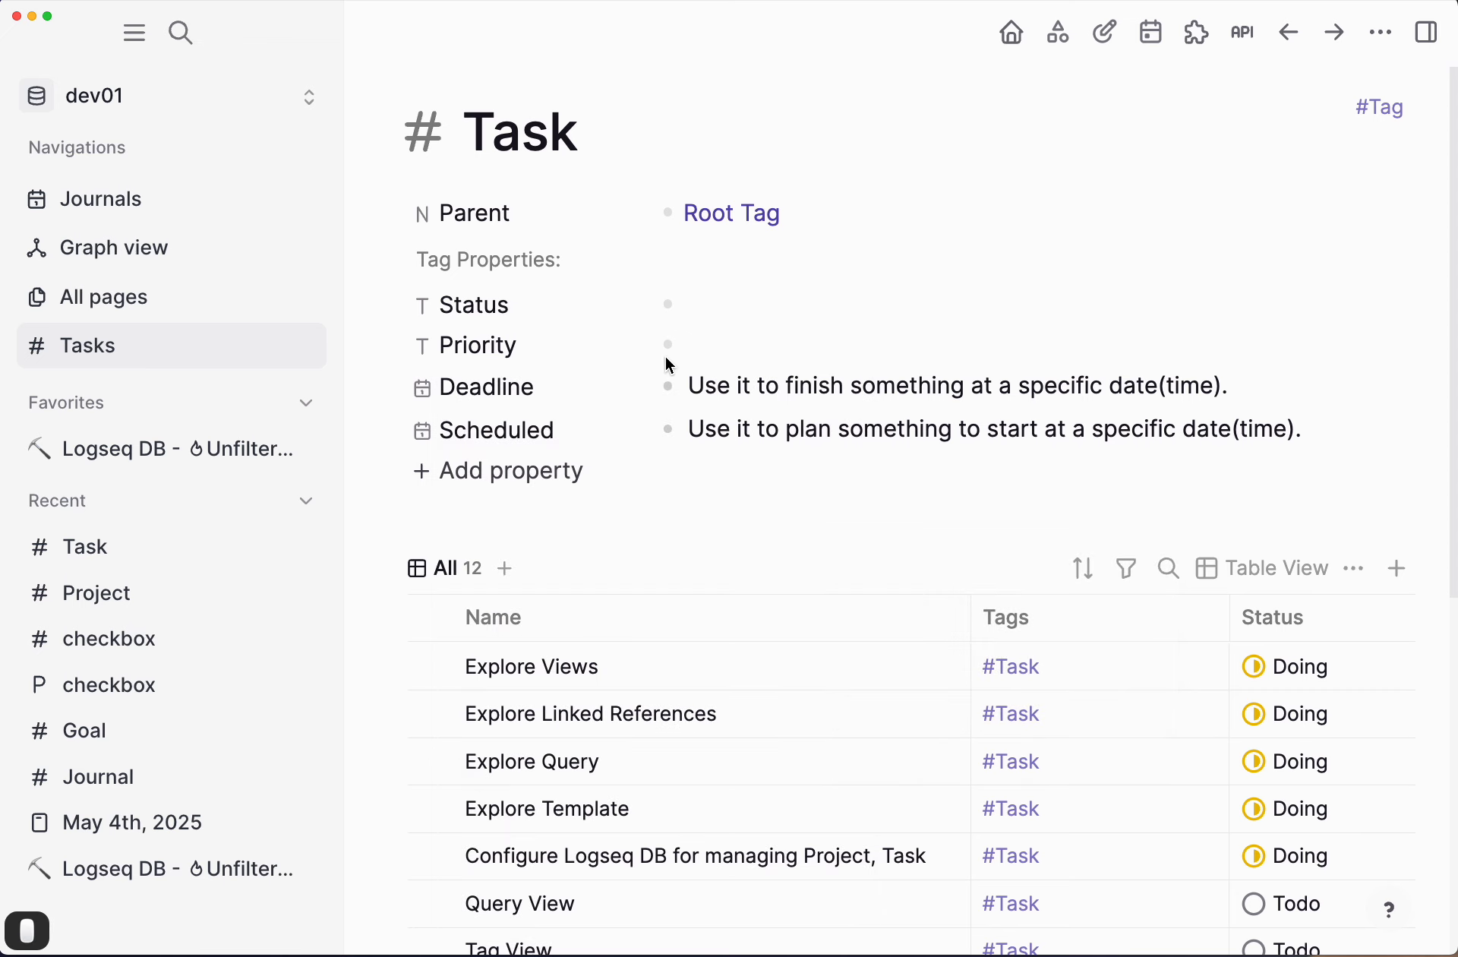
{"action": "left_click", "coordinate": [491, 401]}
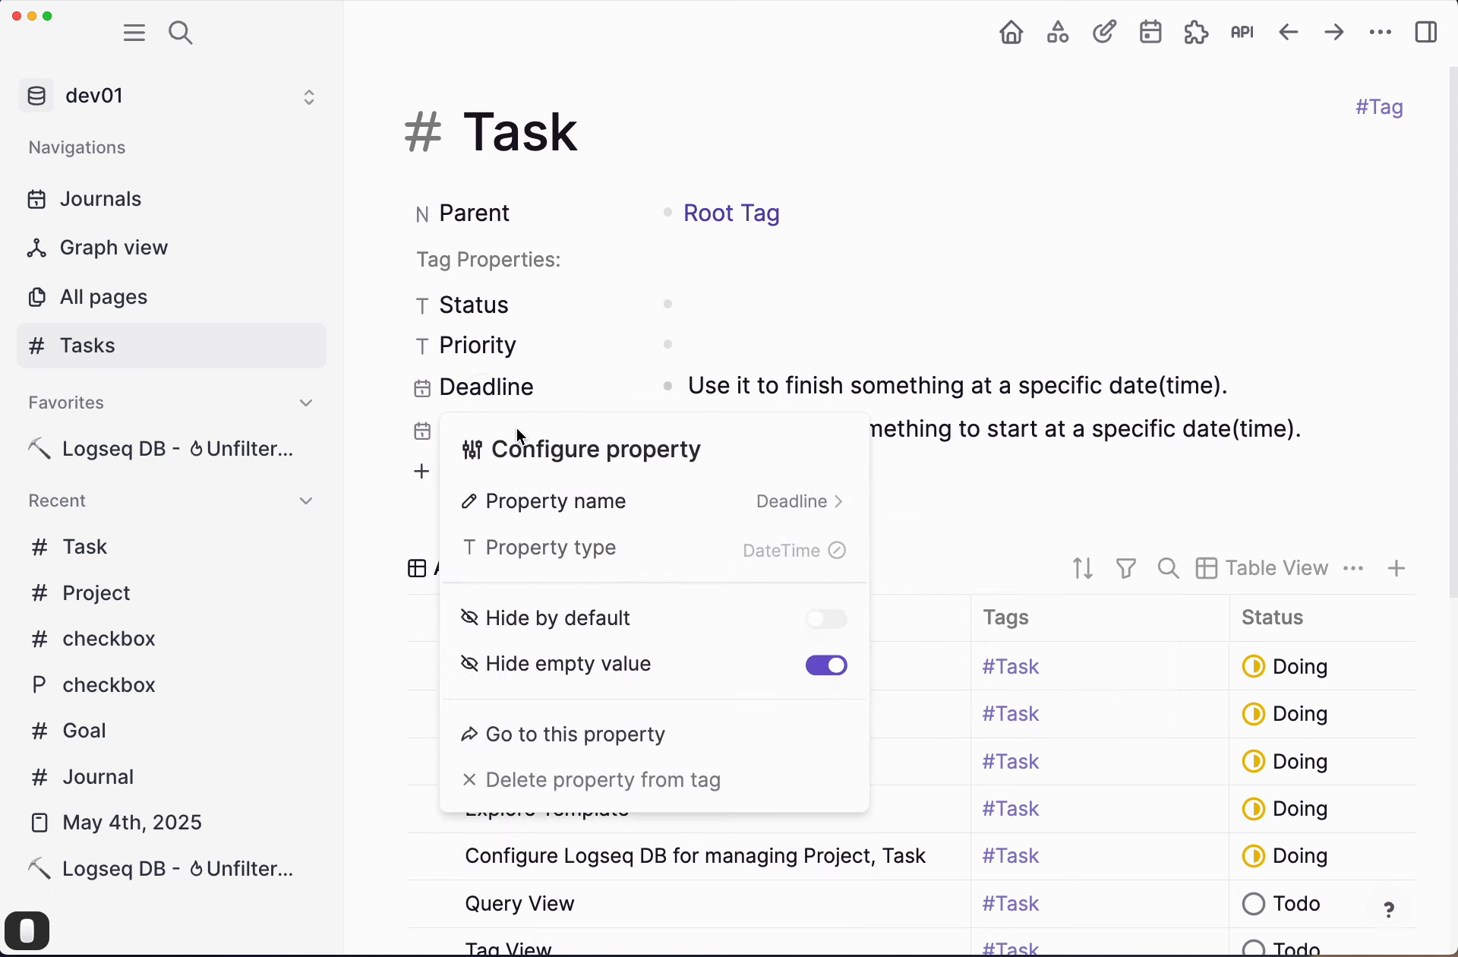
Step: Add a new property named "related Project" to the Task tag
{"action": "mouse_move", "coordinate": [550, 522]}
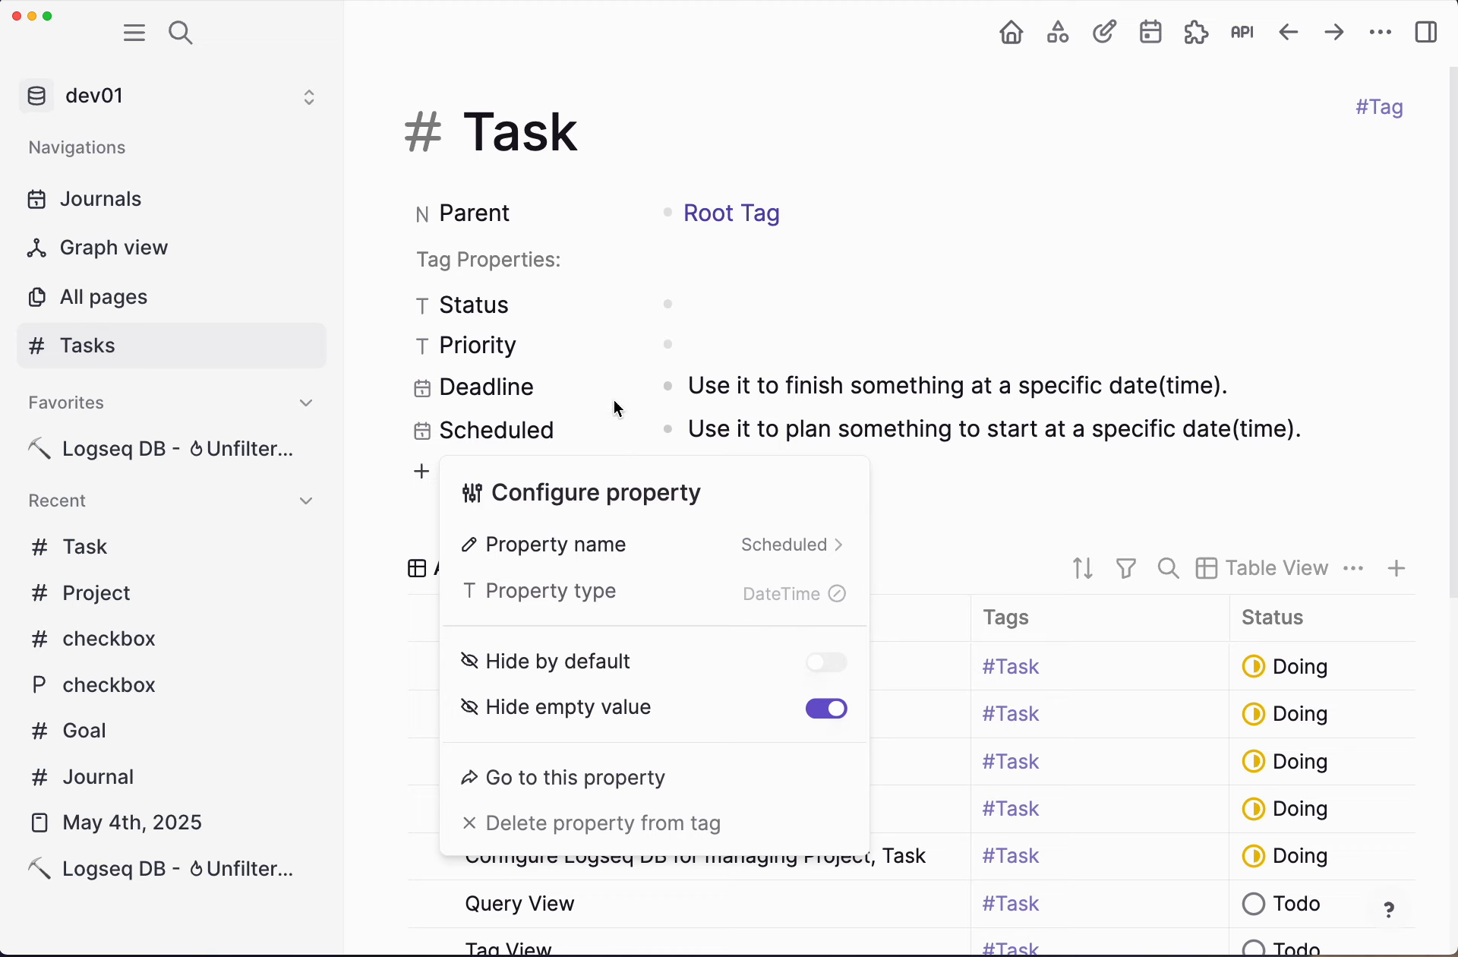
{"action": "left_click", "coordinate": [540, 386]}
{"action": "scroll", "coordinate": [542, 461], "scroll_direction": "down", "scroll_amount": 1}
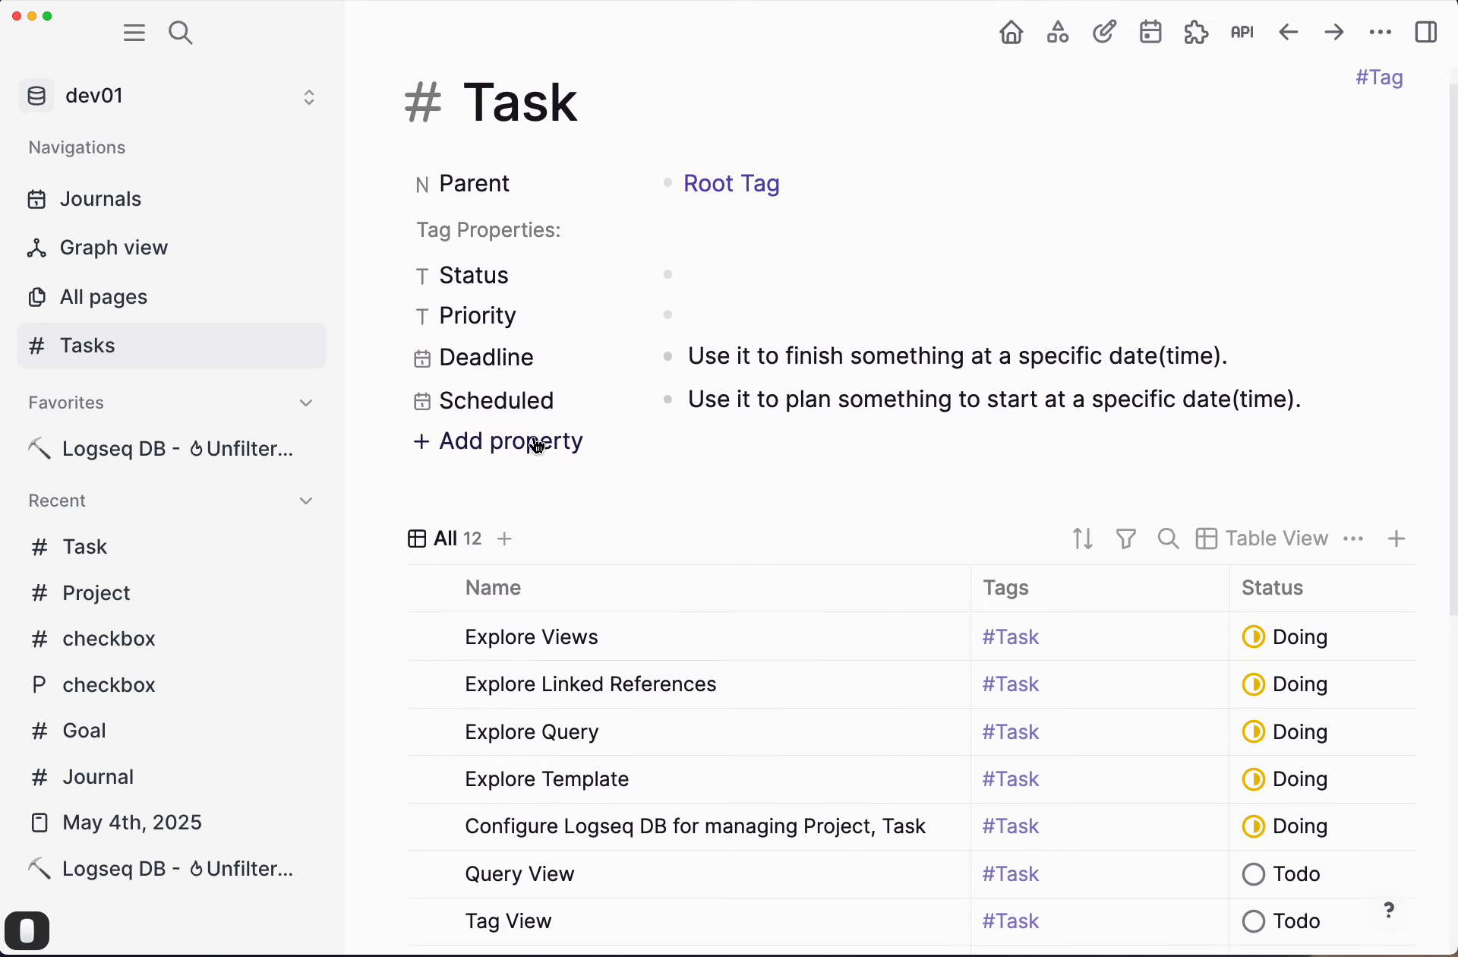
{"action": "left_click", "coordinate": [516, 446]}
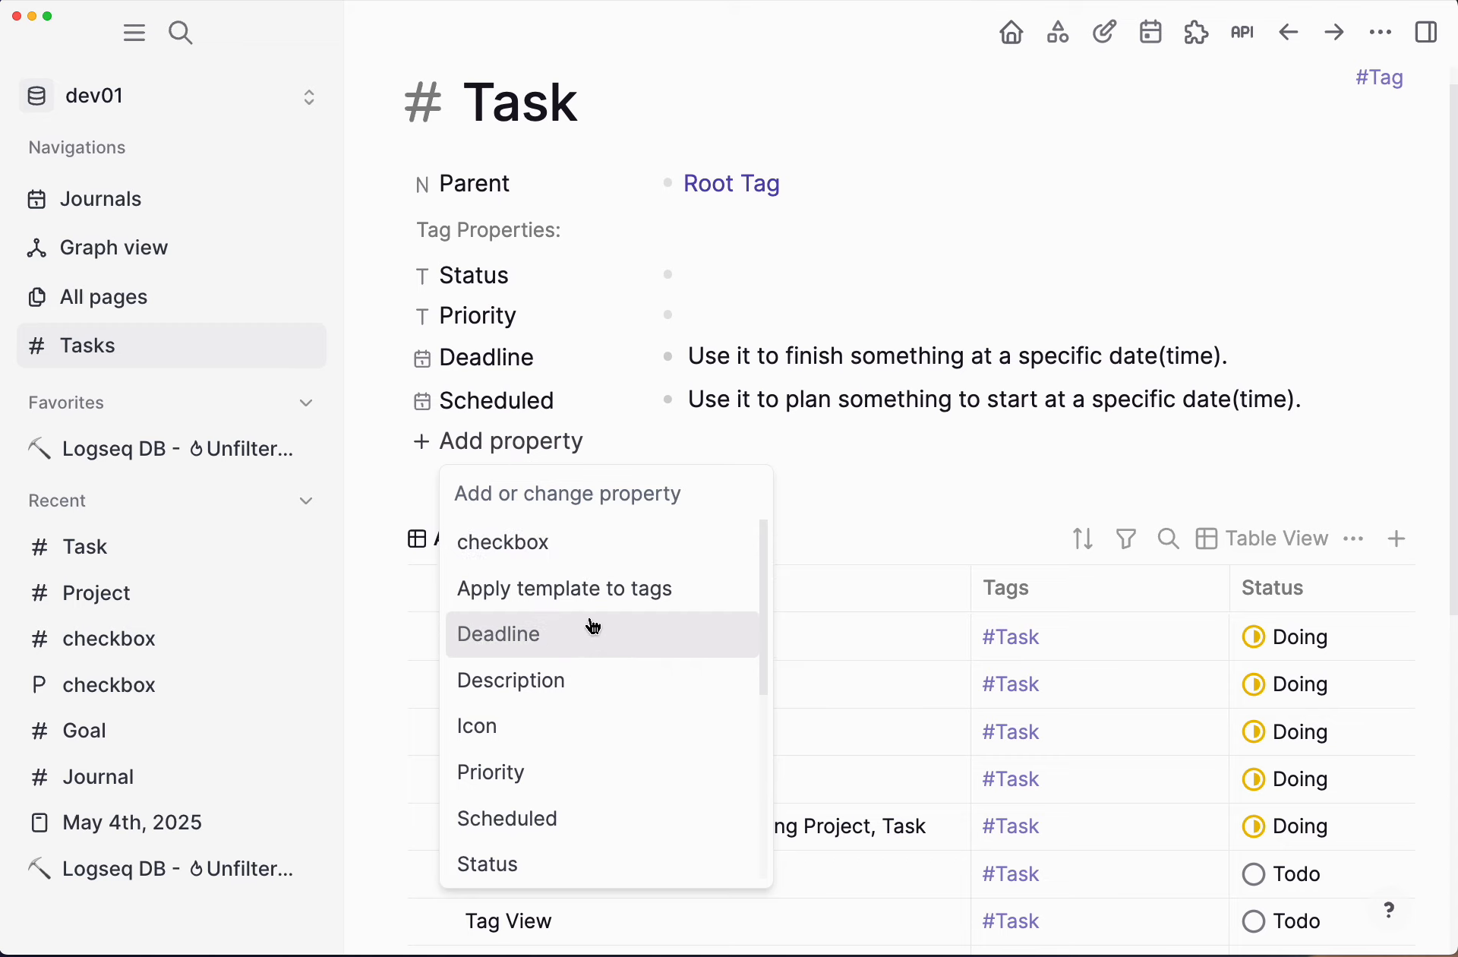
{"action": "type", "text": "related"}
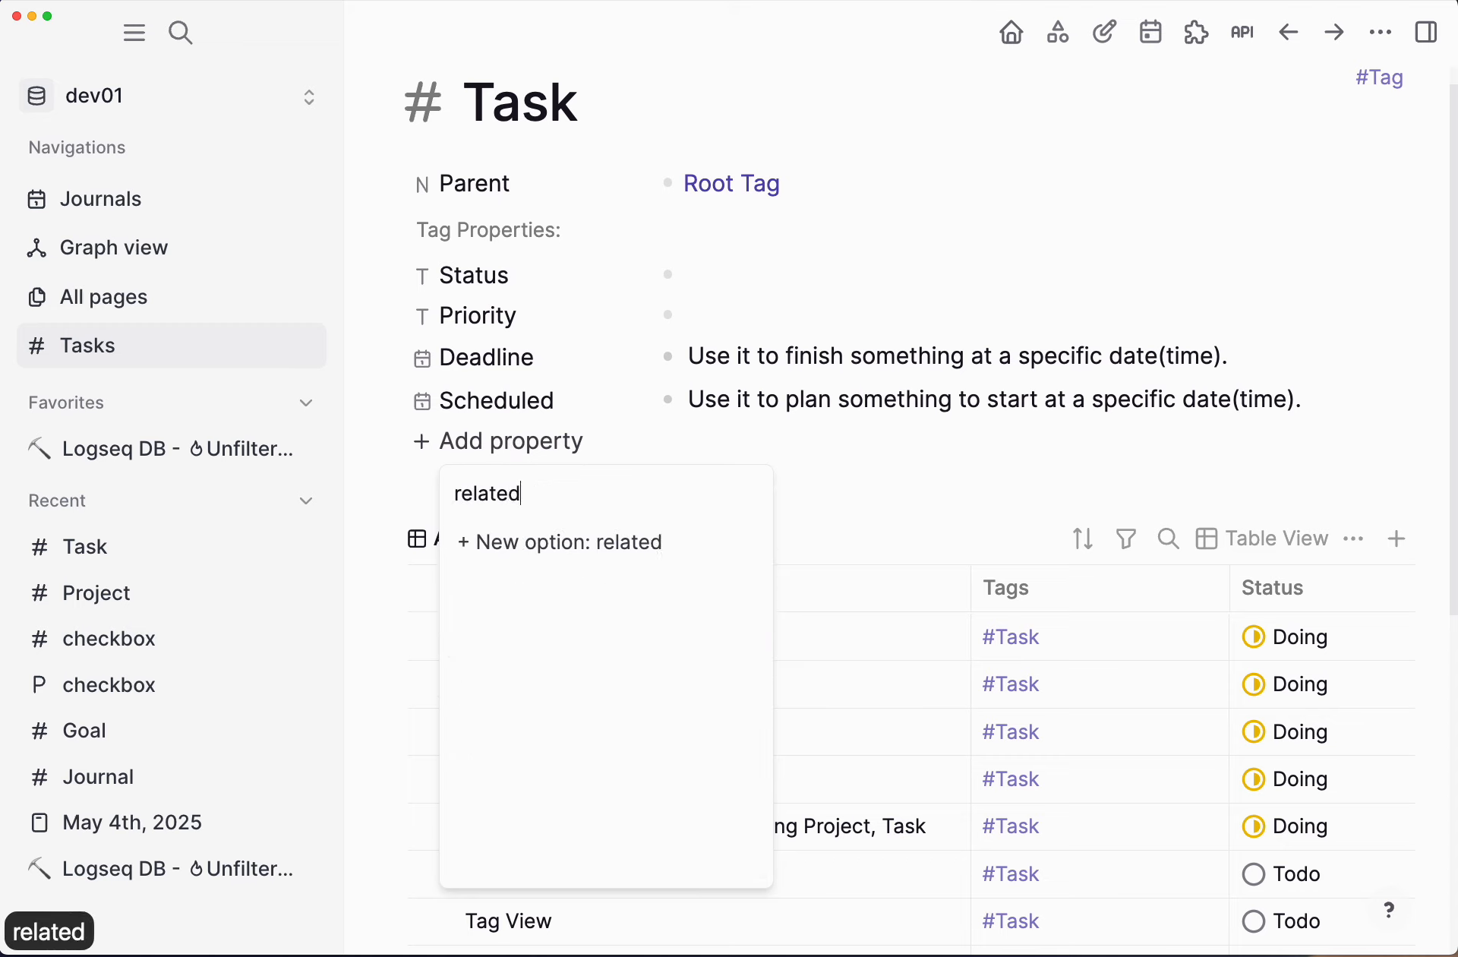
{"action": "type", "text": " Project"}
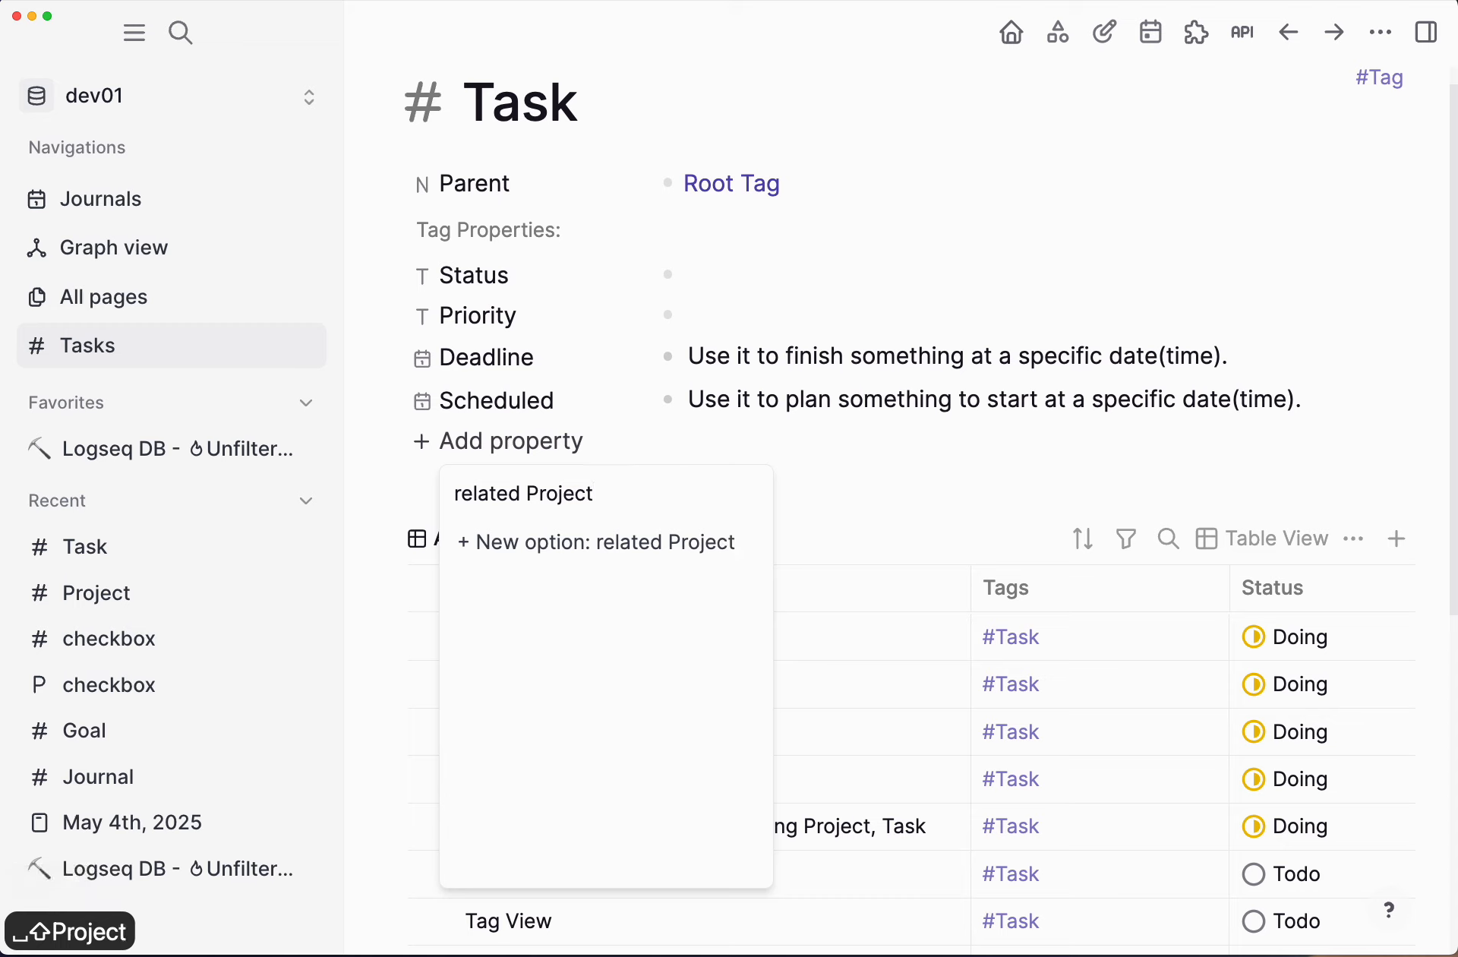
{"action": "key", "text": "Return"}
{"action": "left_click", "coordinate": [622, 547]}
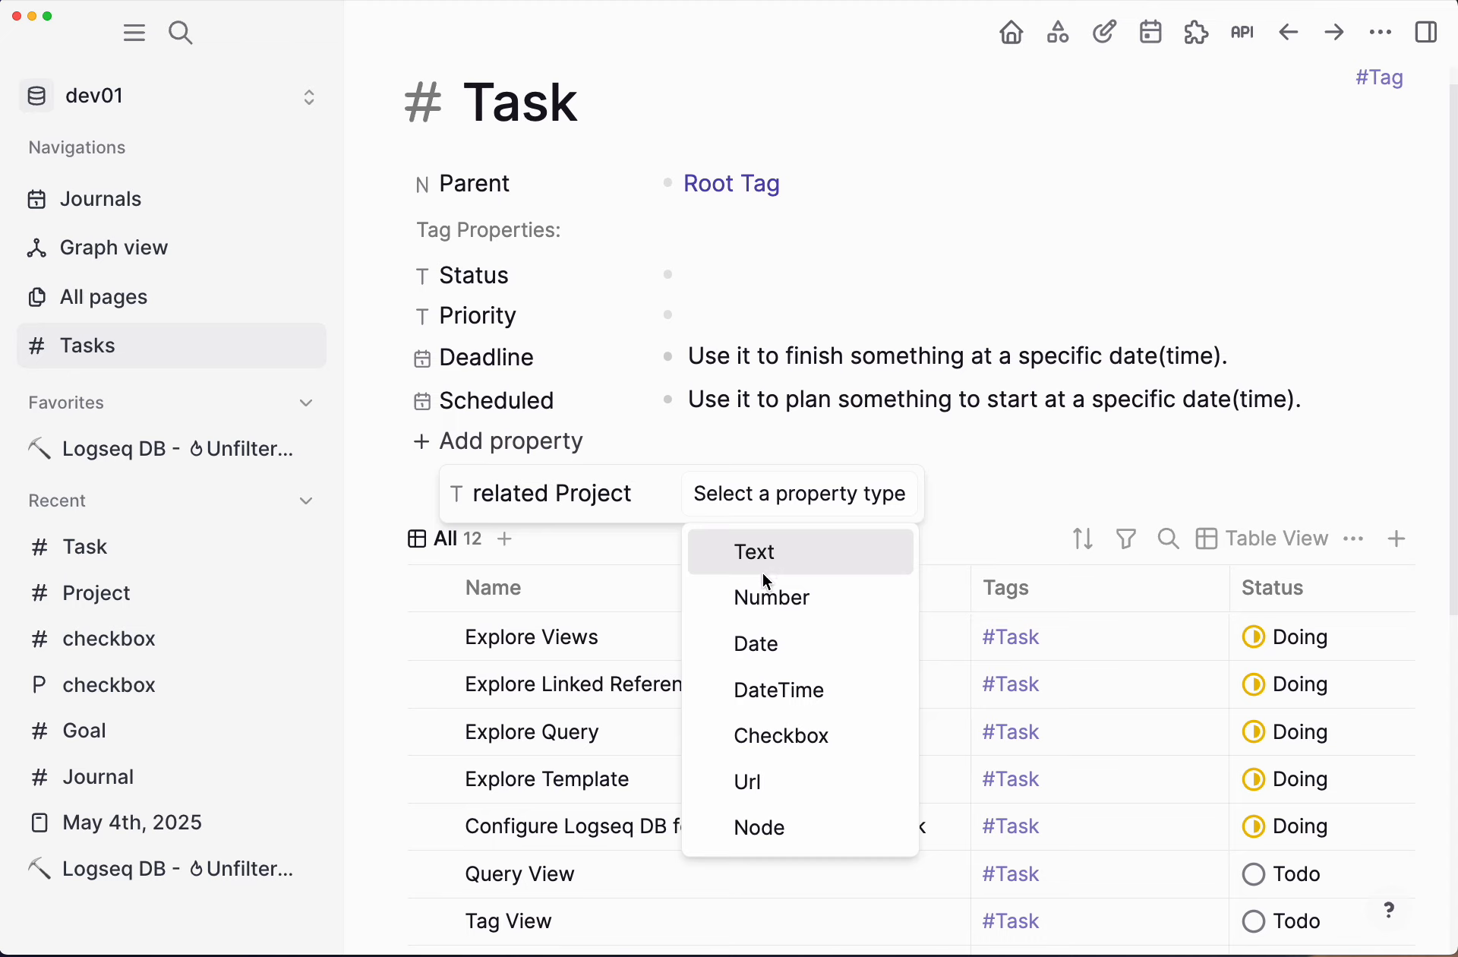
Step: Make related Project a Node property limited to nodes tagged Project
{"action": "left_click", "coordinate": [788, 835]}
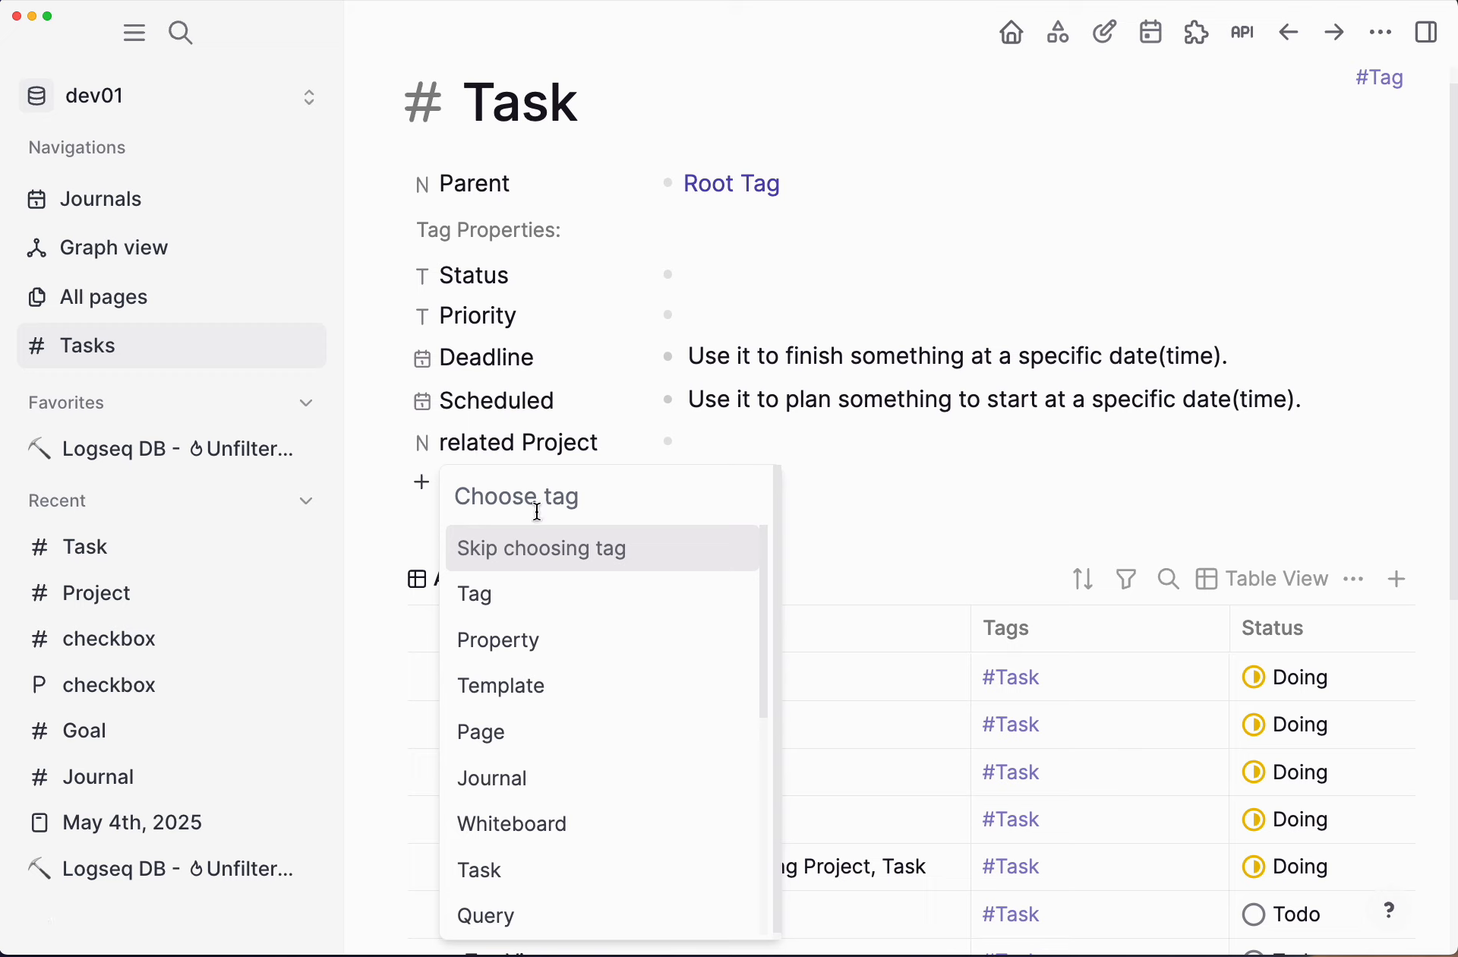
{"action": "type", "text": "Project"}
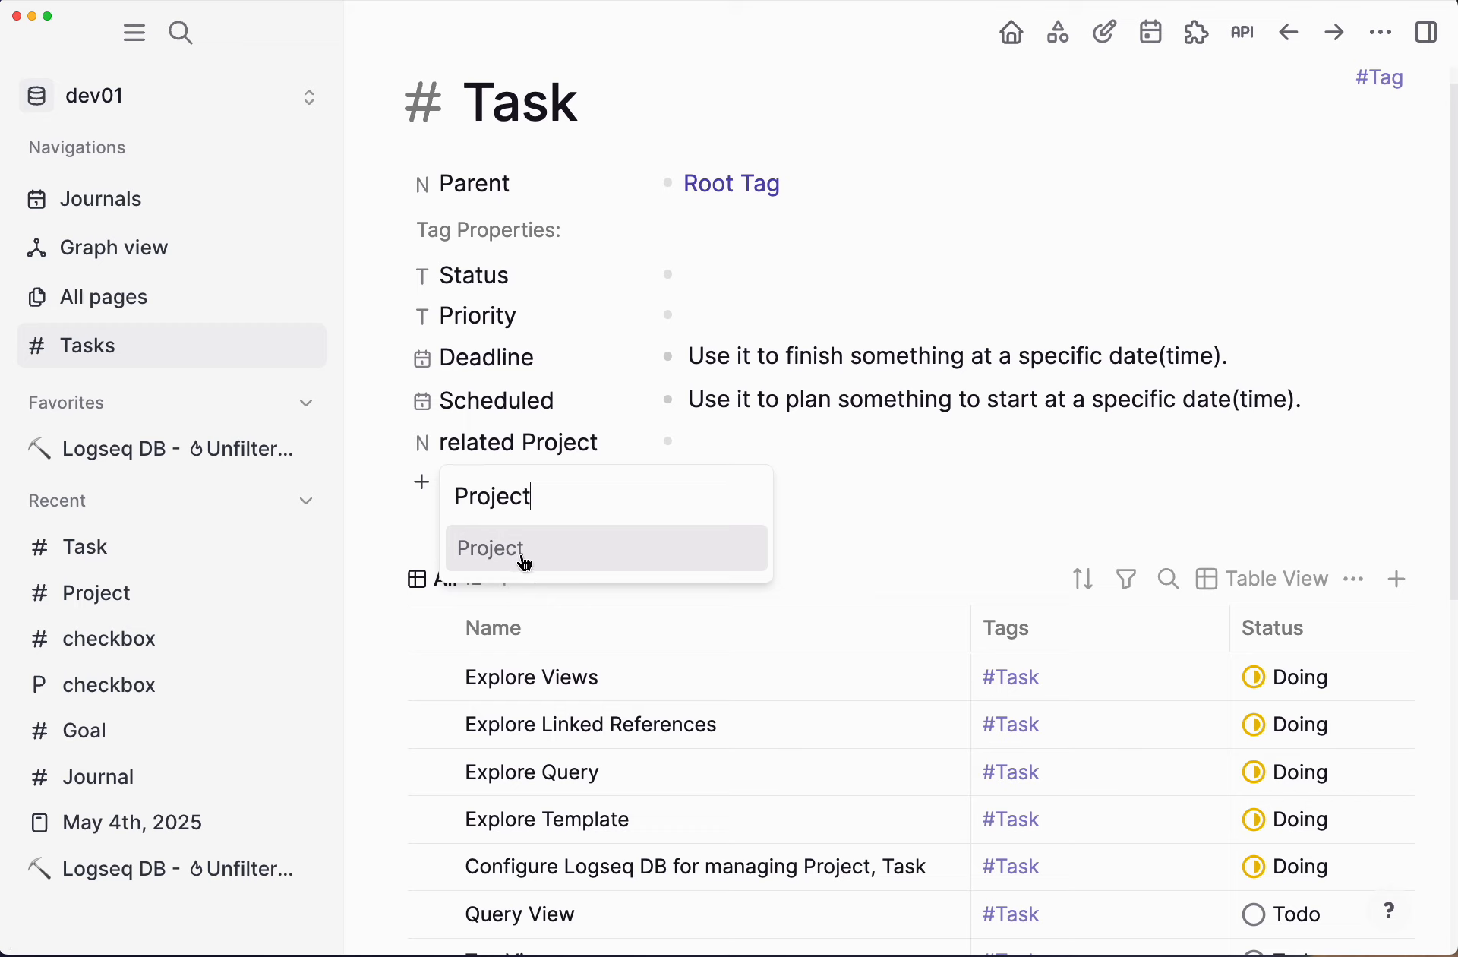
{"action": "left_click", "coordinate": [525, 563]}
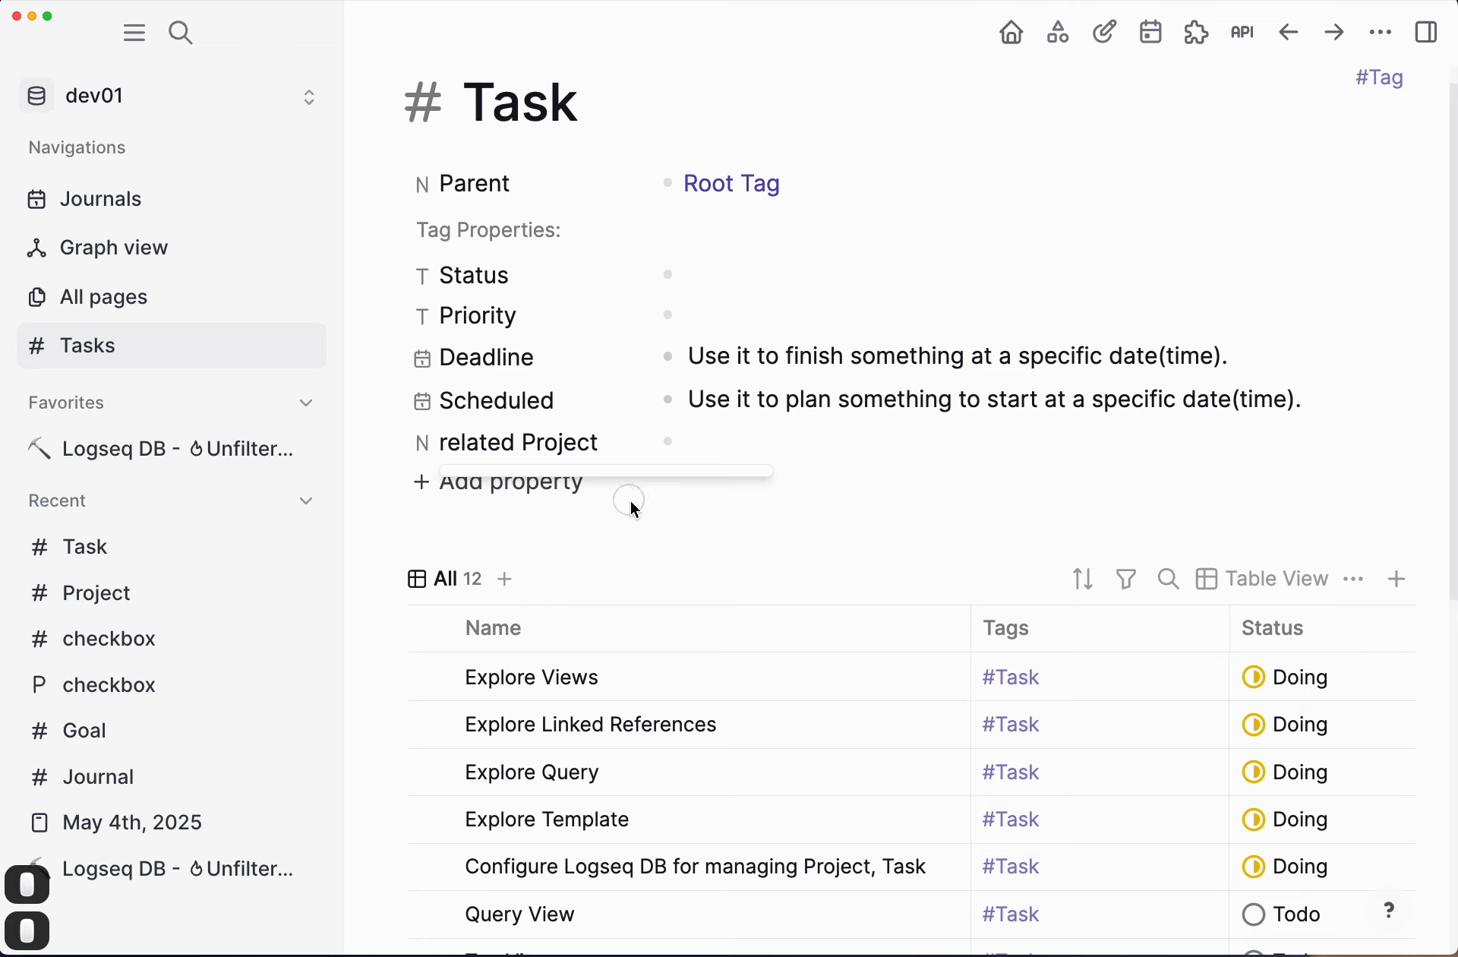
{"action": "left_click", "coordinate": [495, 495]}
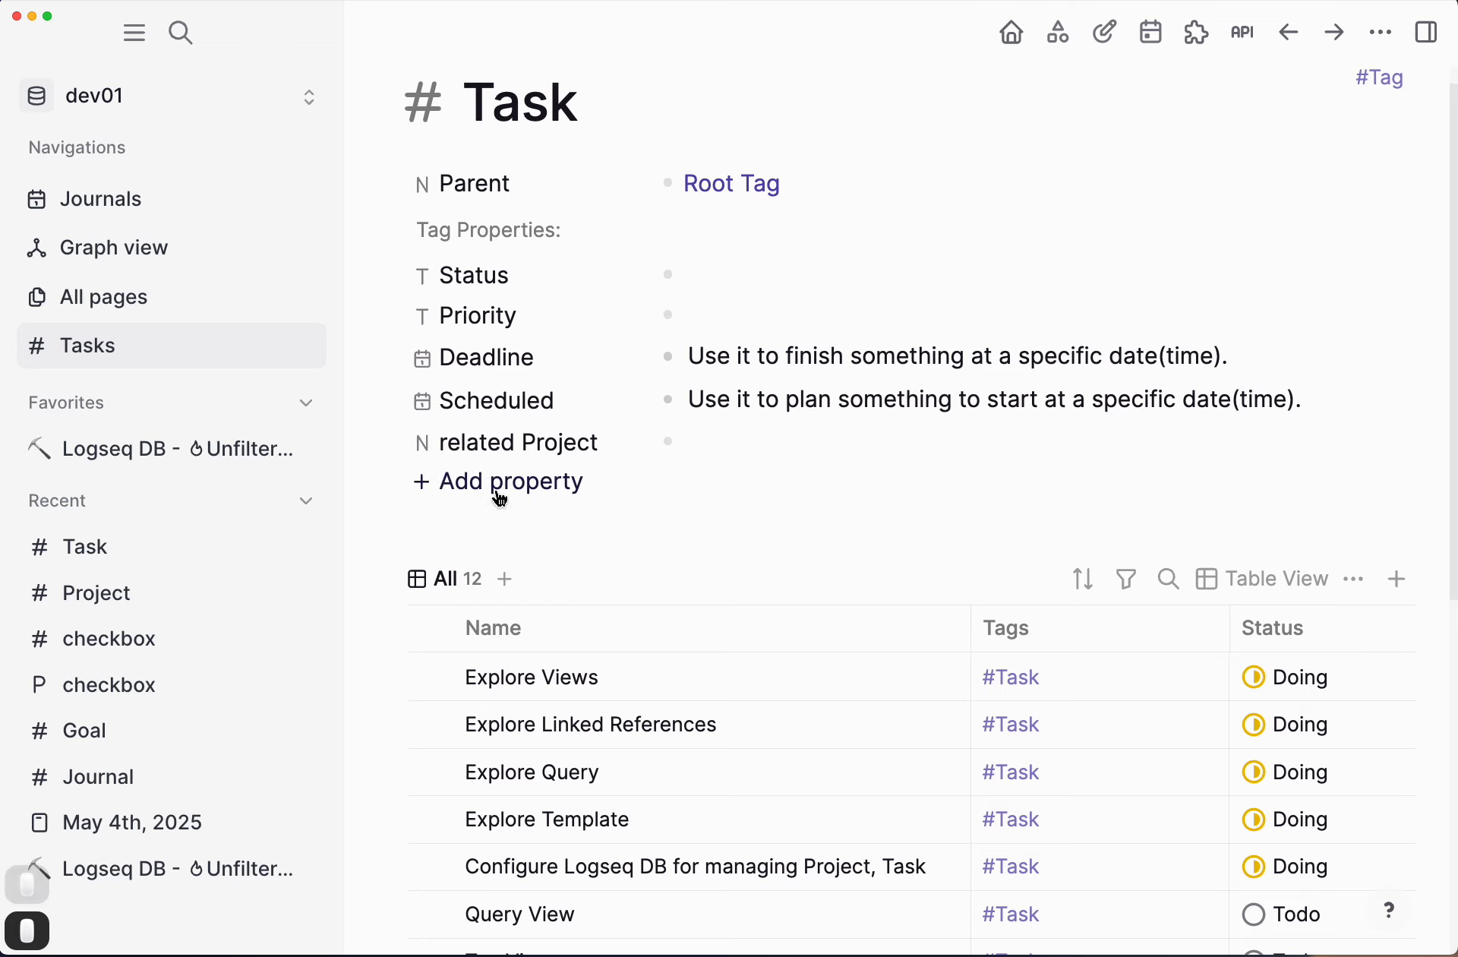
{"action": "left_click_drag", "start_coordinate": [513, 454], "coordinate": [647, 472]}
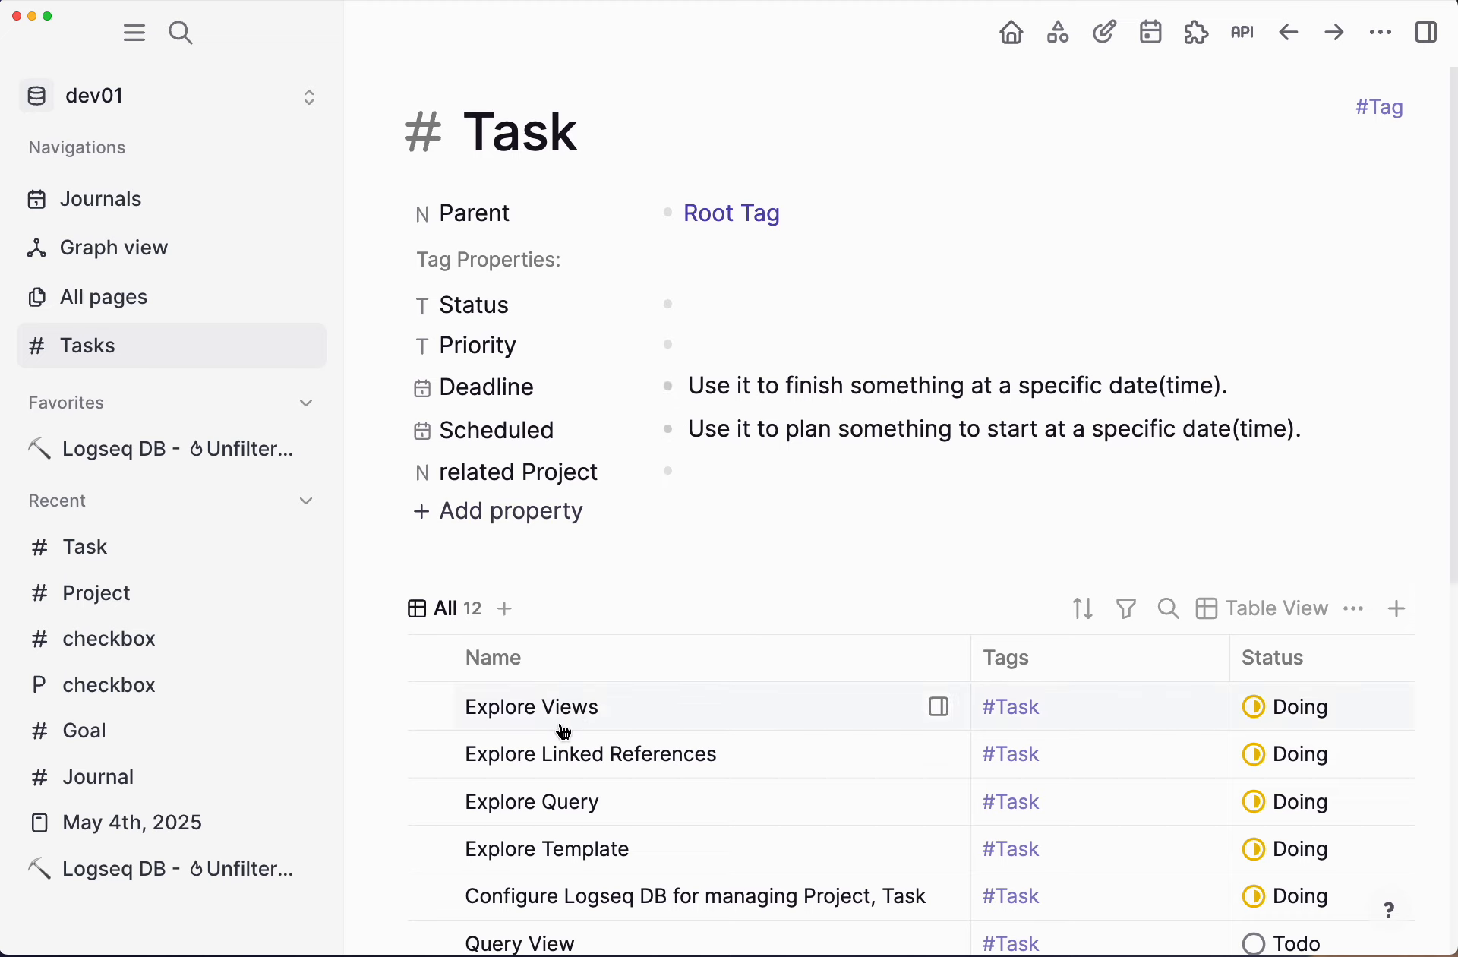
Step: Hide the navigation sidebar and open the "Explore Linked References" task from the Task table on its own page
{"action": "scroll", "coordinate": [564, 733], "scroll_direction": "down", "scroll_amount": 5}
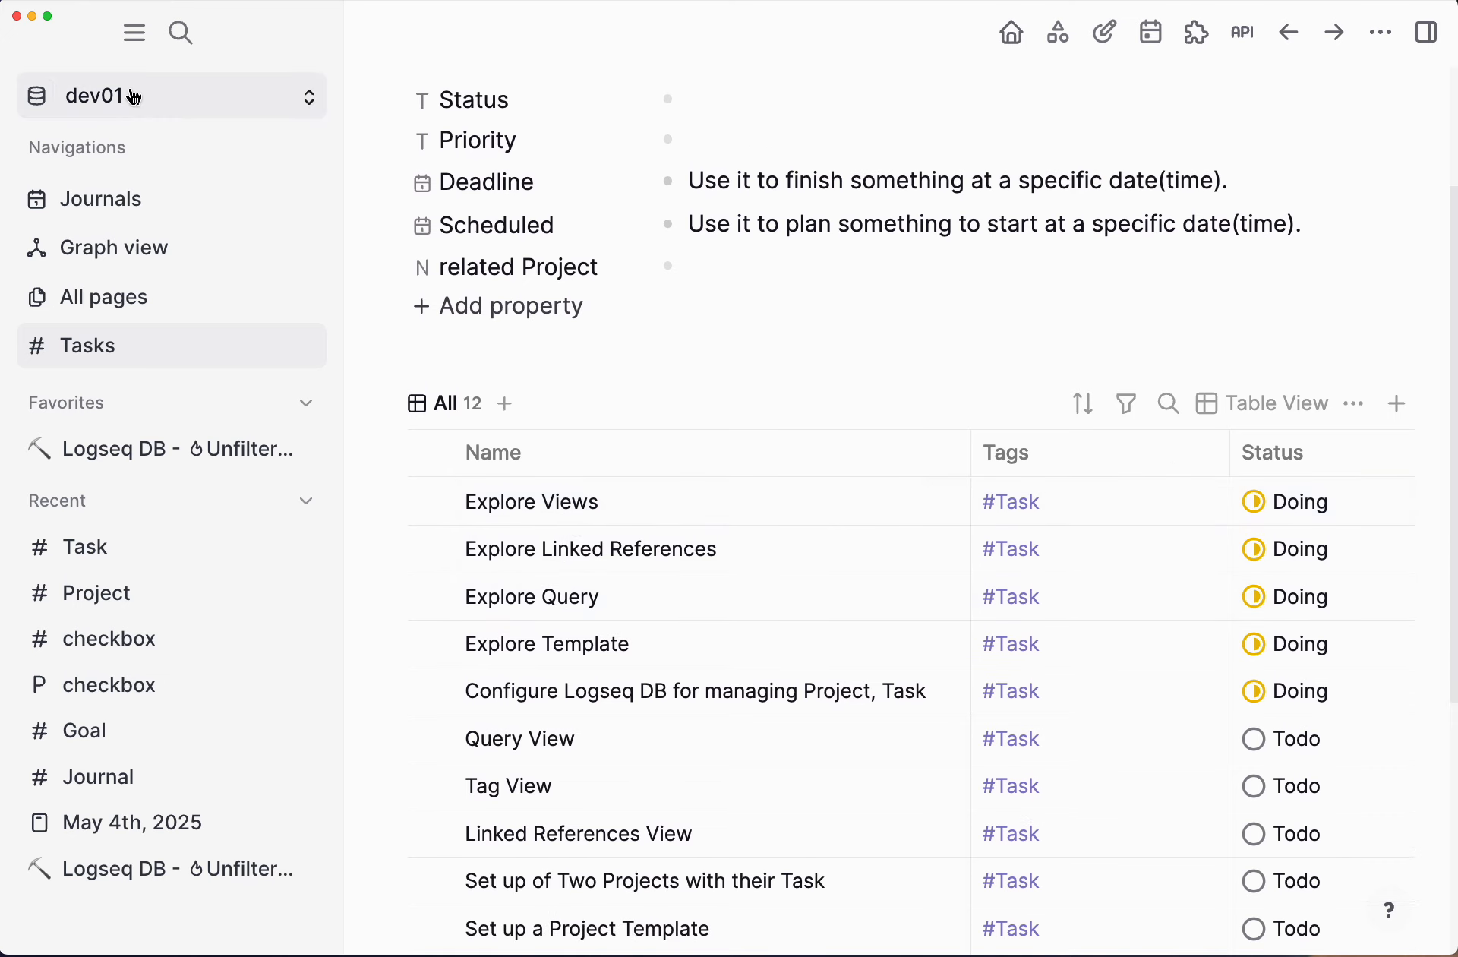
{"action": "left_click", "coordinate": [134, 34]}
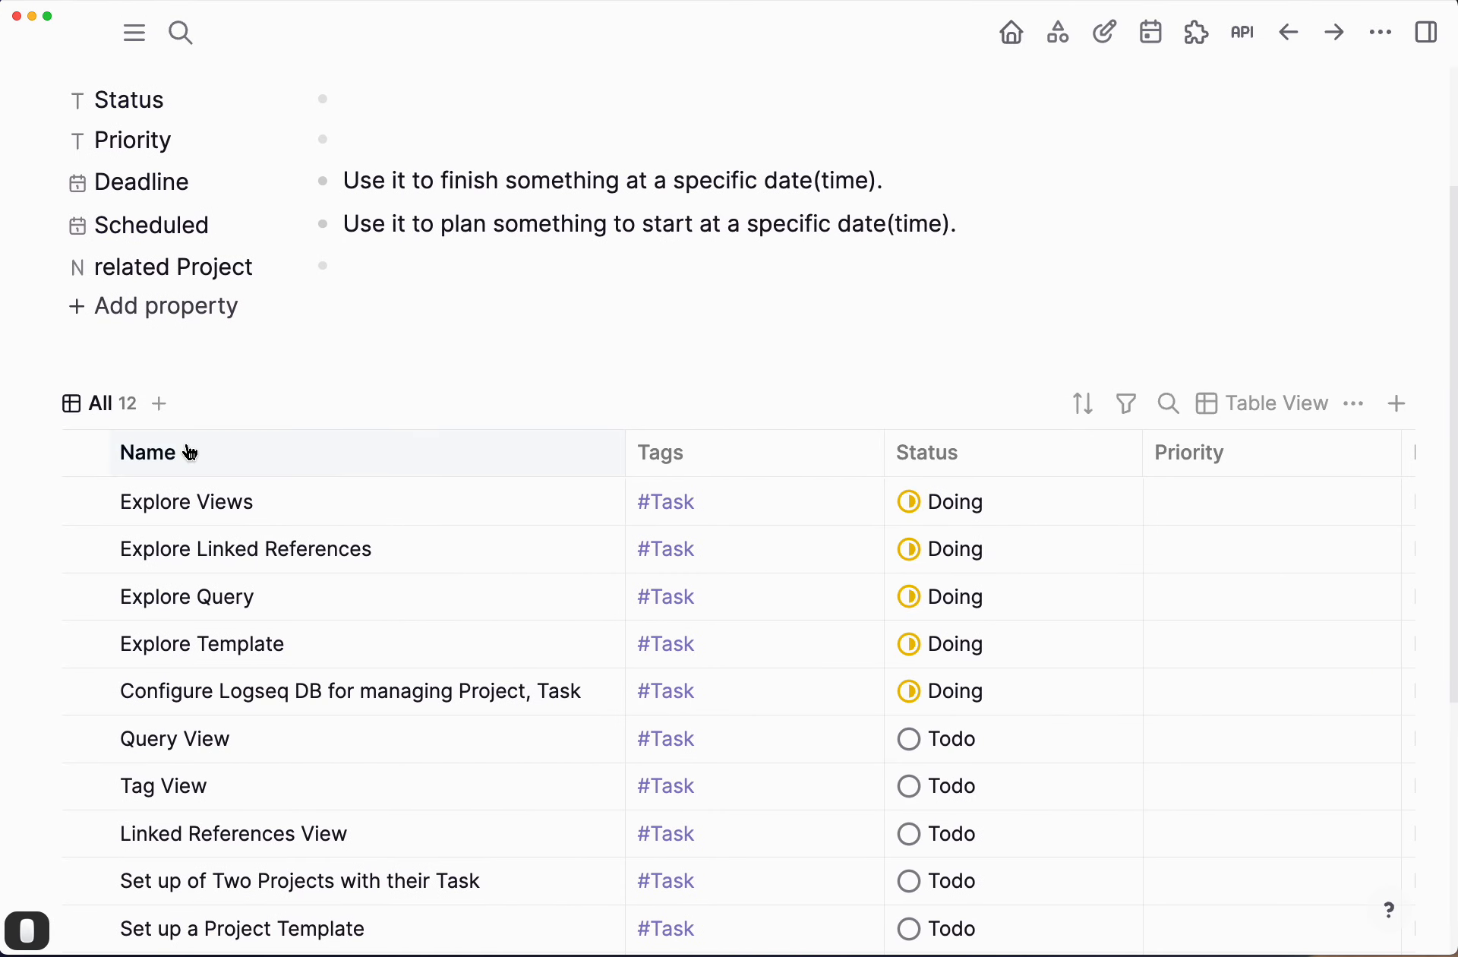
{"action": "left_click", "coordinate": [193, 560]}
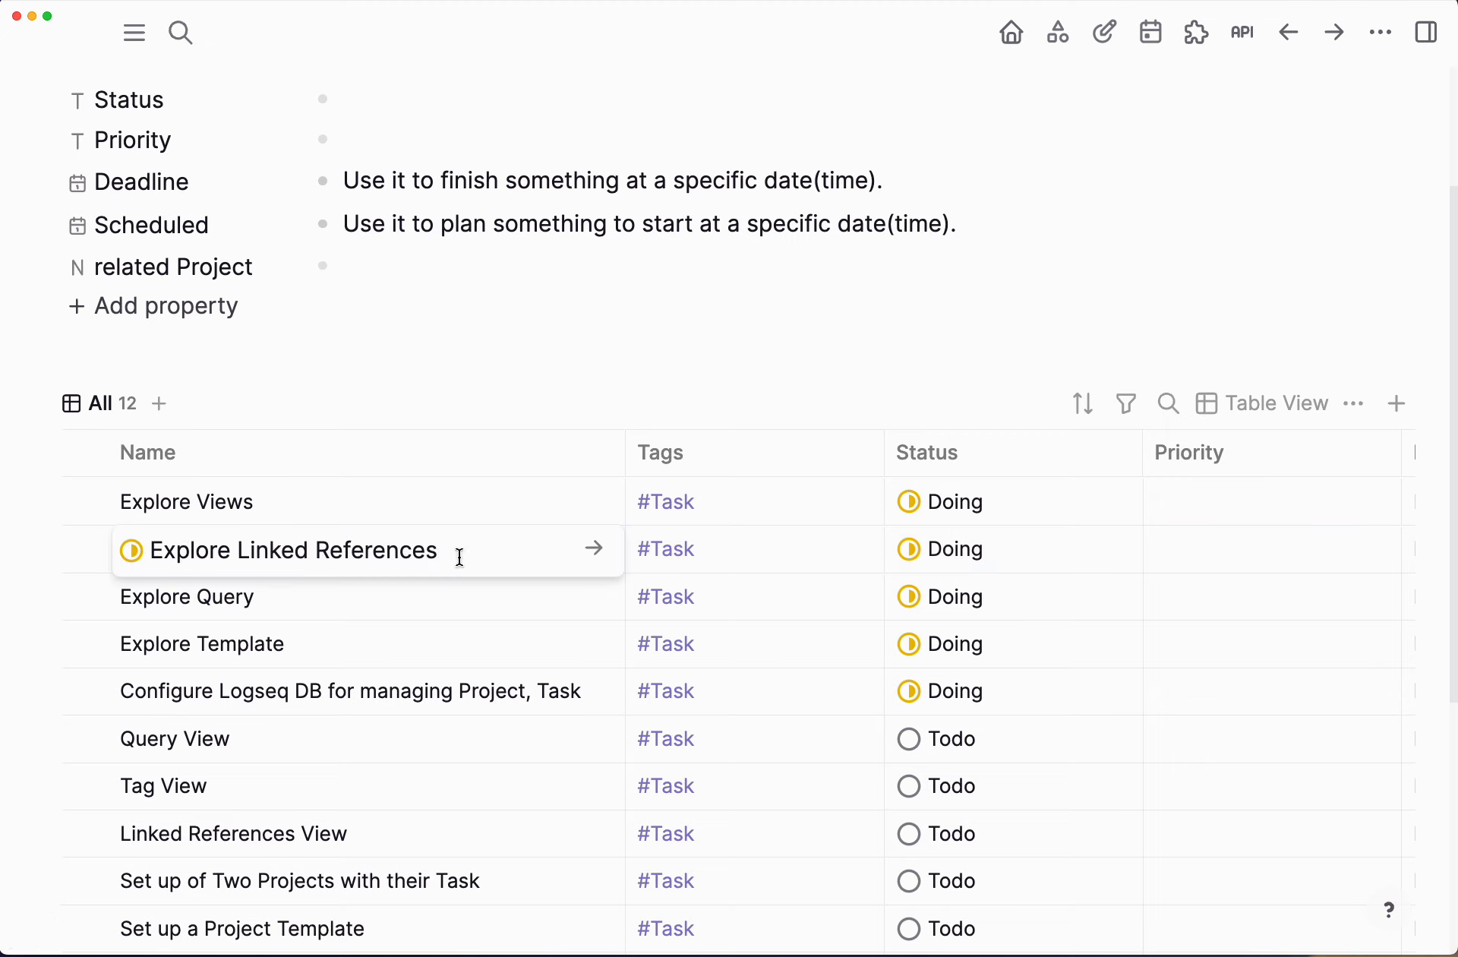
{"action": "key", "text": "BackSpace"}
{"action": "type", "text": "ss"}
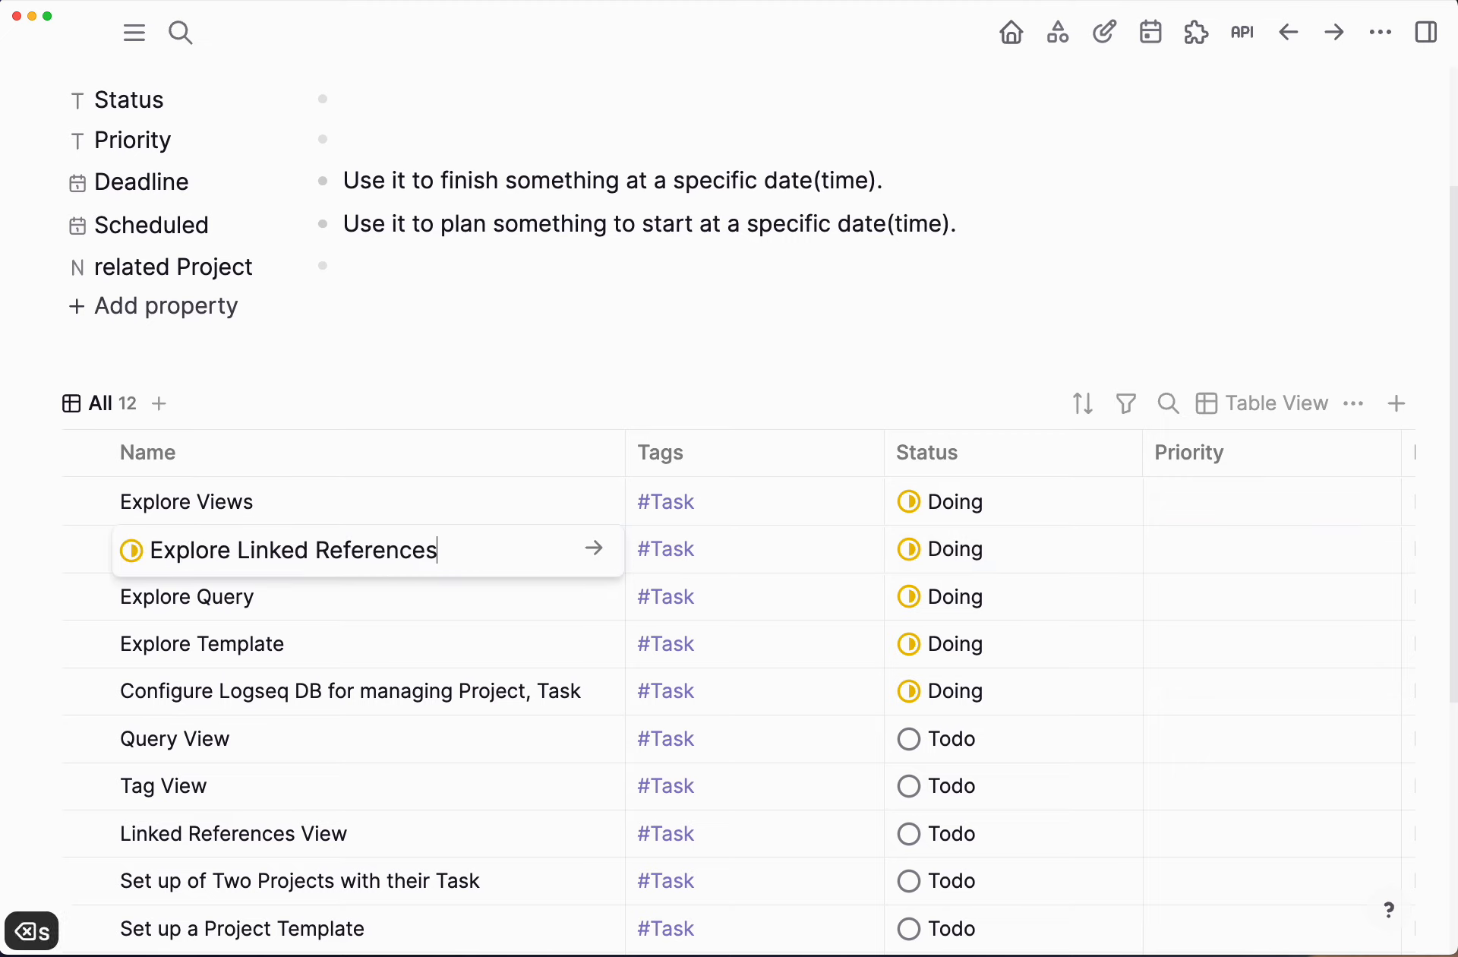
{"action": "key", "text": "BackSpace"}
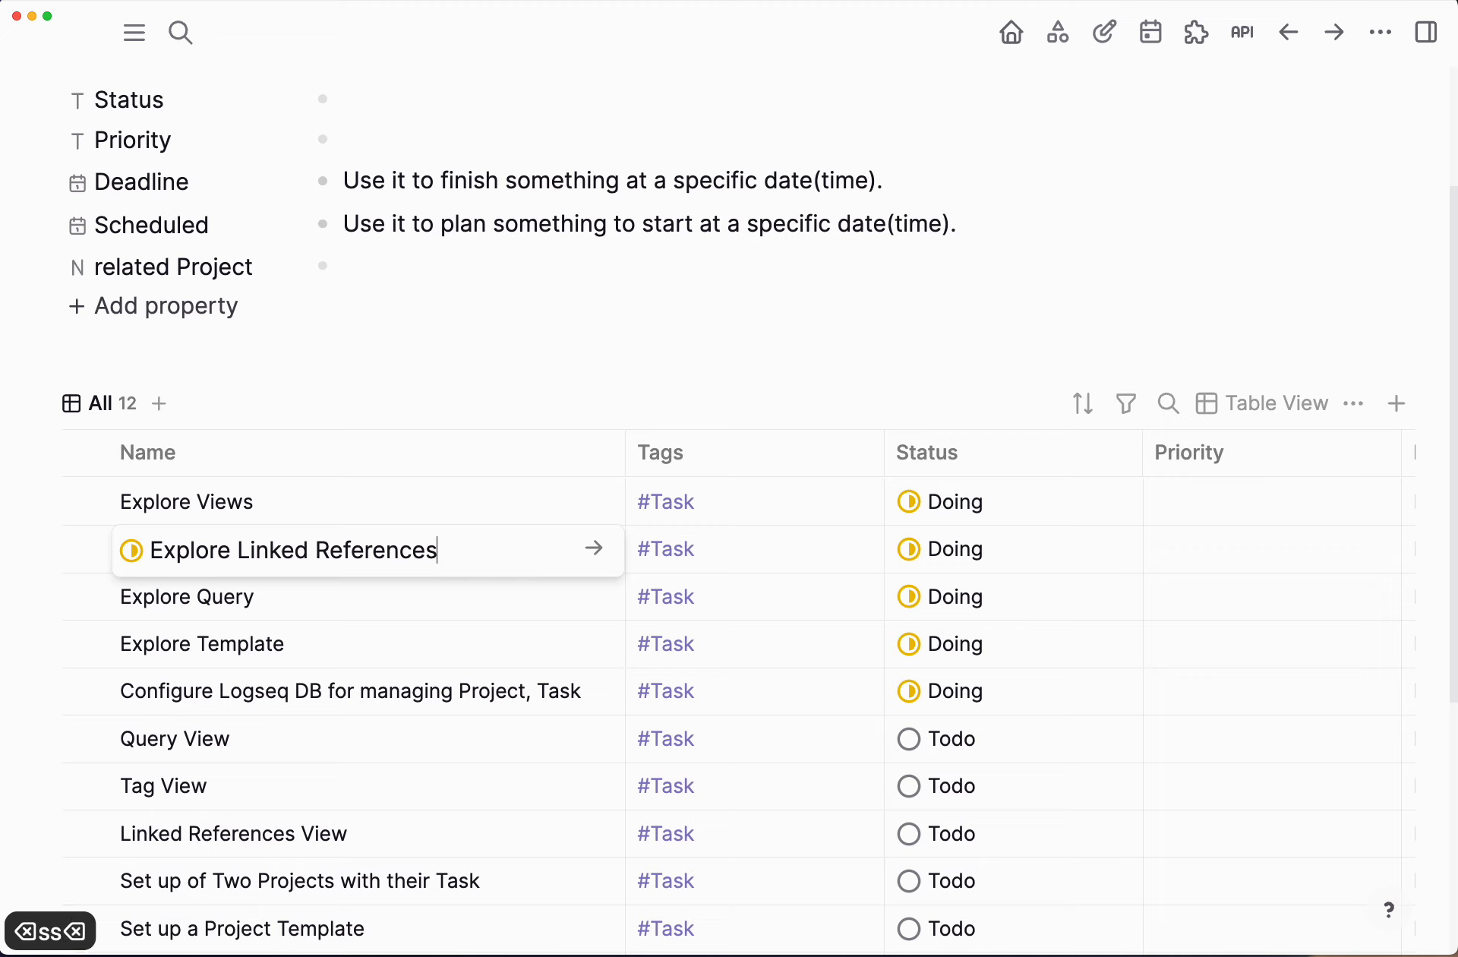
{"action": "left_click", "coordinate": [595, 548]}
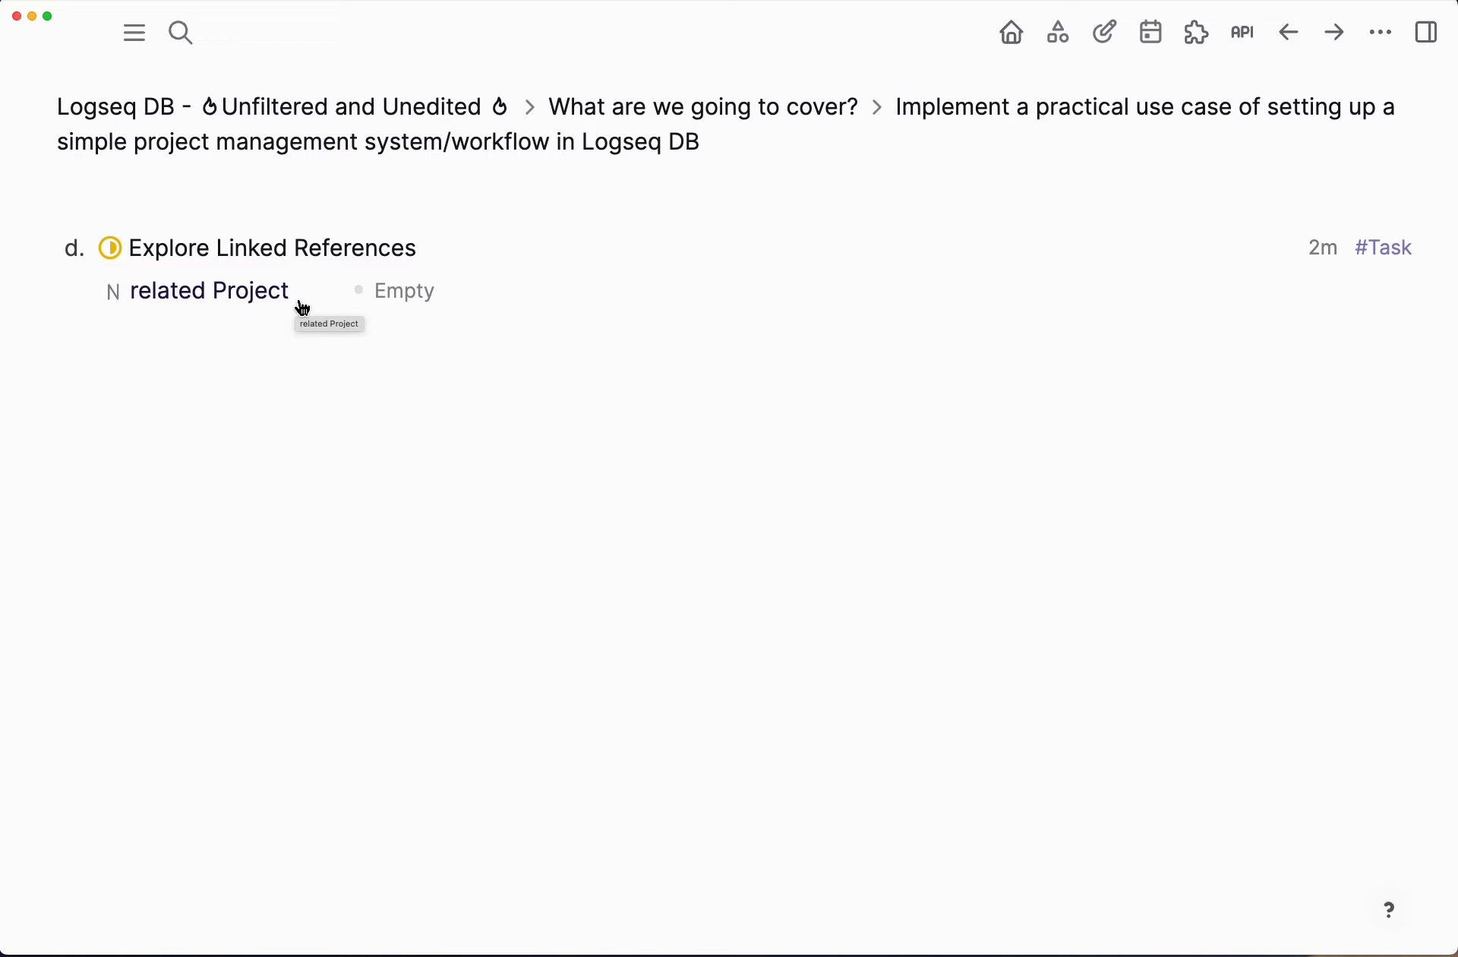
Step: Set the task's related Project to a new entry named "Logseq DB Demo"
{"action": "left_click", "coordinate": [431, 297]}
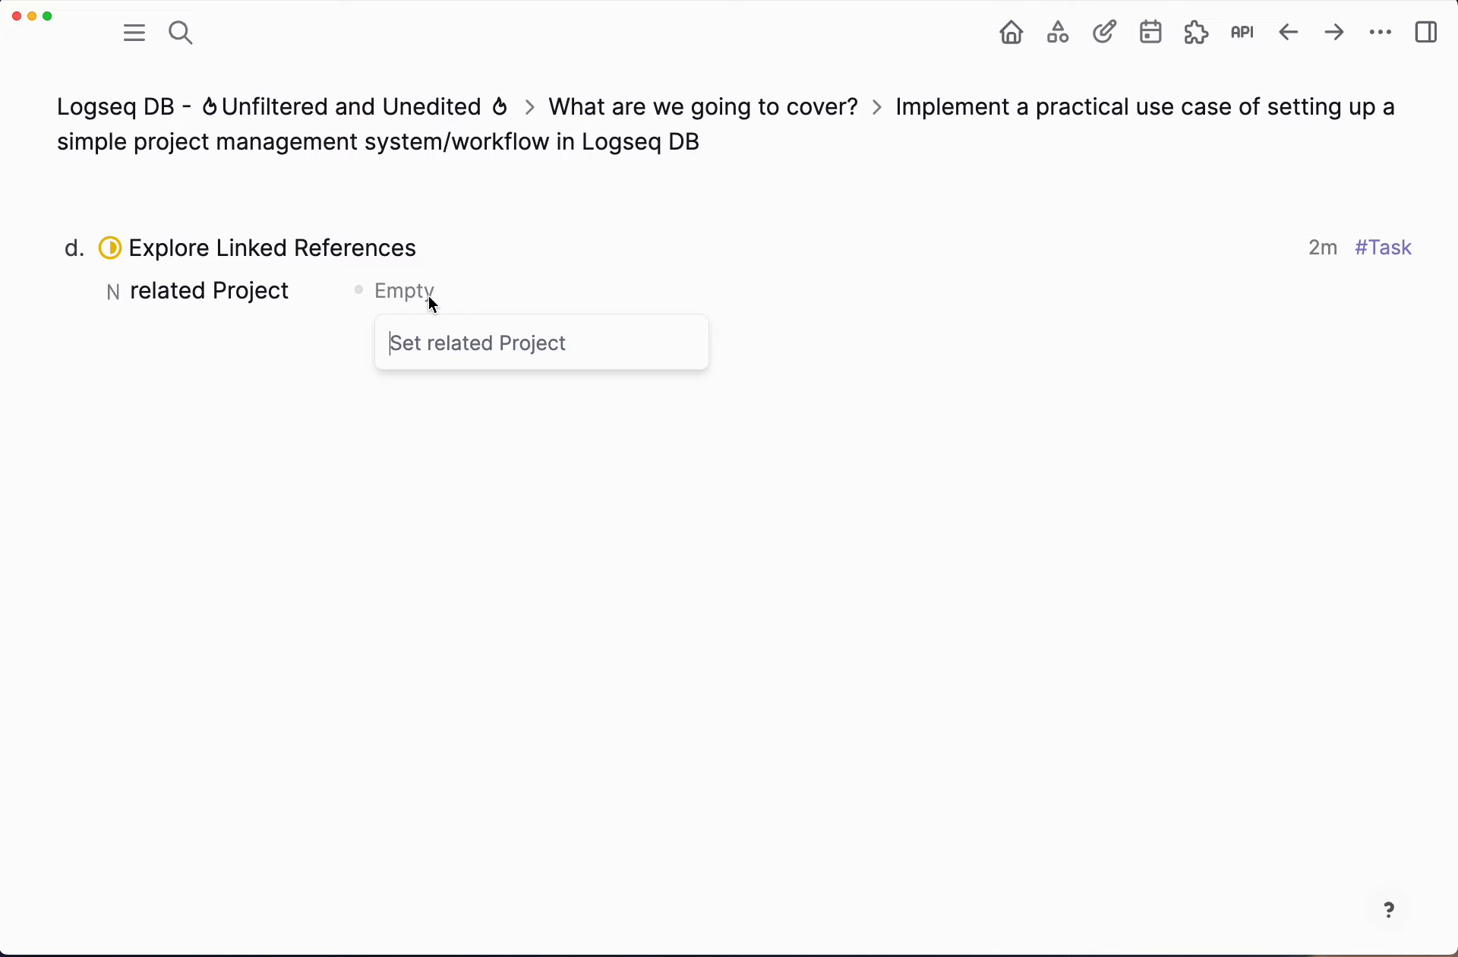
{"action": "type", "text": "Logseq "}
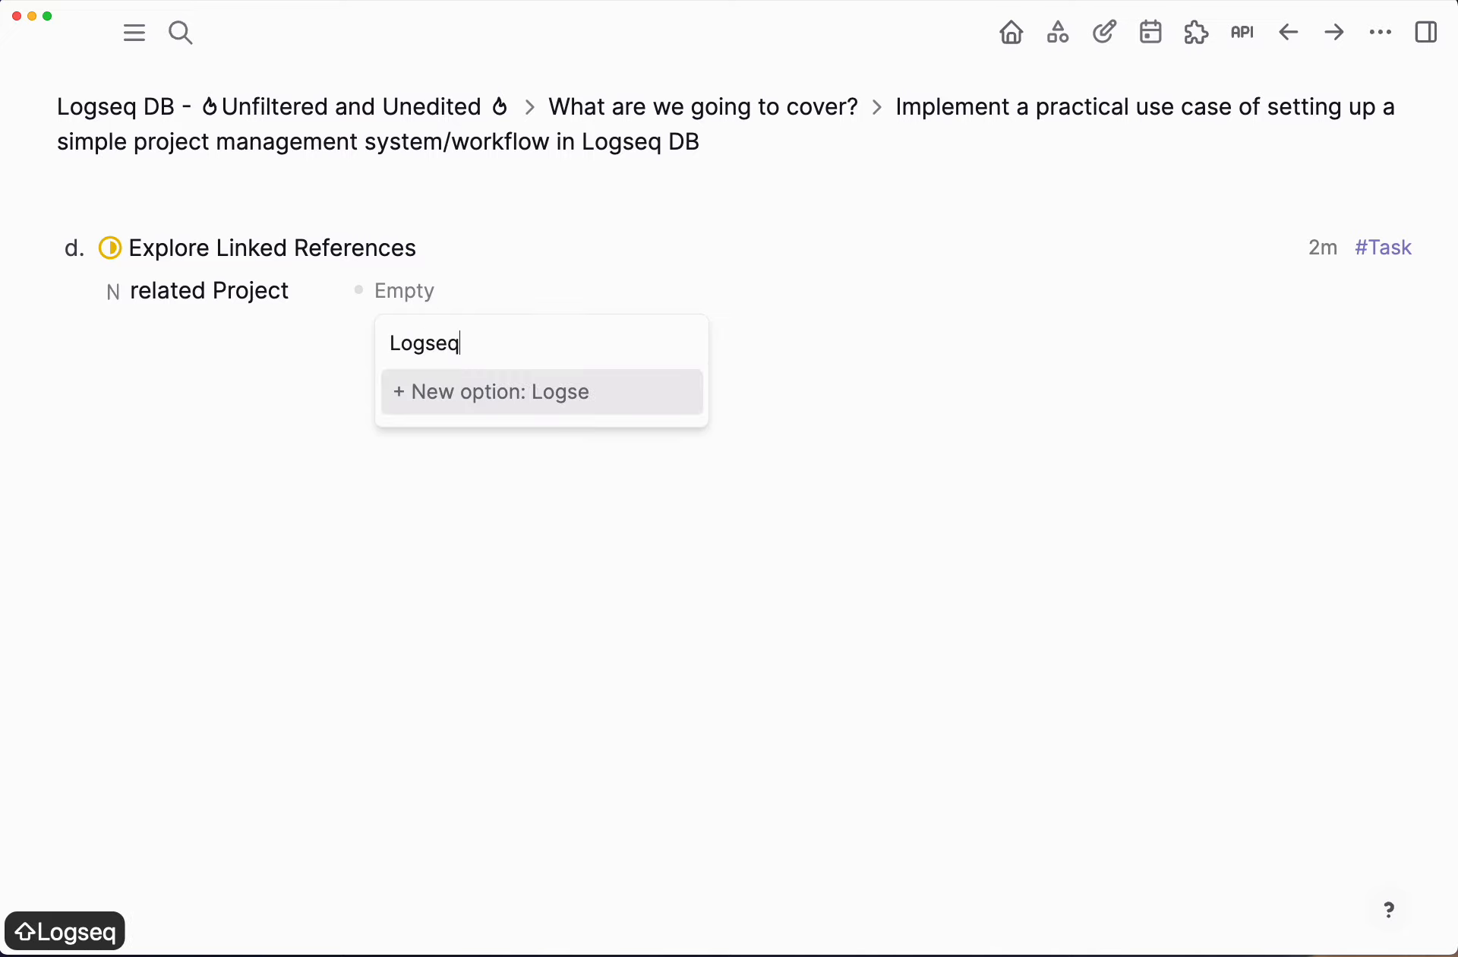
{"action": "type", "text": "DEmo"}
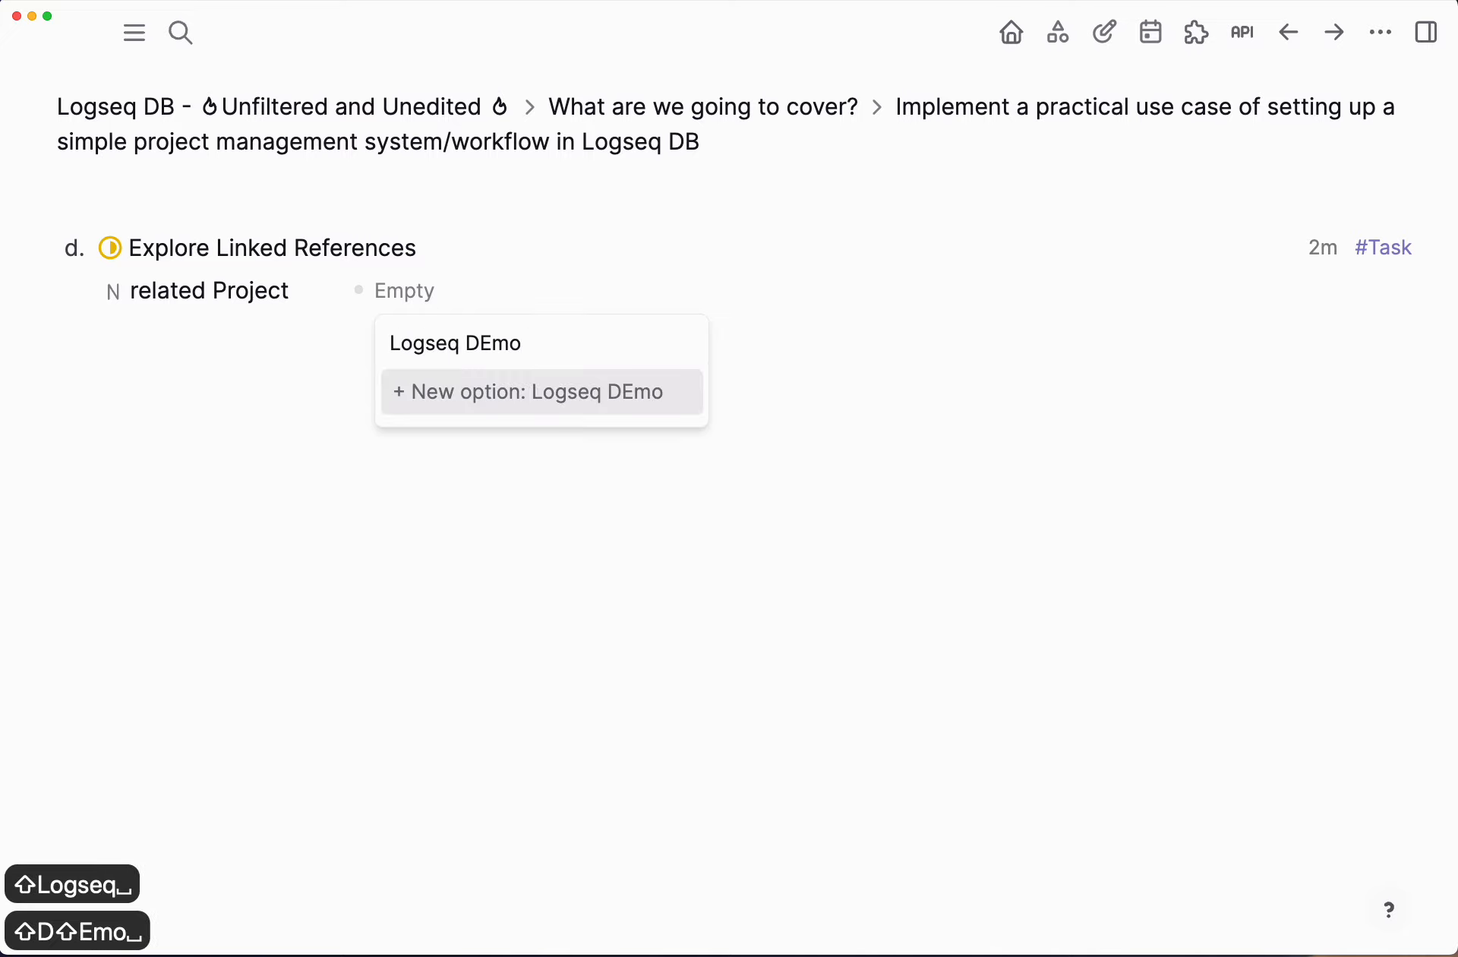
{"action": "key", "text": "BackSpace"}
{"action": "key", "text": "BackSpace"}
{"action": "key", "text": "BackSpace"}
{"action": "key", "text": "BackSpace"}
{"action": "type", "text": "e"}
{"action": "key", "text": "BackSpace"}
{"action": "key", "text": "BackSpace"}
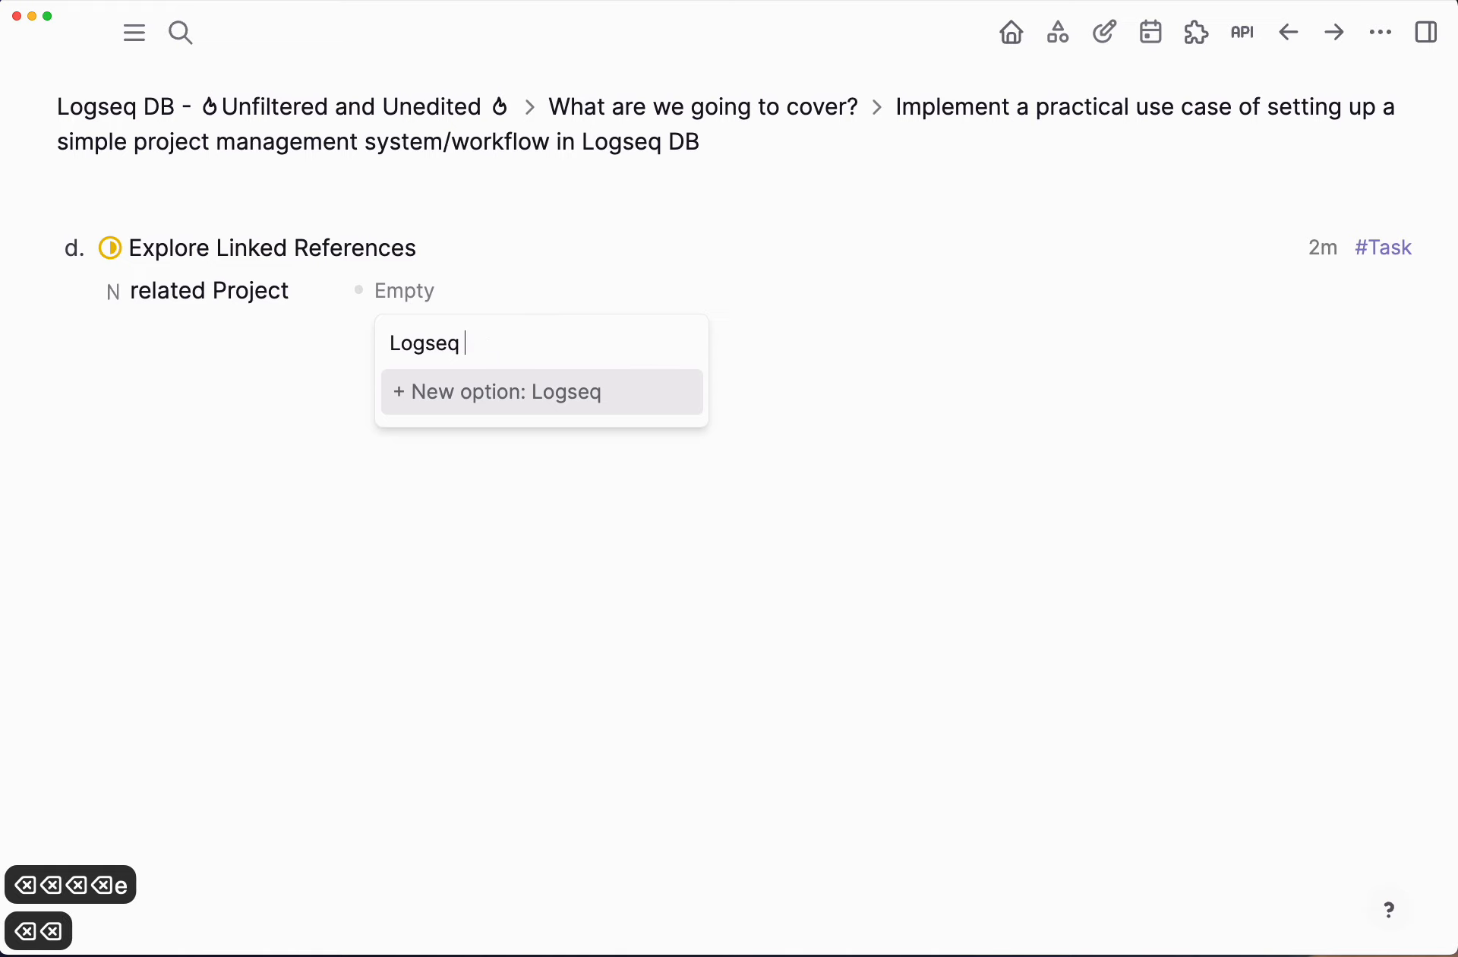
{"action": "type", "text": "DB "}
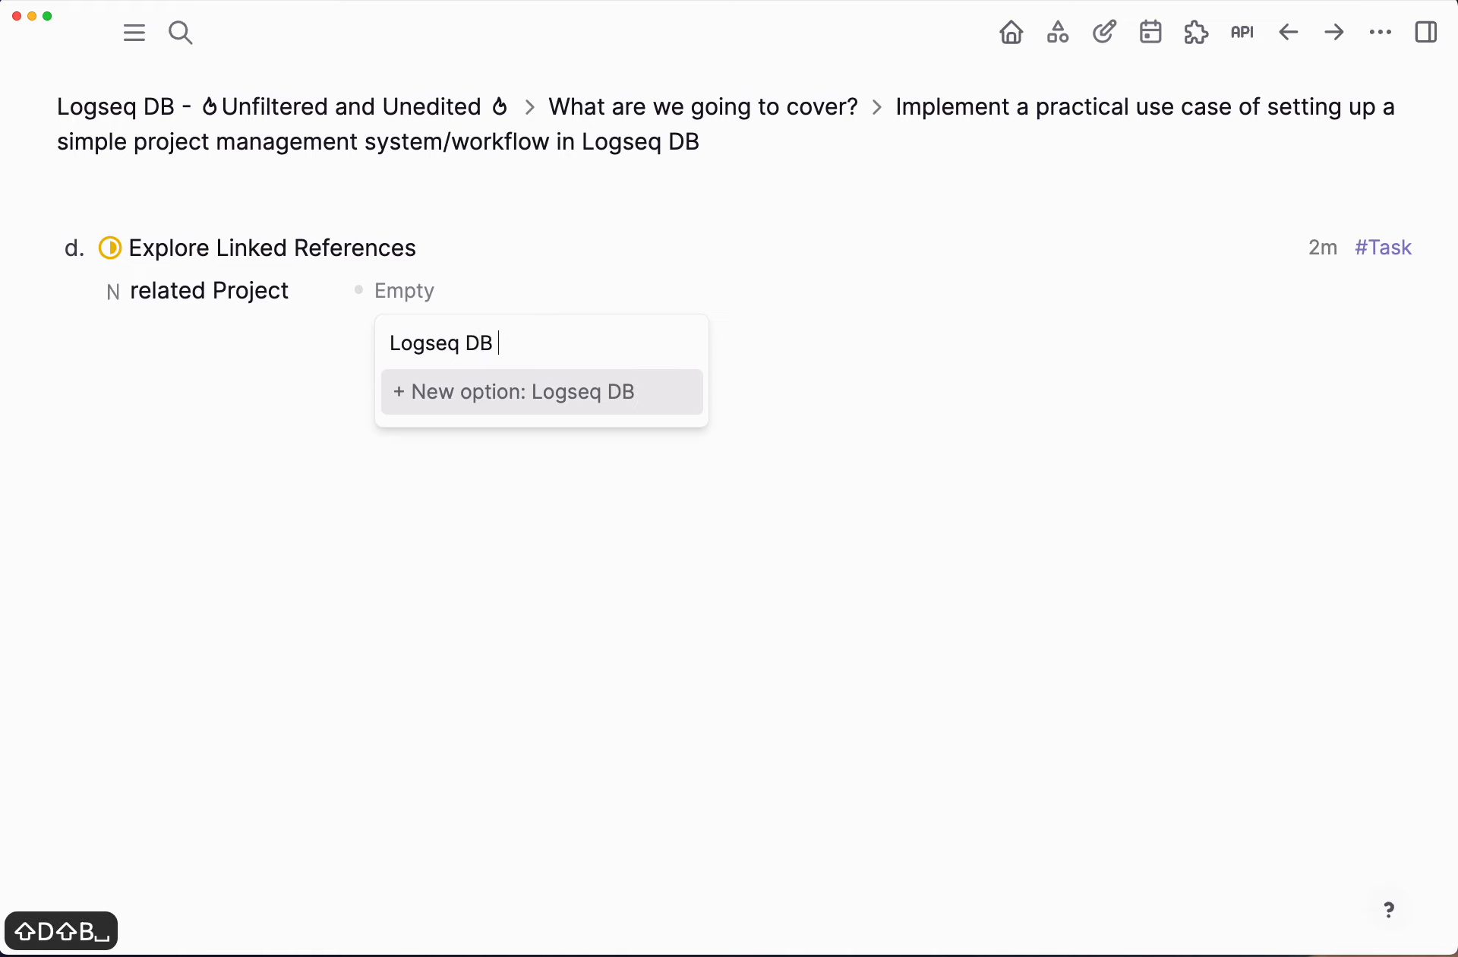
{"action": "type", "text": "Demo"}
{"action": "key", "text": "Return"}
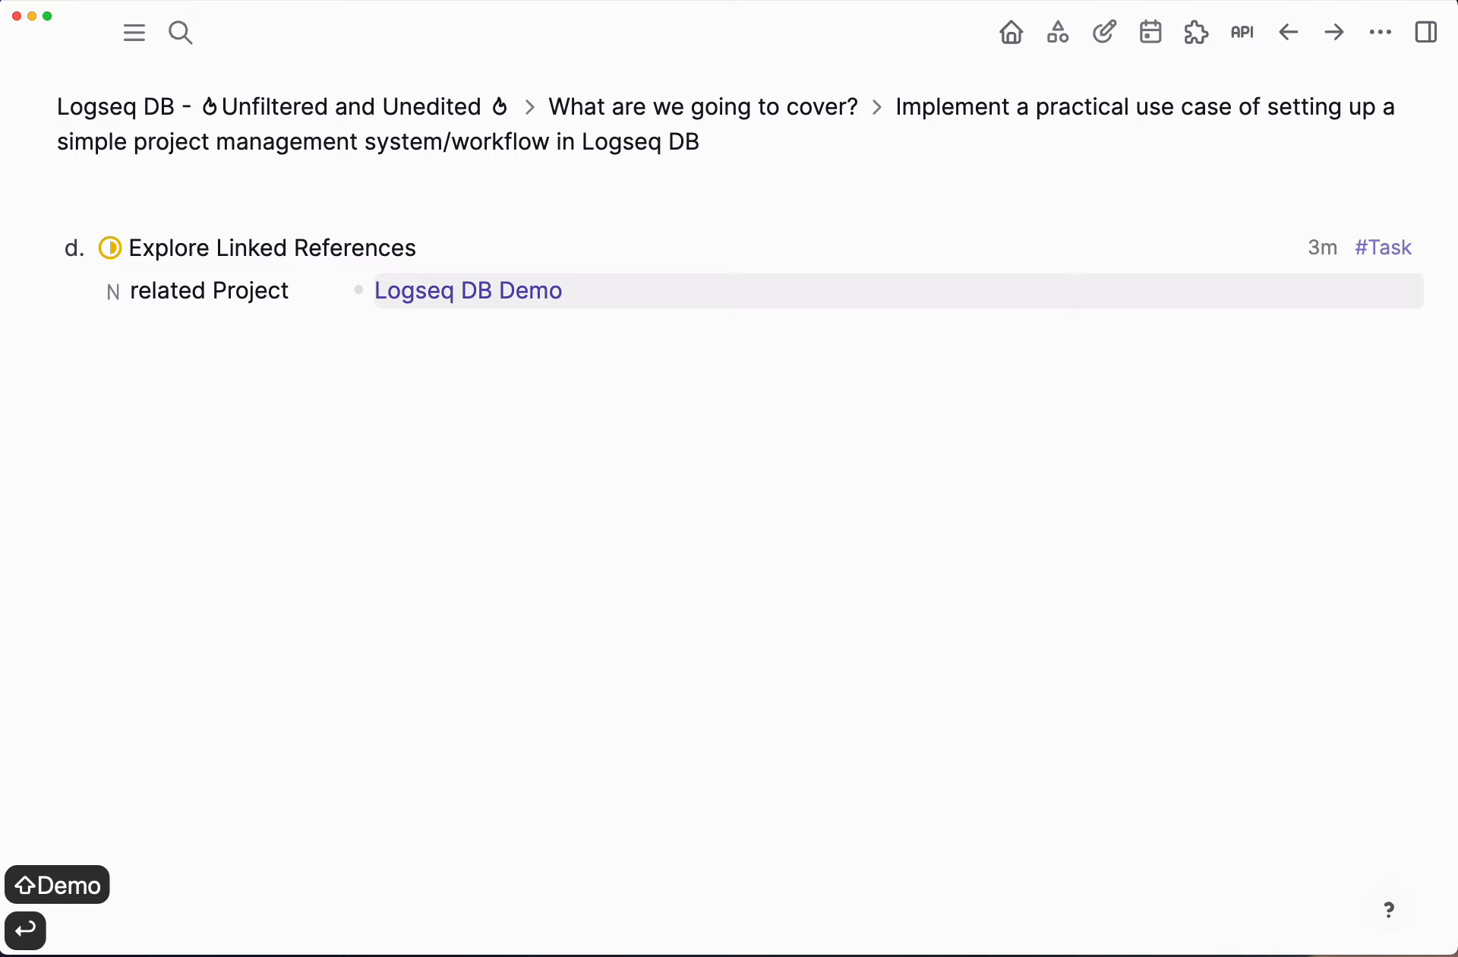
Step: Return to the Task tag's page and open "Explore Linked References" in the sidebar to show all its properties
{"action": "key", "text": "super+bracketleft"}
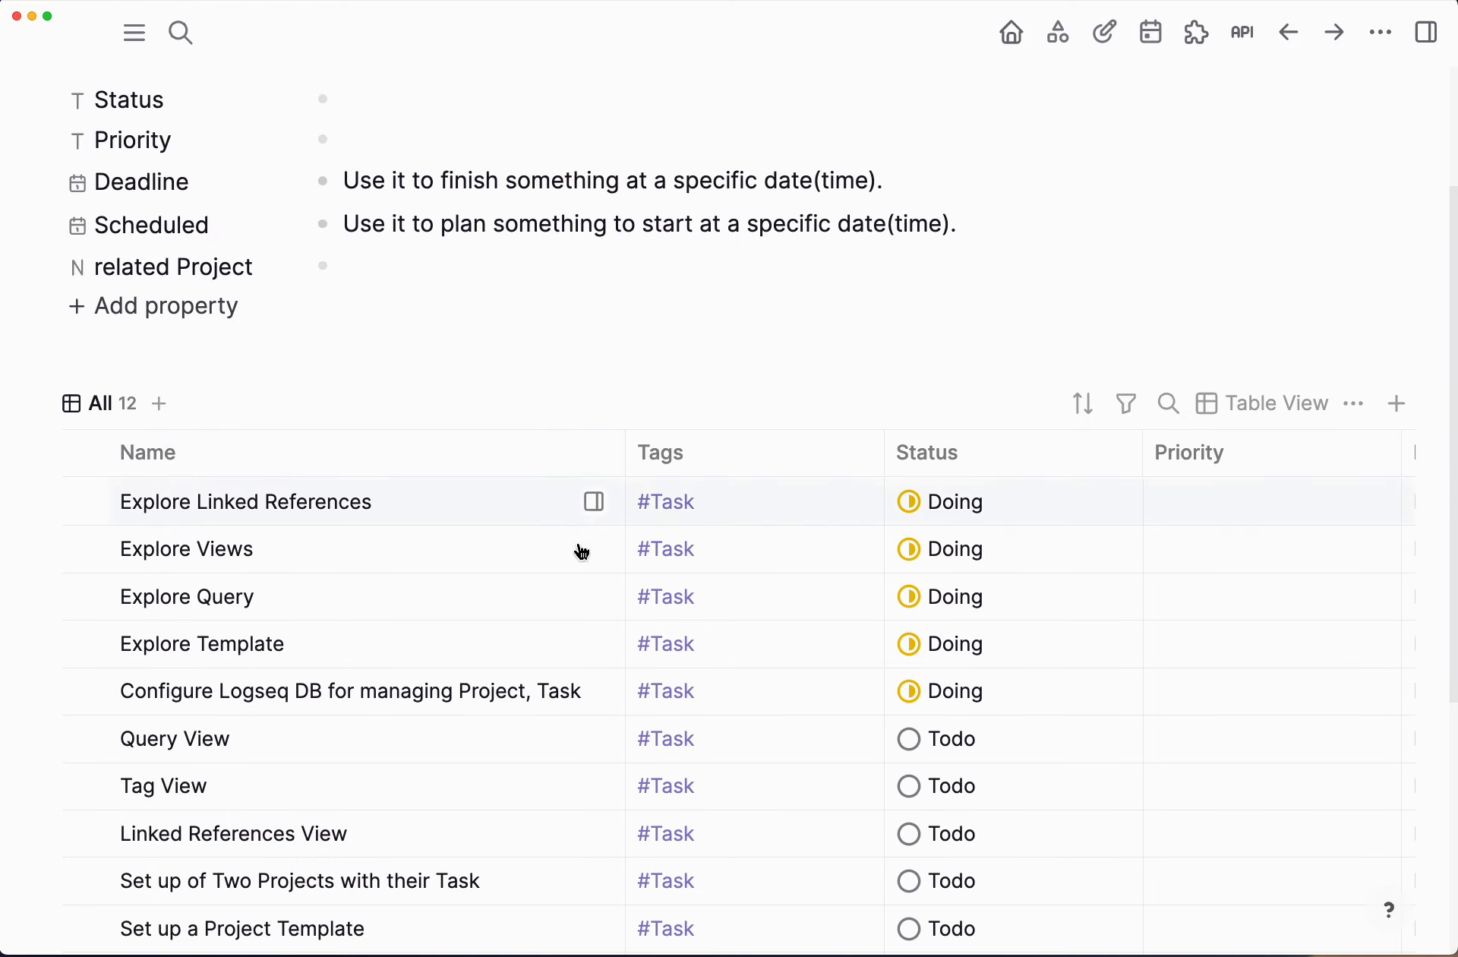
{"action": "scroll", "coordinate": [565, 566], "scroll_direction": "down", "scroll_amount": 1}
{"action": "scroll", "coordinate": [853, 517], "scroll_direction": "up", "scroll_amount": 1}
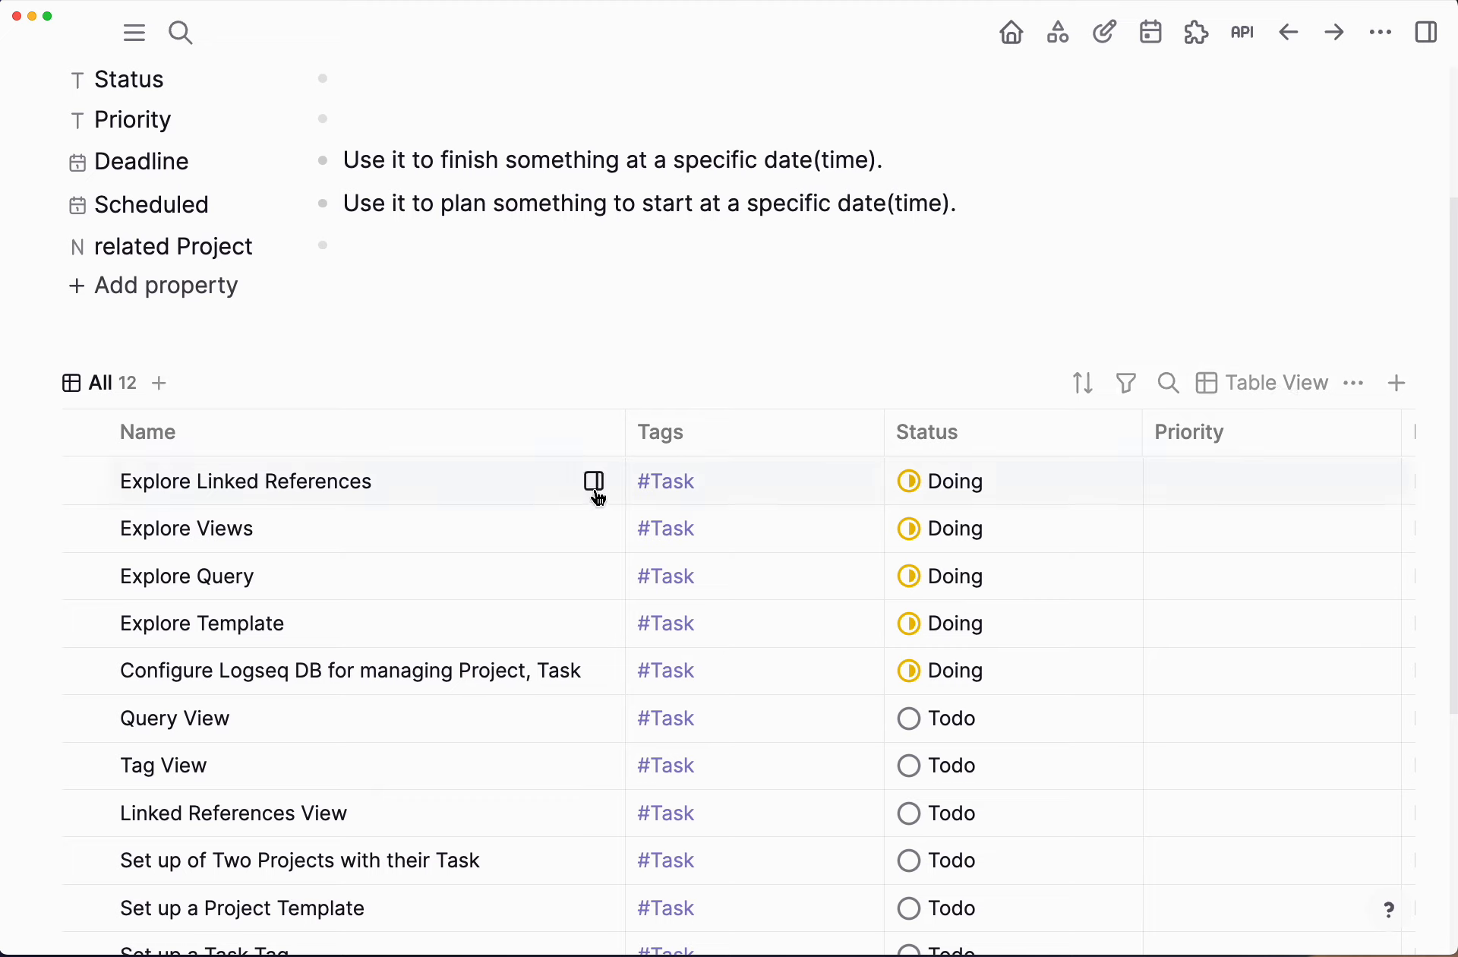
{"action": "left_click", "coordinate": [394, 487]}
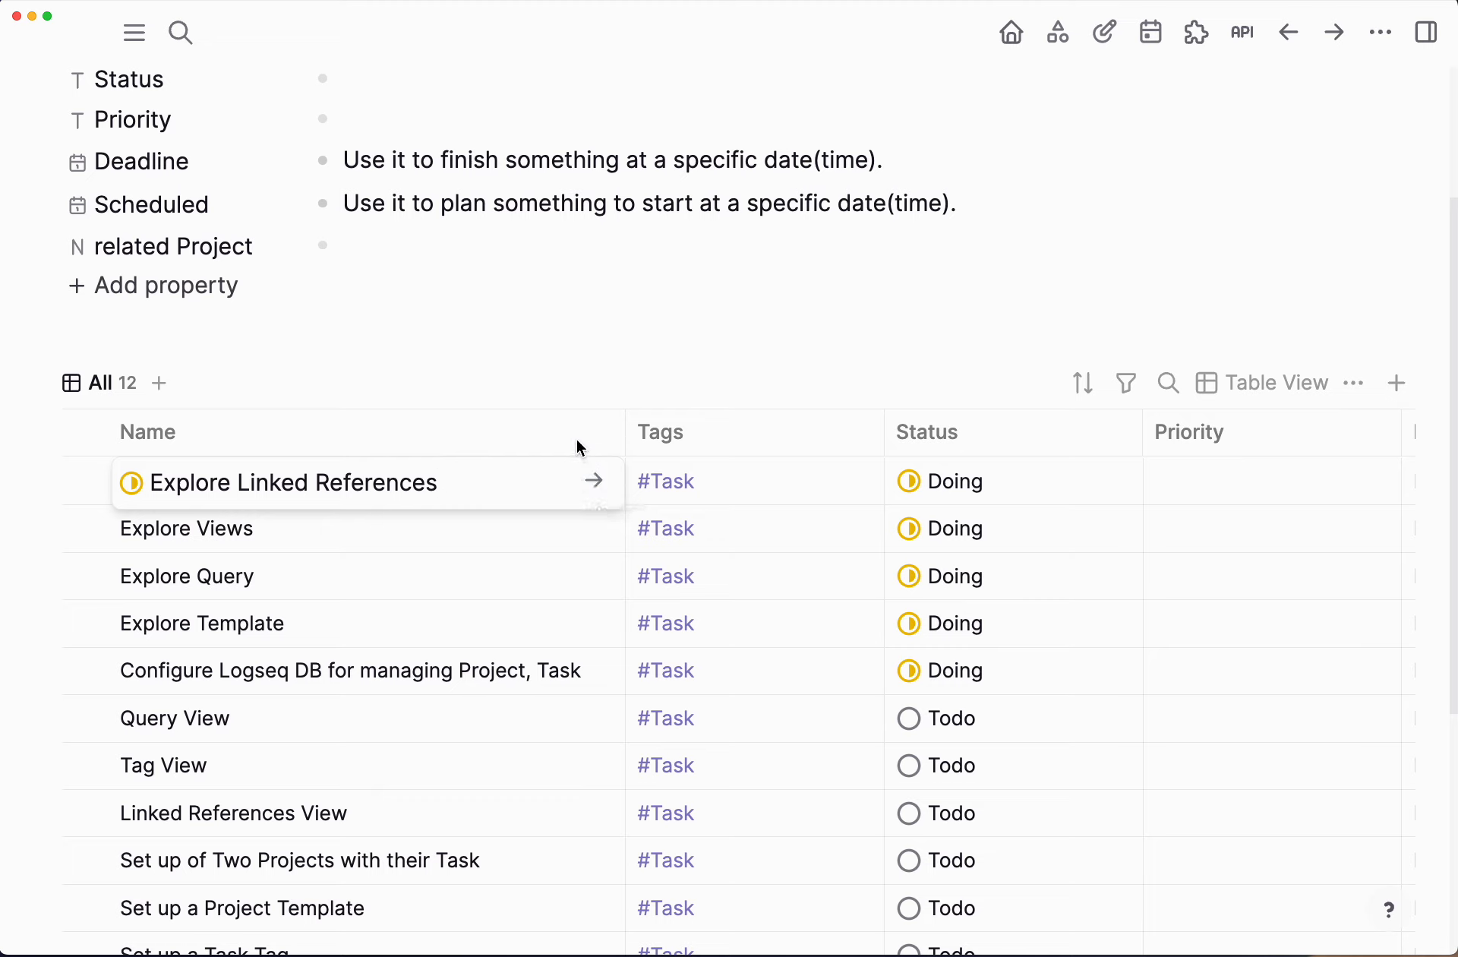
{"action": "key", "text": "Escape"}
{"action": "mouse_move", "coordinate": [597, 491]}
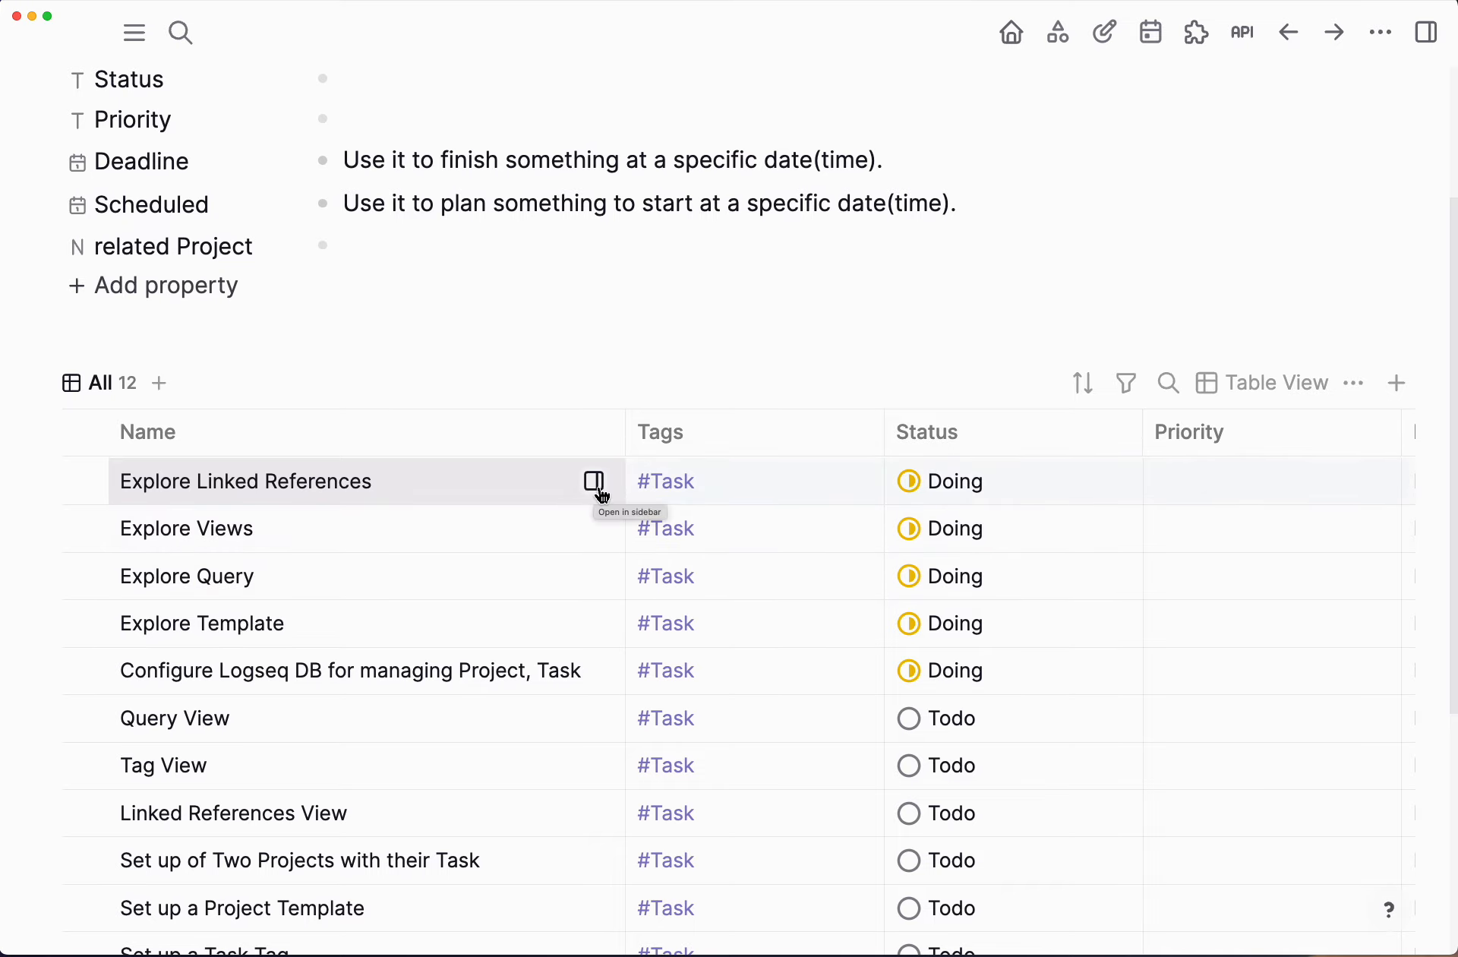
{"action": "left_click", "coordinate": [593, 481]}
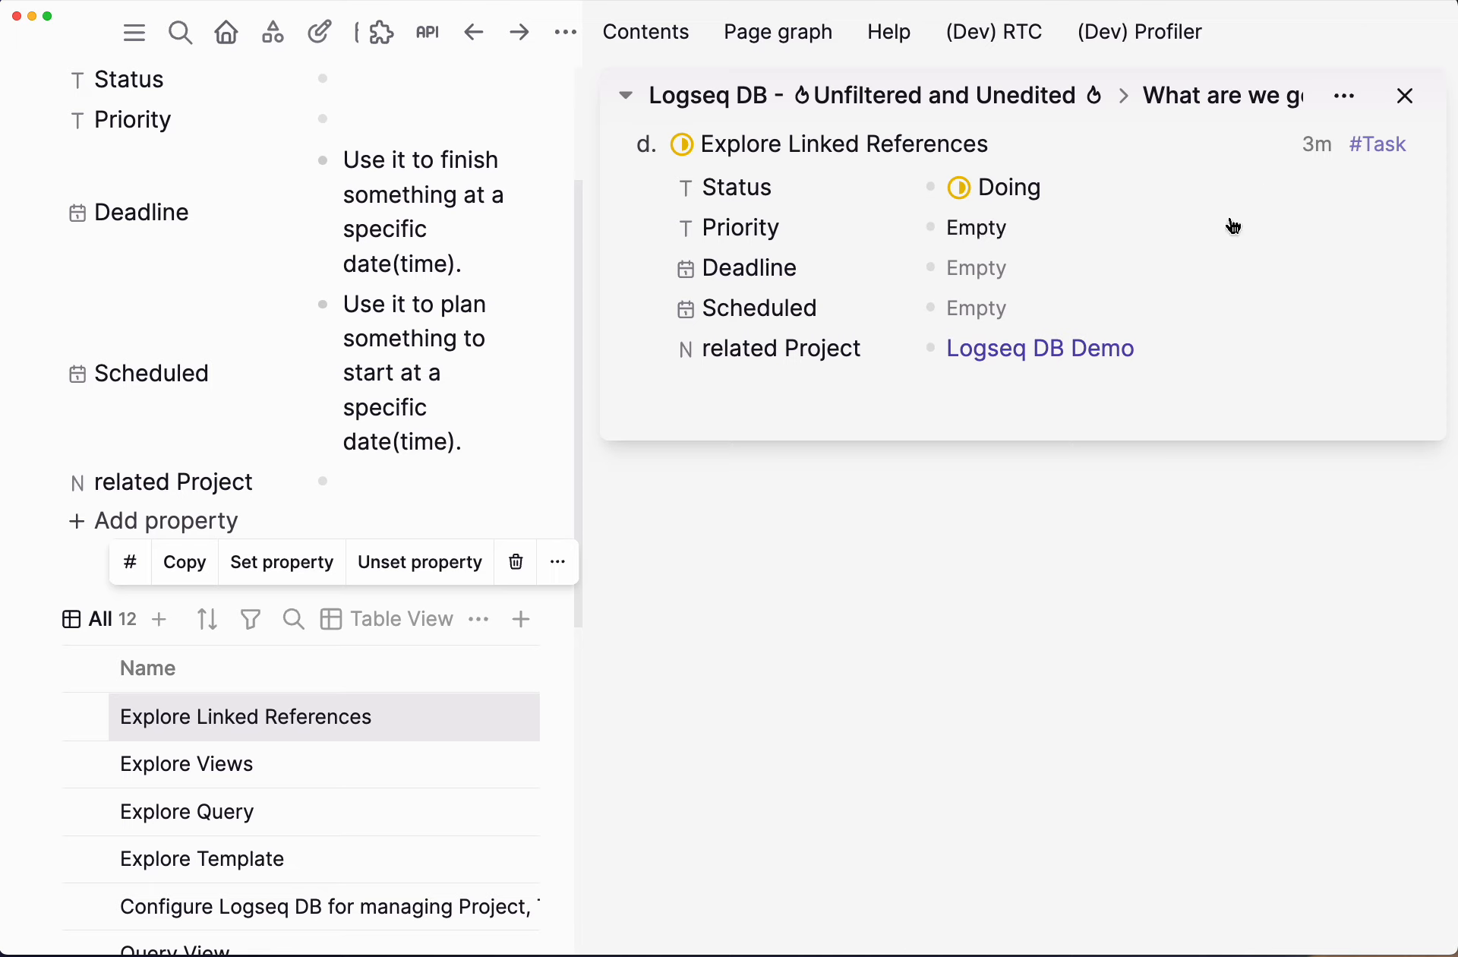
Step: Set the "Explore Linked References" task's priority to Medium and its deadline to May 4, 2025
{"action": "left_click", "coordinate": [985, 248]}
{"action": "left_click", "coordinate": [1018, 377]}
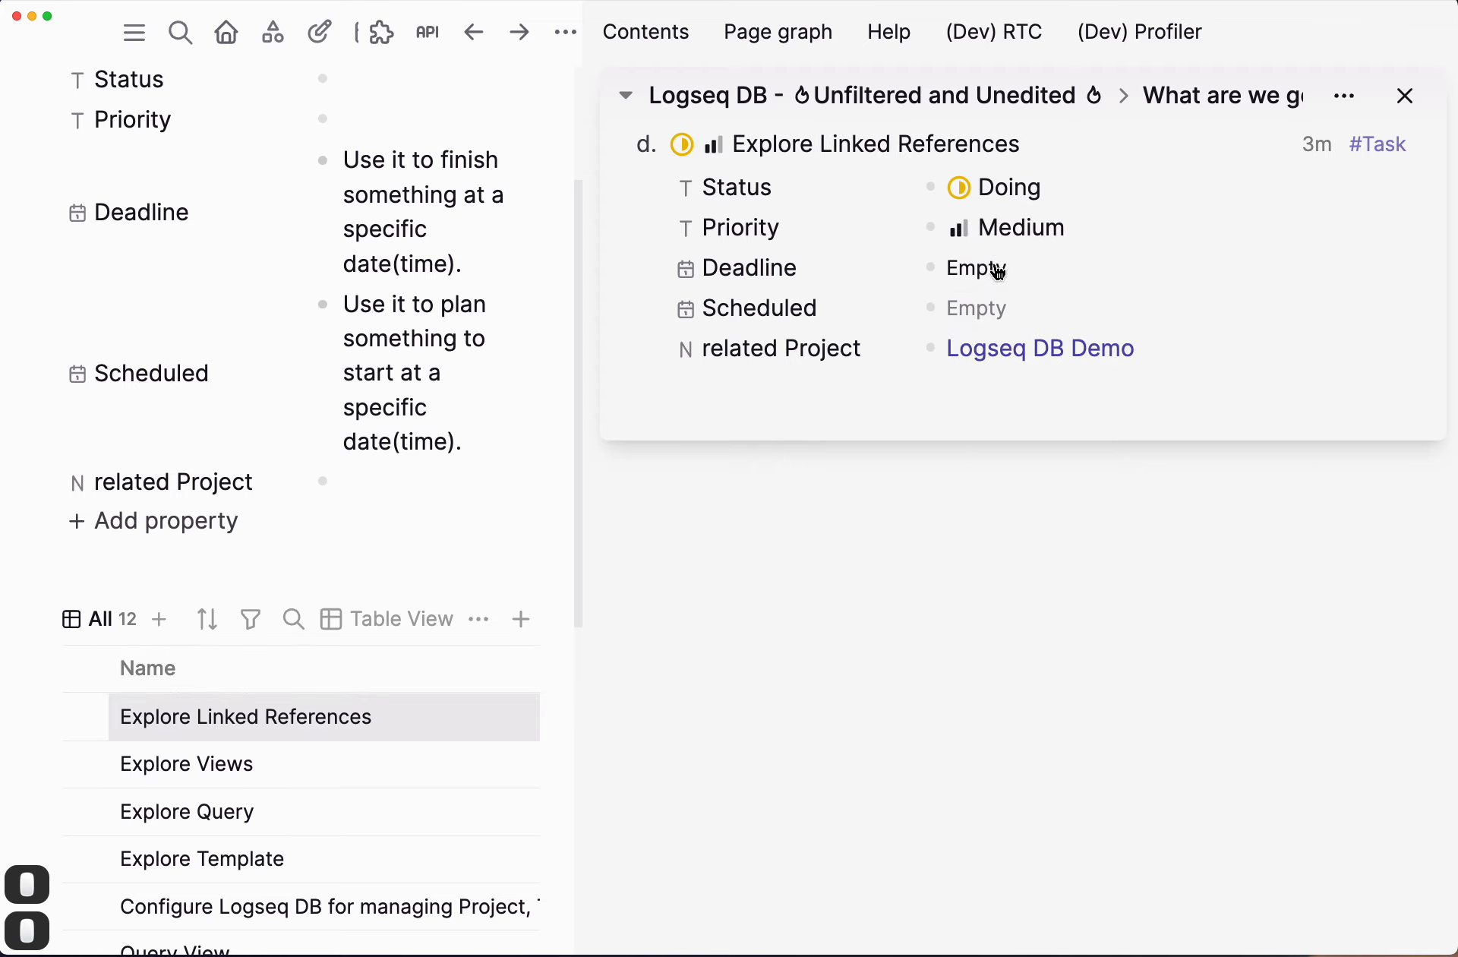
{"action": "left_click", "coordinate": [979, 269]}
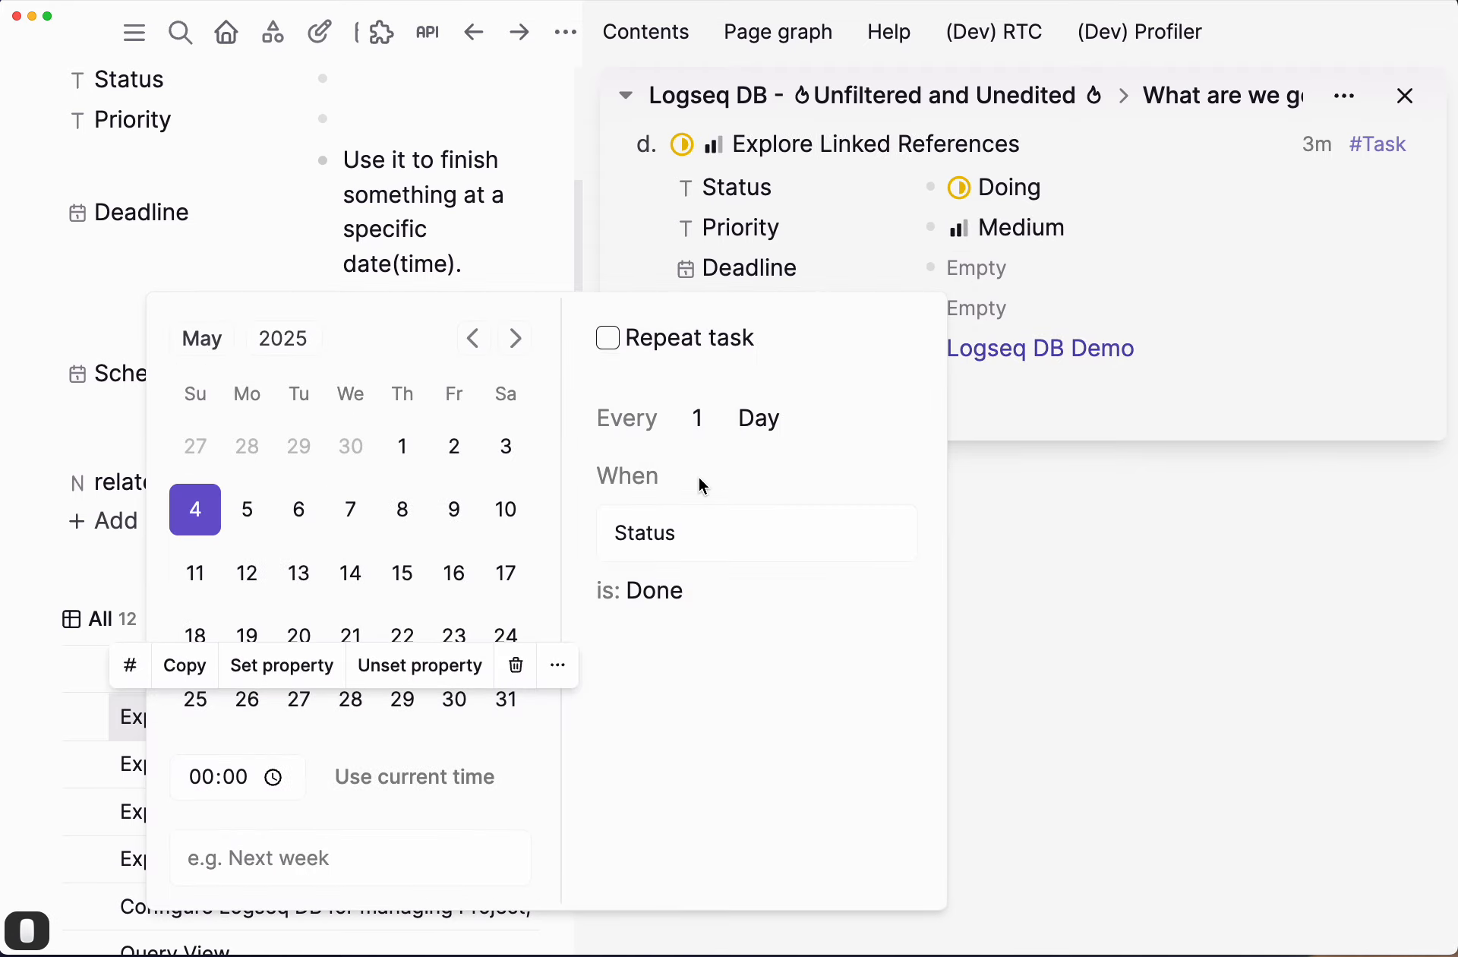
{"action": "left_click", "coordinate": [196, 510]}
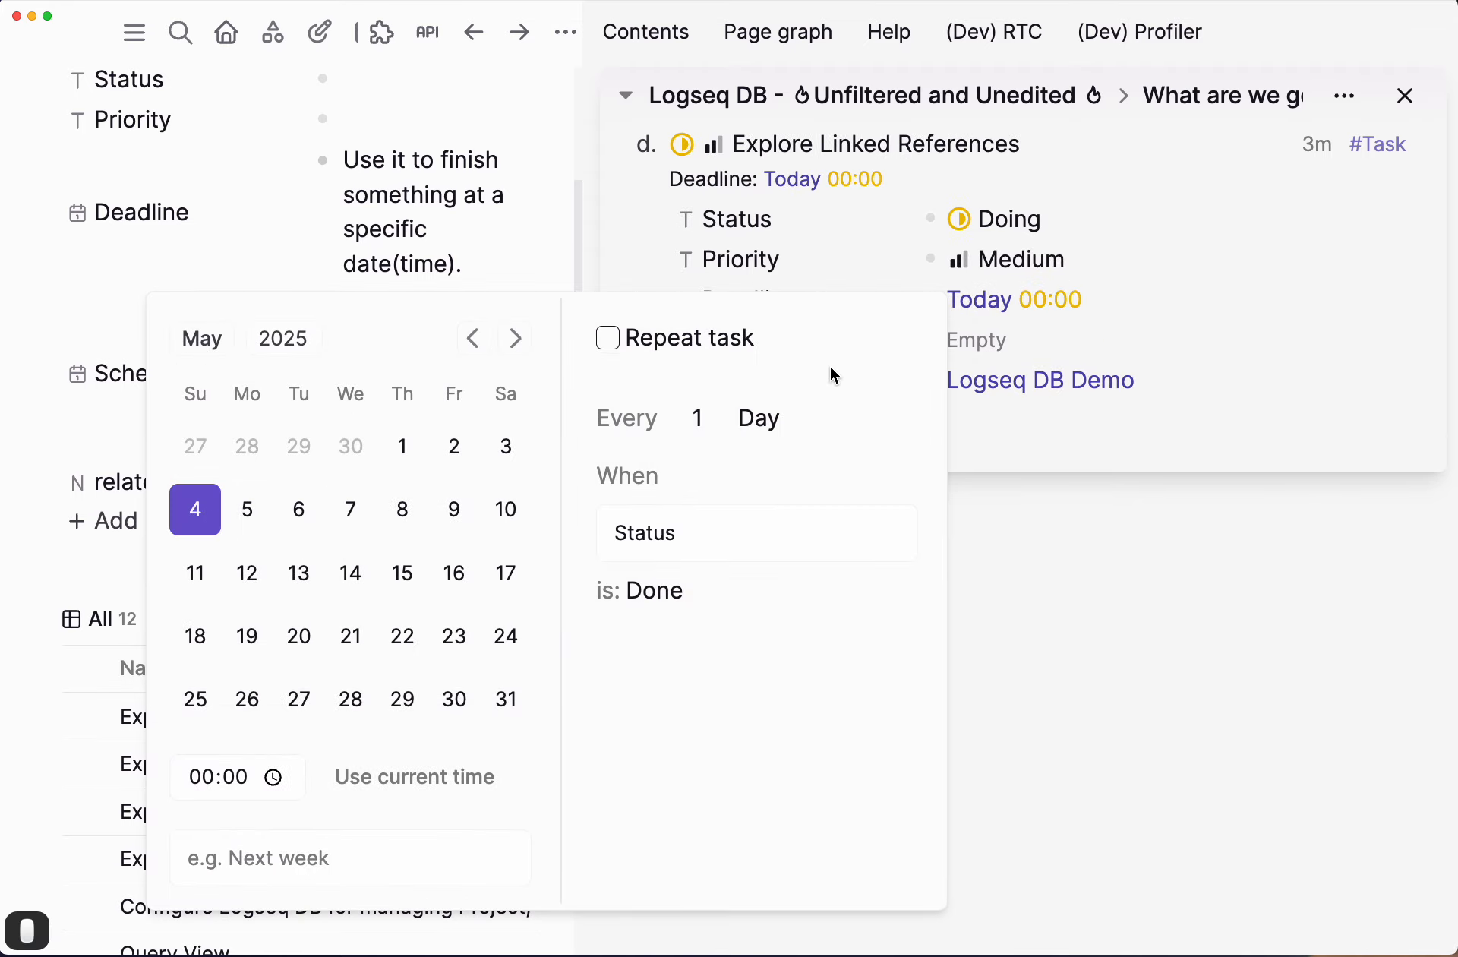
Step: Set the "Explore Linked References" task's scheduled date to May 3, 2025, and close its sidebar view
{"action": "left_click", "coordinate": [987, 341]}
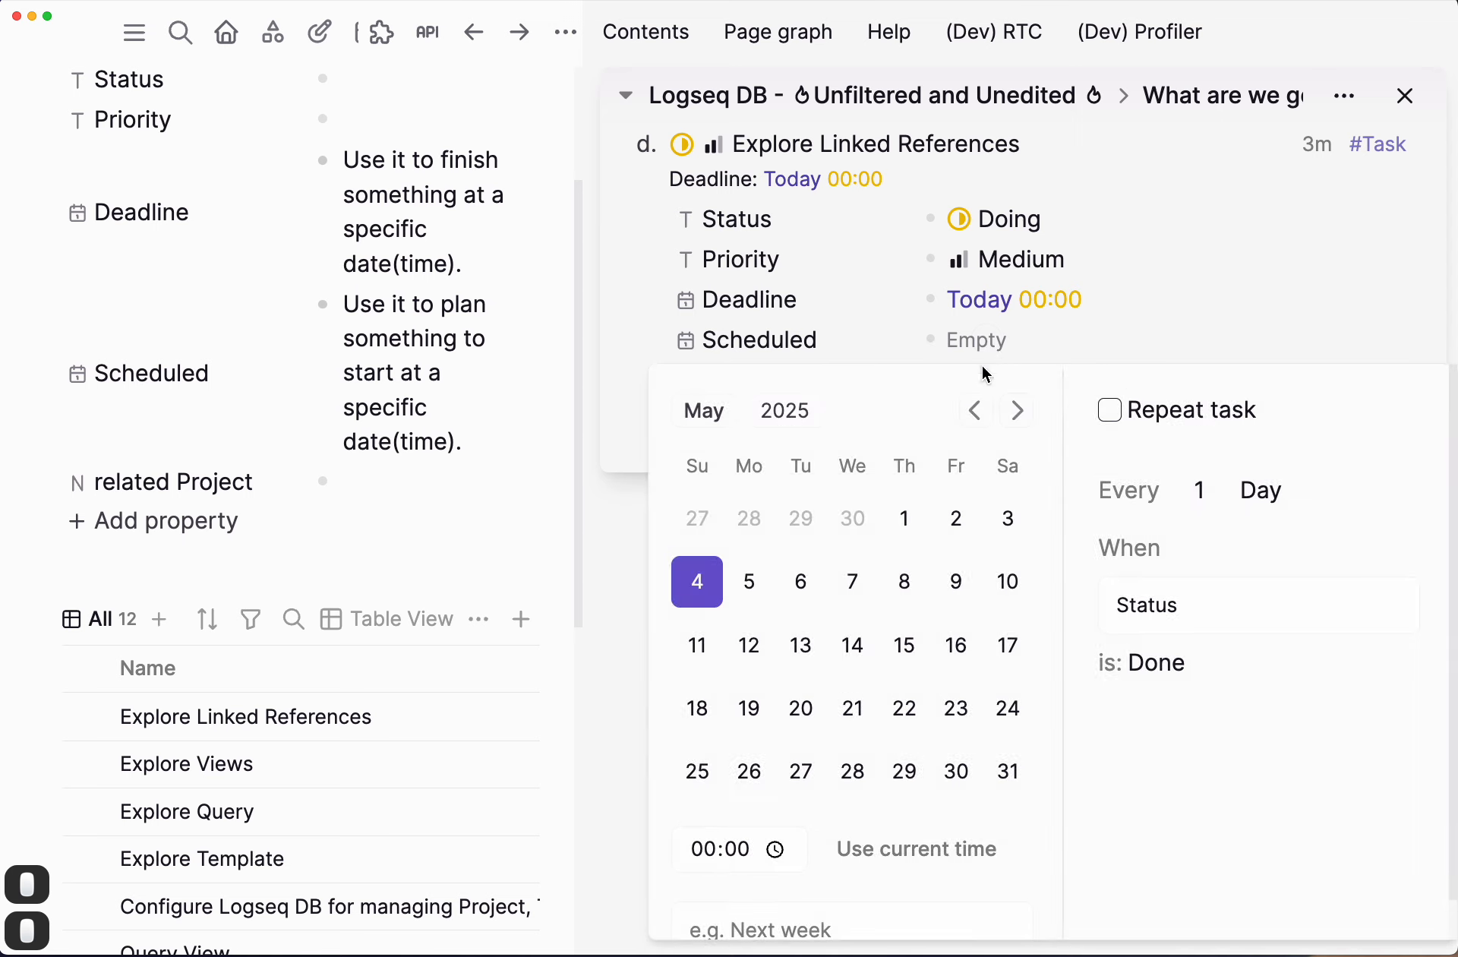
{"action": "left_click", "coordinate": [1017, 524]}
{"action": "left_click", "coordinate": [1253, 244]}
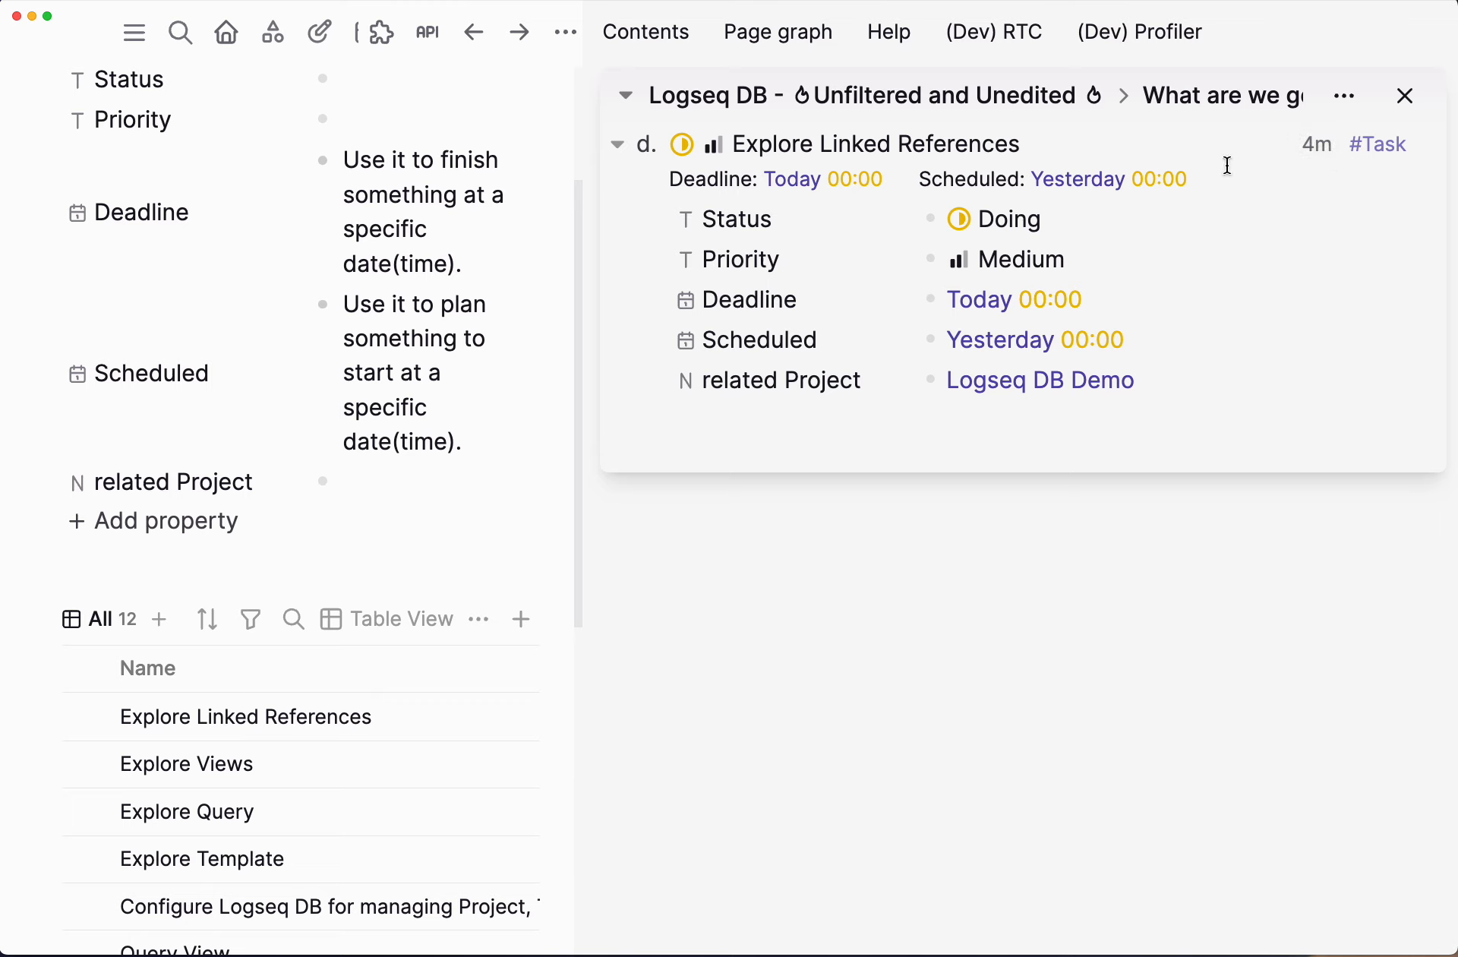
{"action": "left_click", "coordinate": [1408, 105]}
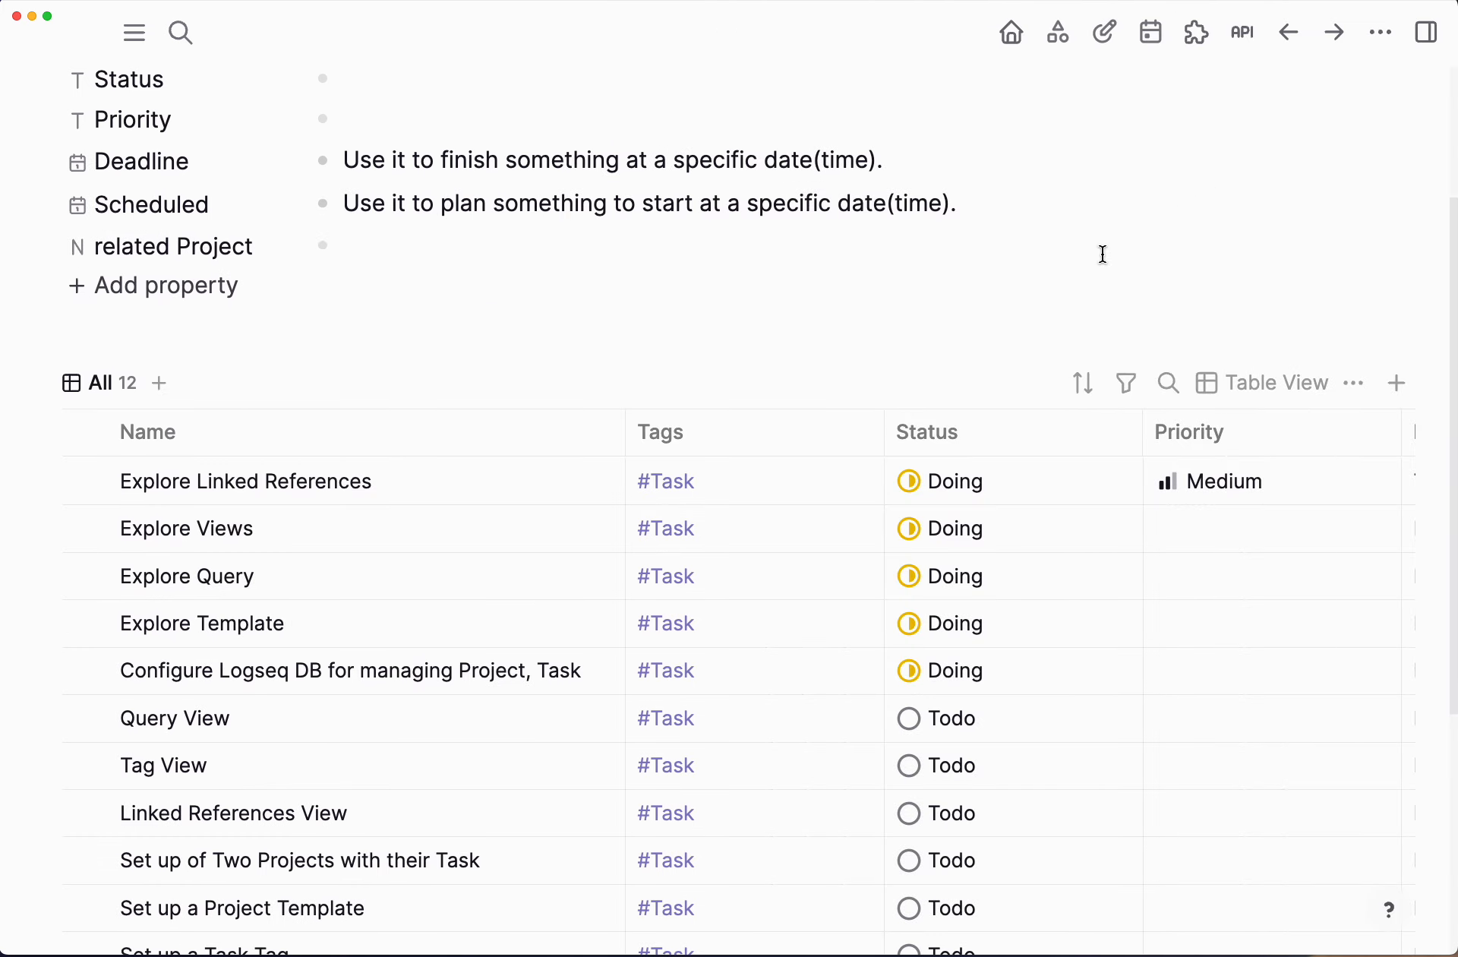
{"action": "scroll", "coordinate": [763, 510], "scroll_direction": "up", "scroll_amount": 5}
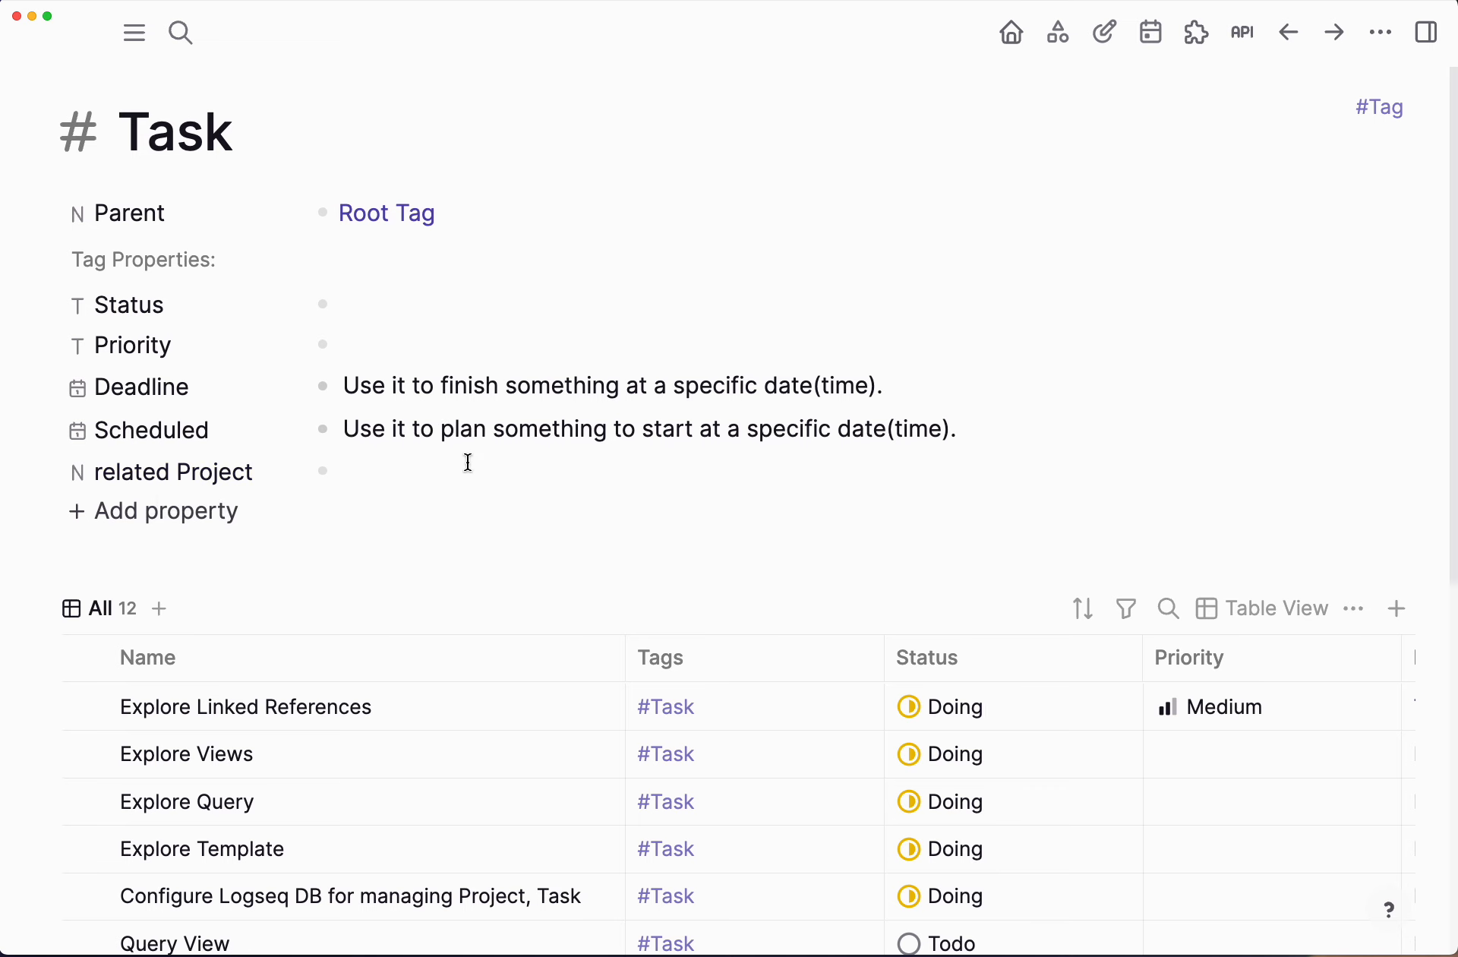
Step: Return to the "Logseq DB - Unfiltered and Unedited" page and set the related Project property to hide by default
{"action": "key", "text": "super+bracketleft"}
{"action": "scroll", "coordinate": [512, 481], "scroll_direction": "up", "scroll_amount": 4}
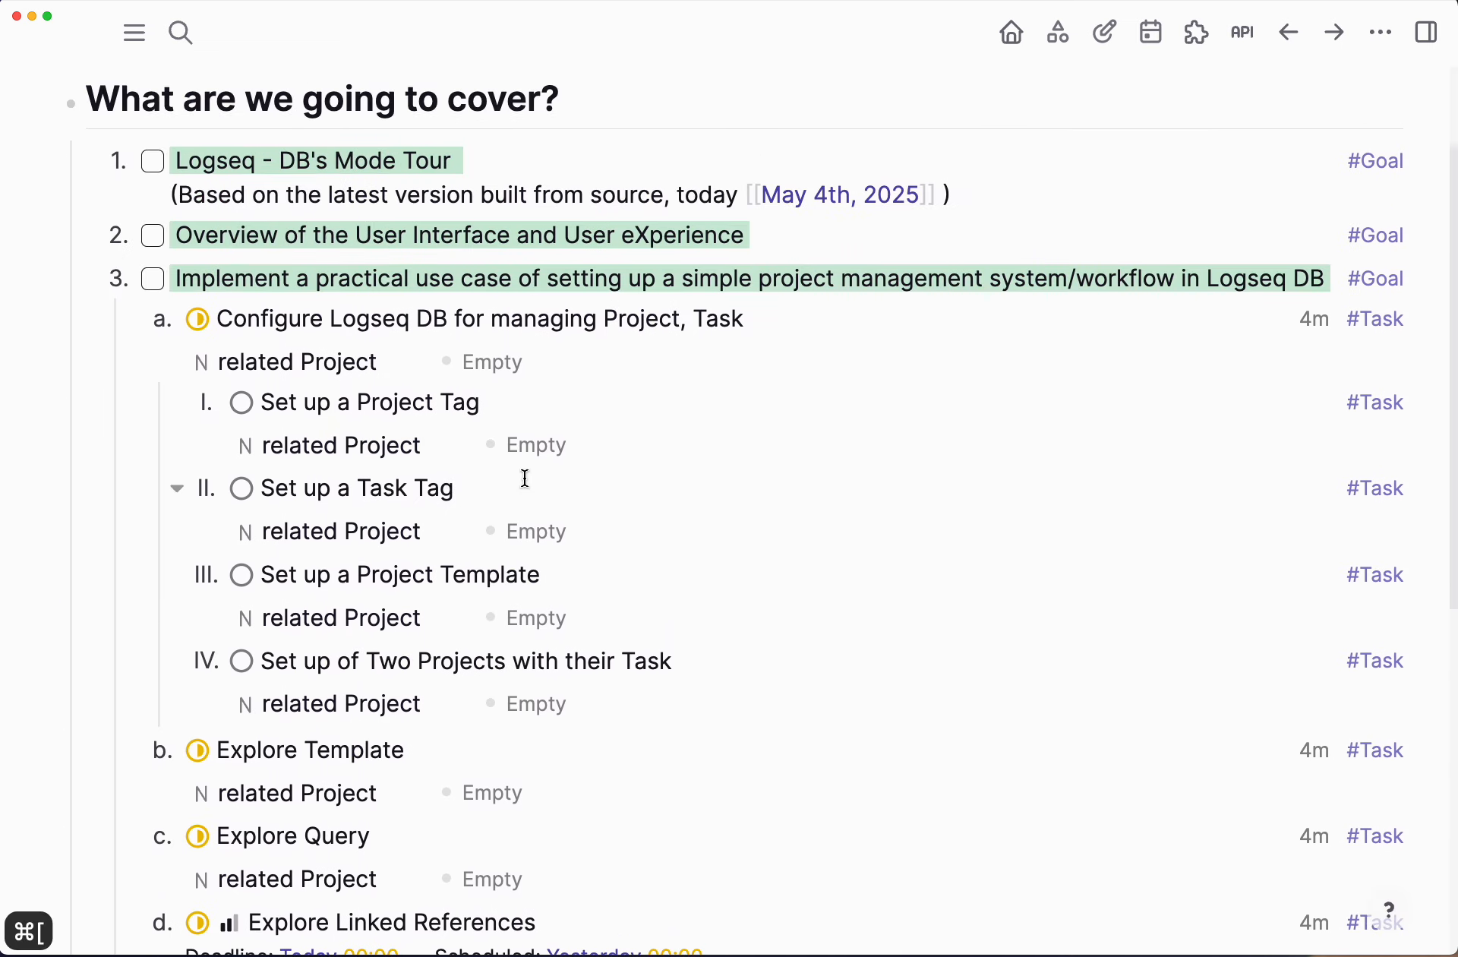
{"action": "scroll", "coordinate": [526, 478], "scroll_direction": "up", "scroll_amount": 2}
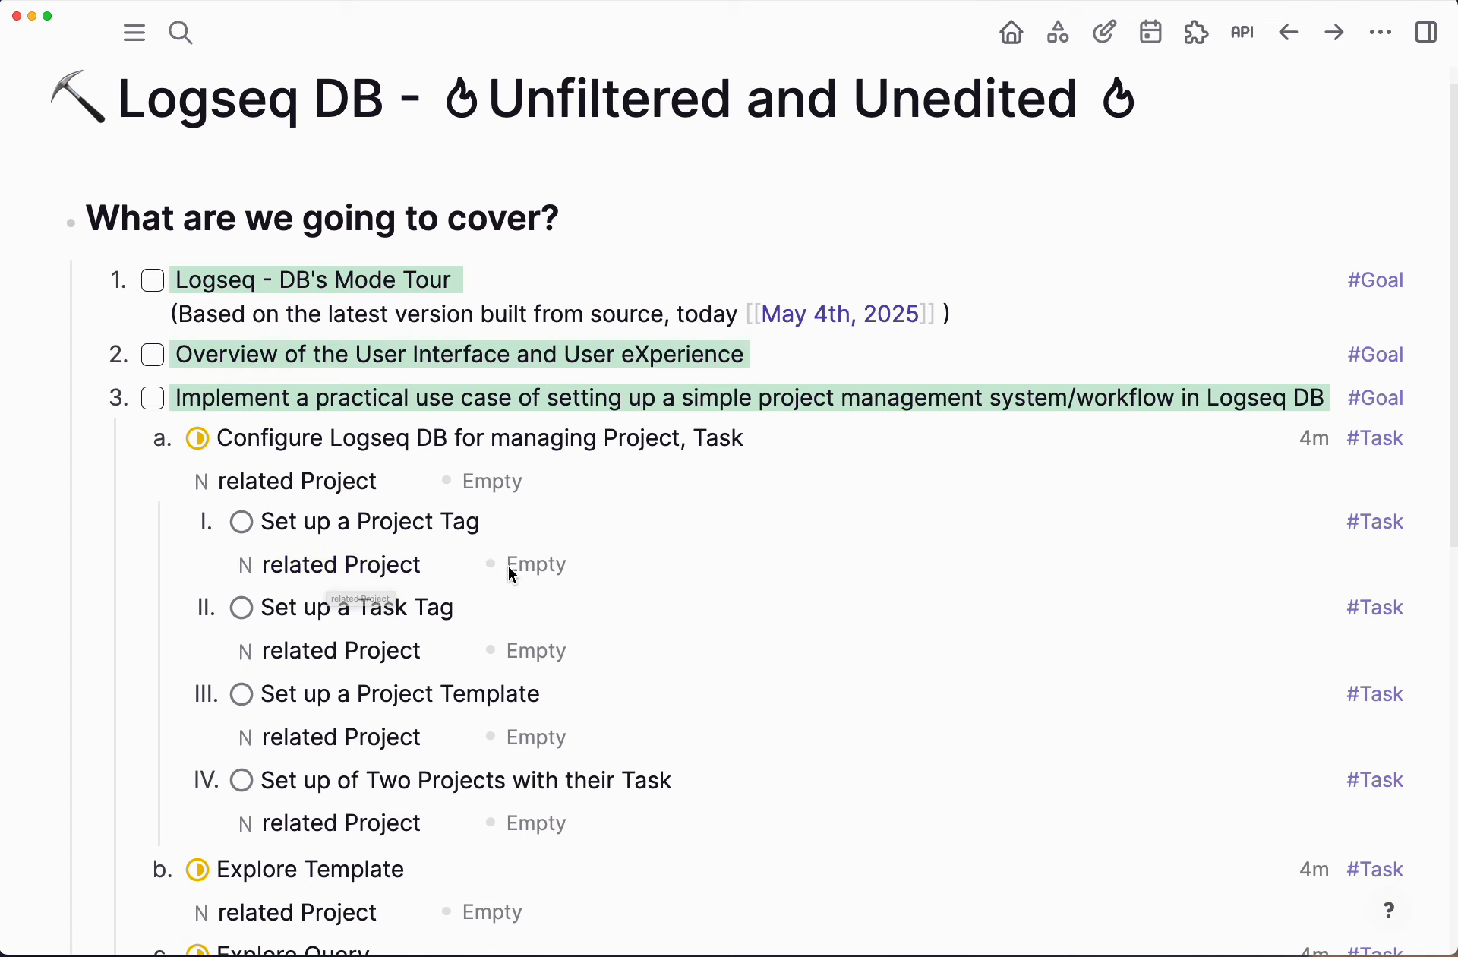
{"action": "scroll", "coordinate": [392, 562], "scroll_direction": "down", "scroll_amount": 1}
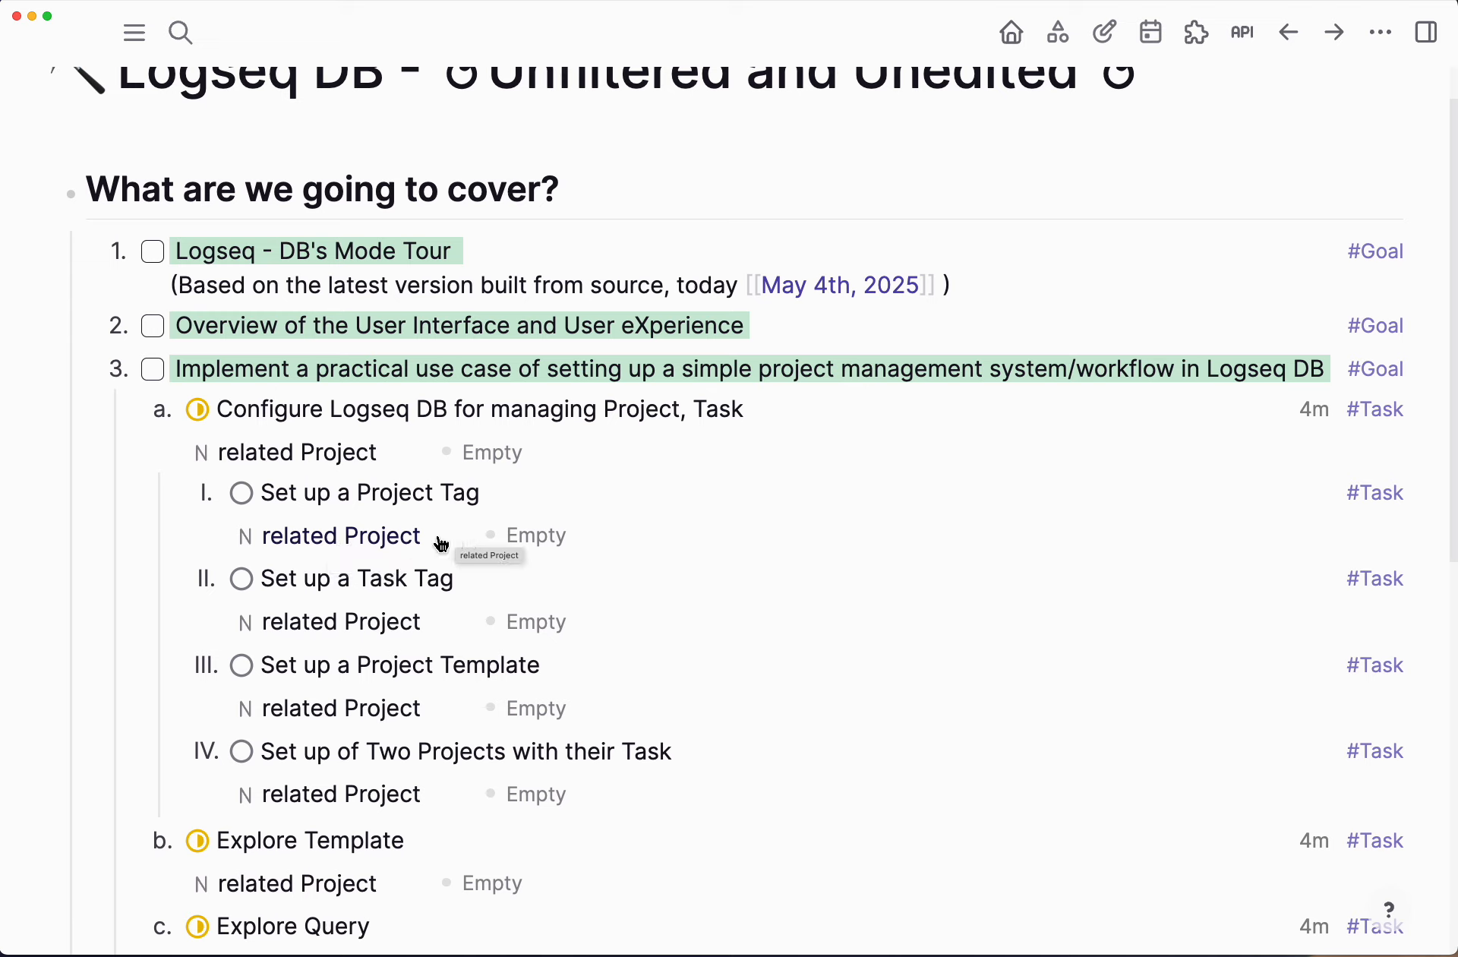
{"action": "left_click", "coordinate": [378, 541]}
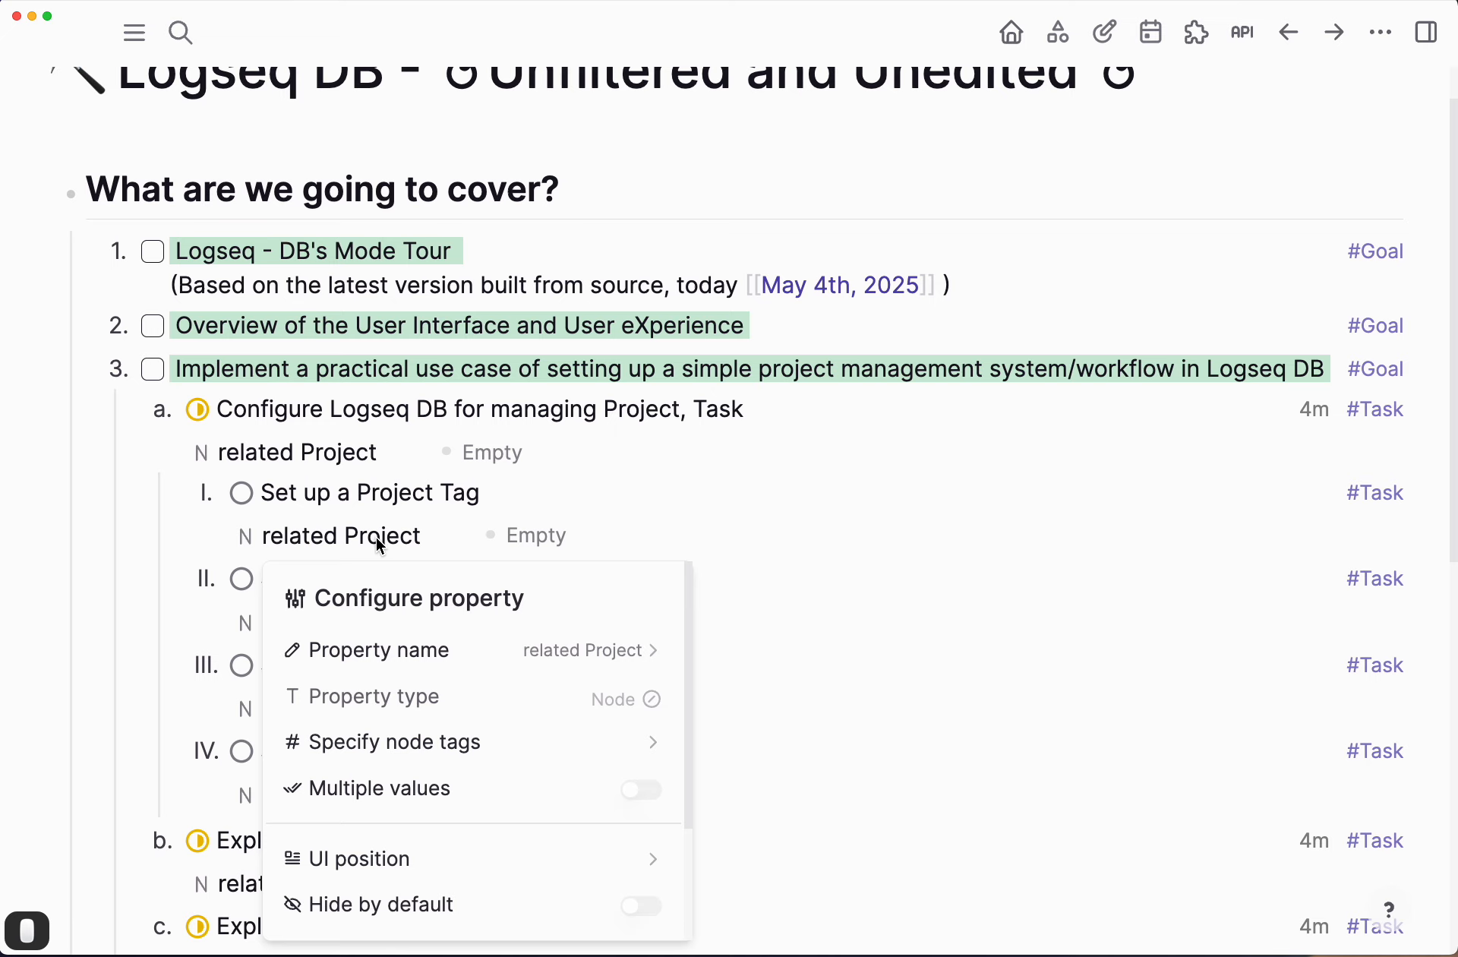
{"action": "mouse_move", "coordinate": [426, 859]}
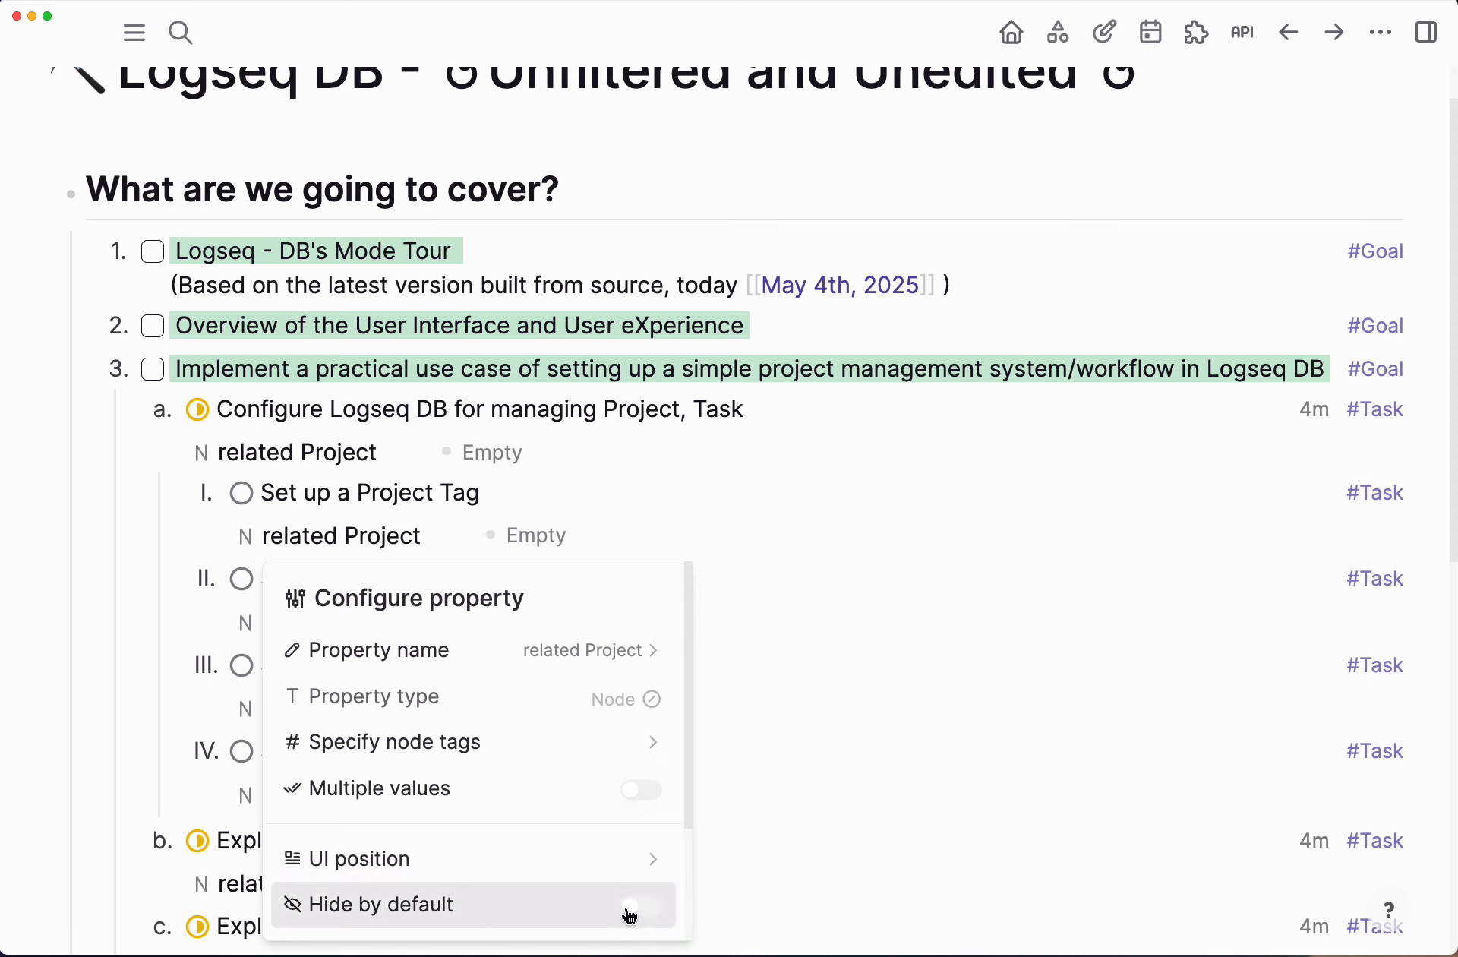
{"action": "left_click", "coordinate": [651, 919]}
{"action": "left_click", "coordinate": [684, 505]}
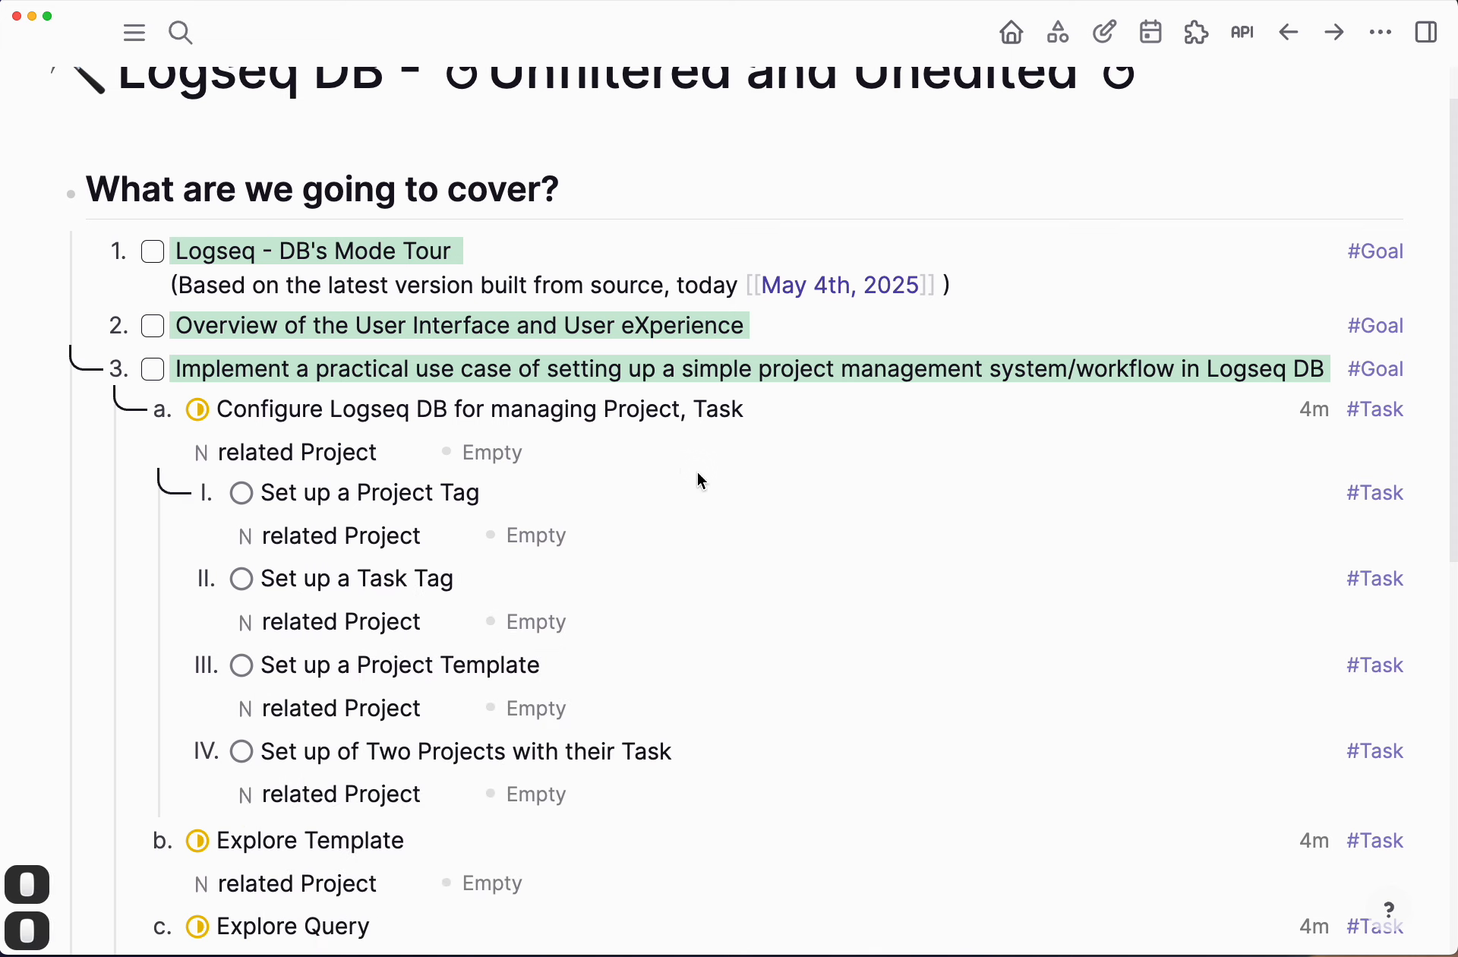
{"action": "left_click", "coordinate": [698, 472]}
{"action": "key", "text": "super+bracketleft"}
{"action": "key", "text": "super+bracketright"}
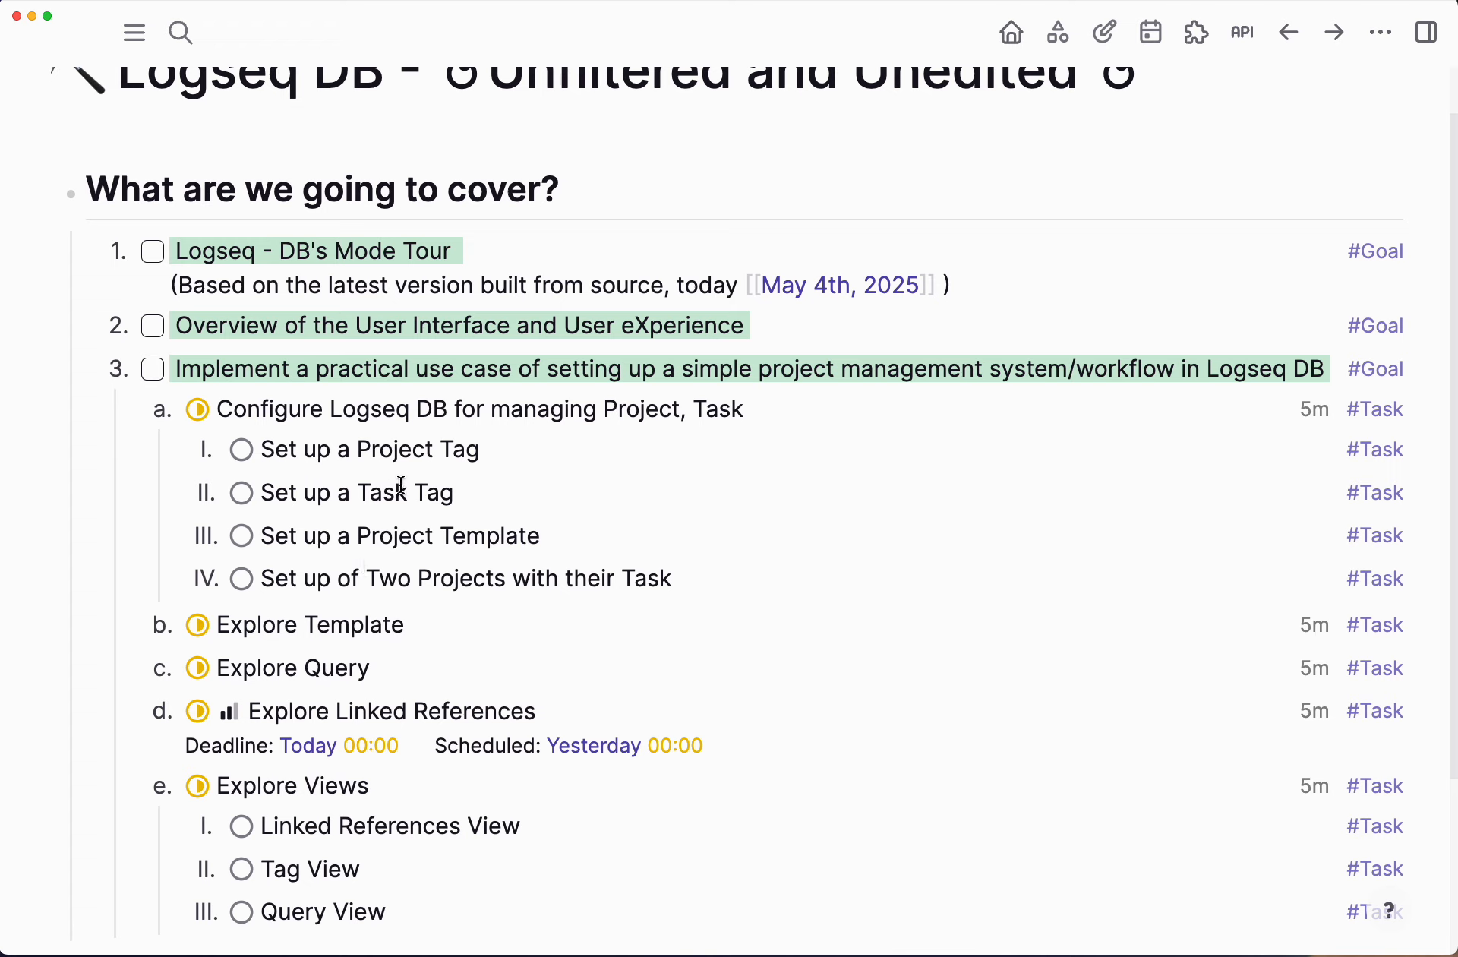
Step: Set related Project to "Logseq DB Demo" for all four subtasks under "Configure Logseq DB for managing Project, Task" at once
{"action": "left_click", "coordinate": [491, 483]}
{"action": "left_click", "coordinate": [494, 449]}
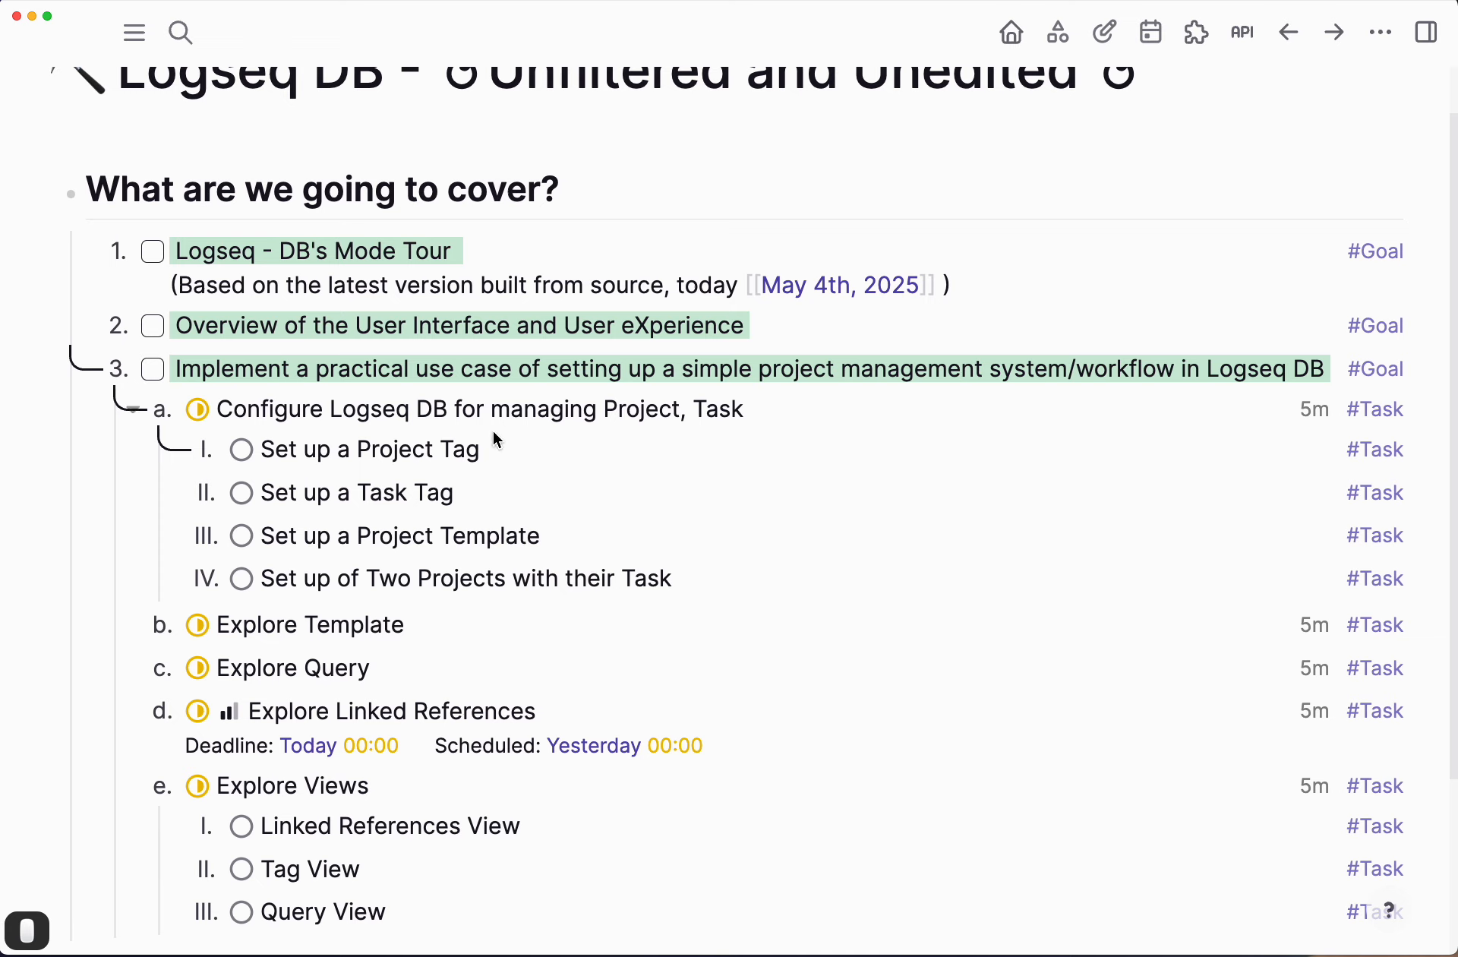
{"action": "key", "text": "shift+Down"}
{"action": "key", "text": "shift+Down"}
{"action": "key", "text": "shift+Down"}
{"action": "key", "text": "shift+Down"}
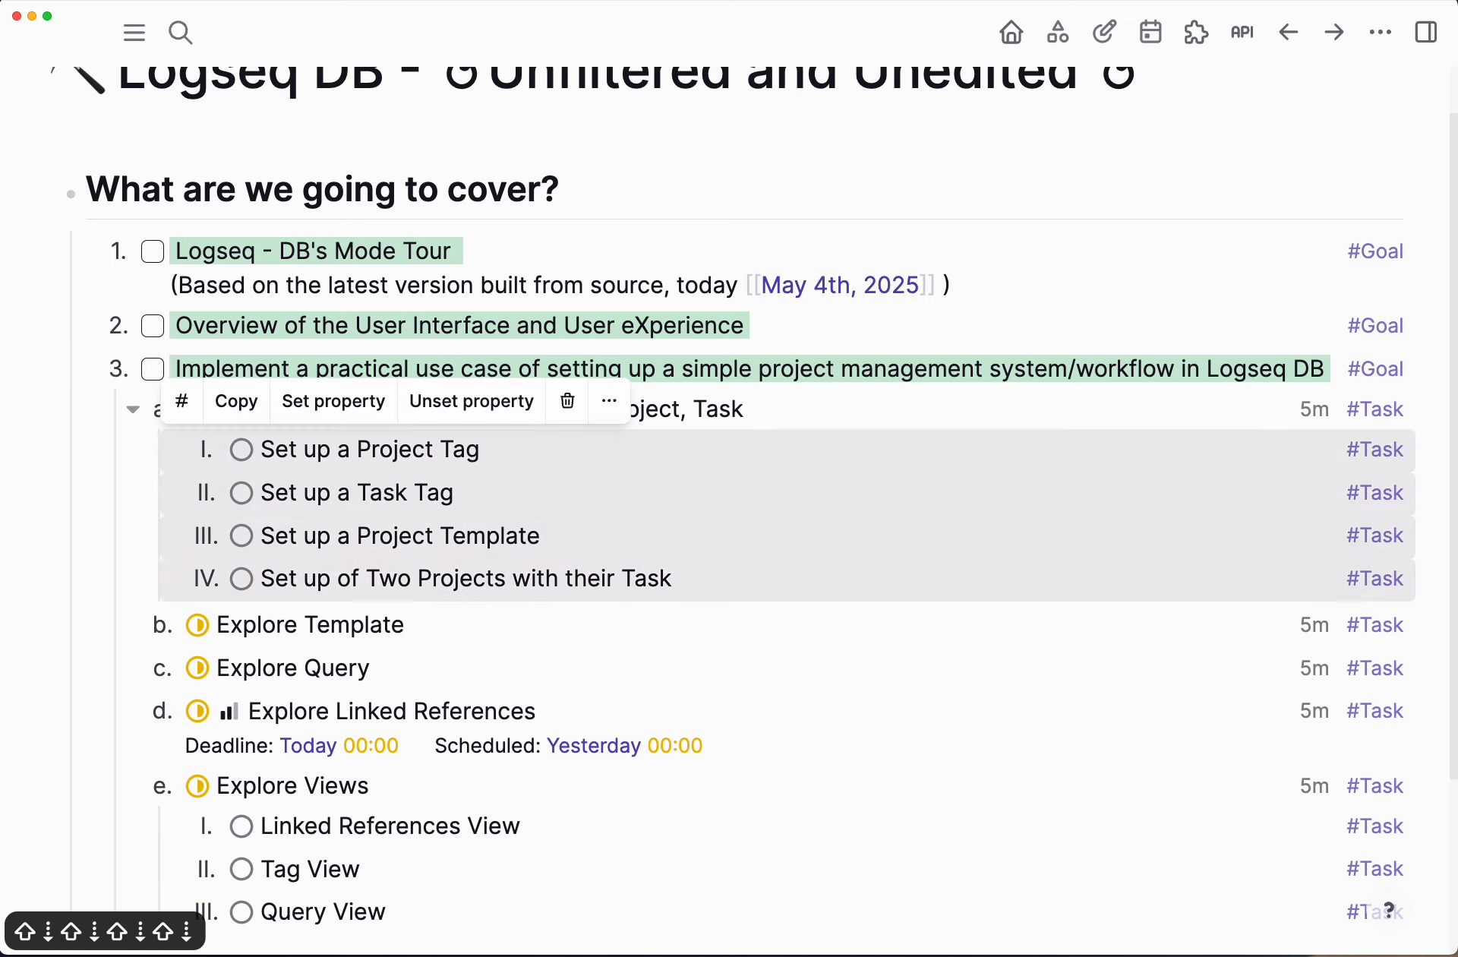
{"action": "left_click", "coordinate": [347, 408]}
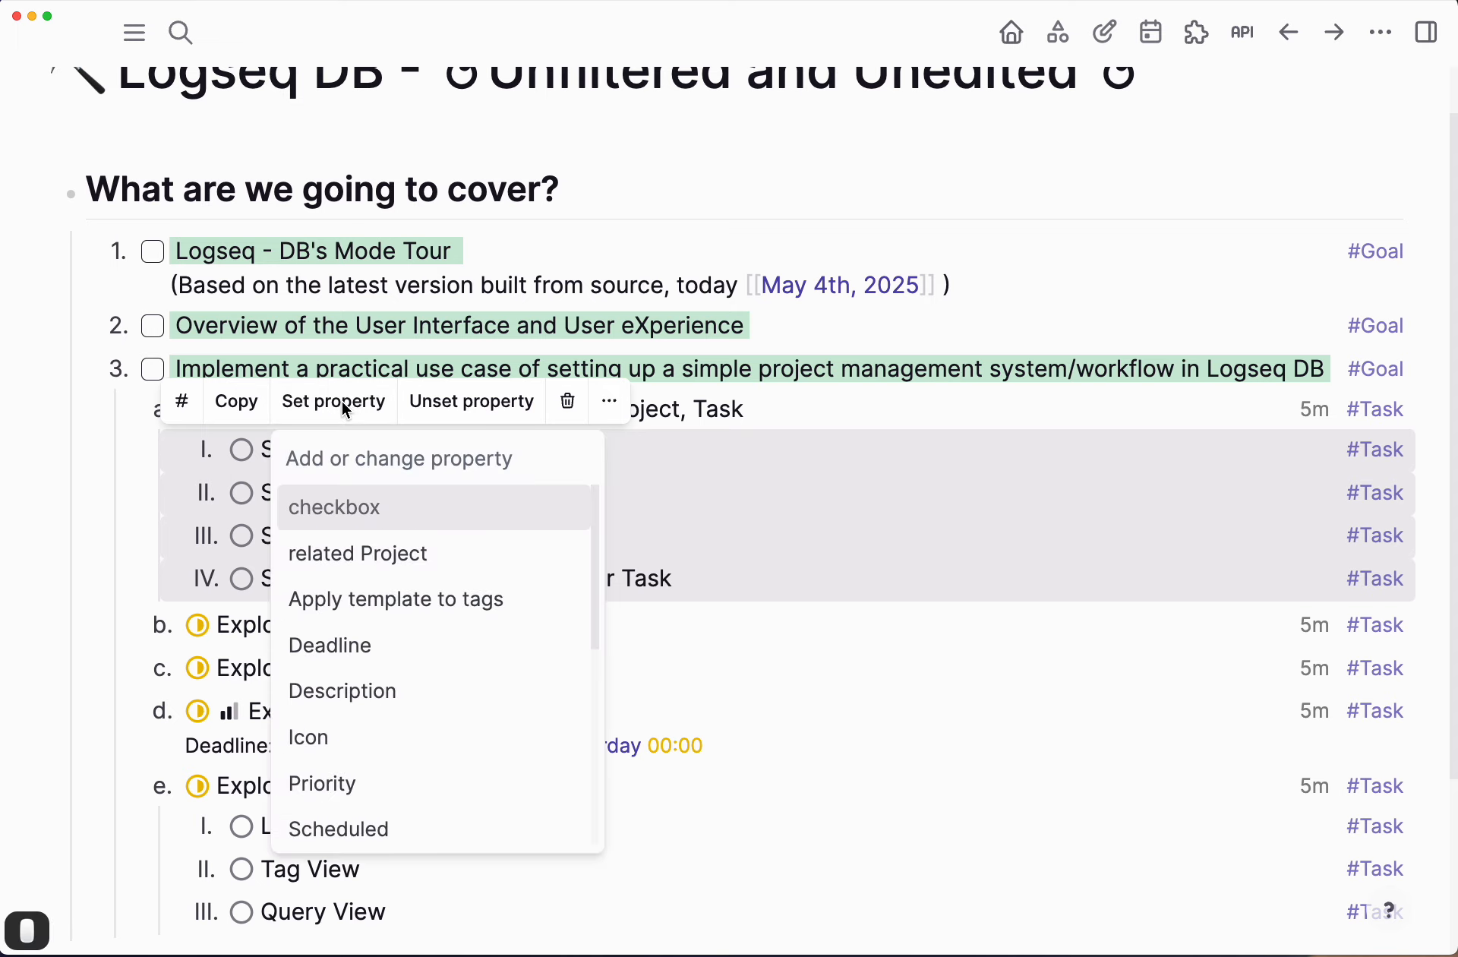
{"action": "left_click", "coordinate": [387, 559]}
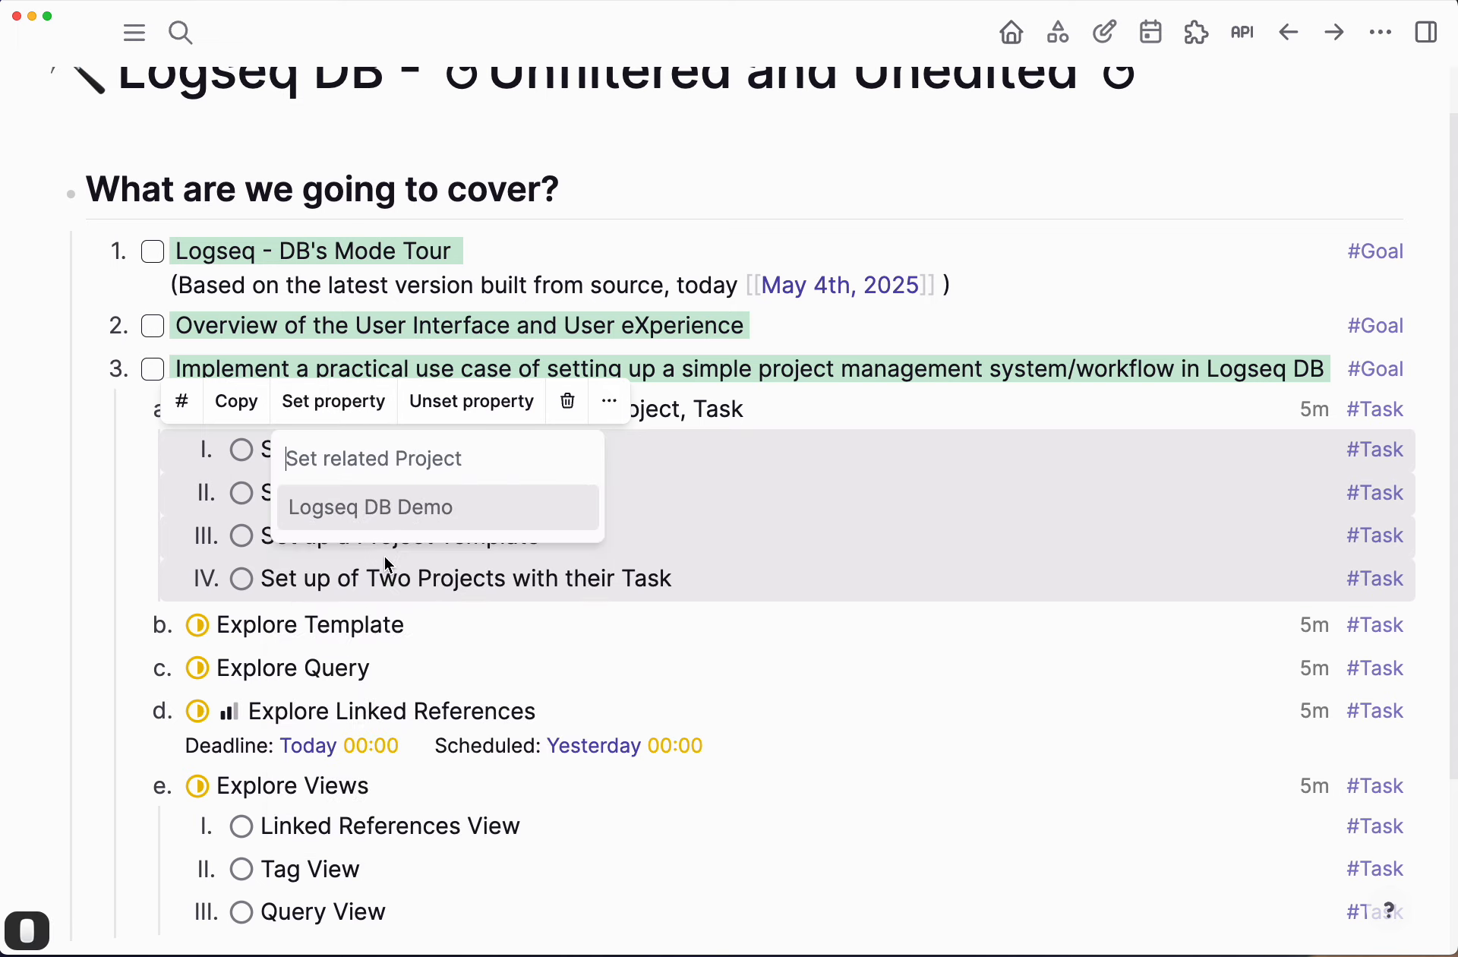
{"action": "left_click", "coordinate": [379, 513]}
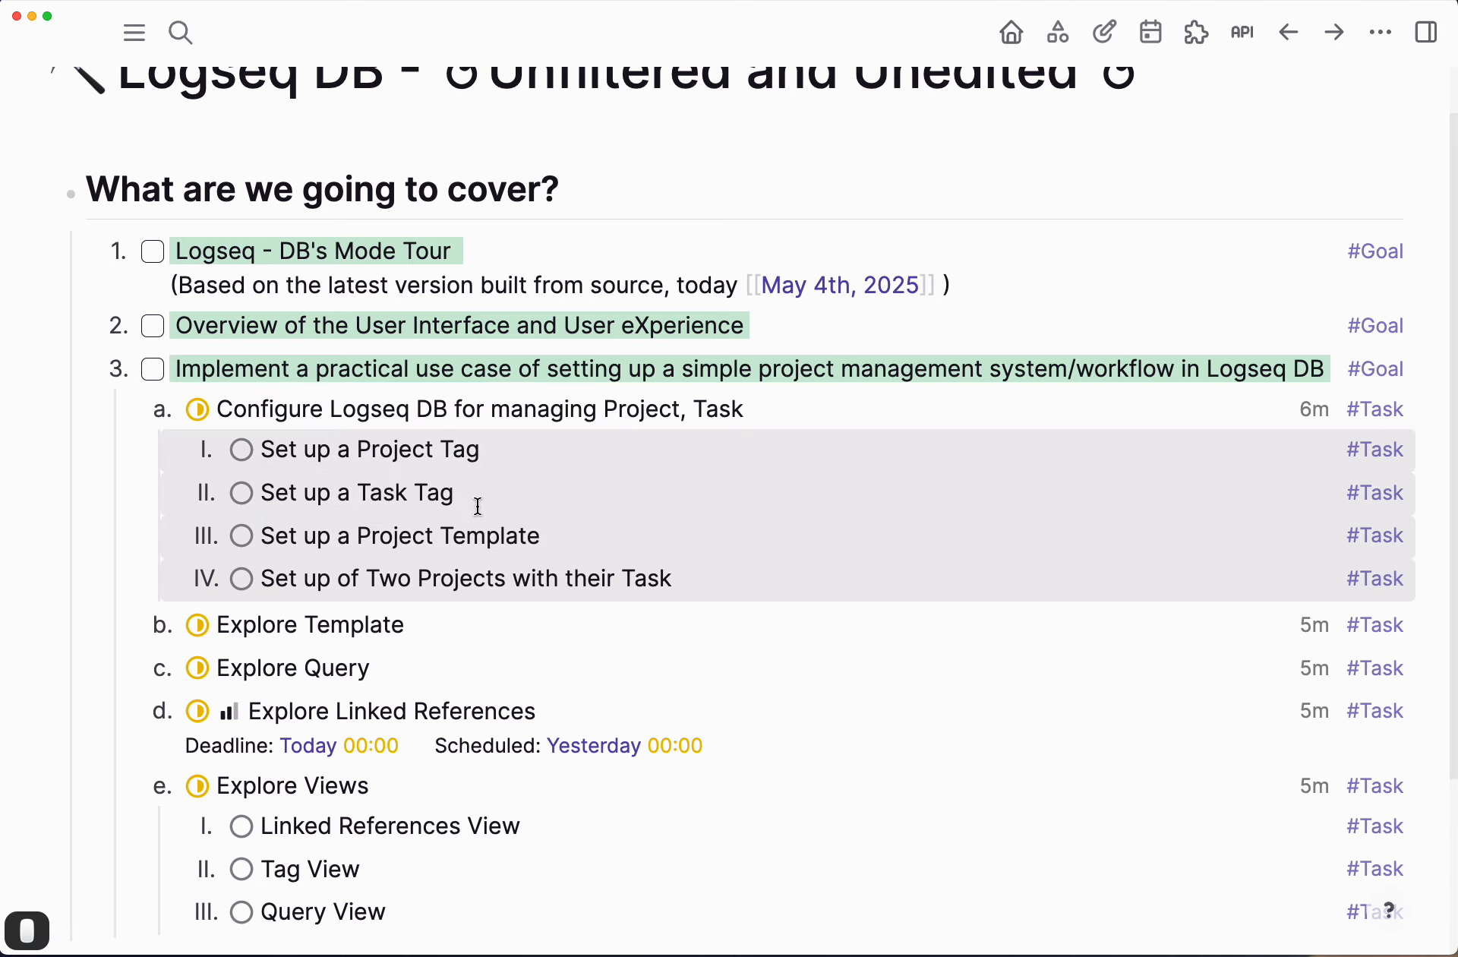
Step: Find and open the Project tag's page, and narrow the Name and Tags columns of its table
{"action": "scroll", "coordinate": [466, 494], "scroll_direction": "up", "scroll_amount": 2}
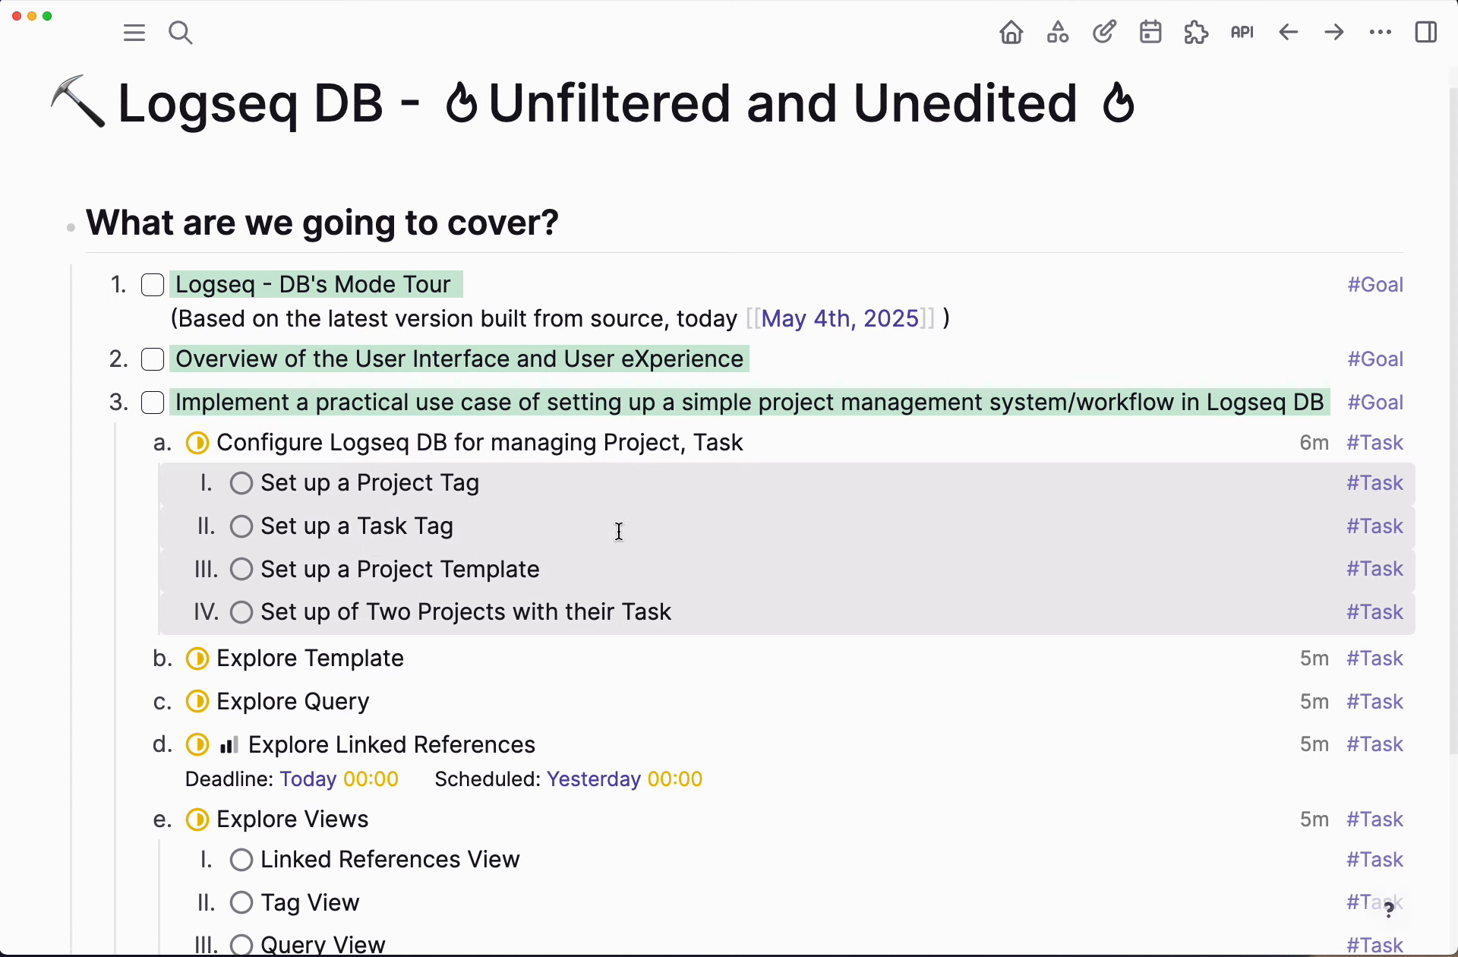
{"action": "scroll", "coordinate": [618, 531], "scroll_direction": "down", "scroll_amount": 4}
{"action": "scroll", "coordinate": [618, 534], "scroll_direction": "up", "scroll_amount": 4}
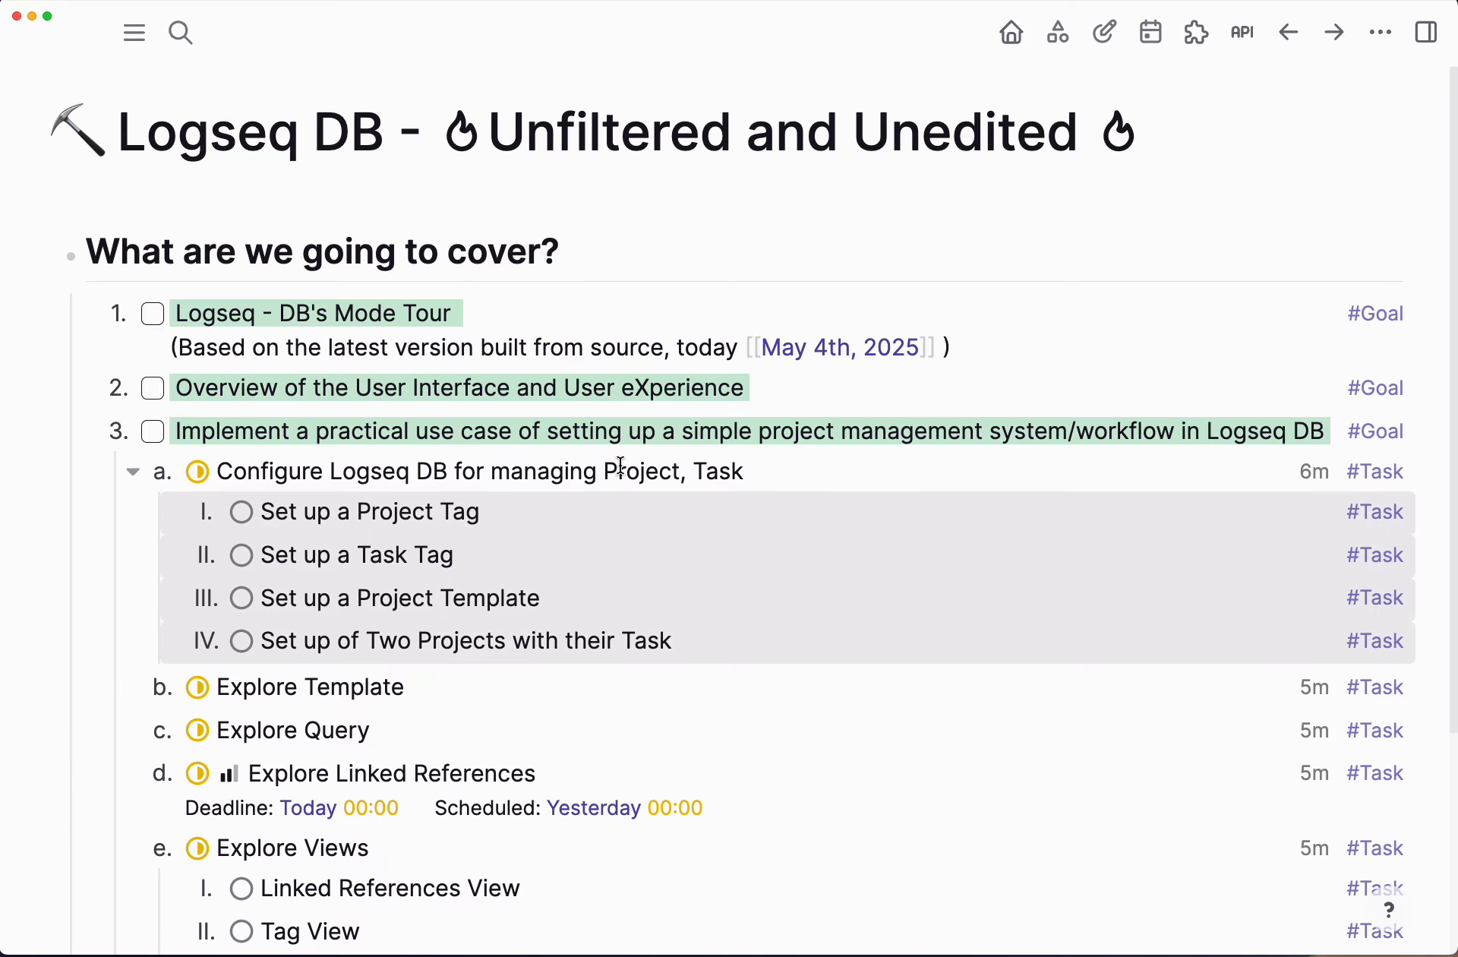
{"action": "key", "text": "super+k"}
{"action": "type", "text": "Project"}
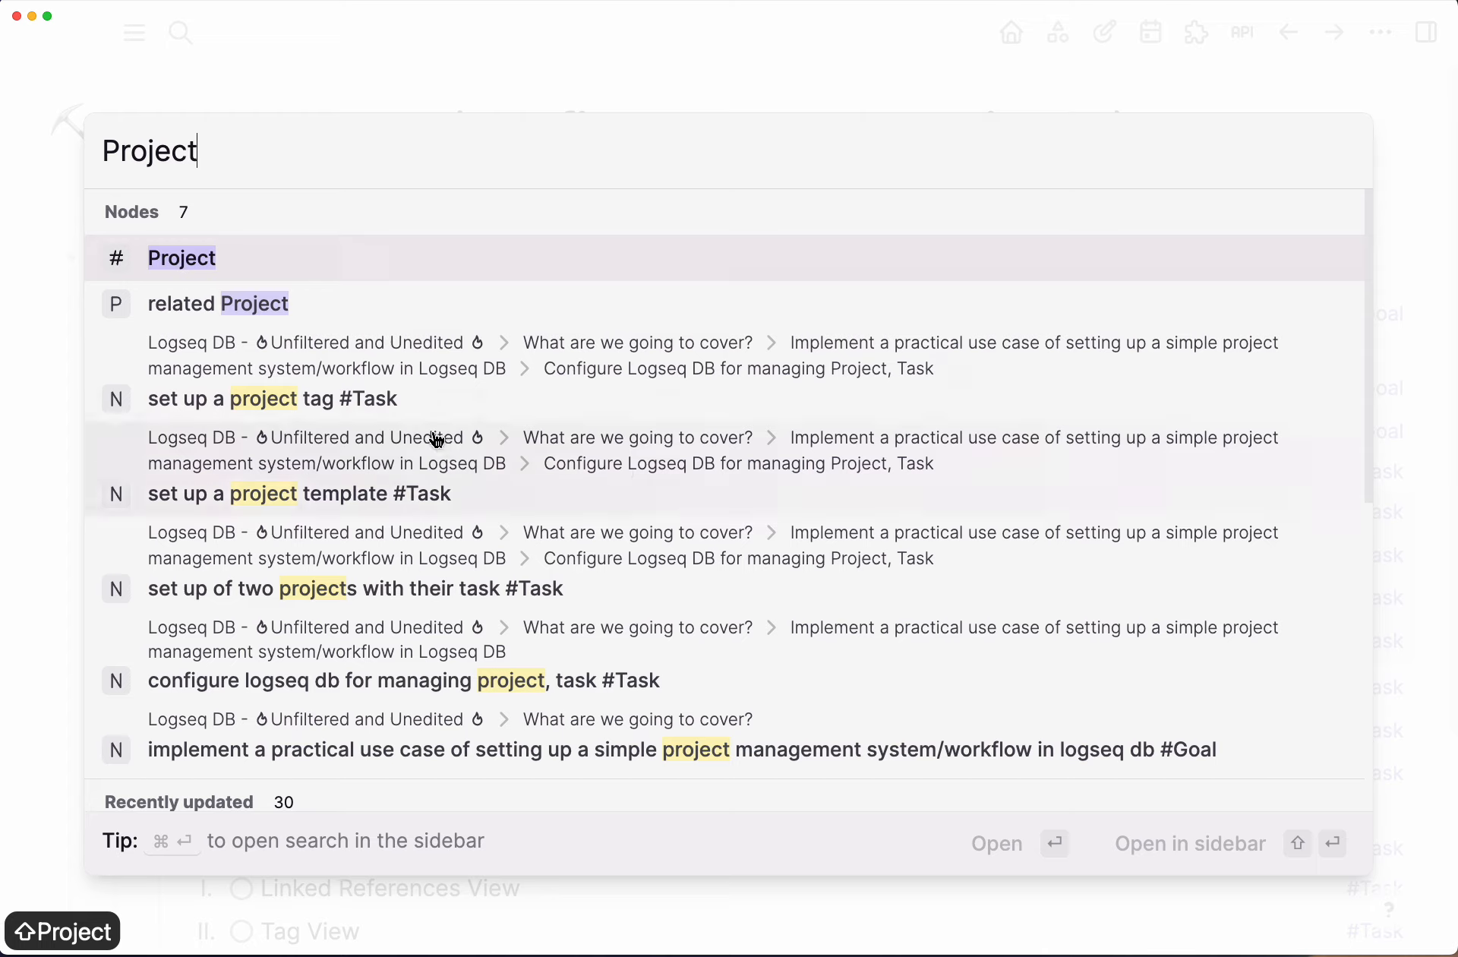
{"action": "left_click", "coordinate": [216, 264]}
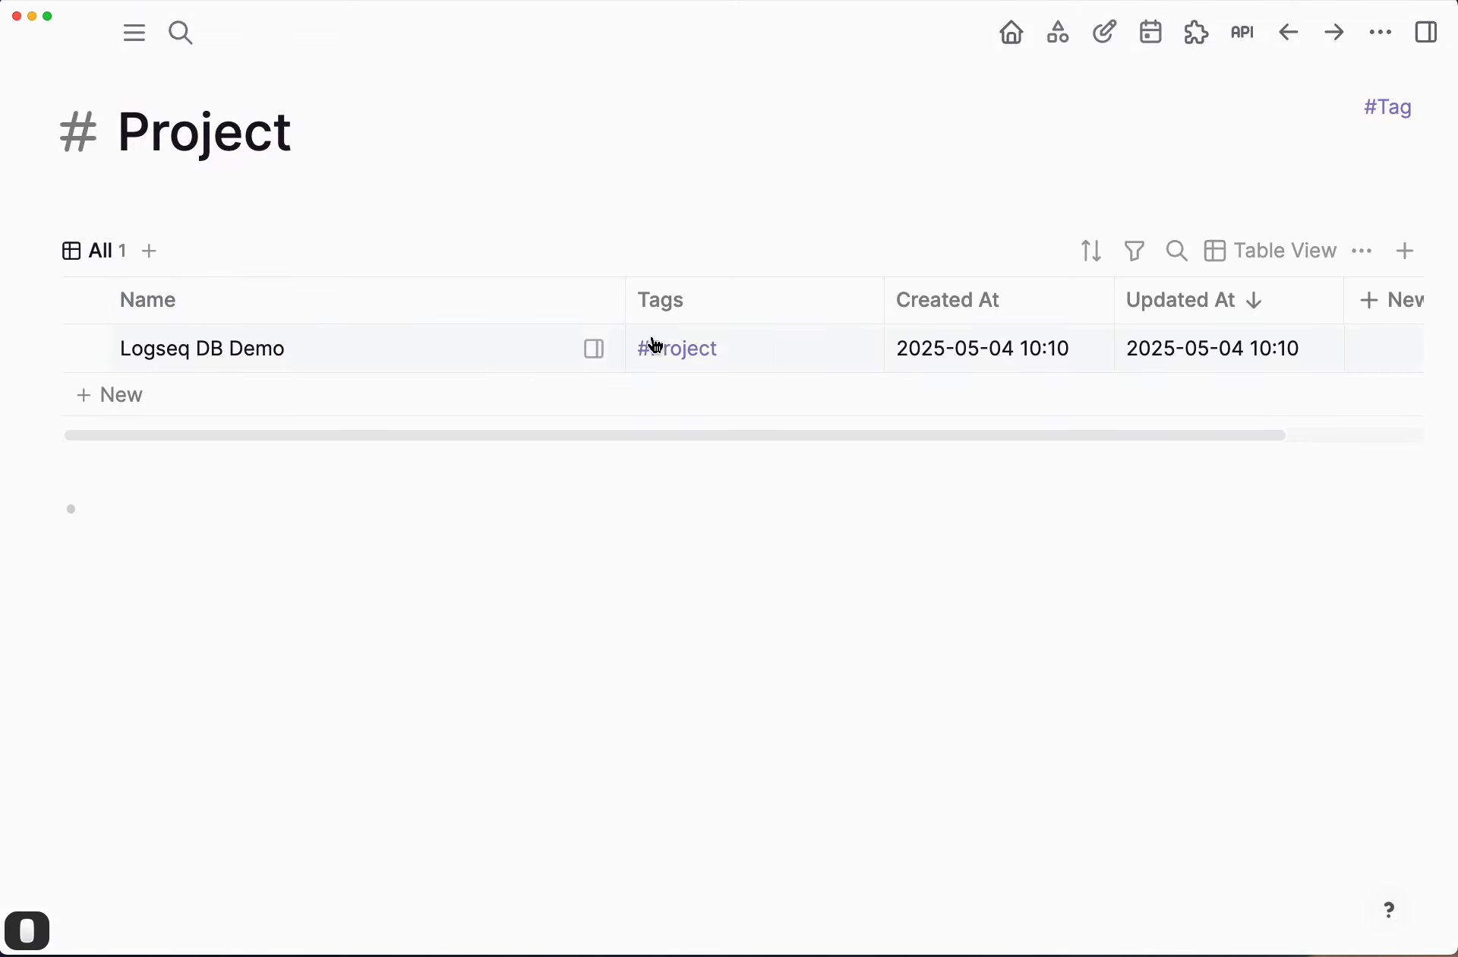
{"action": "left_click_drag", "start_coordinate": [630, 286], "coordinate": [372, 294]}
{"action": "left_click_drag", "start_coordinate": [640, 299], "coordinate": [501, 297]}
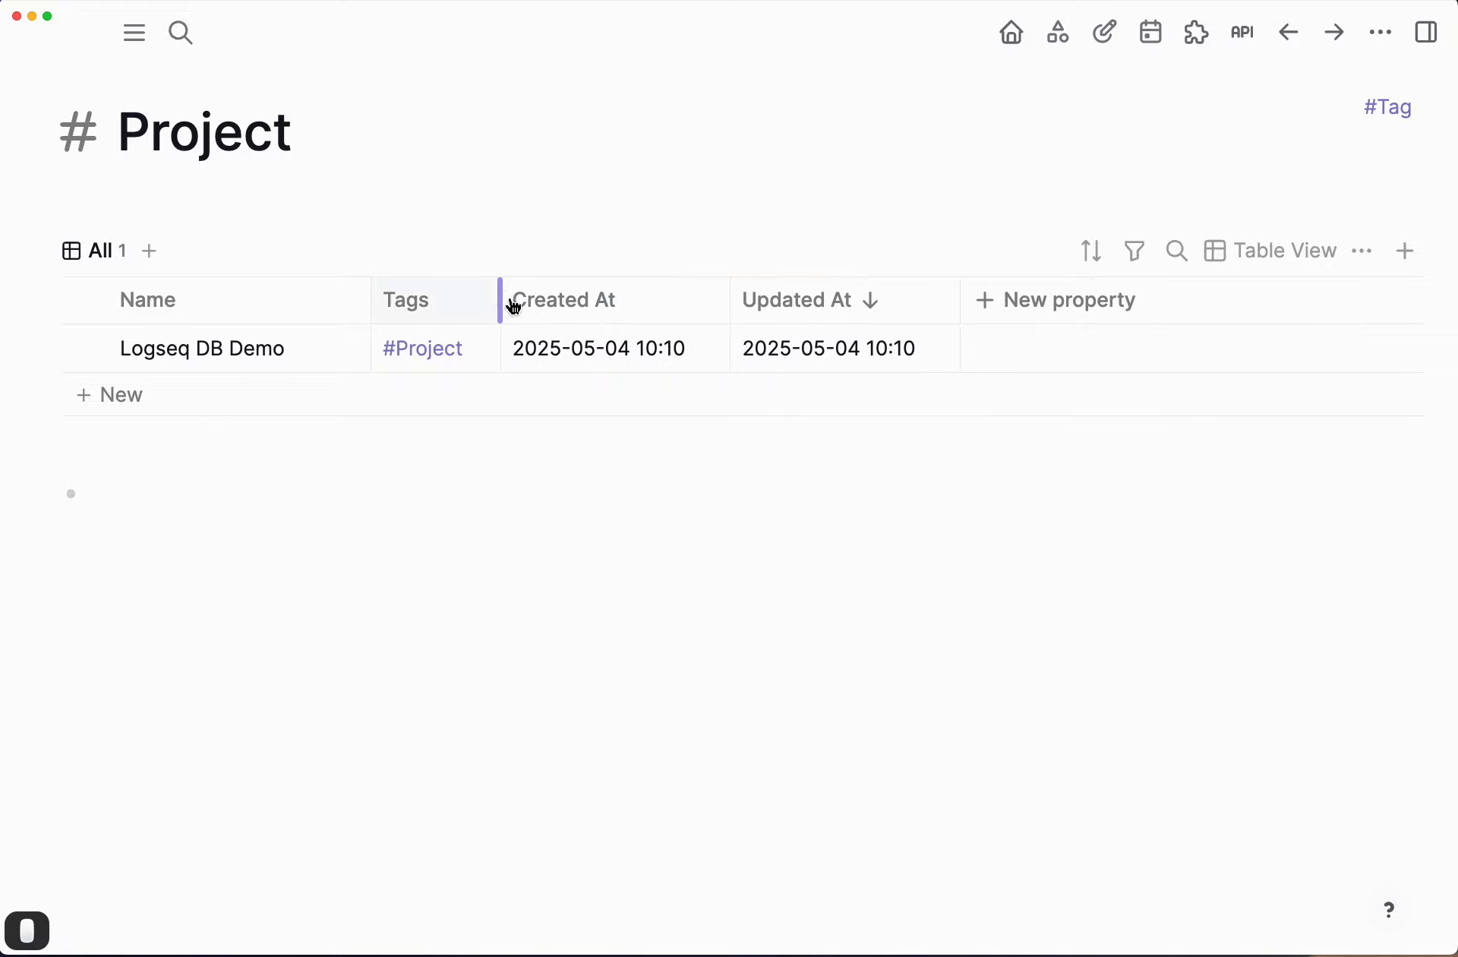
Step: Open the "Logseq DB Demo" project page to review the tasks in its linked references
{"action": "left_click", "coordinate": [243, 359]}
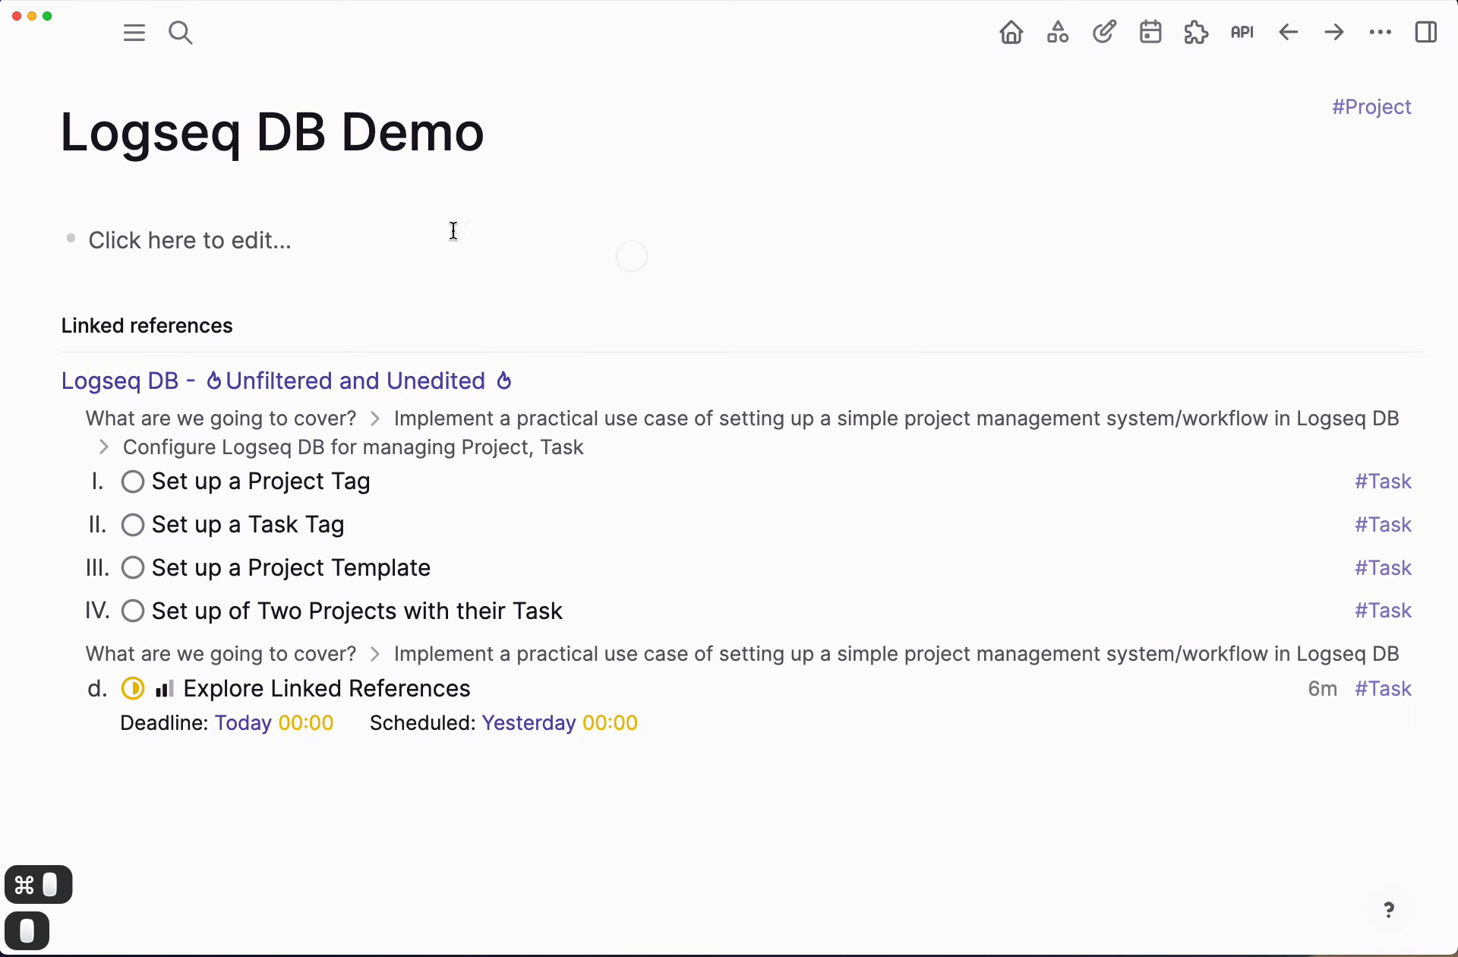
{"action": "left_click", "coordinate": [23, 137]}
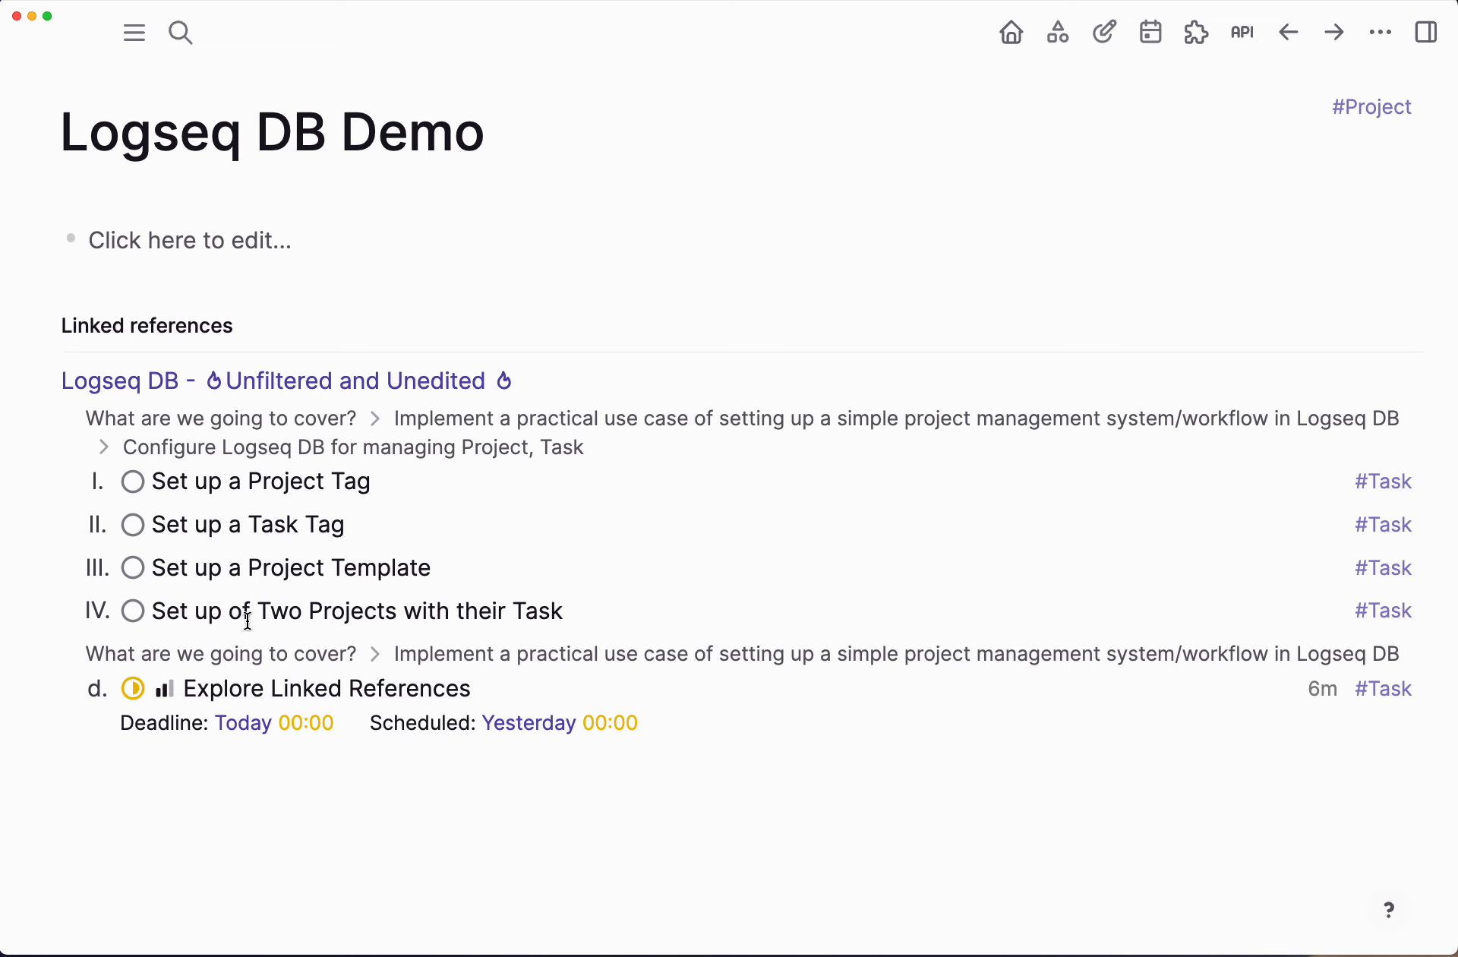
{"action": "mouse_move", "coordinate": [254, 348]}
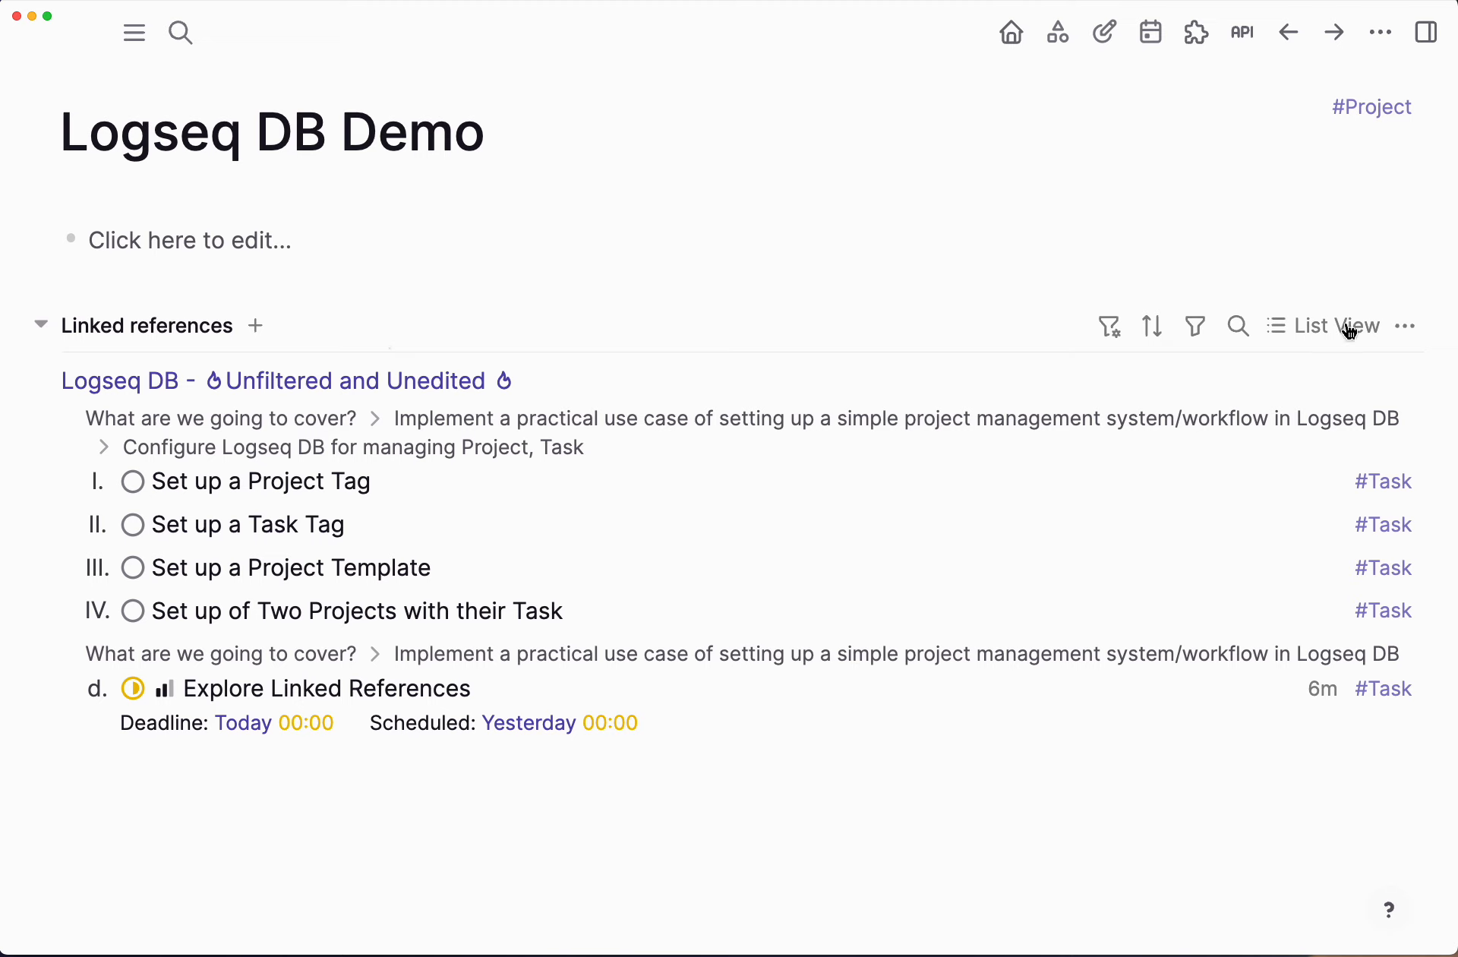
Step: Check the view types available on the Task tag's page with its properties collapsed, and return to the "Logseq DB Demo" page
{"action": "left_click", "coordinate": [1401, 486]}
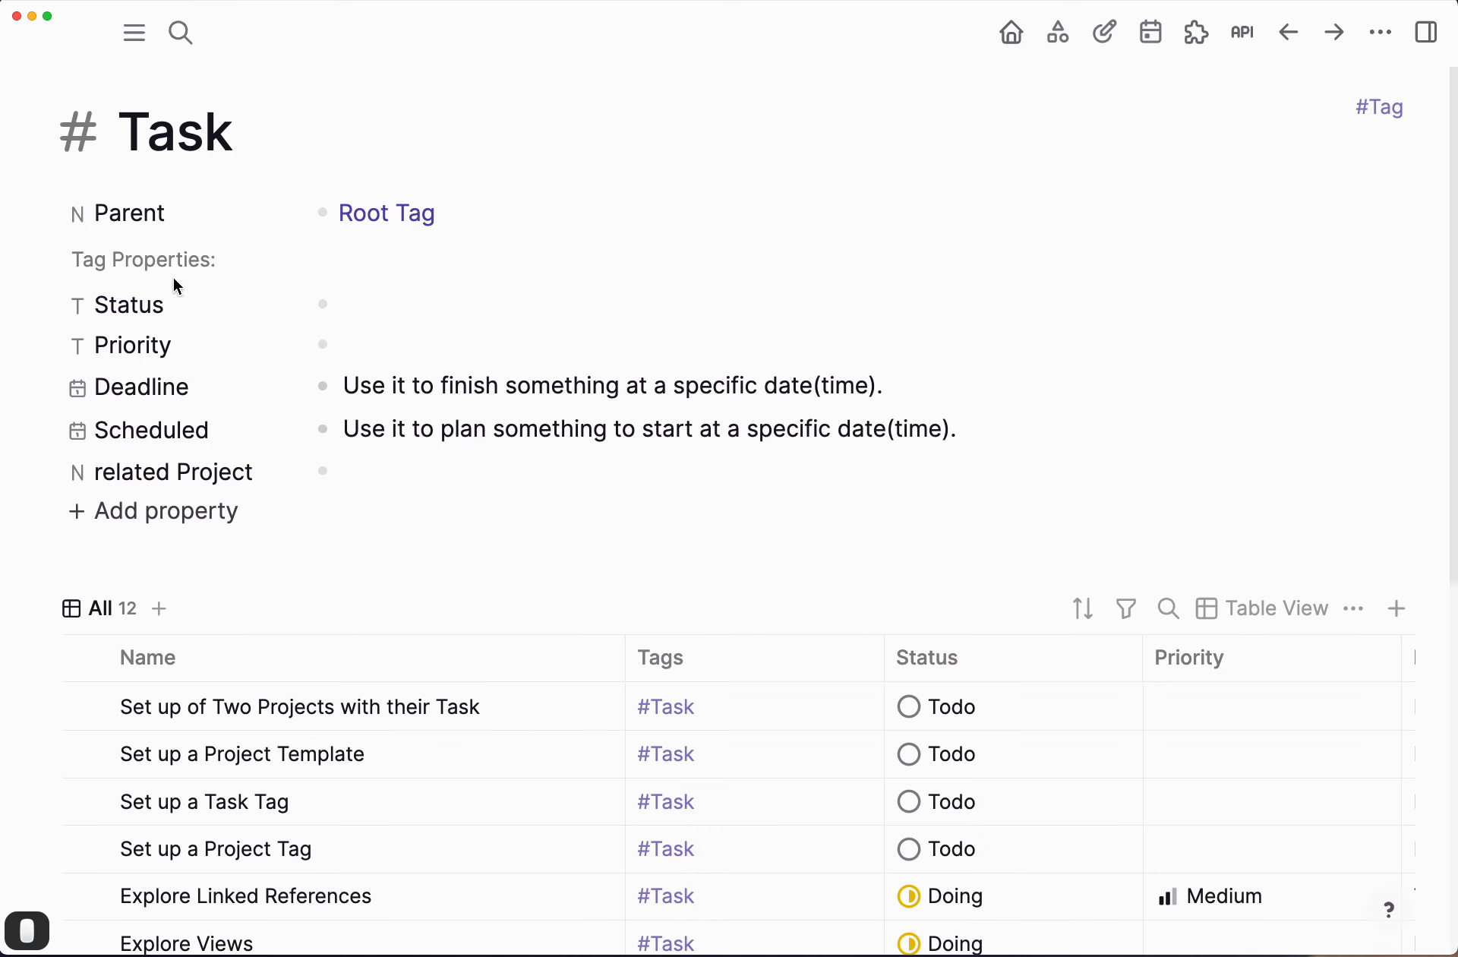
{"action": "left_click", "coordinate": [27, 114]}
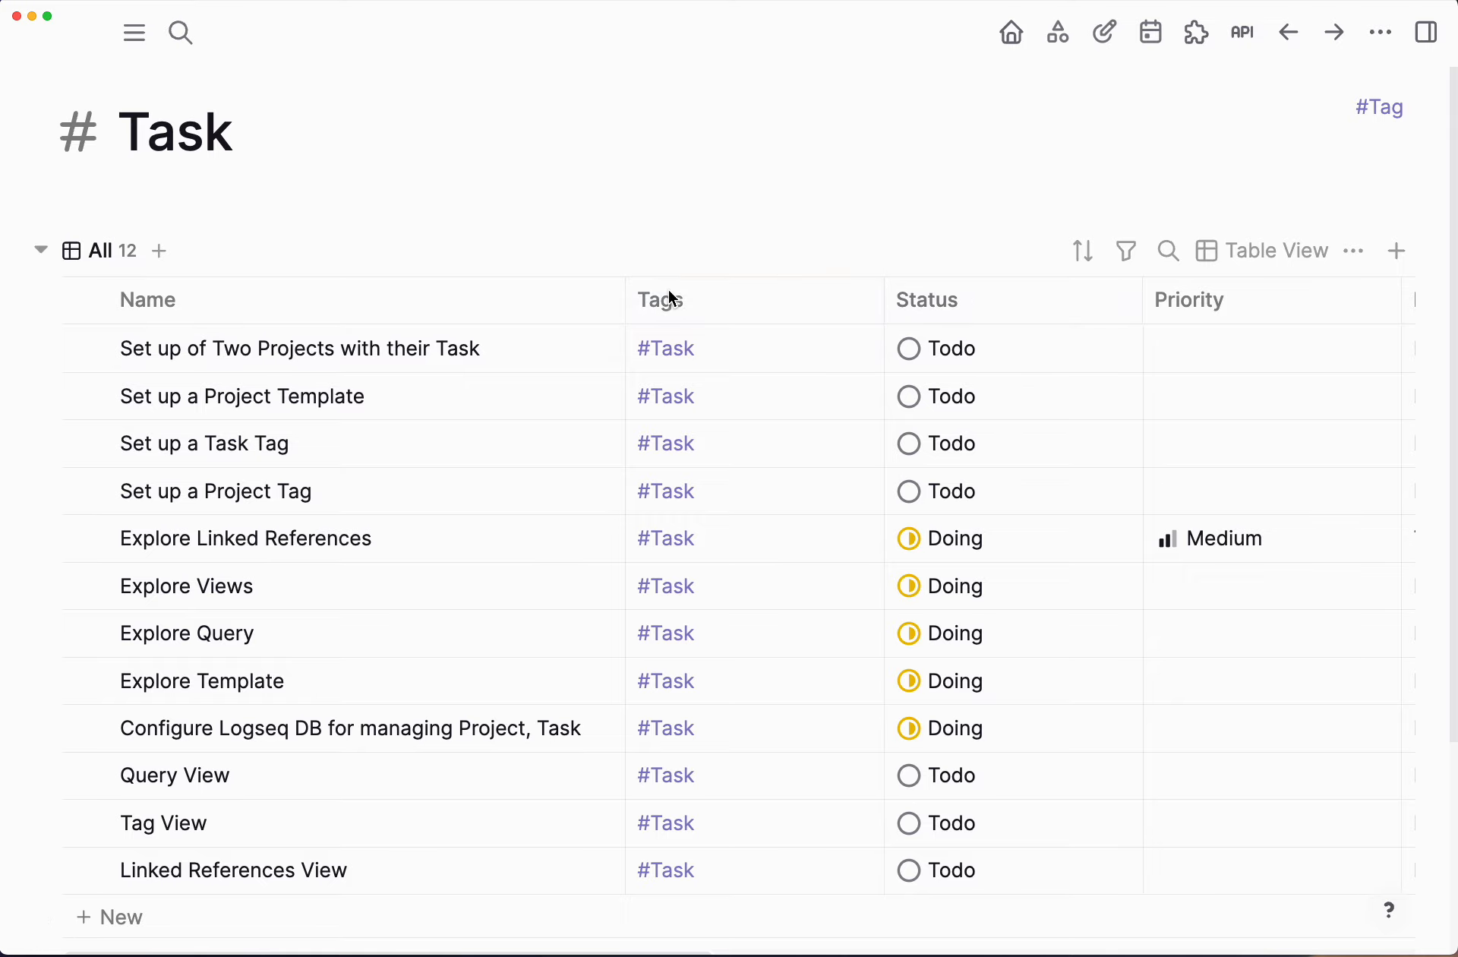
{"action": "left_click", "coordinate": [1261, 256]}
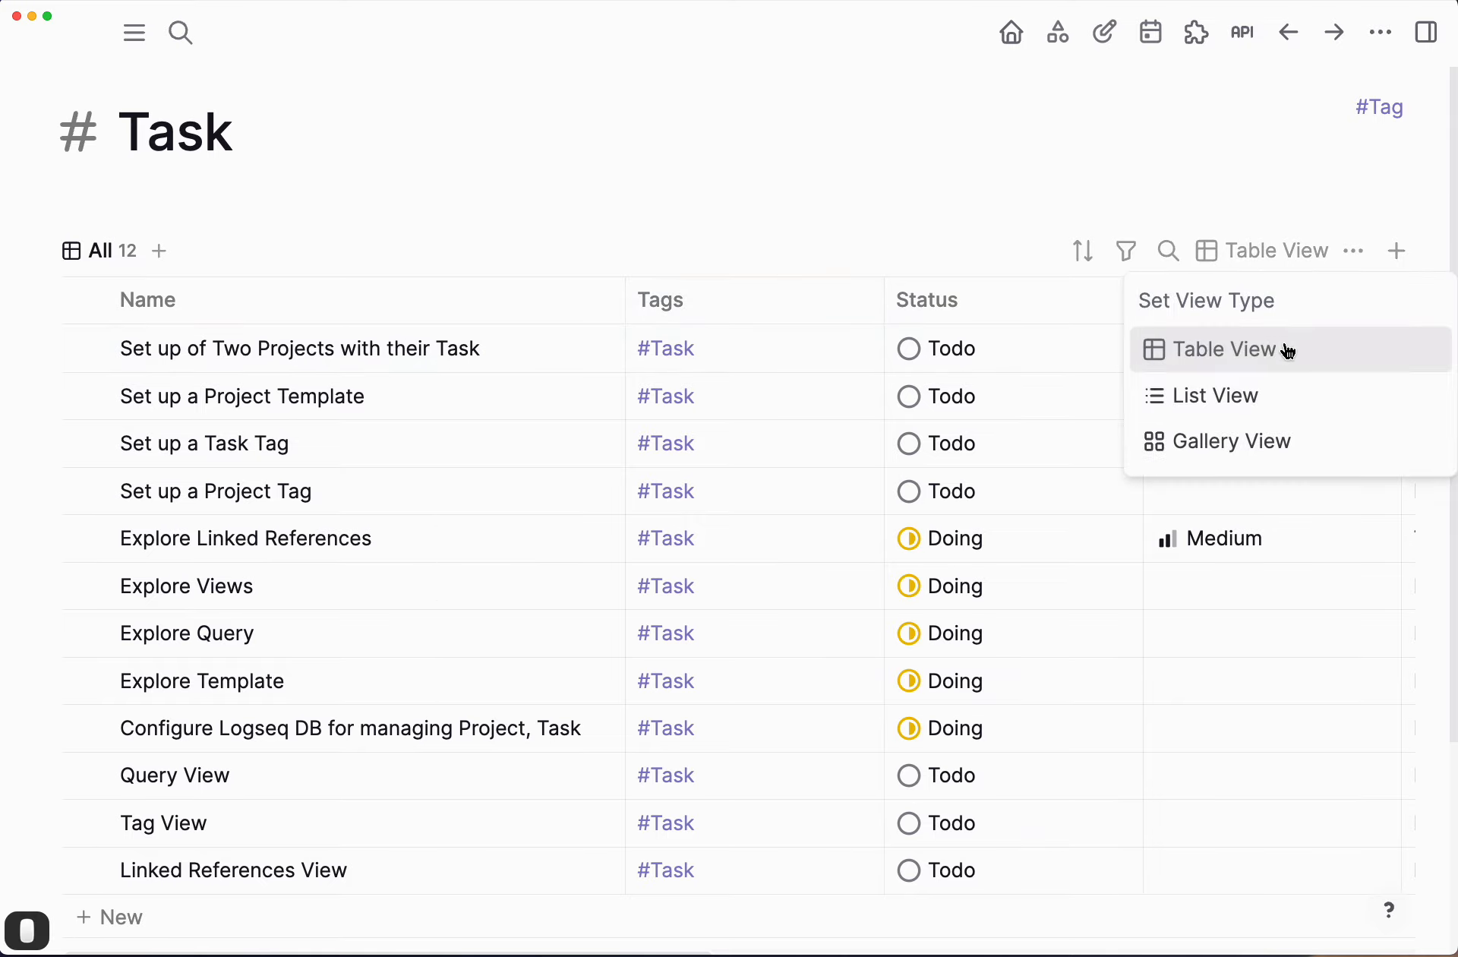
{"action": "left_click", "coordinate": [883, 208]}
{"action": "key", "text": "super+bracketleft"}
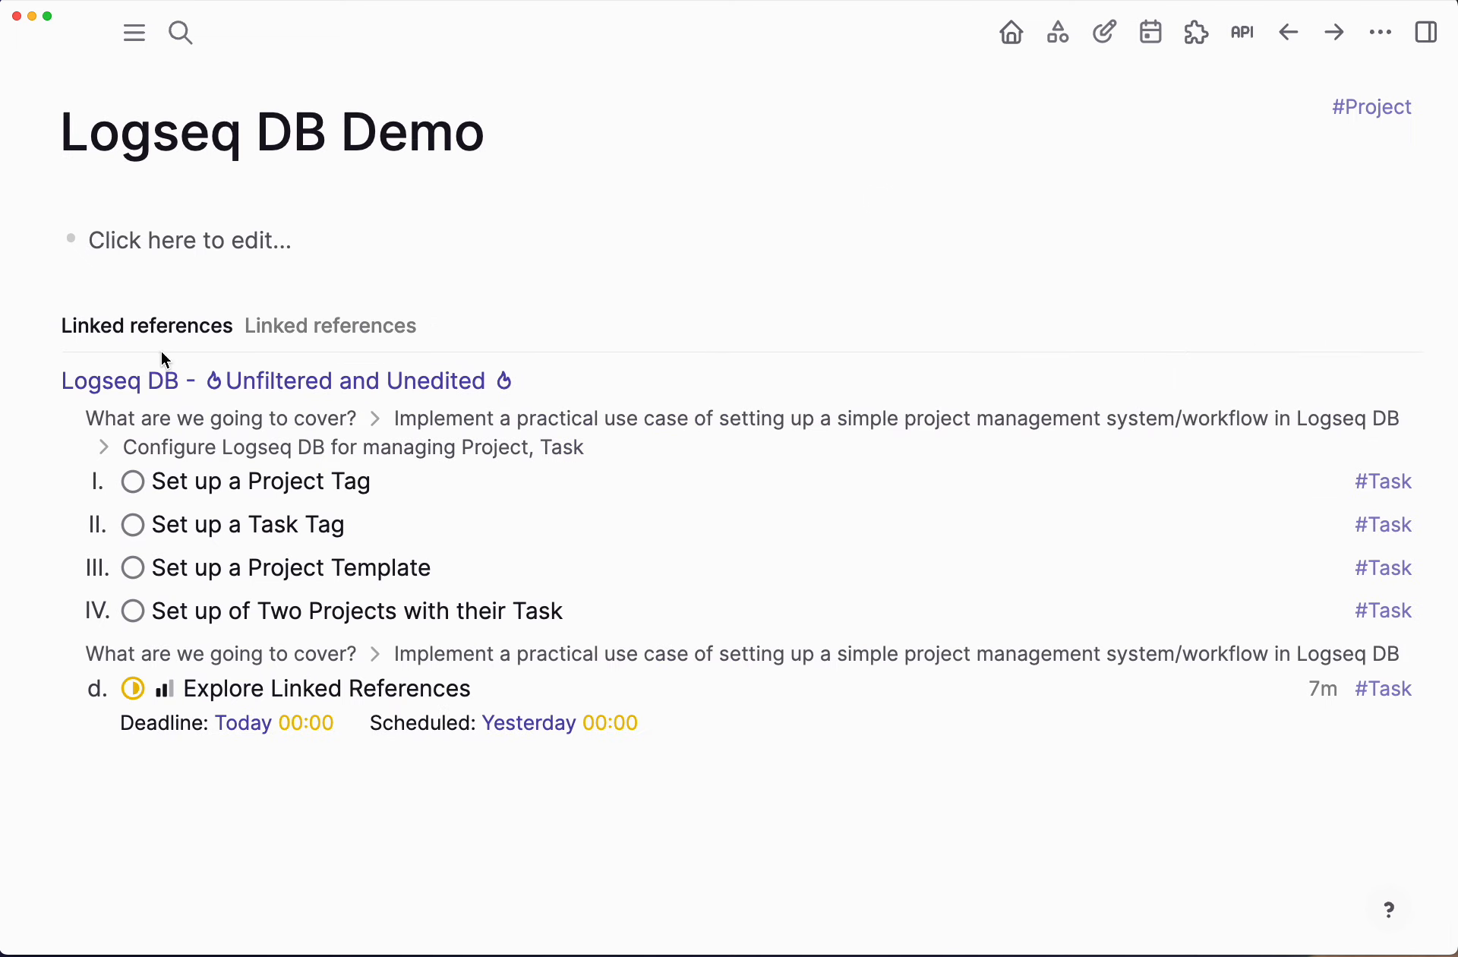
Step: Try Status as an include filter on the project's linked references, remove it, and include Deadline instead
{"action": "mouse_move", "coordinate": [202, 345]}
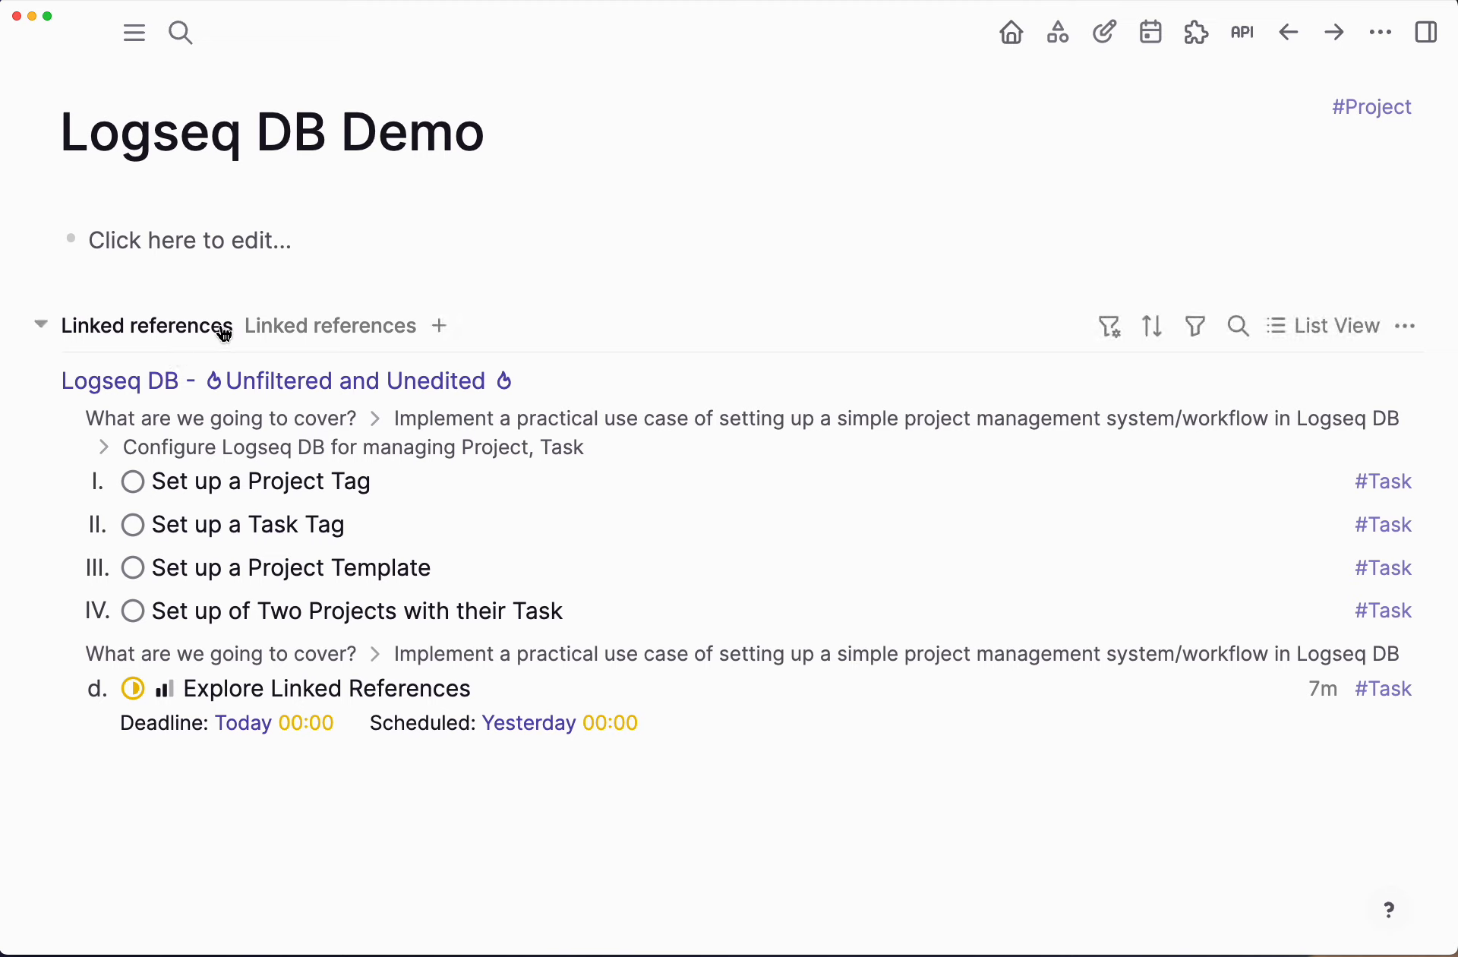
{"action": "left_click", "coordinate": [1113, 336]}
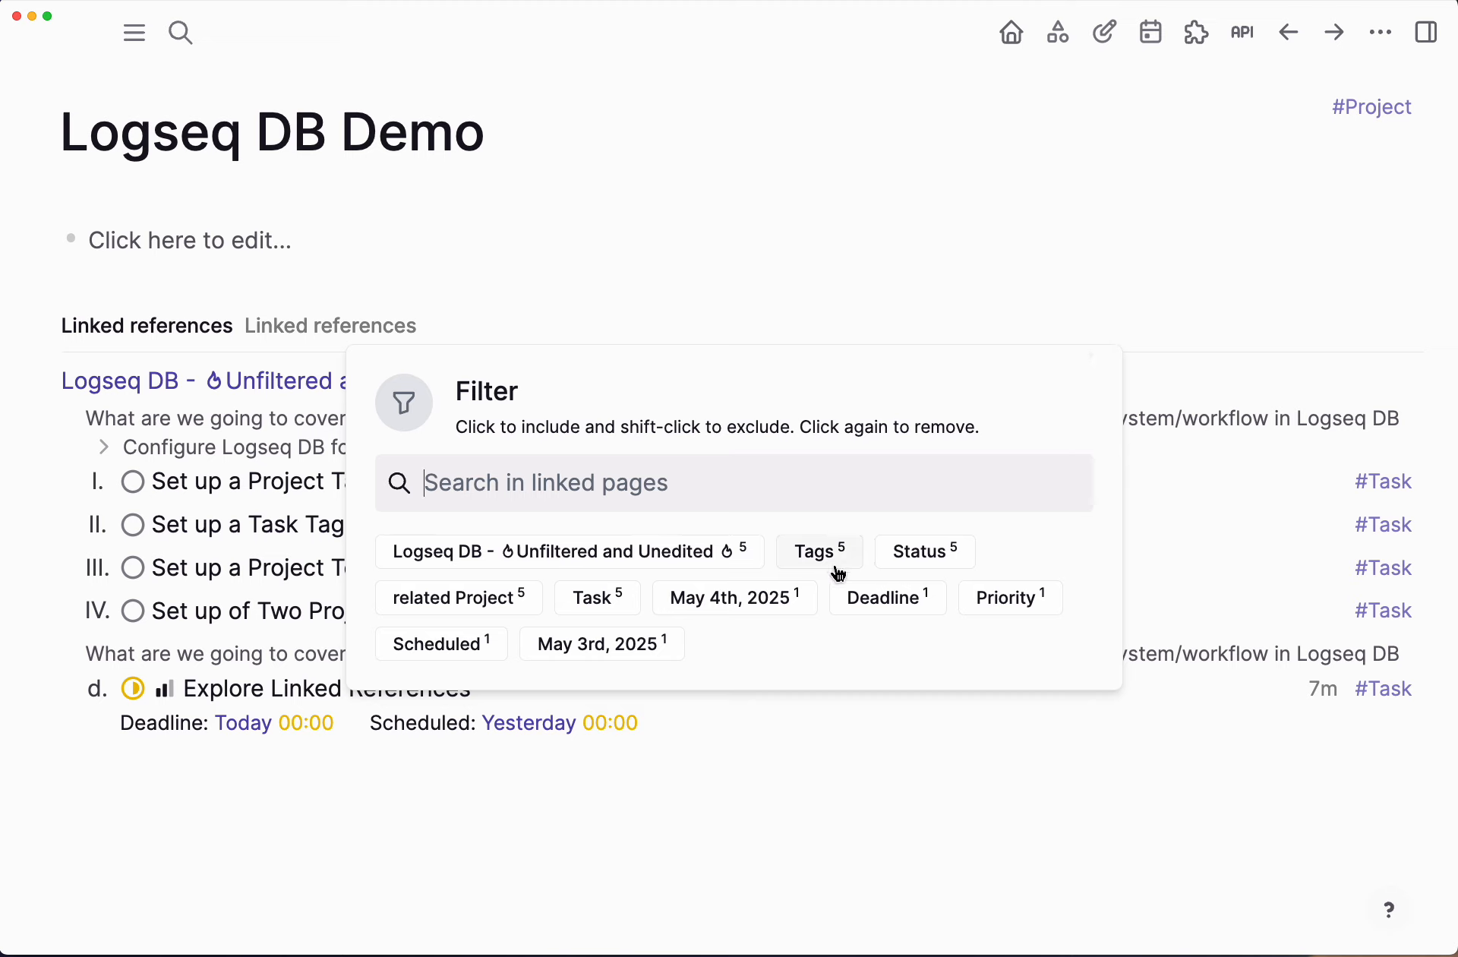
{"action": "left_click", "coordinate": [932, 555]}
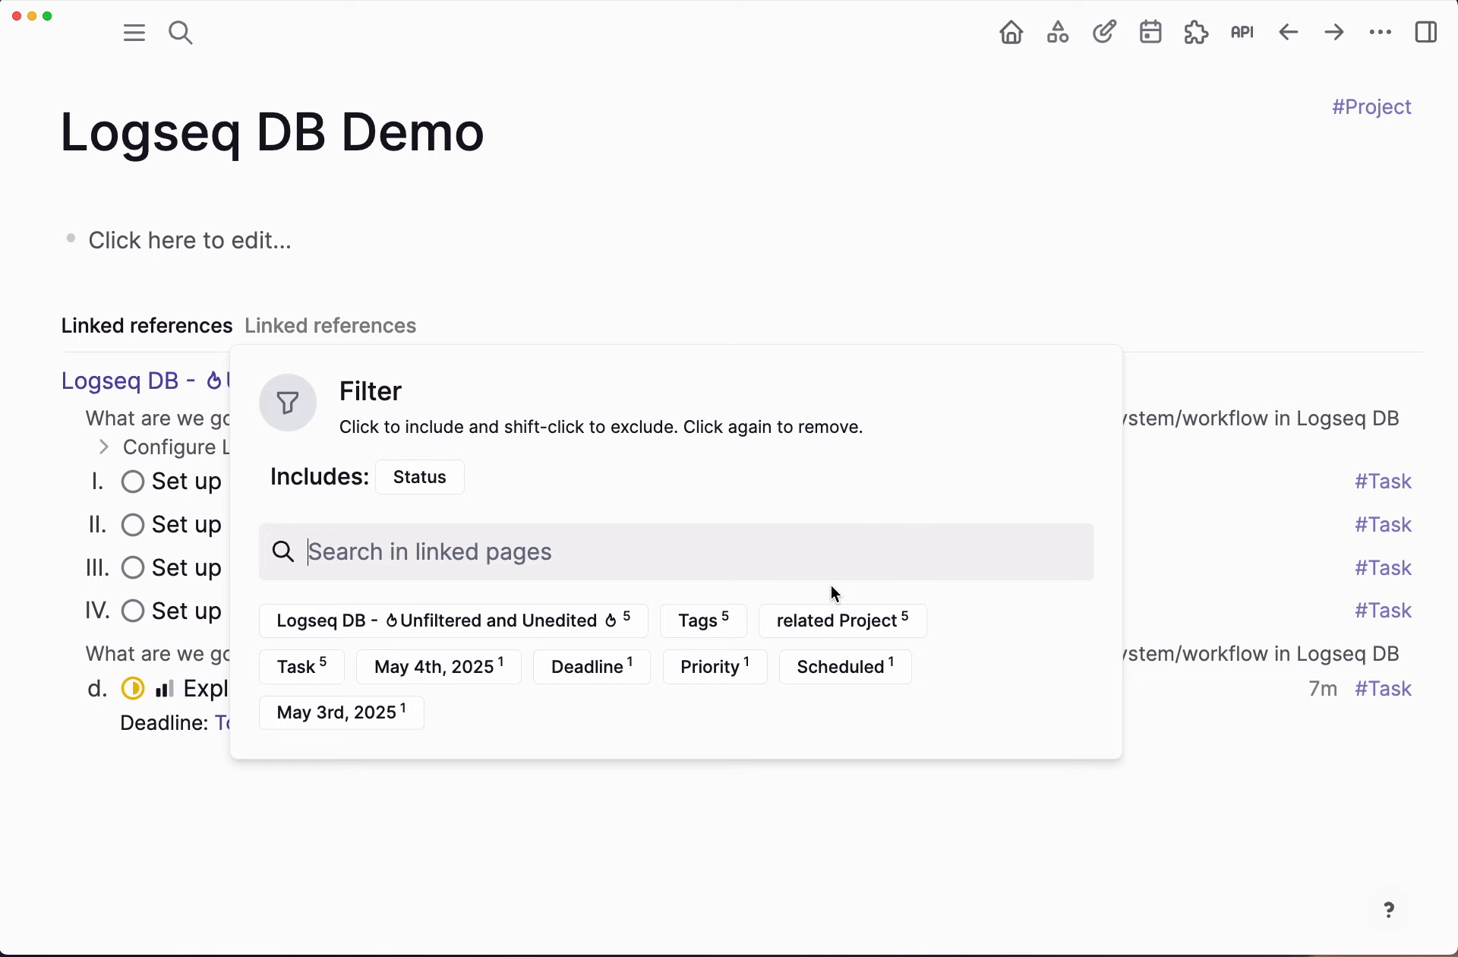
{"action": "left_click", "coordinate": [420, 477]}
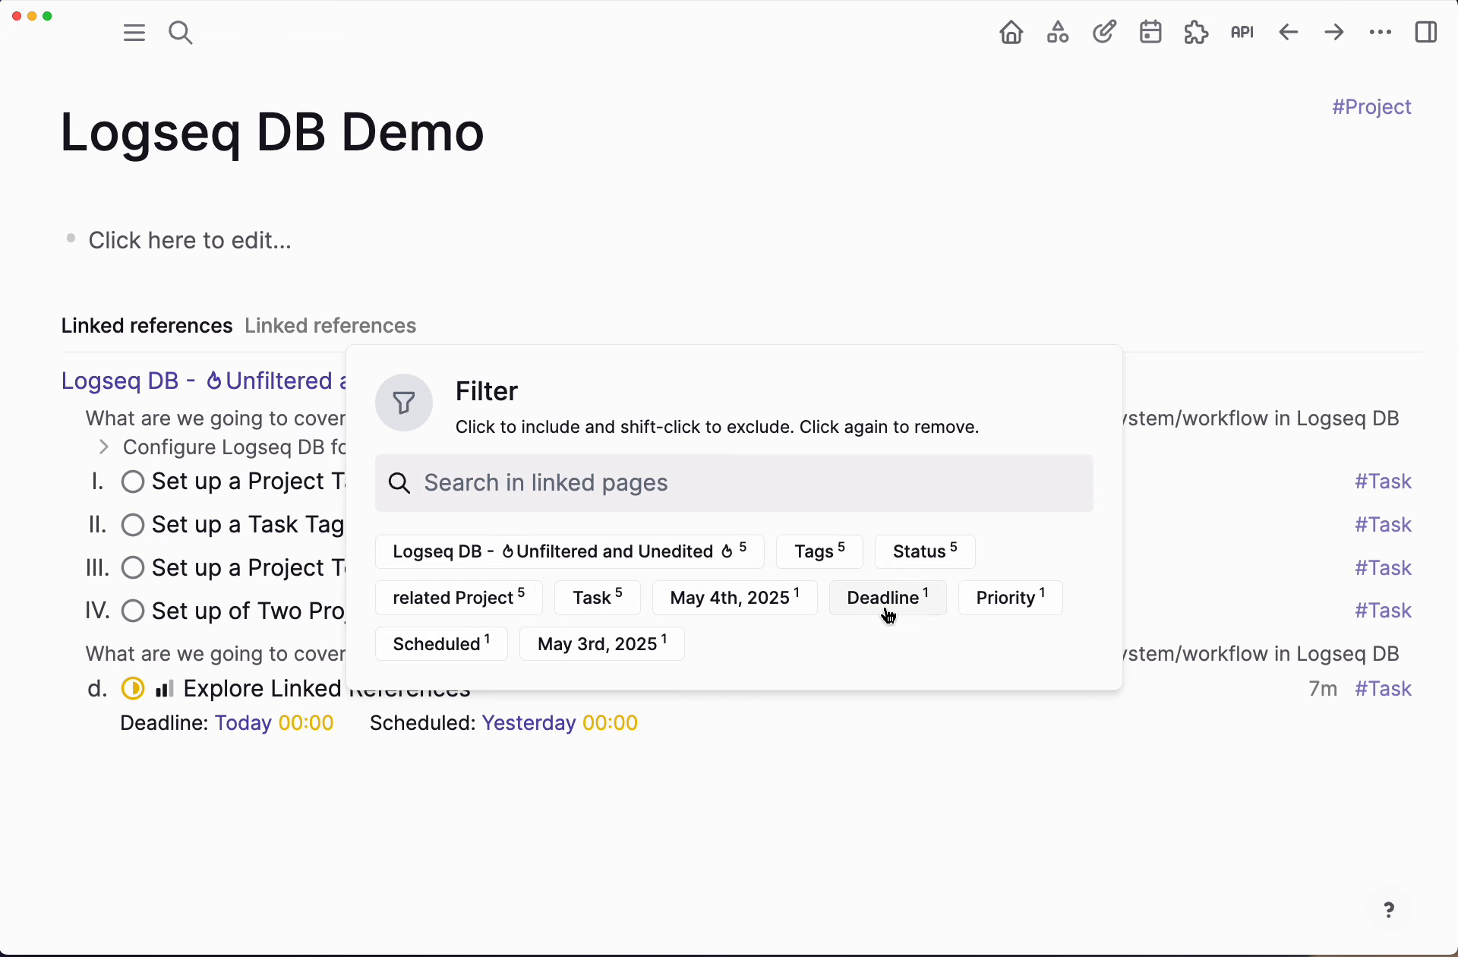
{"action": "left_click", "coordinate": [886, 608]}
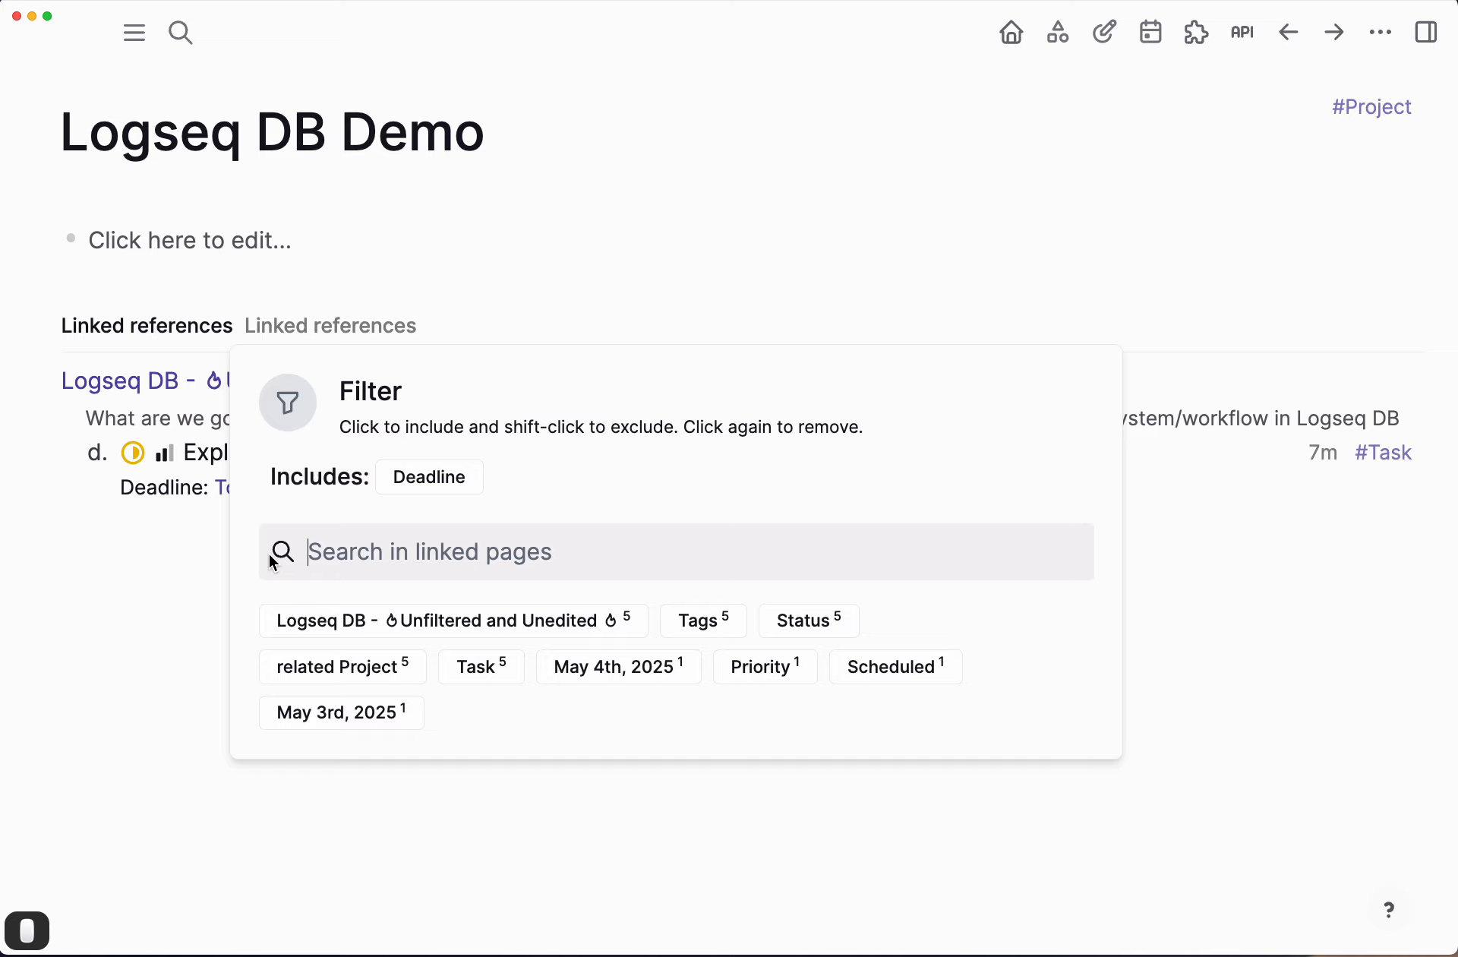
{"action": "left_click", "coordinate": [161, 562]}
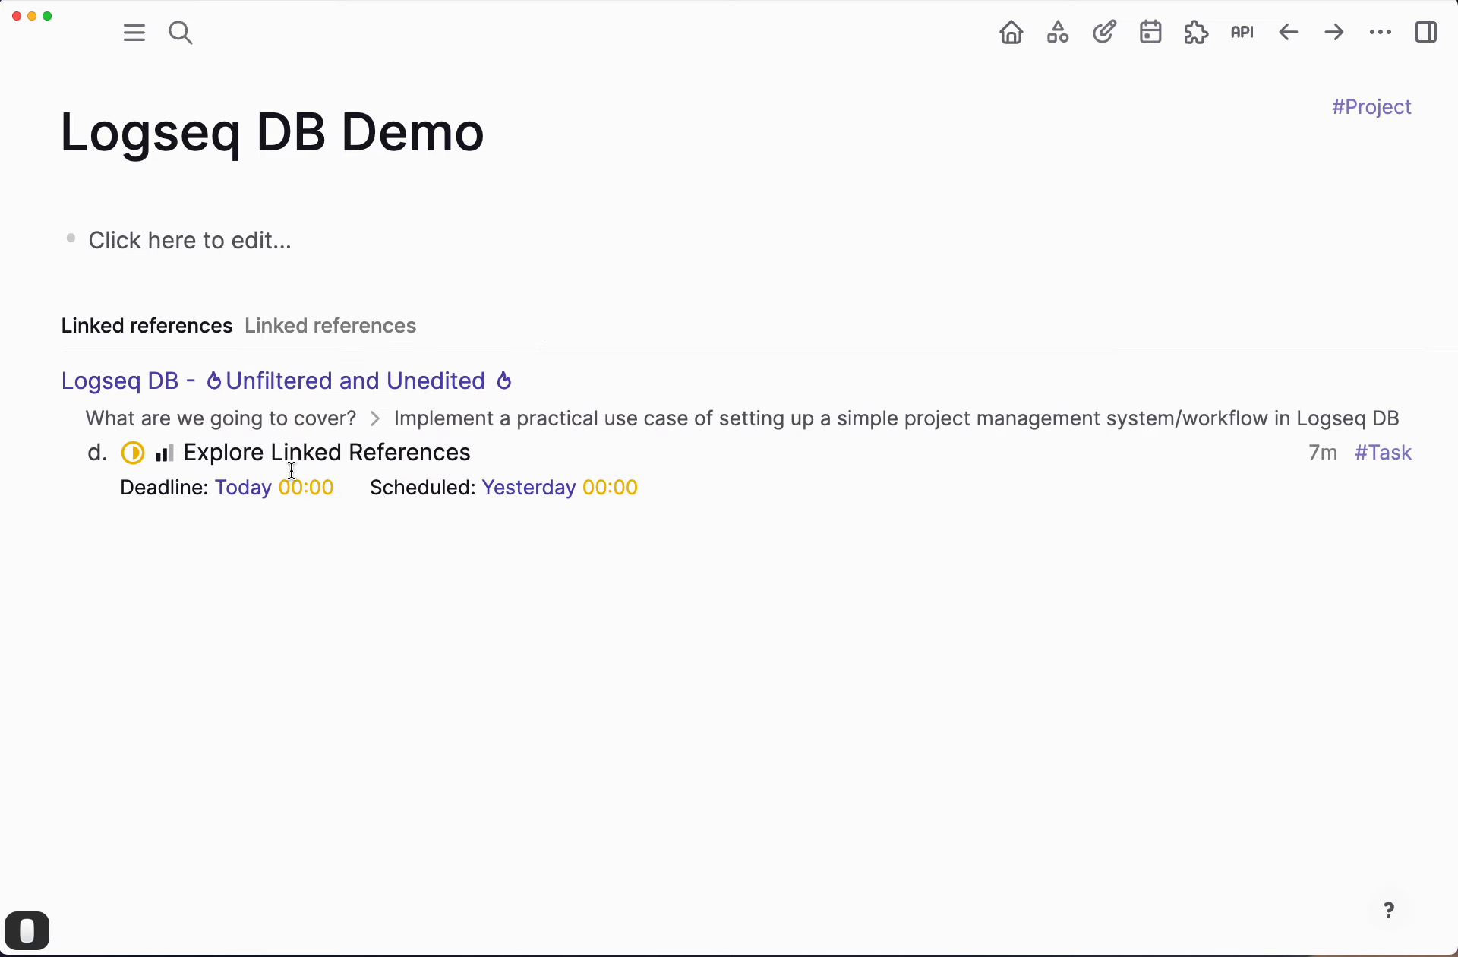
Step: Switch between the two Linked references views to compare what they show
{"action": "mouse_move", "coordinate": [312, 329]}
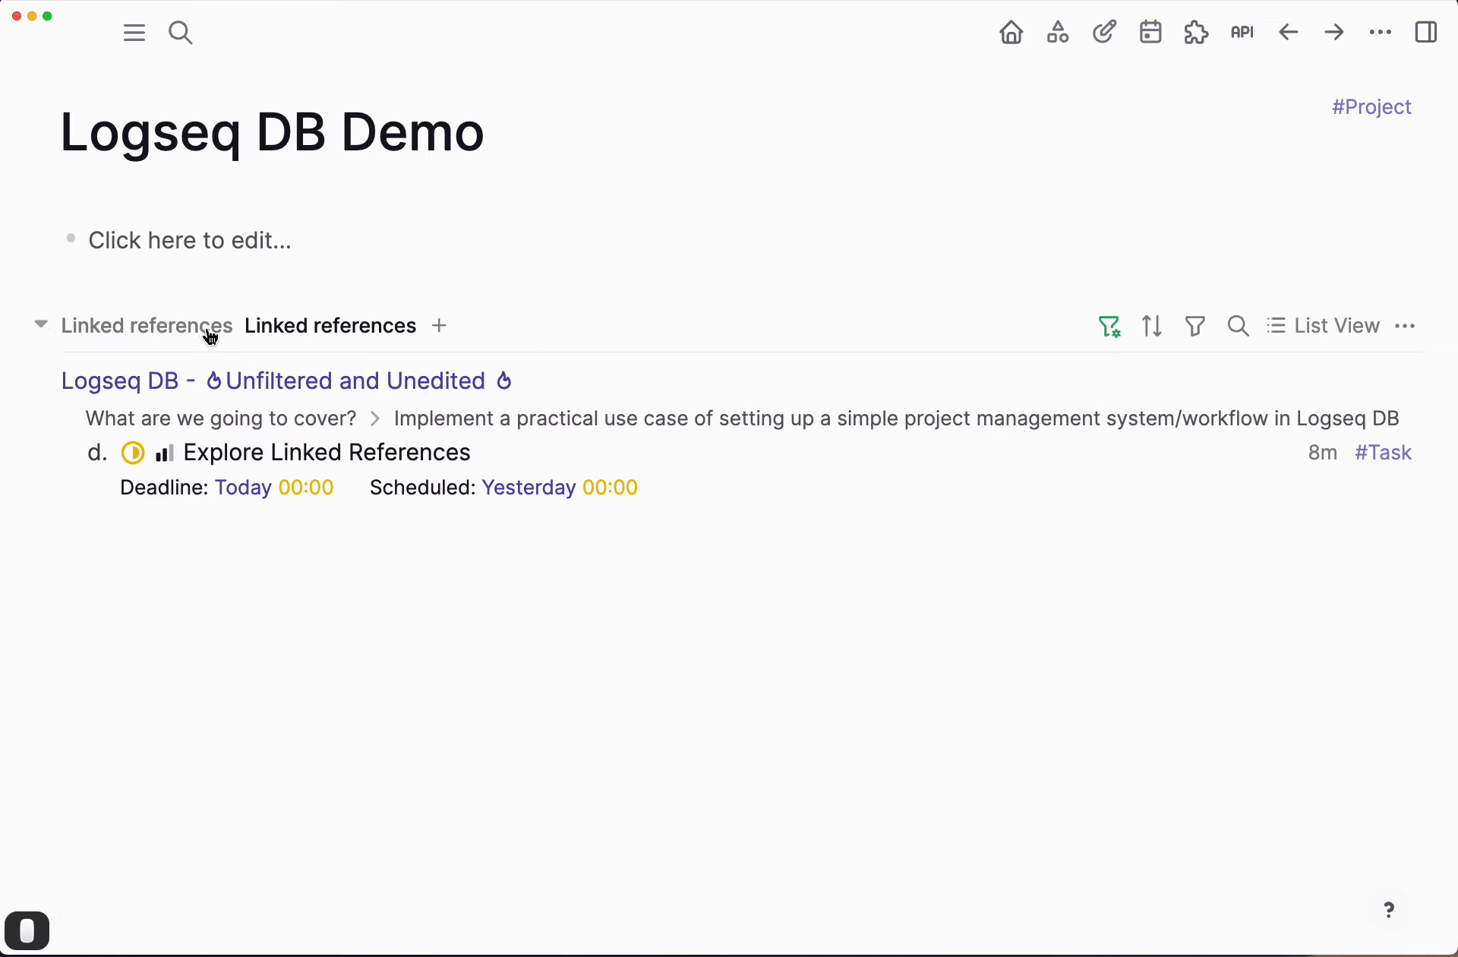
{"action": "left_click", "coordinate": [199, 332]}
{"action": "left_click", "coordinate": [326, 329]}
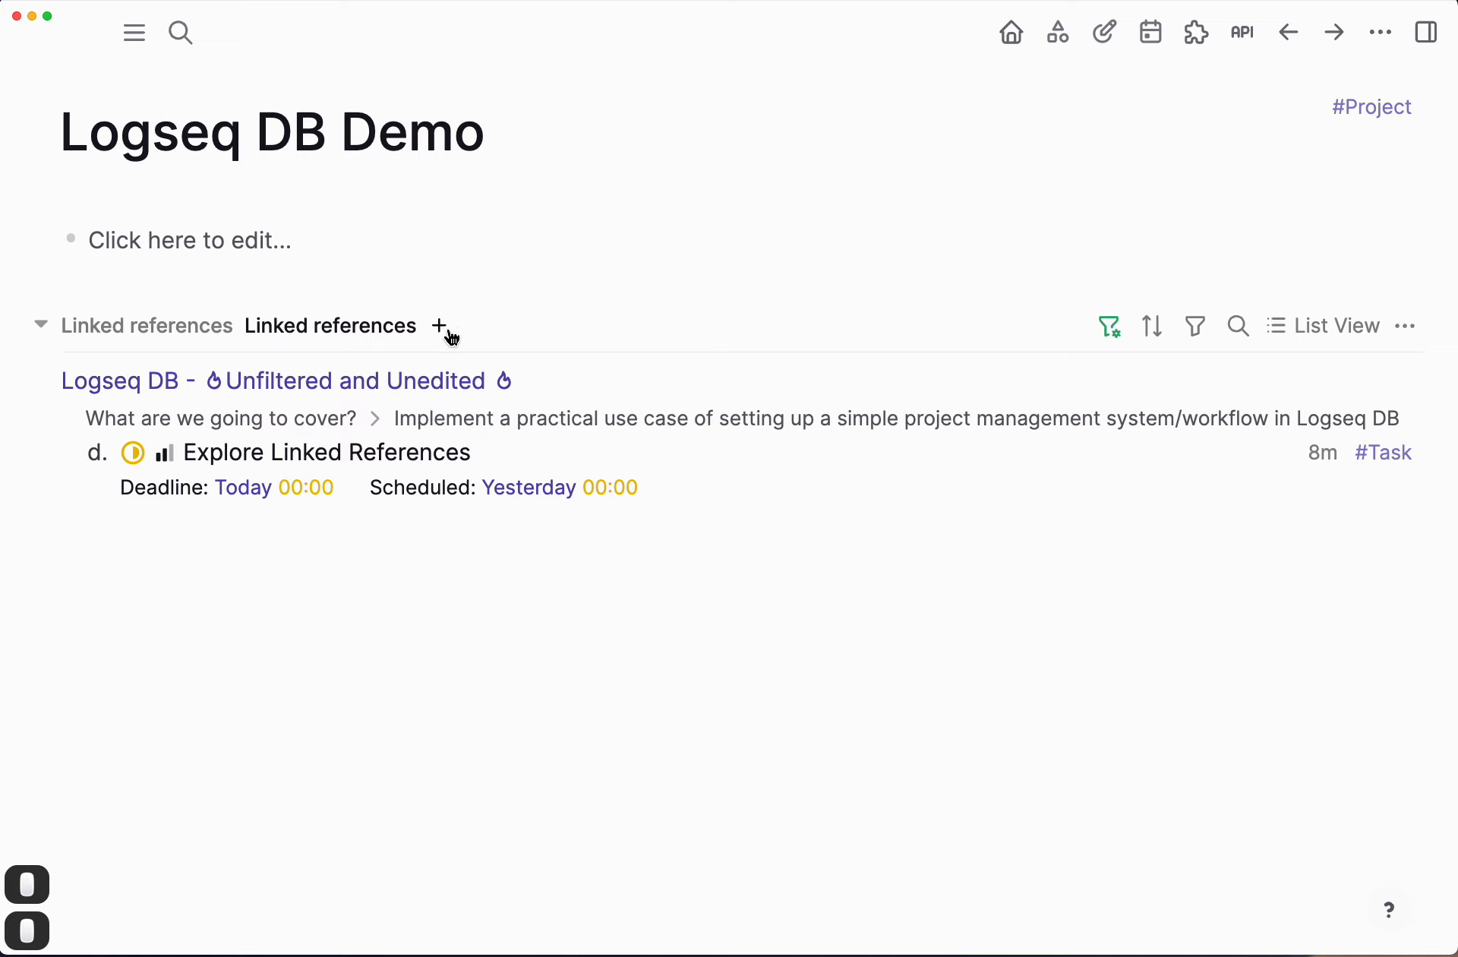
Step: Add a new view to the project page's linked references and name it "Due"
{"action": "left_click", "coordinate": [442, 327]}
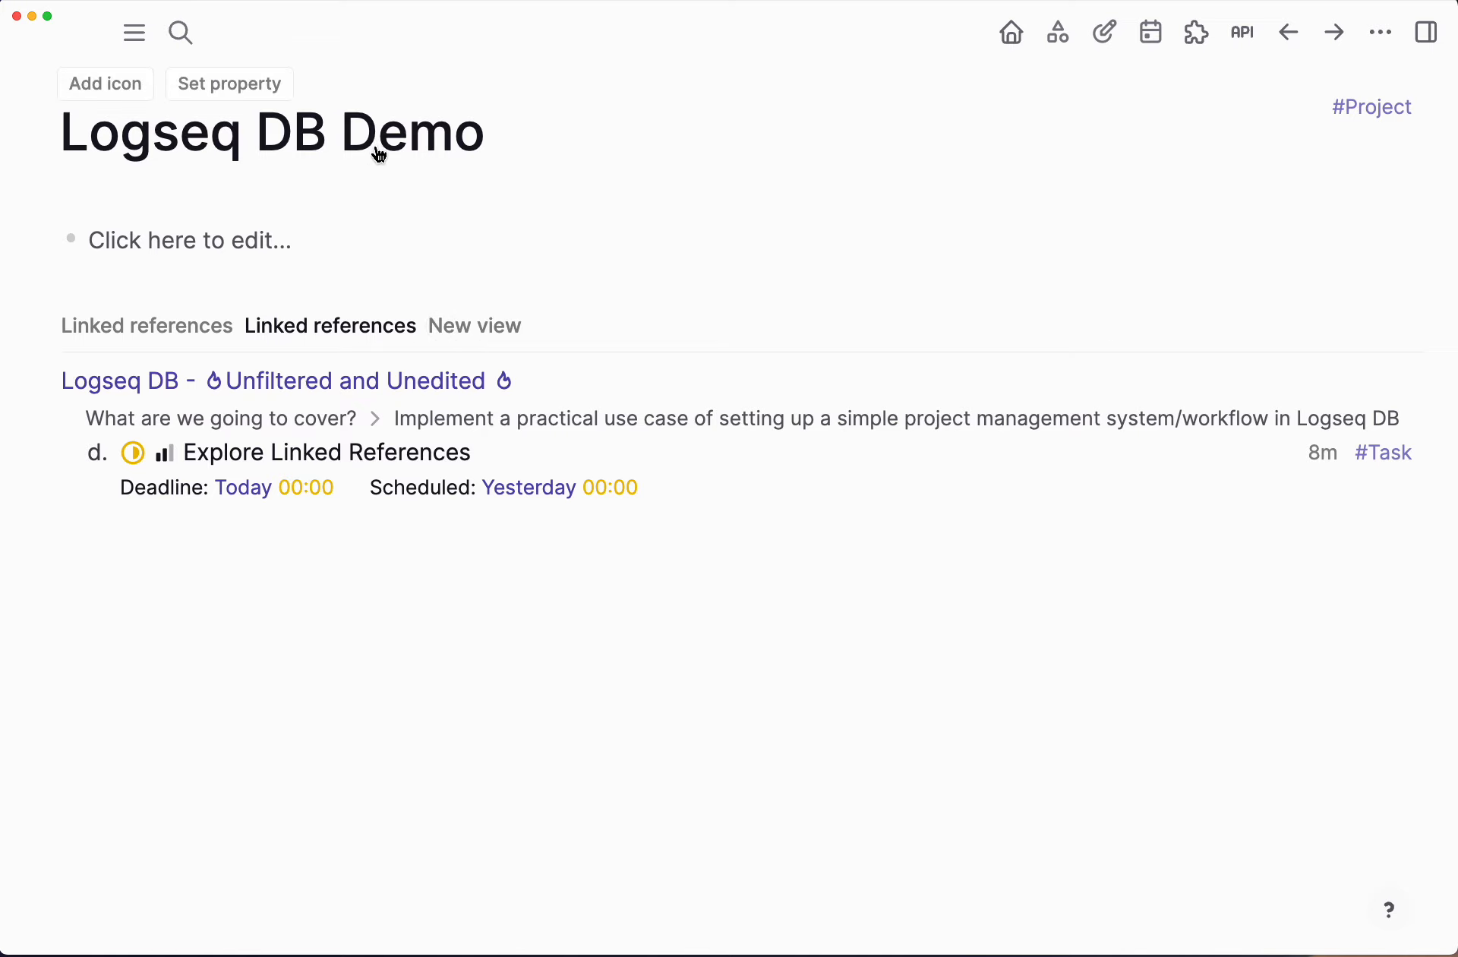
{"action": "left_click", "coordinate": [471, 330]}
{"action": "left_click", "coordinate": [476, 335]}
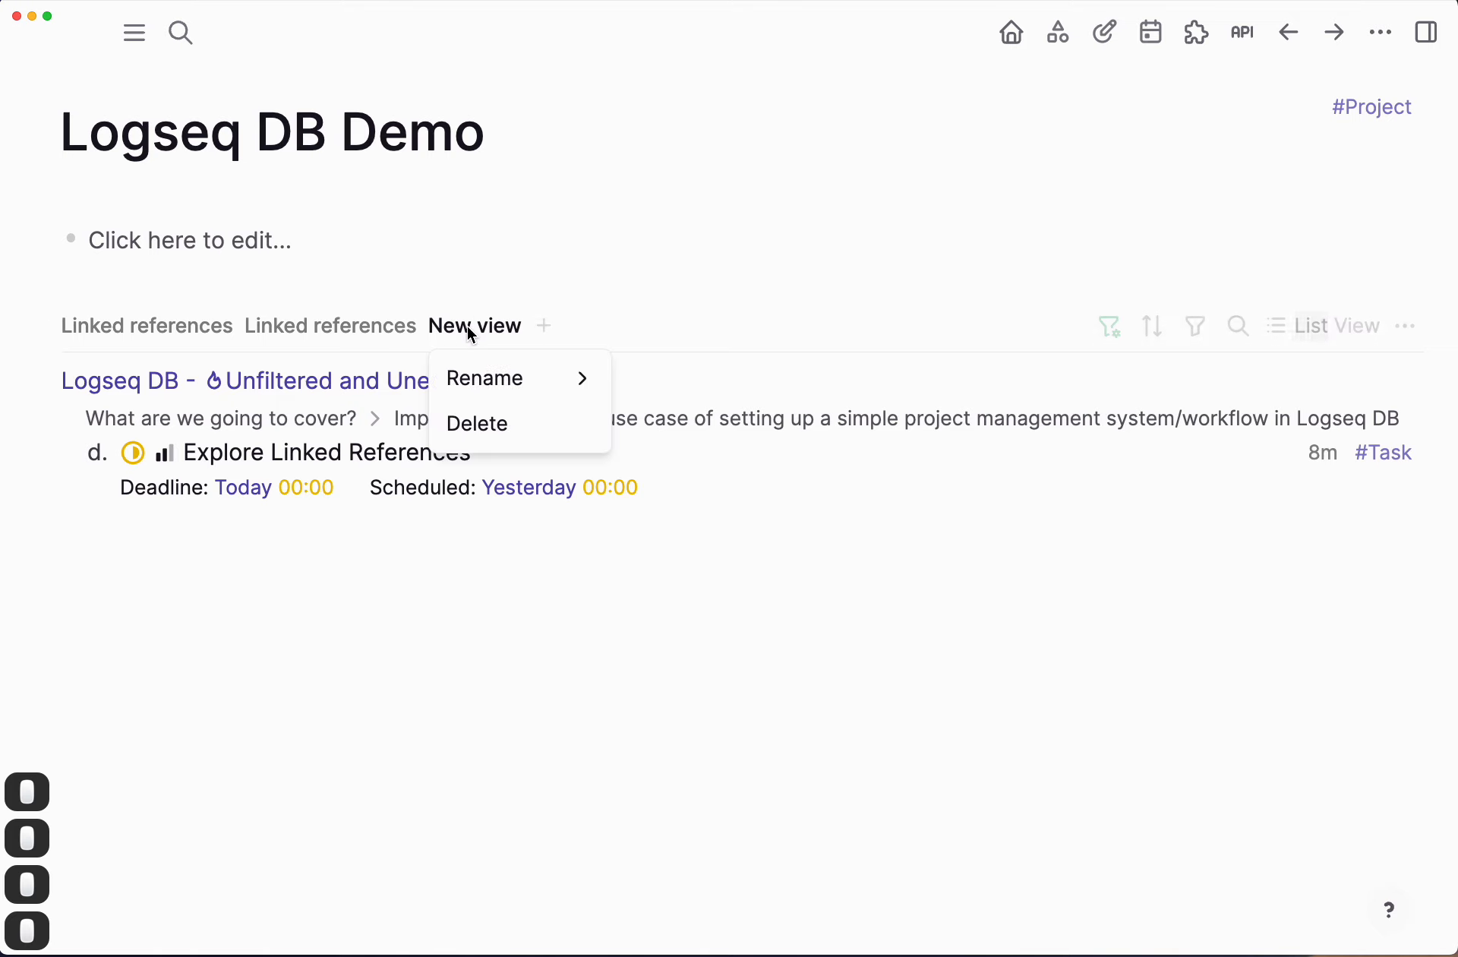
{"action": "mouse_move", "coordinate": [536, 386]}
{"action": "left_click", "coordinate": [708, 391]}
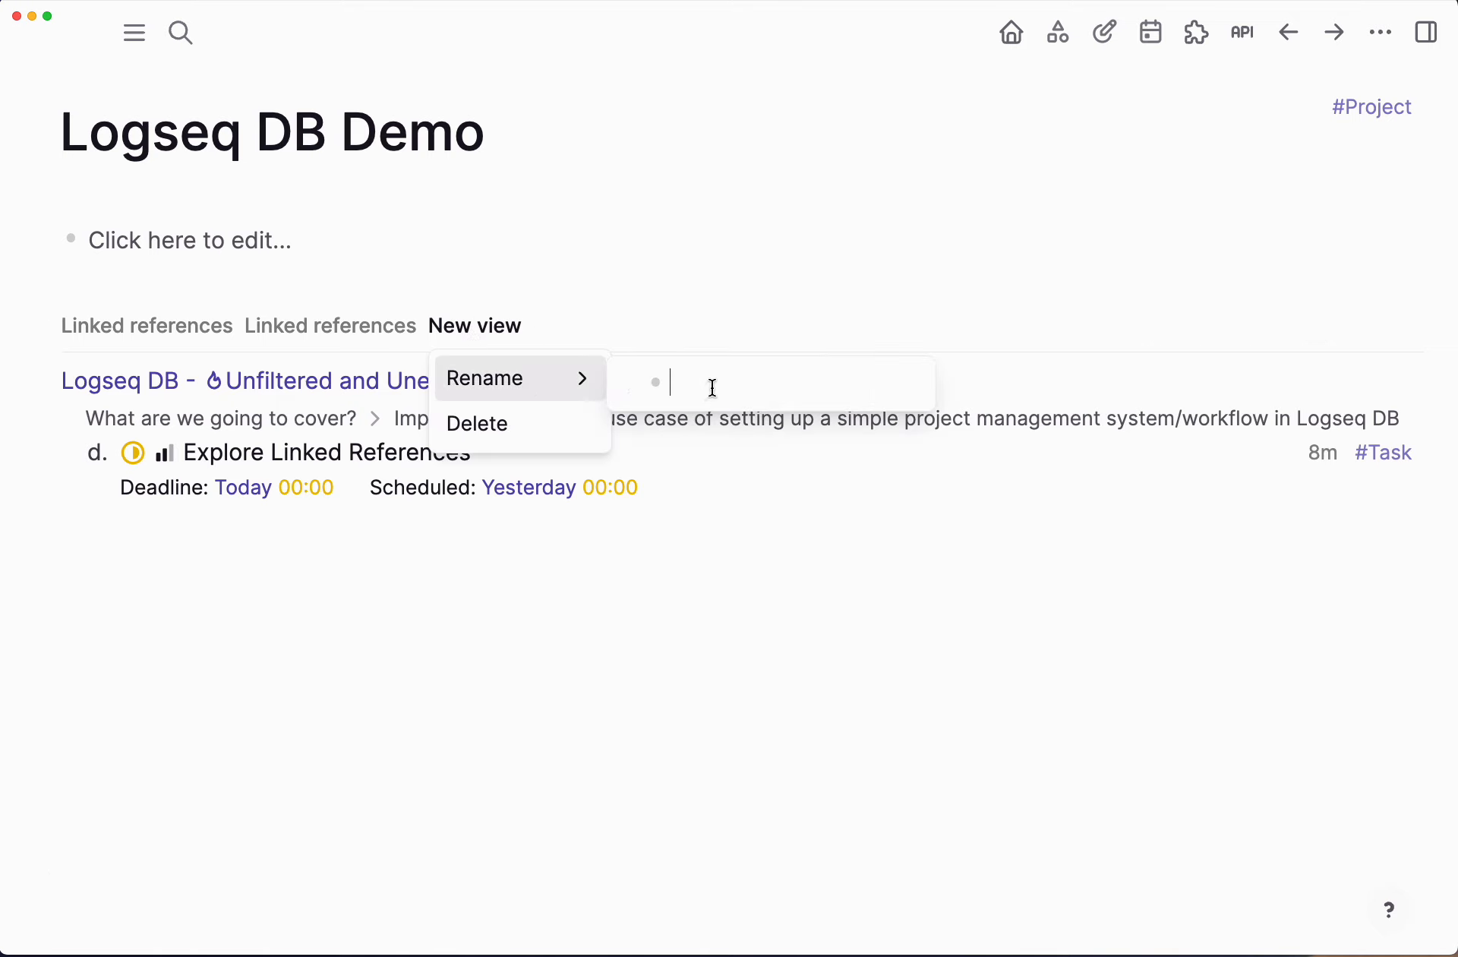
{"action": "type", "text": "Due"}
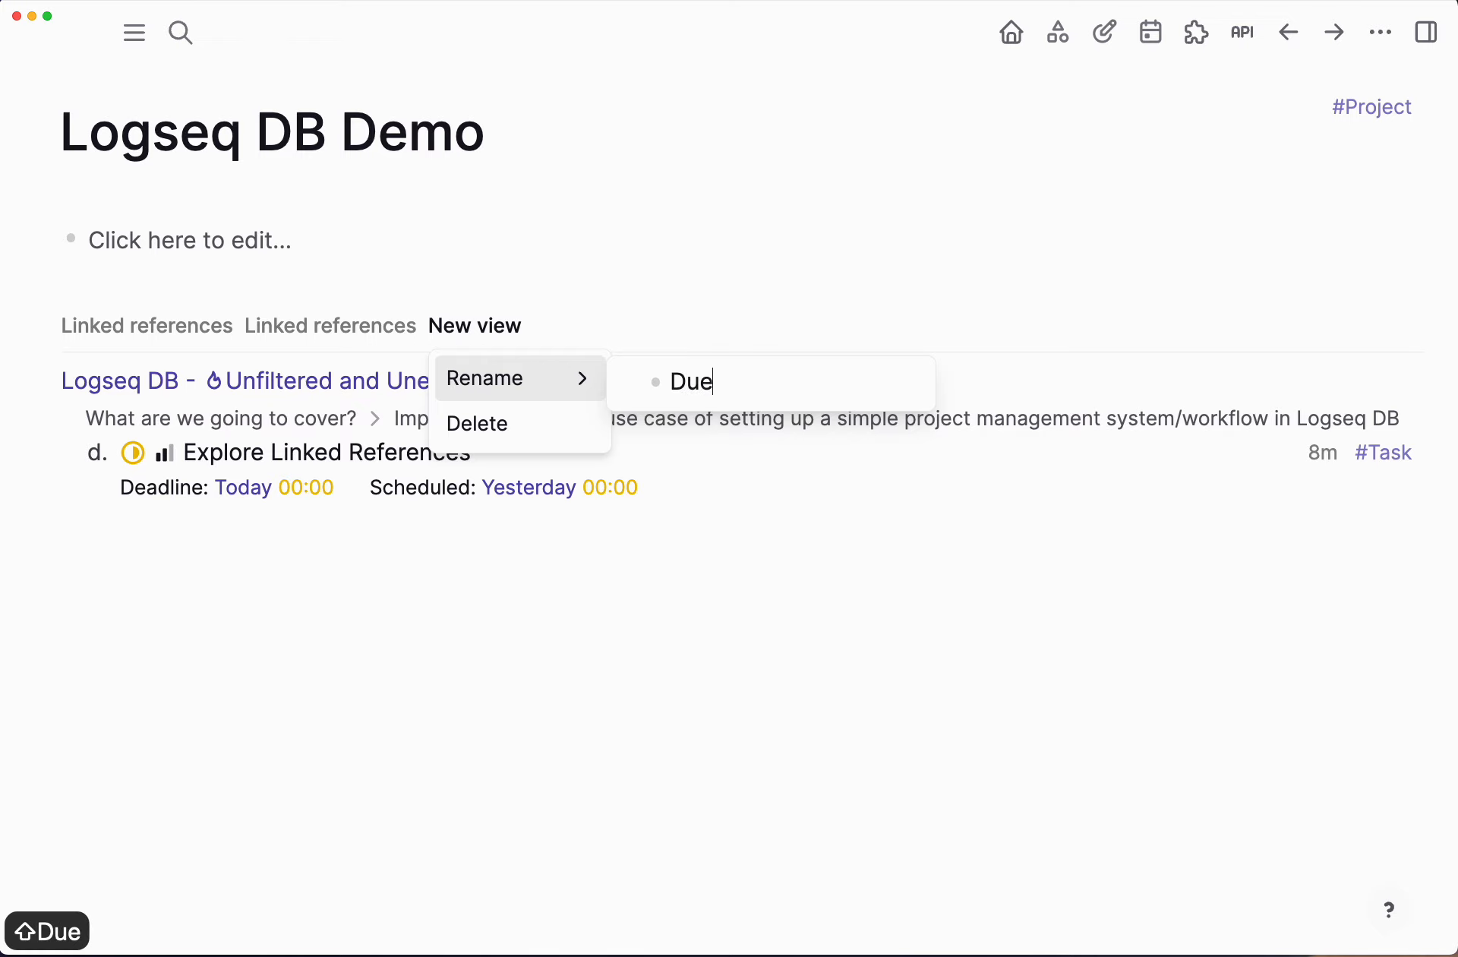
{"action": "key", "text": "Return"}
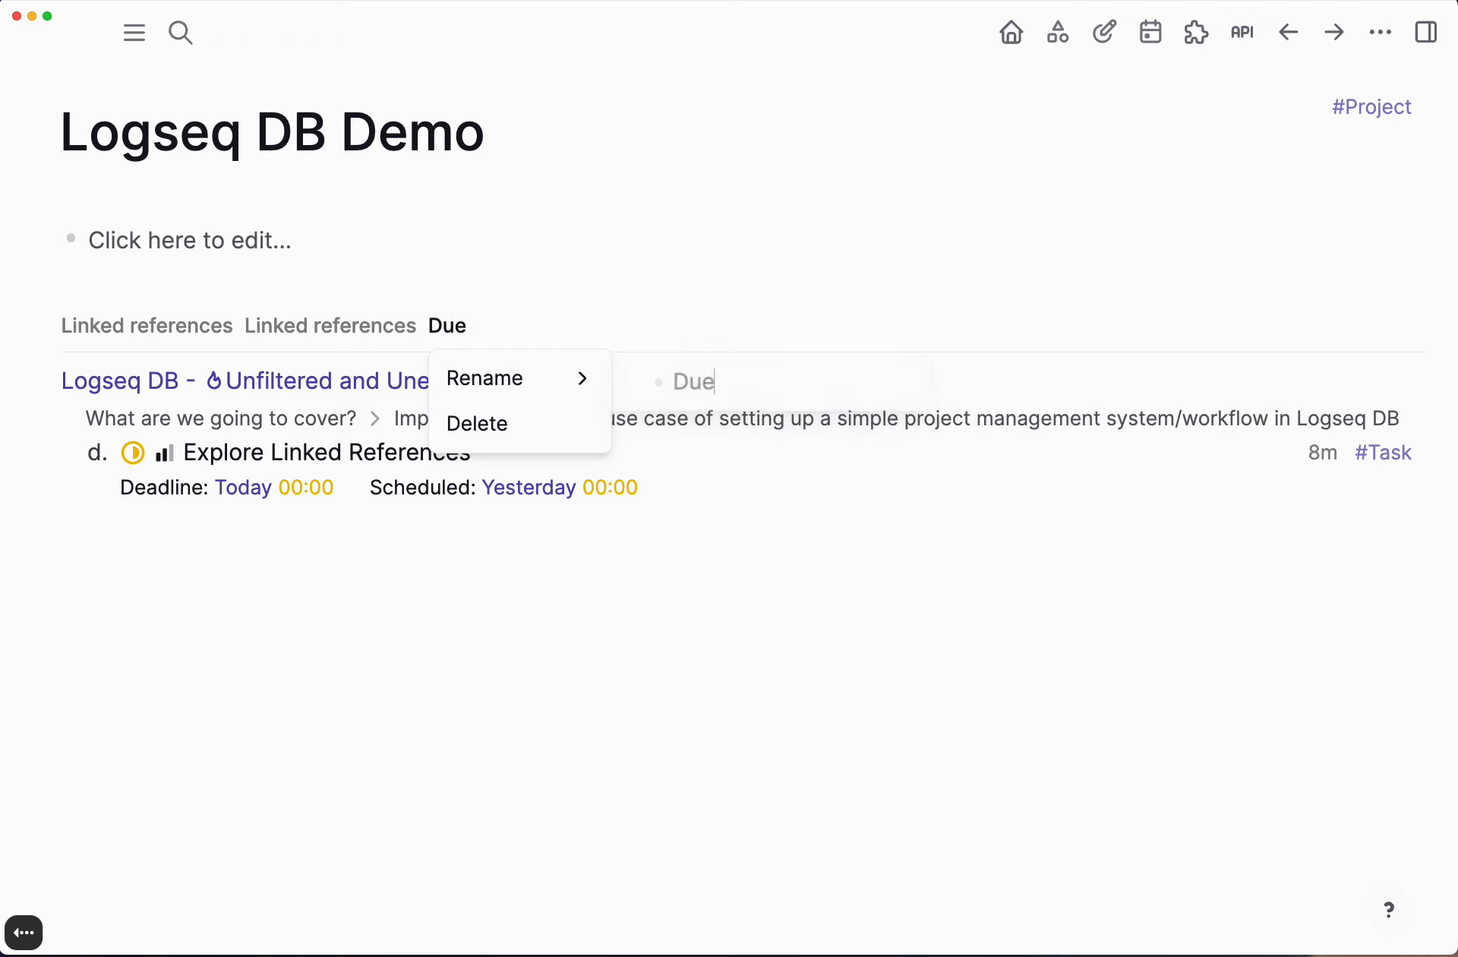
Step: Rename the "Due" view of the linked references to "Task"
{"action": "left_click", "coordinate": [591, 375]}
{"action": "left_click", "coordinate": [746, 382]}
{"action": "key", "text": "Escape"}
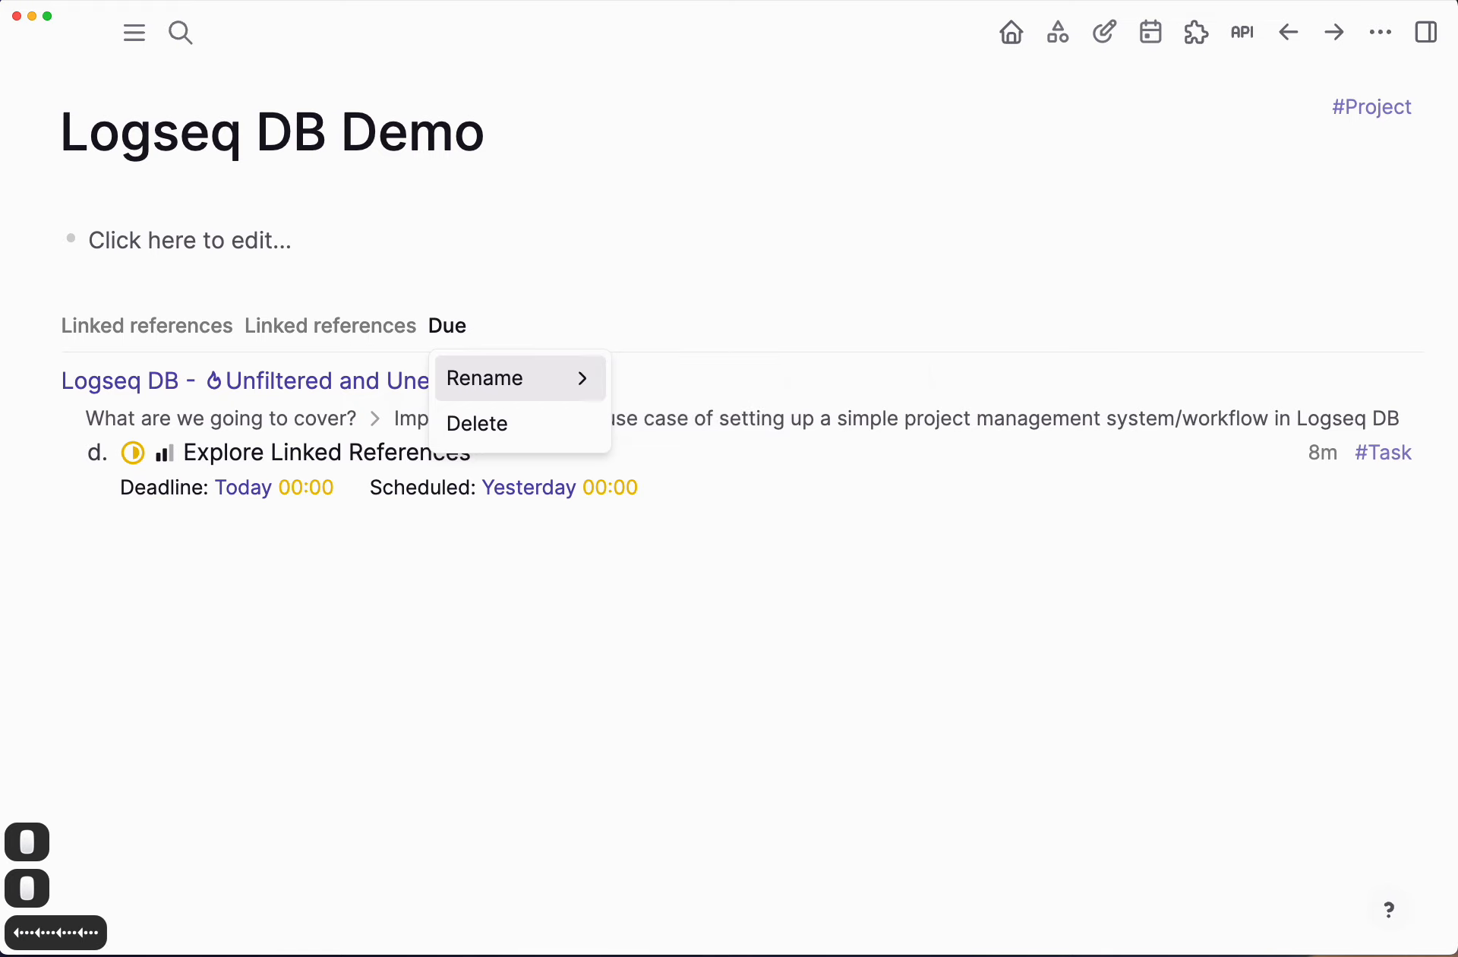
{"action": "double_click", "coordinate": [675, 391]}
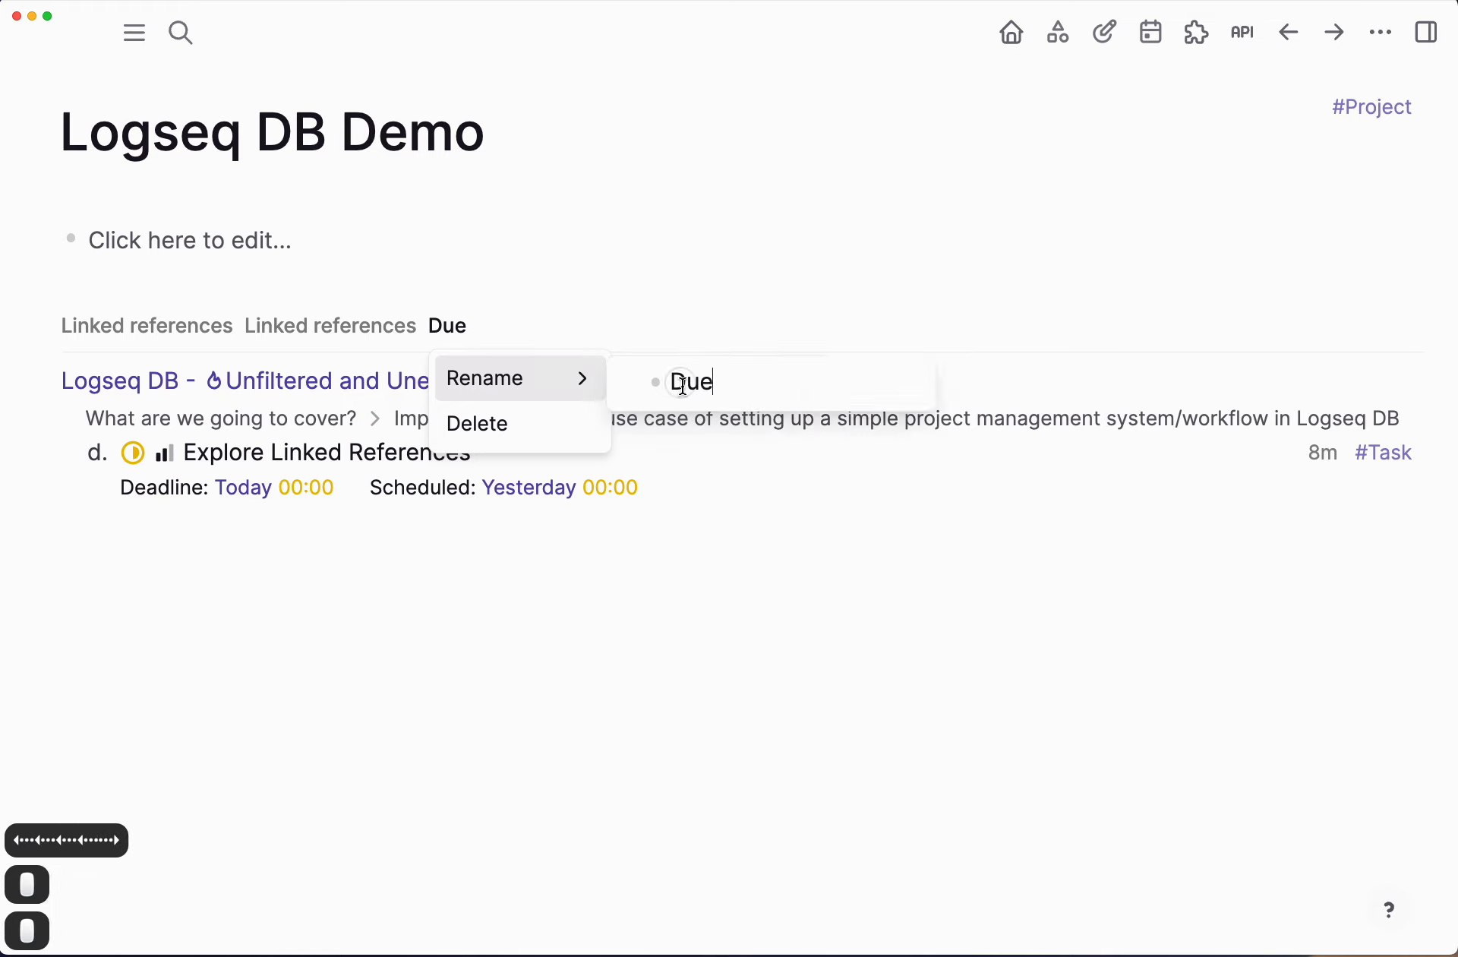
{"action": "left_click", "coordinate": [675, 383]}
{"action": "type", "text": "Task"}
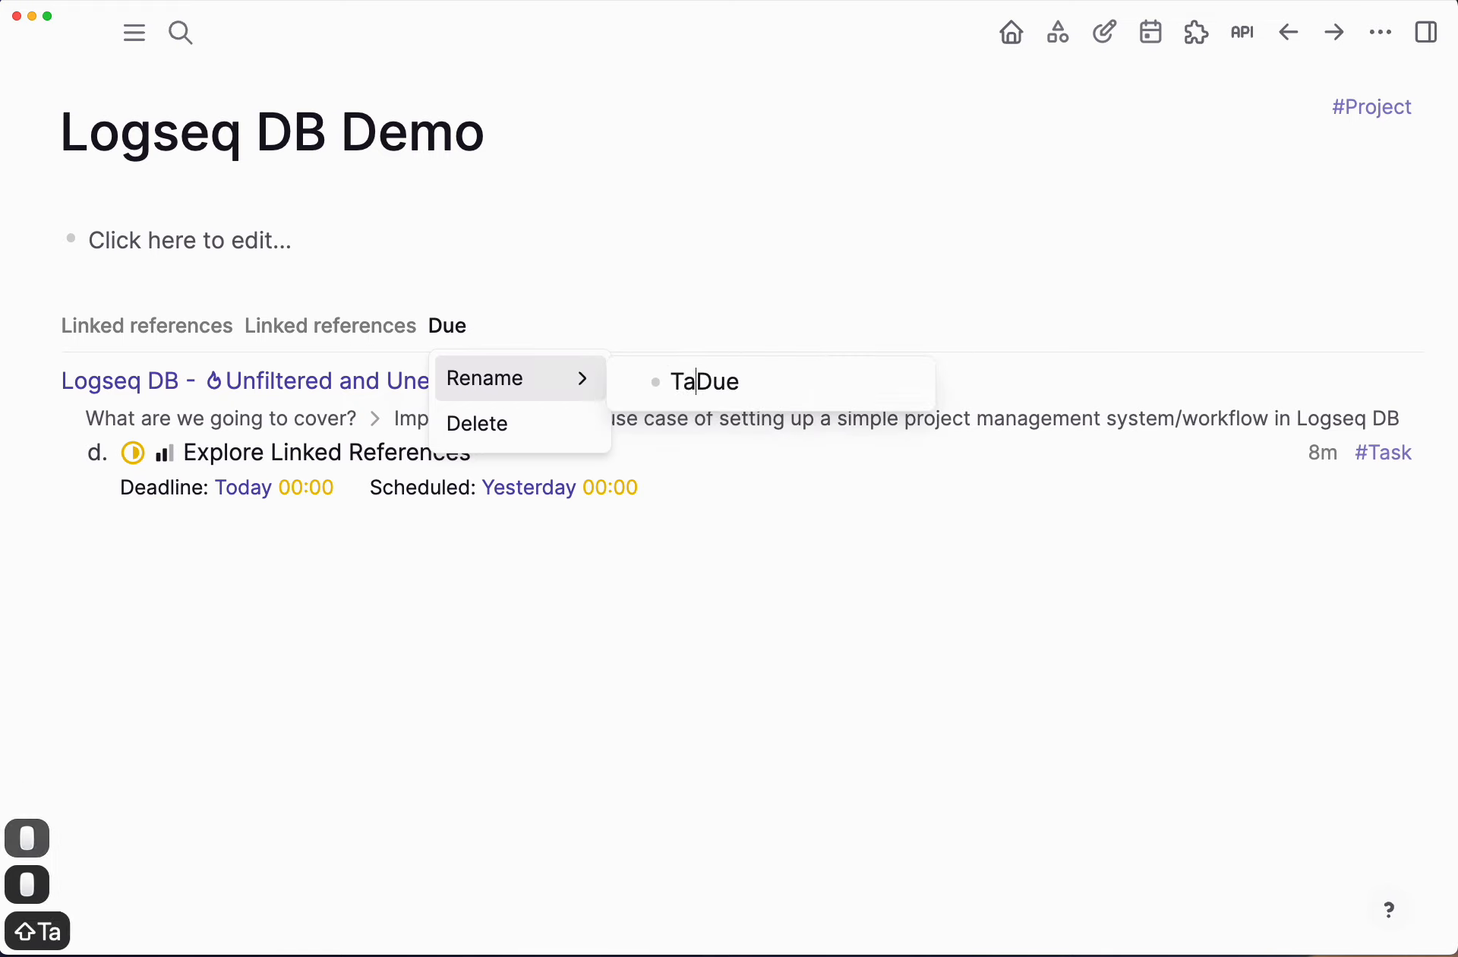
{"action": "key", "text": "Return"}
{"action": "left_click", "coordinate": [717, 311]}
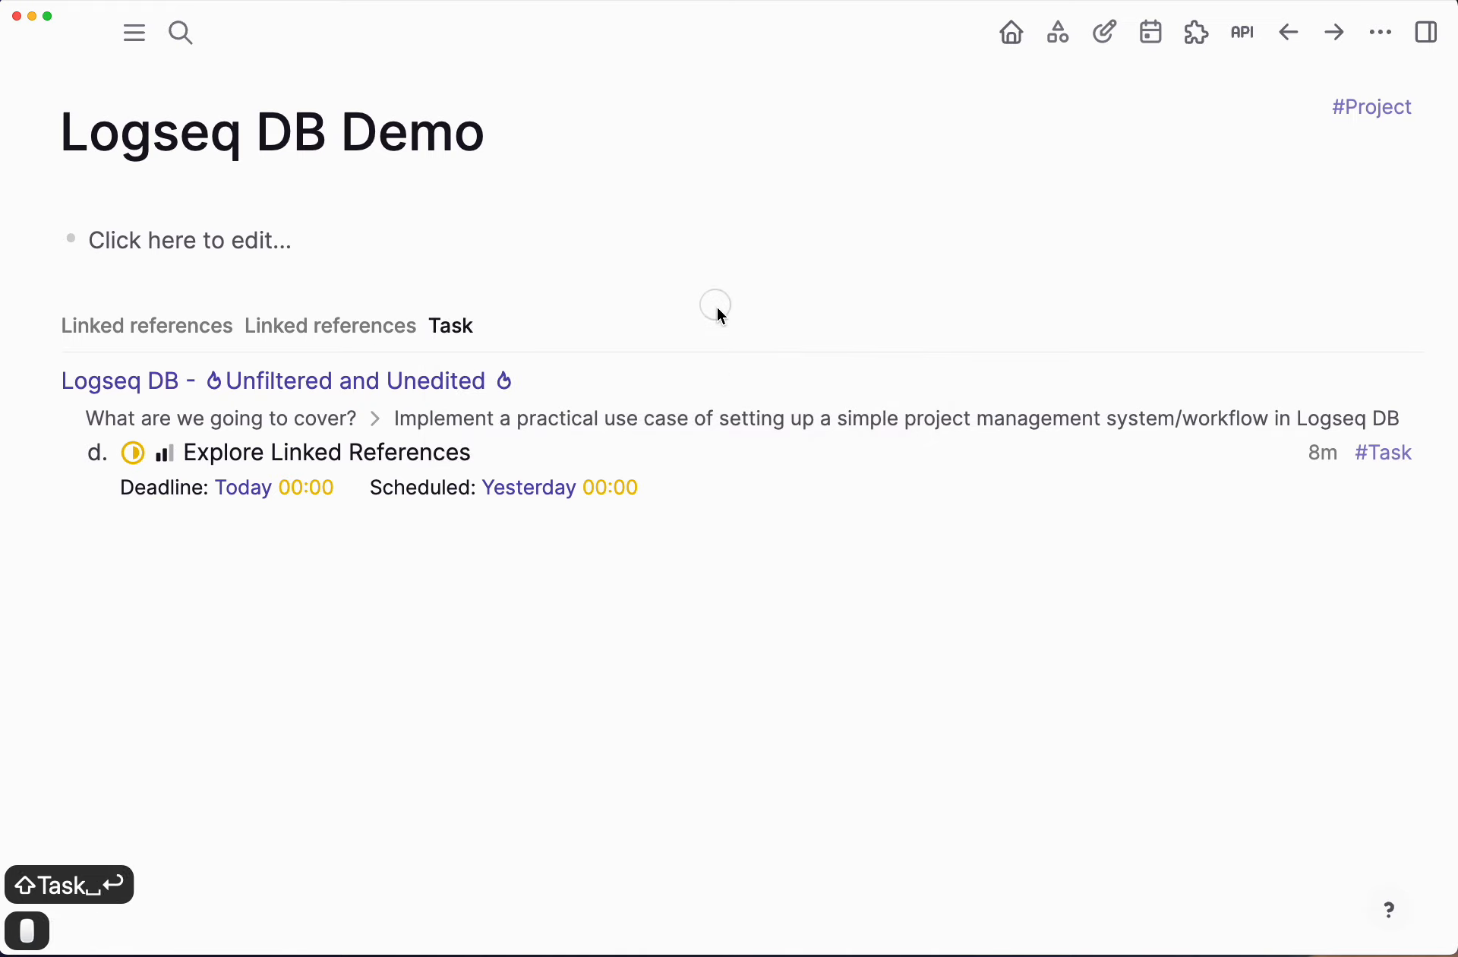
Step: Extend the "Task" view's name to "Task due"
{"action": "right_click", "coordinate": [451, 325]}
{"action": "mouse_move", "coordinate": [581, 395]}
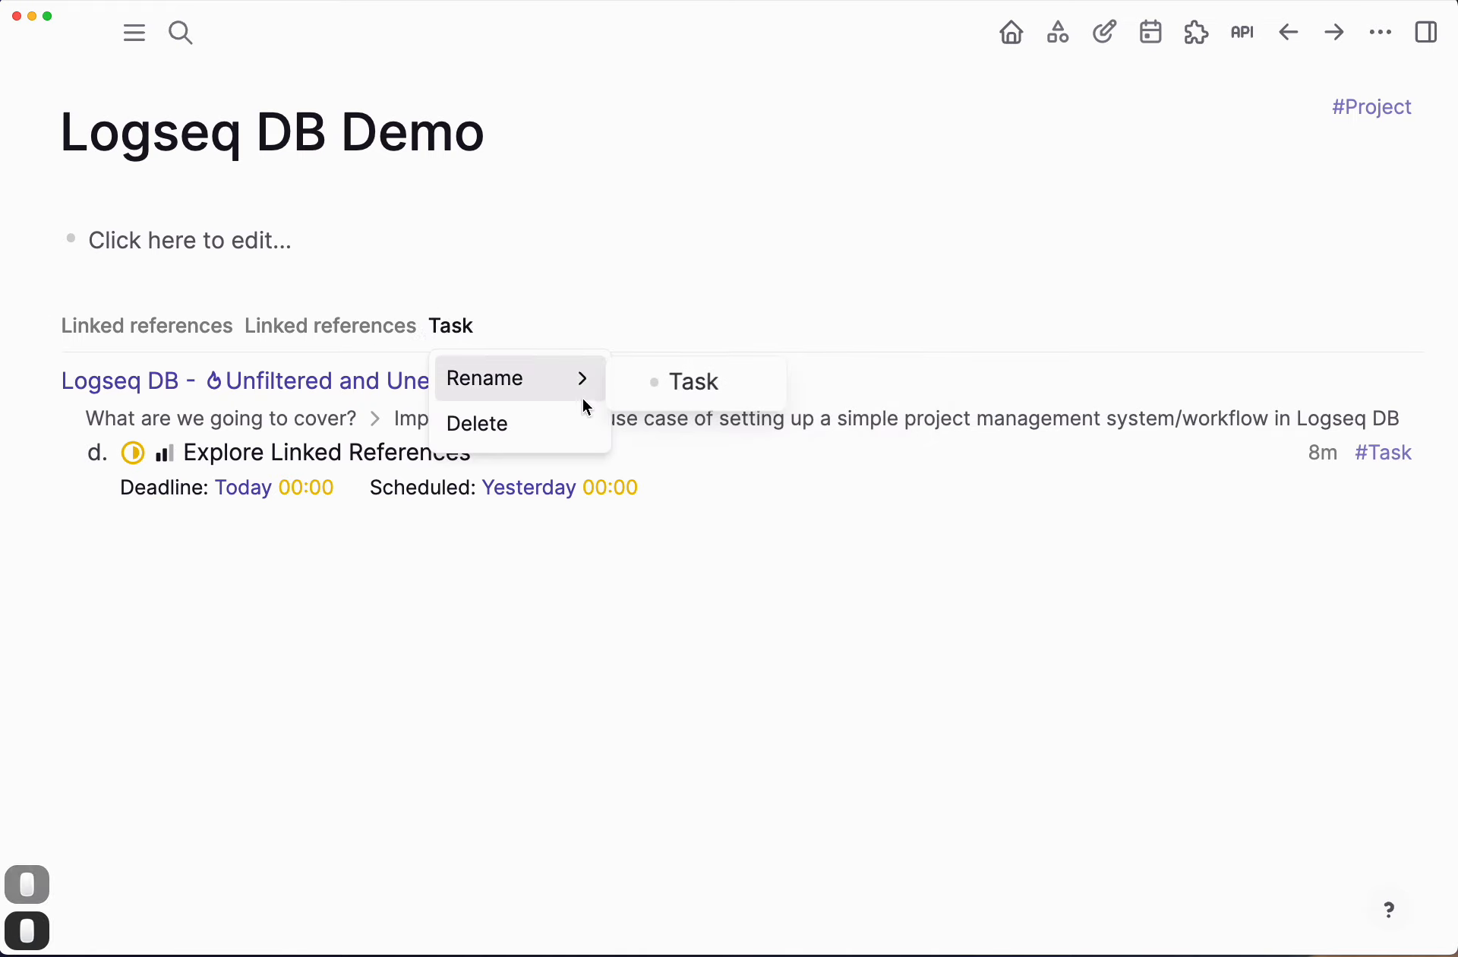
{"action": "left_click", "coordinate": [685, 383]}
{"action": "left_click", "coordinate": [744, 385]}
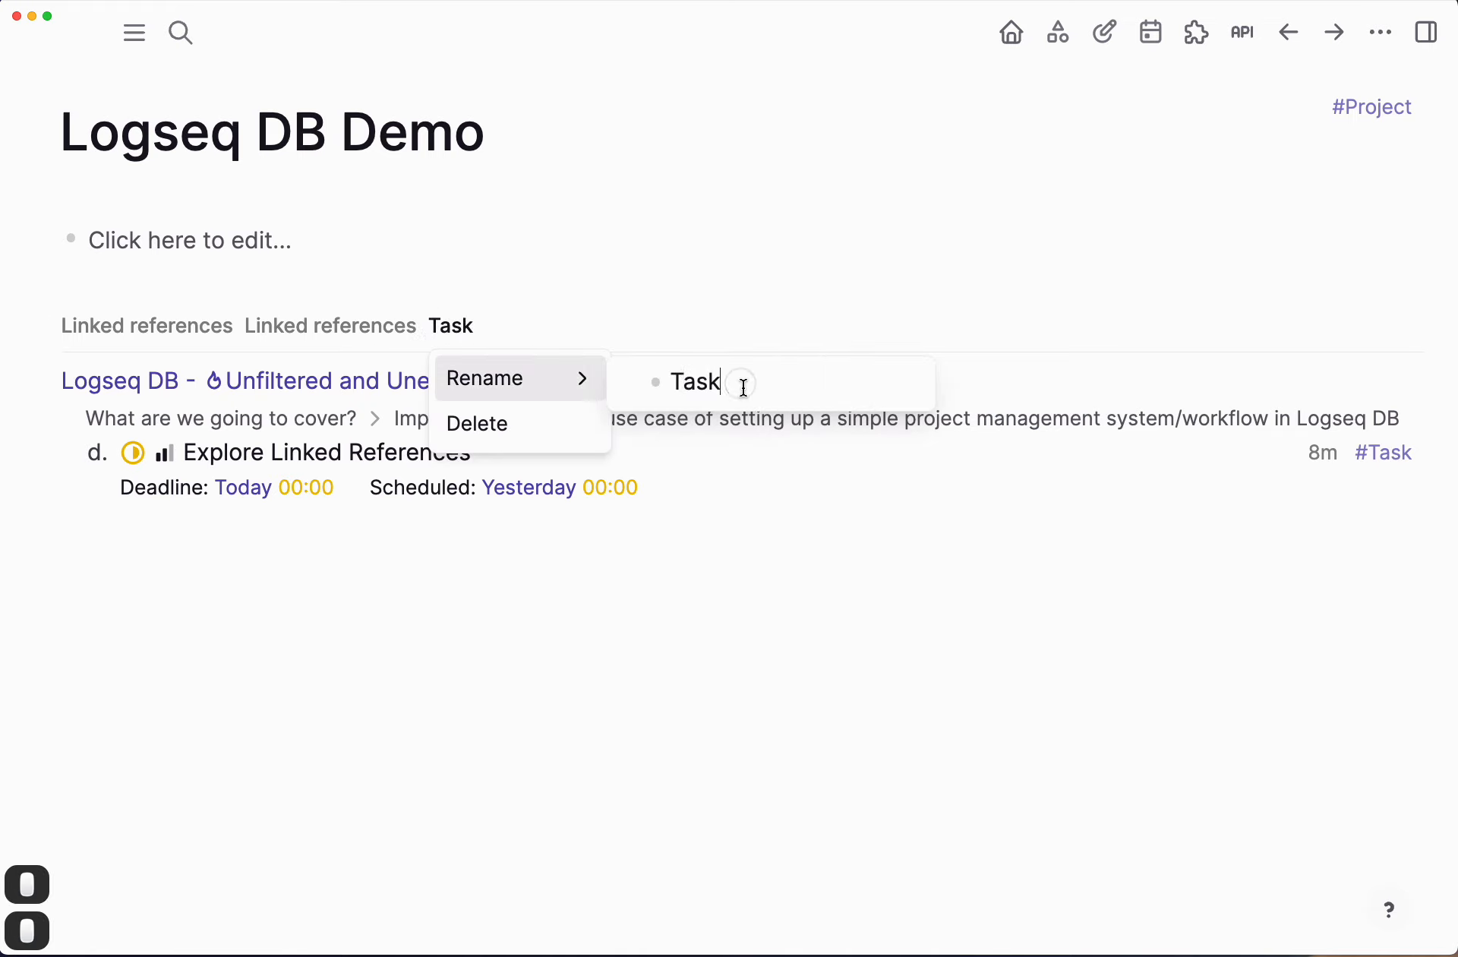
{"action": "type", "text": "due"}
{"action": "key", "text": "Return"}
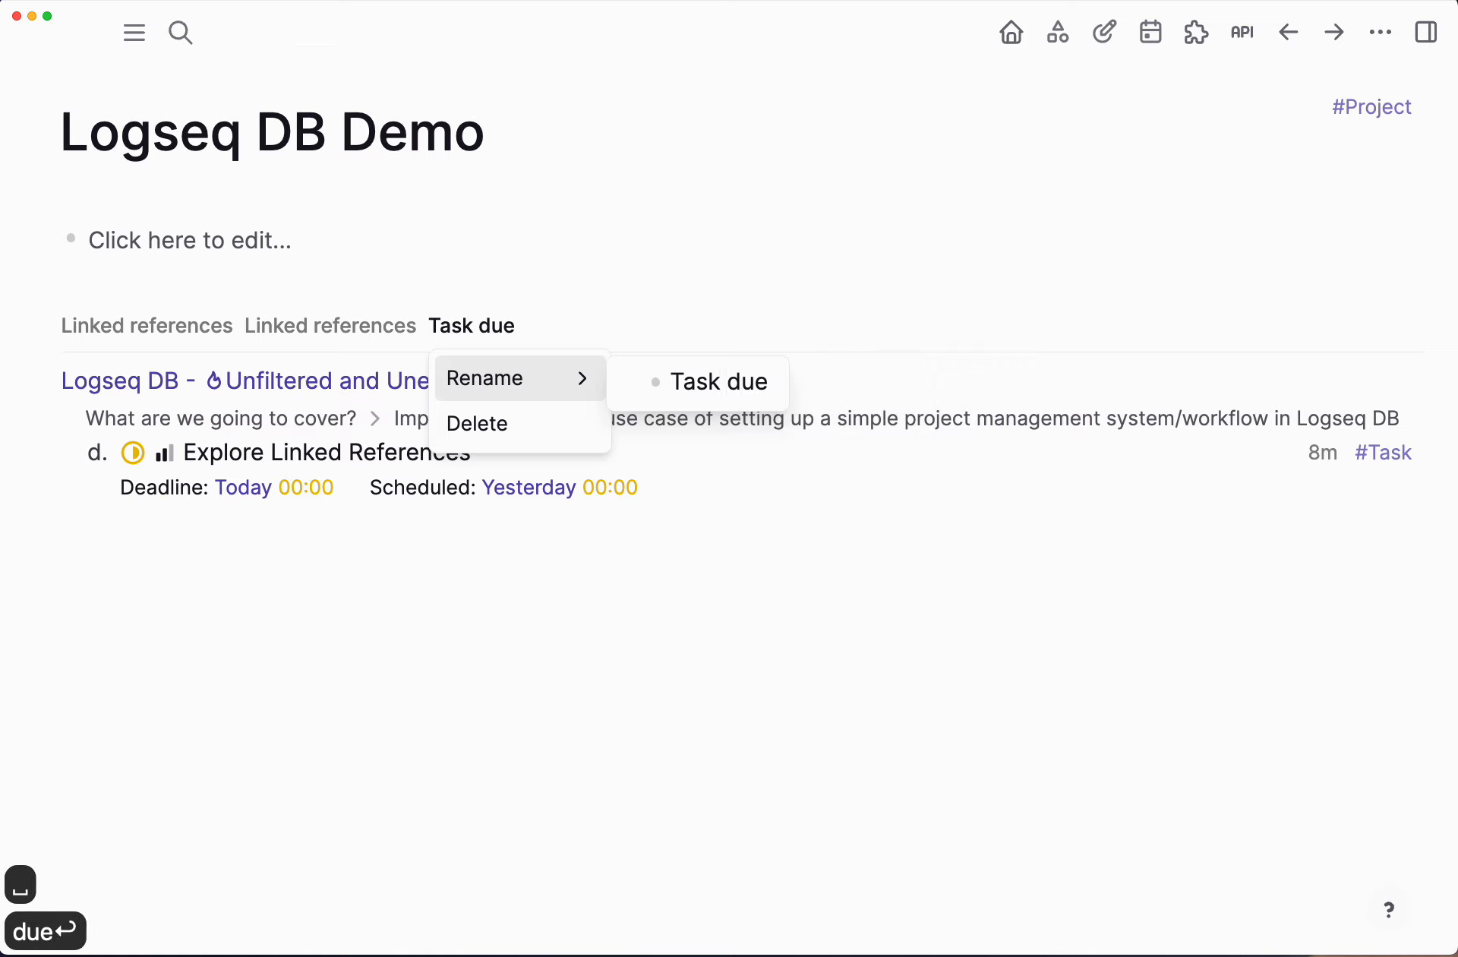
{"action": "left_click", "coordinate": [644, 612]}
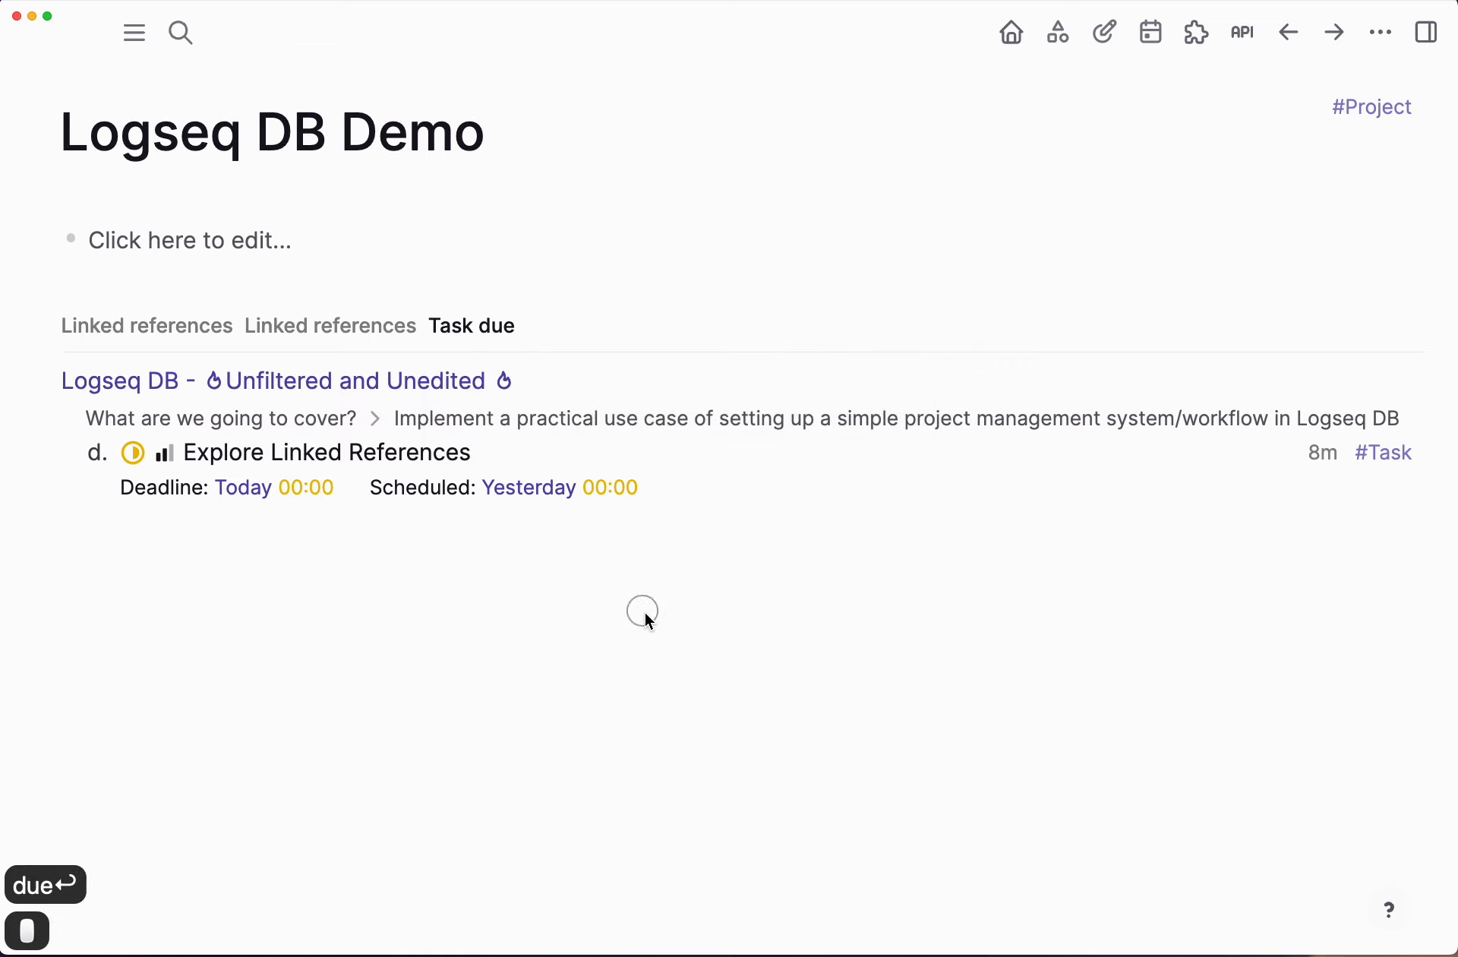
{"action": "right_click", "coordinate": [461, 321]}
{"action": "left_click", "coordinate": [527, 561]}
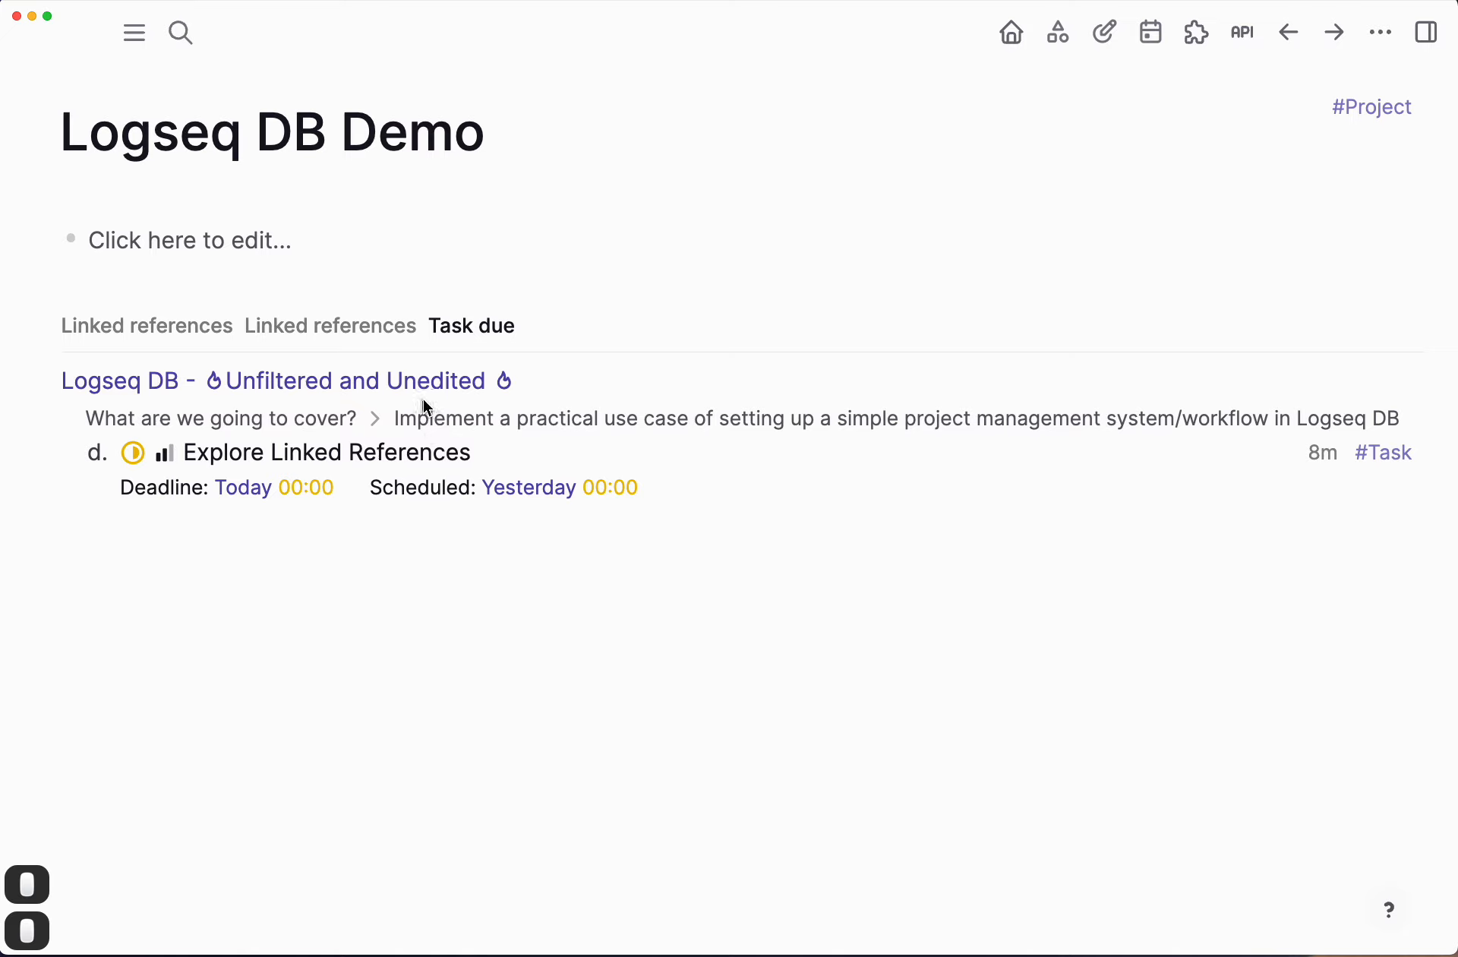
Step: Inspect the include filter of the "Task due" view and compare what all three linked reference views show
{"action": "mouse_move", "coordinate": [1157, 354]}
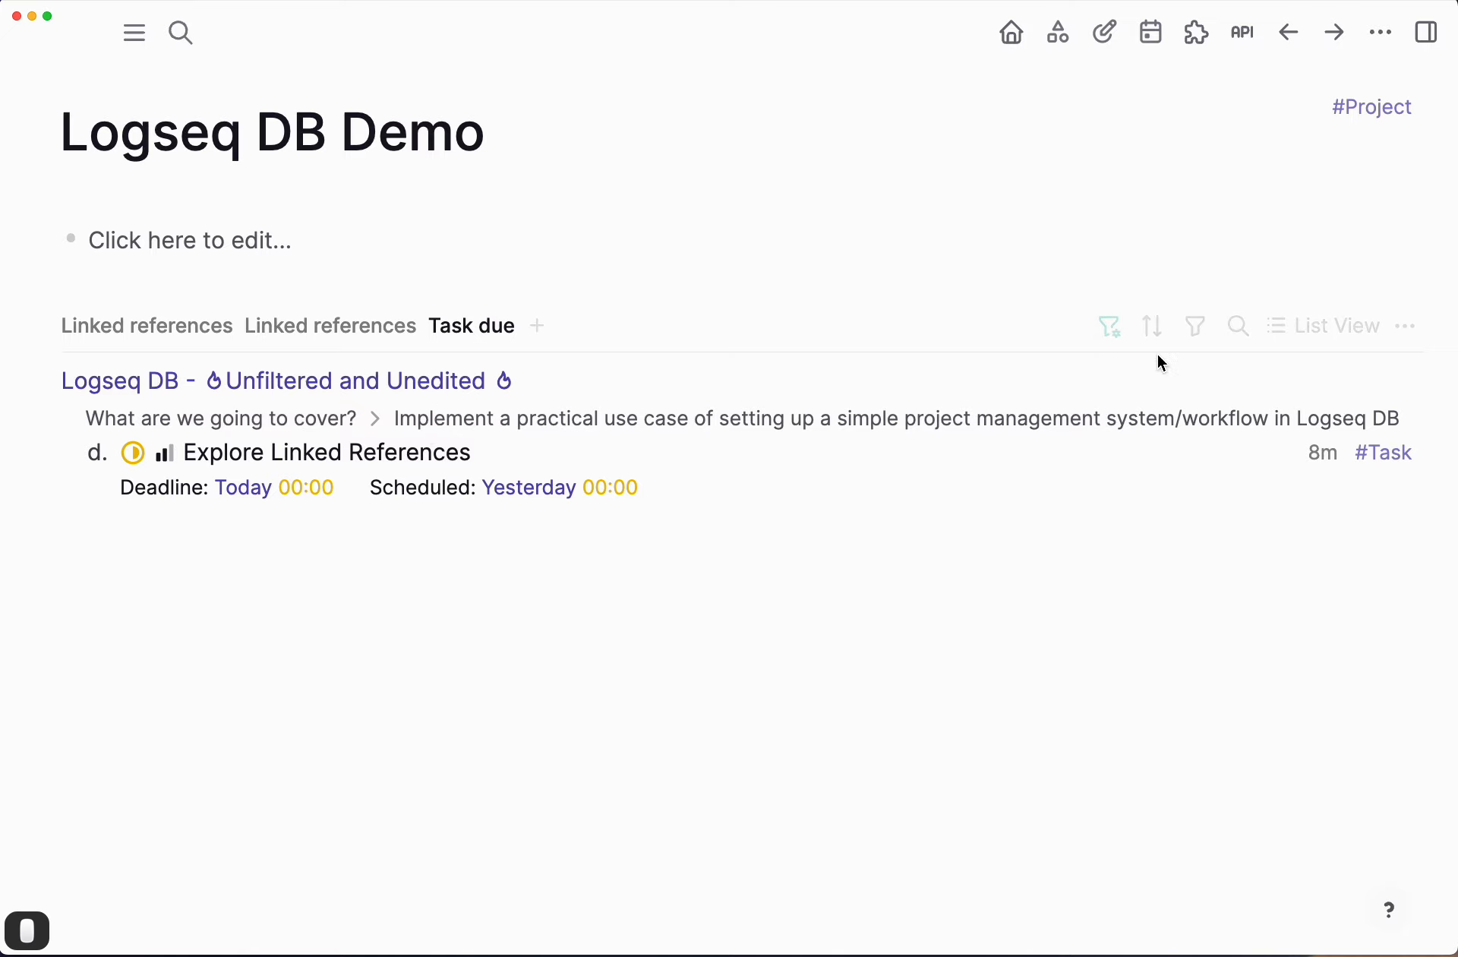
{"action": "left_click", "coordinate": [1114, 337]}
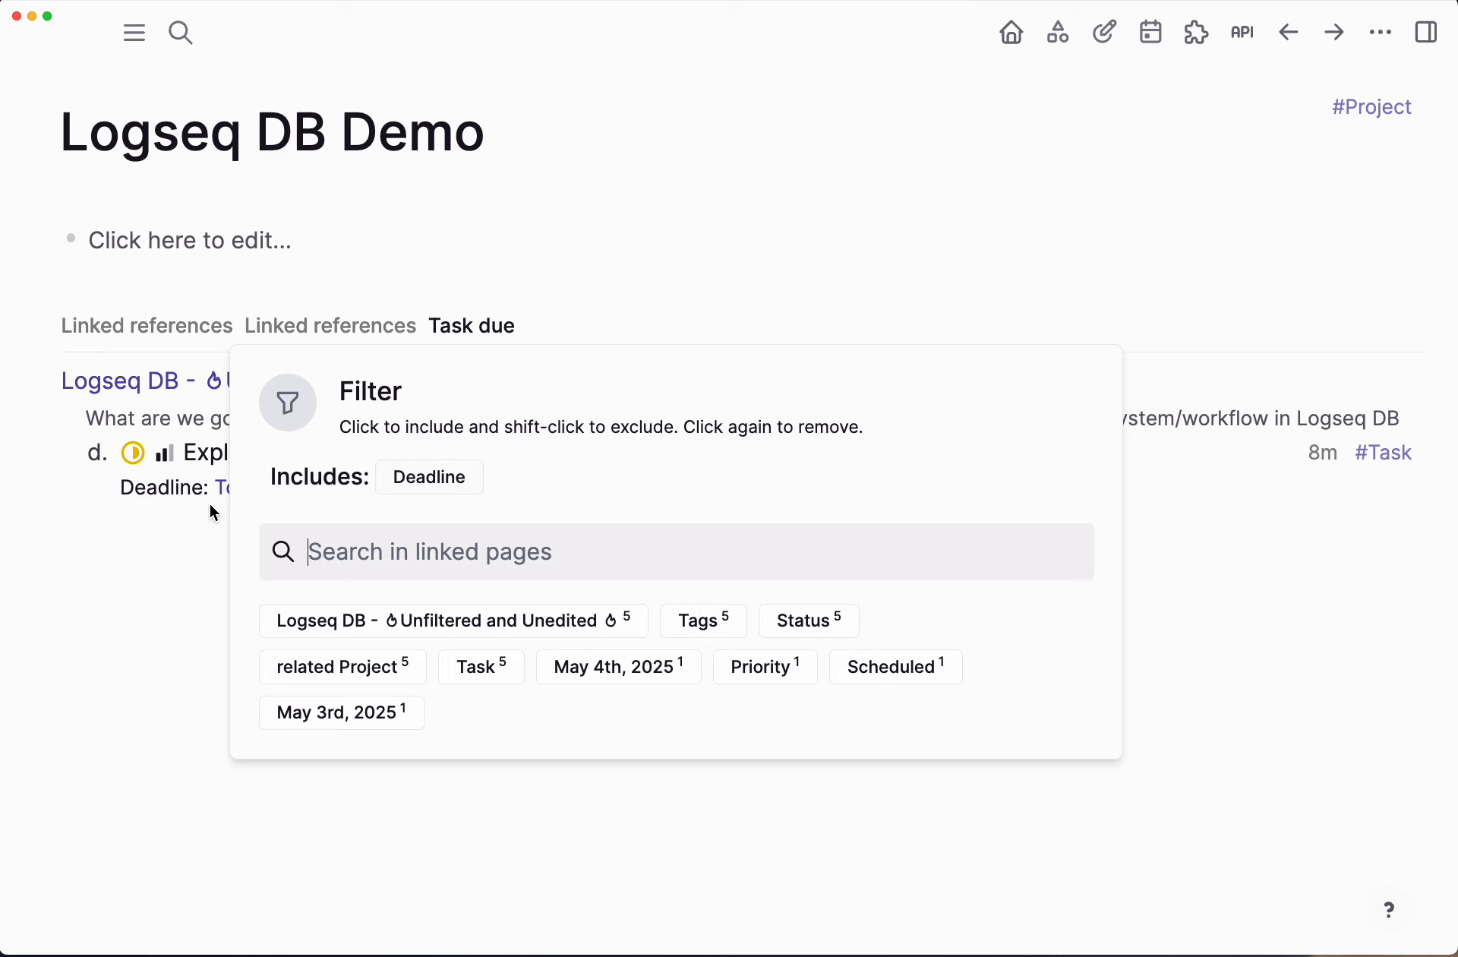
{"action": "left_click", "coordinate": [190, 478]}
{"action": "left_click", "coordinate": [119, 334]}
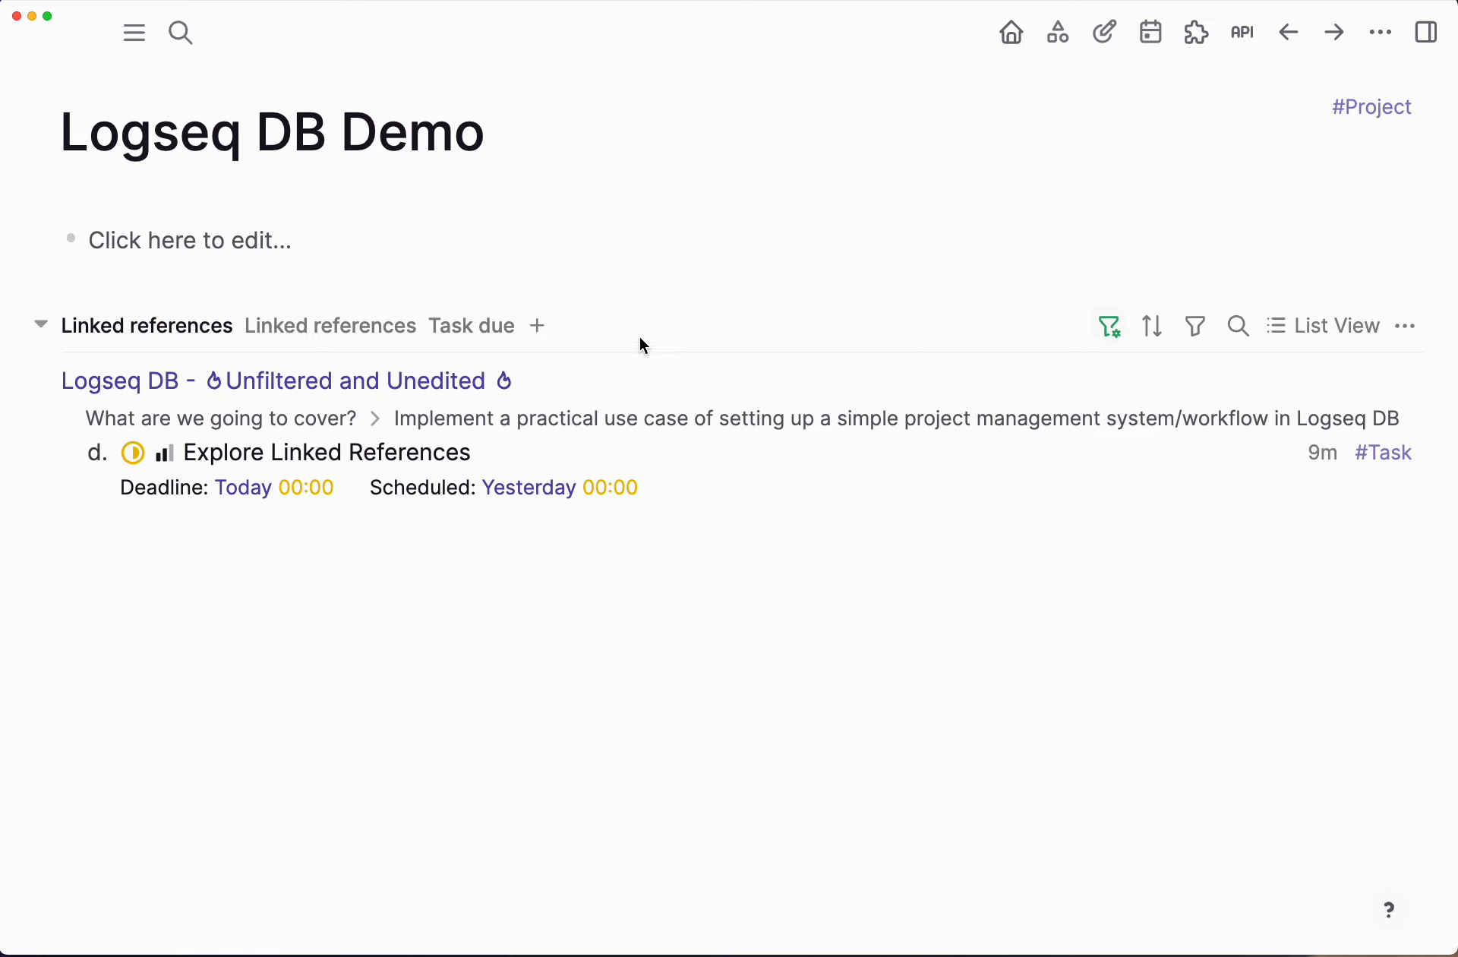
{"action": "left_click", "coordinate": [350, 338]}
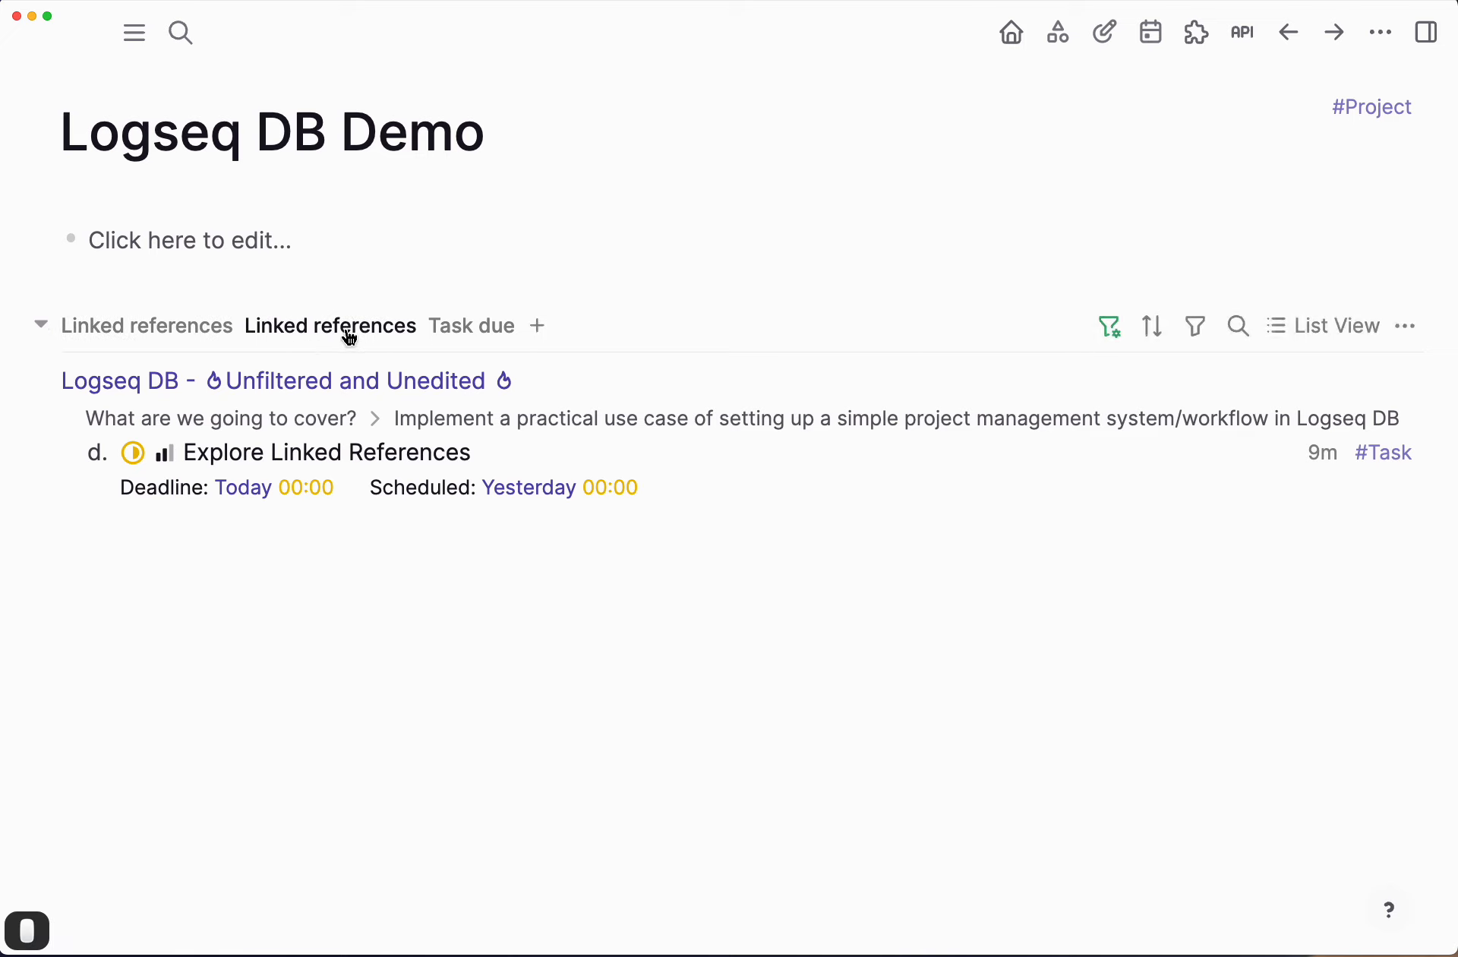
{"action": "left_click", "coordinate": [499, 330]}
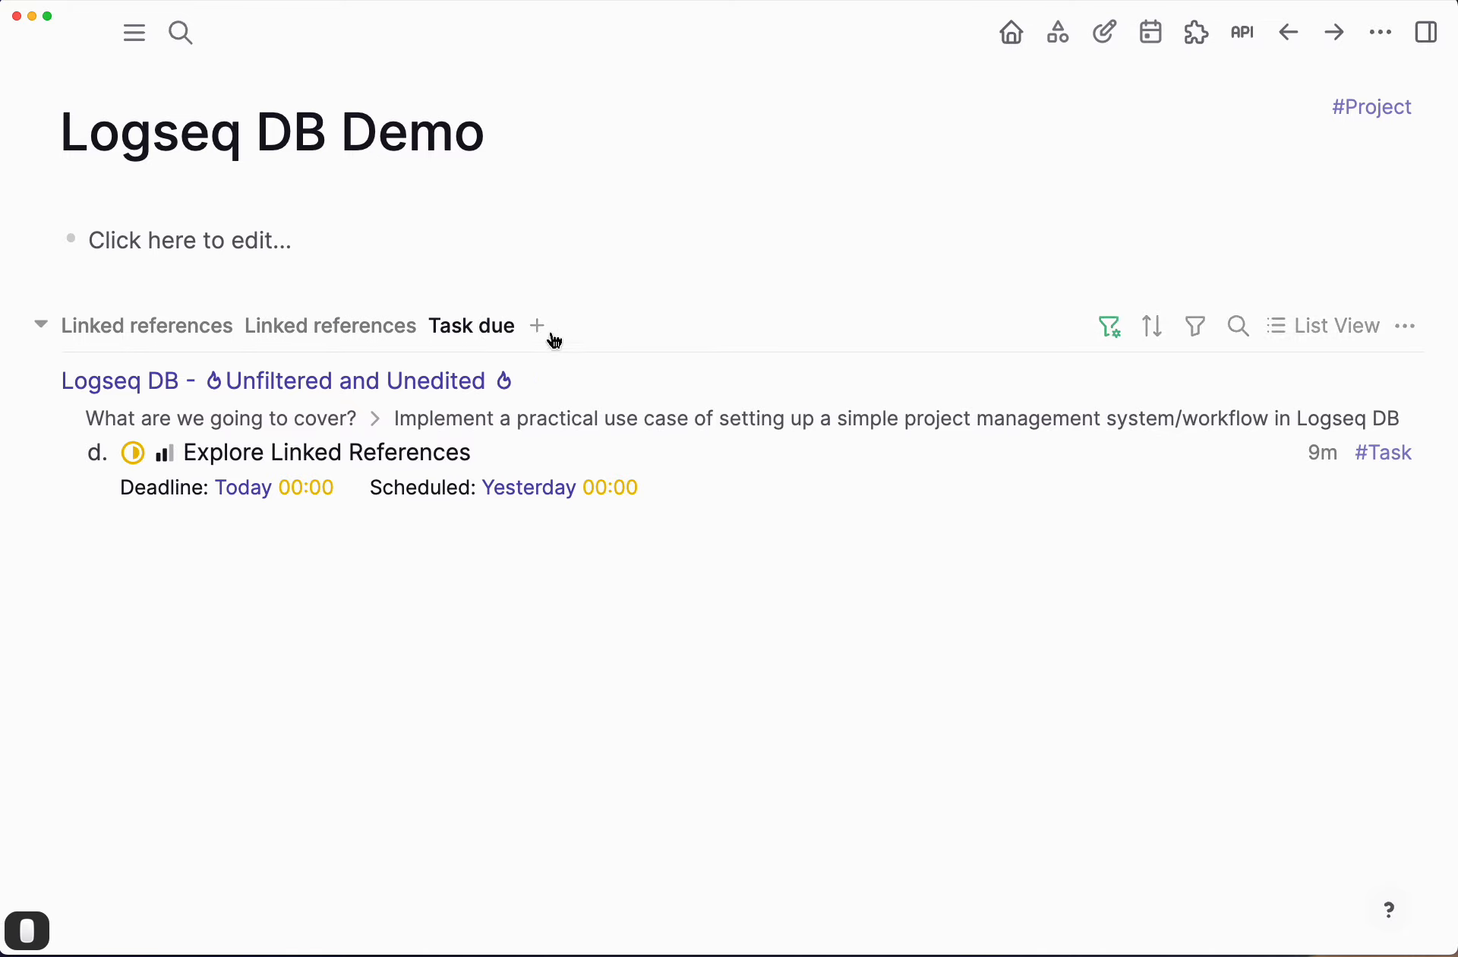
Step: Remove the Deadline include filter from the "Task due" view
{"action": "left_click", "coordinate": [1113, 331]}
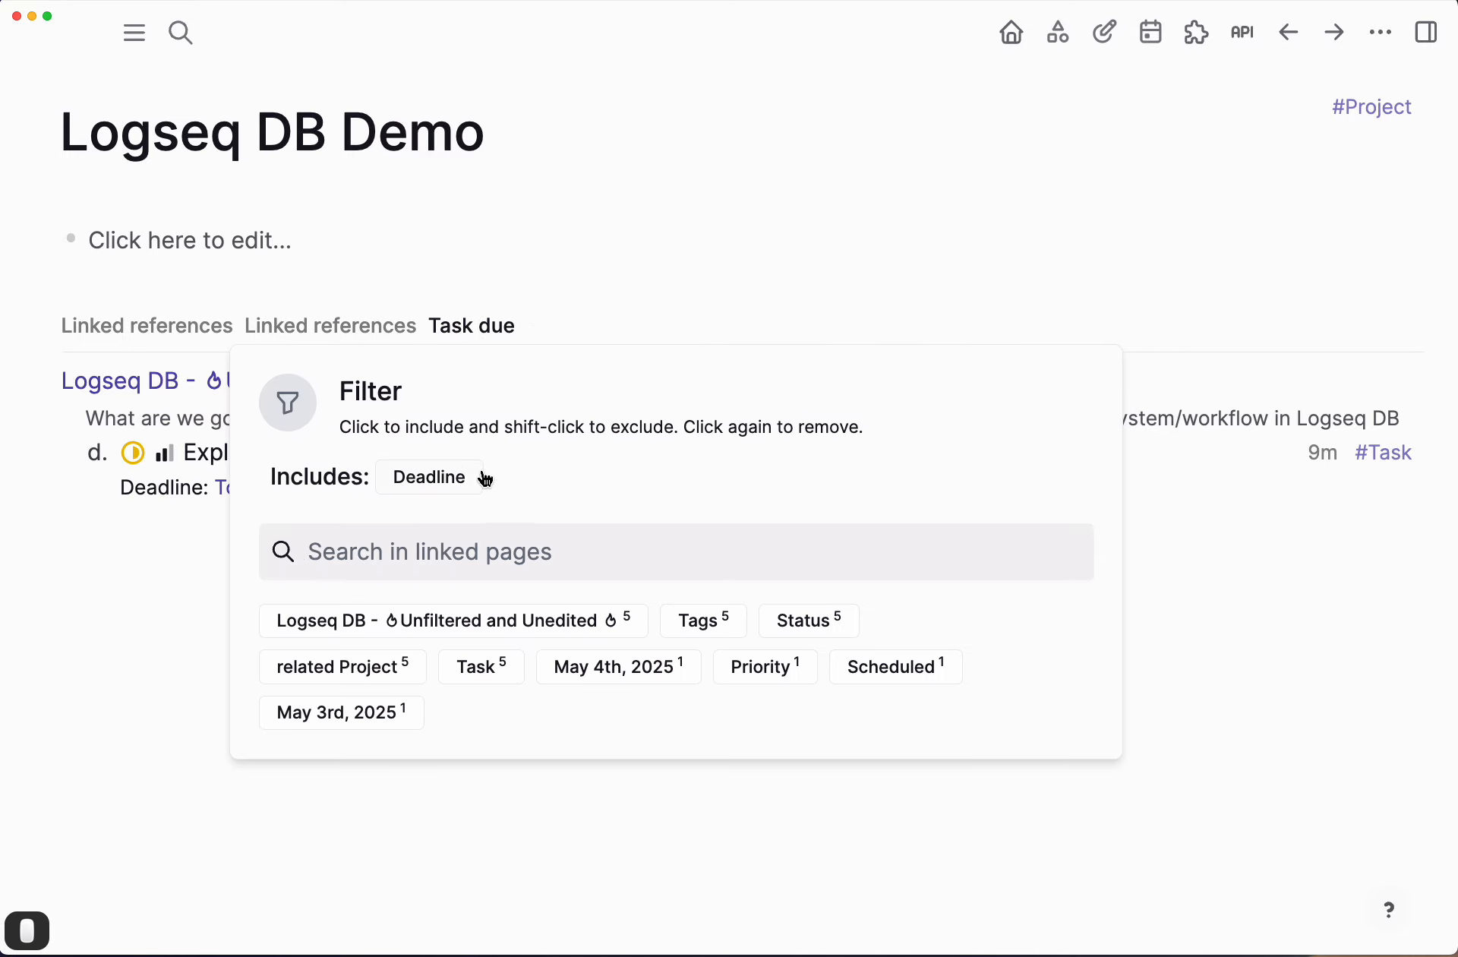
{"action": "left_click", "coordinate": [443, 480]}
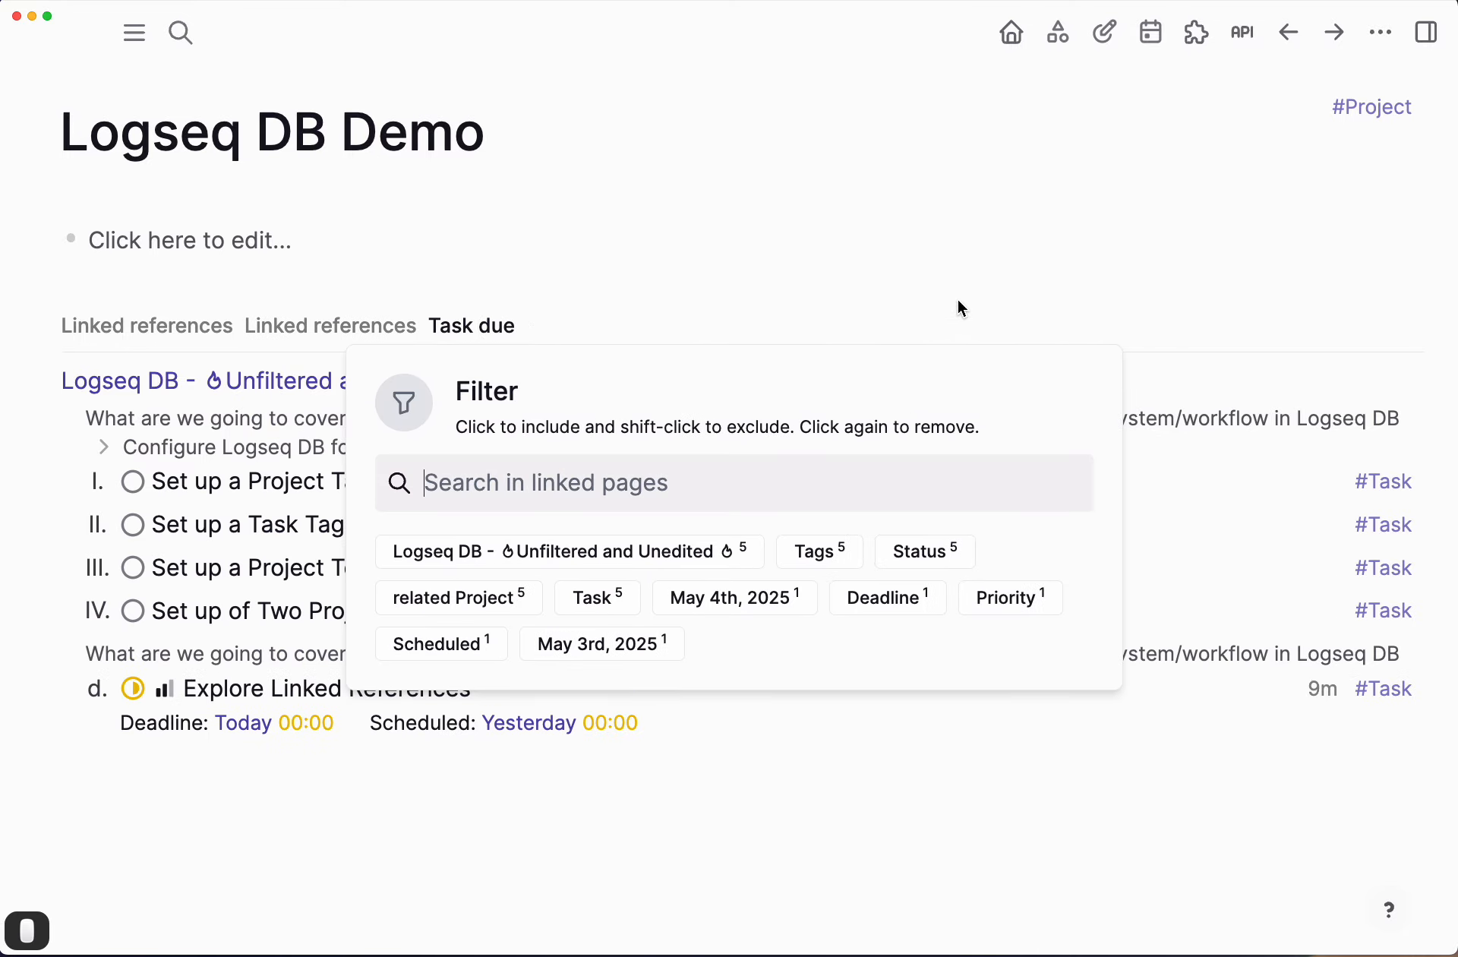
{"action": "left_click", "coordinate": [760, 310]}
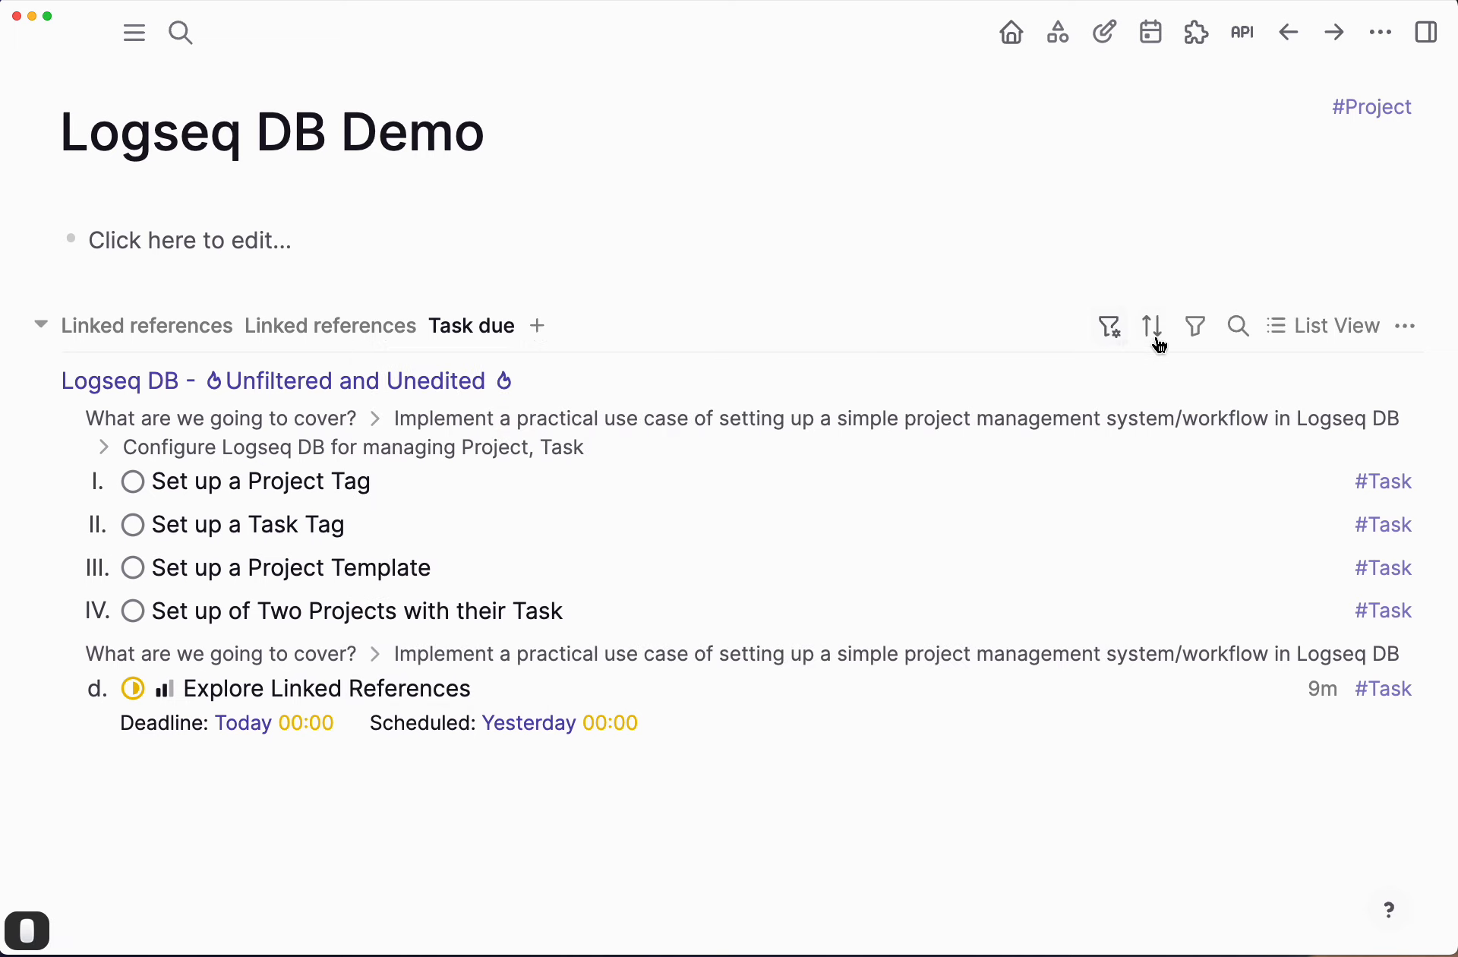
Step: Filter the "Task due" view to references whose Tags property is Task
{"action": "left_click", "coordinate": [1200, 336]}
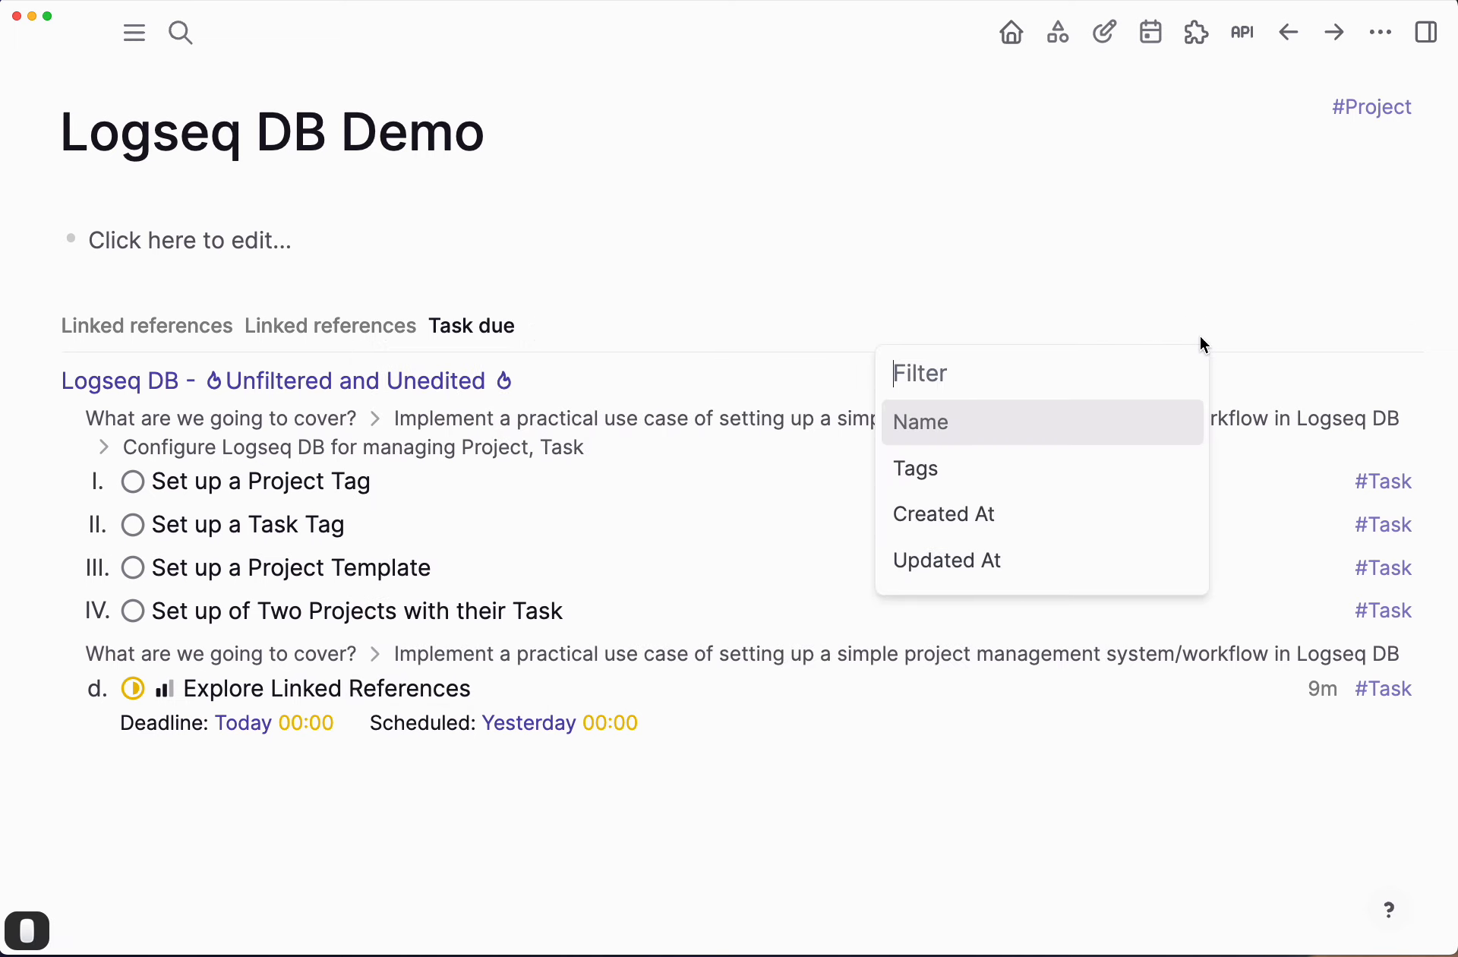
{"action": "left_click", "coordinate": [941, 478]}
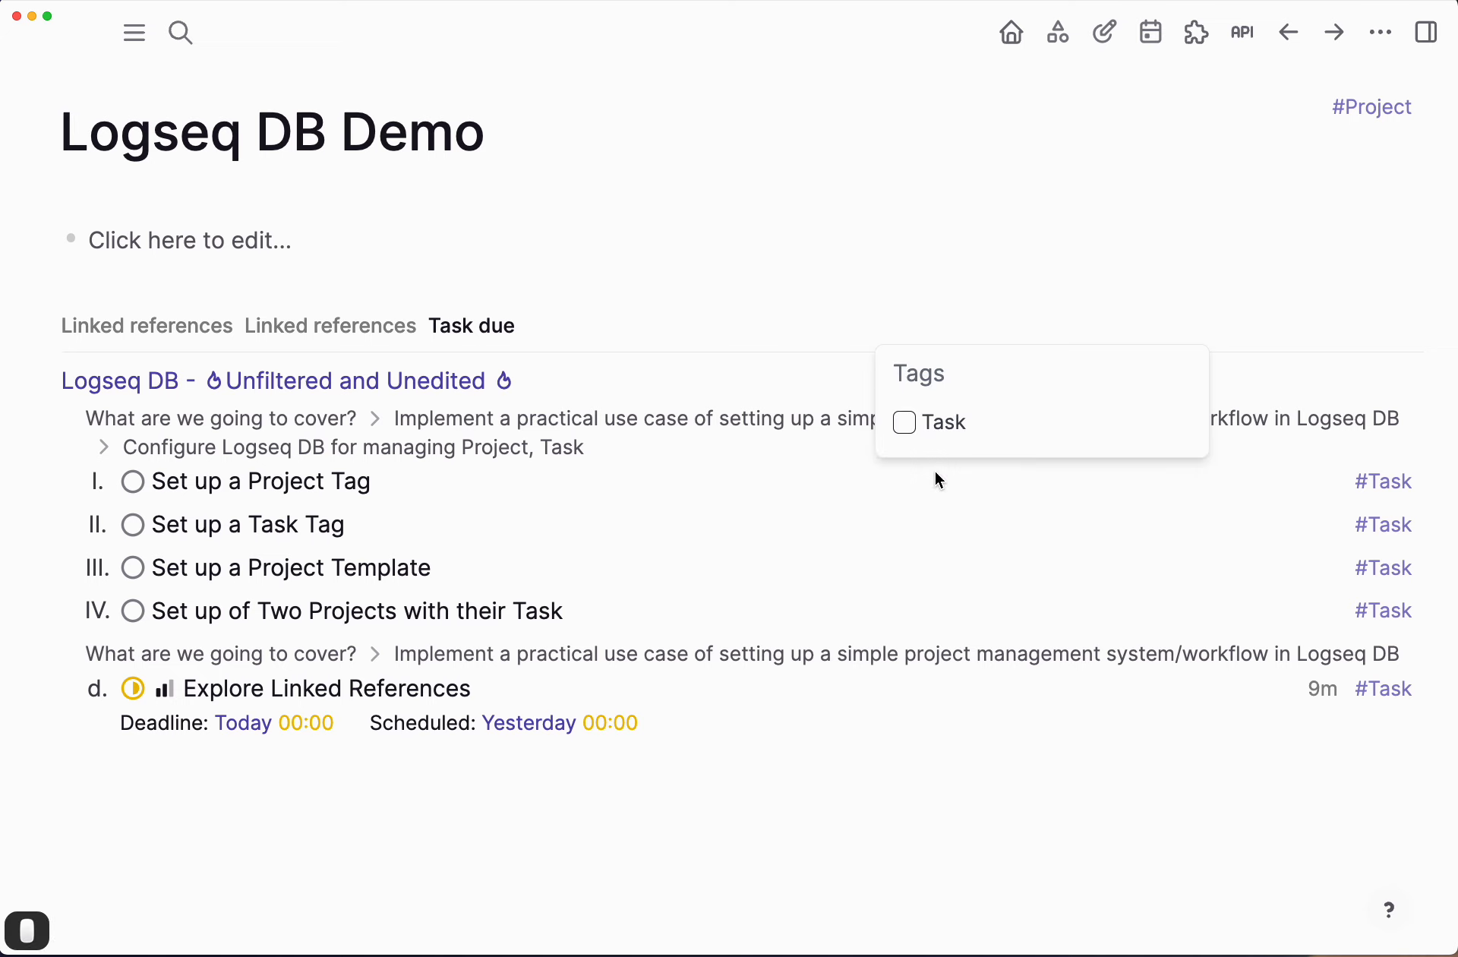
{"action": "left_click", "coordinate": [905, 422]}
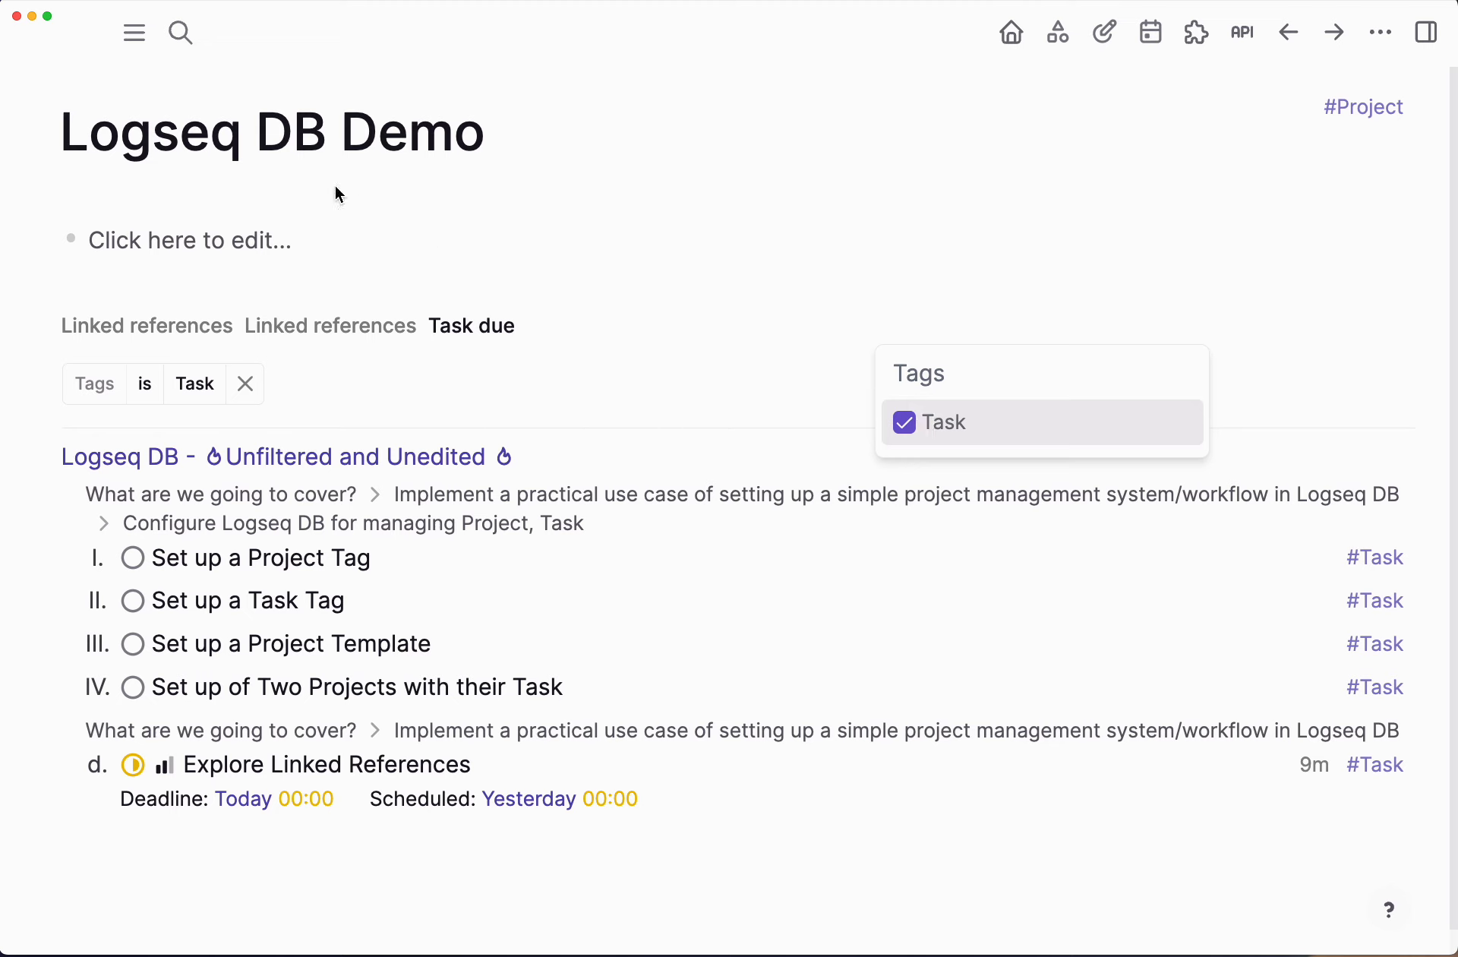
Step: Copy the page title "Logseq DB Demo" and paste it into the empty block of the May 4th, 2025 journal
{"action": "left_click_drag", "start_coordinate": [61, 146], "coordinate": [459, 141]}
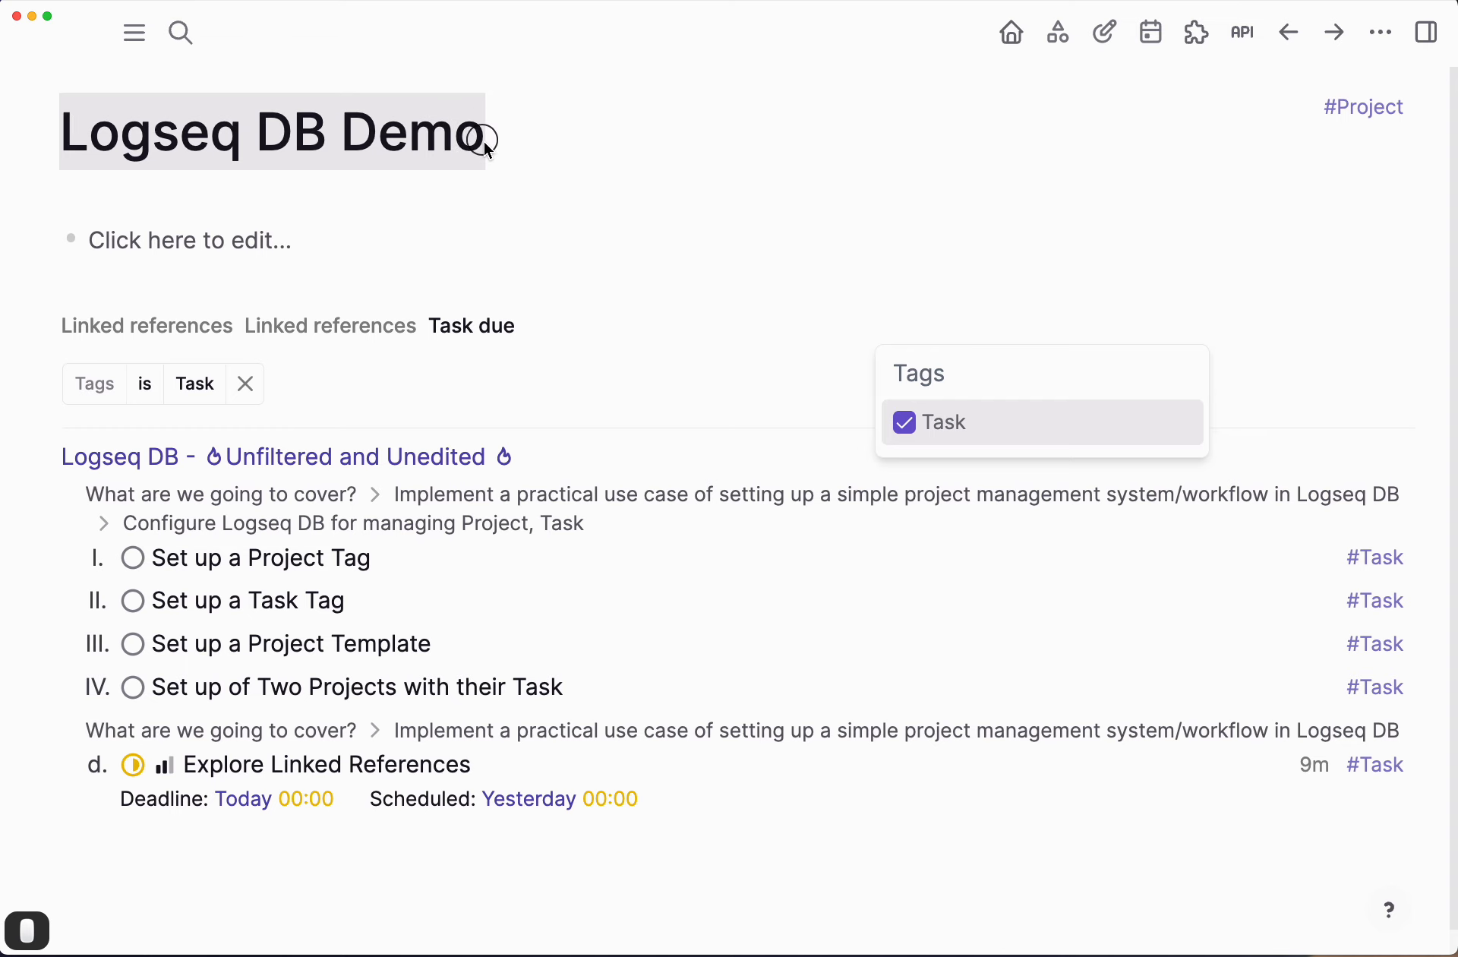
{"action": "key", "text": "super+c"}
{"action": "left_click", "coordinate": [712, 114]}
{"action": "key", "text": "super+bracketleft"}
{"action": "left_click", "coordinate": [726, 140], "text": "super"}
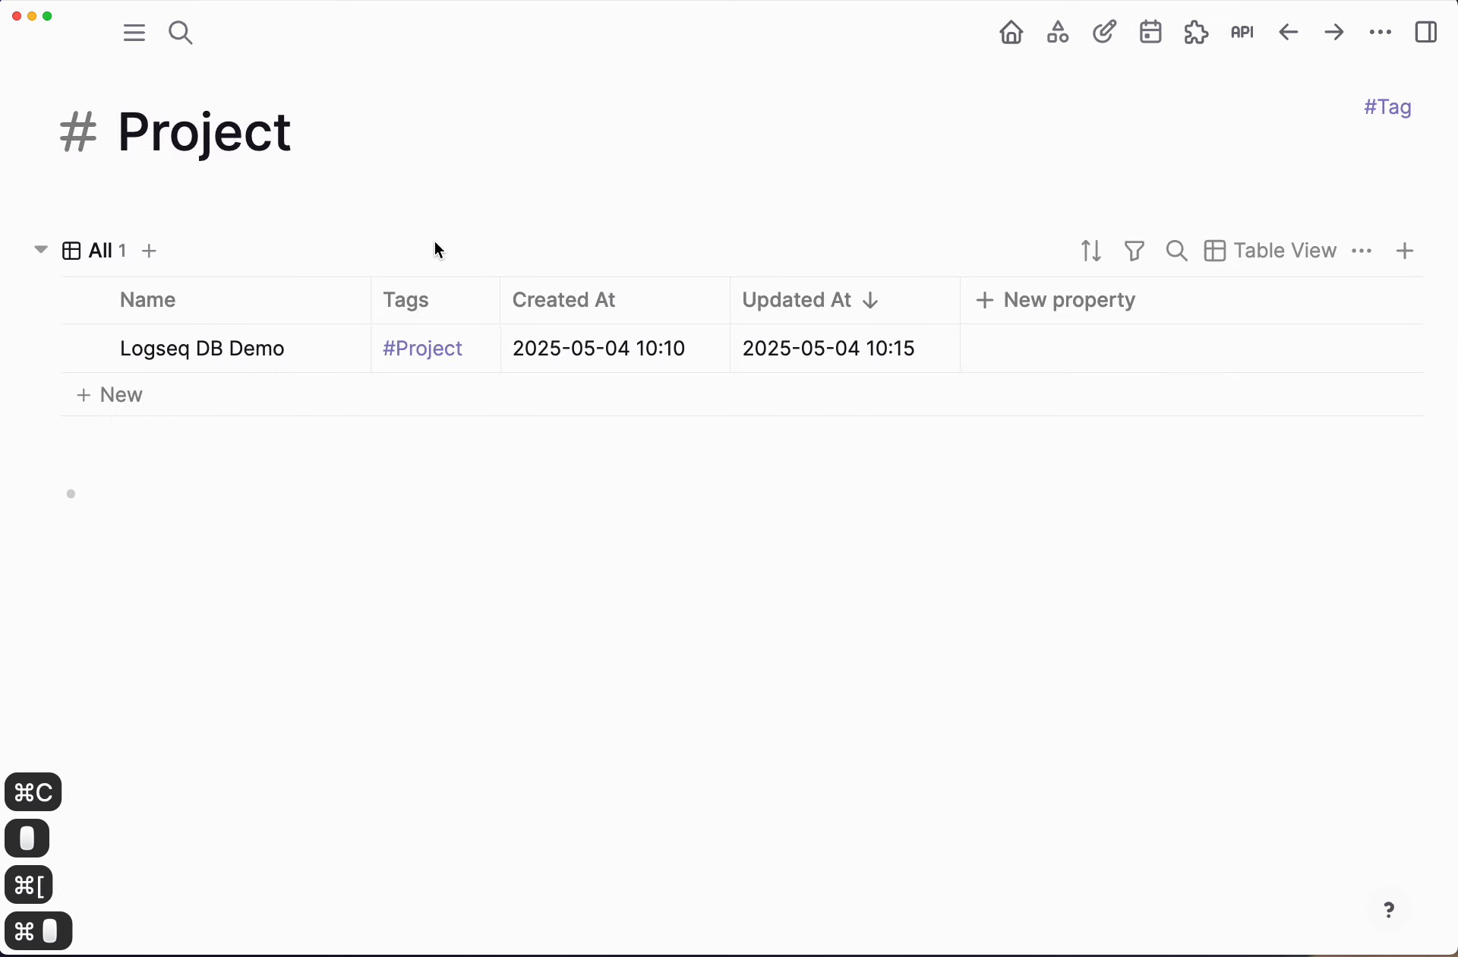
{"action": "key", "text": "super+bracketleft"}
{"action": "key", "text": "super+bracketleft"}
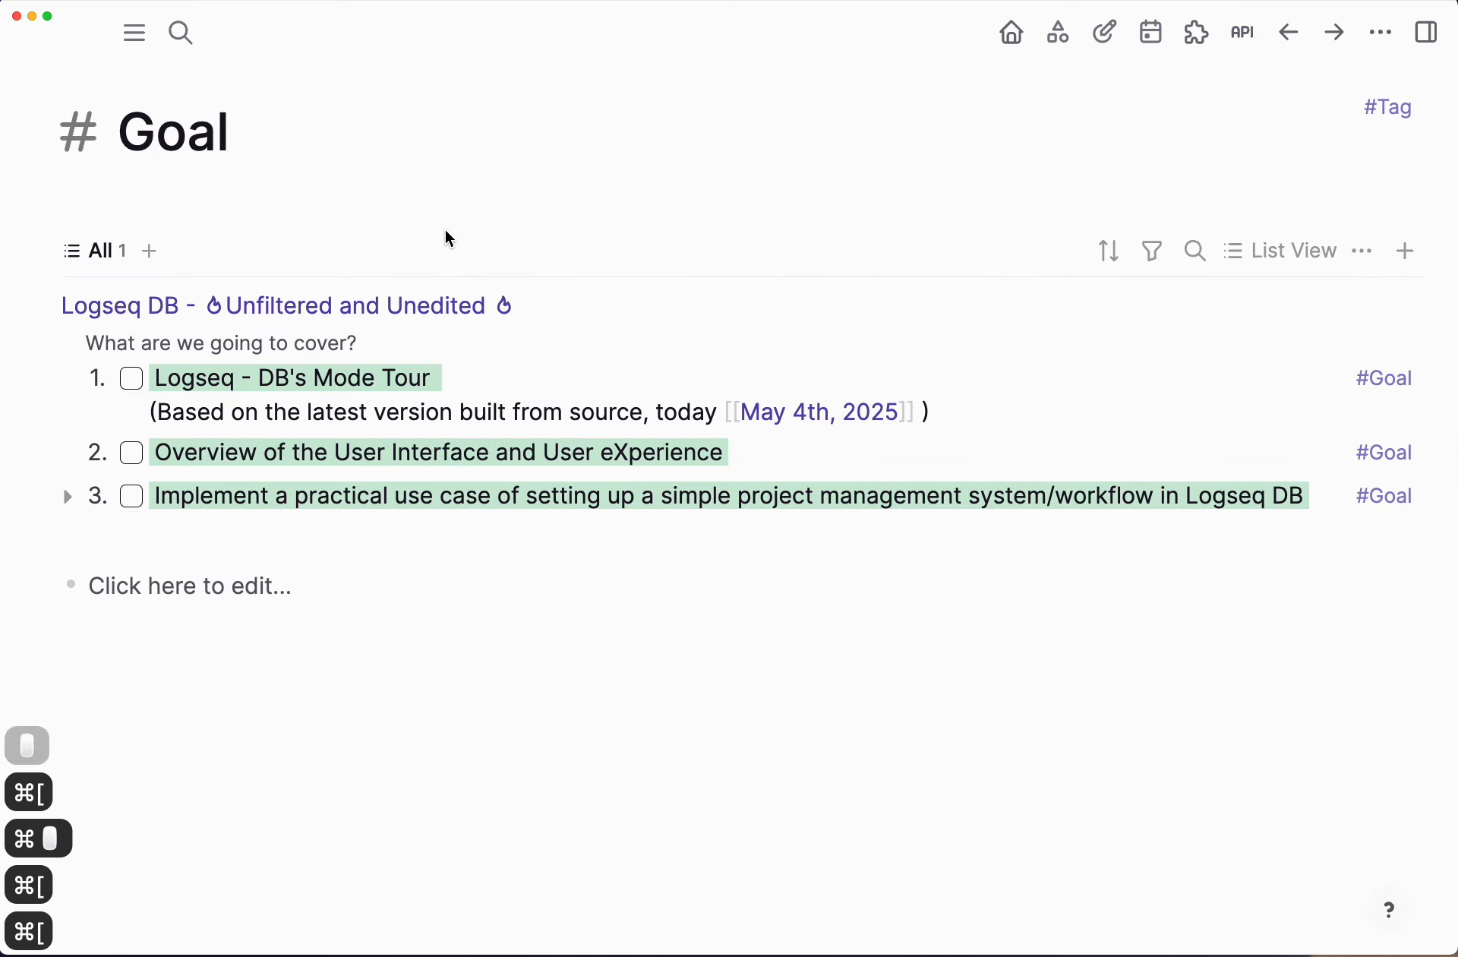
{"action": "left_click", "coordinate": [135, 35]}
{"action": "left_click", "coordinate": [179, 216]}
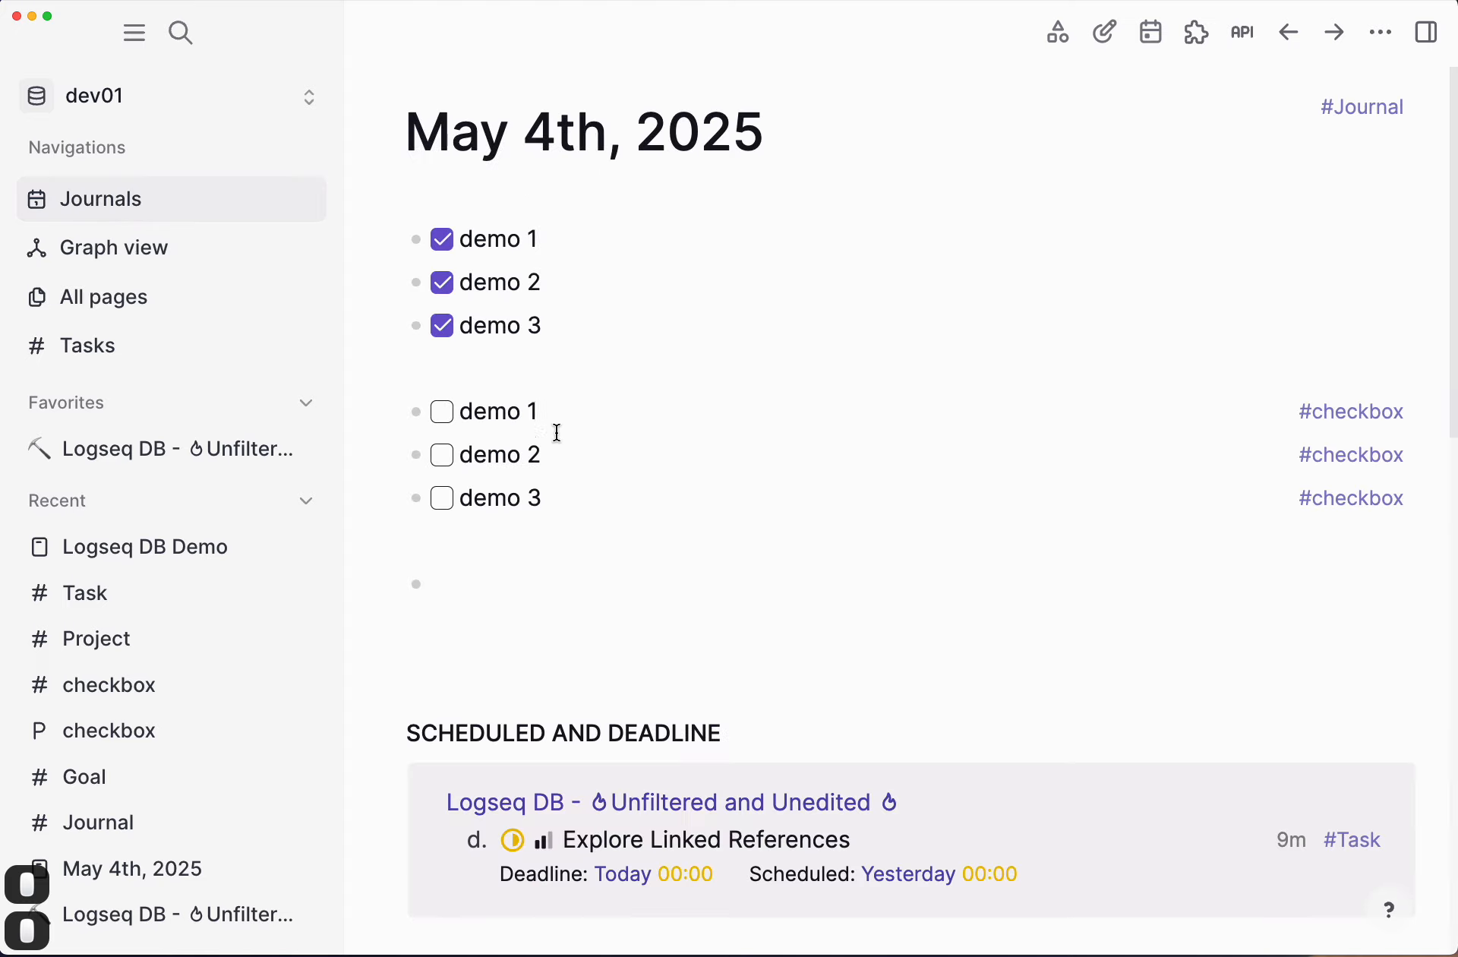
{"action": "left_click", "coordinate": [544, 575]}
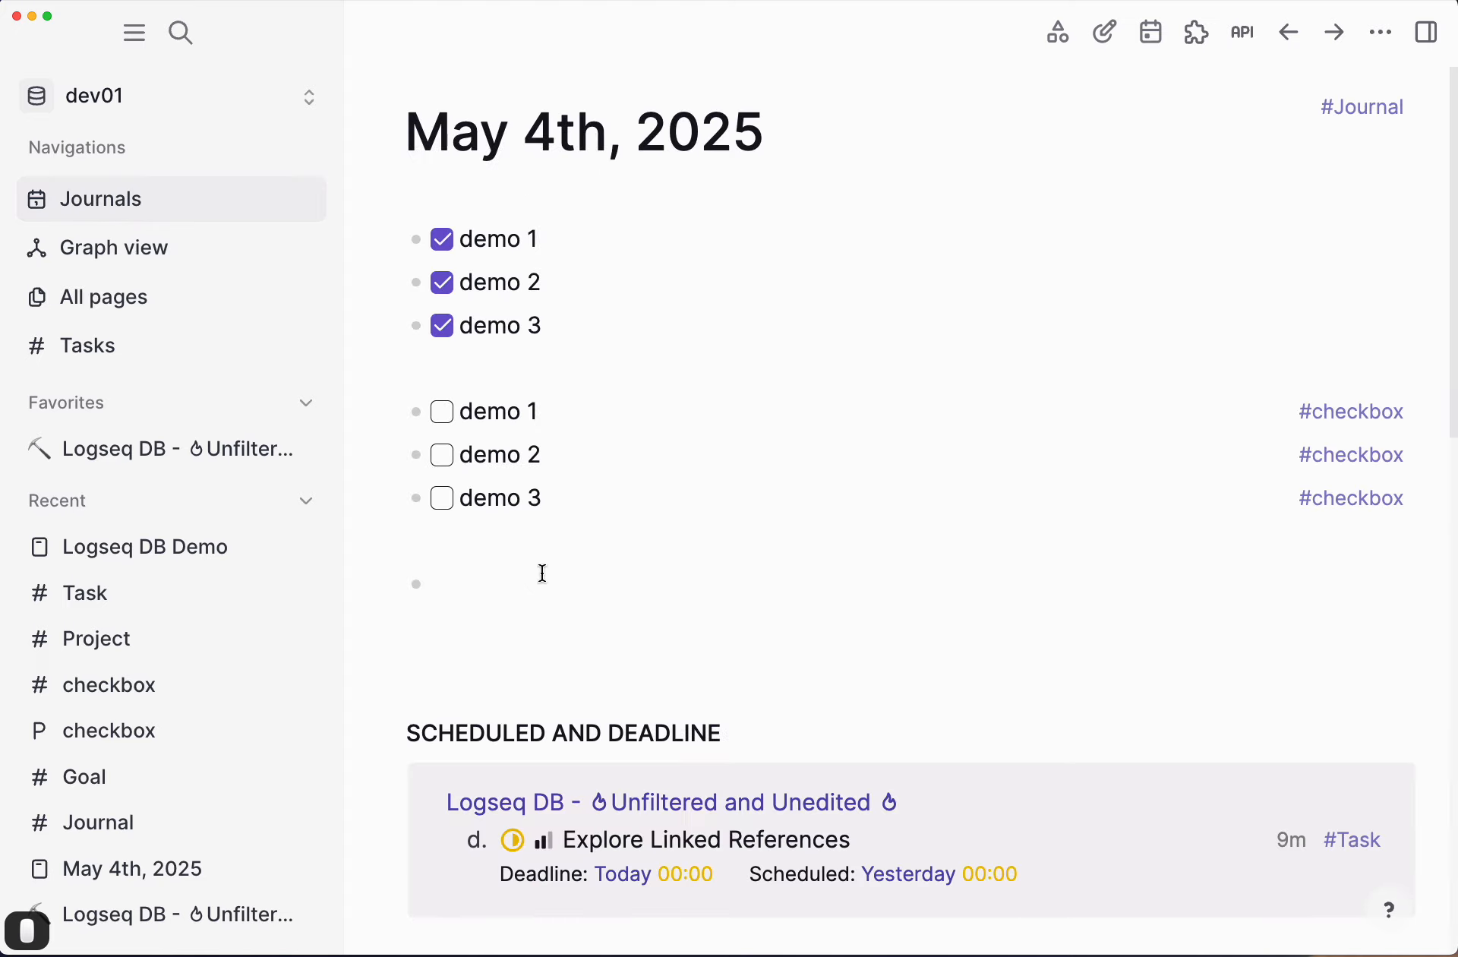
{"action": "key", "text": "super+v"}
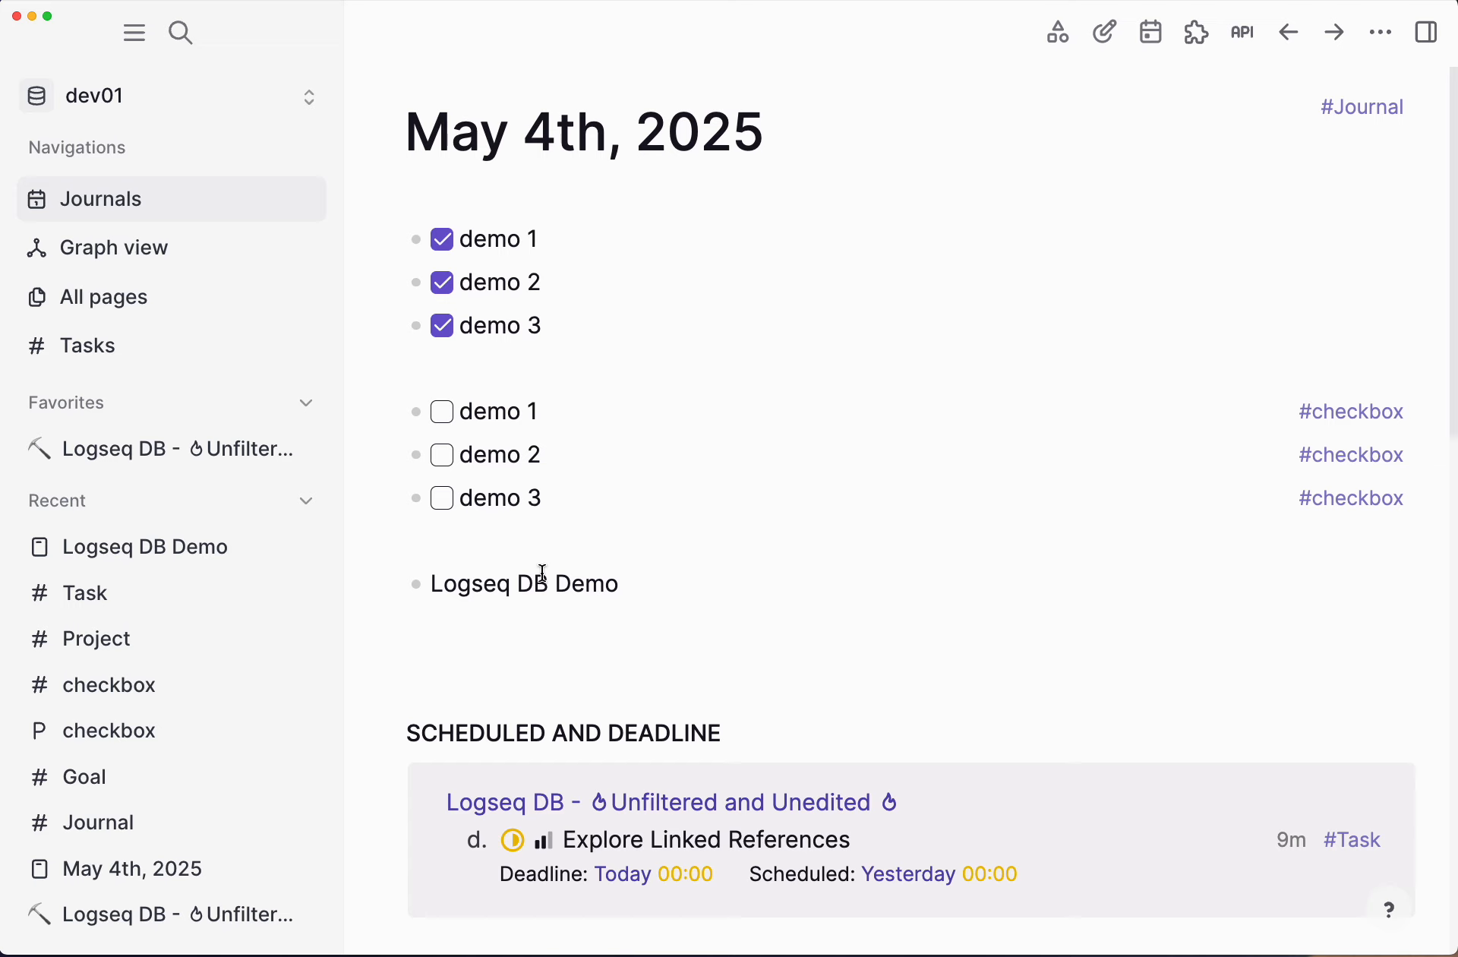
Step: Turn the pasted "Logseq DB Demo" text in the journal into a page reference
{"action": "key", "text": "shift+super+Left"}
{"action": "key", "text": "super+c"}
{"action": "type", "text": "[["}
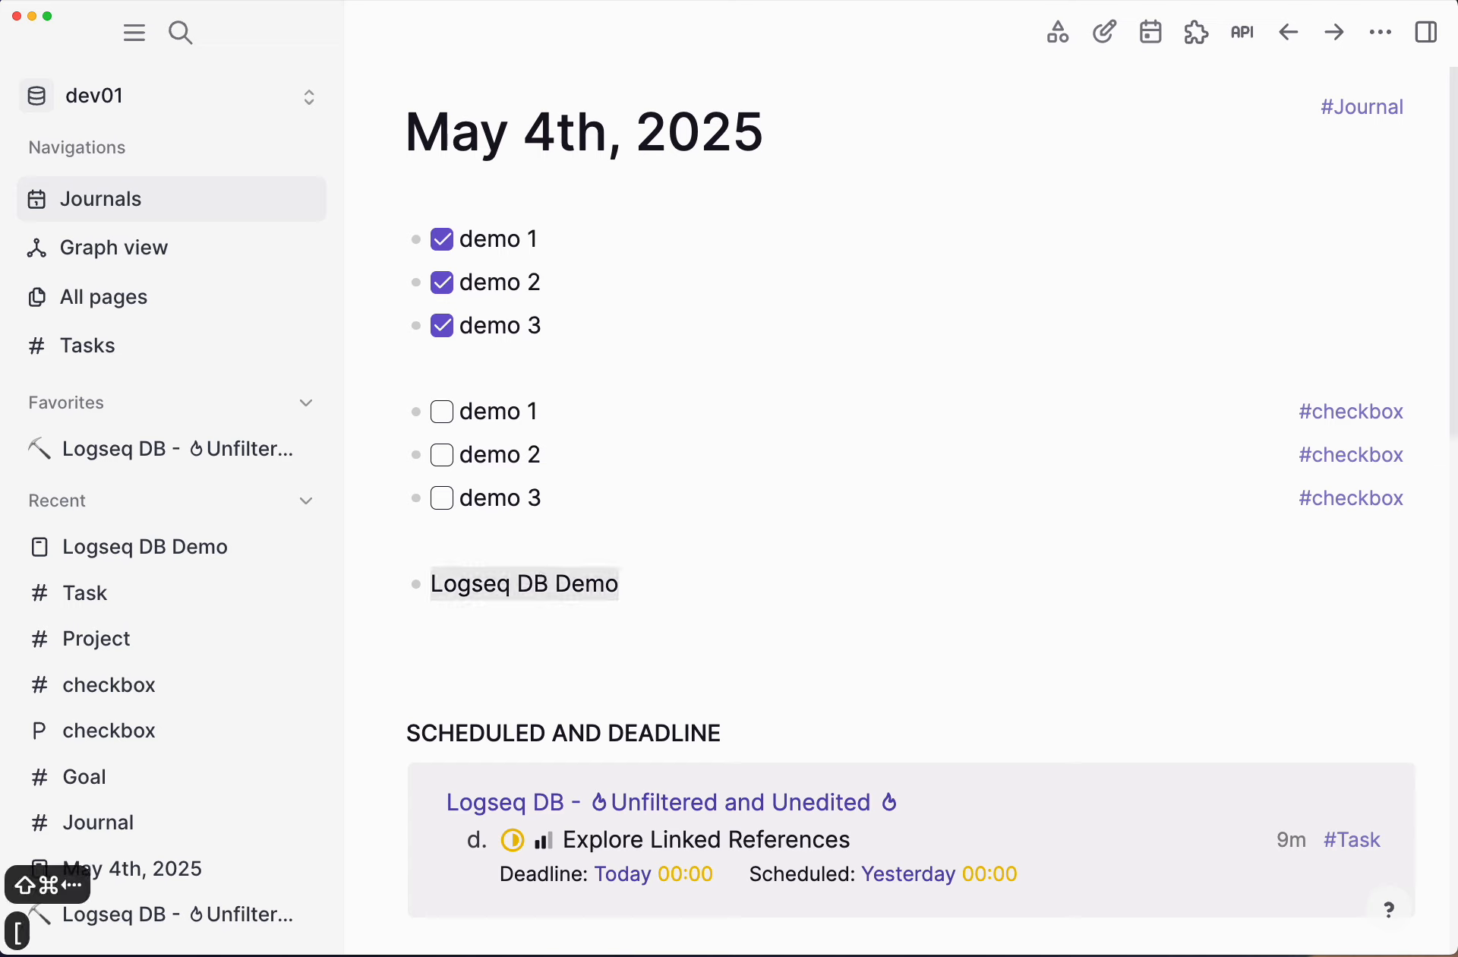
{"action": "key", "text": "super+Right"}
Step: Add the nested block "Doing the best possible to show what logseq DB can do" under the journal's Logseq DB Demo reference
{"action": "key", "text": "Return"}
{"action": "key", "text": "Tab"}
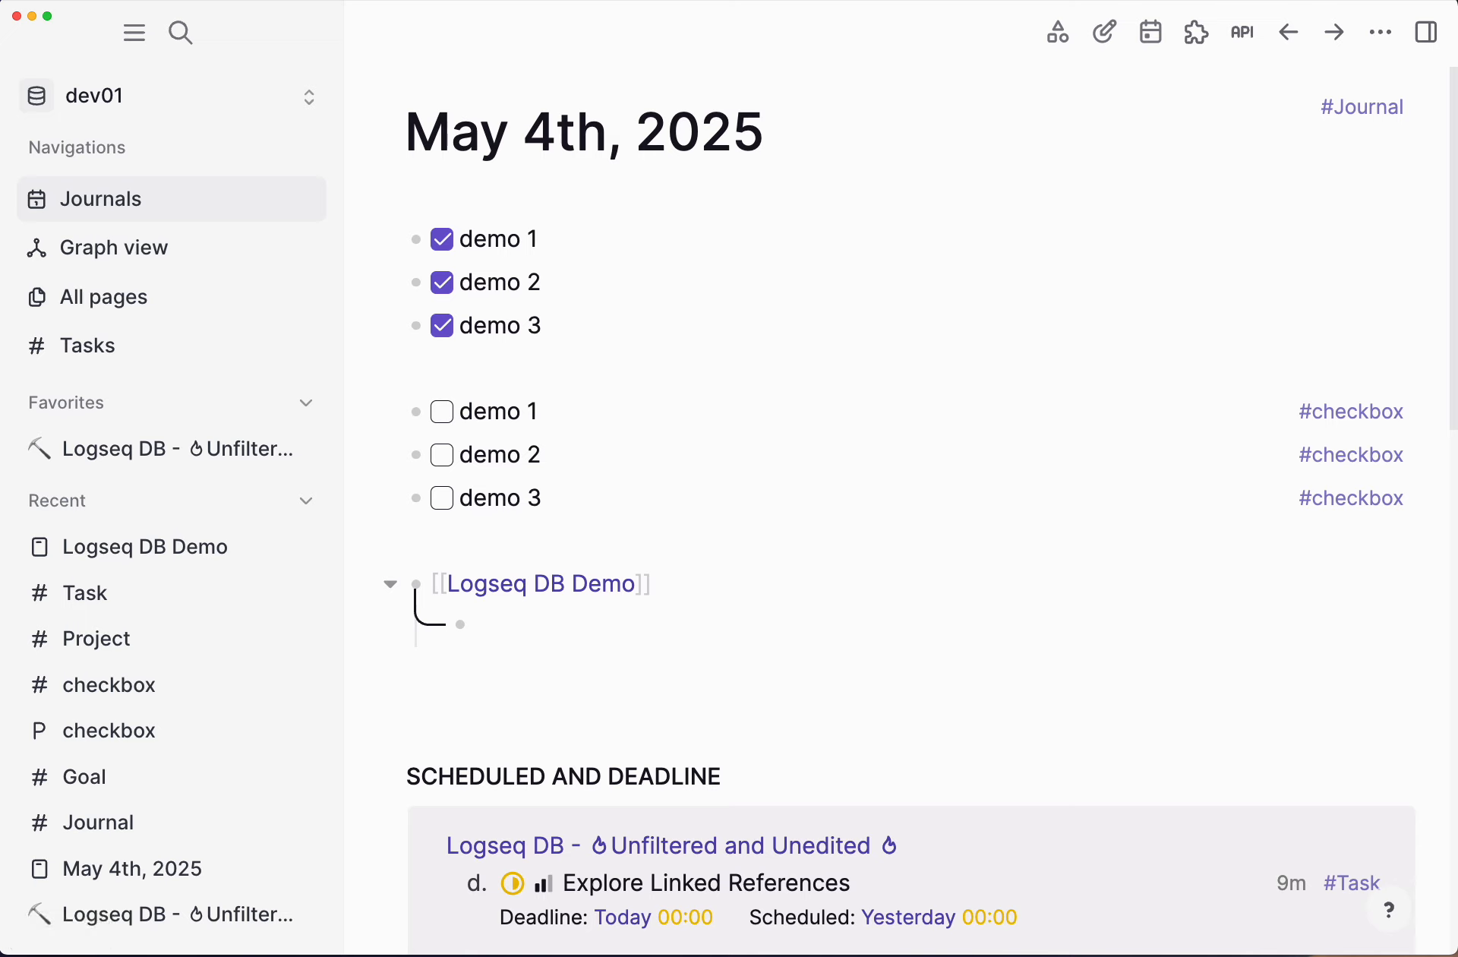
{"action": "type", "text": "Doing th"}
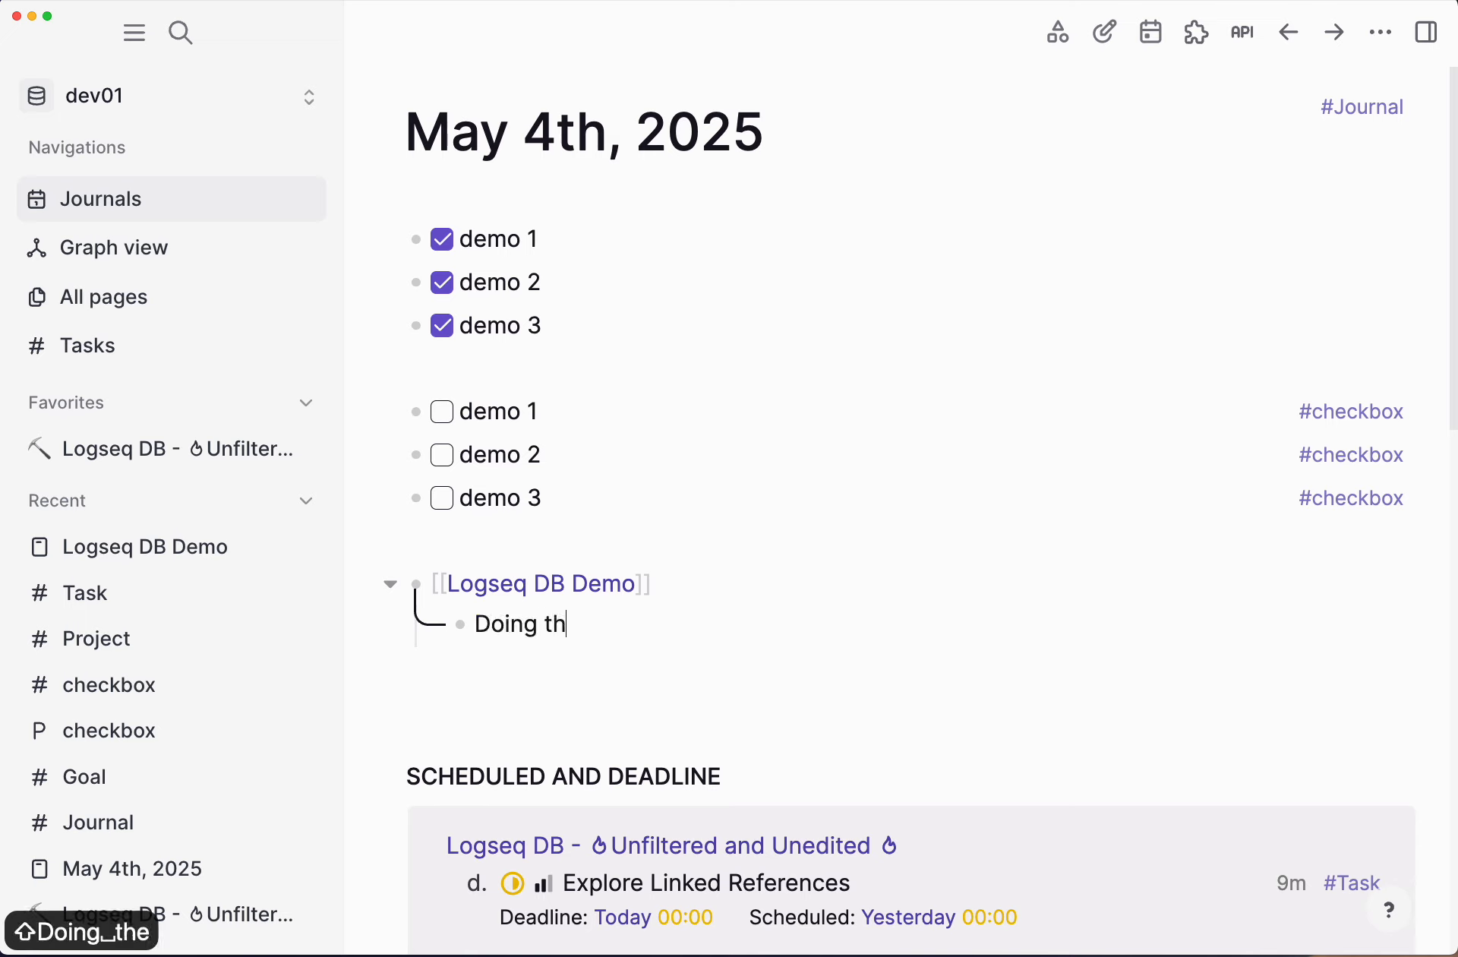
{"action": "type", "text": "e best pos"}
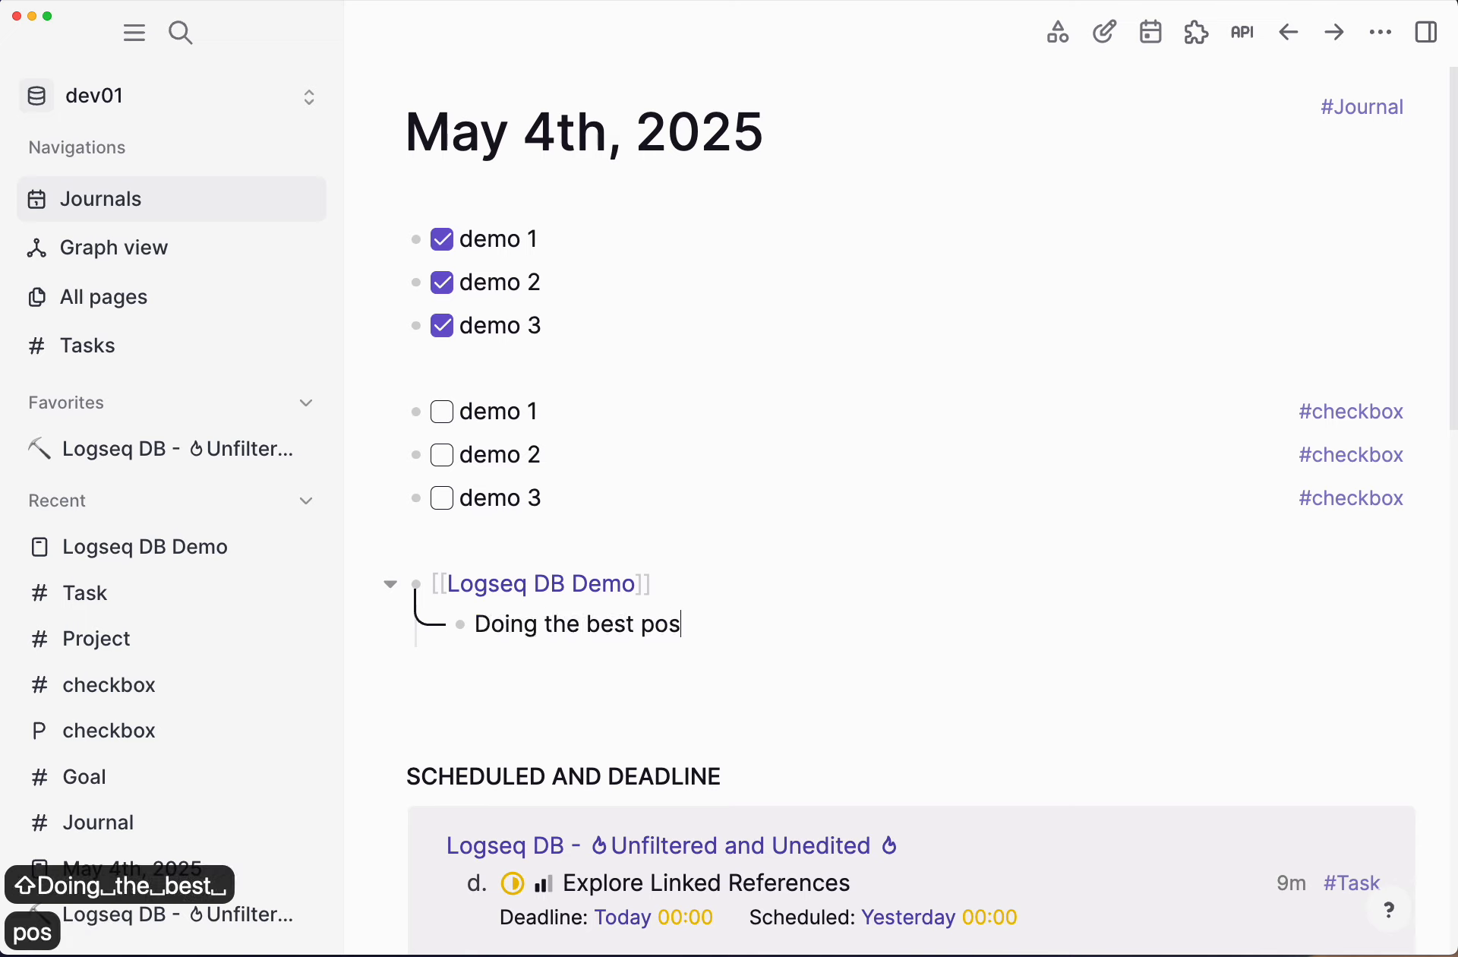
{"action": "type", "text": "sible to show what"}
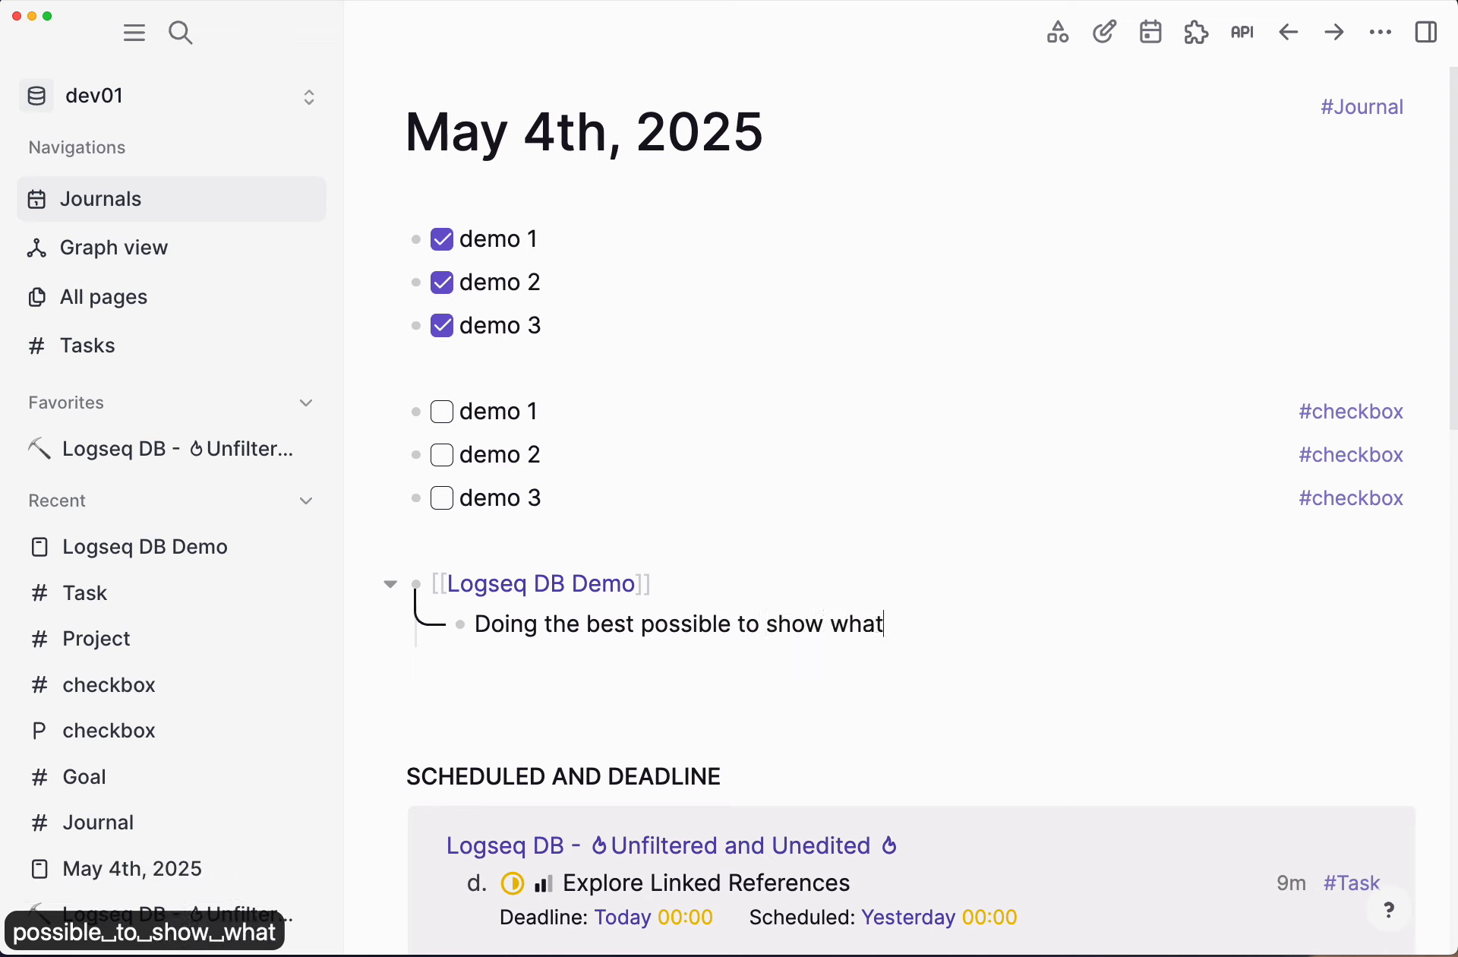
{"action": "type", "text": " logseq DB can do"}
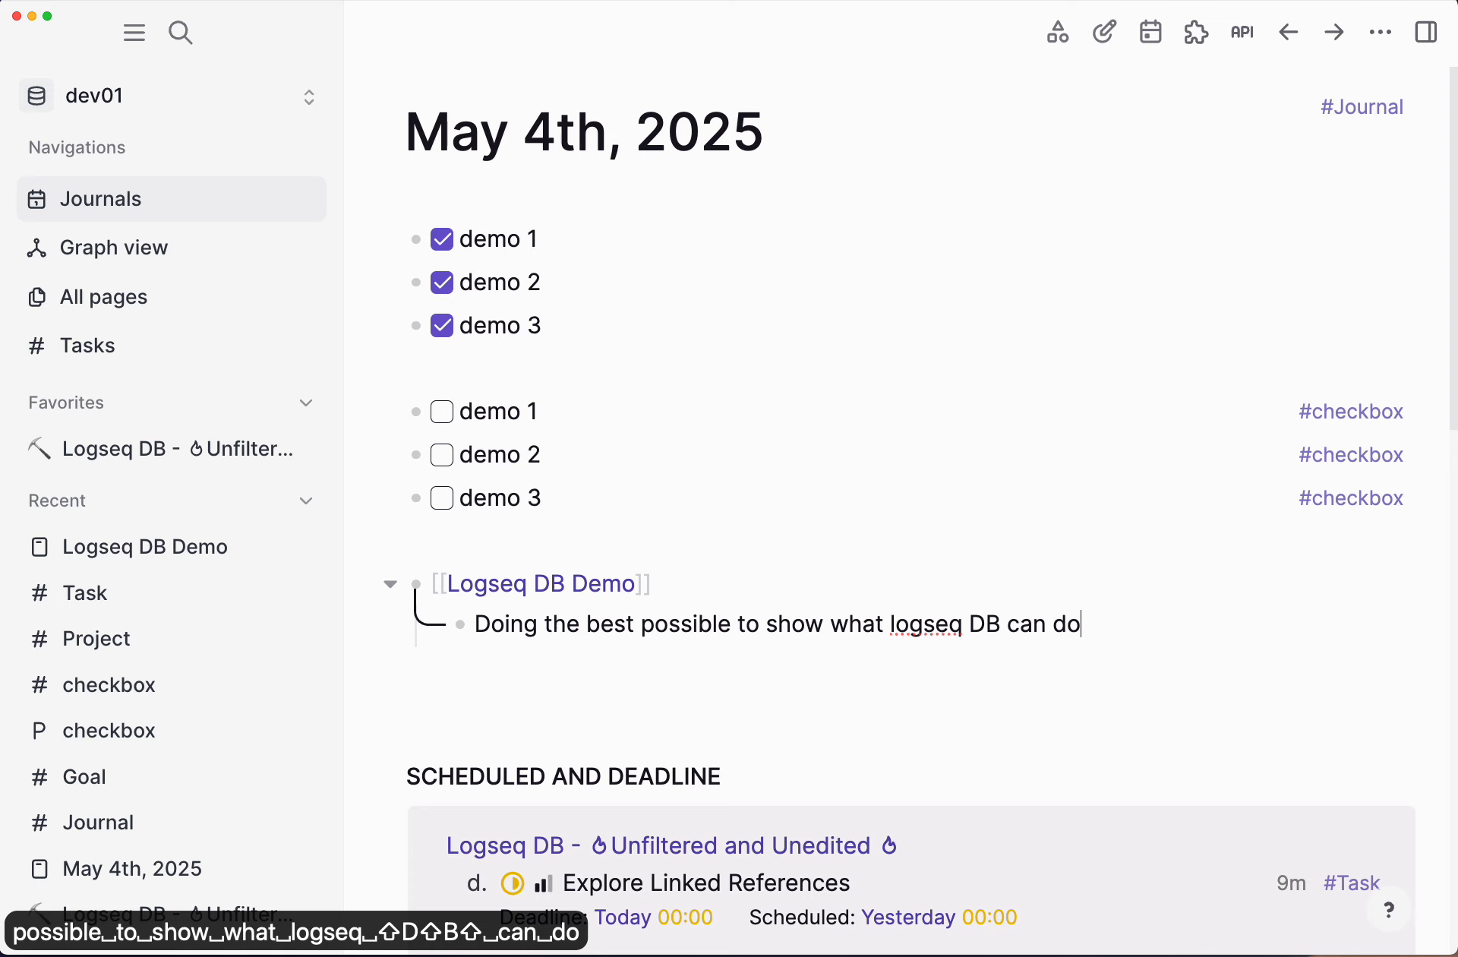
{"action": "key", "text": "Return"}
{"action": "key", "text": "Return"}
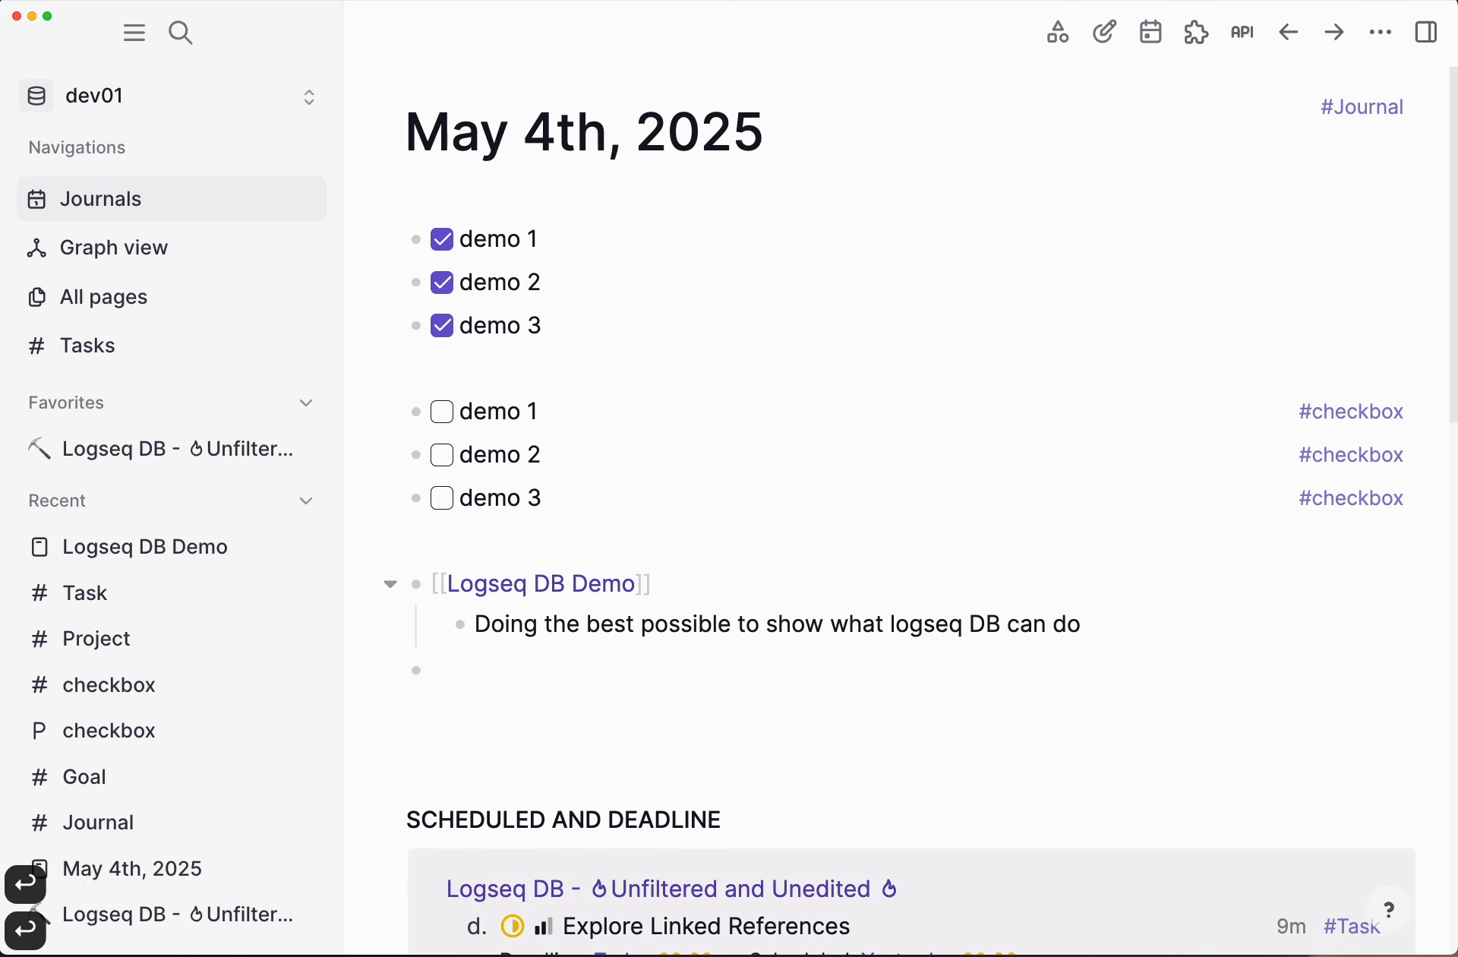
Step: On the Goal page, try to add a new block after each of the first two goals, and expand the last goal
{"action": "left_click", "coordinate": [146, 790]}
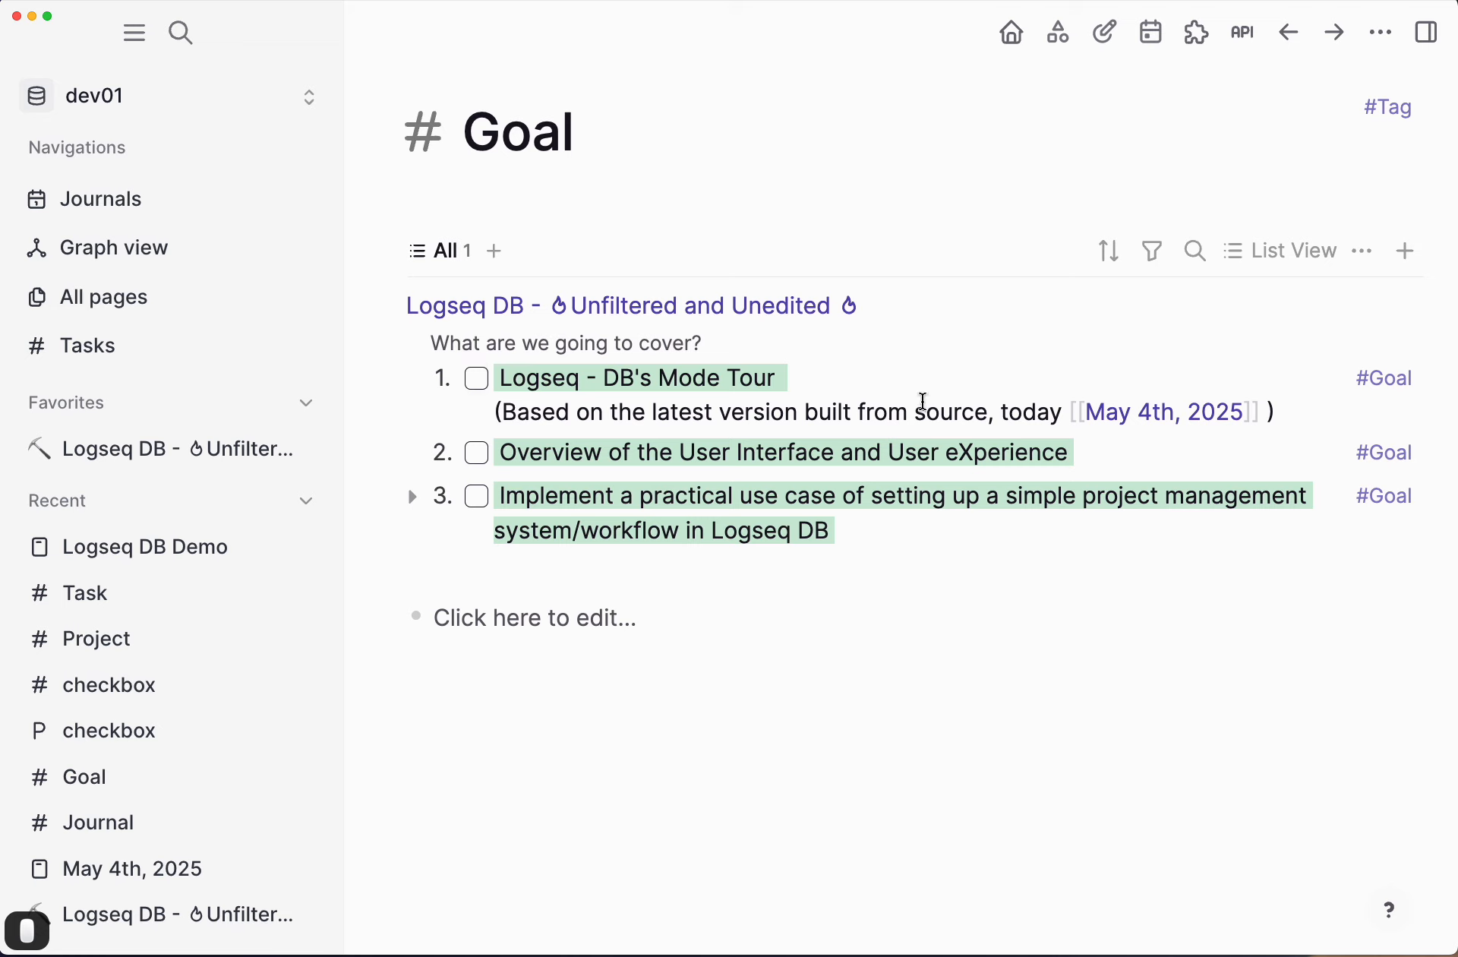
{"action": "left_click", "coordinate": [1308, 413]}
{"action": "key", "text": "Return"}
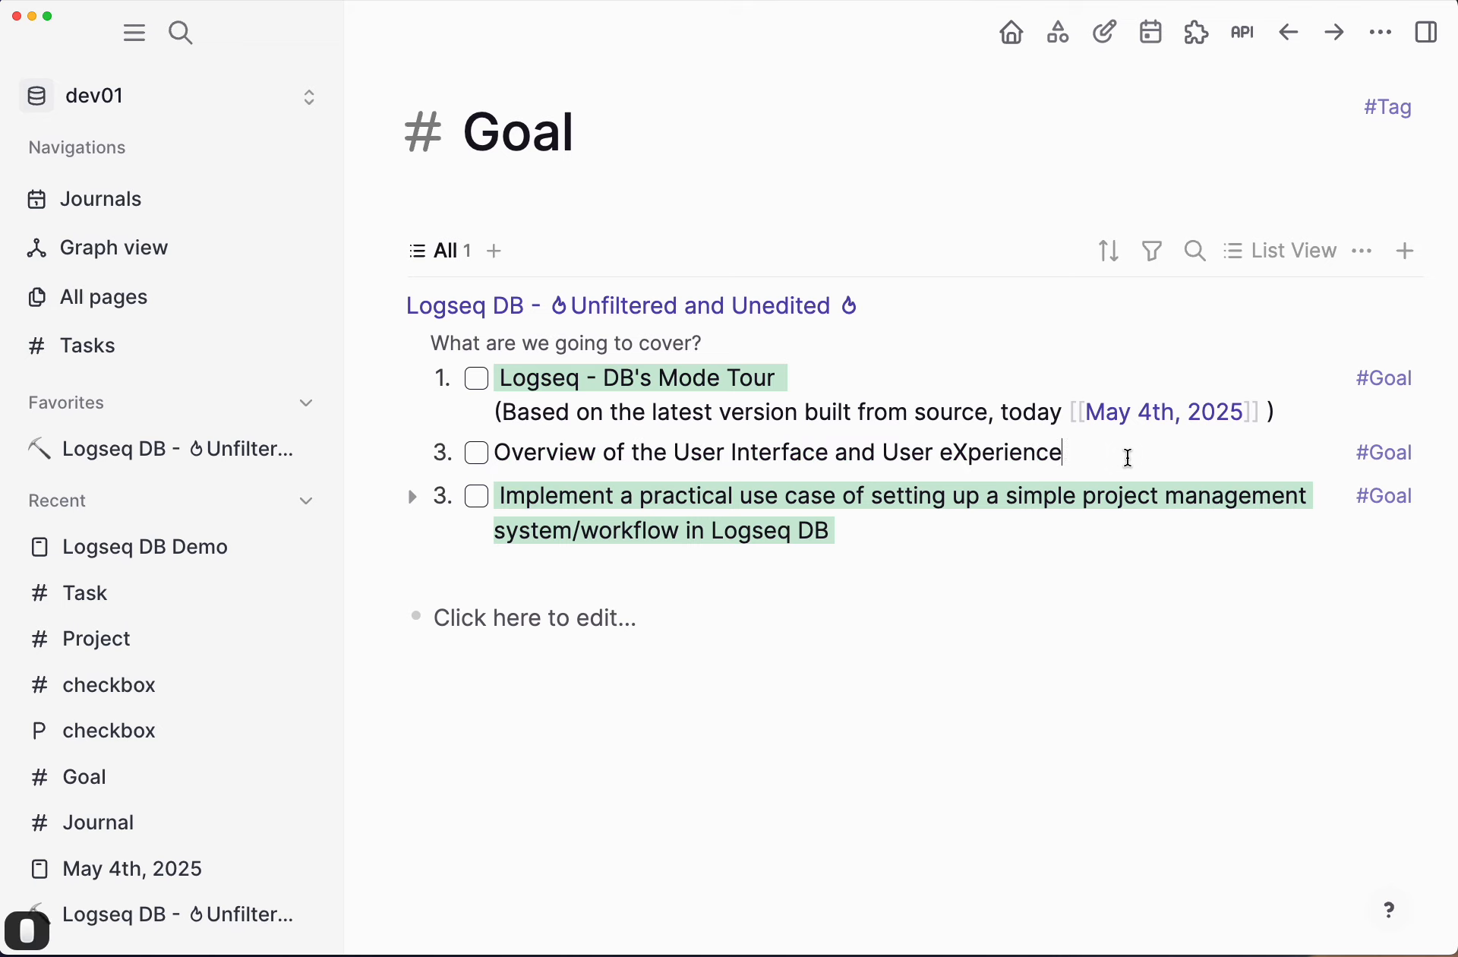
{"action": "left_click", "coordinate": [1128, 455]}
{"action": "key", "text": "Return"}
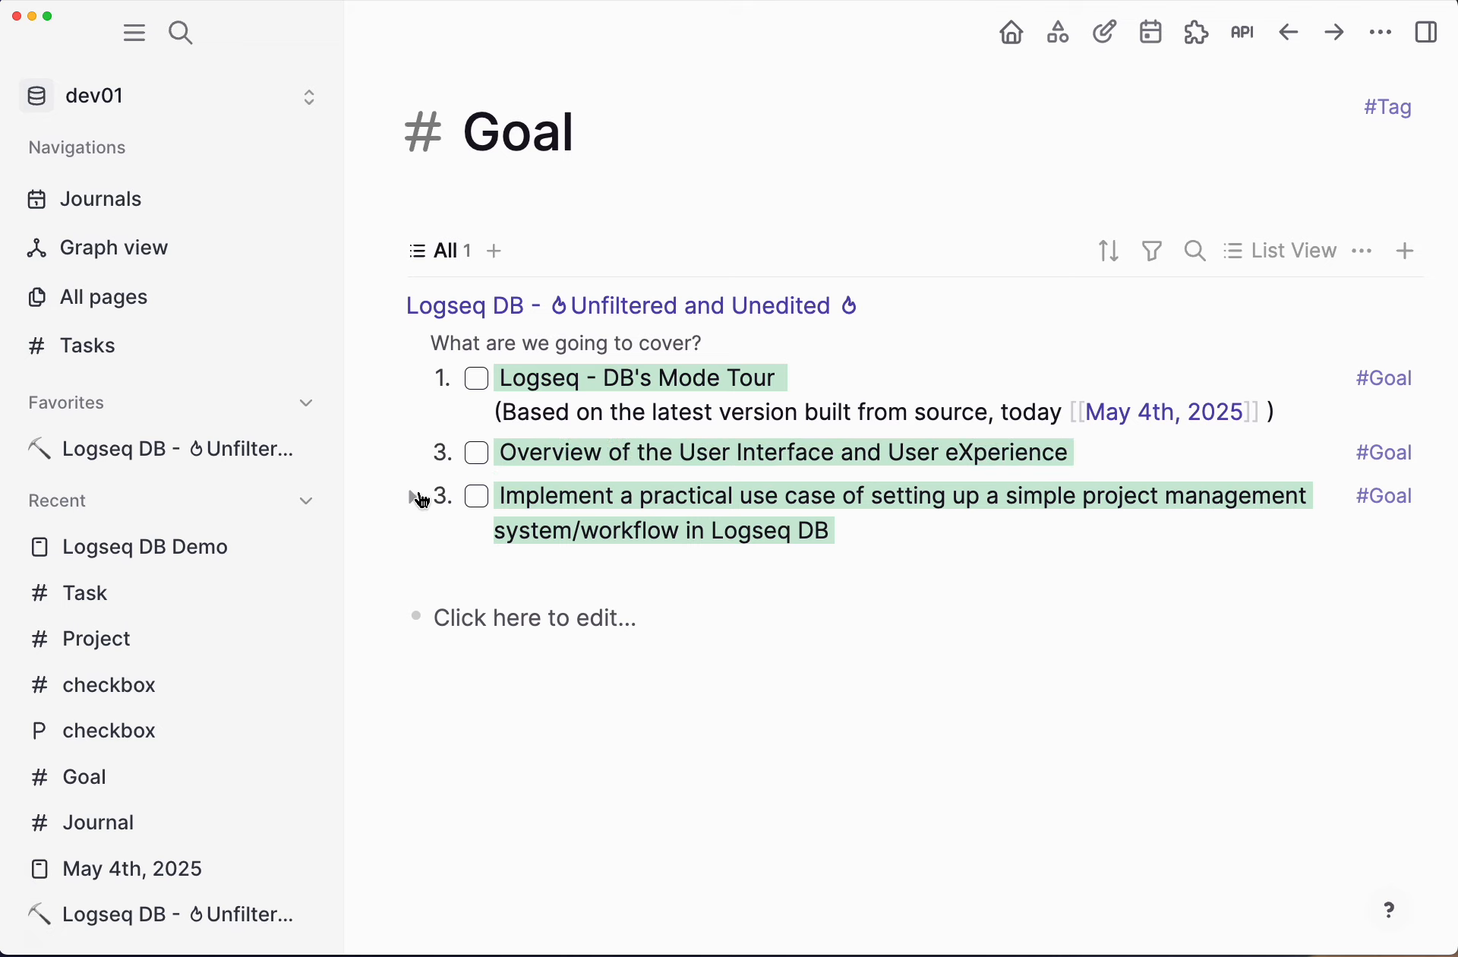
{"action": "left_click", "coordinate": [414, 495]}
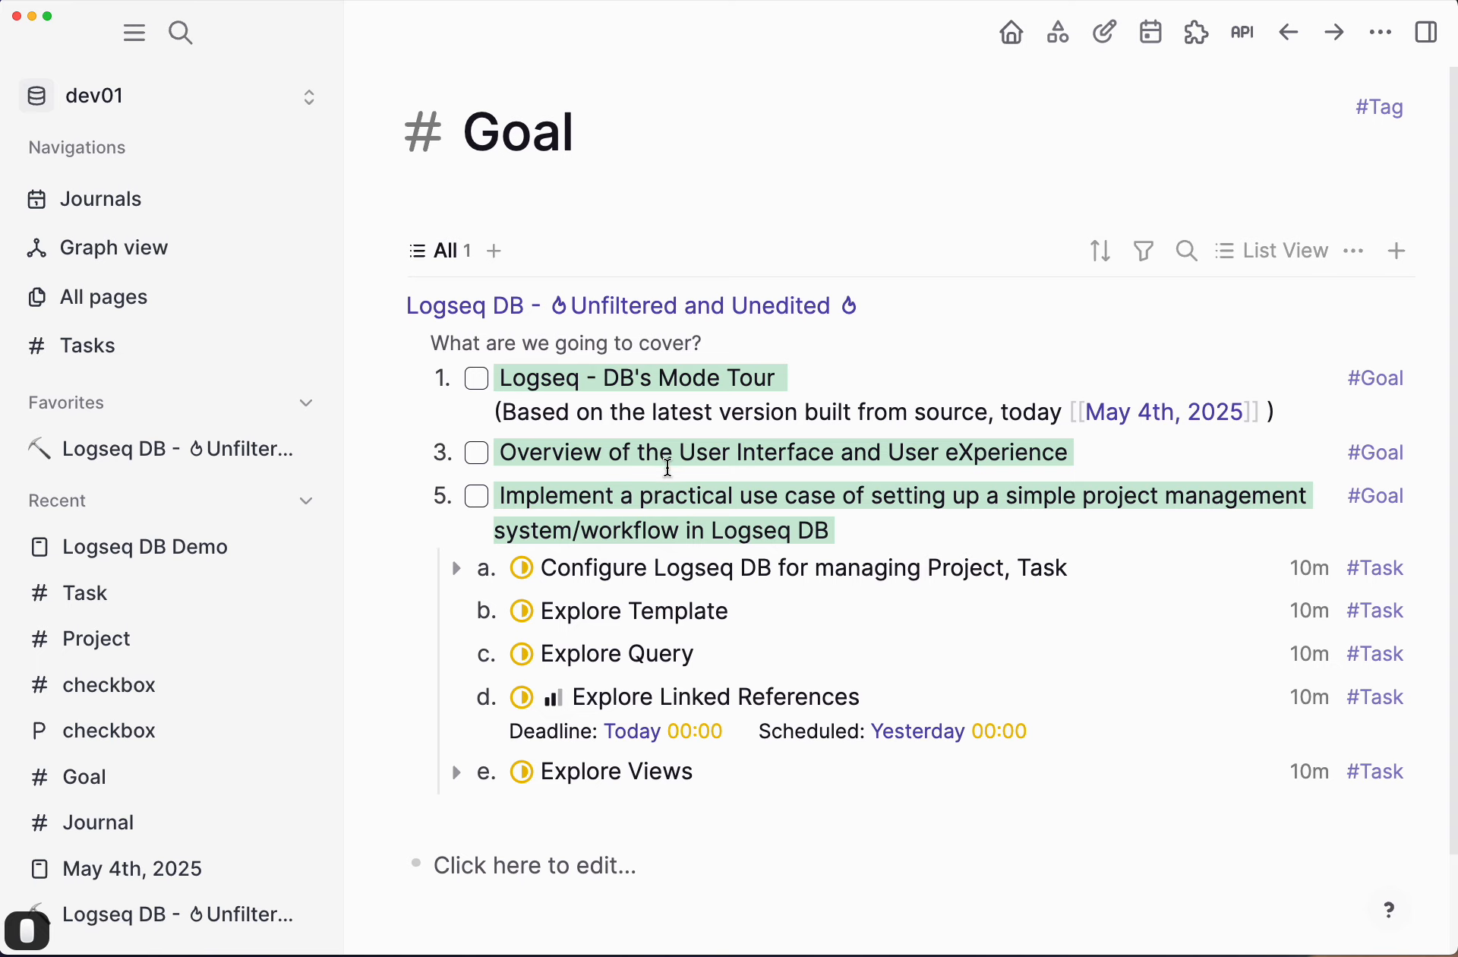
Step: Open the "Overview of the User Interface and User eXperience" goal in the sidebar and add the child block "Logseq DB Demo in progress"
{"action": "left_click", "coordinate": [446, 457], "text": "shift"}
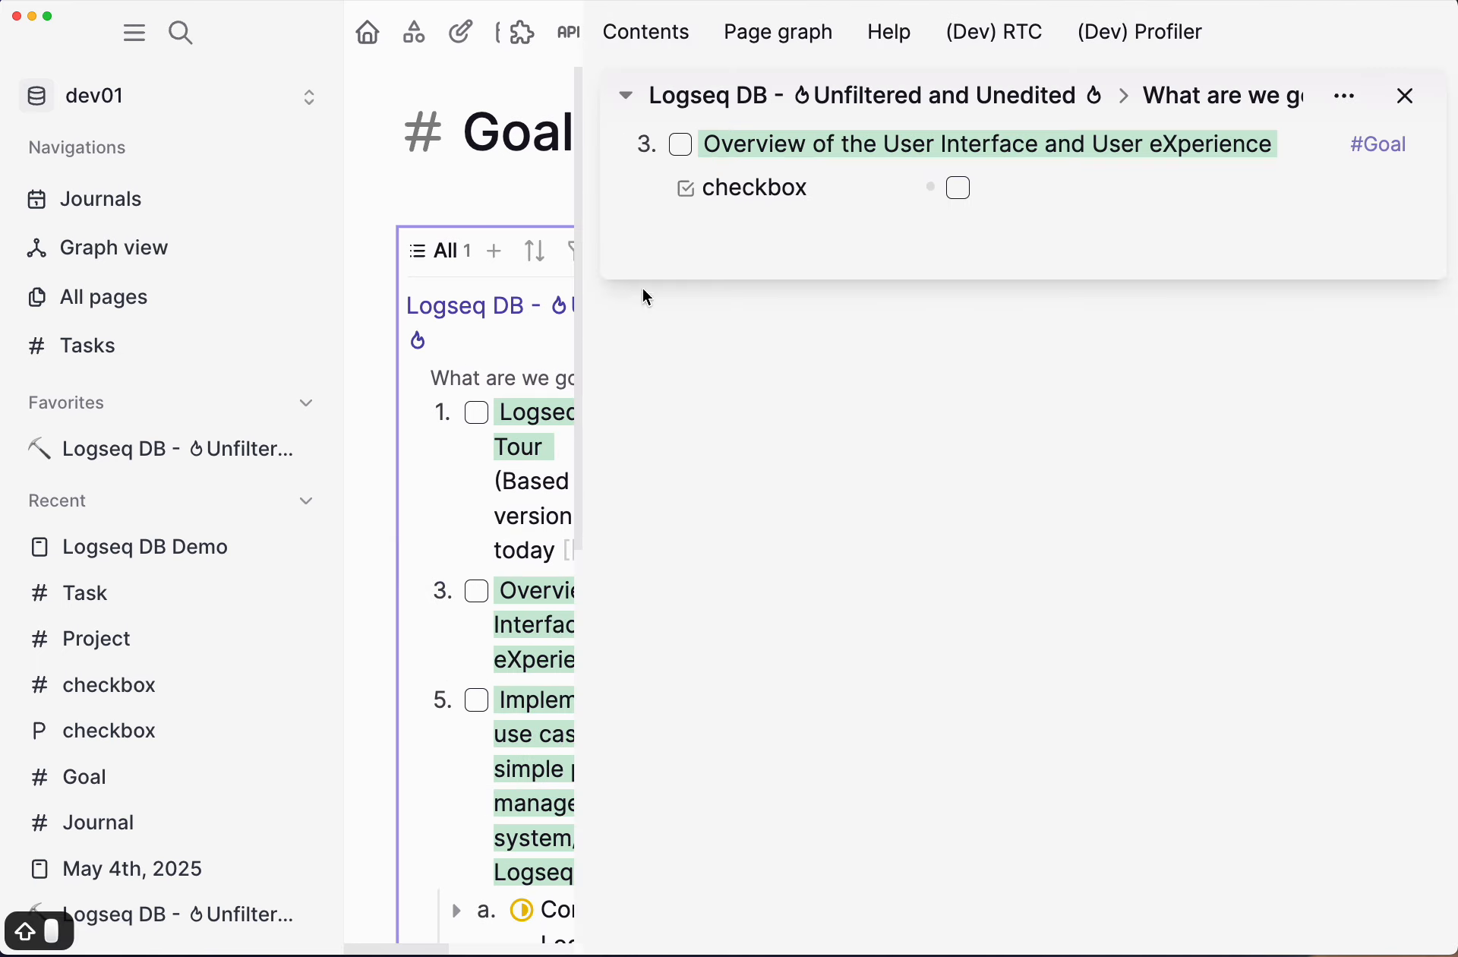
{"action": "left_click", "coordinate": [732, 228]}
{"action": "key", "text": "Tab"}
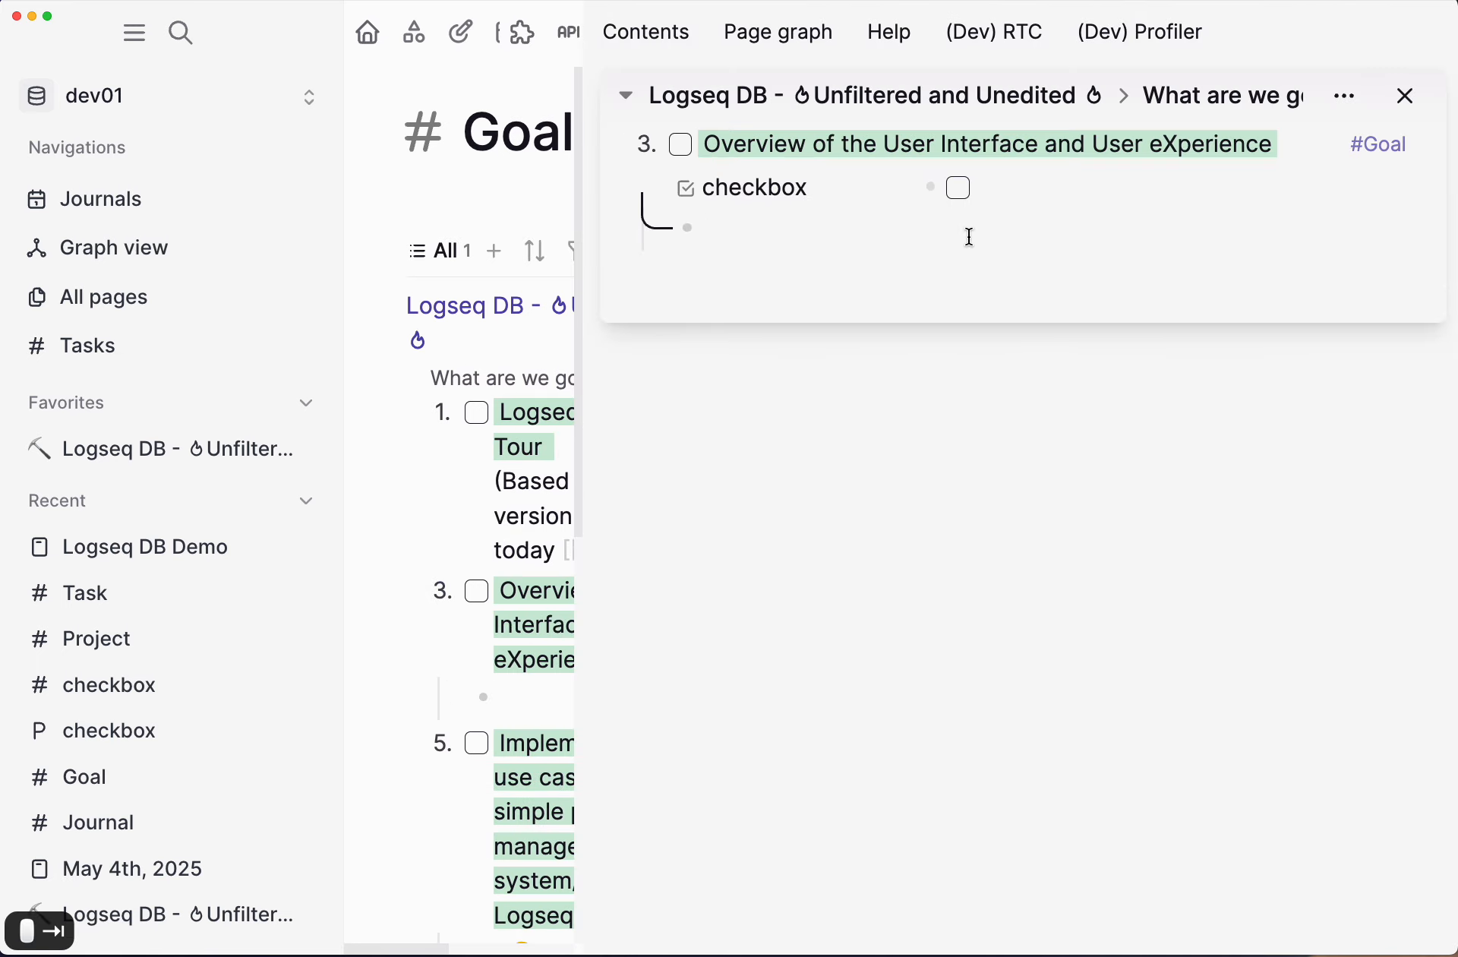
{"action": "key", "text": "super+v"}
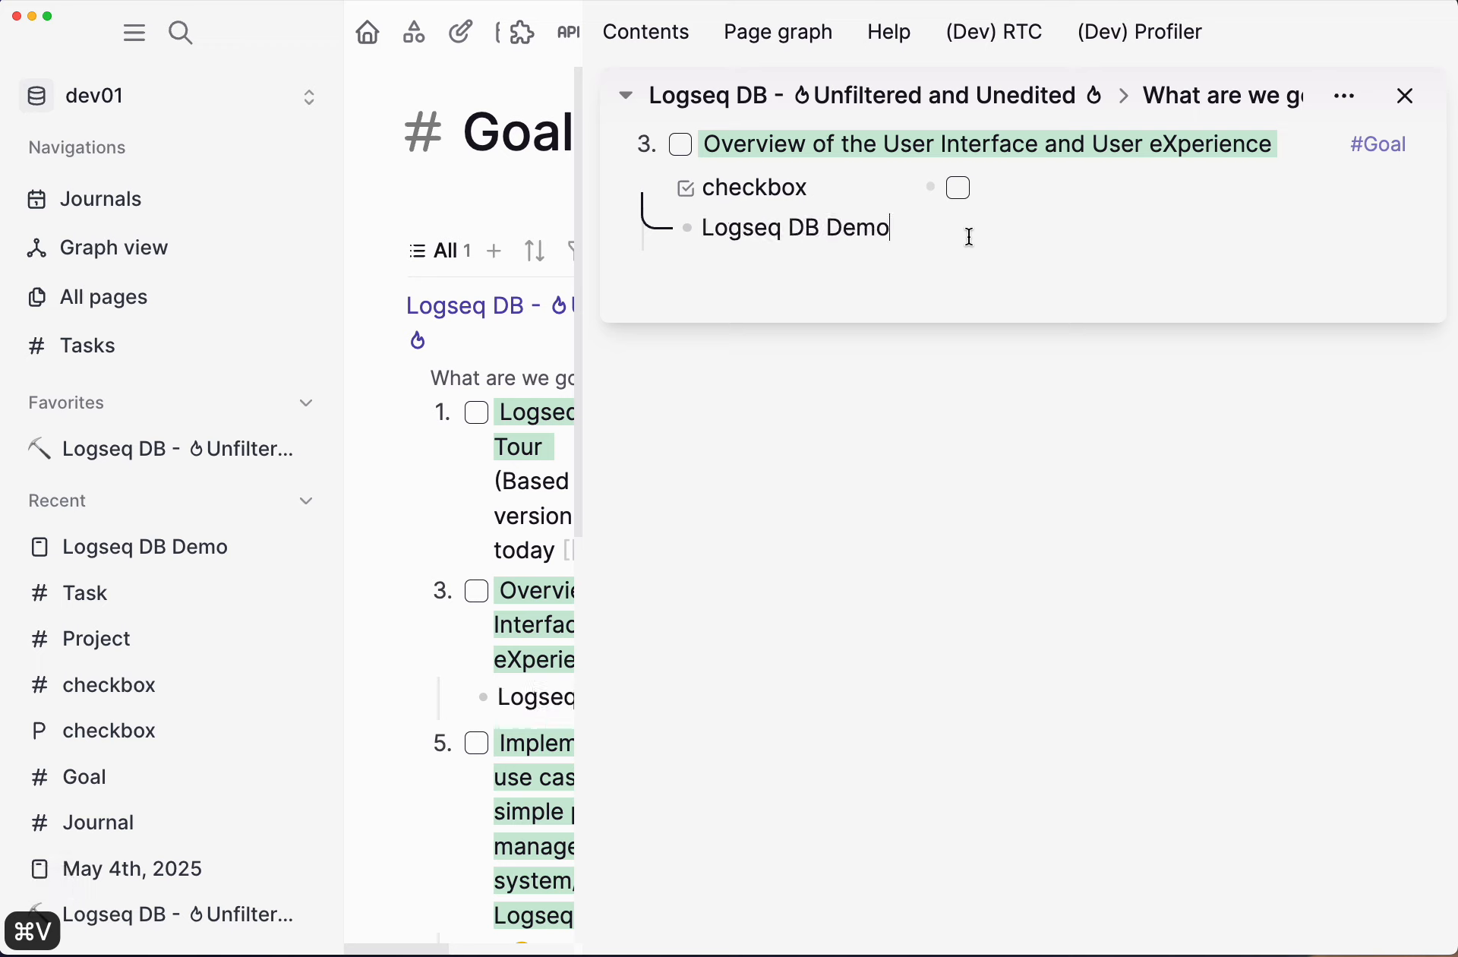
{"action": "type", "text": "in "}
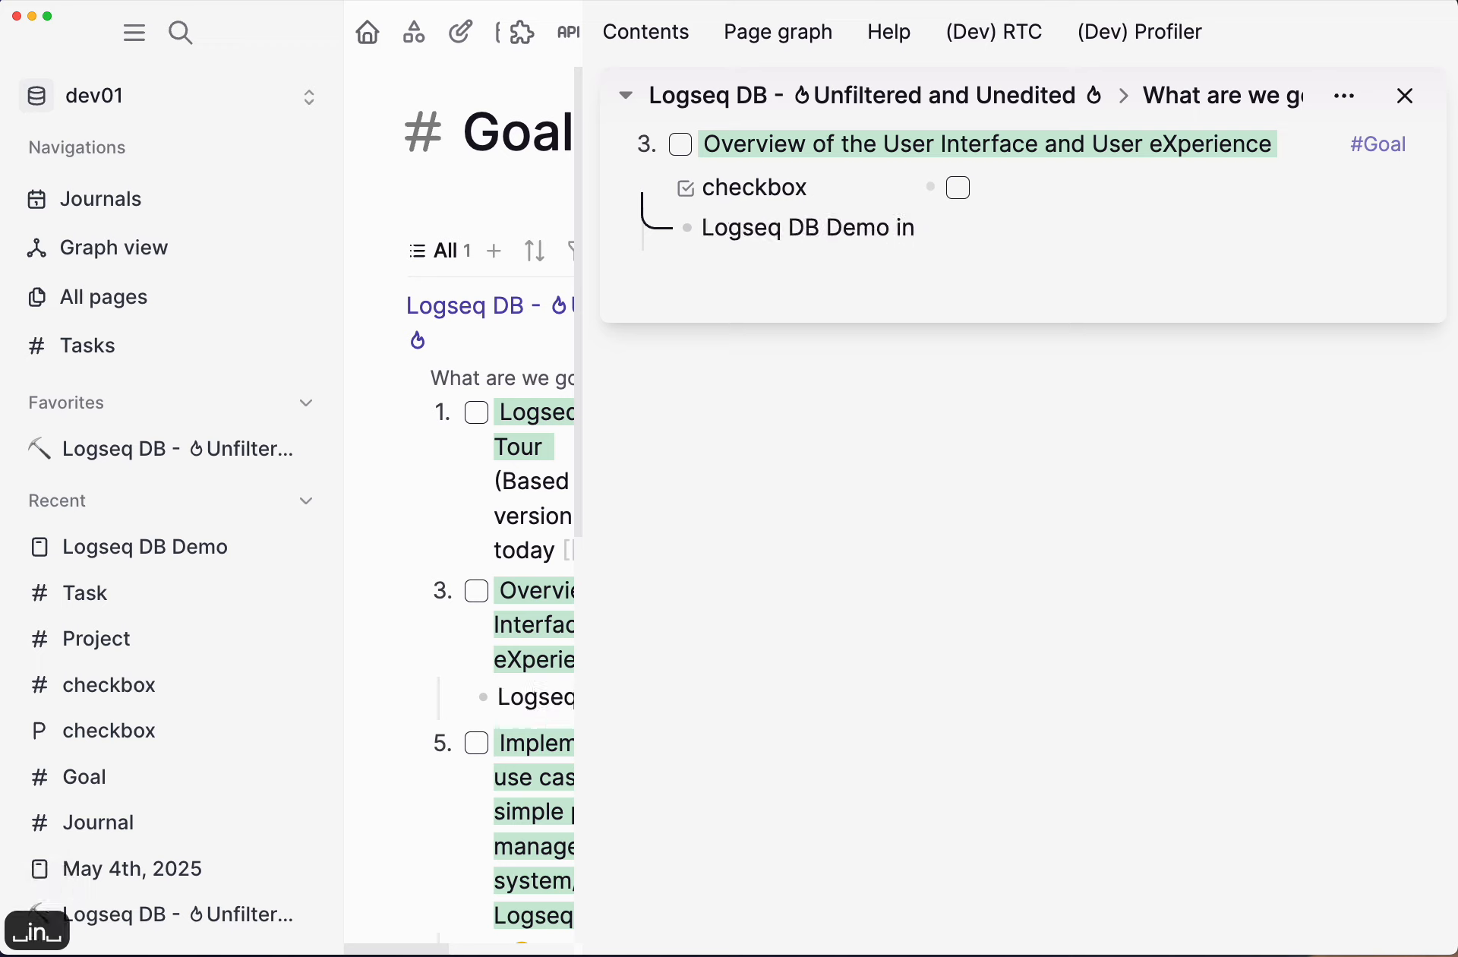
{"action": "type", "text": "progress"}
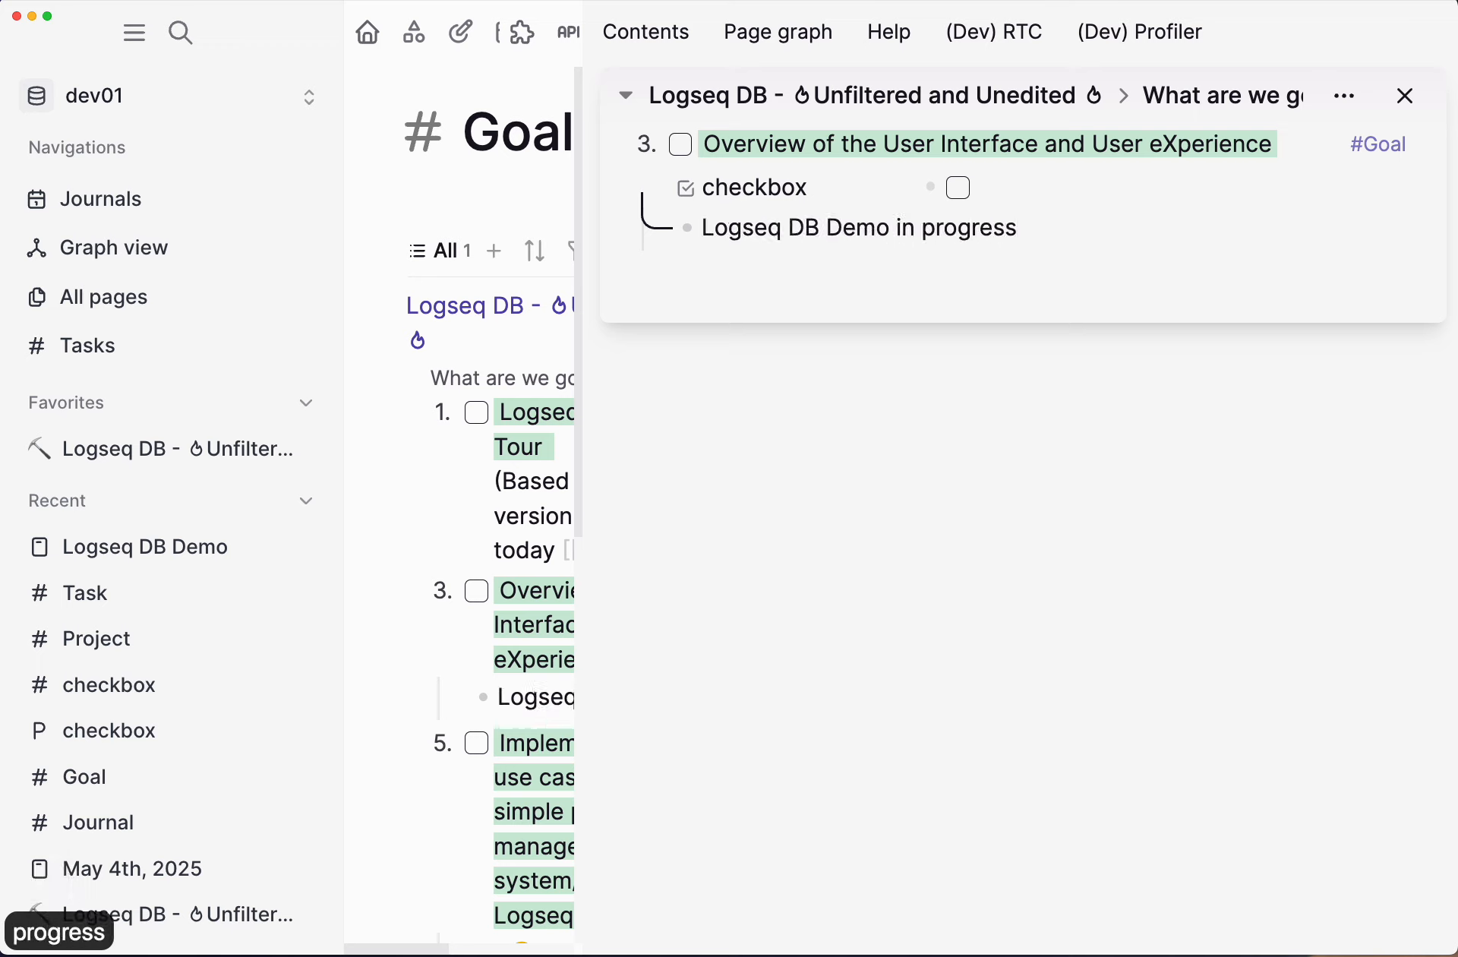
{"action": "left_click", "coordinate": [1069, 515]}
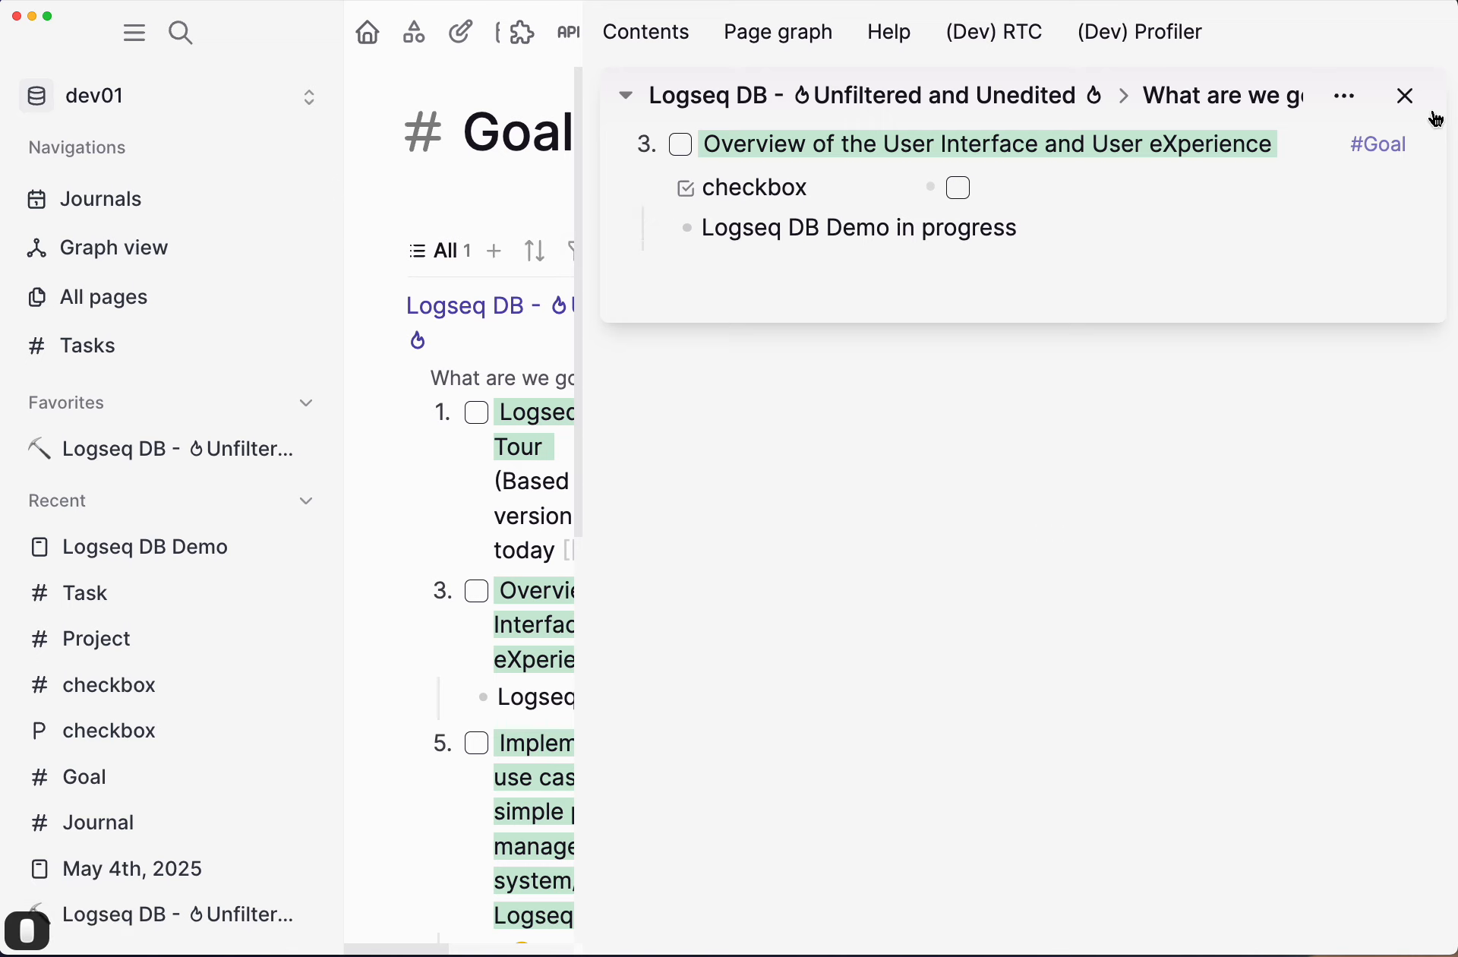
{"action": "left_click", "coordinate": [1406, 96]}
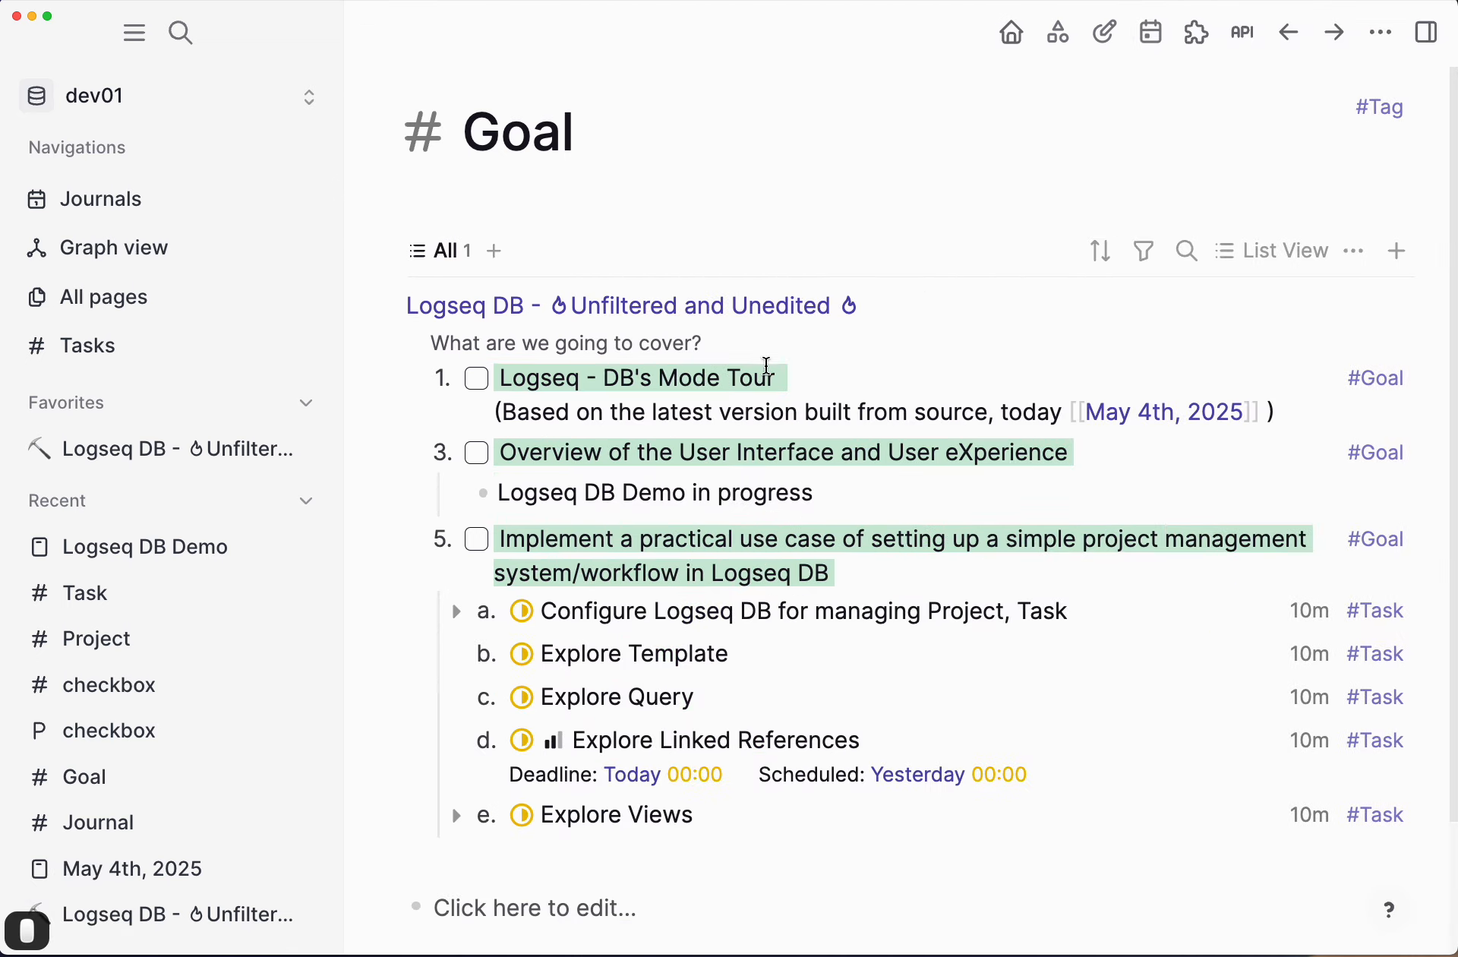
Step: Open the Logseq DB Demo page and compare its unfiltered linked references with those in the "Task due" view
{"action": "left_click", "coordinate": [202, 547]}
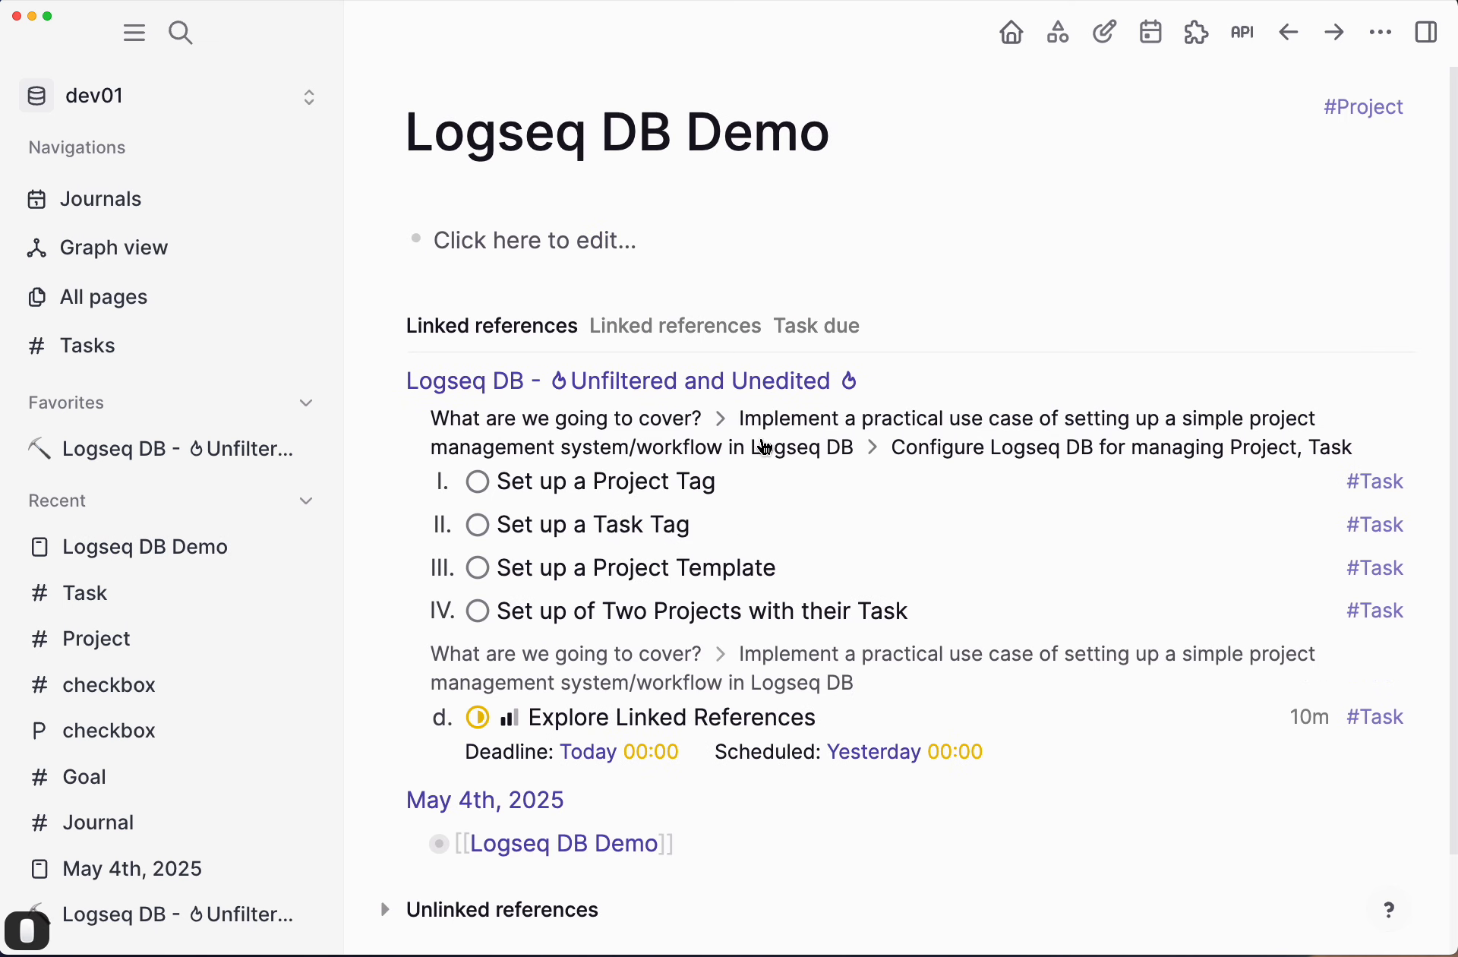
{"action": "scroll", "coordinate": [740, 611], "scroll_direction": "down", "scroll_amount": 2}
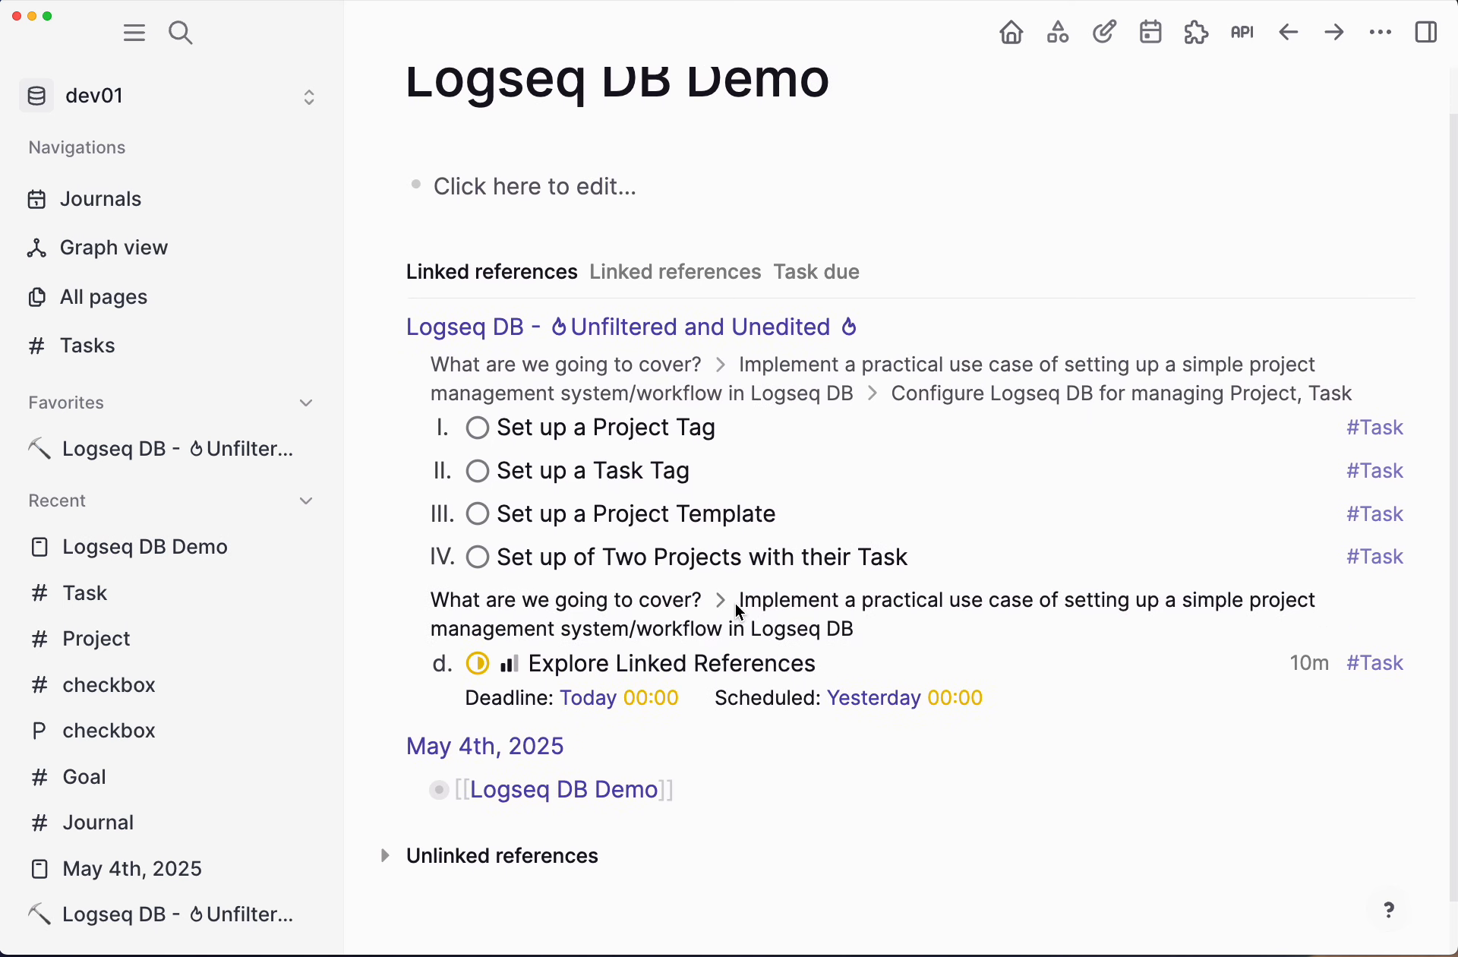
{"action": "scroll", "coordinate": [742, 607], "scroll_direction": "up", "scroll_amount": 2}
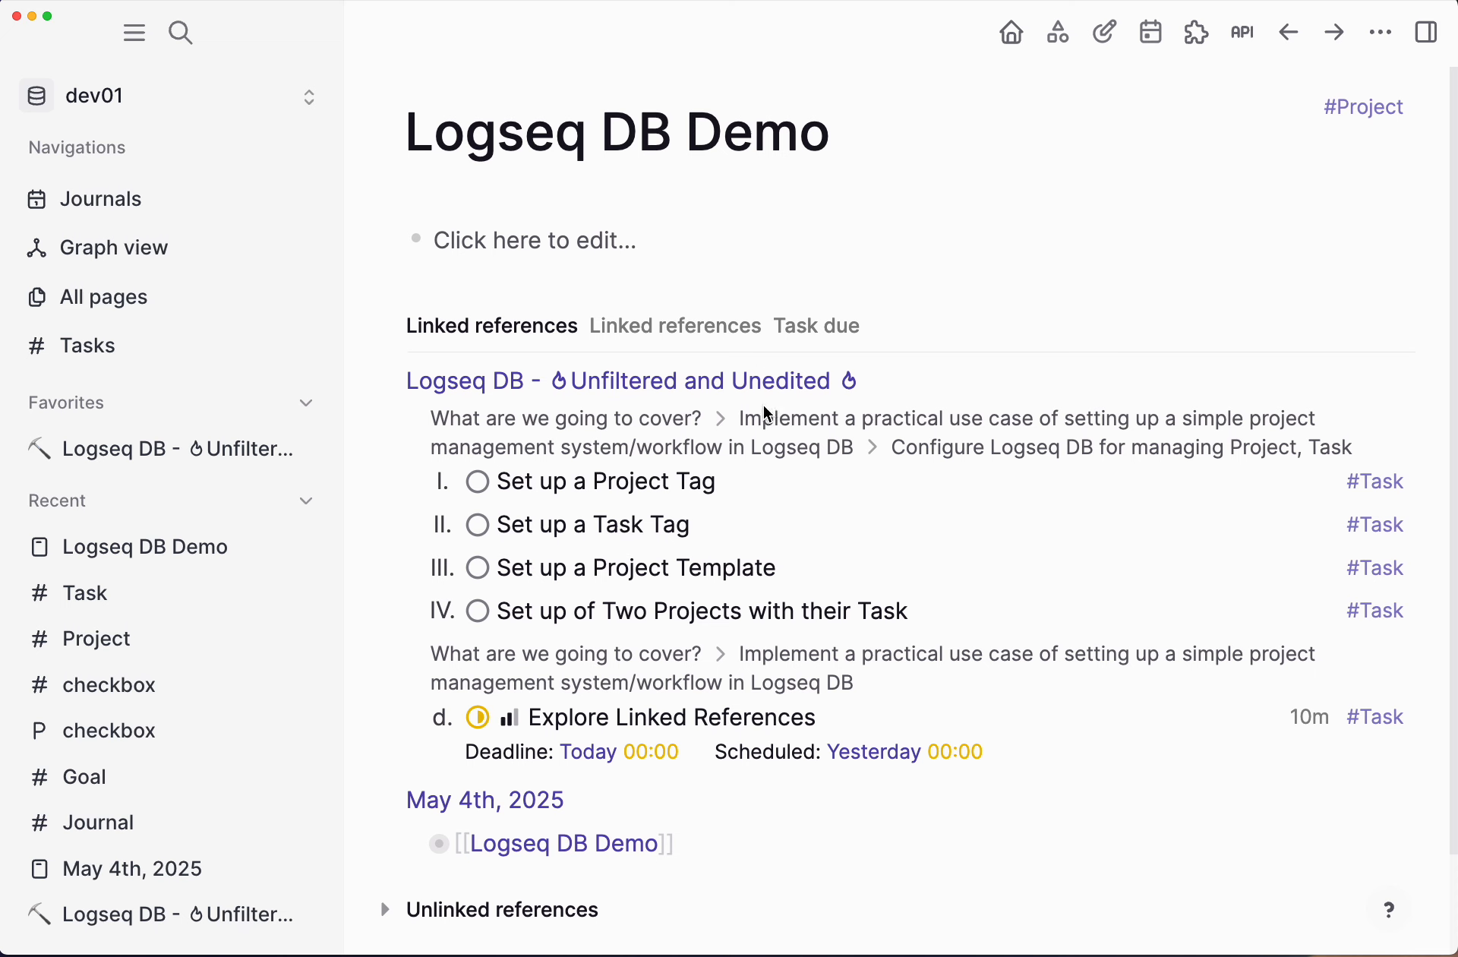
{"action": "left_click", "coordinate": [824, 328]}
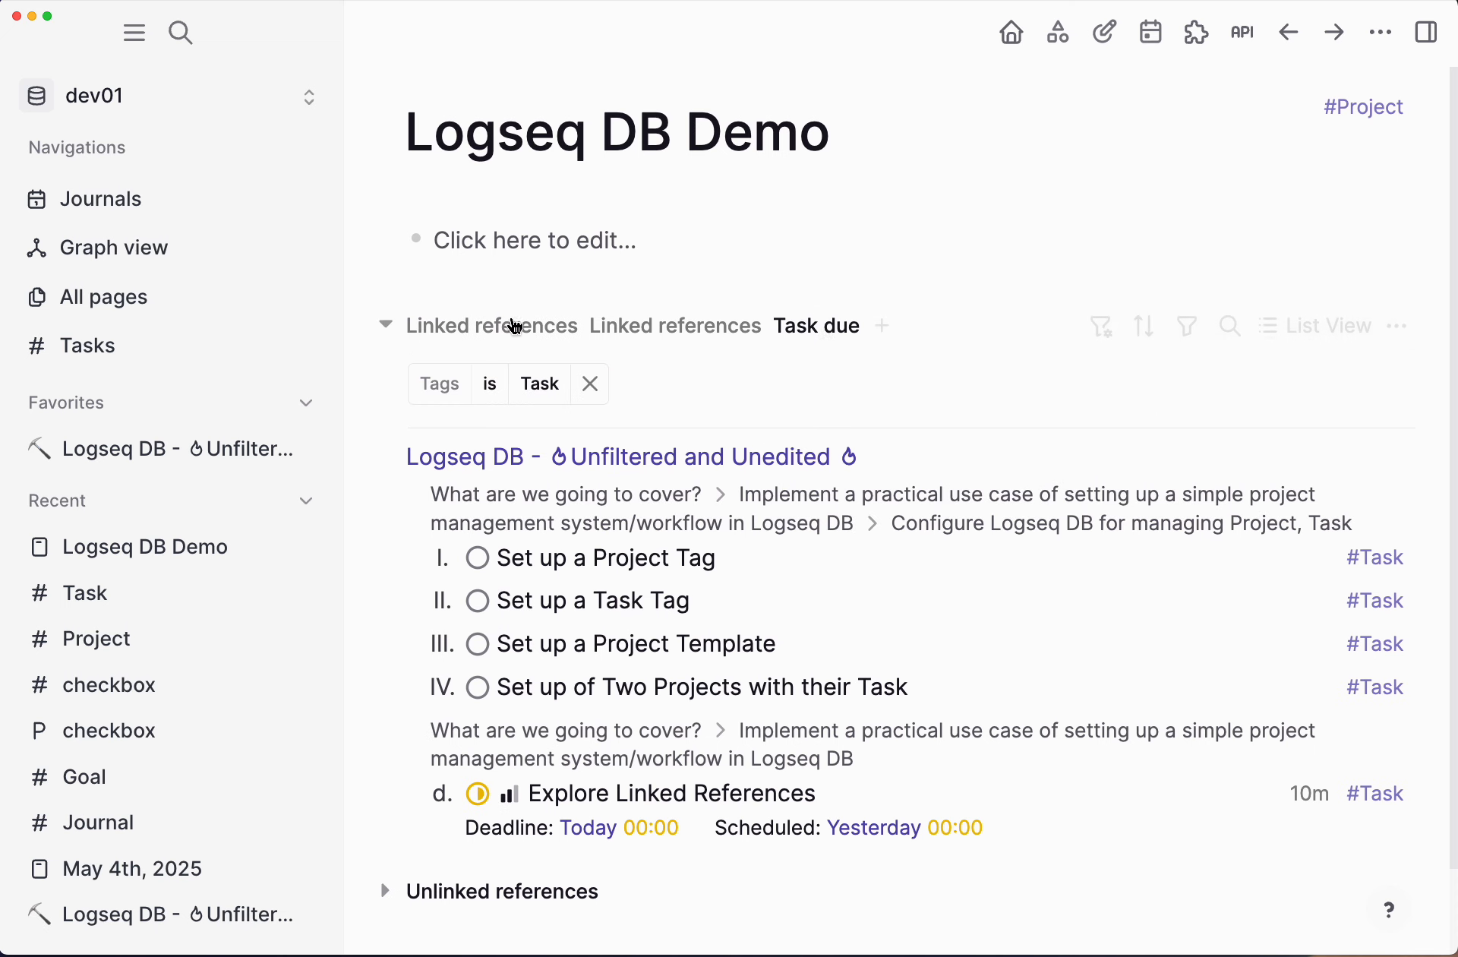
{"action": "left_click", "coordinate": [486, 334]}
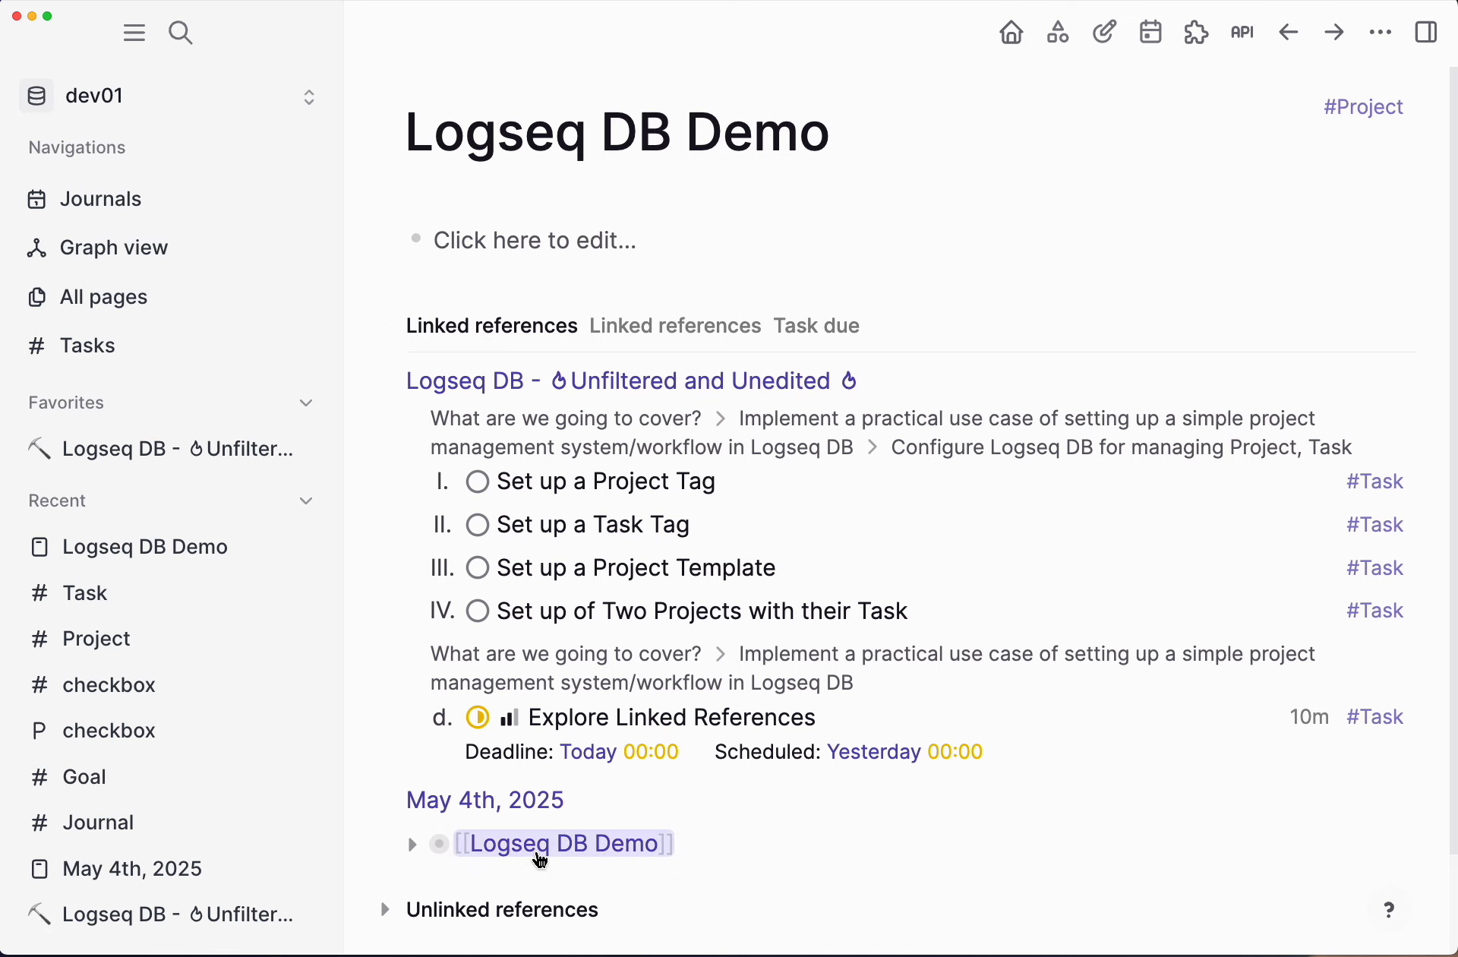
{"action": "mouse_move", "coordinate": [582, 858]}
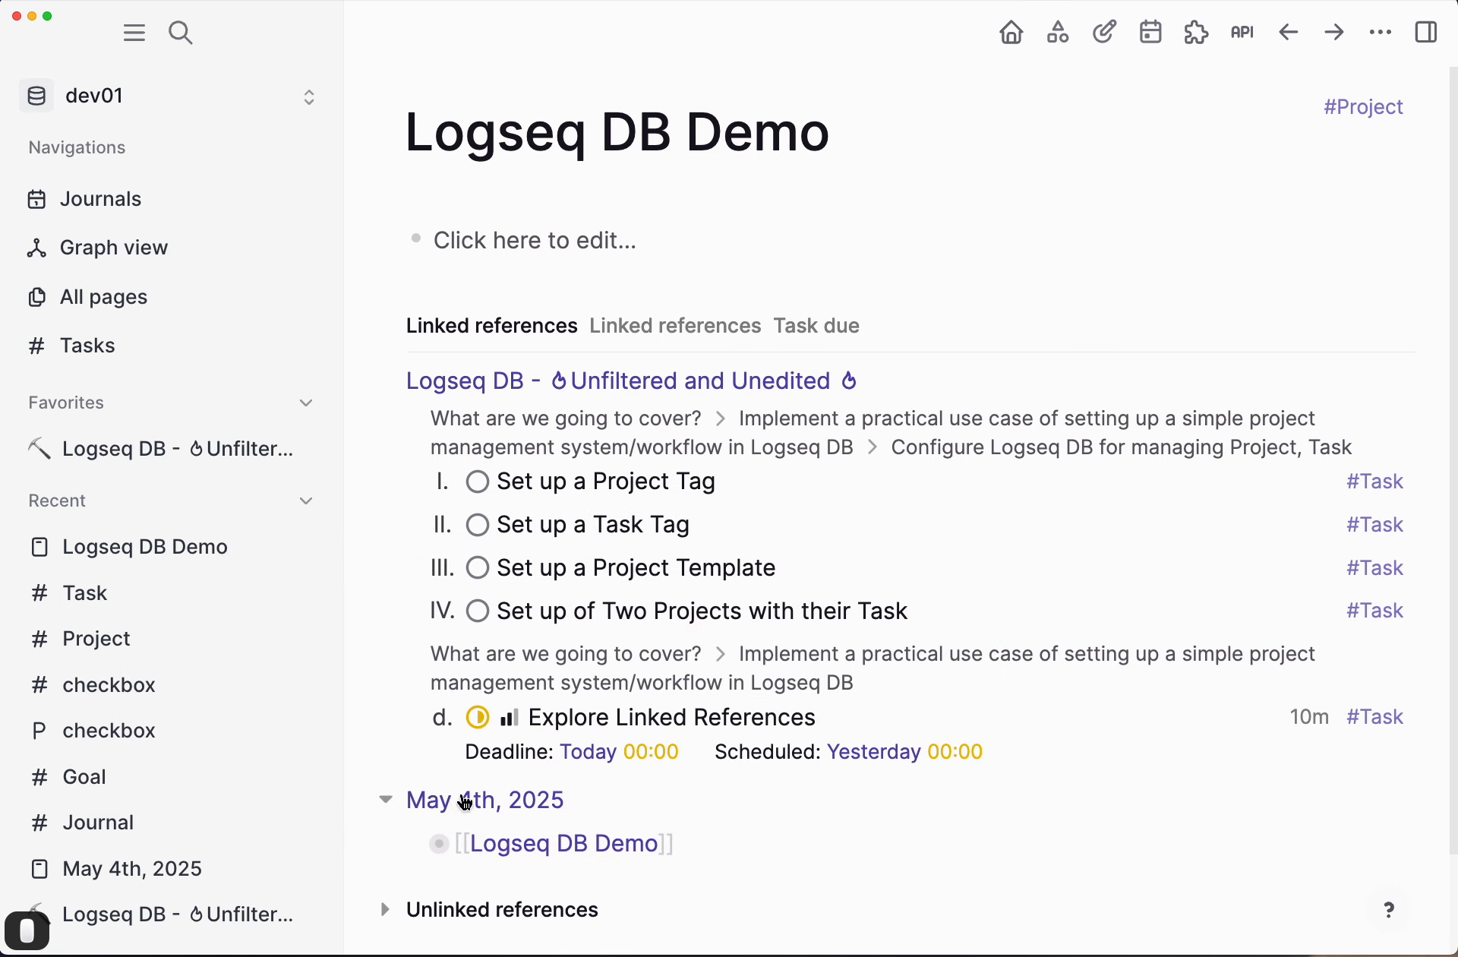
{"action": "left_click", "coordinate": [807, 328]}
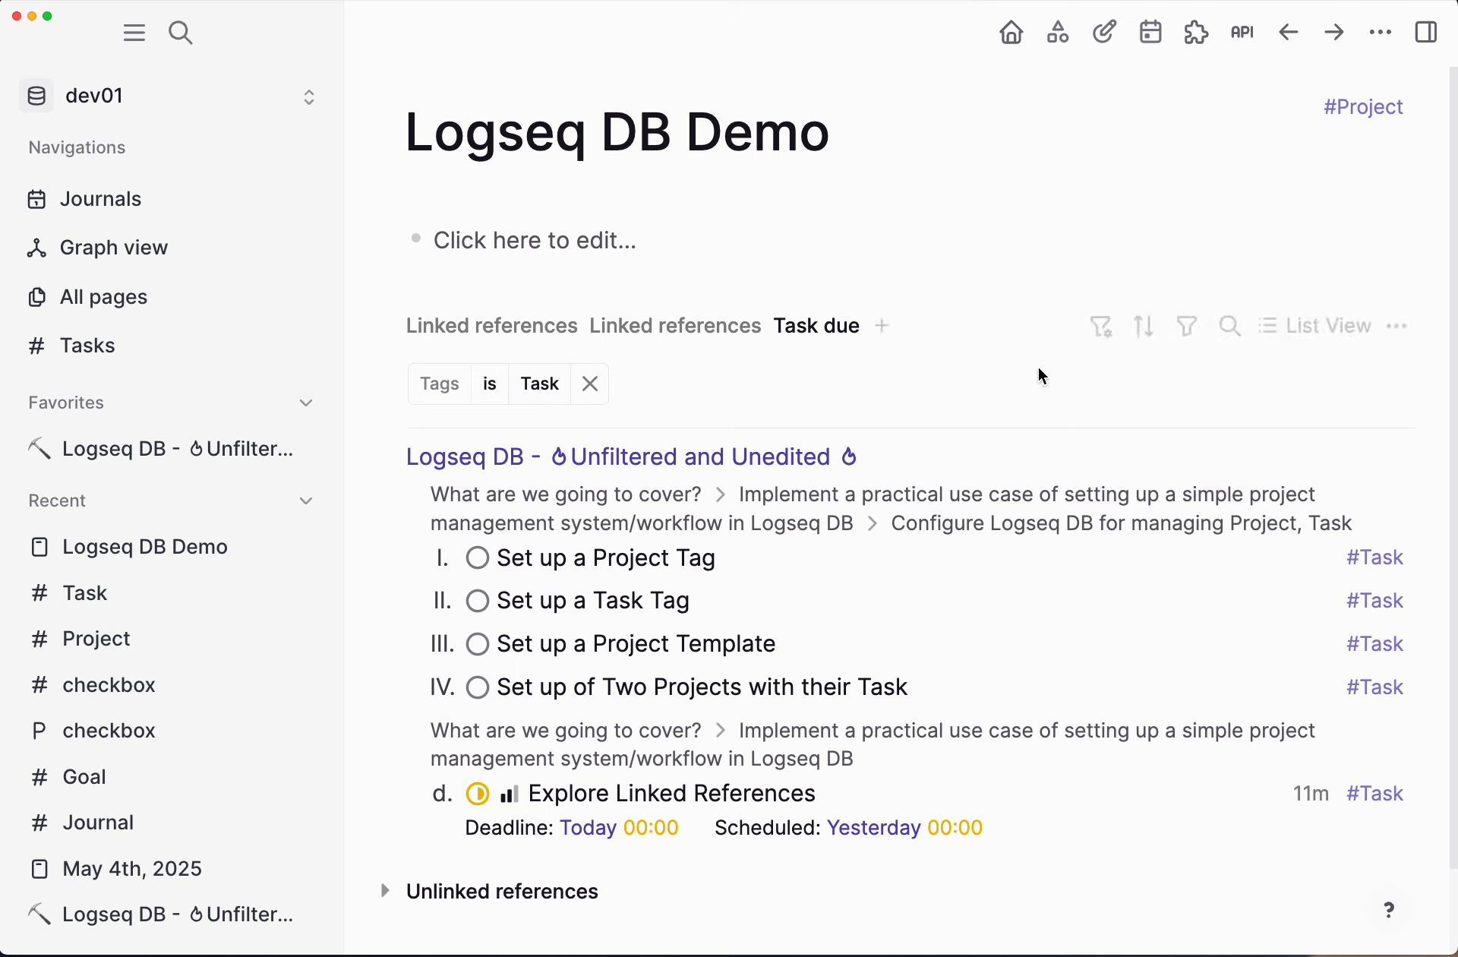
Step: Add a new linked references view on the Logseq DB Demo page and name it "Other"
{"action": "left_click", "coordinate": [885, 325]}
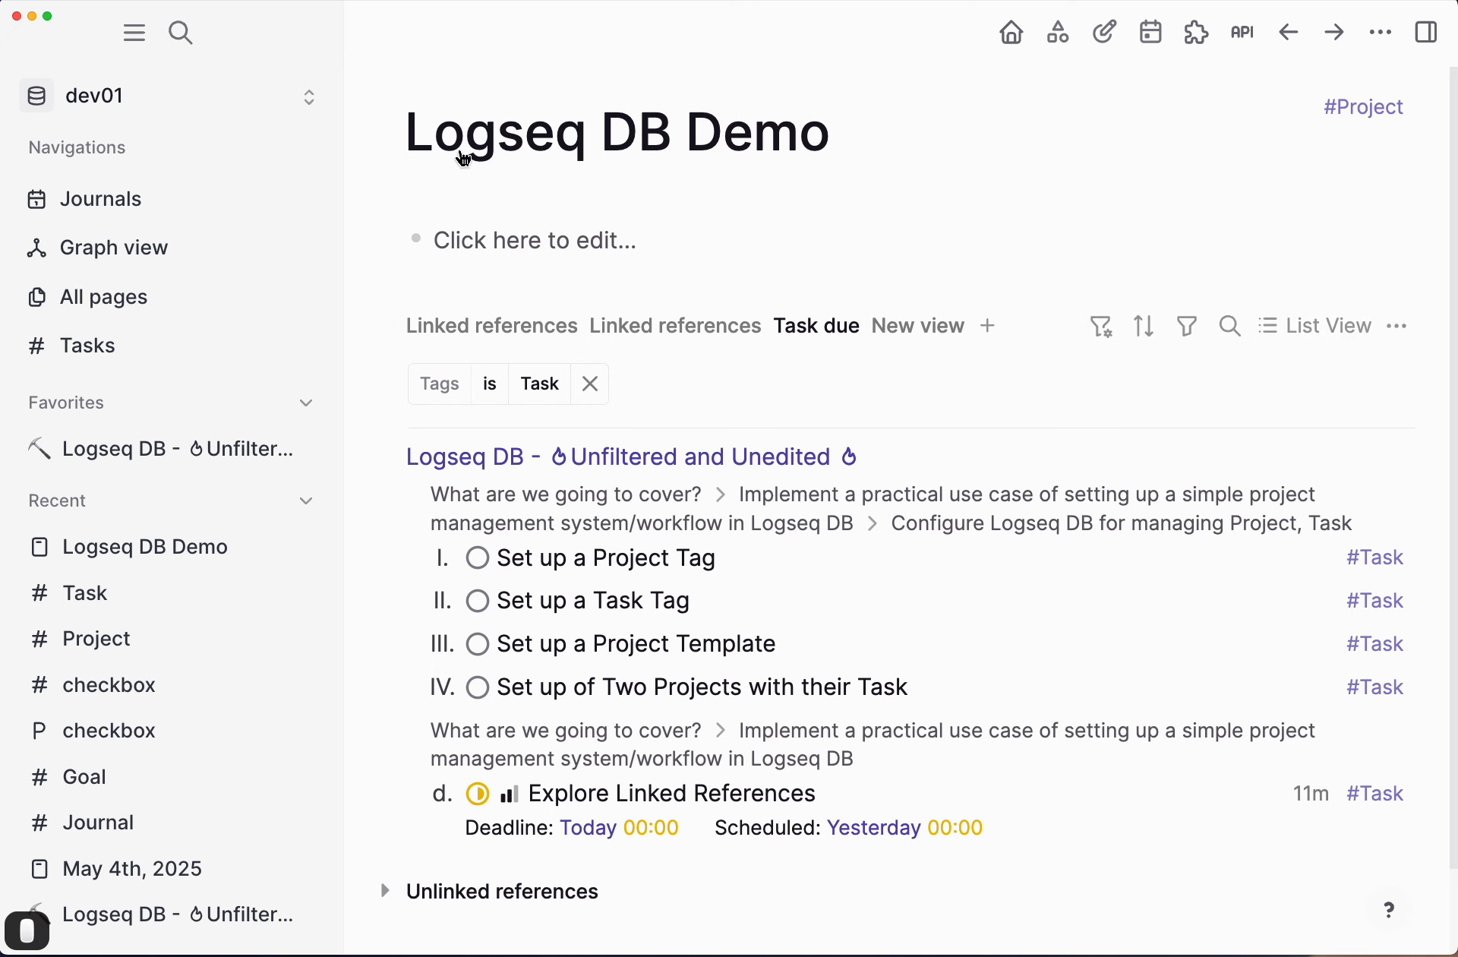
{"action": "left_click", "coordinate": [135, 33]}
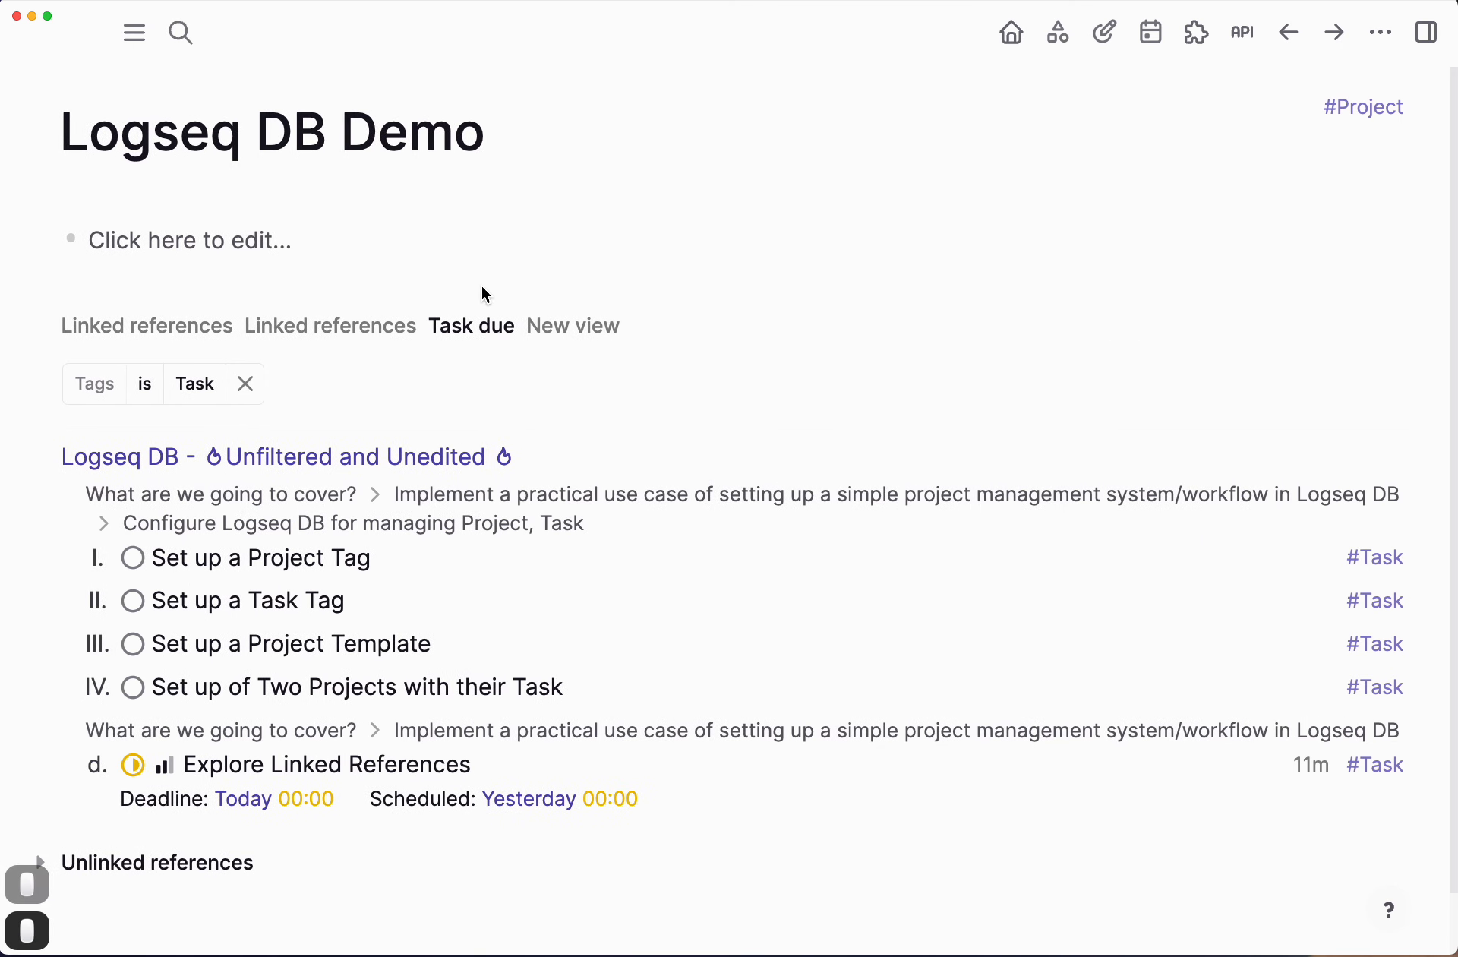
{"action": "left_click", "coordinate": [600, 327]}
{"action": "left_click", "coordinate": [564, 333]}
{"action": "mouse_move", "coordinate": [704, 385]}
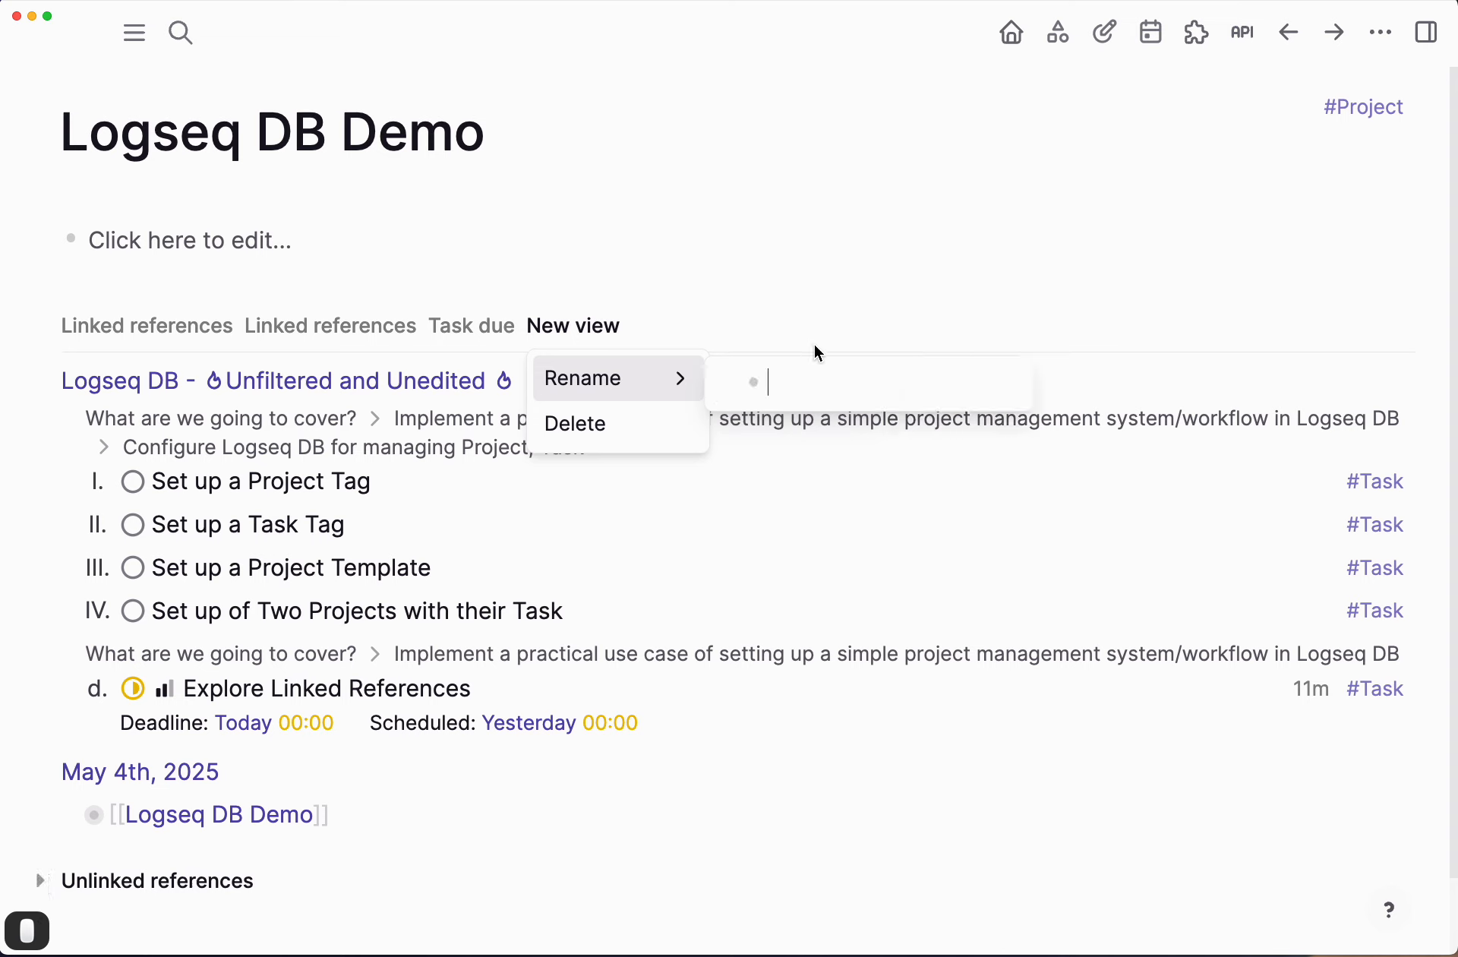
{"action": "type", "text": "Other"}
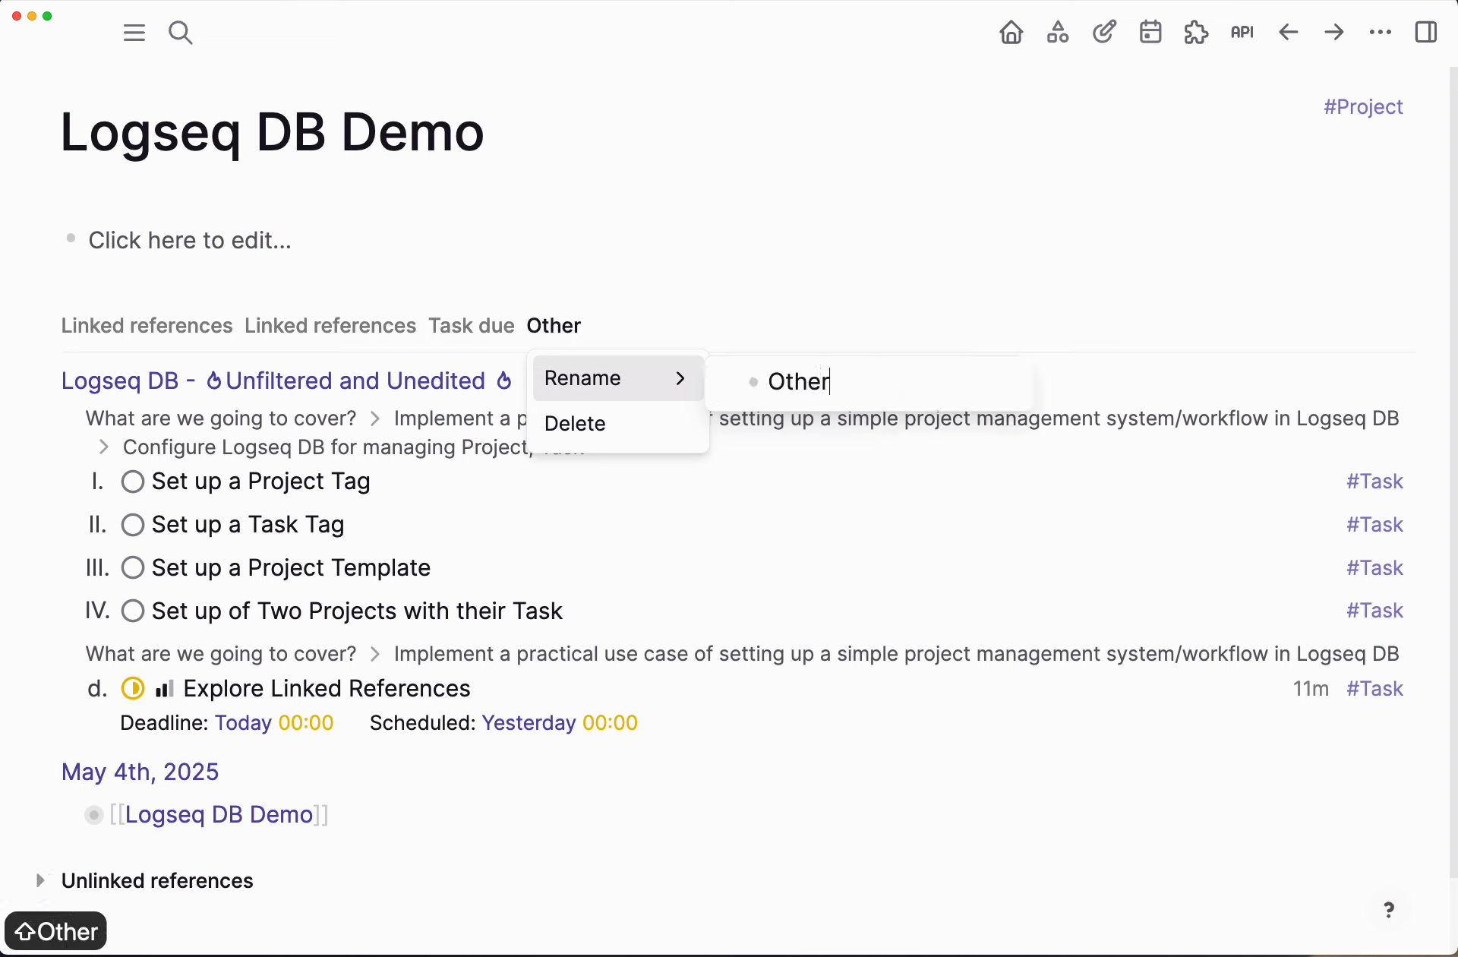
{"action": "left_click", "coordinate": [823, 329]}
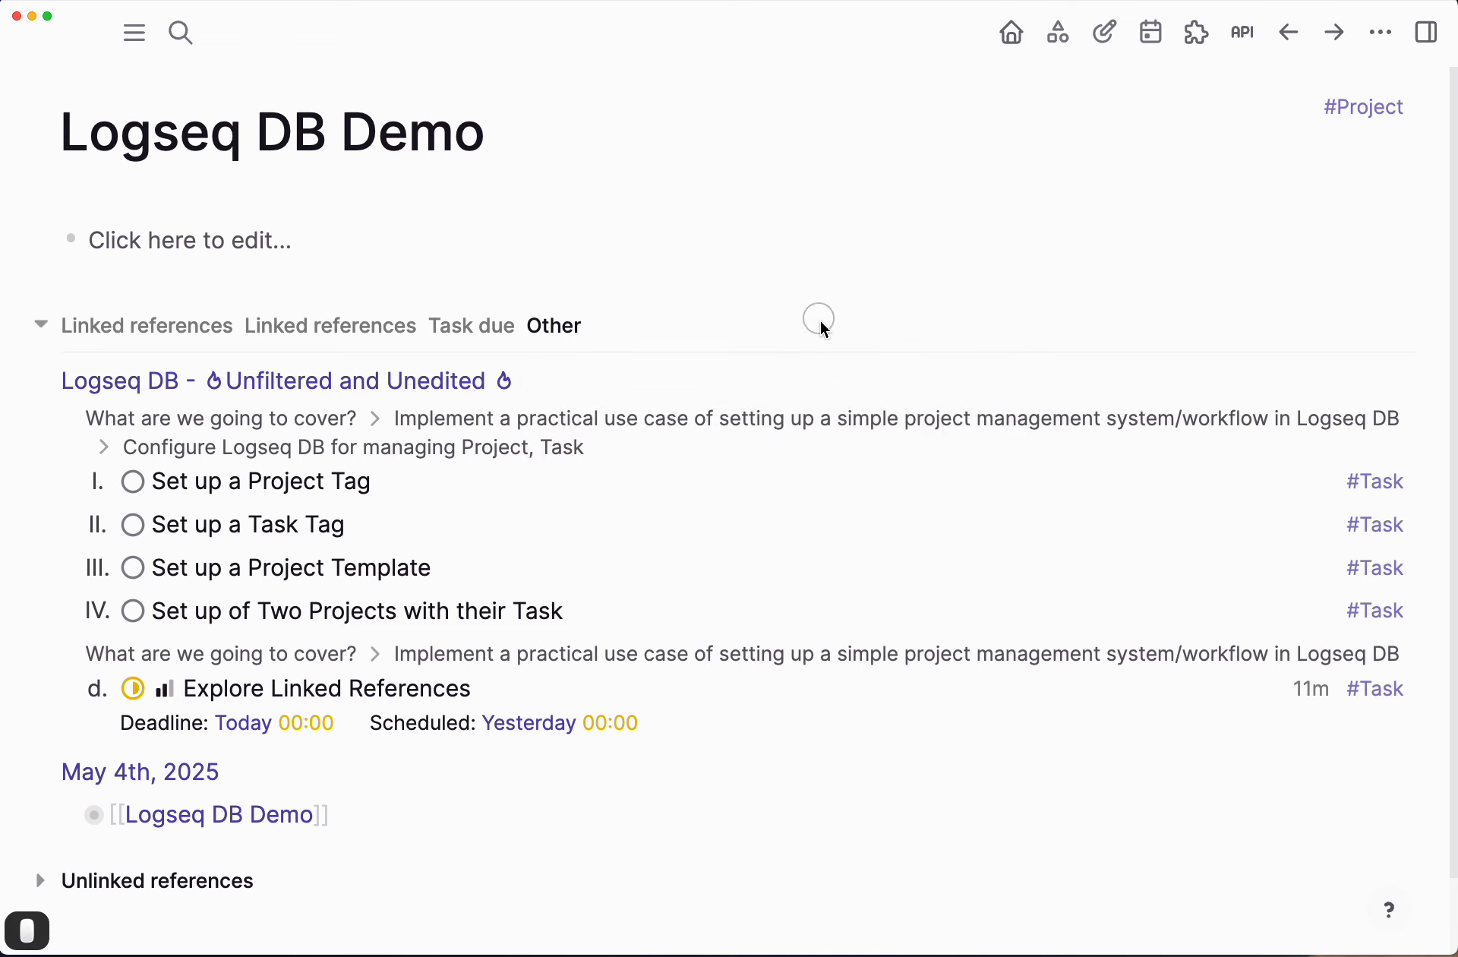
{"action": "left_click", "coordinate": [562, 328]}
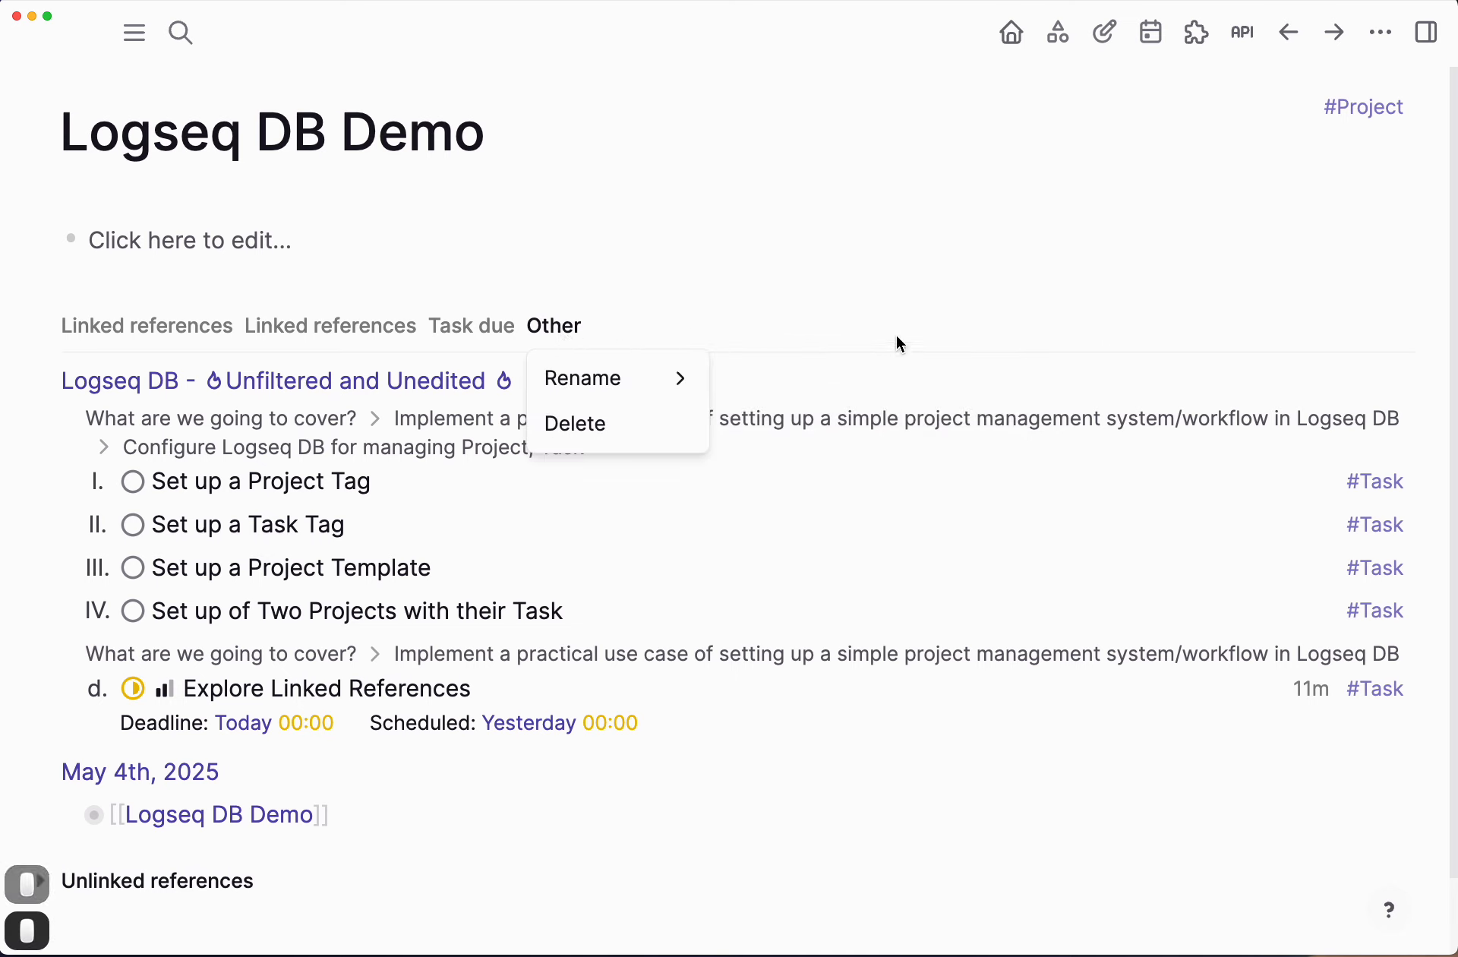
{"action": "left_click", "coordinate": [755, 351]}
Step: Filter the "Other" view to references whose Tags property is not Task, and expand the May 4th, 2025 reference
{"action": "left_click", "coordinate": [1189, 328]}
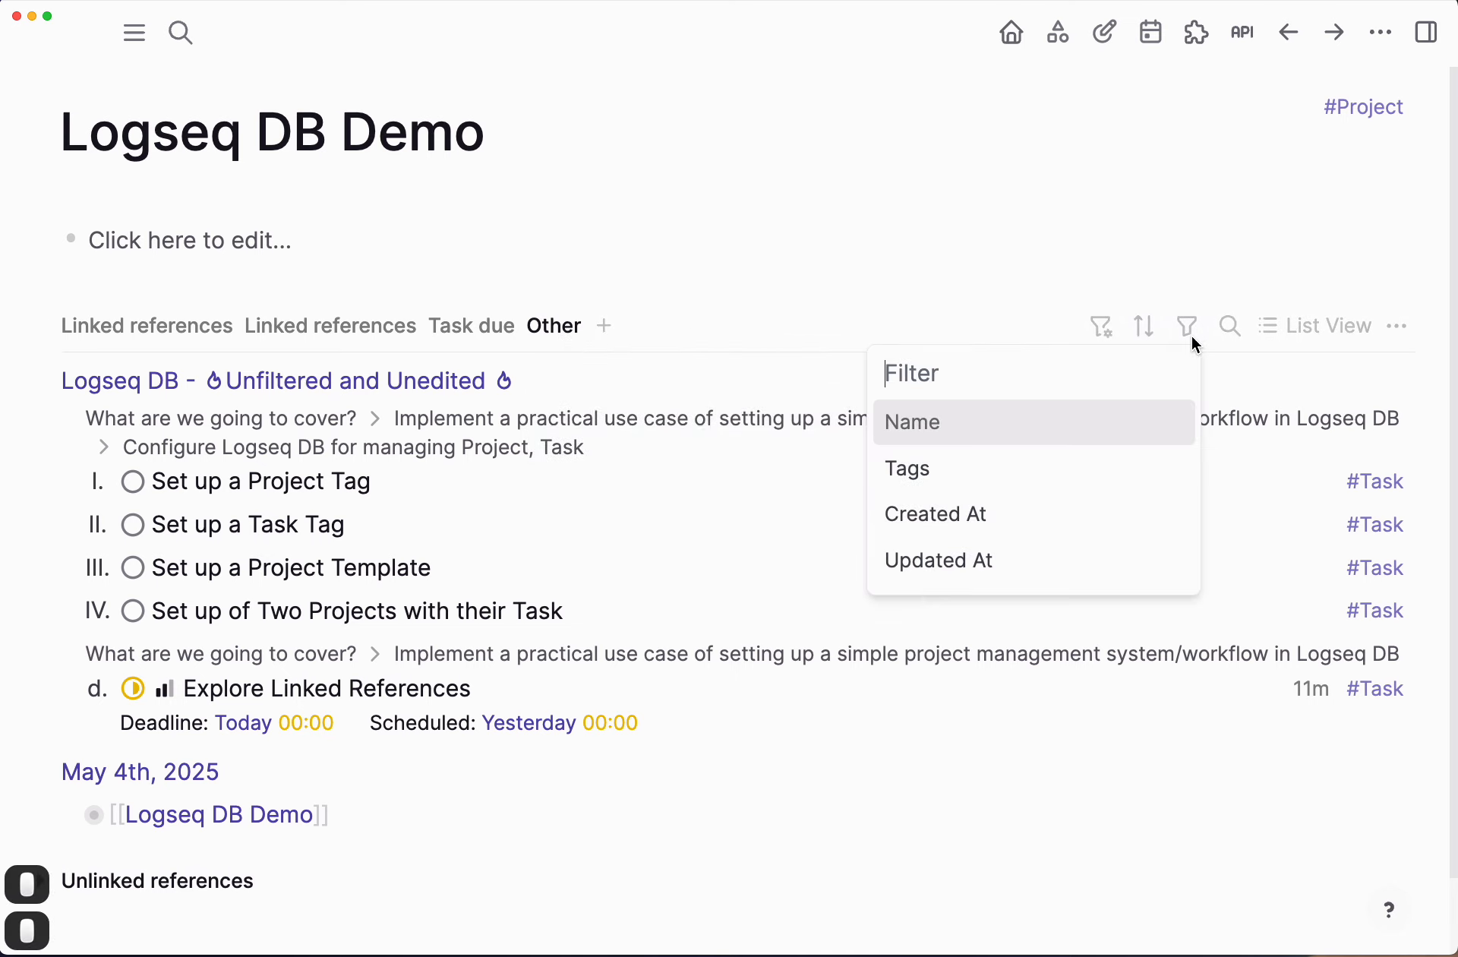
{"action": "left_click", "coordinate": [985, 486]}
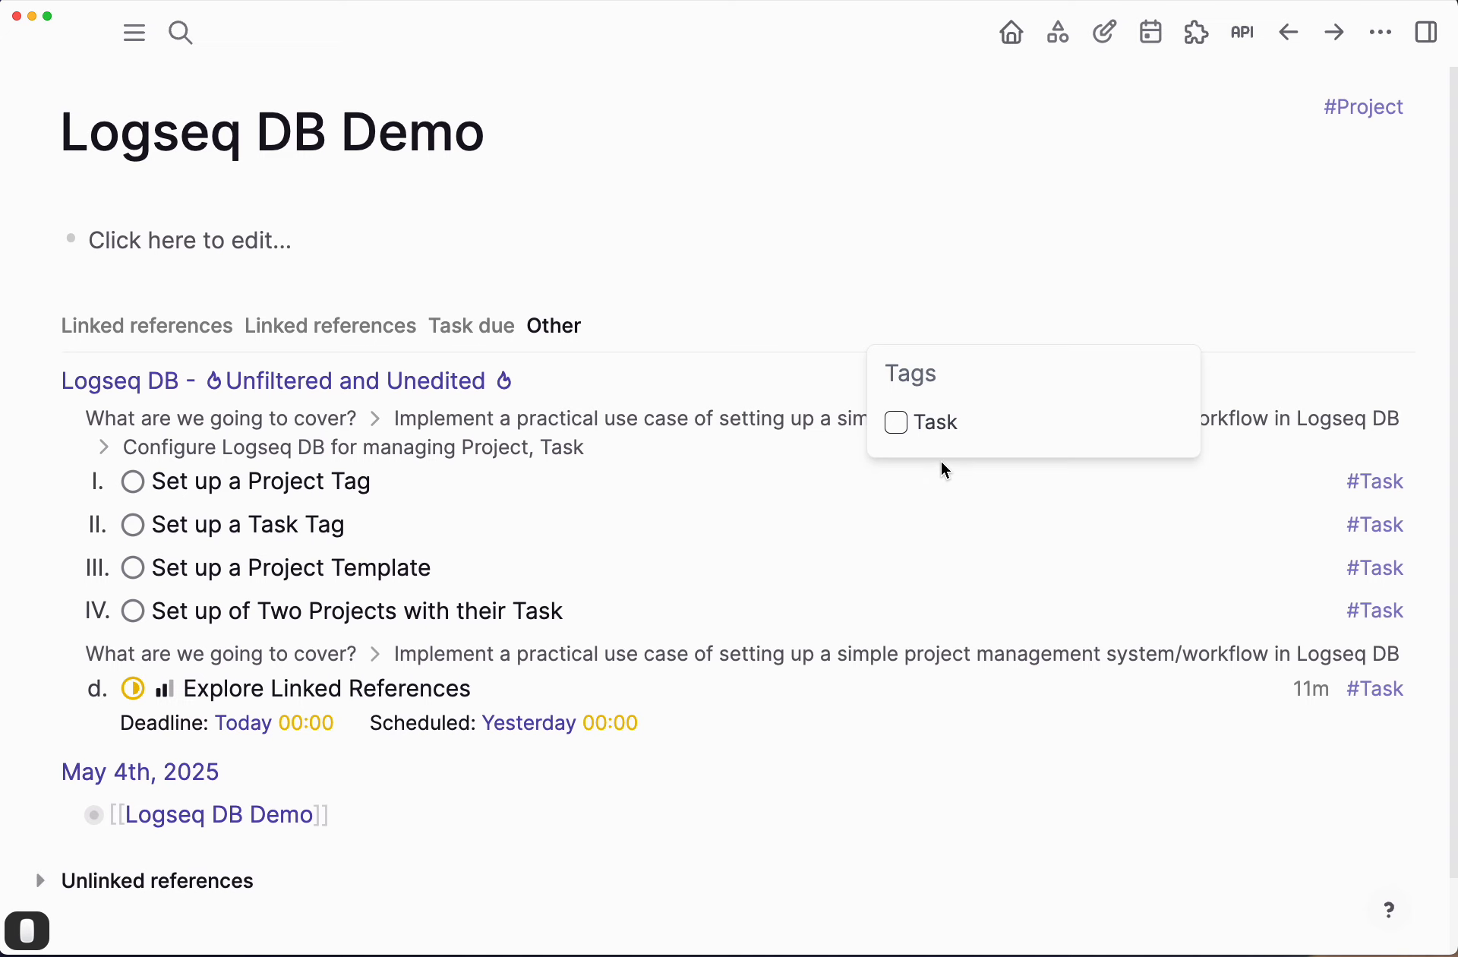
{"action": "left_click", "coordinate": [901, 423]}
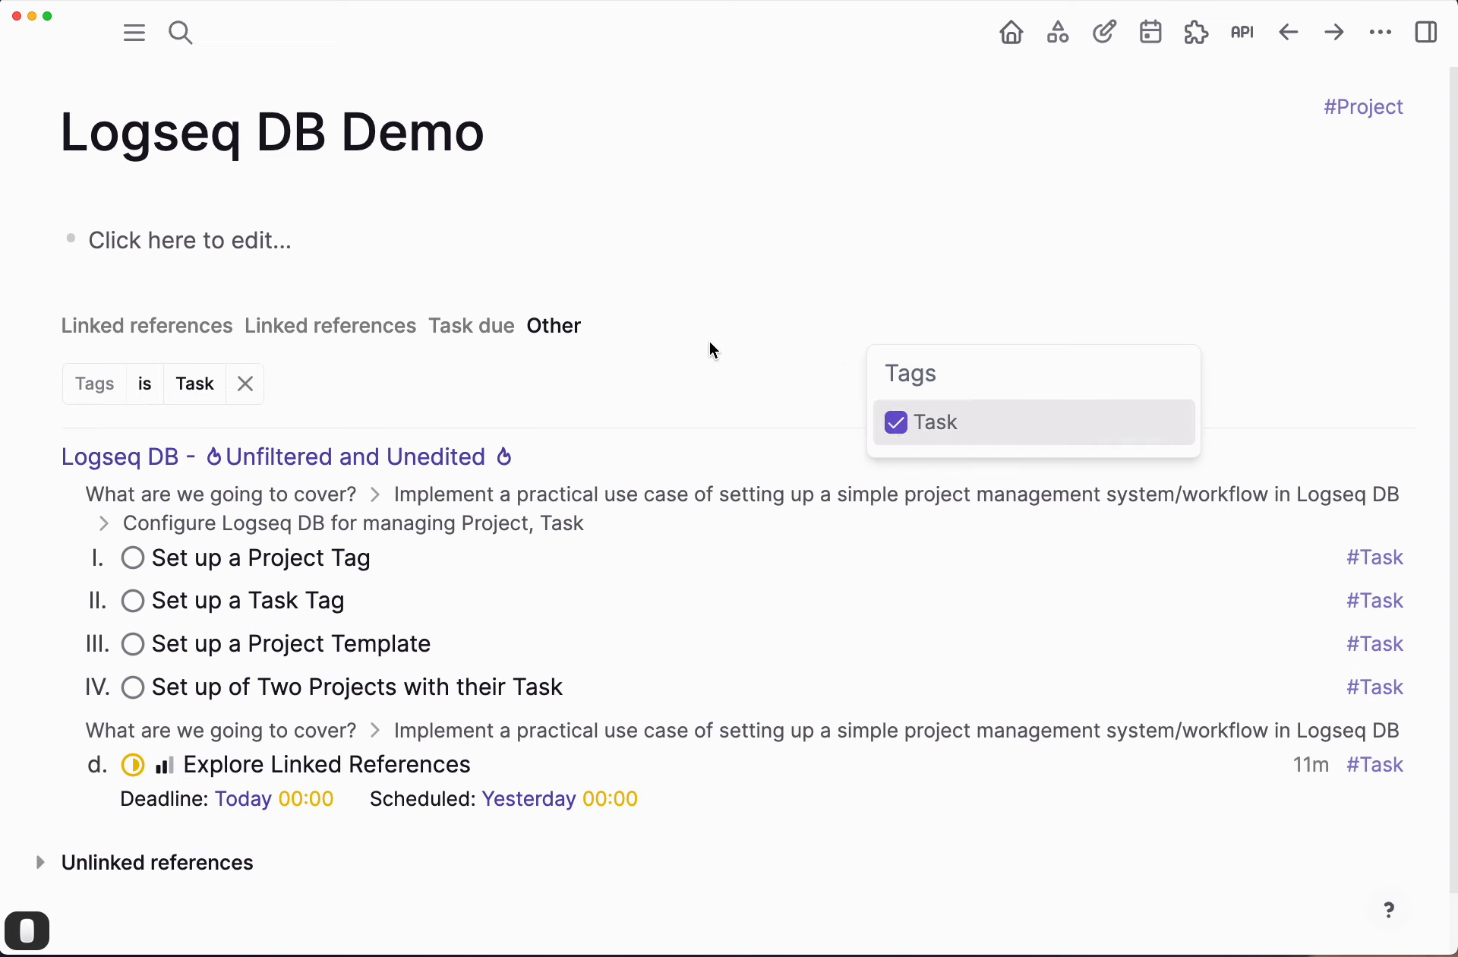
{"action": "left_click", "coordinate": [148, 387]}
{"action": "left_click", "coordinate": [144, 387]}
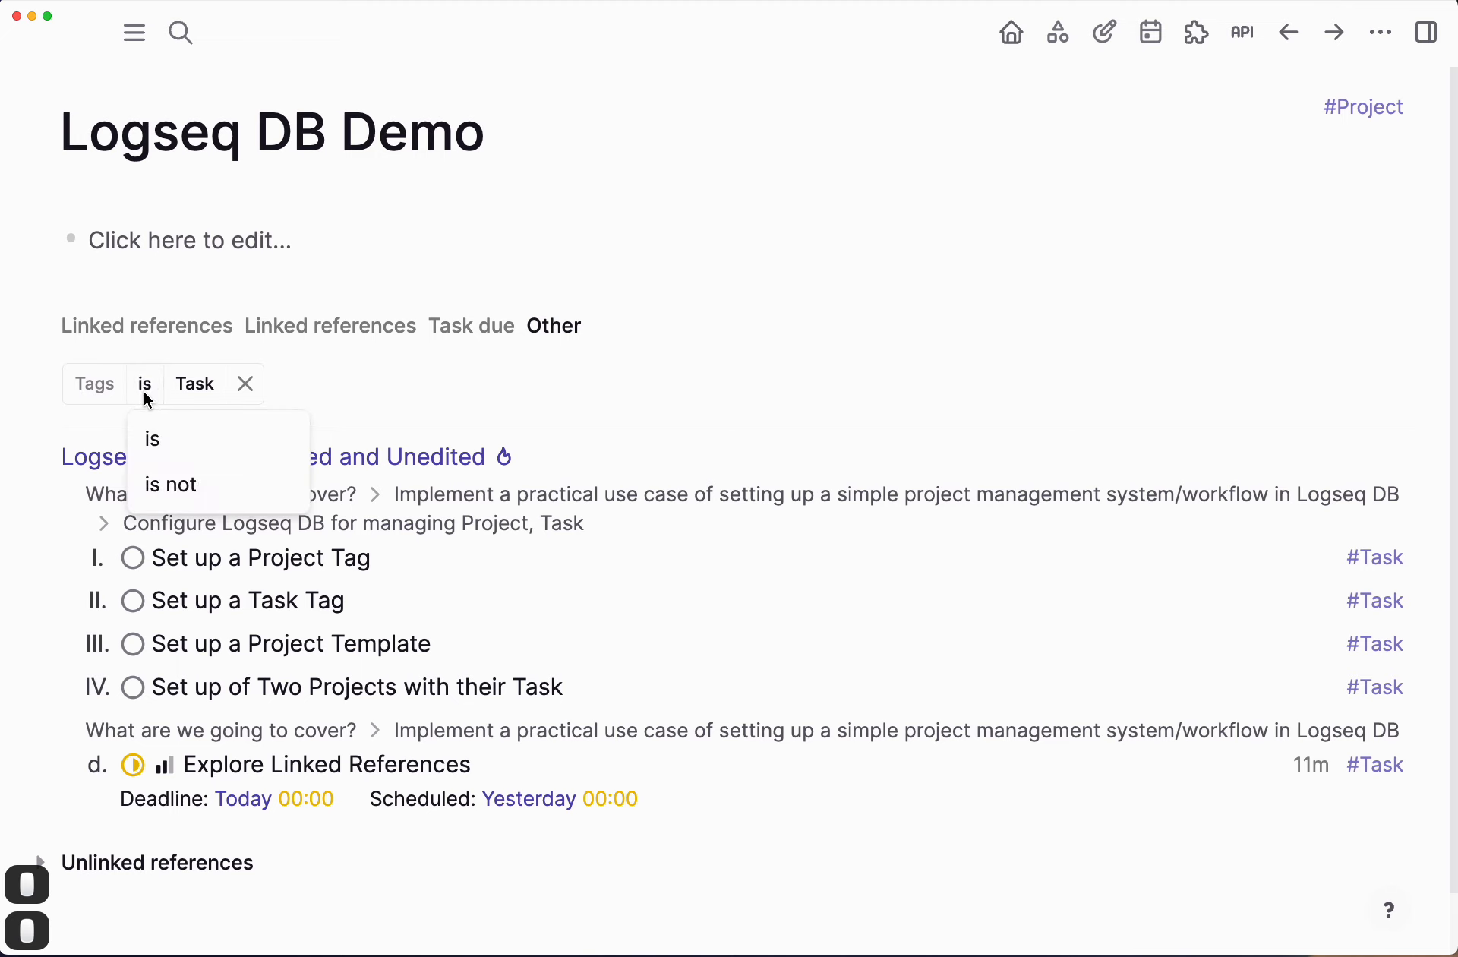
{"action": "left_click", "coordinate": [164, 495]}
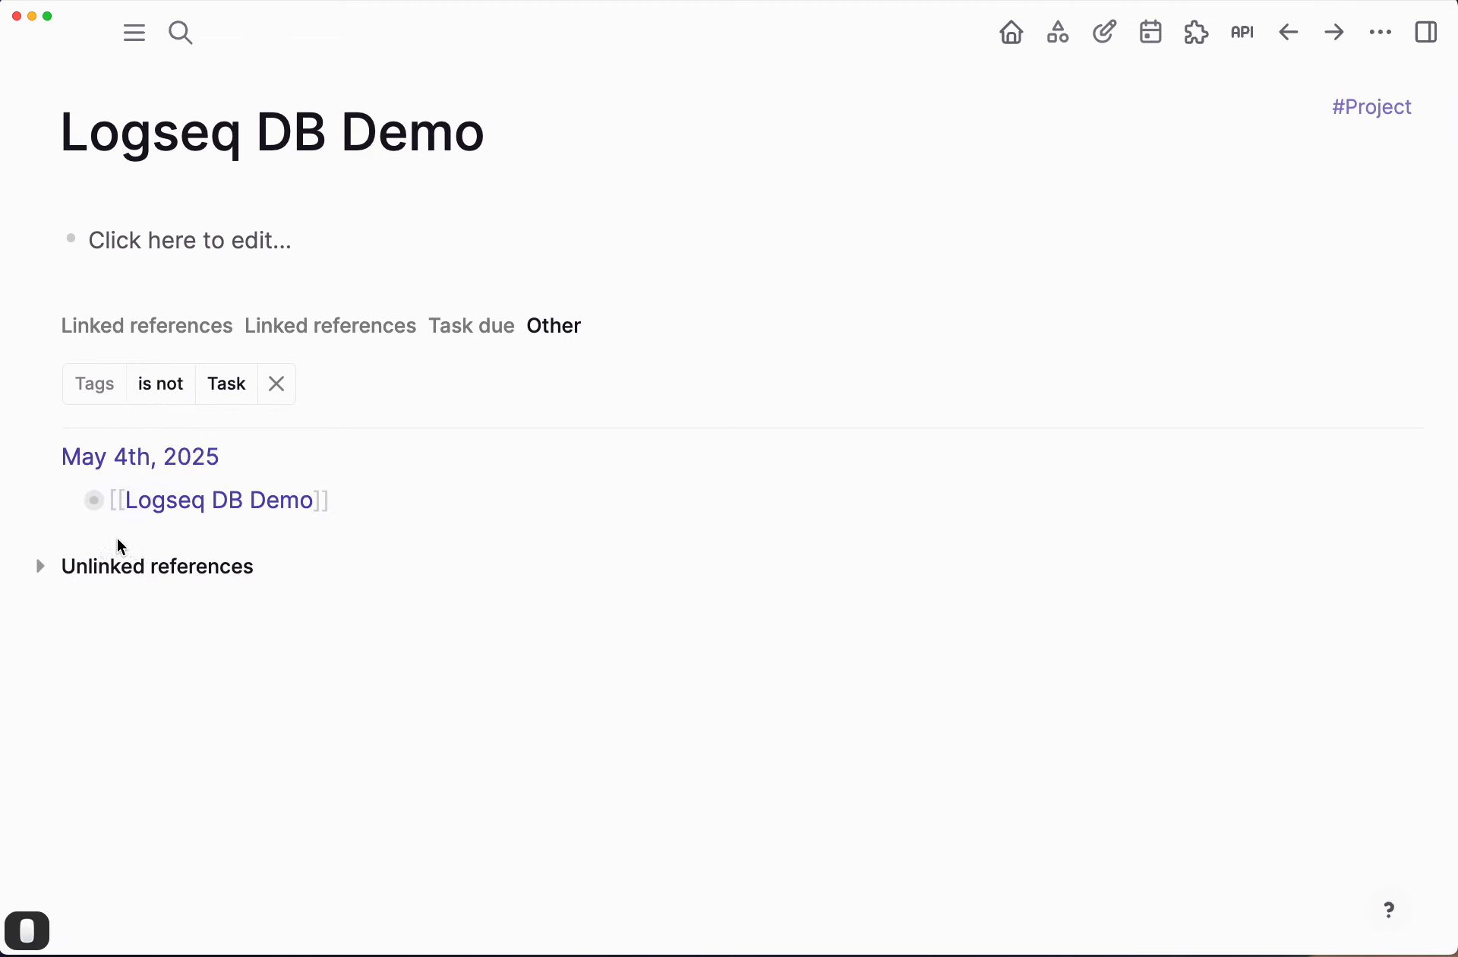
{"action": "left_click", "coordinate": [74, 505]}
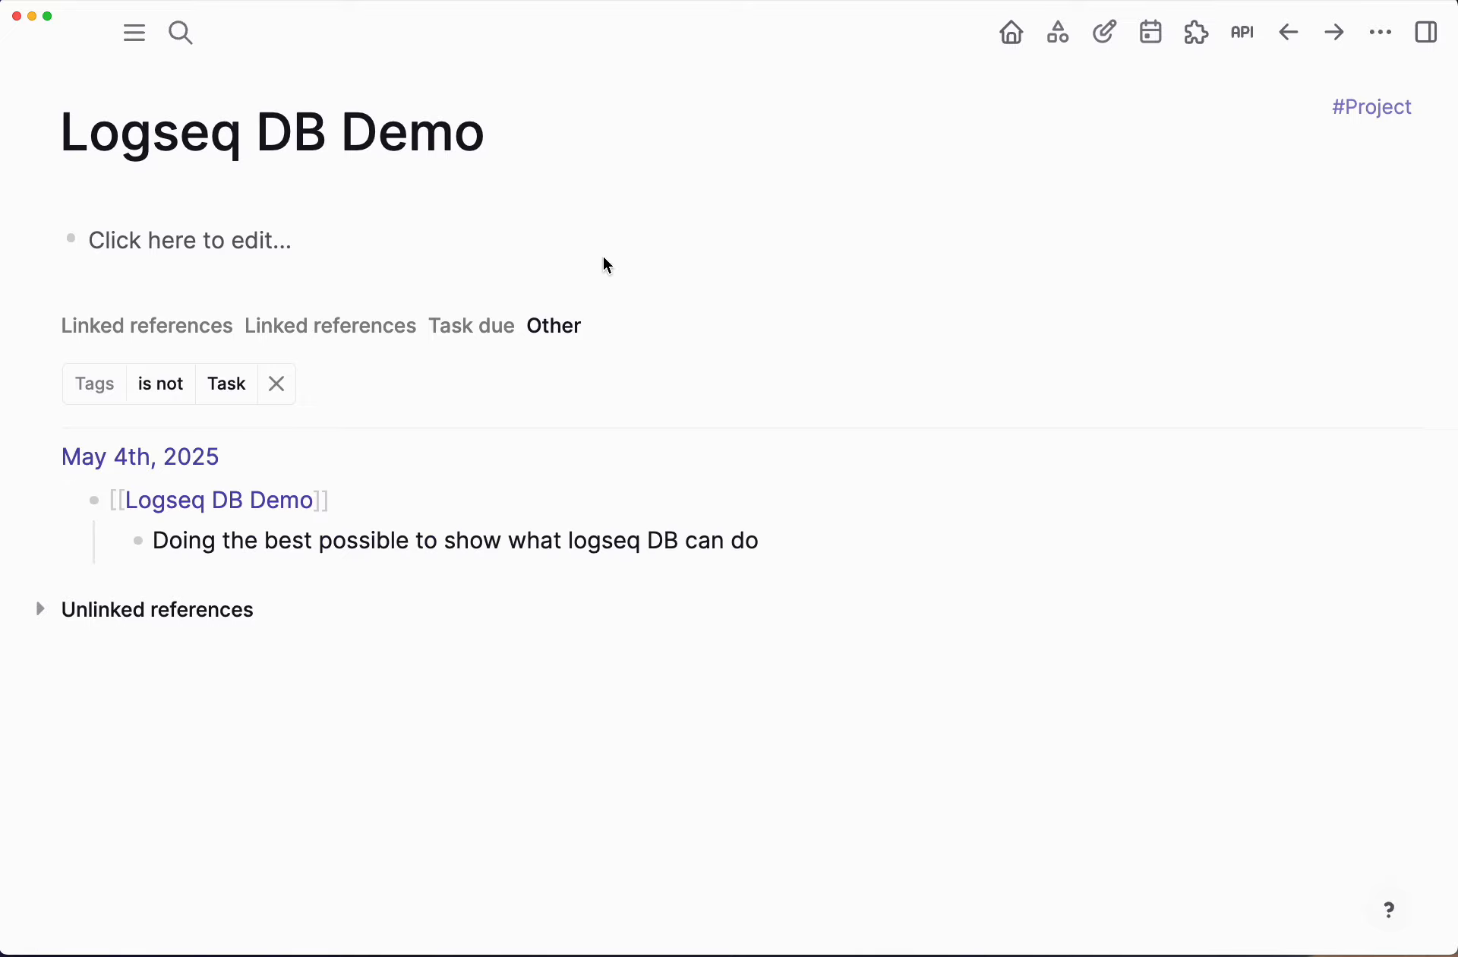
{"action": "mouse_move", "coordinate": [1269, 351]}
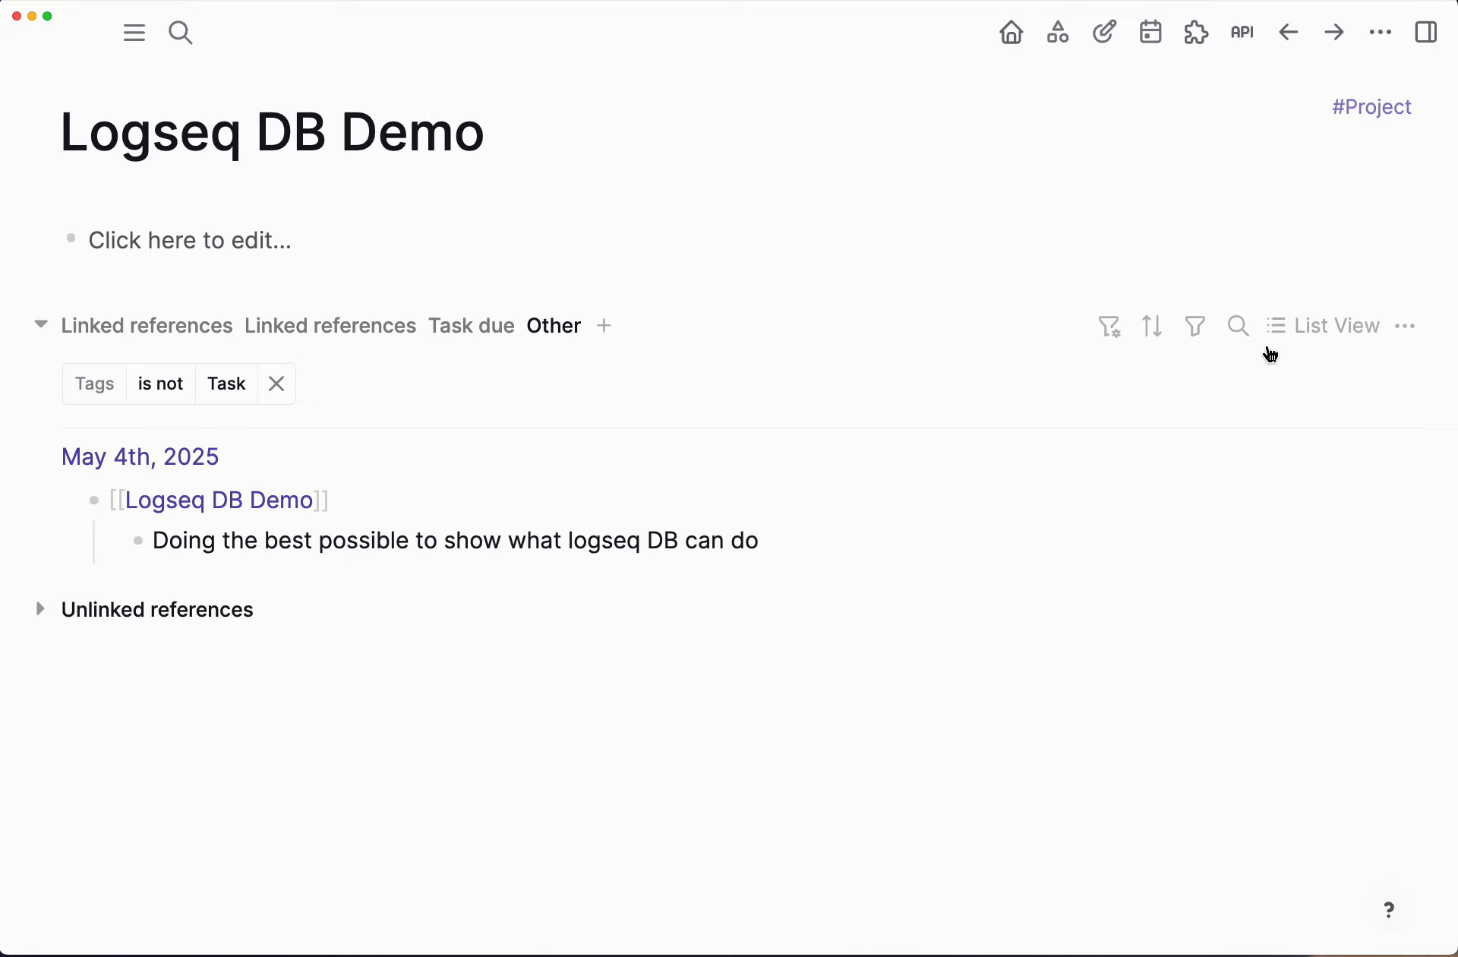
Step: Show the Other references view as a table, and then set its view type to Gallery View
{"action": "left_click", "coordinate": [1327, 328]}
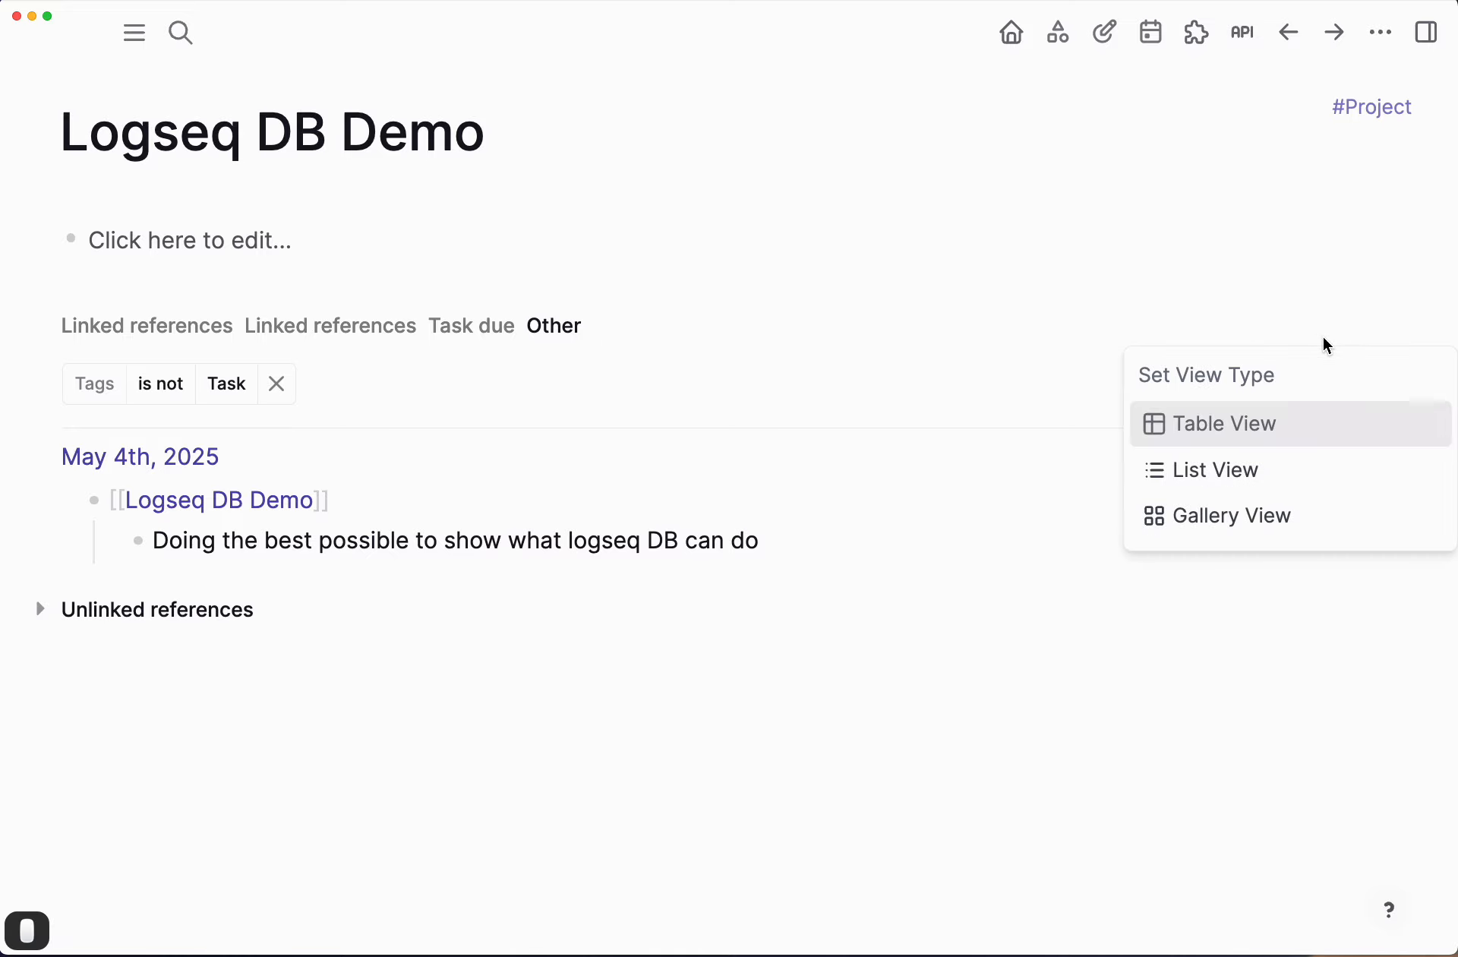
{"action": "left_click", "coordinate": [1238, 439]}
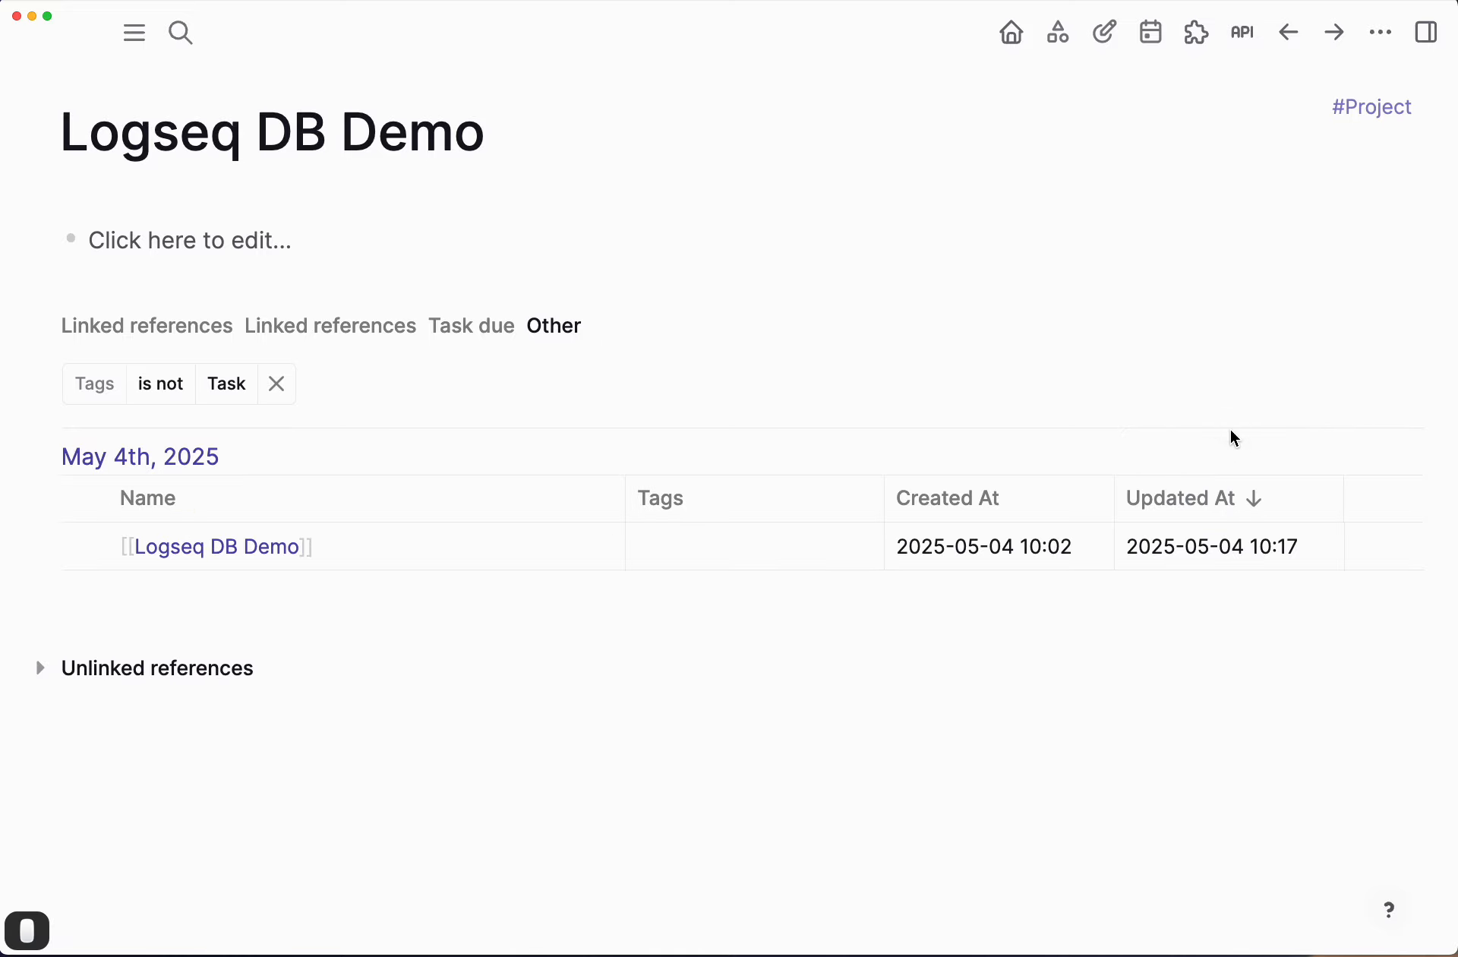
{"action": "left_click", "coordinate": [1337, 331]}
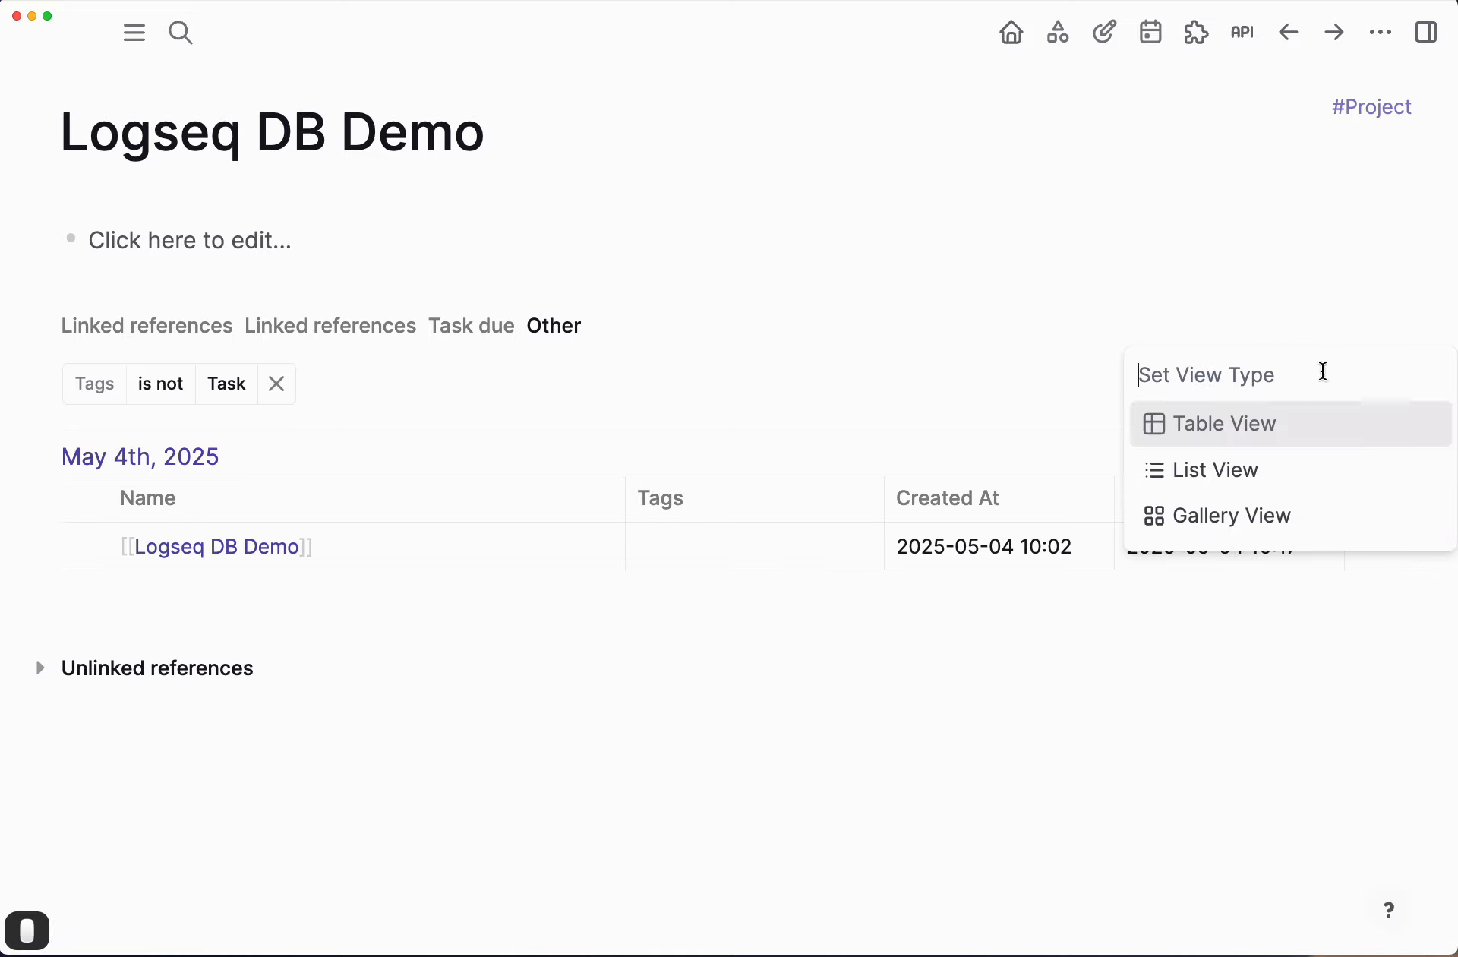
{"action": "left_click", "coordinate": [1249, 527]}
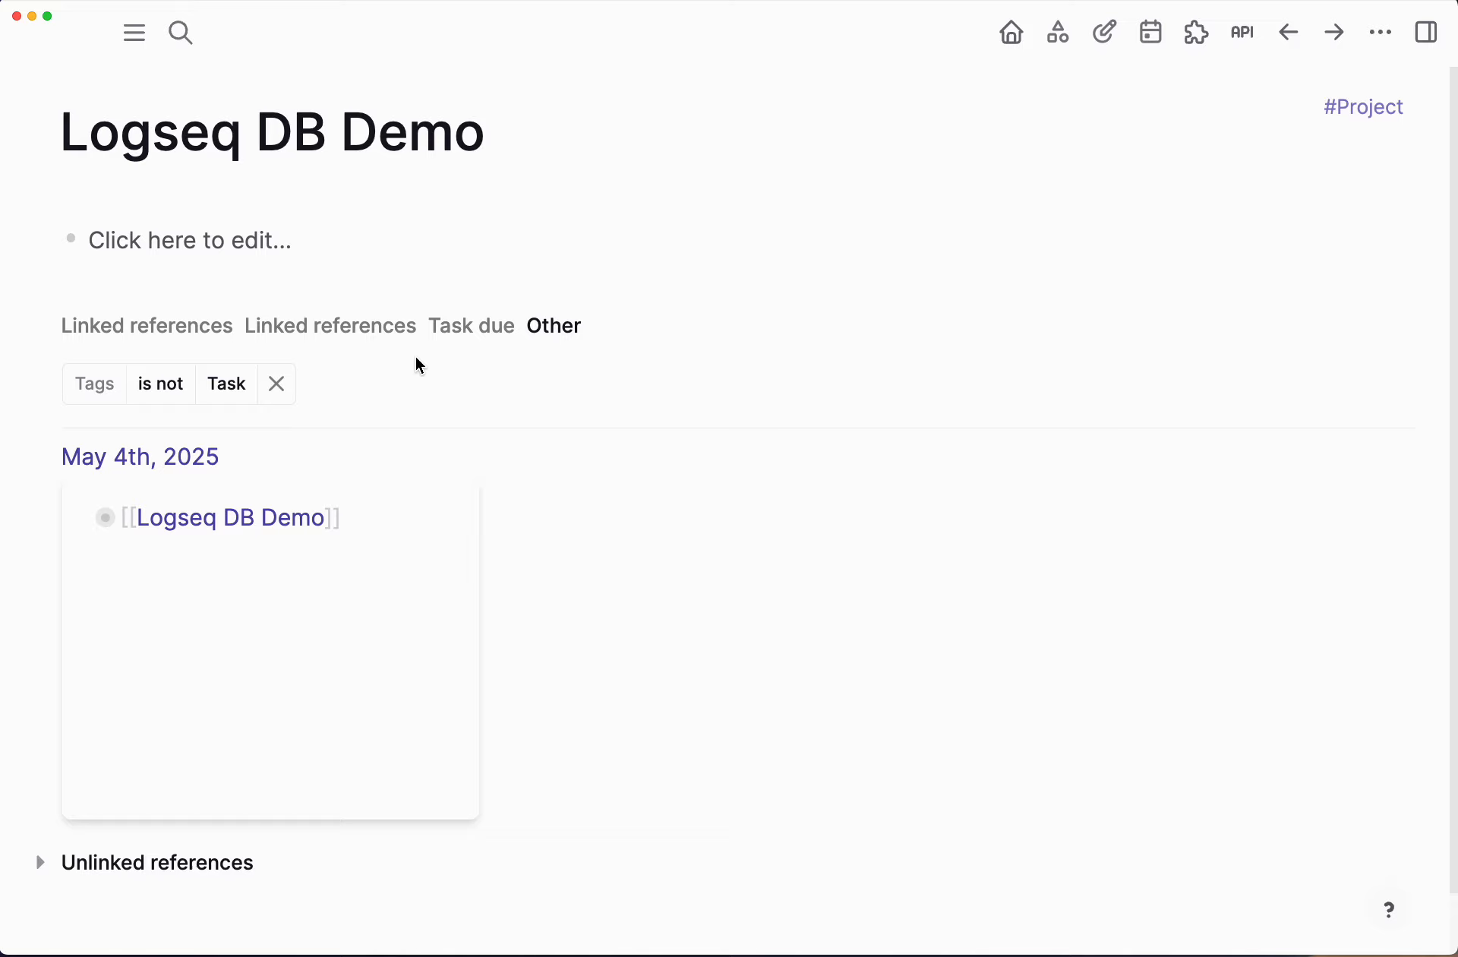
Step: Set the Task due references view to Gallery View and look over its task cards
{"action": "left_click", "coordinate": [486, 328]}
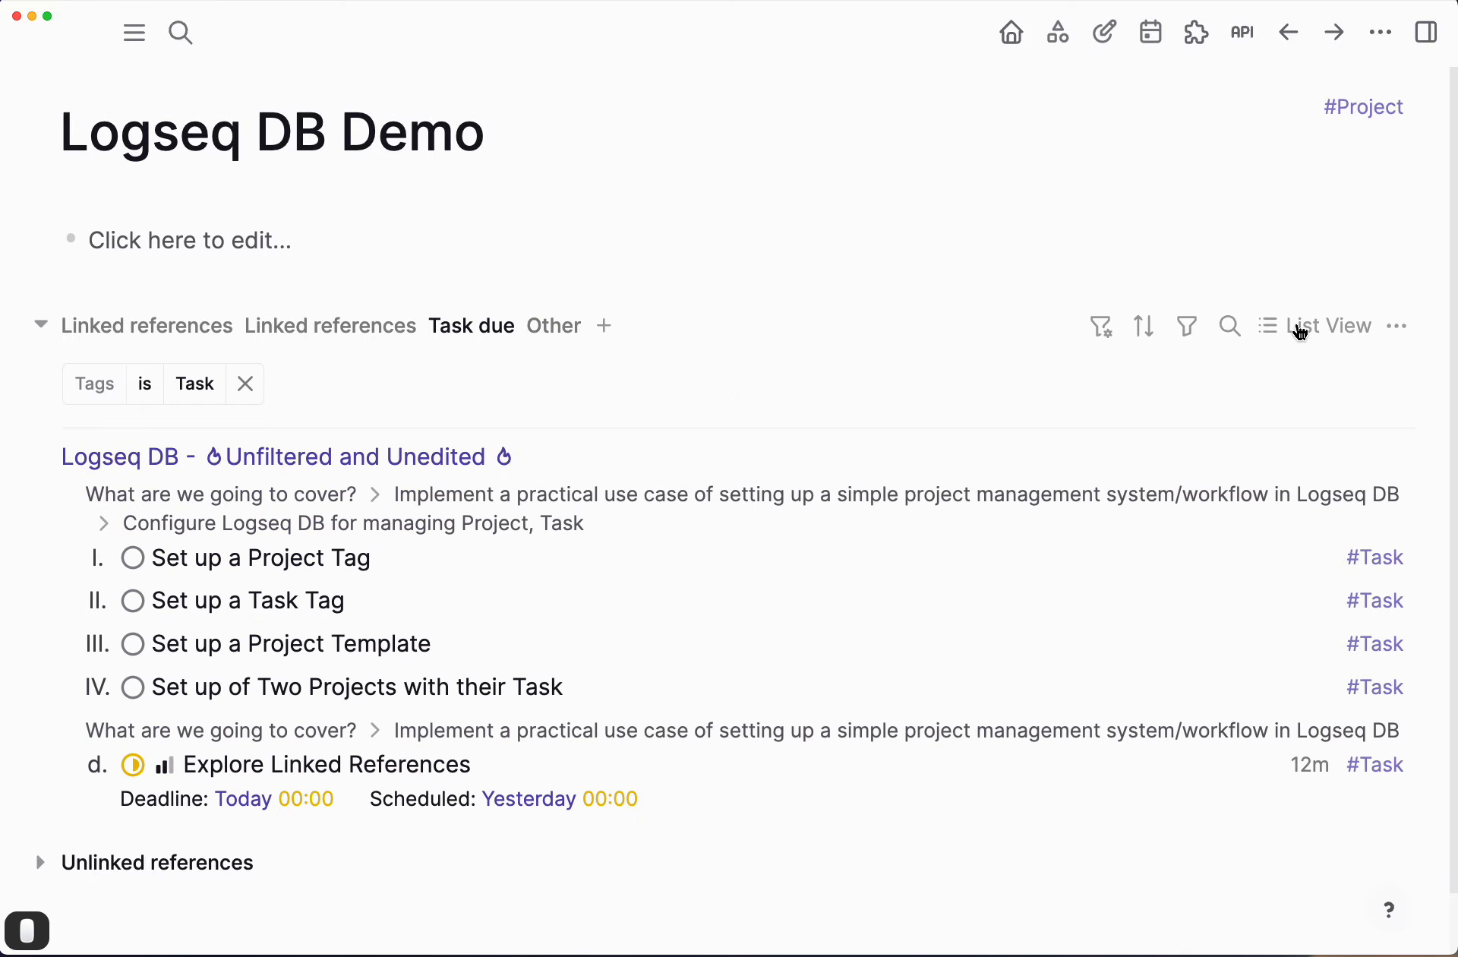
{"action": "left_click", "coordinate": [1334, 331]}
{"action": "left_click", "coordinate": [1231, 516]}
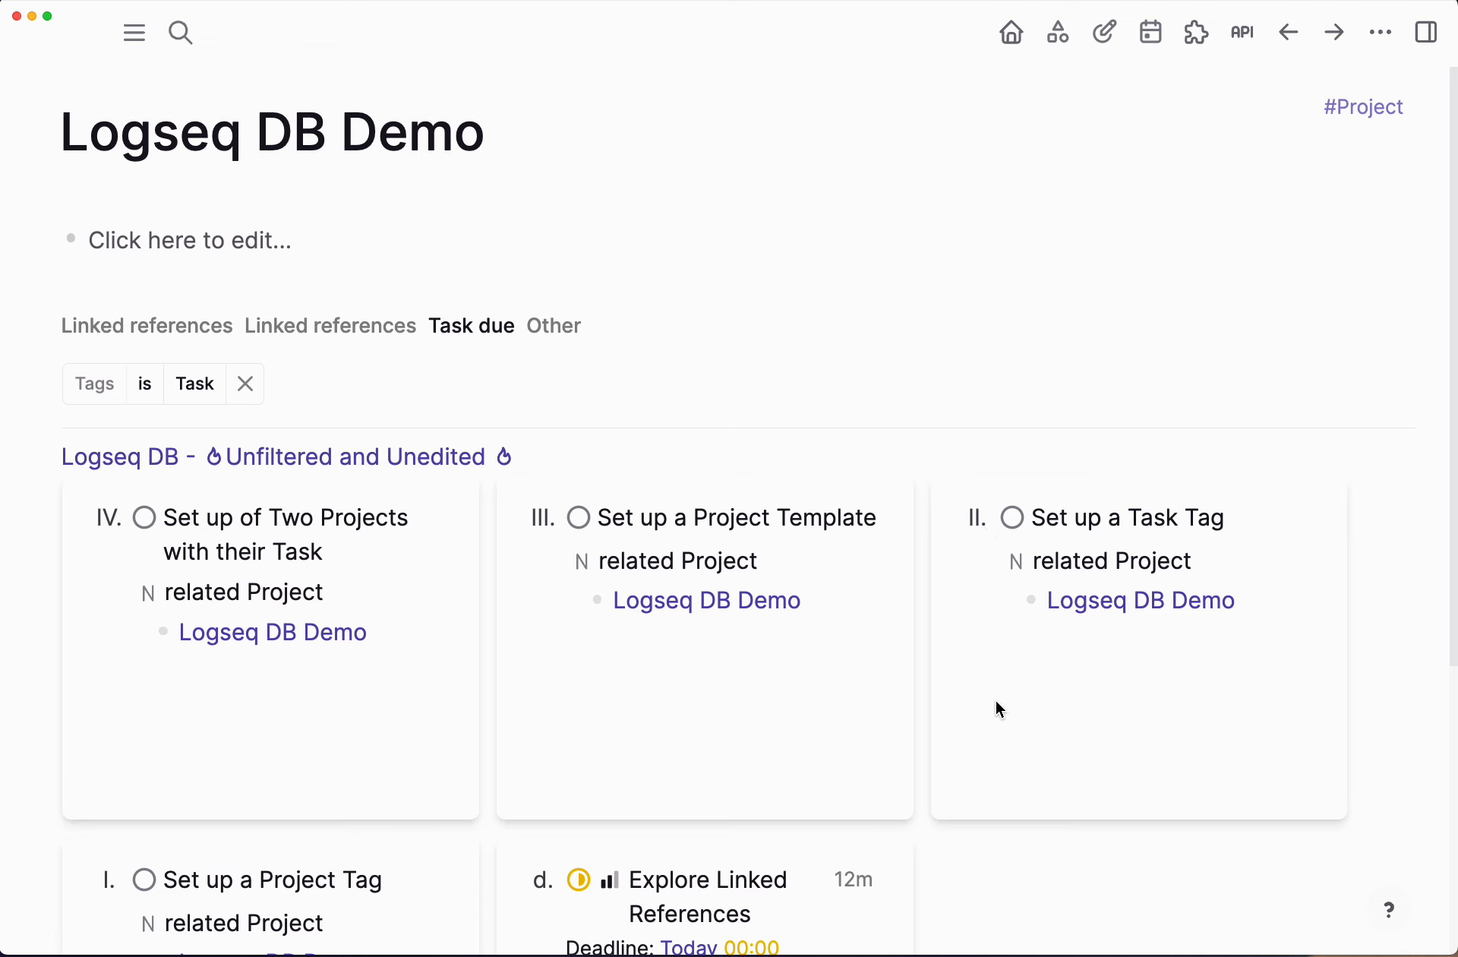
{"action": "scroll", "coordinate": [999, 701], "scroll_direction": "down", "scroll_amount": 5}
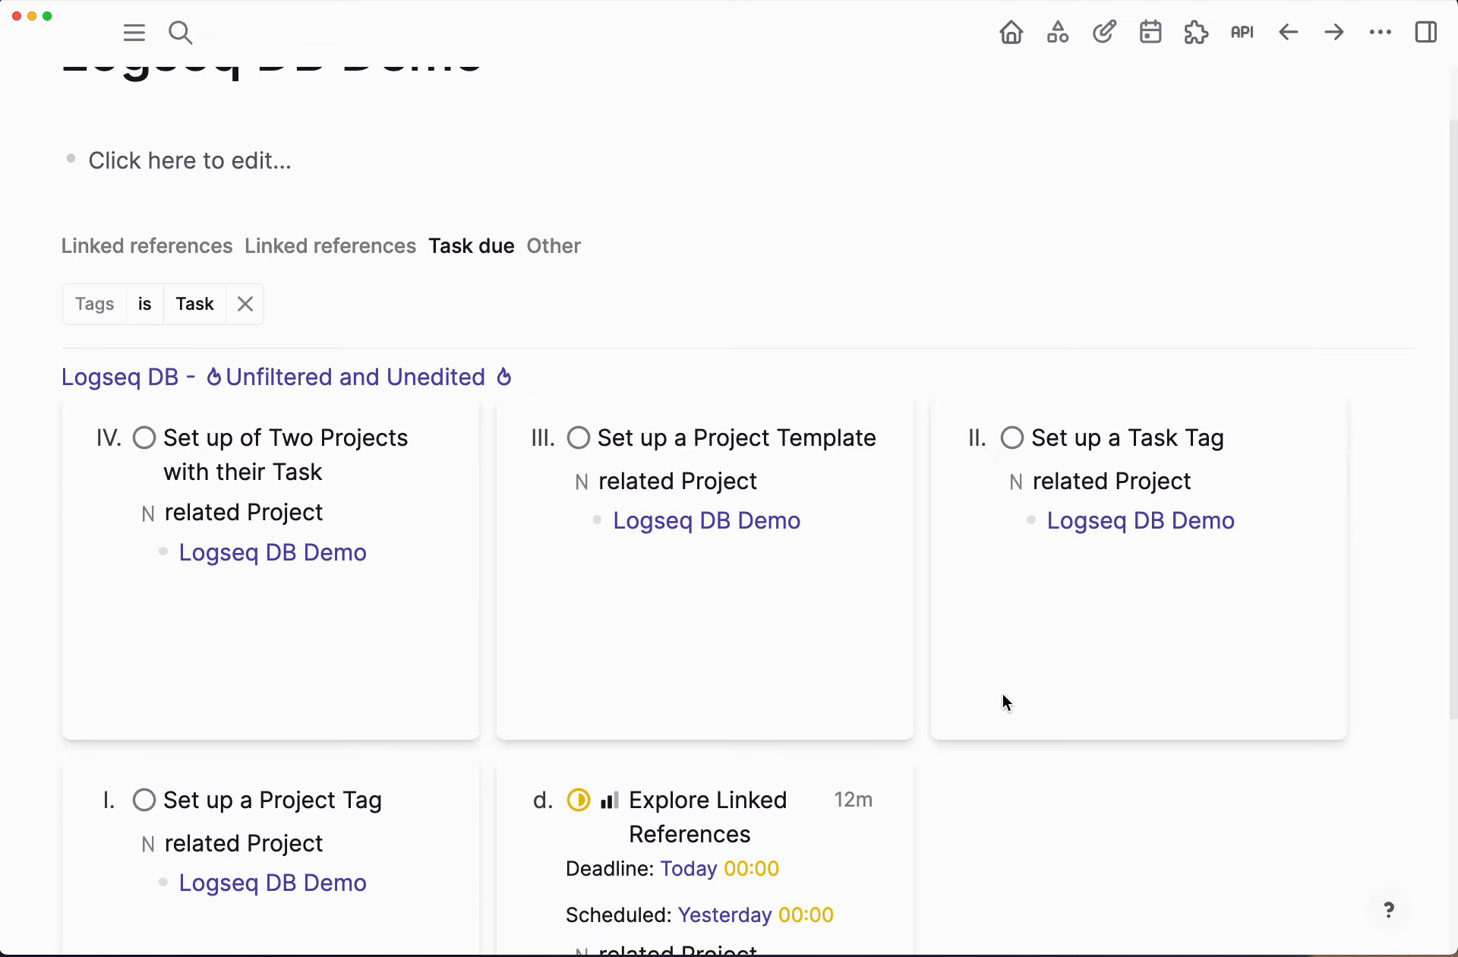
{"action": "scroll", "coordinate": [1049, 673], "scroll_direction": "up", "scroll_amount": 5}
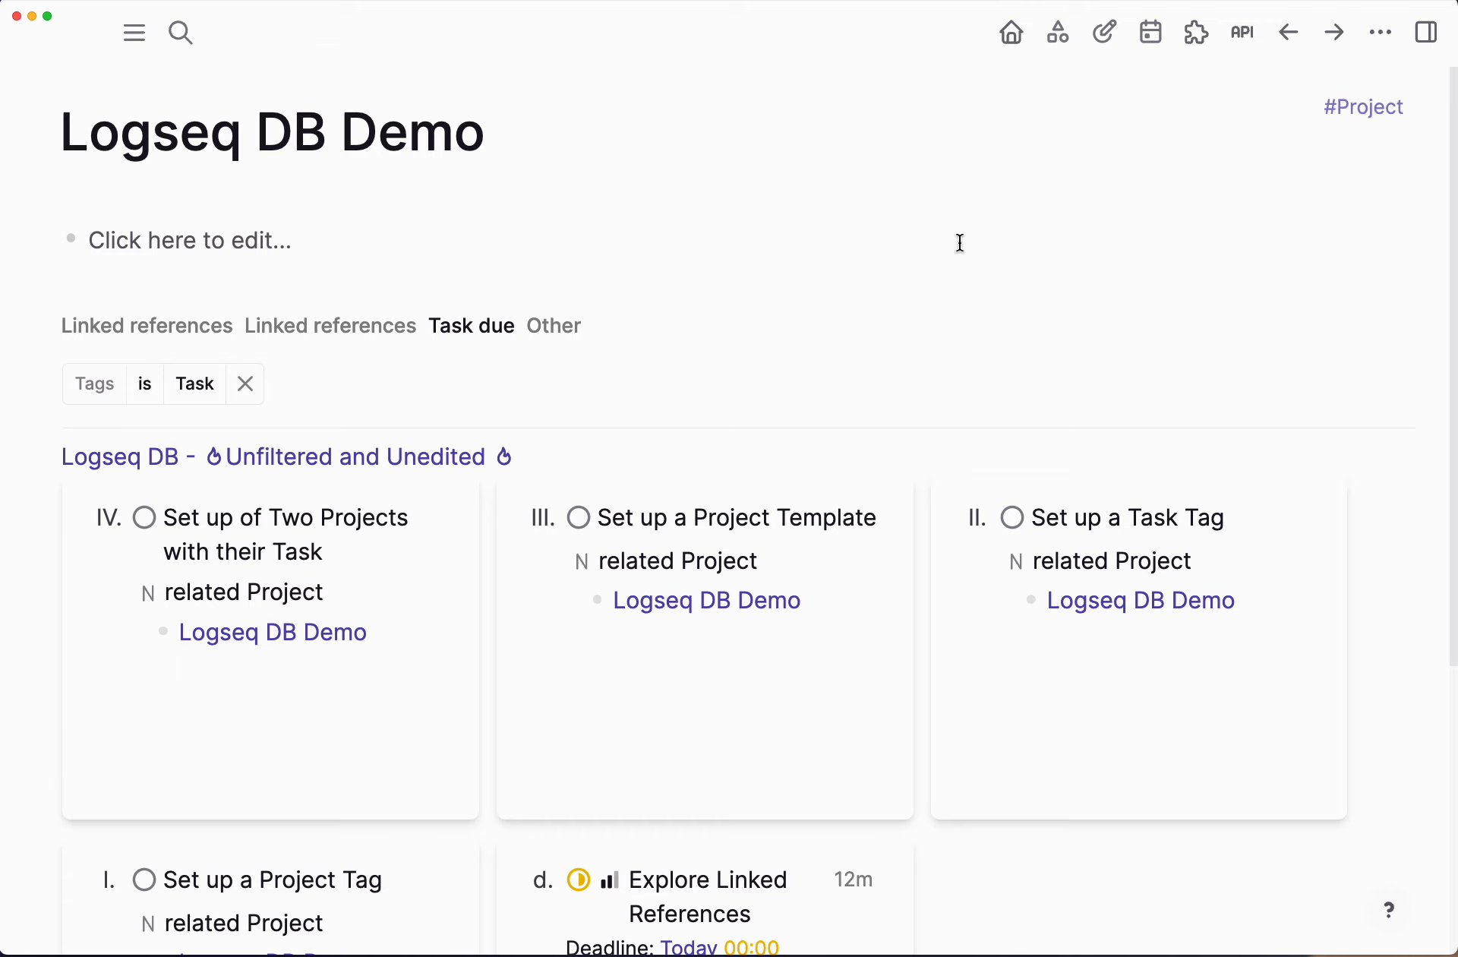
Step: Return to the Other view, expand the unlinked references, and examine the "Logseq DB Demo" mention there
{"action": "left_click", "coordinate": [556, 340]}
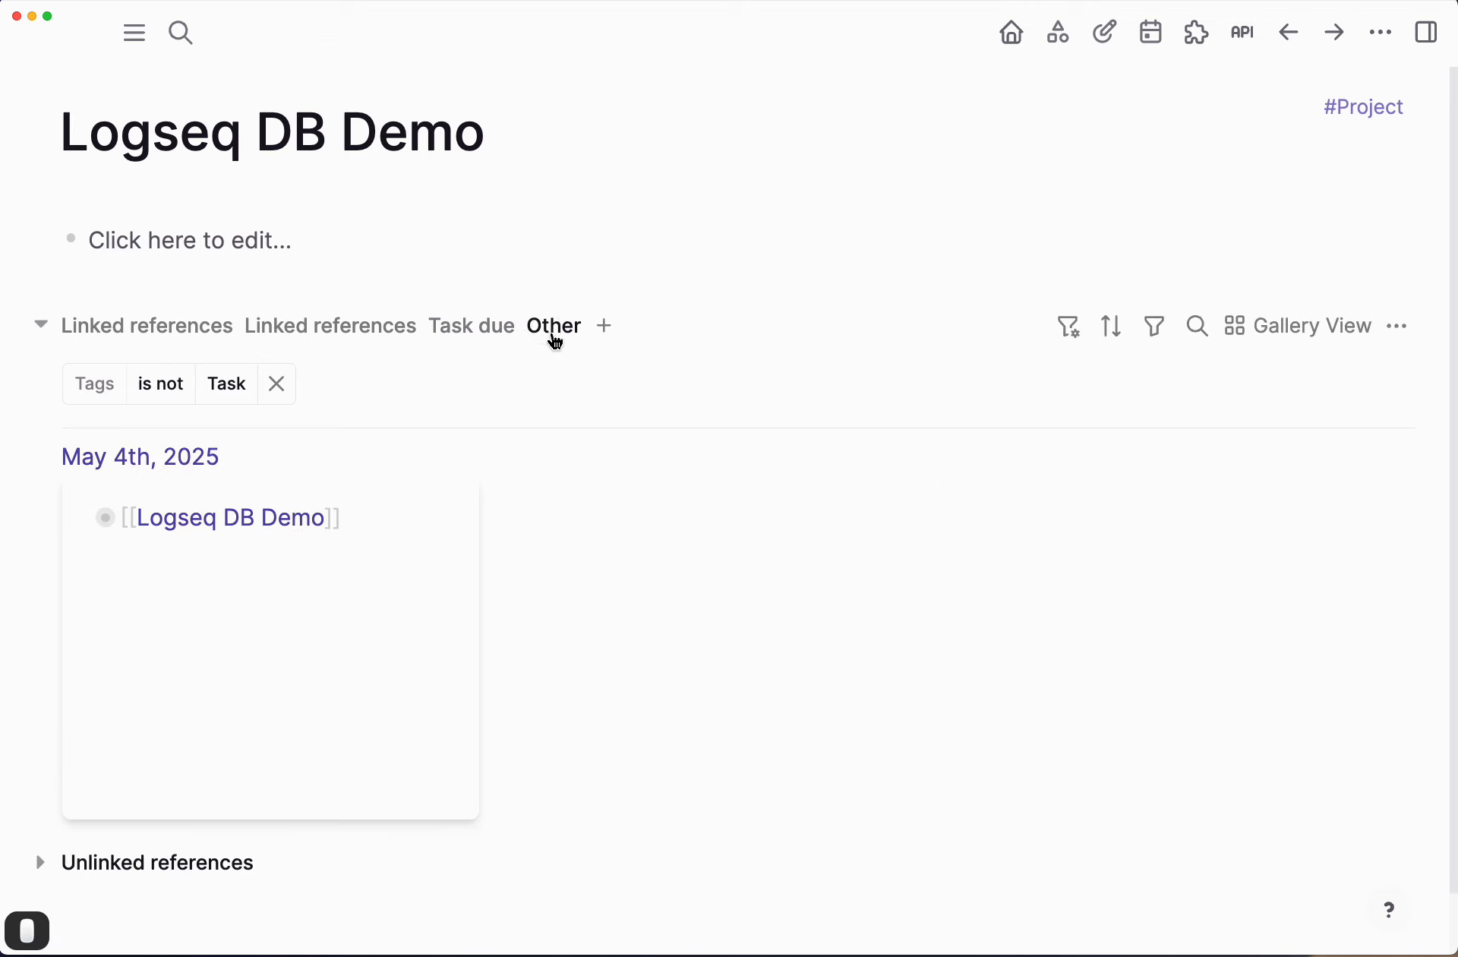
{"action": "scroll", "coordinate": [605, 368], "scroll_direction": "down", "scroll_amount": 1}
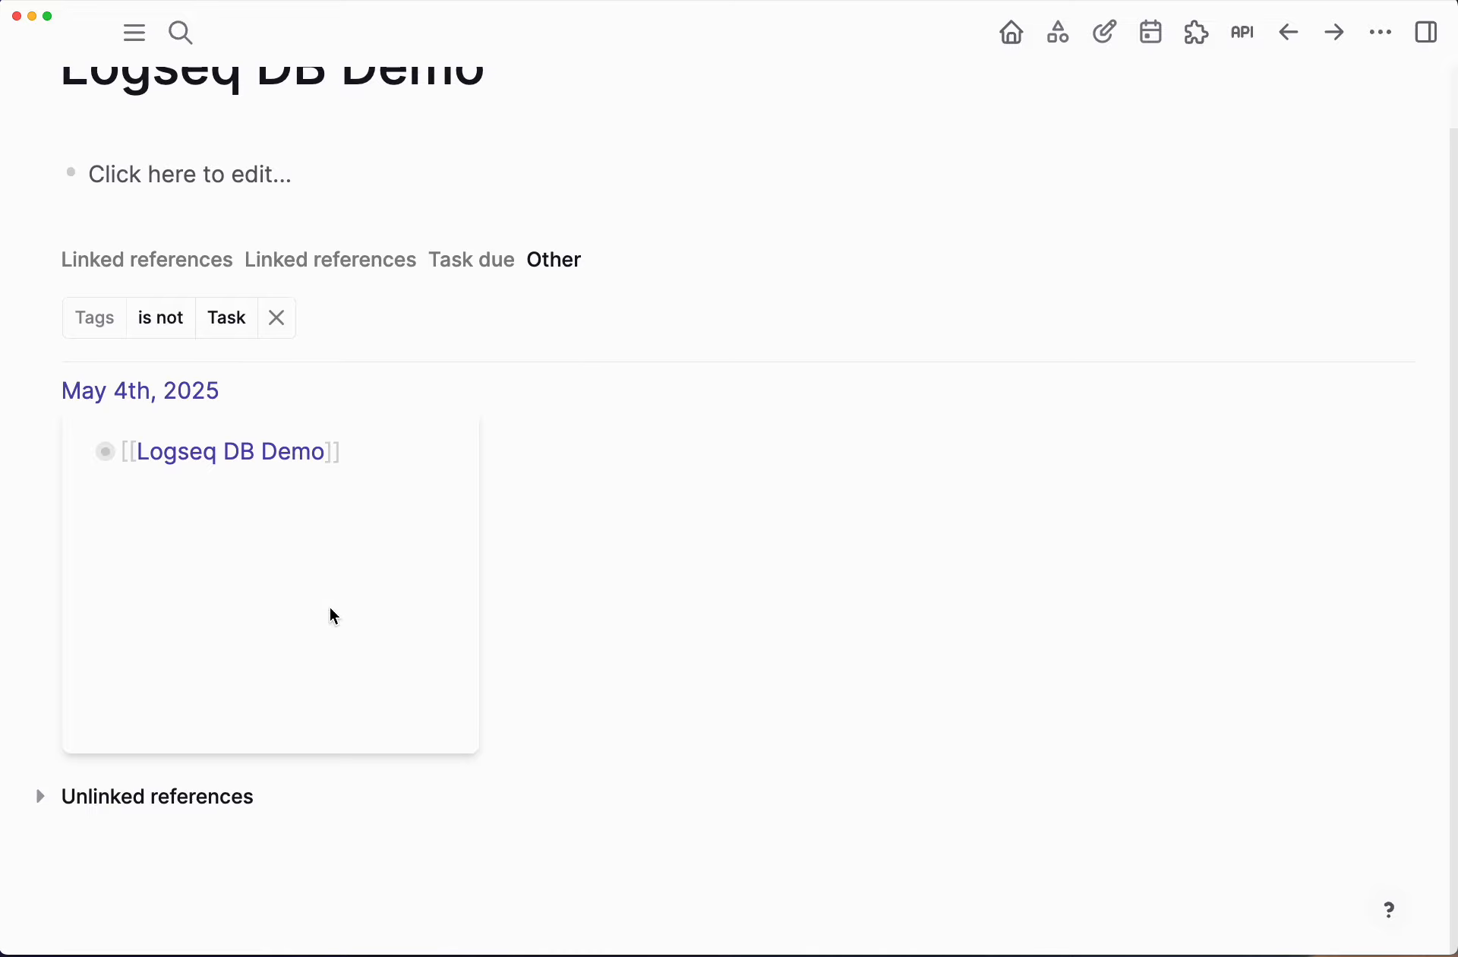
{"action": "left_click", "coordinate": [54, 806]}
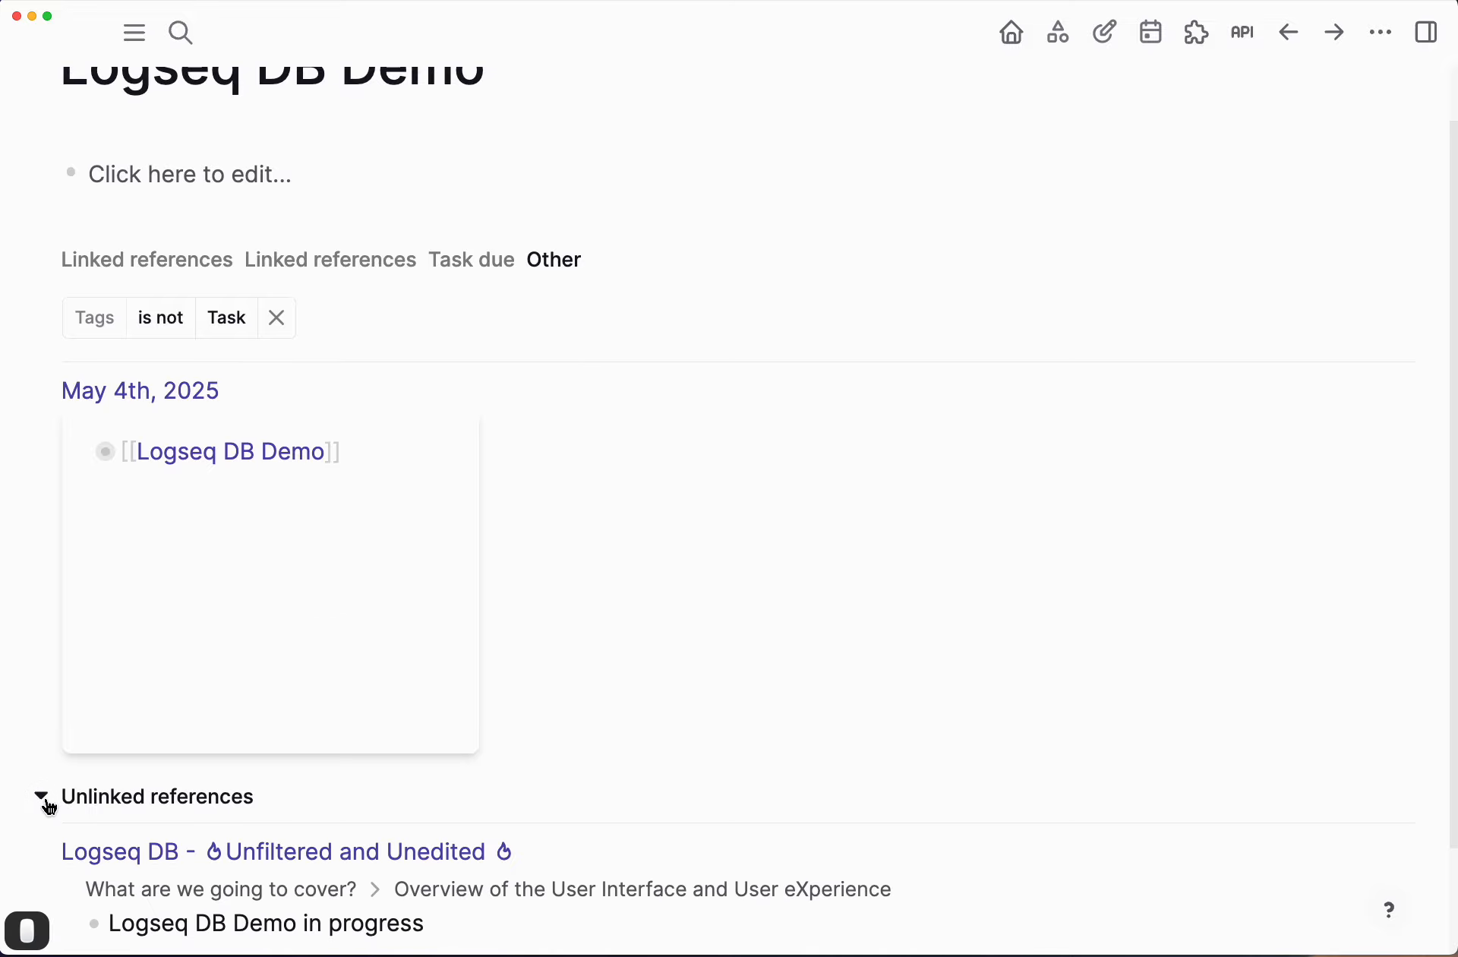
{"action": "scroll", "coordinate": [60, 782], "scroll_direction": "down", "scroll_amount": 2}
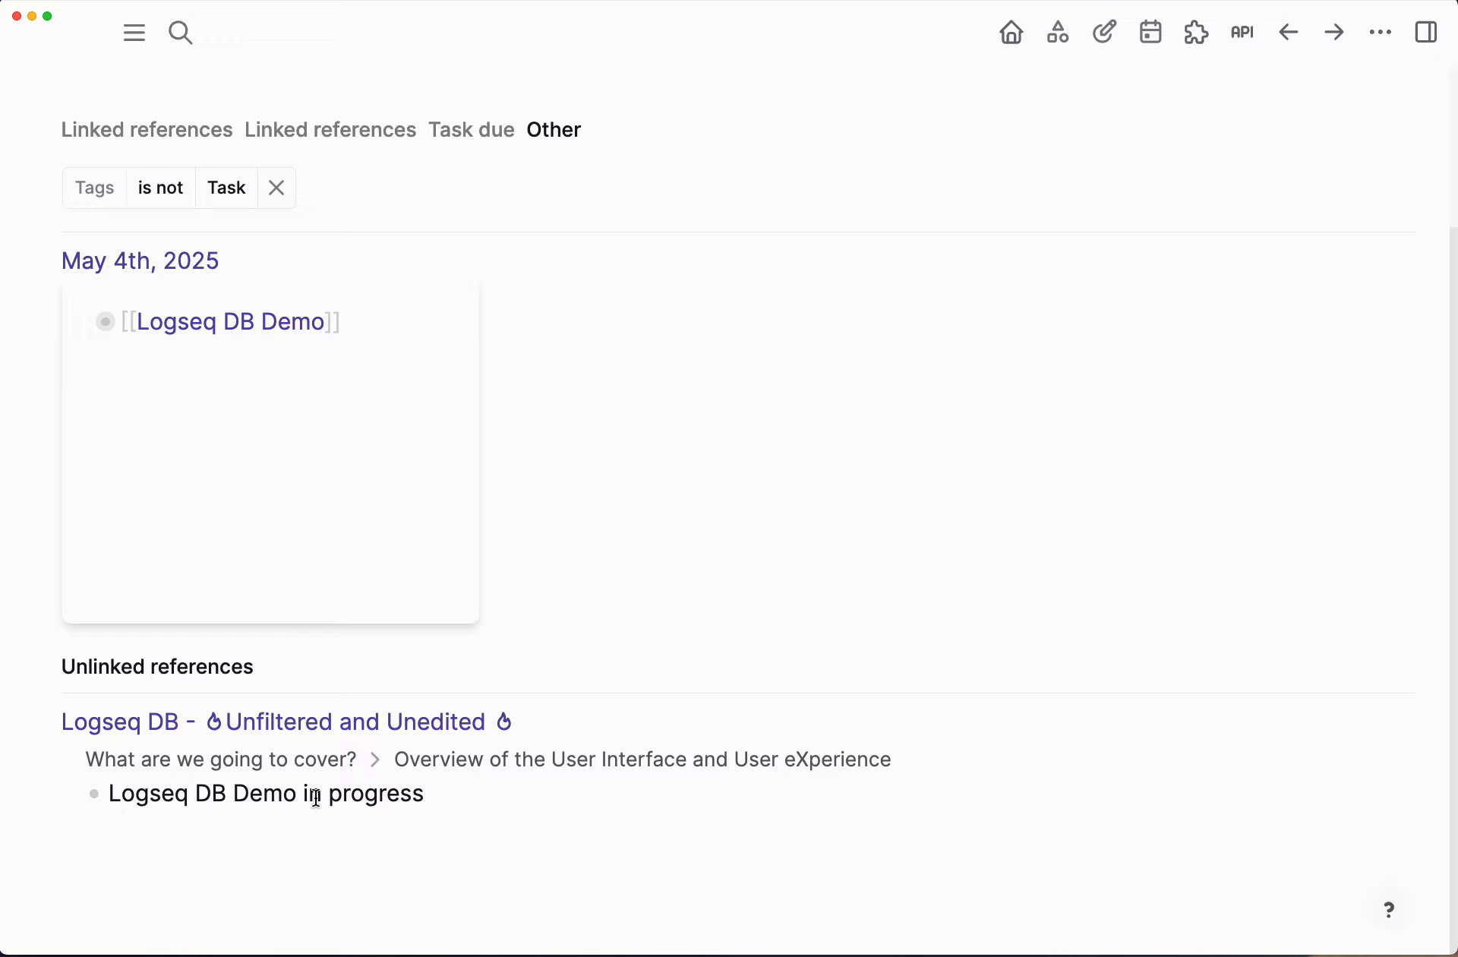
{"action": "left_click_drag", "start_coordinate": [297, 797], "coordinate": [111, 803]}
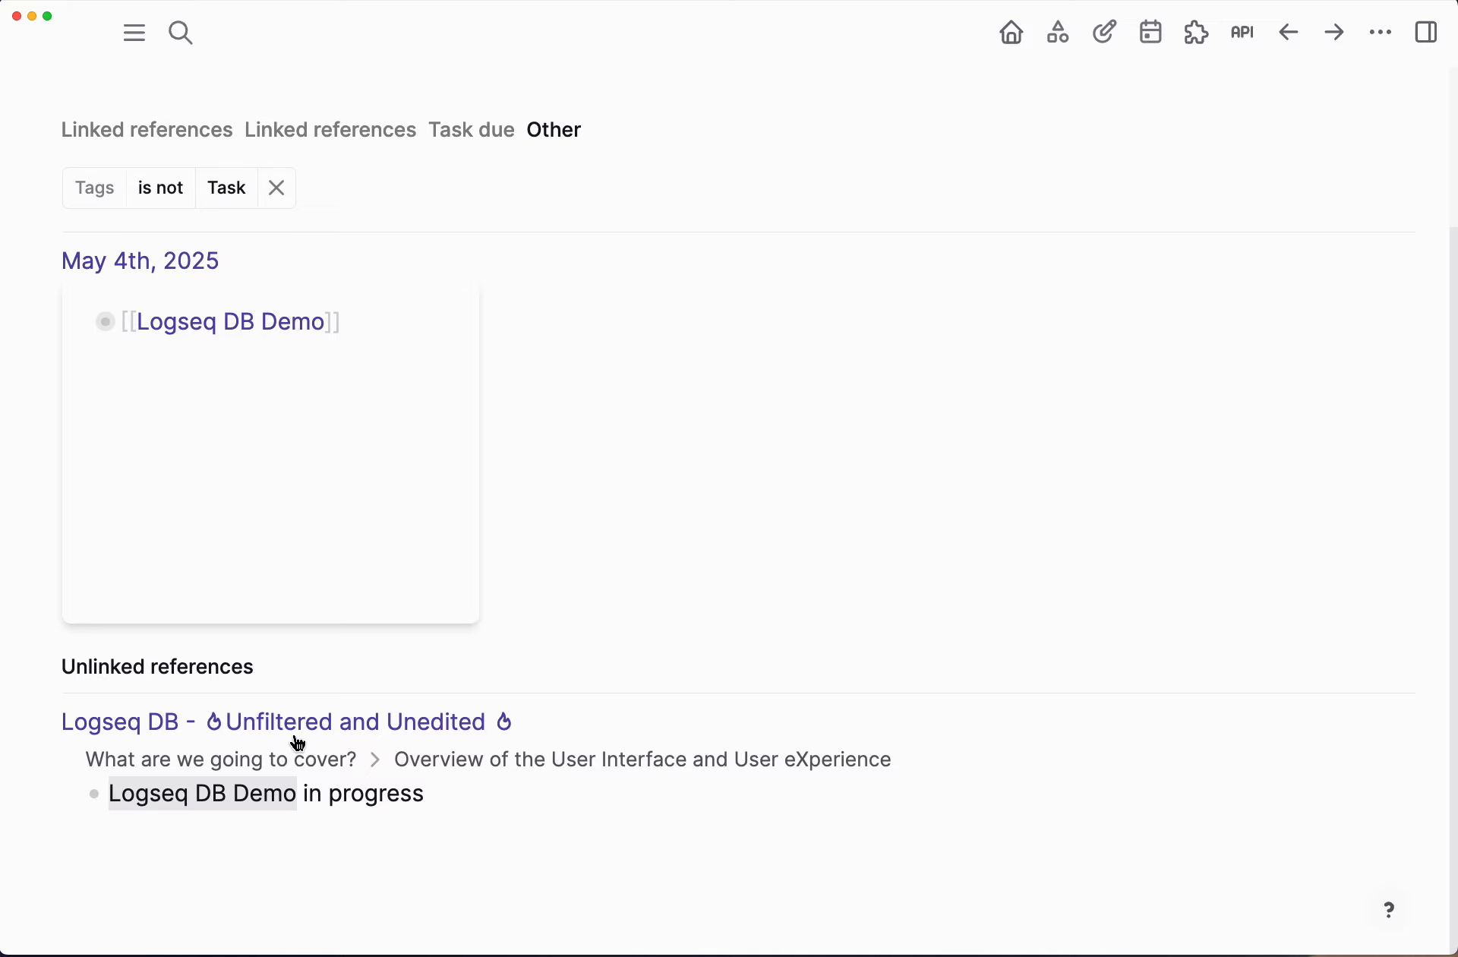
{"action": "mouse_move", "coordinate": [373, 678]}
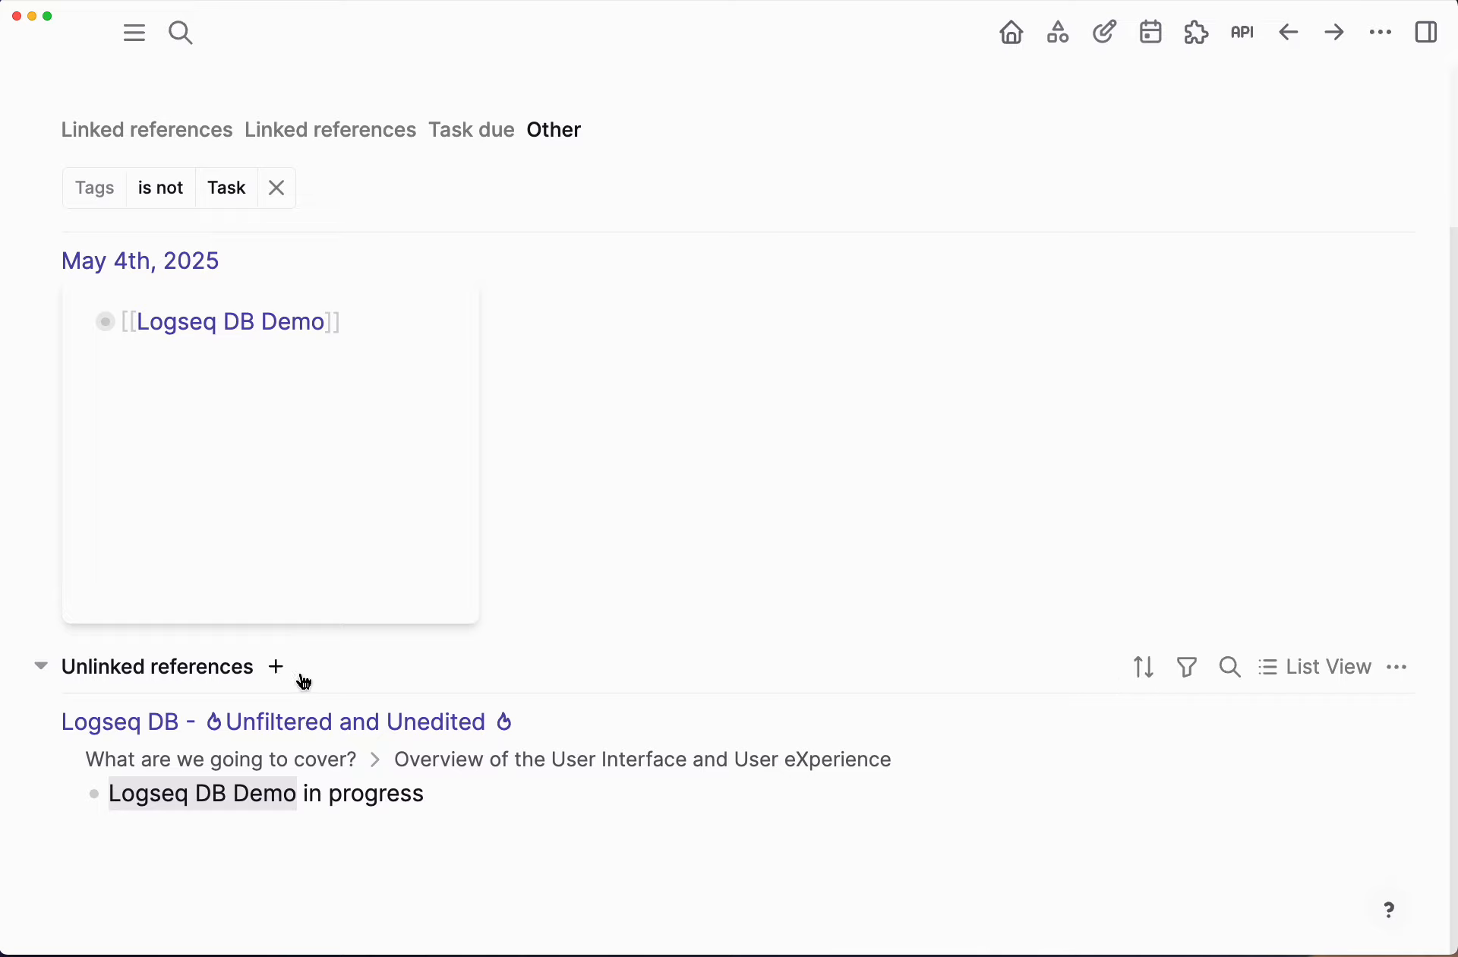
{"action": "scroll", "coordinate": [429, 754], "scroll_direction": "up", "scroll_amount": 5}
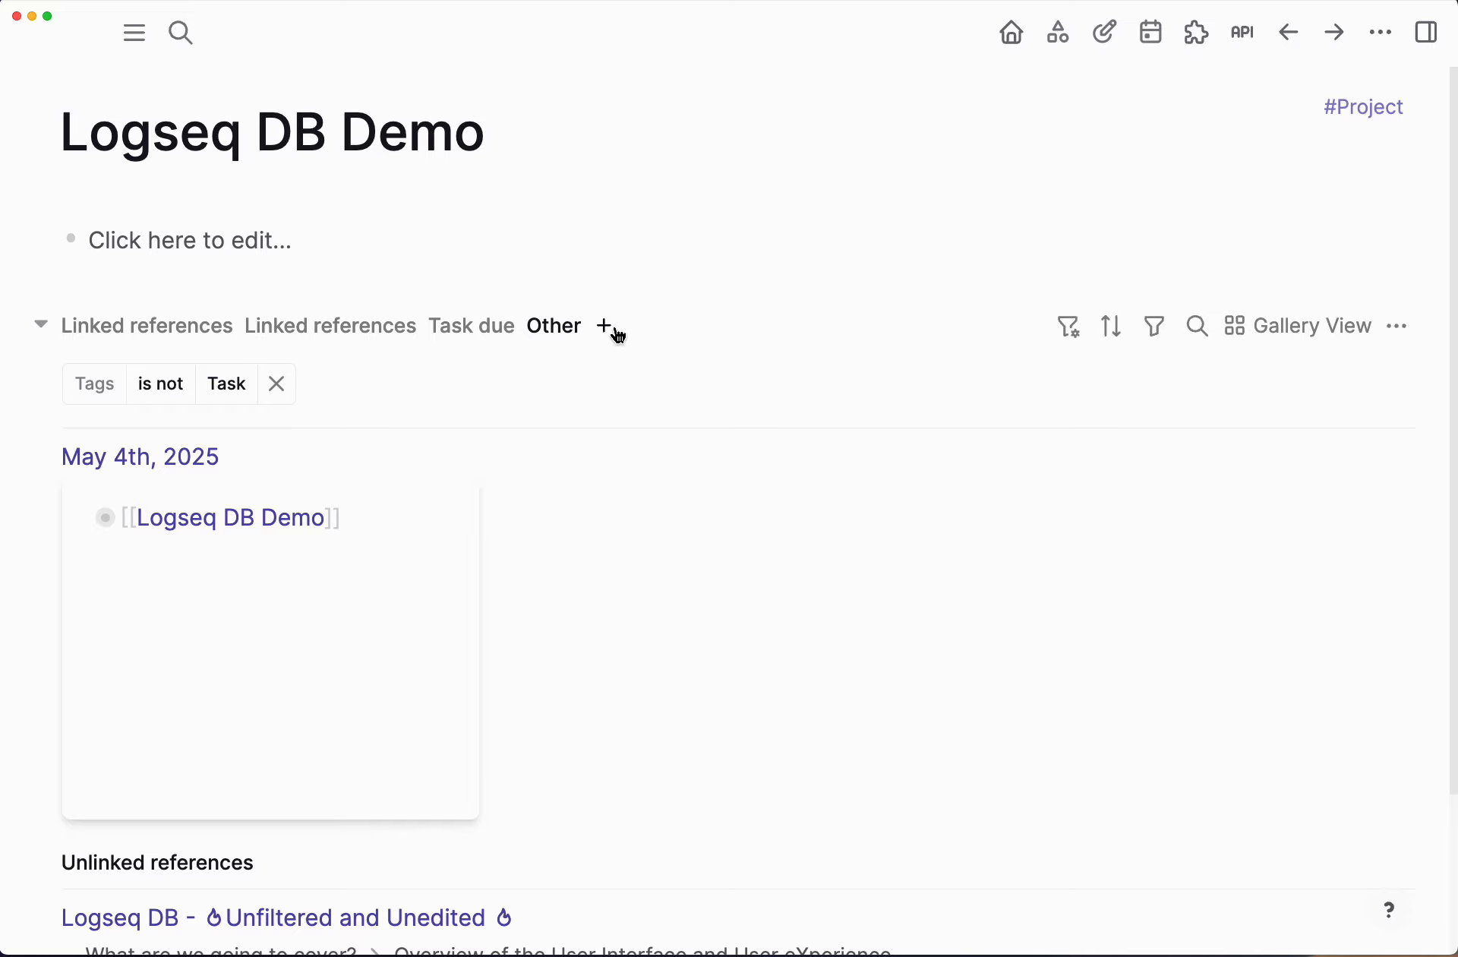
Step: Go back to the May 4th, 2025 journal and open the "Logseq DB - Unfiltered and Unedited" page from its scheduled items
{"action": "key", "text": "super+bracketleft"}
{"action": "key", "text": "super+bracketleft"}
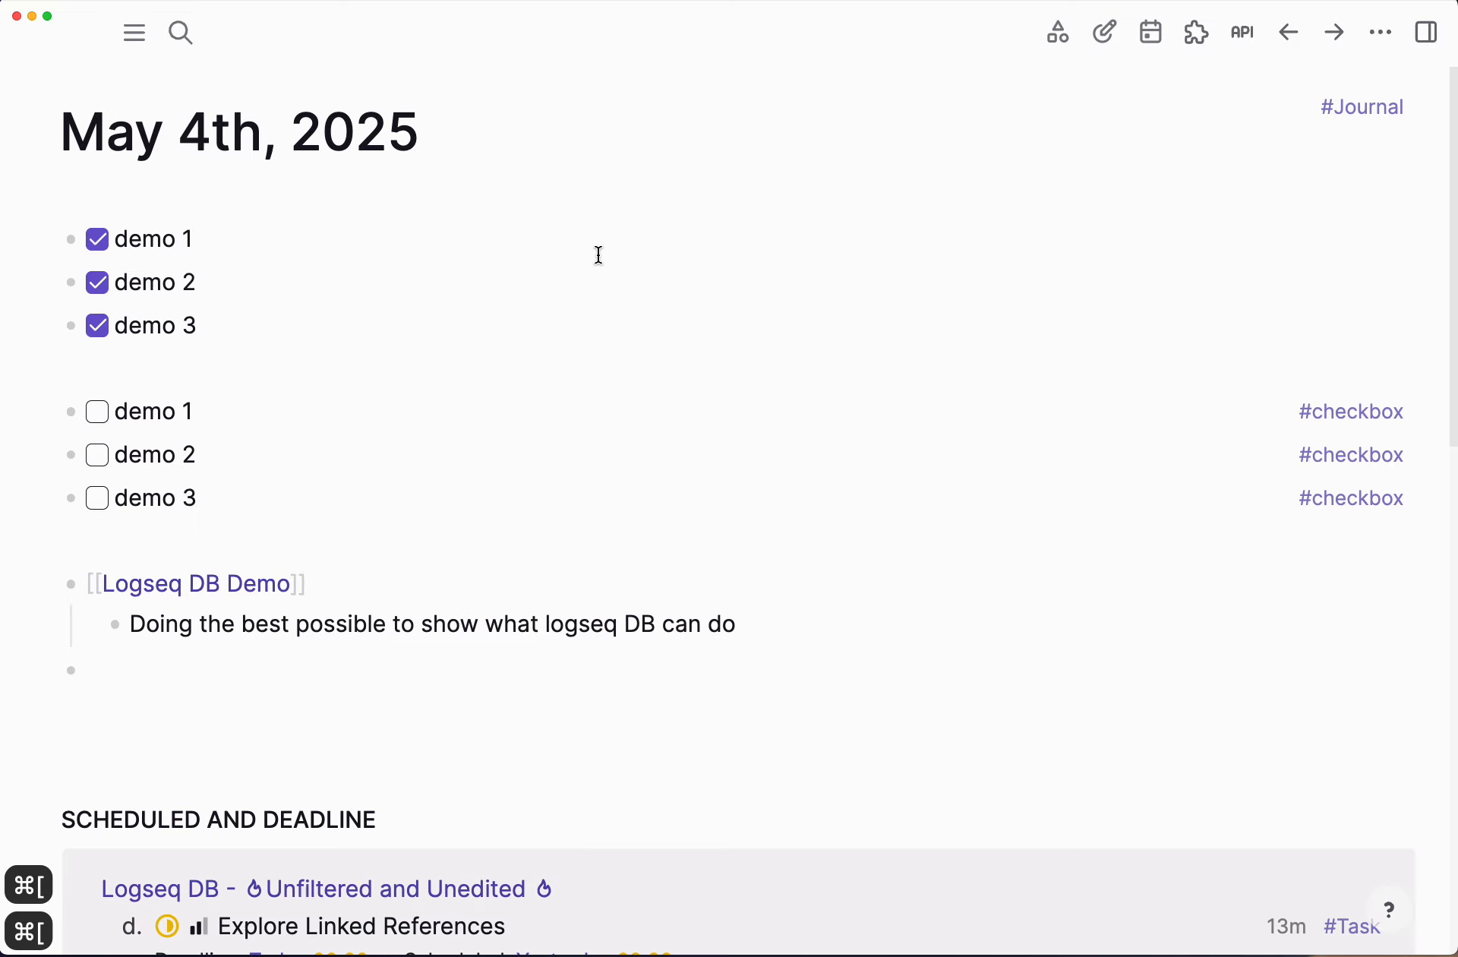
{"action": "scroll", "coordinate": [705, 438], "scroll_direction": "down", "scroll_amount": 8}
{"action": "scroll", "coordinate": [704, 438], "scroll_direction": "down", "scroll_amount": 3}
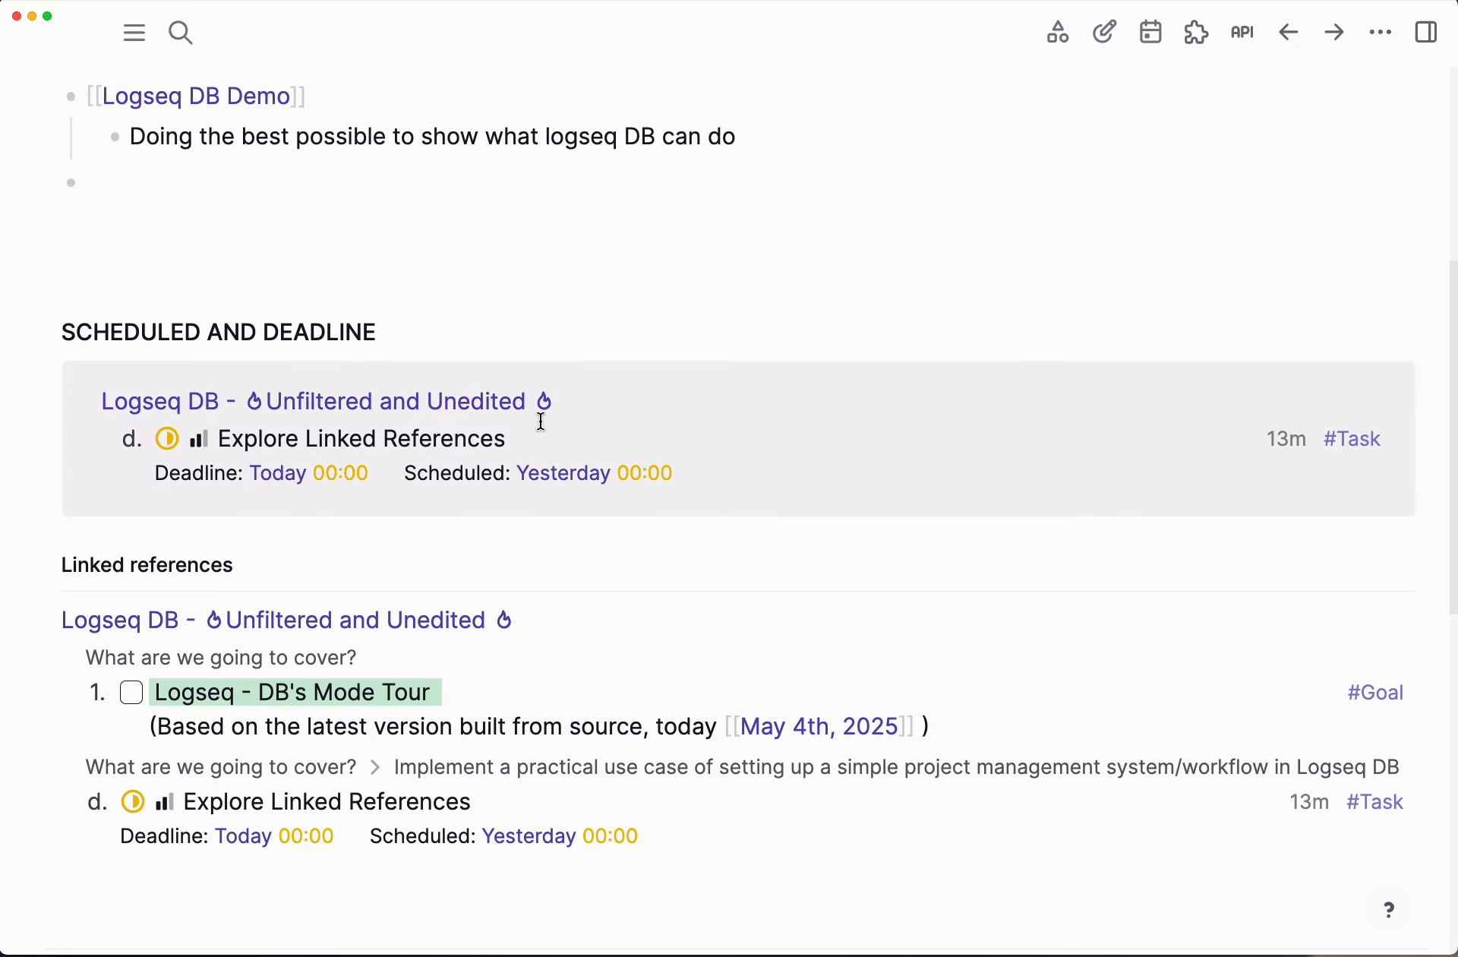
{"action": "left_click", "coordinate": [405, 400]}
{"action": "scroll", "coordinate": [429, 425], "scroll_direction": "up", "scroll_amount": 5}
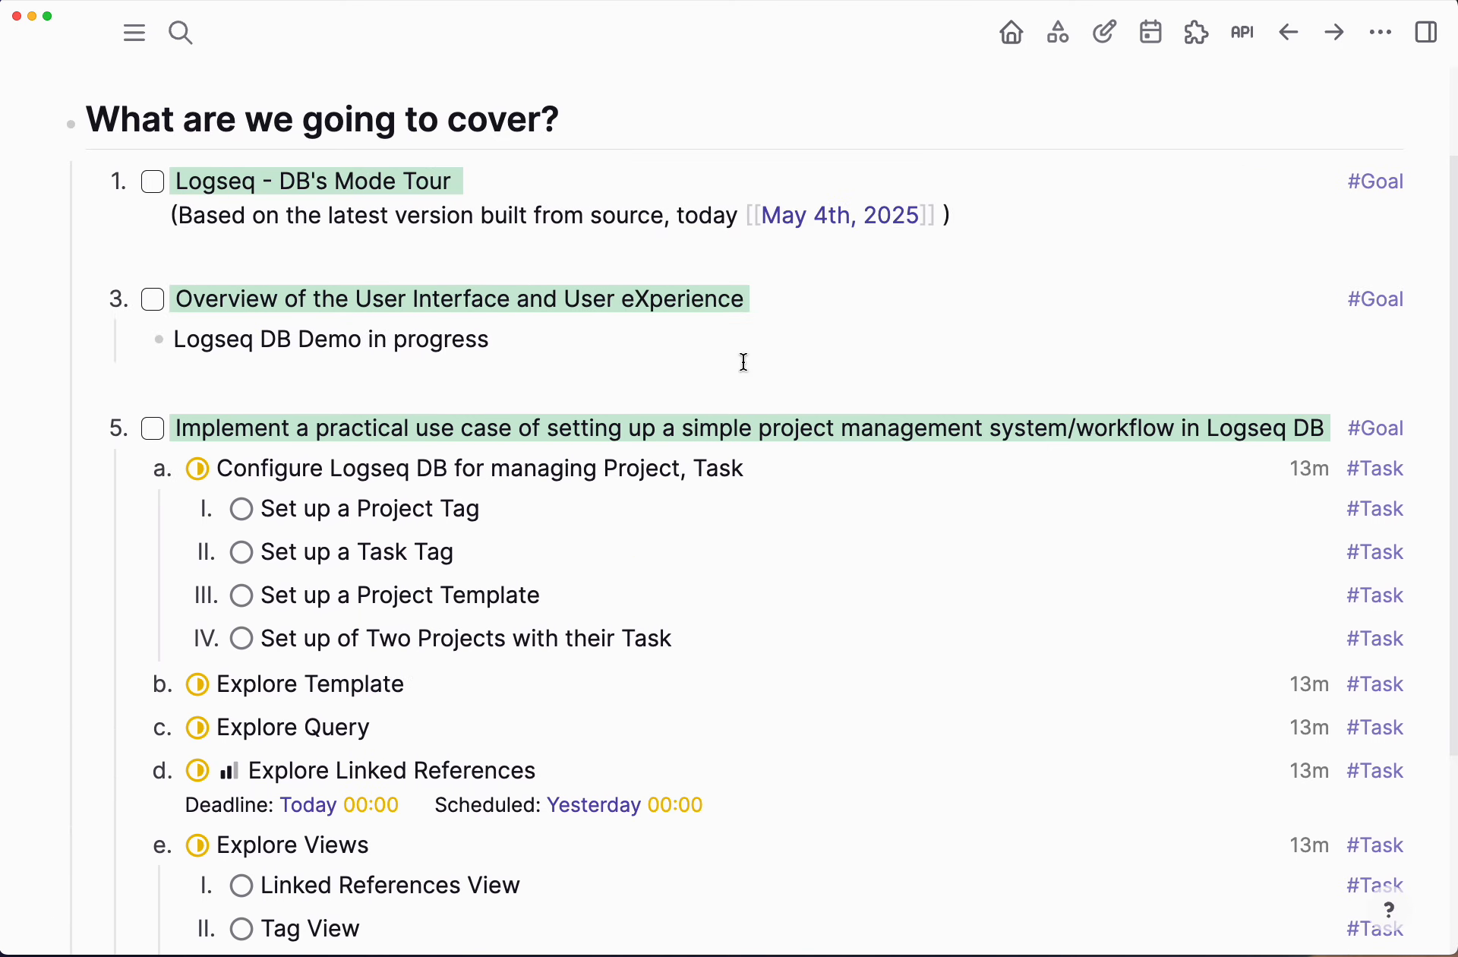
Step: Check off the goals "Logseq - DB's Mode Tour" and "Overview of the User Interface and User eXperience"
{"action": "left_click", "coordinate": [343, 385]}
{"action": "scroll", "coordinate": [608, 396], "scroll_direction": "down", "scroll_amount": 1}
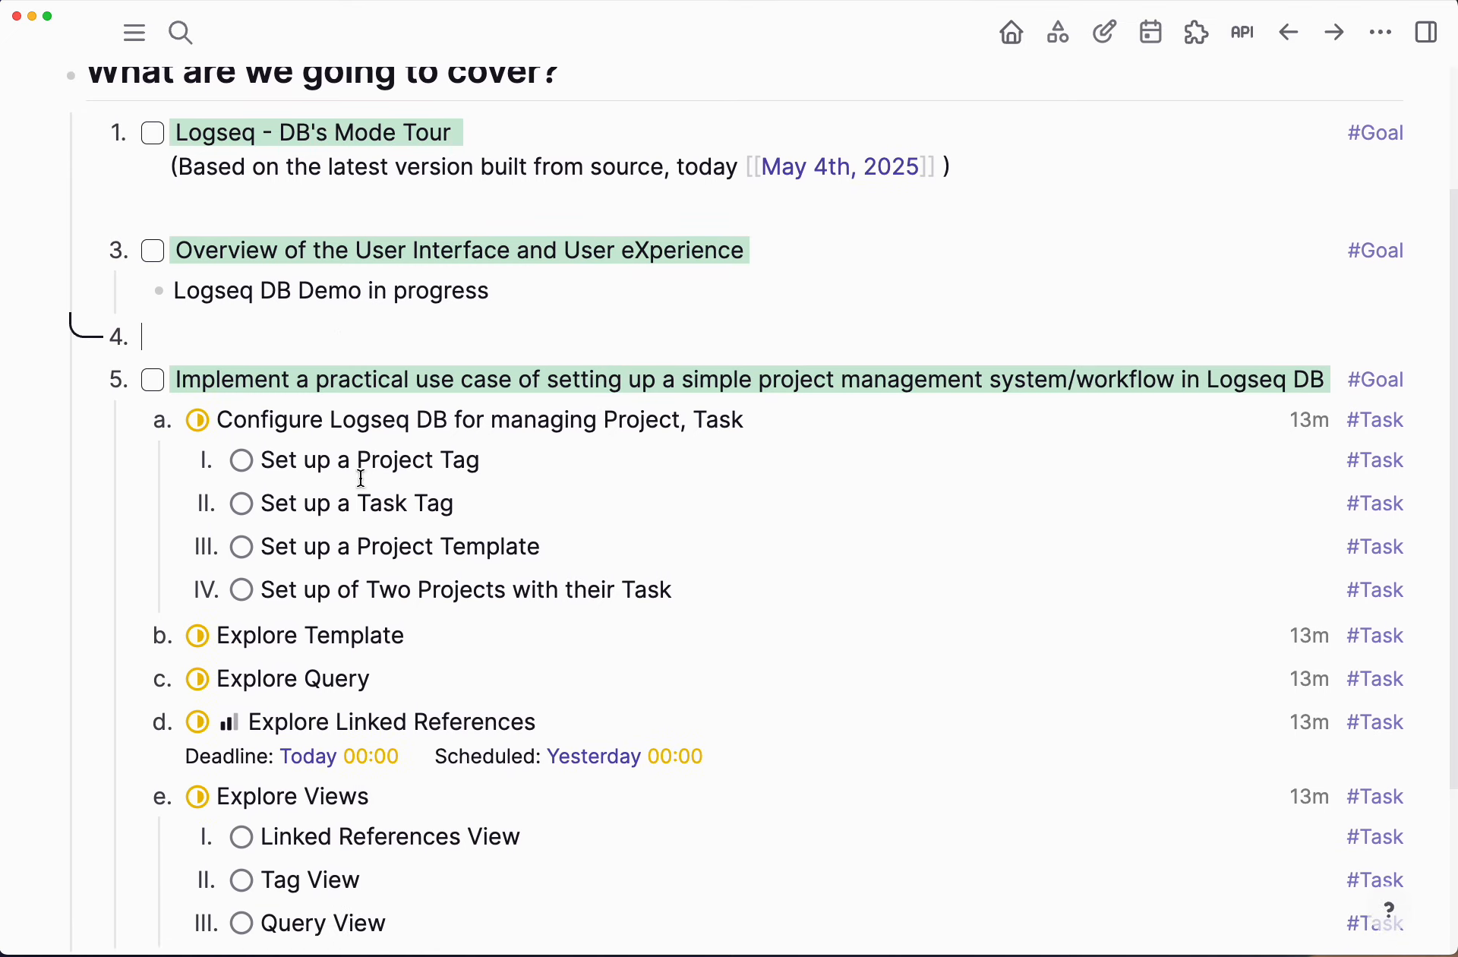
{"action": "scroll", "coordinate": [353, 441], "scroll_direction": "up", "scroll_amount": 2}
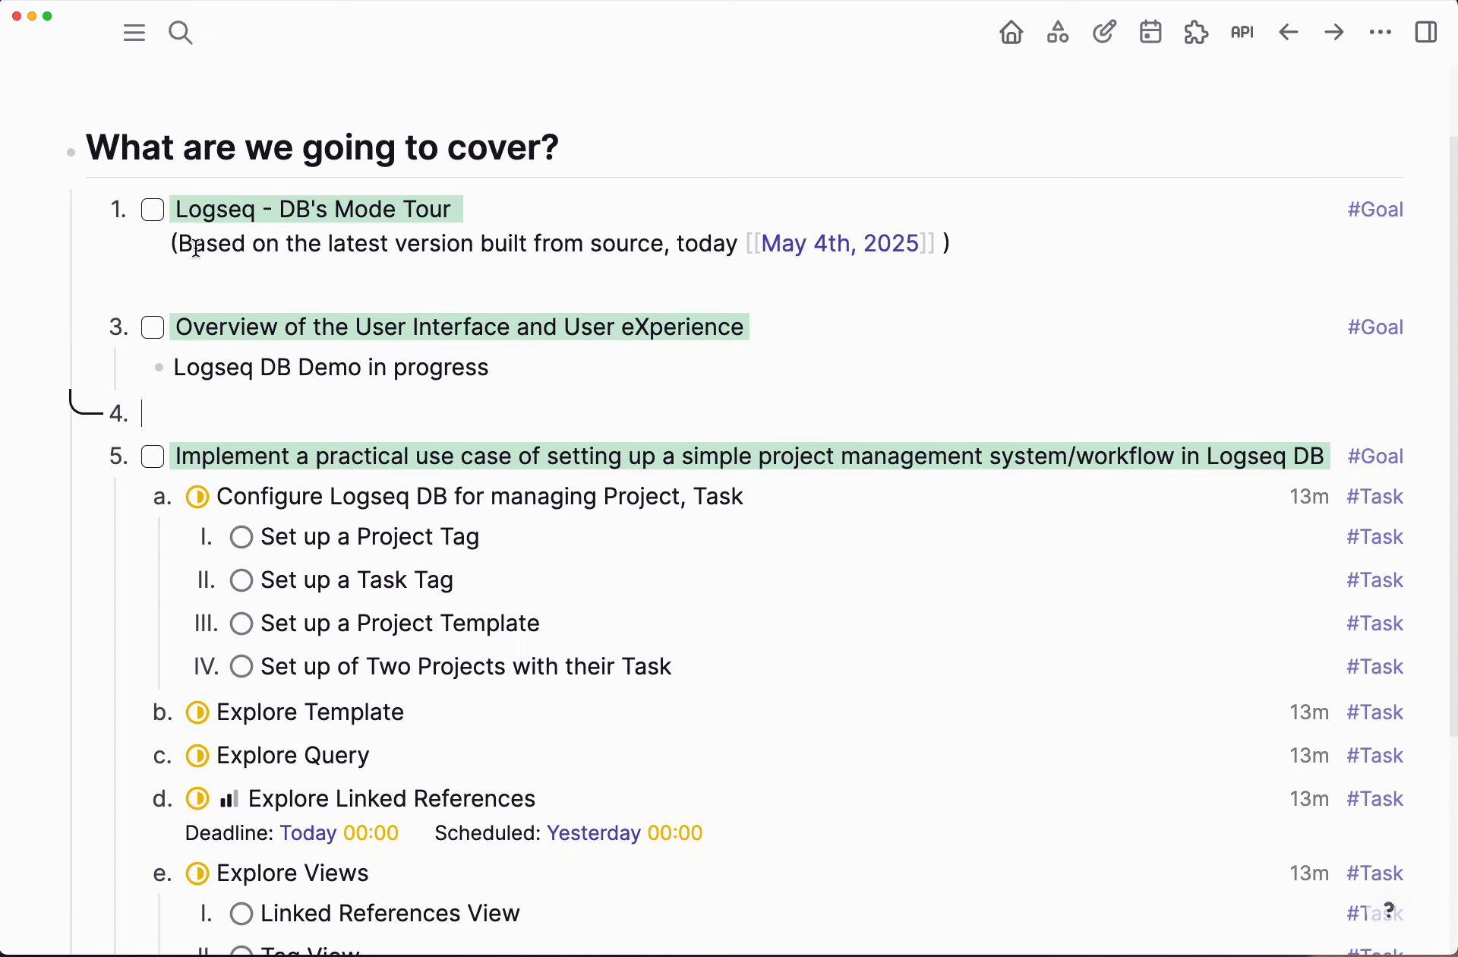
{"action": "left_click", "coordinate": [153, 209]}
{"action": "left_click", "coordinate": [154, 328]}
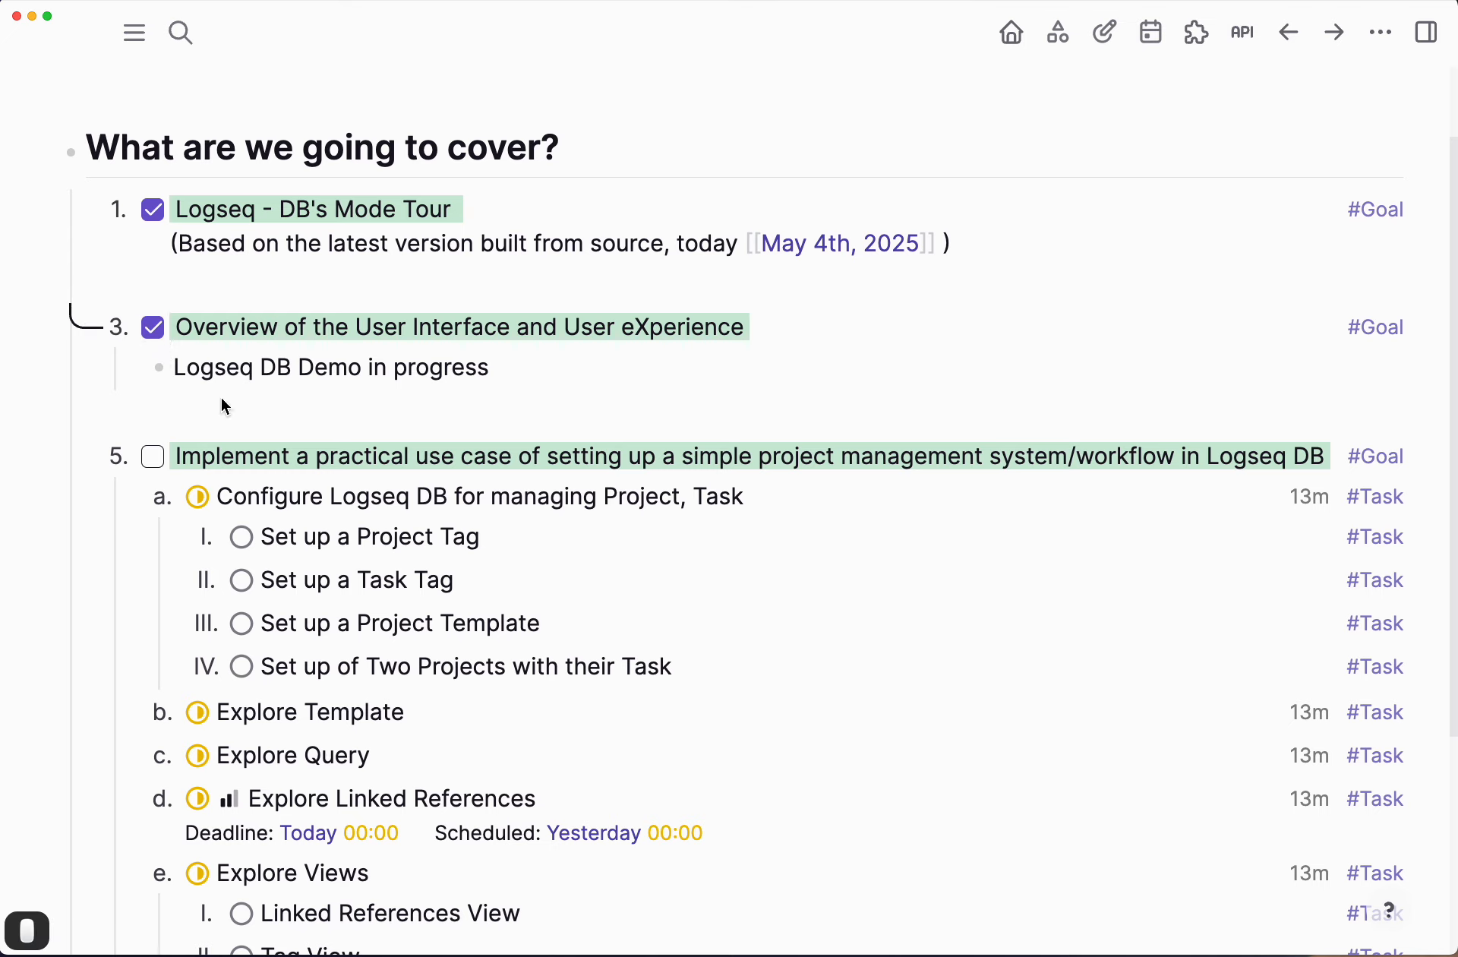
Step: Set the status of the "Set up a Project Tag" and "Set up a Task Tag" tasks to Done
{"action": "scroll", "coordinate": [228, 429], "scroll_direction": "down", "scroll_amount": 1}
{"action": "scroll", "coordinate": [248, 416], "scroll_direction": "down", "scroll_amount": 2}
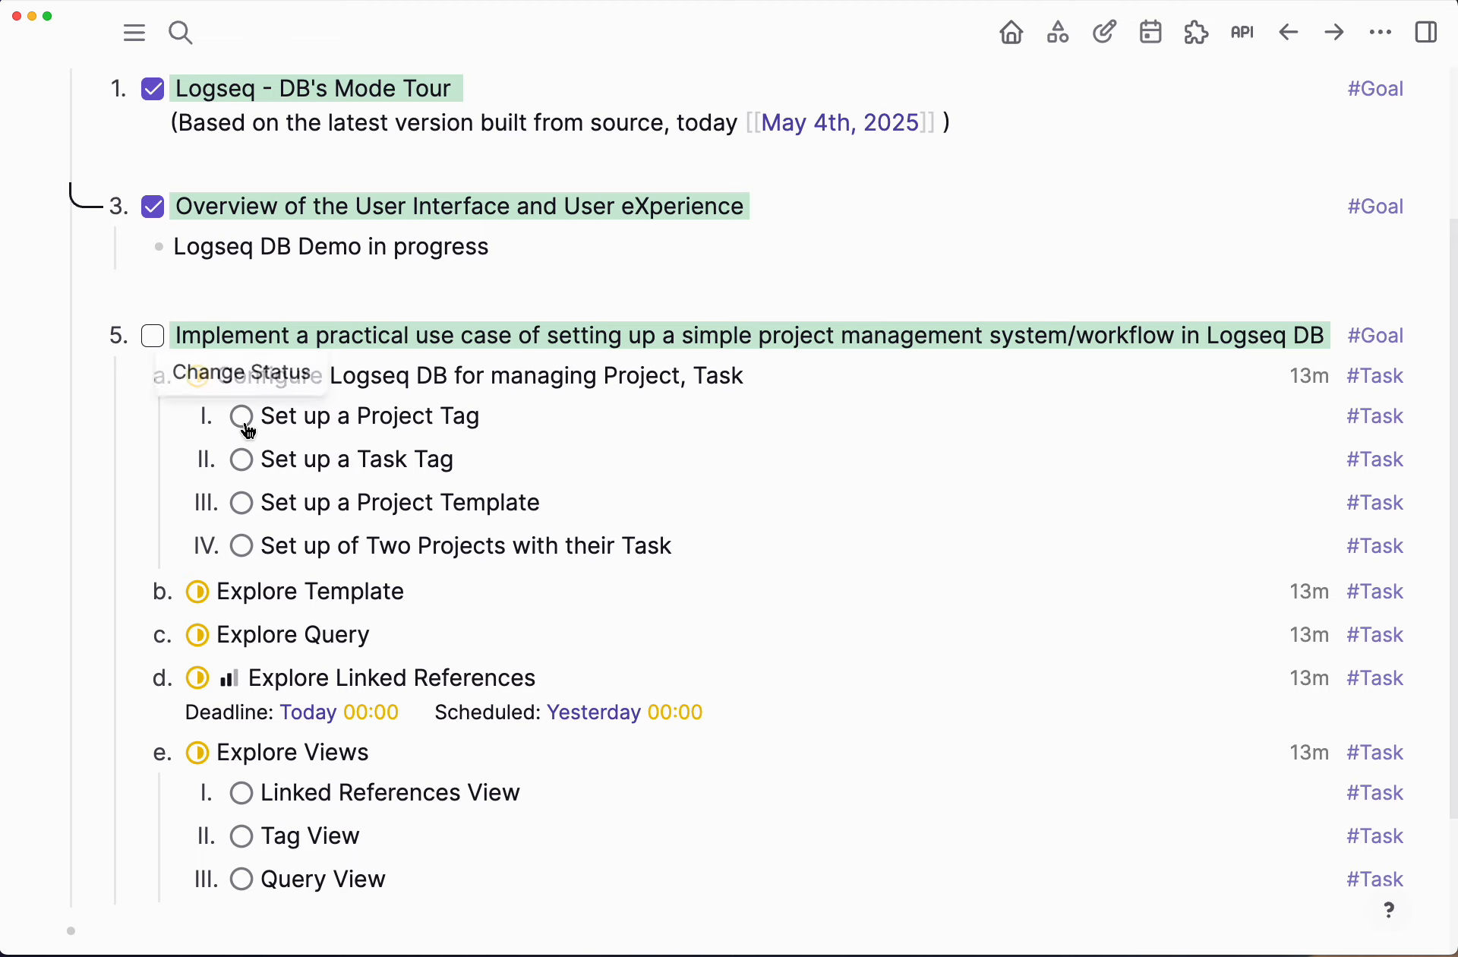
{"action": "left_click", "coordinate": [242, 420]}
{"action": "left_click", "coordinate": [286, 706]}
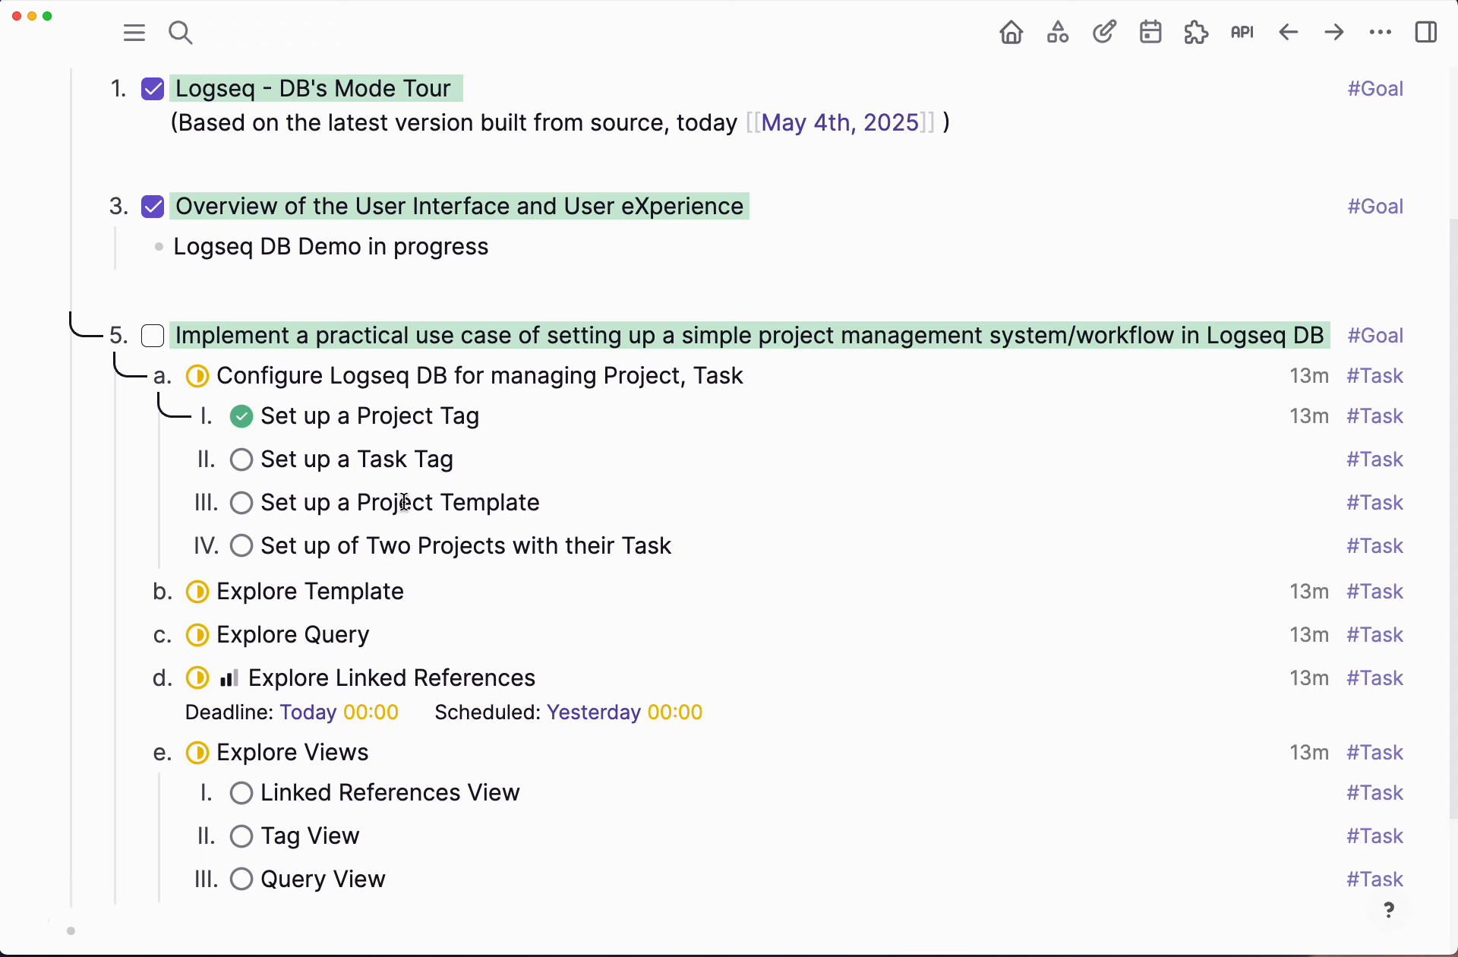
{"action": "left_click", "coordinate": [244, 465]}
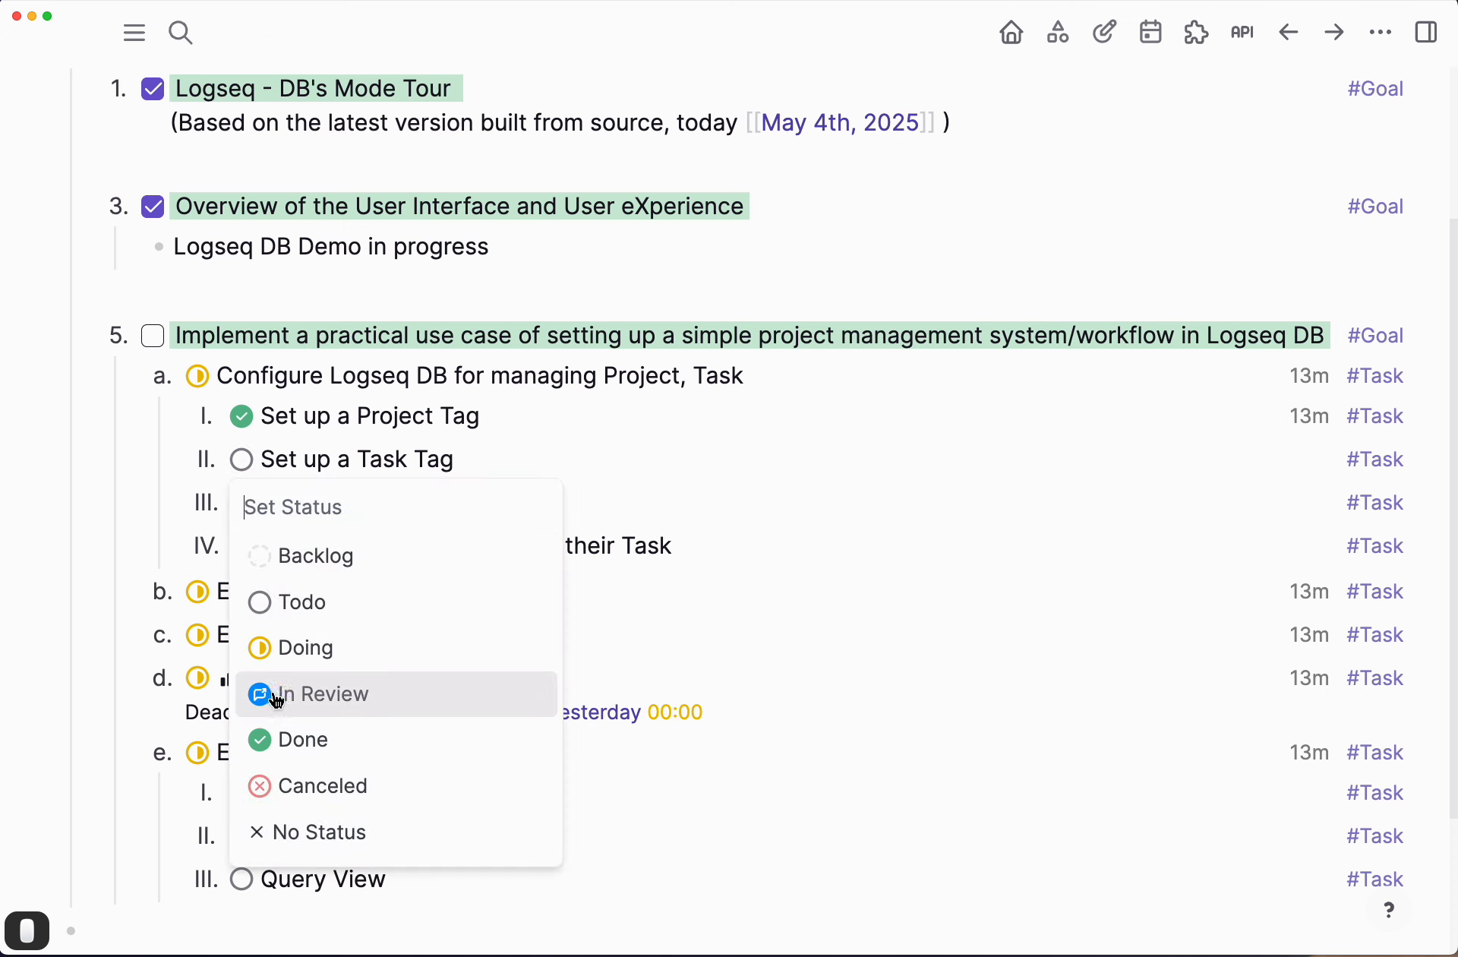
{"action": "left_click", "coordinate": [278, 740]}
{"action": "scroll", "coordinate": [292, 592], "scroll_direction": "down", "scroll_amount": 1}
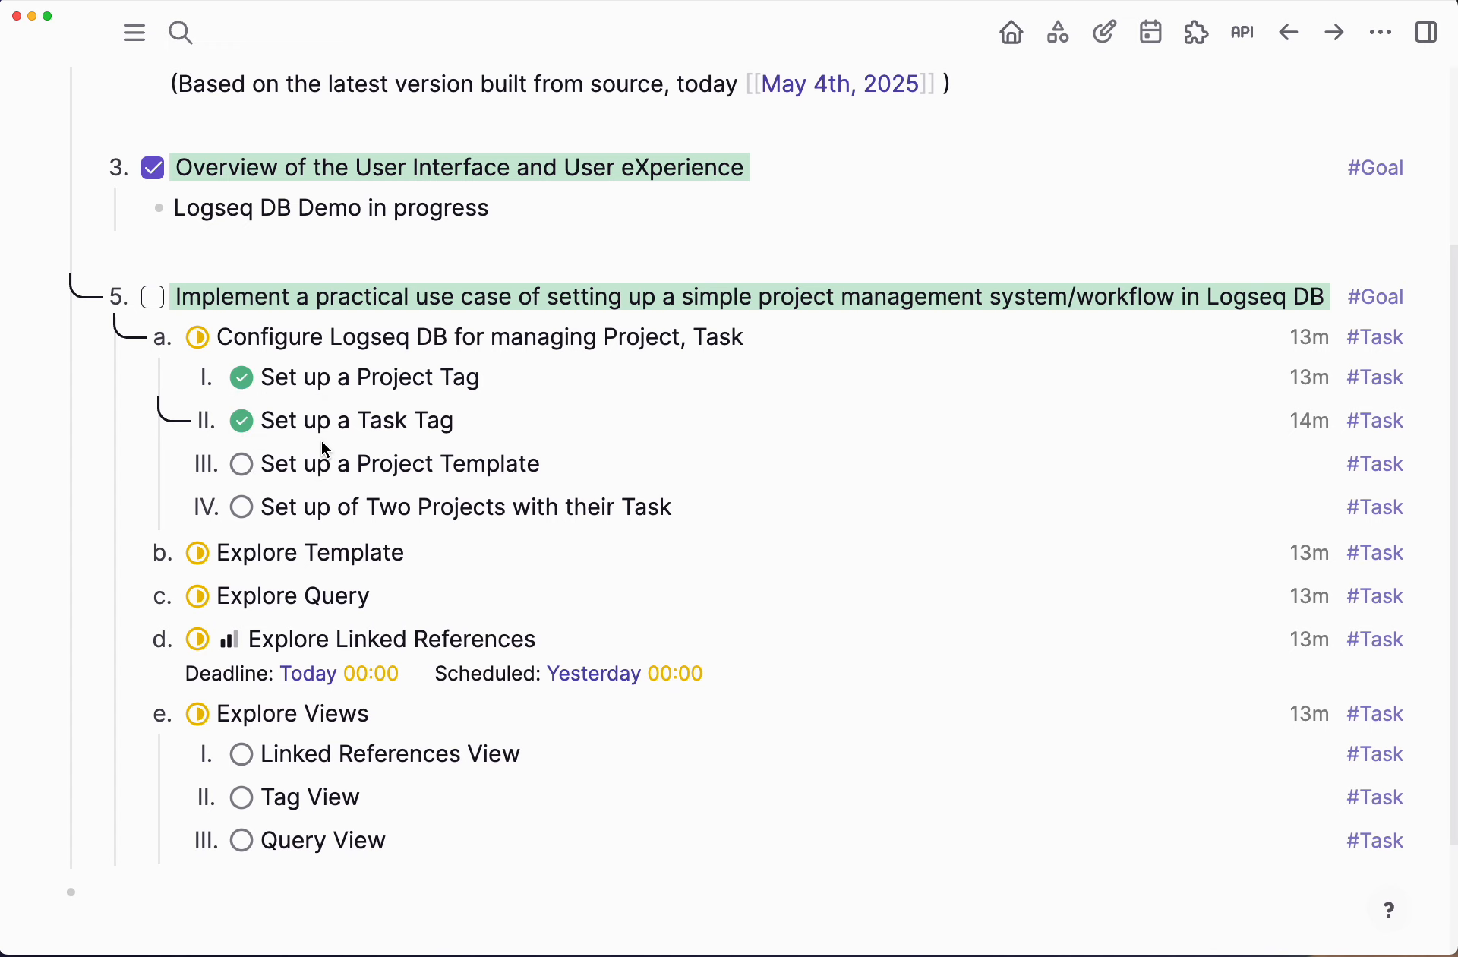
Step: Copy the project name "Design Workshop" from the other window and create a new page with that name
{"action": "scroll", "coordinate": [440, 501], "scroll_direction": "up", "scroll_amount": 5}
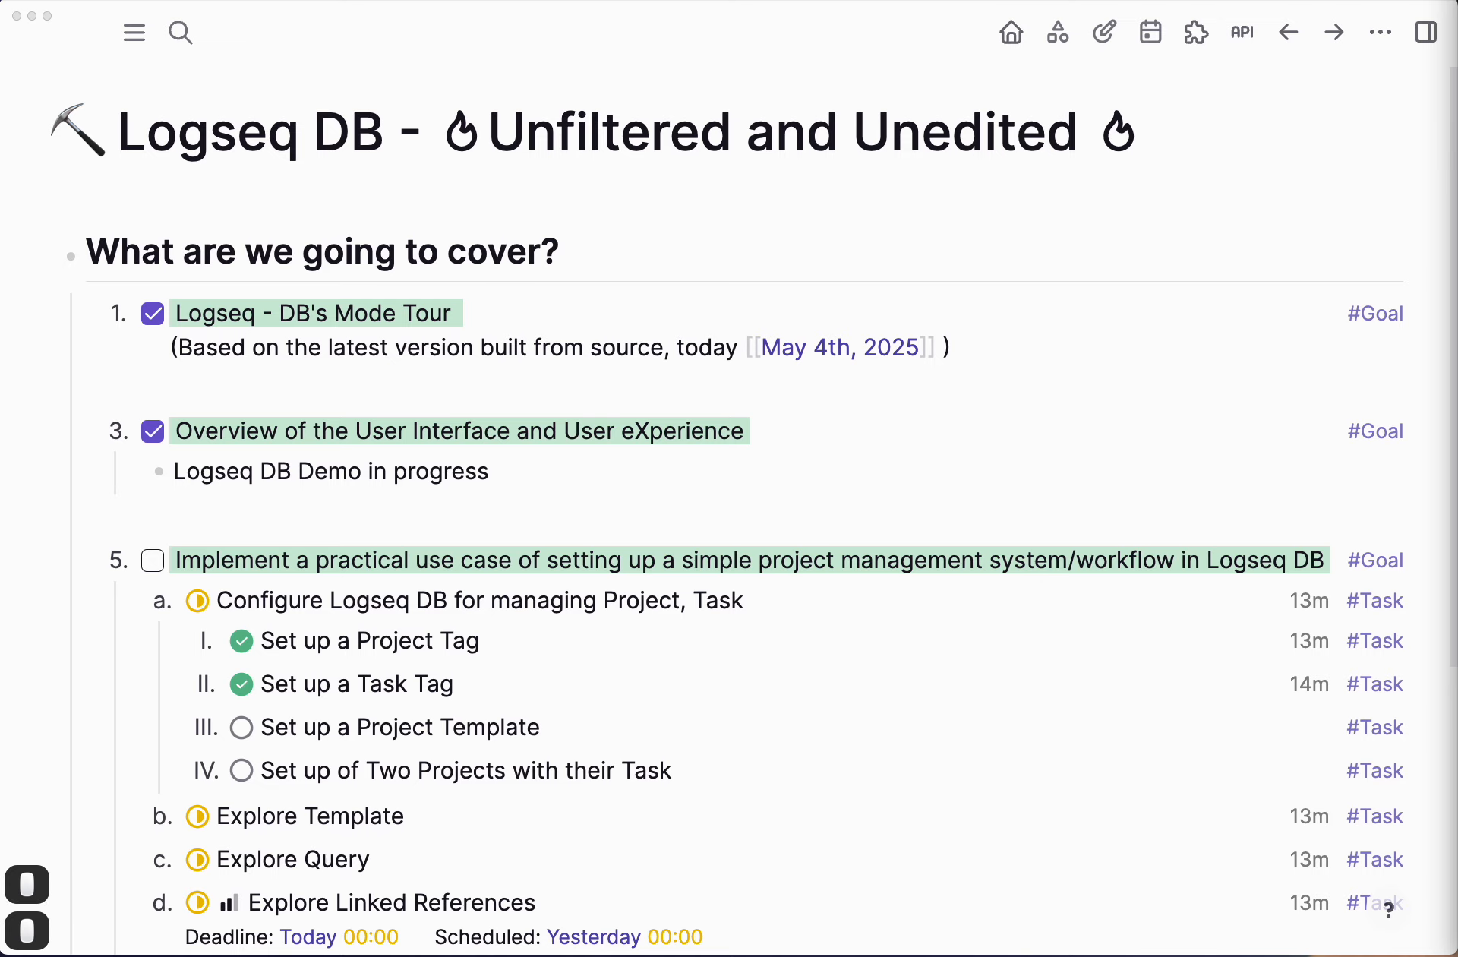
{"action": "key", "text": "super+c"}
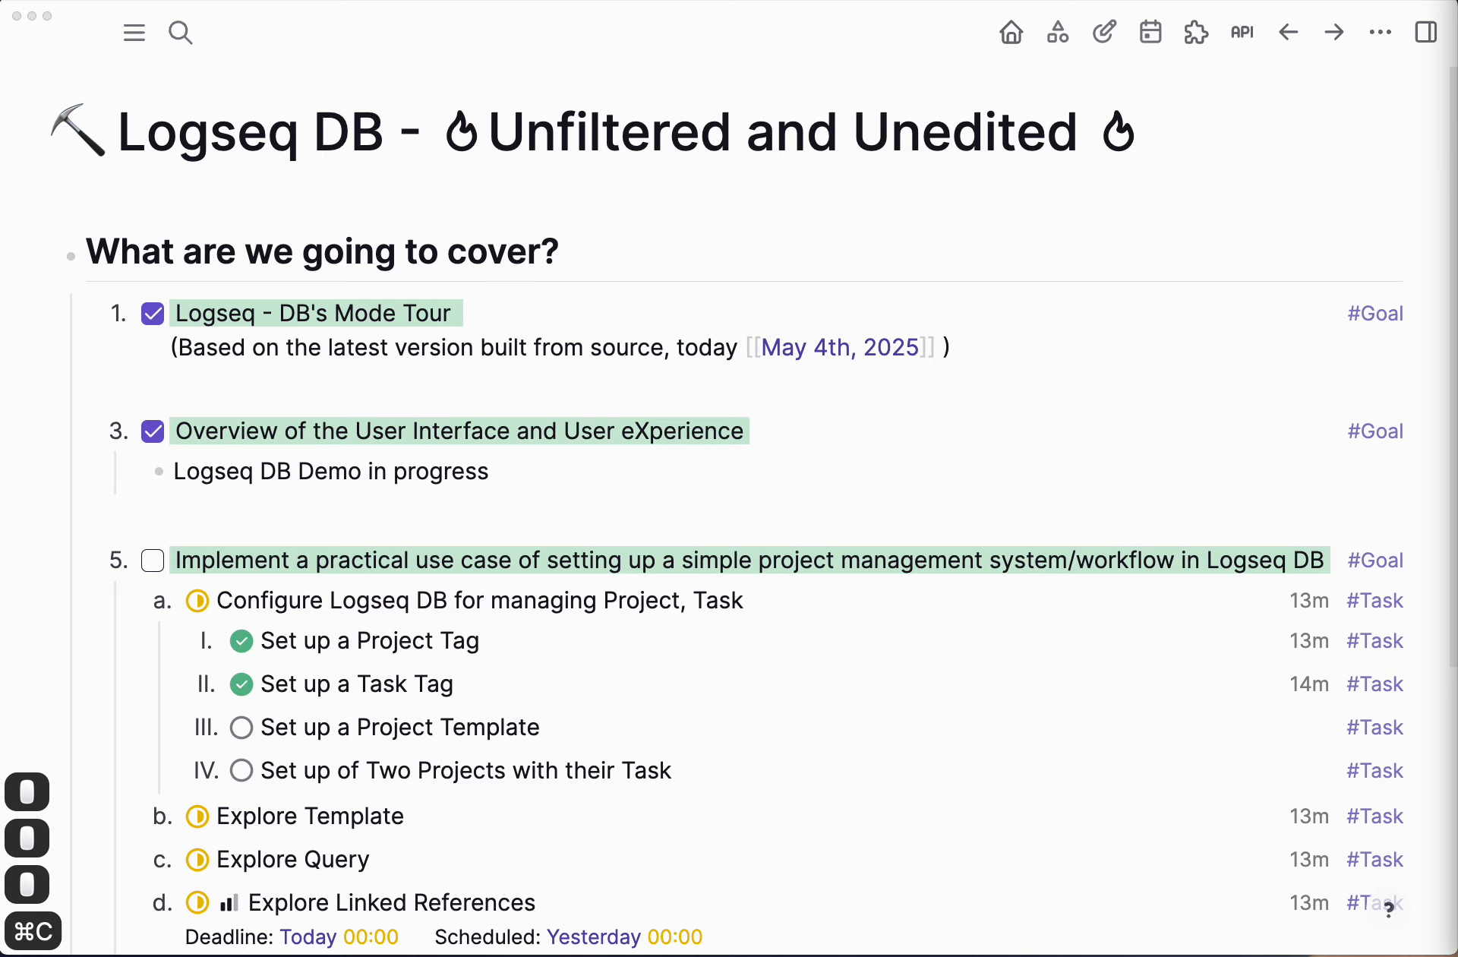
{"action": "left_click", "coordinate": [948, 251]}
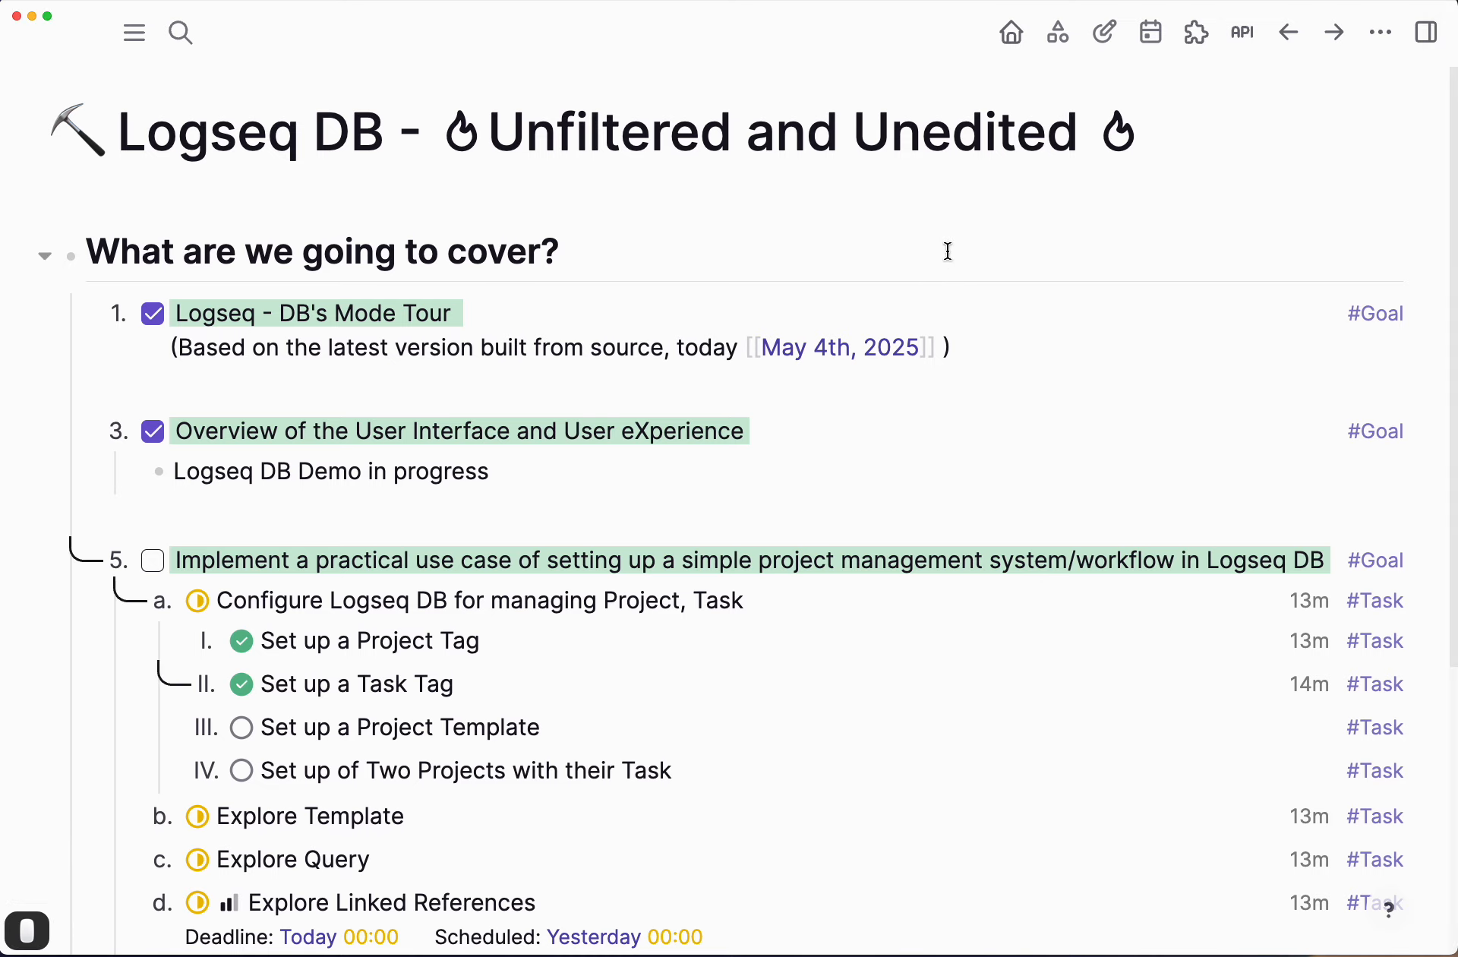
{"action": "key", "text": "super+k"}
{"action": "key", "text": "super+v"}
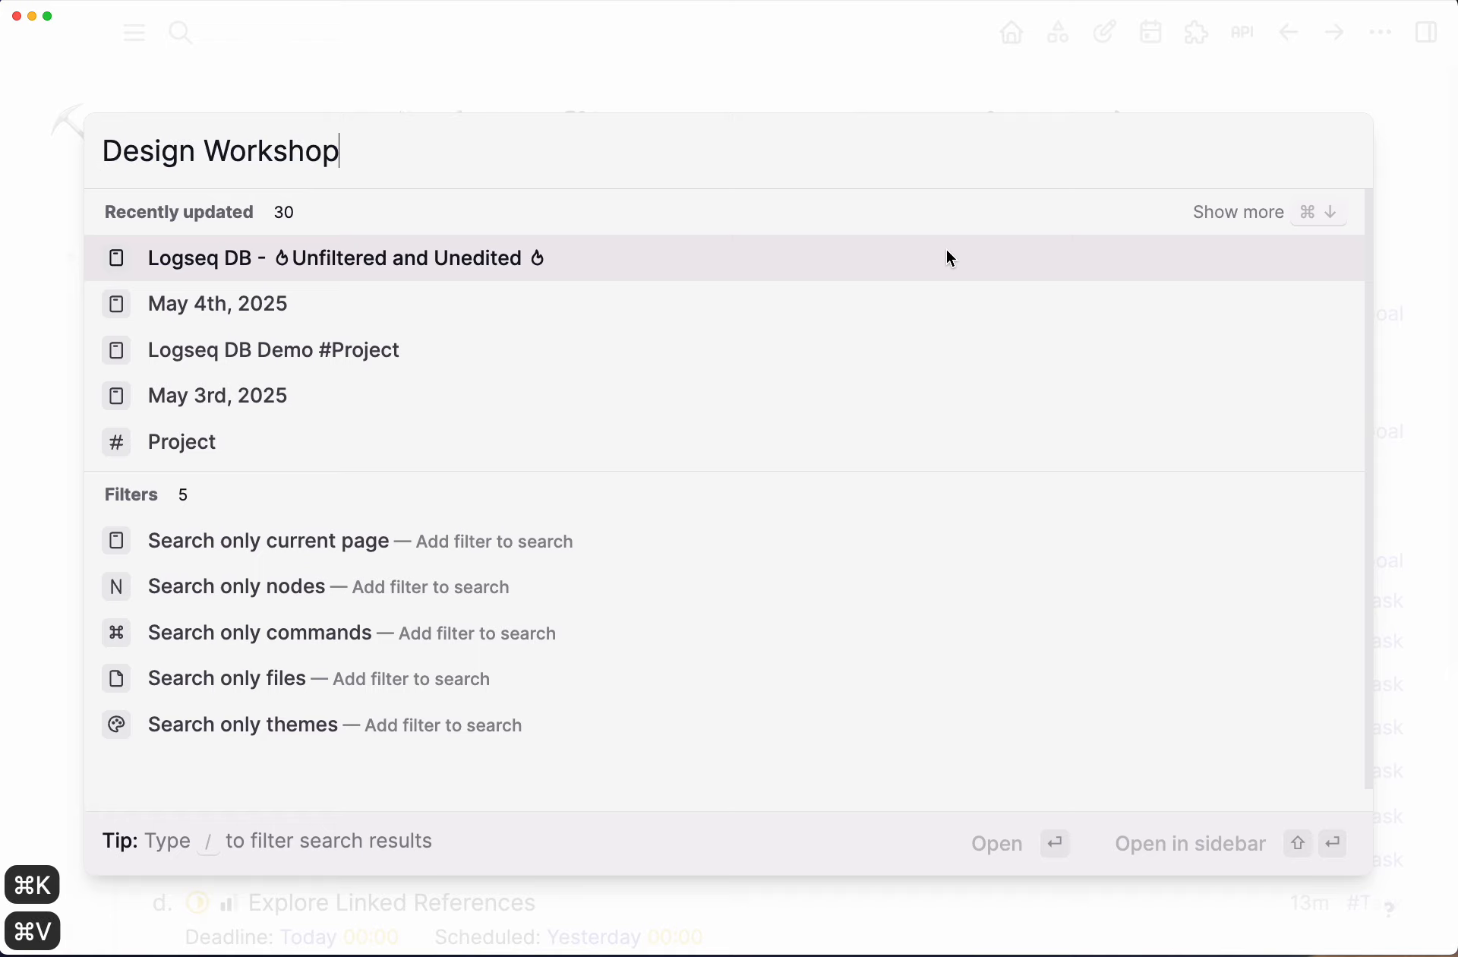
{"action": "key", "text": "Return"}
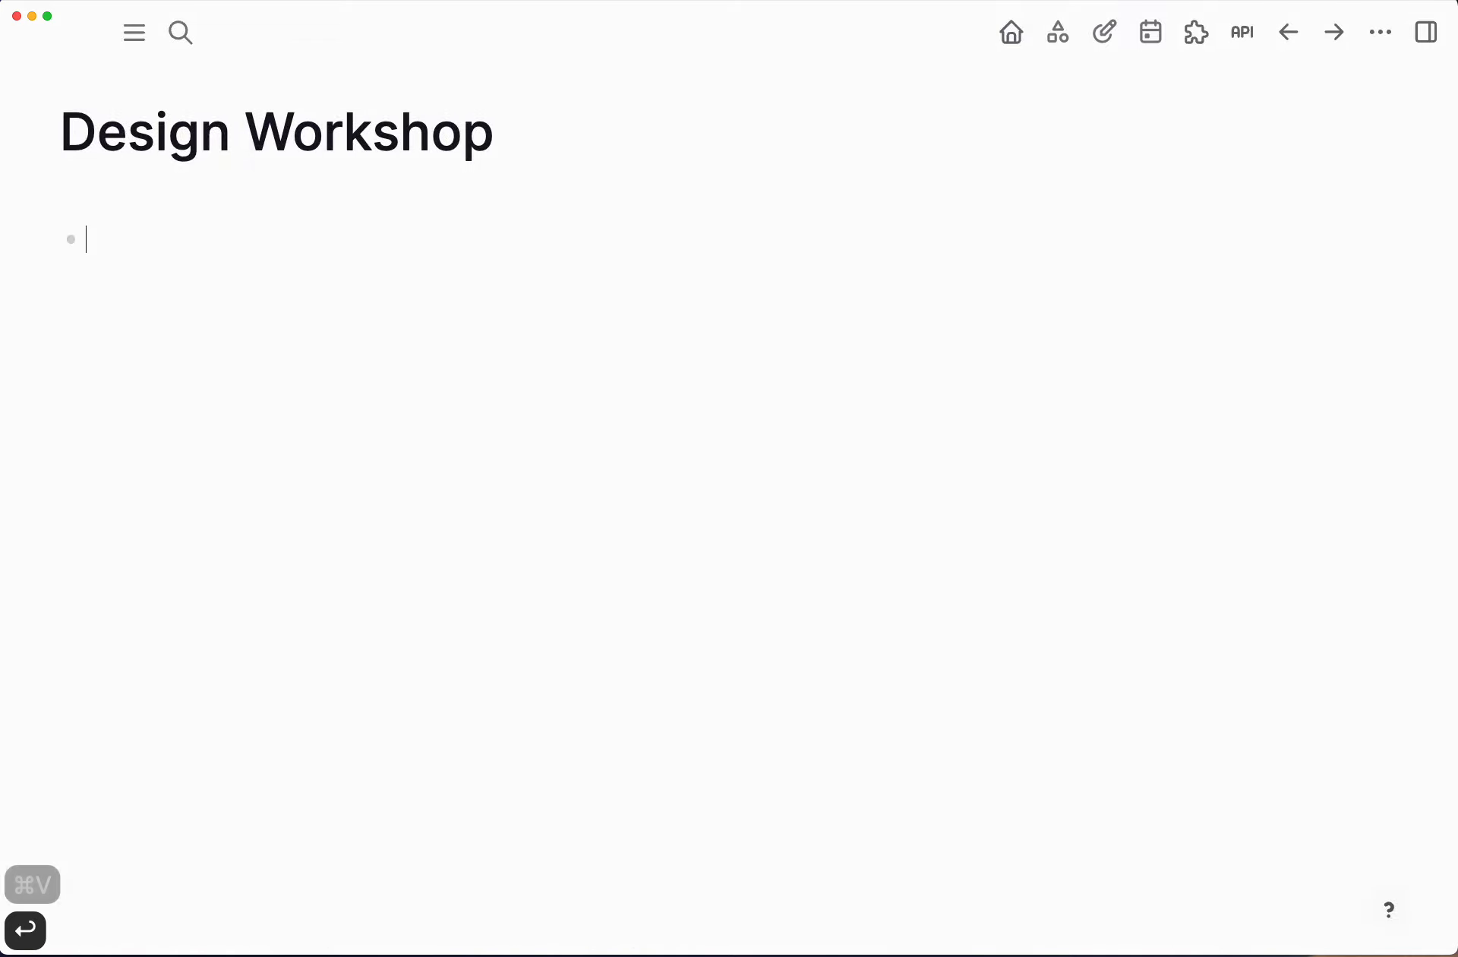
Step: Tag the Design Workshop page with #Project in its title
{"action": "left_click", "coordinate": [536, 147]}
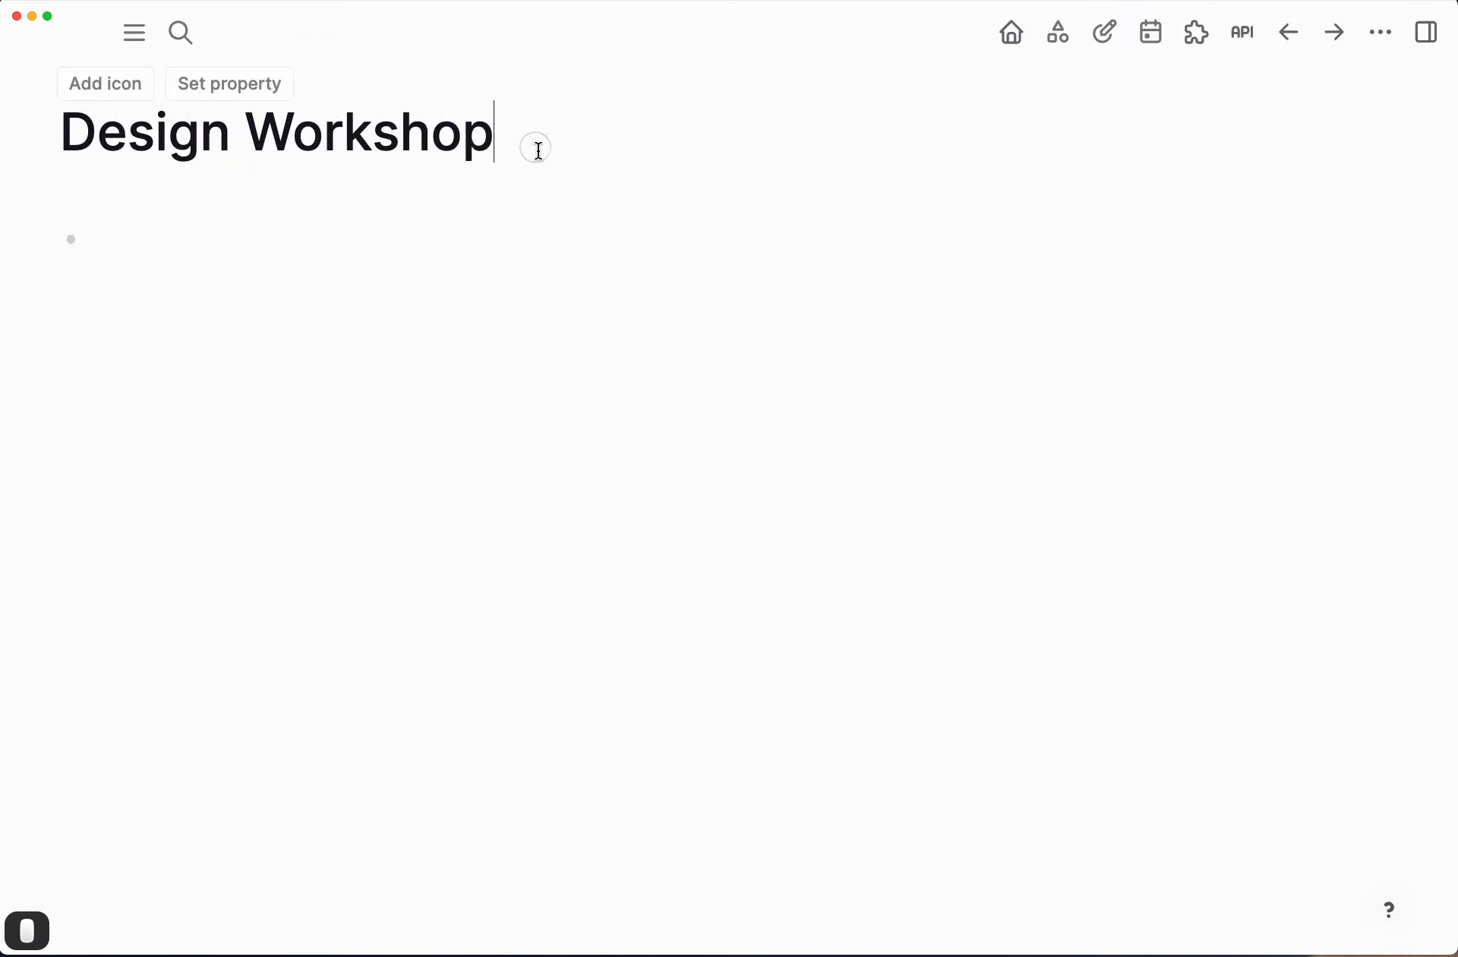
{"action": "type", "text": "#Proje"}
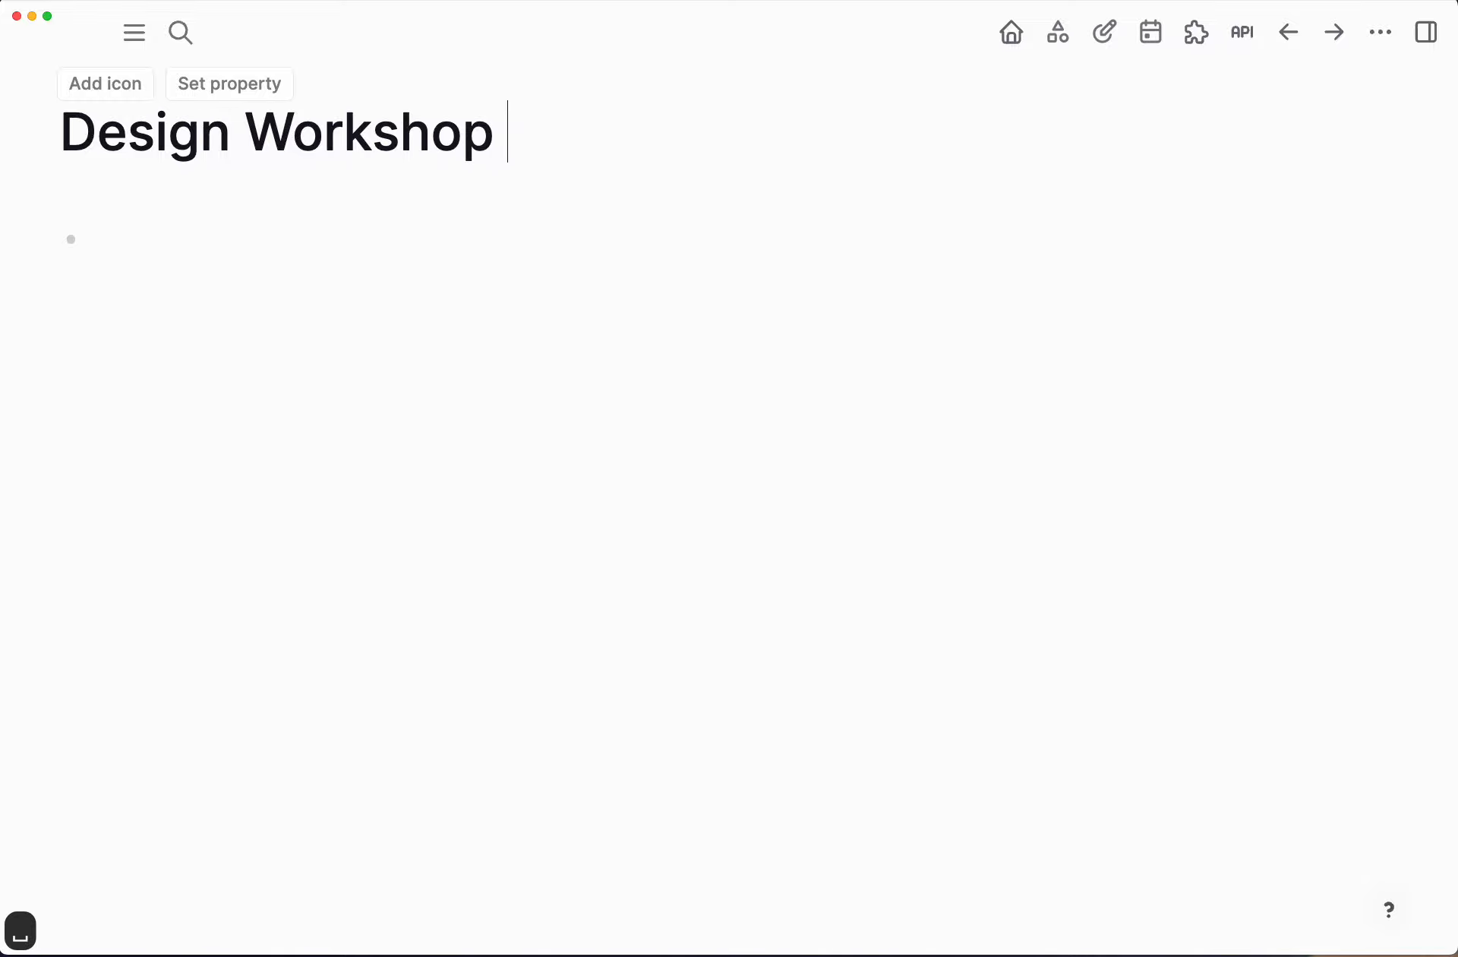
{"action": "type", "text": "ct"}
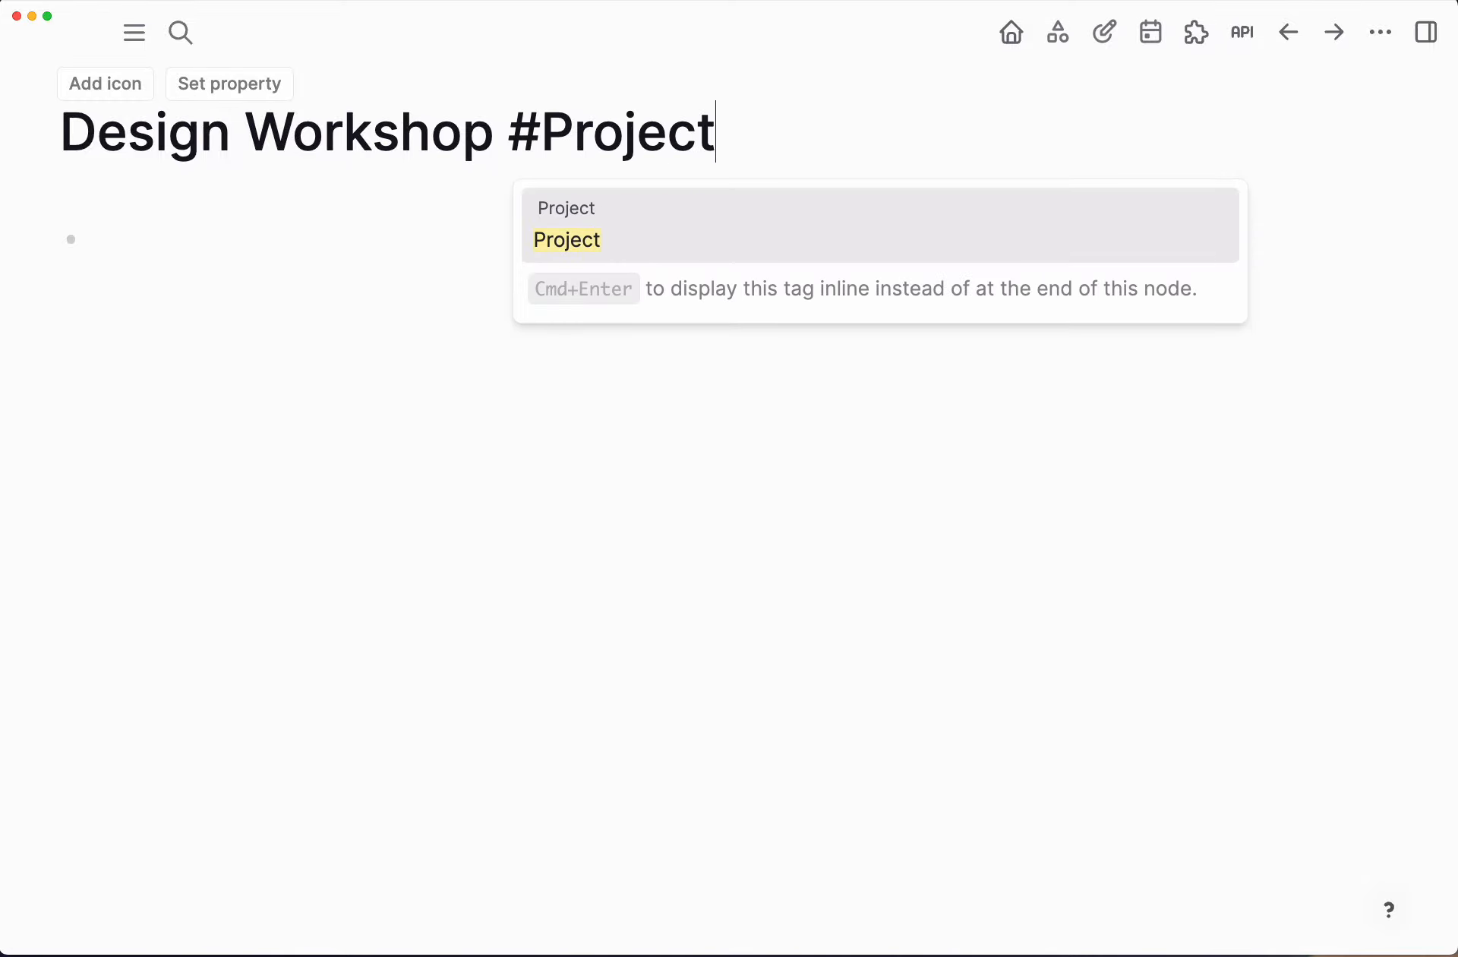
{"action": "key", "text": "Return"}
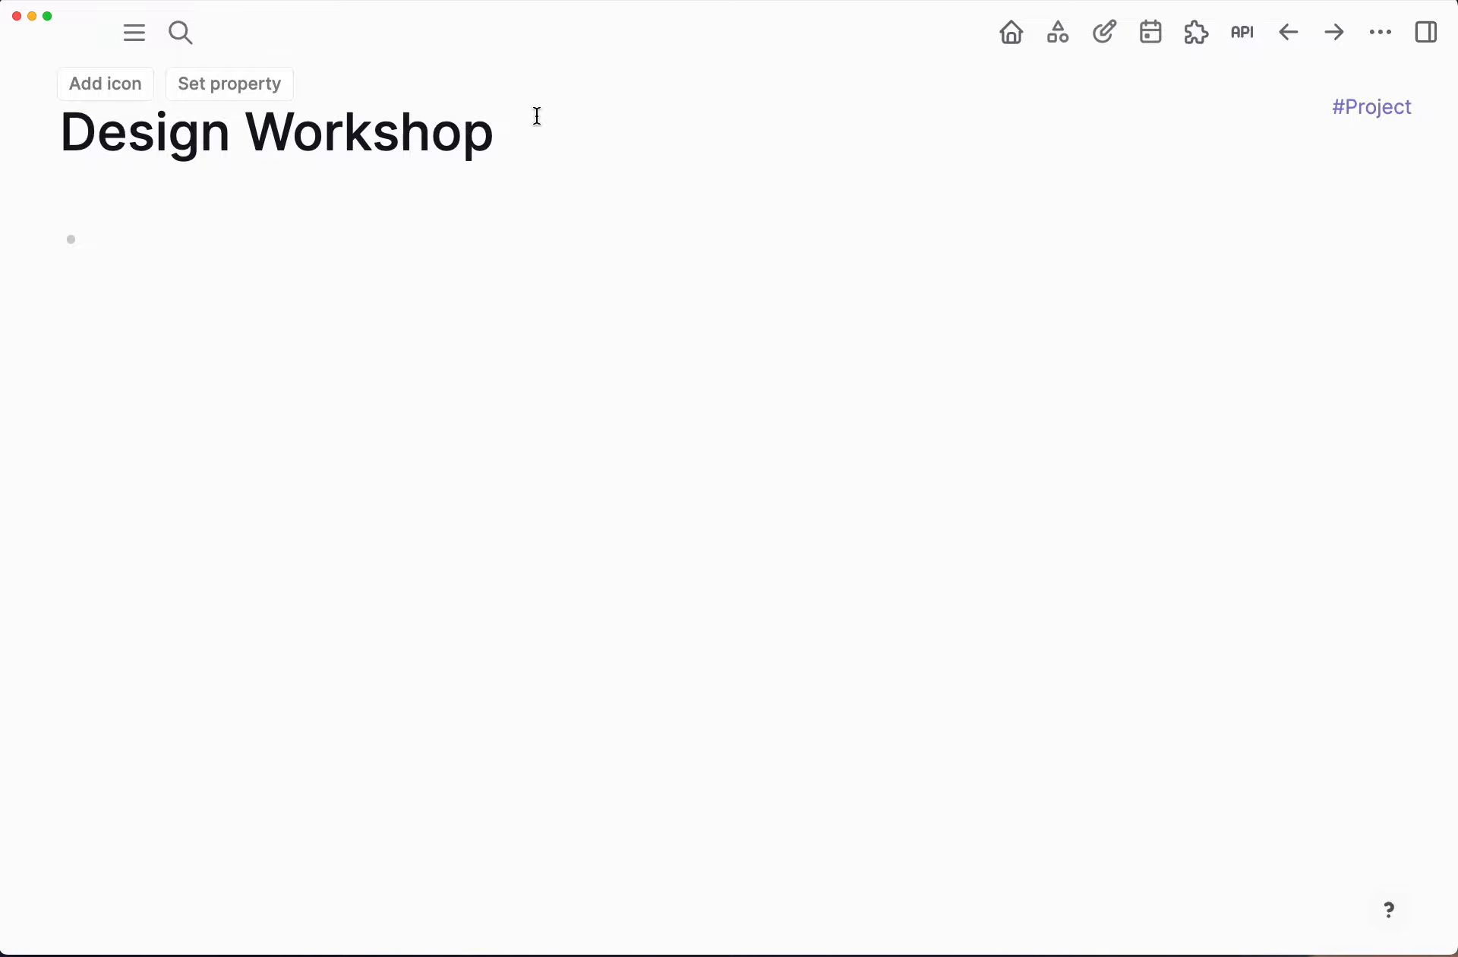
{"action": "left_click", "coordinate": [1456, 479]}
{"action": "left_click", "coordinate": [1456, 478]}
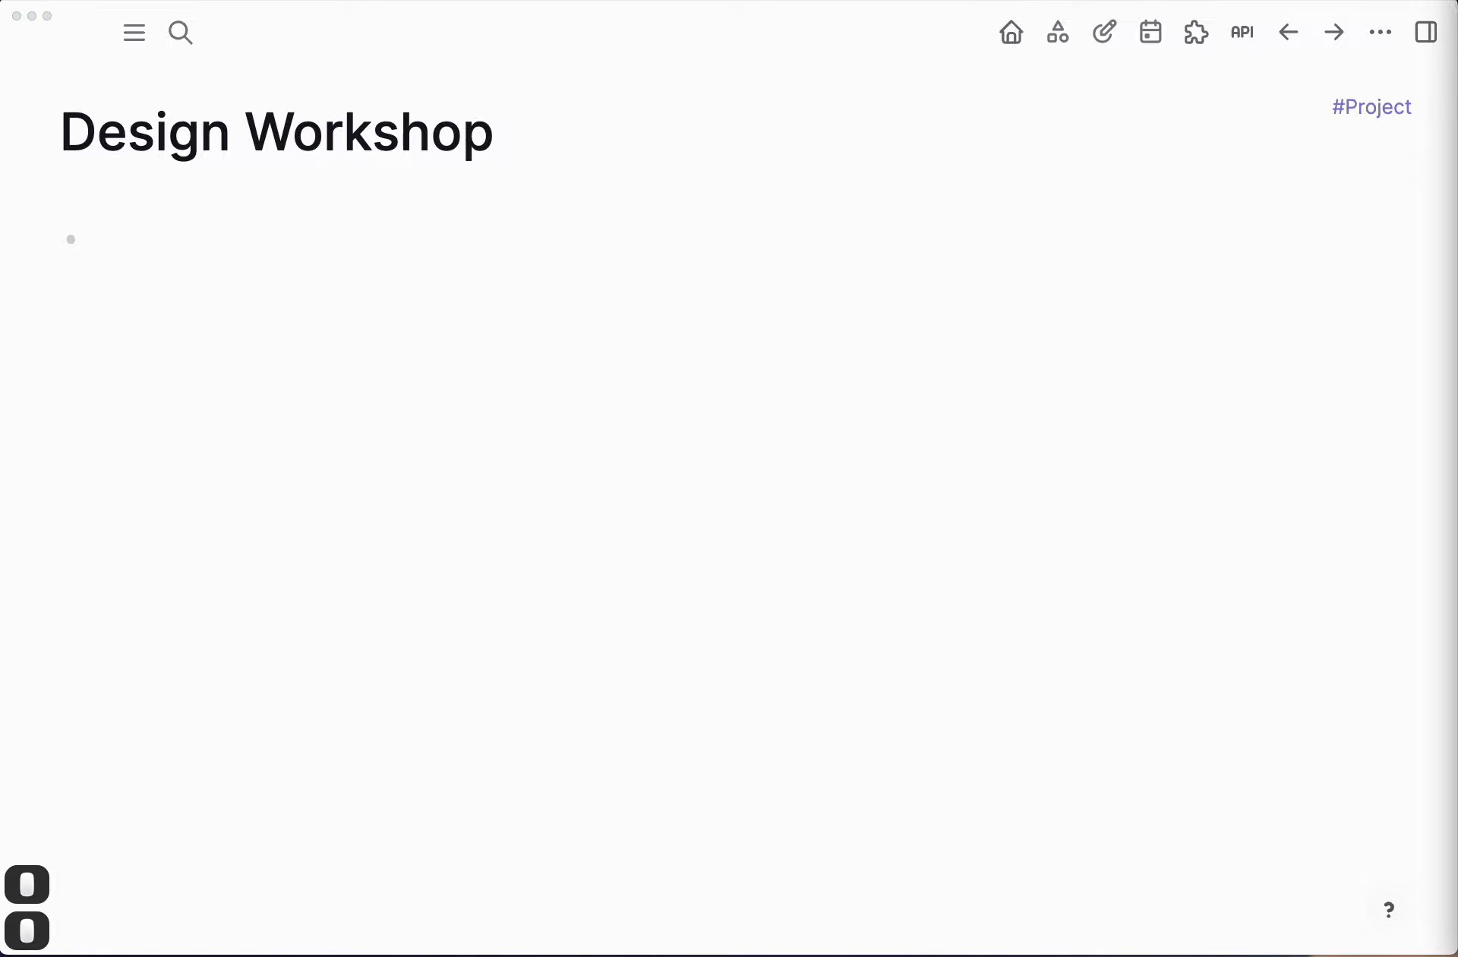
Step: Copy the task list for the workshop from the other window and open the journals home page
{"action": "key", "text": "super+c"}
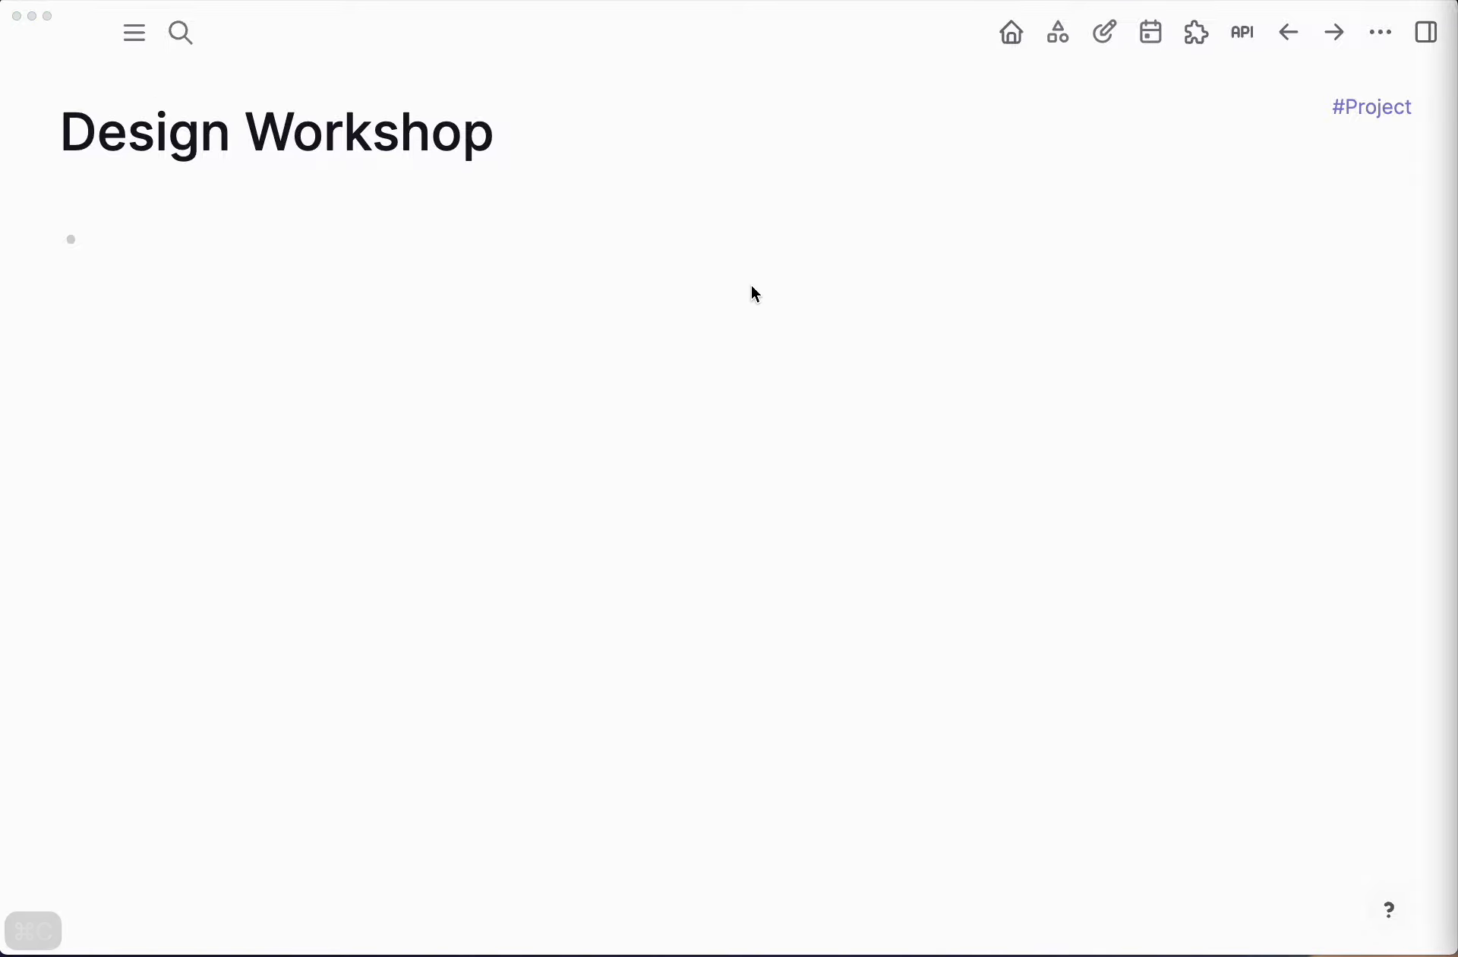
{"action": "key", "text": "g"}
{"action": "key", "text": "h"}
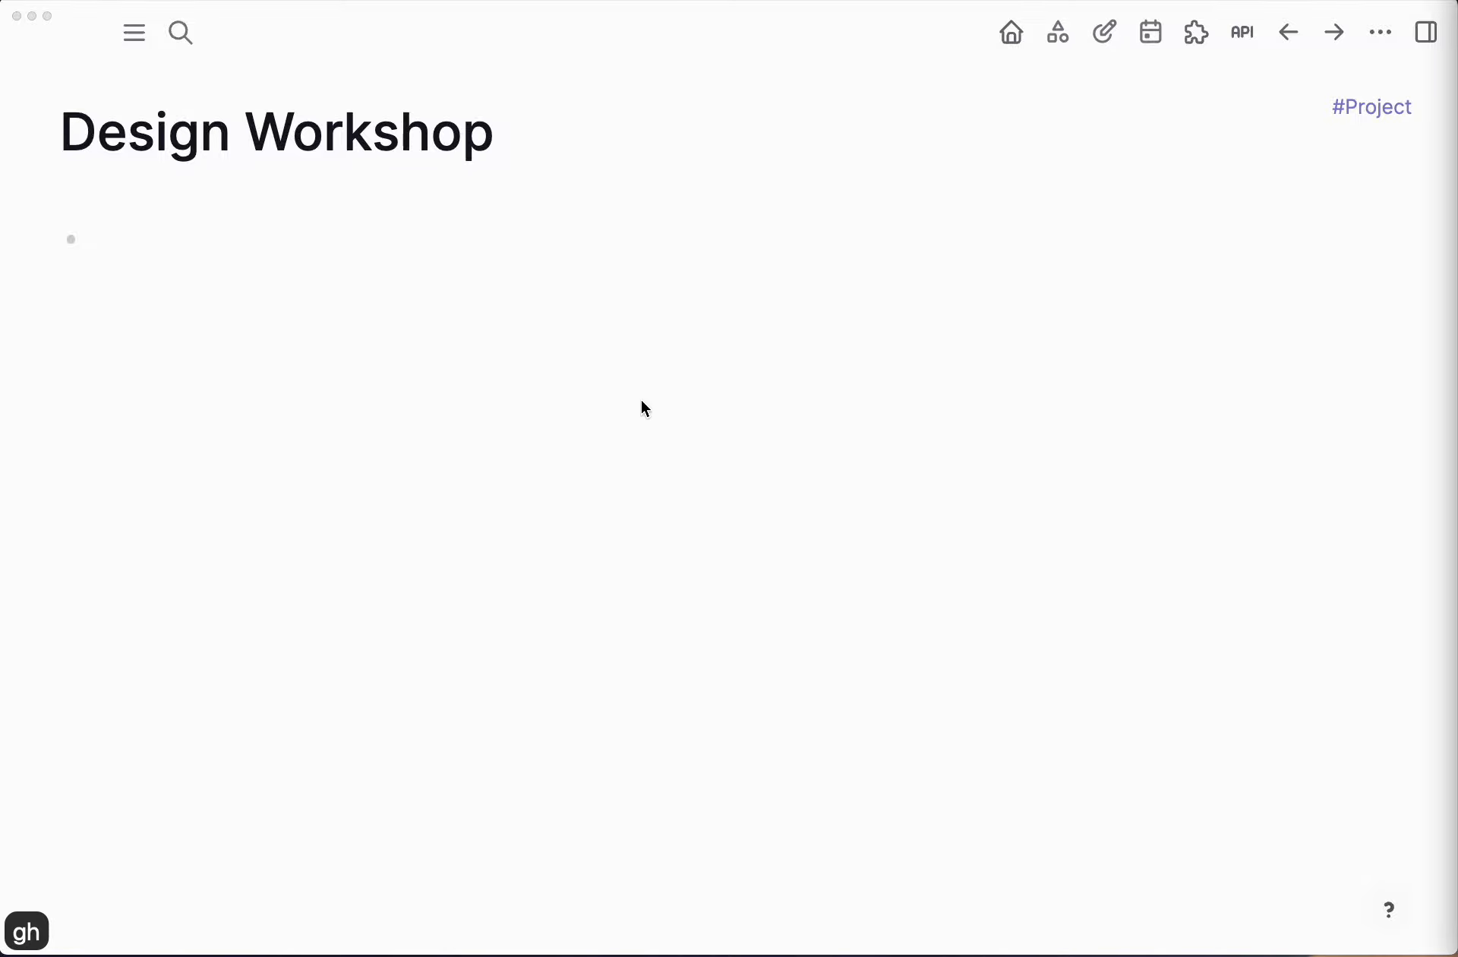
{"action": "left_click", "coordinate": [574, 443]}
{"action": "left_click", "coordinate": [1456, 425]}
{"action": "key", "text": "super+z"}
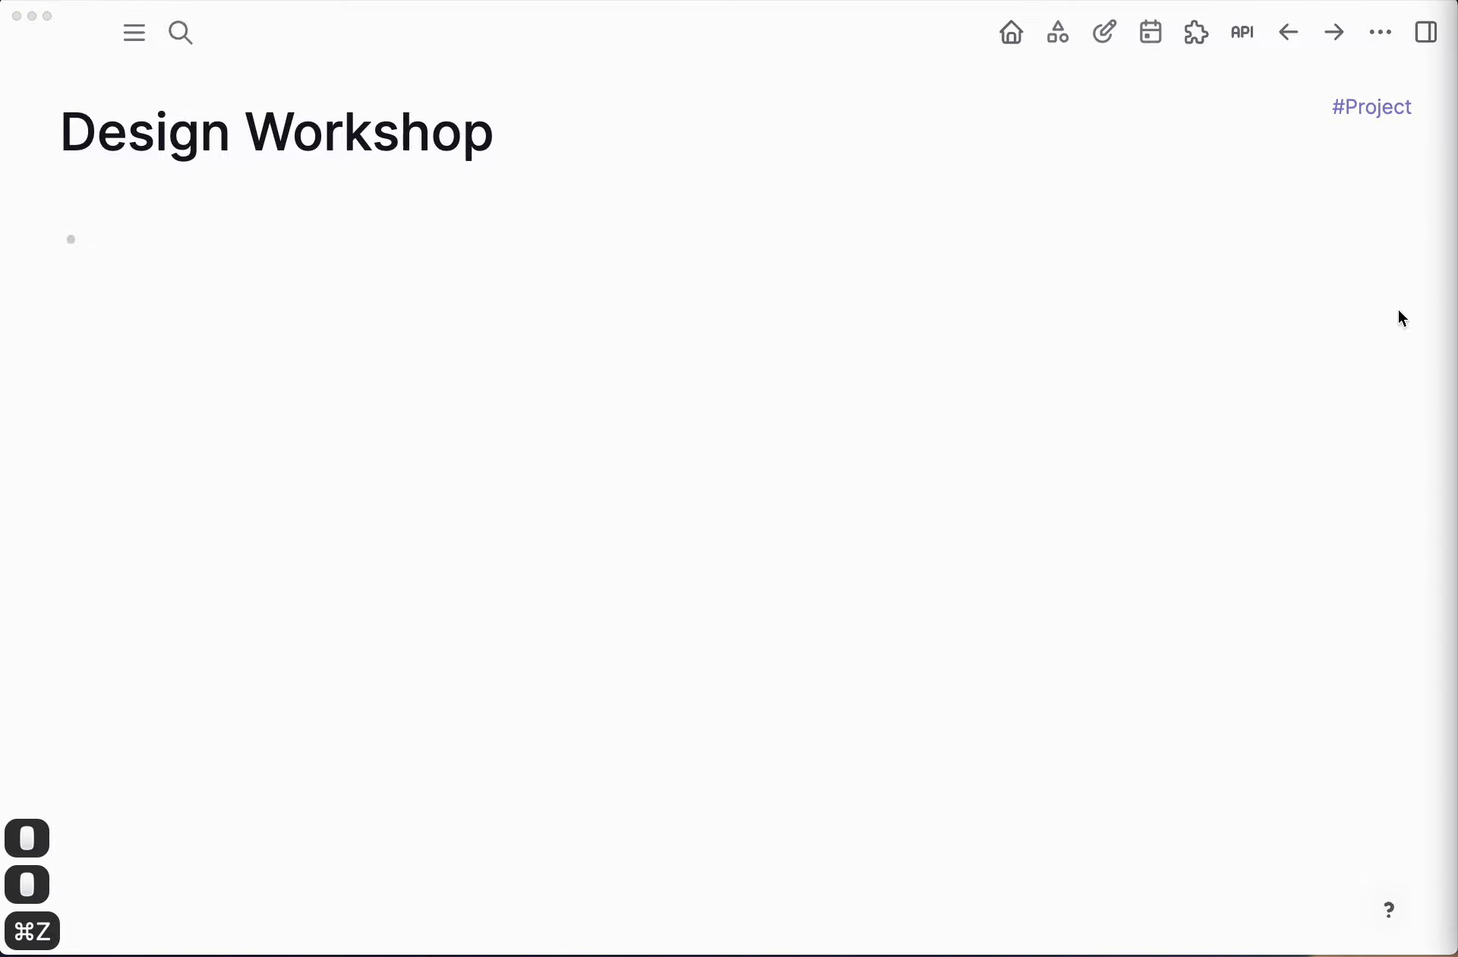
{"action": "left_click", "coordinate": [947, 374]}
{"action": "key", "text": "Escape"}
{"action": "key", "text": "g"}
{"action": "key", "text": "h"}
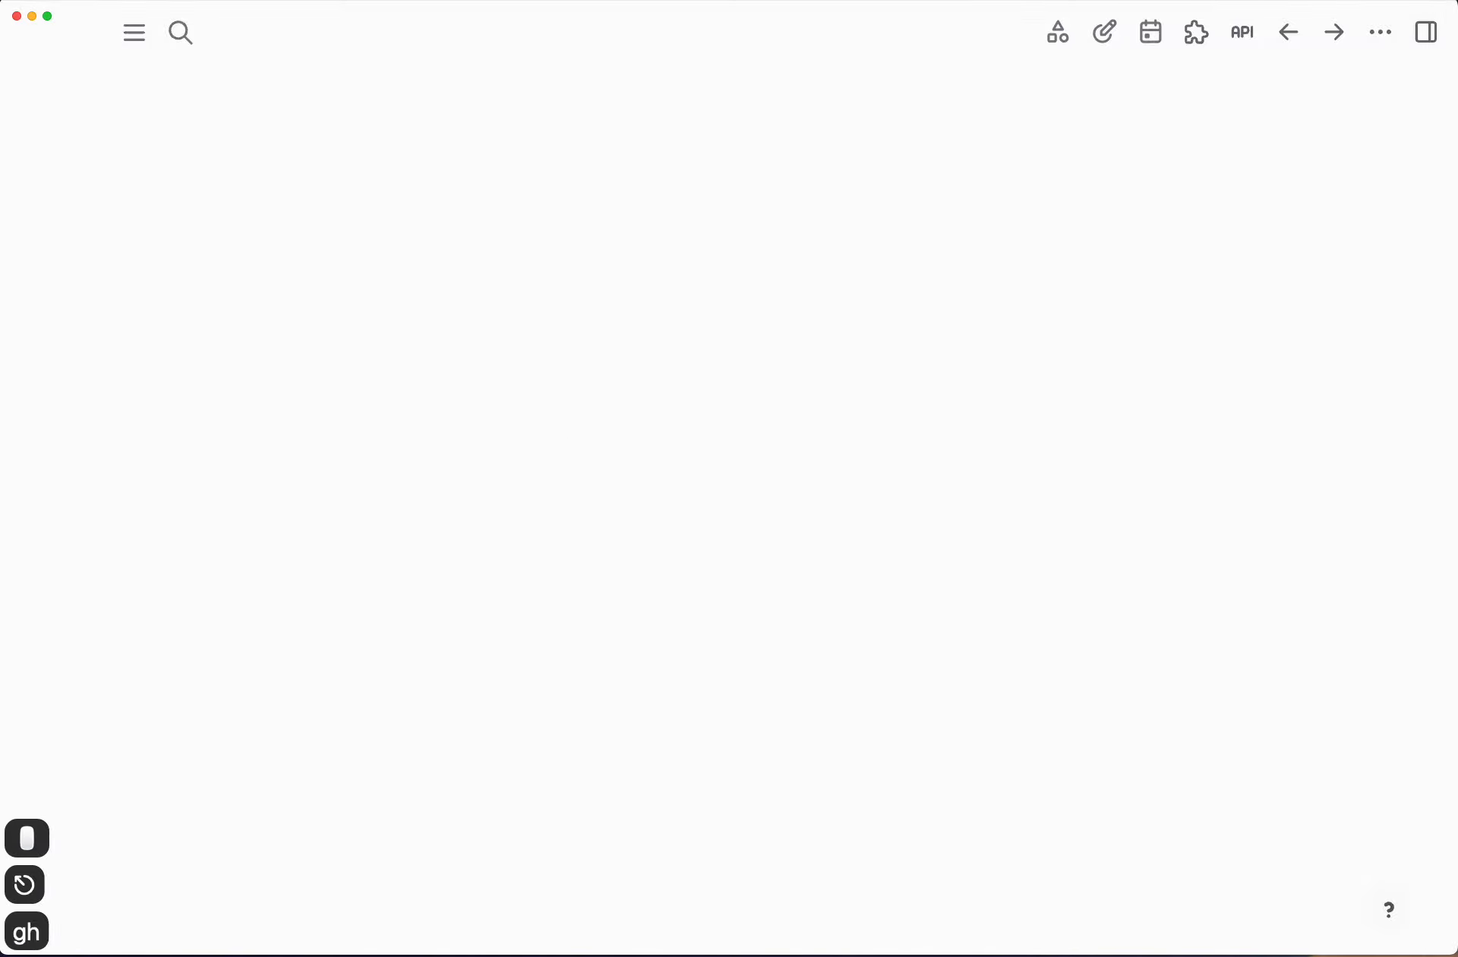
Step: Paste "Make Presentation", "Reurse the presentation" and "Testing of audio visual equipment" as new blocks at the end of the May 4th, 2025 journal
{"action": "left_click", "coordinate": [345, 472]}
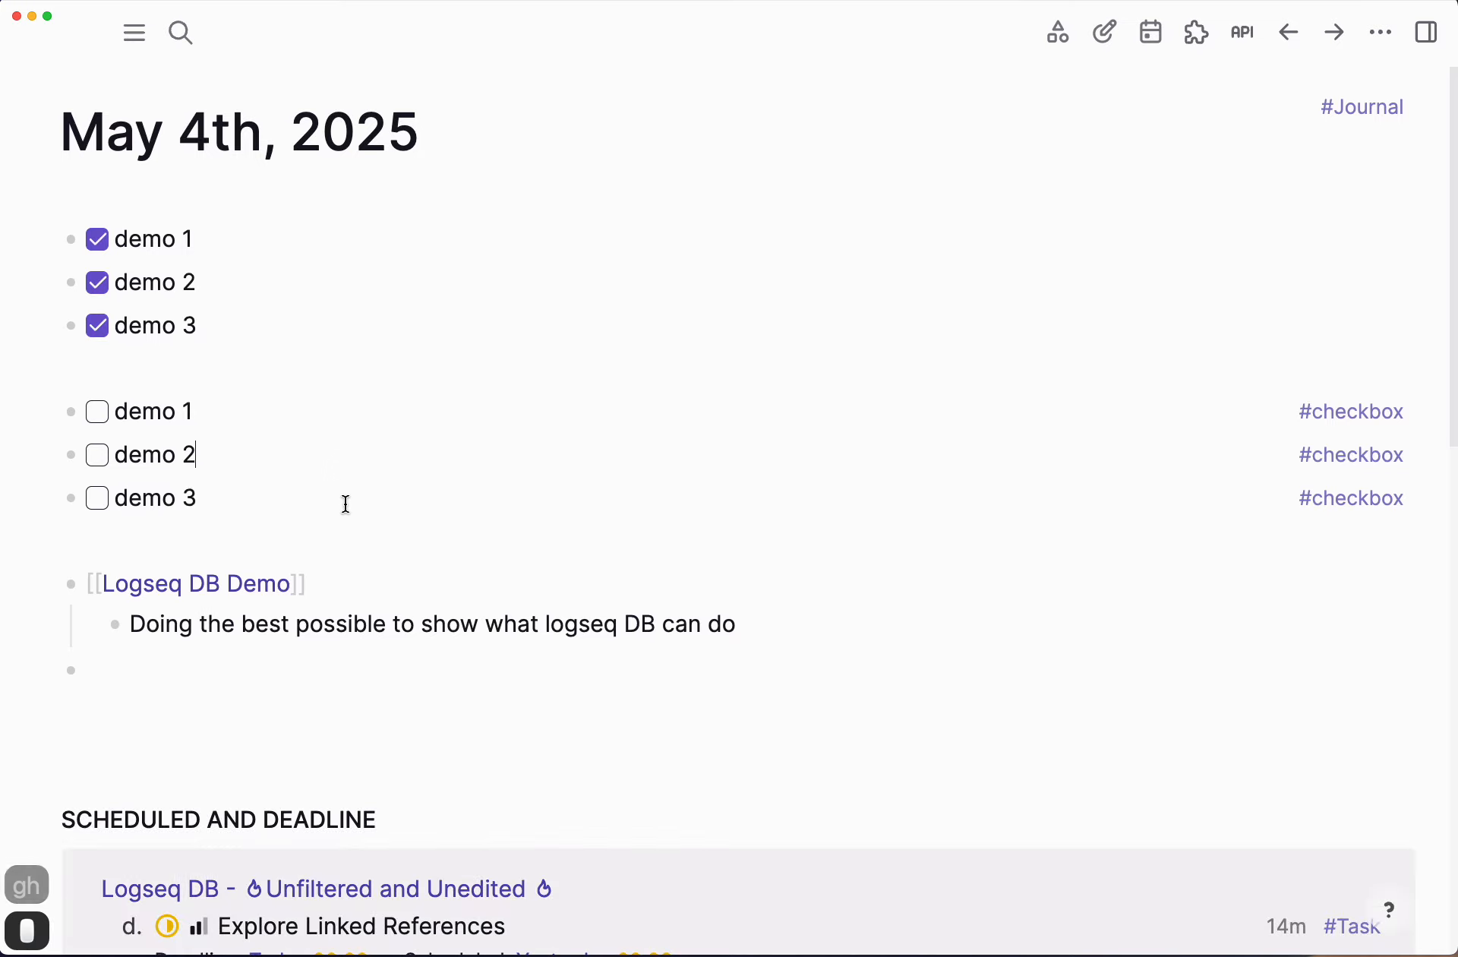
{"action": "left_click", "coordinate": [347, 504]}
{"action": "left_click", "coordinate": [337, 661]}
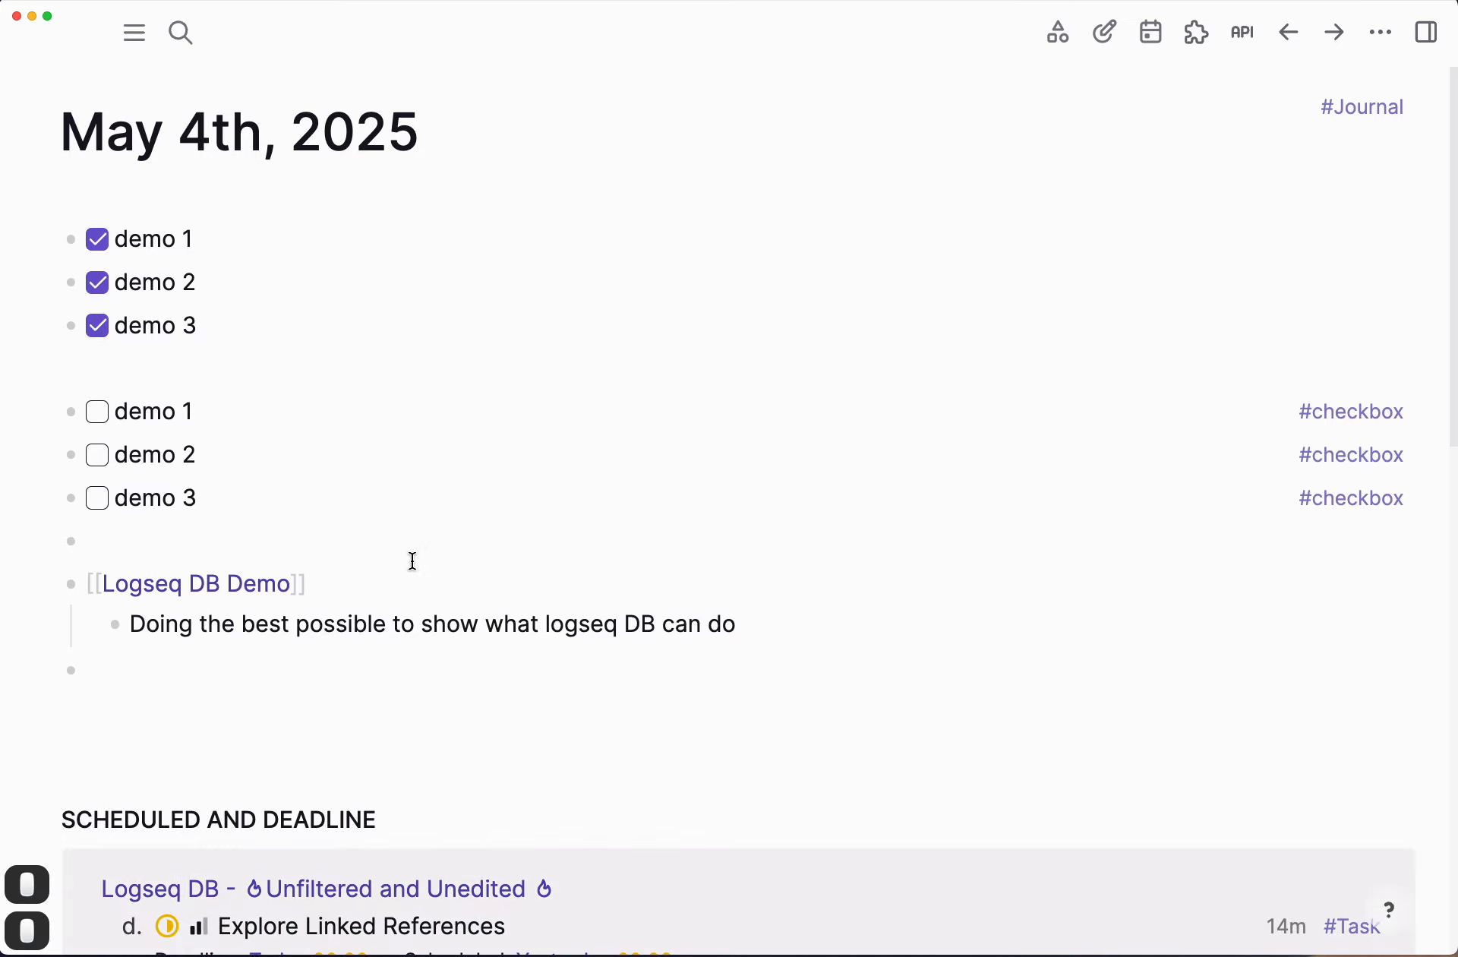
{"action": "key", "text": "Return"}
{"action": "key", "text": "Return"}
{"action": "key", "text": "super+v"}
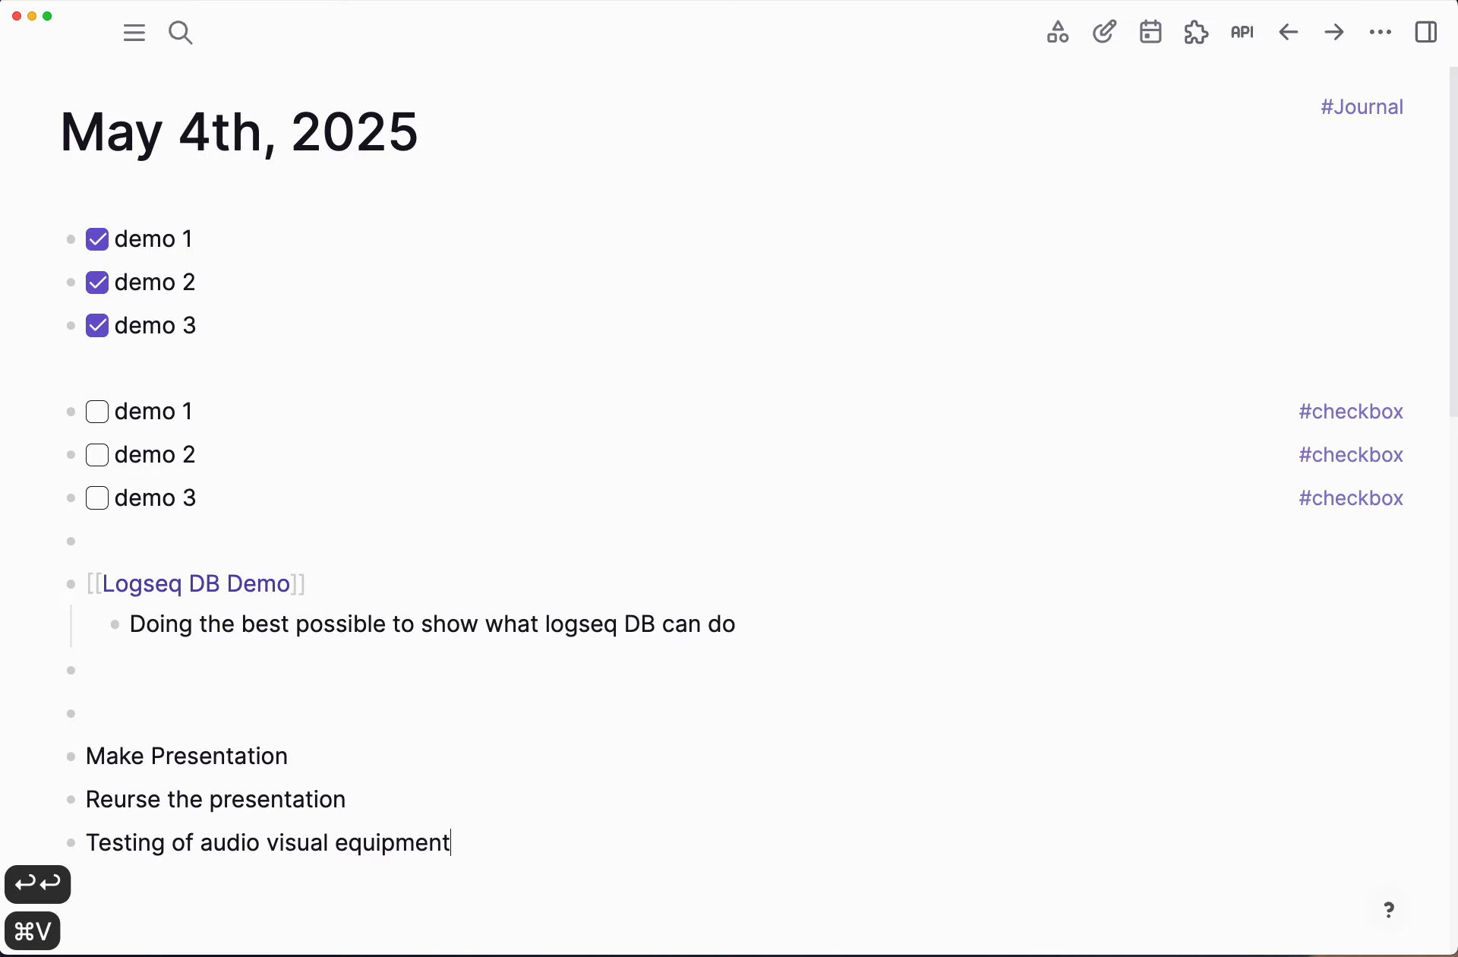
Step: Select the three pasted blocks from "Make Presentation" to "Testing of audio visual equipment" and turn them into #Task items
{"action": "key", "text": "shift+Up"}
{"action": "key", "text": "shift+Up"}
{"action": "key", "text": "shift+Up"}
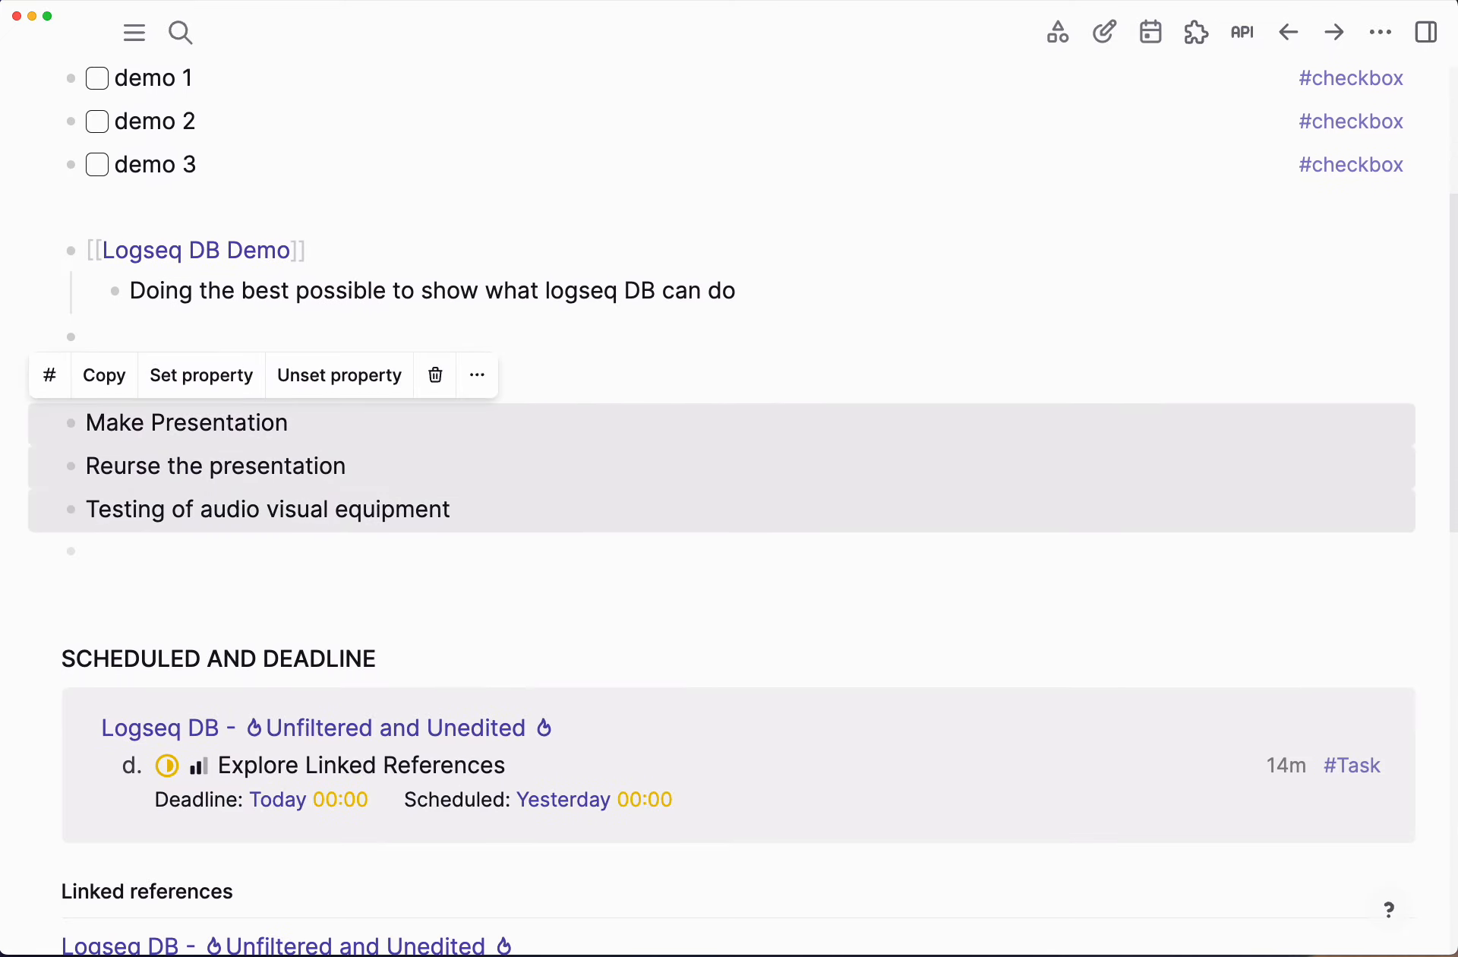
{"action": "key", "text": "super+Return"}
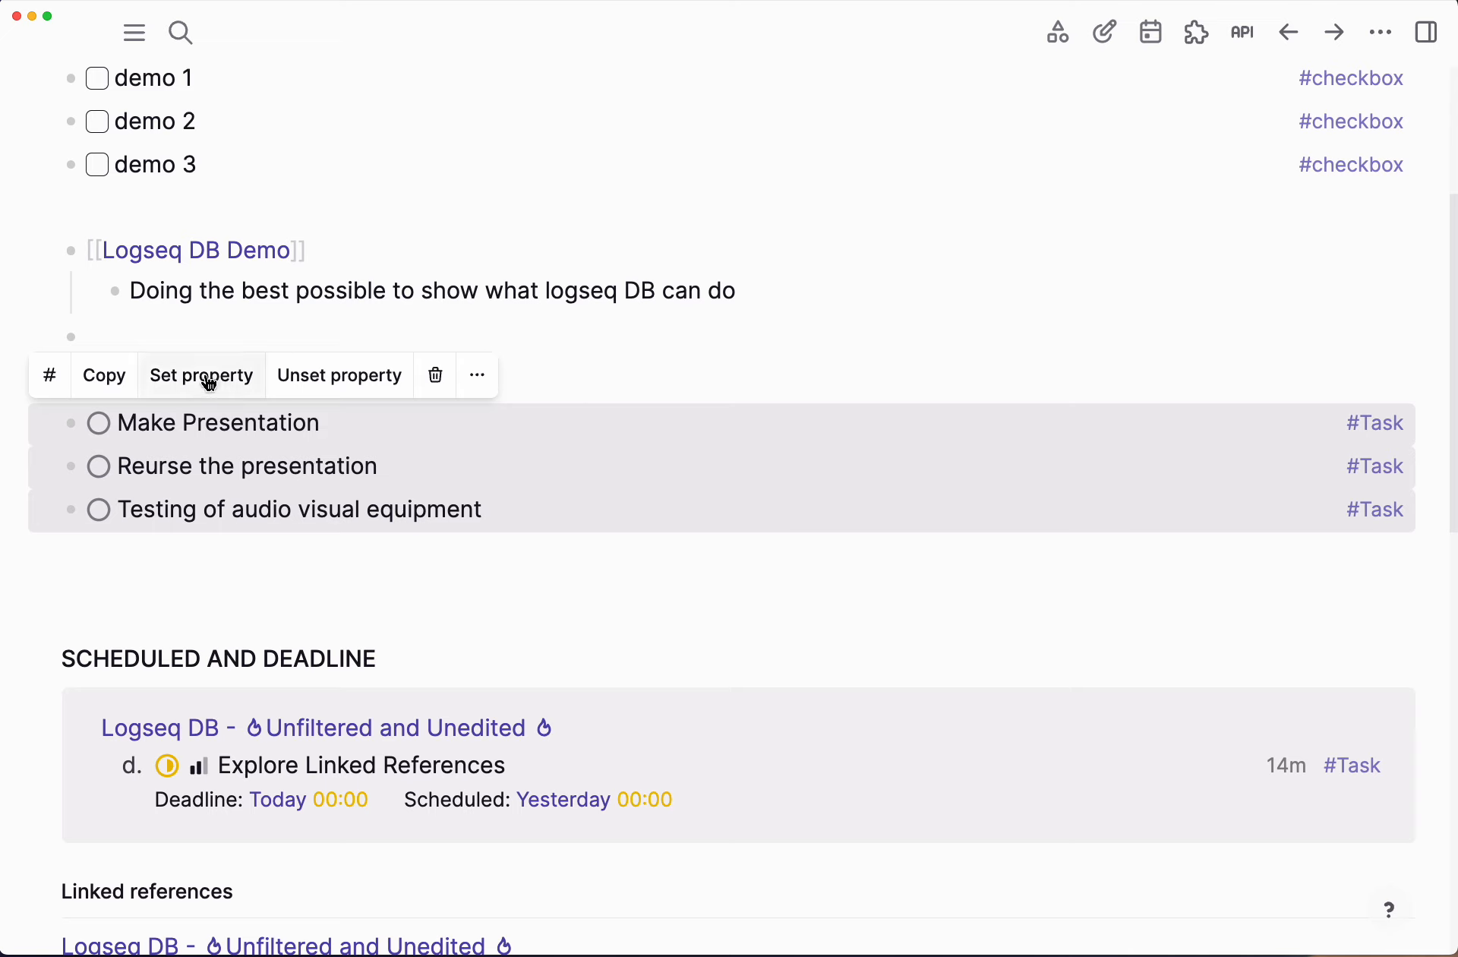
Step: Set the related Project property of the three selected tasks to Design Workshop
{"action": "left_click", "coordinate": [203, 377]}
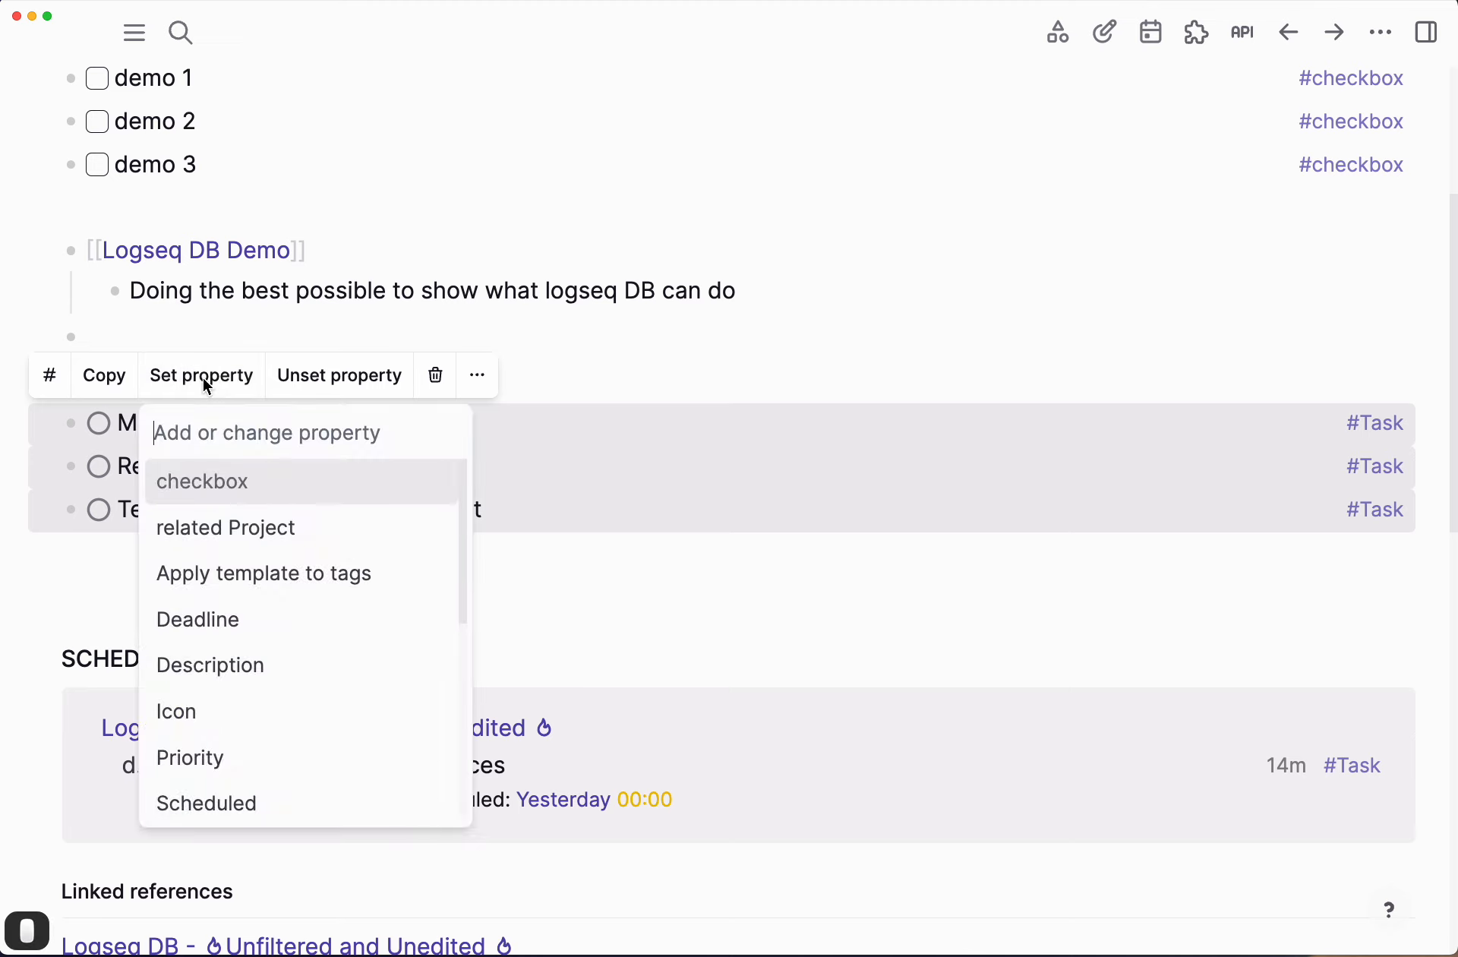
{"action": "left_click", "coordinate": [267, 530]}
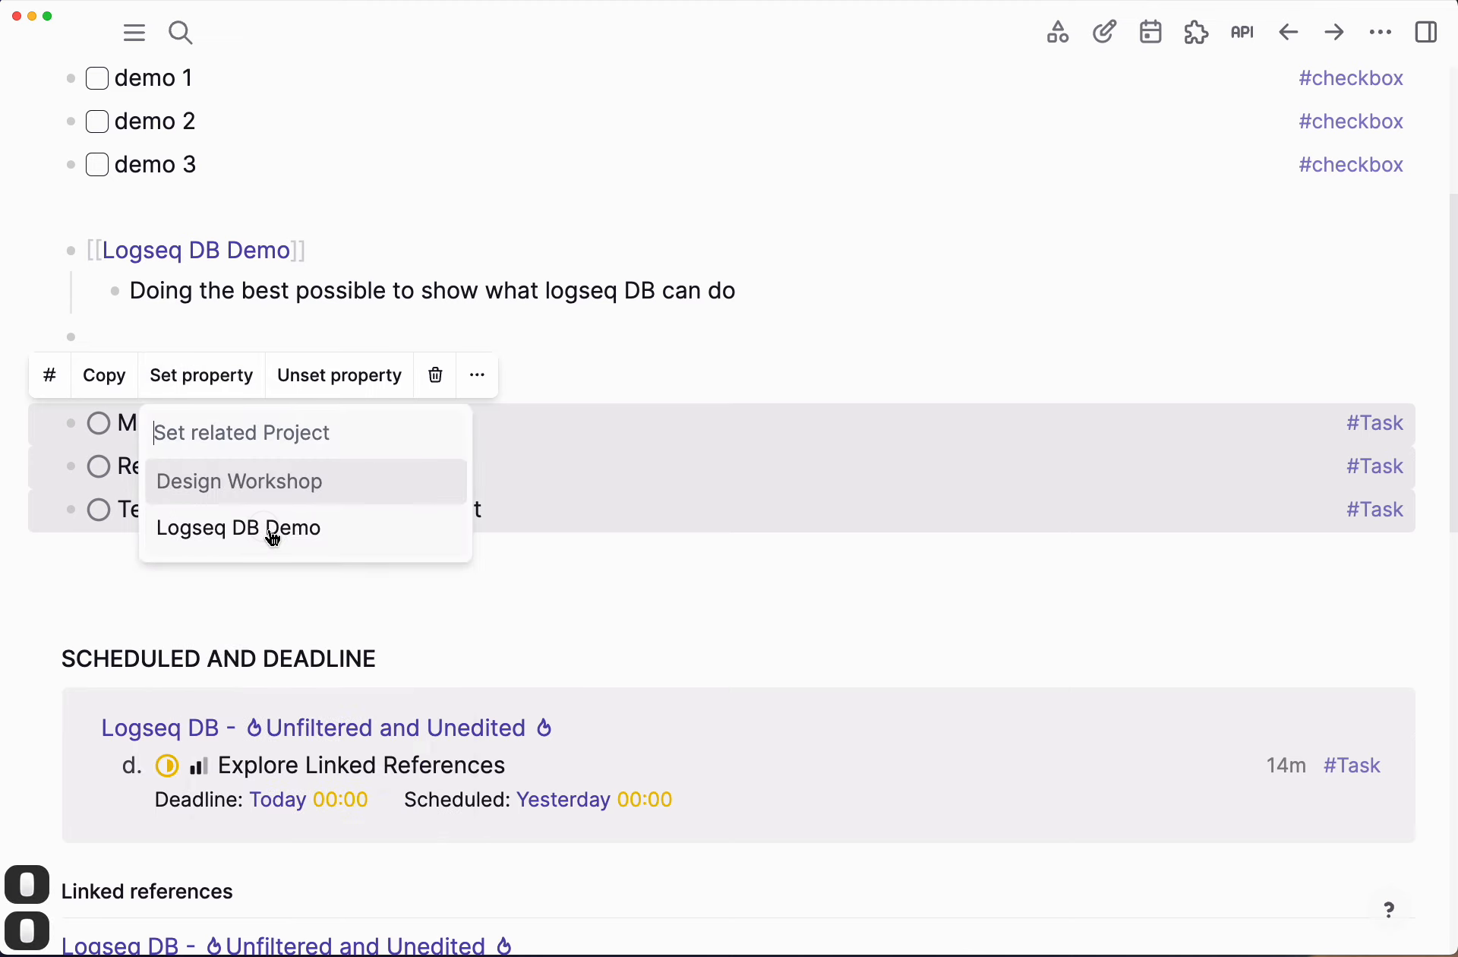
{"action": "left_click", "coordinate": [256, 494]}
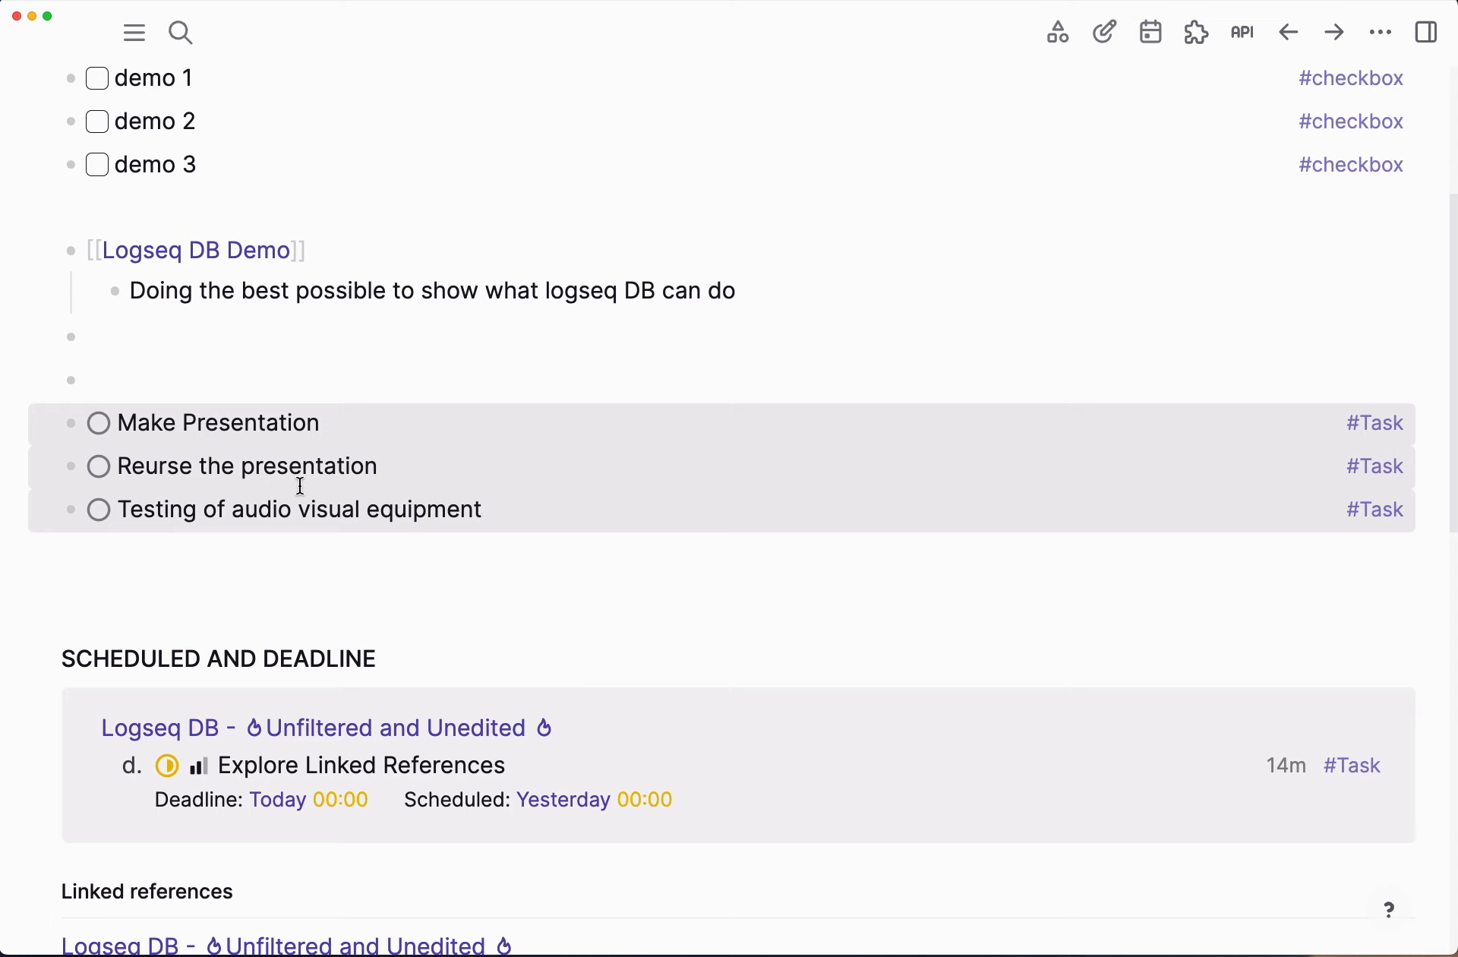
Step: Search for "design", open the Design Workshop page and examine its linked references
{"action": "scroll", "coordinate": [301, 485], "scroll_direction": "up", "scroll_amount": 5}
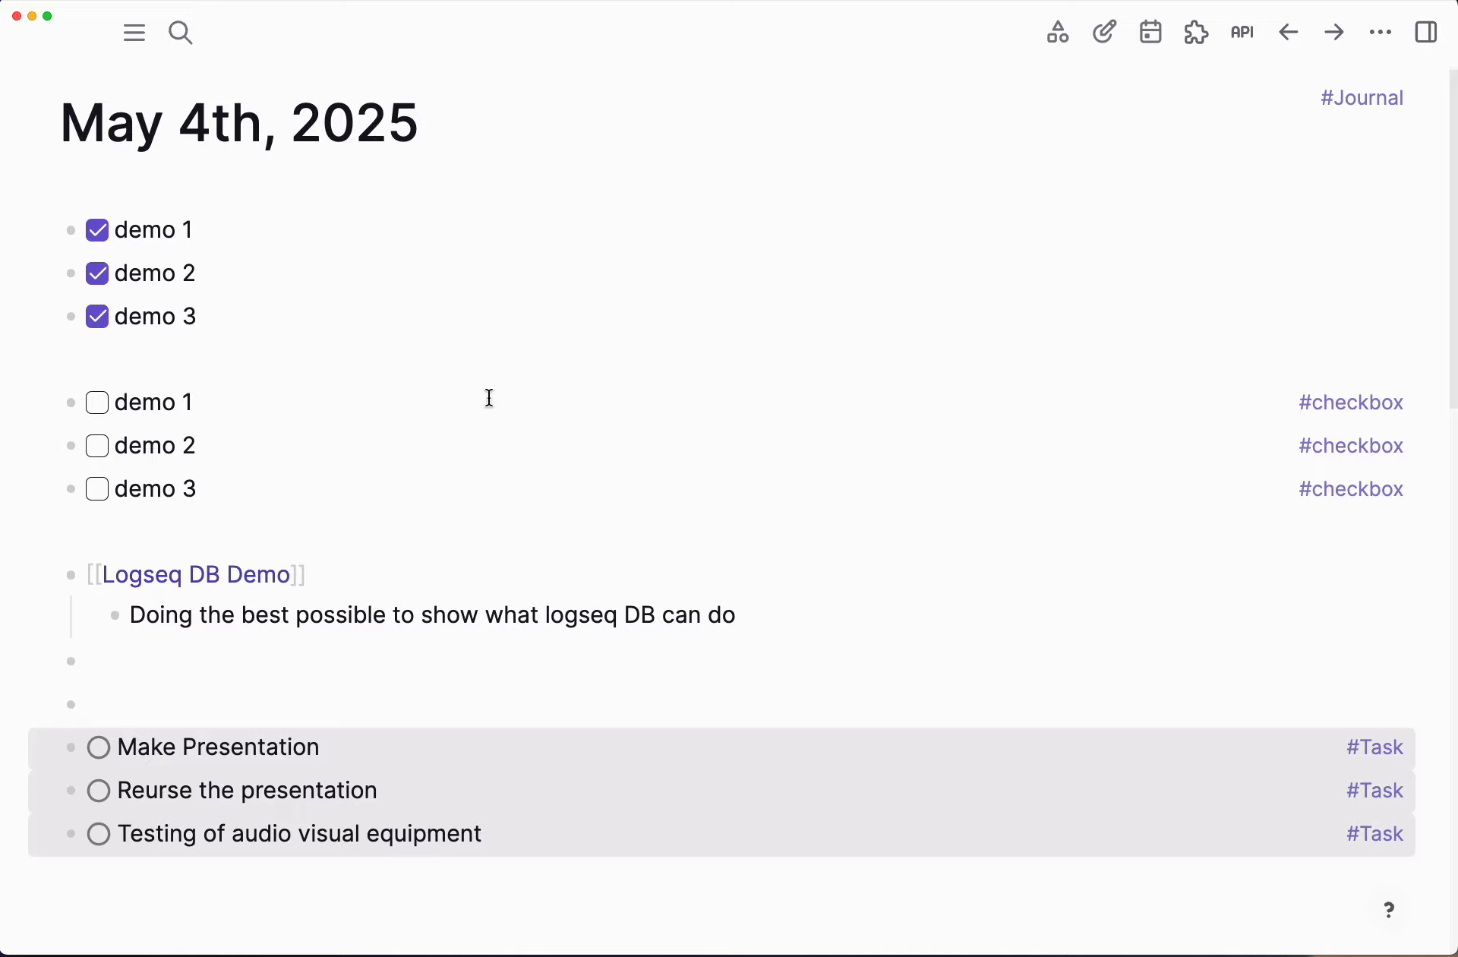
{"action": "key", "text": "super+k"}
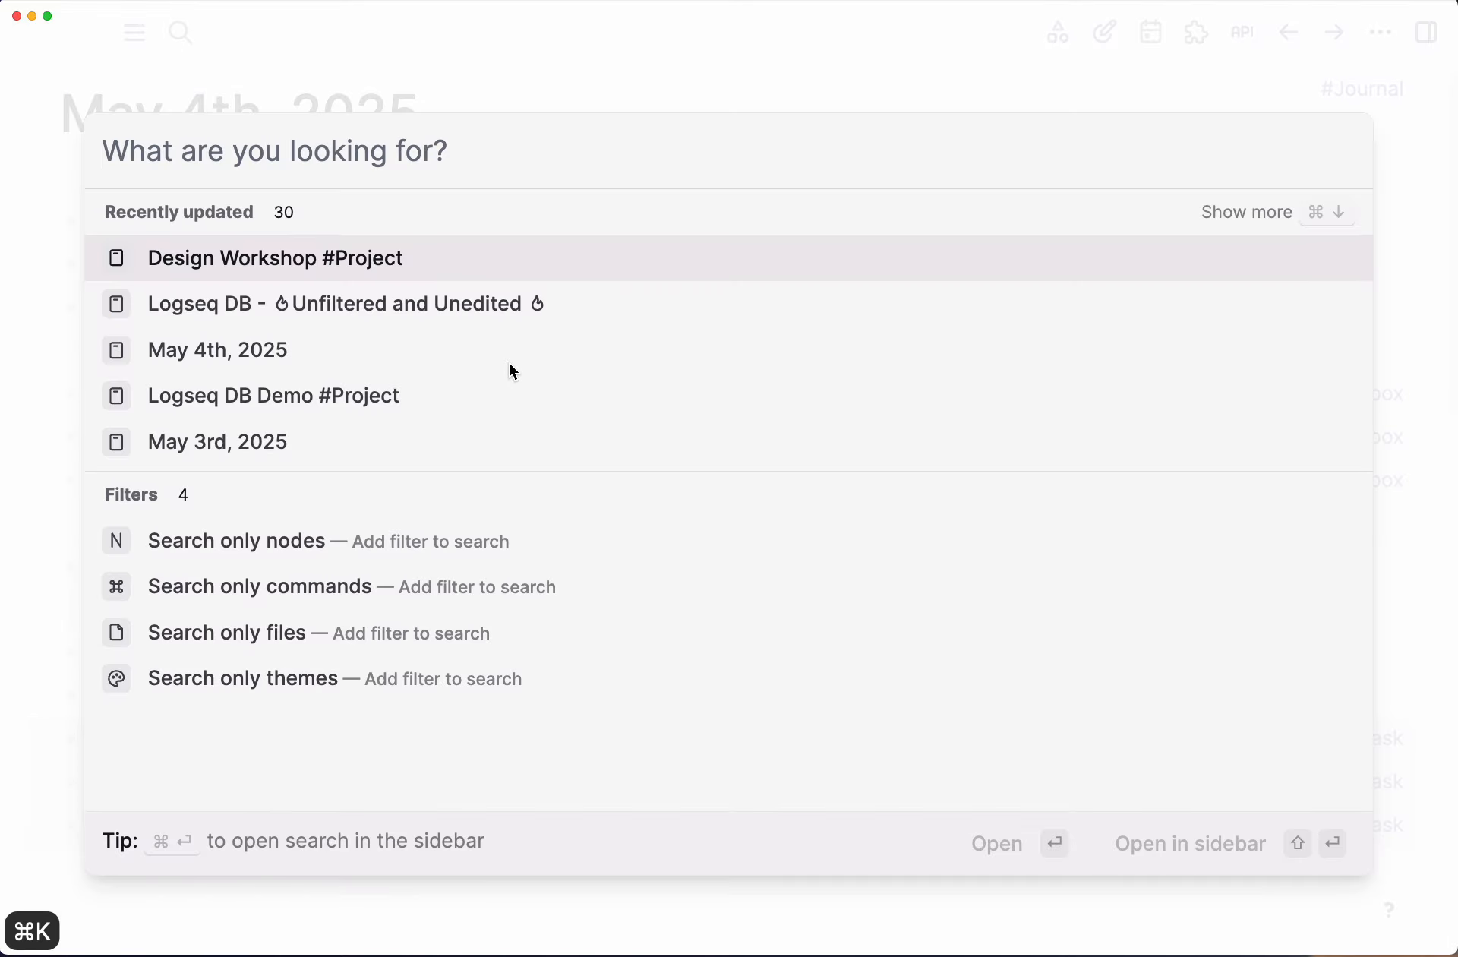
{"action": "type", "text": "design"}
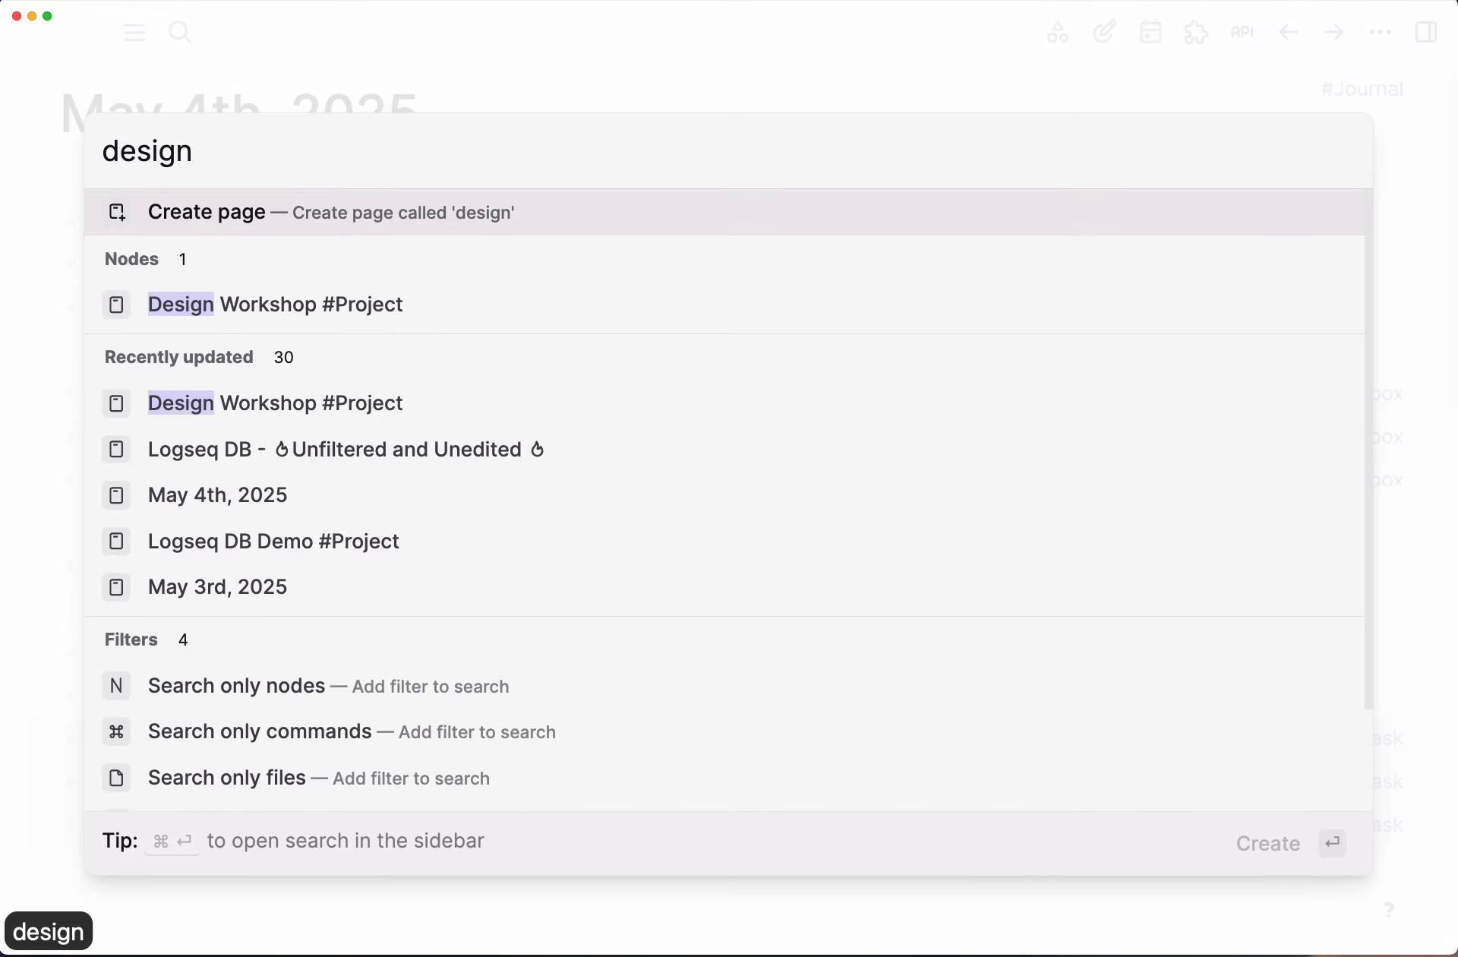
{"action": "key", "text": "Down"}
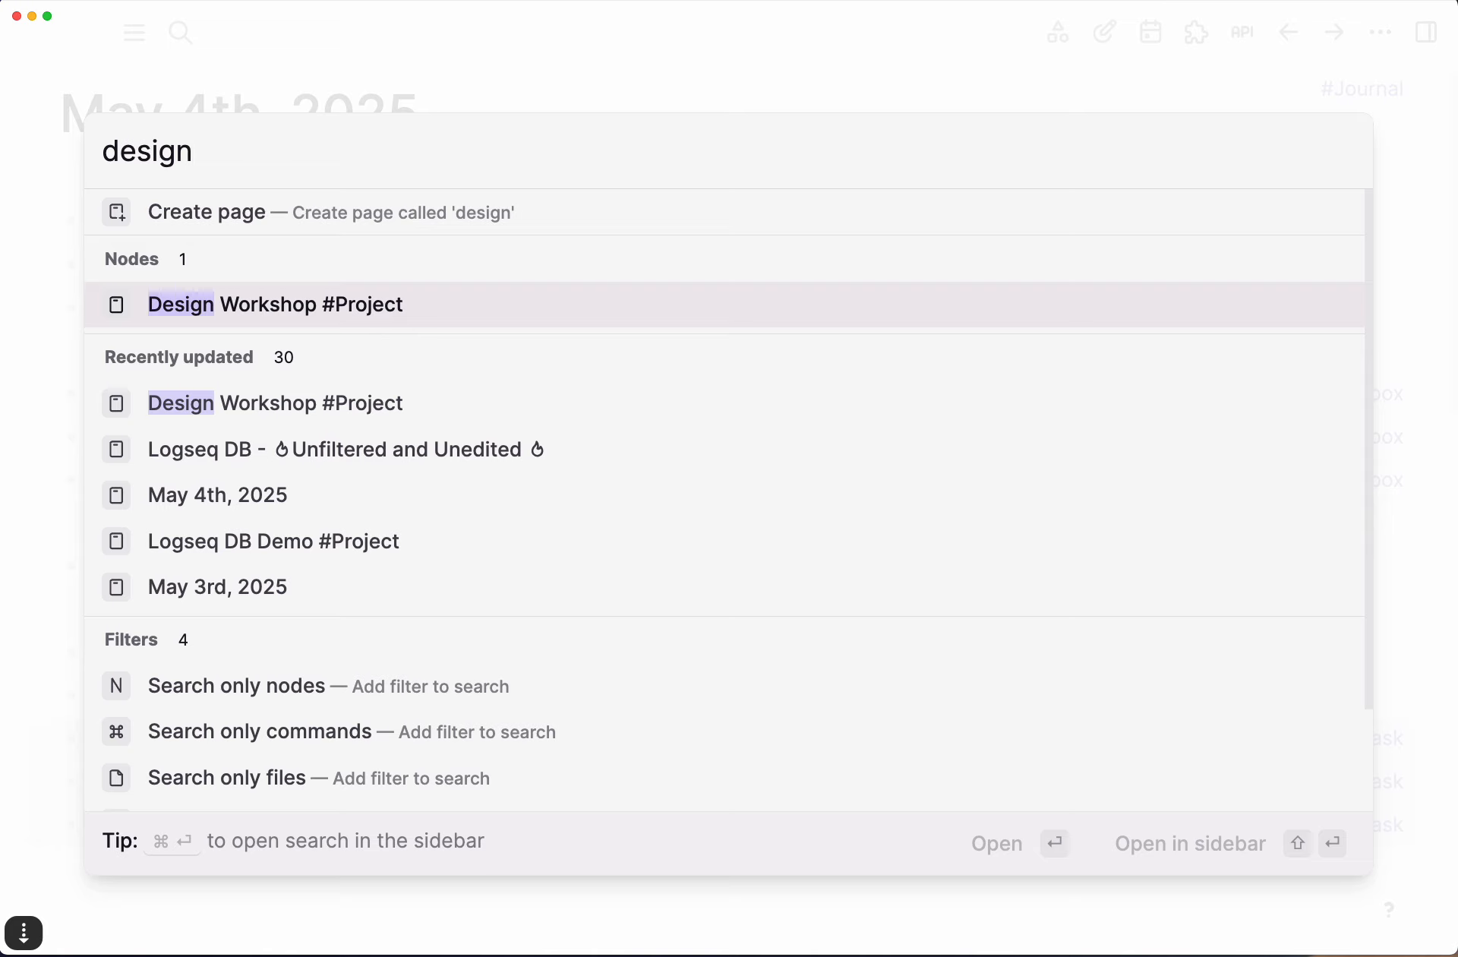
{"action": "key", "text": "Return"}
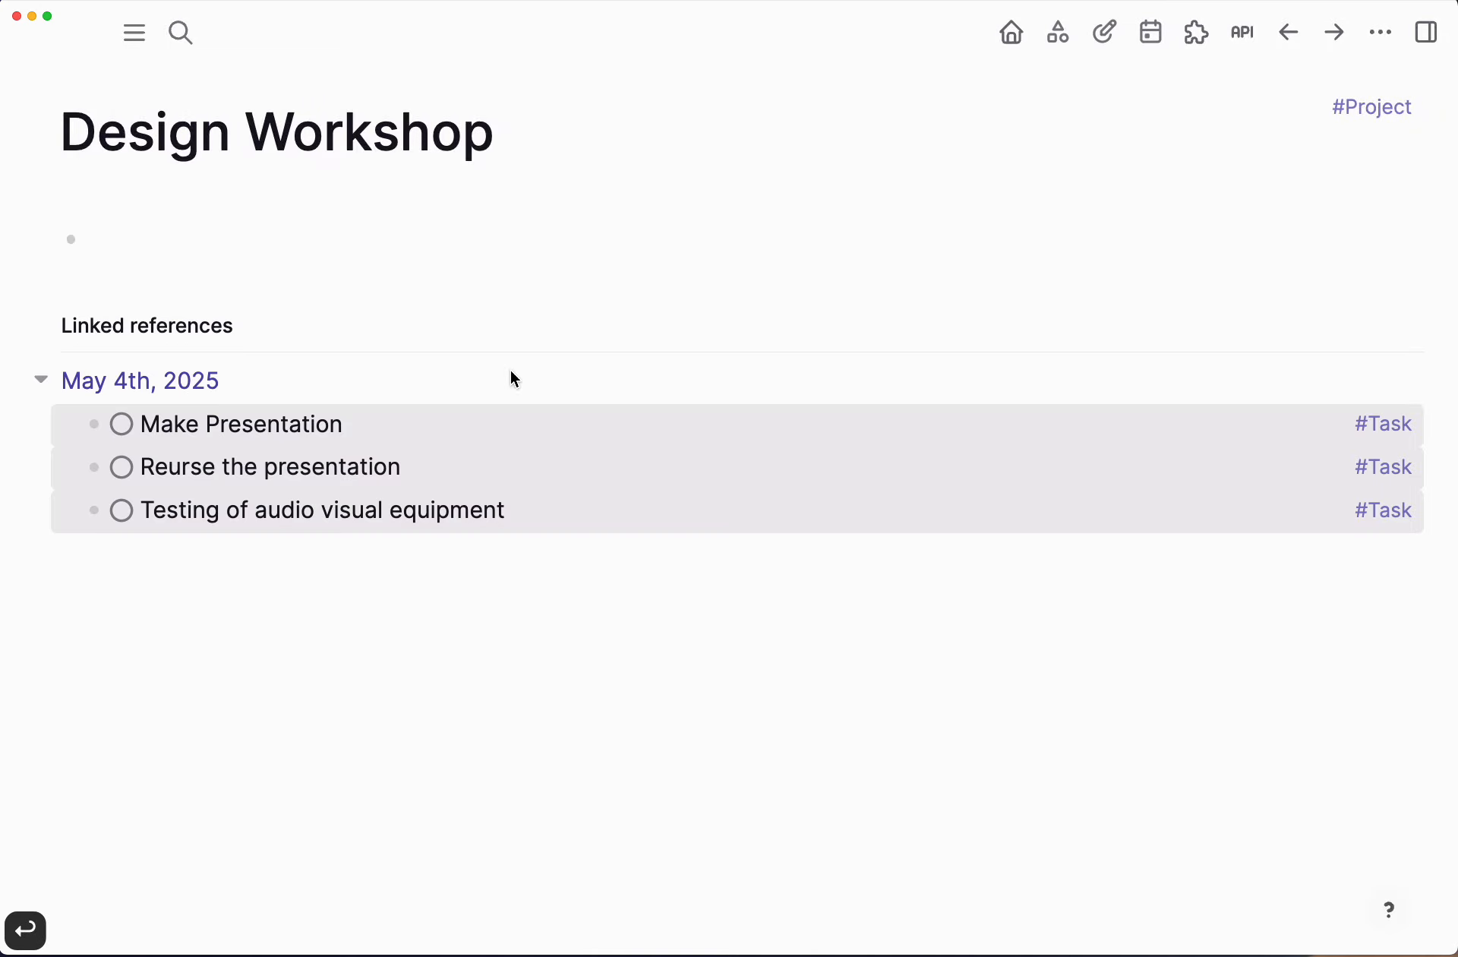
{"action": "mouse_move", "coordinate": [481, 342]}
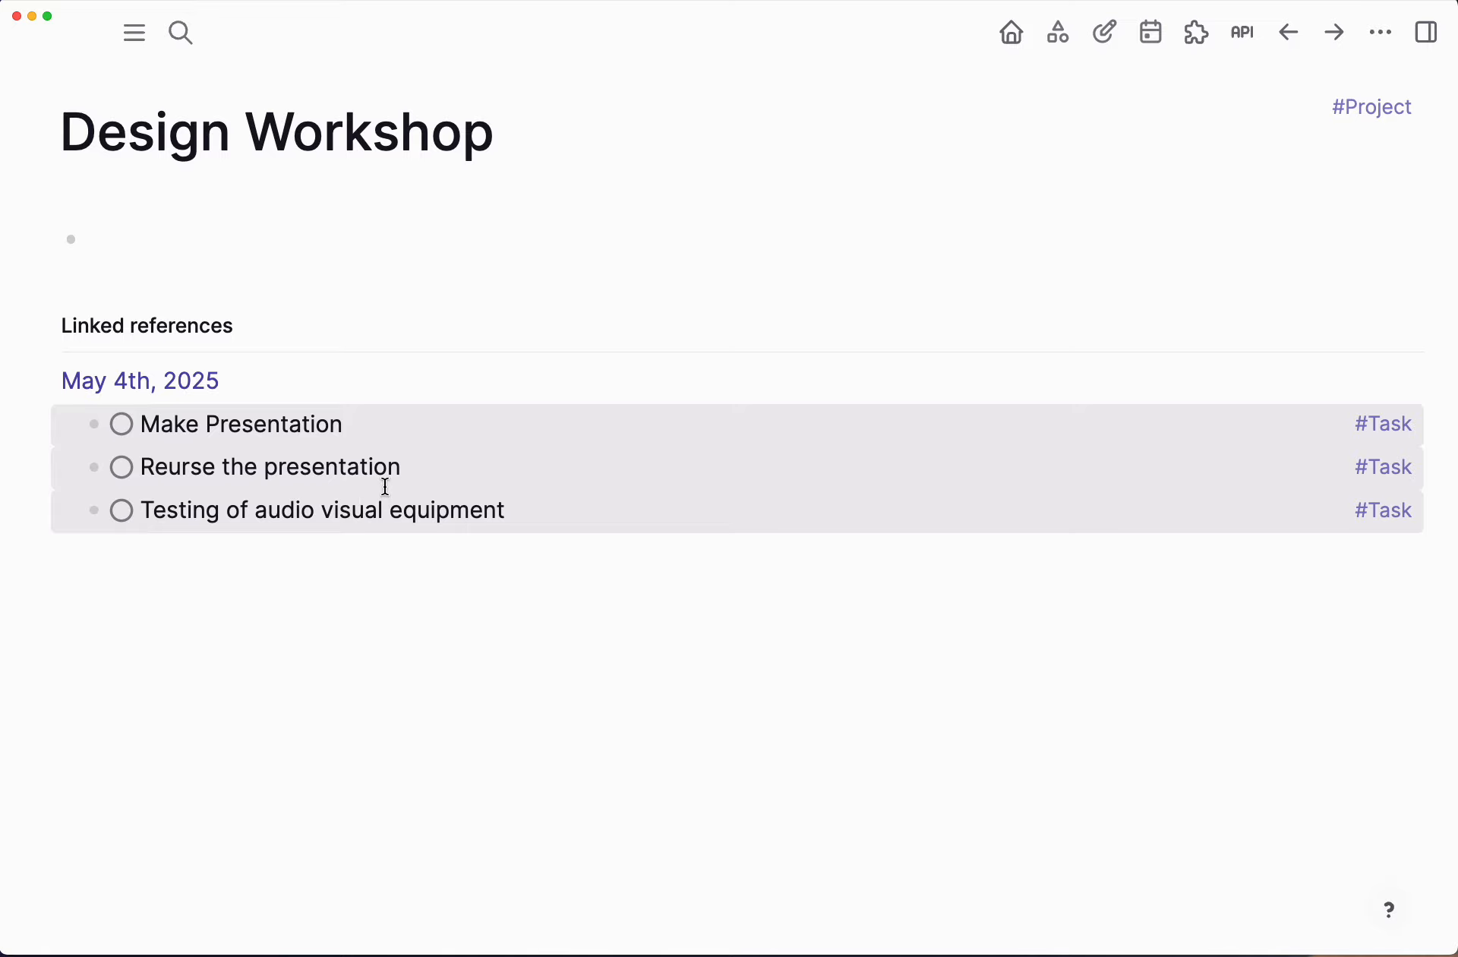
{"action": "mouse_move", "coordinate": [201, 340]}
Step: Copy the project outline from the other window, then search for "template" and open the Template tag page
{"action": "left_click", "coordinate": [332, 242]}
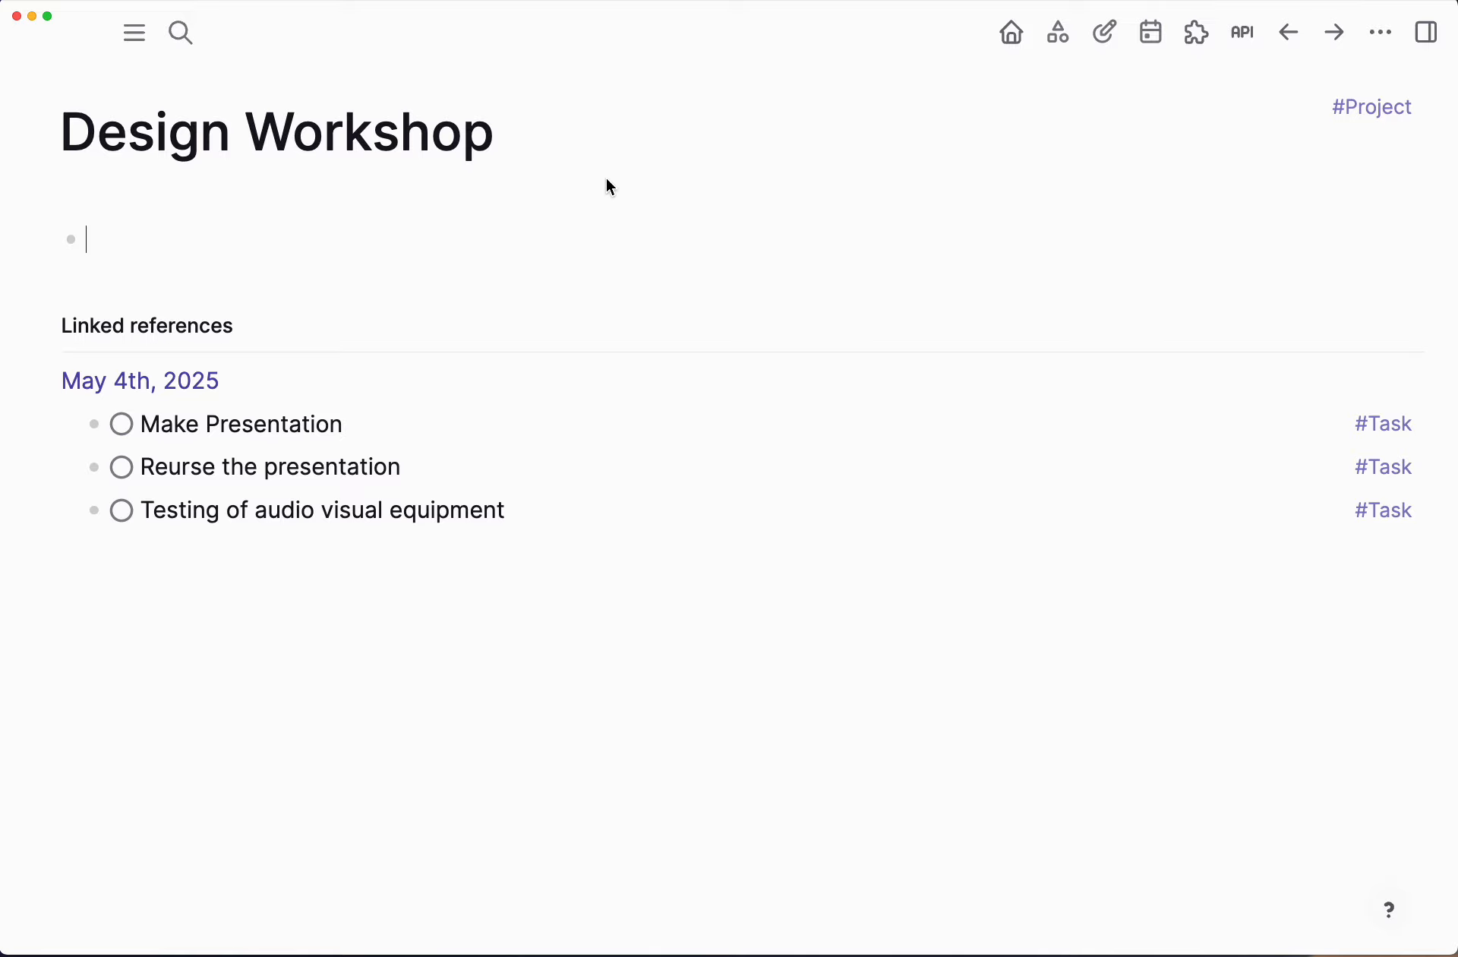
{"action": "mouse_move", "coordinate": [609, 180]}
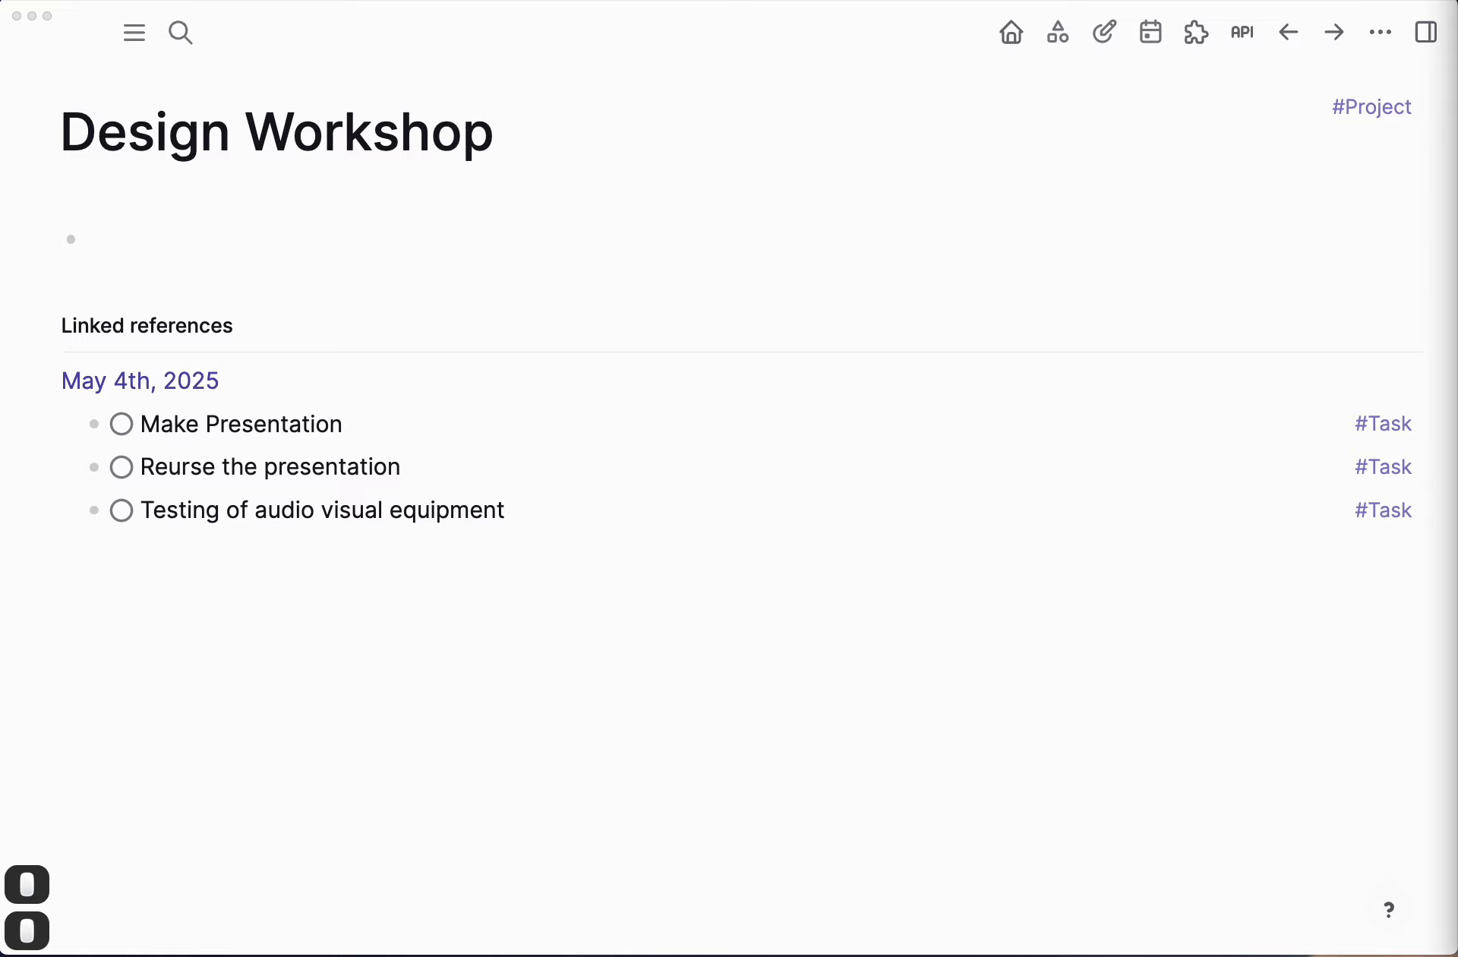
{"action": "key", "text": "super+c"}
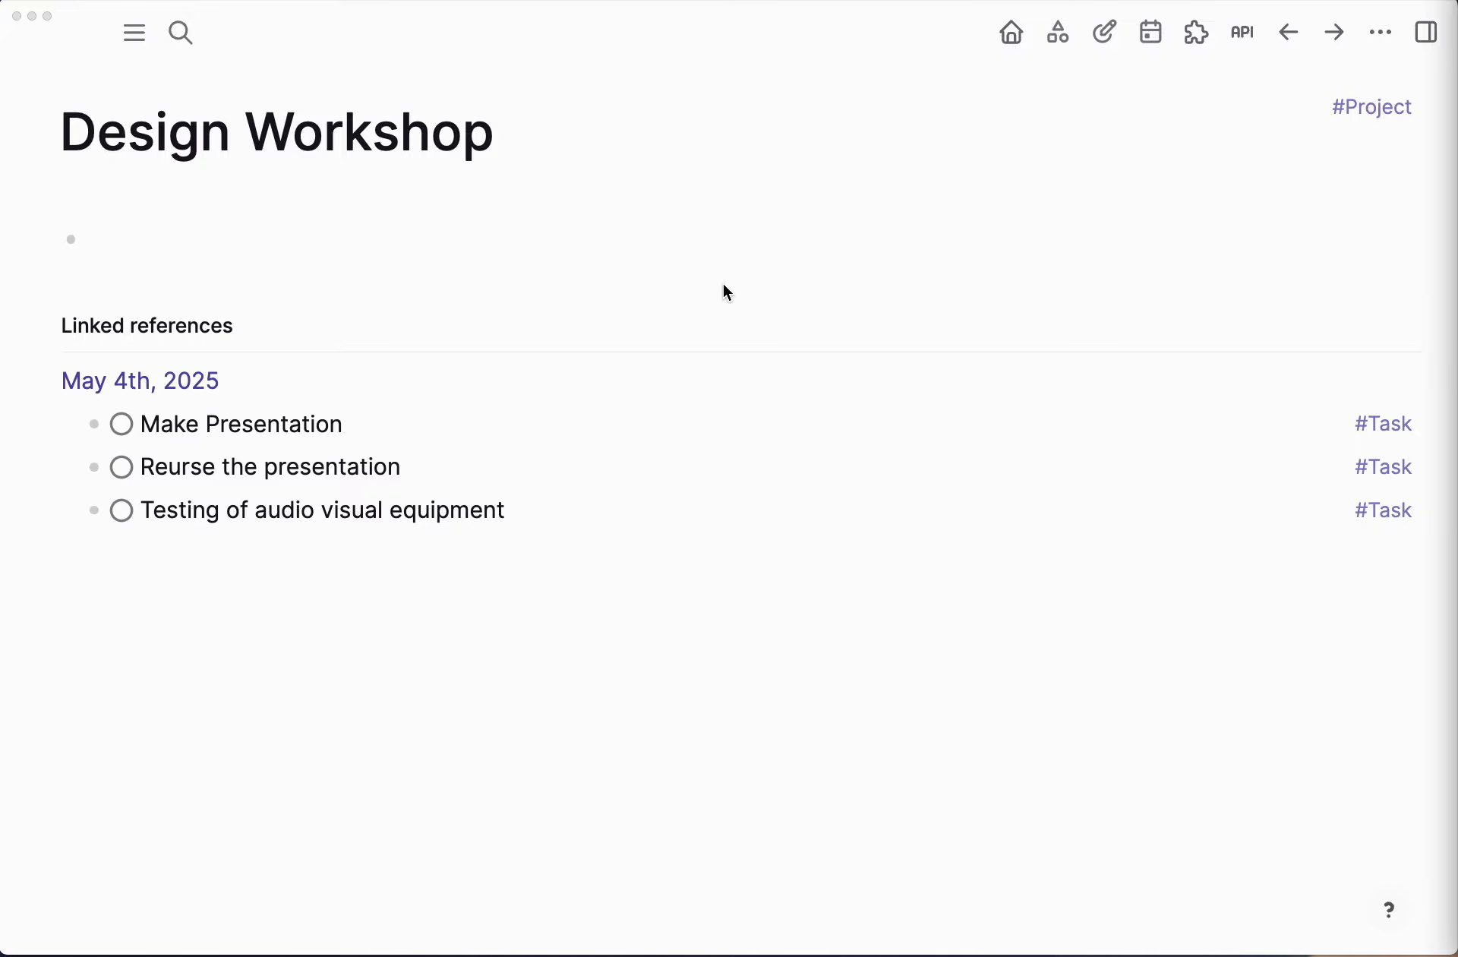
{"action": "key", "text": "super+k"}
{"action": "left_click", "coordinate": [537, 299]}
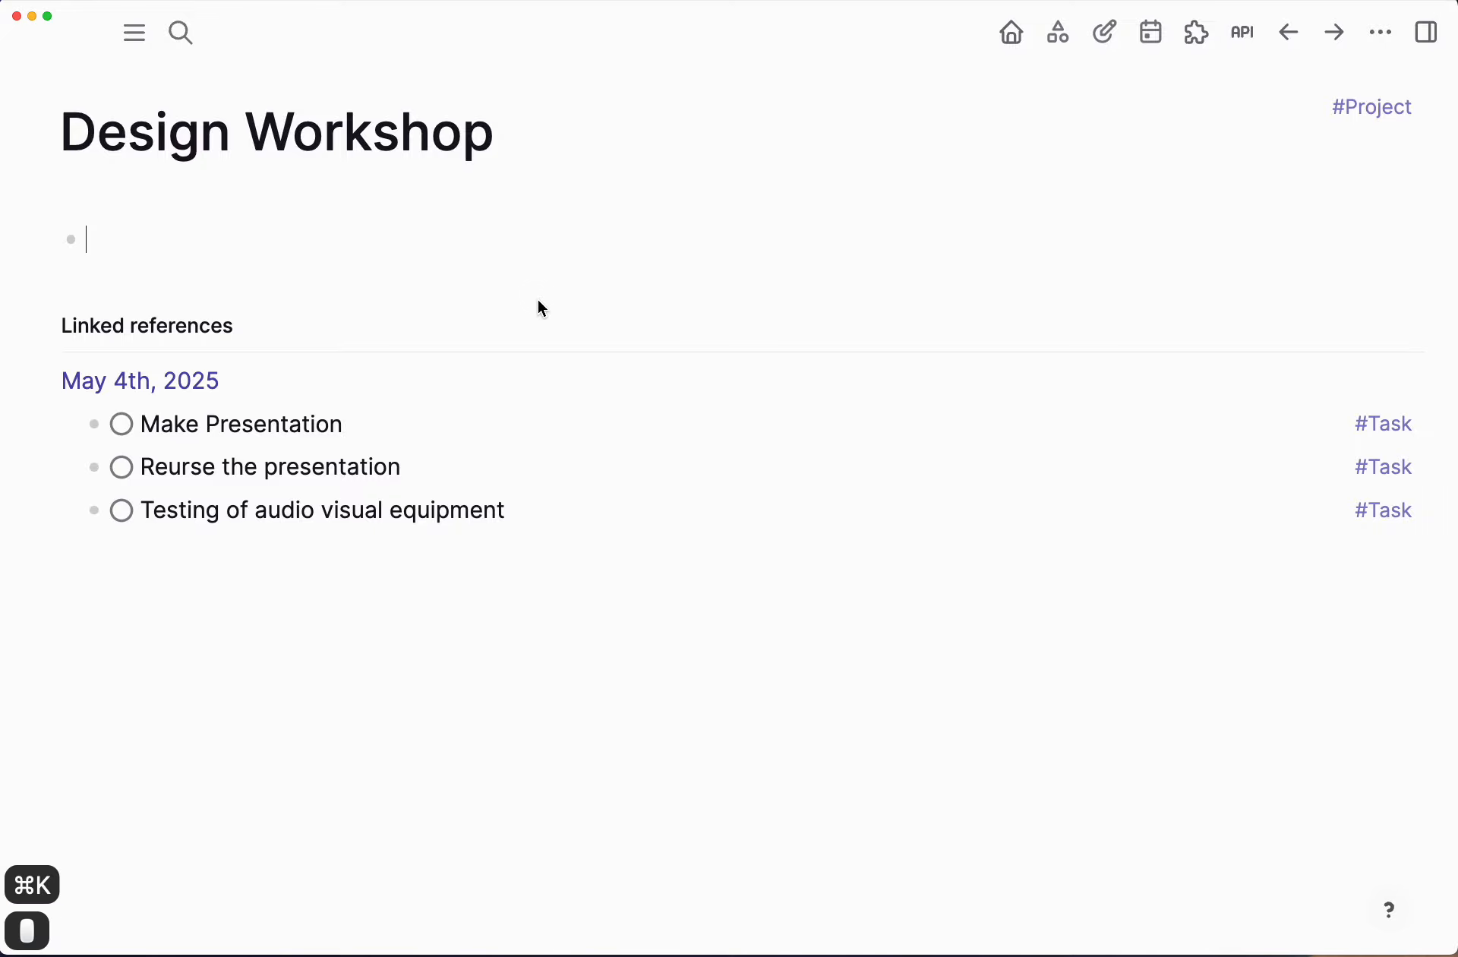
{"action": "key", "text": "super+k"}
{"action": "type", "text": "template"}
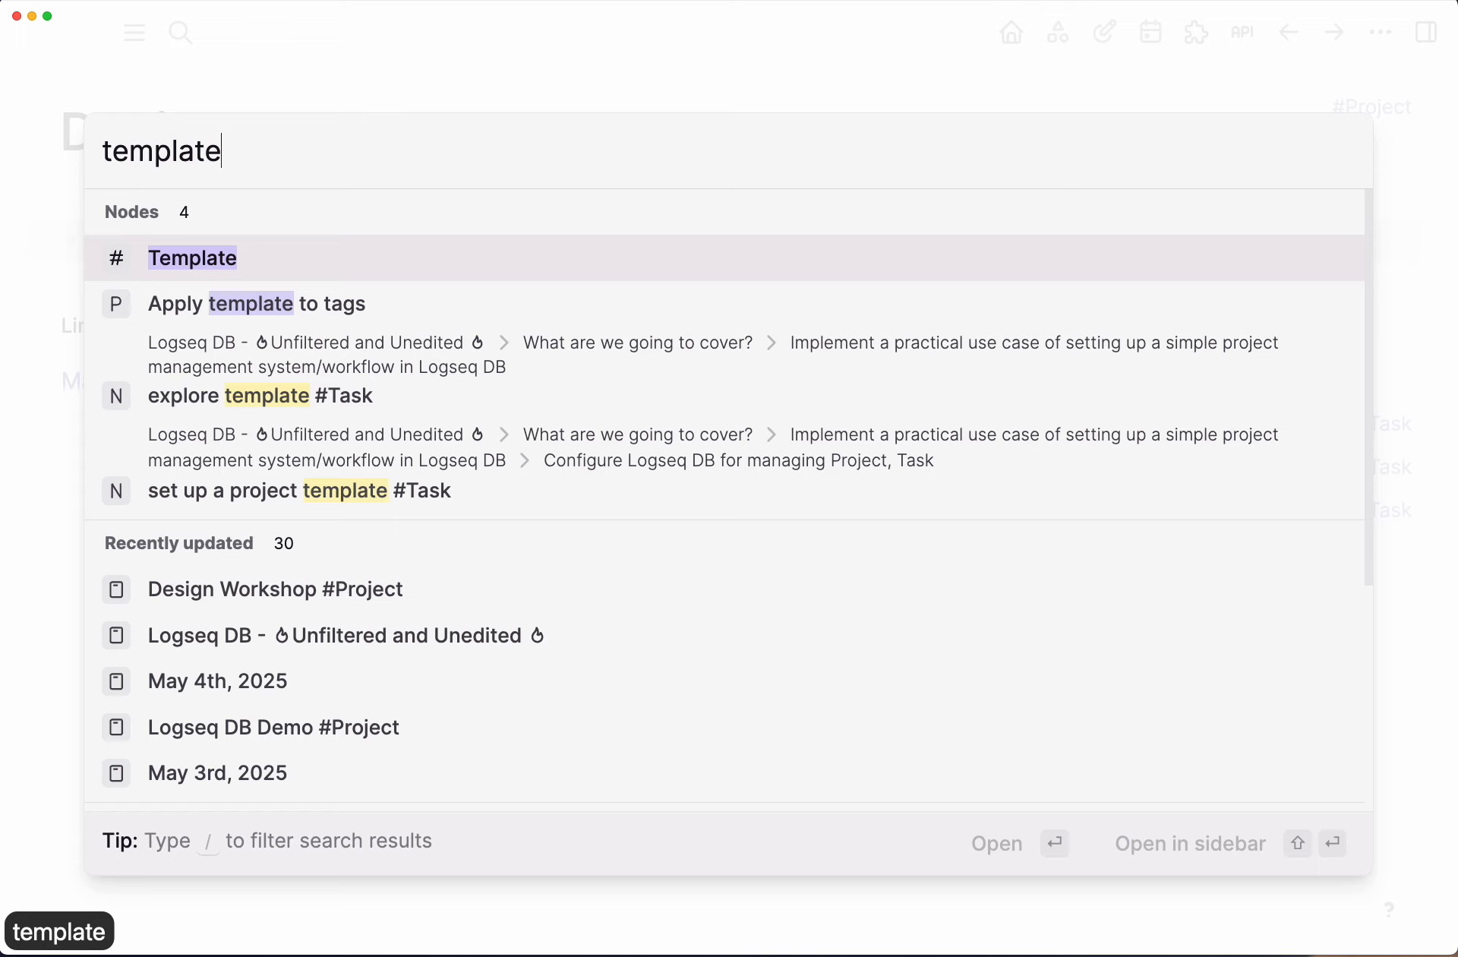
{"action": "key", "text": "Down"}
{"action": "key", "text": "Up"}
{"action": "key", "text": "Return"}
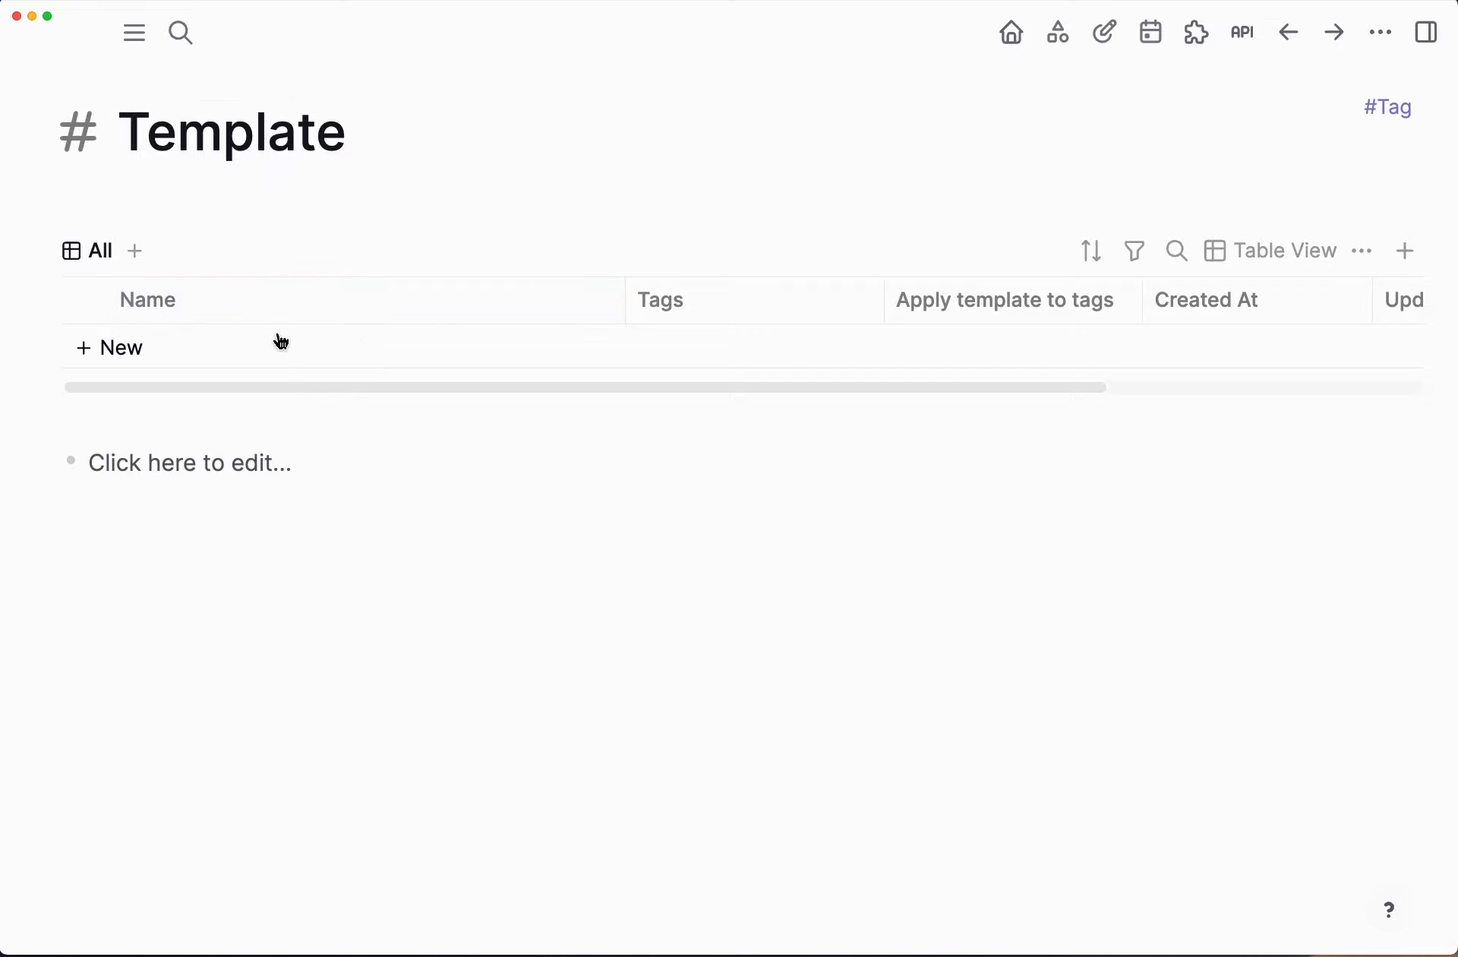
Step: Add a new entry named "template: Project" to the Template table and start an empty child block under it
{"action": "left_click", "coordinate": [144, 350]}
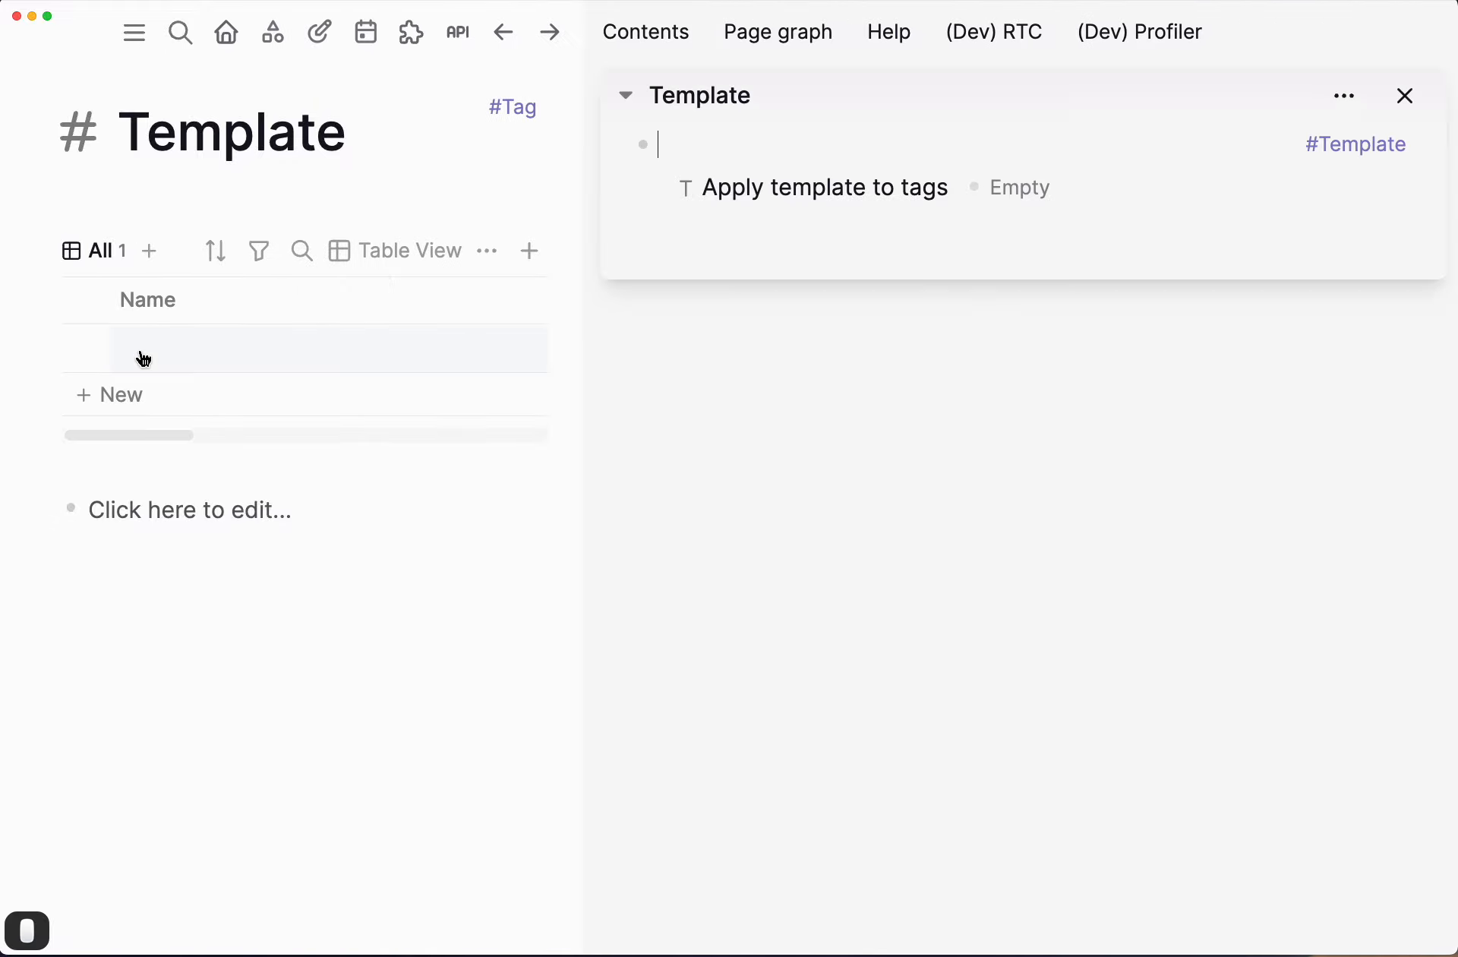
{"action": "left_click", "coordinate": [730, 148]}
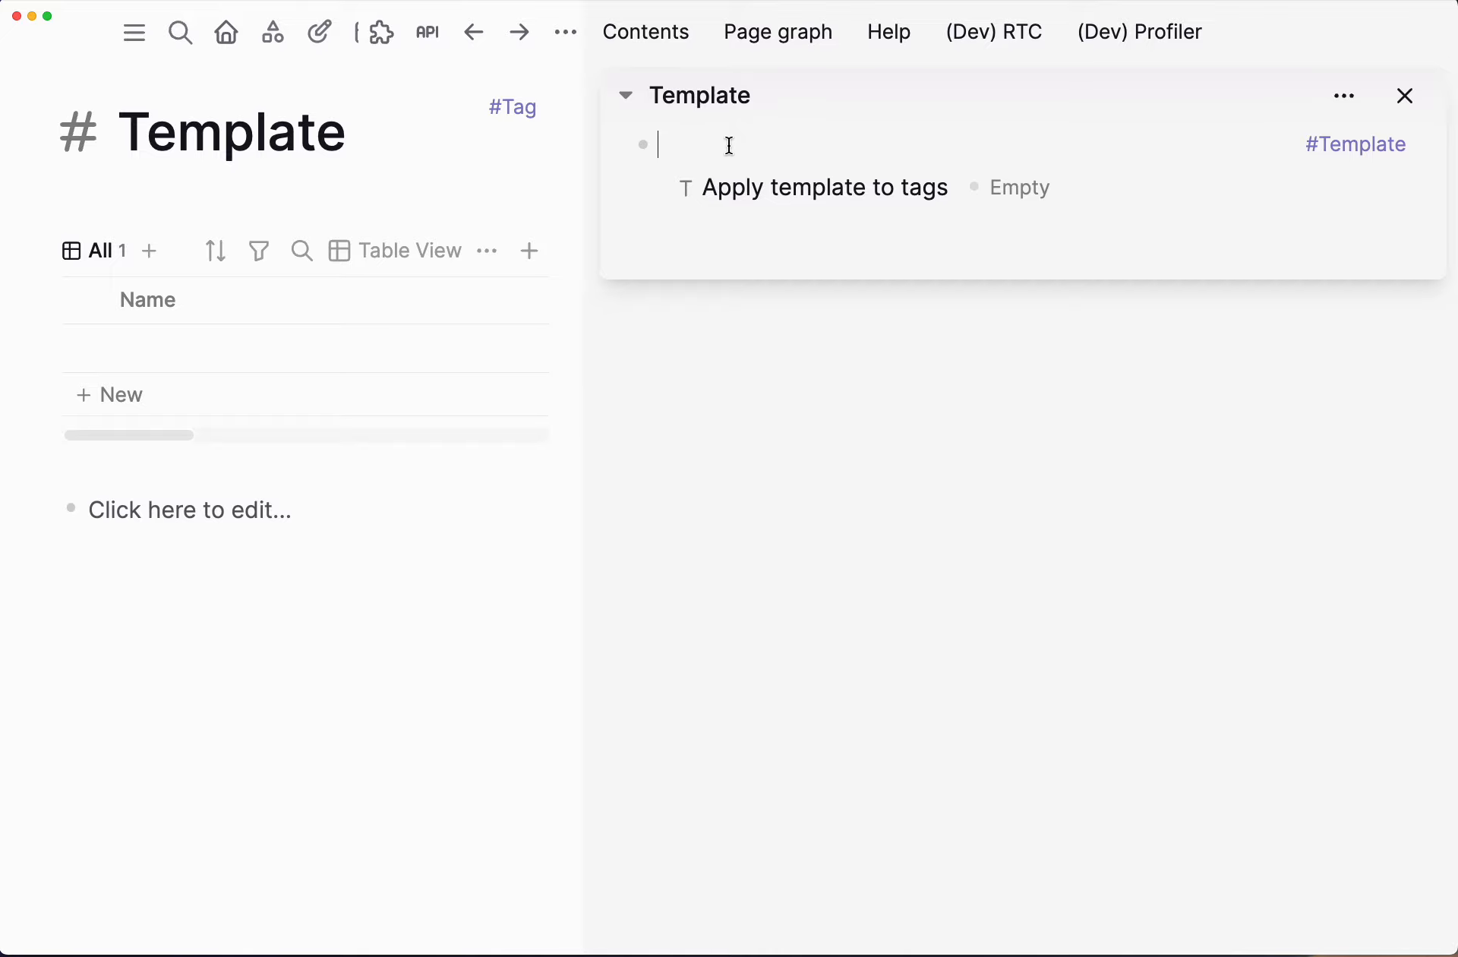
{"action": "type", "text": "template"}
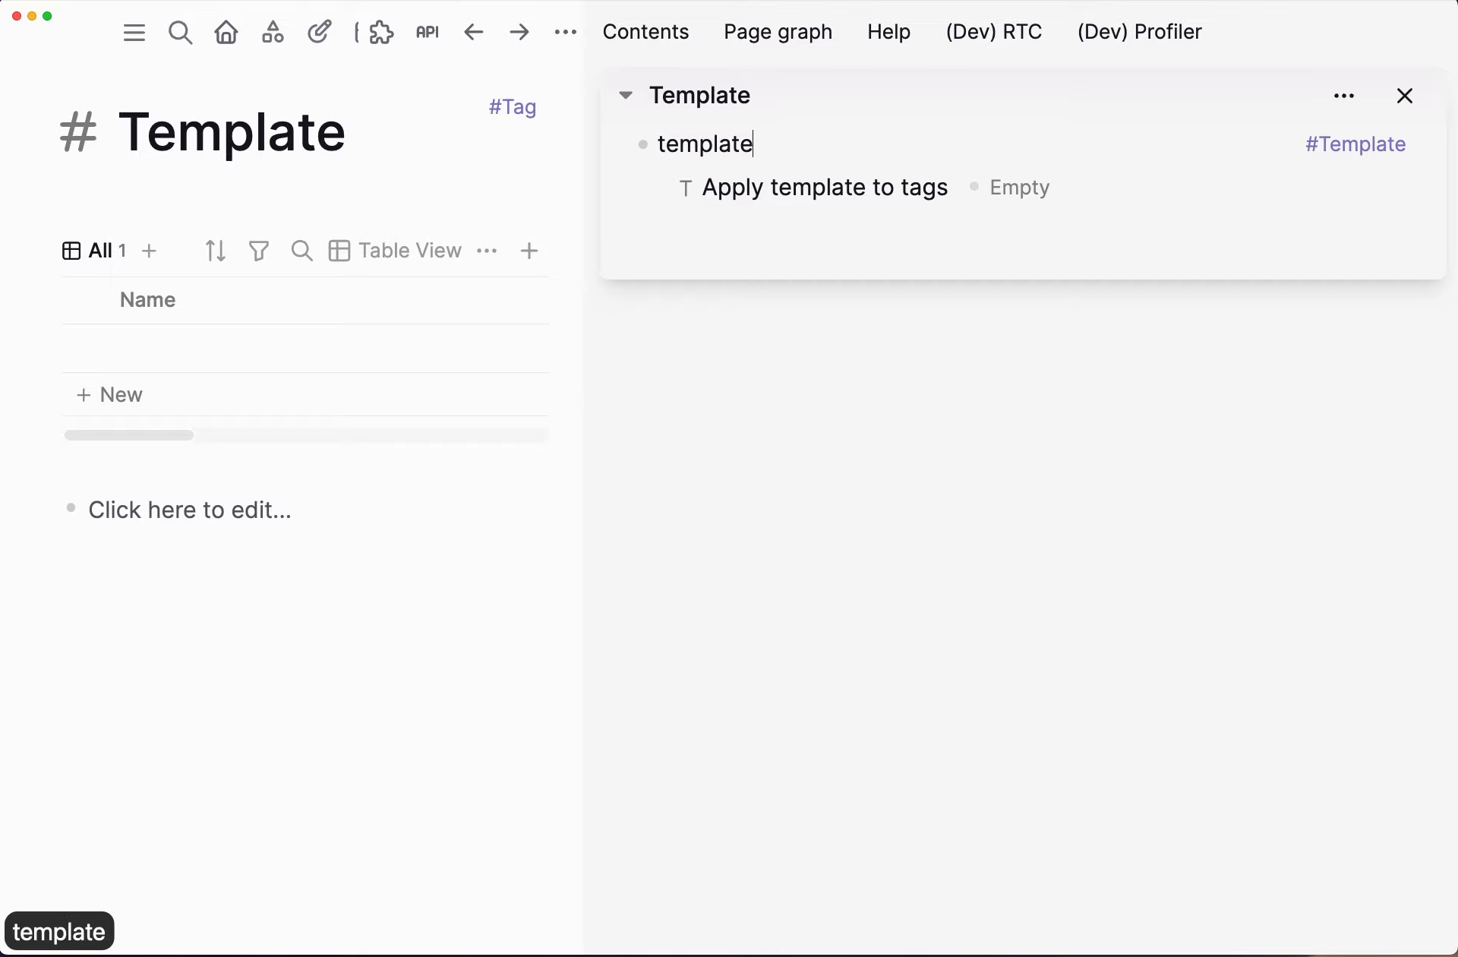
{"action": "type", "text": ": Project"}
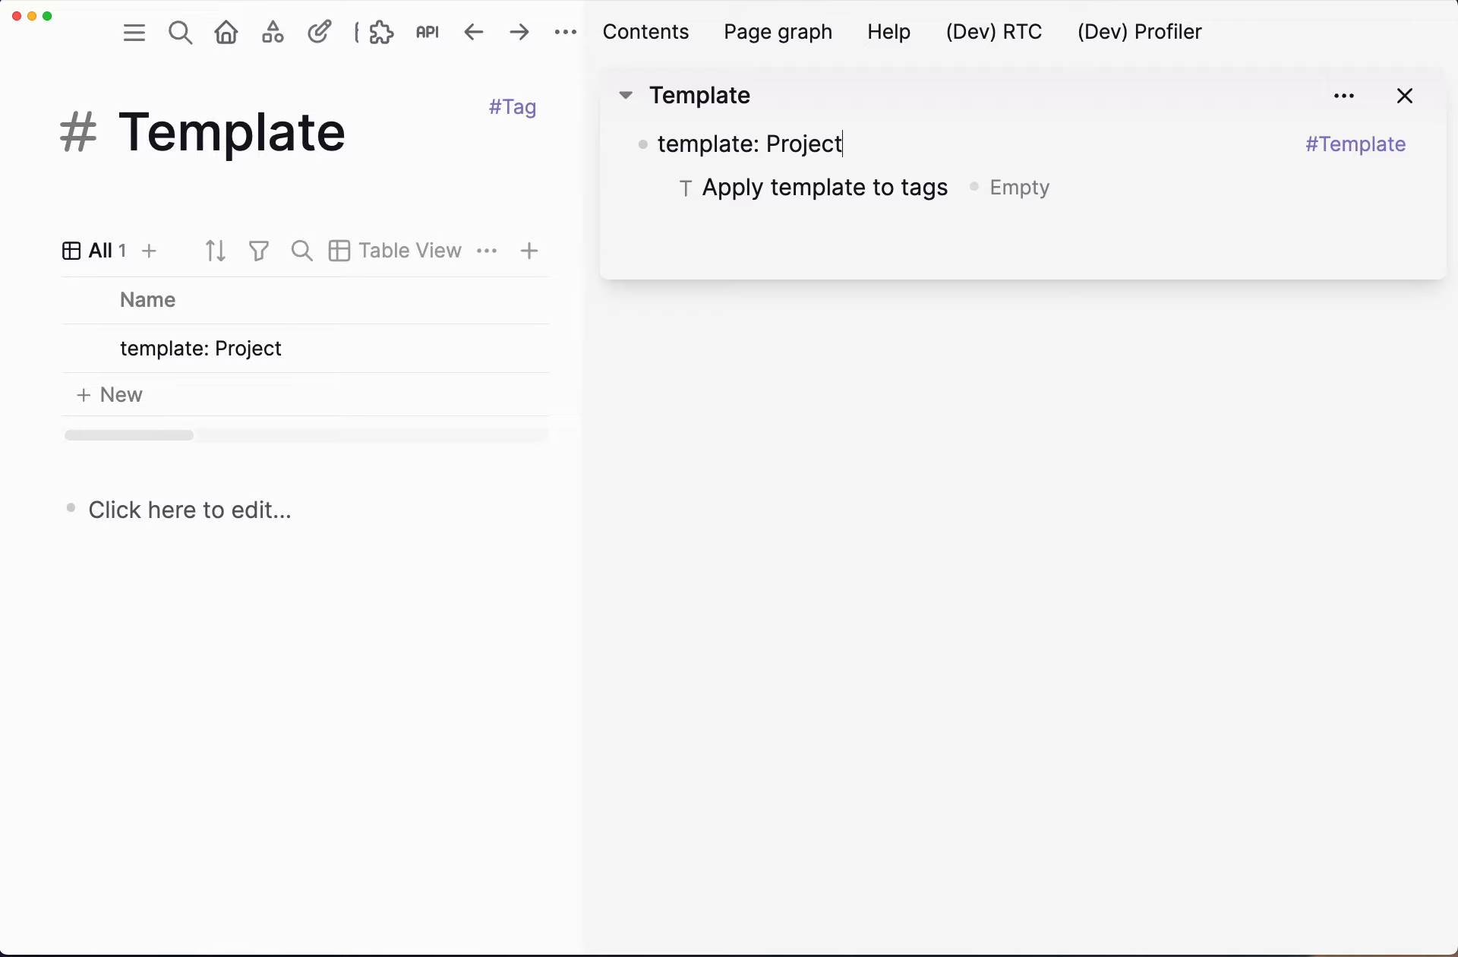
{"action": "key", "text": "Return"}
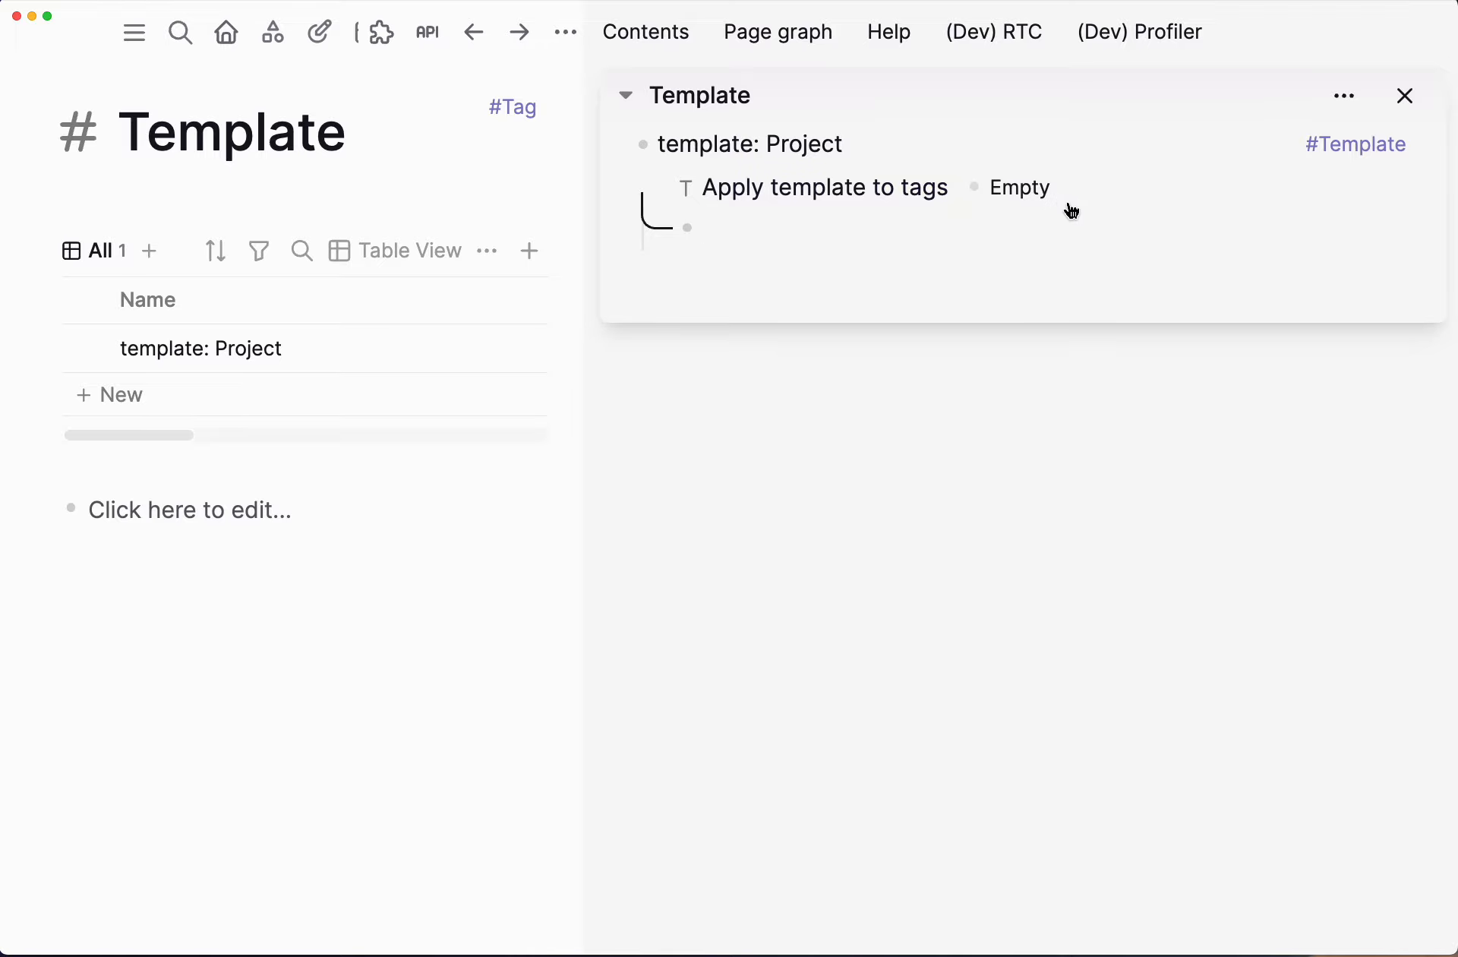
Step: Set the "Apply template to tags" property of "template: Project" to Project
{"action": "left_click", "coordinate": [1045, 200]}
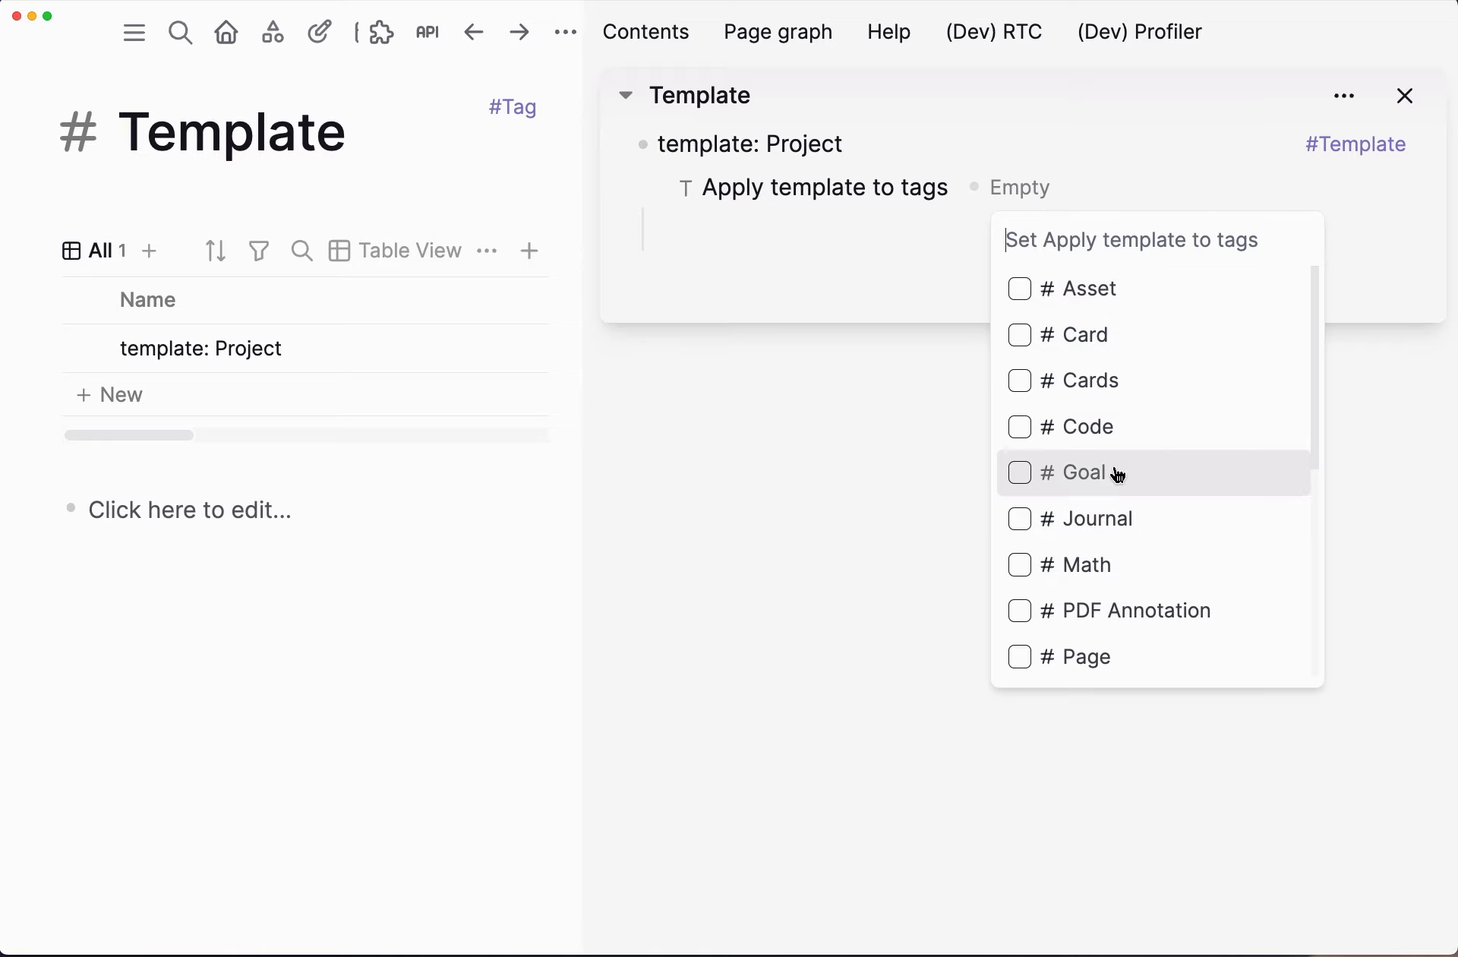
{"action": "scroll", "coordinate": [1113, 475], "scroll_direction": "down", "scroll_amount": 3}
{"action": "left_click", "coordinate": [1097, 426]}
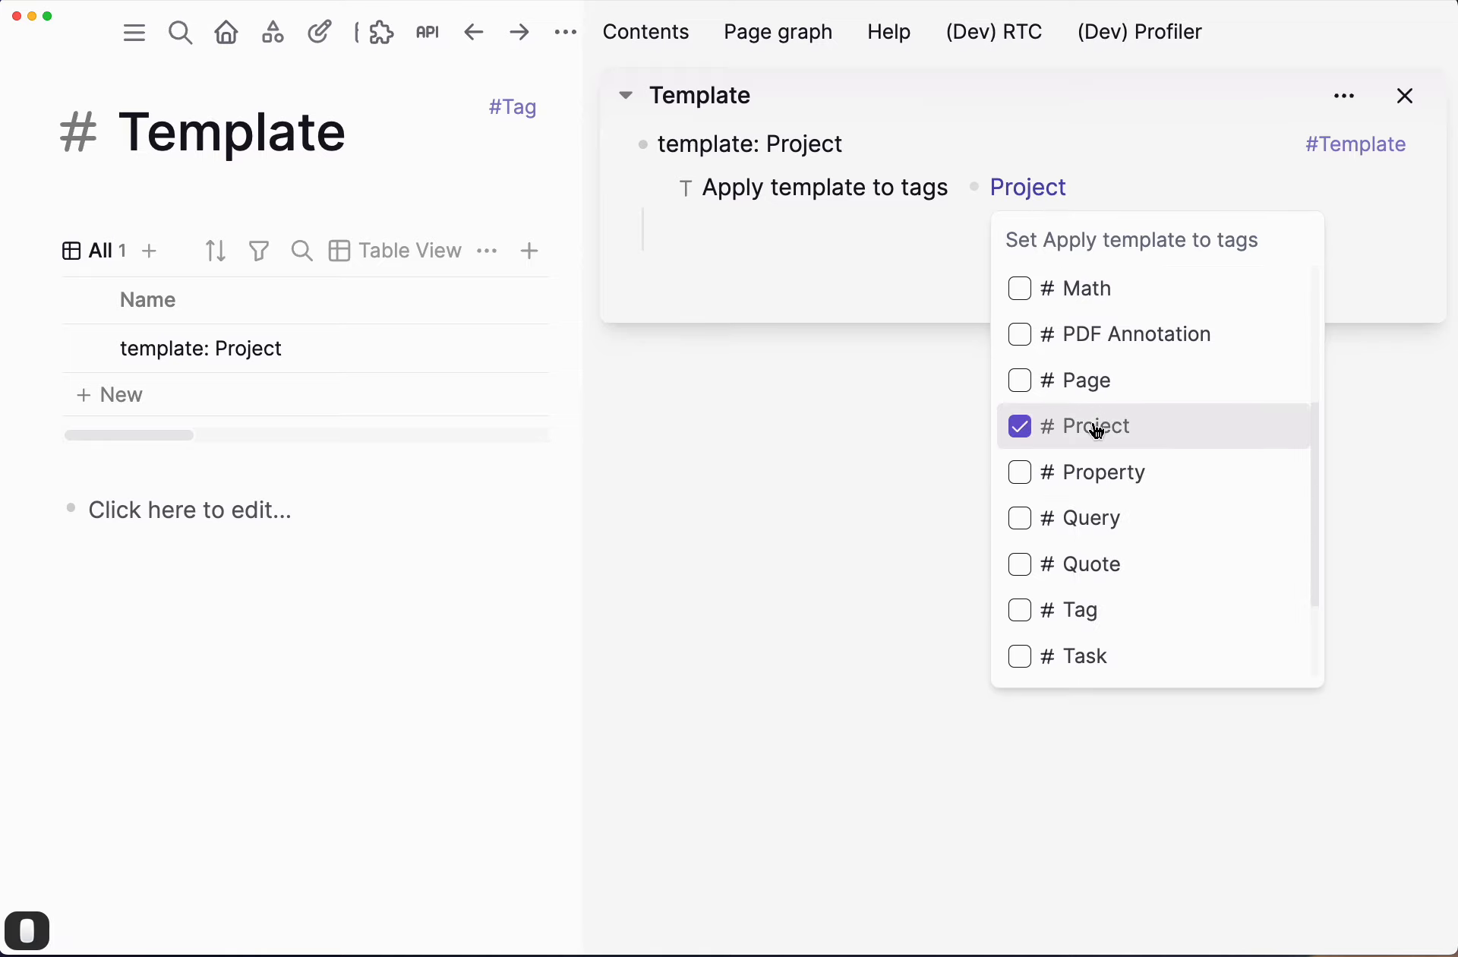
{"action": "left_click", "coordinate": [748, 232]}
Step: Paste the outline with Overview, Milestone, Related Nodes and Related Tasks under "template: Project" and place the cursor before Overview
{"action": "left_click", "coordinate": [756, 228]}
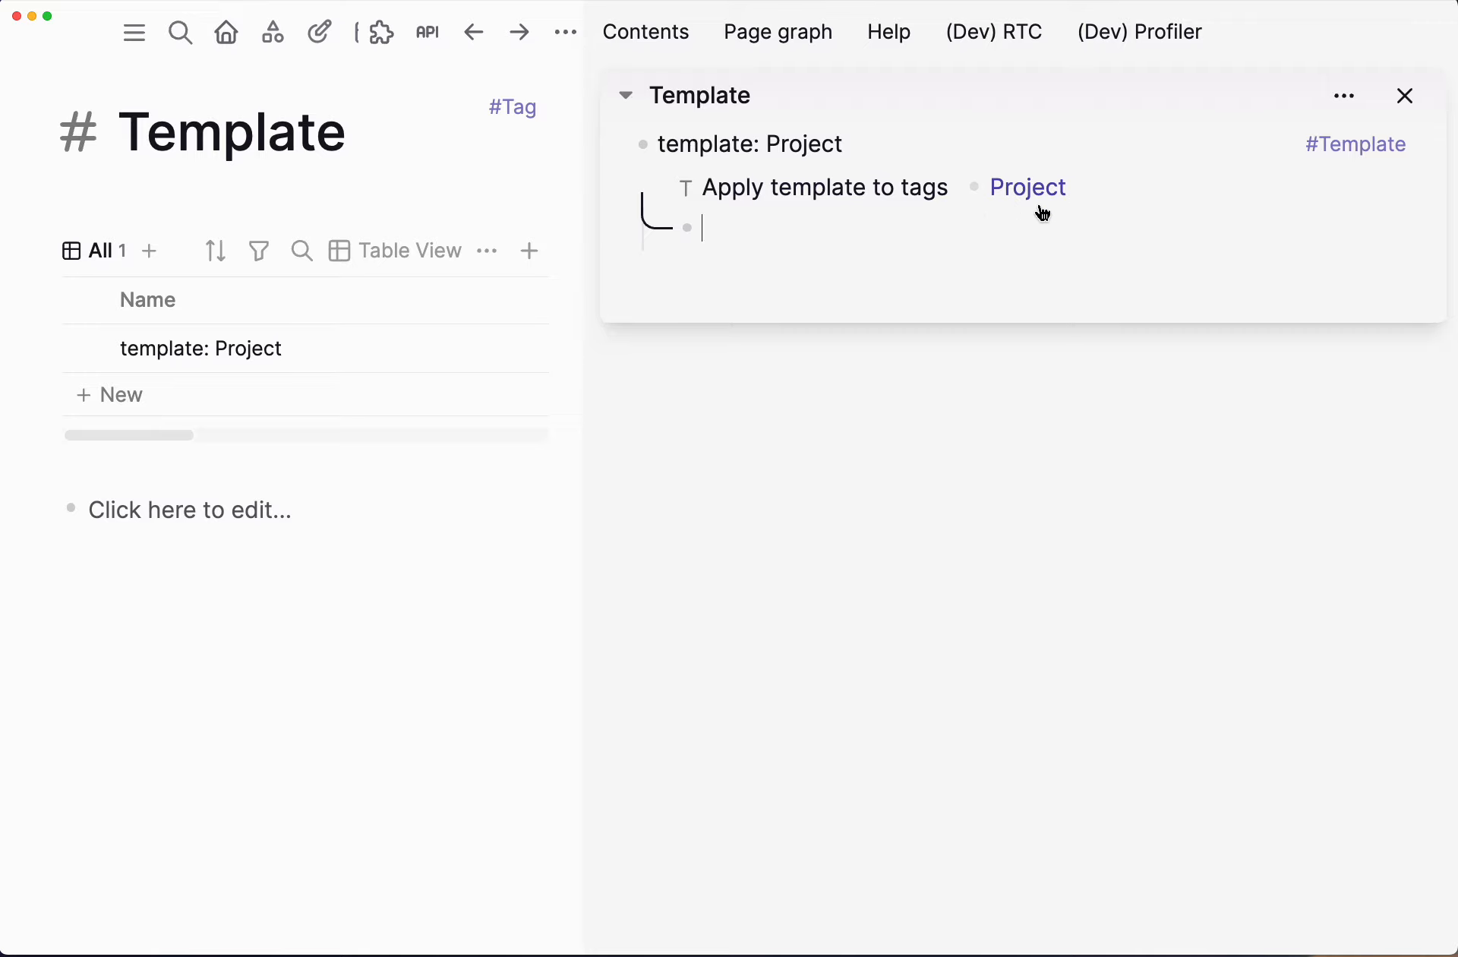
{"action": "left_click", "coordinate": [824, 227]}
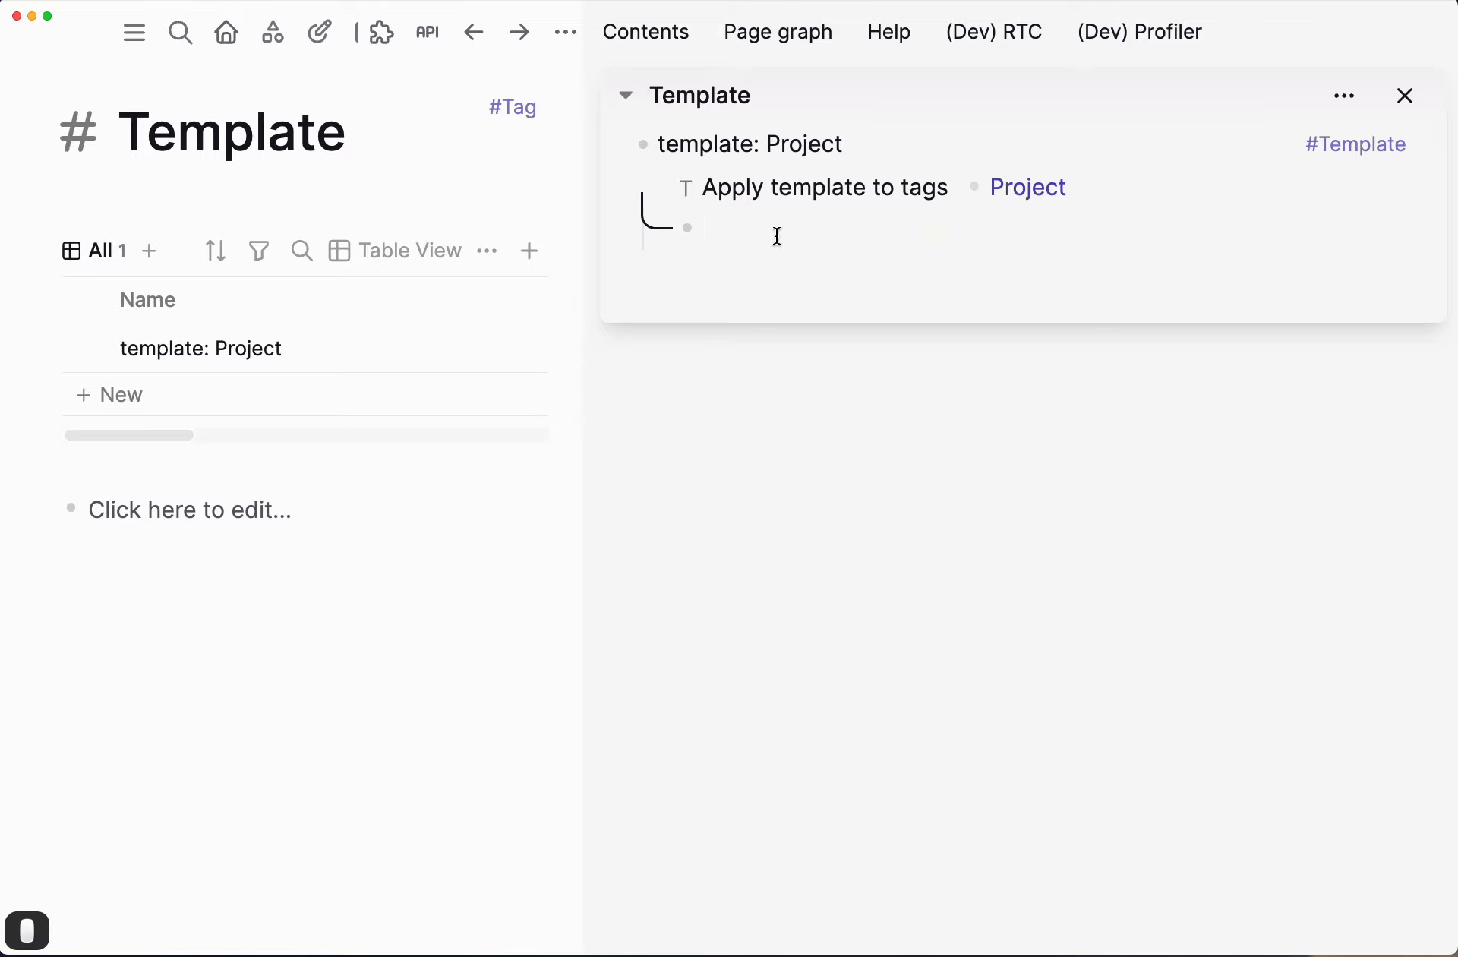
{"action": "key", "text": "super+v"}
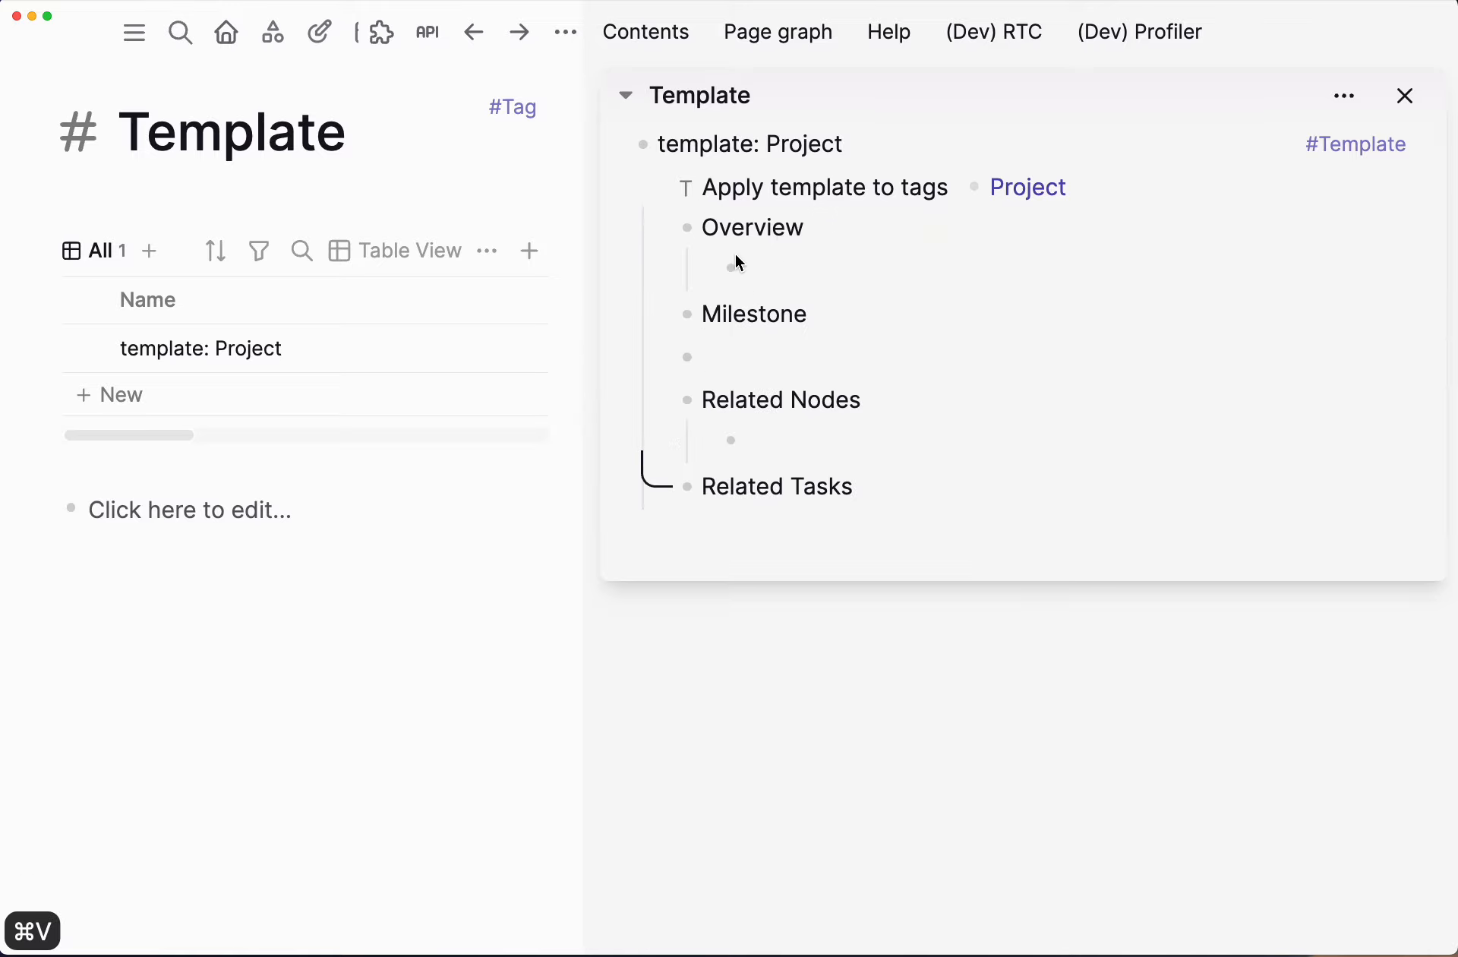
{"action": "left_click", "coordinate": [704, 227]}
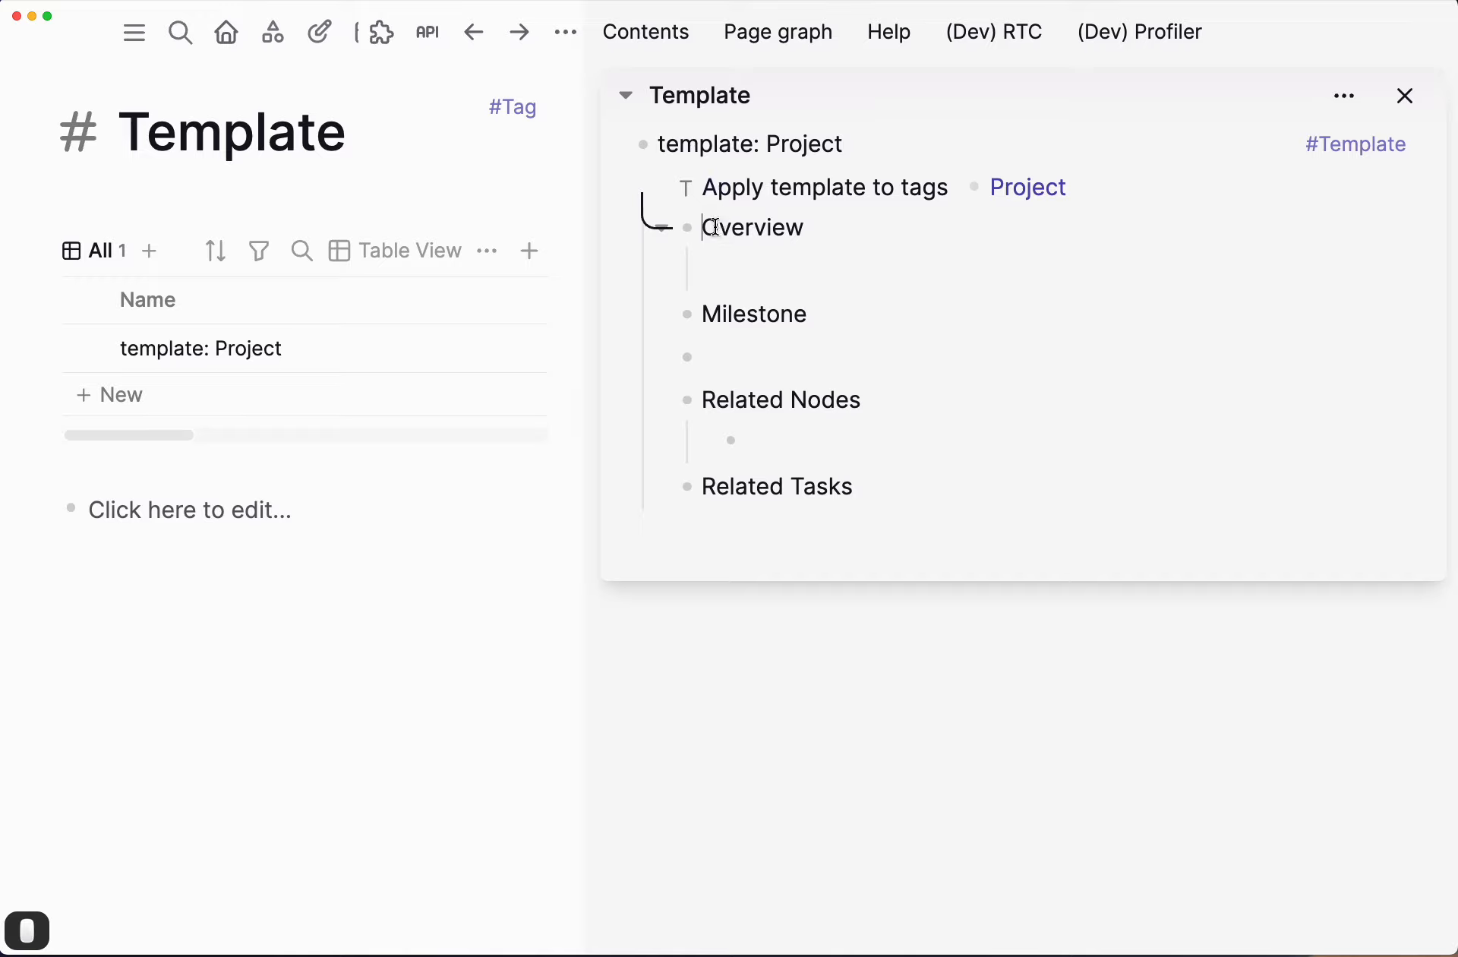
Step: Format Overview, Milestone, Related Nodes and Related Tasks in the project template as level 1 headings
{"action": "type", "text": "#"}
{"action": "key", "text": "Down"}
{"action": "key", "text": "Down"}
{"action": "key", "text": "Down"}
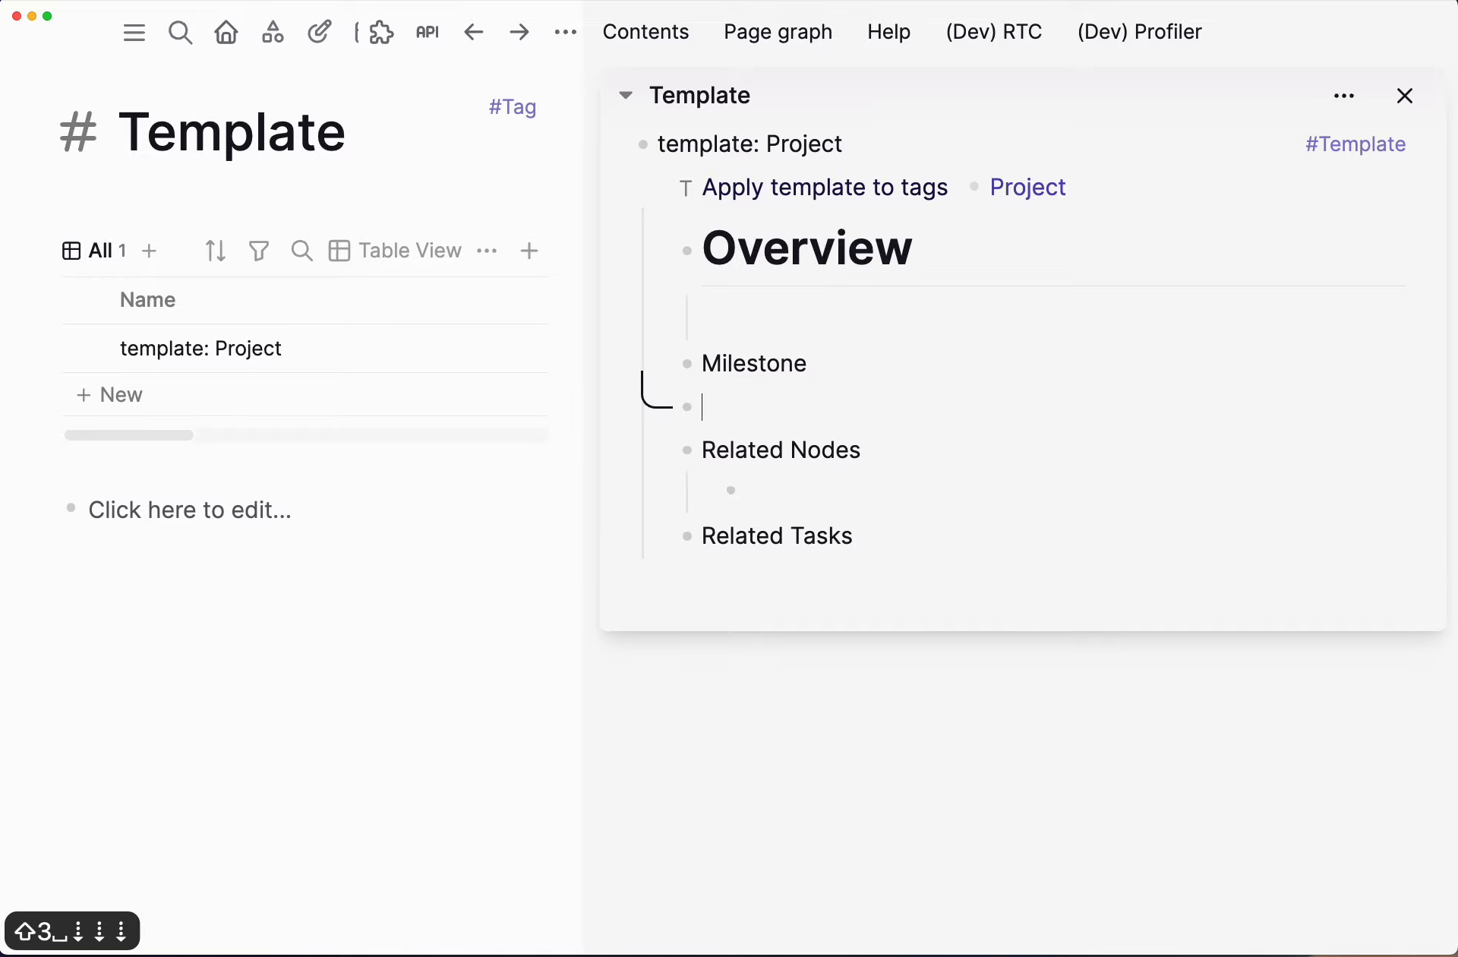
{"action": "key", "text": "Up"}
{"action": "type", "text": "#"}
{"action": "key", "text": "Down"}
{"action": "key", "text": "Down"}
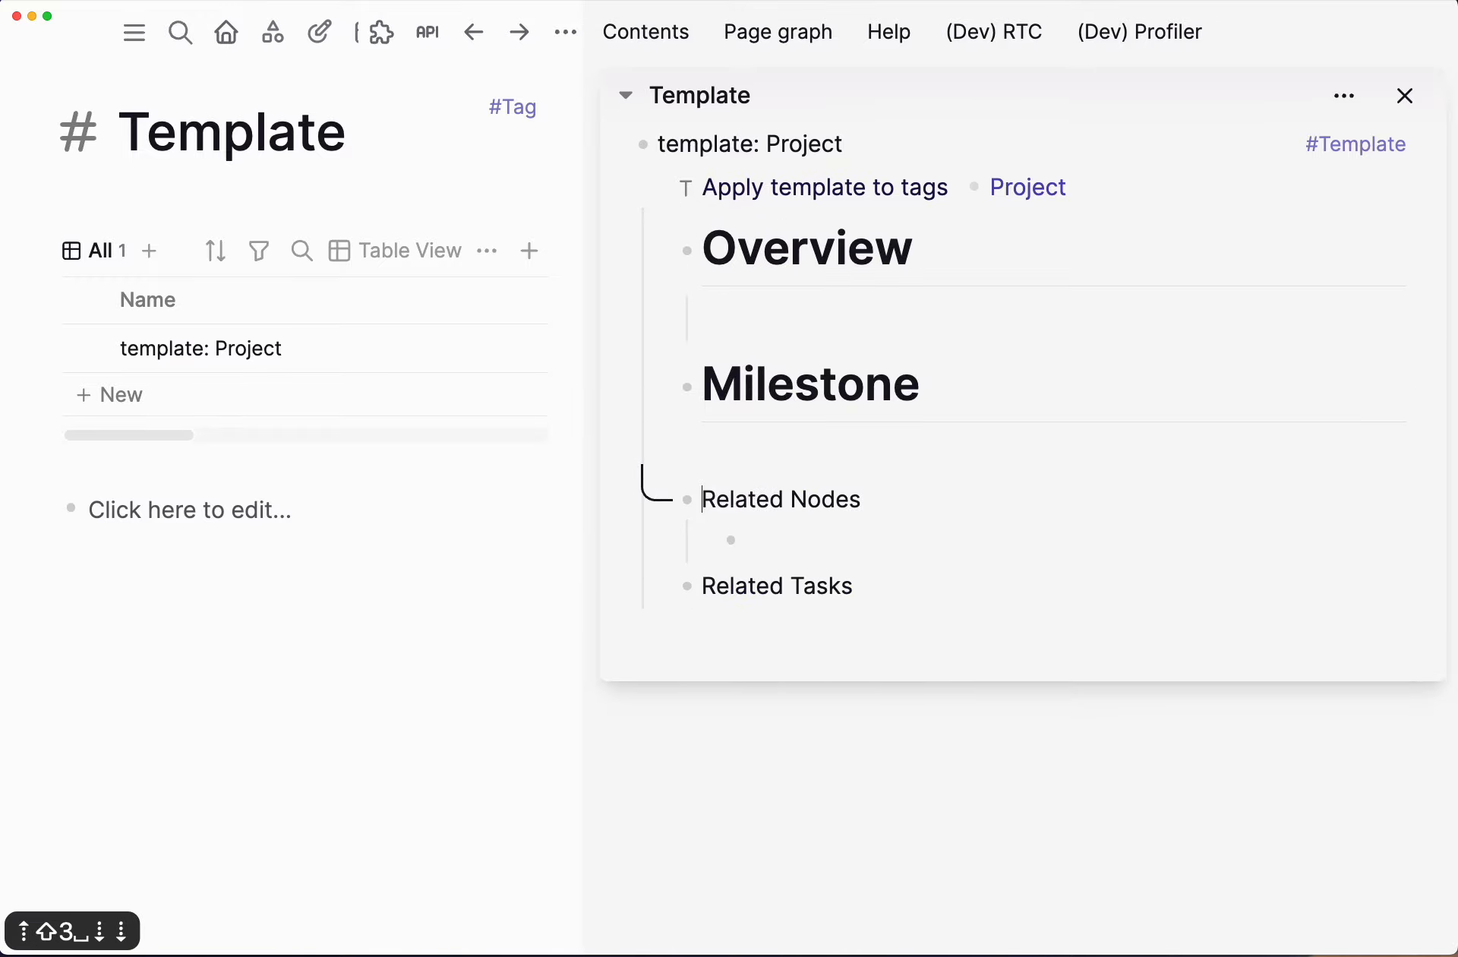
{"action": "type", "text": "#"}
{"action": "key", "text": "Down"}
{"action": "key", "text": "Down"}
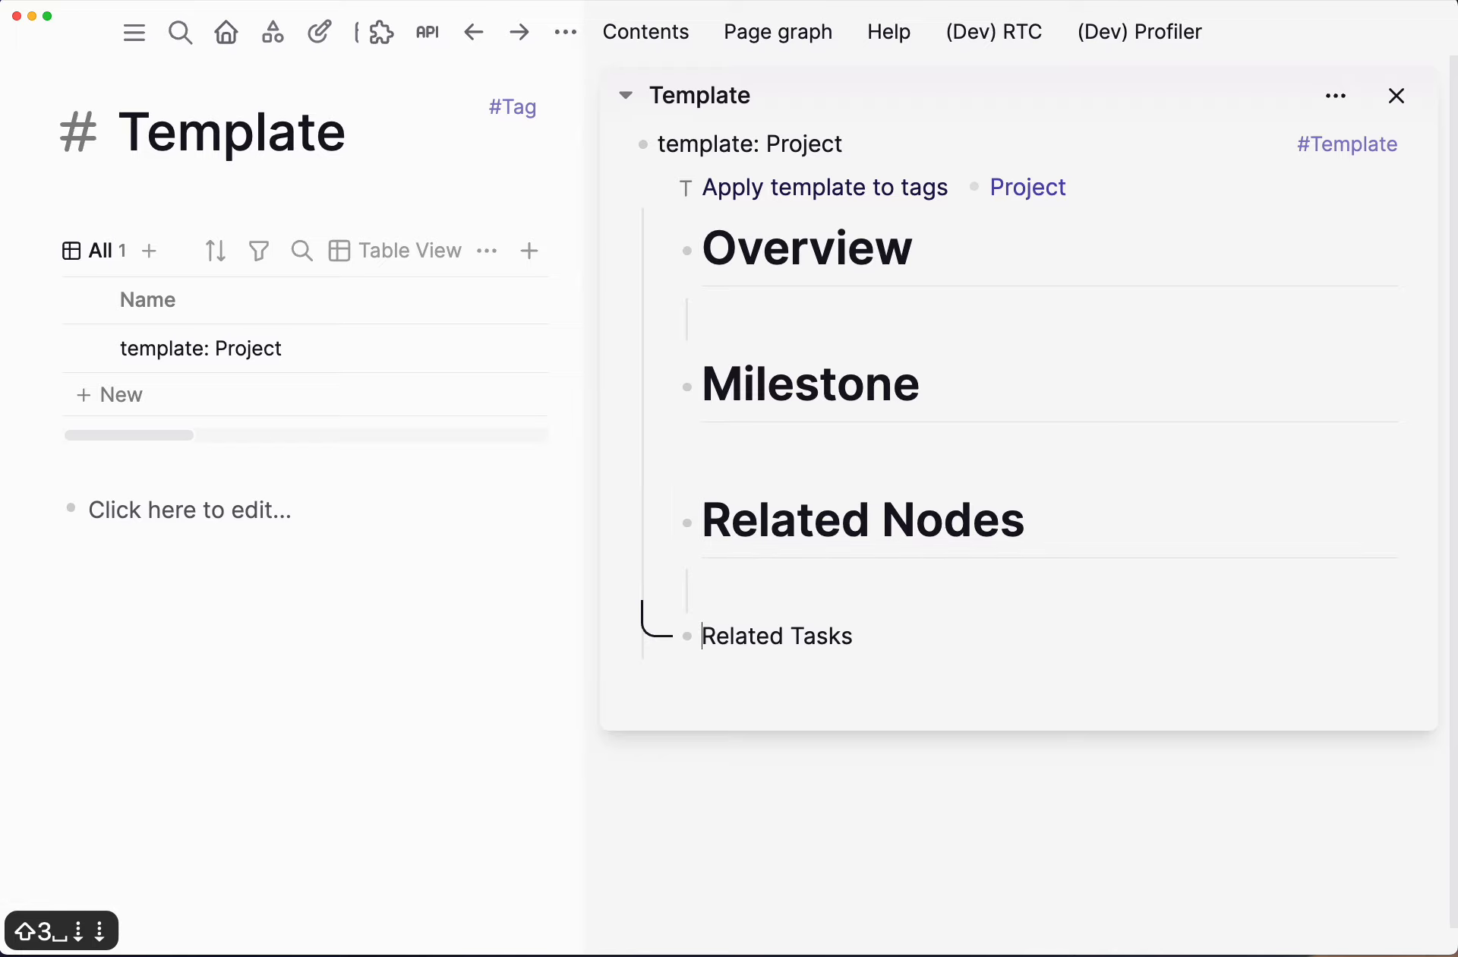
{"action": "type", "text": "#"}
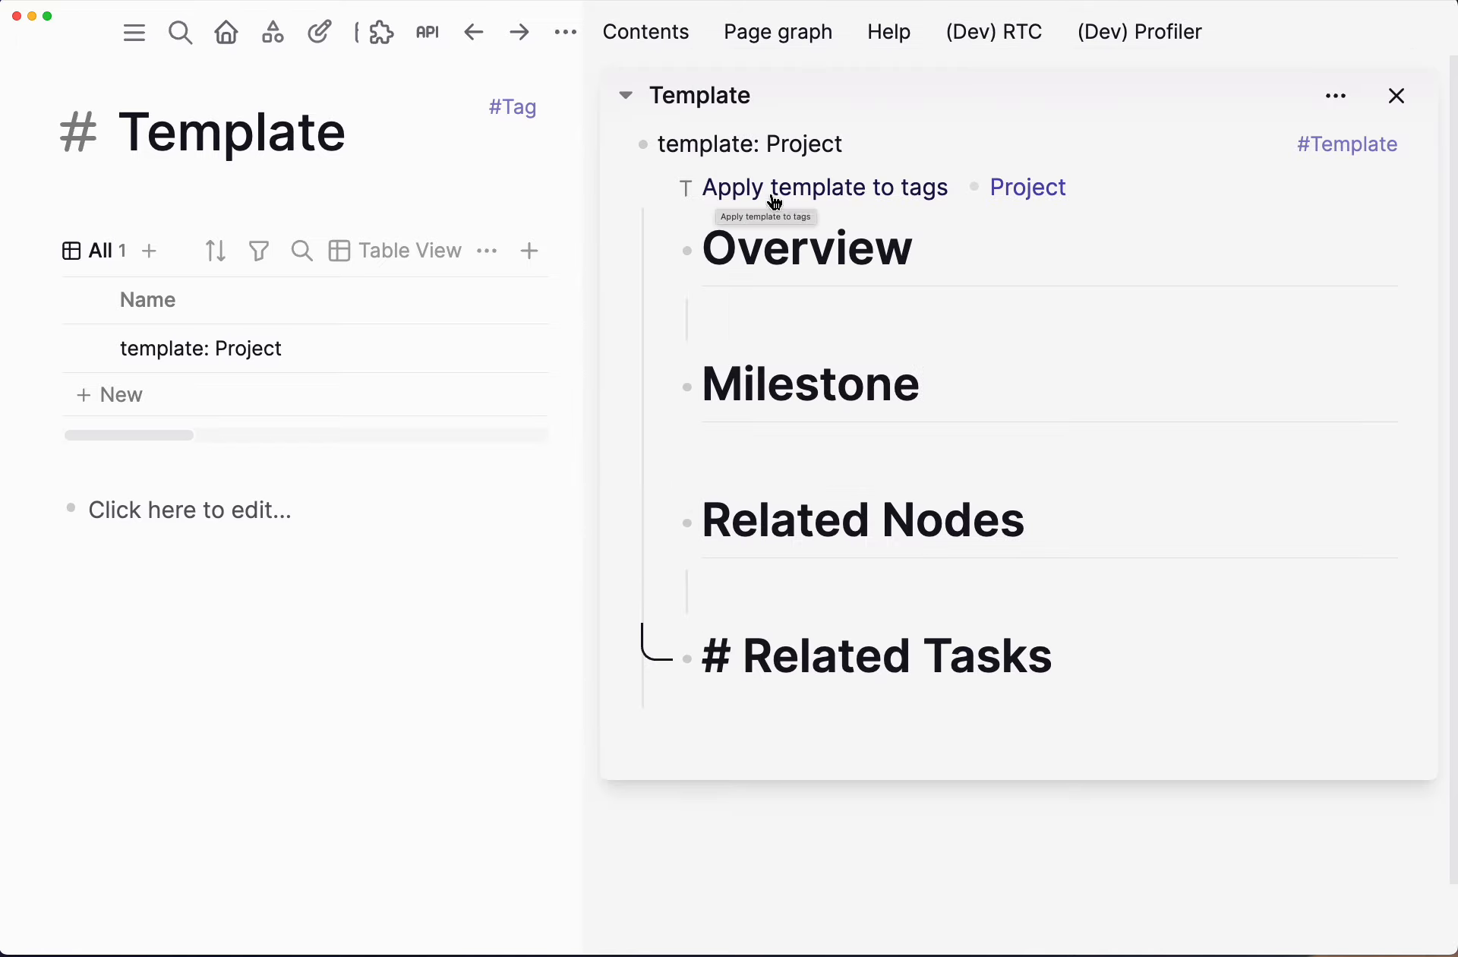
{"action": "left_click", "coordinate": [476, 501]}
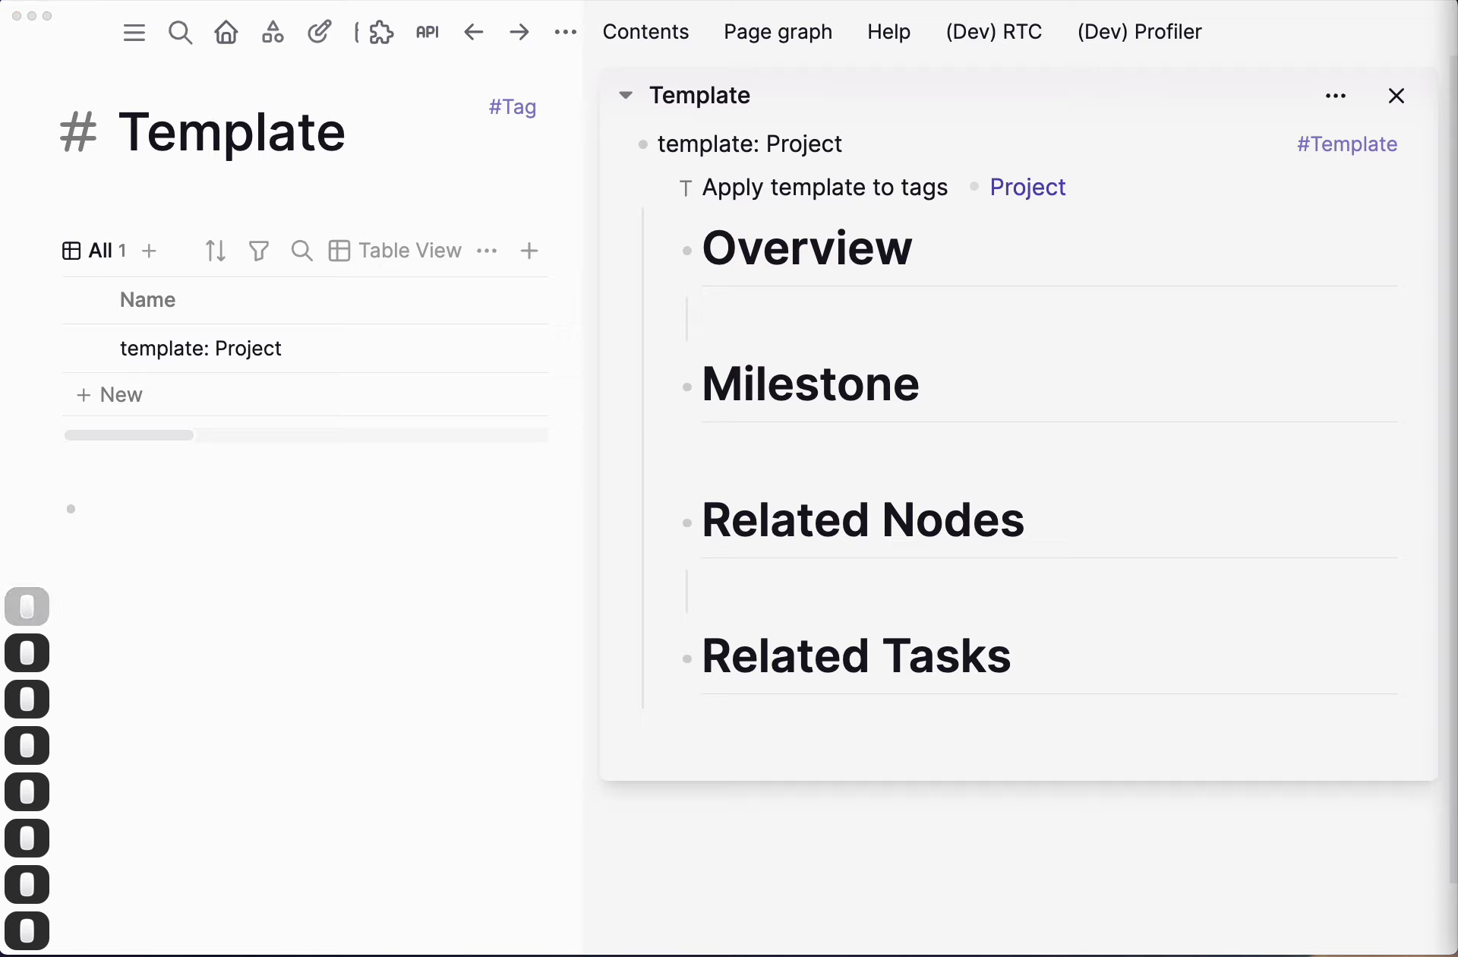
Step: Copy the project title "Launch a rocket" from the other window, then close the Template panel in the sidebar
{"action": "key", "text": "shift+super+Left"}
{"action": "key", "text": "super+c"}
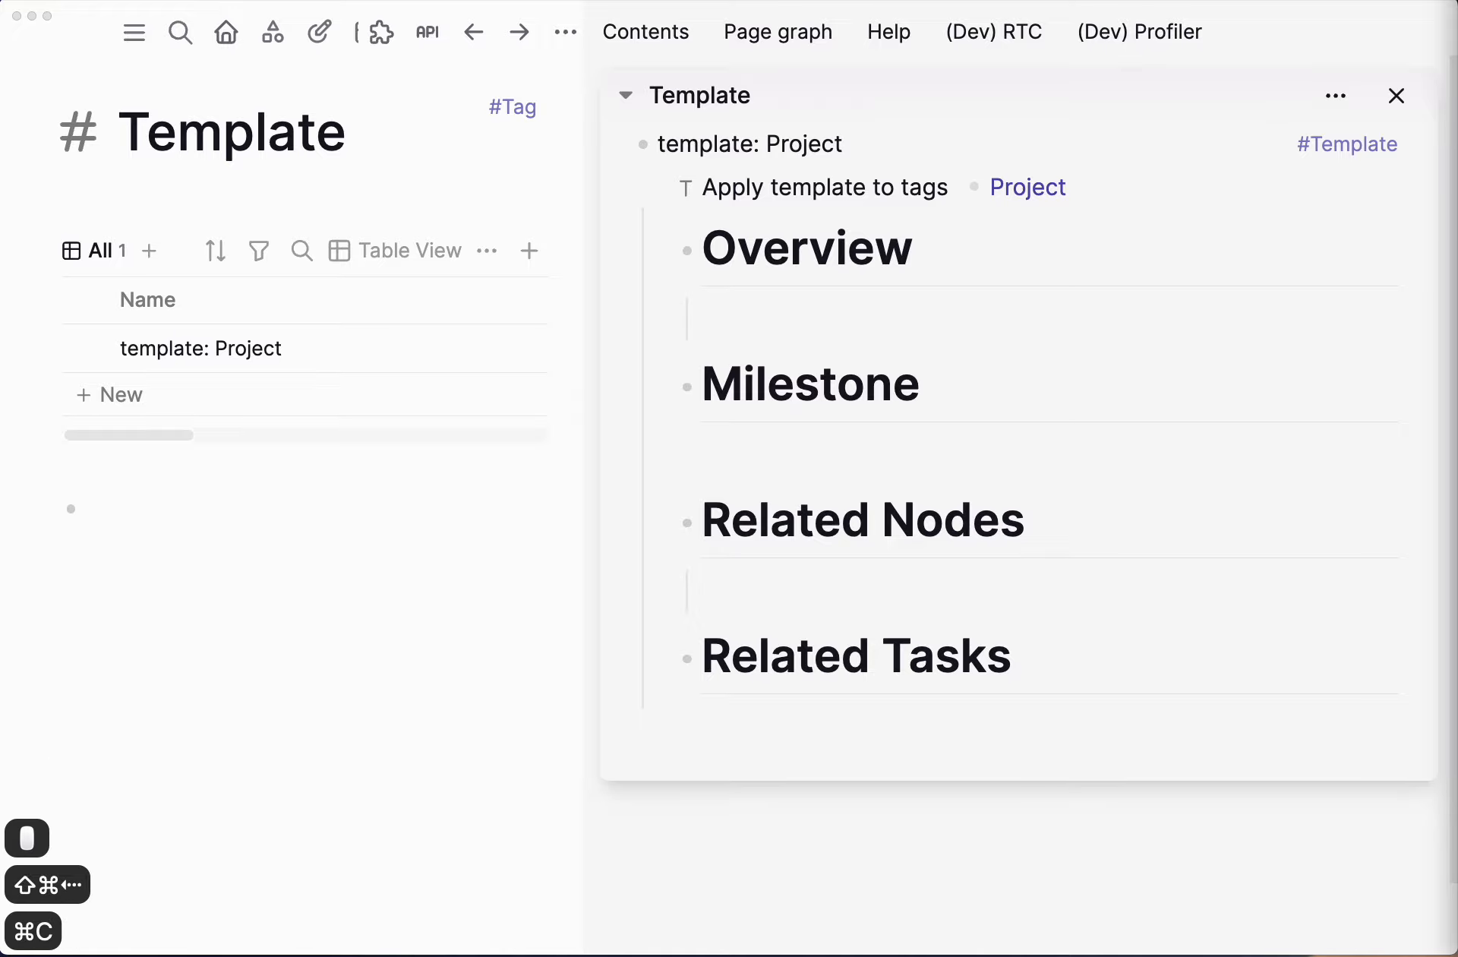
{"action": "left_click", "coordinate": [1403, 97]}
{"action": "left_click", "coordinate": [1403, 97]}
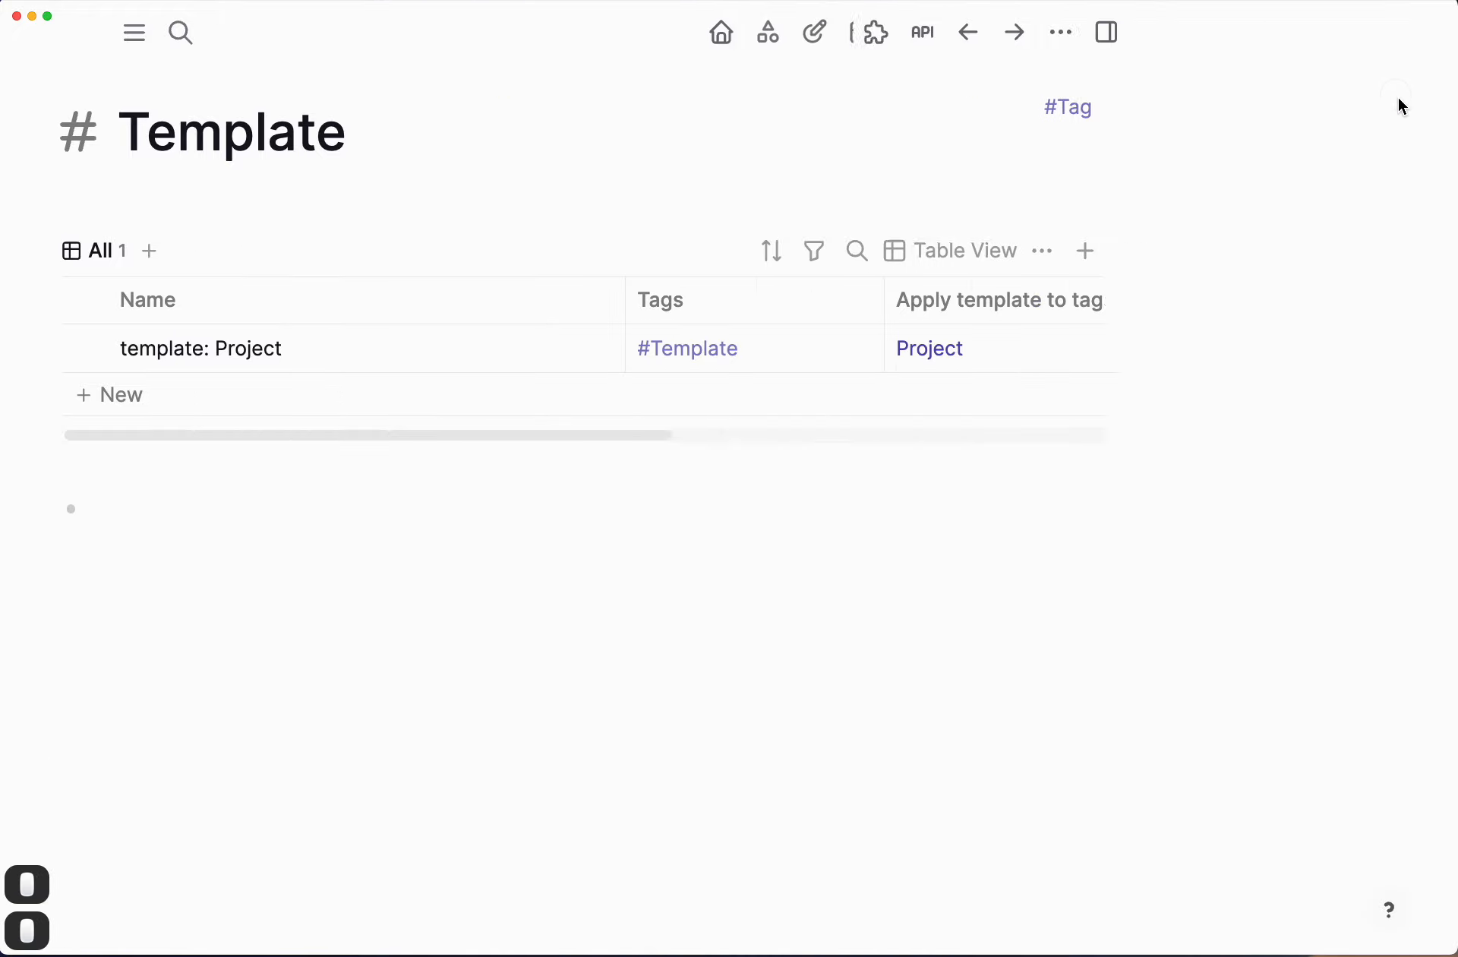
Step: Create a new page named "Launch a rocket" from the copied title
{"action": "left_click", "coordinate": [961, 500]}
{"action": "key", "text": "super+k"}
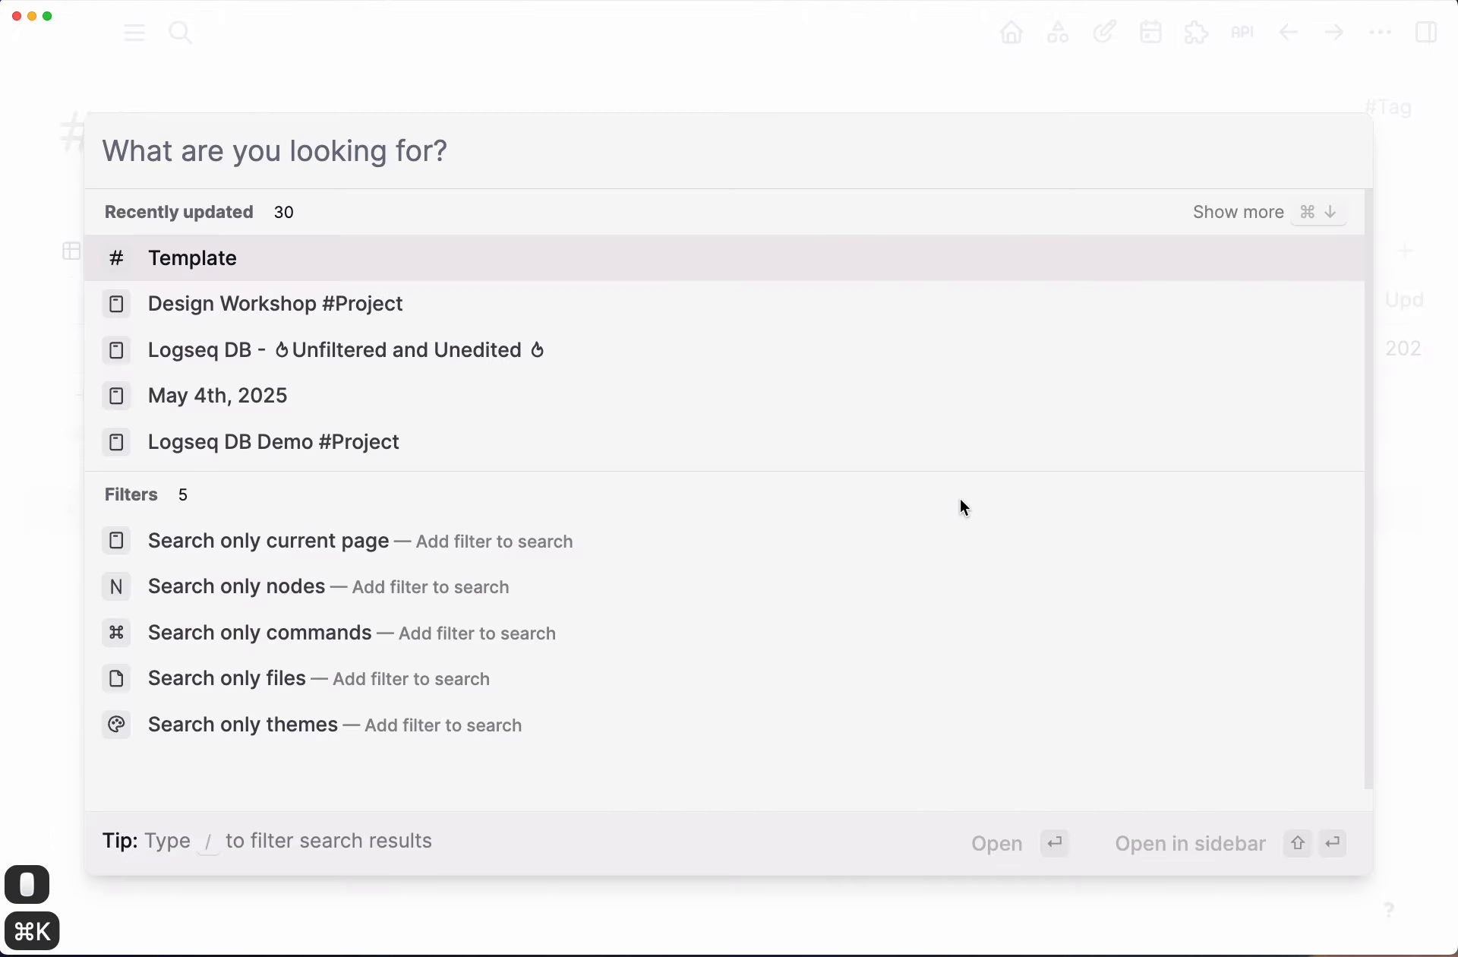
{"action": "key", "text": "super+v"}
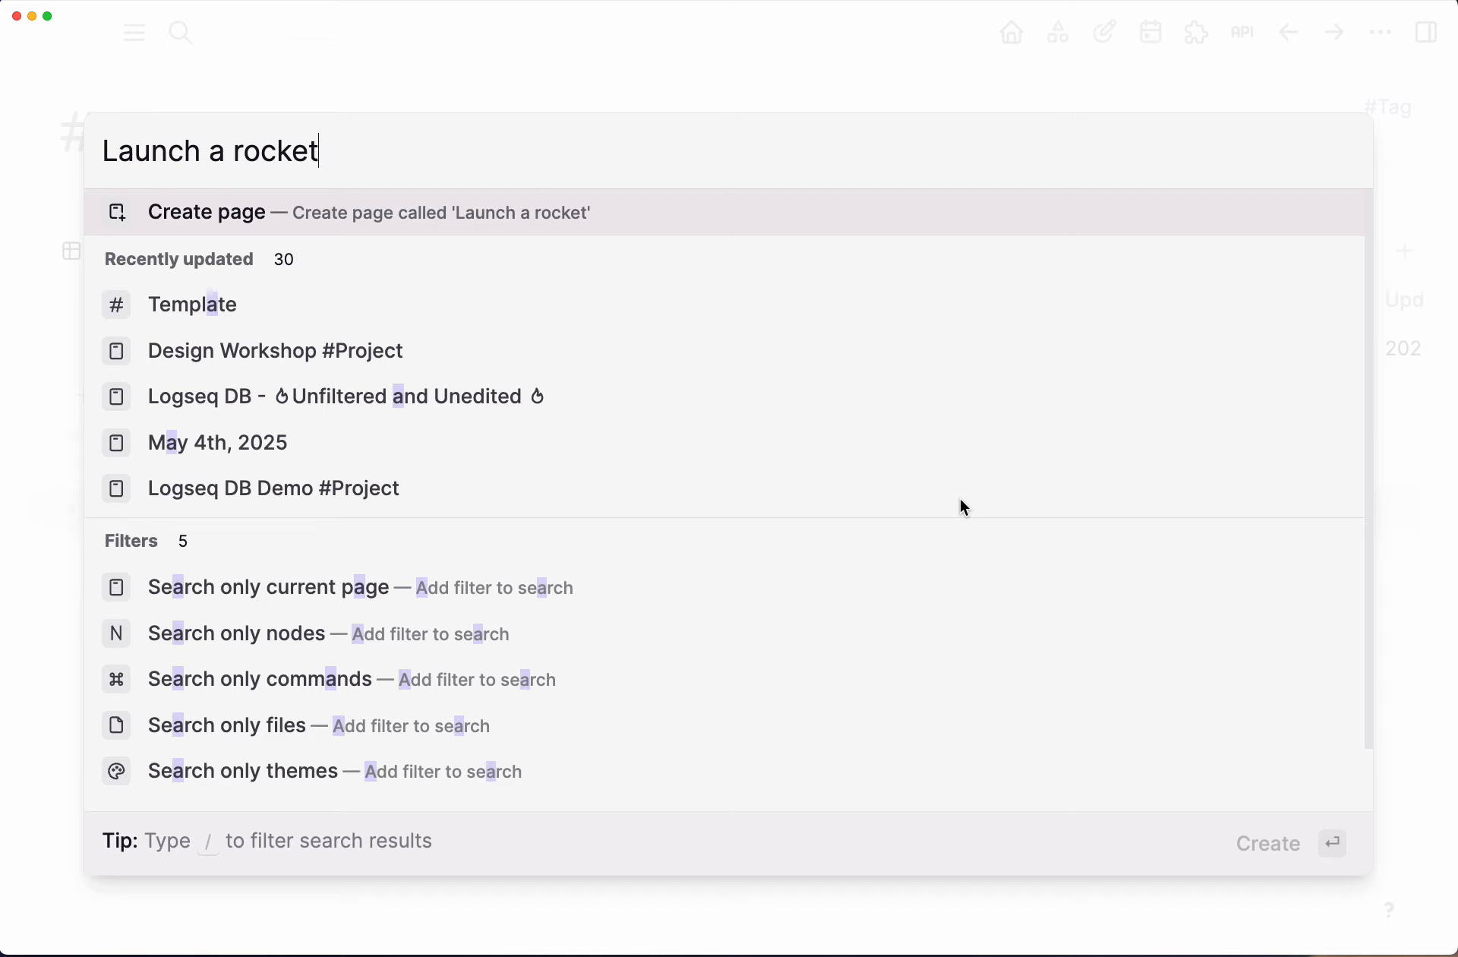
{"action": "key", "text": "Return"}
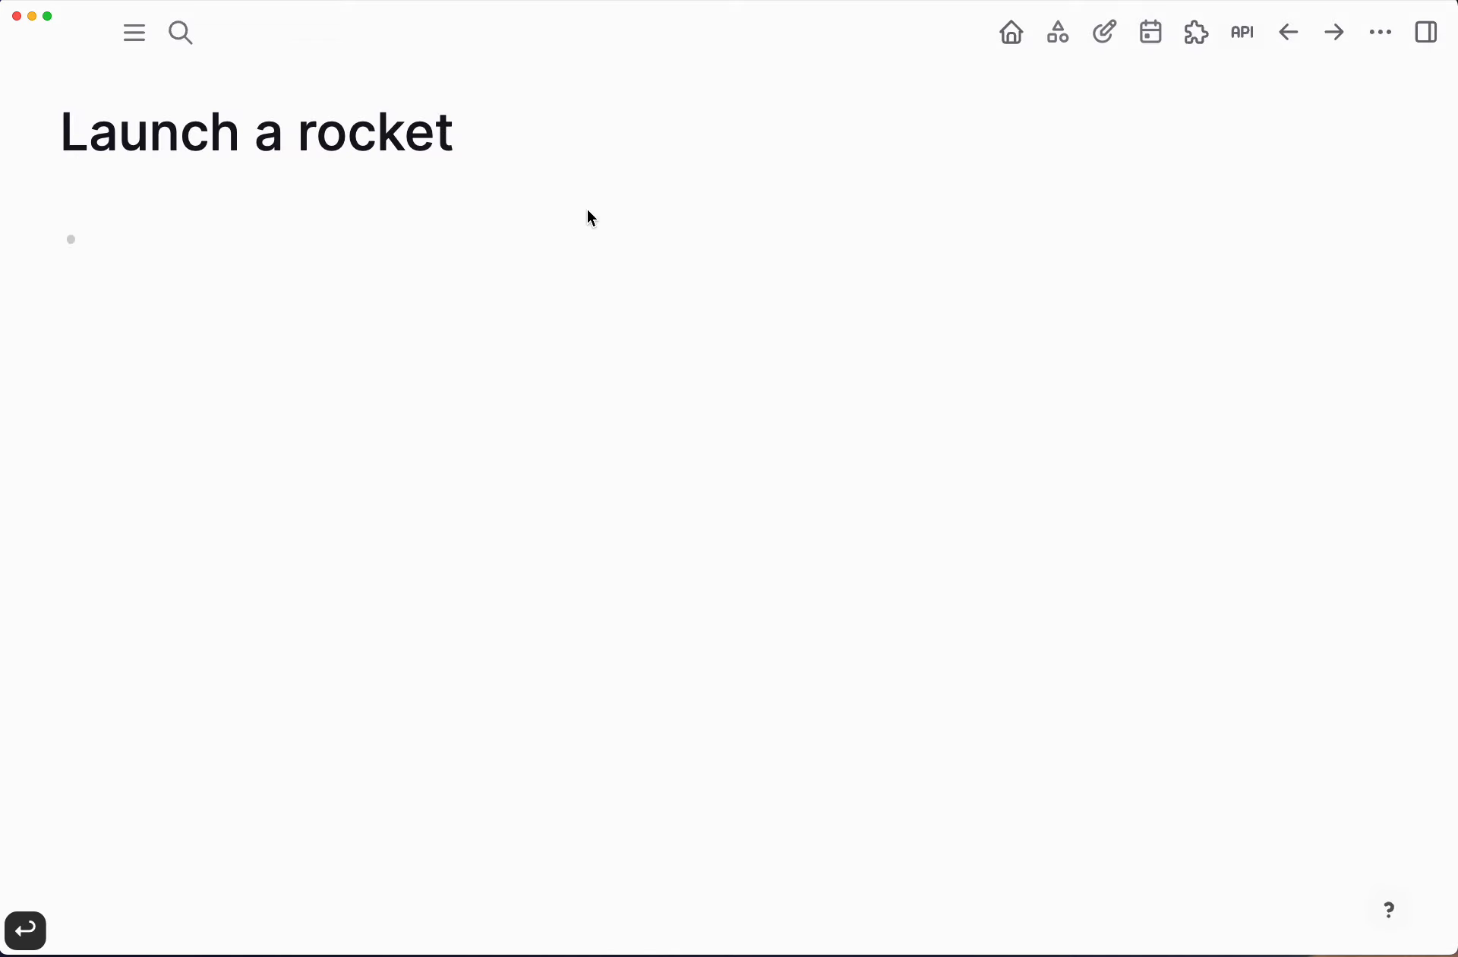
Step: Tag the "Launch a rocket" page with #Project
{"action": "left_click", "coordinate": [535, 143]}
{"action": "type", "text": "#"}
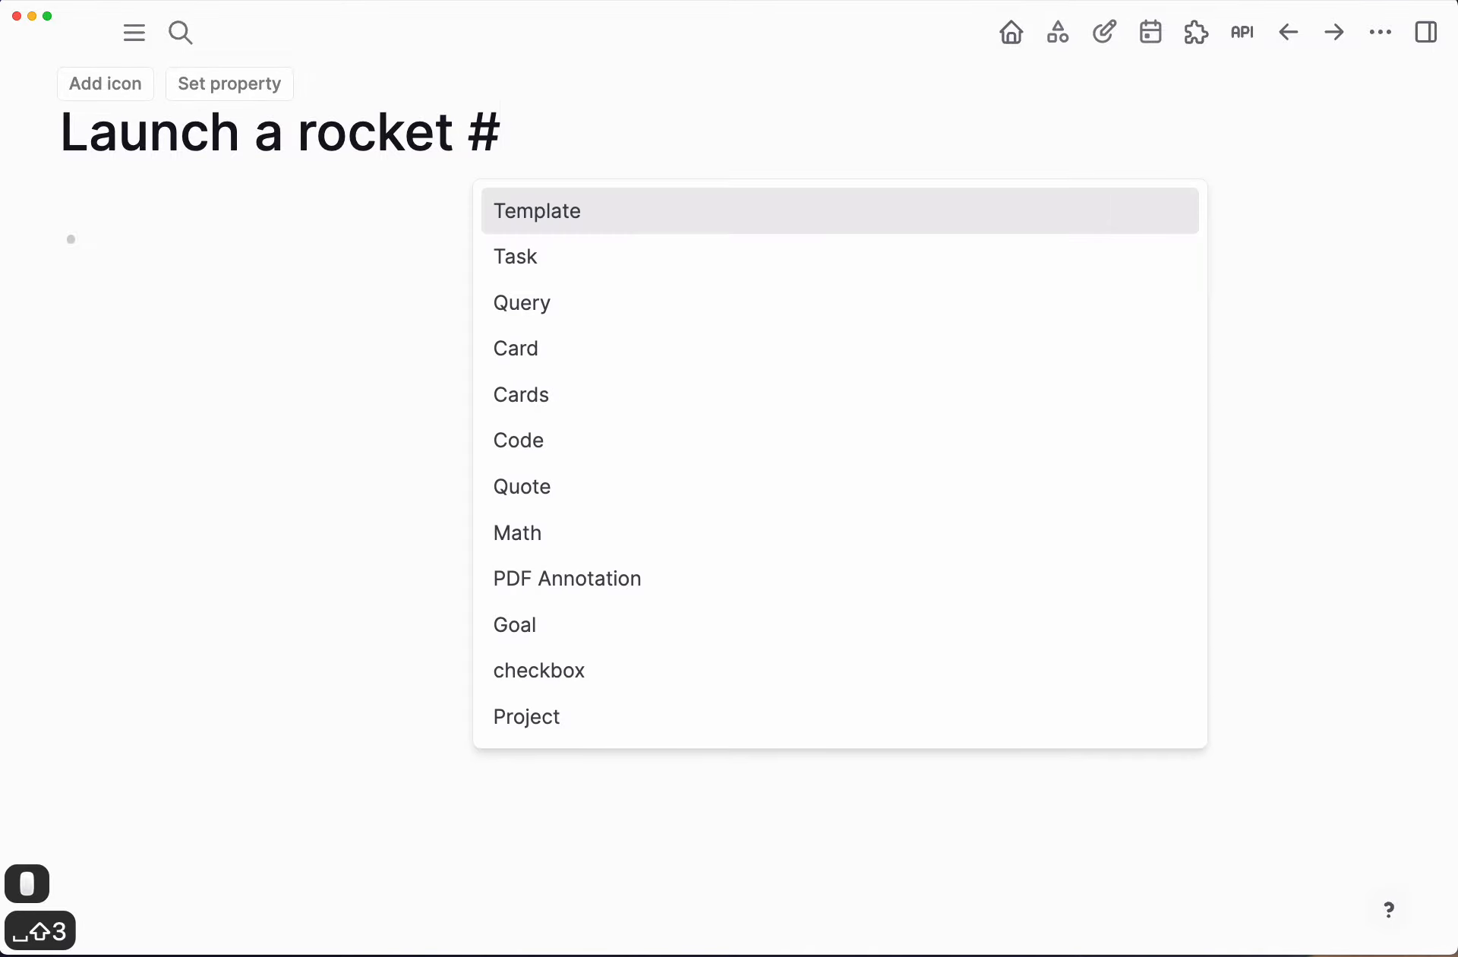
{"action": "type", "text": "Project"}
{"action": "key", "text": "Return"}
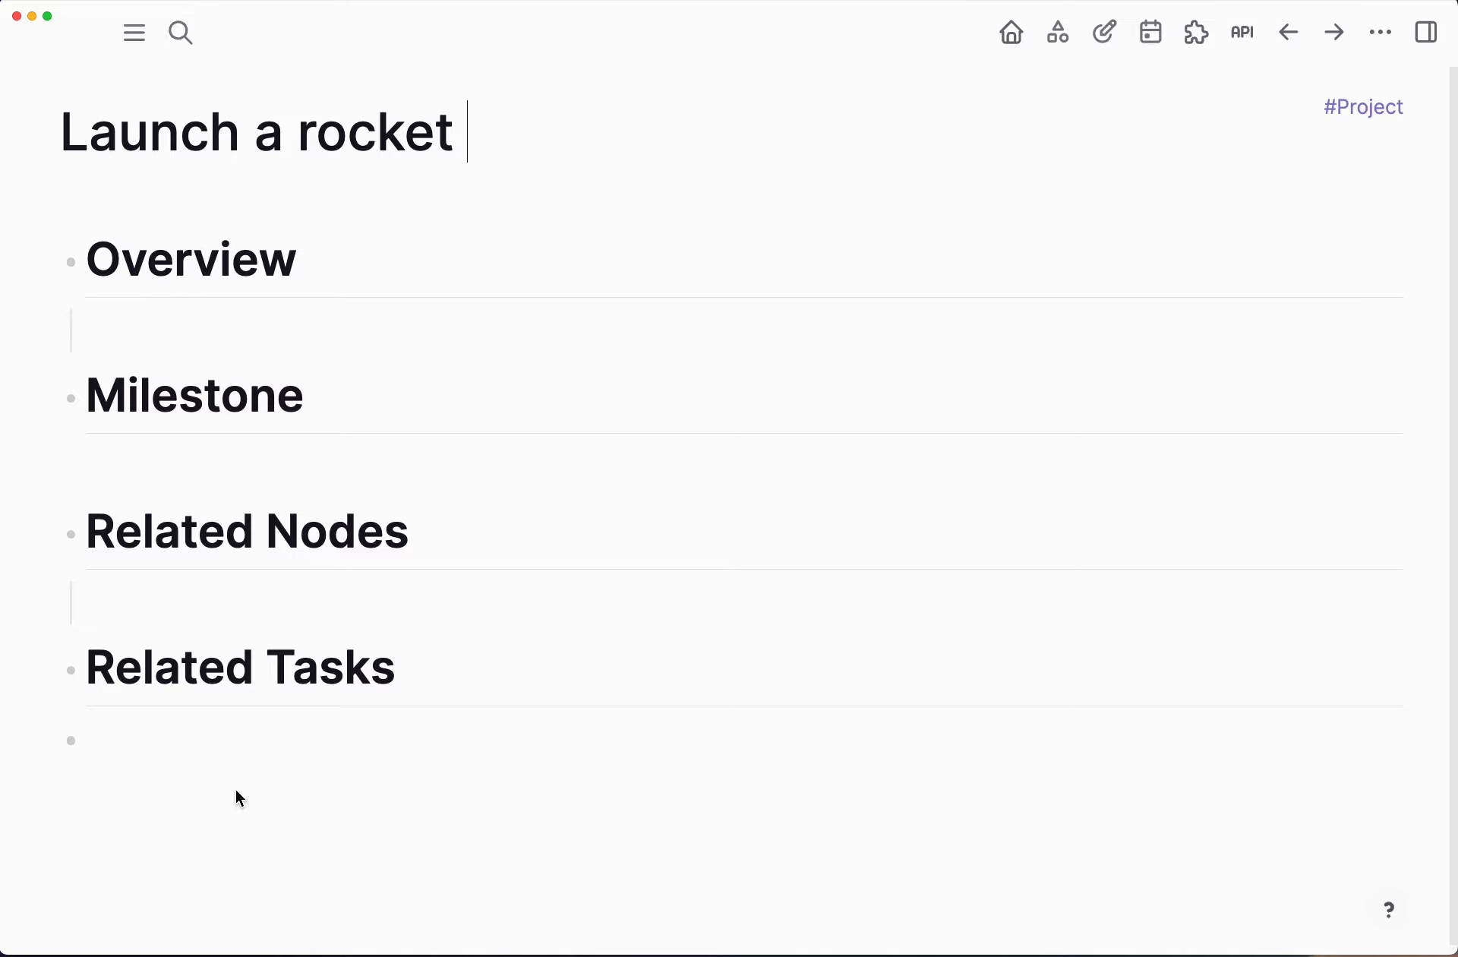
Step: Delete all the blocks in the body of the "Launch a rocket" page
{"action": "left_click", "coordinate": [235, 748]}
{"action": "key", "text": "shift+Up"}
{"action": "key", "text": "shift+Up"}
{"action": "key", "text": "shift+Up"}
{"action": "key", "text": "shift+Up"}
{"action": "key", "text": "shift+Up"}
{"action": "key", "text": "shift+Up"}
{"action": "key", "text": "shift+Up"}
{"action": "key", "text": "shift+Up"}
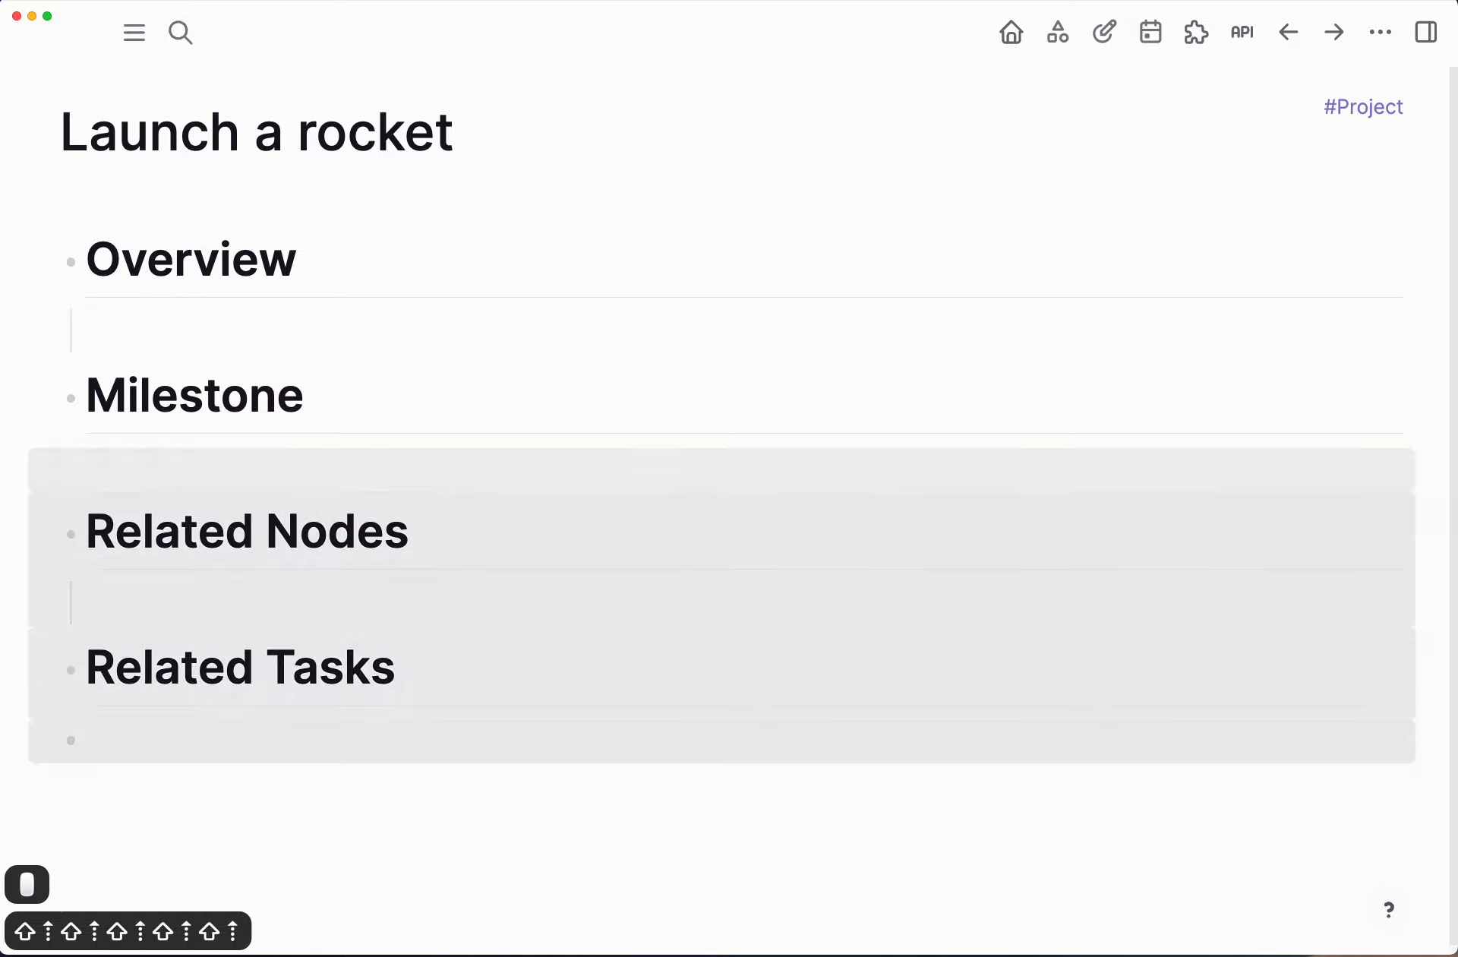
{"action": "key", "text": "BackSpace"}
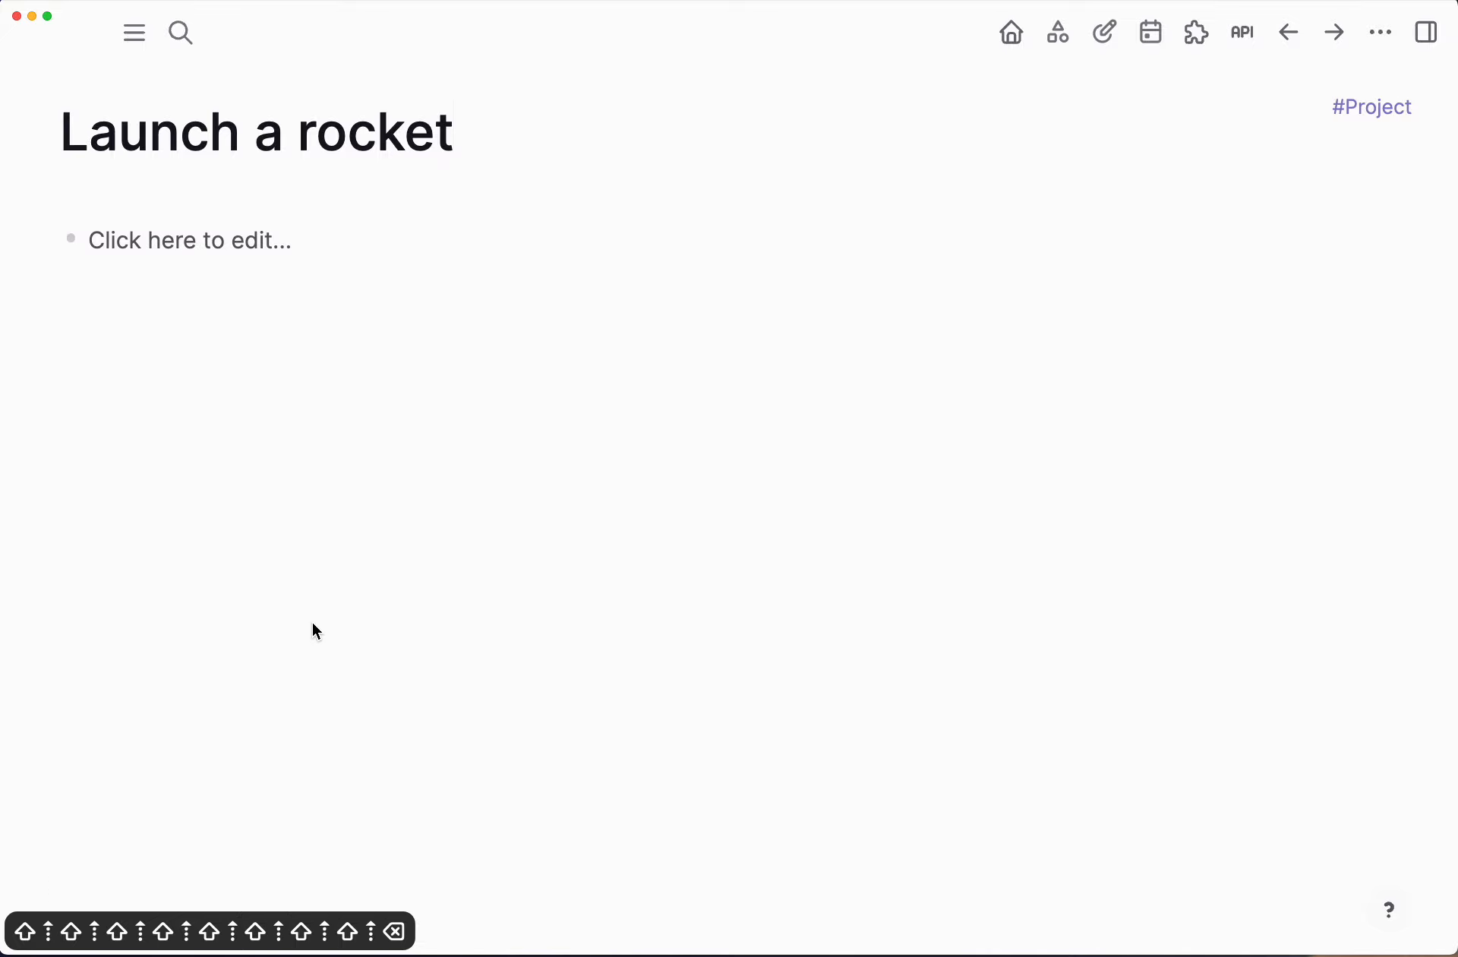
Step: Go back to the Template tag page and switch its table to List View
{"action": "left_click", "coordinate": [1383, 111]}
{"action": "left_click", "coordinate": [130, 734]}
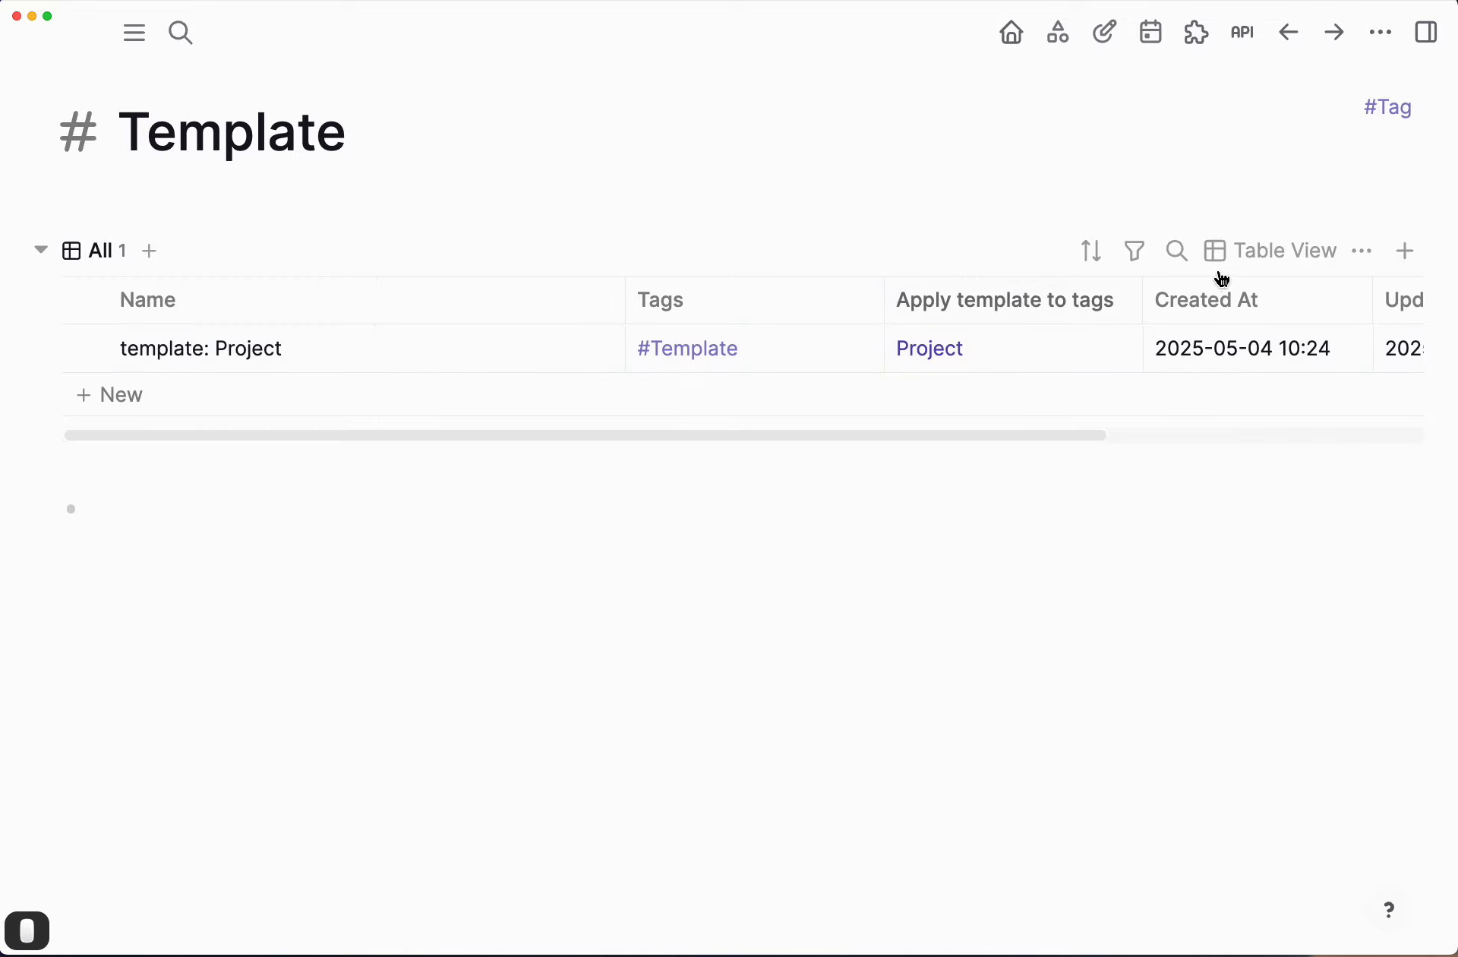
{"action": "left_click", "coordinate": [1315, 256]}
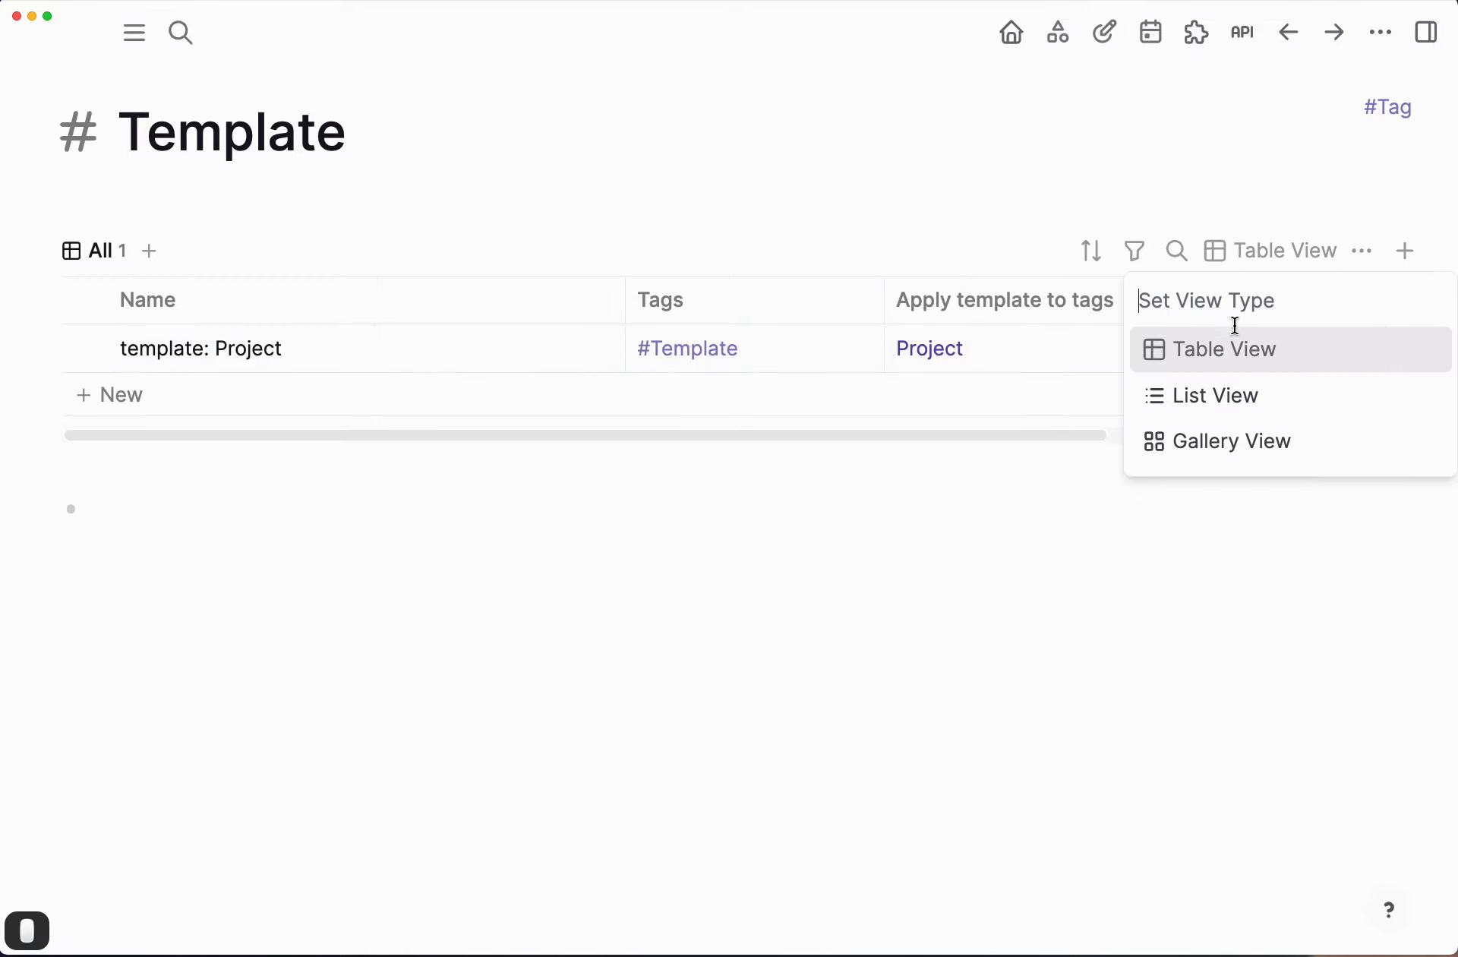
{"action": "left_click", "coordinate": [1223, 394]}
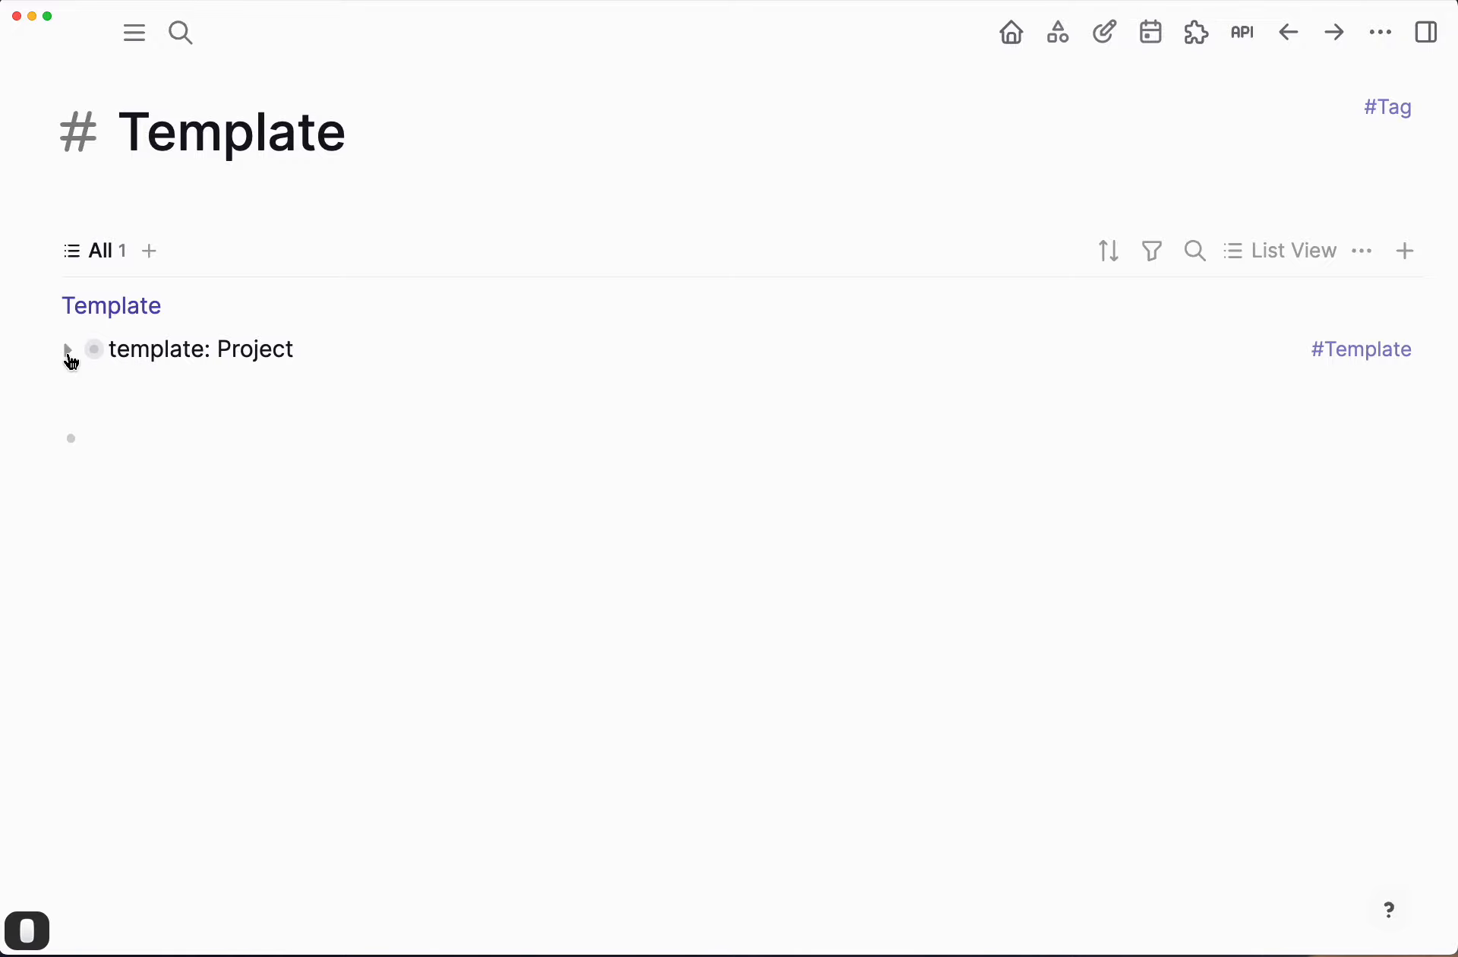
Step: Expand "template: Project" and its Overview and Related Nodes blocks to show their children
{"action": "left_click", "coordinate": [70, 355]}
{"action": "left_click", "coordinate": [416, 479]}
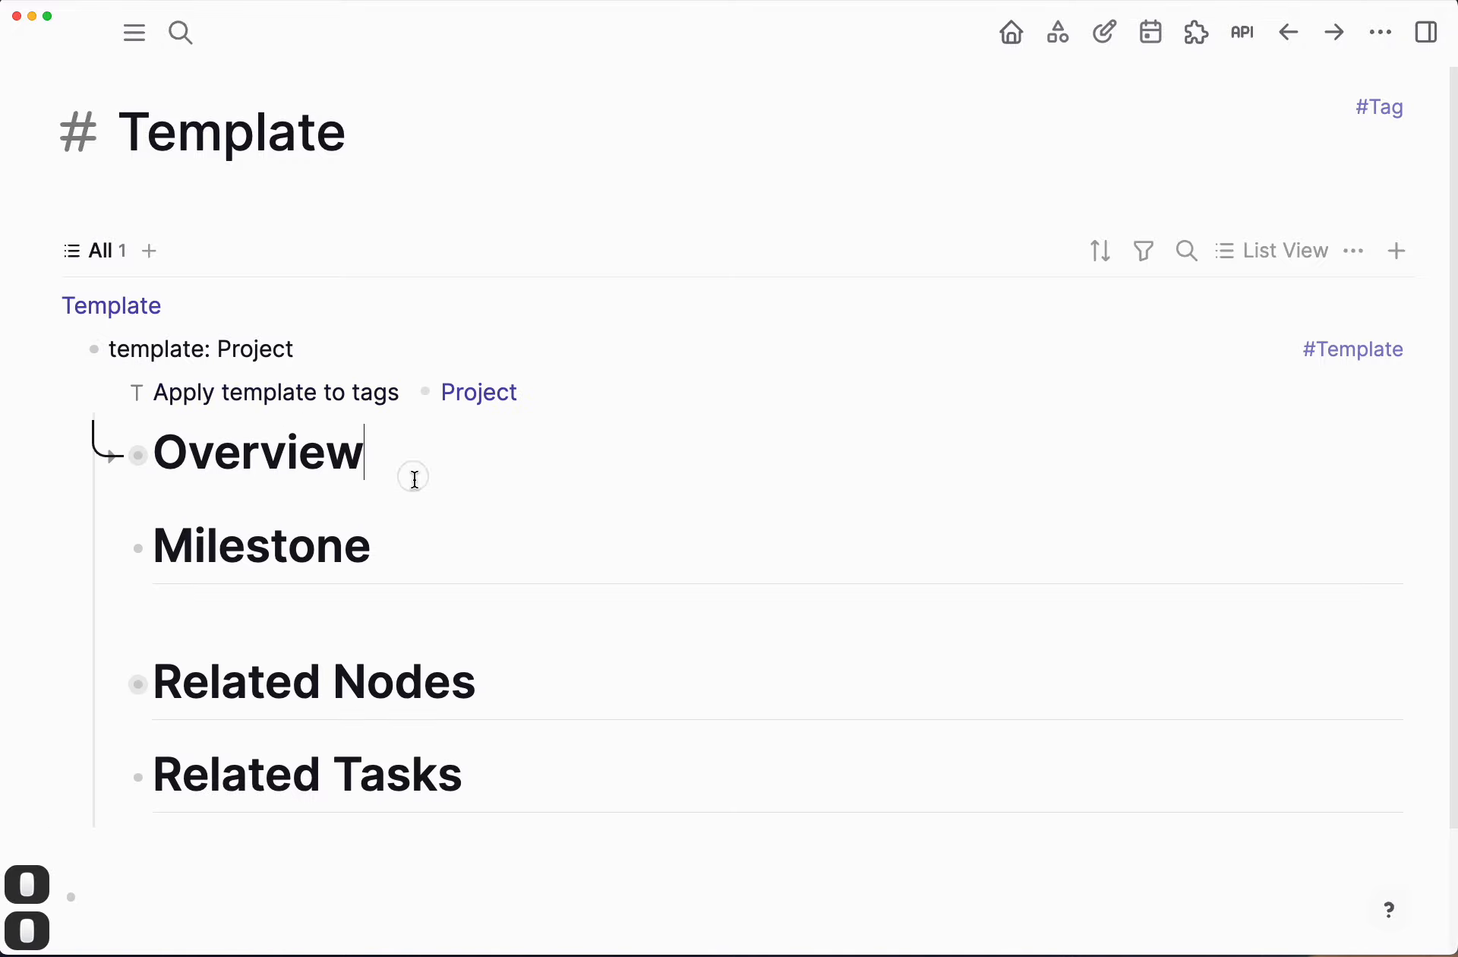
{"action": "left_click", "coordinate": [114, 457]}
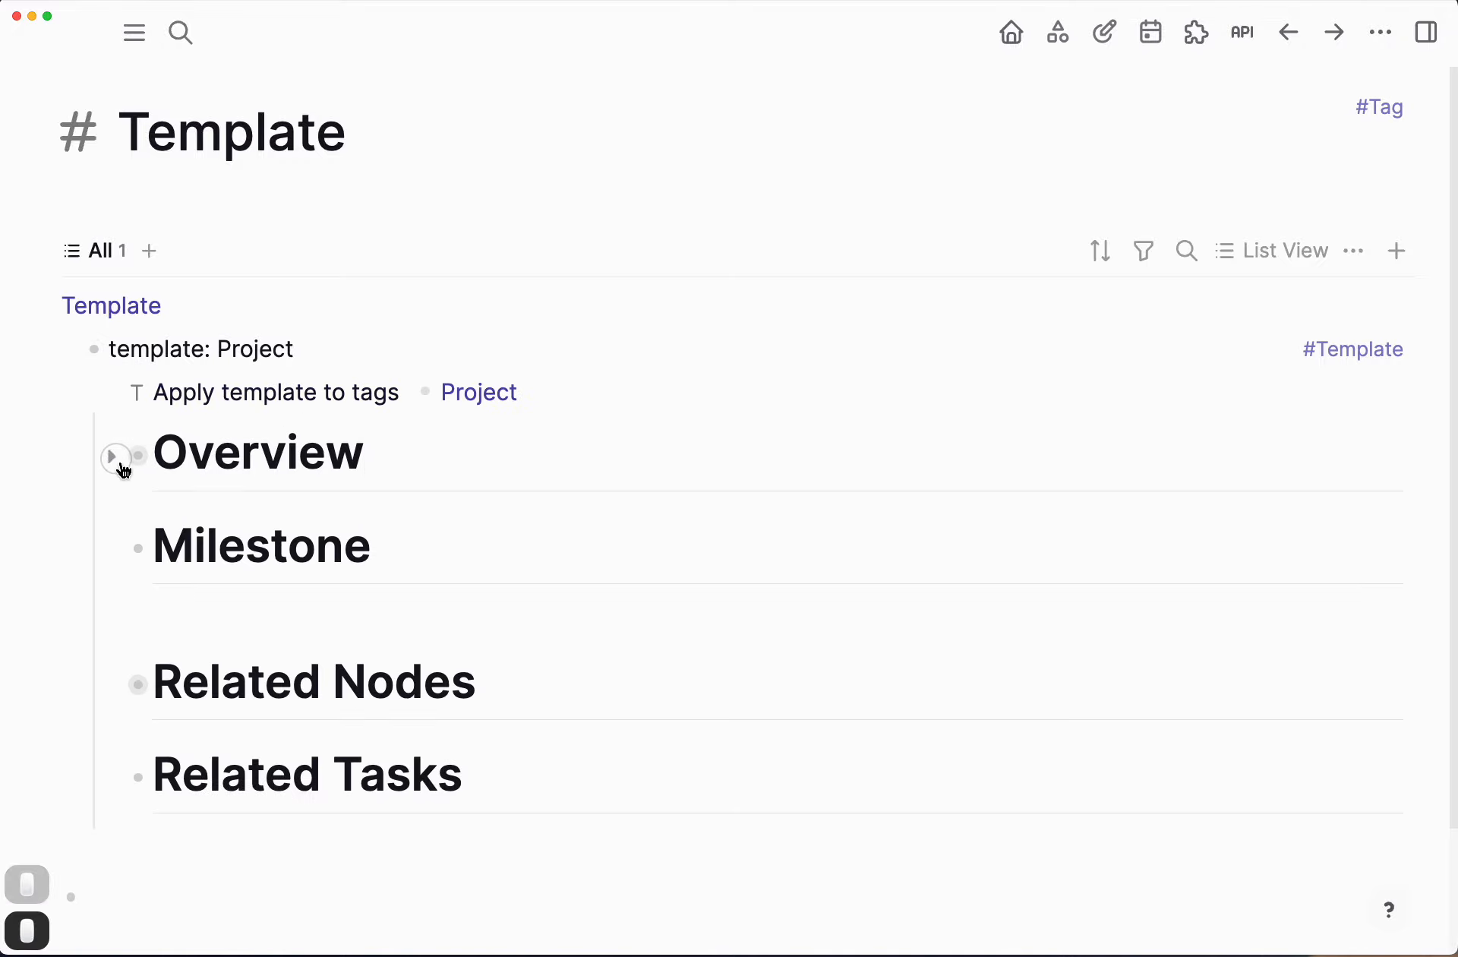
{"action": "left_click", "coordinate": [173, 521]}
{"action": "scroll", "coordinate": [397, 589], "scroll_direction": "down", "scroll_amount": 3}
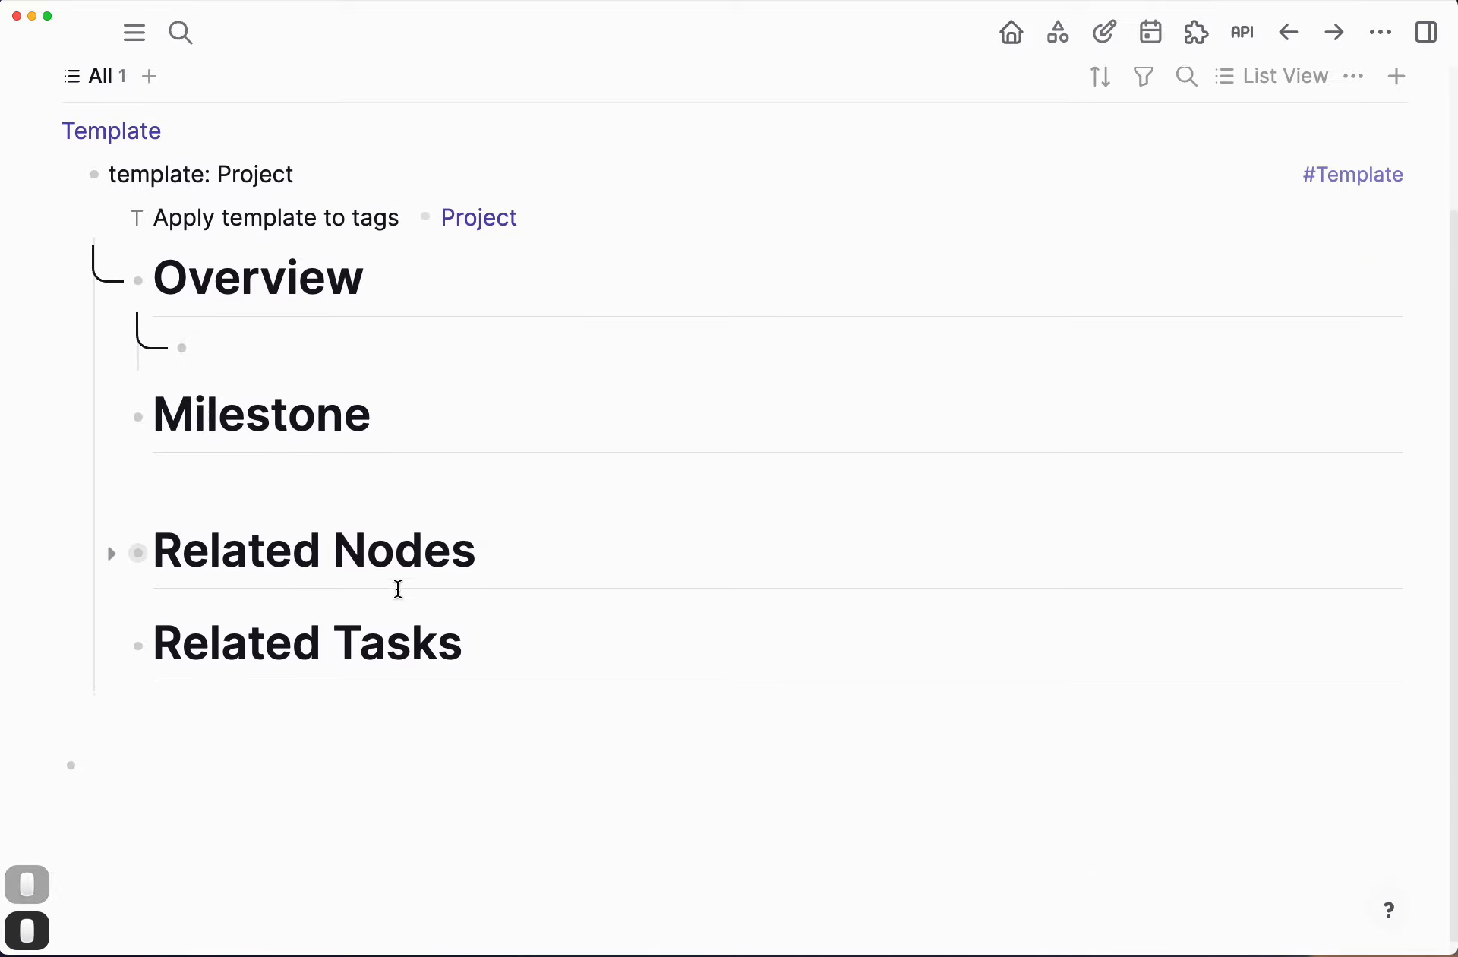
{"action": "left_click", "coordinate": [112, 543]}
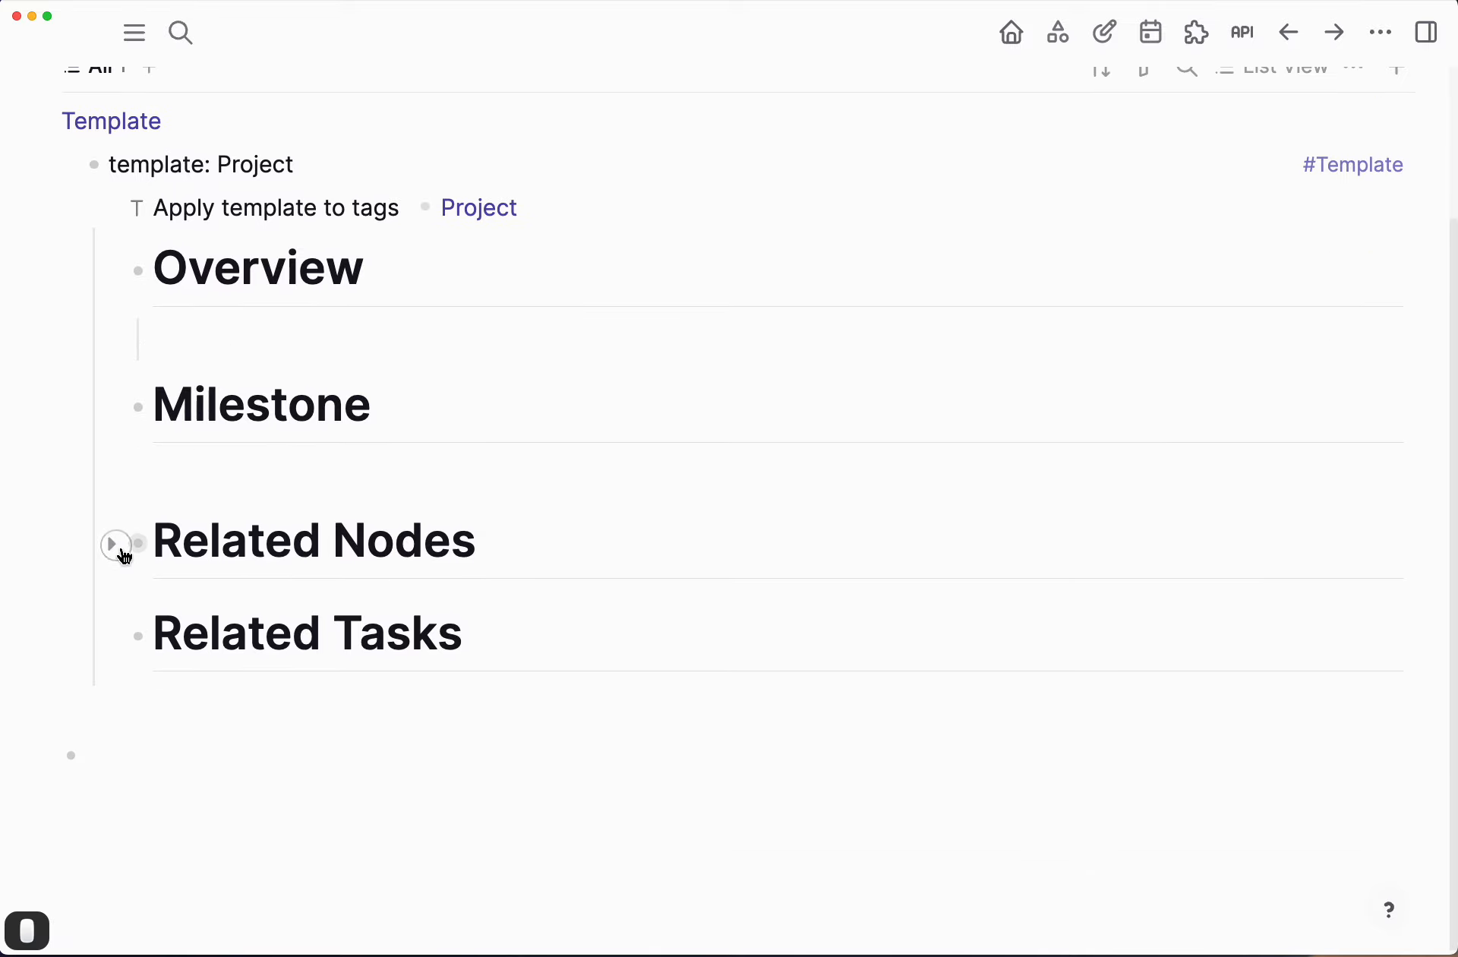
{"action": "left_click", "coordinate": [345, 607]}
{"action": "scroll", "coordinate": [702, 576], "scroll_direction": "down", "scroll_amount": 1}
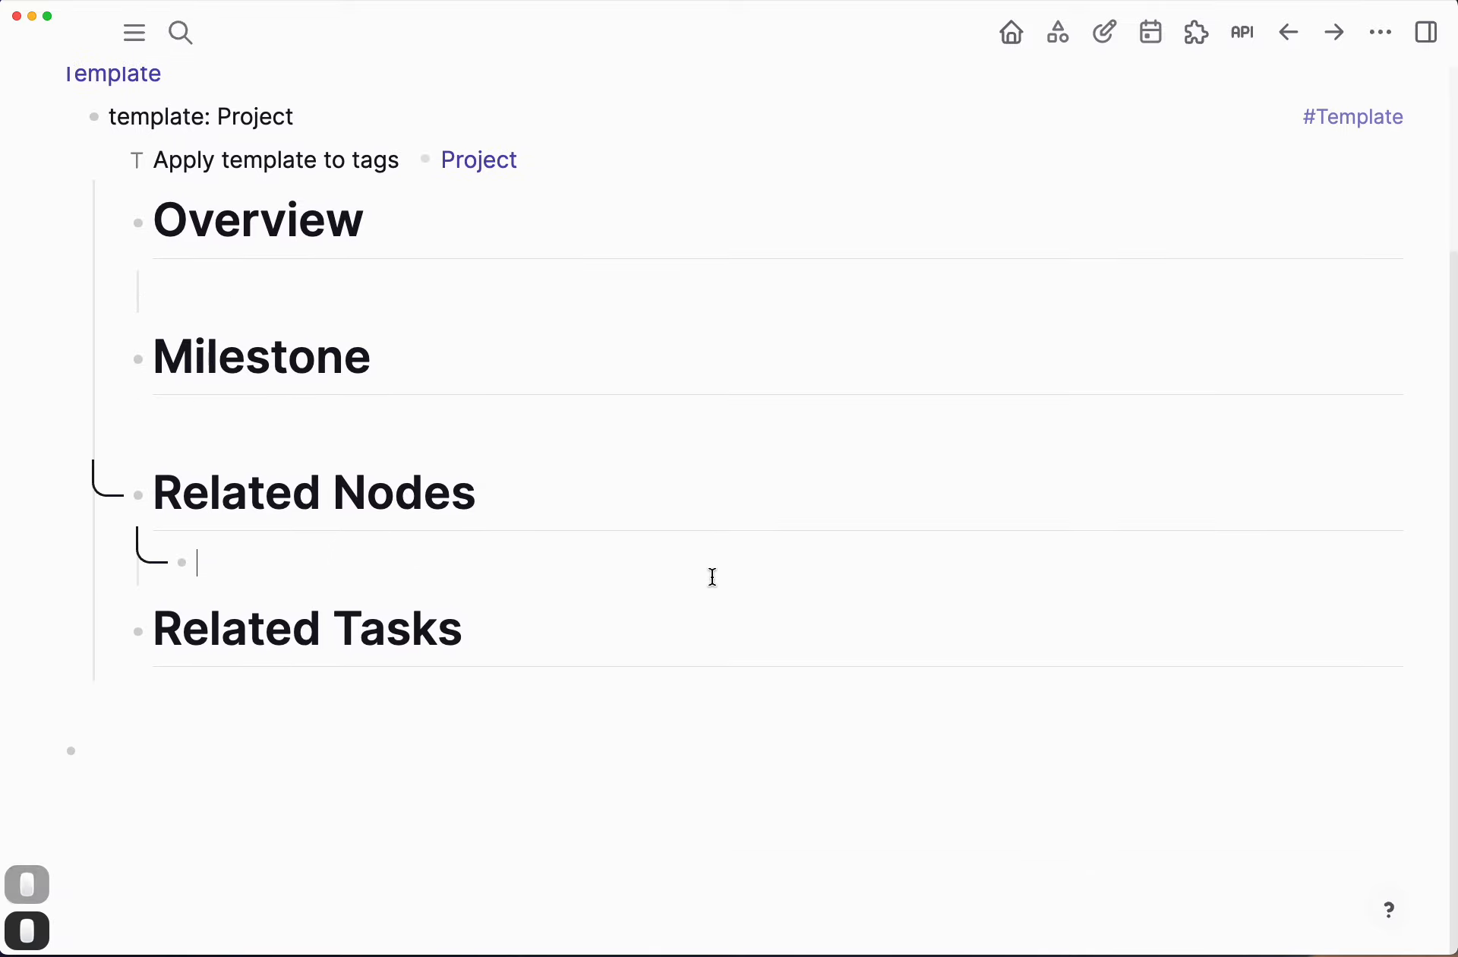
Step: Add an empty child block under Related Tasks in the project template
{"action": "left_click", "coordinate": [300, 696]}
{"action": "left_click", "coordinate": [496, 642]}
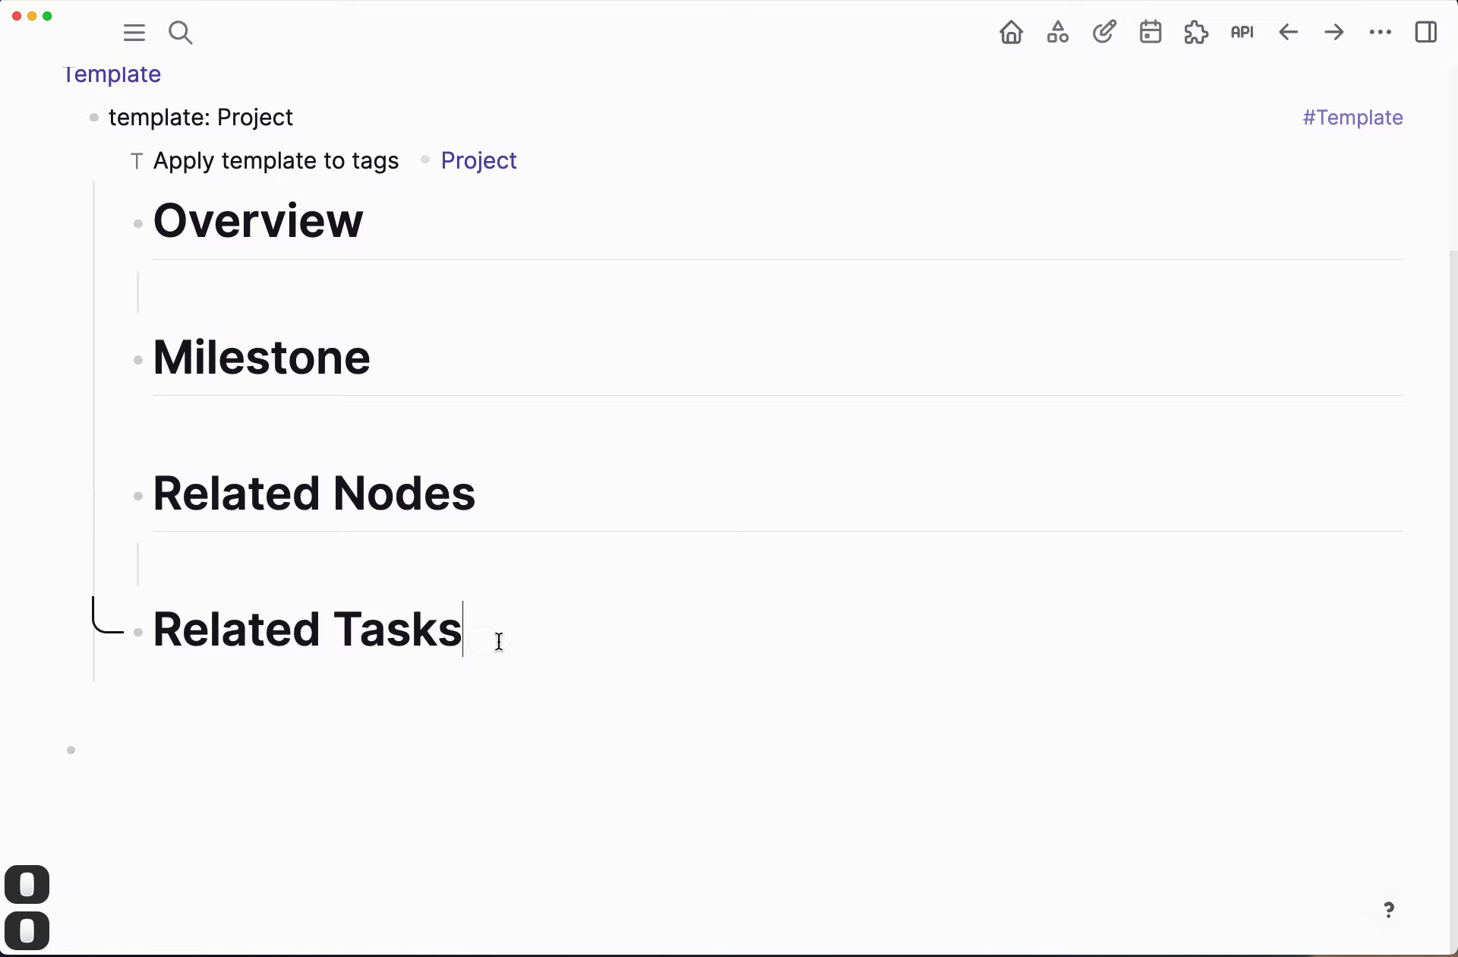
{"action": "key", "text": "Return"}
{"action": "key", "text": "Tab"}
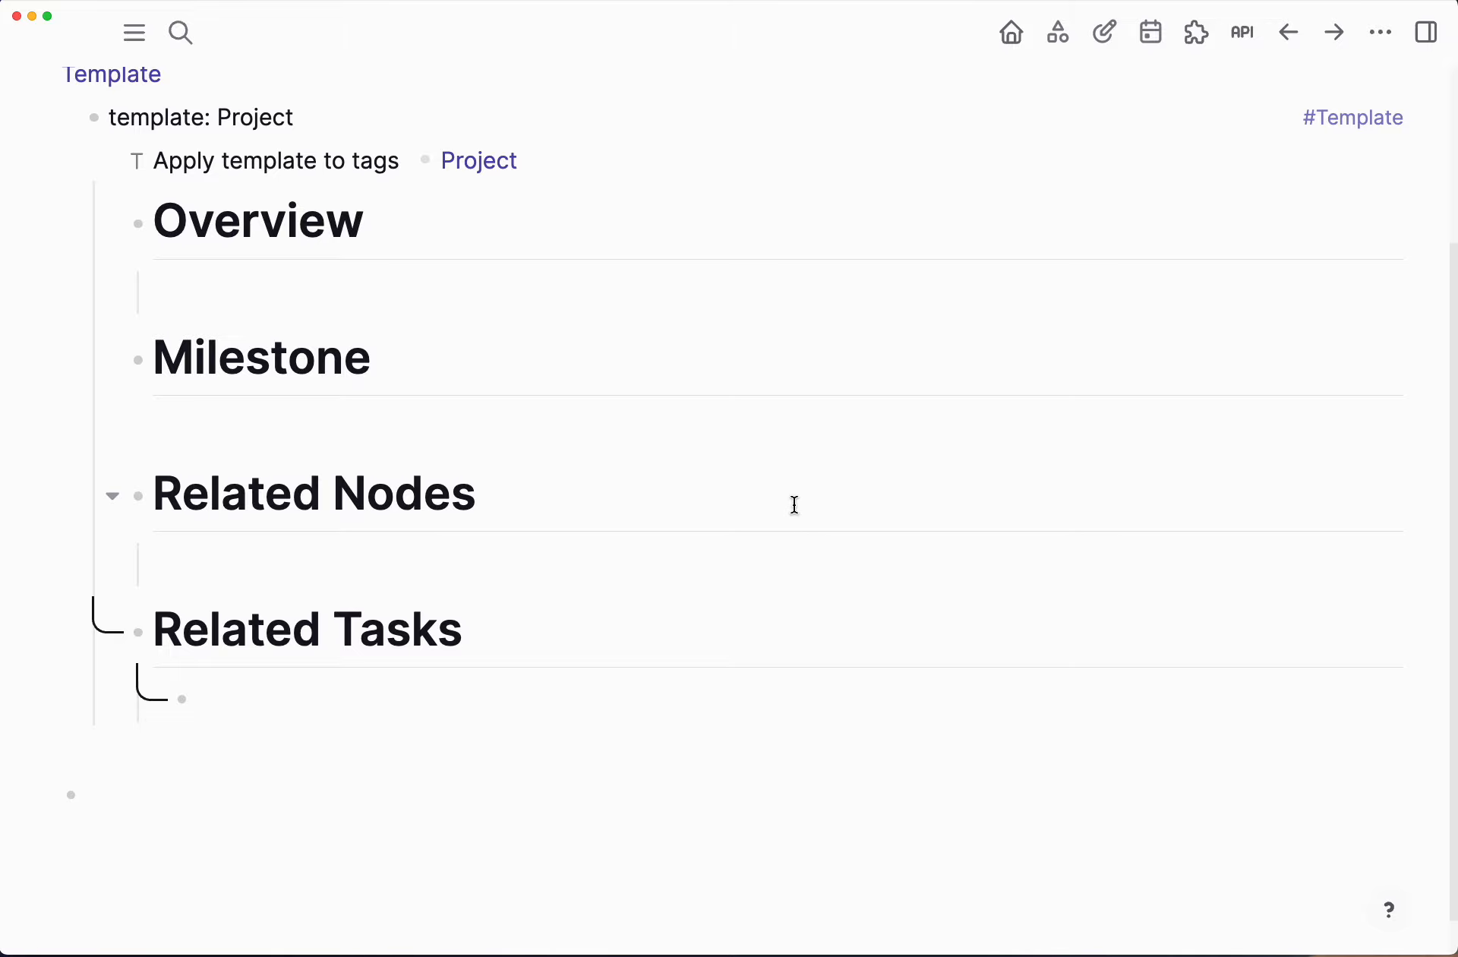
Step: Look through the block commands available under Related Tasks, from references and formatting to task, date, advanced and plugin commands
{"action": "type", "text": "/"}
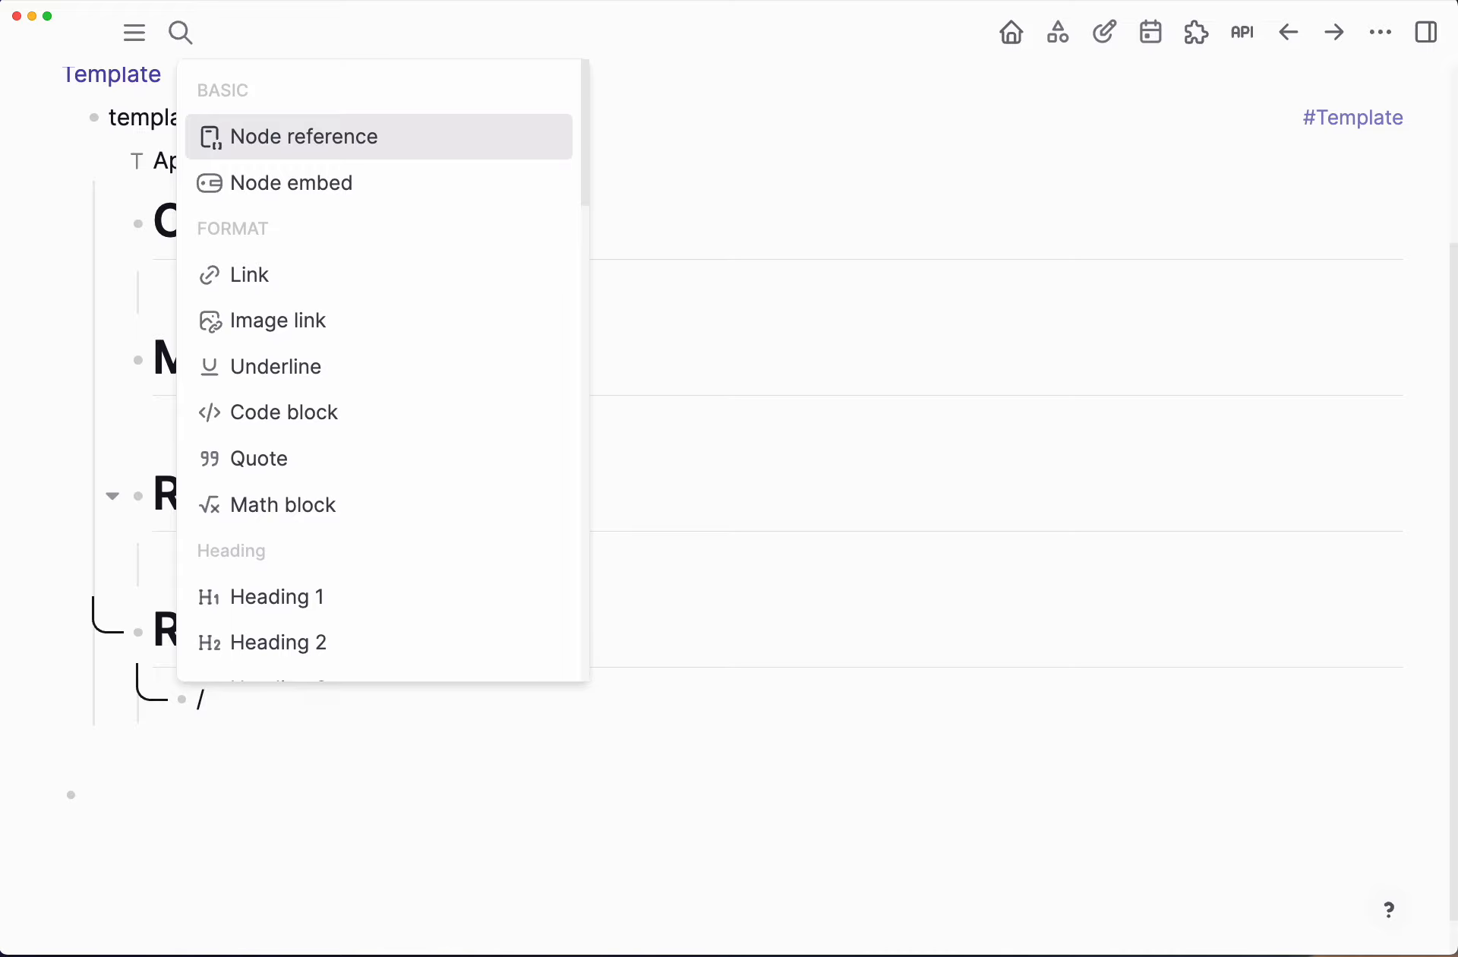
{"action": "key", "text": "BackSpace"}
{"action": "type", "text": "/"}
{"action": "key", "text": "Down"}
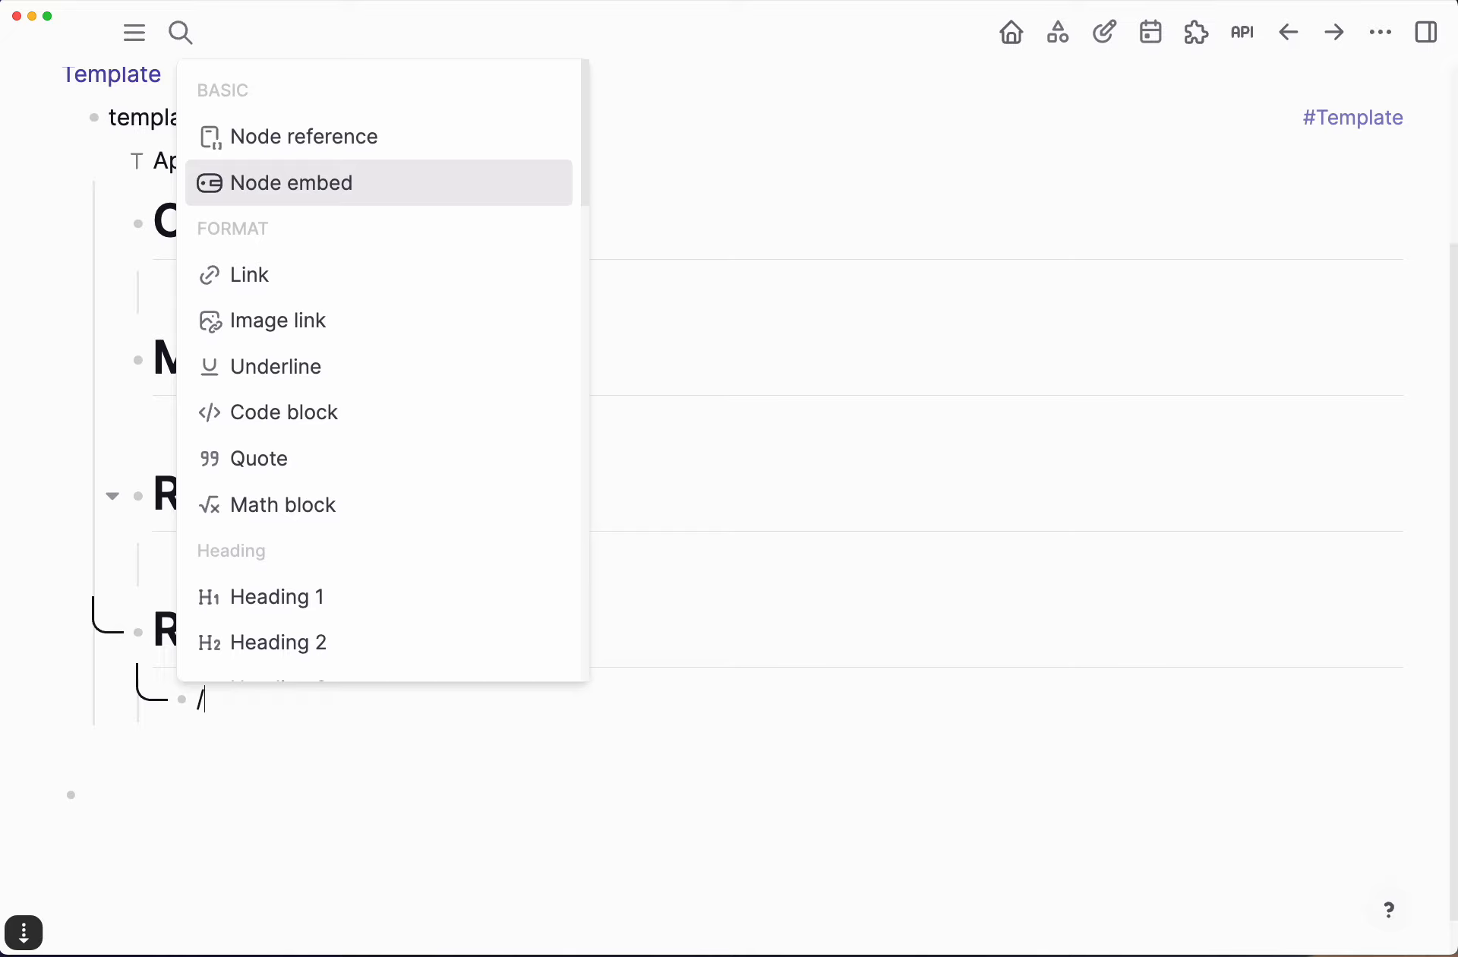
{"action": "key", "text": "Down"}
{"action": "key", "text": "Down"}
{"action": "key", "text": "Down"}
{"action": "key", "text": "Down"}
{"action": "key", "text": "Down"}
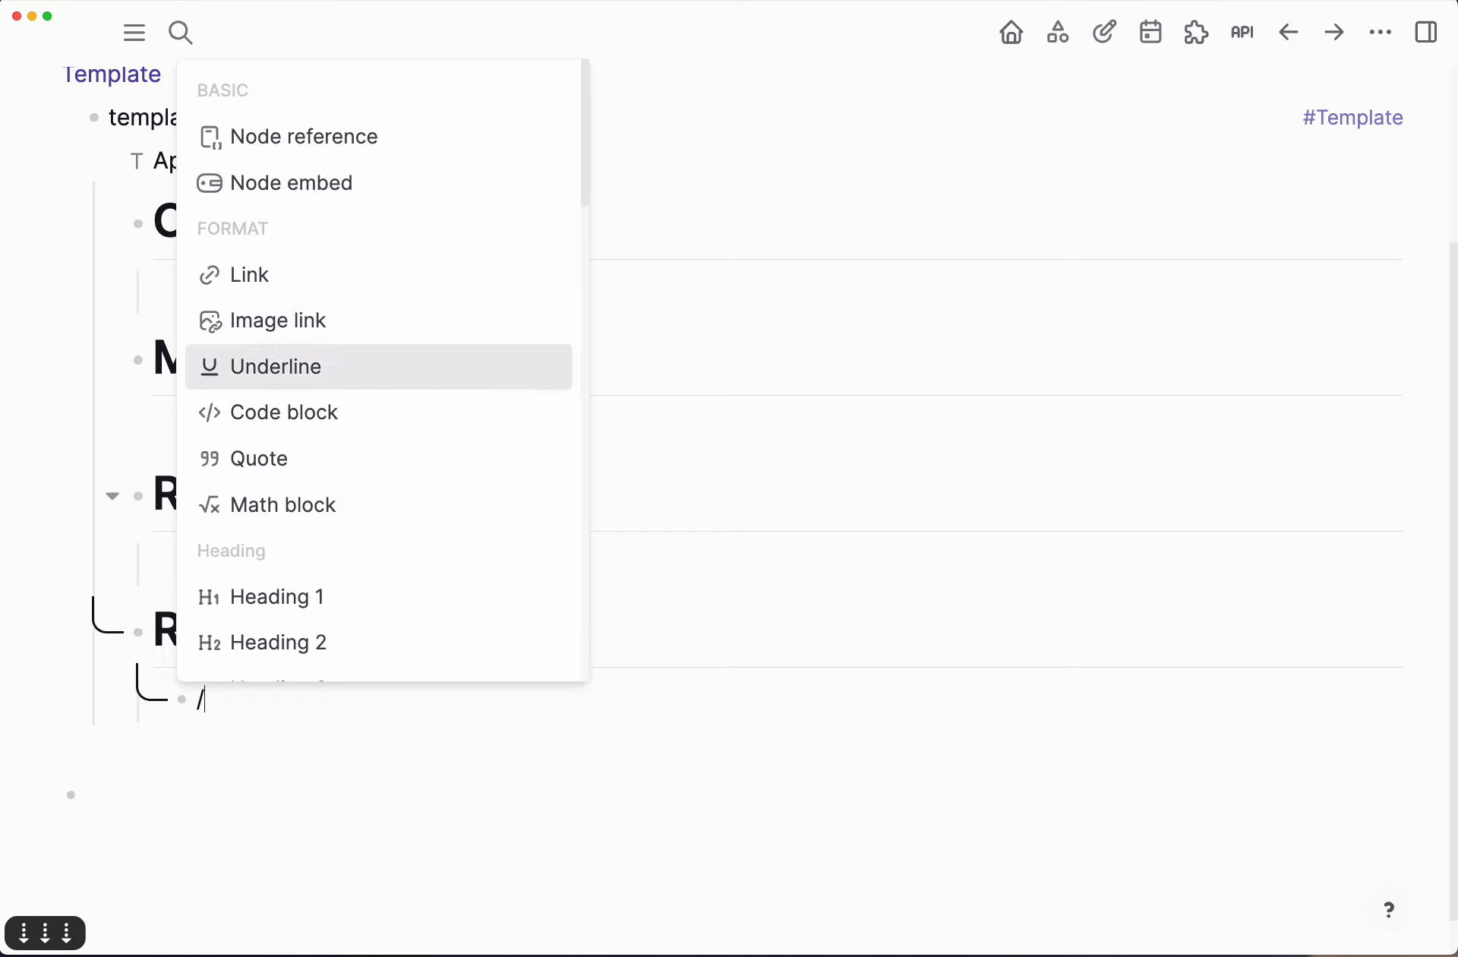
{"action": "key", "text": "Up"}
{"action": "key", "text": "Up"}
{"action": "key", "text": "Down"}
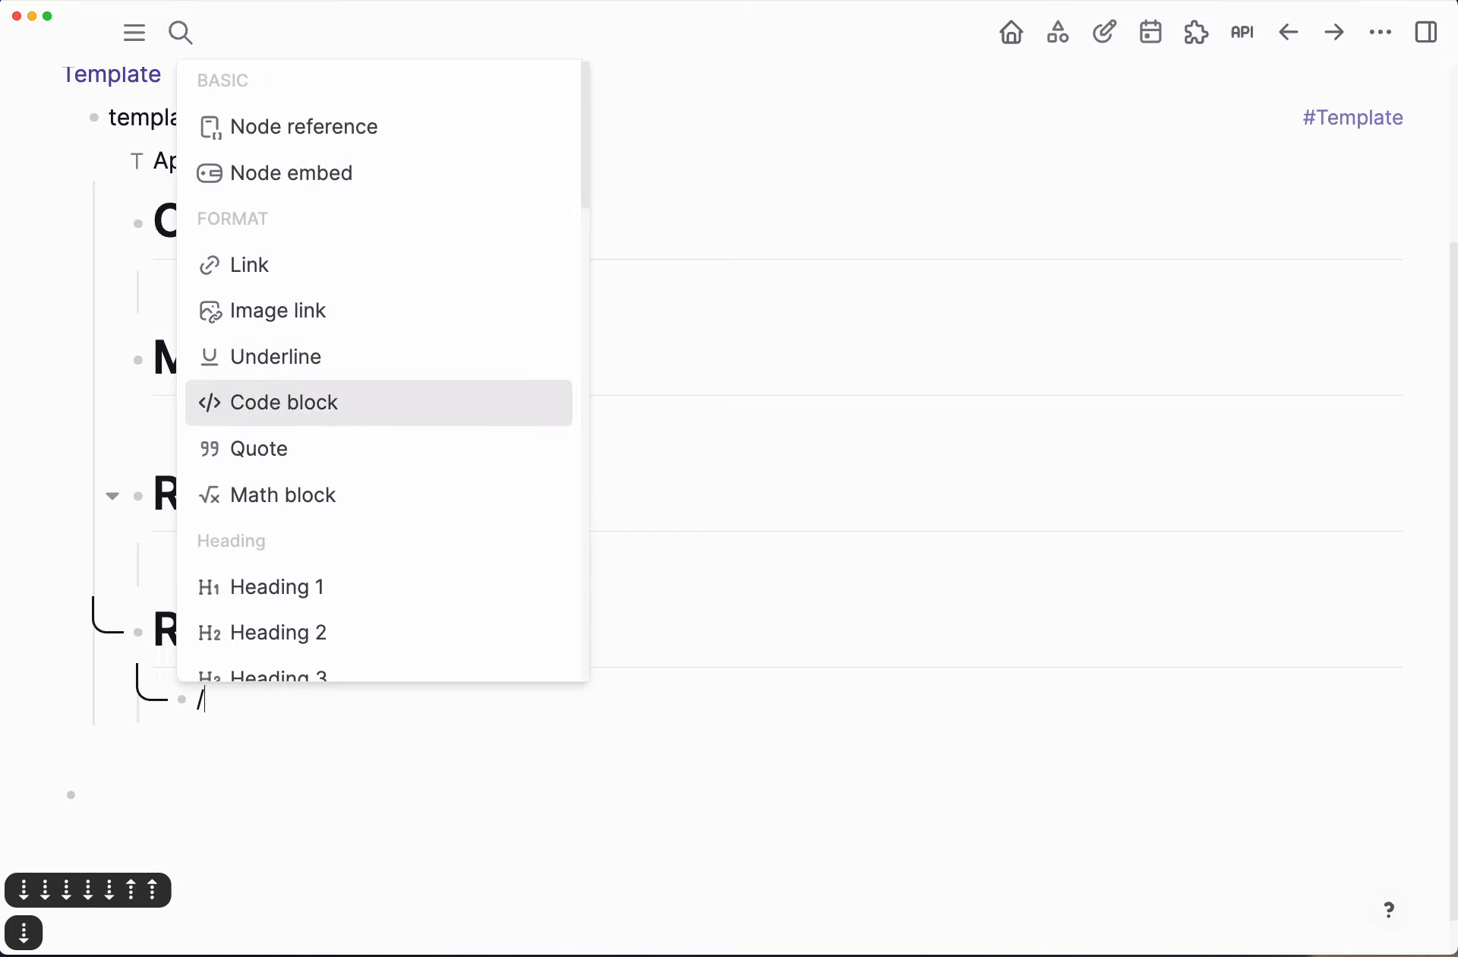
{"action": "key", "text": "Up"}
{"action": "key", "text": "Up"}
{"action": "key", "text": "Down"}
{"action": "key", "text": "Down"}
{"action": "key", "text": "Down"}
{"action": "key", "text": "Down"}
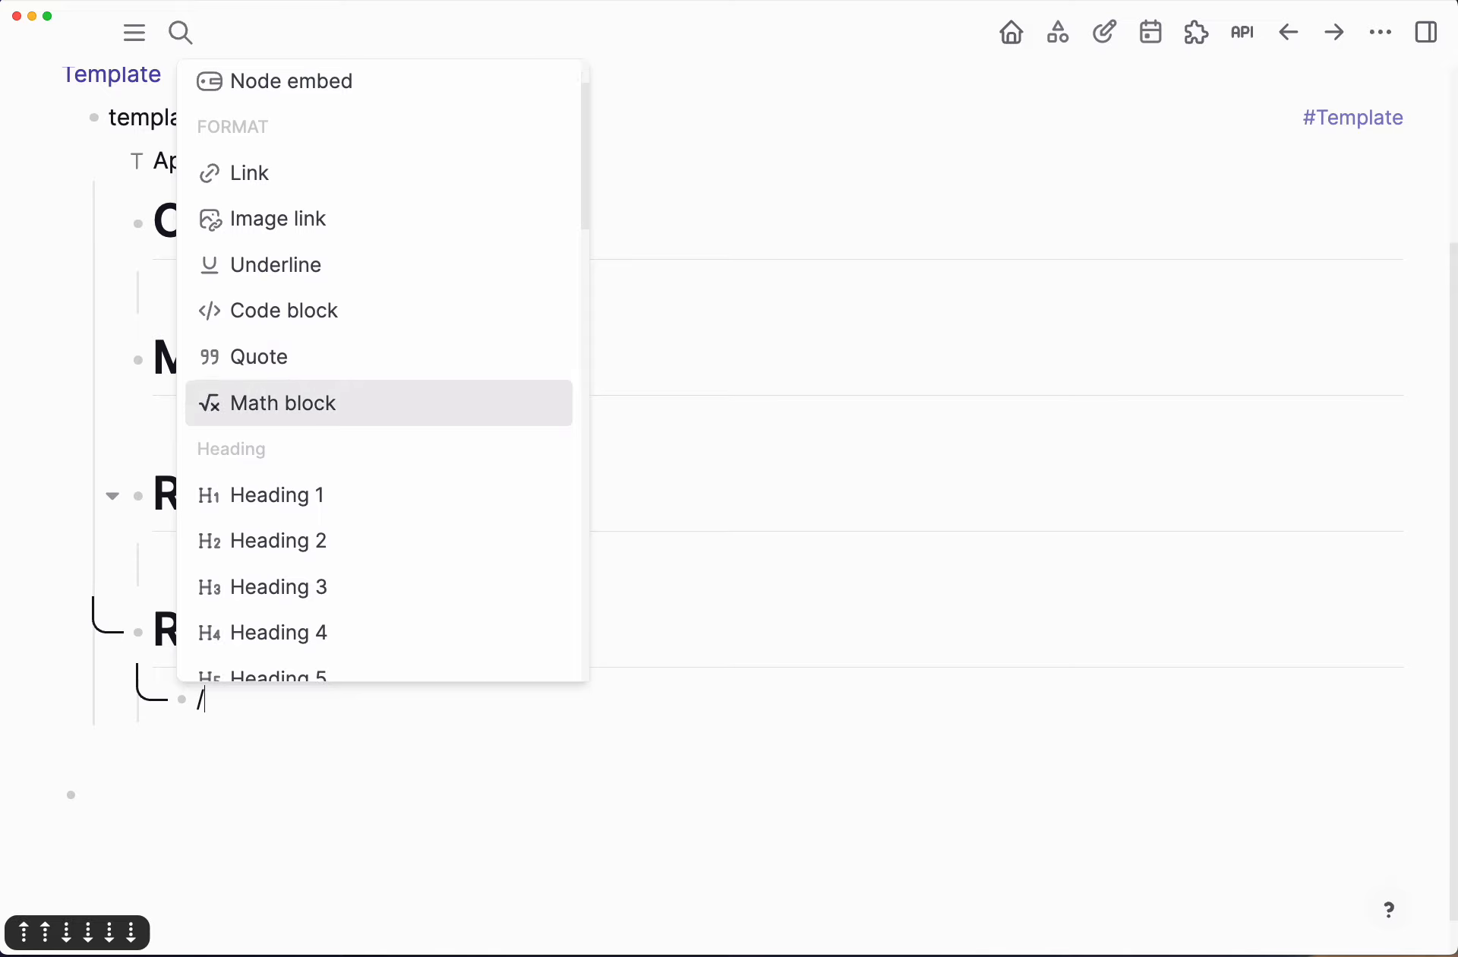
{"action": "key", "text": "Up"}
{"action": "key", "text": "Up"}
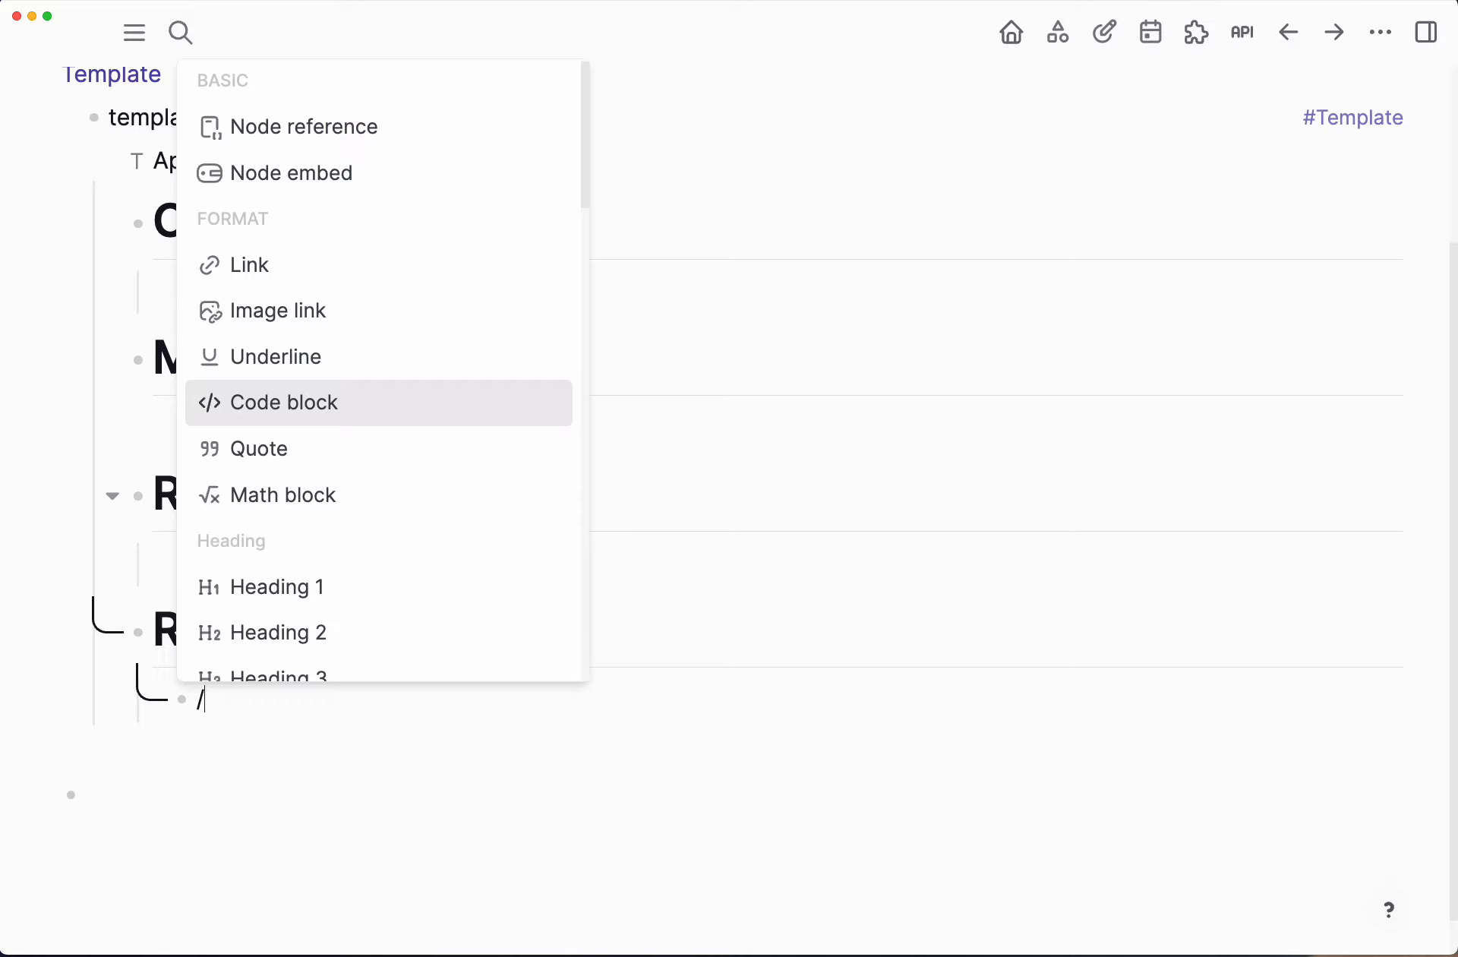
{"action": "key", "text": "Down"}
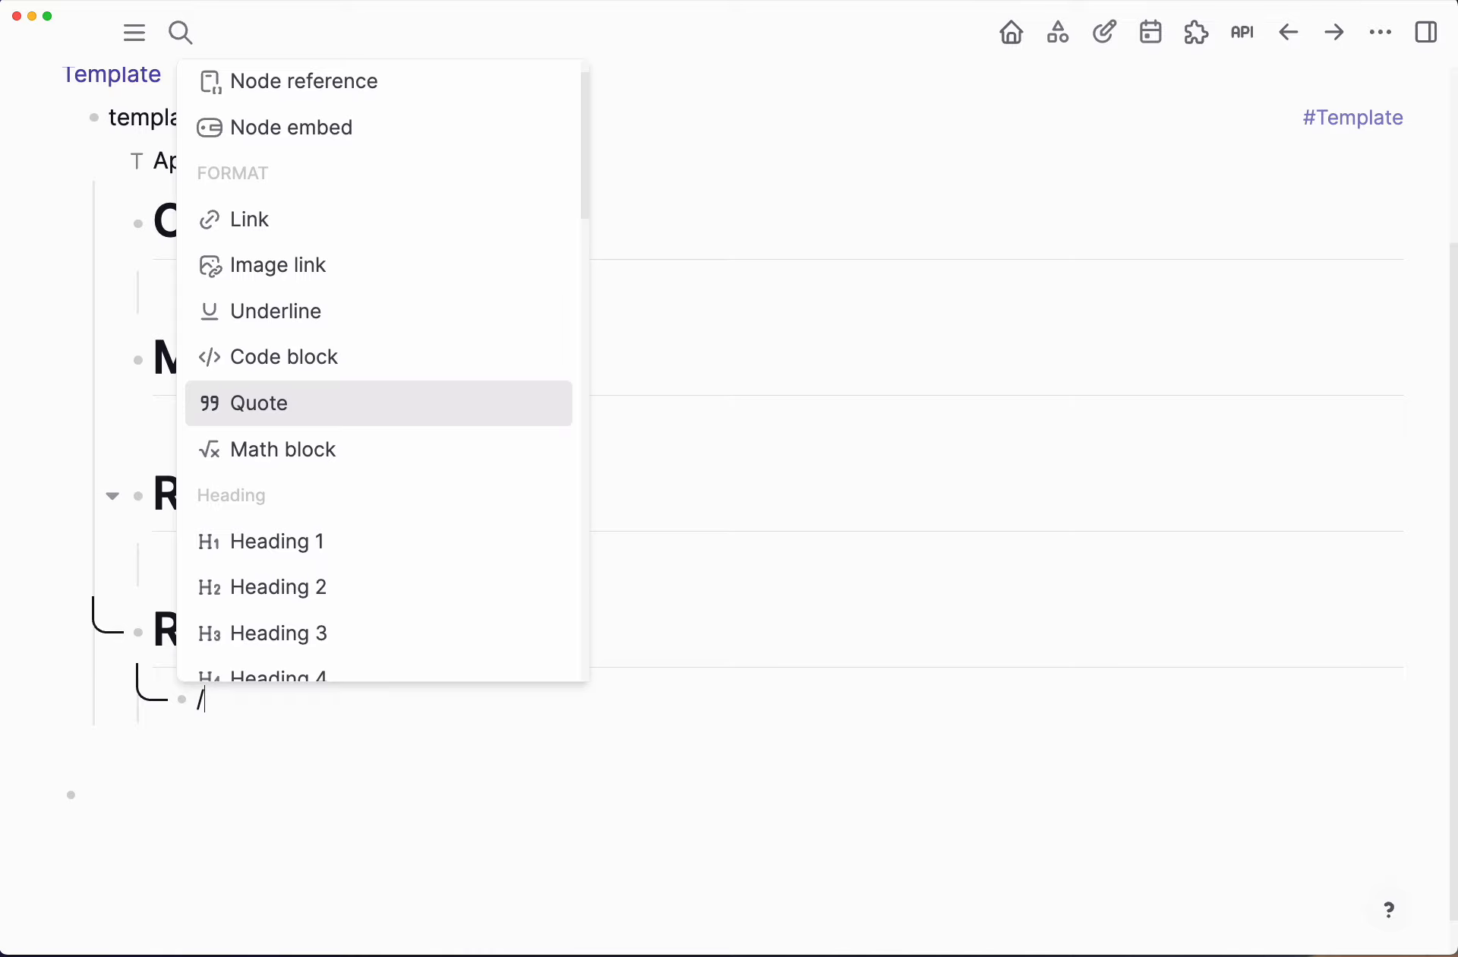
{"action": "key", "text": "Down"}
{"action": "key", "text": "Down"}
{"action": "key", "text": "Down"}
{"action": "key", "text": "Down"}
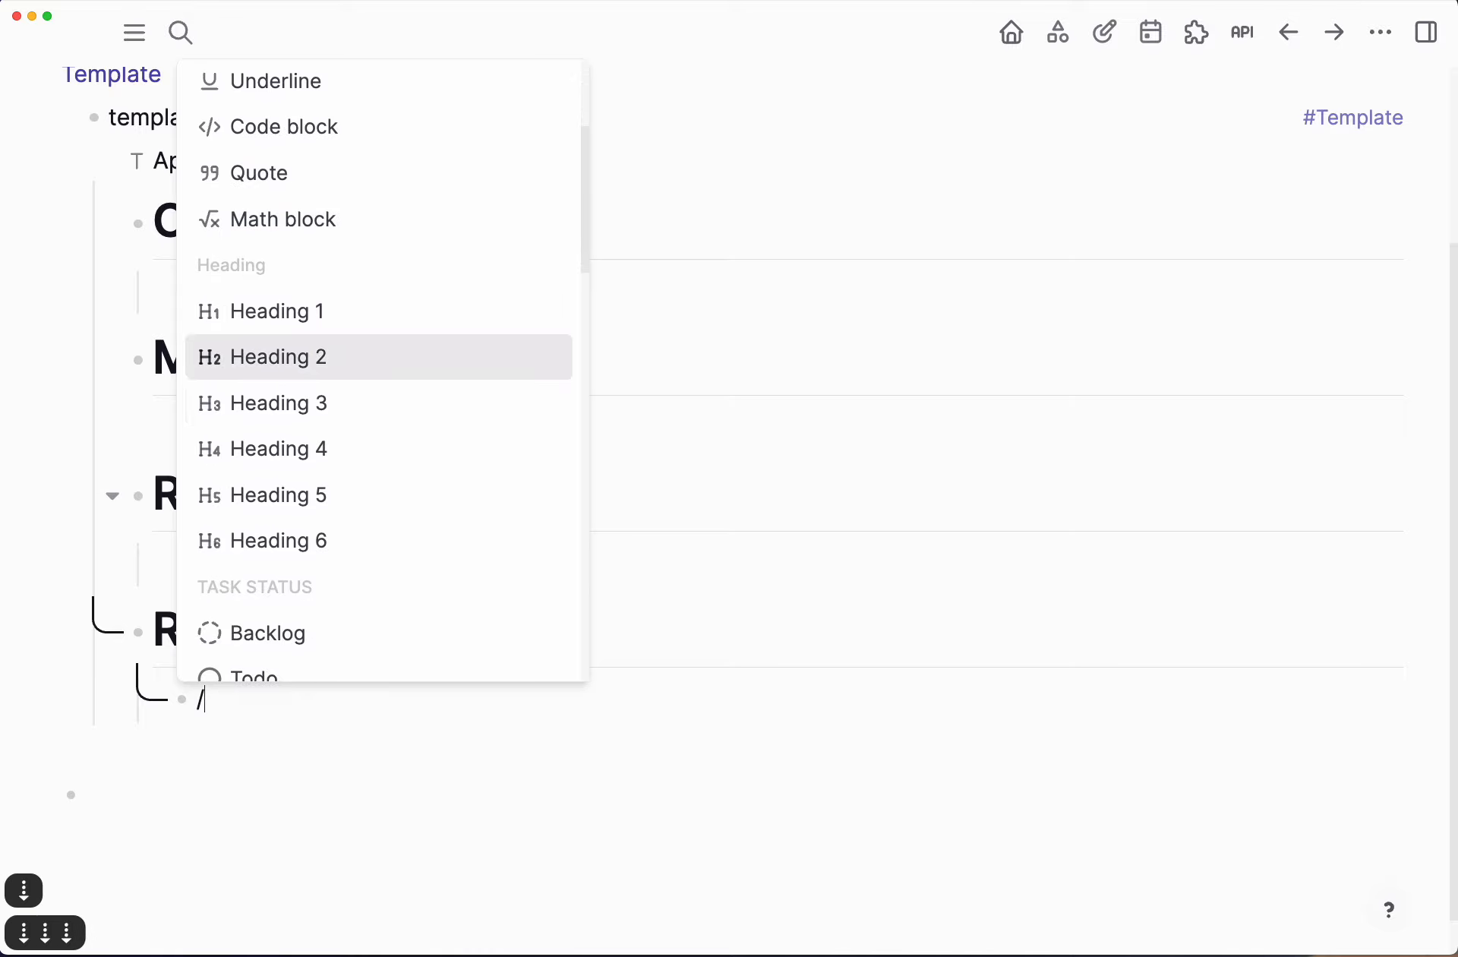
{"action": "key", "text": "Up"}
{"action": "key", "text": "Up"}
{"action": "key", "text": "Down"}
{"action": "key", "text": "Down"}
{"action": "key", "text": "Down"}
{"action": "key", "text": "Down"}
{"action": "key", "text": "Down"}
{"action": "key", "text": "Down"}
{"action": "key", "text": "Down"}
{"action": "key", "text": "Down"}
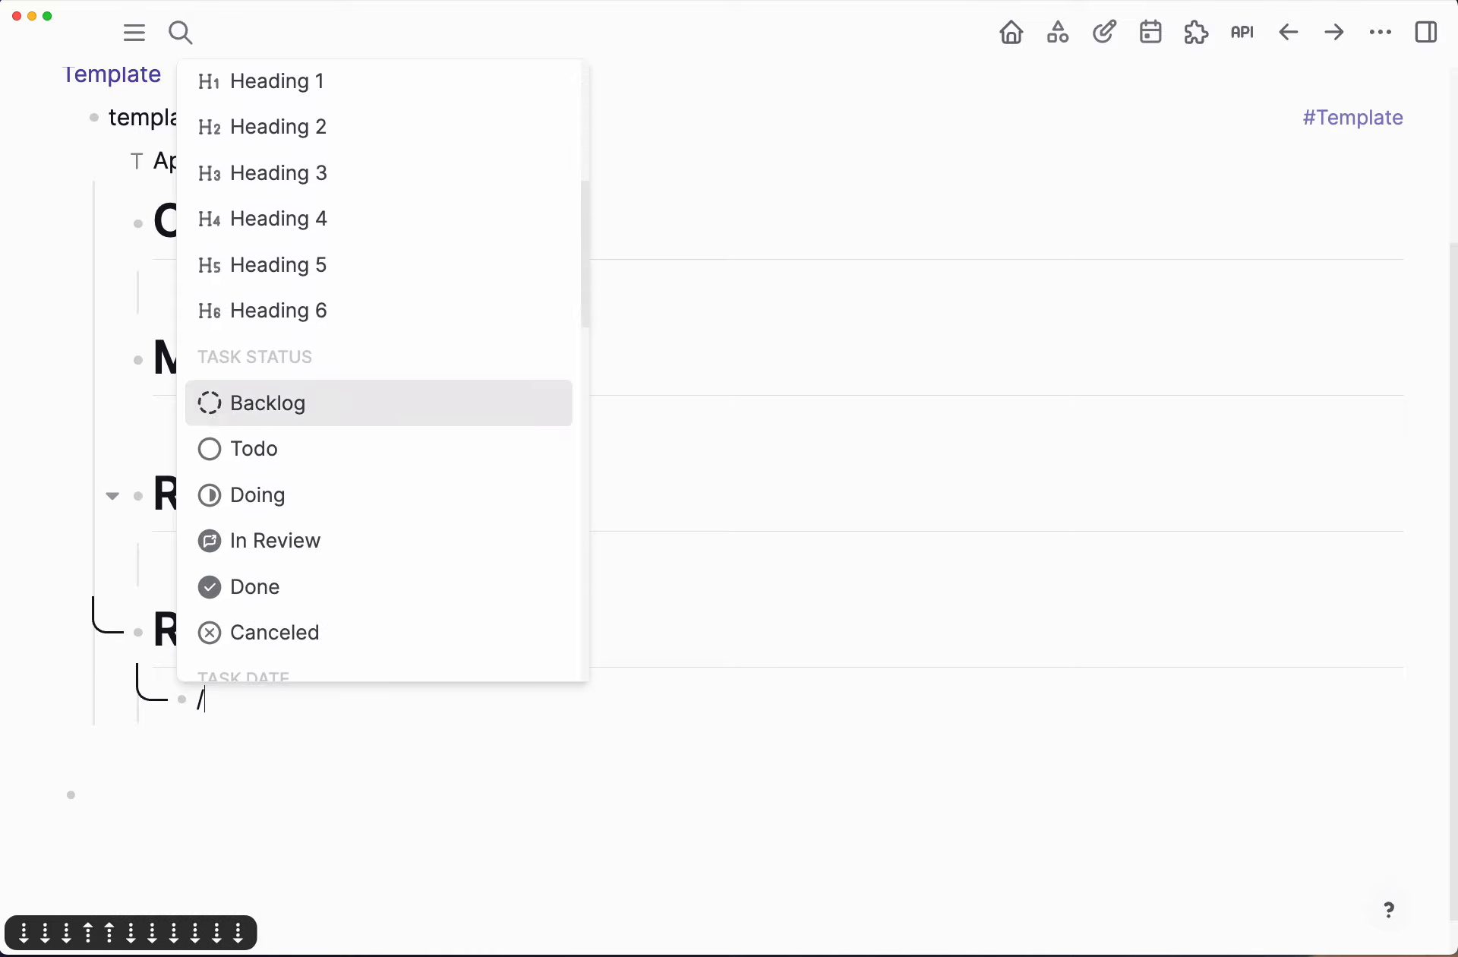
{"action": "key", "text": "Up"}
{"action": "key", "text": "Down"}
{"action": "key", "text": "Down"}
{"action": "key", "text": "Down"}
{"action": "key", "text": "Down"}
{"action": "key", "text": "Down"}
{"action": "key", "text": "Down"}
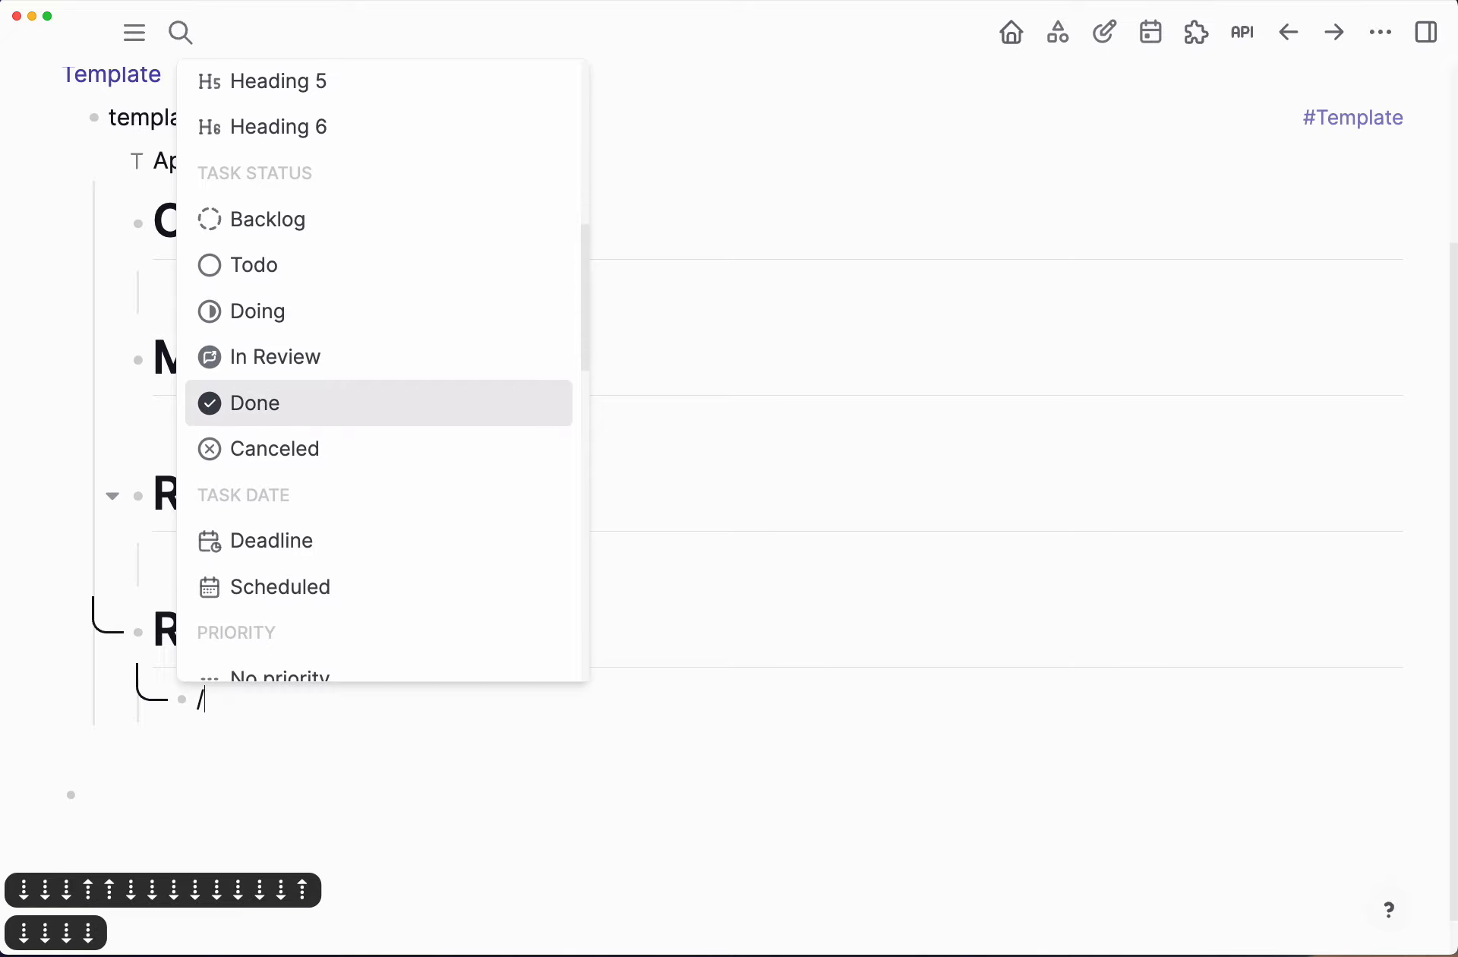
{"action": "key", "text": "Up"}
{"action": "key", "text": "Down"}
{"action": "key", "text": "Down"}
{"action": "key", "text": "Down"}
{"action": "key", "text": "Down"}
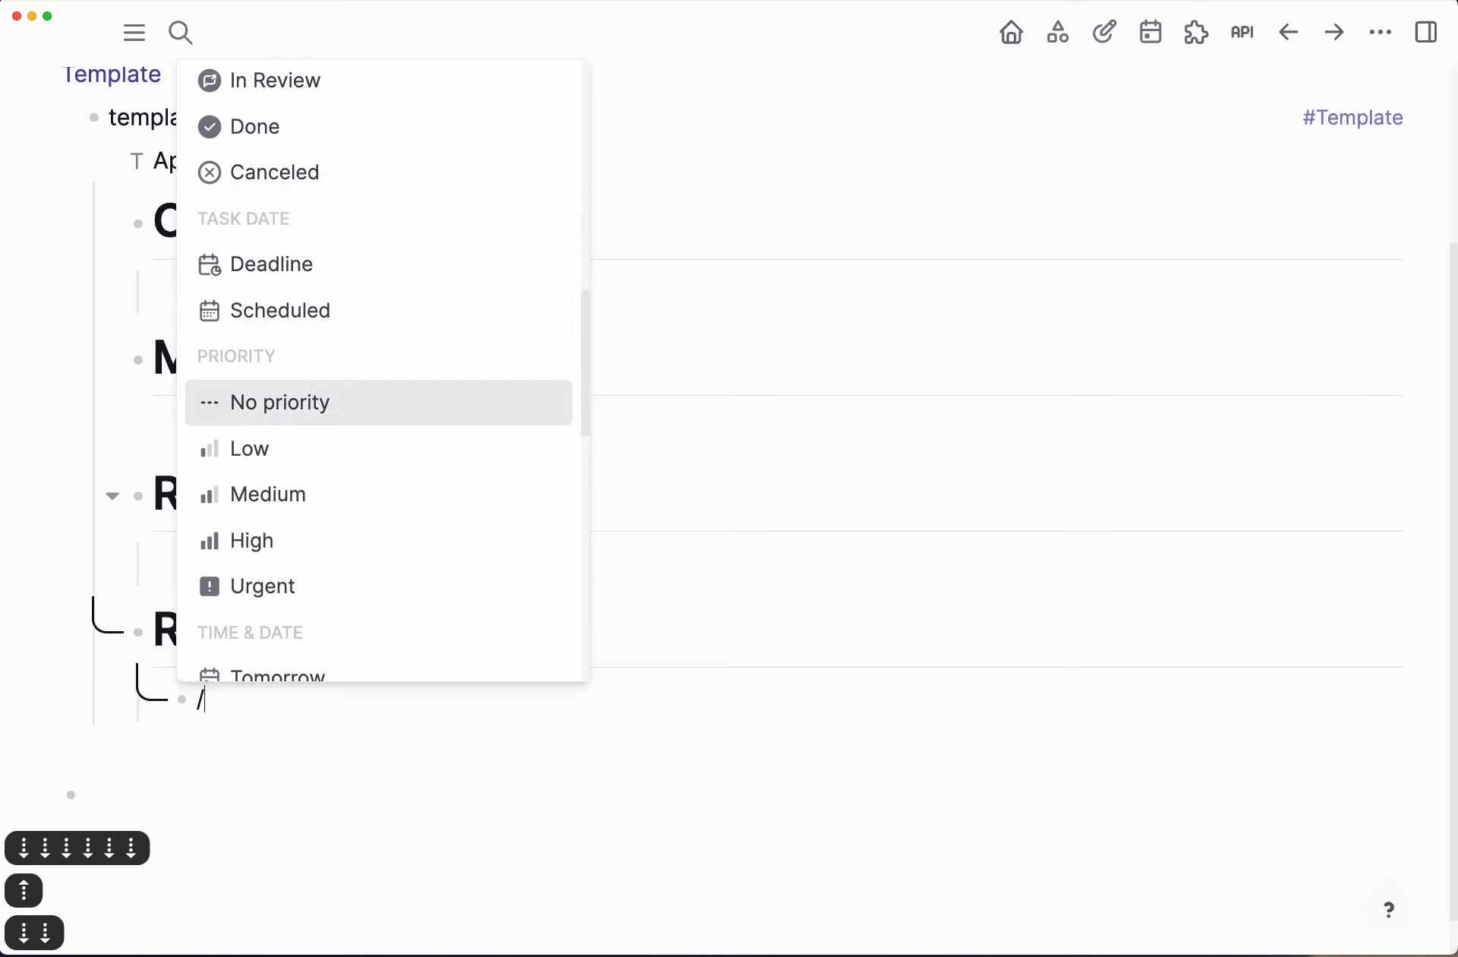
{"action": "key", "text": "Up"}
{"action": "key", "text": "Down"}
{"action": "key", "text": "Down"}
{"action": "key", "text": "Down"}
{"action": "key", "text": "Down"}
{"action": "key", "text": "Down"}
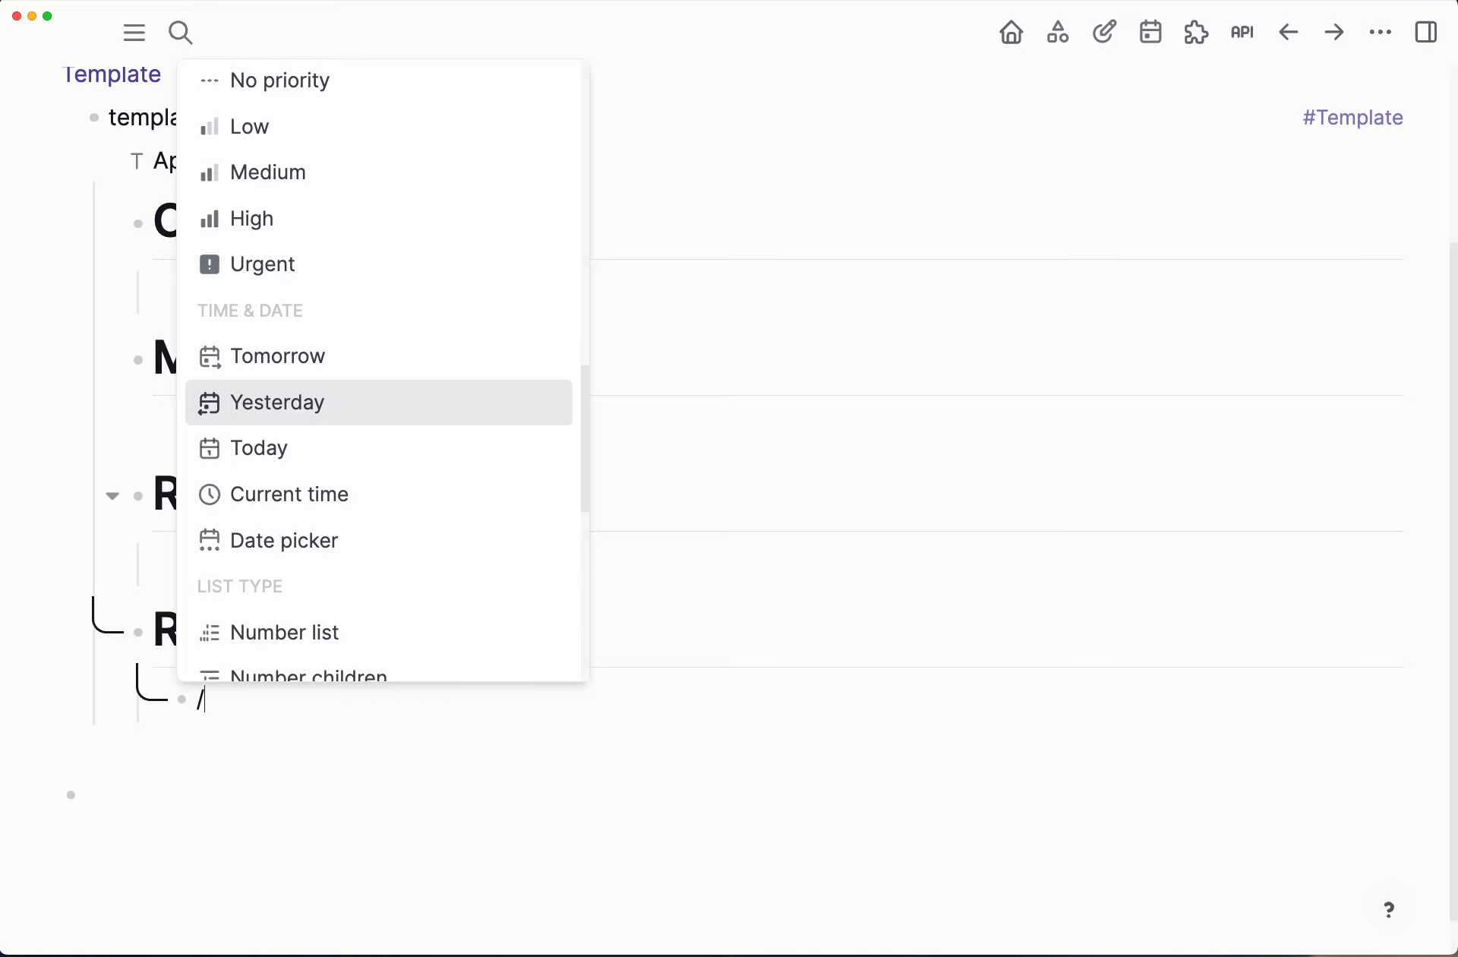
{"action": "key", "text": "Down"}
{"action": "key", "text": "Down"}
{"action": "key", "text": "Down"}
{"action": "key", "text": "Down"}
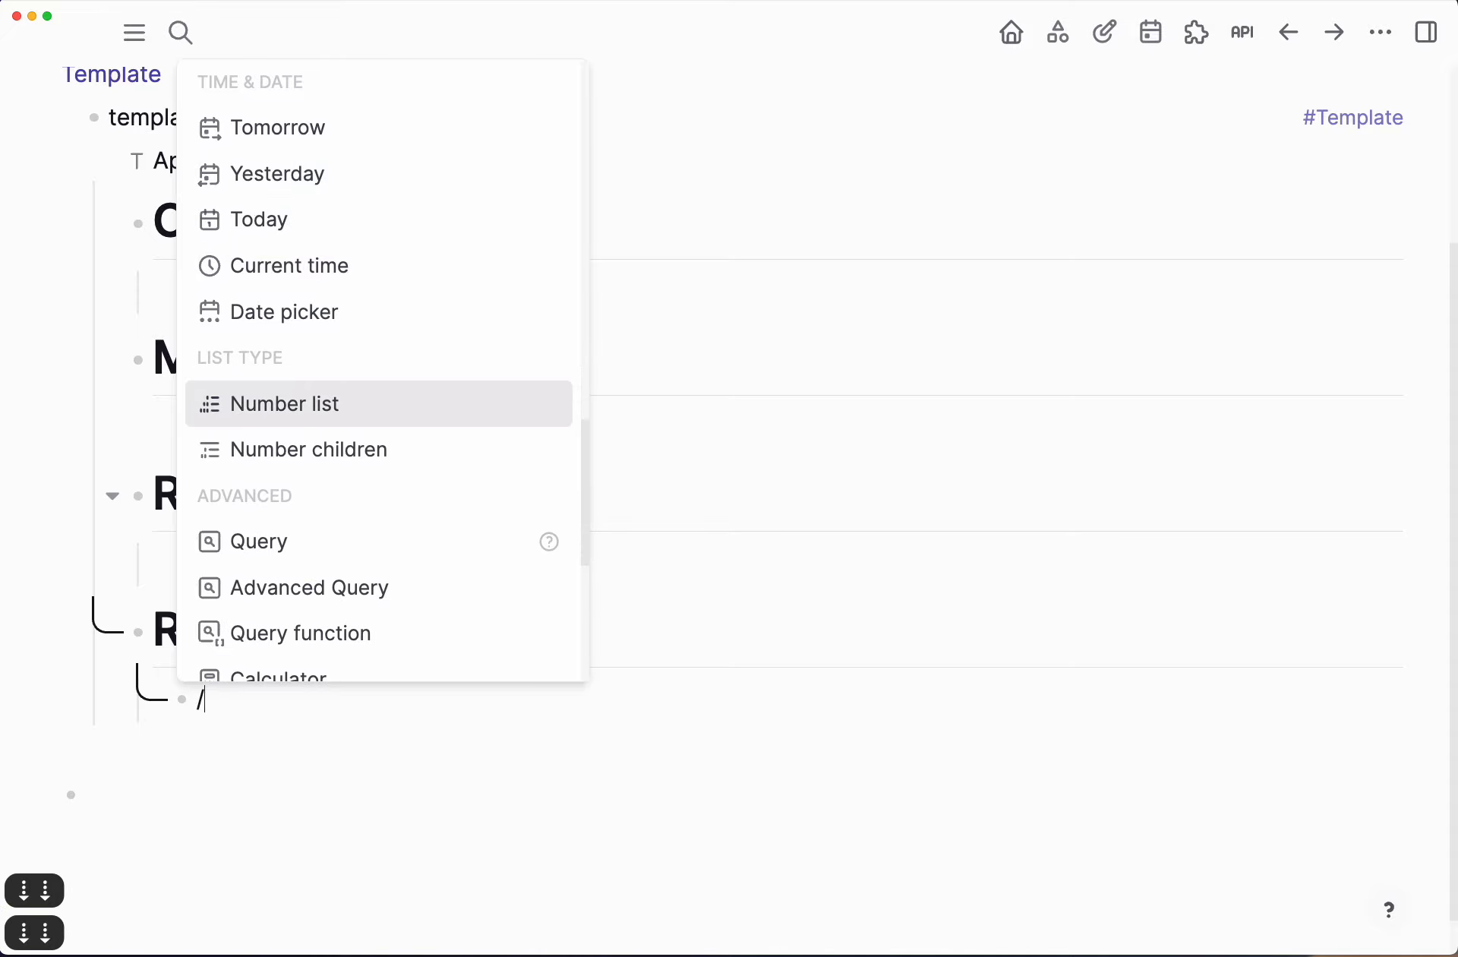
{"action": "key", "text": "Up"}
{"action": "key", "text": "Up"}
{"action": "key", "text": "Down"}
{"action": "key", "text": "Down"}
{"action": "key", "text": "Down"}
{"action": "key", "text": "Down"}
{"action": "key", "text": "Down"}
{"action": "key", "text": "Up"}
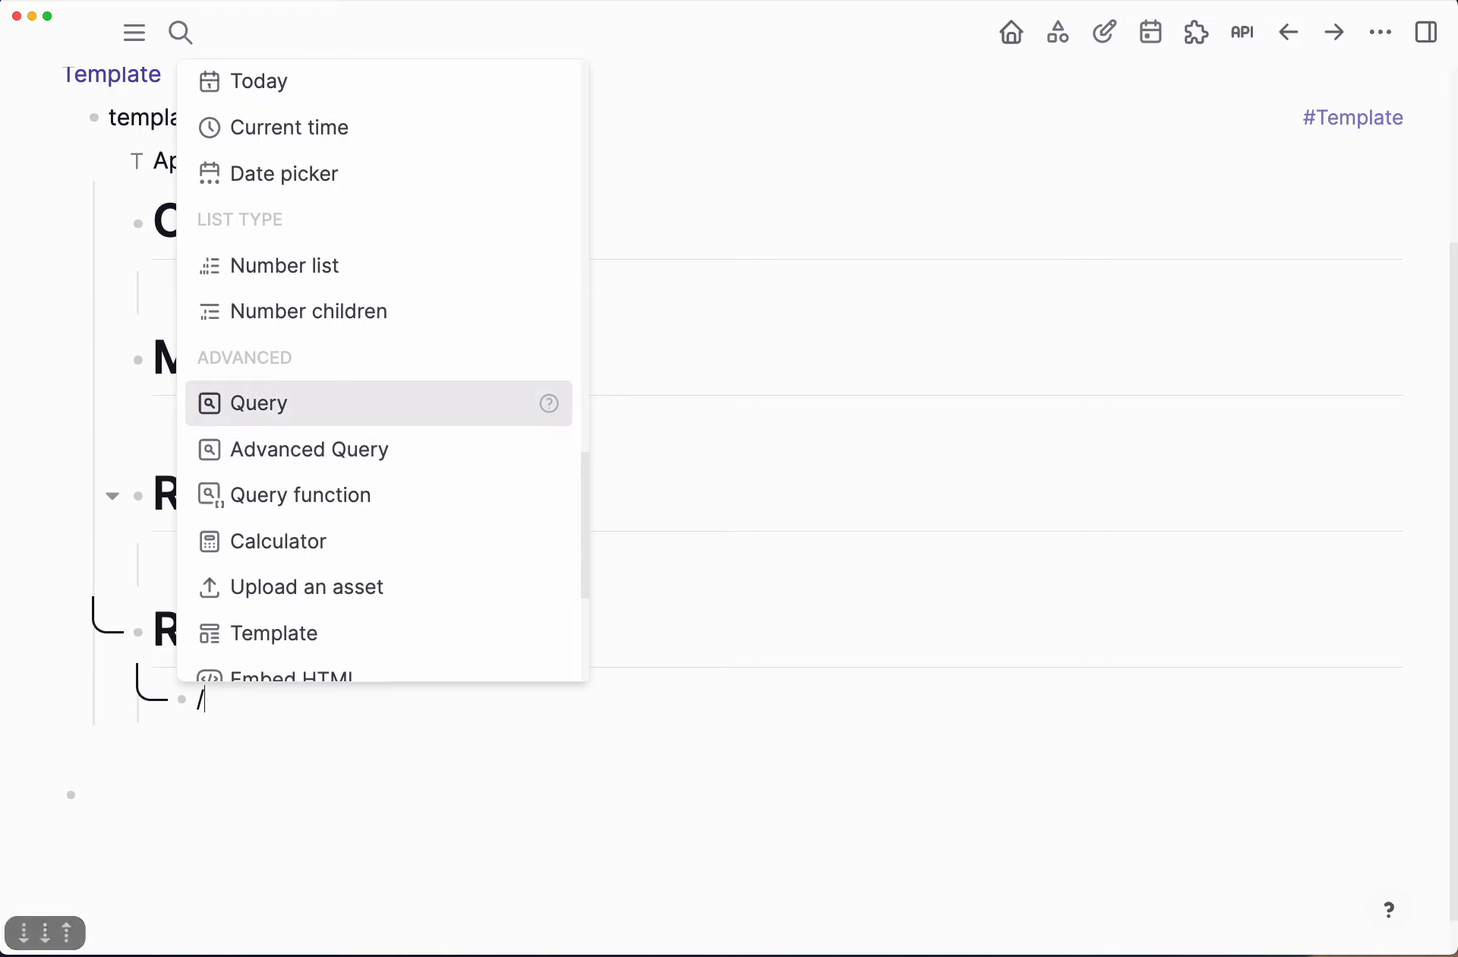
{"action": "key", "text": "Down"}
{"action": "key", "text": "Down"}
{"action": "key", "text": "Down"}
{"action": "key", "text": "Down"}
{"action": "key", "text": "Down"}
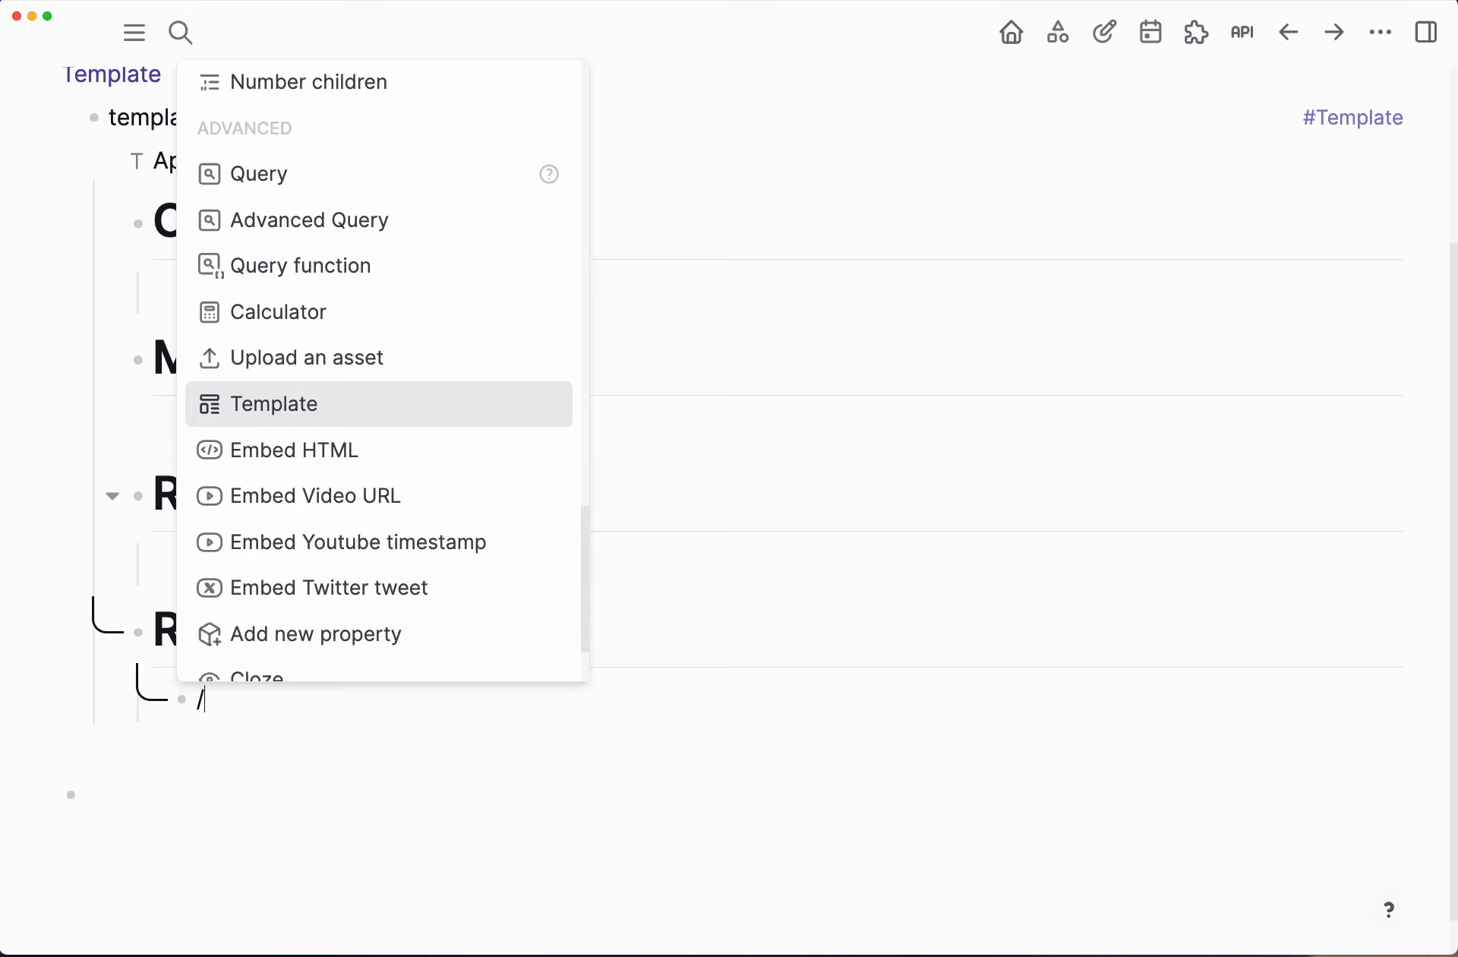
{"action": "key", "text": "Up"}
{"action": "key", "text": "Up"}
{"action": "key", "text": "Down"}
{"action": "key", "text": "Down"}
{"action": "key", "text": "Down"}
{"action": "key", "text": "Down"}
{"action": "key", "text": "Down"}
{"action": "key", "text": "Down"}
{"action": "key", "text": "Down"}
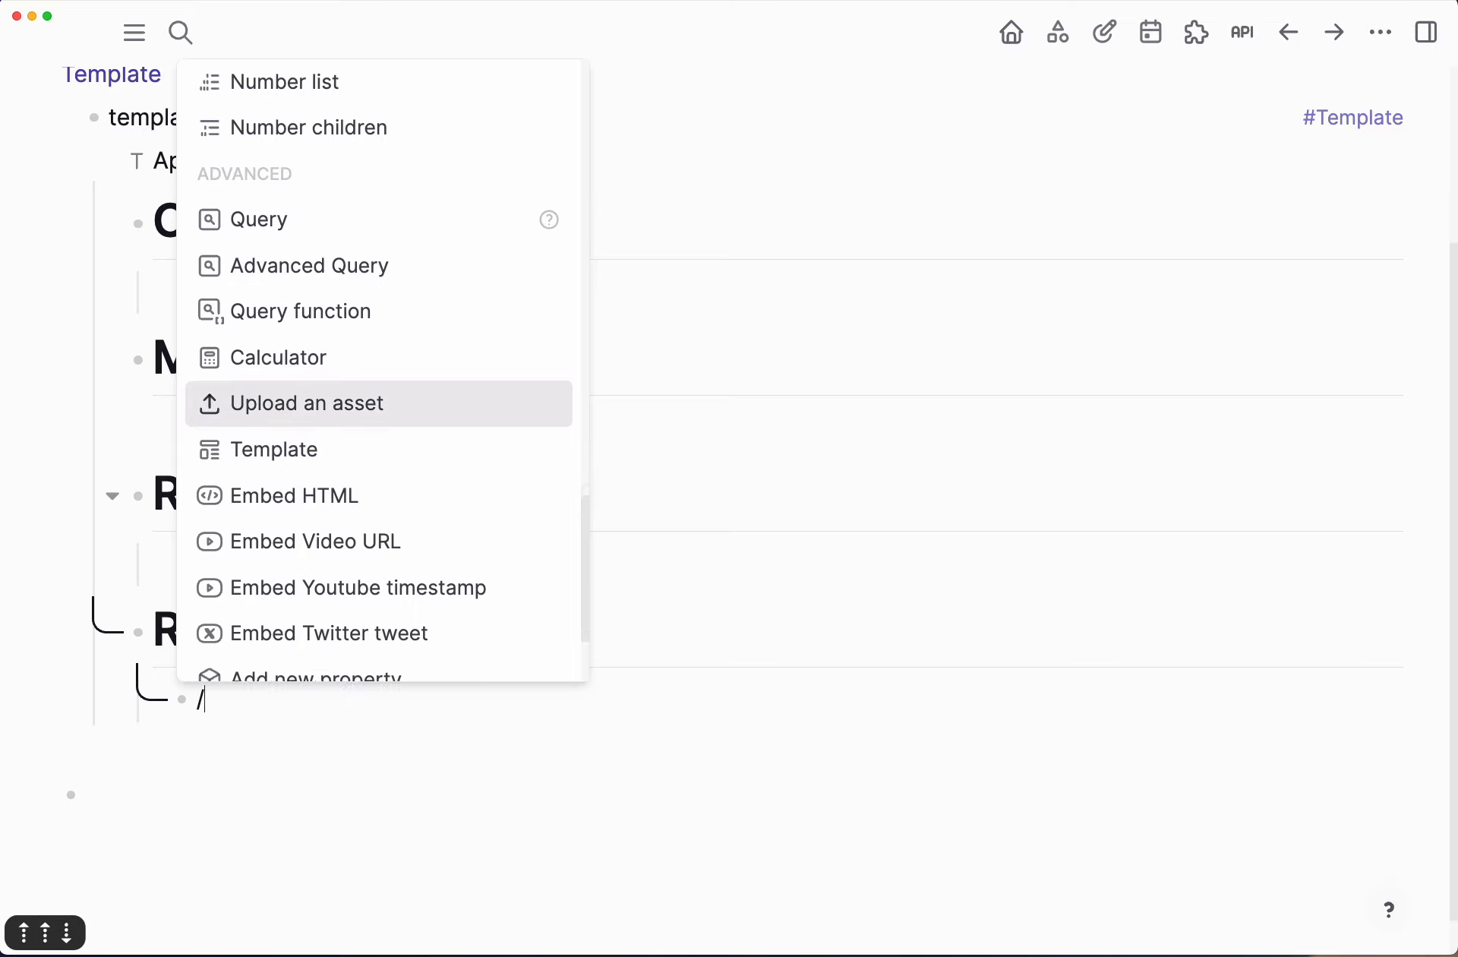
{"action": "key", "text": "Down"}
{"action": "key", "text": "Down"}
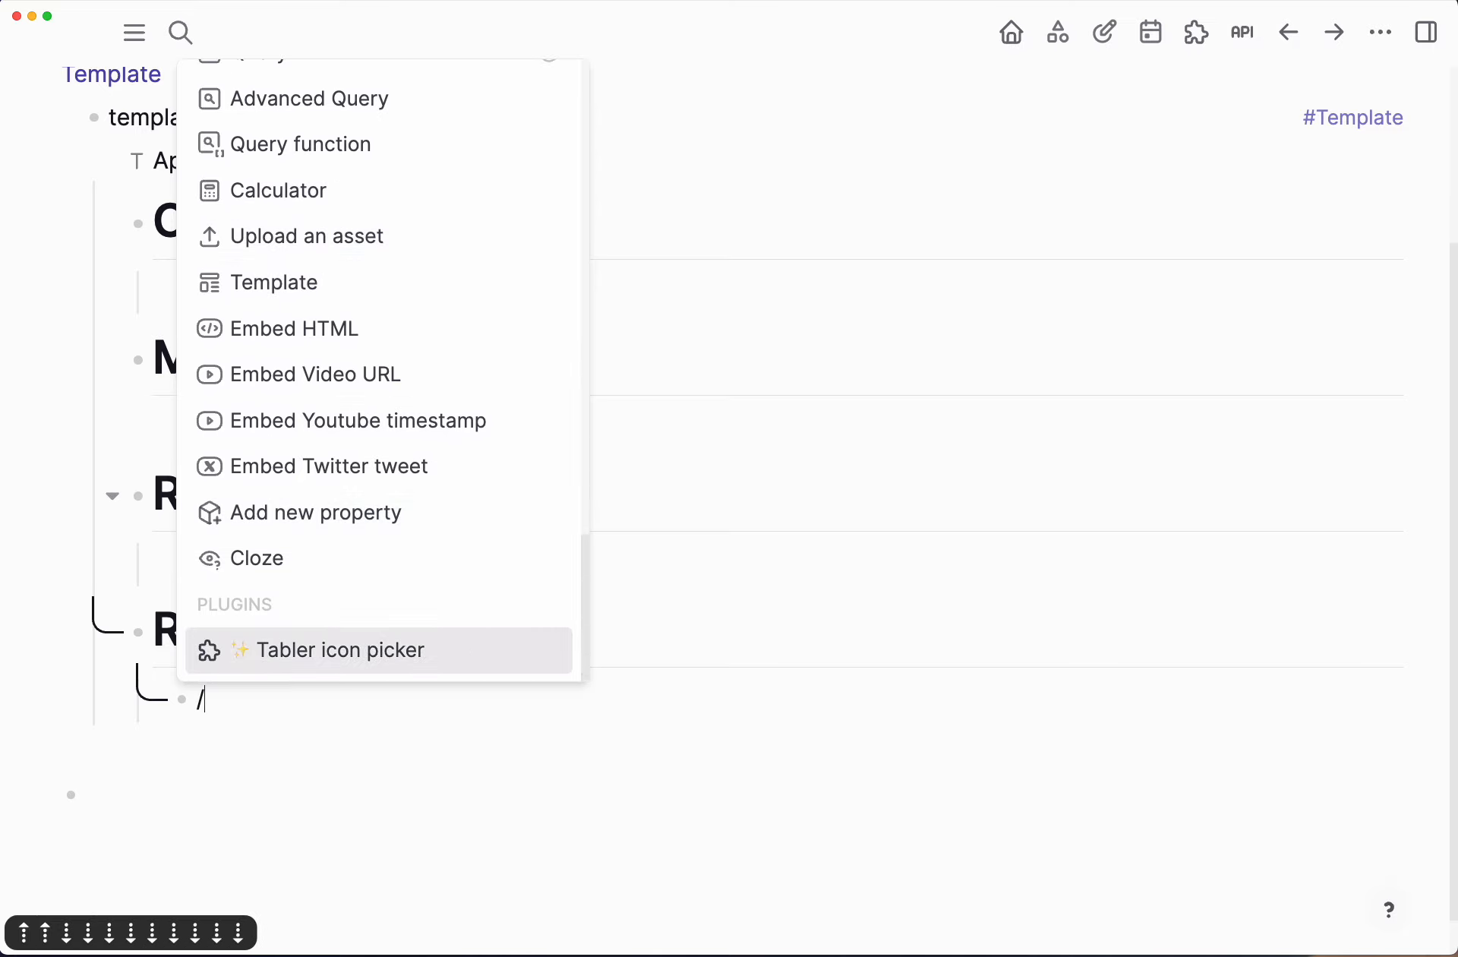
{"action": "key", "text": "Up"}
{"action": "key", "text": "Up"}
{"action": "key", "text": "Up"}
{"action": "key", "text": "Up"}
{"action": "key", "text": "Up"}
{"action": "key", "text": "Up"}
{"action": "key", "text": "Down"}
{"action": "key", "text": "Down"}
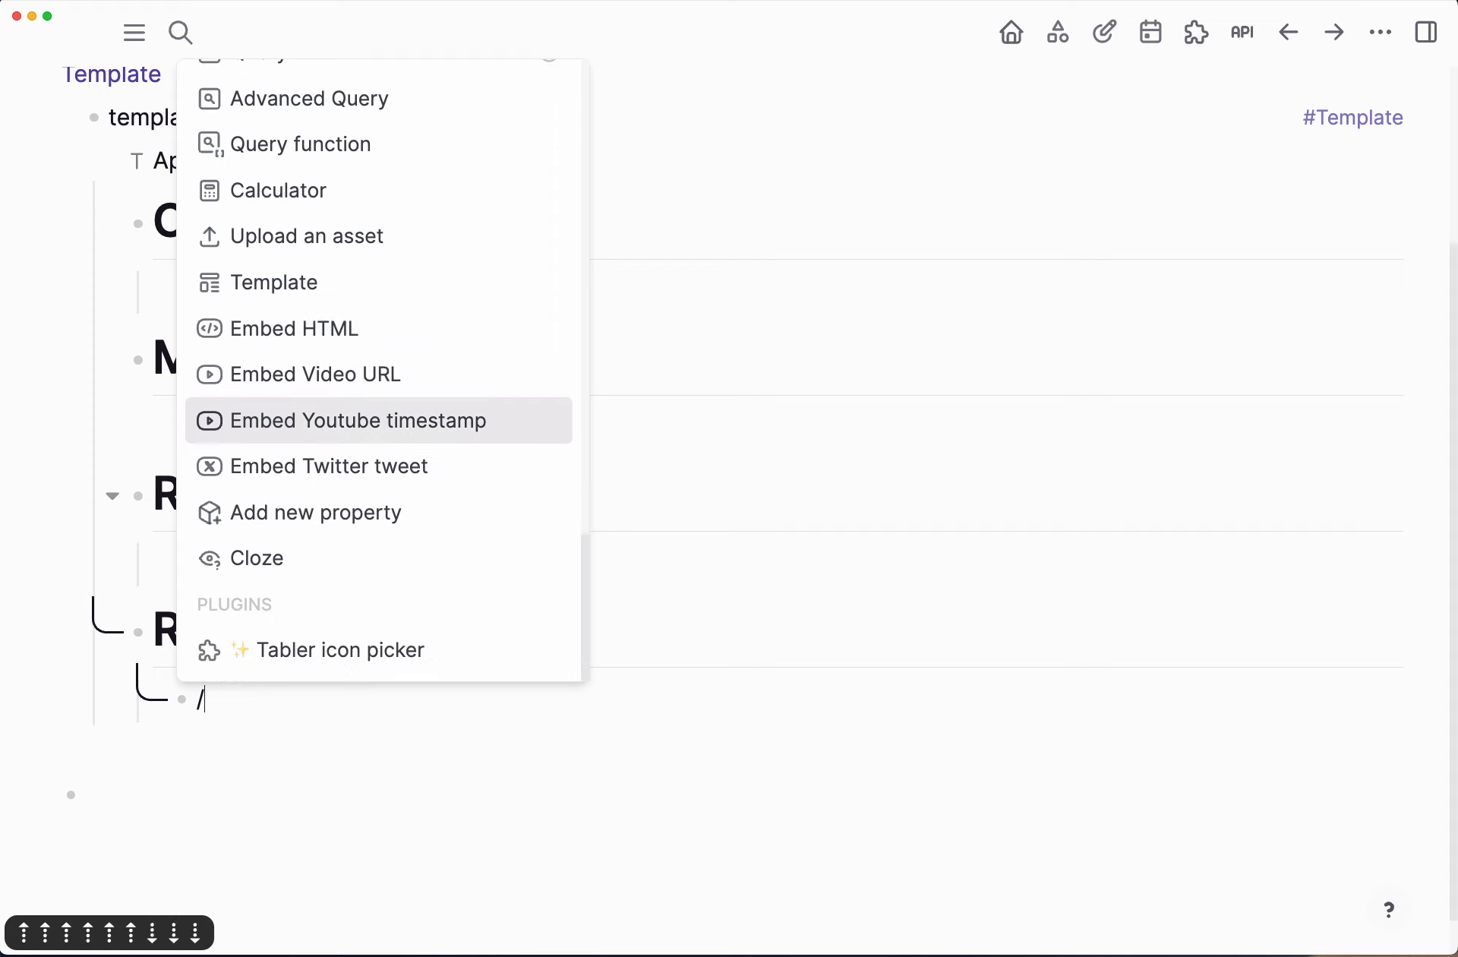
{"action": "key", "text": "Down"}
{"action": "key", "text": "Down"}
{"action": "key", "text": "Down"}
{"action": "key", "text": "Down"}
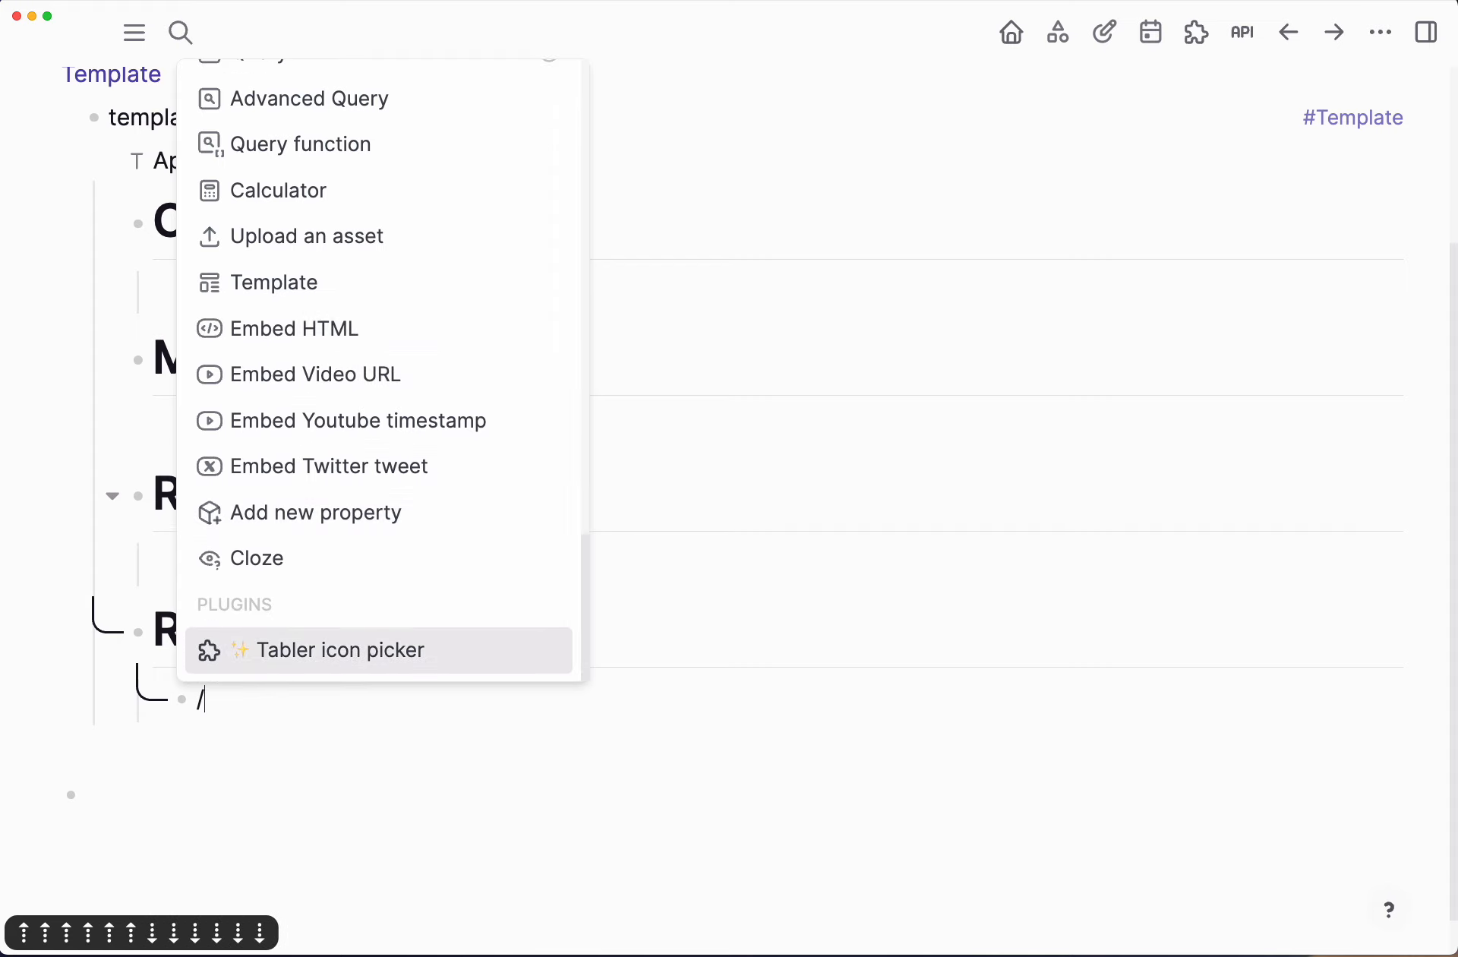
{"action": "key", "text": "Up"}
{"action": "key", "text": "Up"}
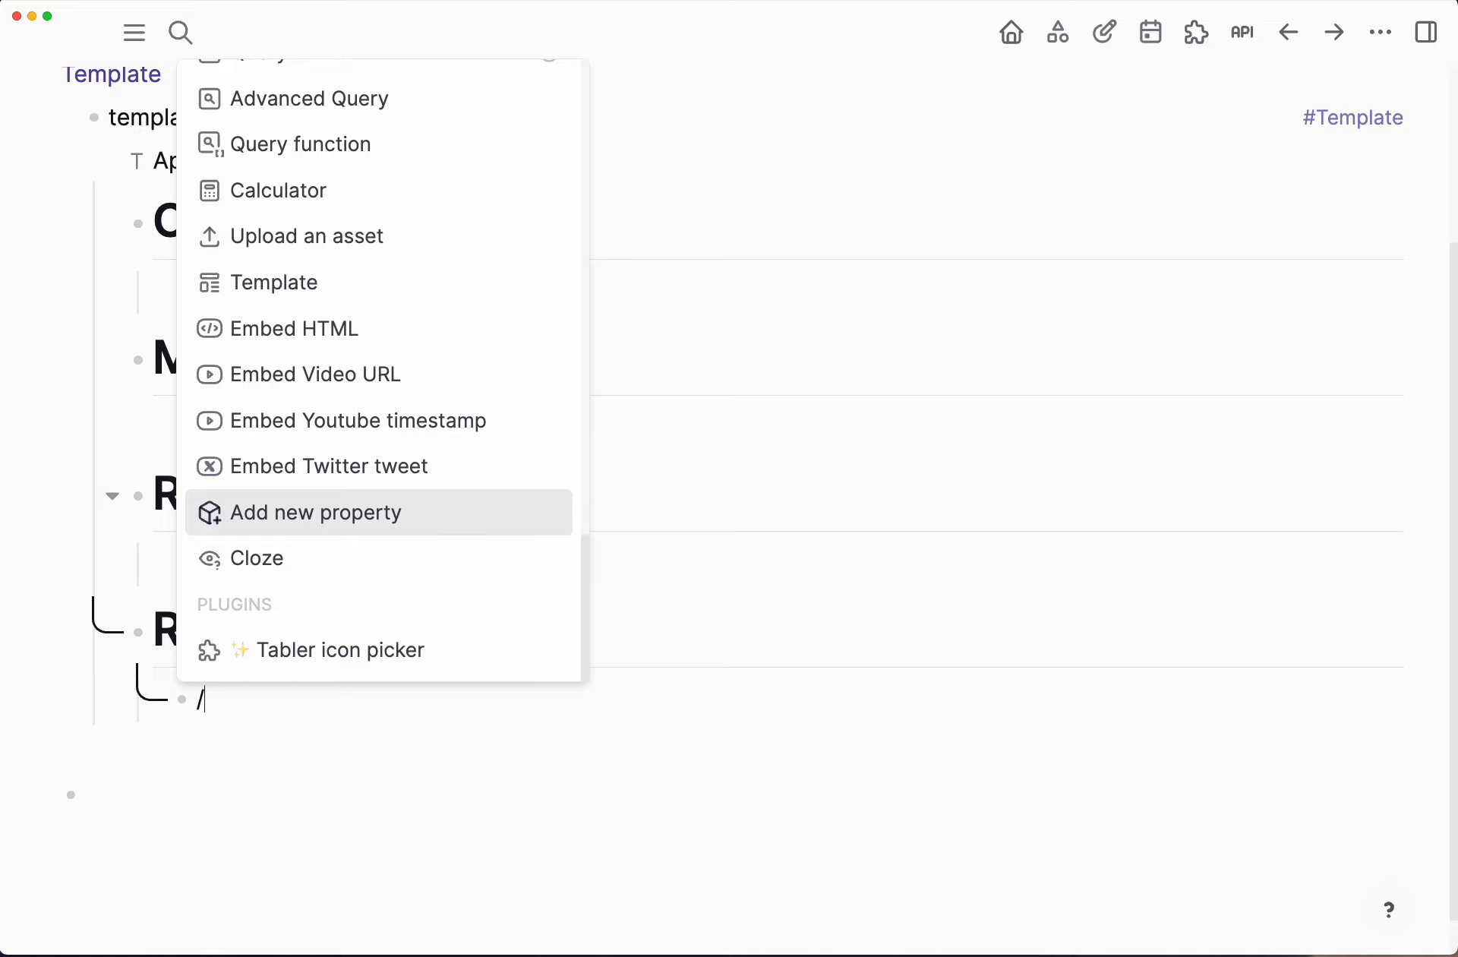
{"action": "key", "text": "Down"}
{"action": "key", "text": "Up"}
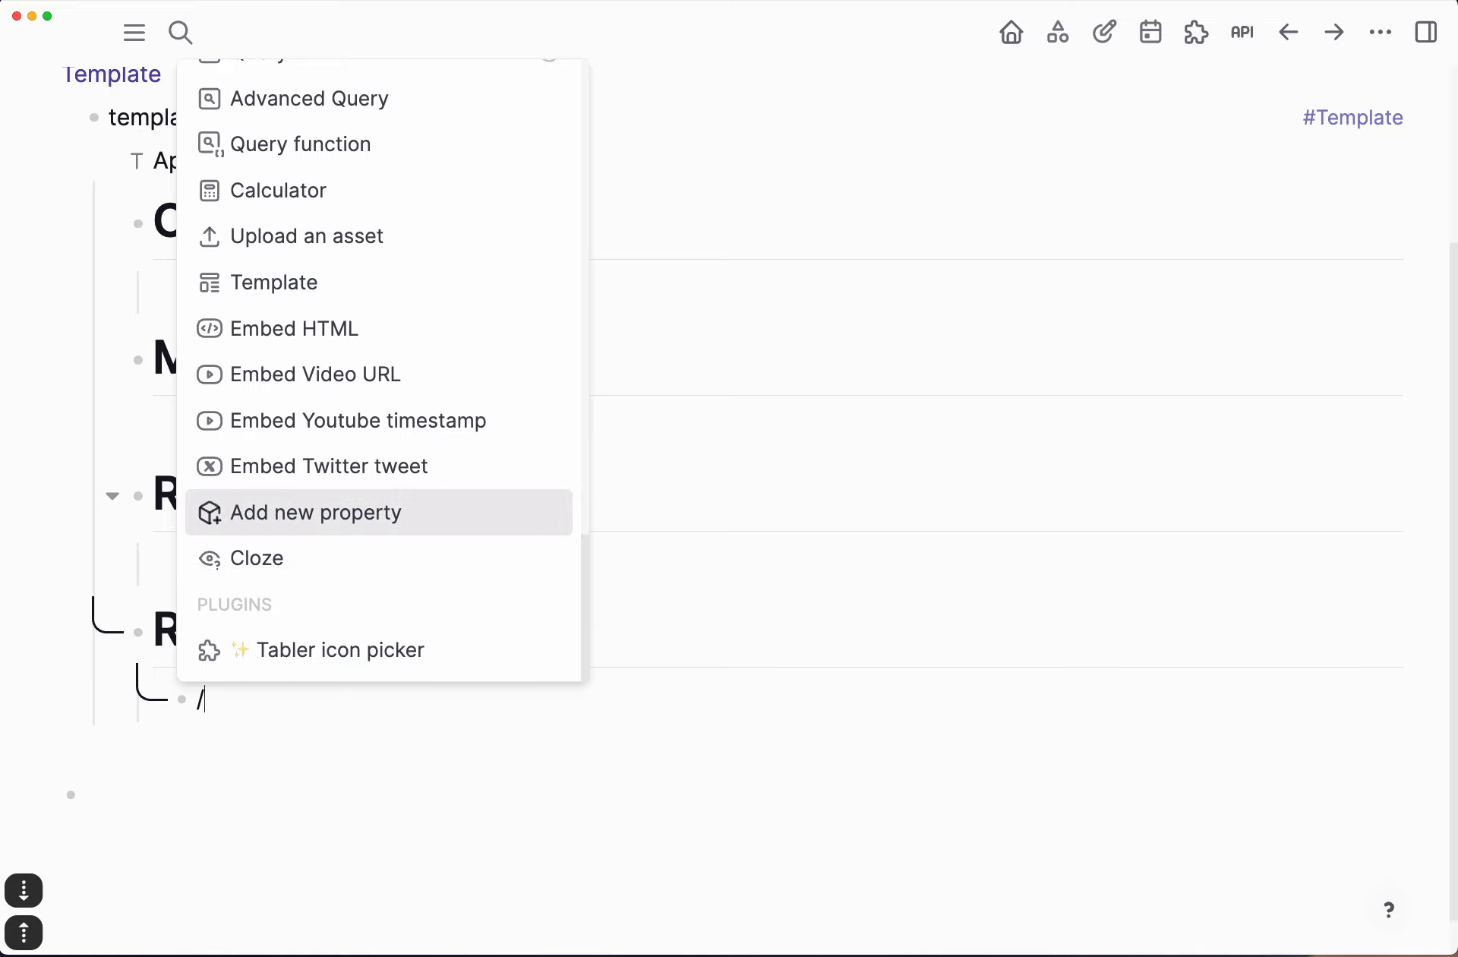
Step: Insert a Query into the empty child block under Related Tasks in the project template
{"action": "key", "text": "Up"}
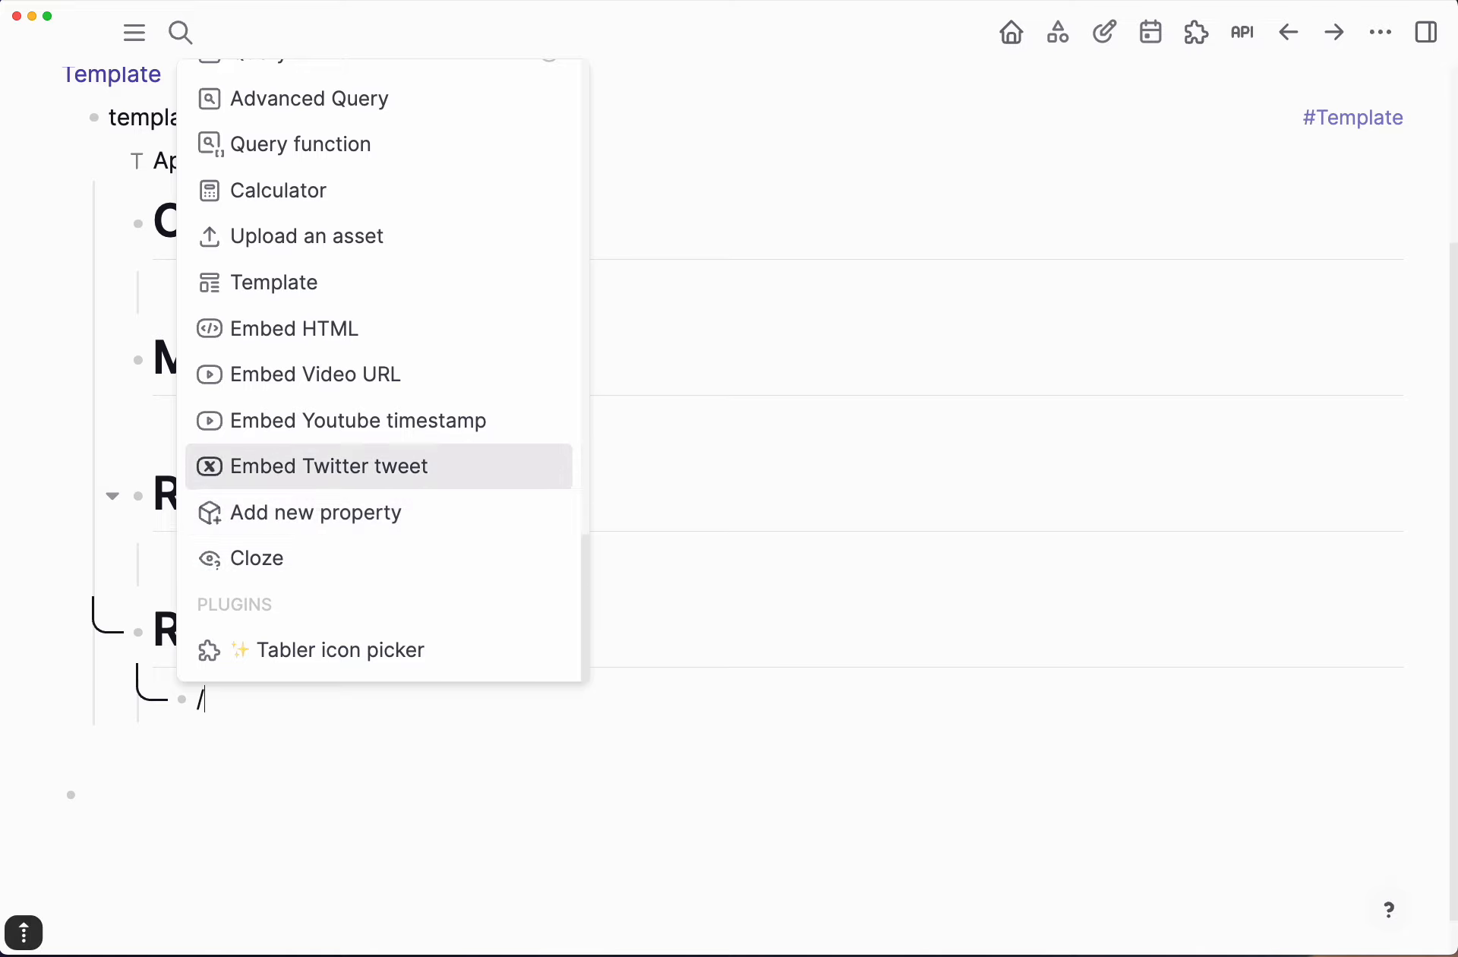
{"action": "key", "text": "Up"}
{"action": "key", "text": "Up"}
{"action": "key", "text": "Up"}
{"action": "key", "text": "Up"}
{"action": "key", "text": "Up"}
{"action": "key", "text": "Up"}
{"action": "key", "text": "Up"}
{"action": "key", "text": "Up"}
{"action": "key", "text": "Up"}
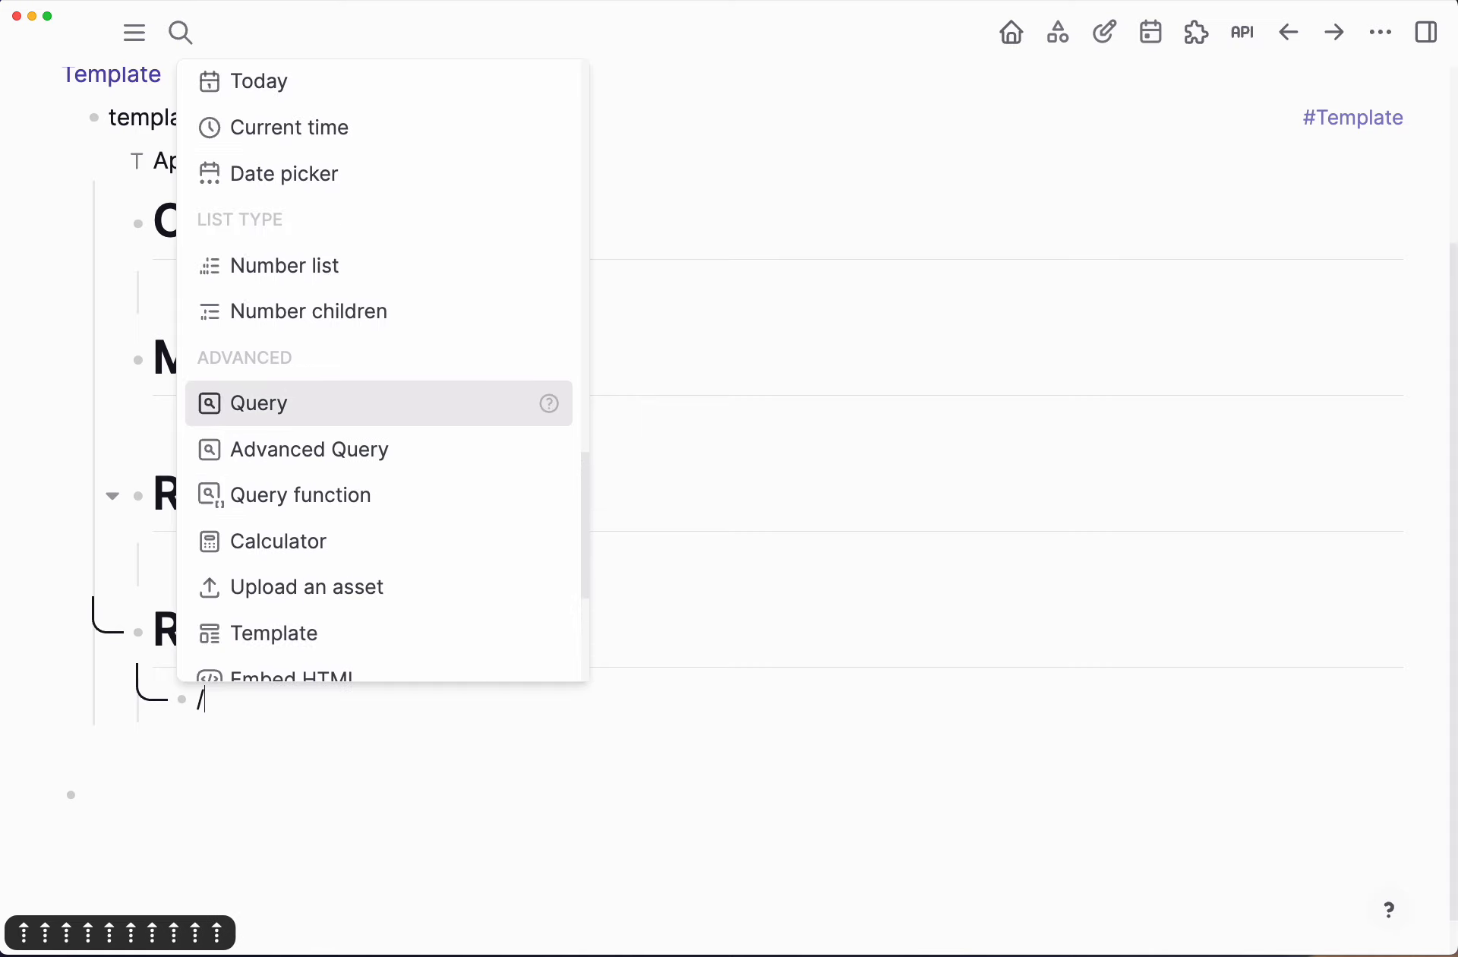
{"action": "key", "text": "Return"}
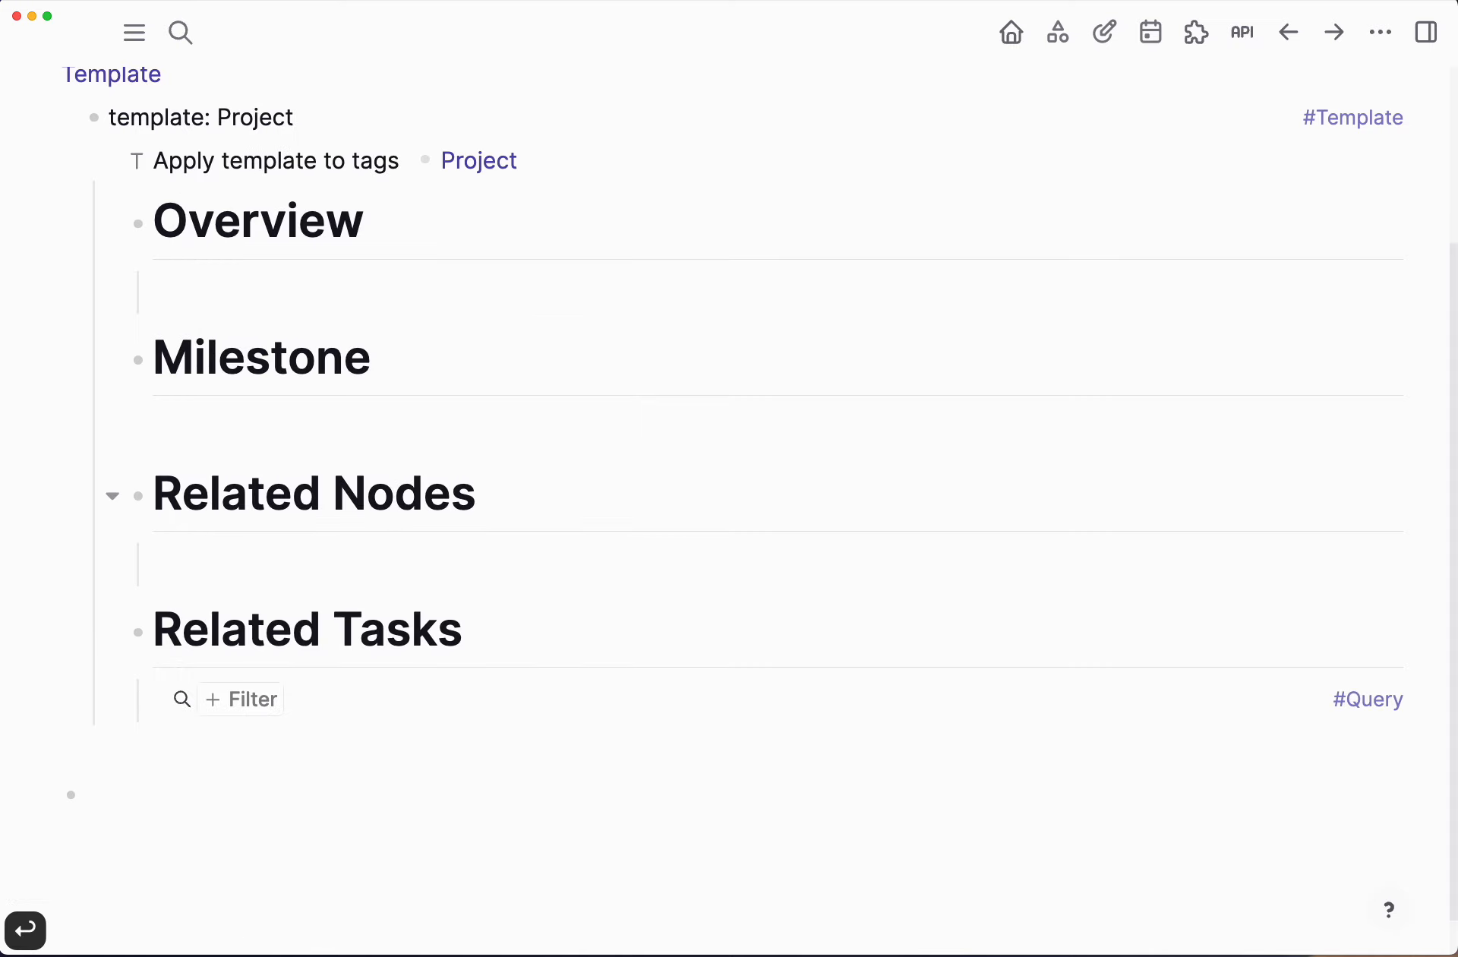
Step: Set the Related Tasks query to filter tasks by the statuses In Review, Doing, Todo and Backlog
{"action": "scroll", "coordinate": [765, 527], "scroll_direction": "down", "scroll_amount": 1}
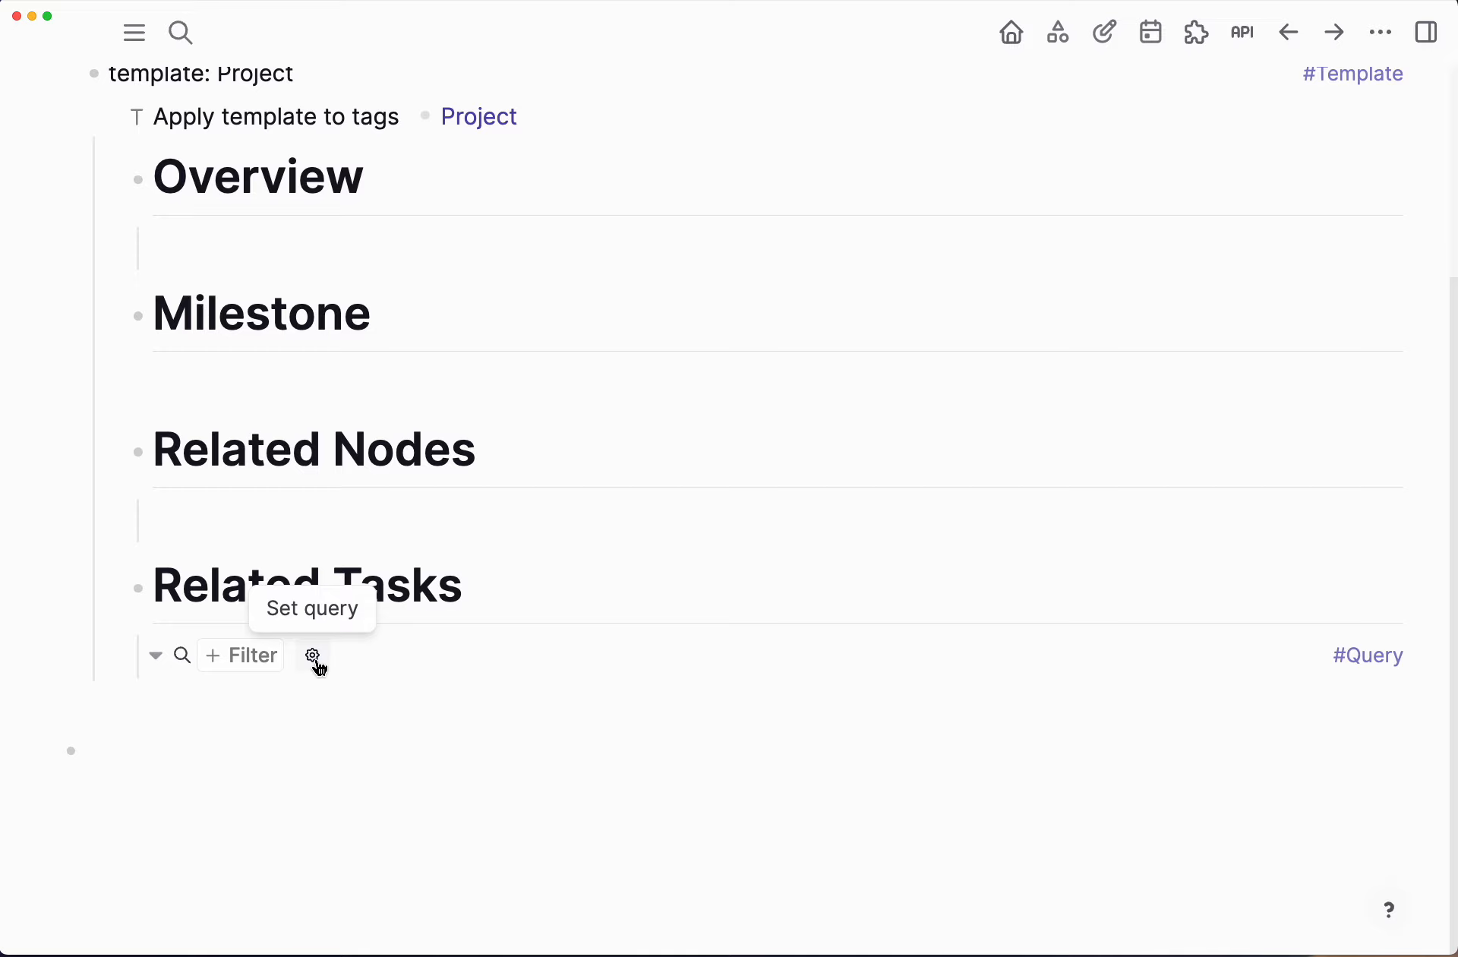
{"action": "left_click", "coordinate": [315, 660]}
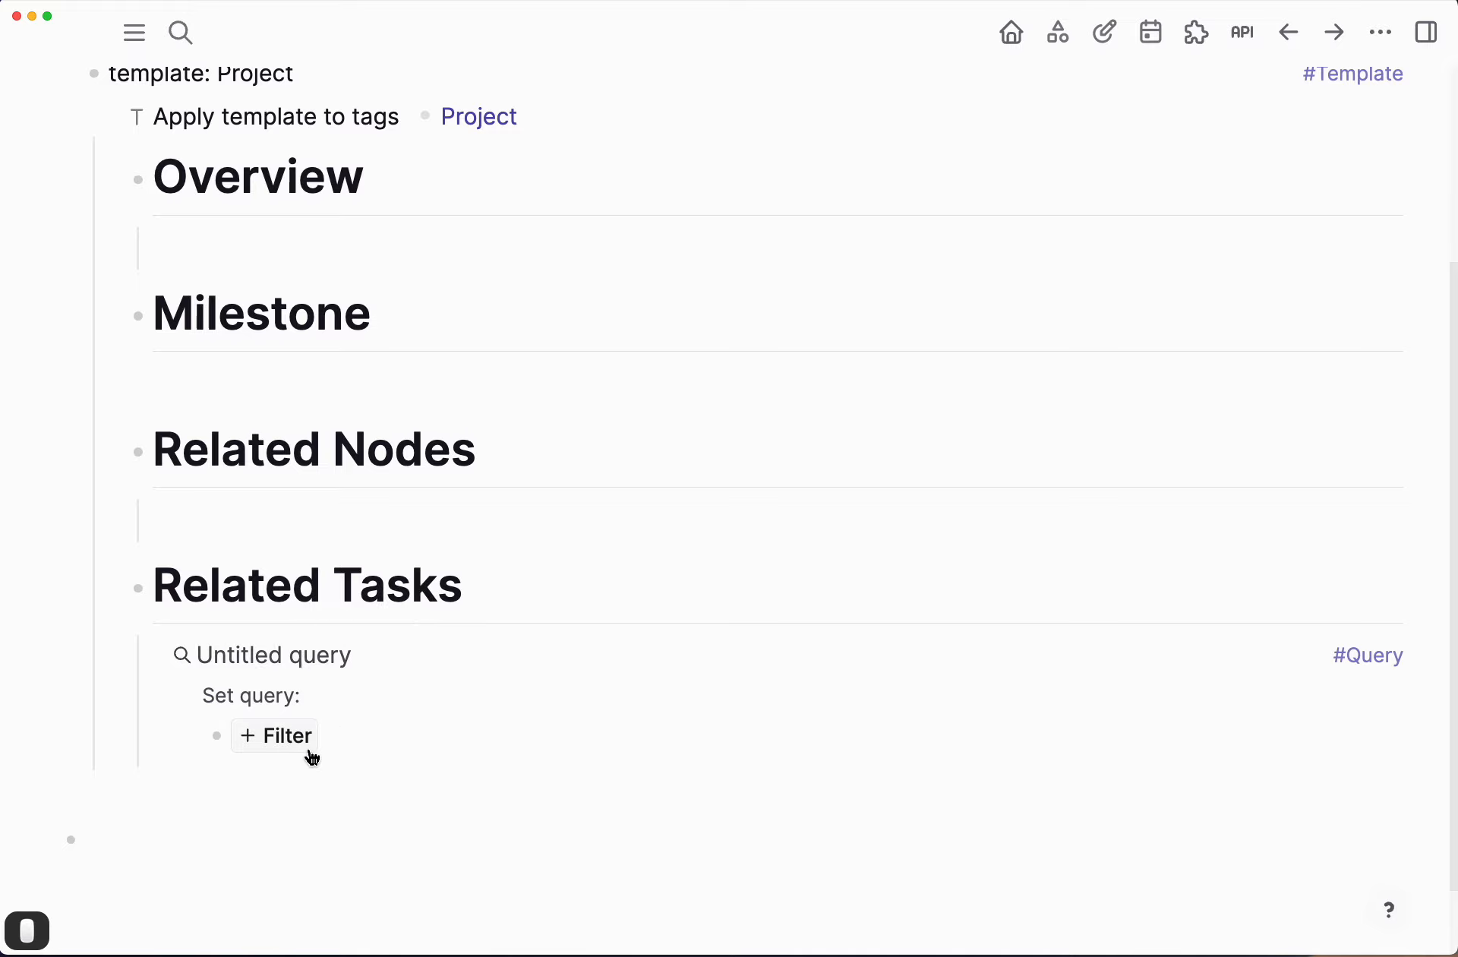
{"action": "left_click", "coordinate": [372, 742]}
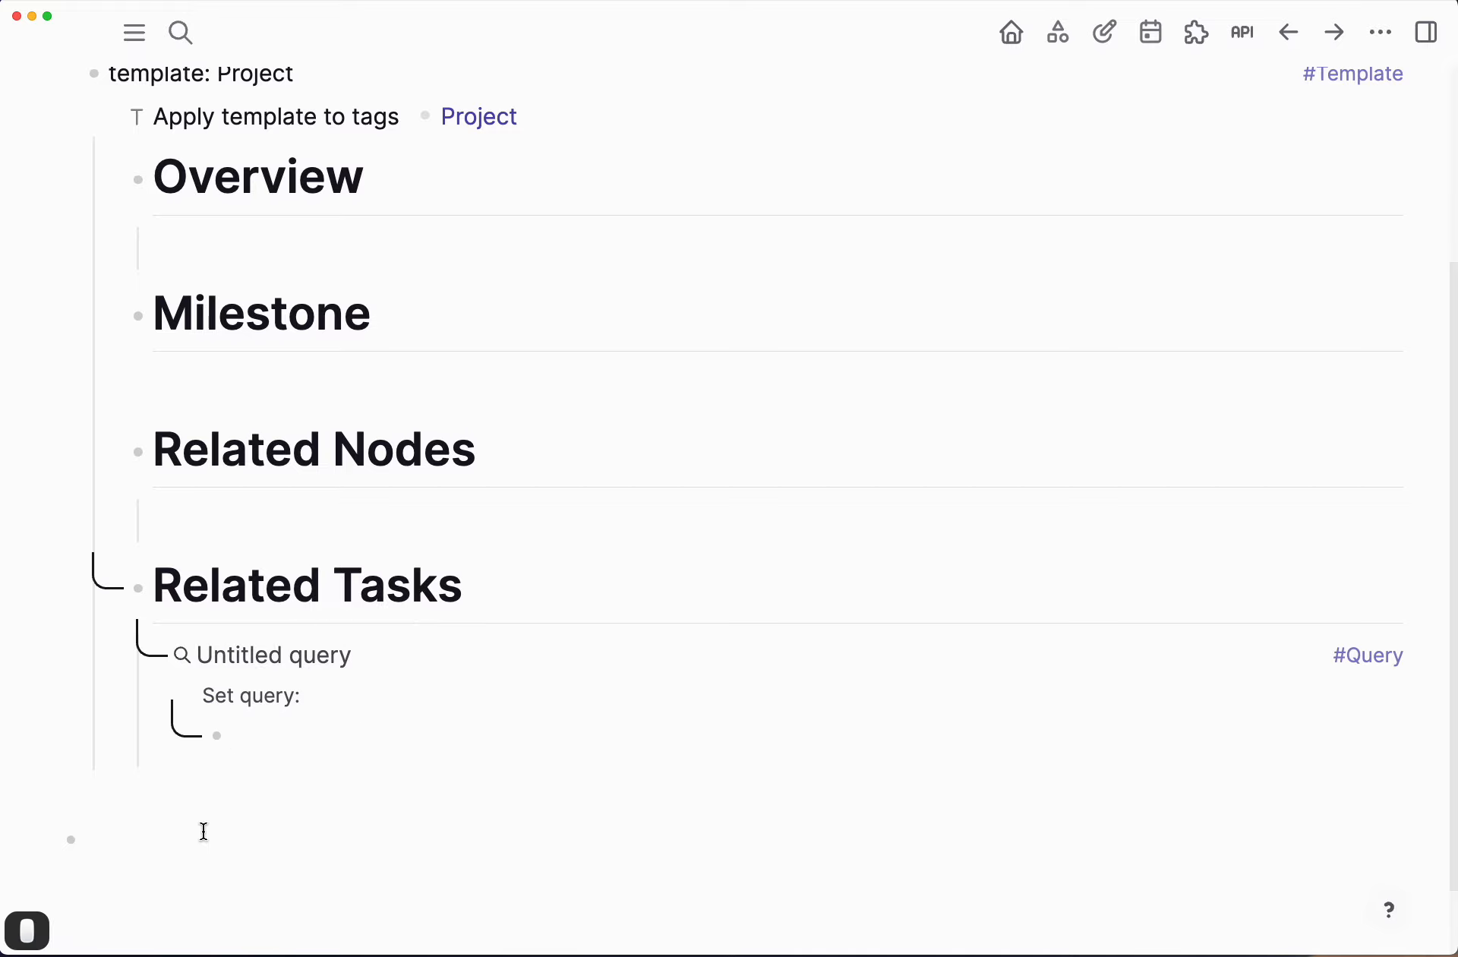
{"action": "left_click", "coordinate": [202, 831]}
{"action": "left_click", "coordinate": [299, 738]}
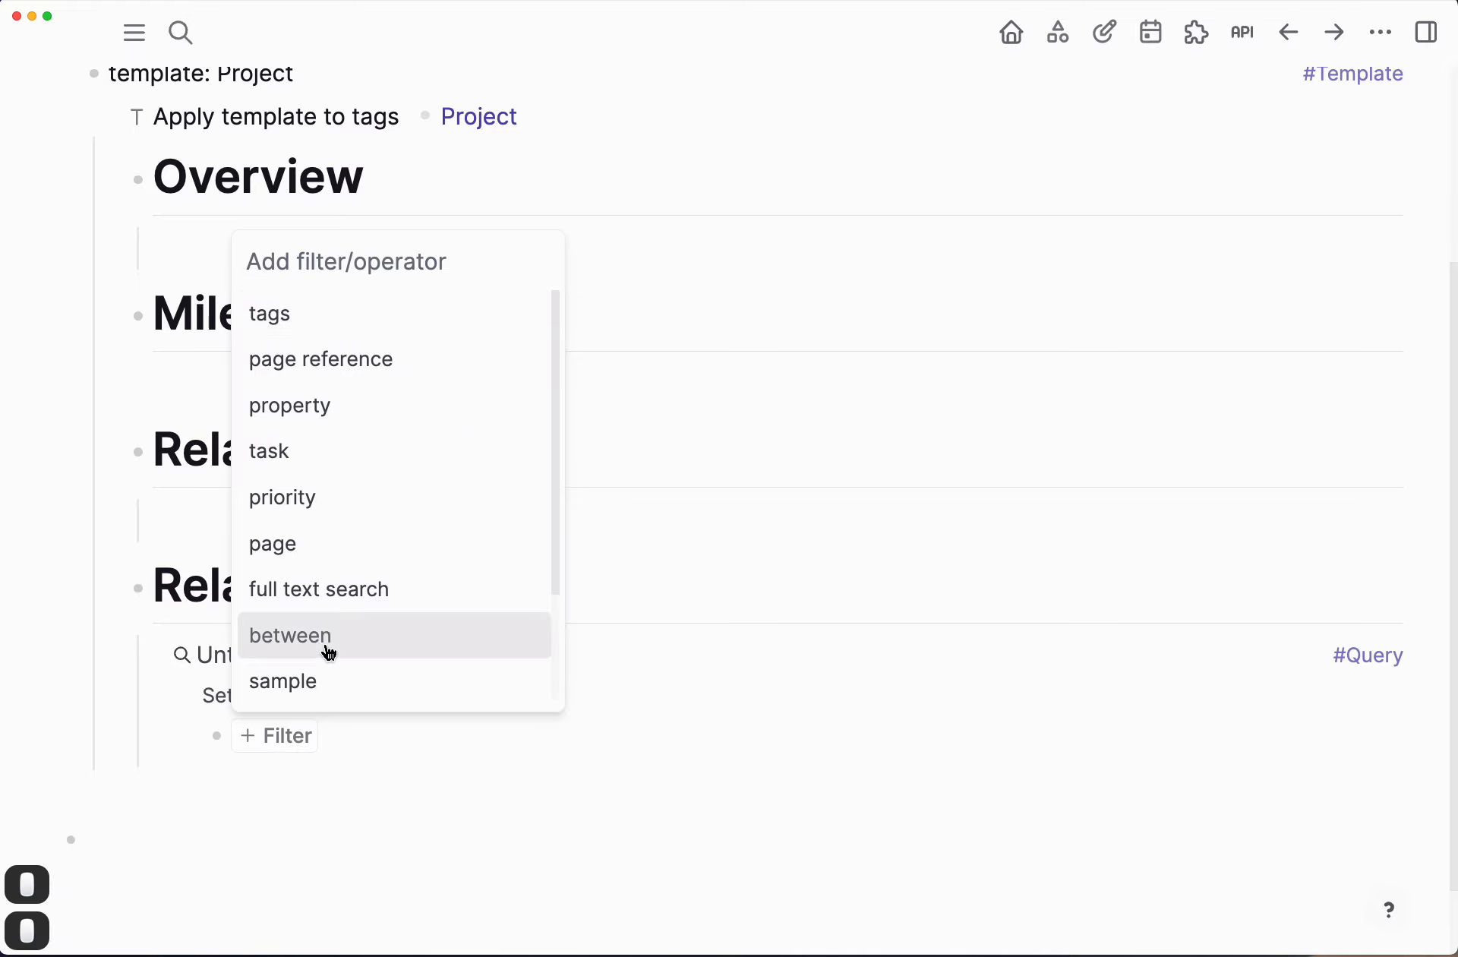
{"action": "left_click", "coordinate": [287, 456]}
{"action": "left_click", "coordinate": [272, 507]}
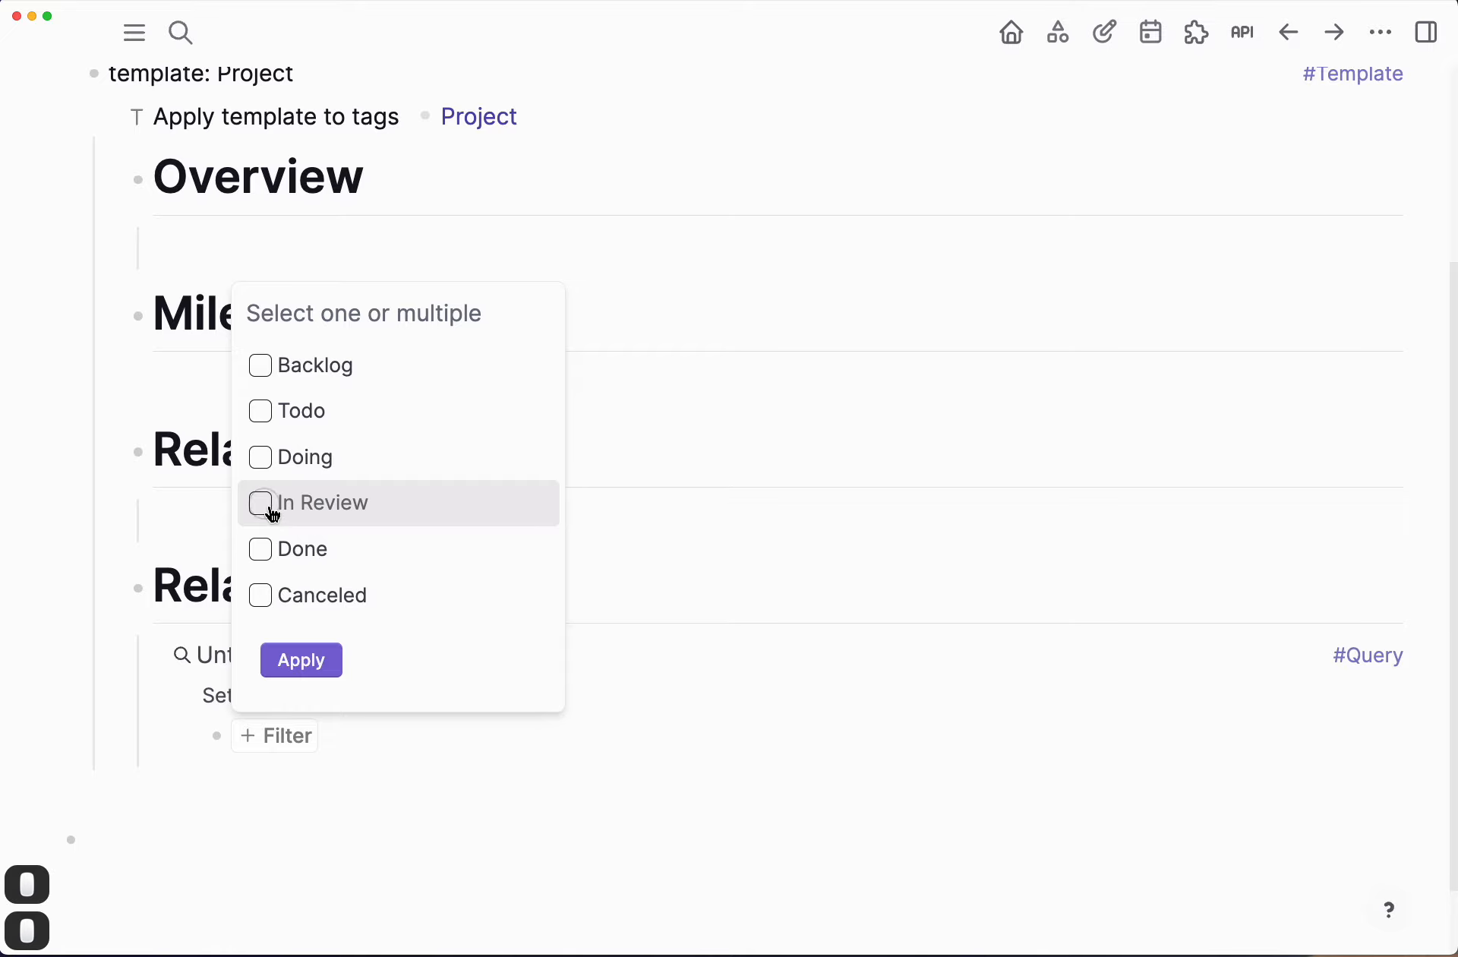
{"action": "left_click", "coordinate": [266, 460]}
{"action": "left_click", "coordinate": [262, 414]}
{"action": "left_click", "coordinate": [261, 365]}
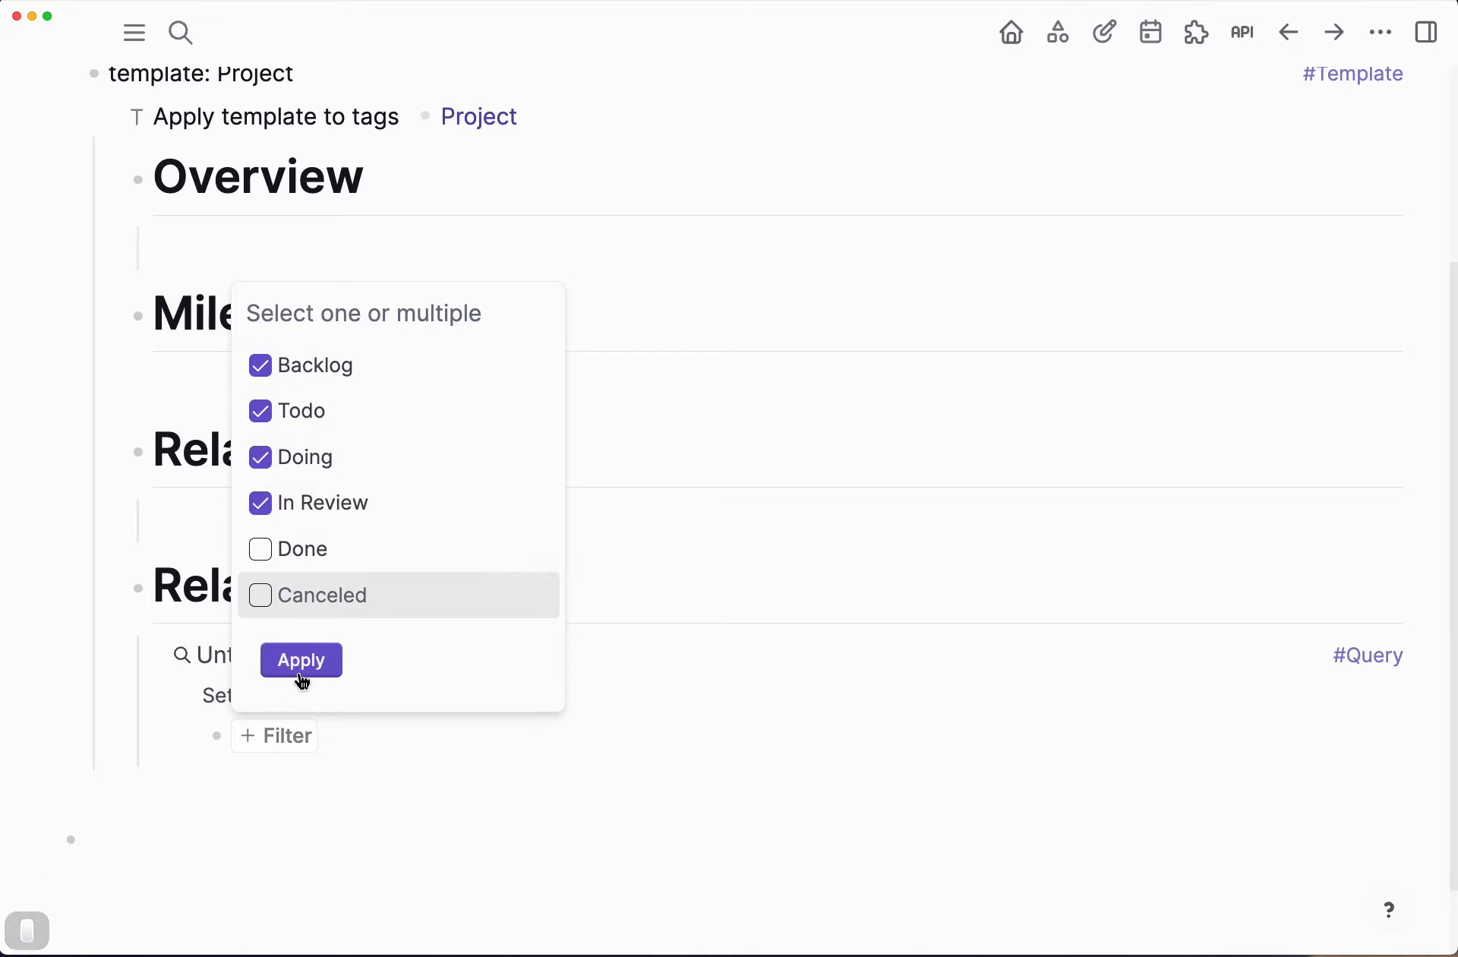
{"action": "left_click", "coordinate": [301, 661]}
Step: Review the live query's task table together with the other sections of the project template
{"action": "scroll", "coordinate": [410, 692], "scroll_direction": "down", "scroll_amount": 5}
{"action": "scroll", "coordinate": [684, 539], "scroll_direction": "up", "scroll_amount": 4}
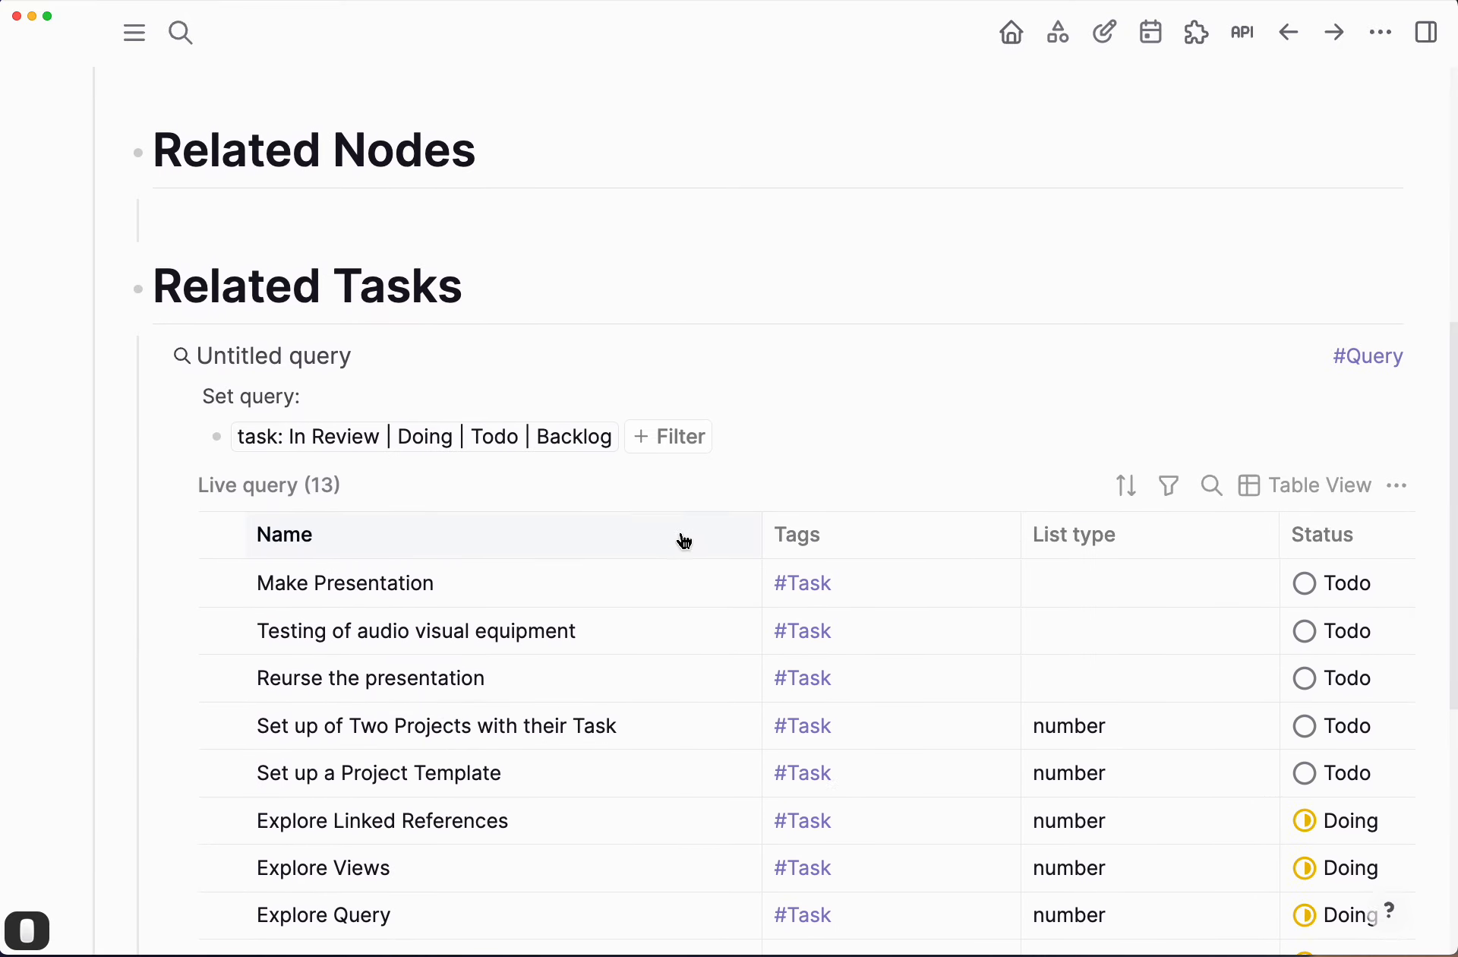
{"action": "scroll", "coordinate": [680, 535], "scroll_direction": "down", "scroll_amount": 4}
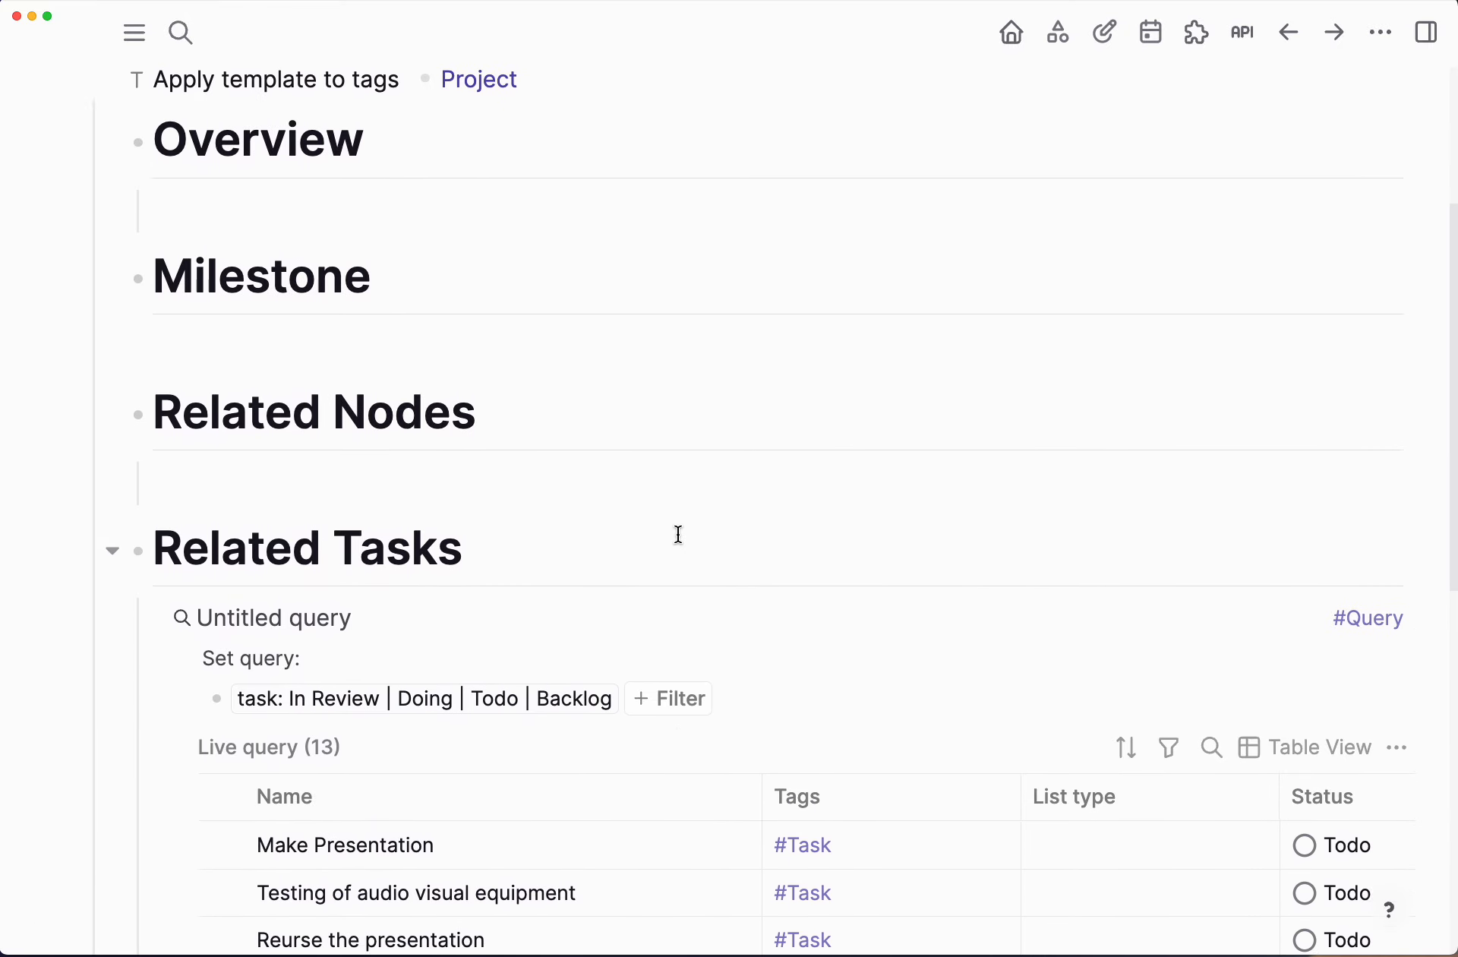
{"action": "scroll", "coordinate": [667, 522], "scroll_direction": "up", "scroll_amount": 2}
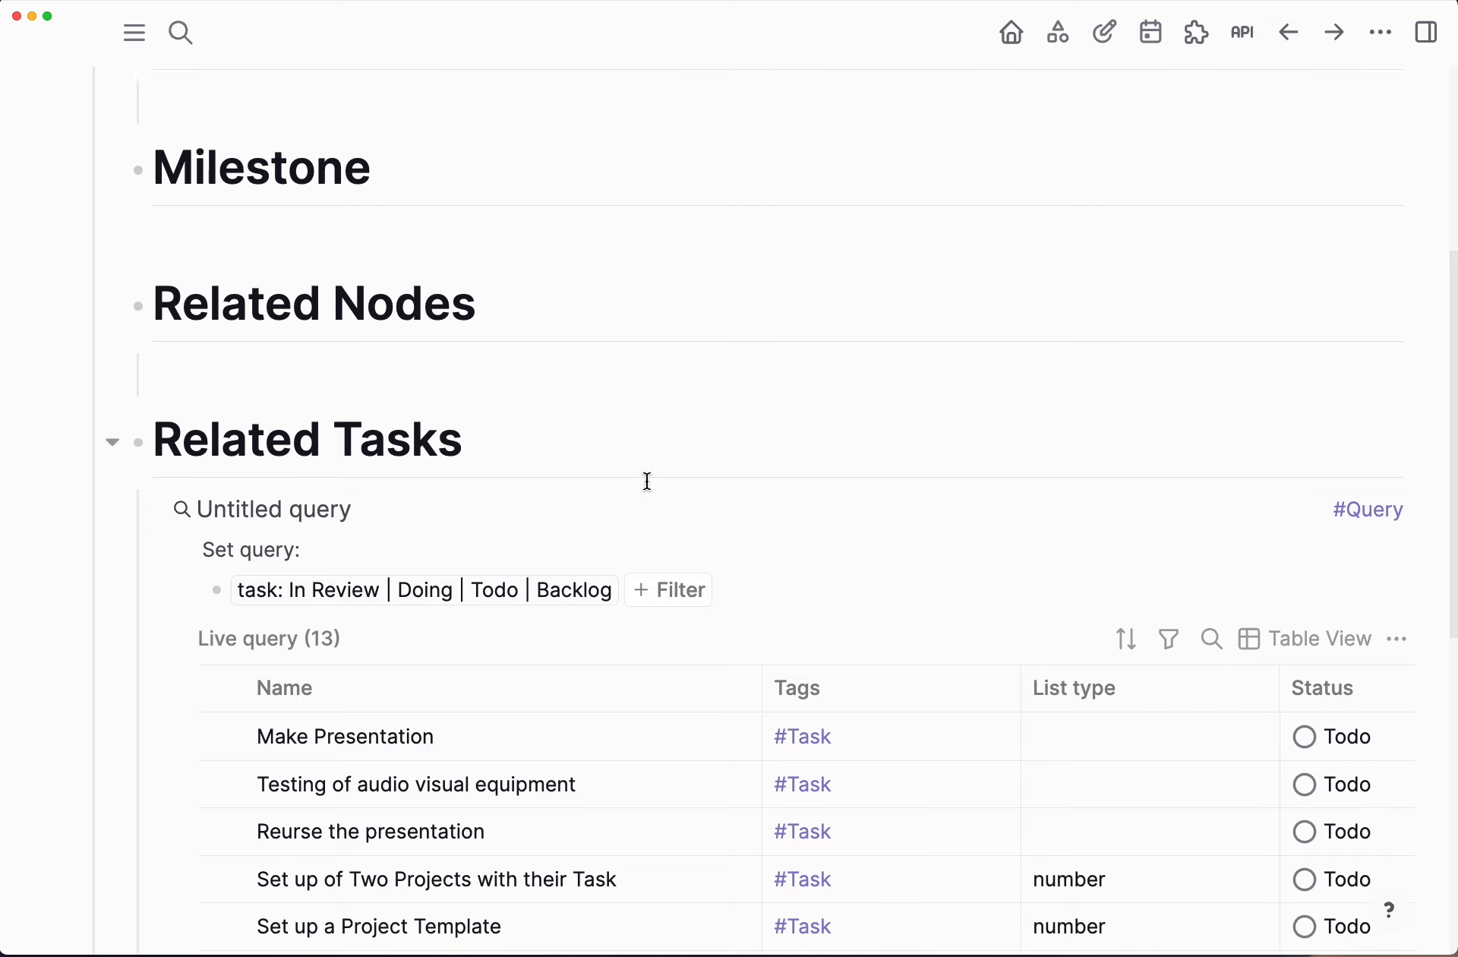
{"action": "scroll", "coordinate": [635, 459], "scroll_direction": "up", "scroll_amount": 4}
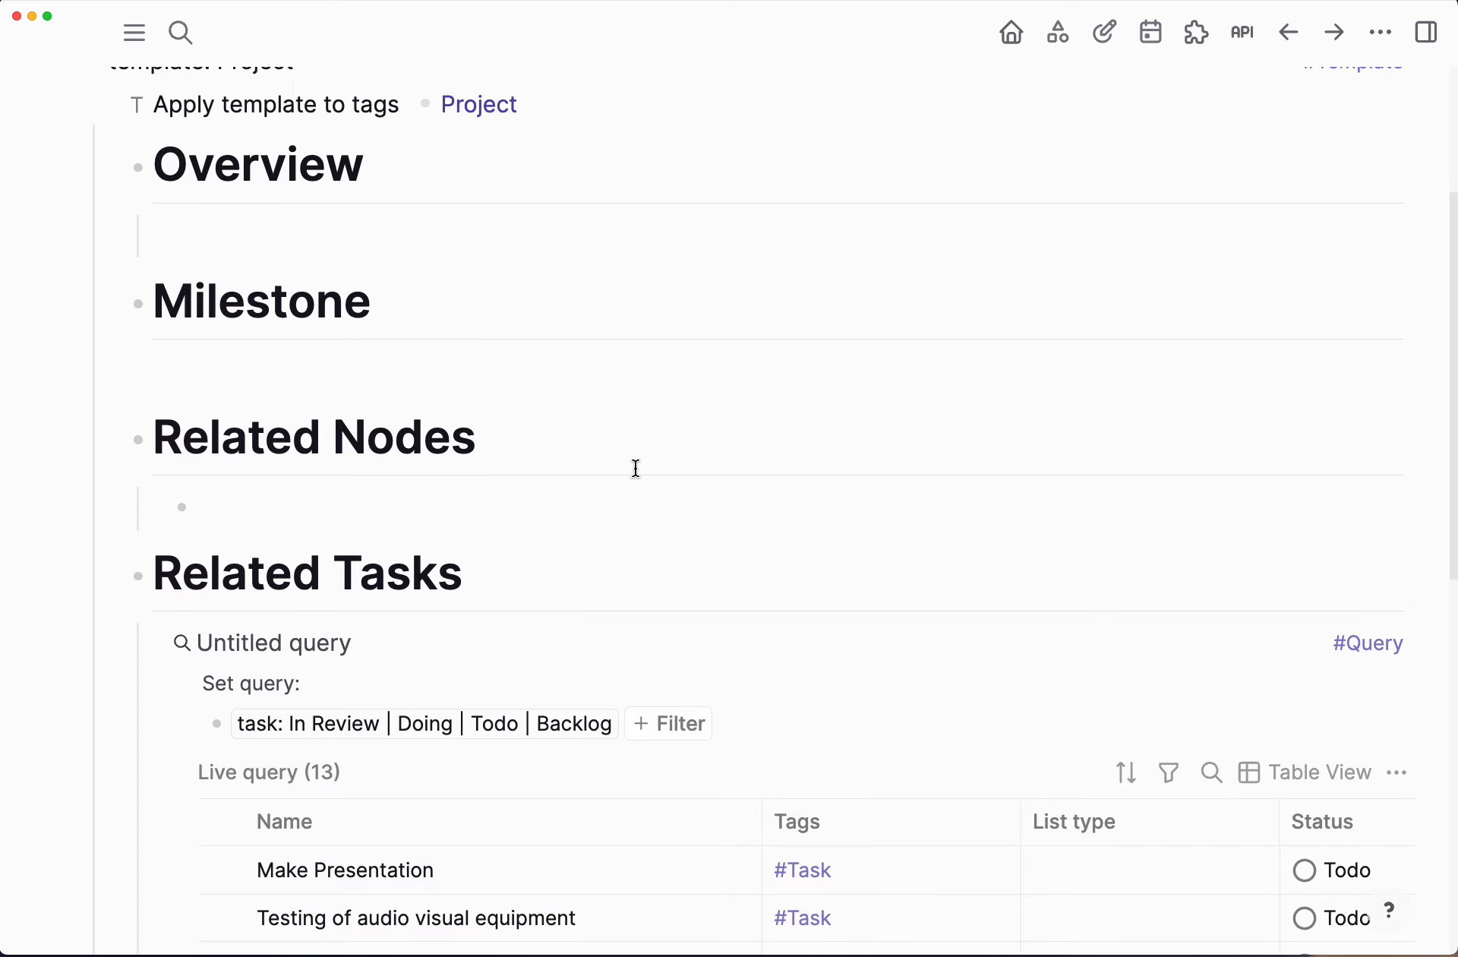
{"action": "scroll", "coordinate": [636, 466], "scroll_direction": "down", "scroll_amount": 1}
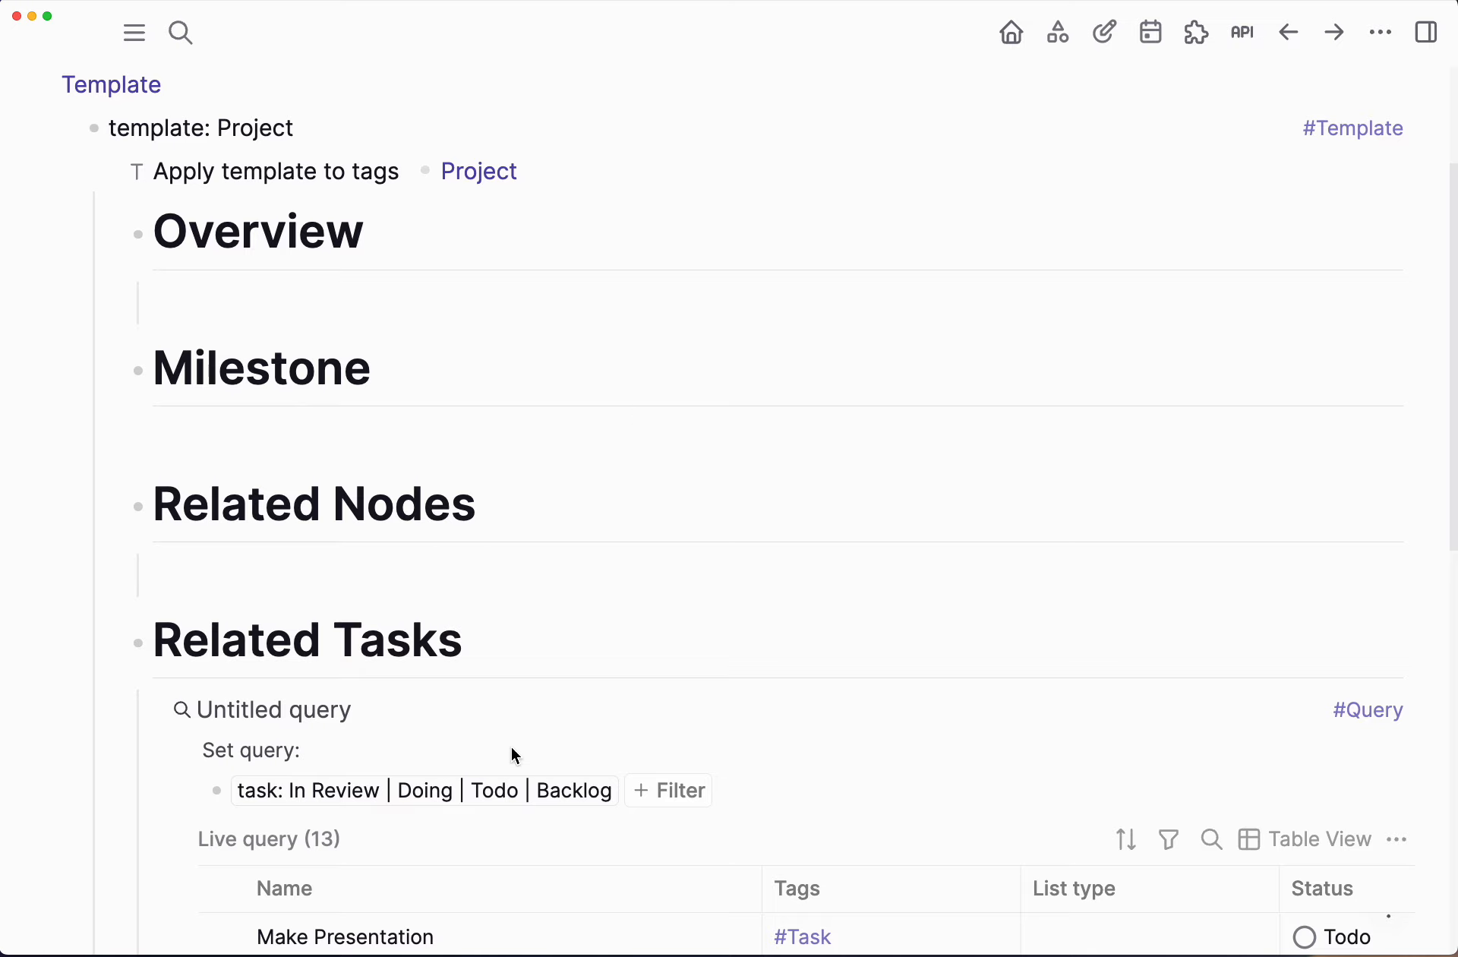
Step: Add a tags filter for Project to the query under Related Tasks, alongside the task status filter
{"action": "scroll", "coordinate": [585, 774], "scroll_direction": "down", "scroll_amount": 2}
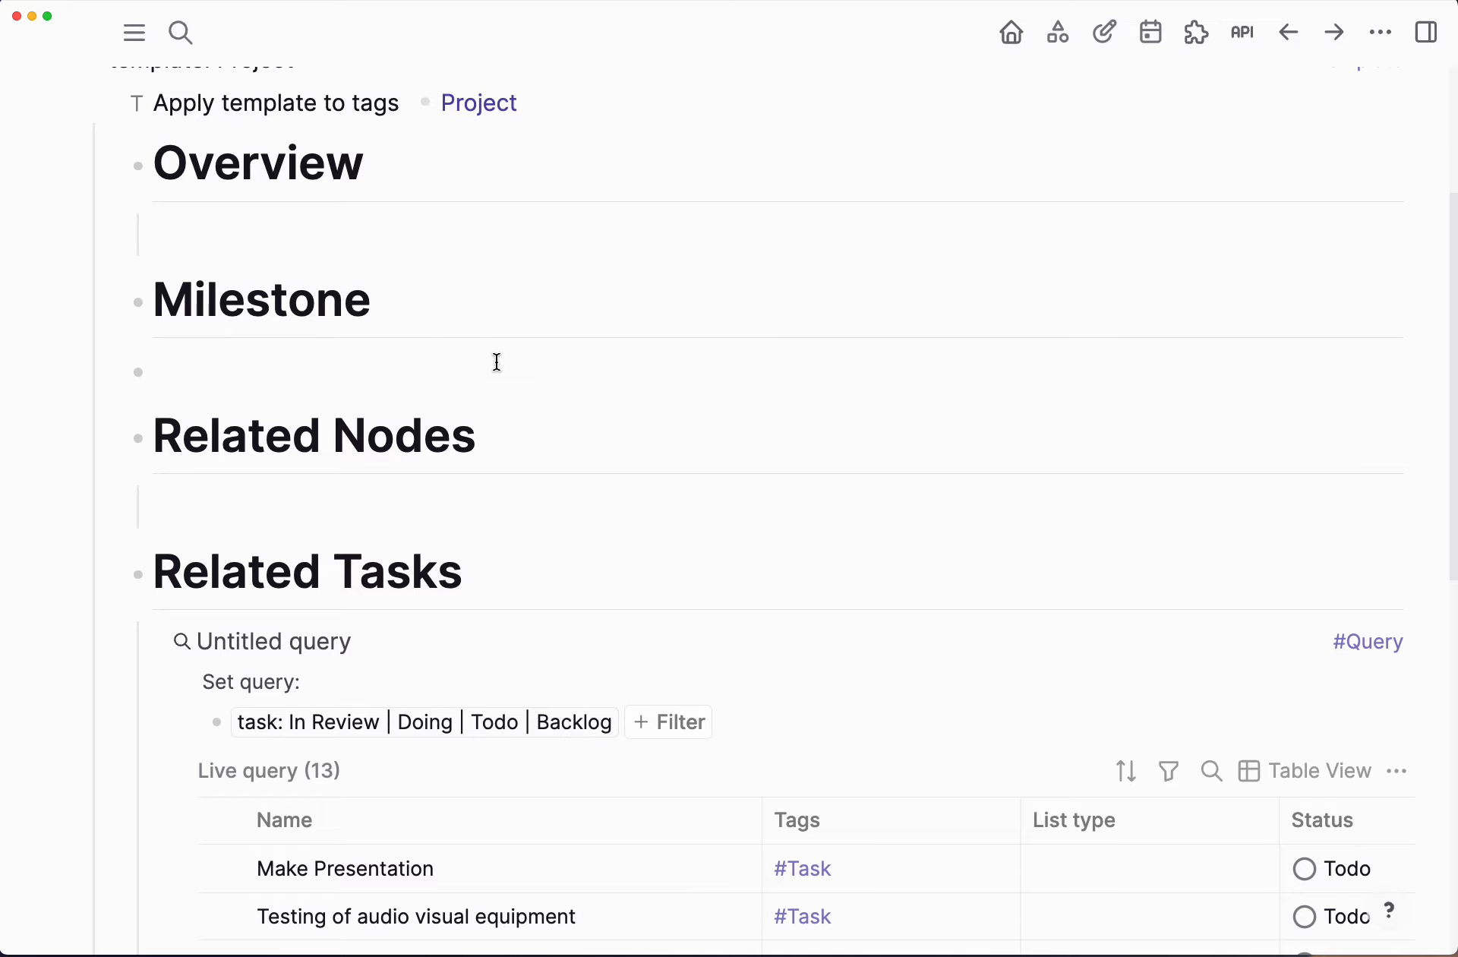
{"action": "scroll", "coordinate": [635, 550], "scroll_direction": "down", "scroll_amount": 2}
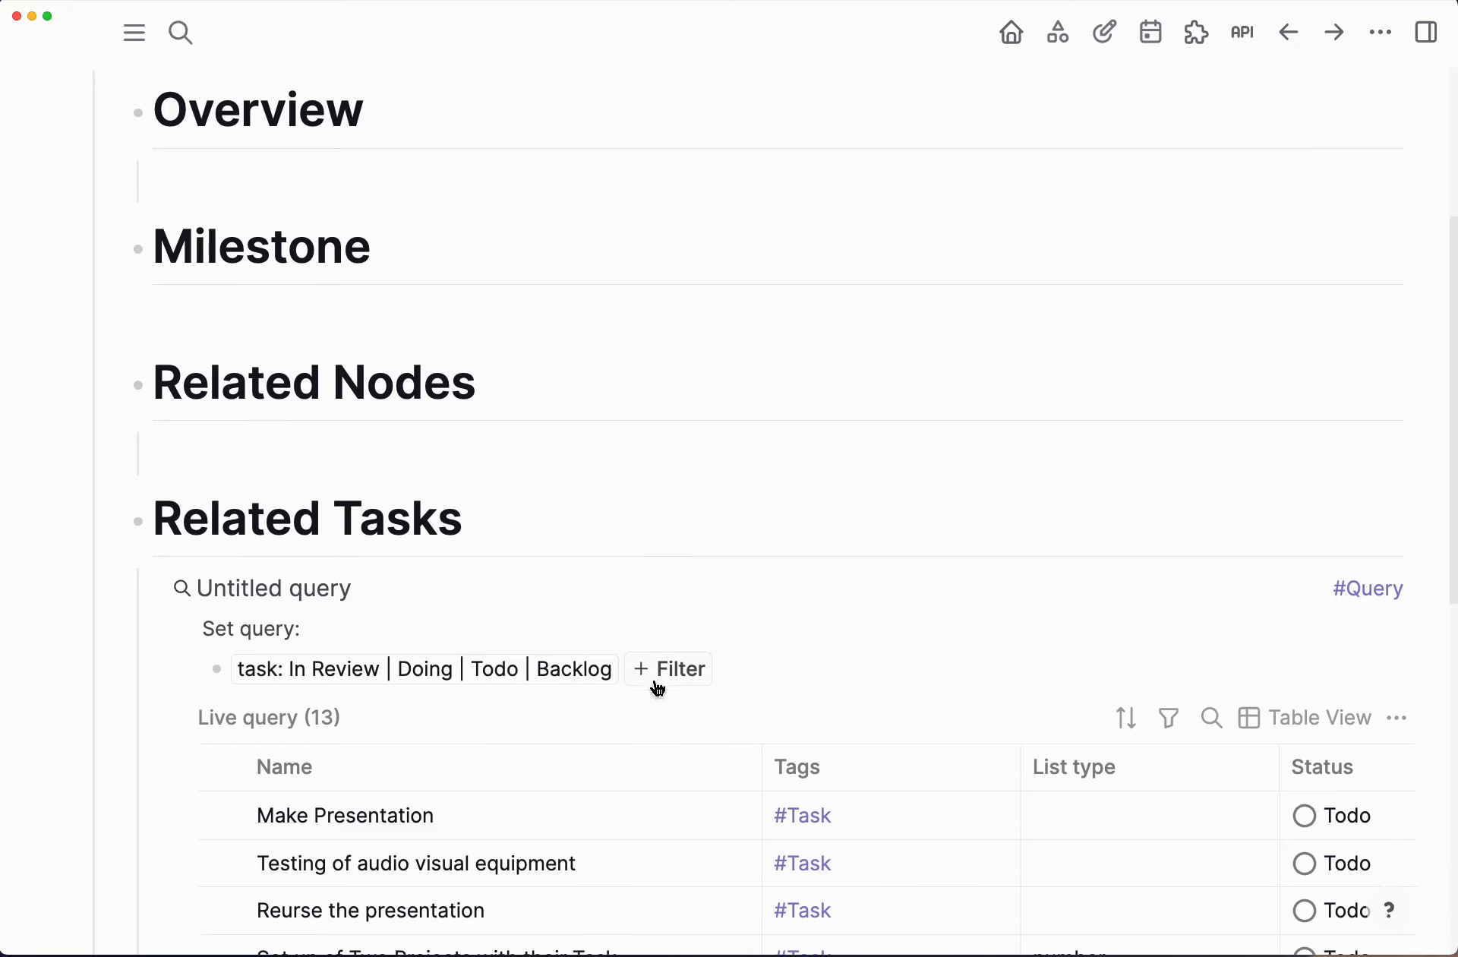
{"action": "scroll", "coordinate": [658, 689], "scroll_direction": "down", "scroll_amount": 3}
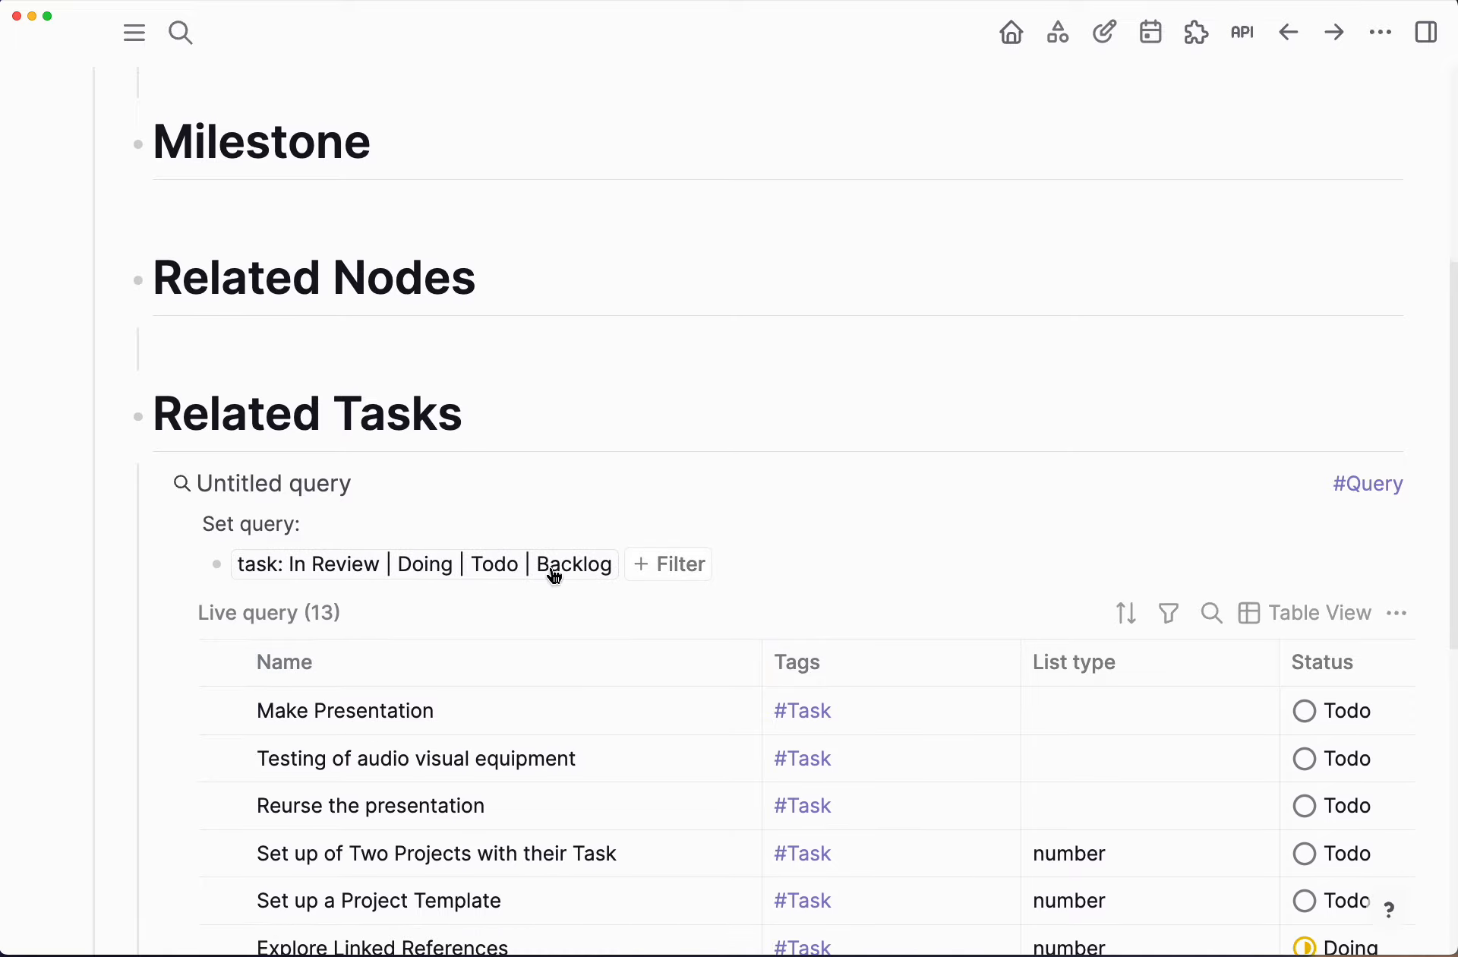
{"action": "scroll", "coordinate": [605, 713], "scroll_direction": "down", "scroll_amount": 2}
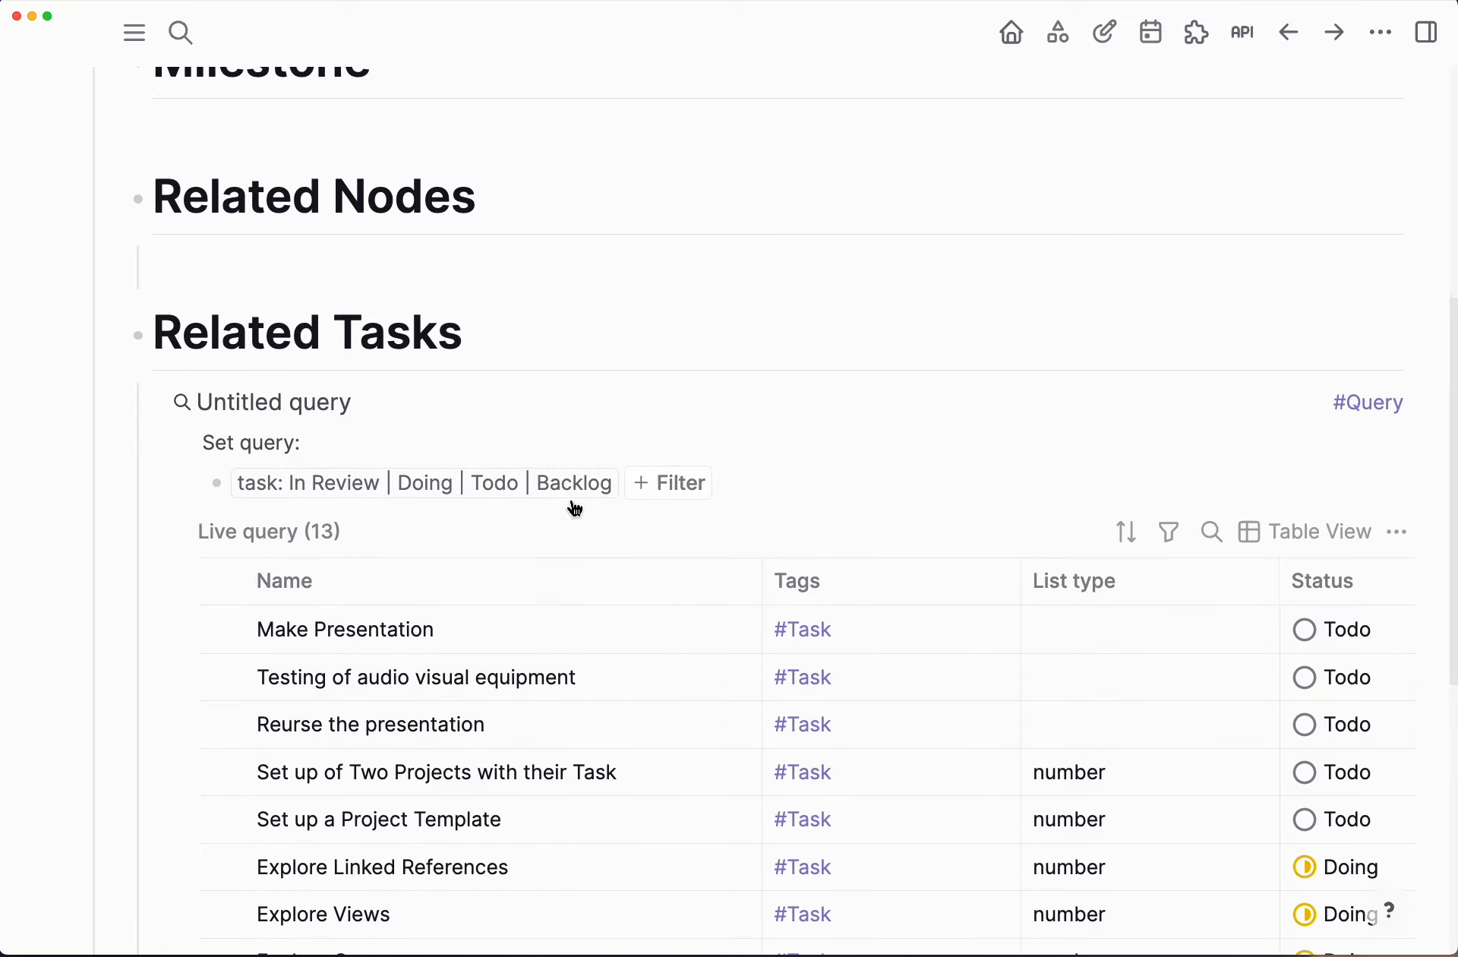
{"action": "left_click", "coordinate": [673, 492]}
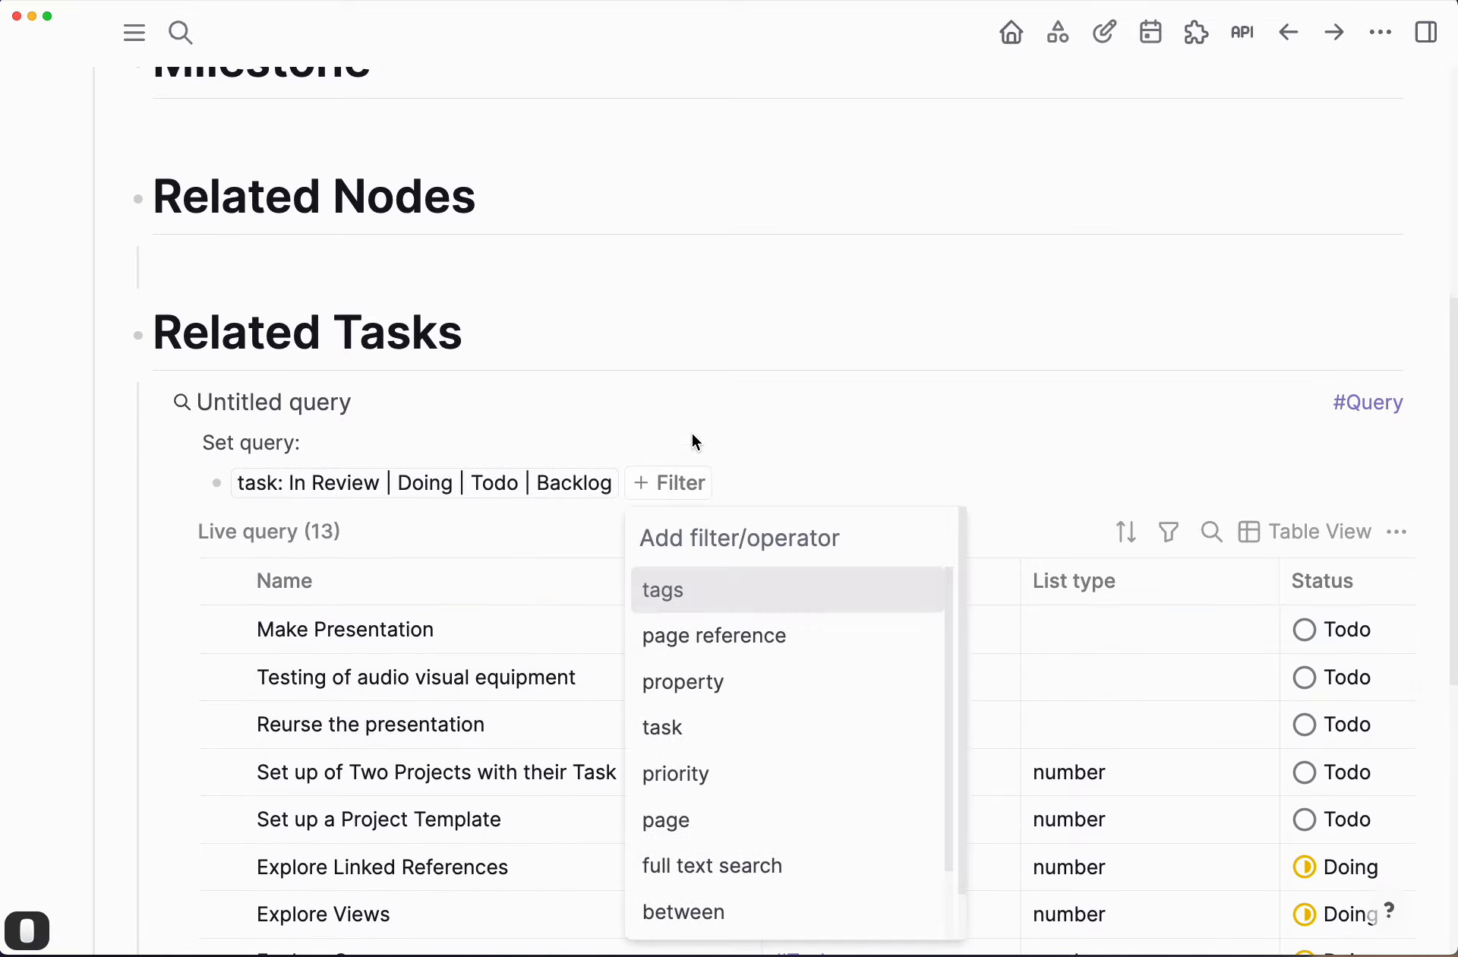
{"action": "scroll", "coordinate": [723, 693], "scroll_direction": "down", "scroll_amount": 2}
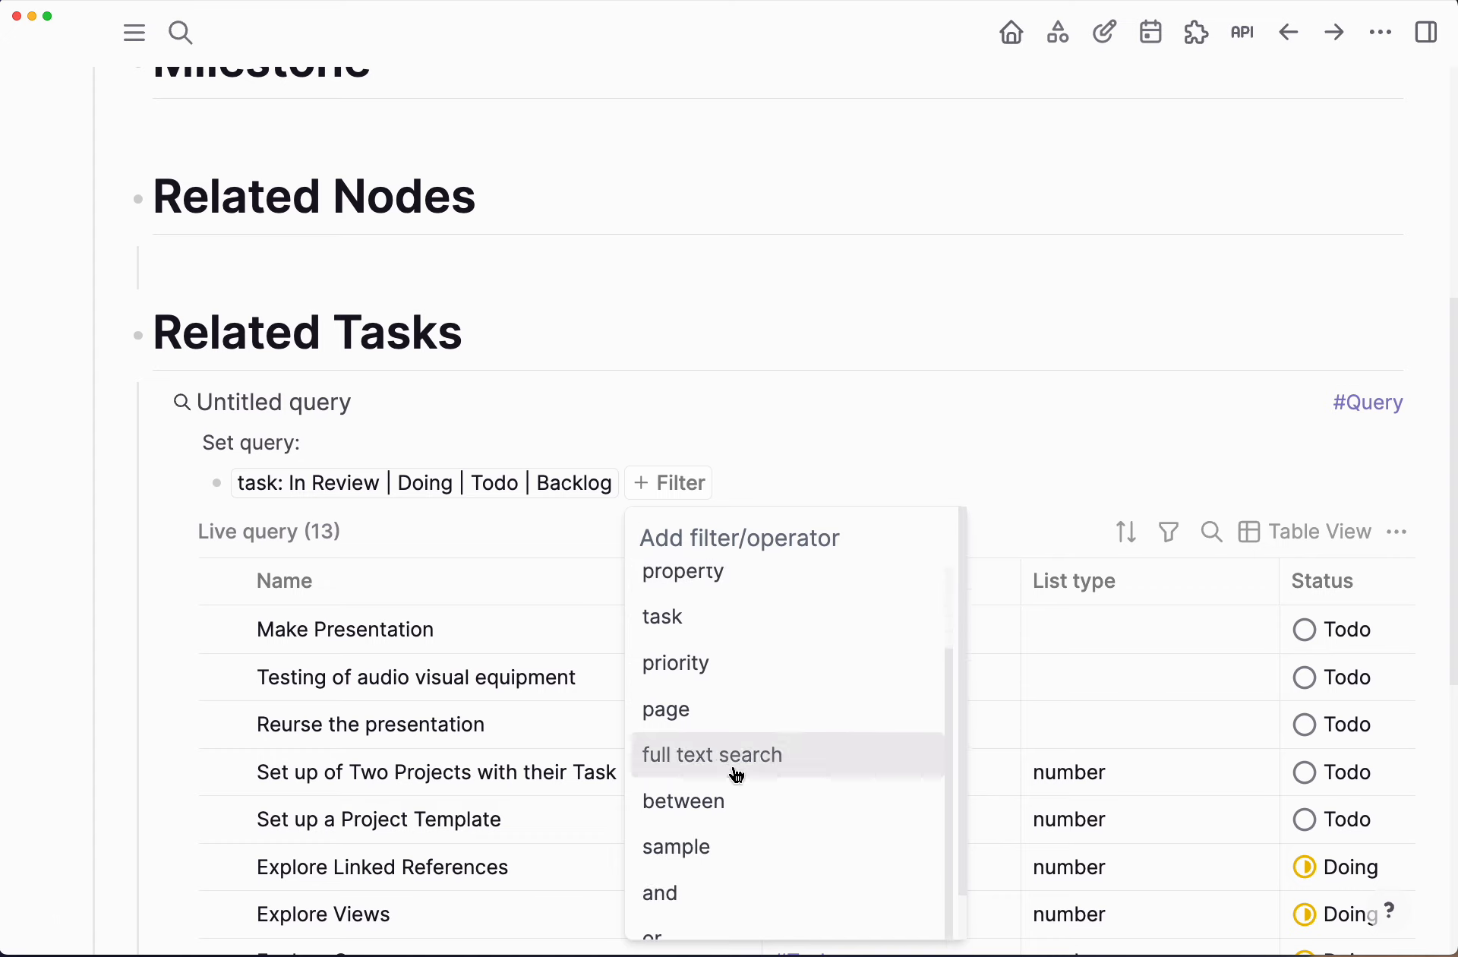
{"action": "scroll", "coordinate": [719, 658], "scroll_direction": "up", "scroll_amount": 1}
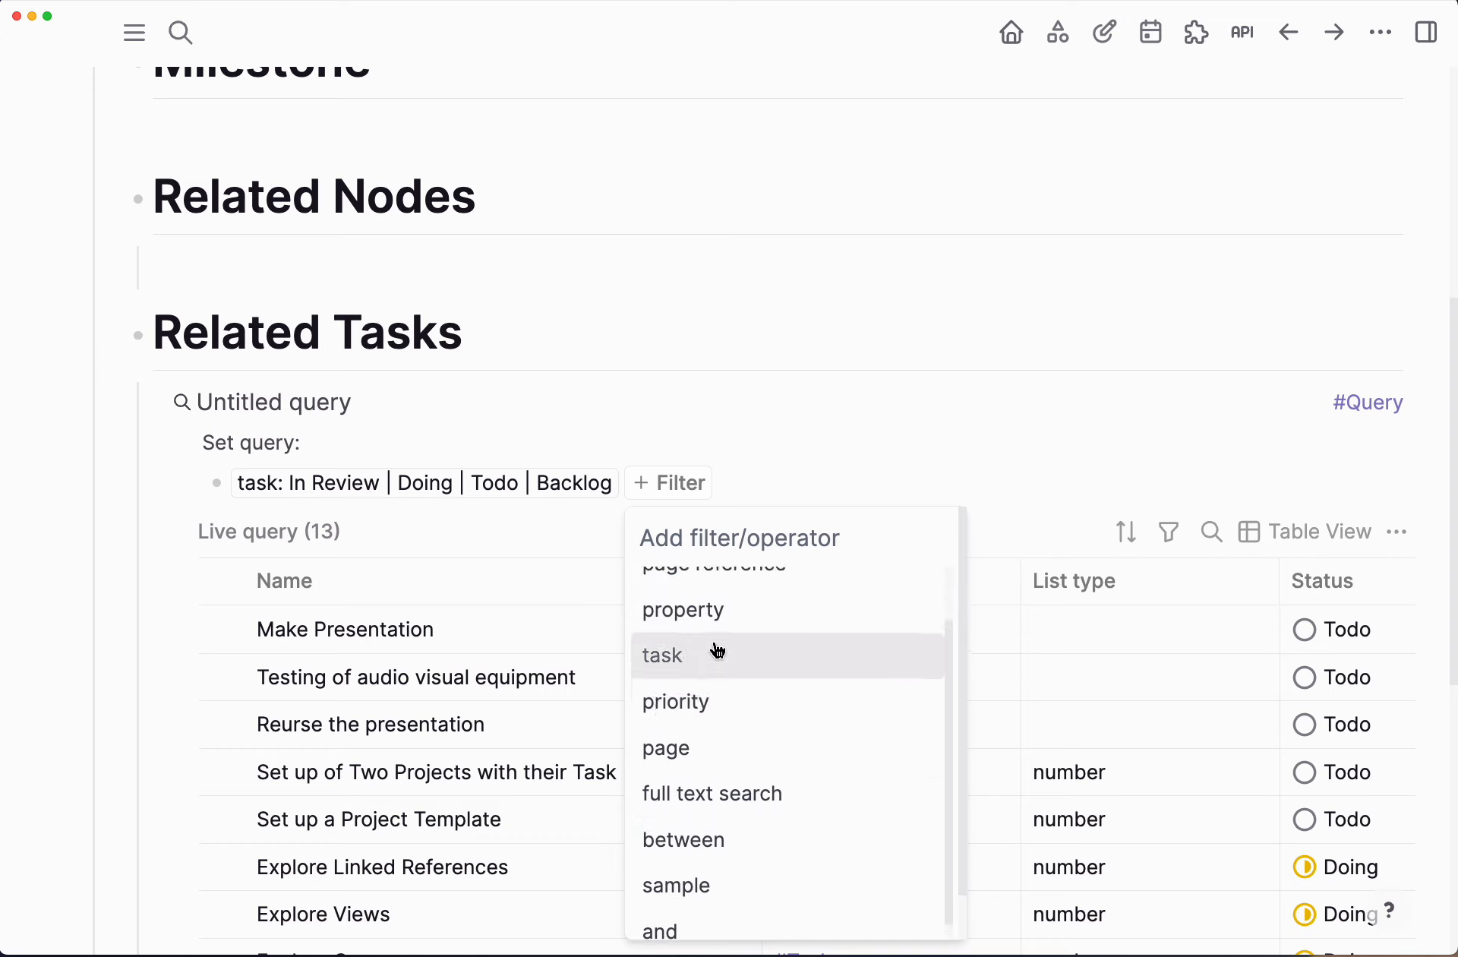
{"action": "scroll", "coordinate": [718, 651], "scroll_direction": "up", "scroll_amount": 2}
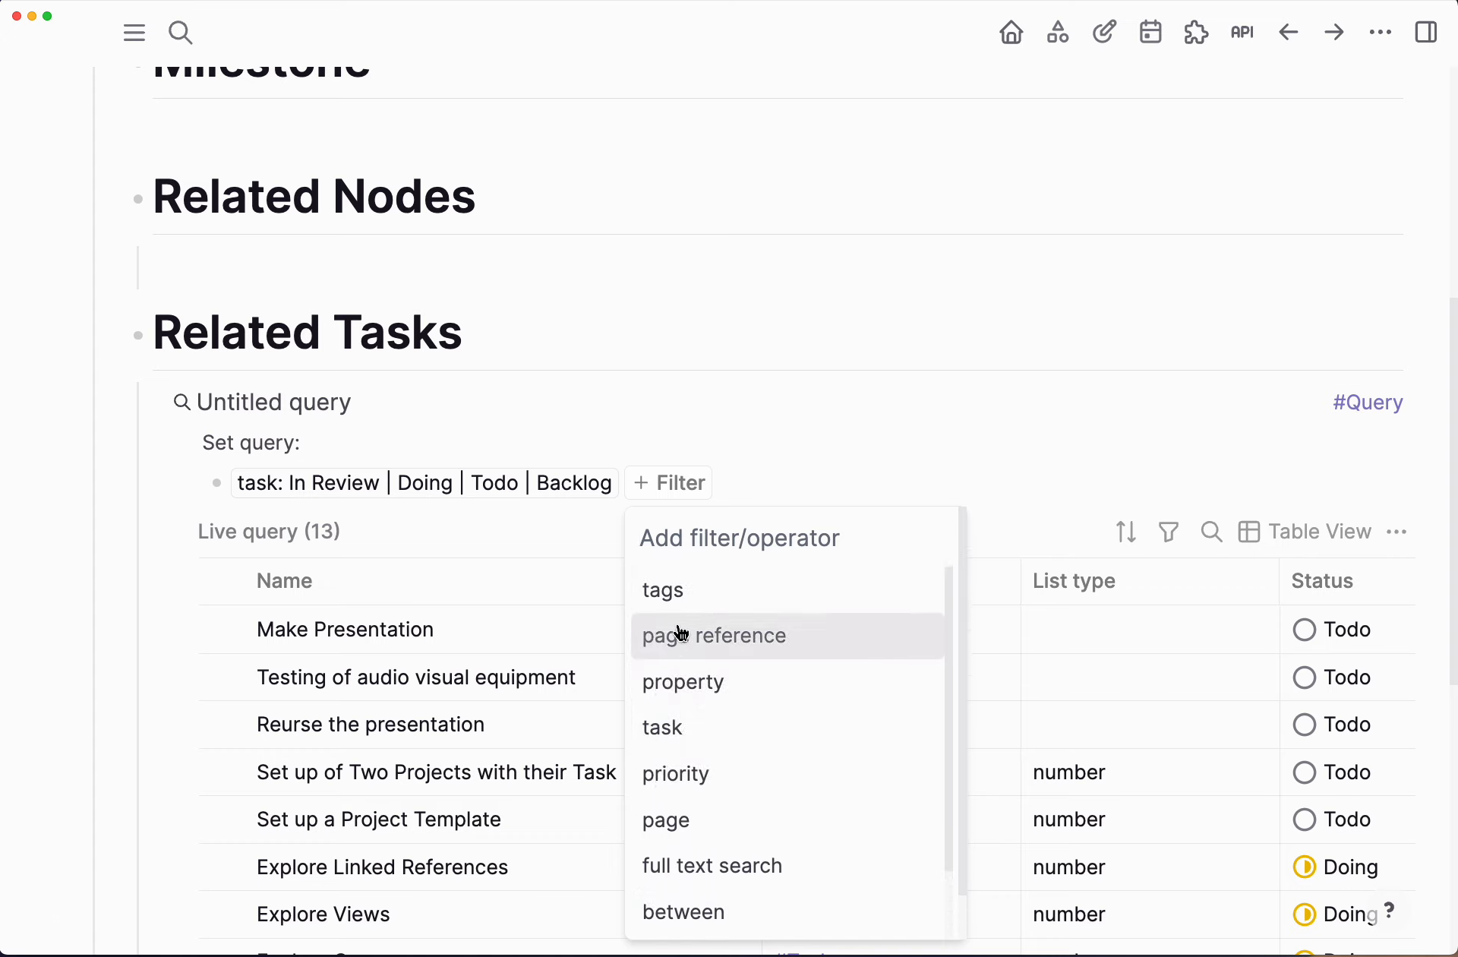
{"action": "left_click", "coordinate": [681, 633]}
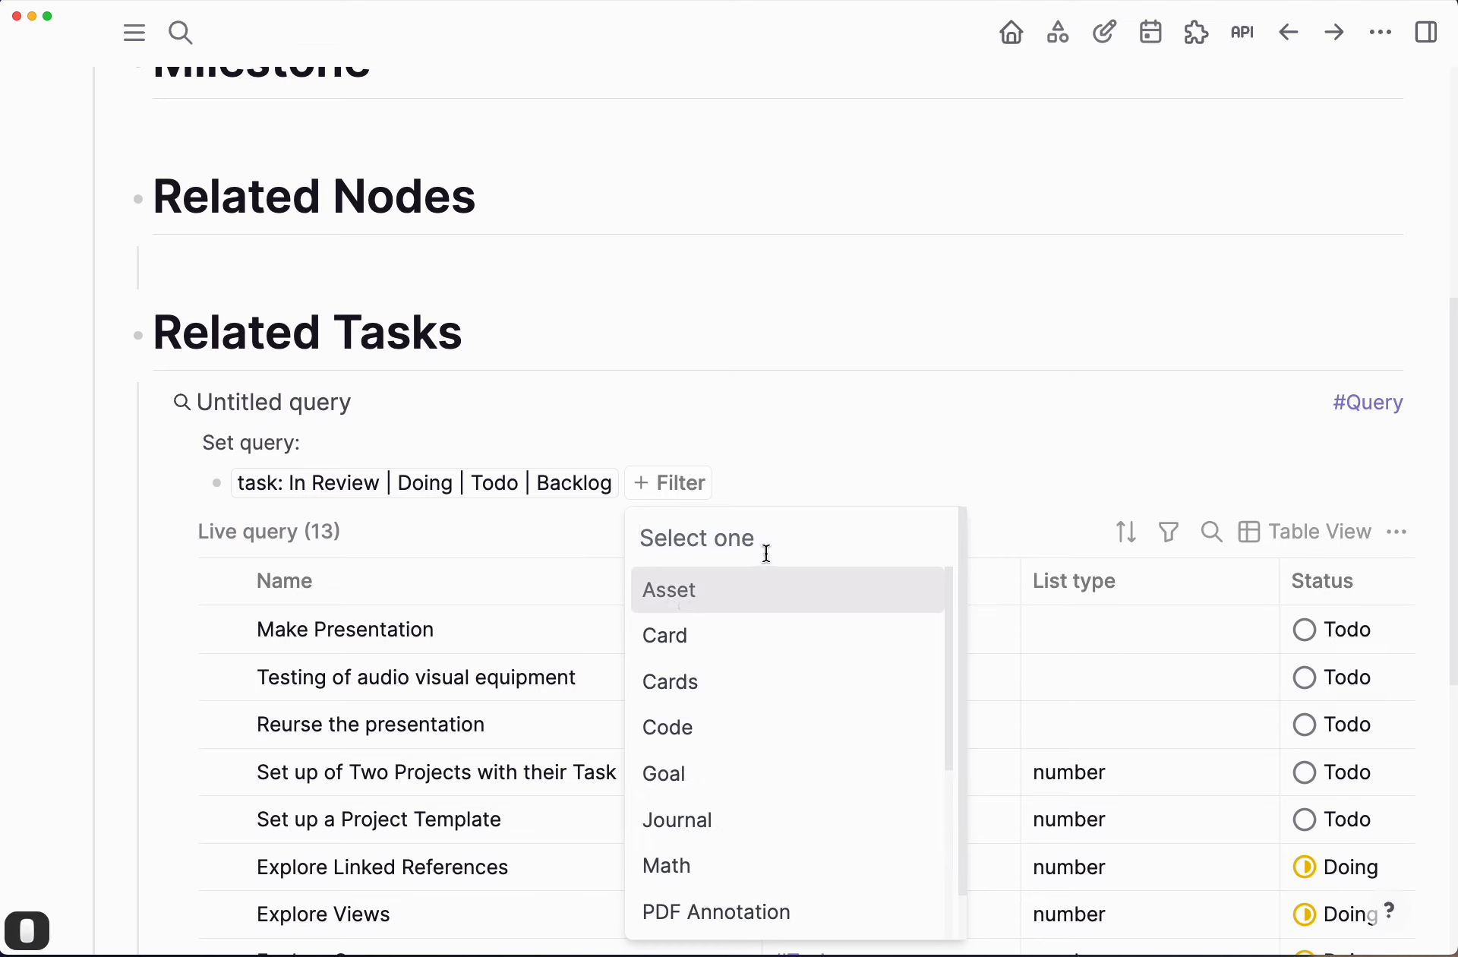
{"action": "type", "text": "pro"}
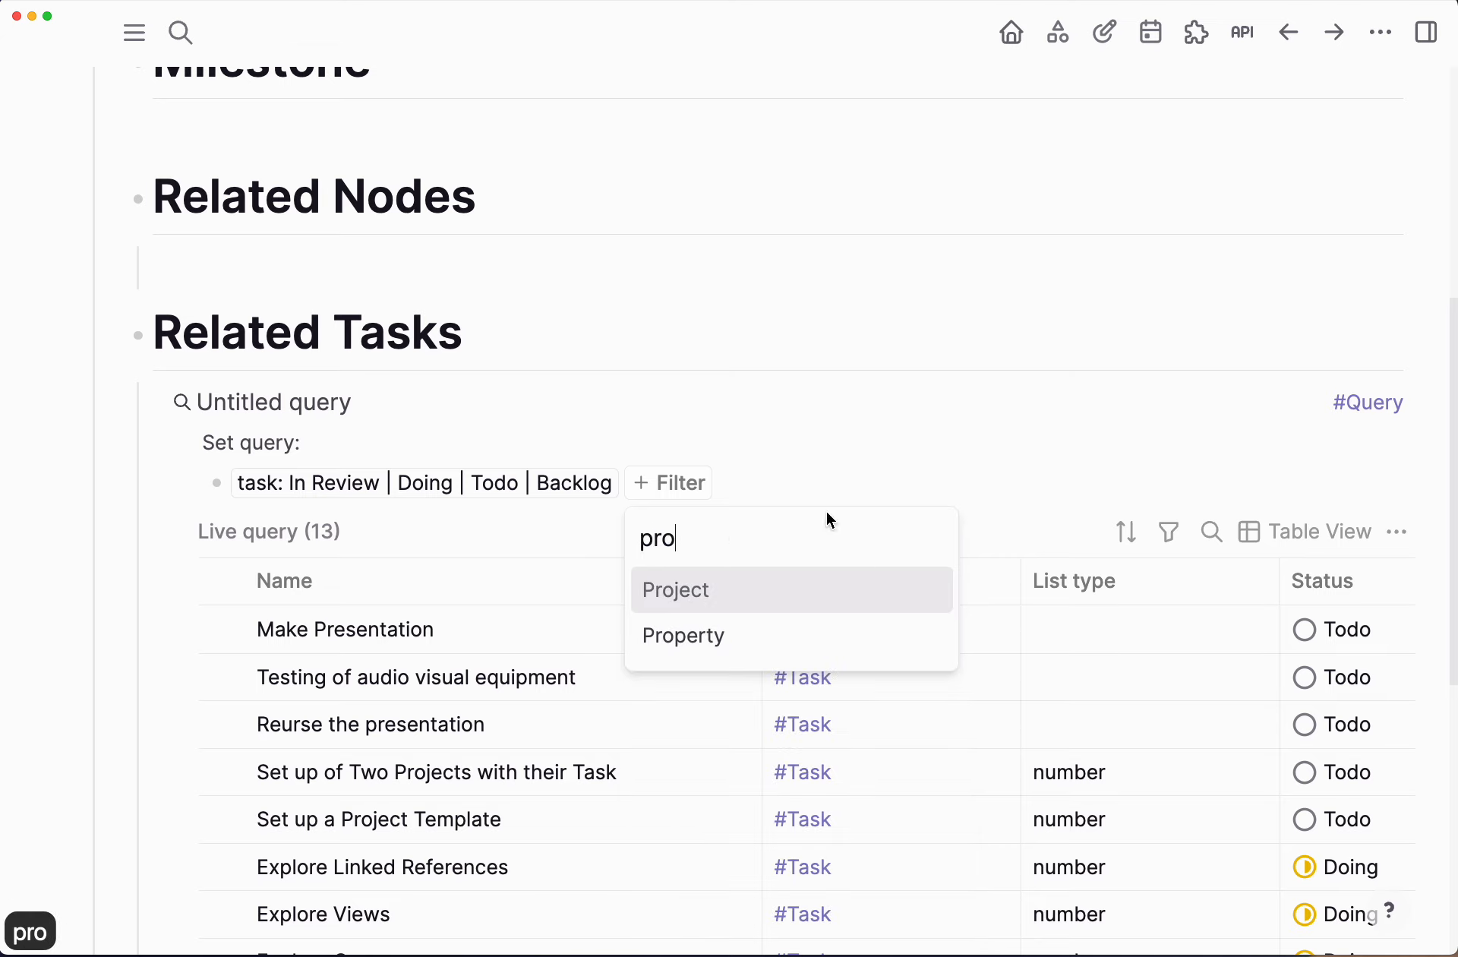
{"action": "left_click", "coordinate": [697, 606]}
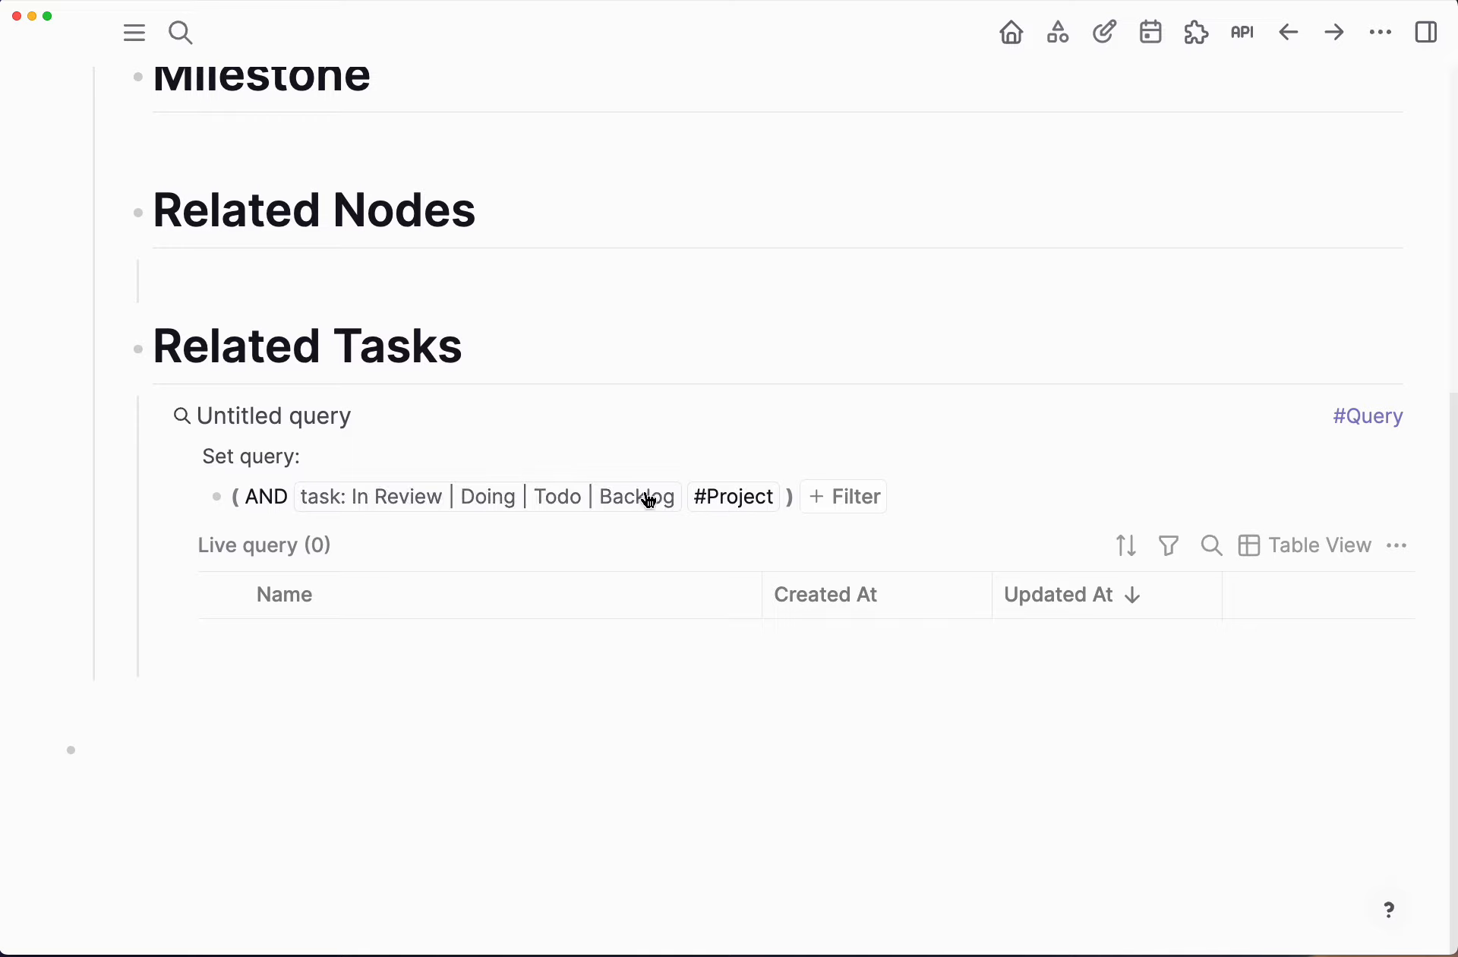
Step: Title the untitled query Related Tasks by copying the text of the heading above it
{"action": "left_click", "coordinate": [374, 727]}
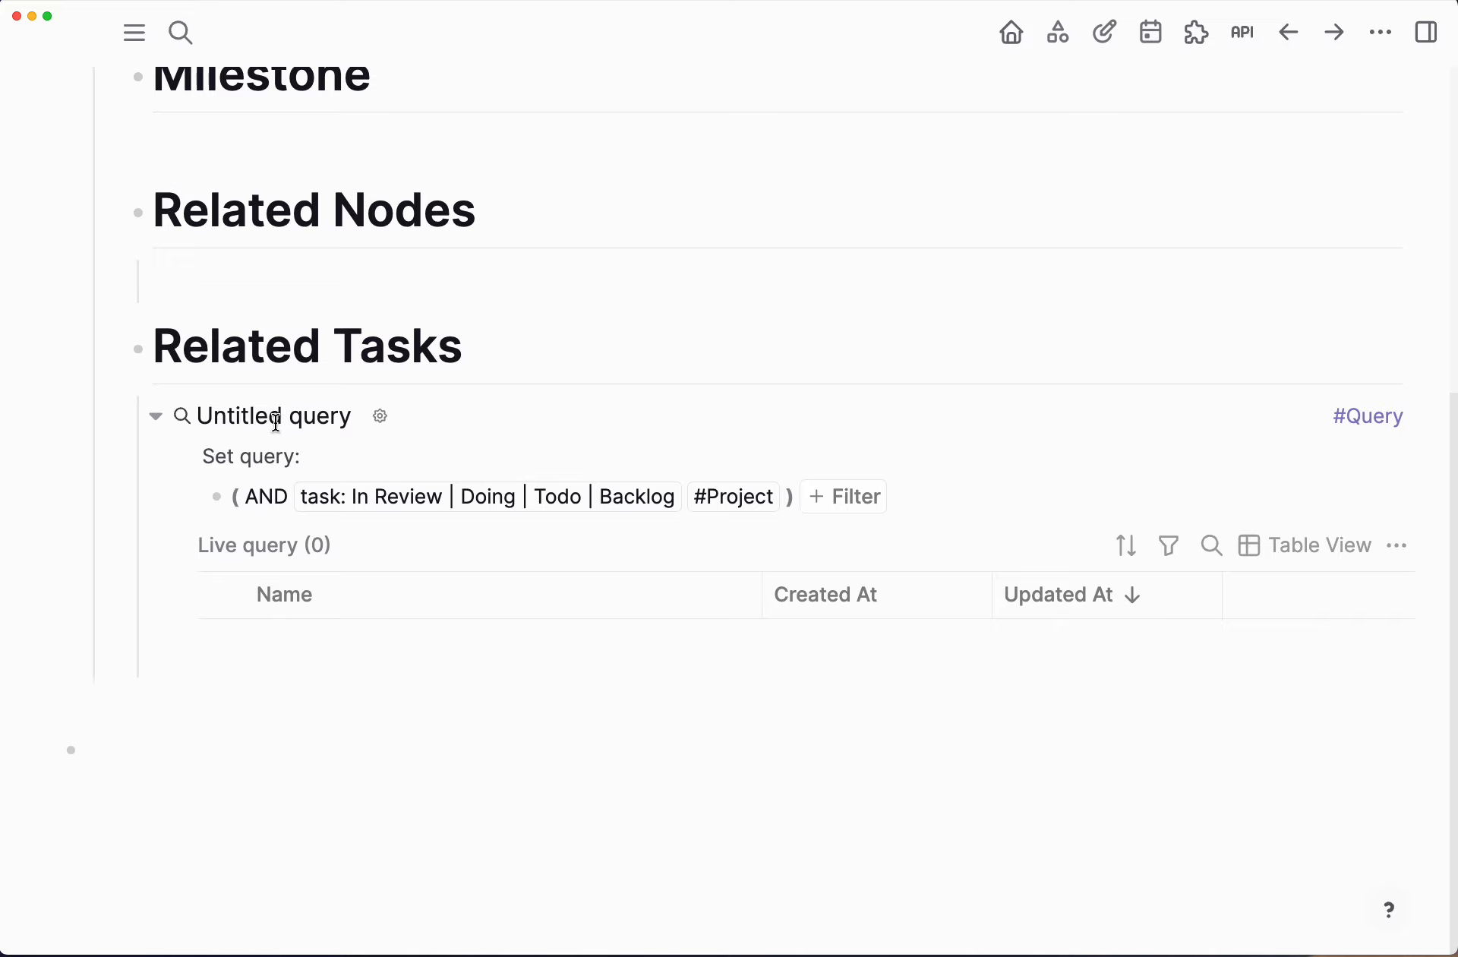
{"action": "triple_click", "coordinate": [259, 363]}
{"action": "key", "text": "super+c"}
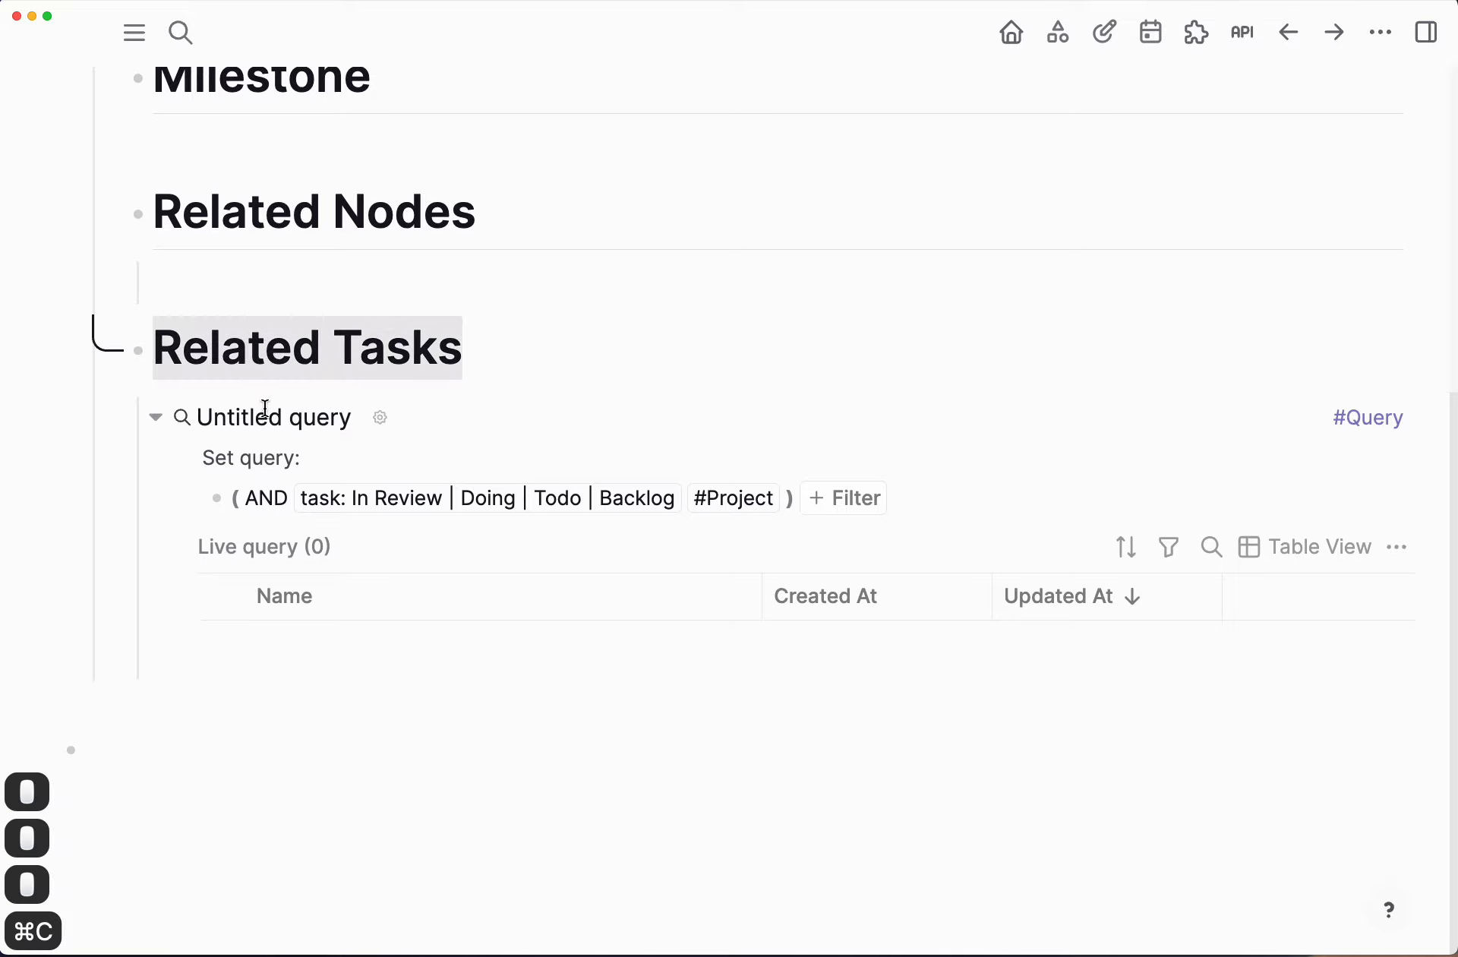
{"action": "double_click", "coordinate": [262, 411]}
{"action": "key", "text": "super+v"}
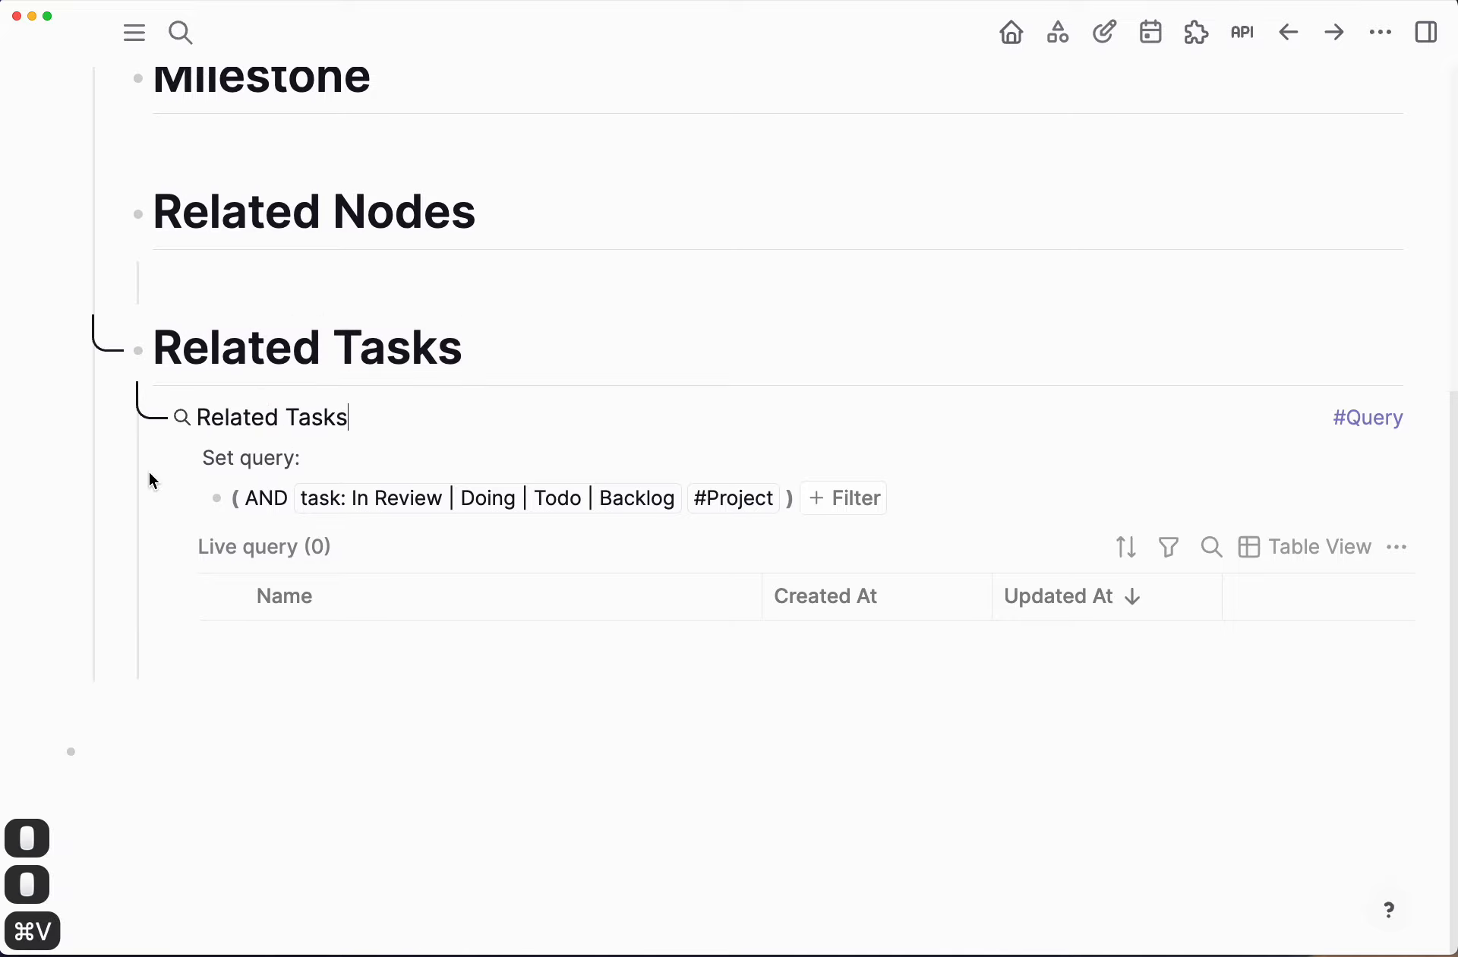
{"action": "left_click", "coordinate": [63, 442]}
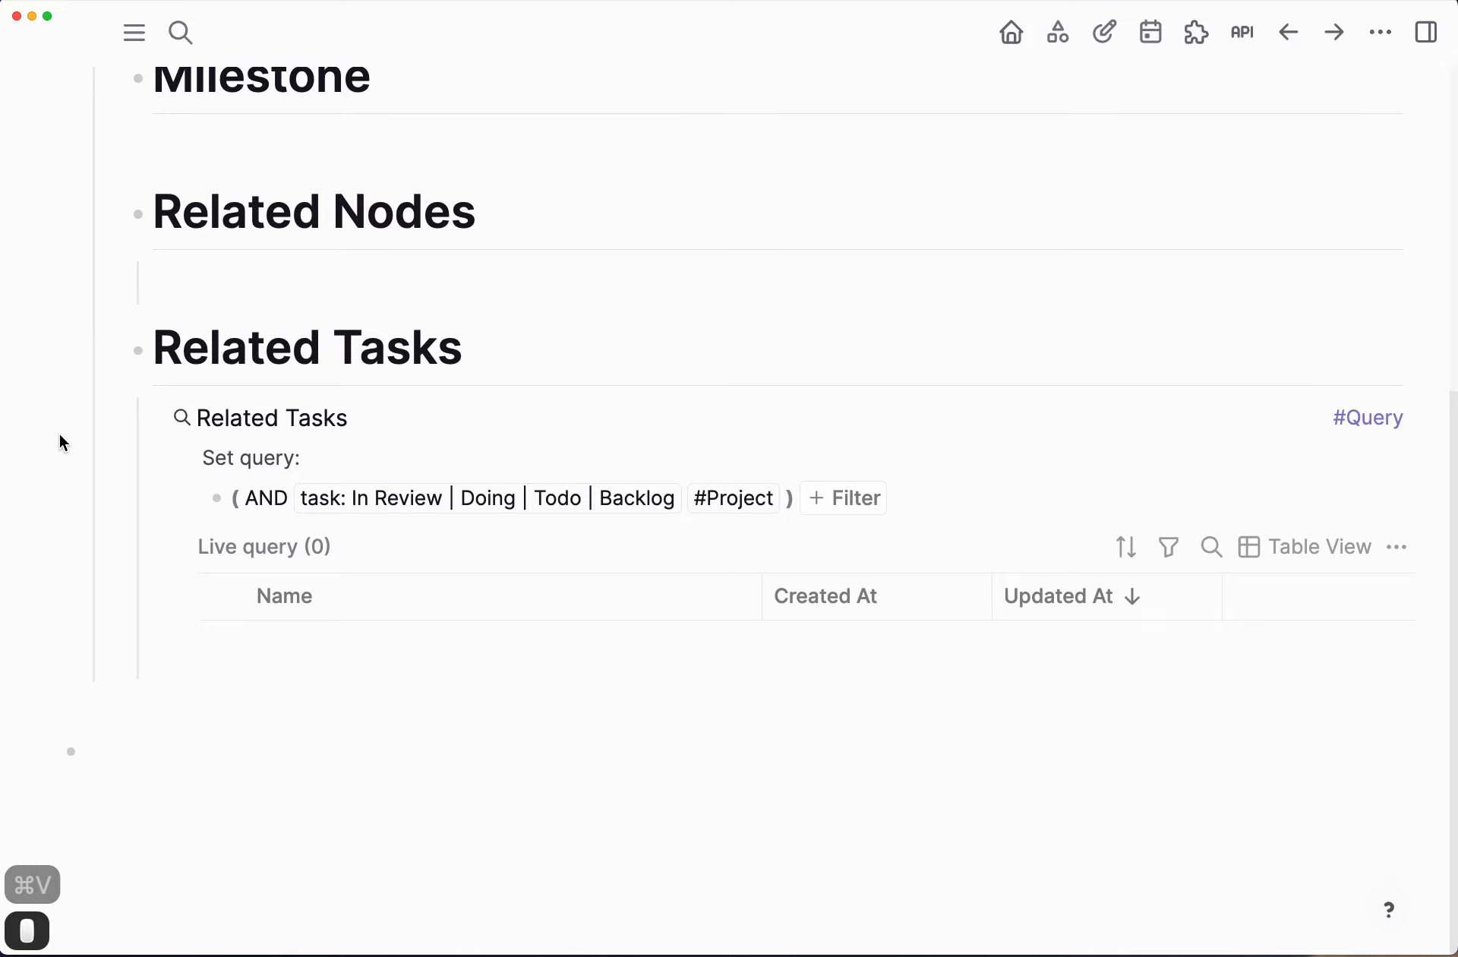
Step: Outdent the Related Tasks query to the level of the section headings and format its title as a level 1 heading
{"action": "left_click", "coordinate": [295, 417]}
{"action": "key", "text": "shift+Tab"}
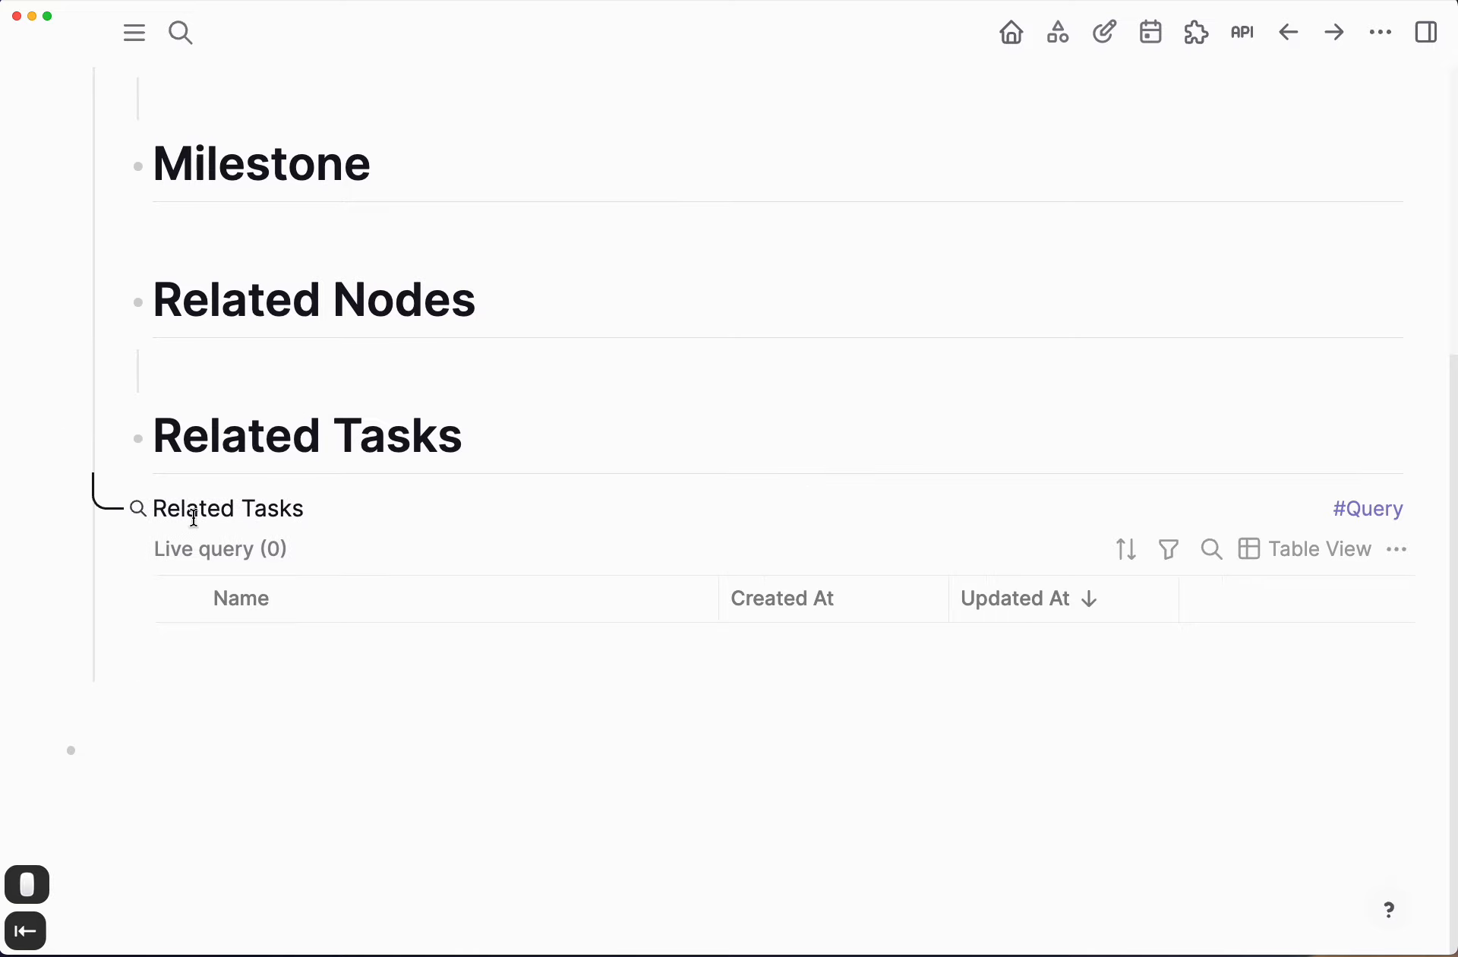
{"action": "left_click", "coordinate": [159, 503]}
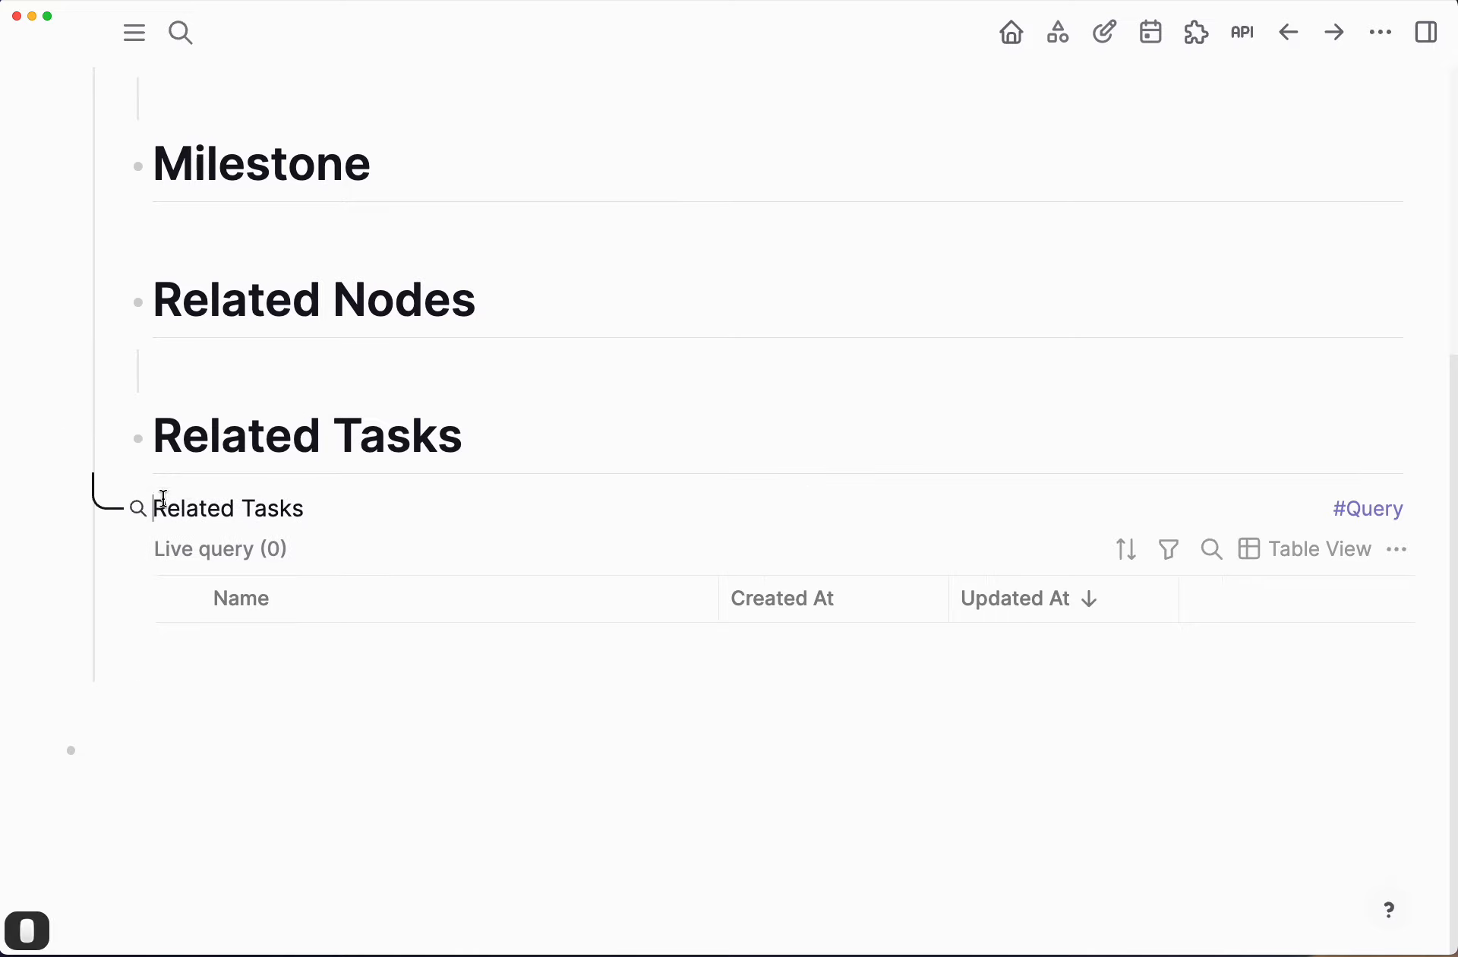
{"action": "type", "text": "#"}
Step: Clear the original Related Tasks heading above the query and nest the leftover empty block under Related Nodes
{"action": "key", "text": "Up"}
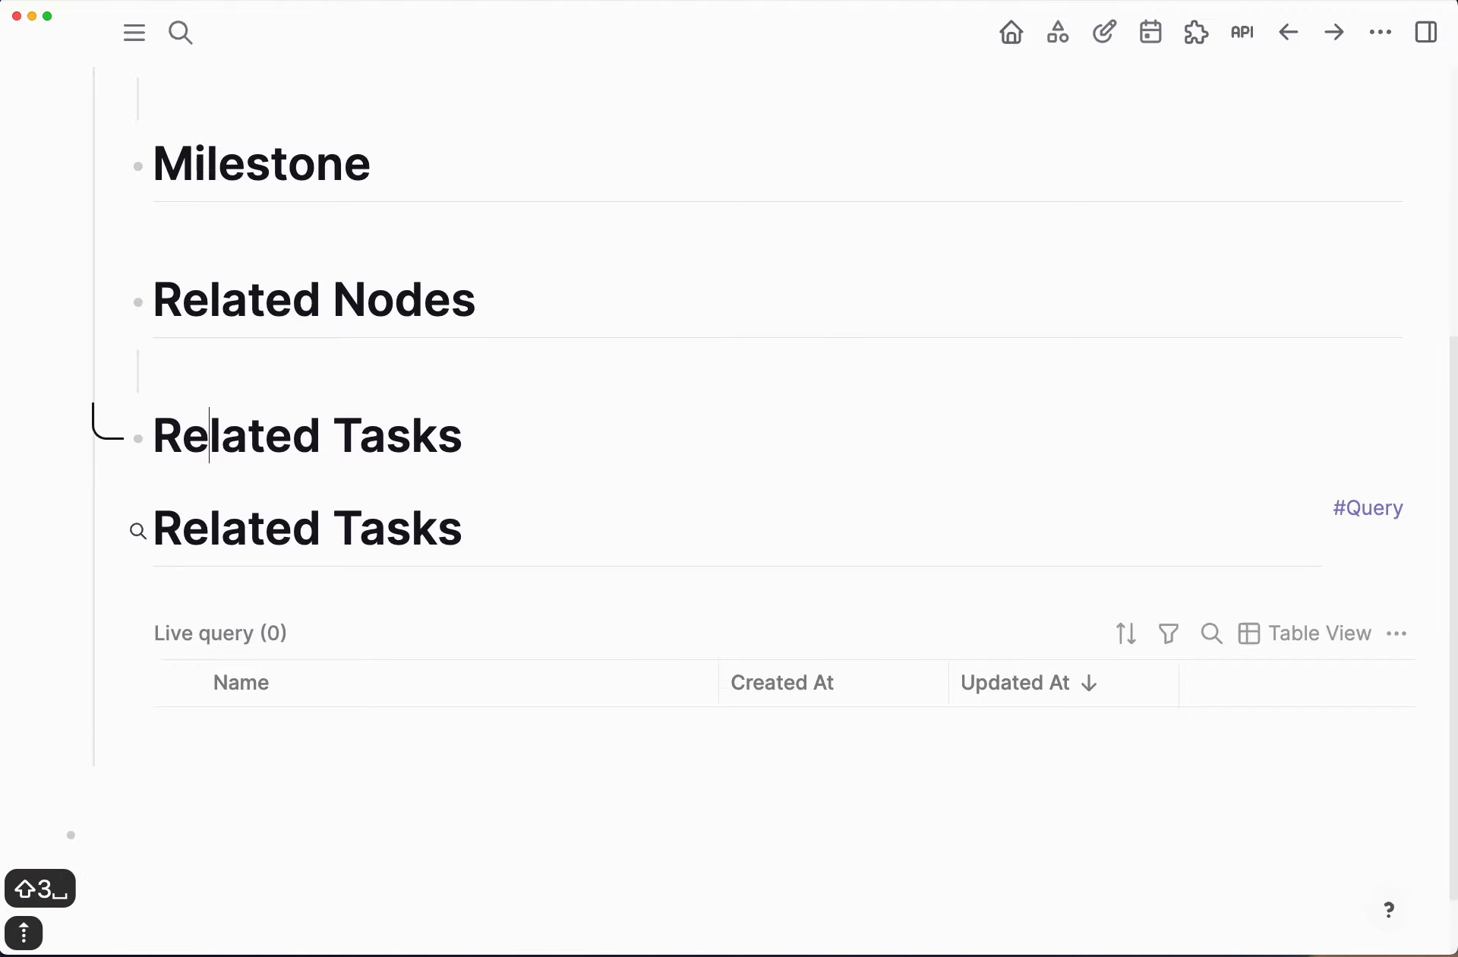
{"action": "key", "text": "Left"}
{"action": "key", "text": "Left"}
{"action": "key", "text": "shift+super+Right"}
{"action": "key", "text": "BackSpace"}
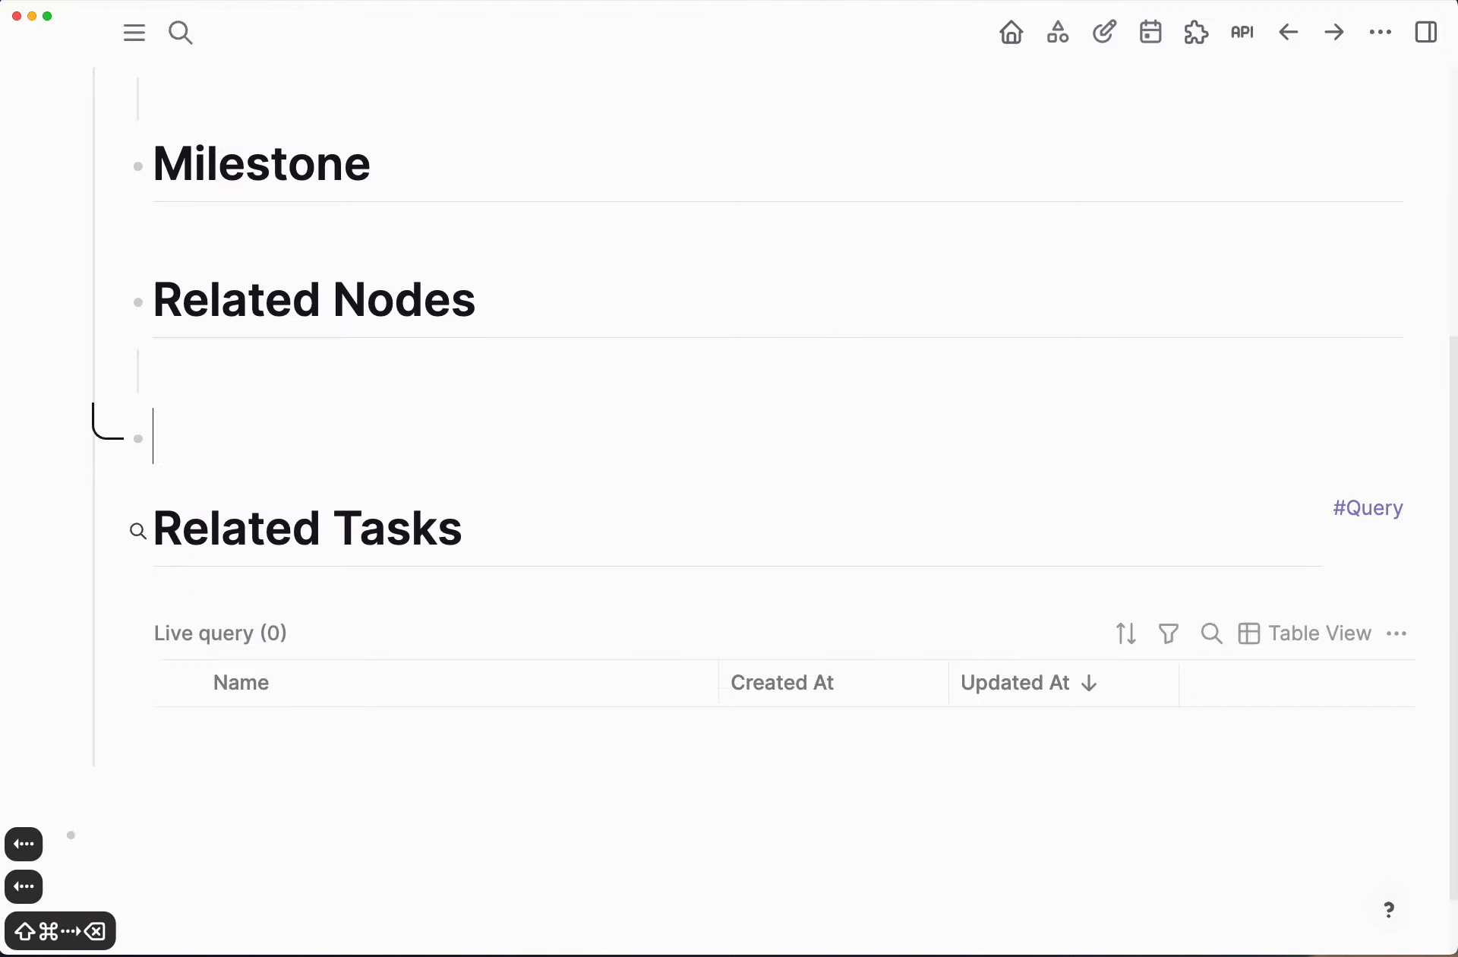
{"action": "key", "text": "Down"}
{"action": "key", "text": "Up"}
{"action": "key", "text": "BackSpace"}
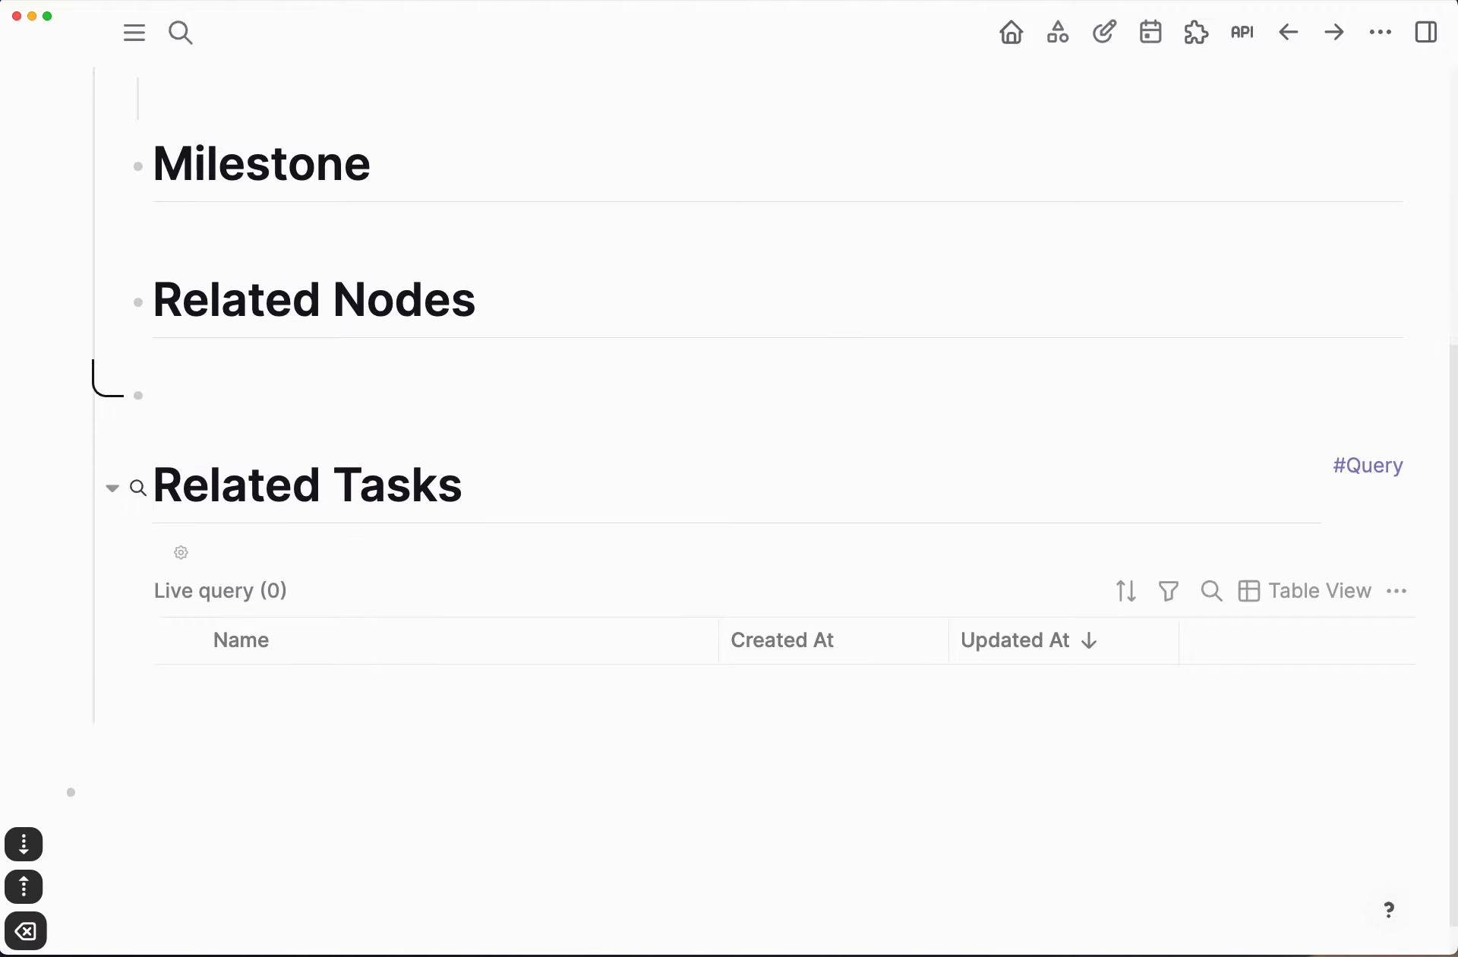
{"action": "key", "text": "Tab"}
{"action": "key", "text": "Down"}
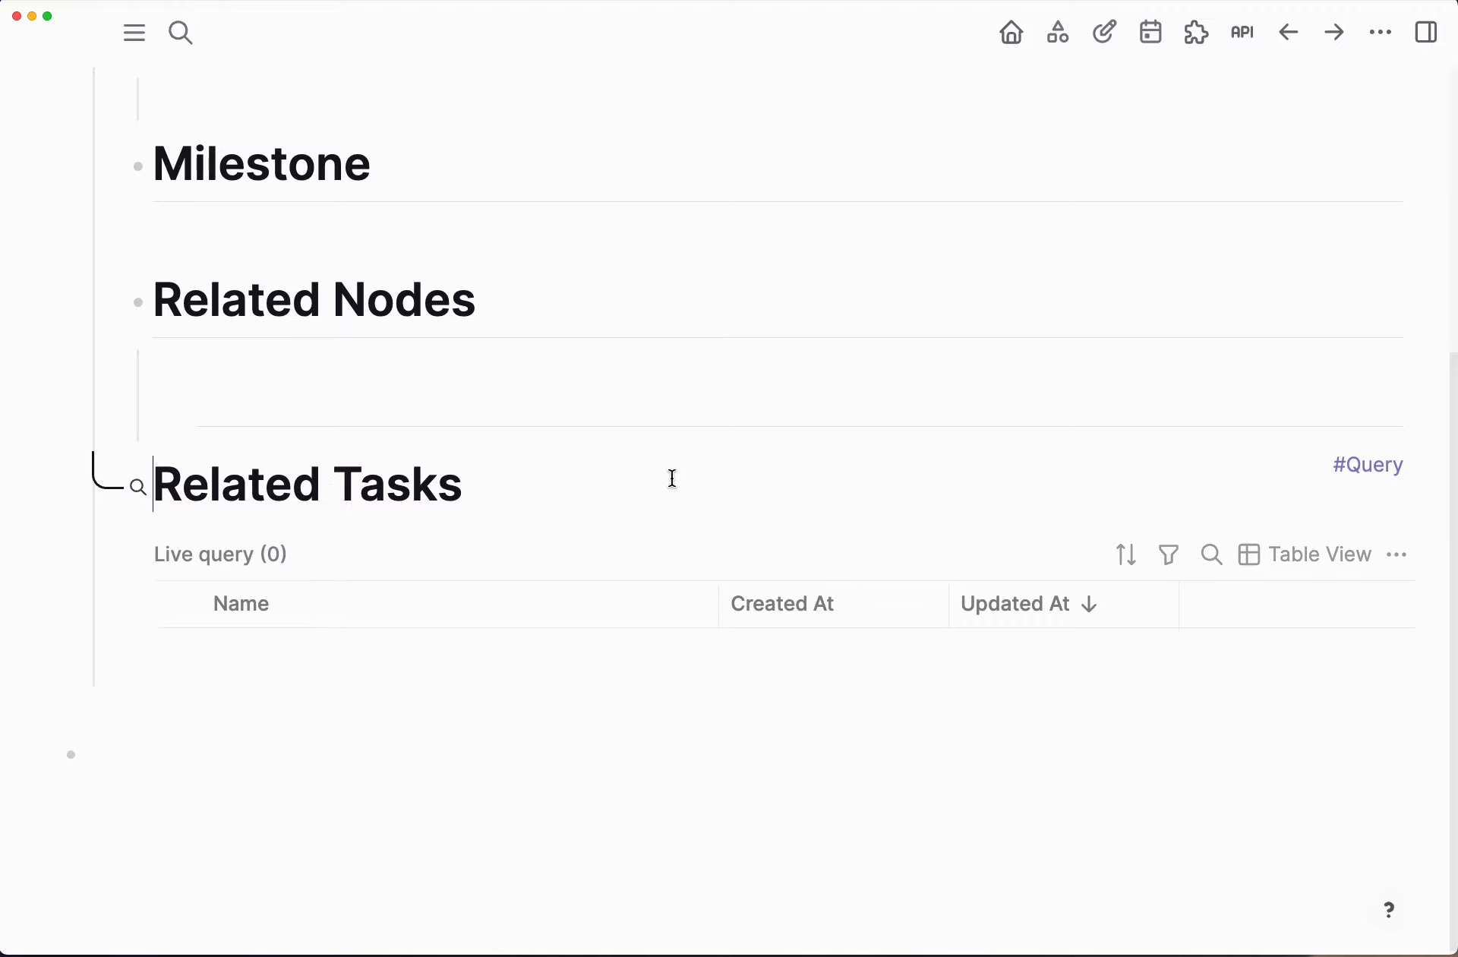
Step: Check the filter definition of the Related Tasks query and hide it again
{"action": "left_click", "coordinate": [559, 484]}
{"action": "left_click", "coordinate": [489, 414]}
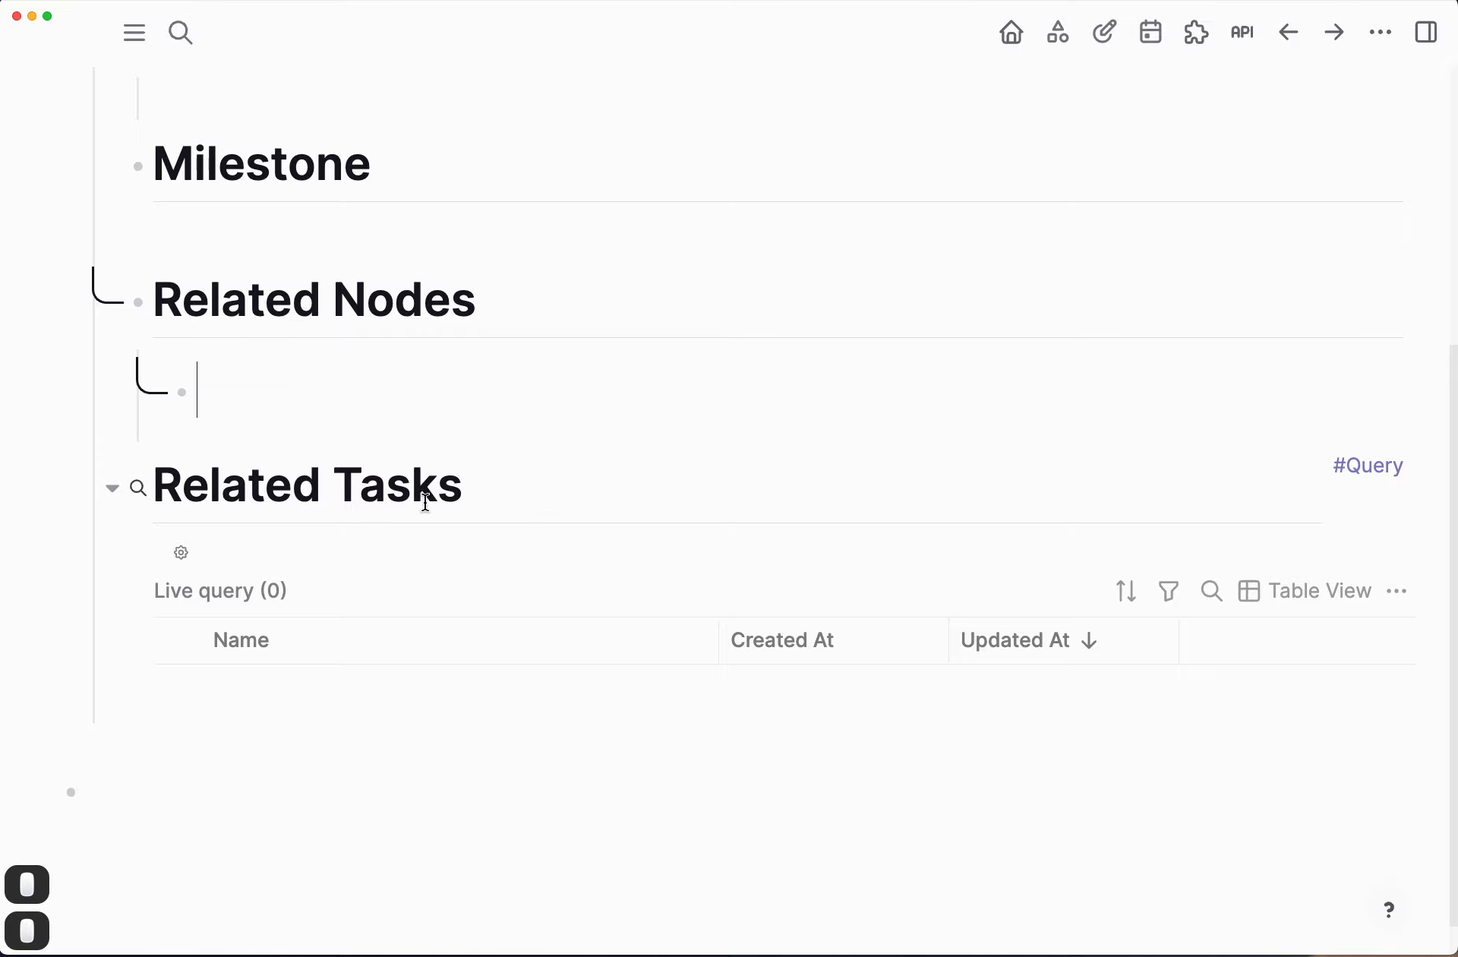
{"action": "left_click", "coordinate": [183, 553]}
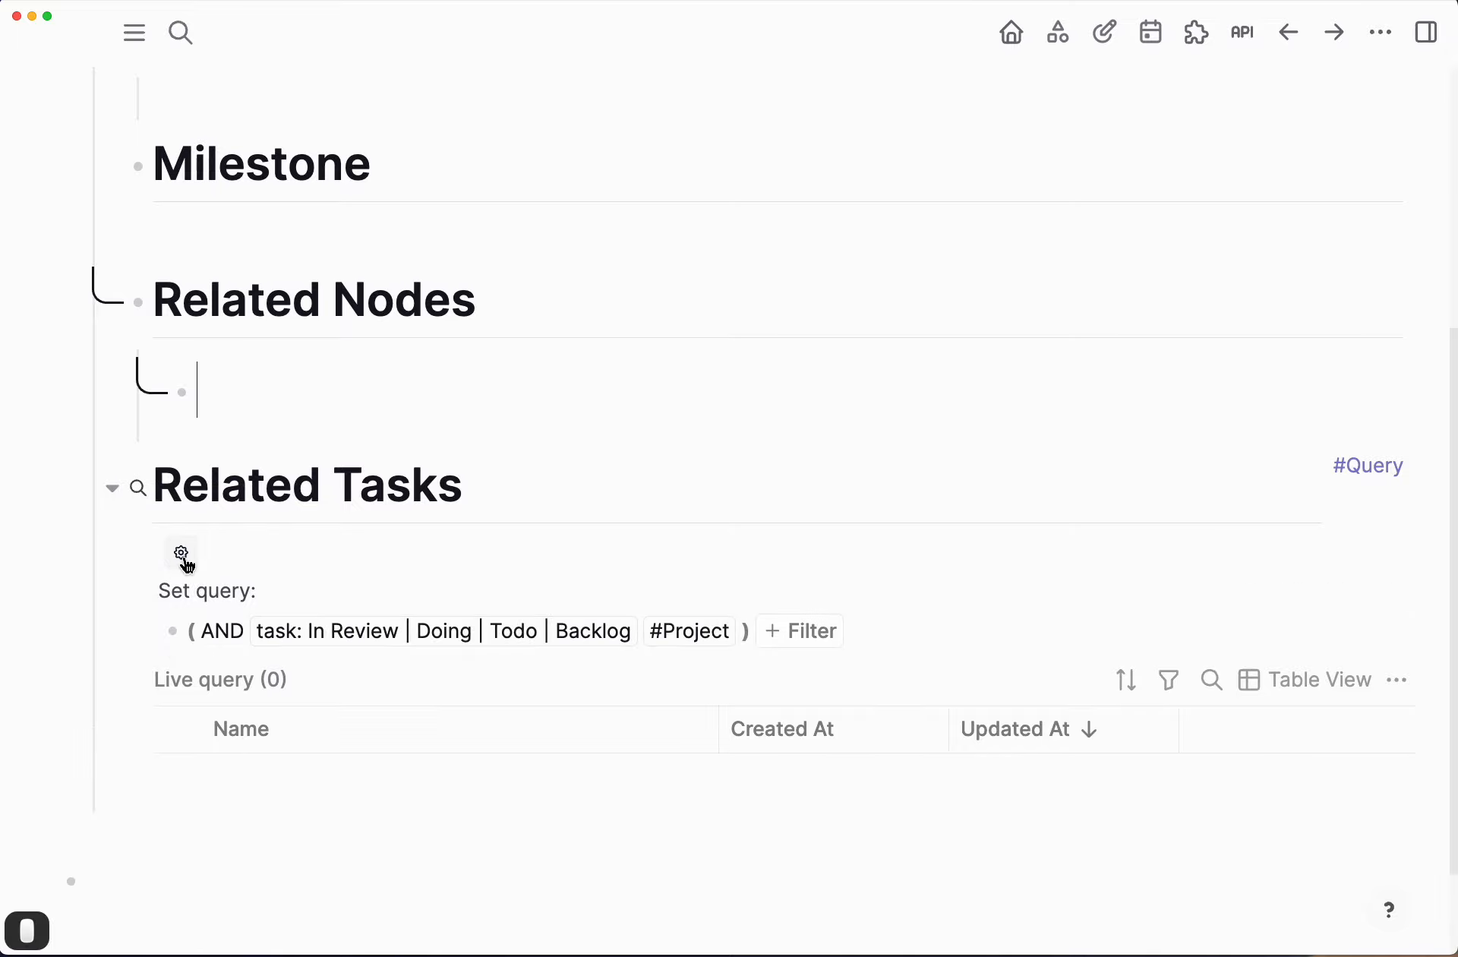
{"action": "left_click", "coordinate": [185, 558]}
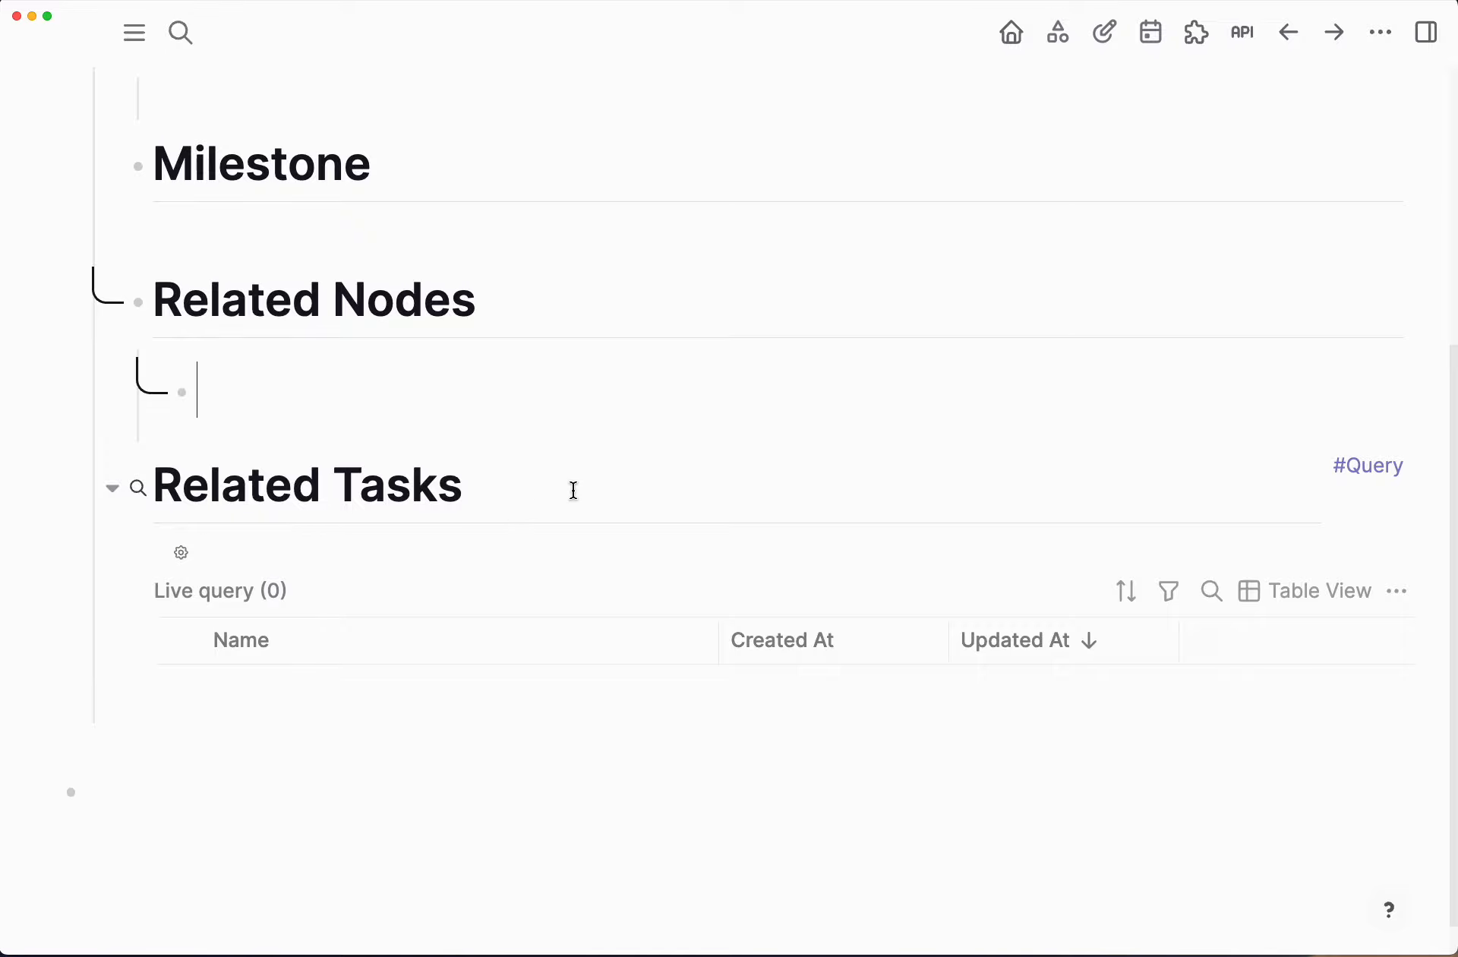
Step: Remove the heading format from the Related Tasks query title
{"action": "right_click", "coordinate": [139, 487]}
{"action": "scroll", "coordinate": [287, 723], "scroll_direction": "down", "scroll_amount": 1}
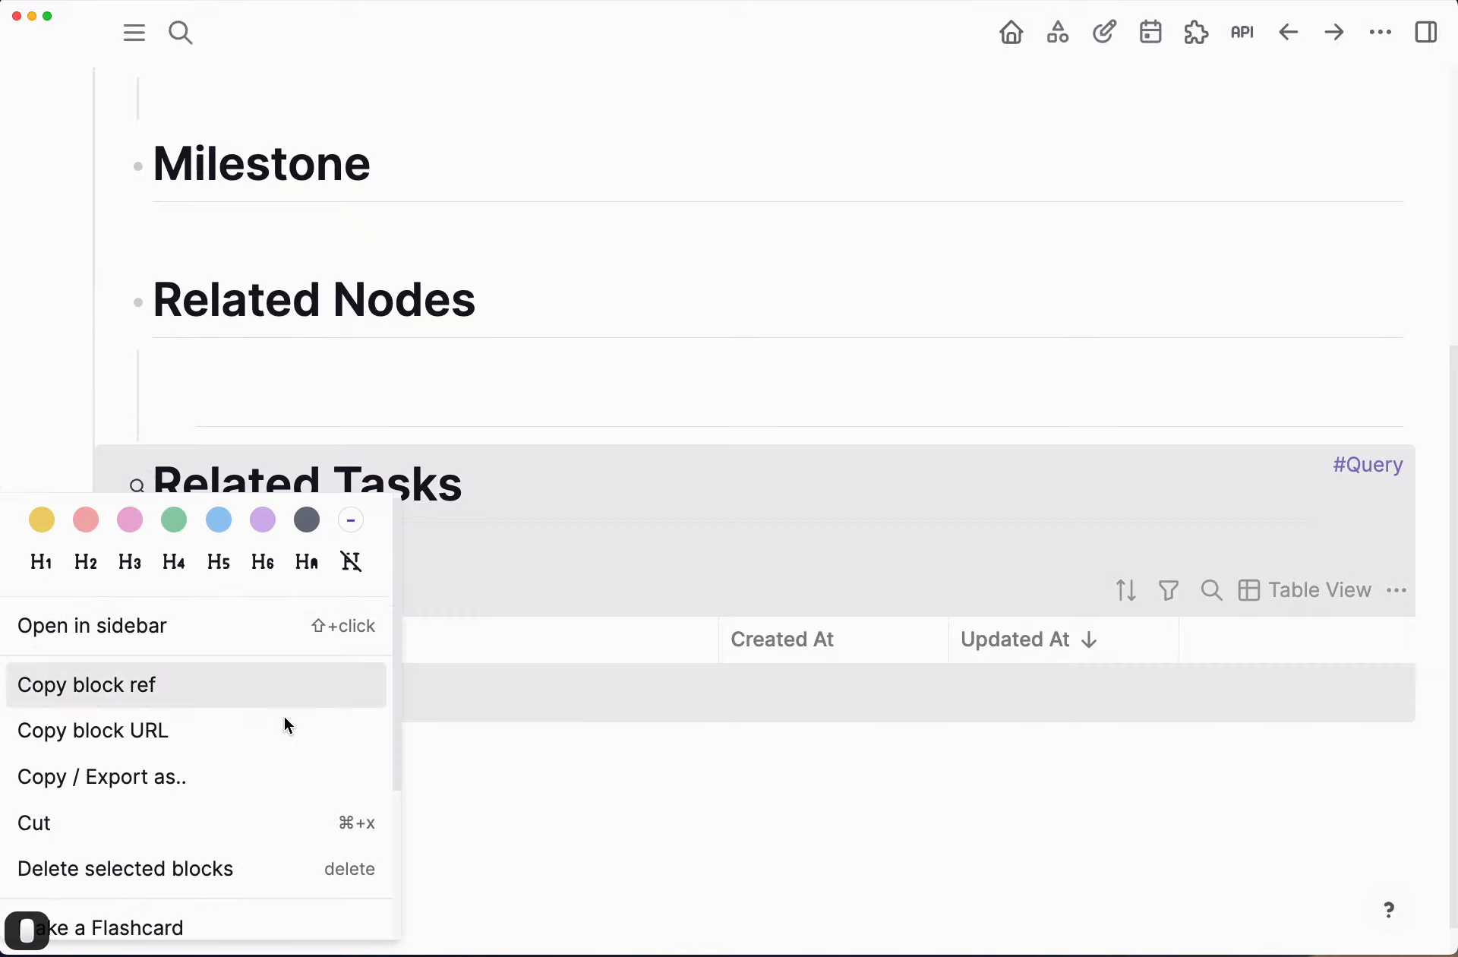
{"action": "scroll", "coordinate": [309, 569], "scroll_direction": "up", "scroll_amount": 1}
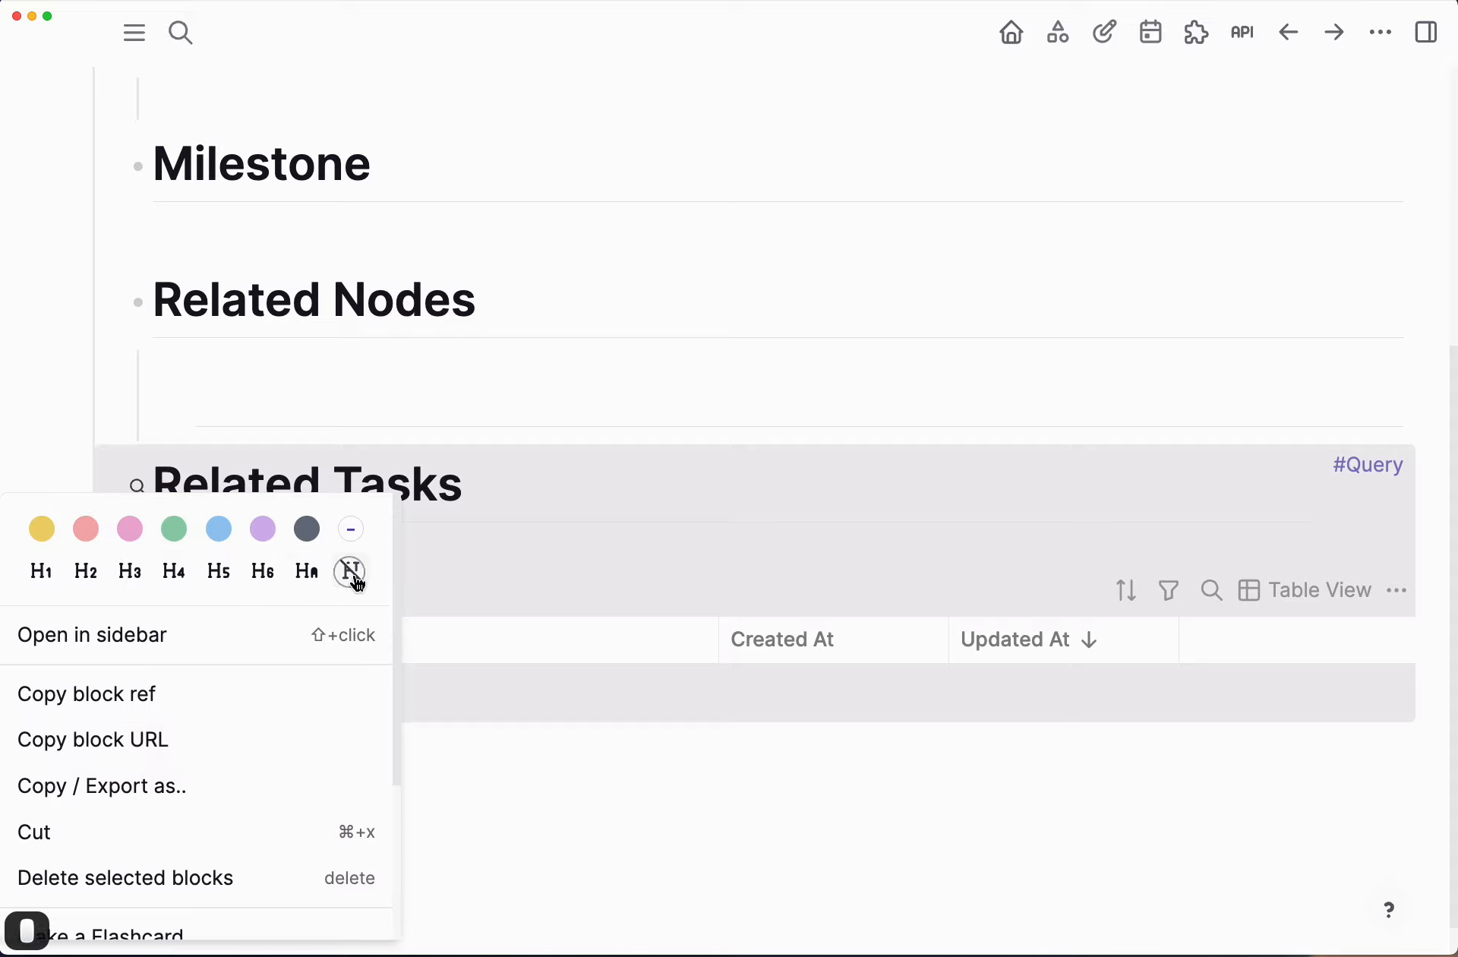
{"action": "left_click", "coordinate": [351, 573]}
{"action": "mouse_move", "coordinate": [349, 694]}
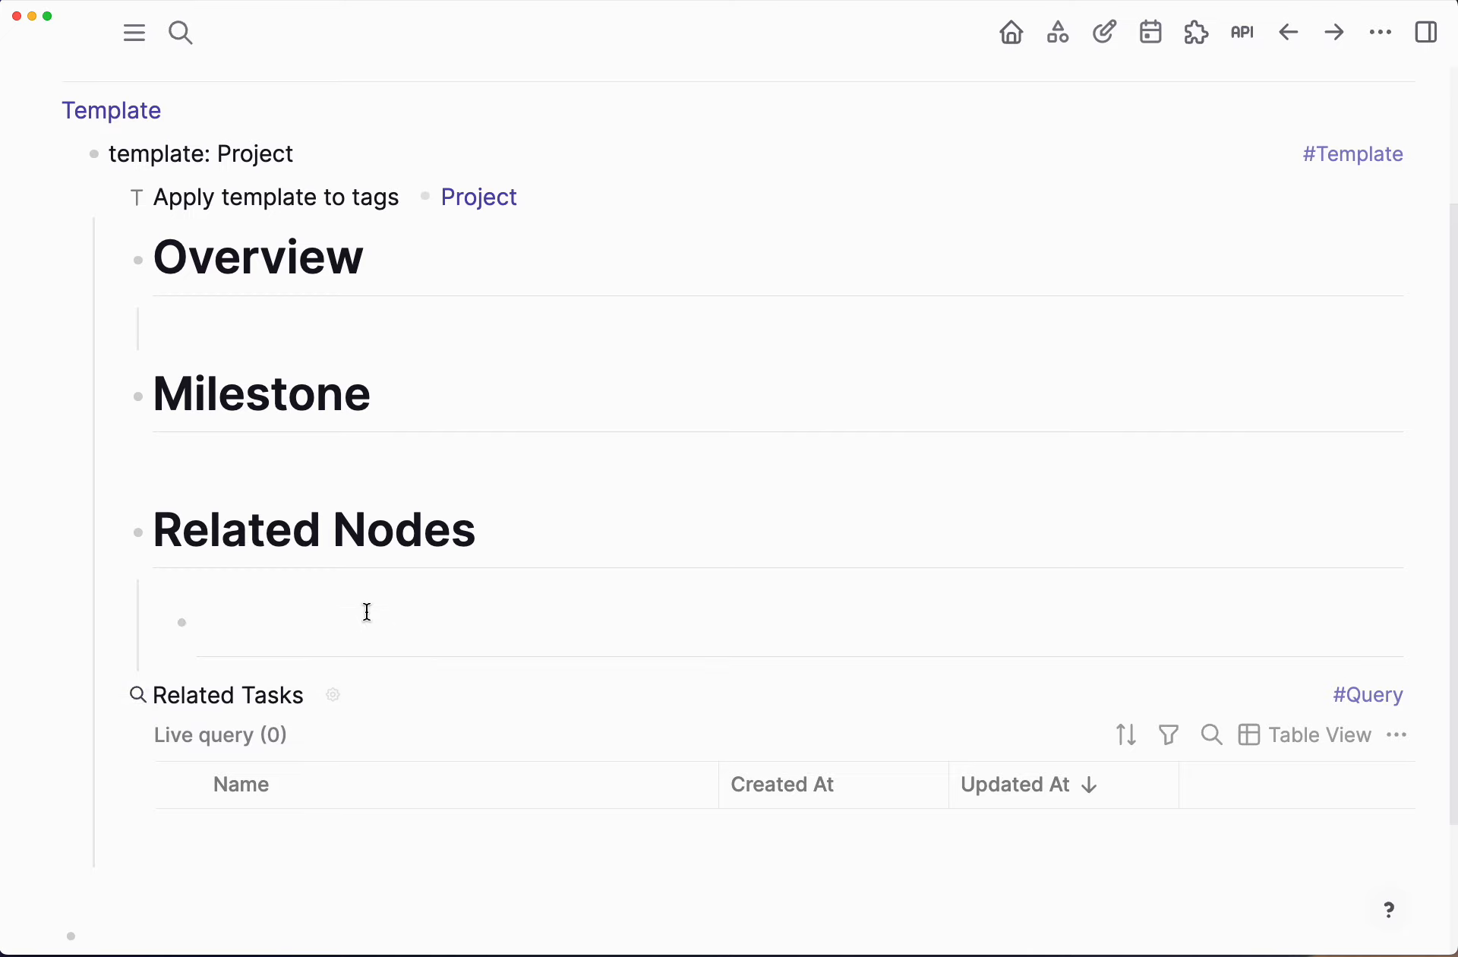
Step: Return to the Project tag page and copy the project name Launch a rocket
{"action": "scroll", "coordinate": [687, 492], "scroll_direction": "up", "scroll_amount": 3}
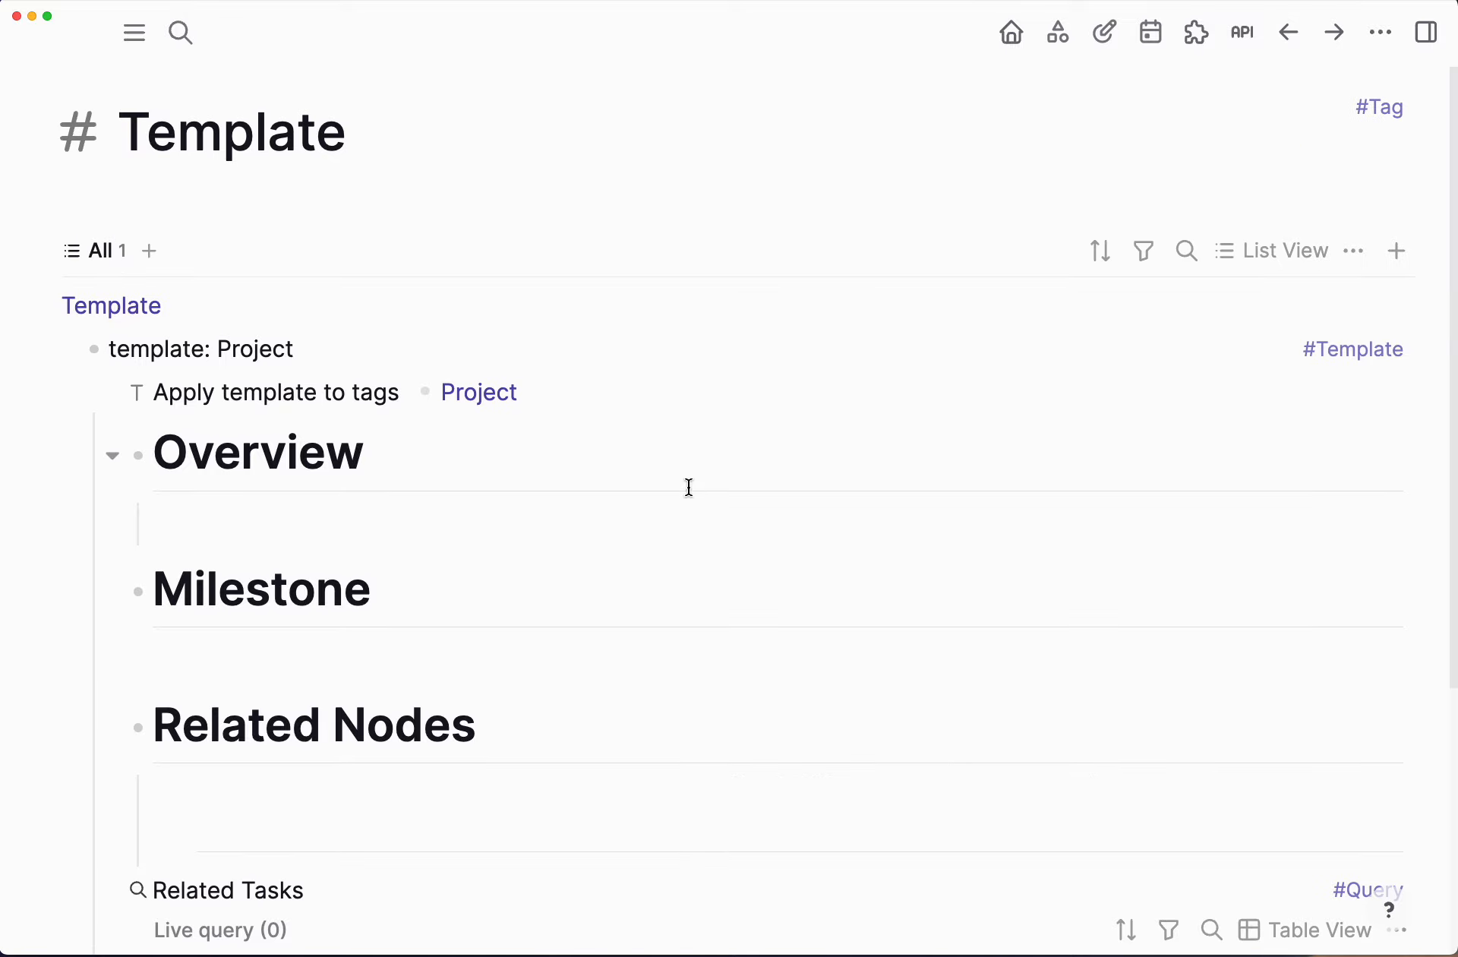
{"action": "key", "text": "super+bracketleft"}
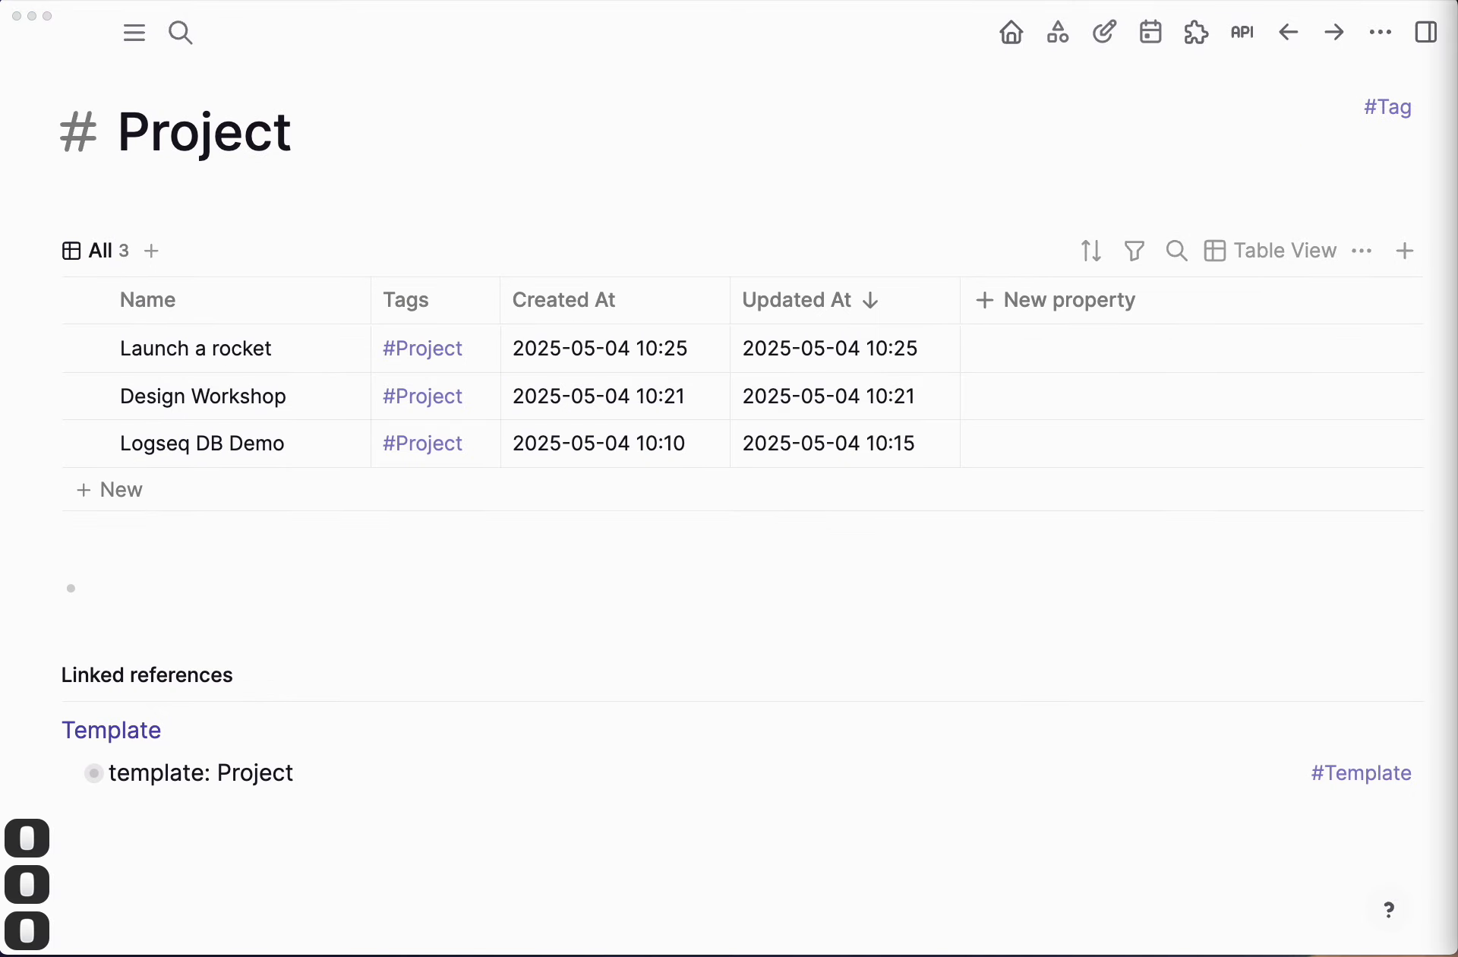
{"action": "key", "text": "super+c"}
{"action": "left_click", "coordinate": [814, 686]}
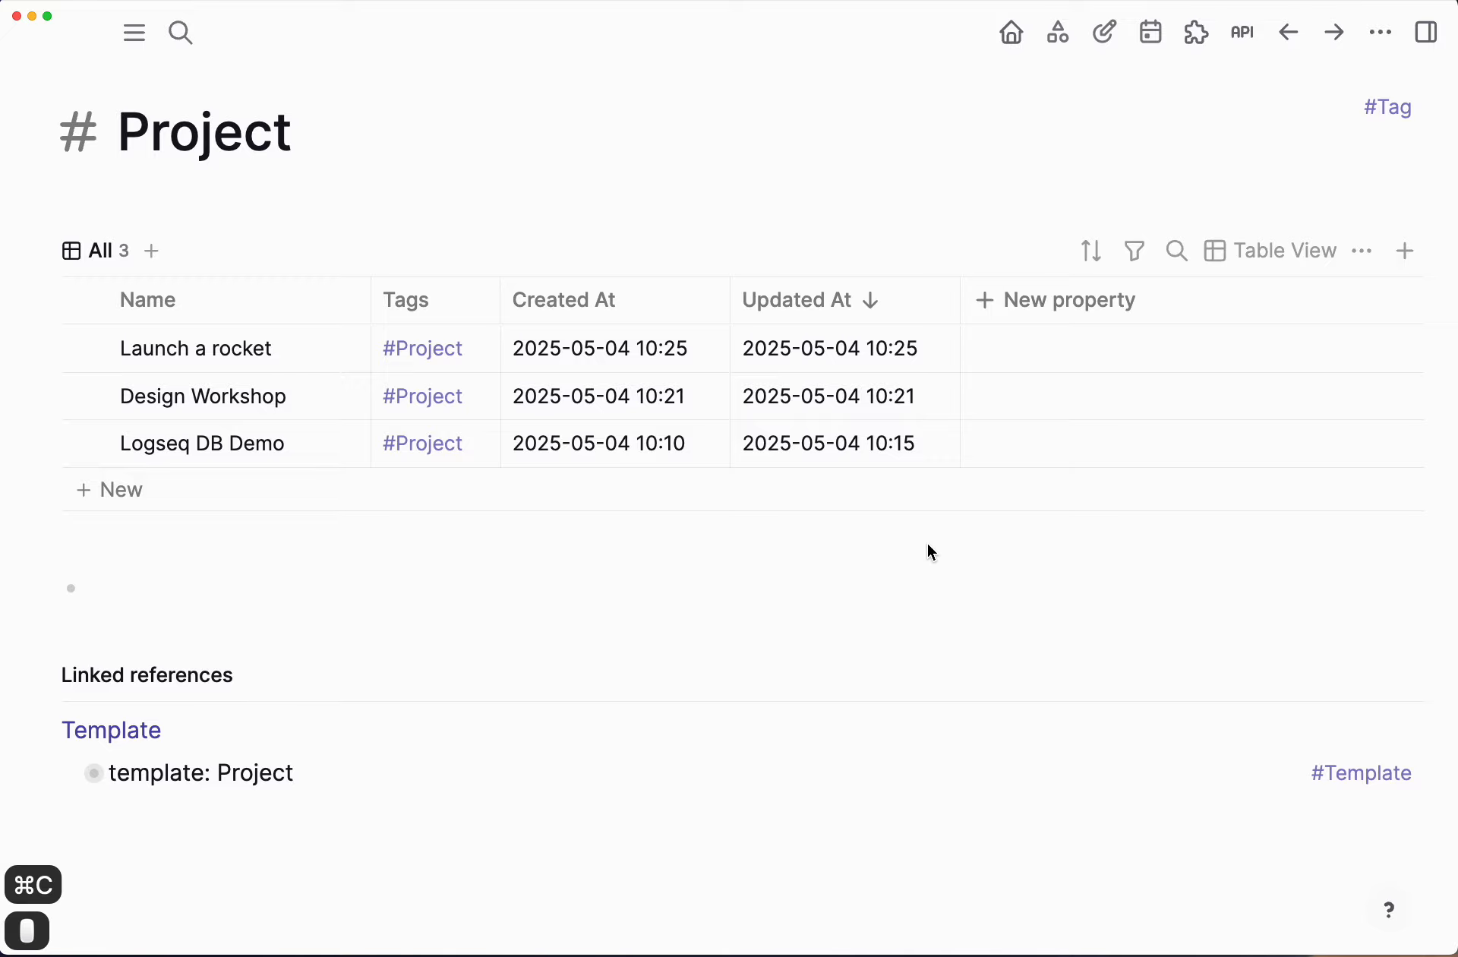
Step: Create a new page named Launch a rocket 2 with the #Project tag from the copied project name
{"action": "key", "text": "super+k"}
{"action": "key", "text": "super+v"}
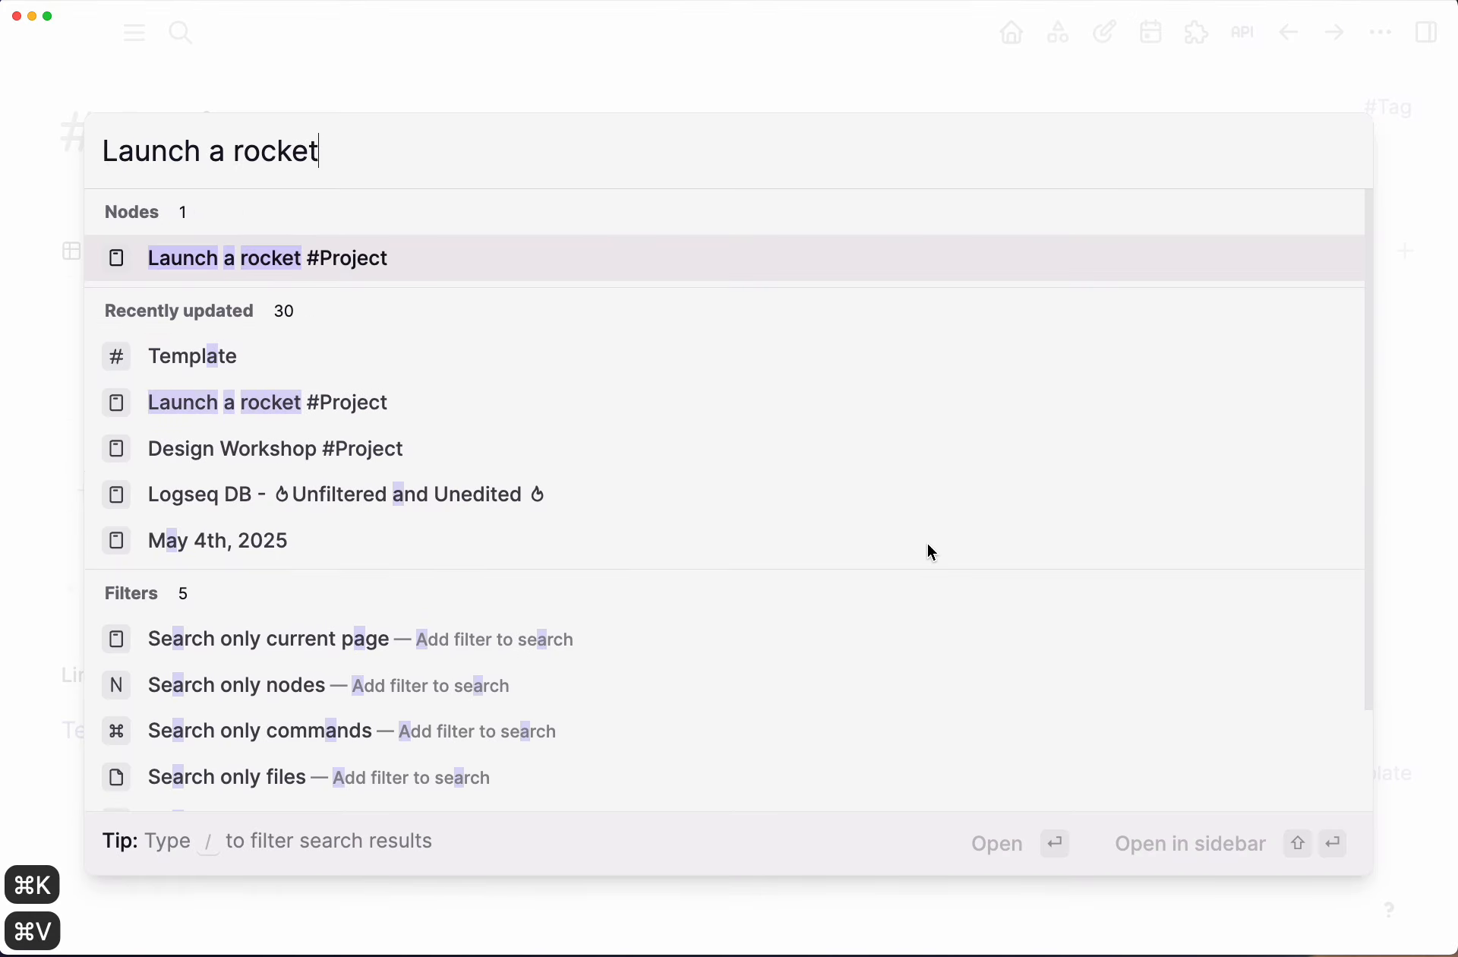
{"action": "key", "text": "Left"}
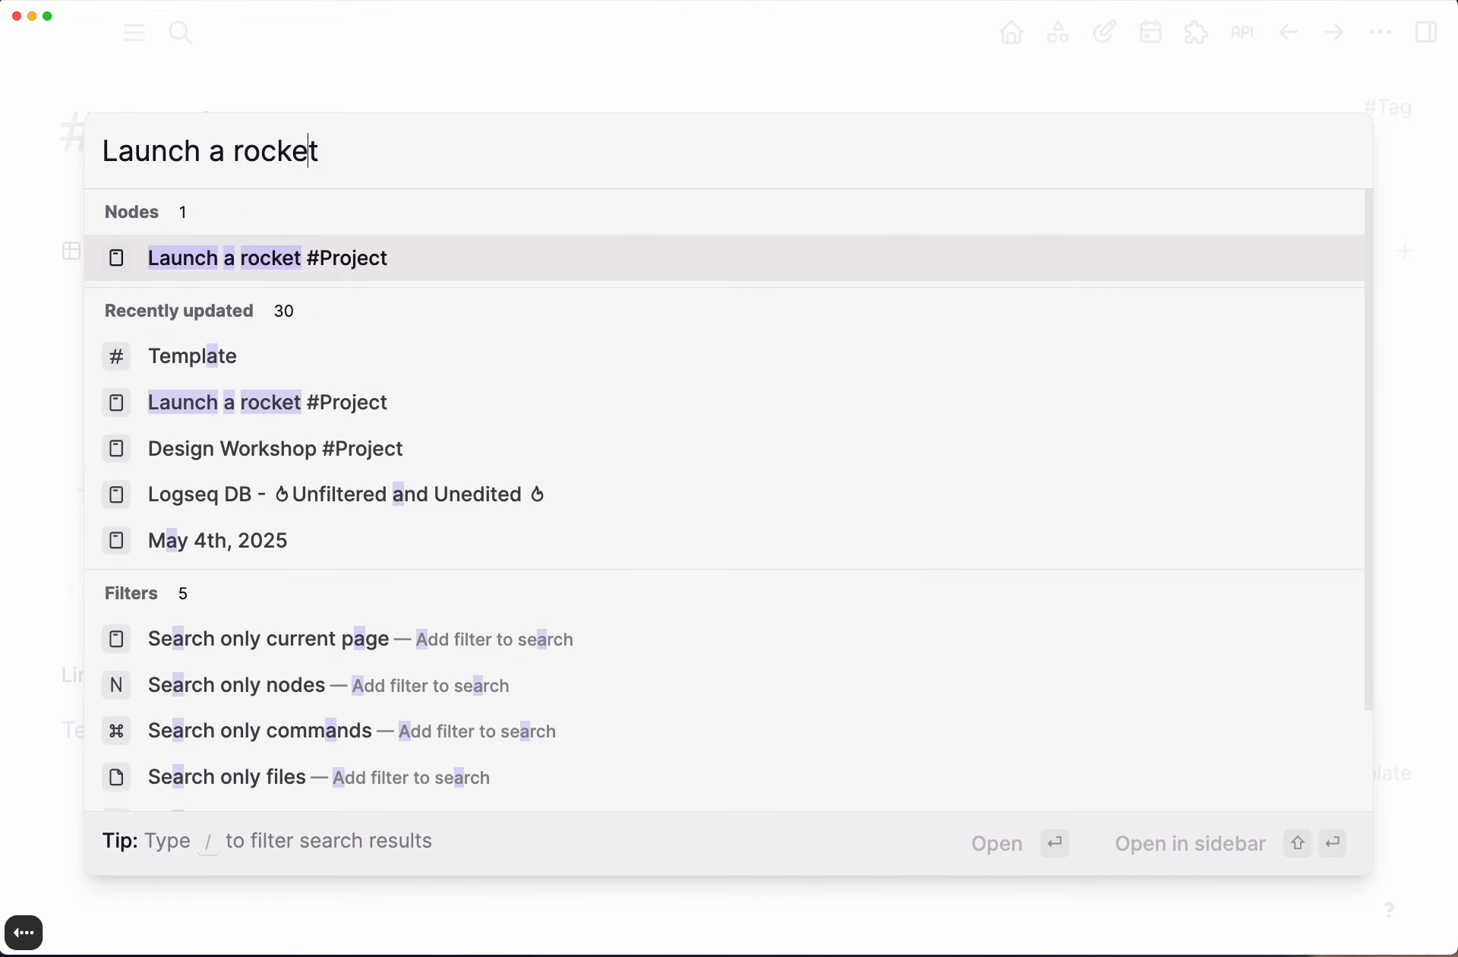
{"action": "key", "text": "Right"}
{"action": "type", "text": "2"}
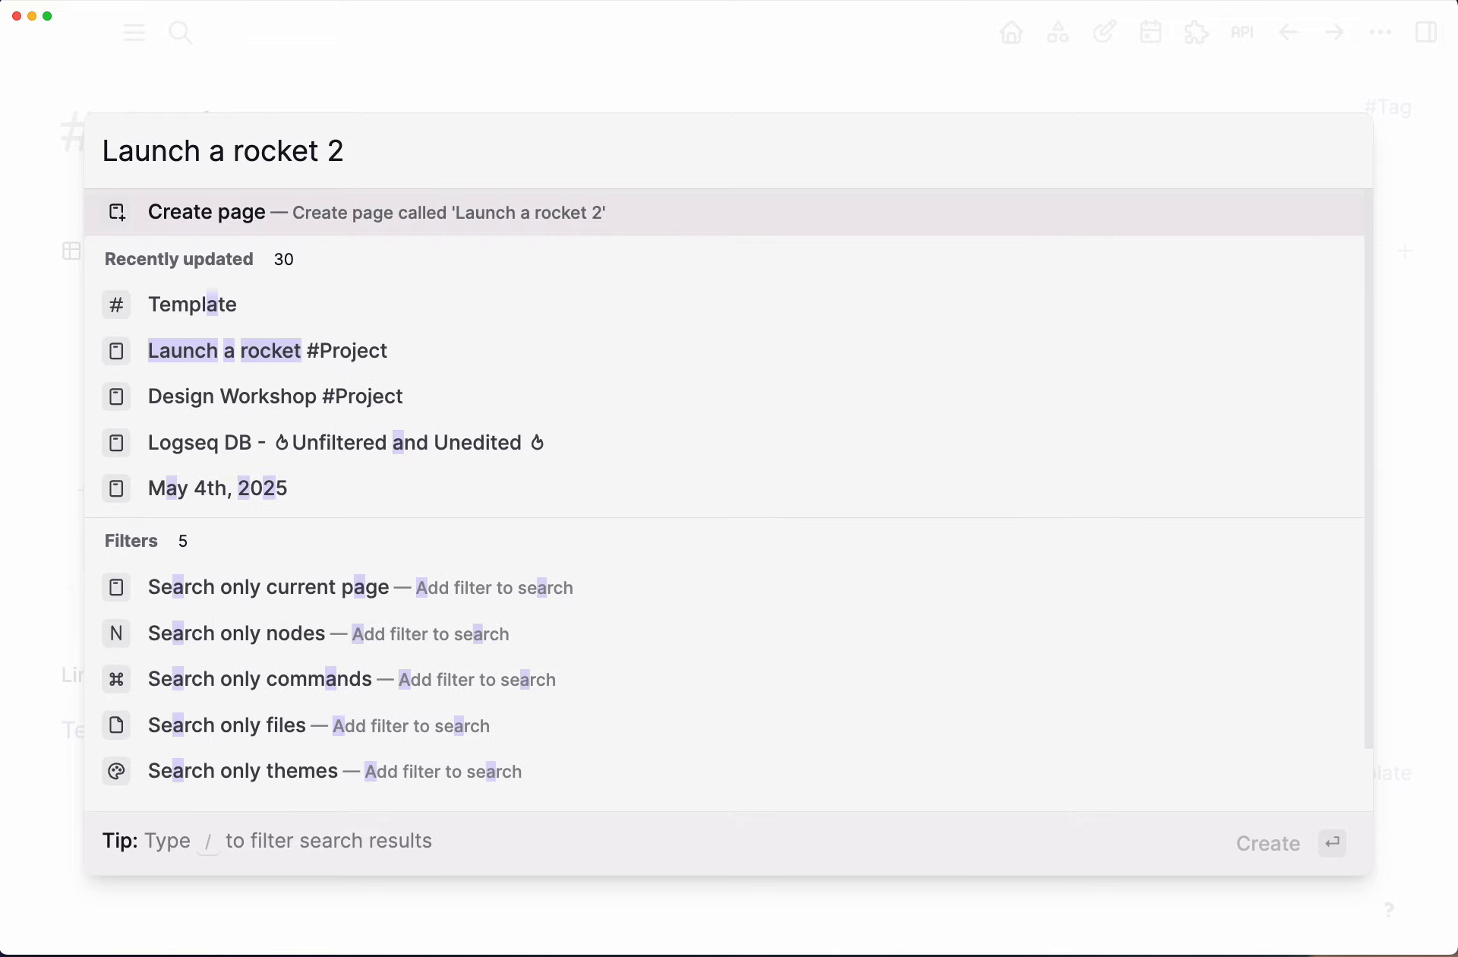
{"action": "type", "text": " #Project"}
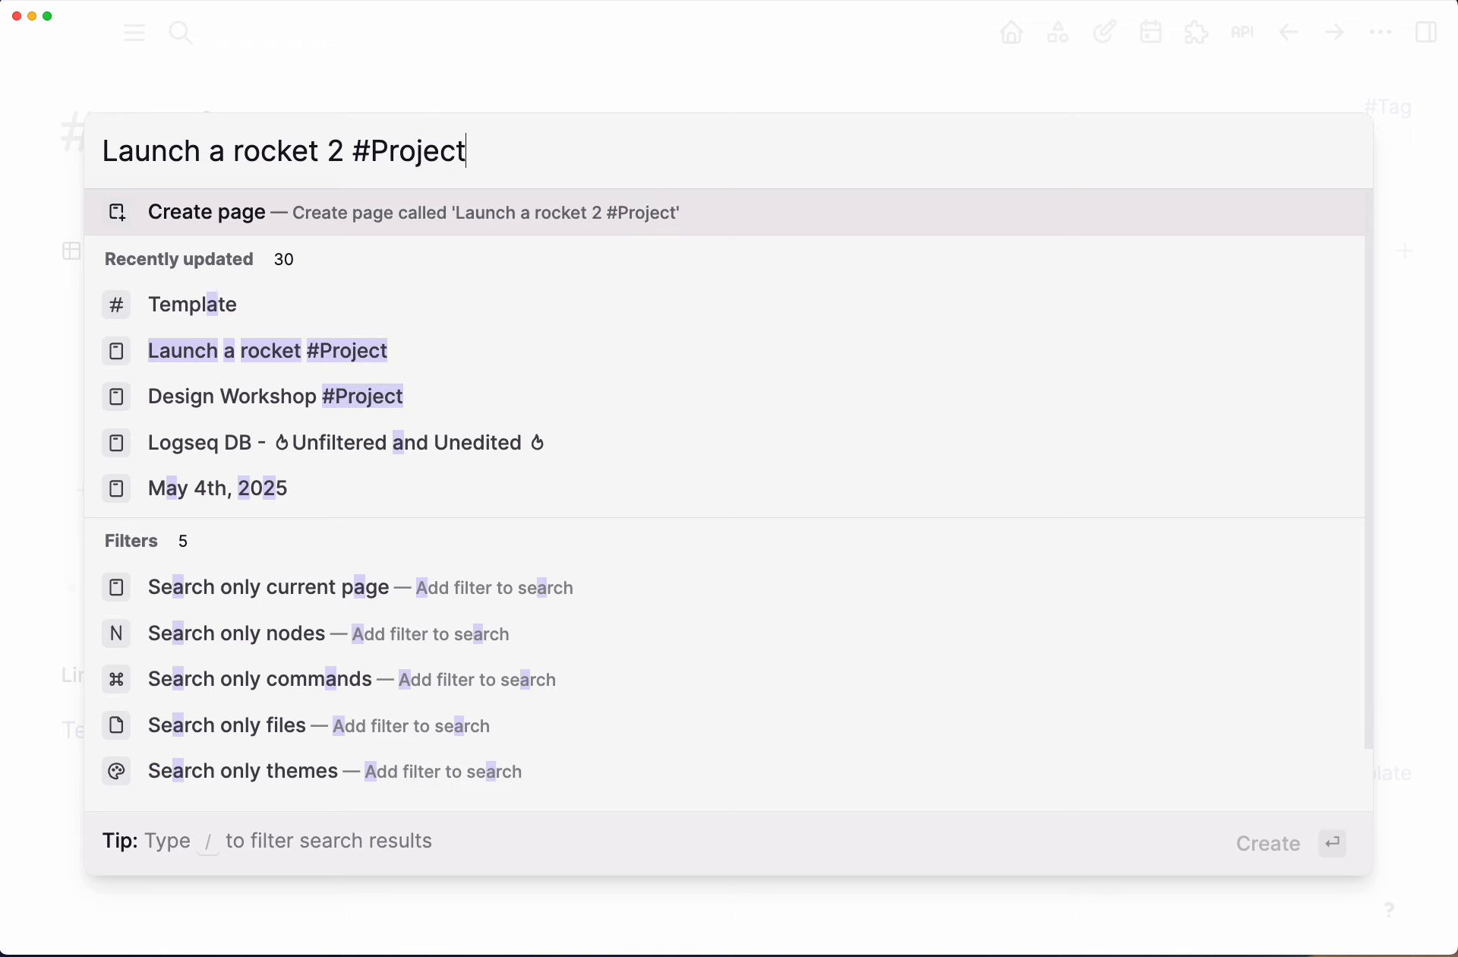
{"action": "key", "text": "Down"}
{"action": "key", "text": "Up"}
{"action": "key", "text": "Up"}
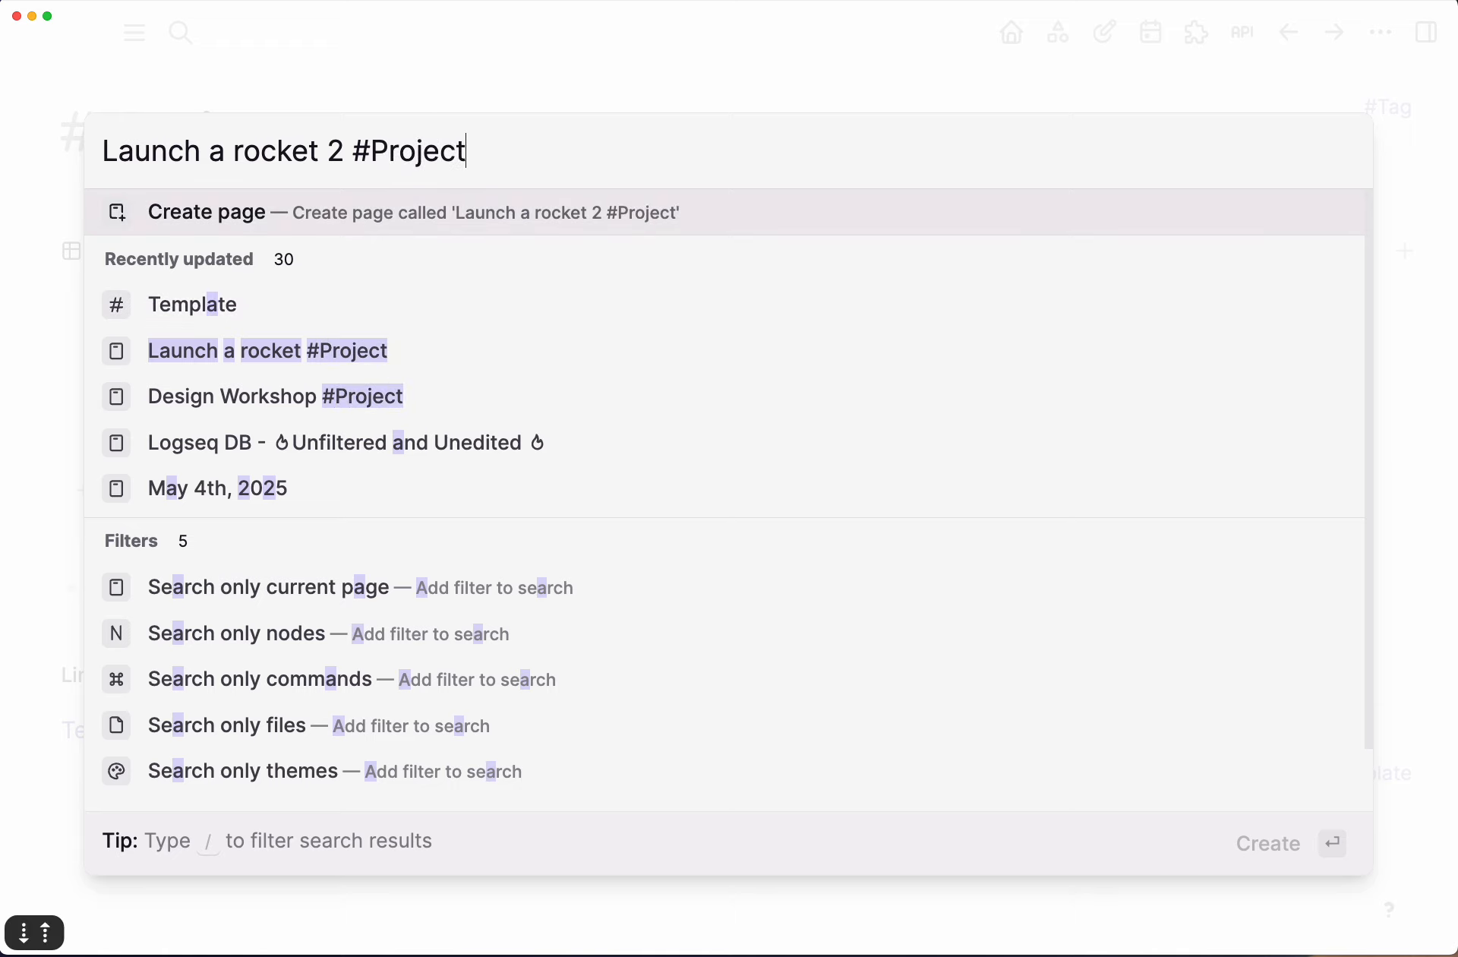
{"action": "key", "text": "Down"}
{"action": "key", "text": "Up"}
{"action": "key", "text": "Up"}
{"action": "key", "text": "Up"}
{"action": "key", "text": "Up"}
{"action": "key", "text": "Up"}
{"action": "key", "text": "Up"}
{"action": "key", "text": "Up"}
{"action": "key", "text": "Up"}
{"action": "key", "text": "Up"}
{"action": "key", "text": "Up"}
{"action": "key", "text": "Up"}
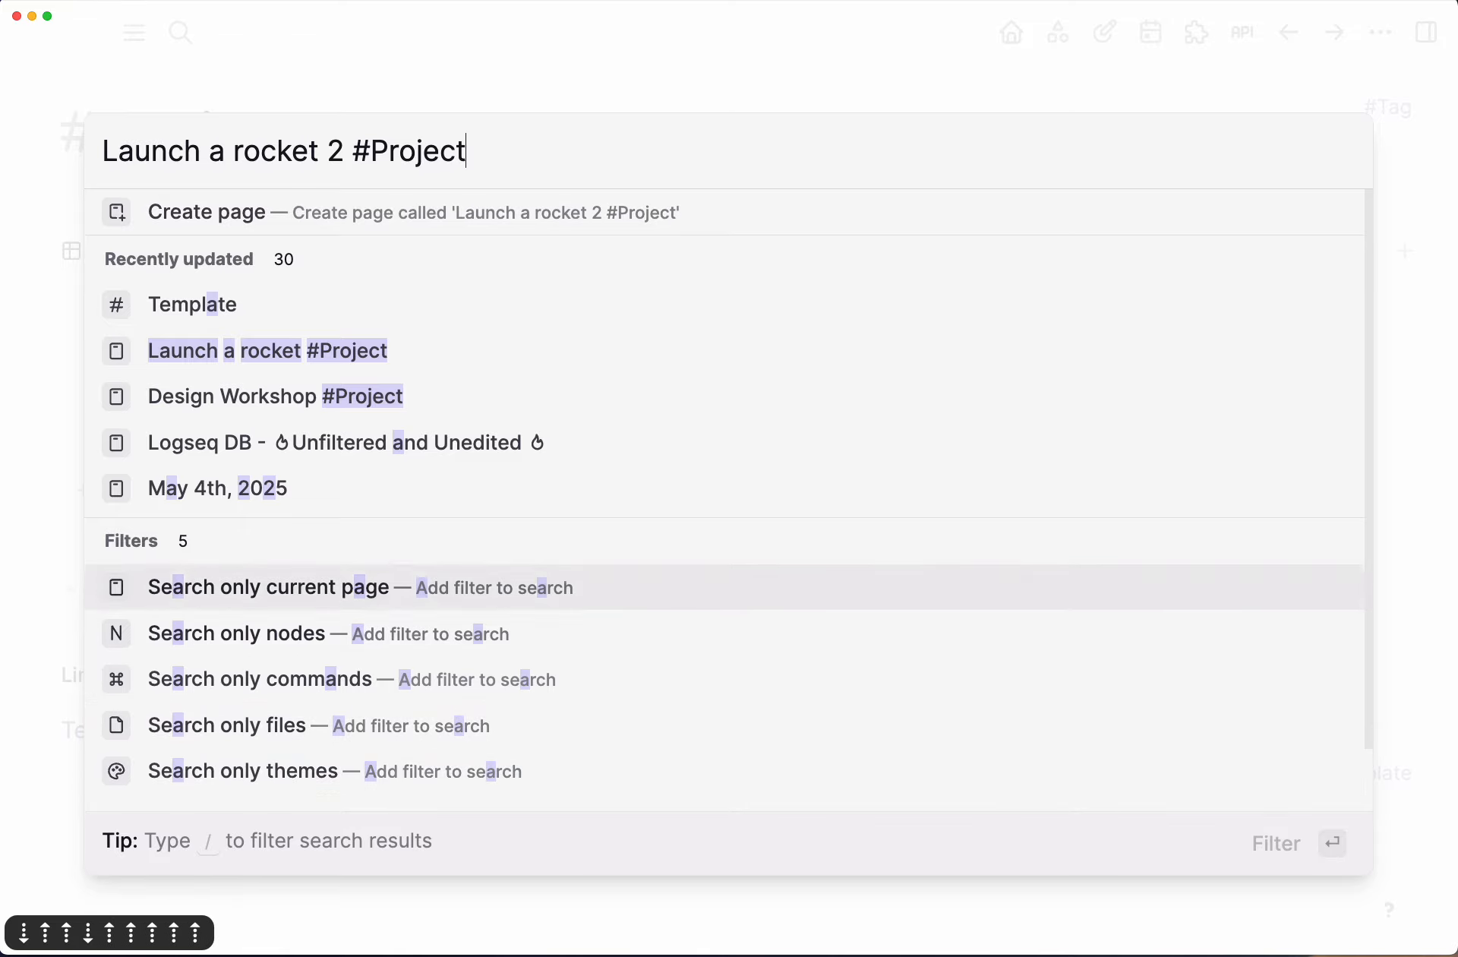
{"action": "key", "text": "Return"}
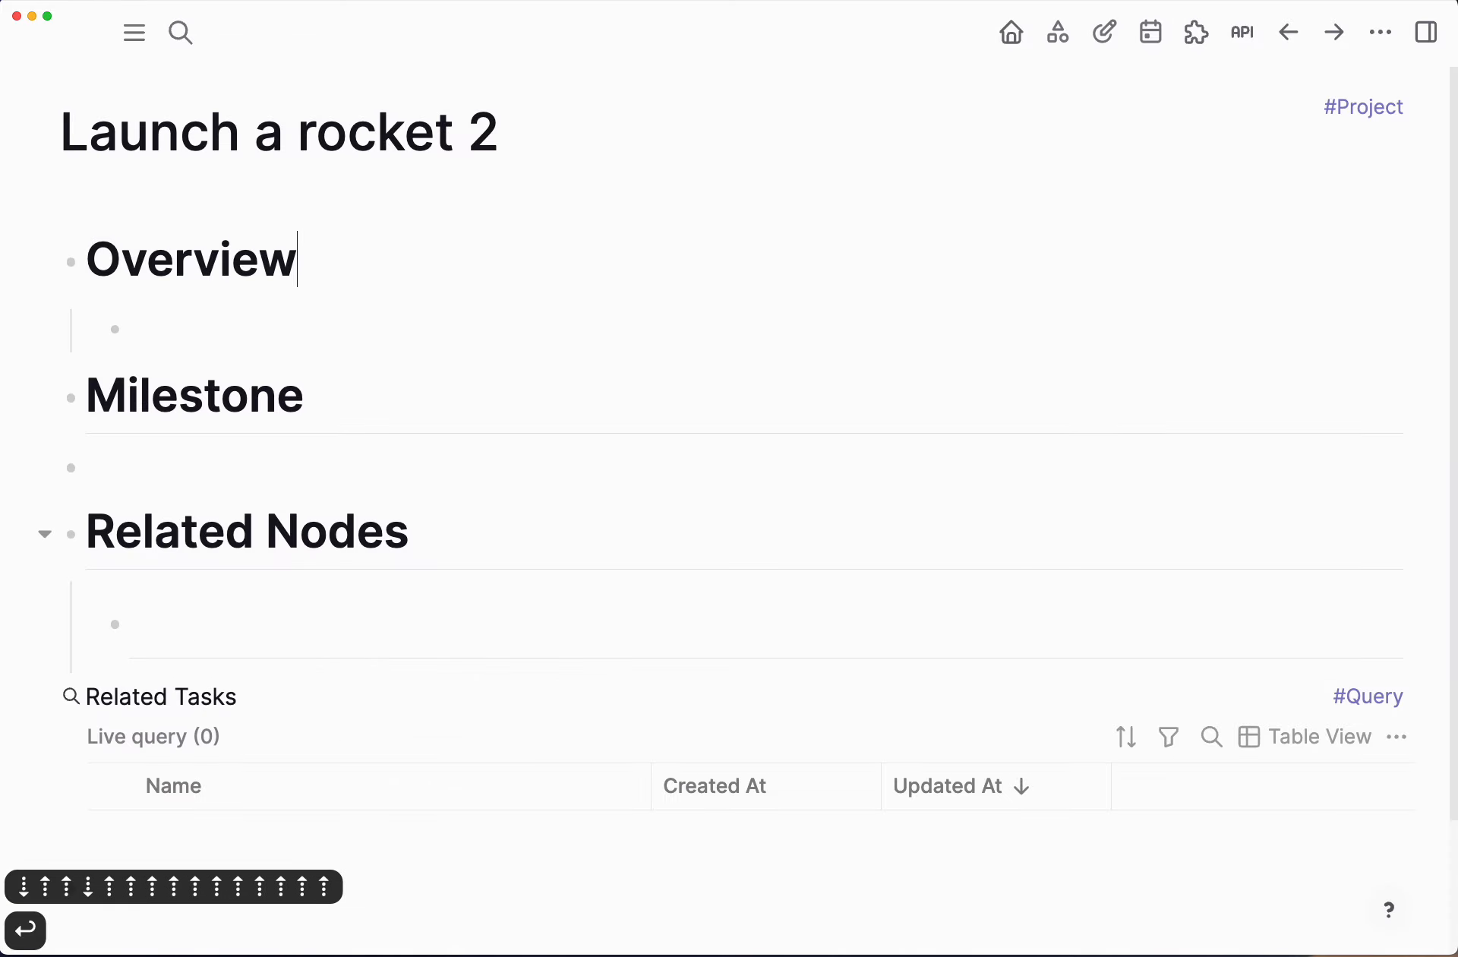
Step: Show the Related Tasks query definition on the new page and delete its #Project filter
{"action": "mouse_move", "coordinate": [121, 152]}
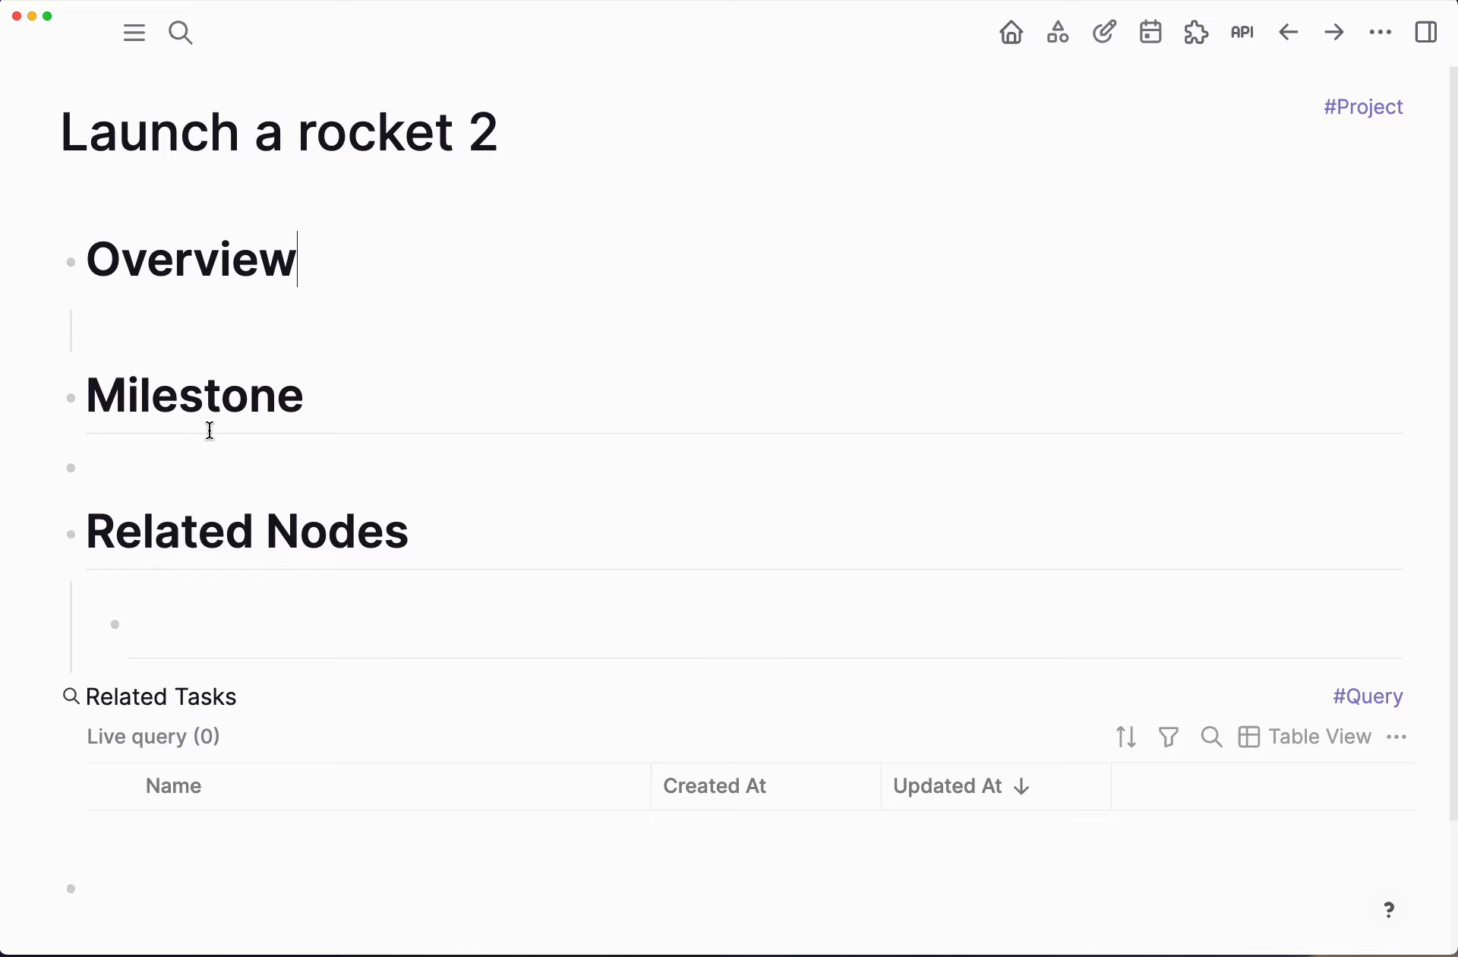
{"action": "left_click", "coordinate": [340, 478]}
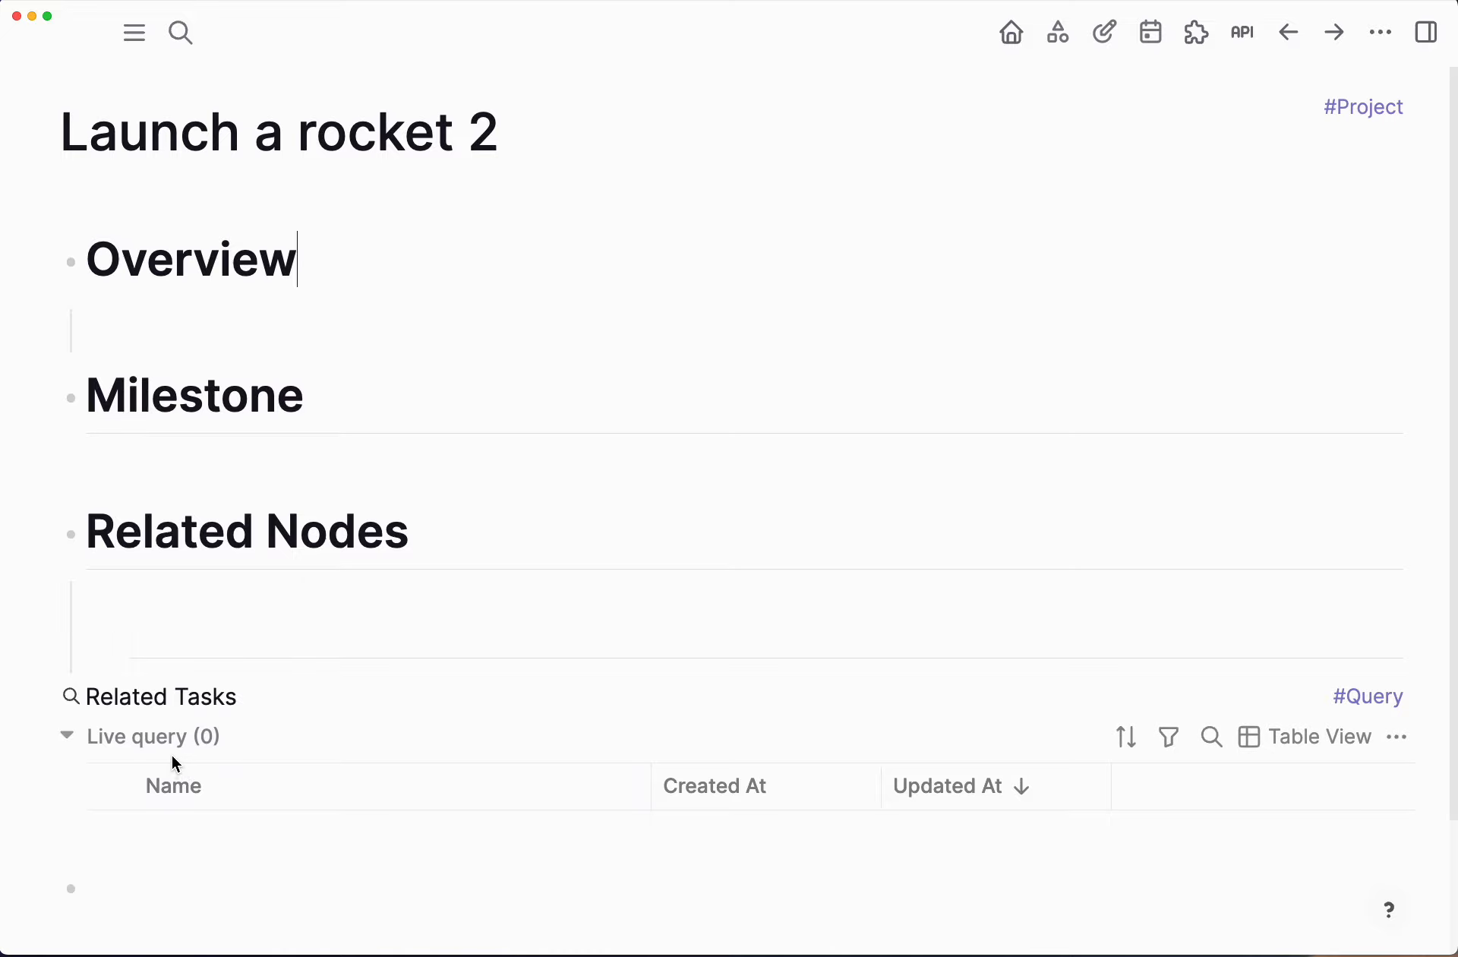
{"action": "left_click", "coordinate": [265, 696]}
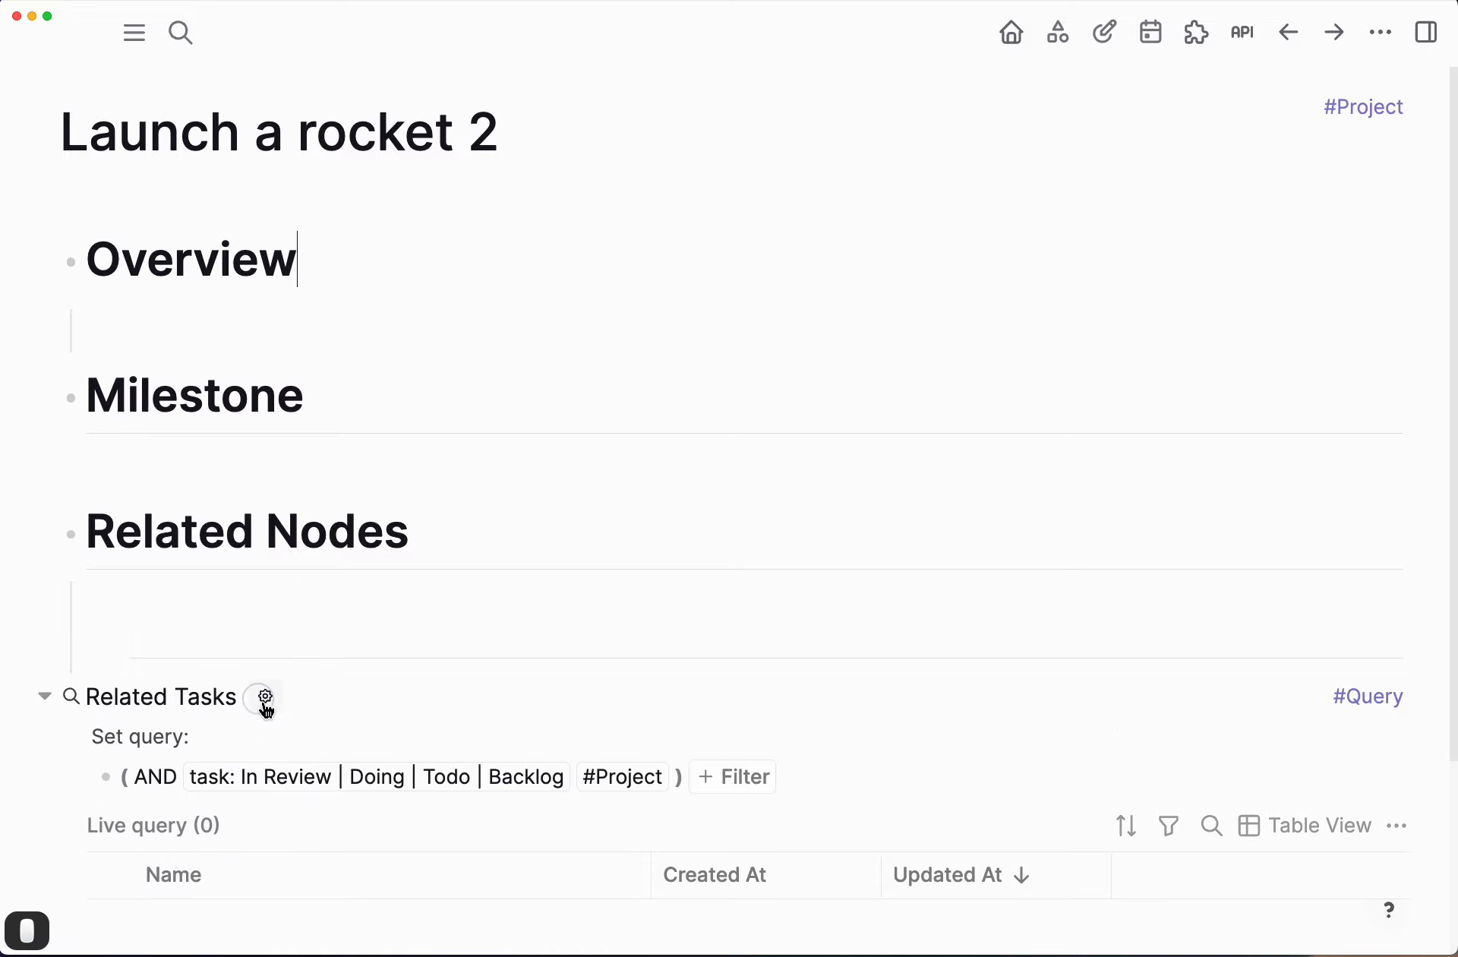
{"action": "scroll", "coordinate": [439, 667], "scroll_direction": "down", "scroll_amount": 3}
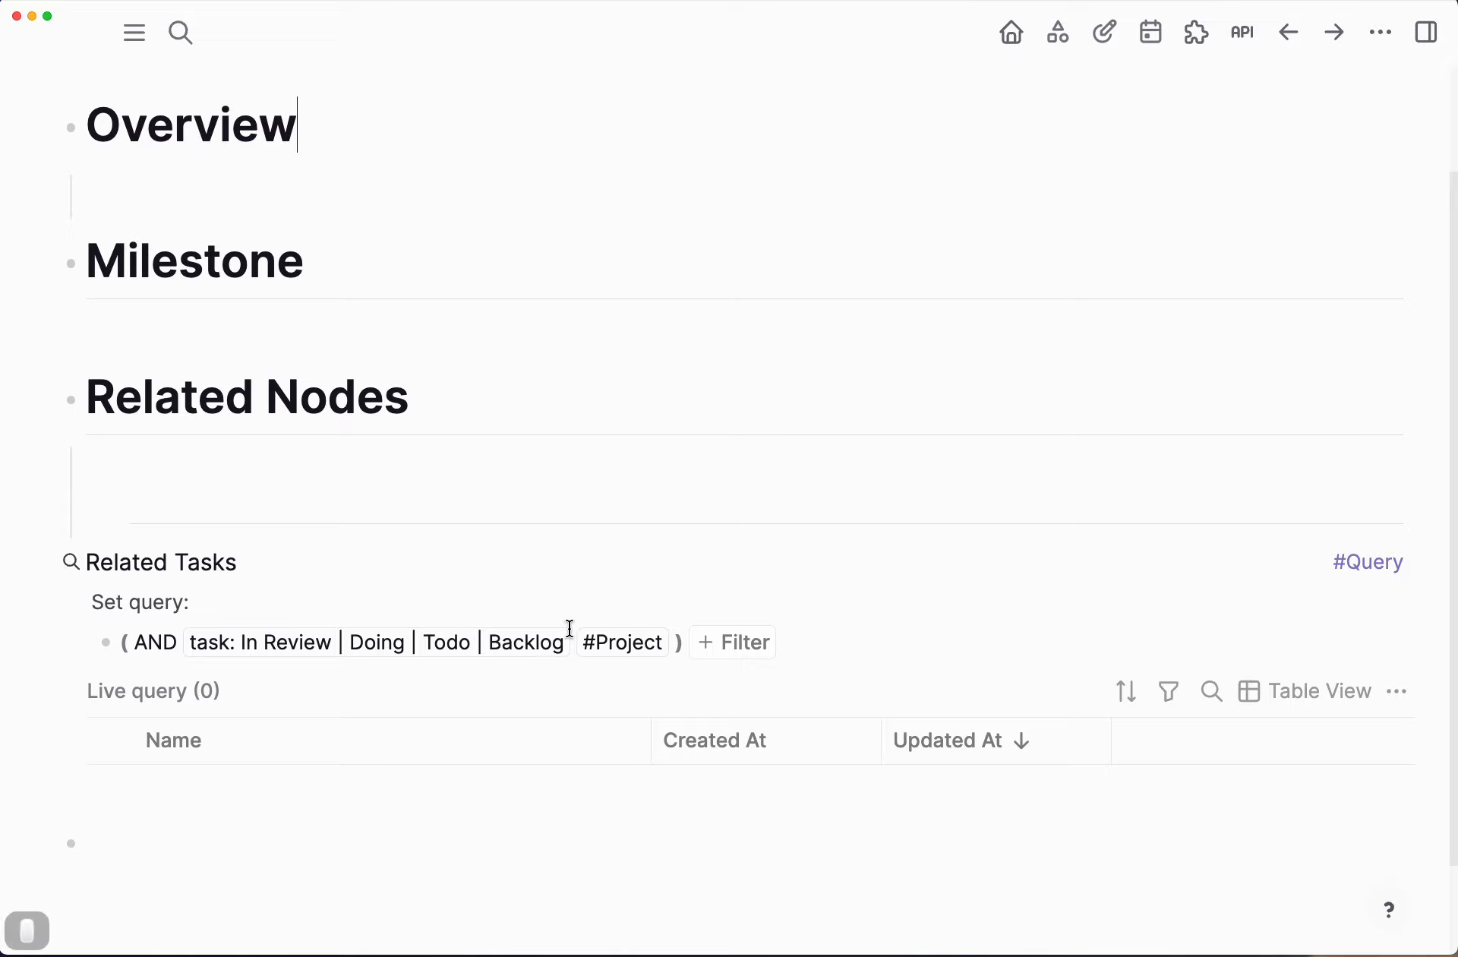
{"action": "left_click", "coordinate": [637, 650]}
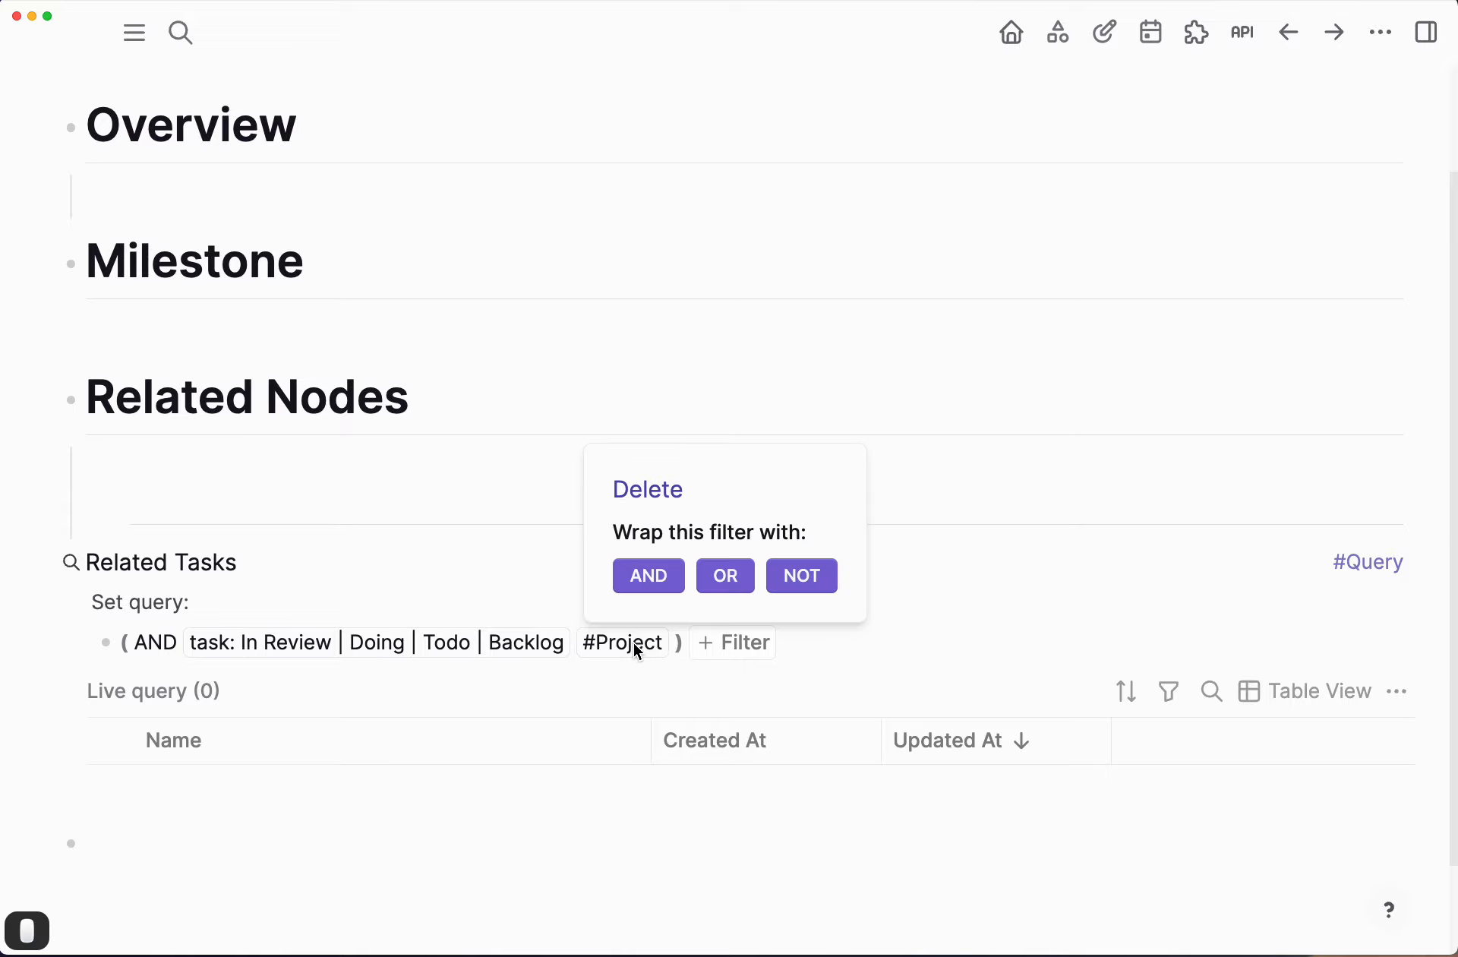
{"action": "left_click", "coordinate": [668, 495]}
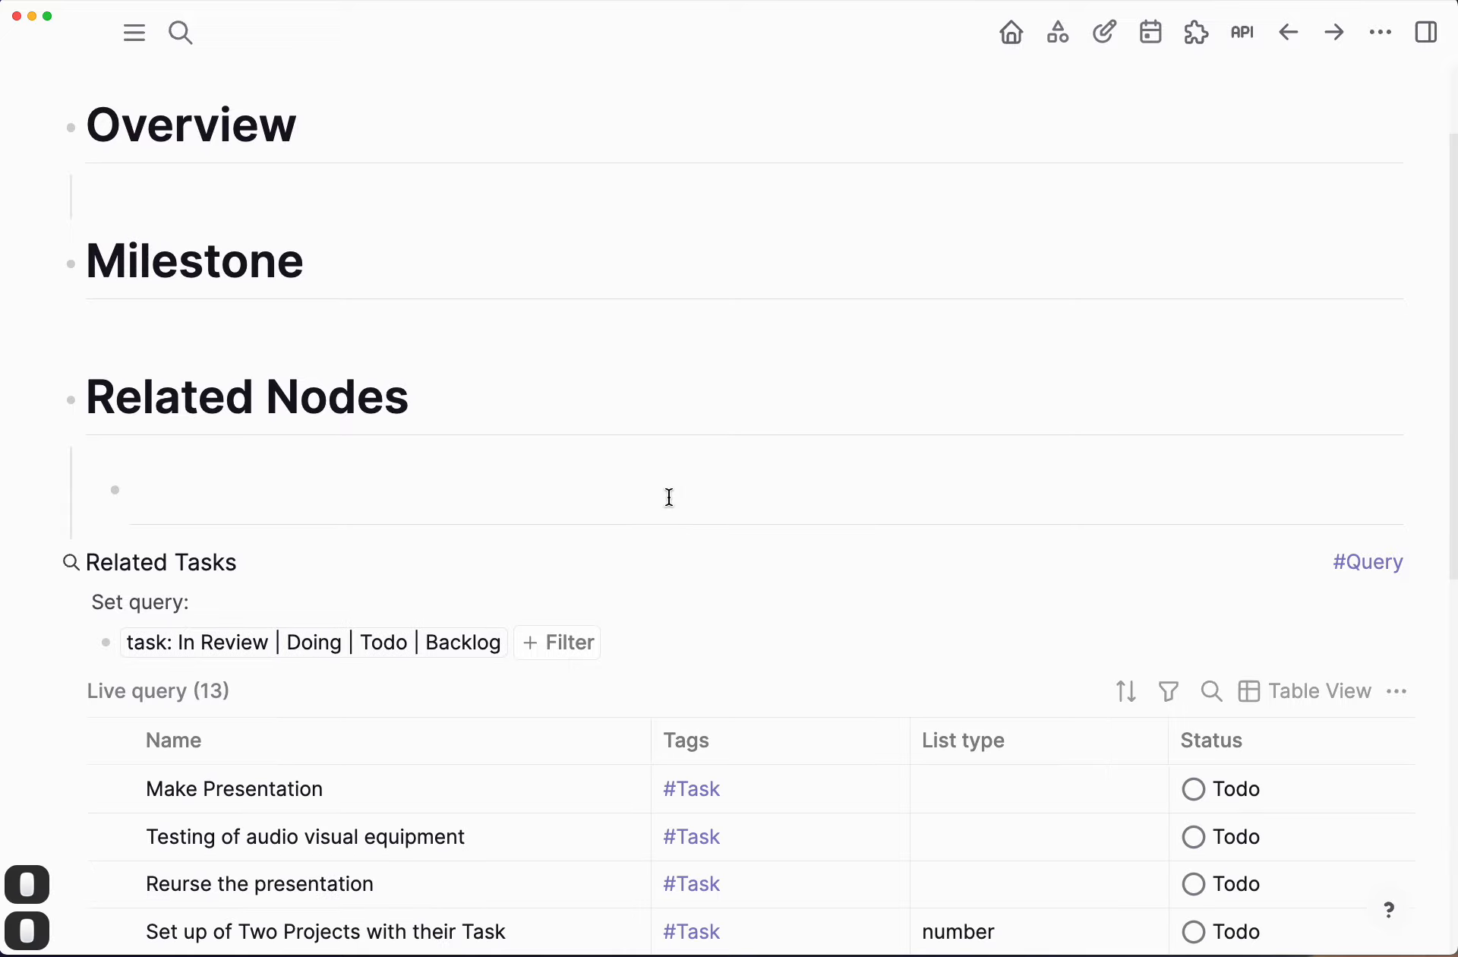
Step: Add a page reference filter for Launch a rocket 2 to the Related Tasks query
{"action": "left_click", "coordinate": [542, 646]}
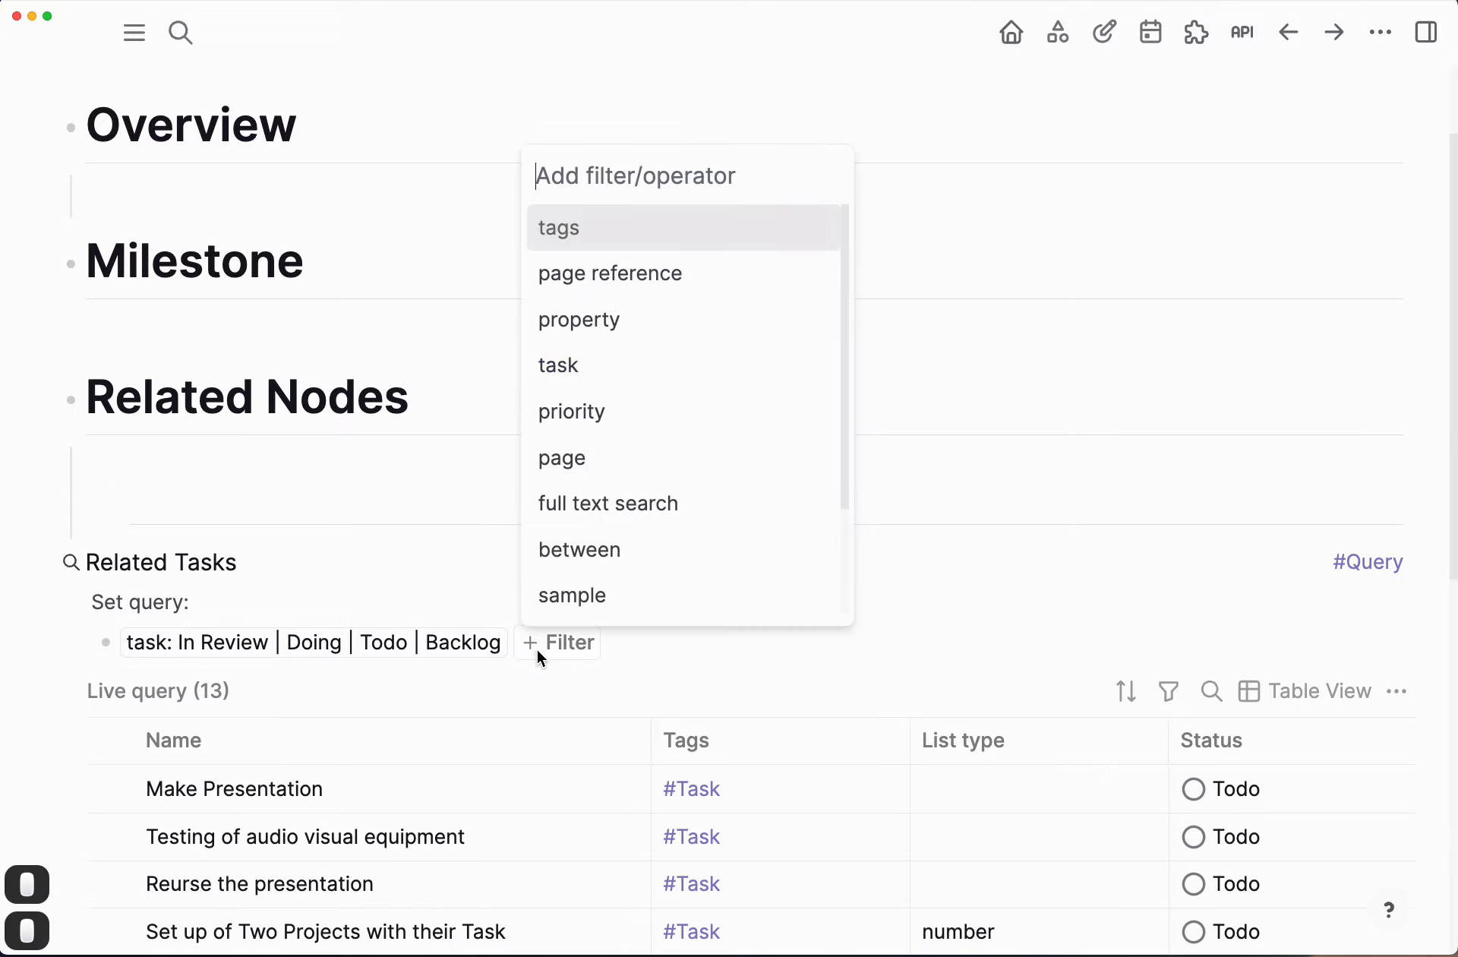
{"action": "left_click", "coordinate": [640, 291]}
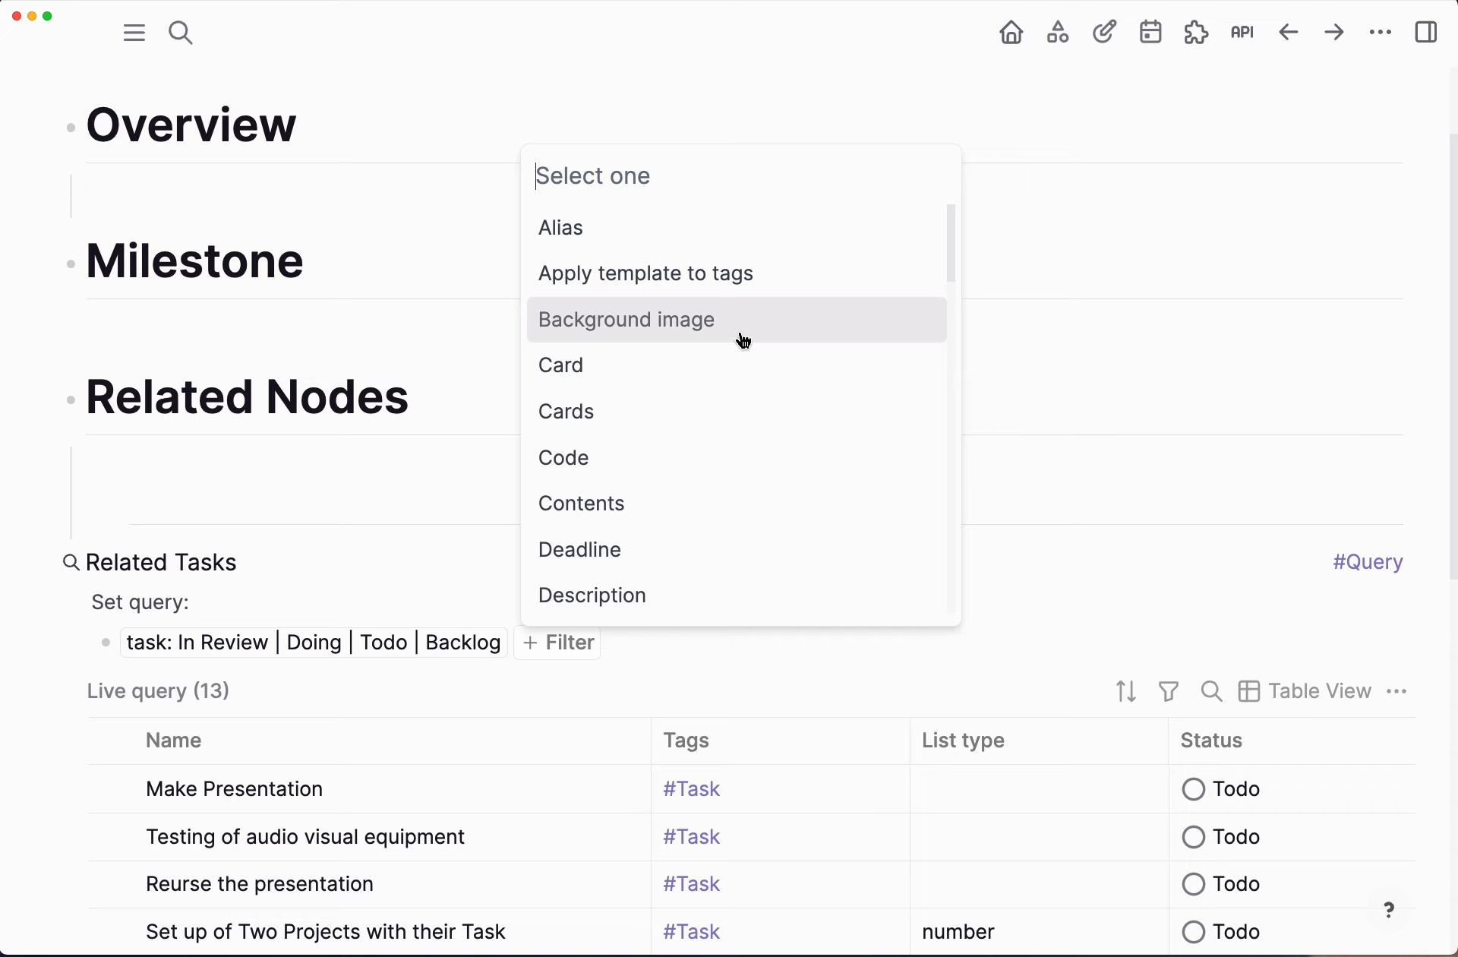
{"action": "type", "text": "Proj"}
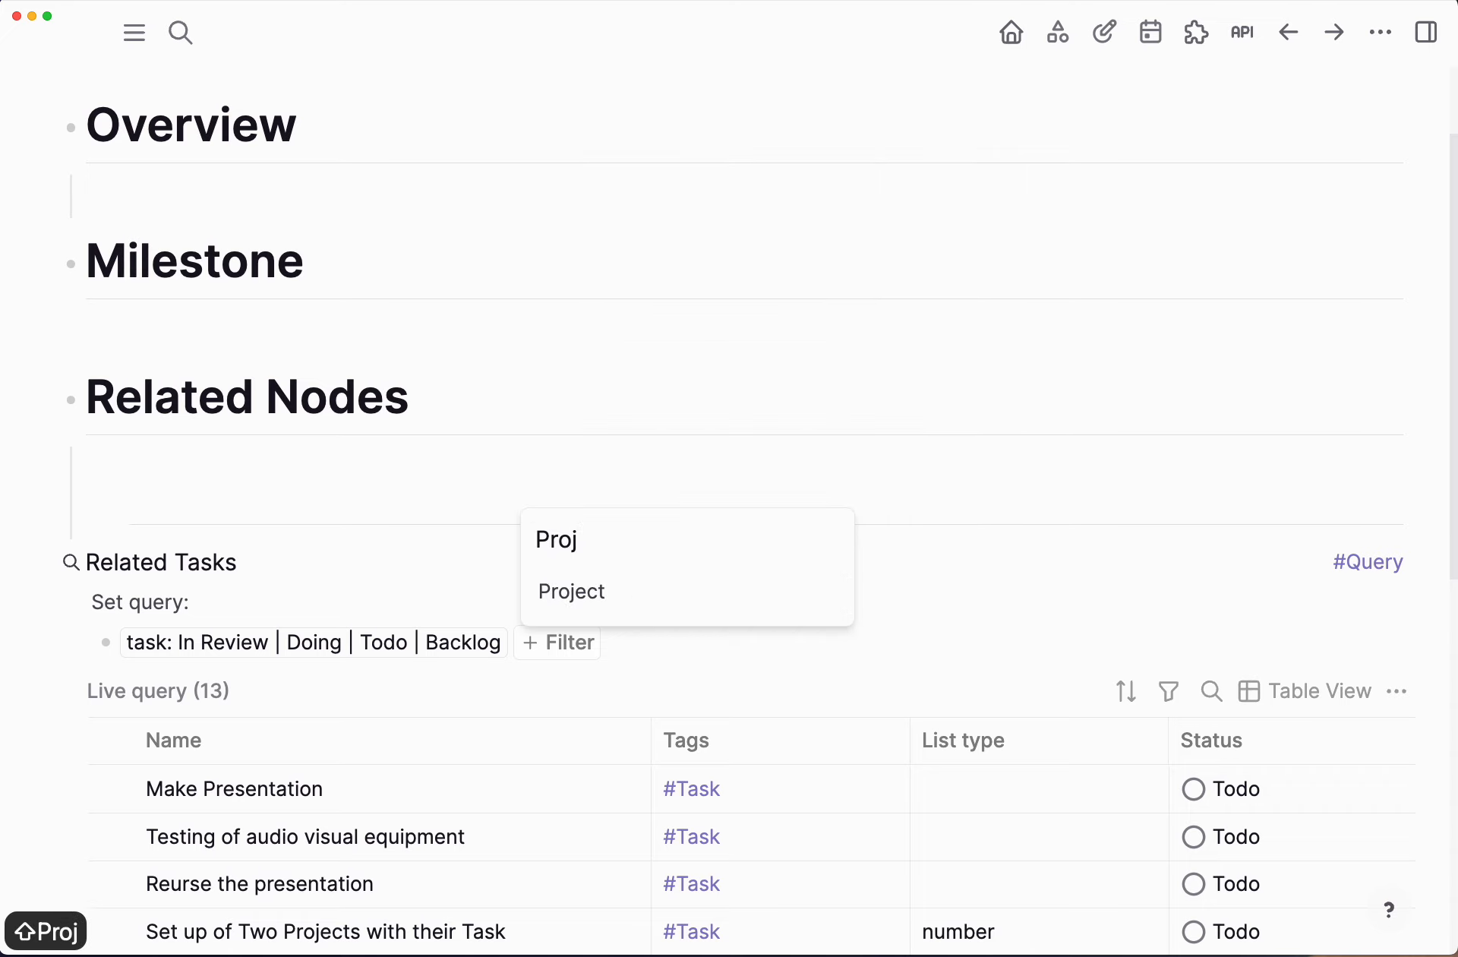
{"action": "key", "text": "BackSpace"}
{"action": "key", "text": "BackSpace"}
{"action": "key", "text": "BackSpace"}
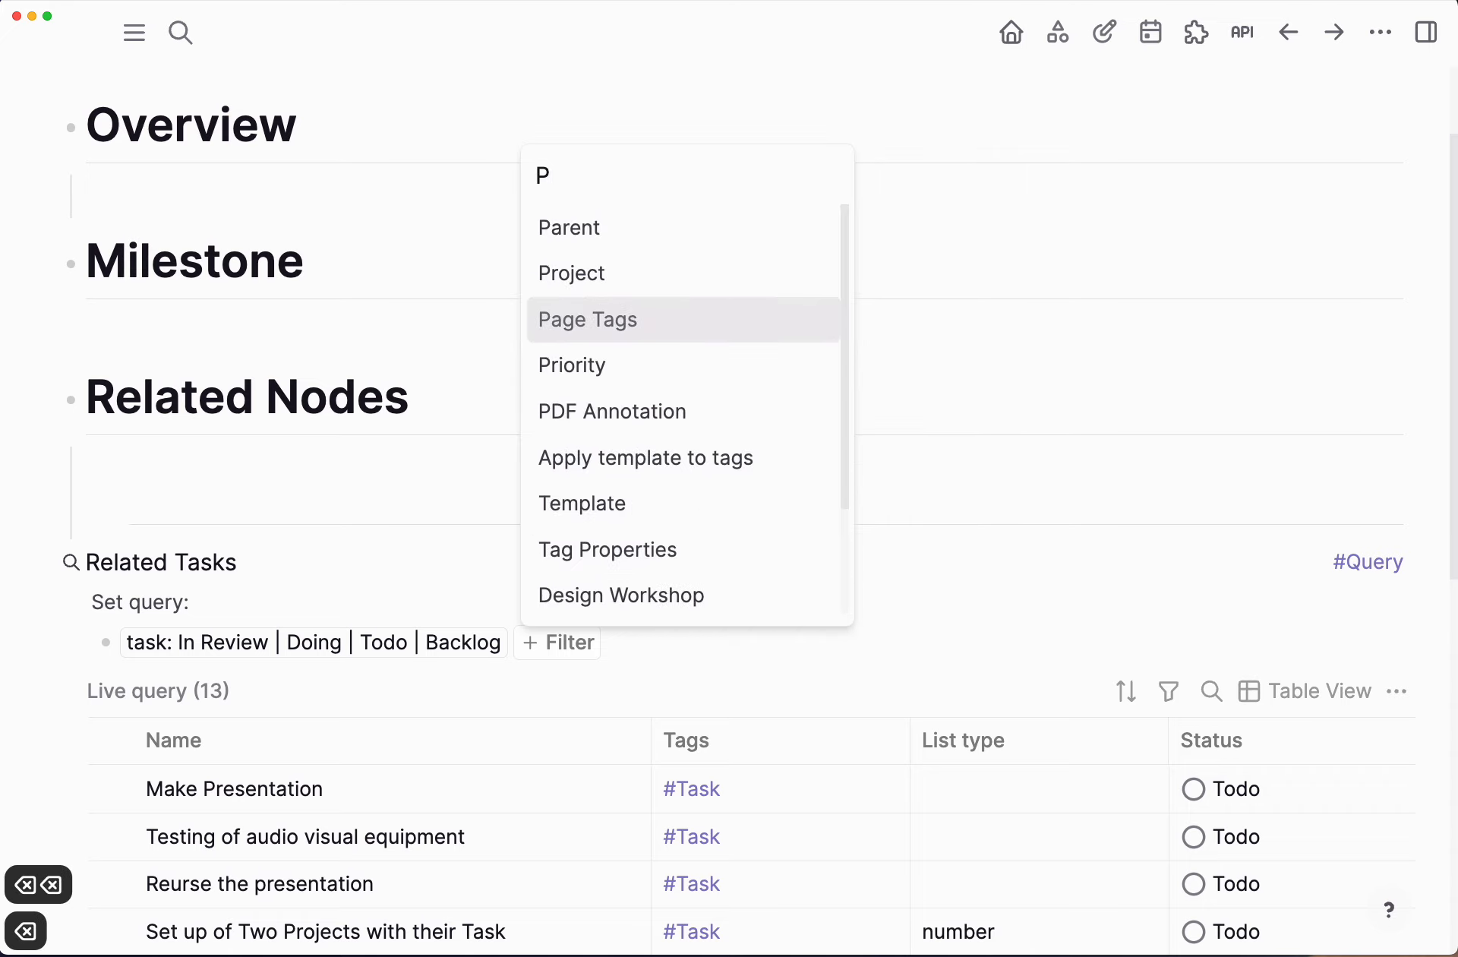
{"action": "key", "text": "BackSpace"}
{"action": "type", "text": "lau"}
{"action": "key", "text": "Up"}
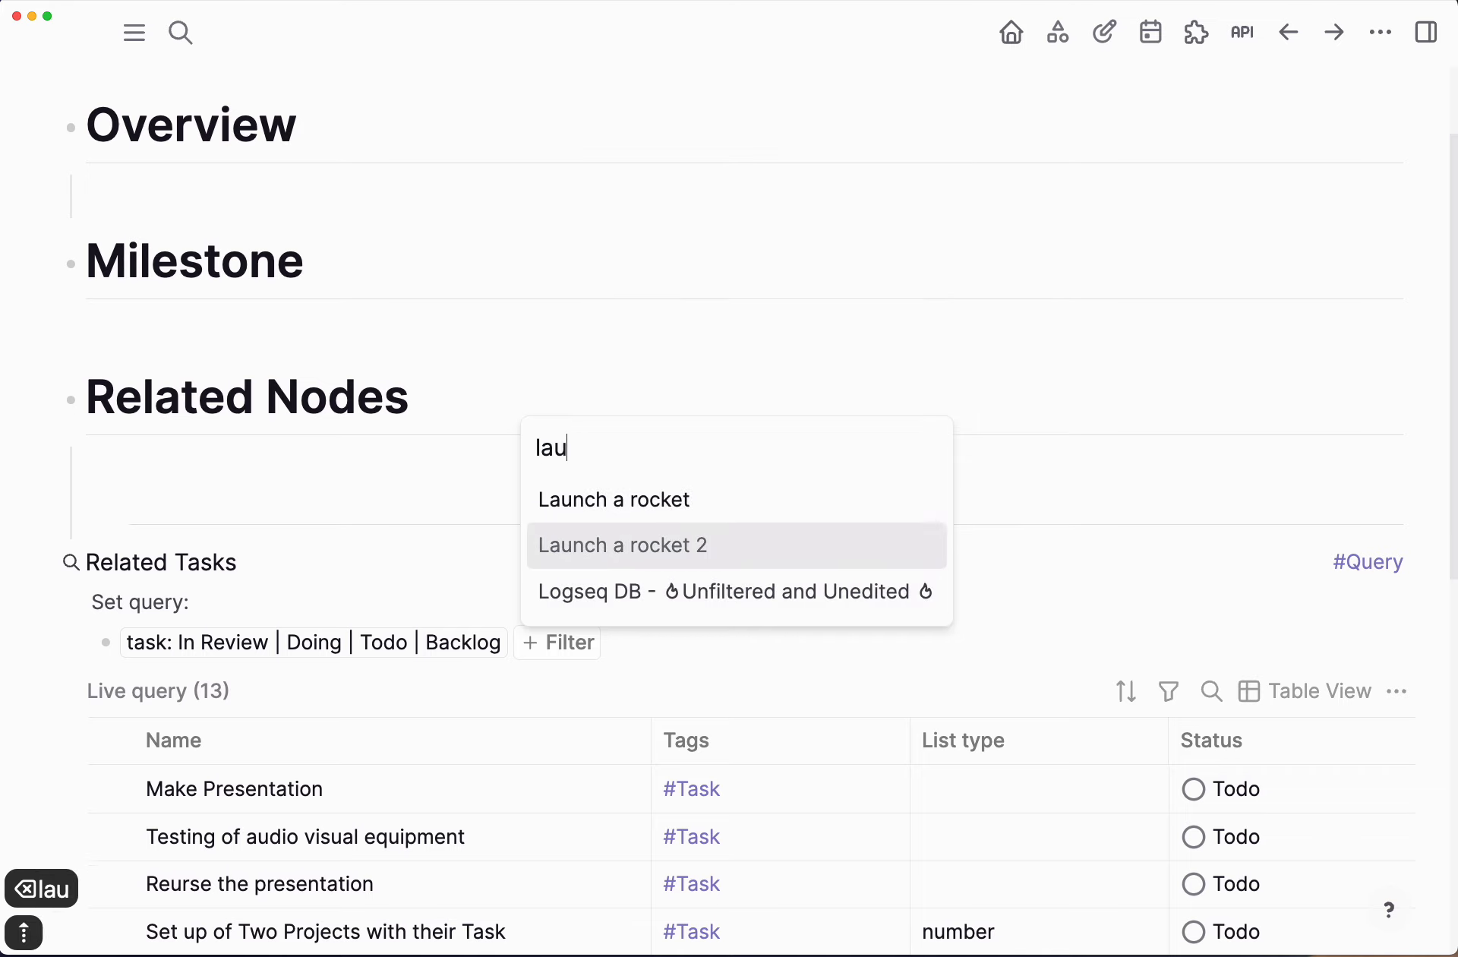
{"action": "key", "text": "Return"}
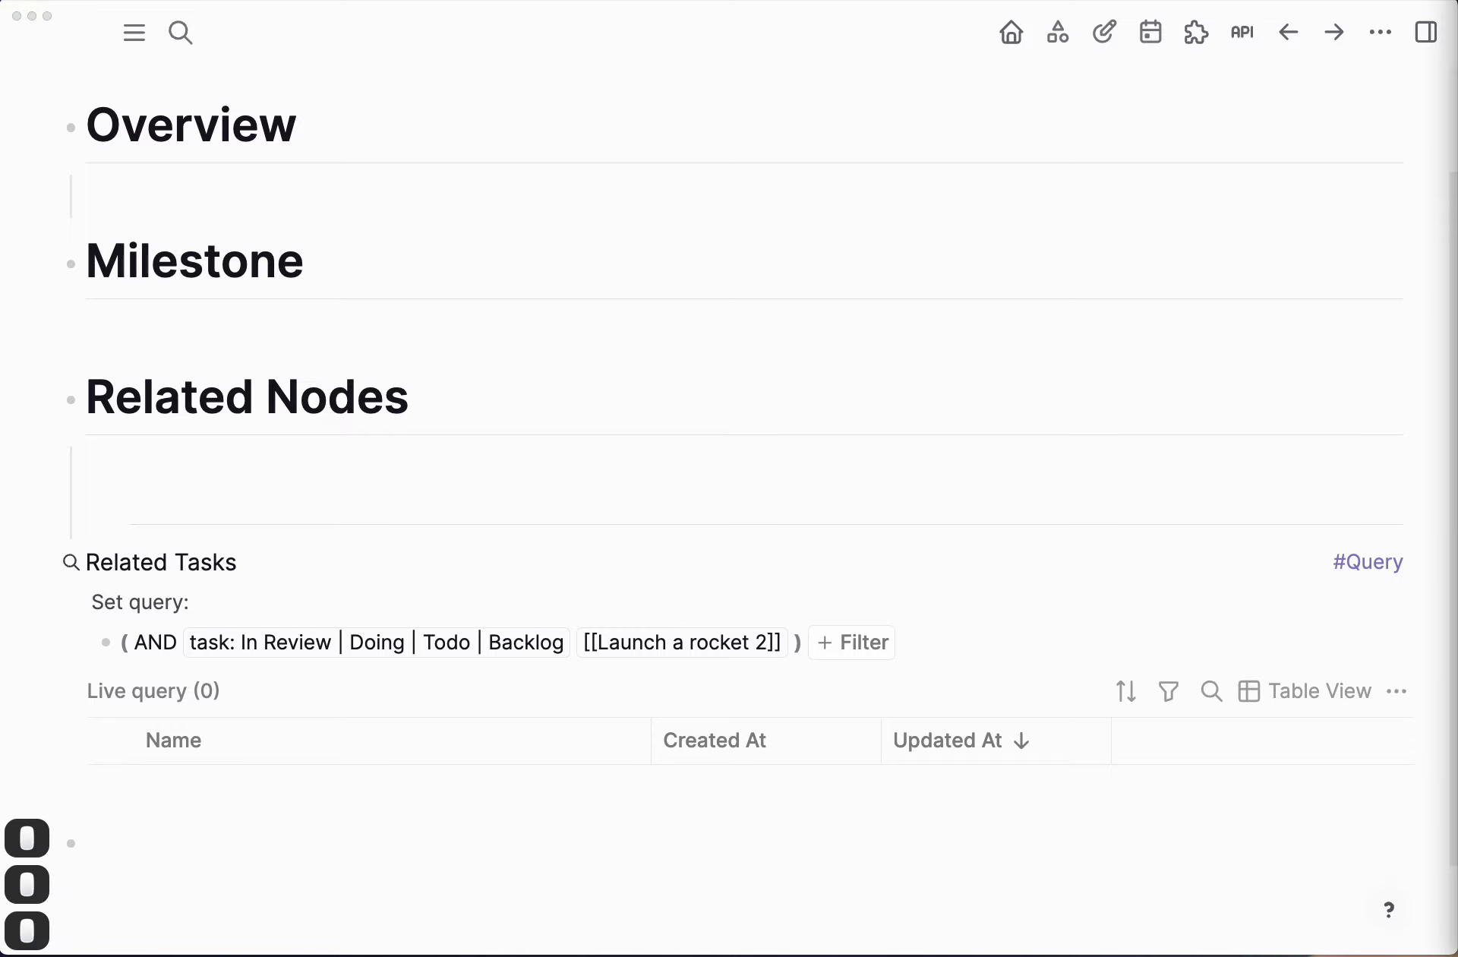
{"action": "key", "text": "super+c"}
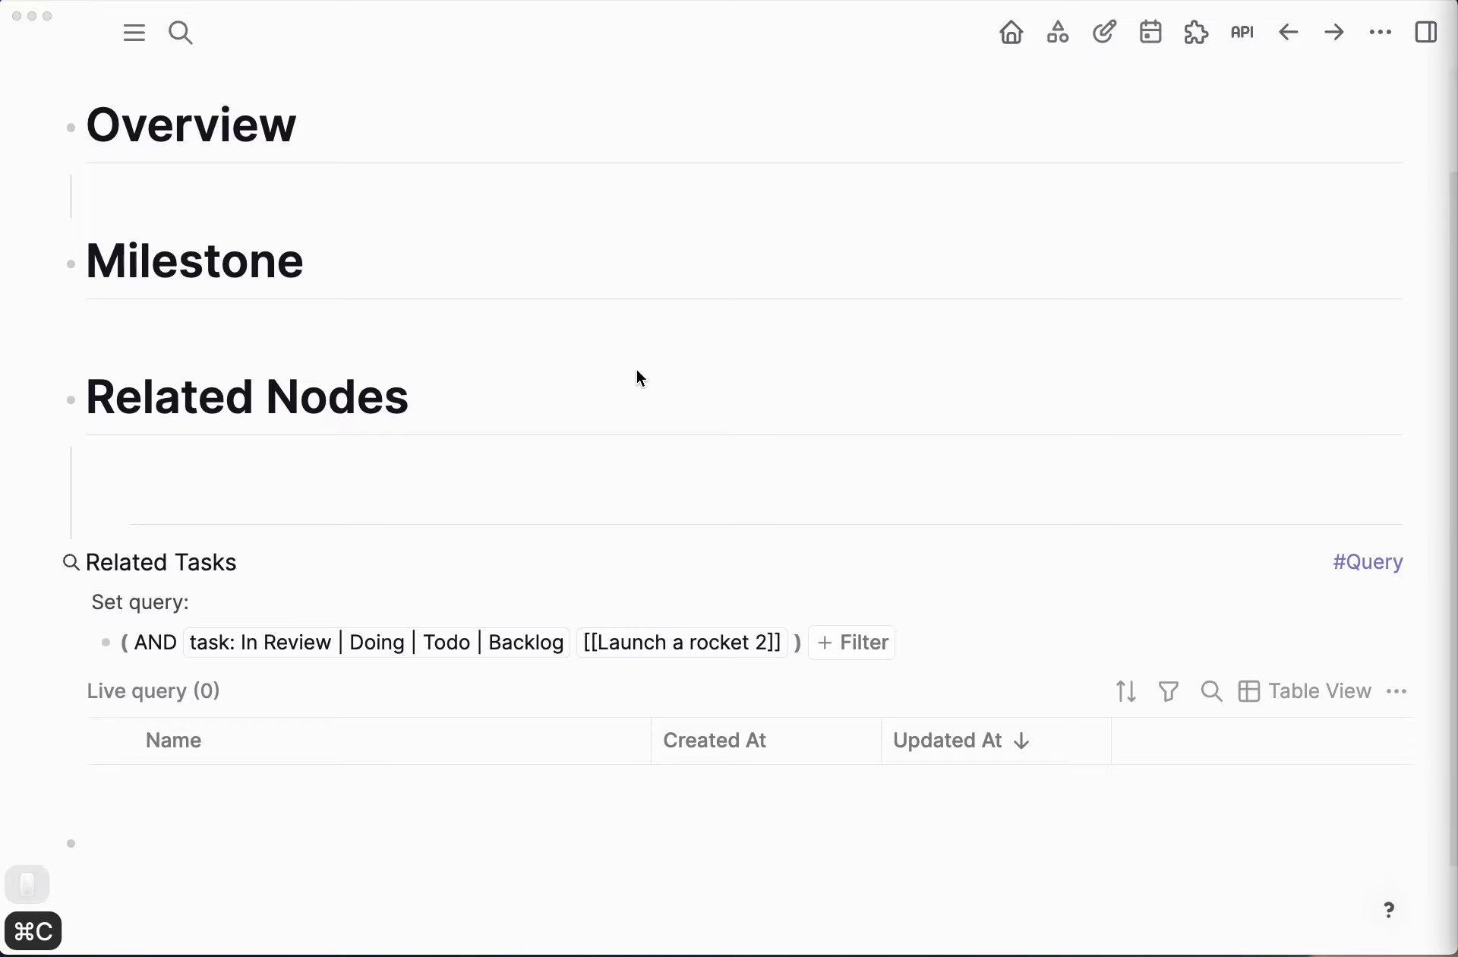
{"action": "key", "text": "Escape"}
{"action": "key", "text": "g"}
{"action": "key", "text": "h"}
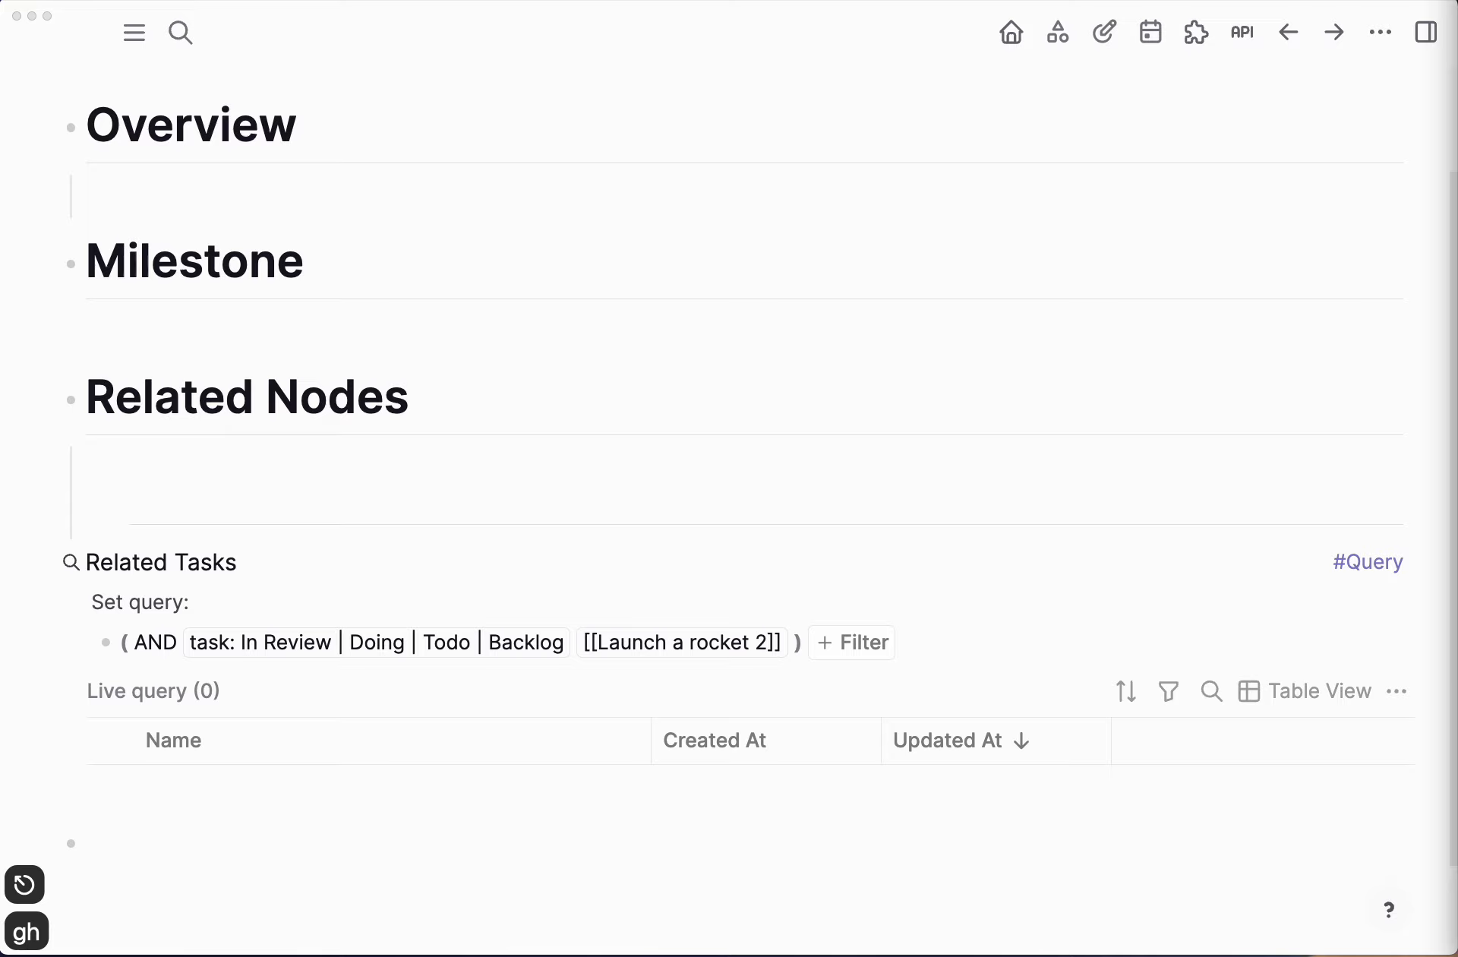
{"action": "key", "text": "Escape"}
{"action": "key", "text": "super+z"}
Step: Copy the two rocket task lines from the separate notes window and return to the journal home page in Logseq
{"action": "key", "text": "shift+Down"}
{"action": "key", "text": "shift+Down"}
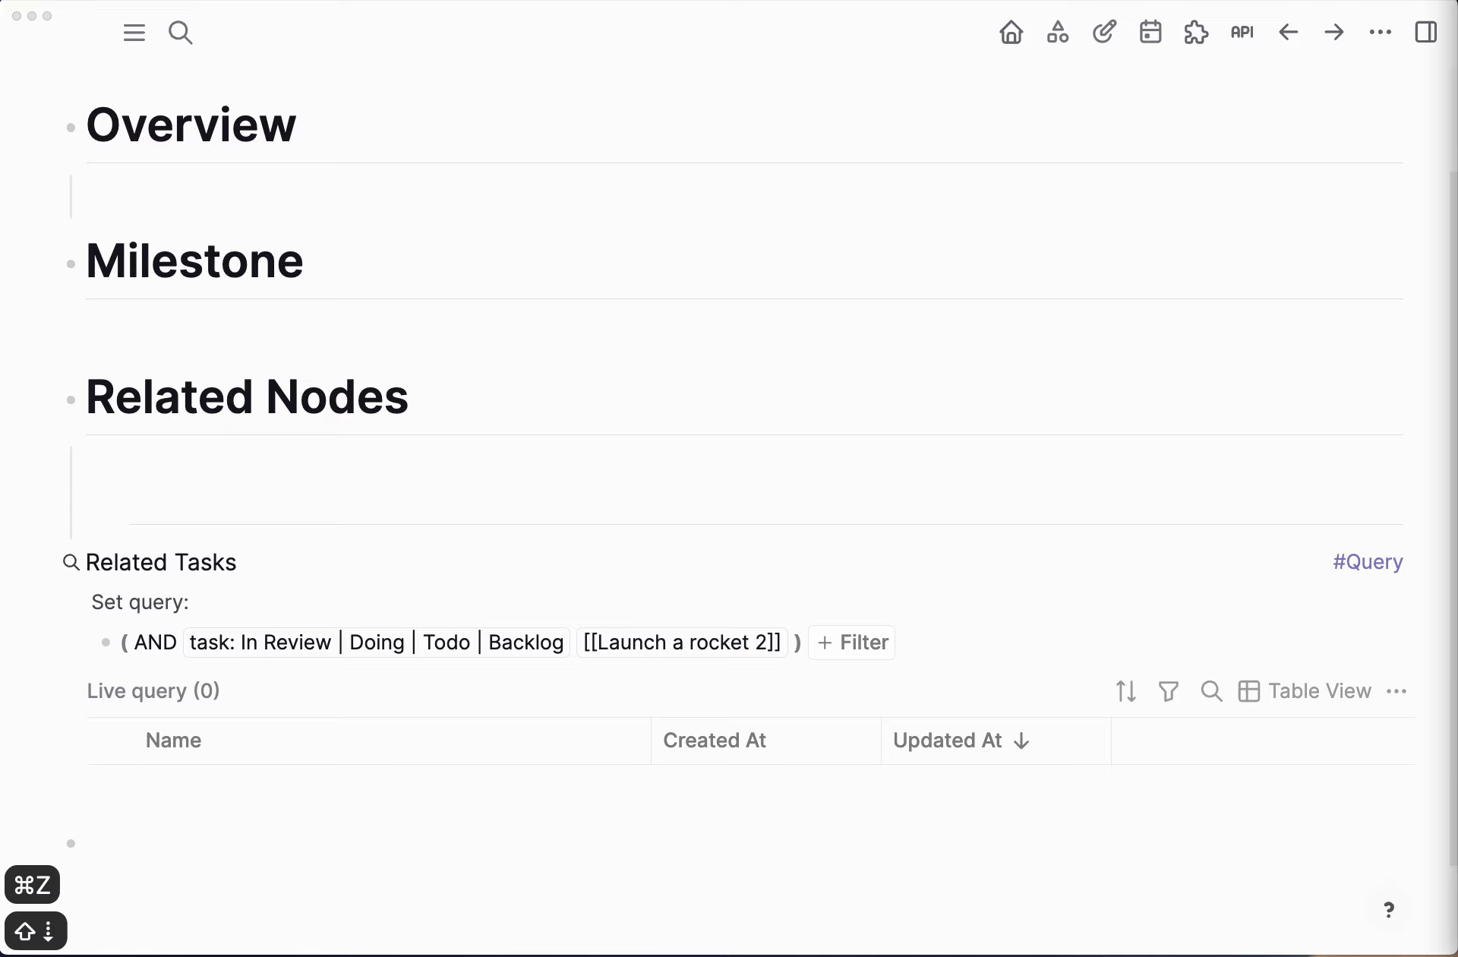
{"action": "key", "text": "super+c"}
{"action": "left_click", "coordinate": [827, 125]}
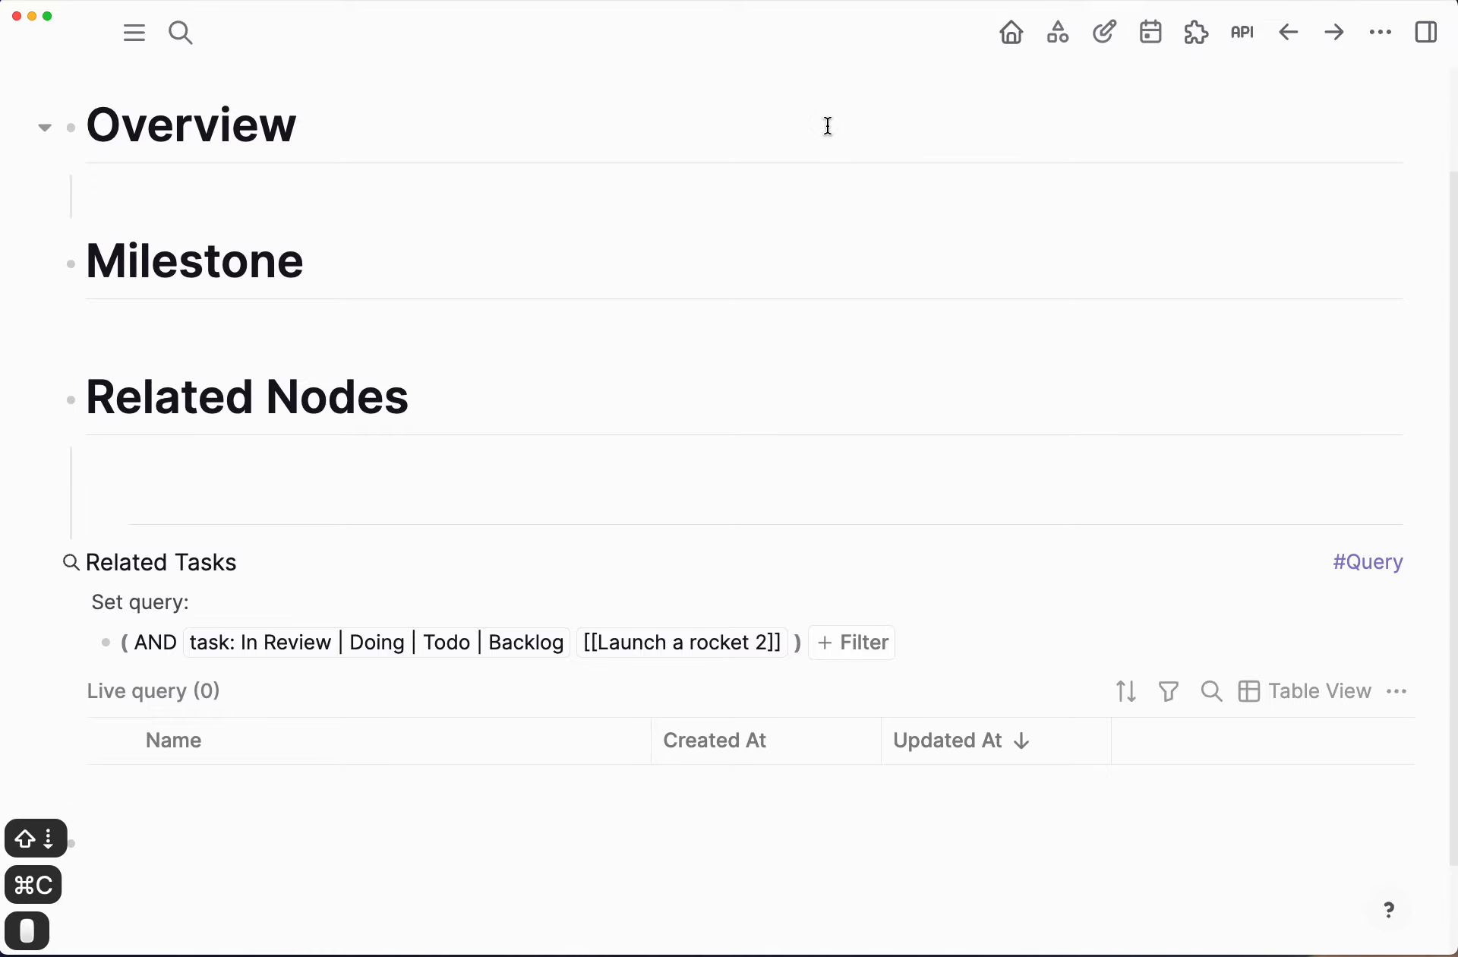
{"action": "key", "text": "Escape"}
{"action": "key", "text": "g"}
{"action": "key", "text": "h"}
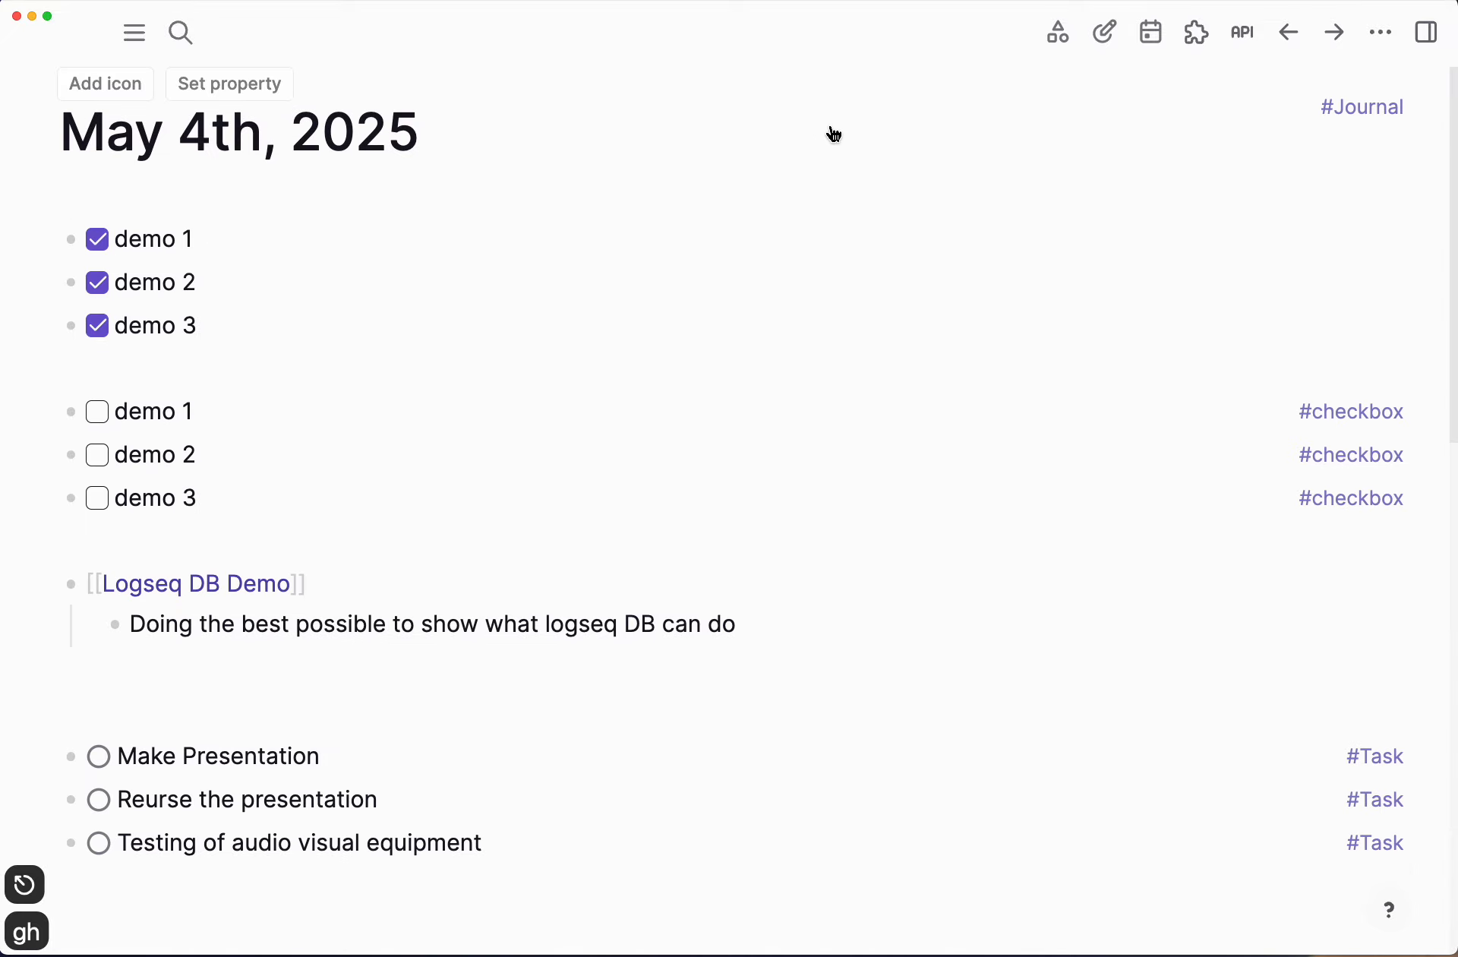
Step: Paste the two copied task lines as new blocks below the Testing of audio visual equipment task, after some empty blocks
{"action": "scroll", "coordinate": [209, 718], "scroll_direction": "down", "scroll_amount": 5}
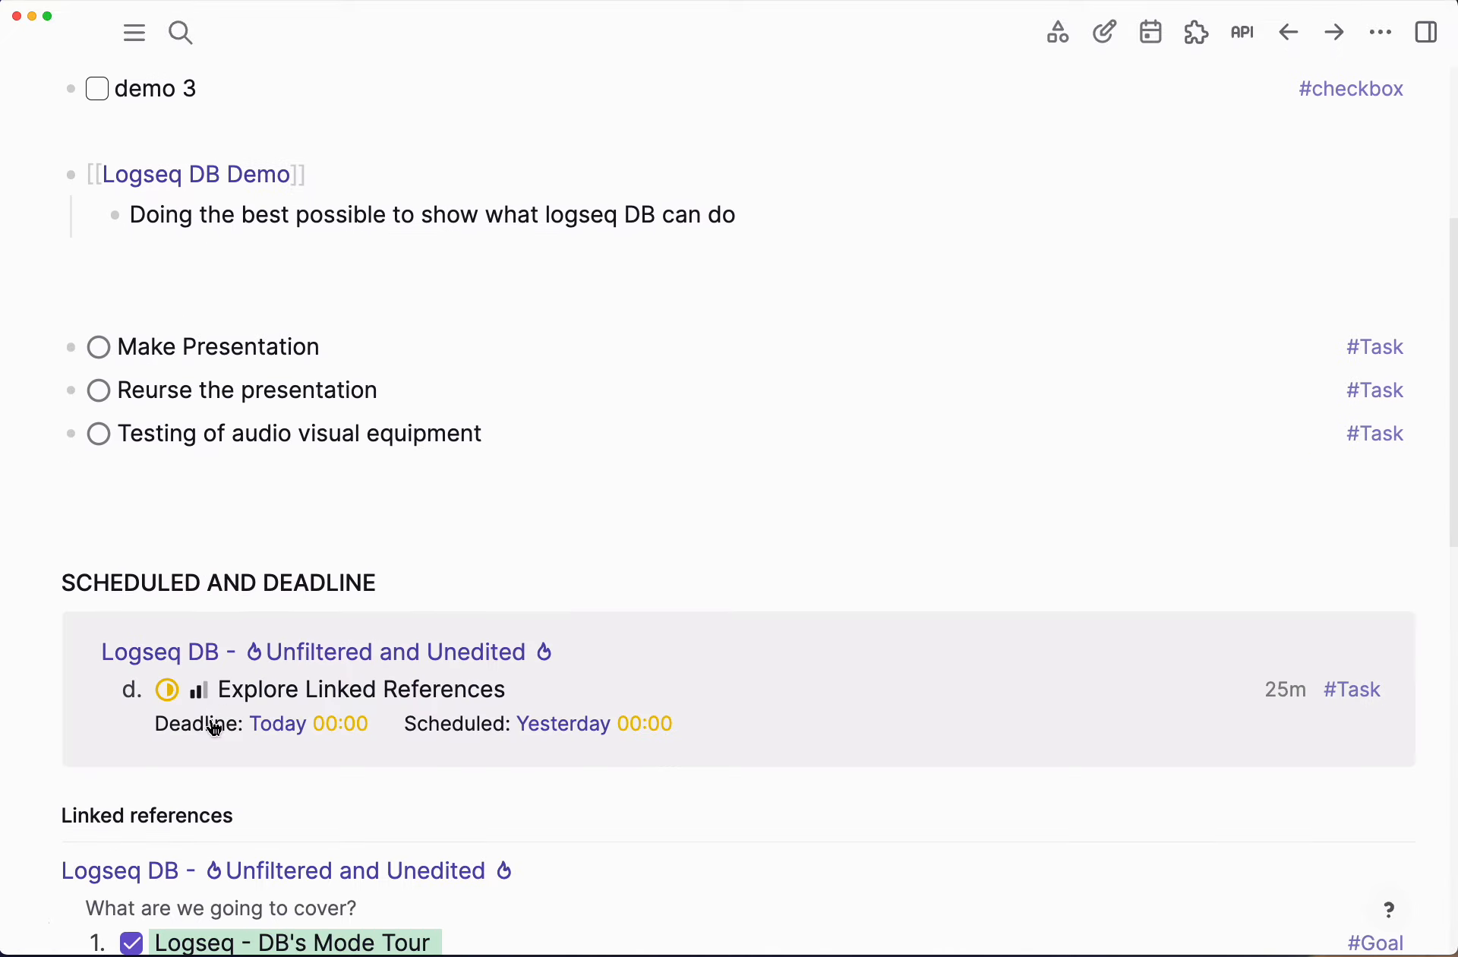
{"action": "left_click", "coordinate": [150, 501]}
{"action": "key", "text": "Return"}
{"action": "key", "text": "Return"}
{"action": "key", "text": "super+v"}
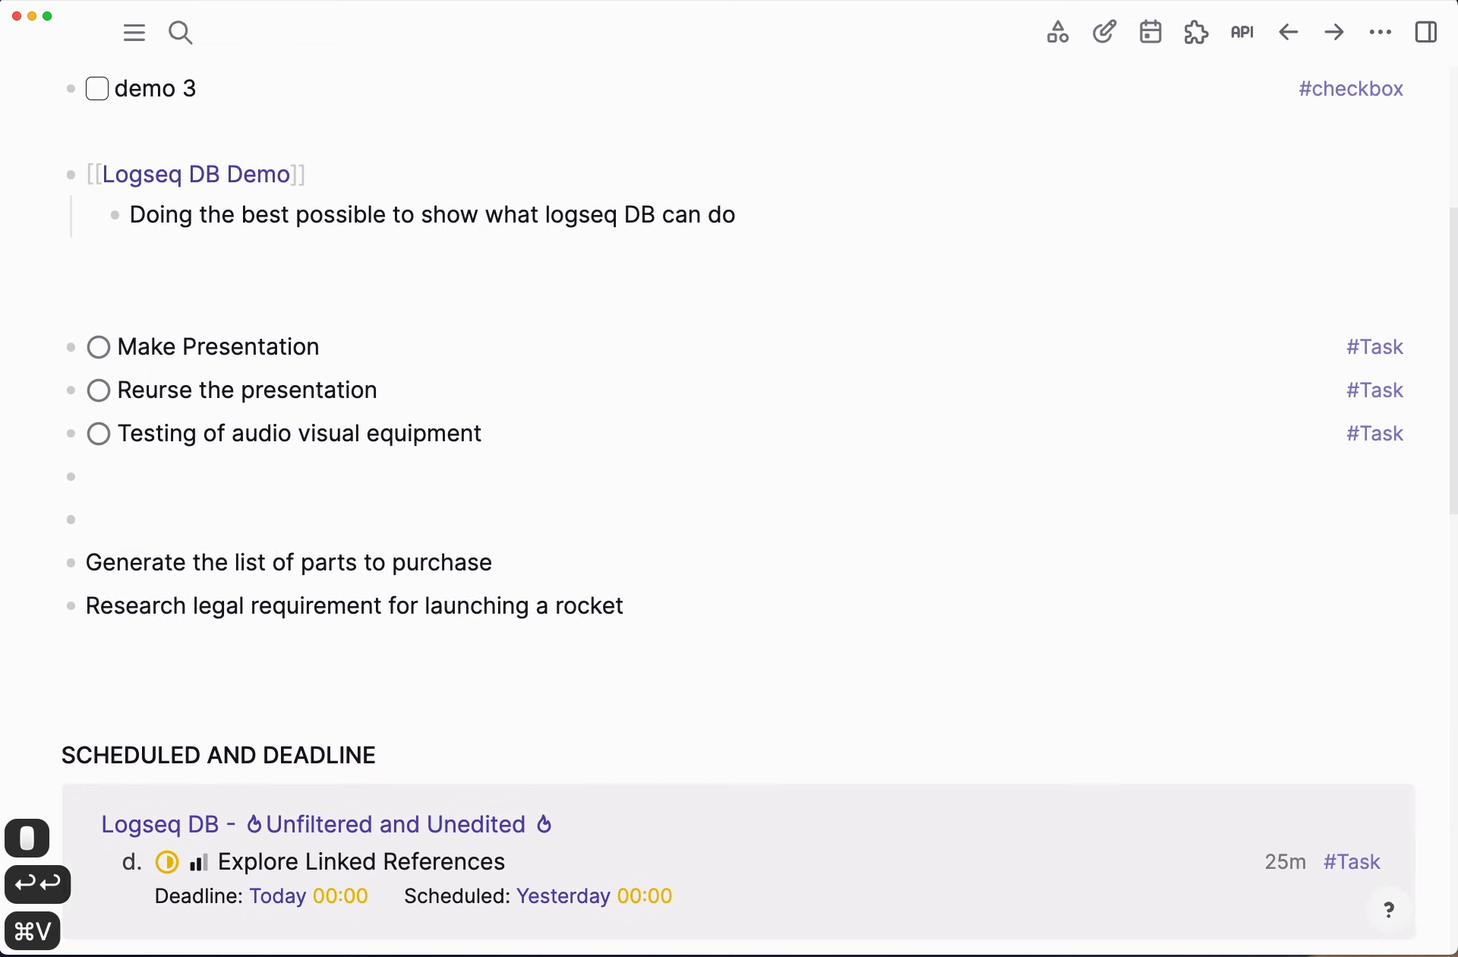
Step: Select the two pasted blocks and open the search limited to commands
{"action": "key", "text": "shift+Up"}
{"action": "key", "text": "shift+Up"}
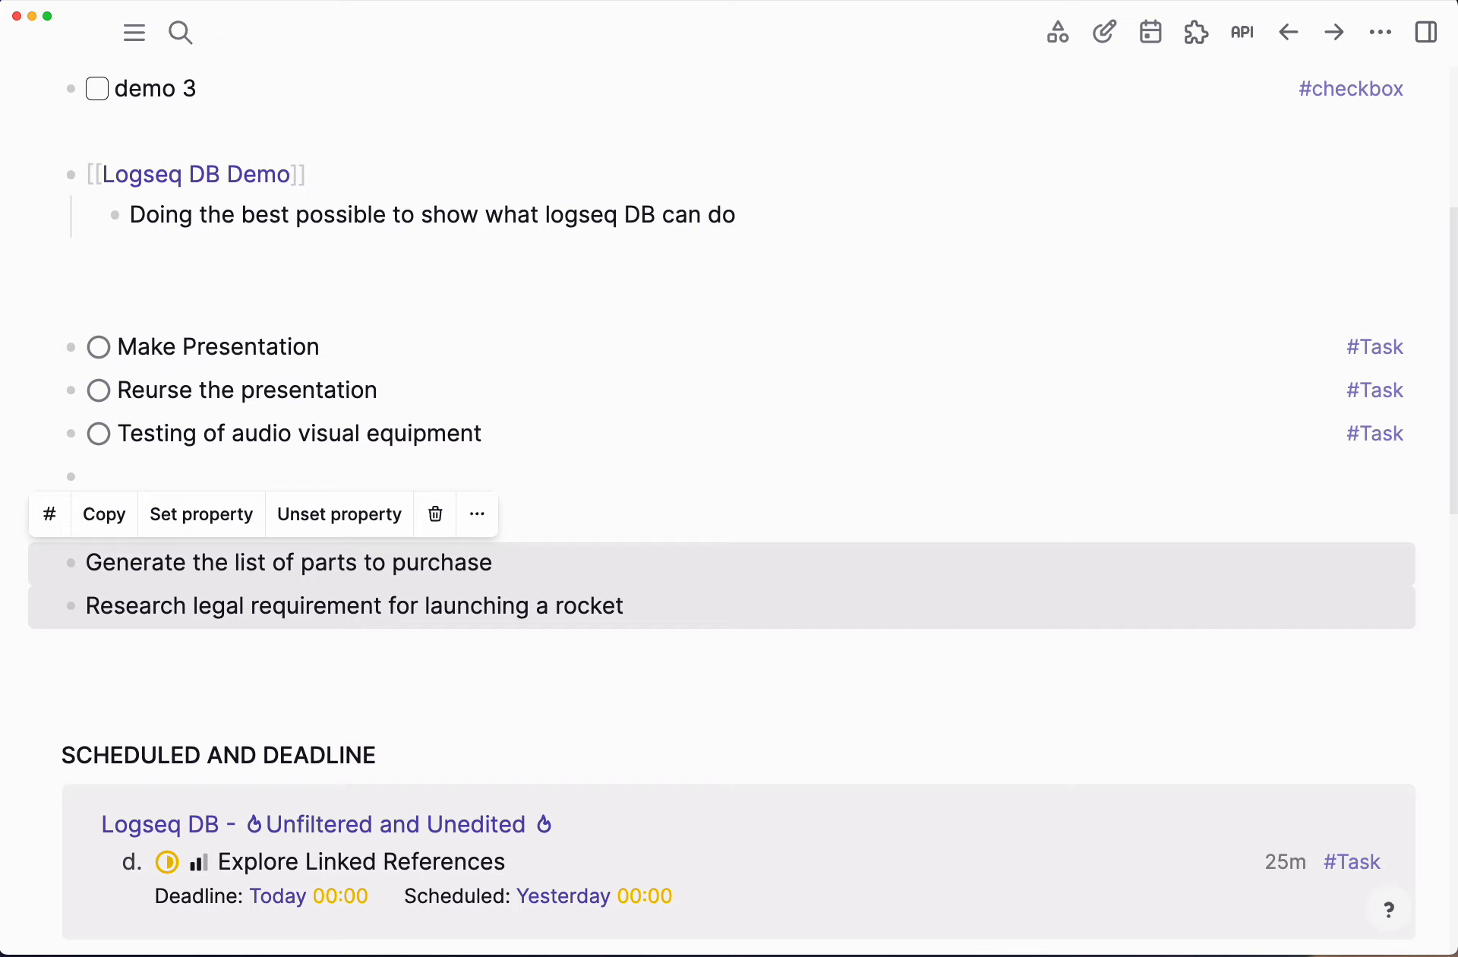
{"action": "key", "text": "shift+super+p"}
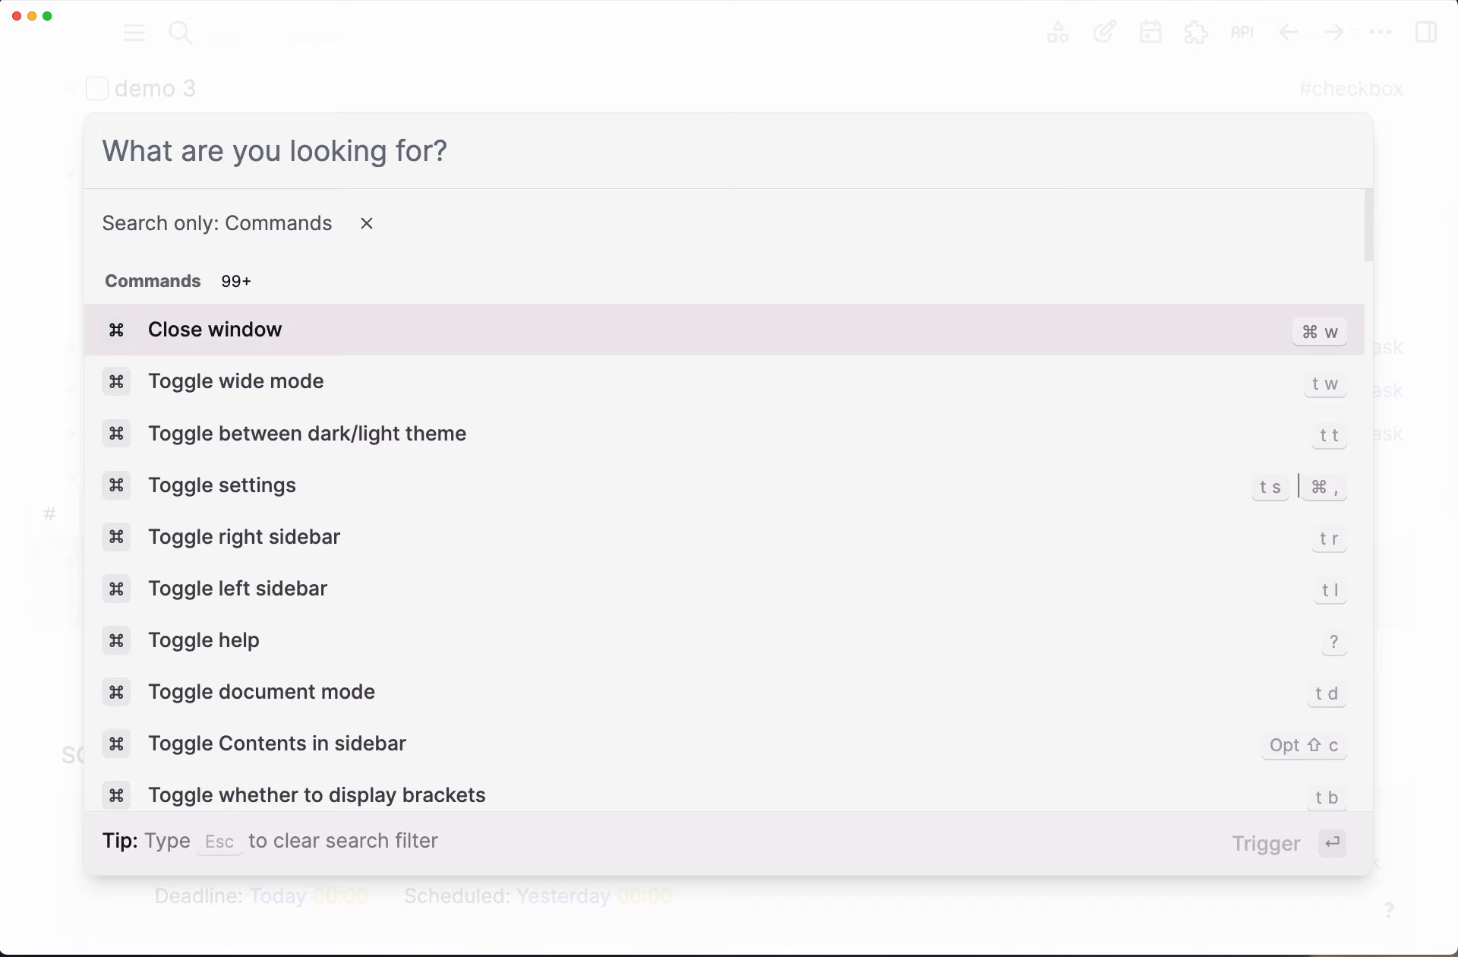
{"action": "type", "text": "relate"}
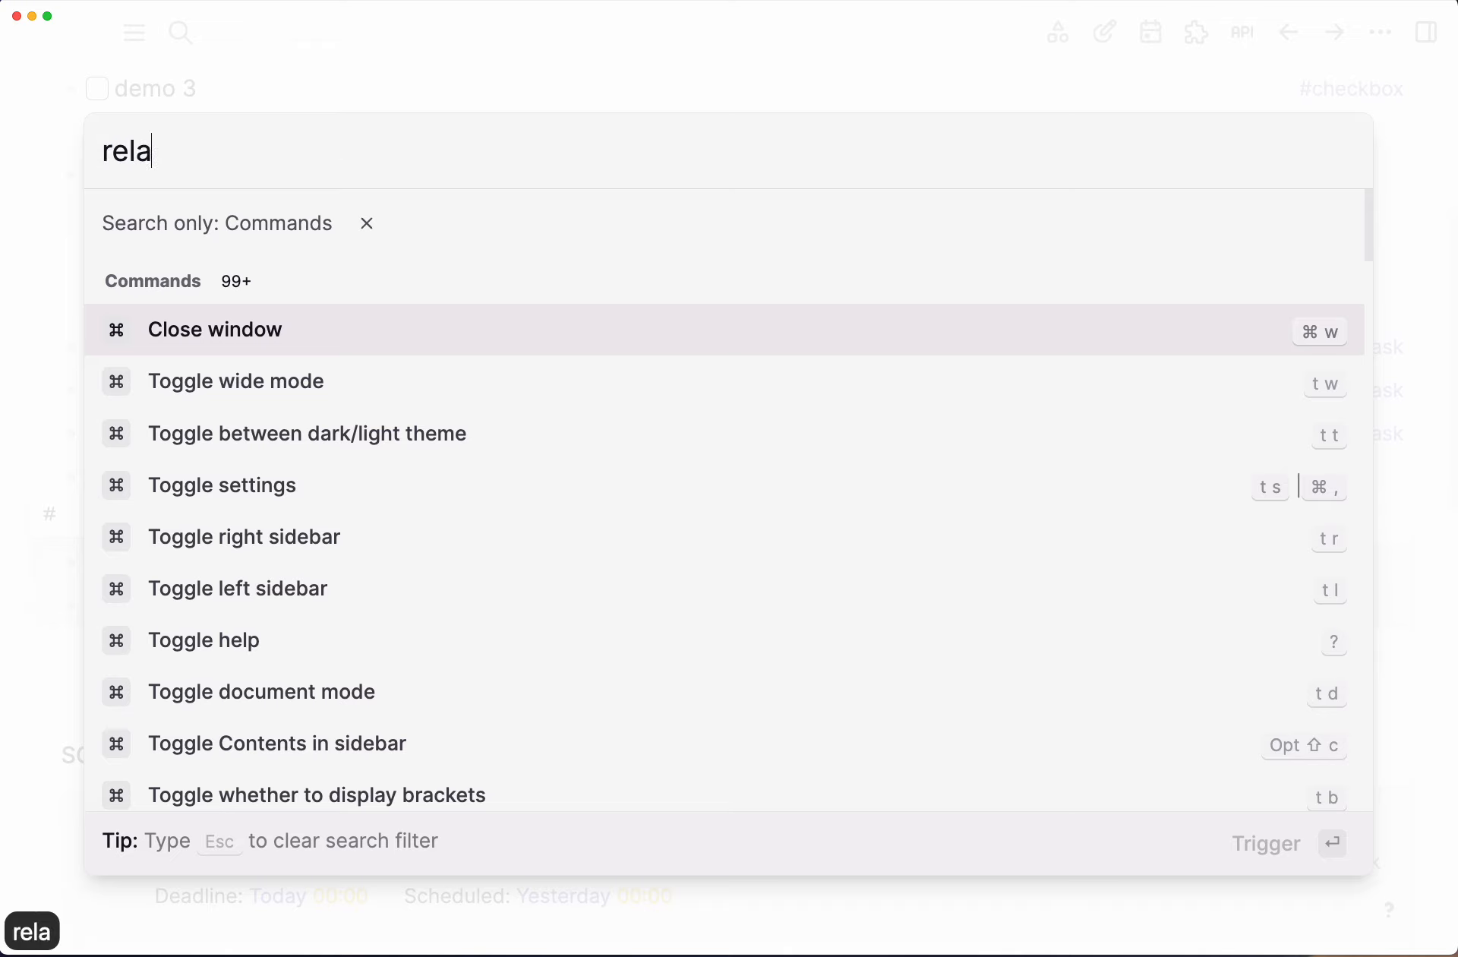
{"action": "key", "text": "BackSpace"}
{"action": "key", "text": "BackSpace"}
{"action": "key", "text": "BackSpace"}
{"action": "key", "text": "BackSpace"}
{"action": "key", "text": "BackSpace"}
{"action": "key", "text": "BackSpace"}
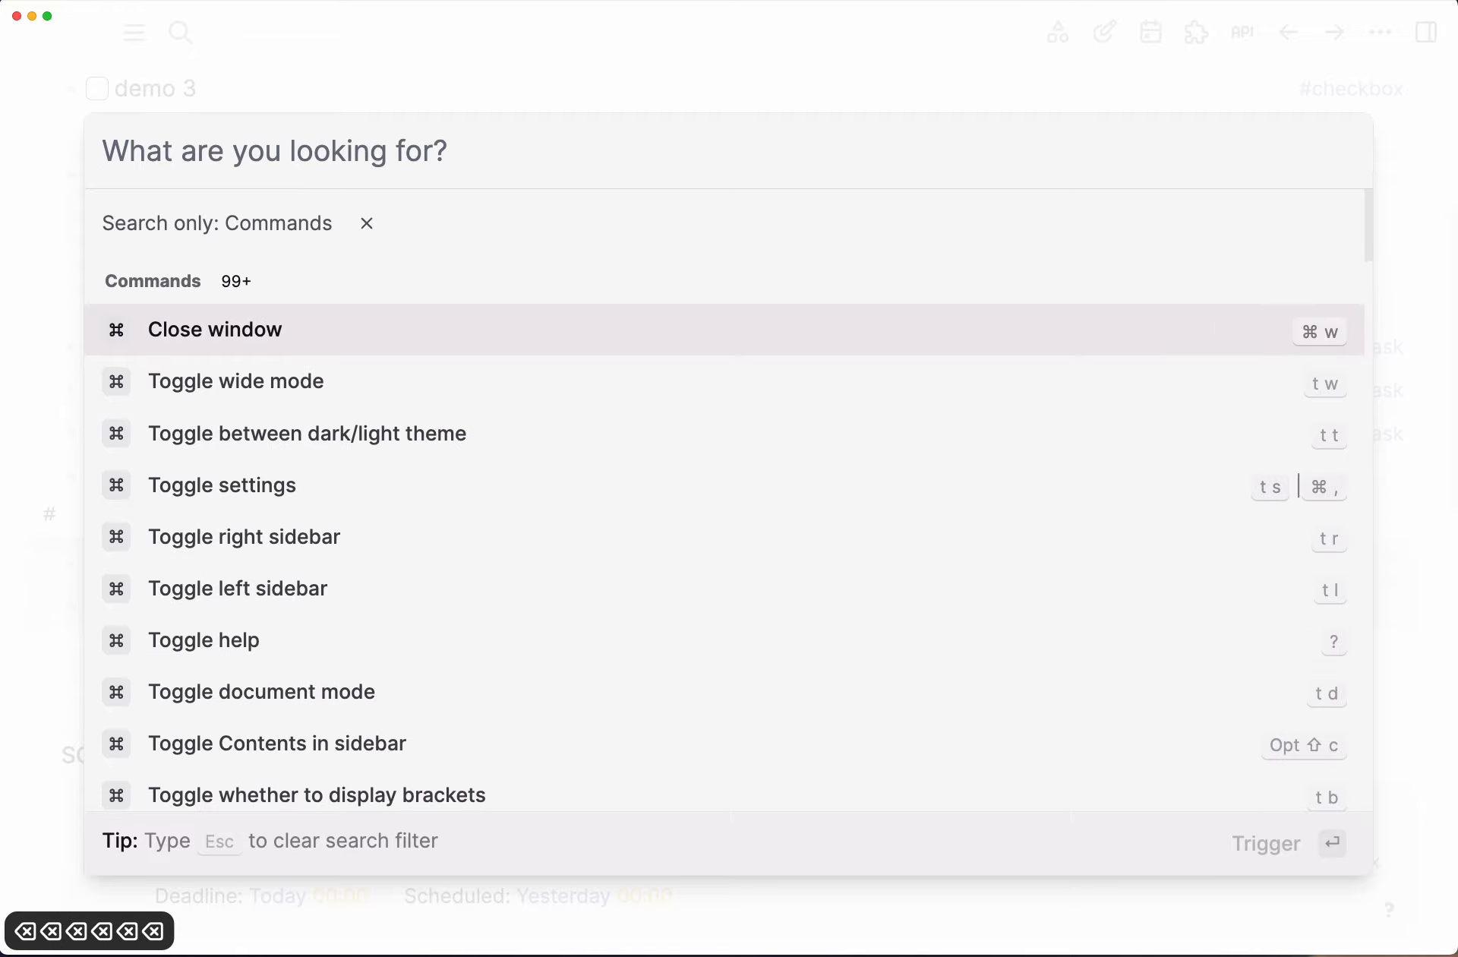
Step: Set the related Project property of the two selected rocket blocks to Launch a rocket 2
{"action": "type", "text": "proper"}
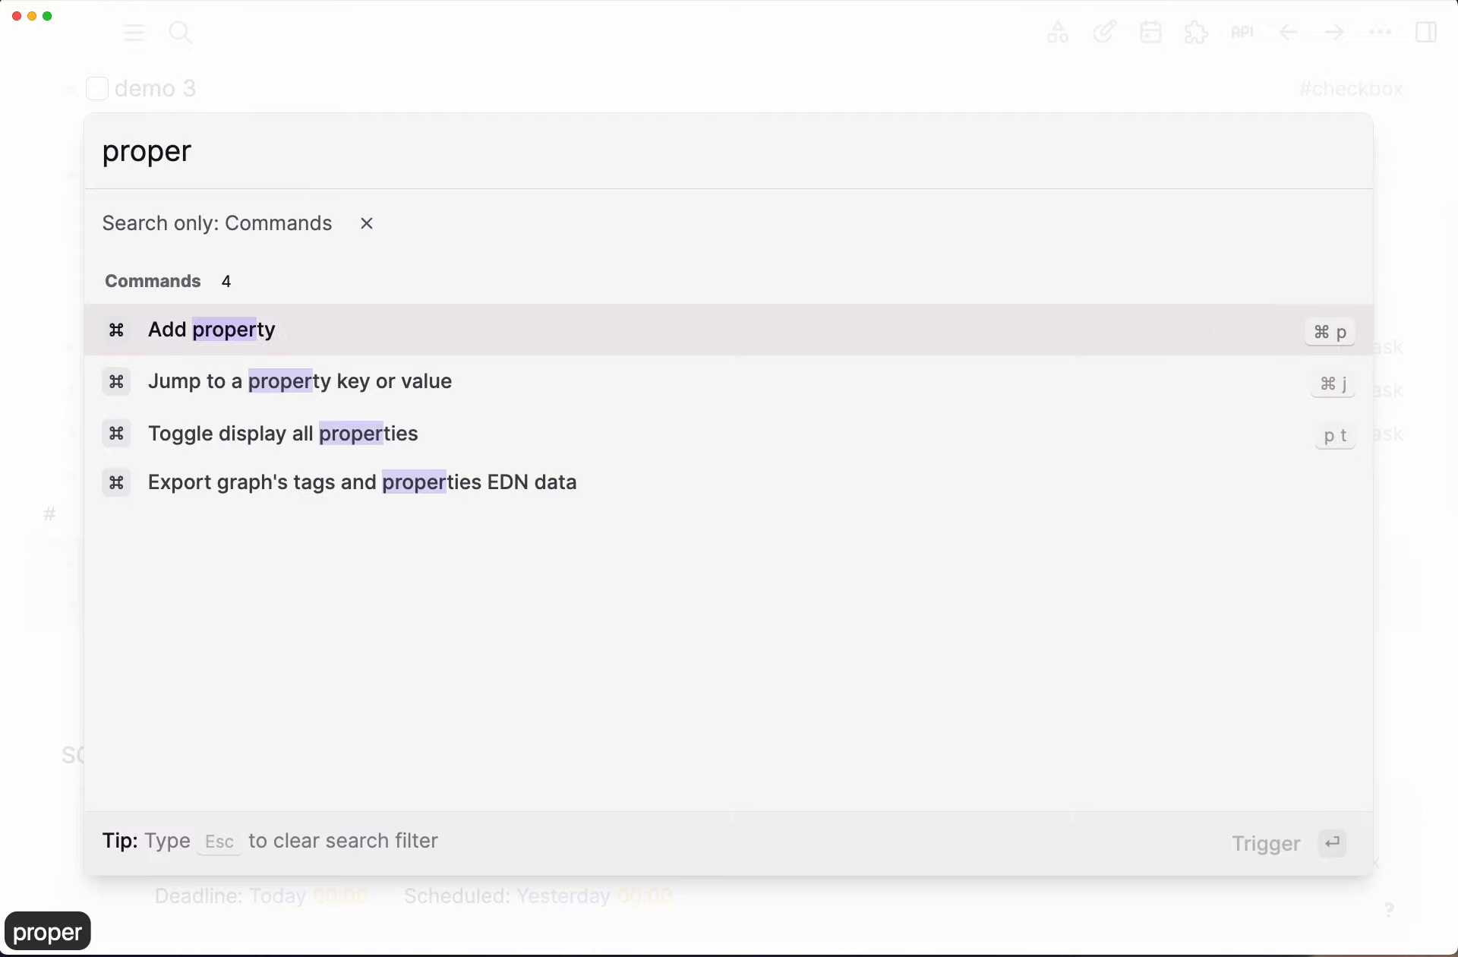
{"action": "key", "text": "Down"}
{"action": "key", "text": "Up"}
{"action": "key", "text": "Return"}
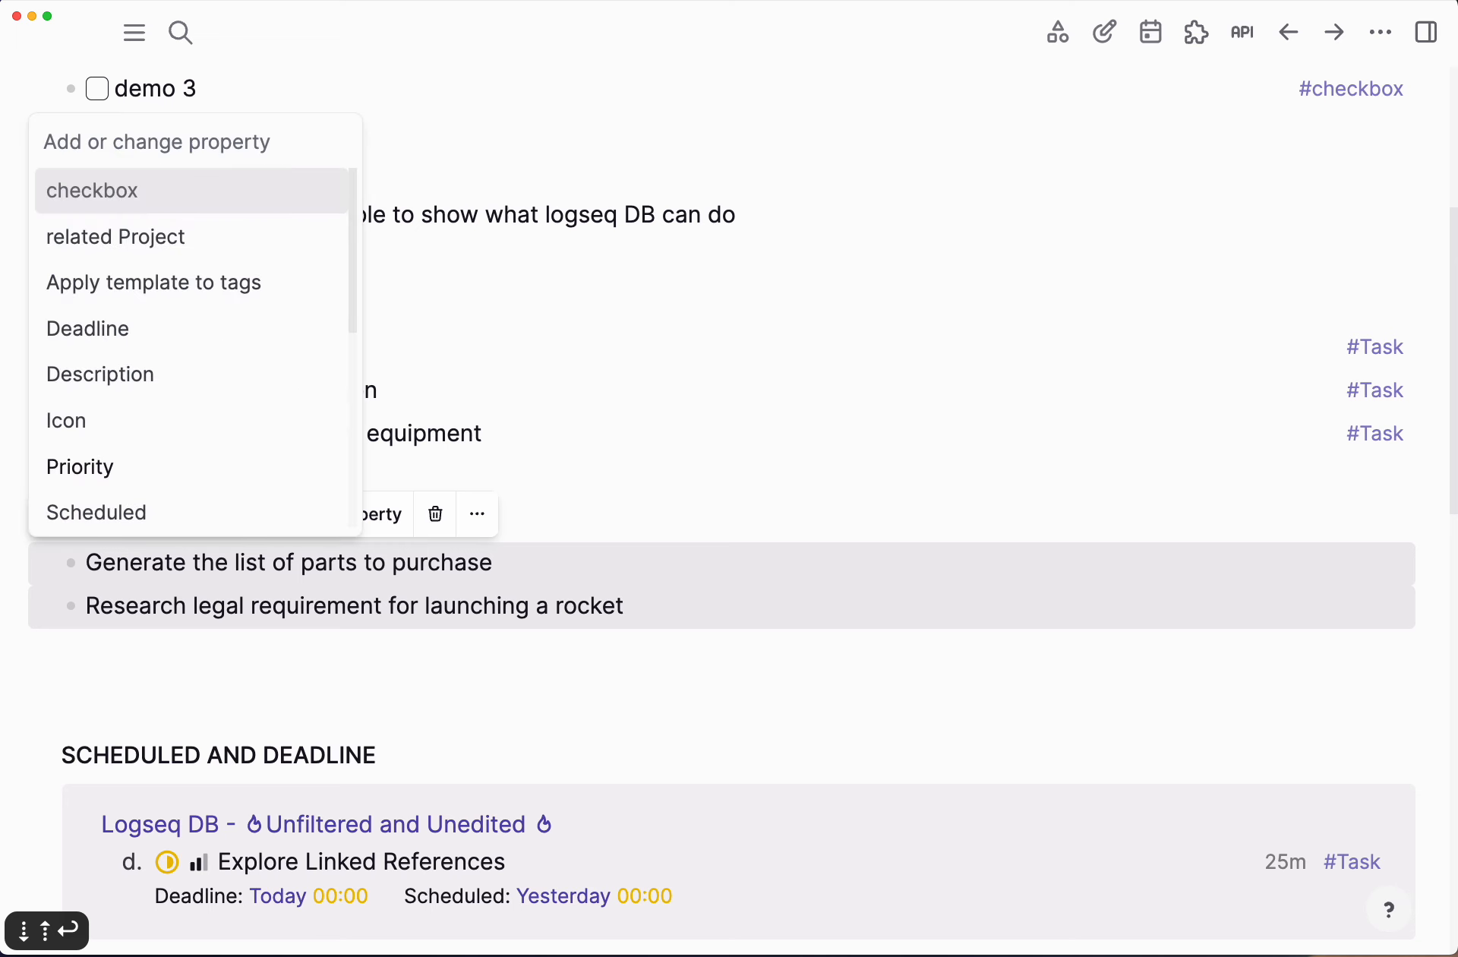
{"action": "key", "text": "Down"}
{"action": "key", "text": "Return"}
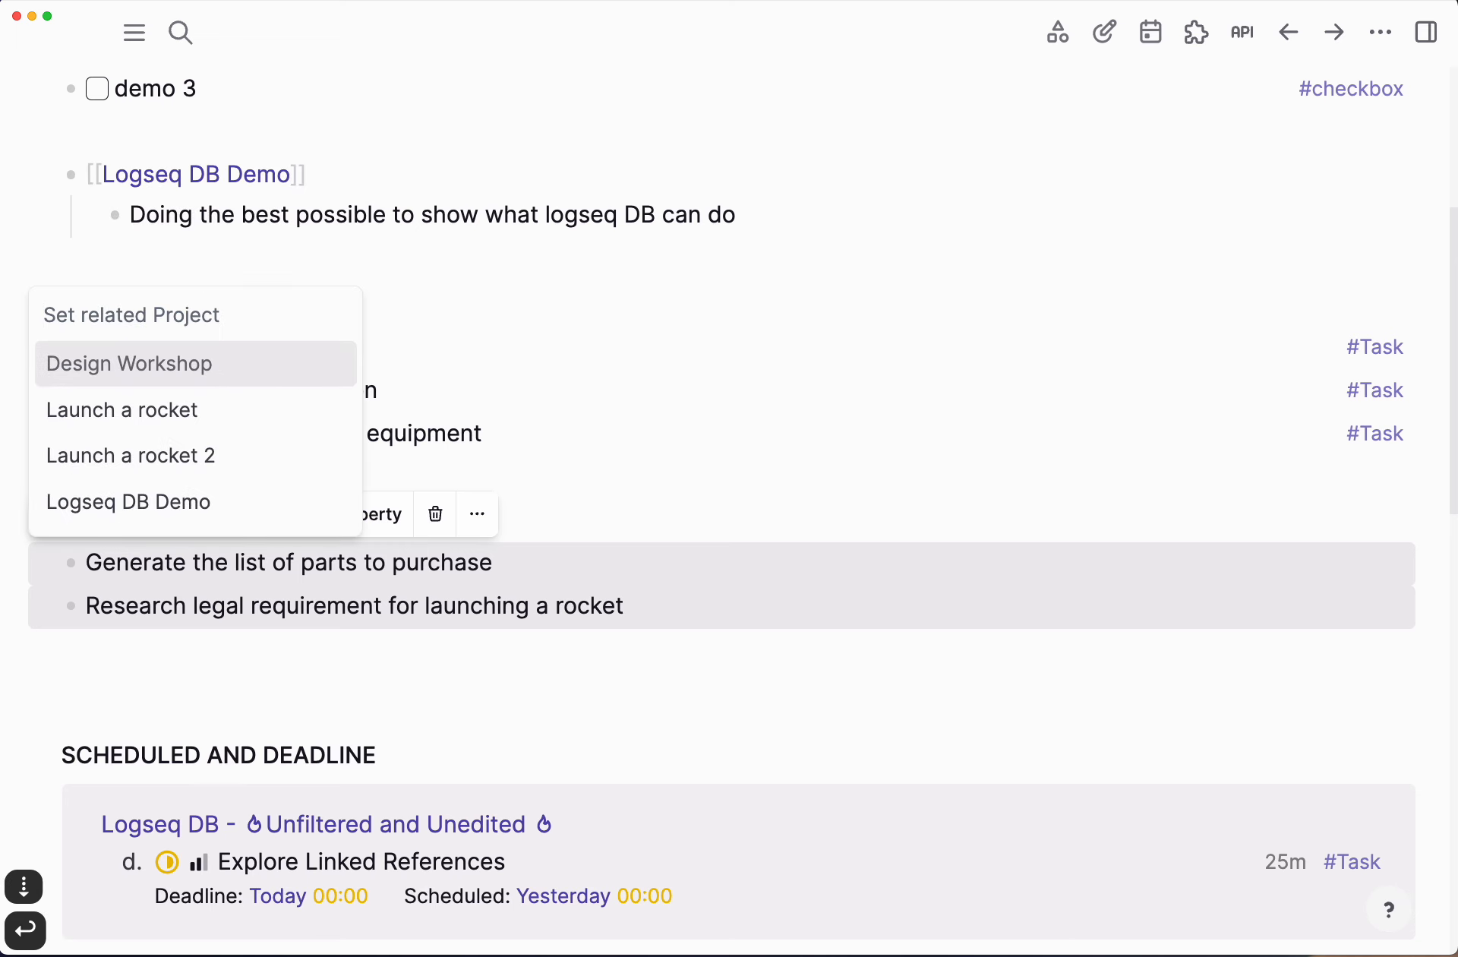
{"action": "key", "text": "Down"}
{"action": "key", "text": "Down"}
{"action": "key", "text": "Up"}
{"action": "key", "text": "Up"}
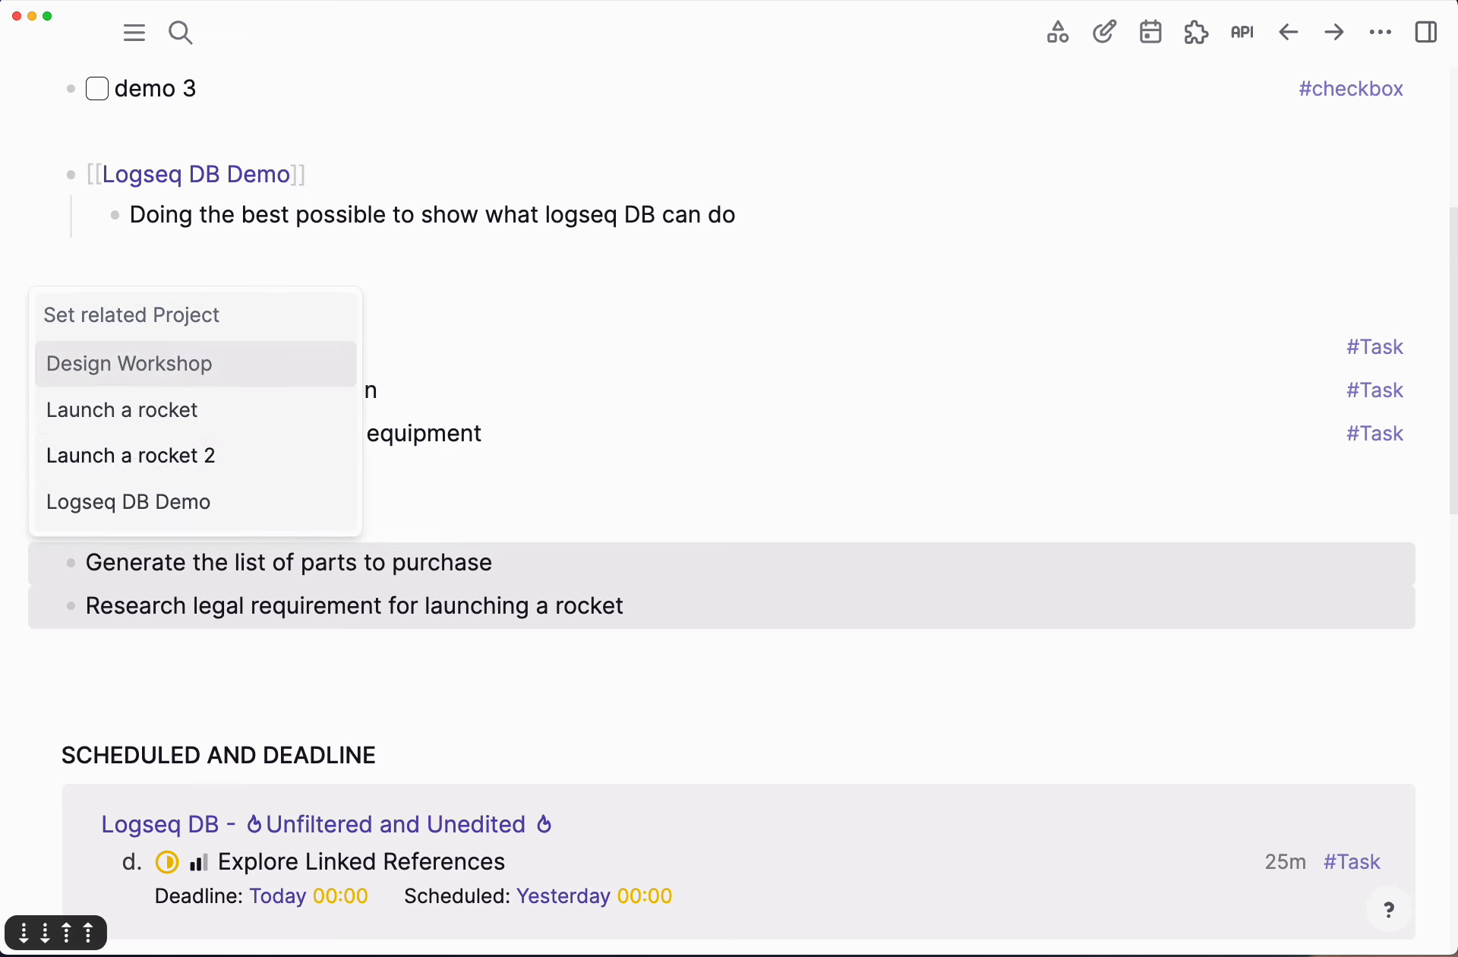
{"action": "key", "text": "Down"}
{"action": "key", "text": "Down"}
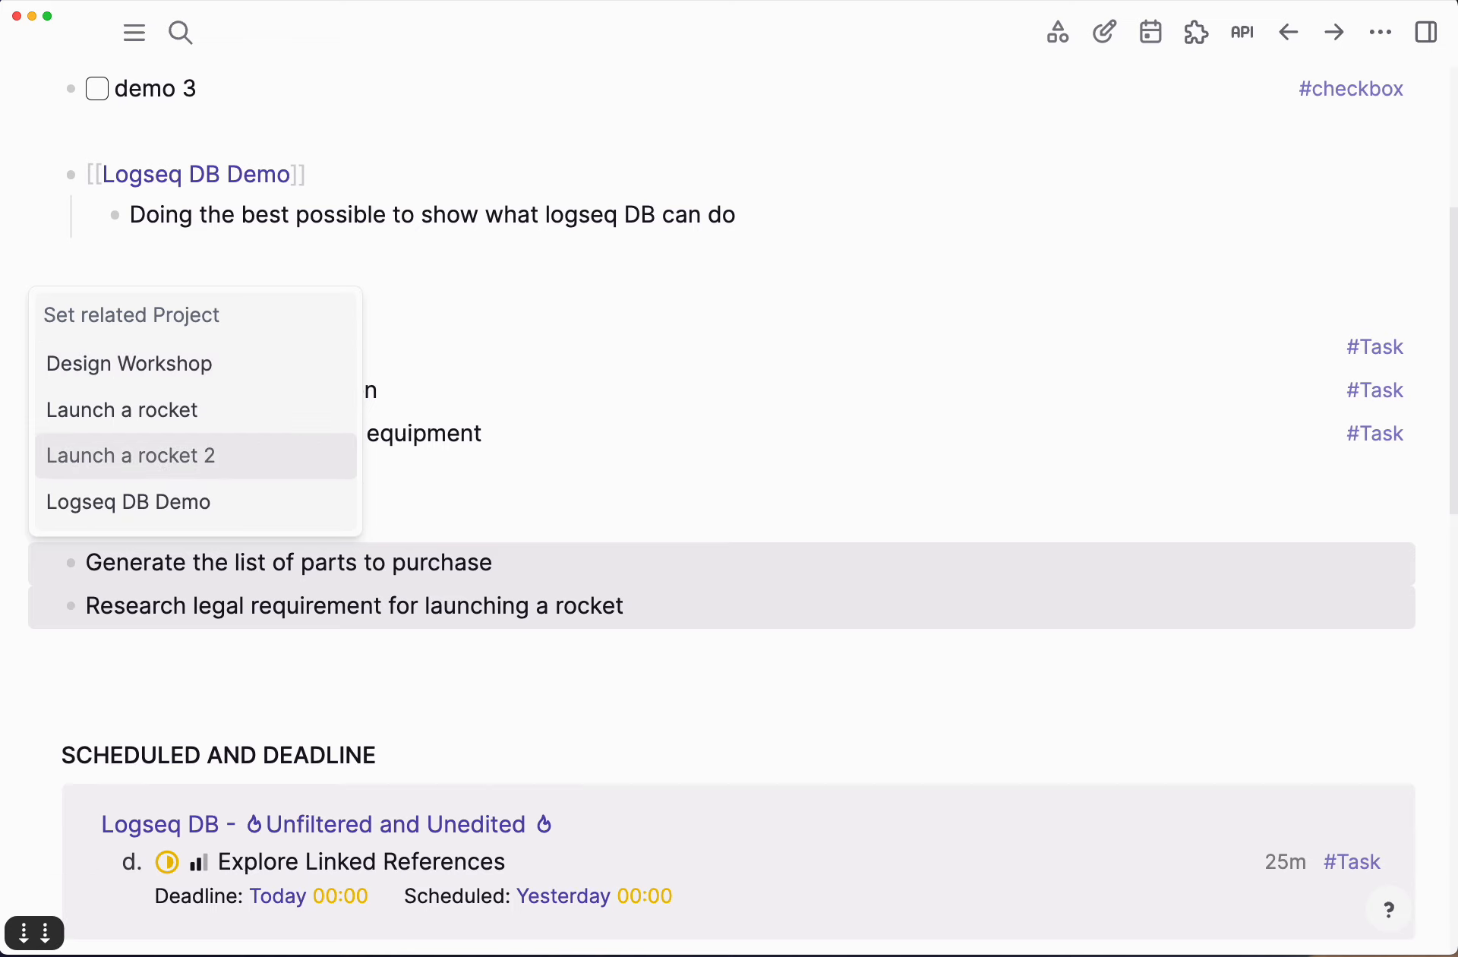
{"action": "key", "text": "Return"}
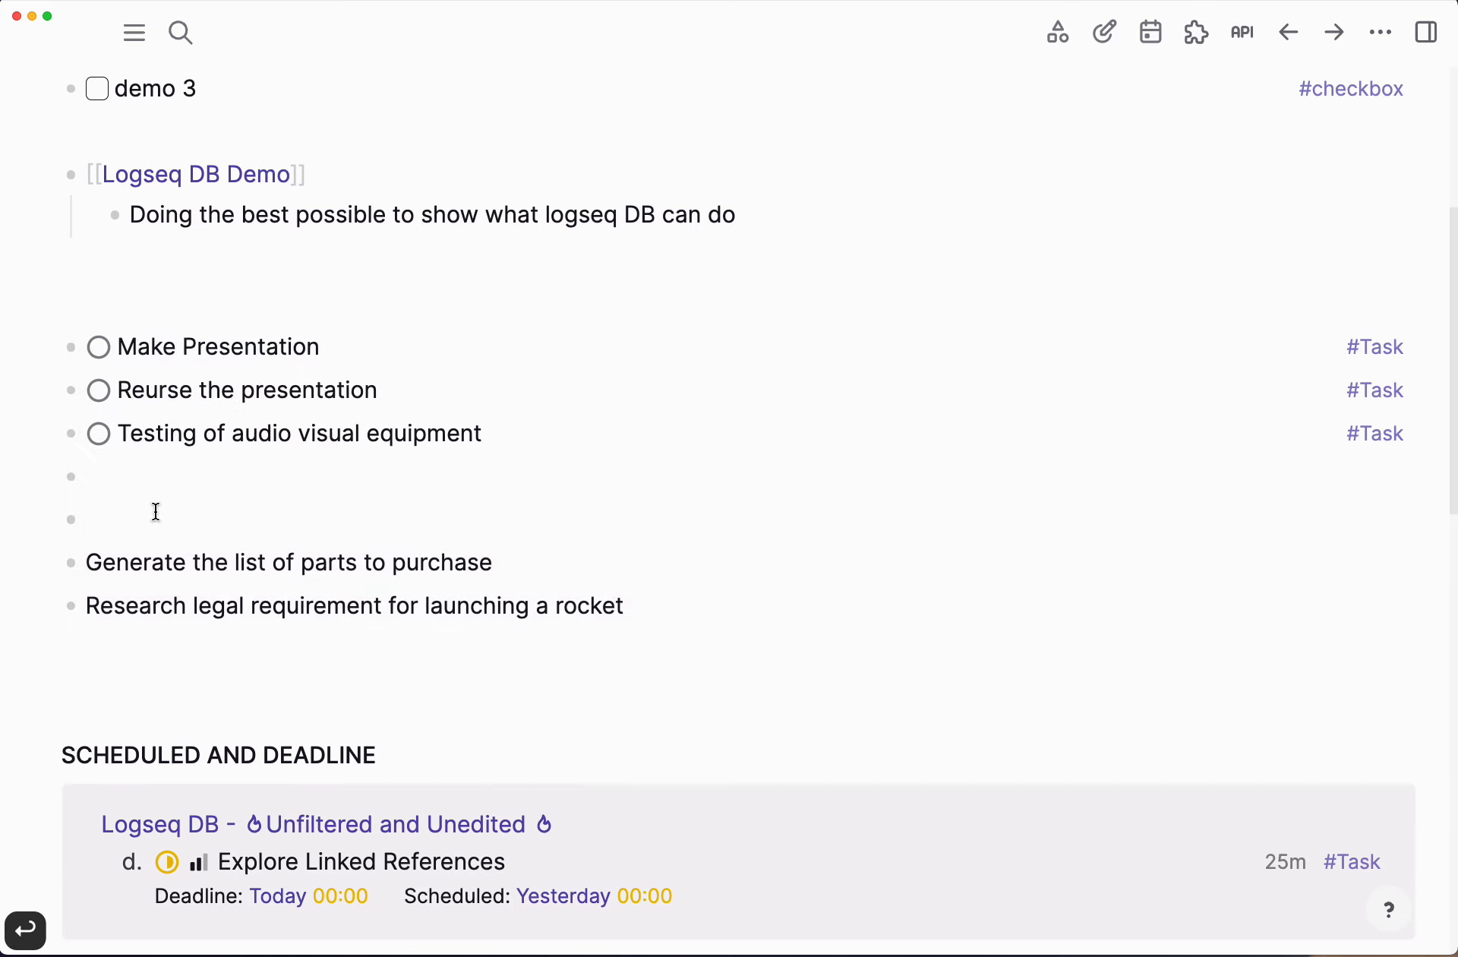
Step: View the properties of the Generate the list of parts to purchase block in the sidebar, and close it
{"action": "left_click", "coordinate": [722, 611]}
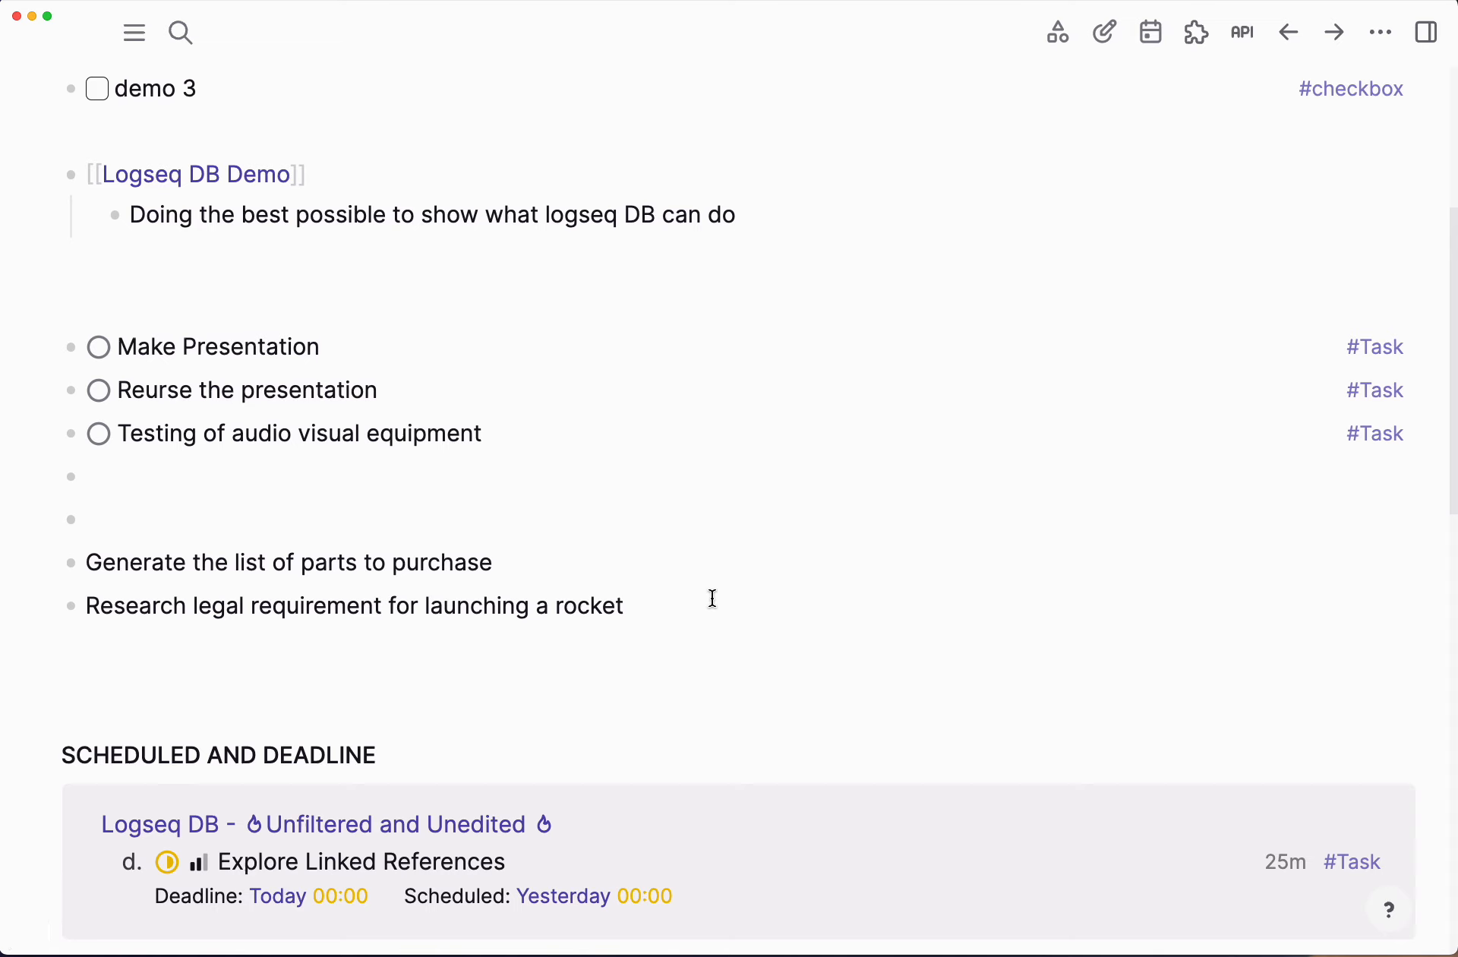
{"action": "left_click", "coordinate": [73, 562], "text": "shift"}
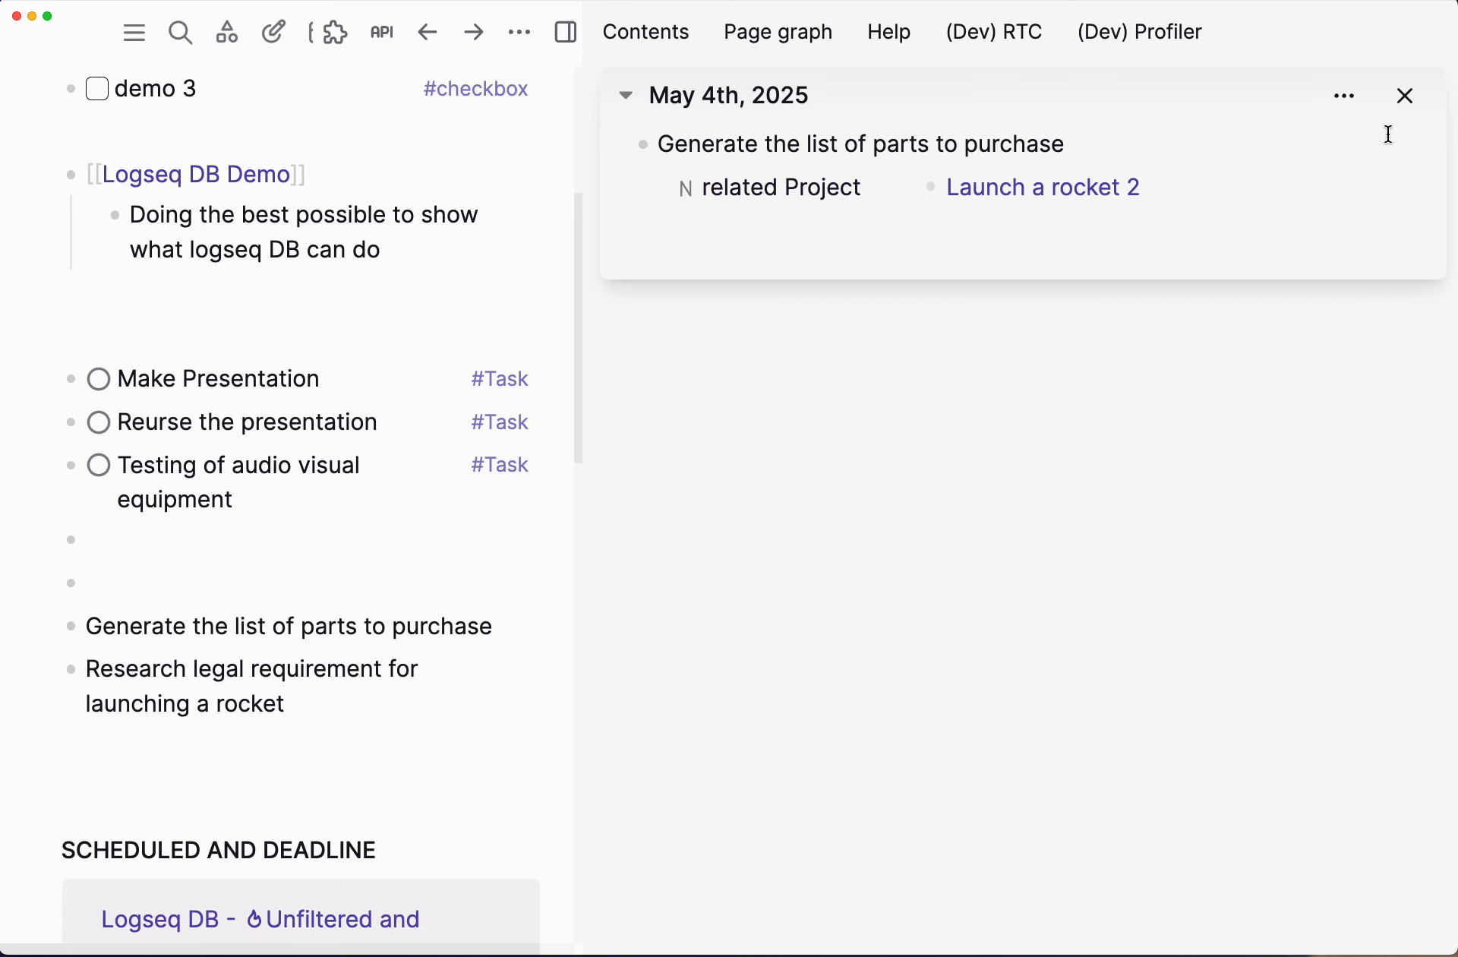
{"action": "left_click", "coordinate": [1413, 109]}
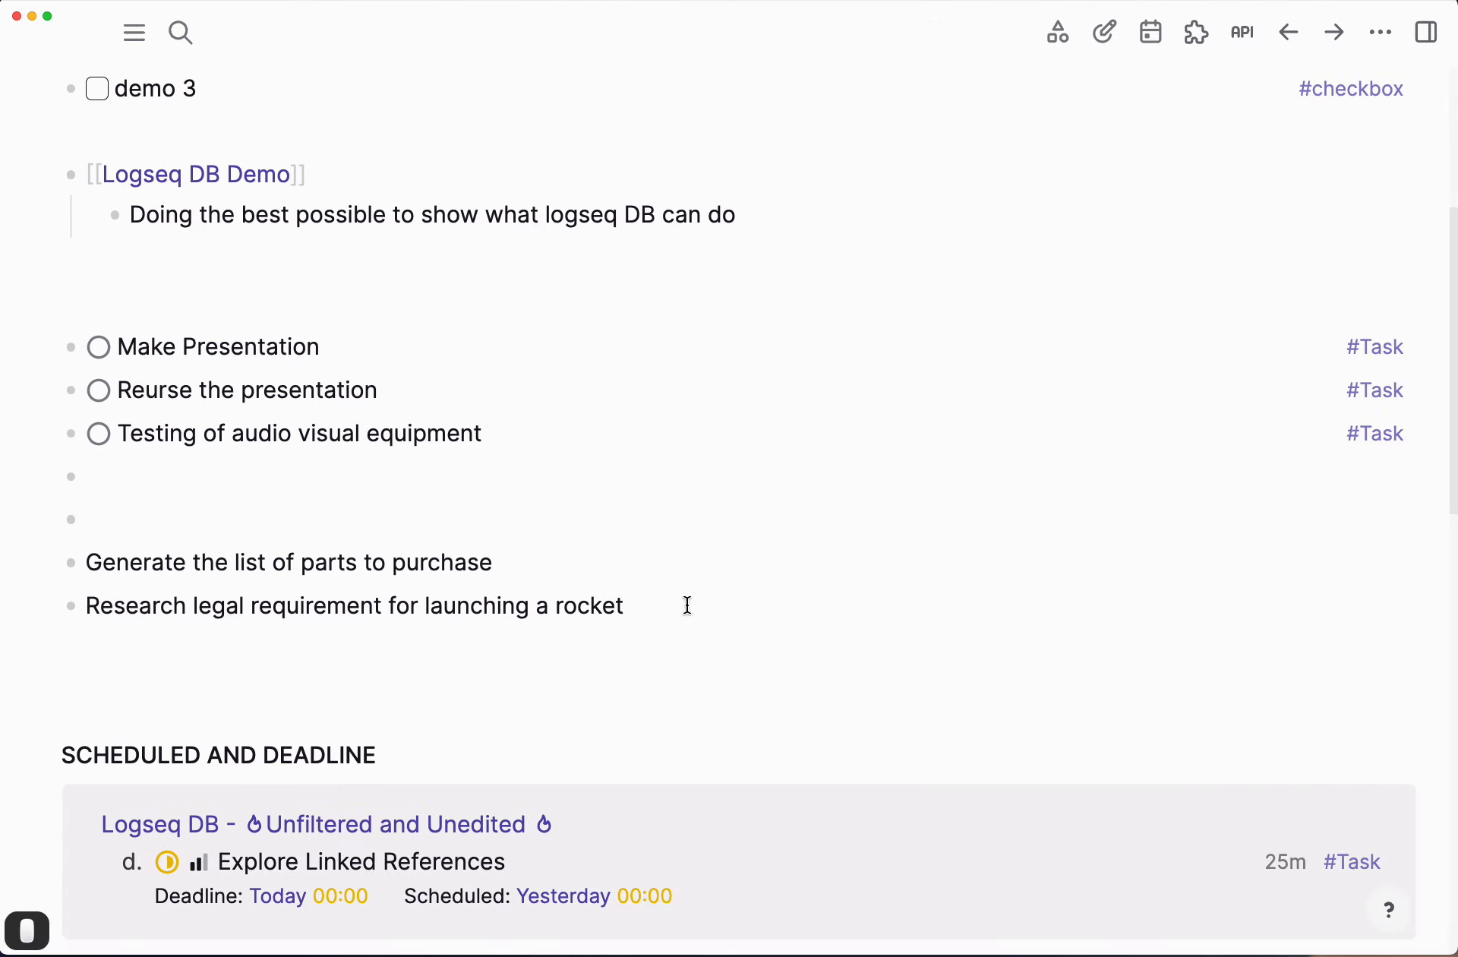
Step: Turn the Generate the list of parts to purchase and Research legal requirement for launching a rocket blocks into Todo tasks
{"action": "left_click", "coordinate": [688, 605]}
{"action": "key", "text": "shift+Up"}
{"action": "key", "text": "shift+Up"}
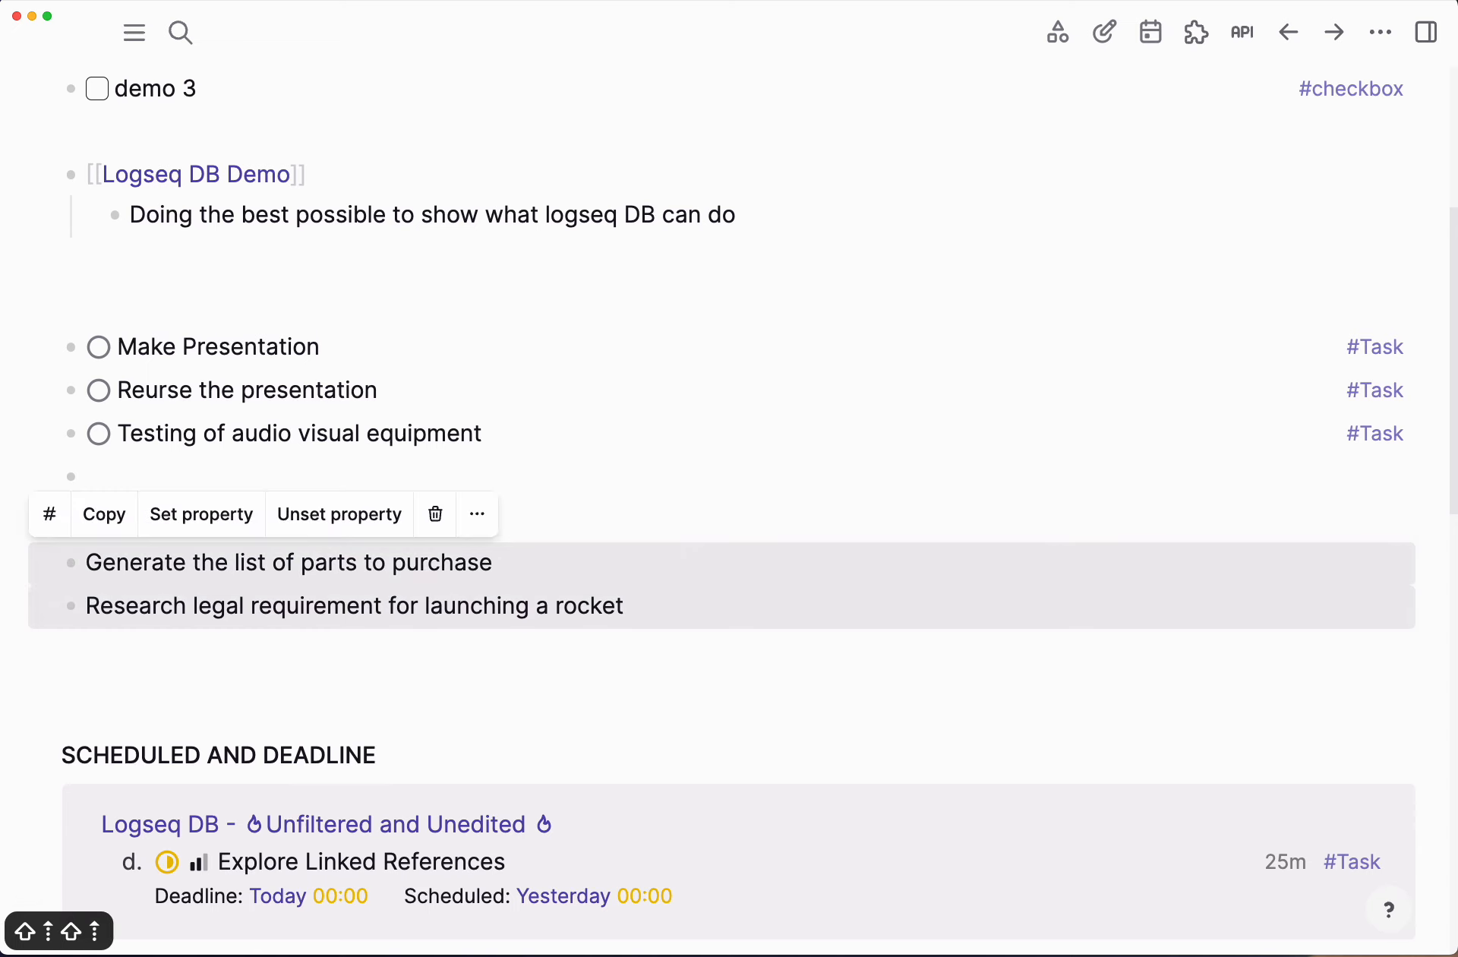
{"action": "key", "text": "super+Return"}
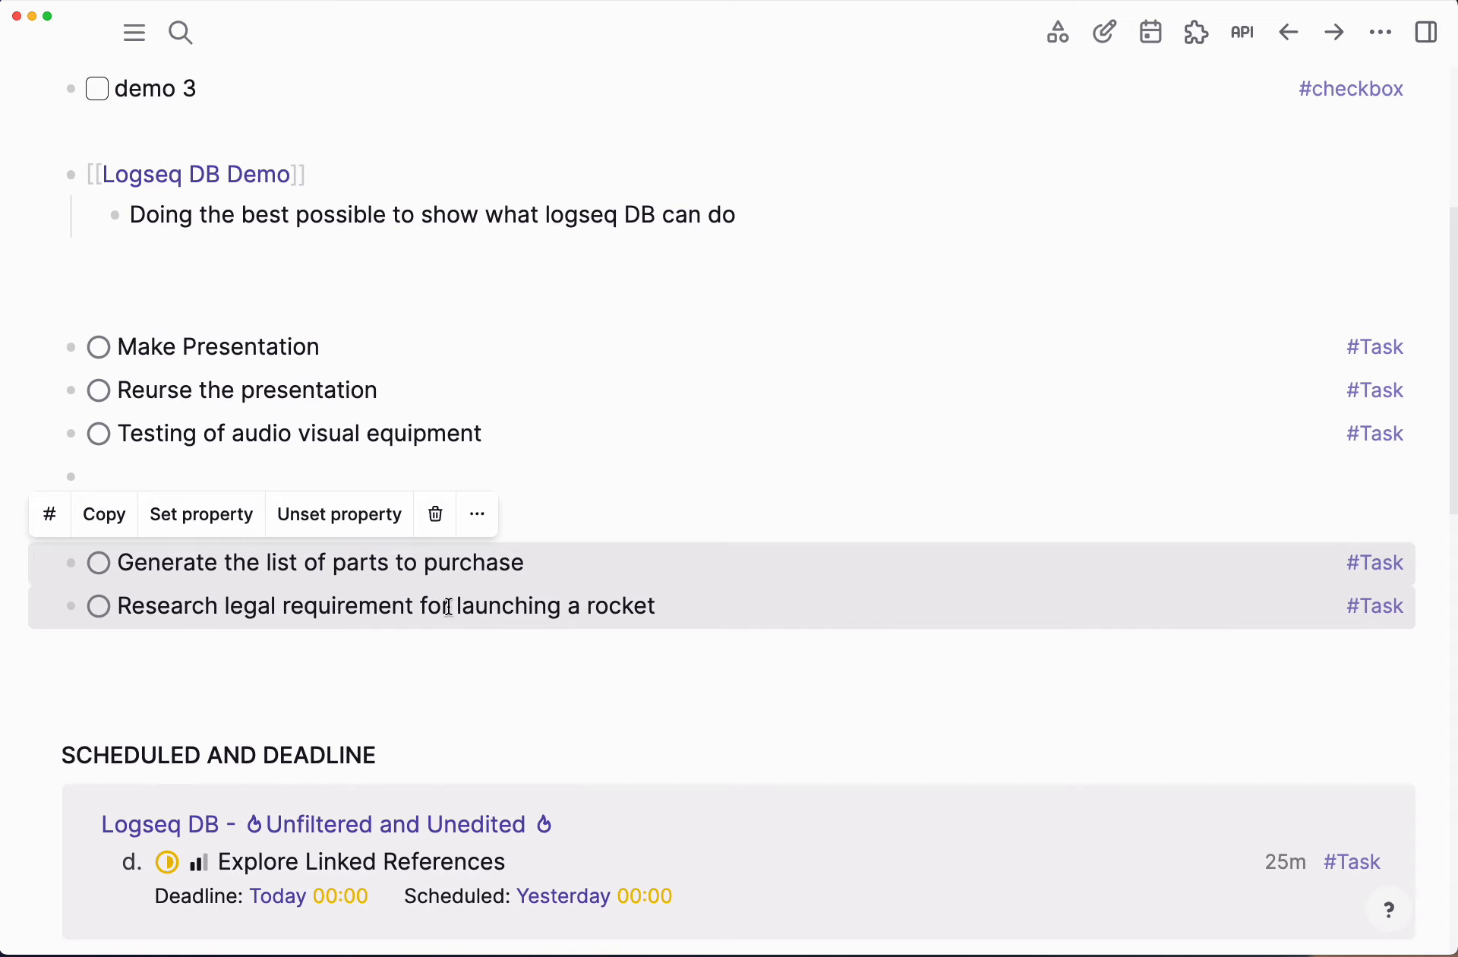
Step: Examine the task properties of Generate the list of parts to purchase in the sidebar, and close it
{"action": "left_click", "coordinate": [72, 563], "text": "shift"}
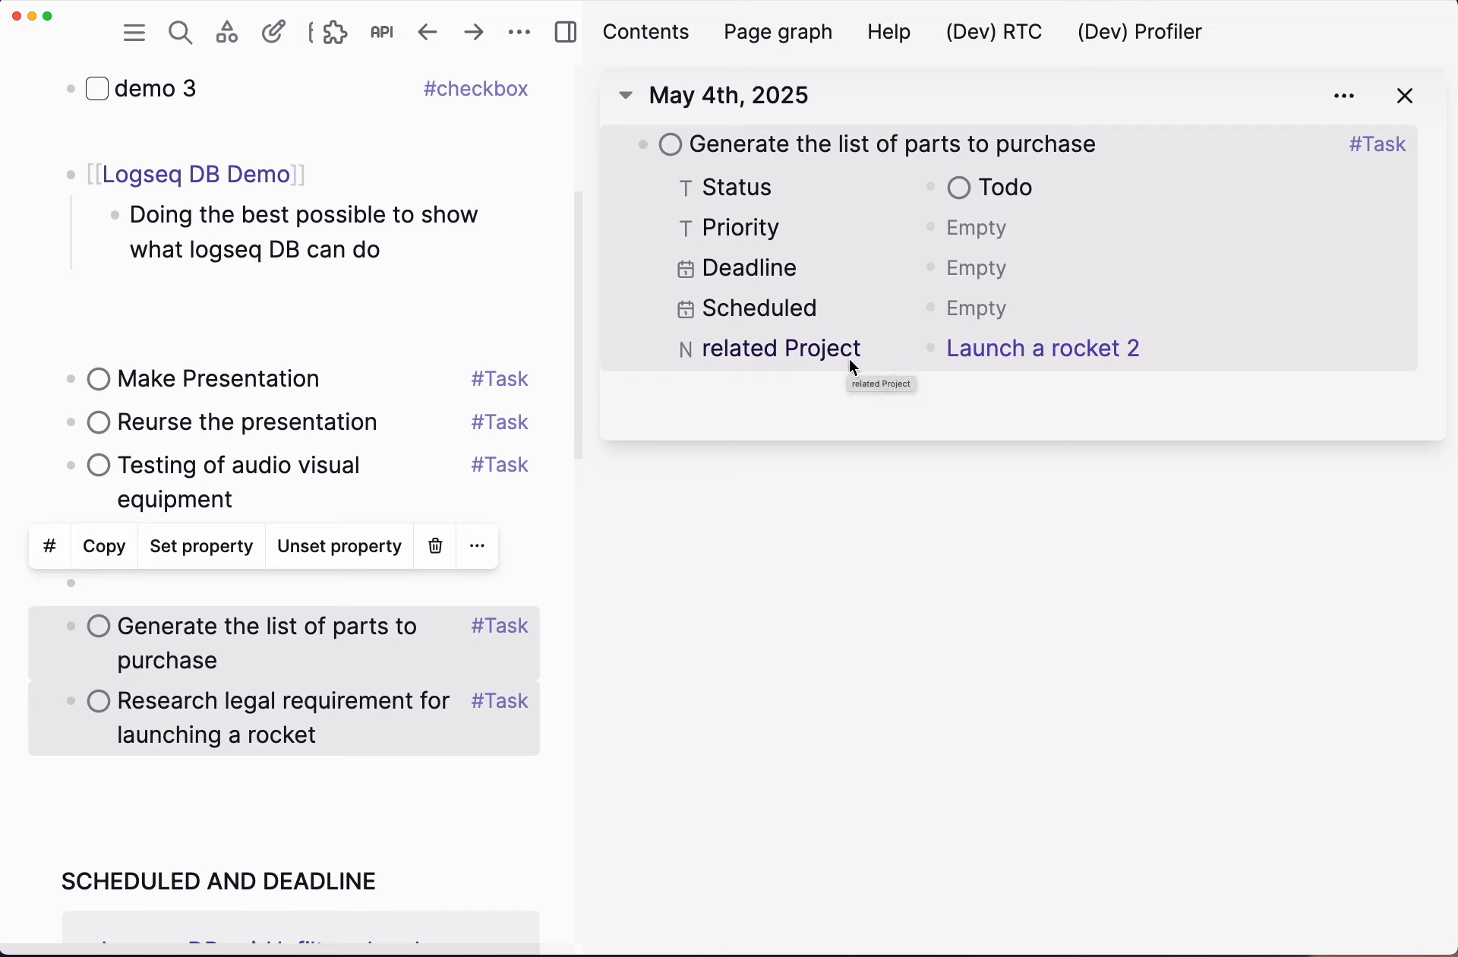
{"action": "left_click", "coordinate": [1406, 97]}
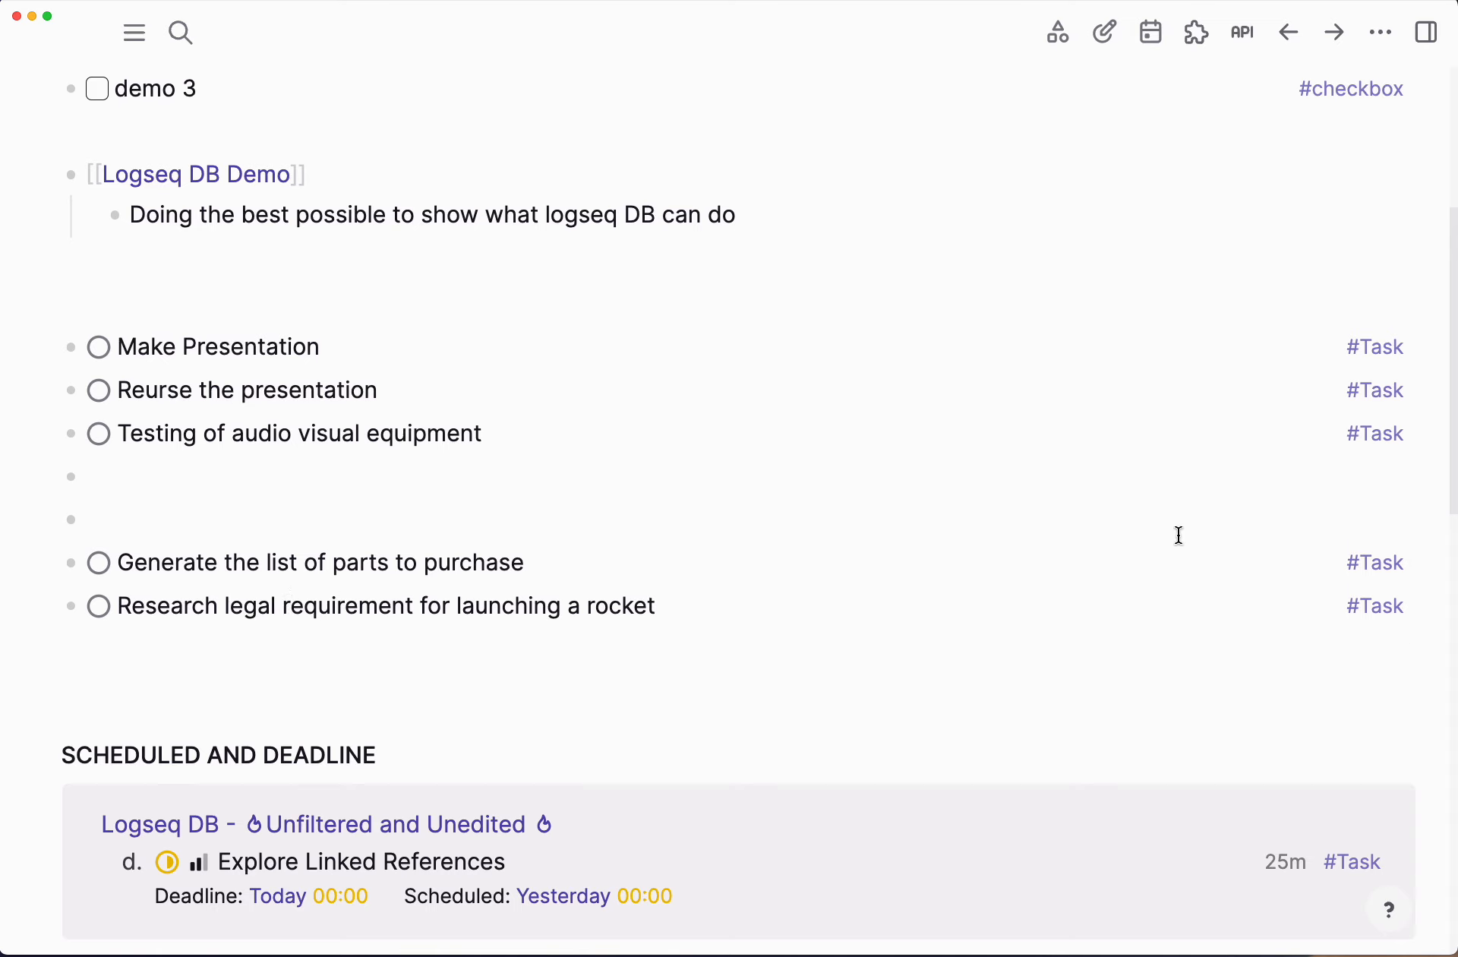
{"action": "scroll", "coordinate": [654, 523], "scroll_direction": "up", "scroll_amount": 5}
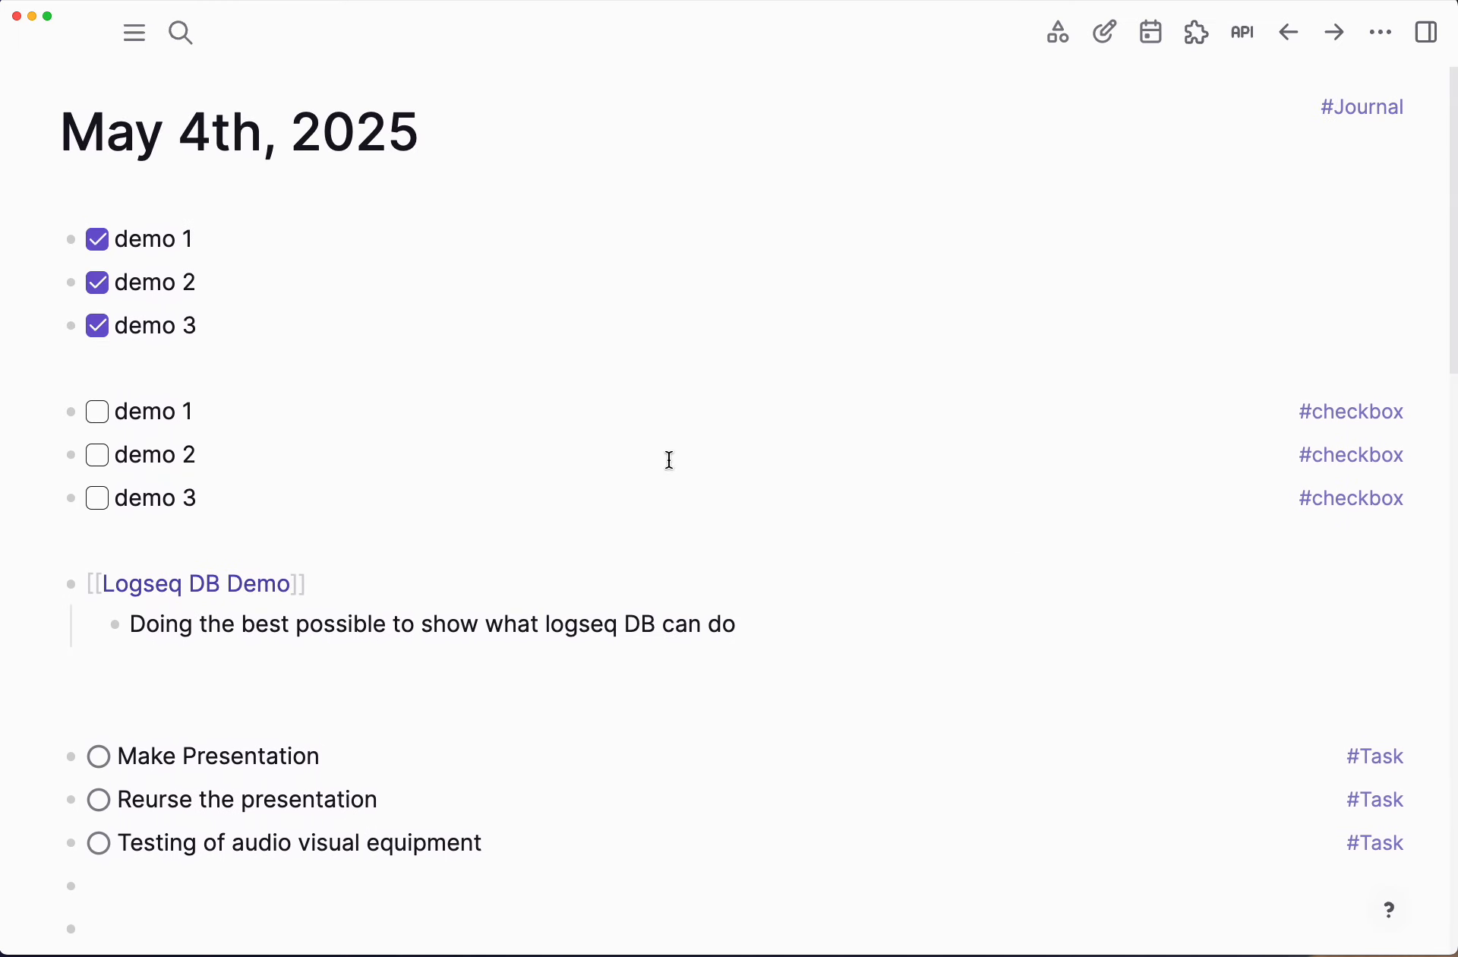
{"action": "scroll", "coordinate": [169, 668], "scroll_direction": "down", "scroll_amount": 5}
Step: Open the Research legal requirement task in the sidebar, follow its related Project link to the Launch a rocket 2 page, and close the sidebar item
{"action": "left_click", "coordinate": [75, 645], "text": "shift"}
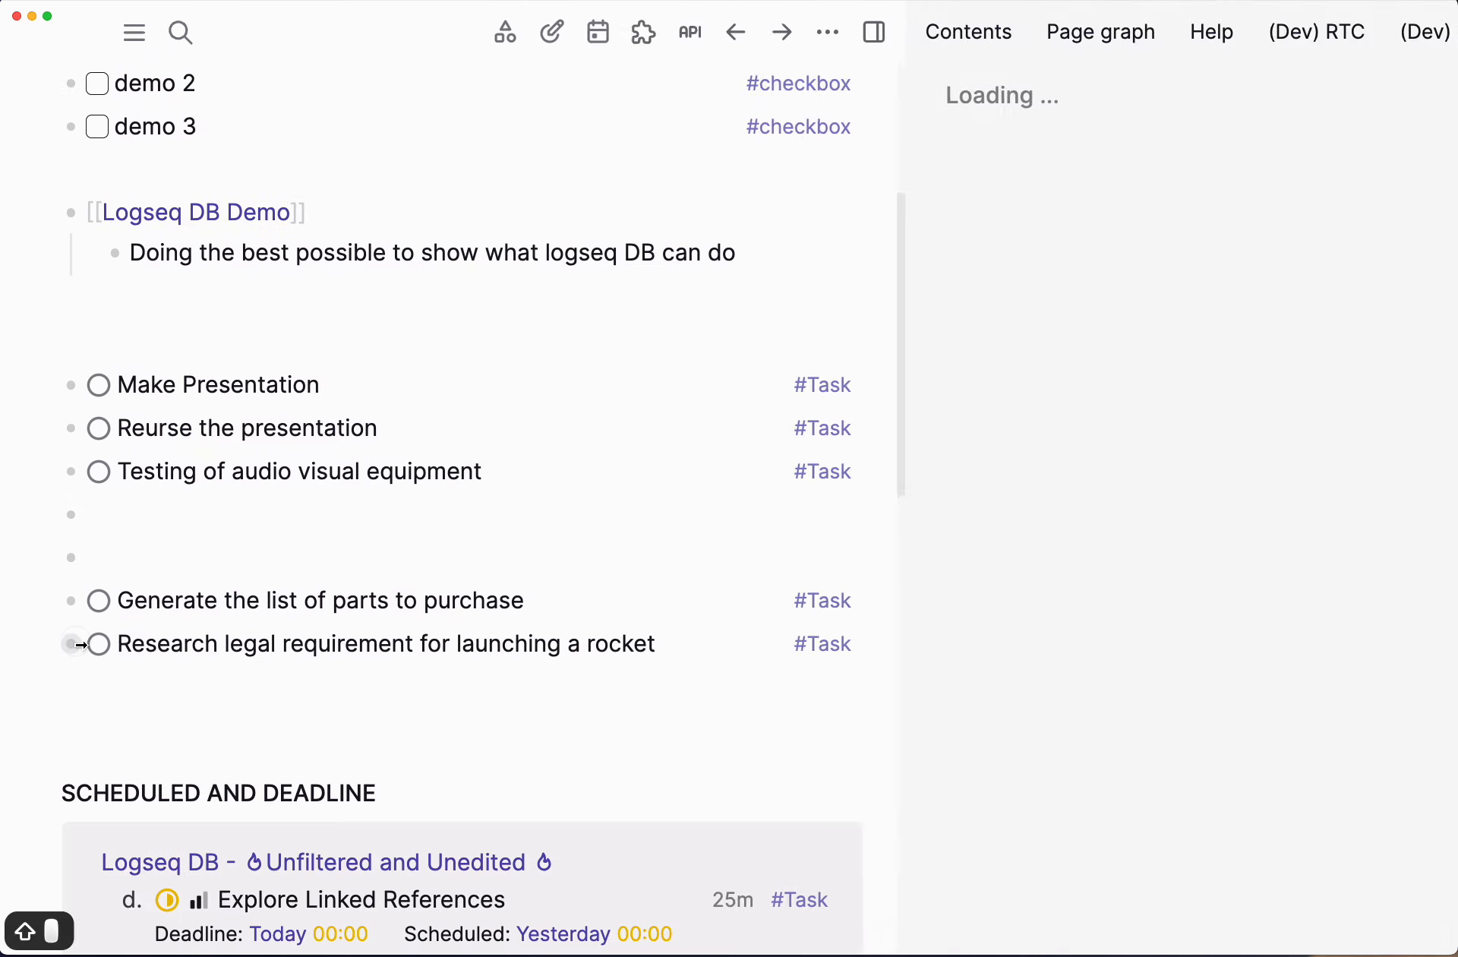
{"action": "left_click", "coordinate": [1050, 354]}
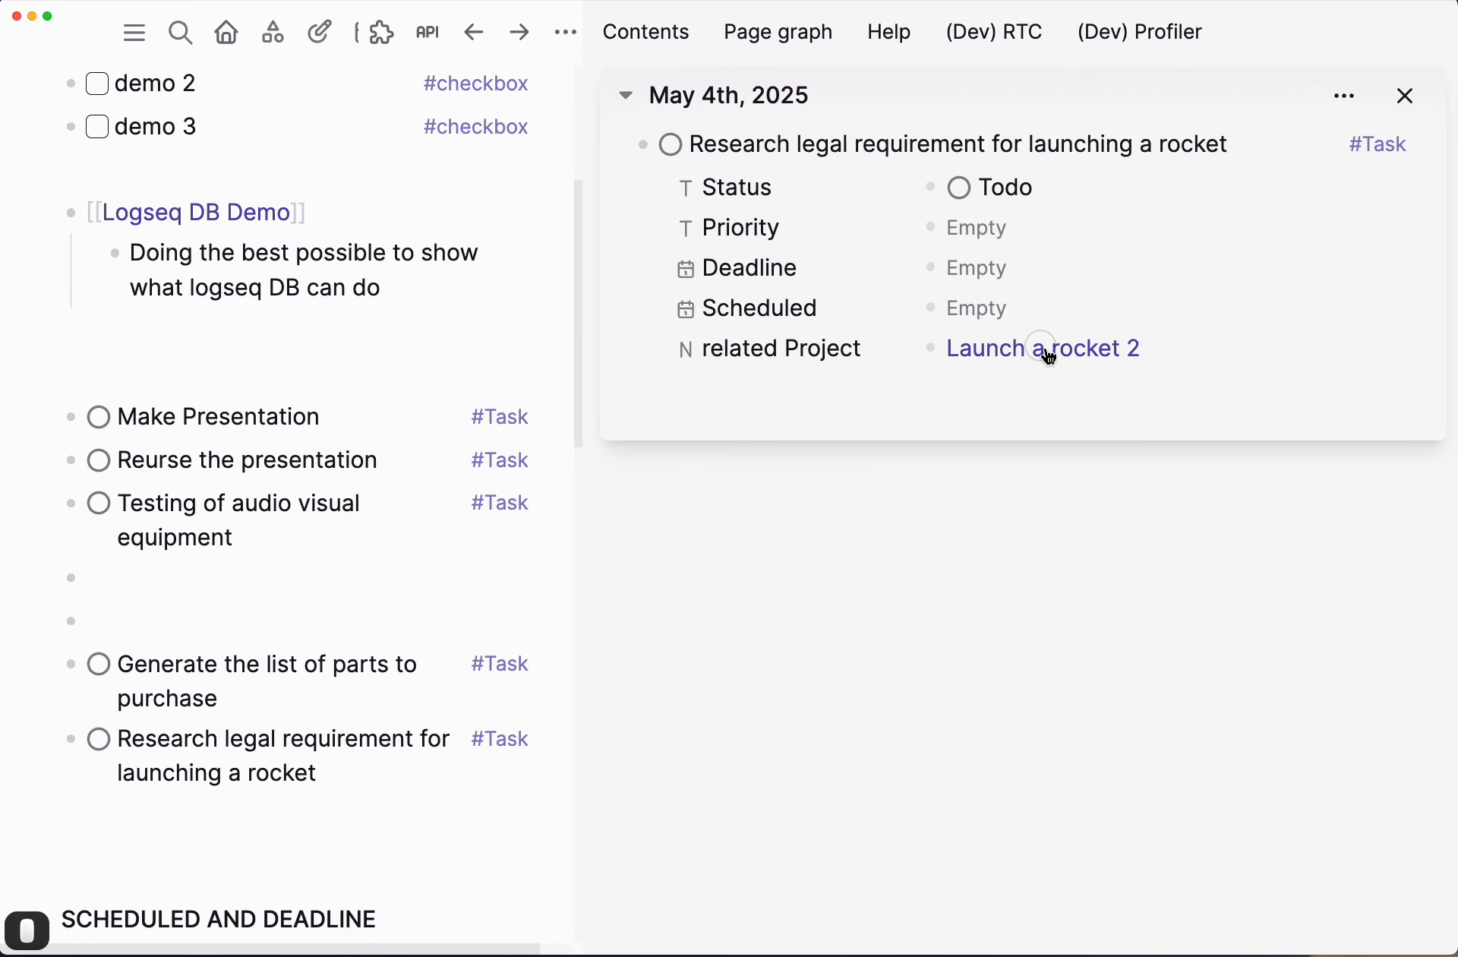
{"action": "left_click", "coordinate": [1409, 97]}
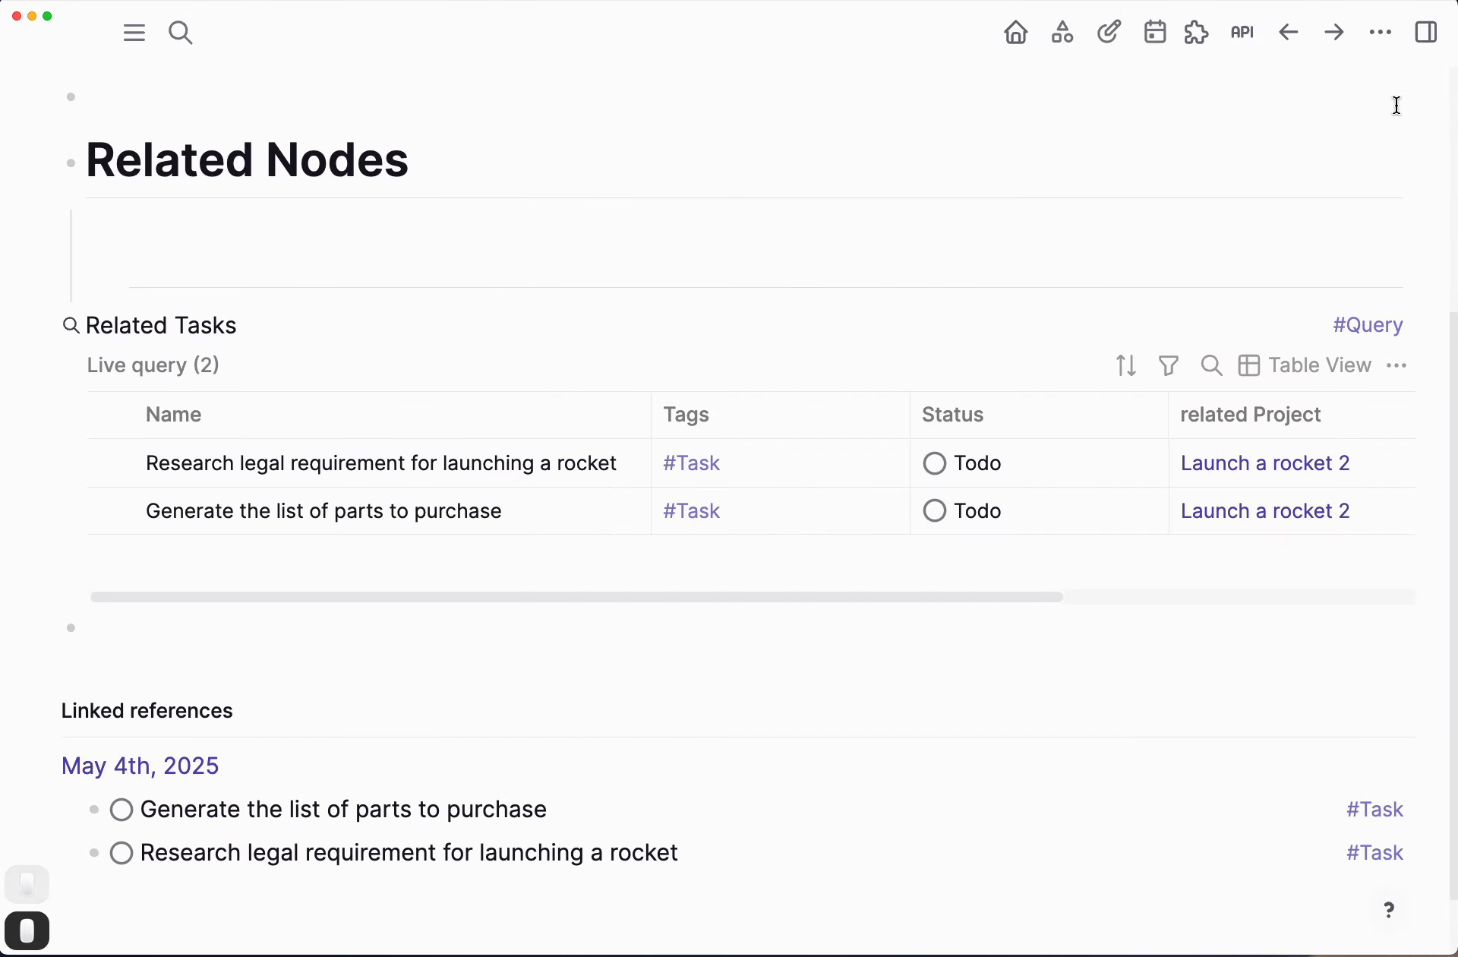
Step: Collapse the Overview section on the Launch a rocket 2 page
{"action": "scroll", "coordinate": [341, 260], "scroll_direction": "up", "scroll_amount": 5}
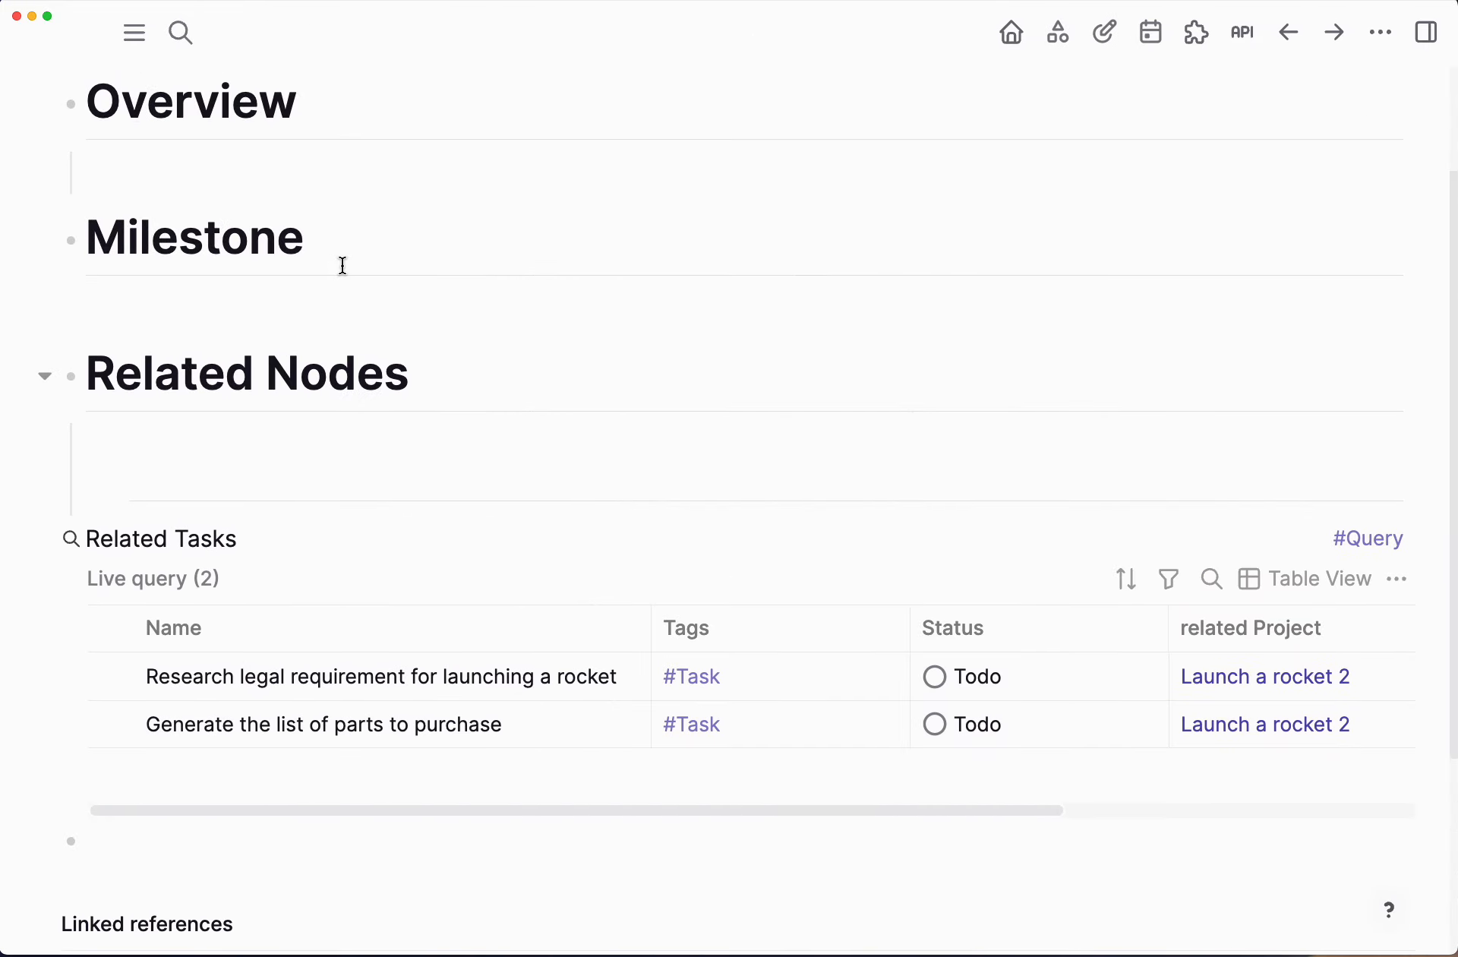
{"action": "left_click", "coordinate": [45, 266]}
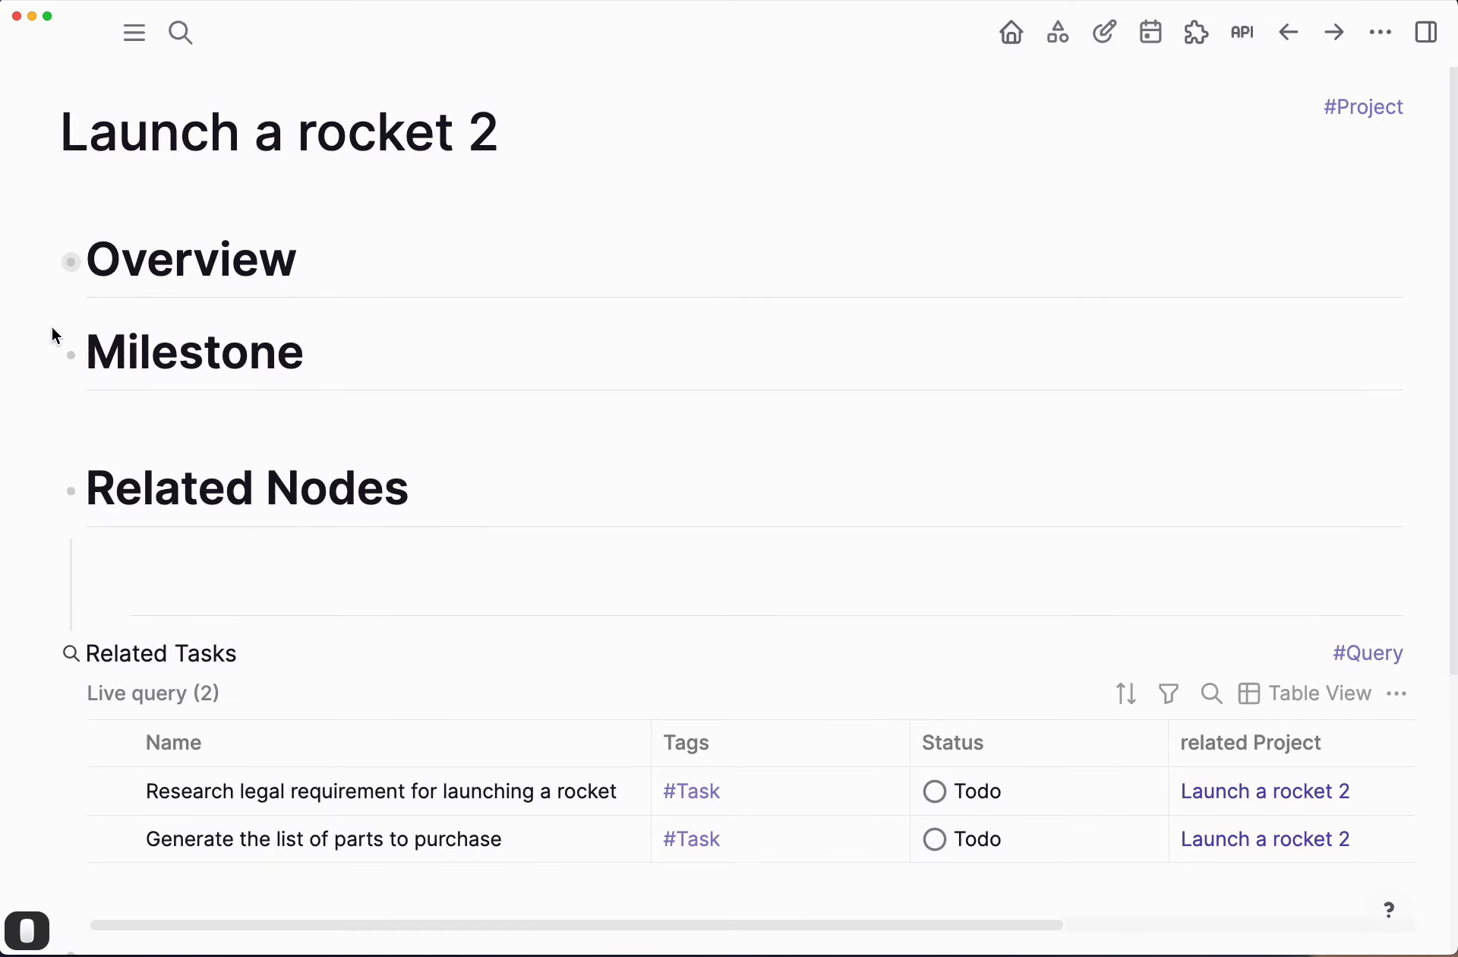
{"action": "left_click", "coordinate": [53, 377]}
{"action": "left_click", "coordinate": [57, 383]}
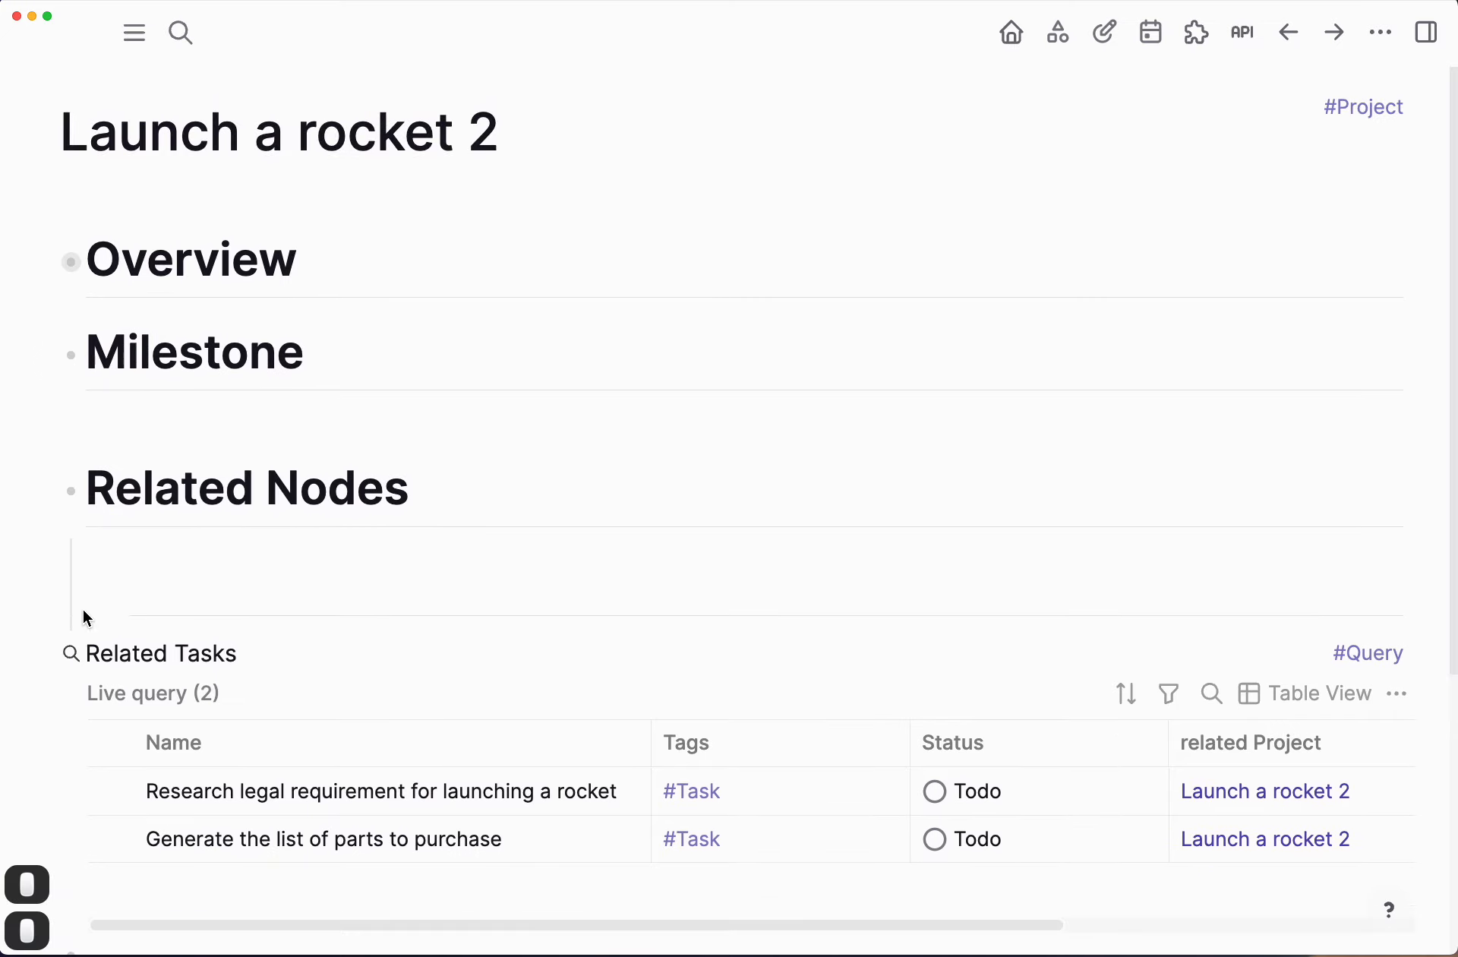
Step: Examine the Related Tasks query table and compare it with the Linked references on the Launch a rocket 2 page
{"action": "left_click", "coordinate": [124, 662]}
{"action": "scroll", "coordinate": [178, 648], "scroll_direction": "down", "scroll_amount": 1}
{"action": "scroll", "coordinate": [179, 648], "scroll_direction": "down", "scroll_amount": 3}
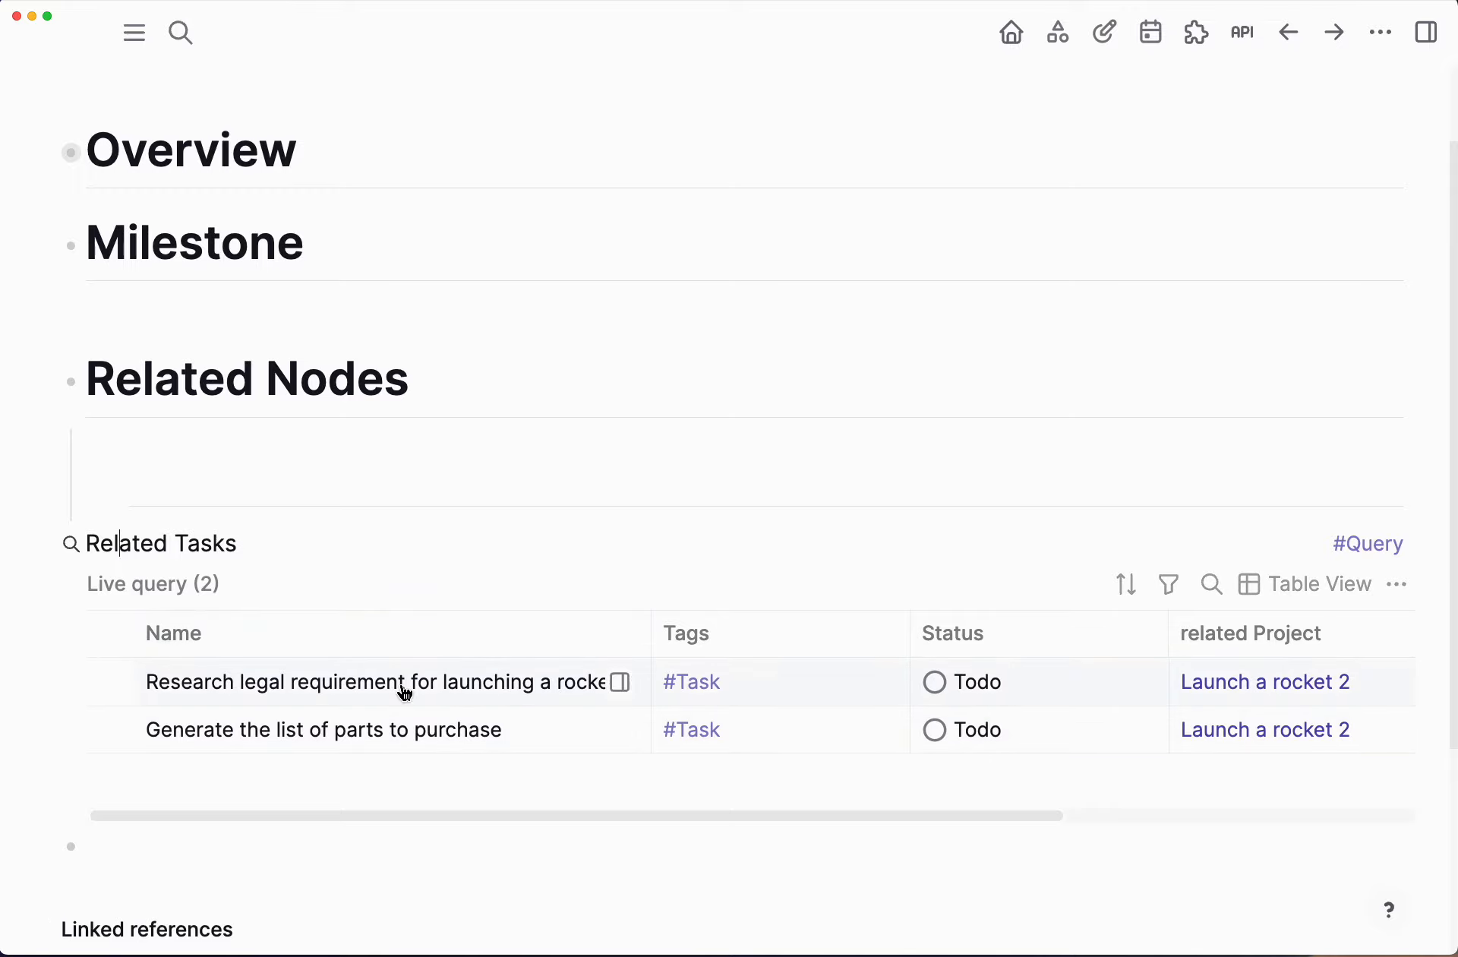
{"action": "scroll", "coordinate": [398, 687], "scroll_direction": "up", "scroll_amount": 1}
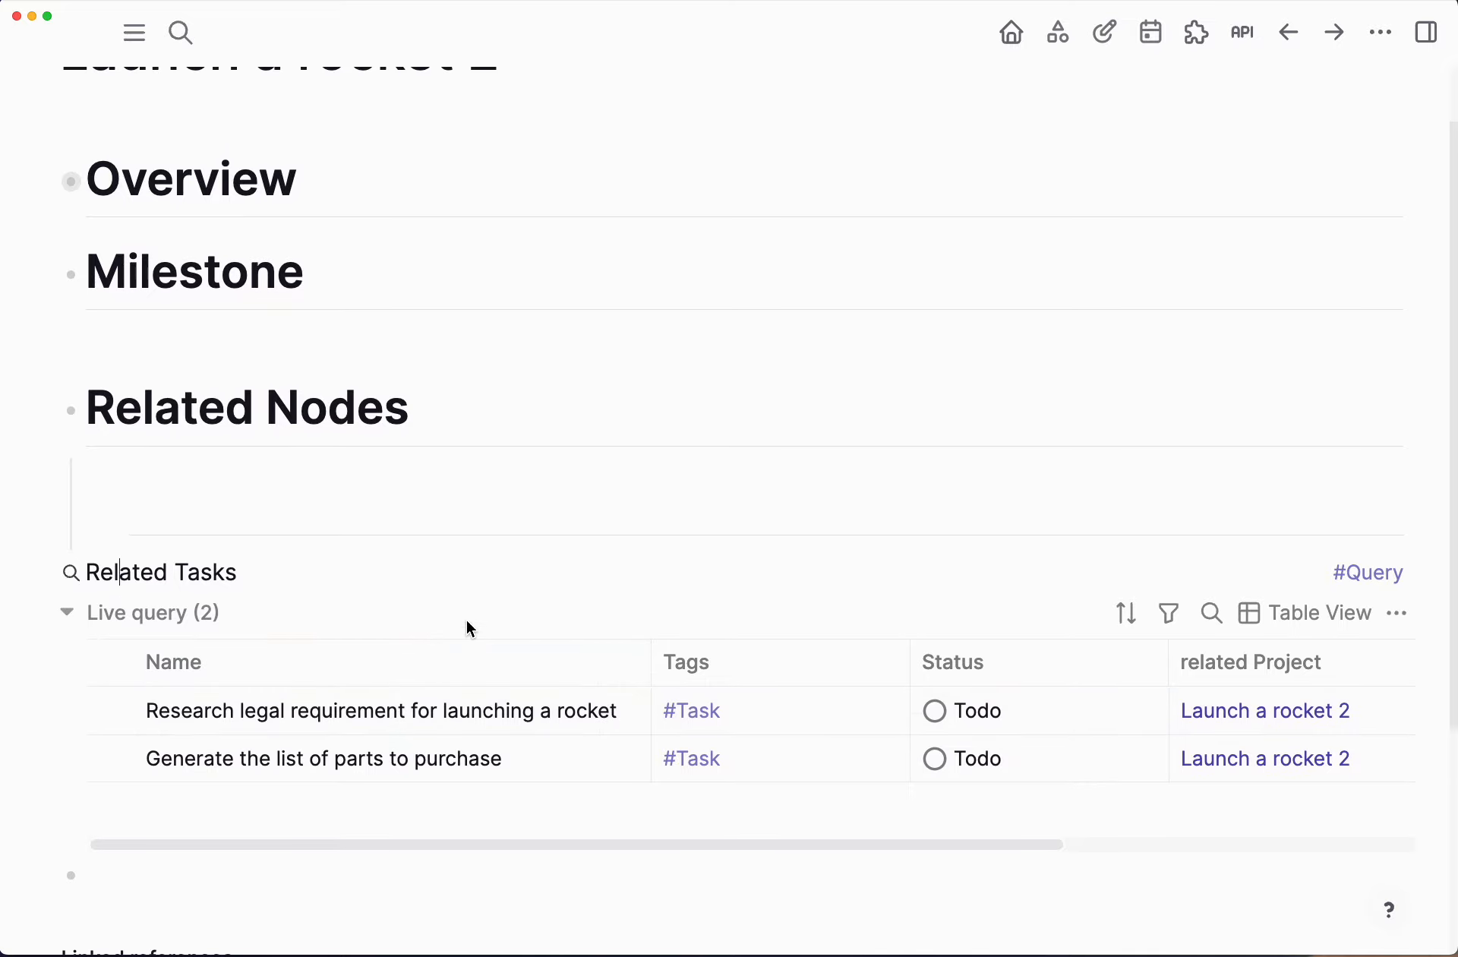
{"action": "scroll", "coordinate": [458, 602], "scroll_direction": "down", "scroll_amount": 3}
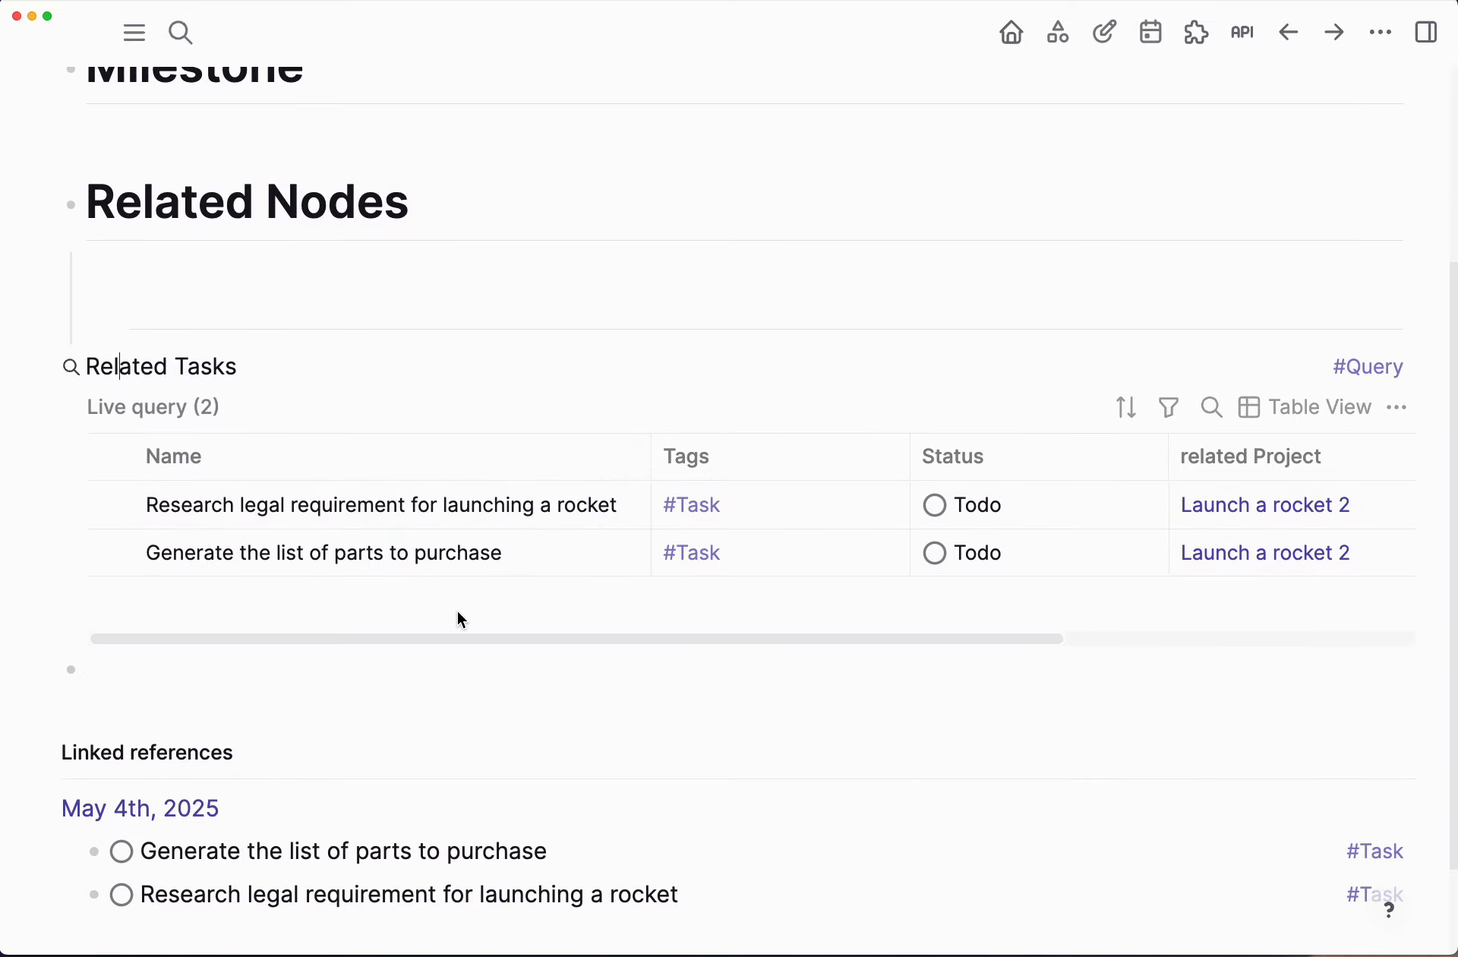
{"action": "scroll", "coordinate": [457, 611], "scroll_direction": "down", "scroll_amount": 2}
{"action": "scroll", "coordinate": [446, 556], "scroll_direction": "up", "scroll_amount": 1}
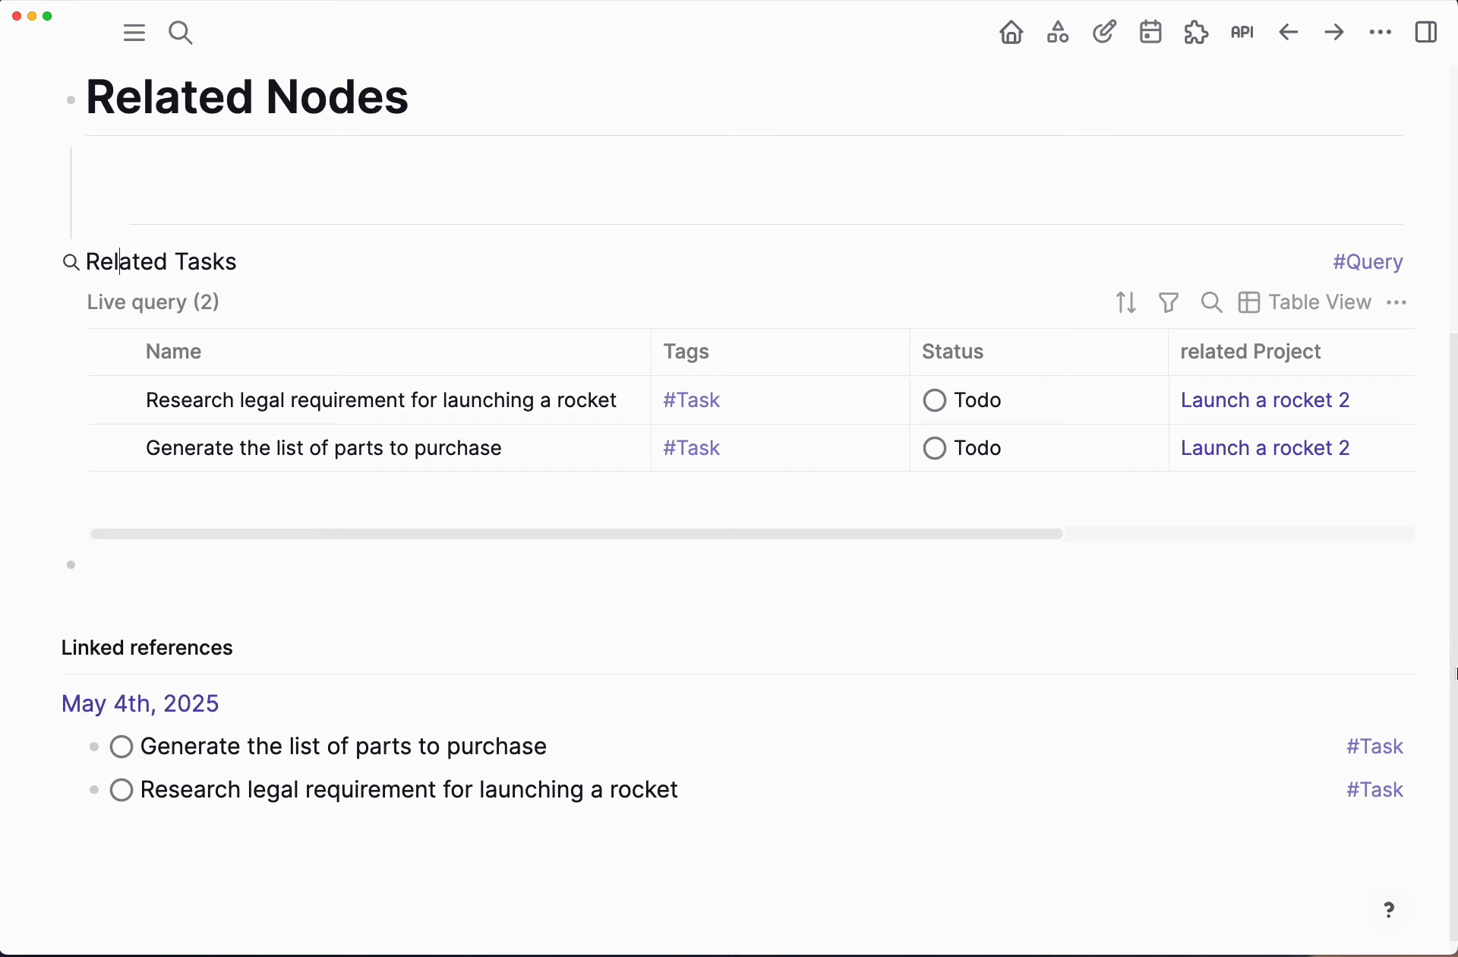
{"action": "mouse_move", "coordinate": [254, 651]}
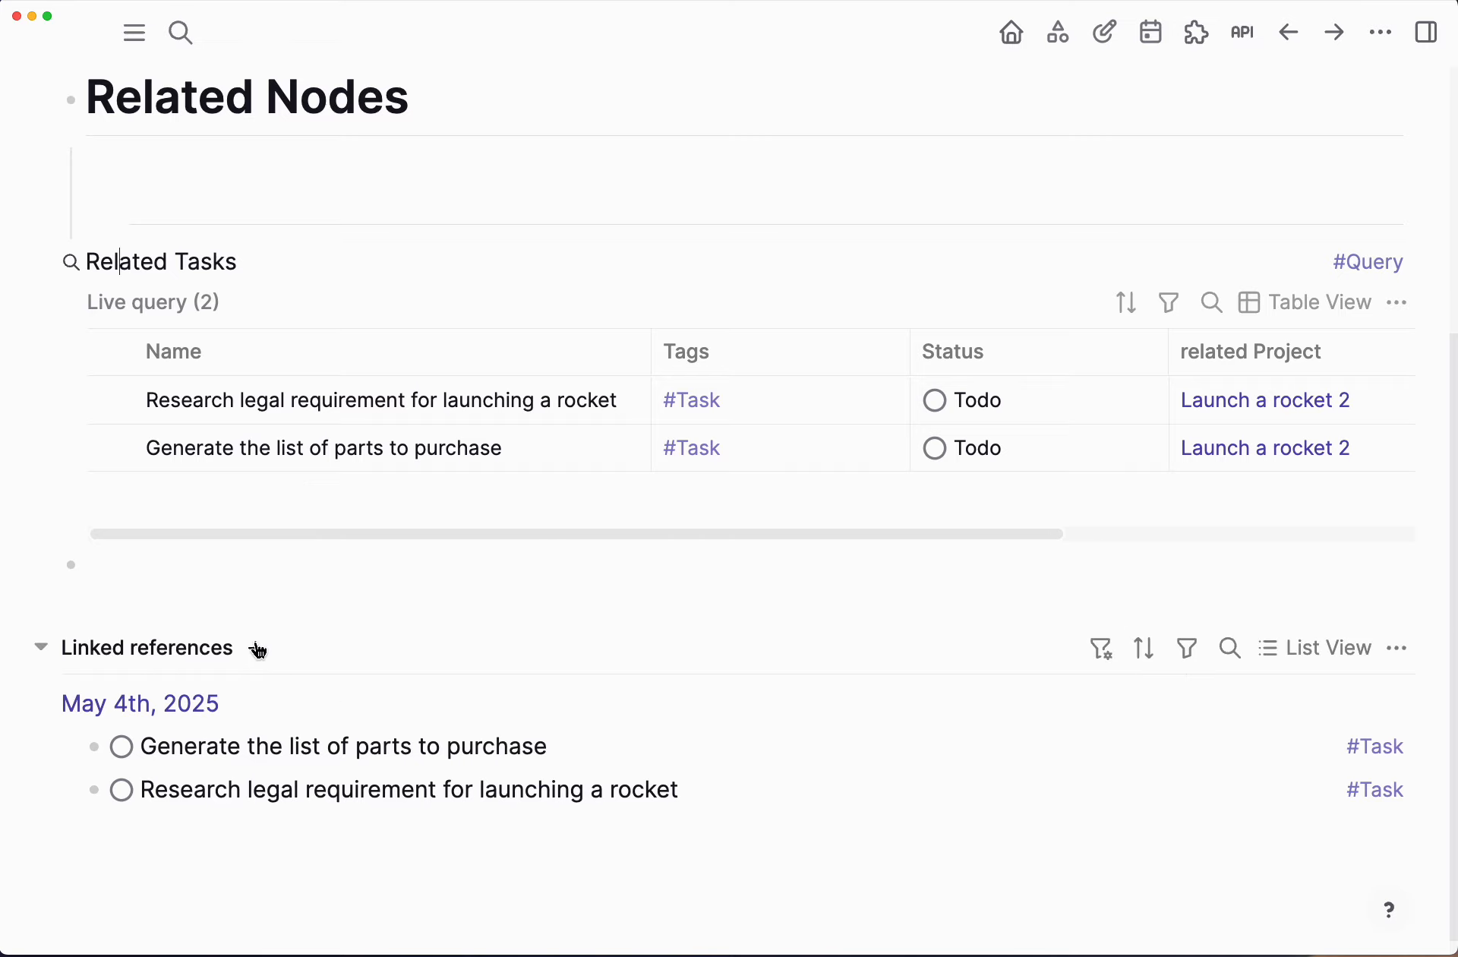
{"action": "scroll", "coordinate": [266, 678], "scroll_direction": "up", "scroll_amount": 1}
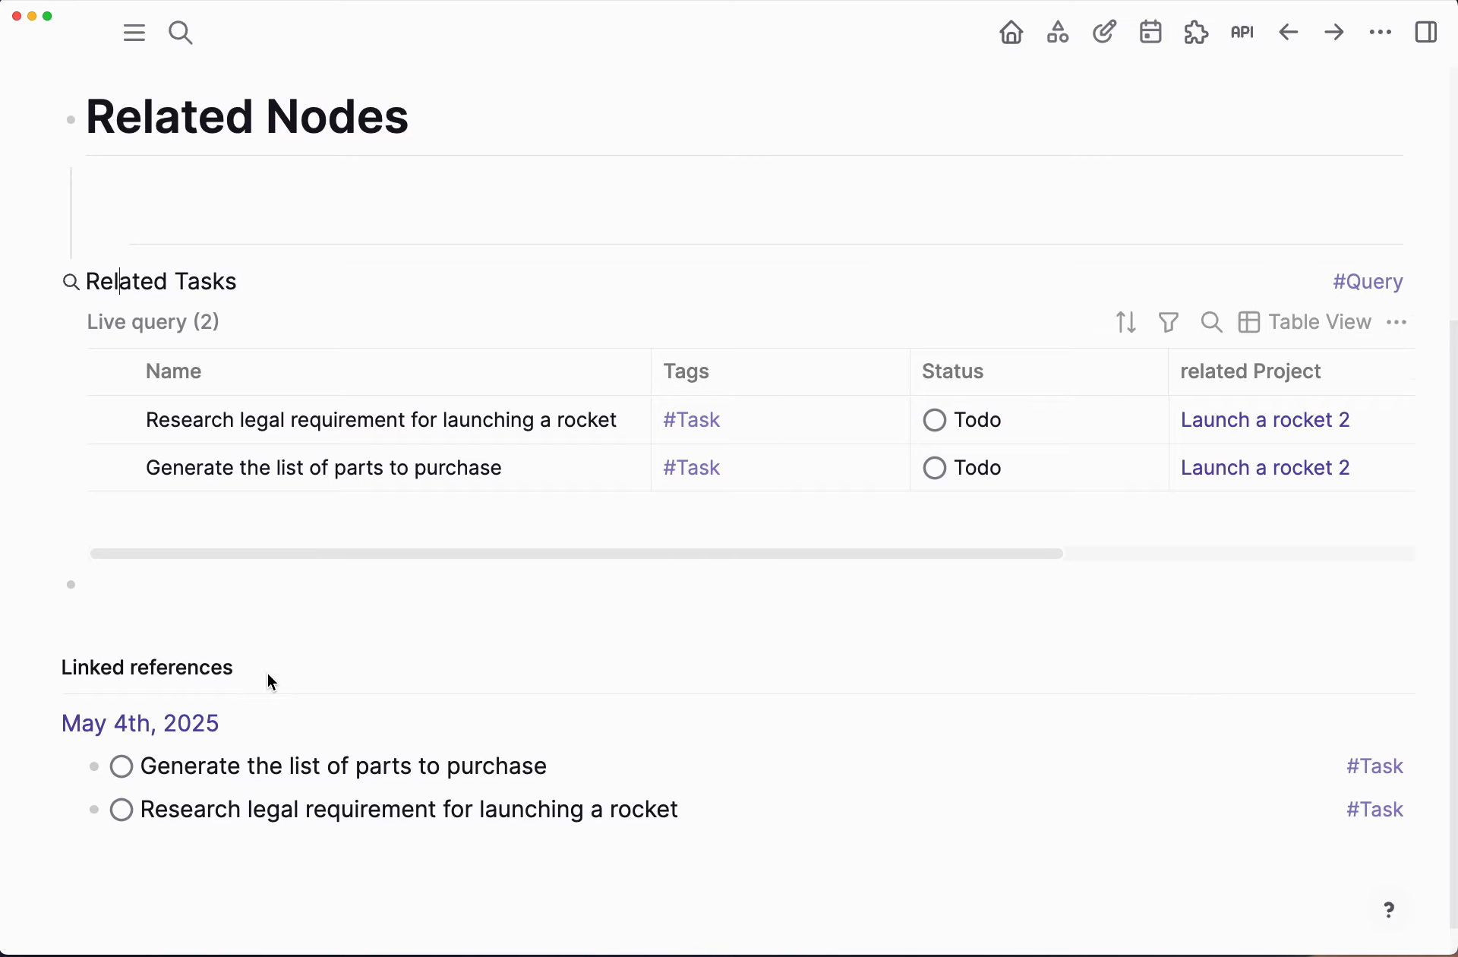
{"action": "scroll", "coordinate": [452, 671], "scroll_direction": "up", "scroll_amount": 3}
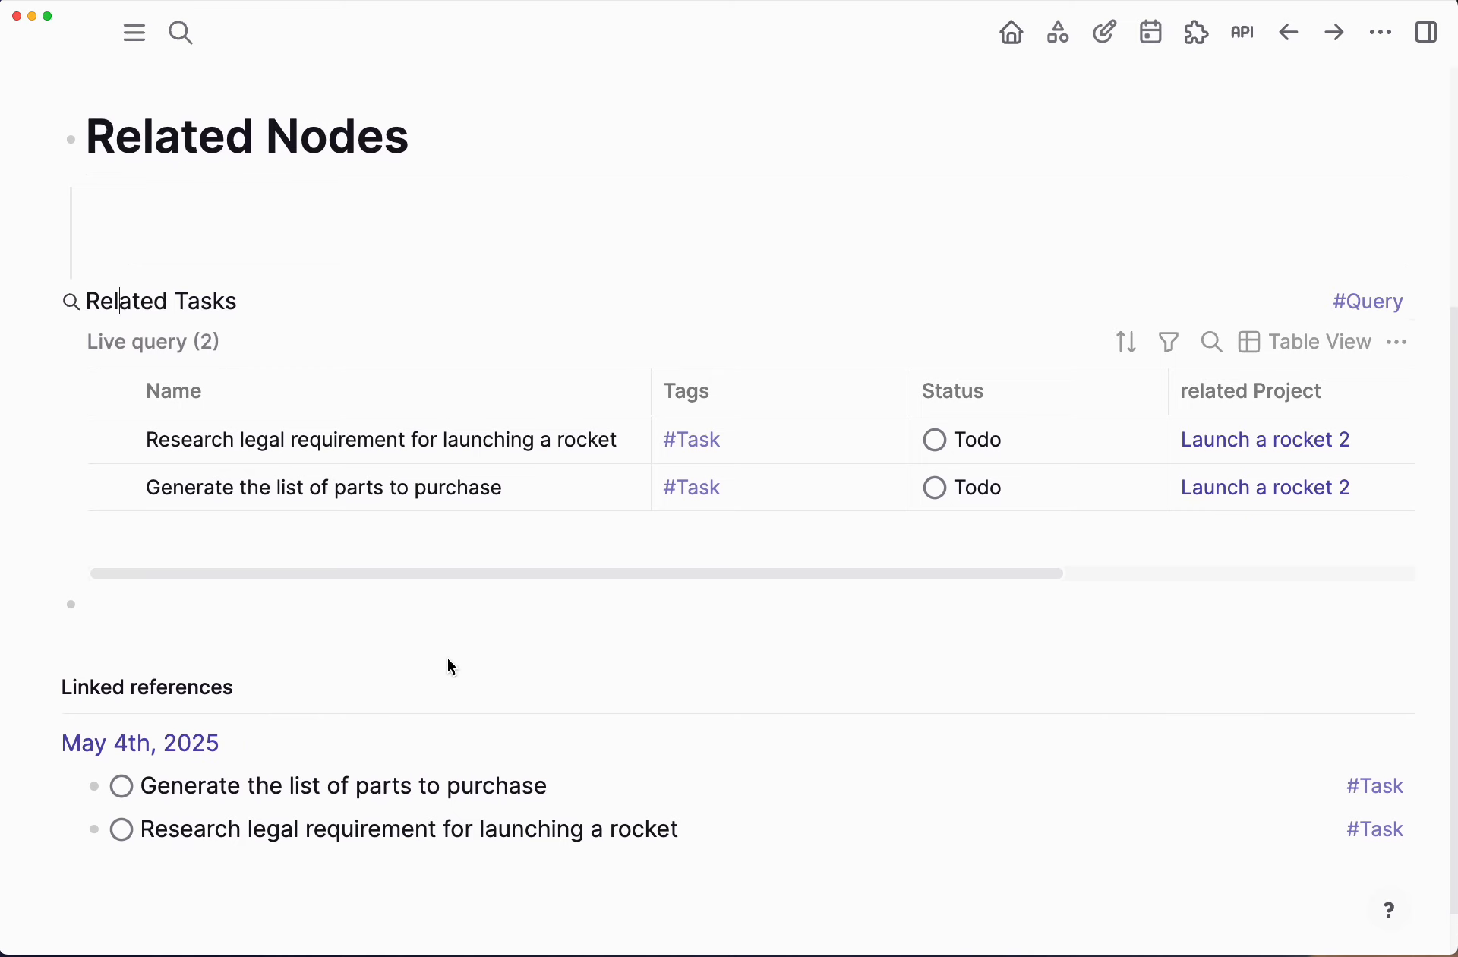
{"action": "scroll", "coordinate": [474, 687], "scroll_direction": "down", "scroll_amount": 4}
{"action": "scroll", "coordinate": [473, 684], "scroll_direction": "up", "scroll_amount": 3}
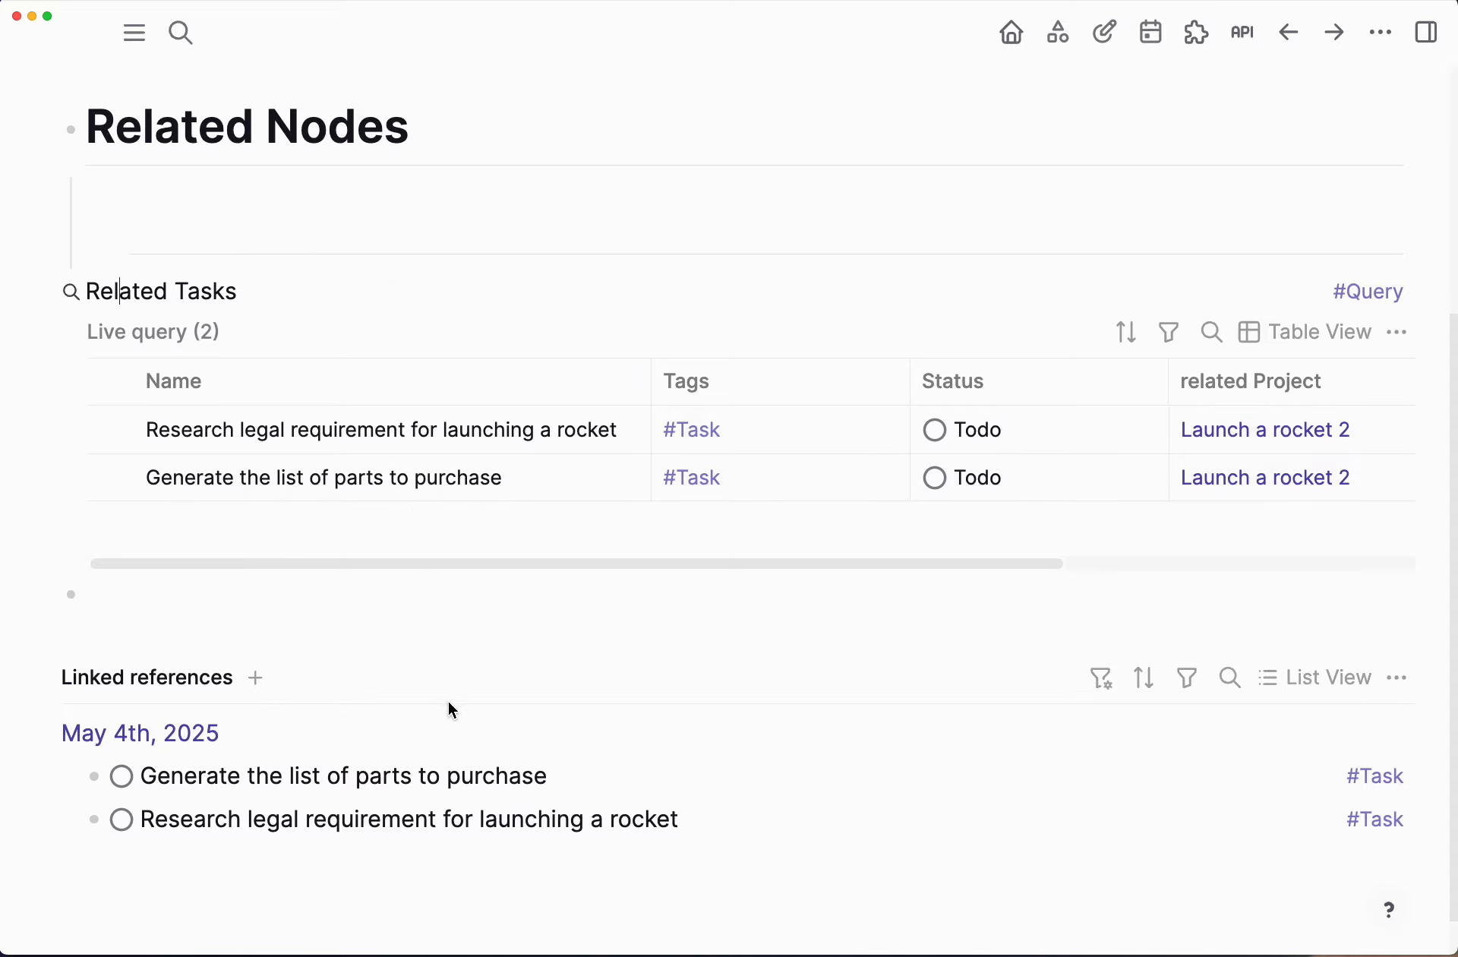
Step: Add a new view to the Linked references section
{"action": "mouse_move", "coordinate": [306, 691]}
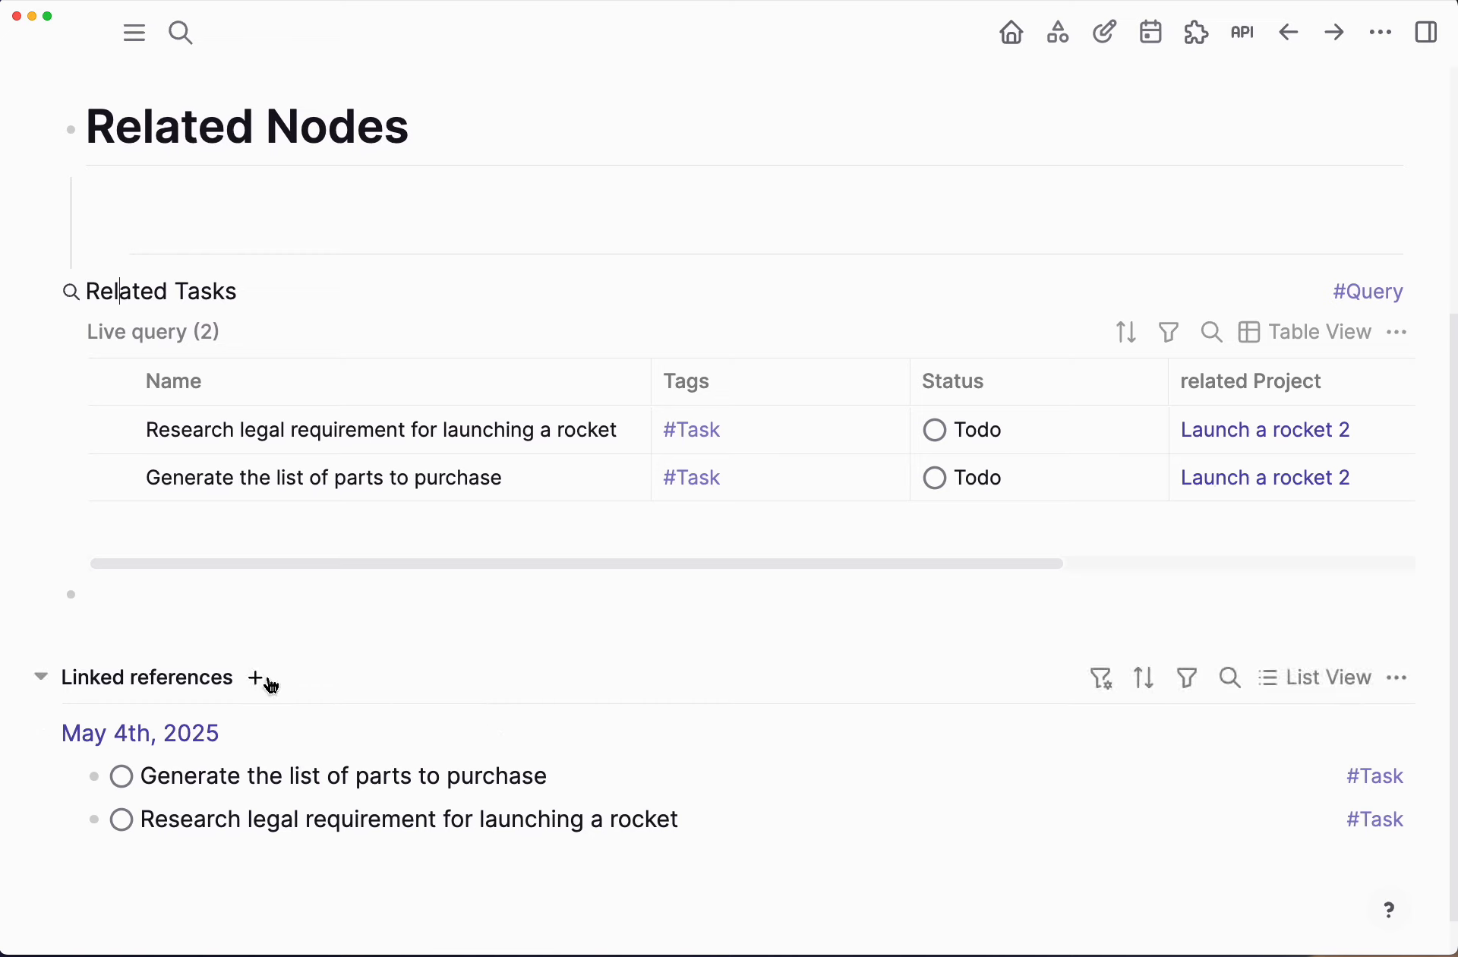
{"action": "left_click", "coordinate": [261, 682]}
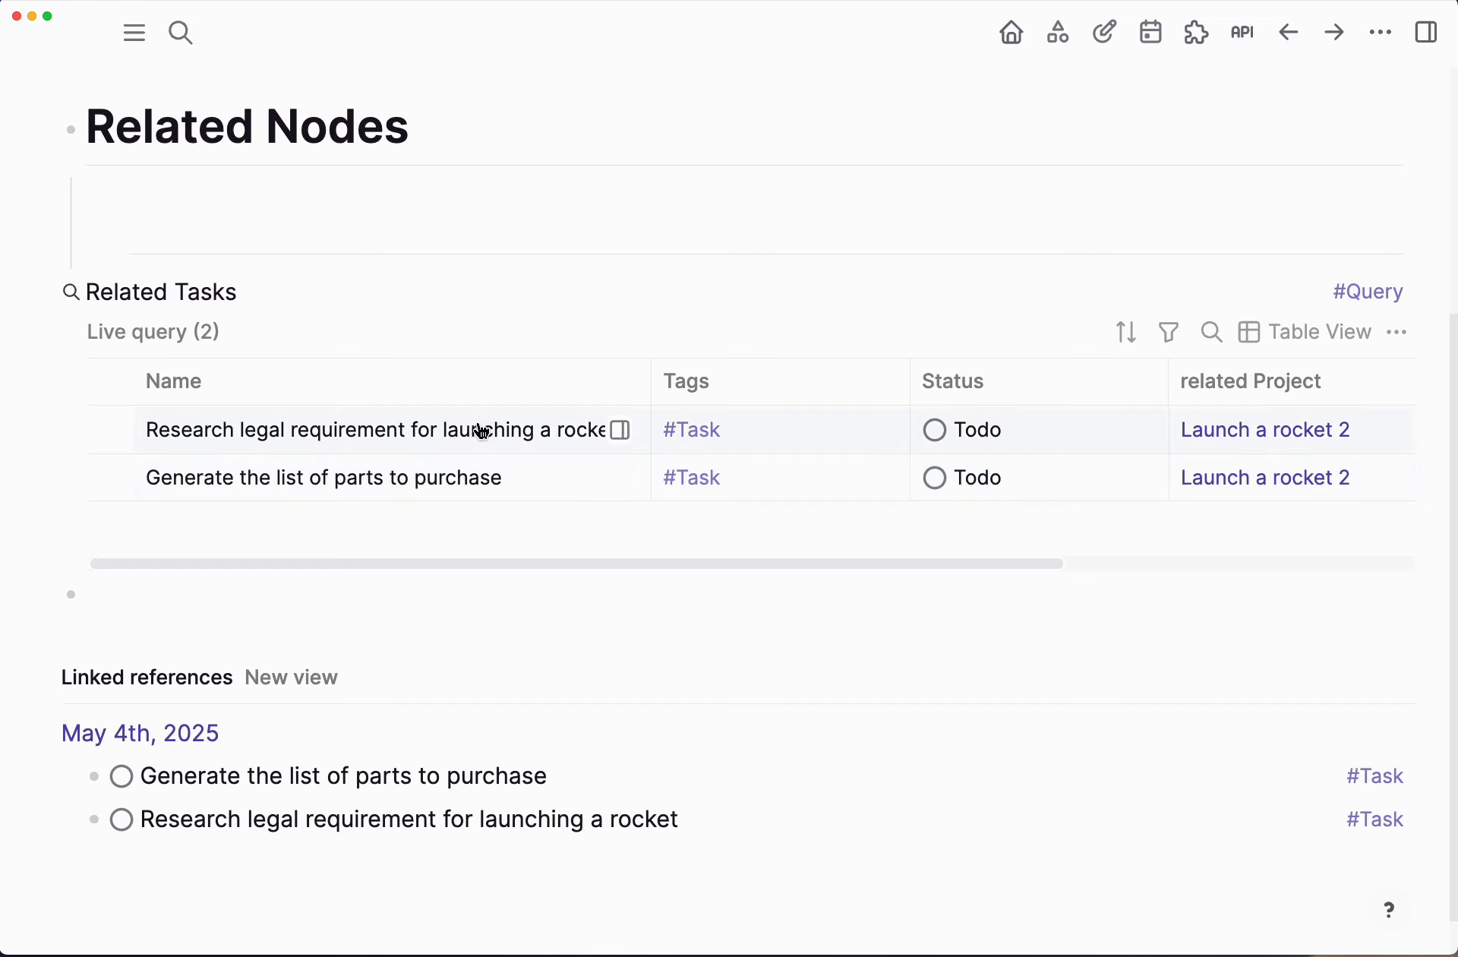
Step: Return to the Milestone area of the page, switch to the separate notes window and copy the prepared text there
{"action": "scroll", "coordinate": [483, 432], "scroll_direction": "up", "scroll_amount": 1}
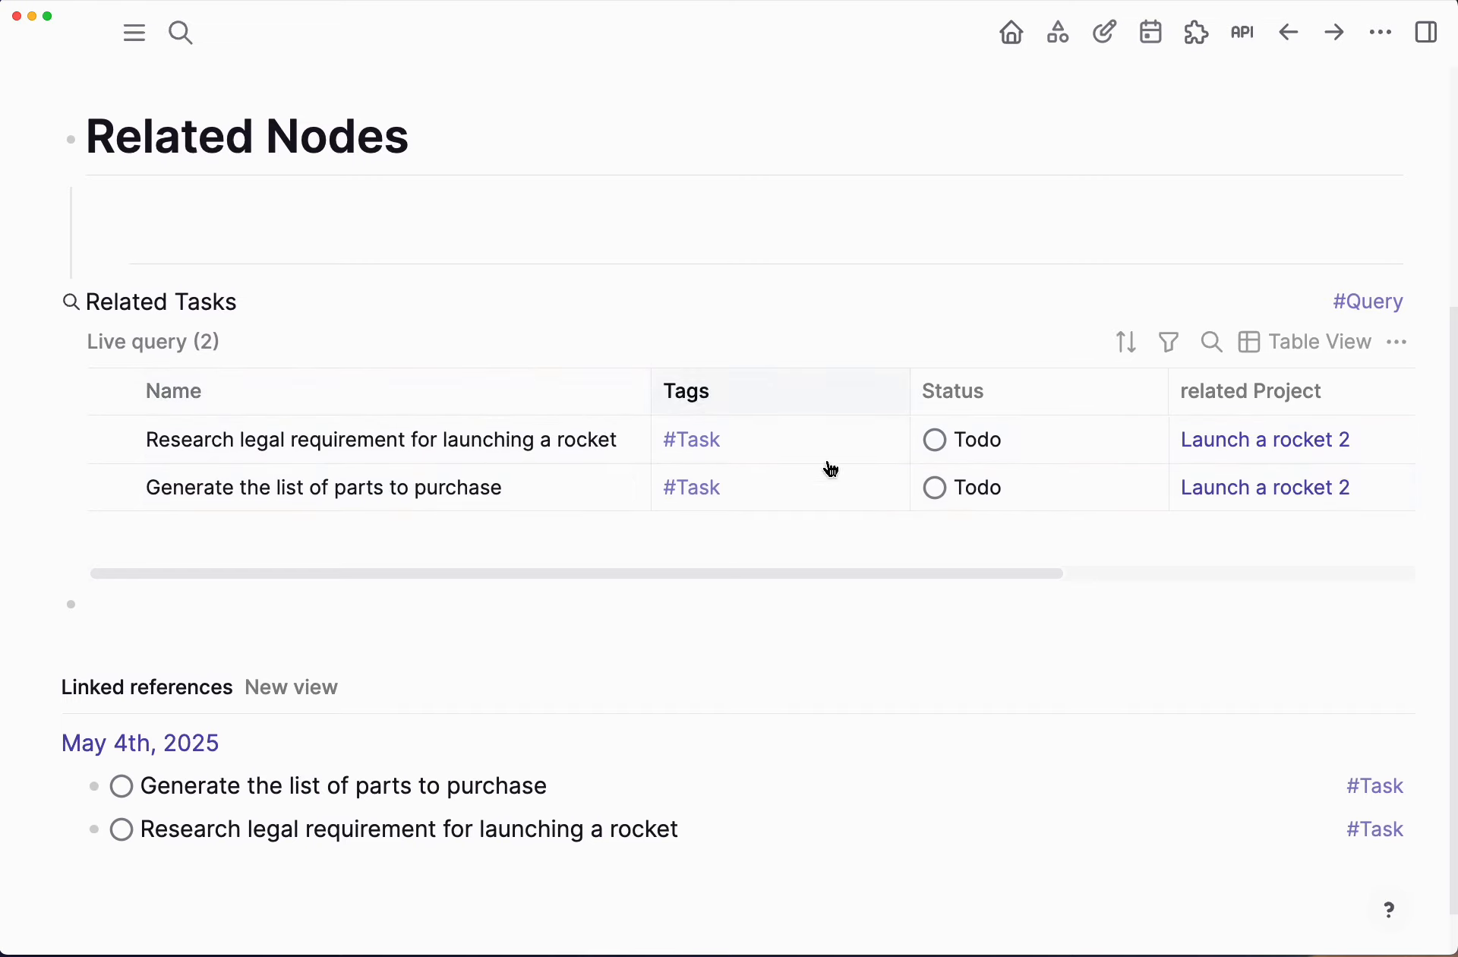
{"action": "scroll", "coordinate": [719, 372], "scroll_direction": "up", "scroll_amount": 4}
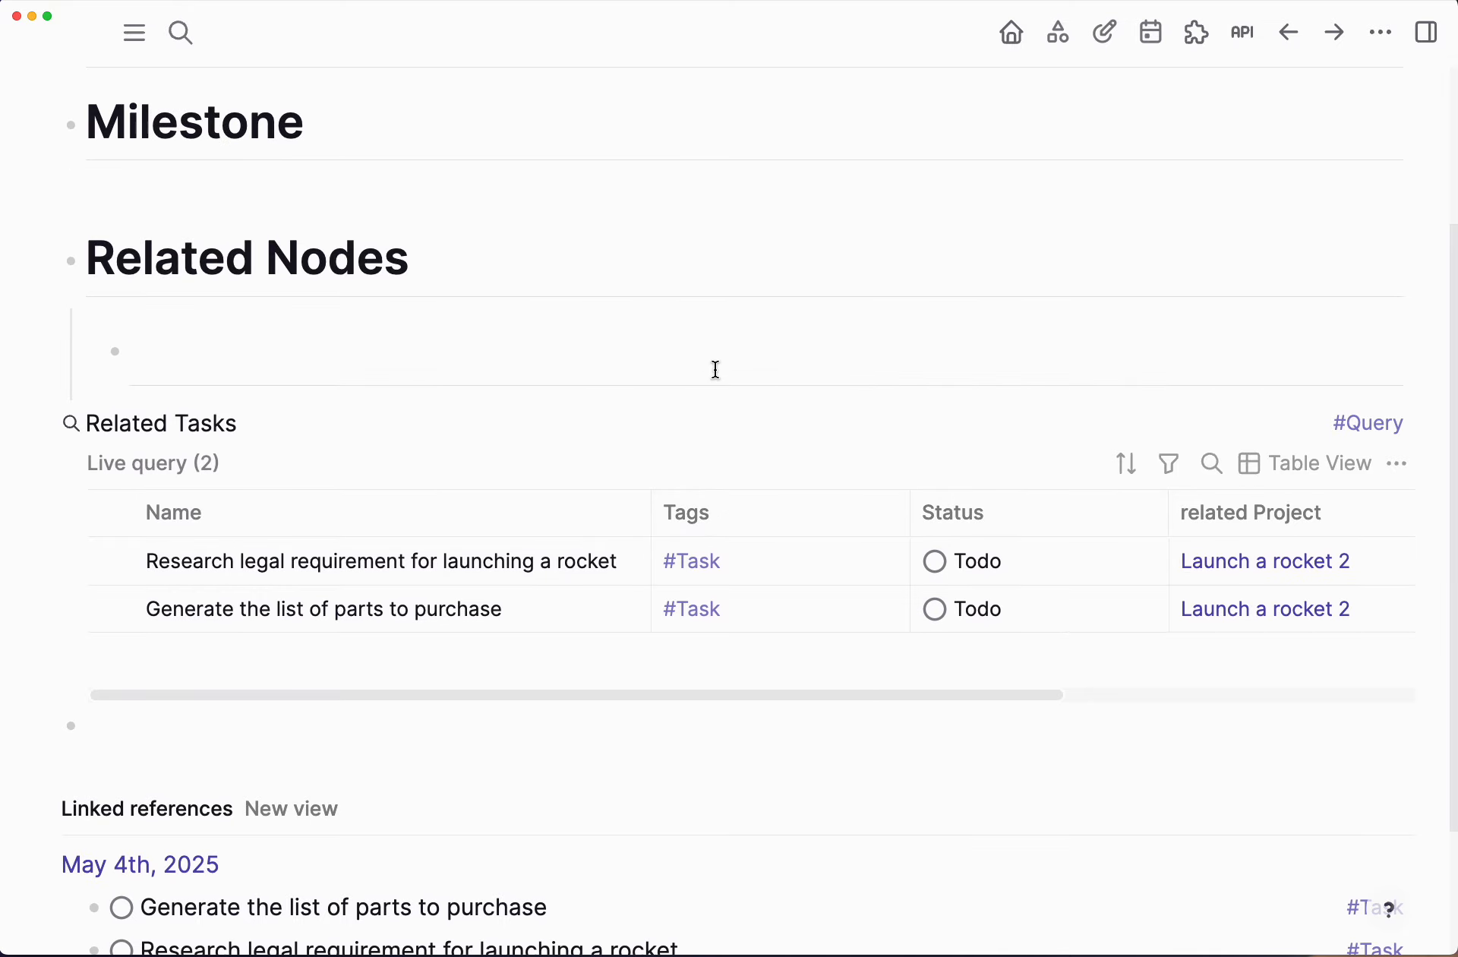
{"action": "scroll", "coordinate": [716, 369], "scroll_direction": "up", "scroll_amount": 7}
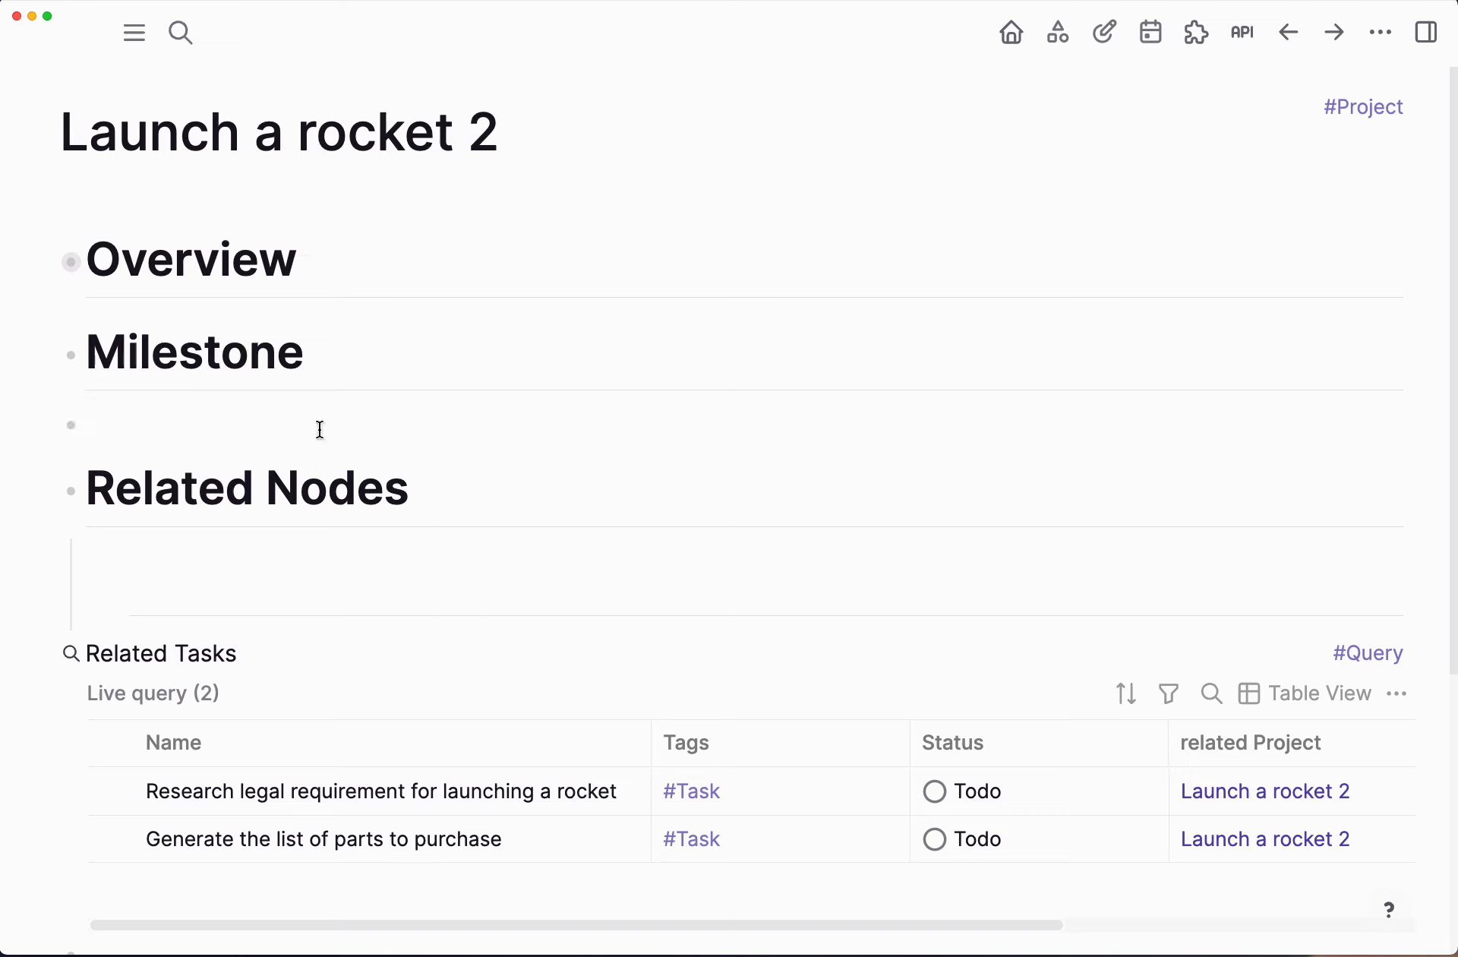
{"action": "left_click", "coordinate": [1457, 455]}
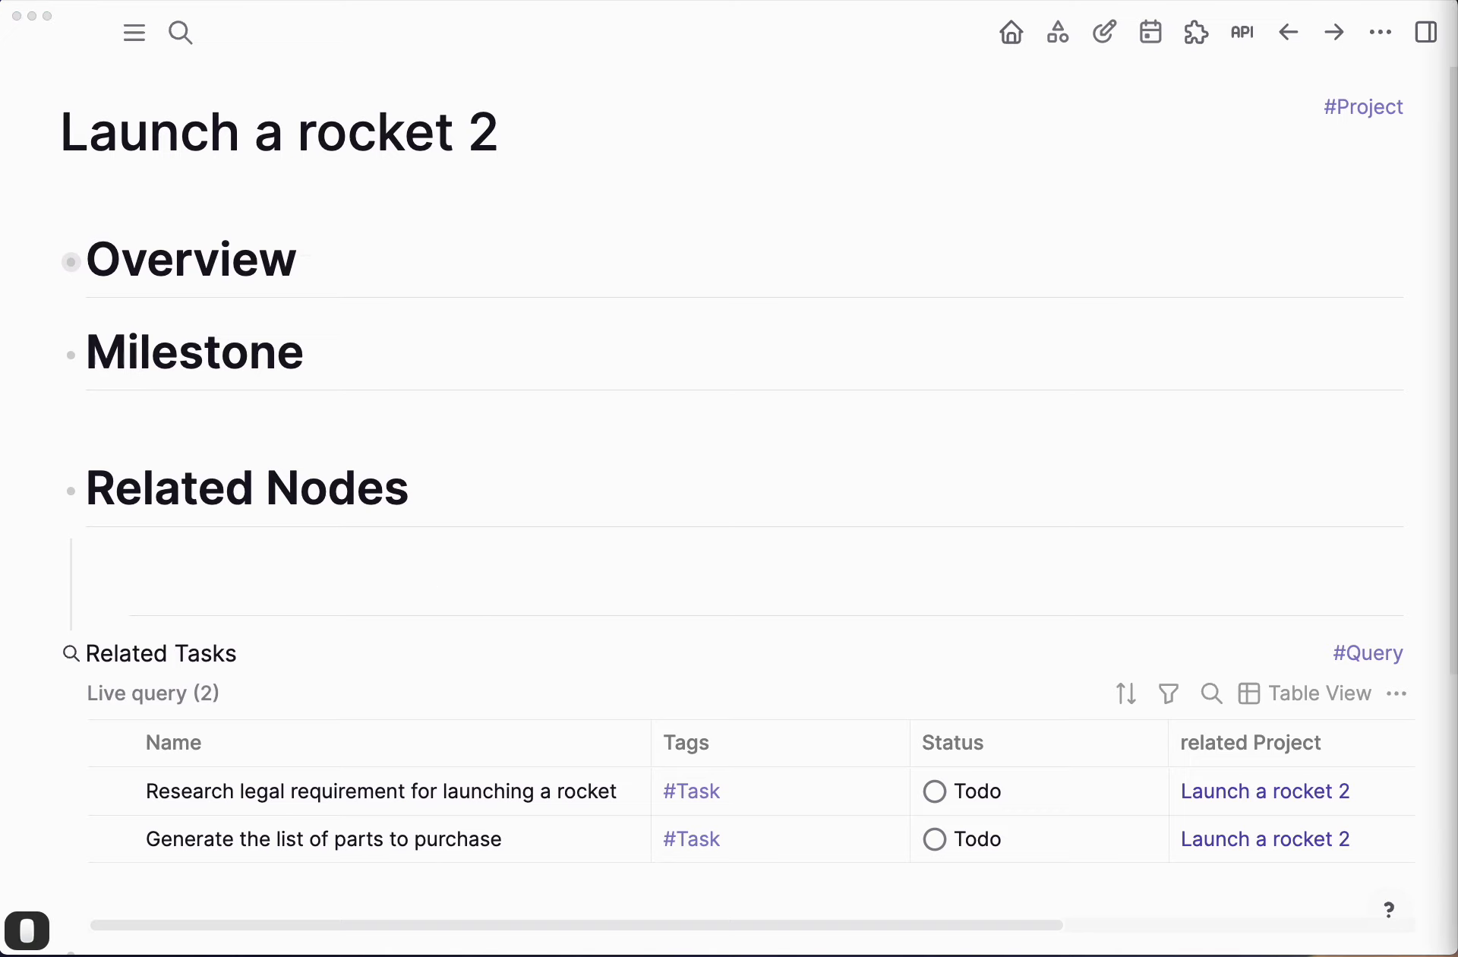
{"action": "left_click", "coordinate": [1456, 456]}
{"action": "key", "text": "super+c"}
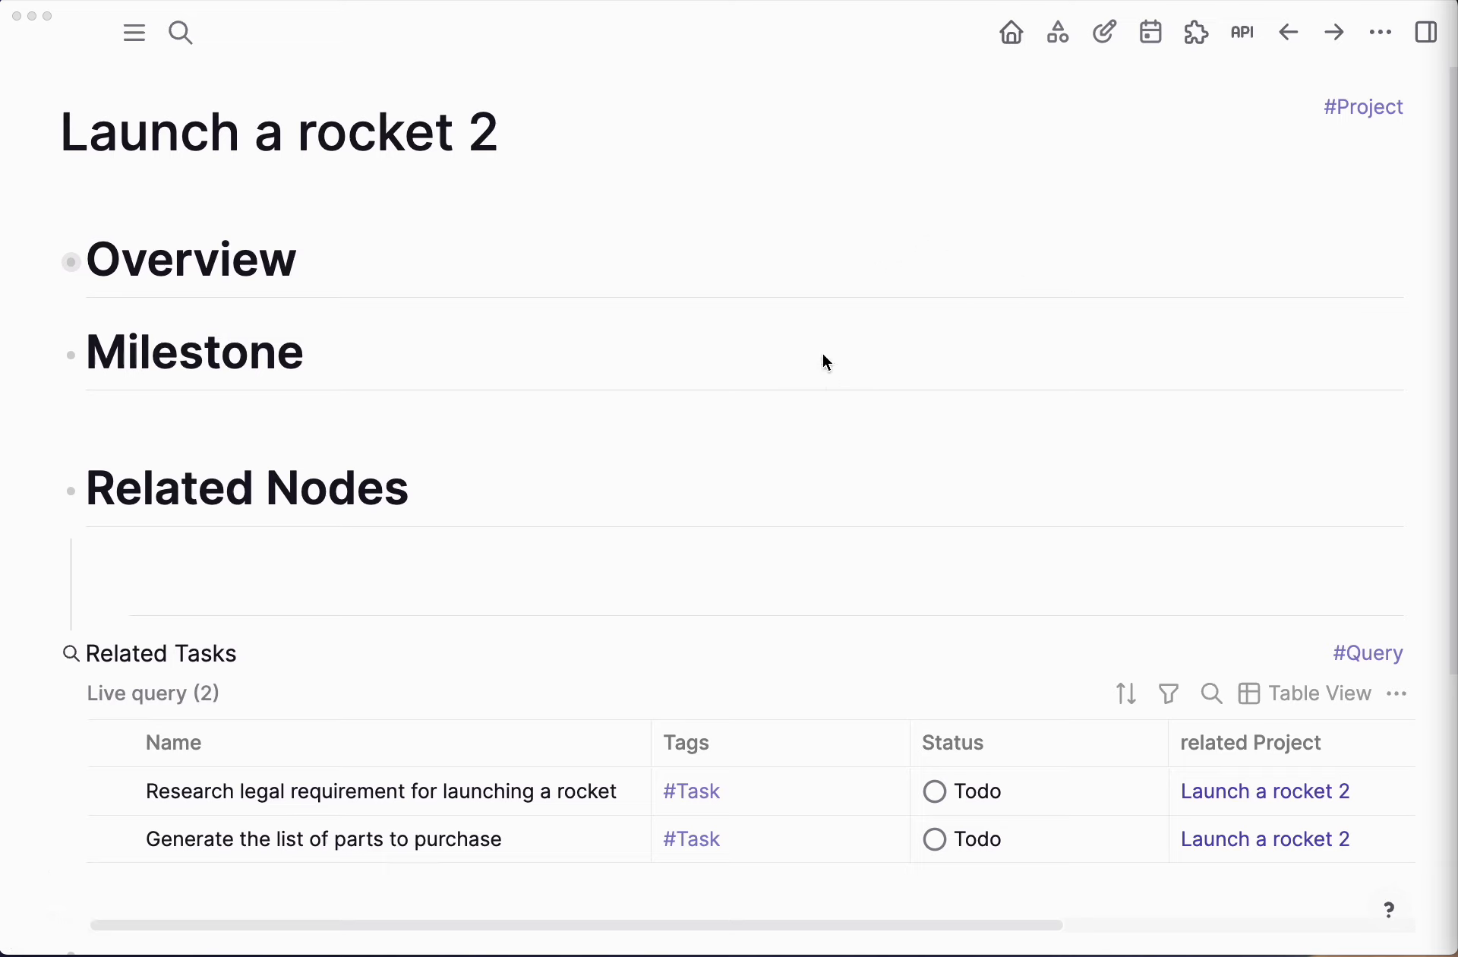
Step: Search for "template", open the Template tag page and show its tagged nodes in Table View
{"action": "key", "text": "super+k"}
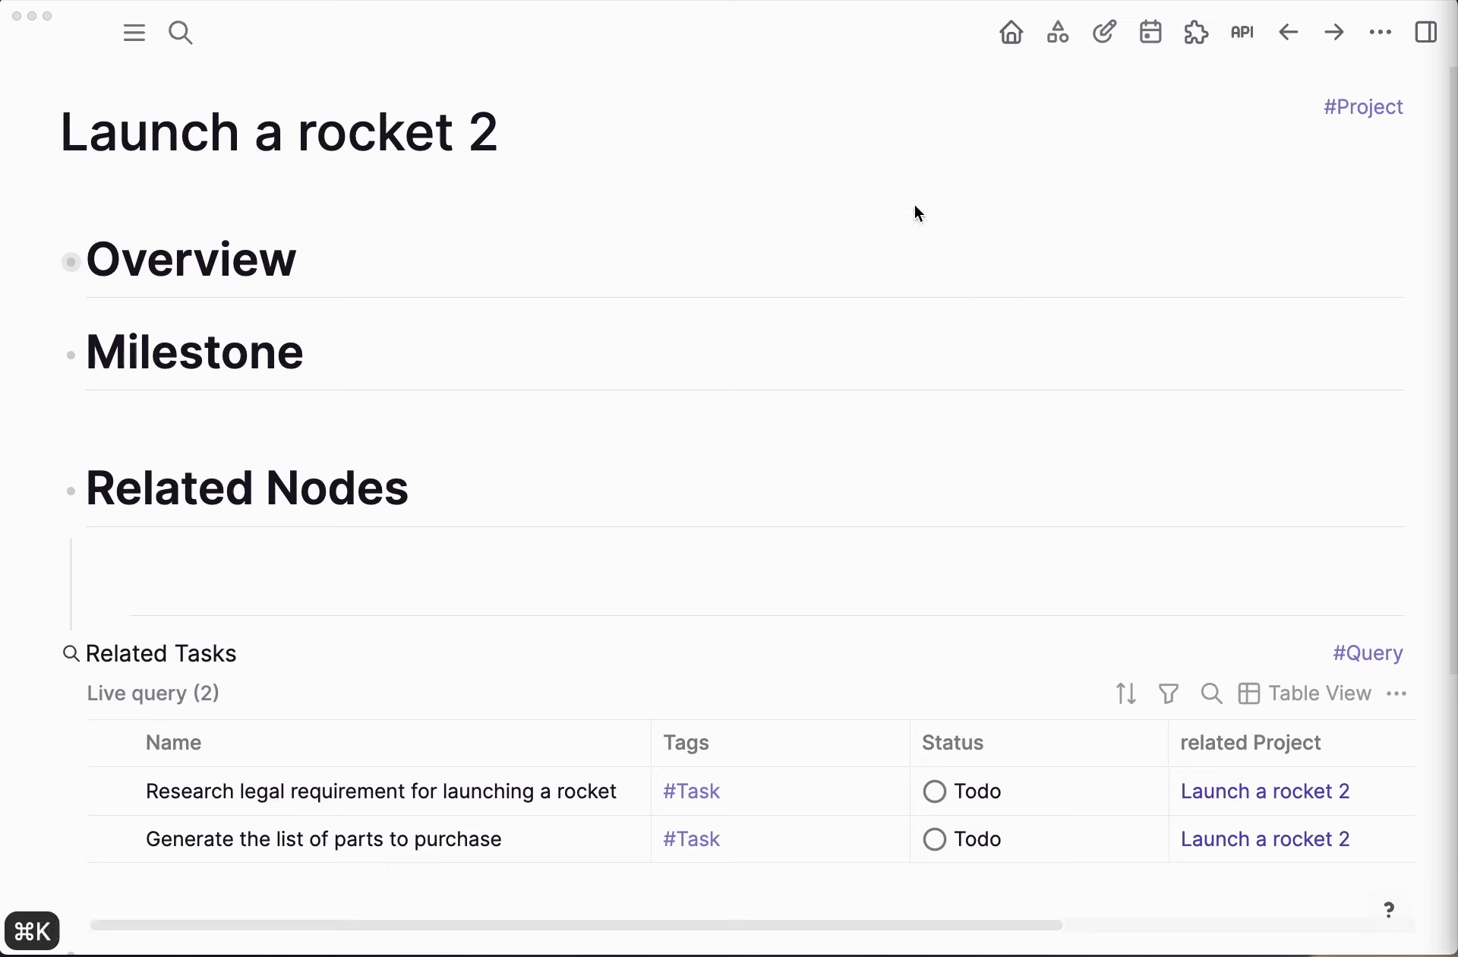
{"action": "left_click", "coordinate": [902, 179]}
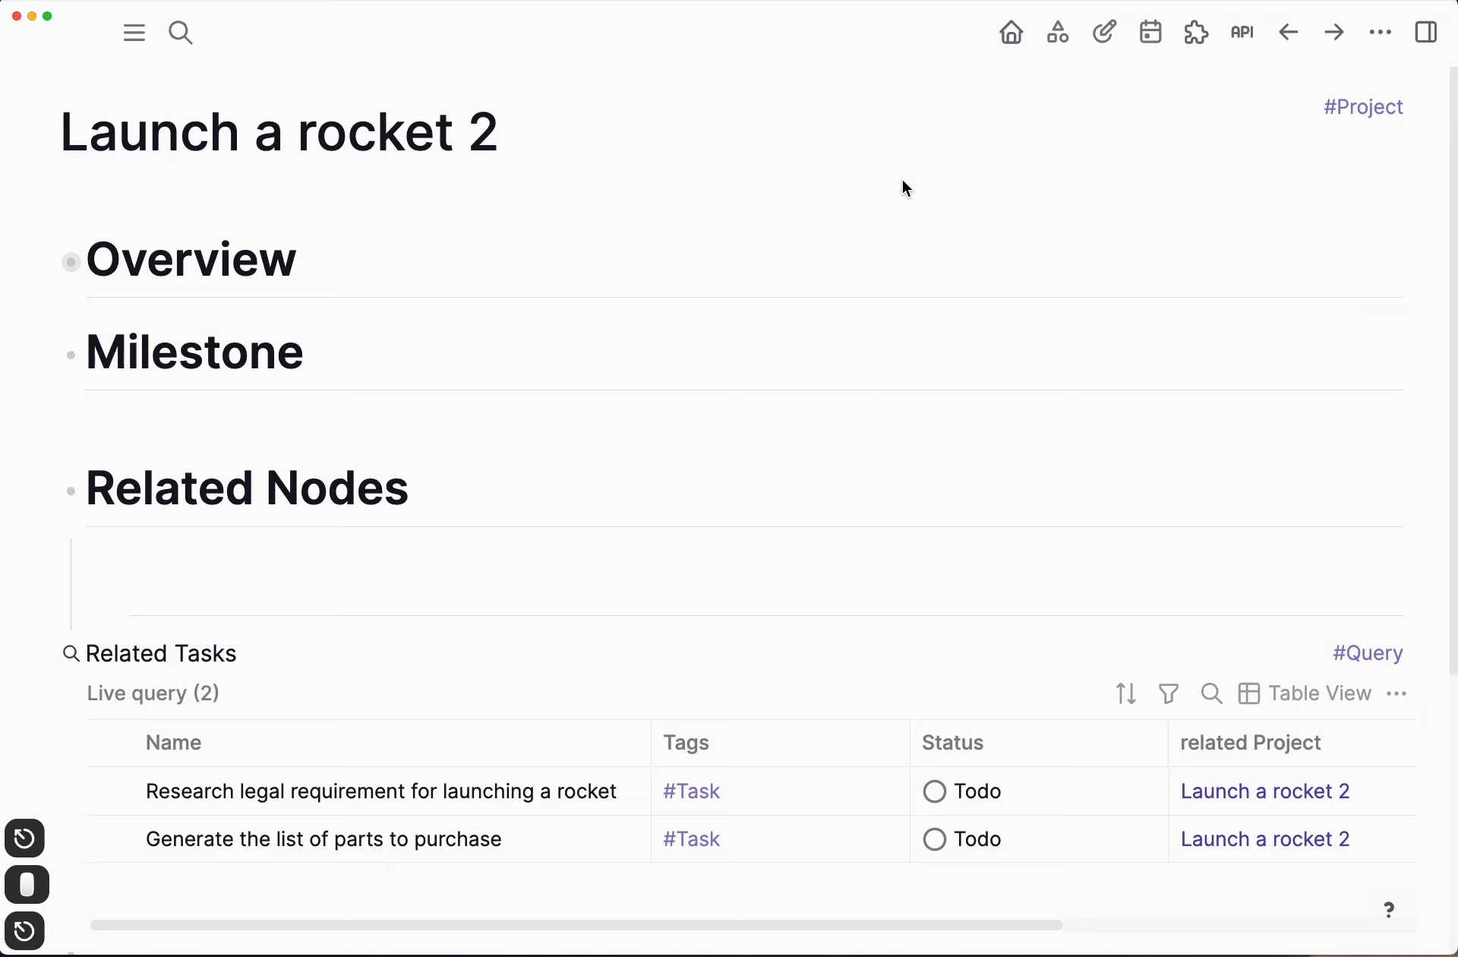
{"action": "key", "text": "super+k"}
{"action": "type", "text": "template"}
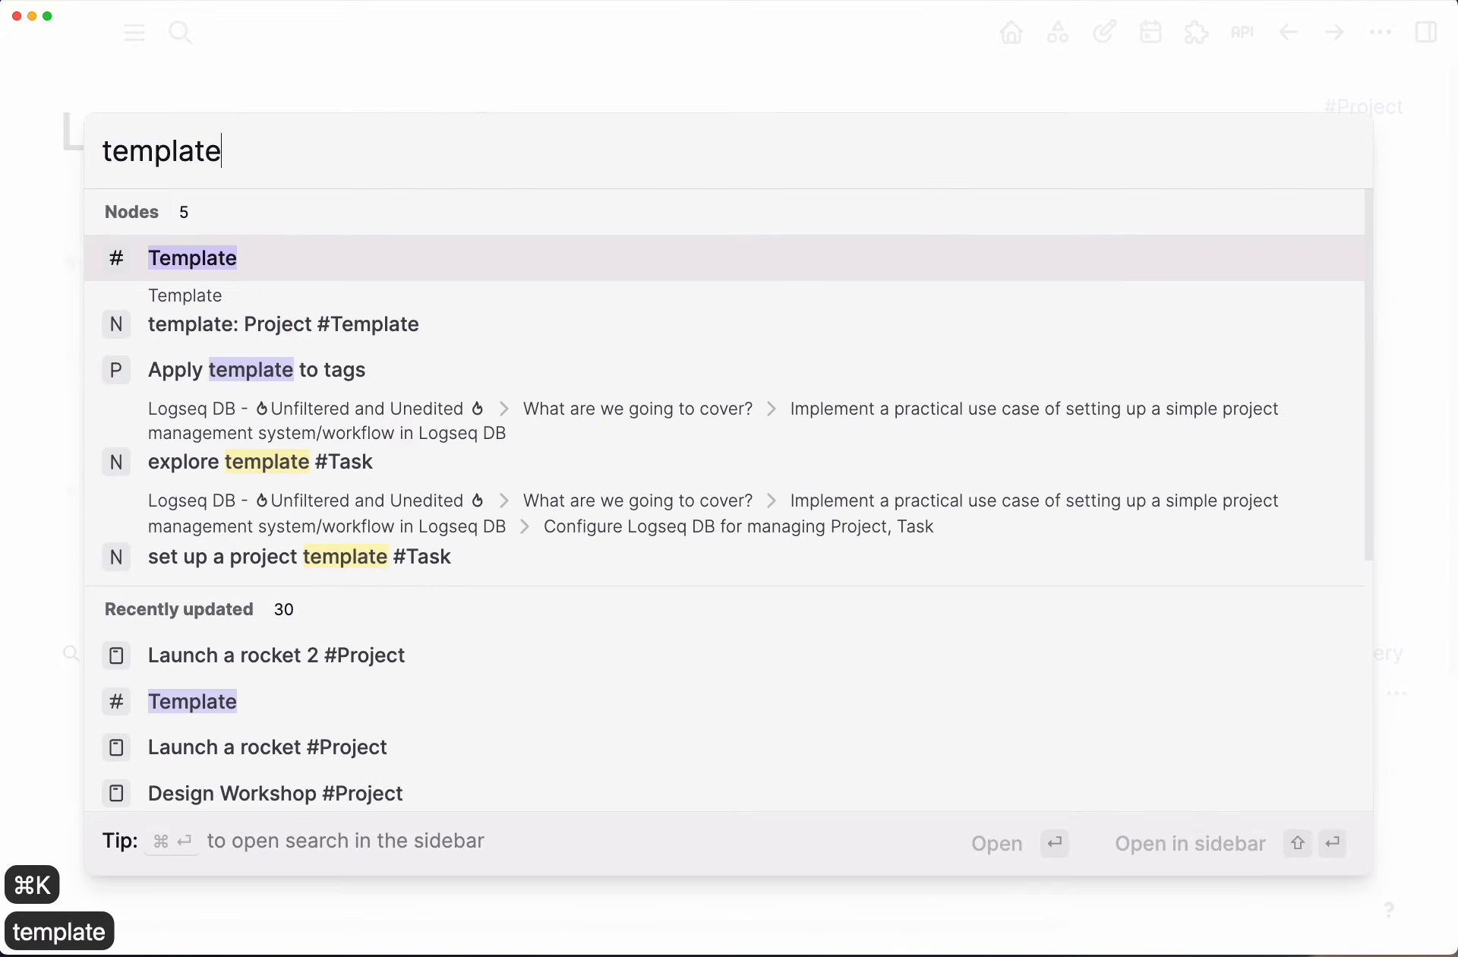
{"action": "key", "text": "Down"}
{"action": "key", "text": "Up"}
{"action": "key", "text": "Return"}
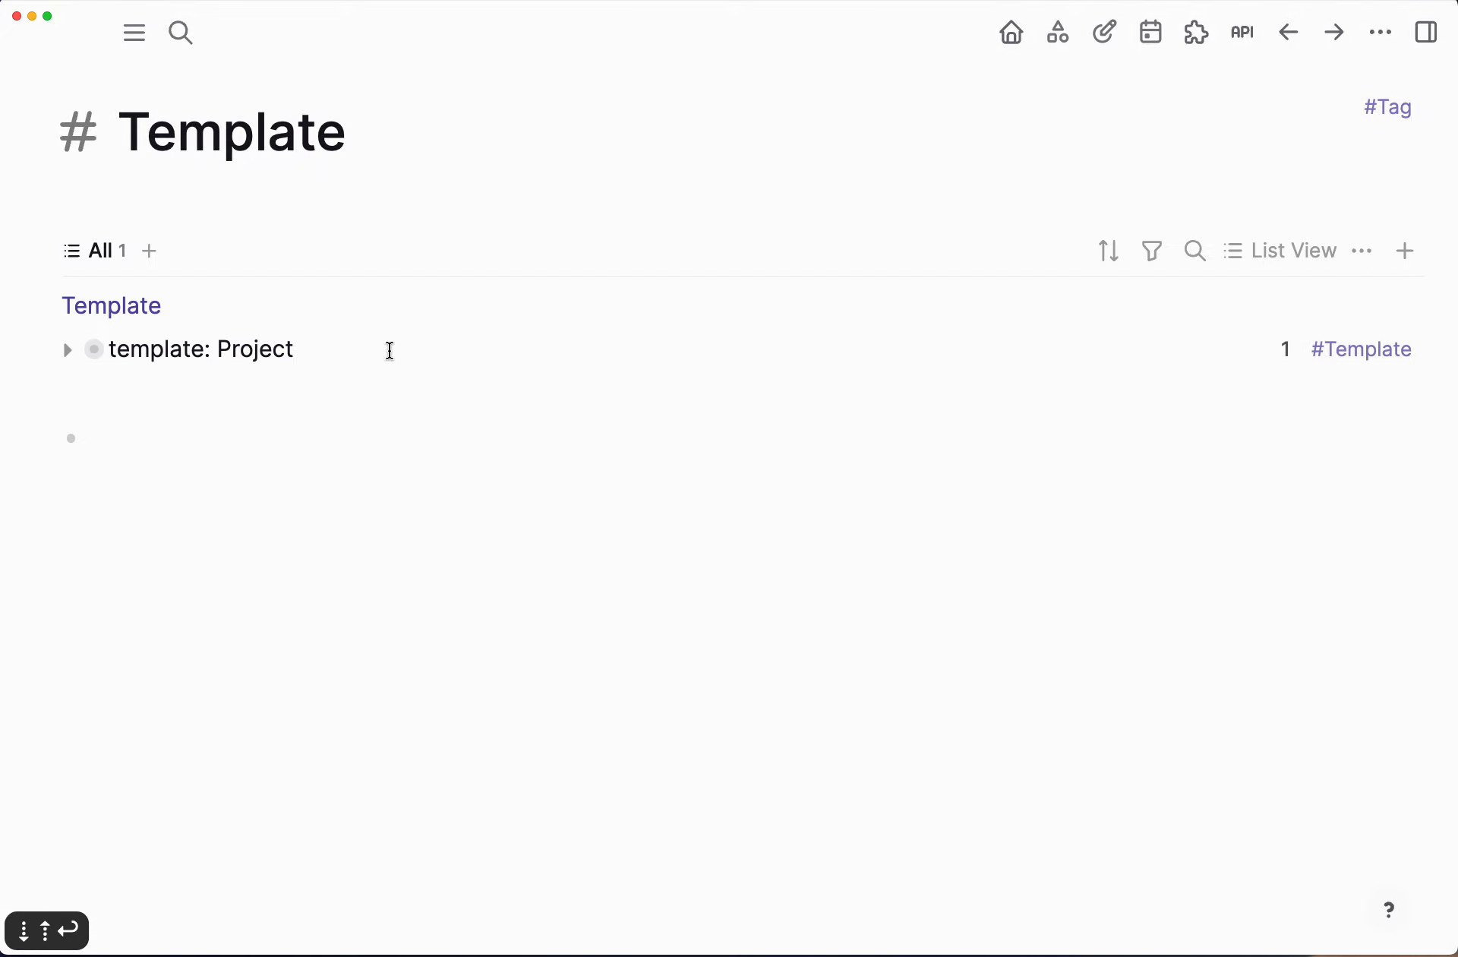
{"action": "left_click", "coordinate": [1312, 255]}
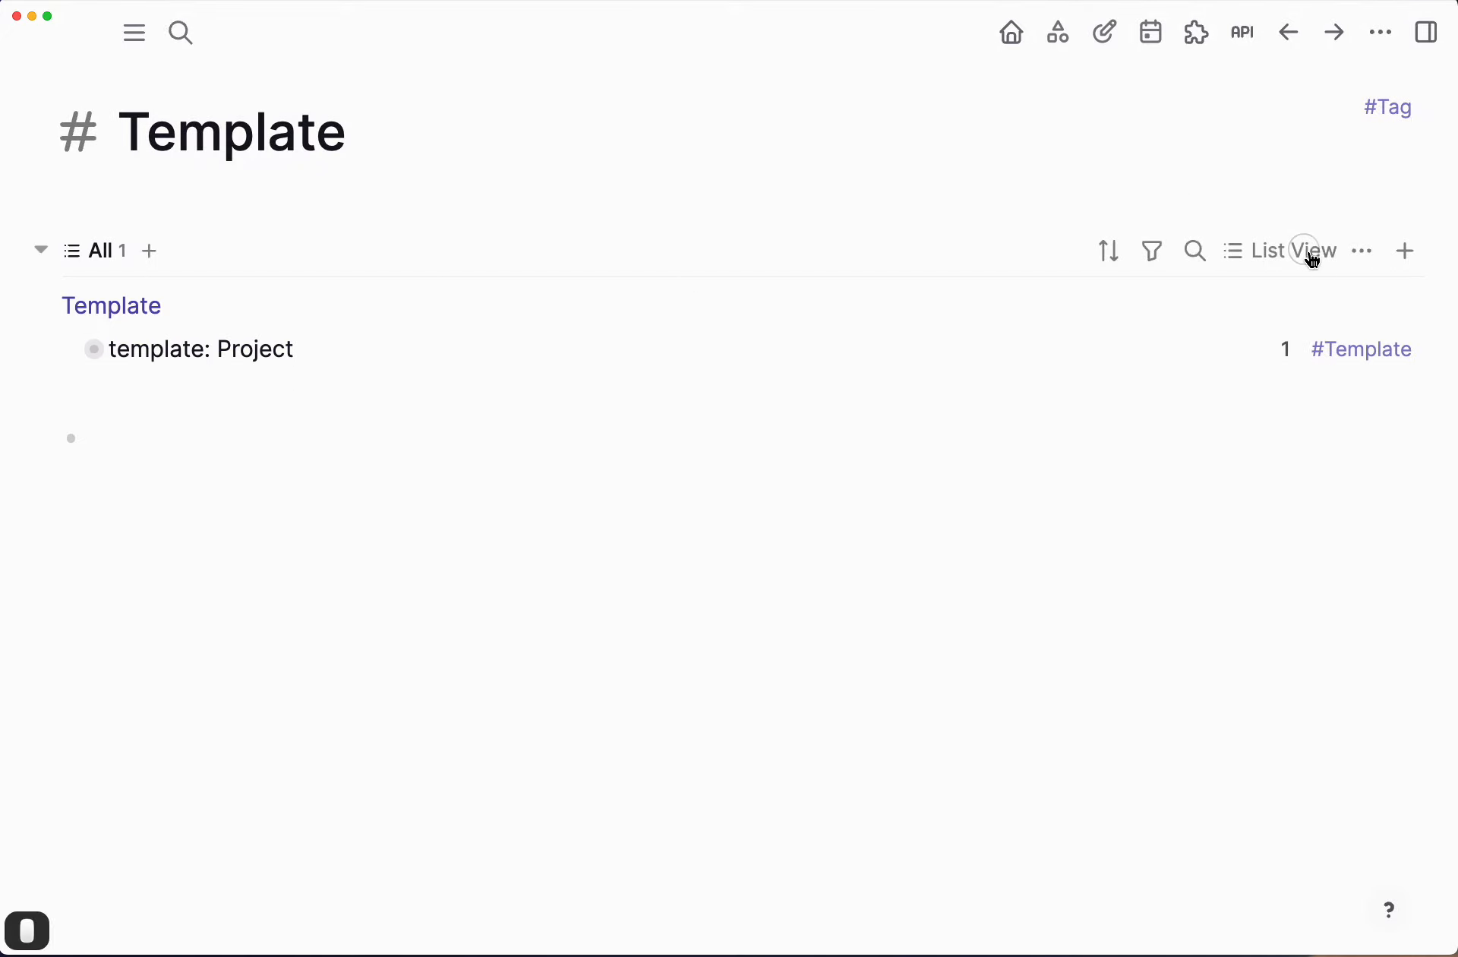
{"action": "left_click", "coordinate": [1220, 358]}
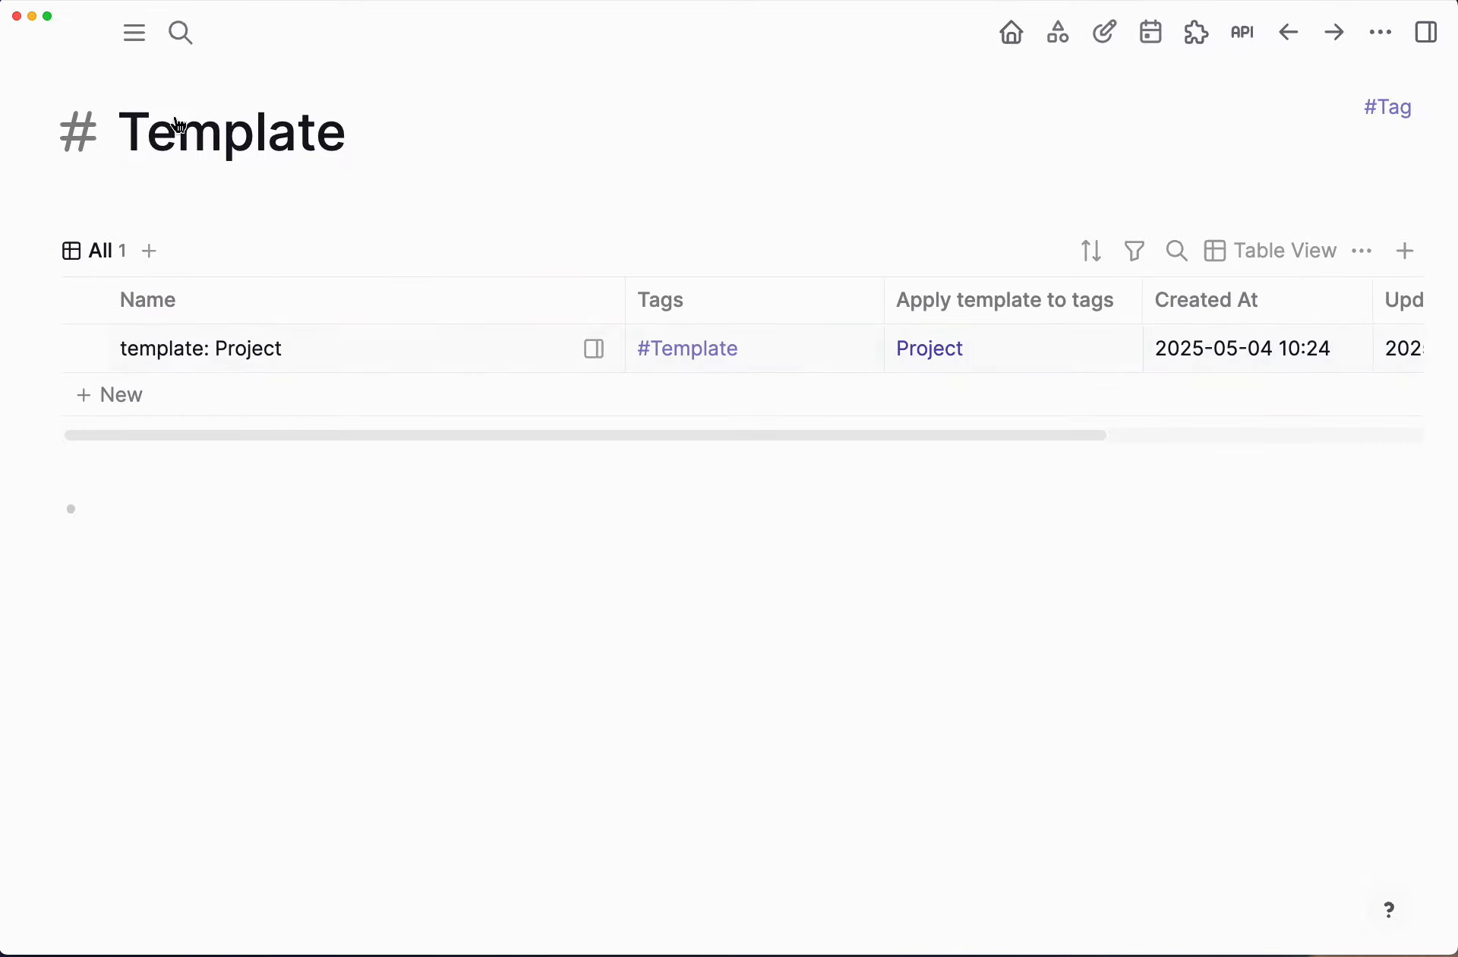
Step: Review the contents of the template: Project node, then return to the Template tag page
{"action": "left_click", "coordinate": [185, 362], "text": "super"}
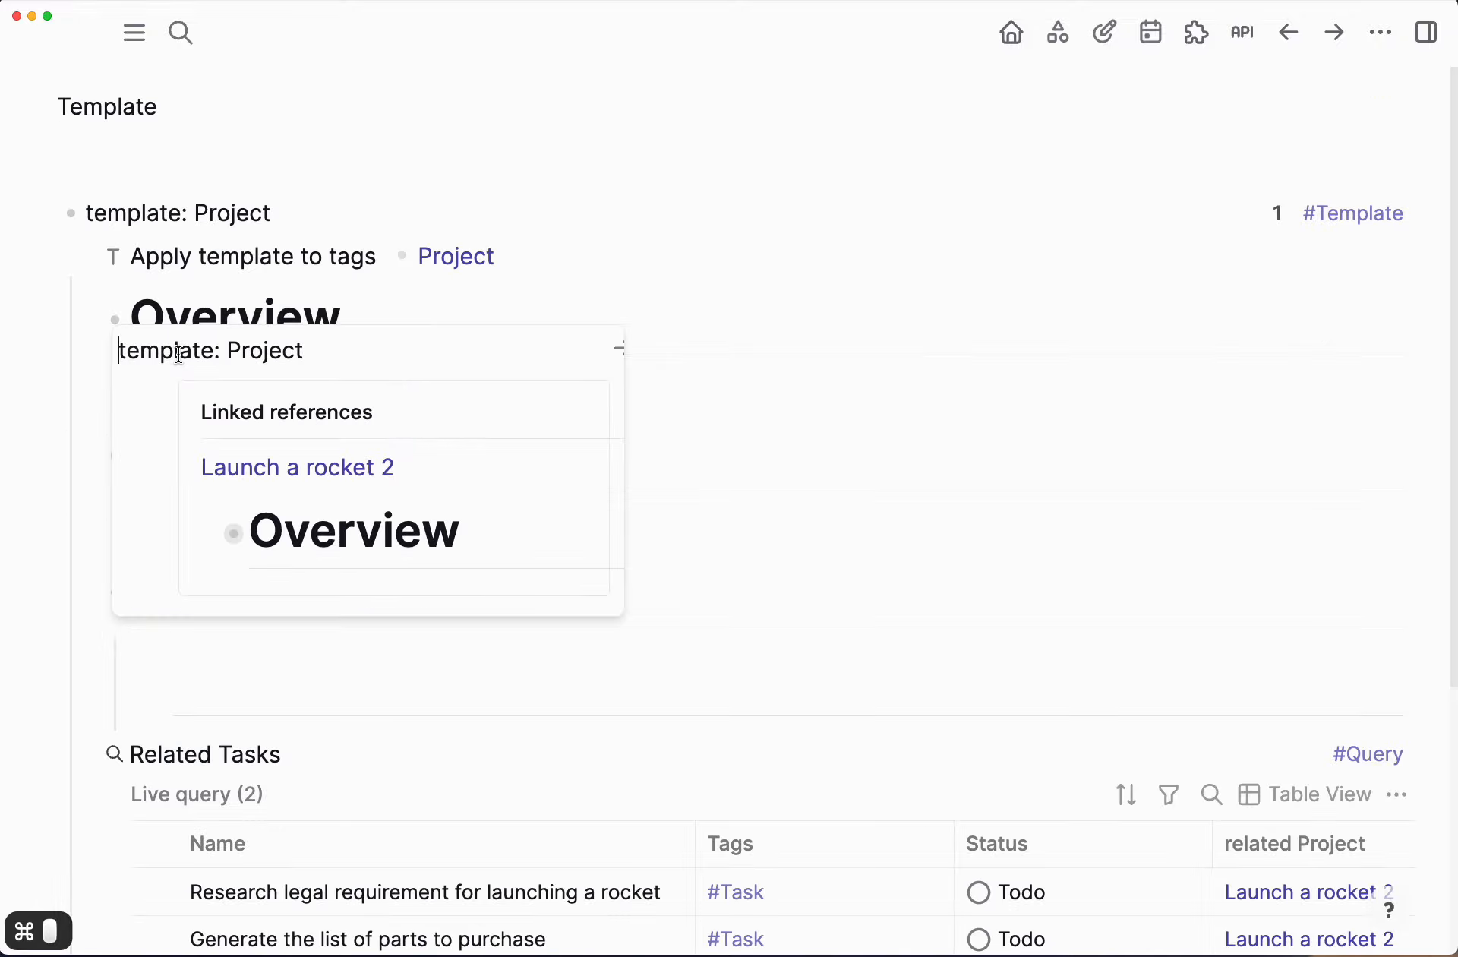
{"action": "left_click", "coordinate": [231, 161]}
{"action": "left_click", "coordinate": [50, 108]}
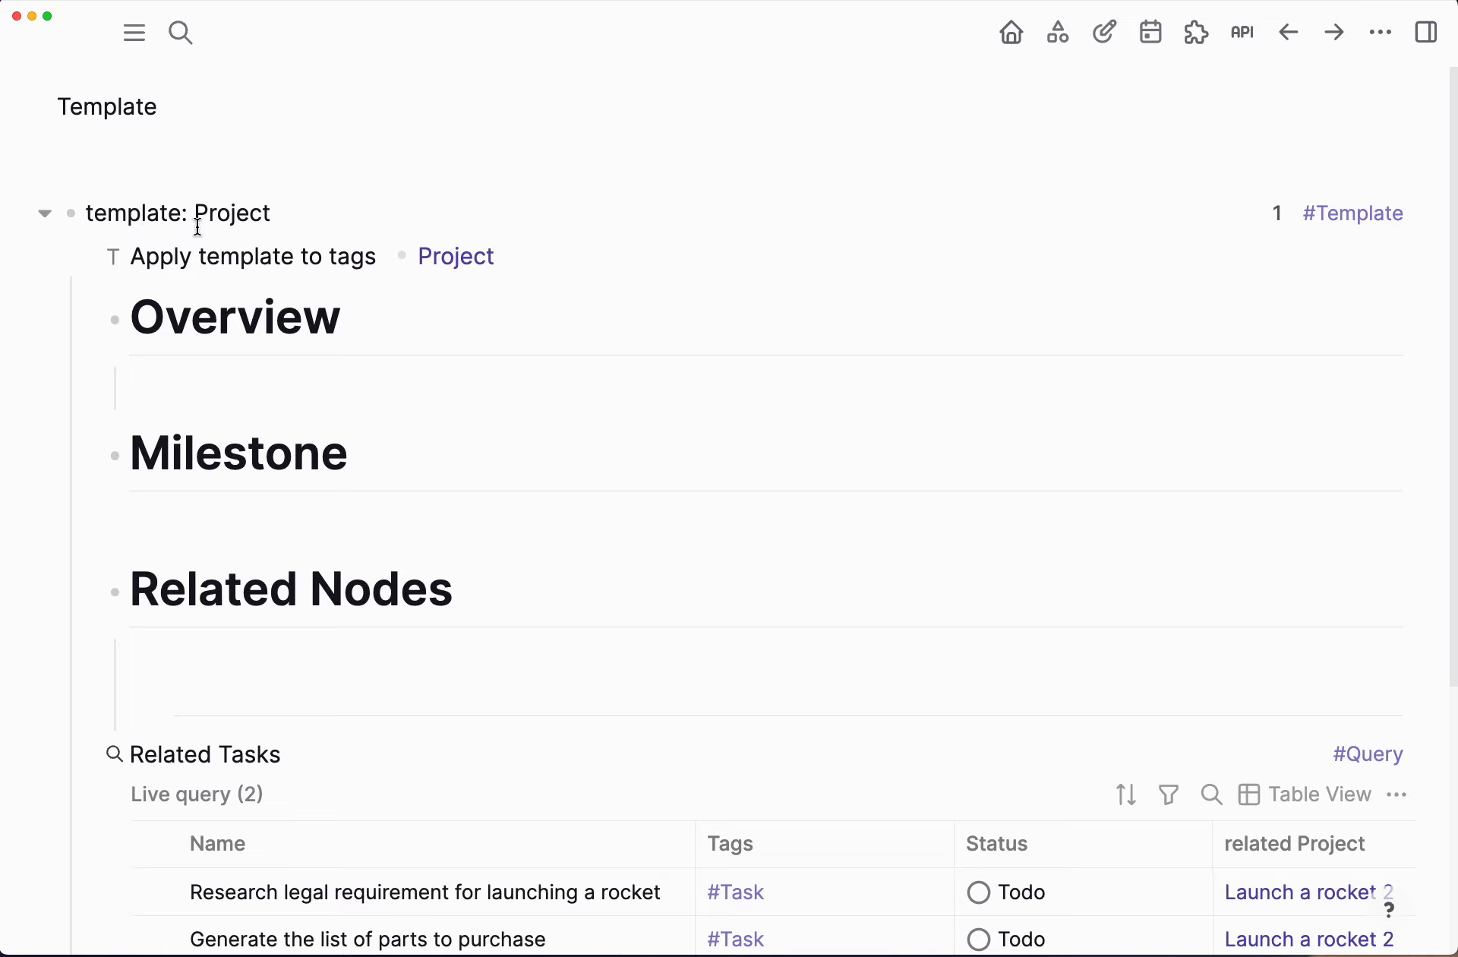
{"action": "key", "text": "super+bracketleft"}
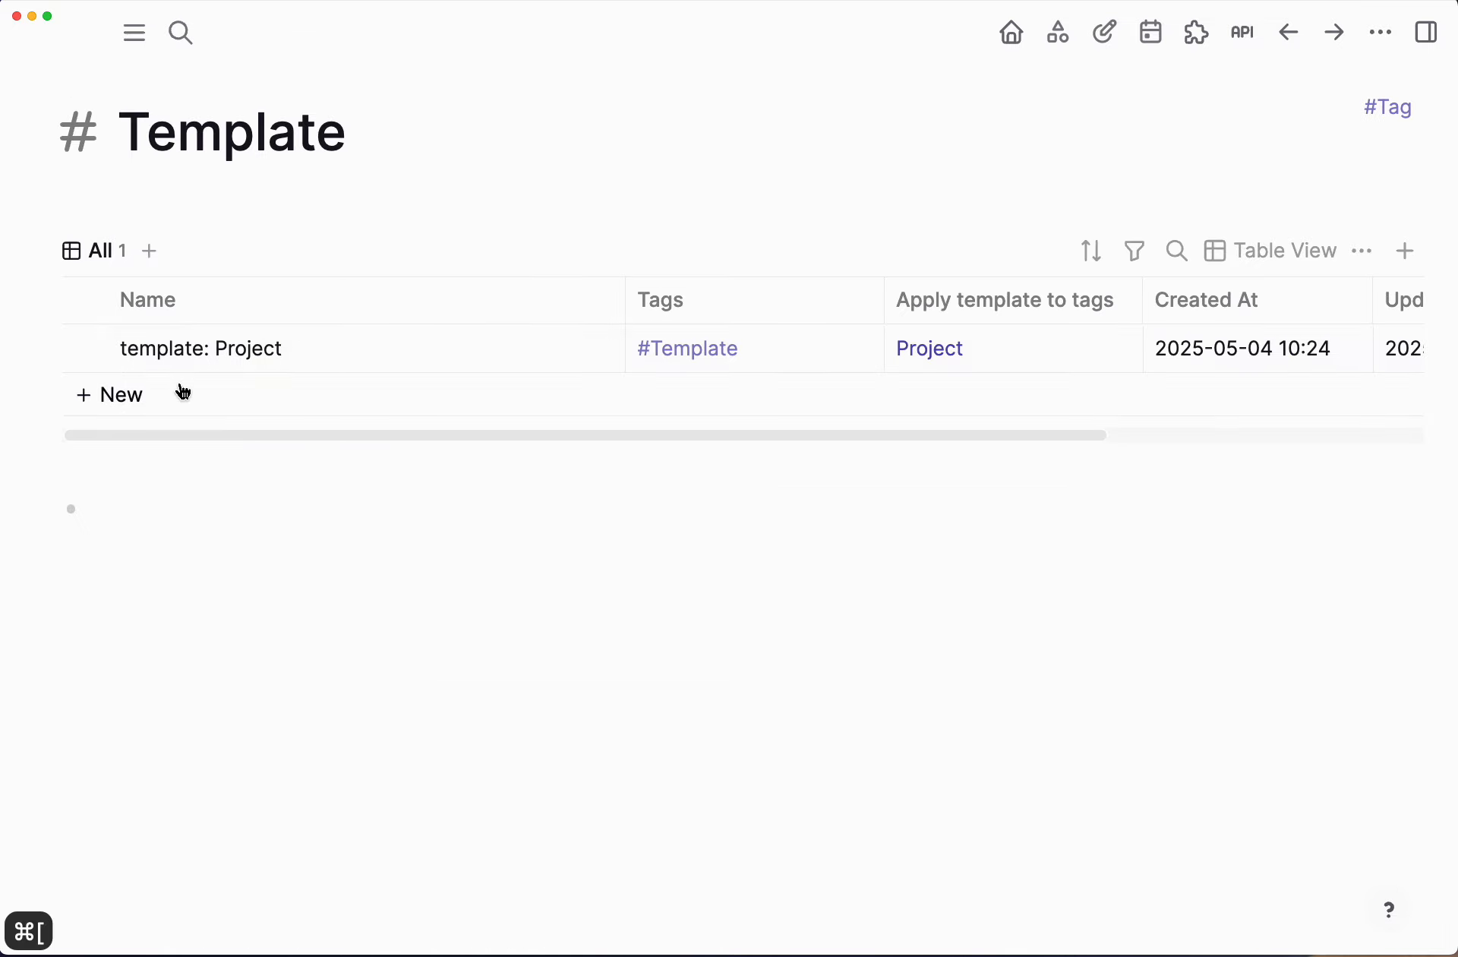
Step: Add a new node to the Template table and name it "admonition"
{"action": "left_click", "coordinate": [125, 403]}
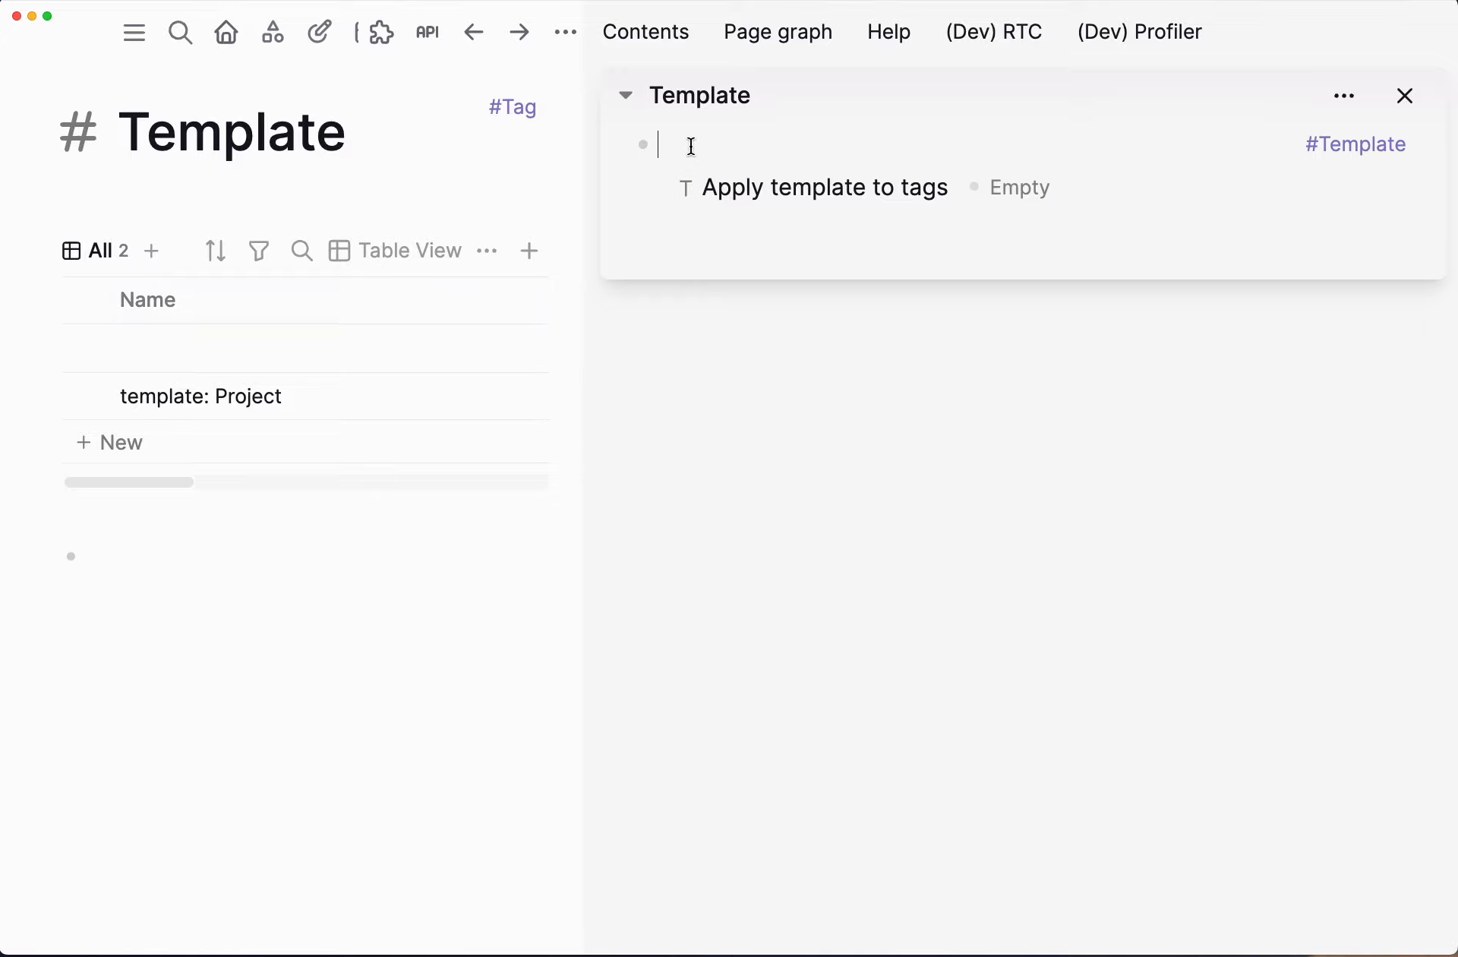
{"action": "type", "text": "admonit"}
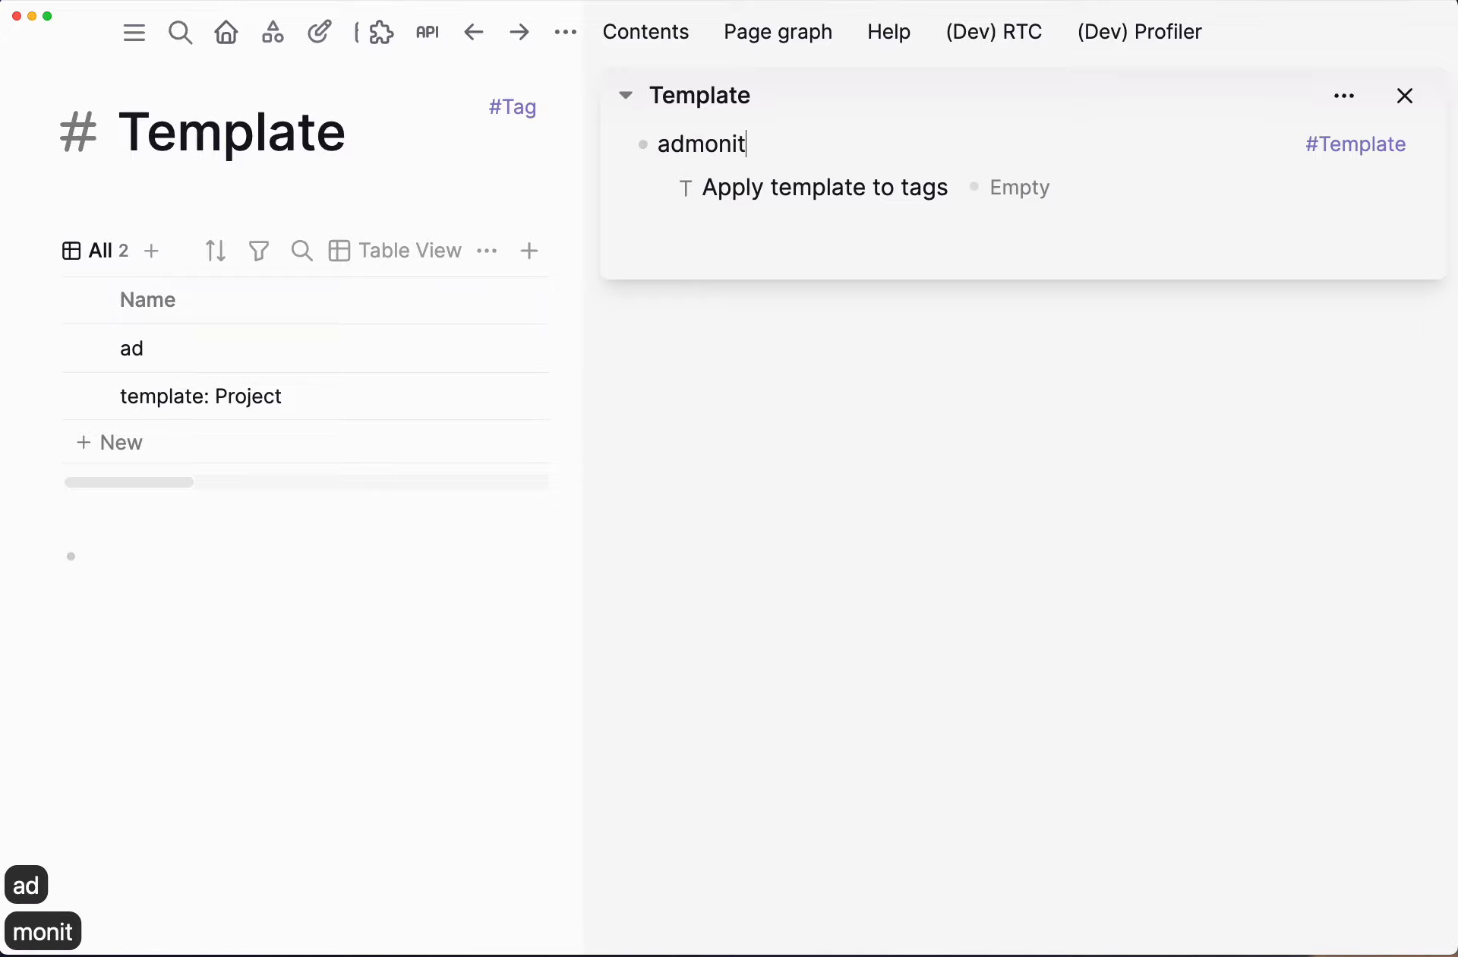
{"action": "type", "text": "ion"}
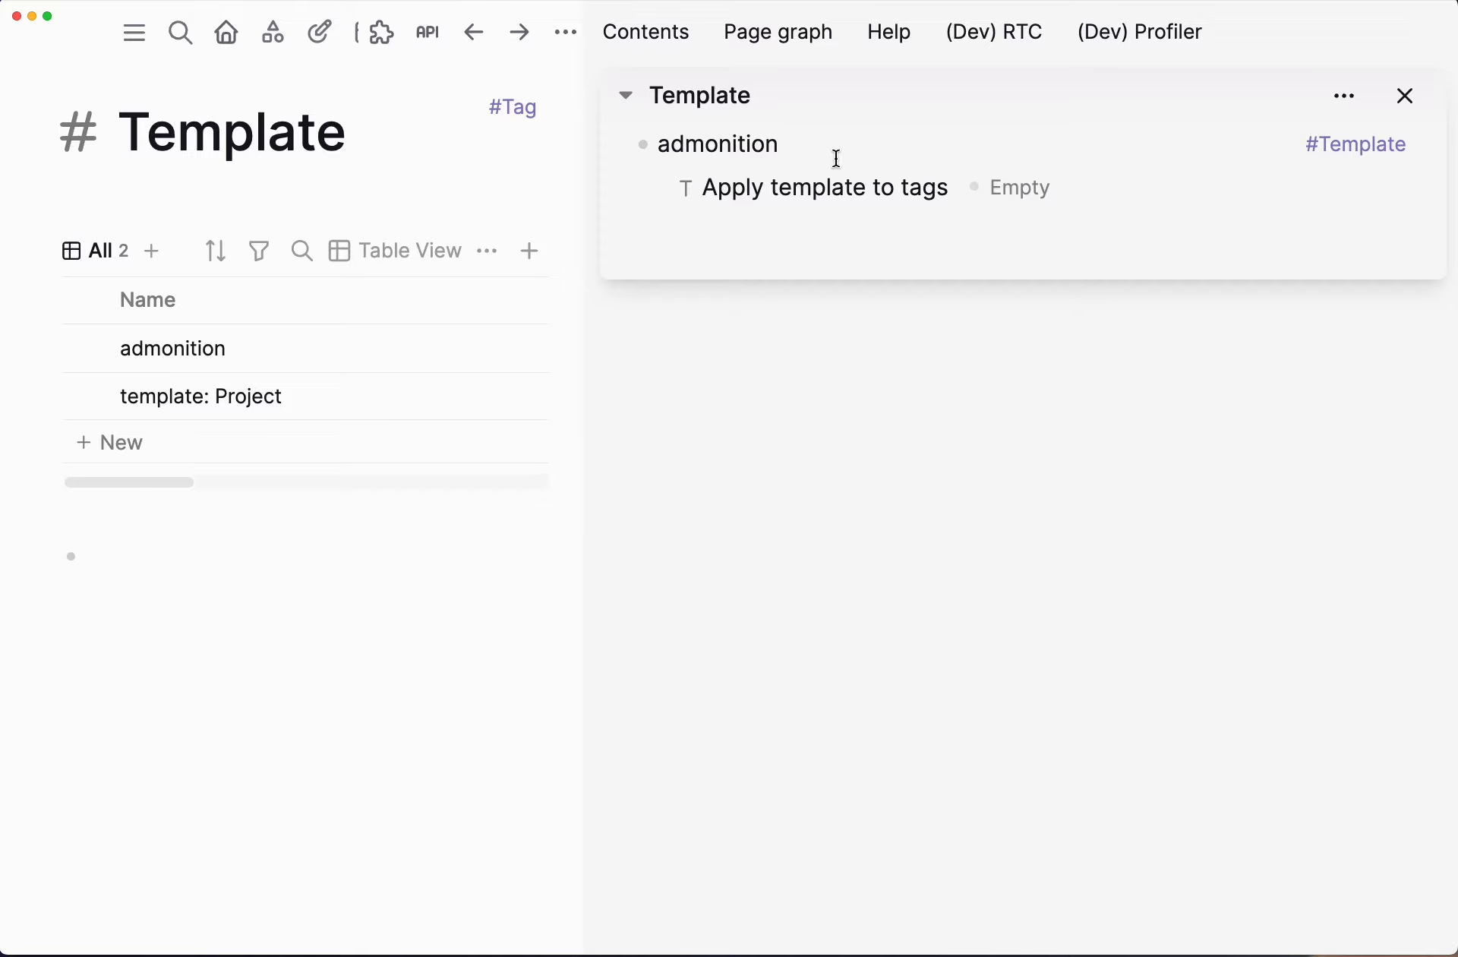
Step: Extend the new node's name to "template: admonition - callout"
{"action": "key", "text": "super+Left"}
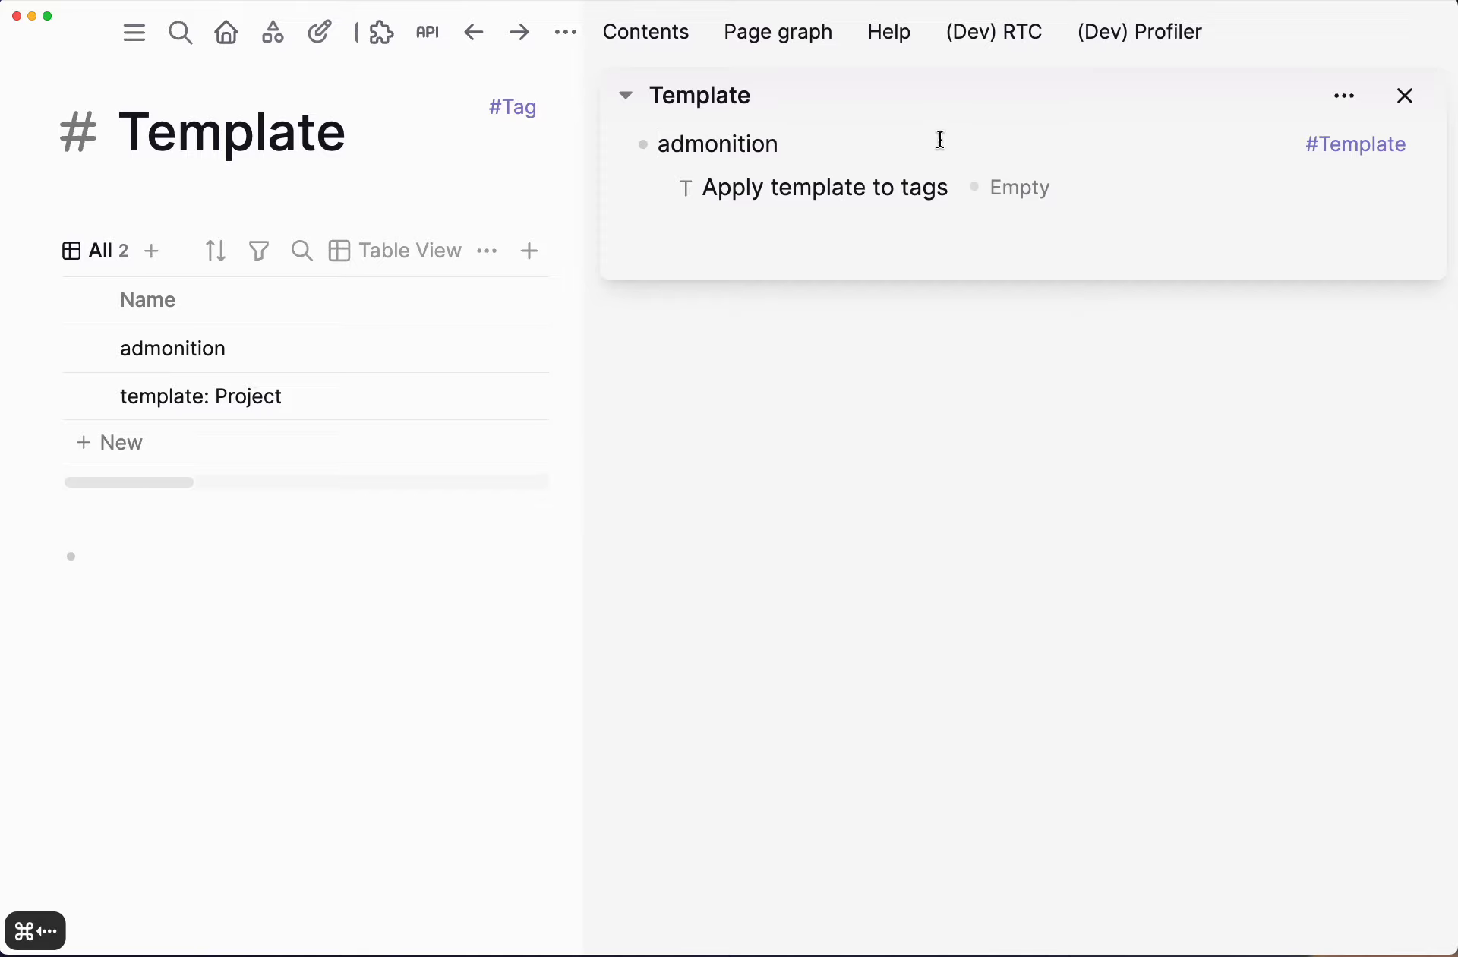
{"action": "type", "text": "template"}
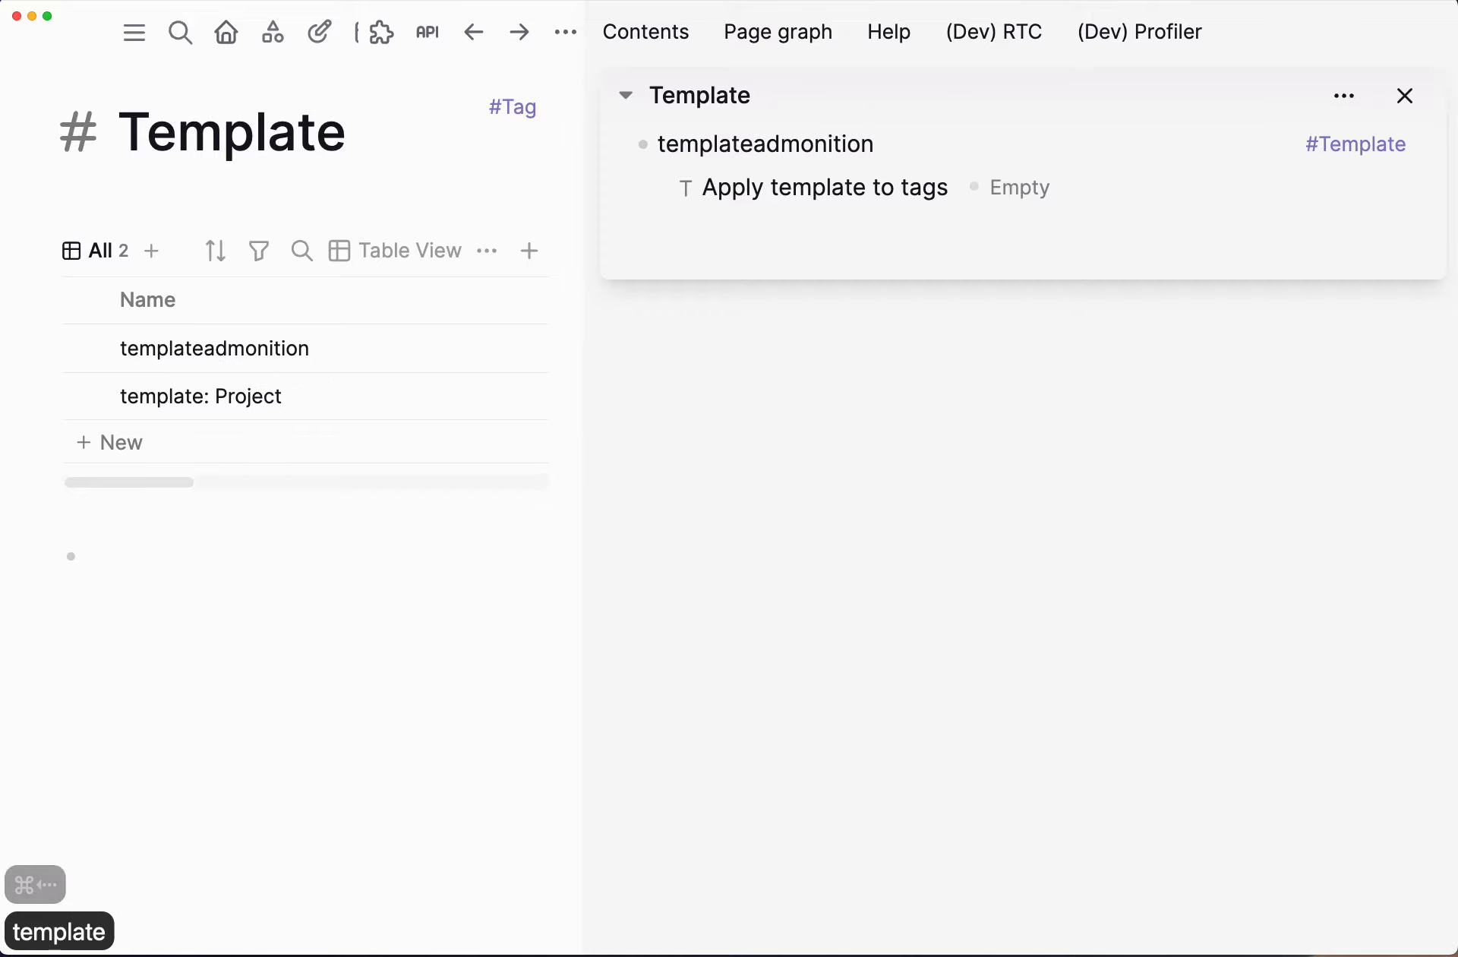
{"action": "type", "text": ":"}
{"action": "key", "text": "Right"}
{"action": "key", "text": "Right"}
{"action": "key", "text": "Right"}
{"action": "key", "text": "Right"}
{"action": "key", "text": "Right"}
{"action": "key", "text": "Right"}
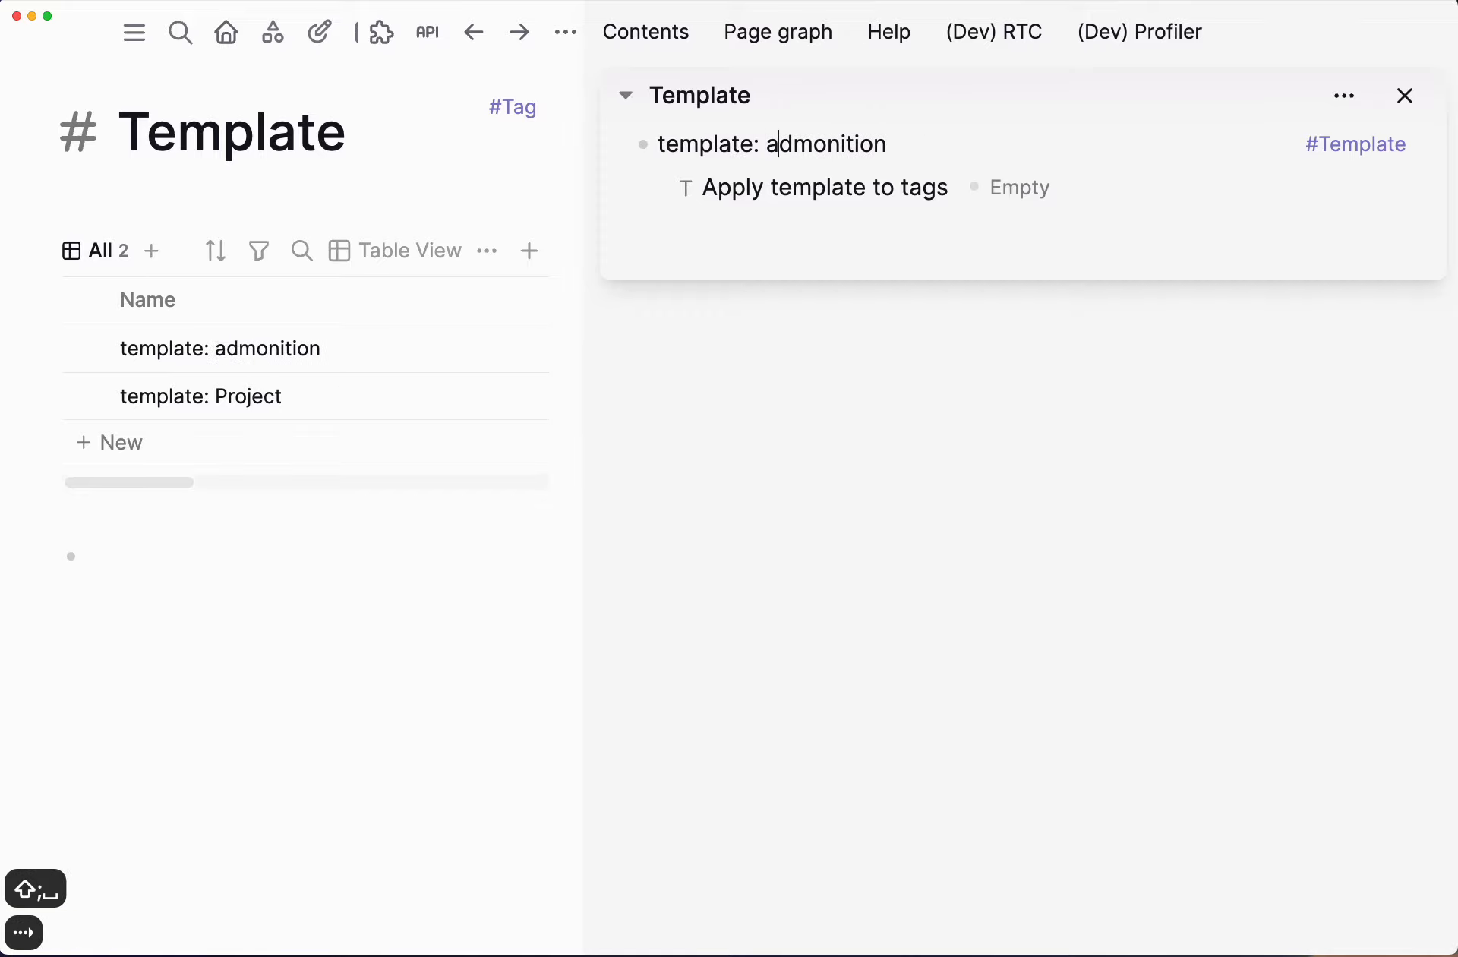
{"action": "key", "text": "Right"}
{"action": "key", "text": "Right"}
{"action": "key", "text": "Right"}
{"action": "key", "text": "Right"}
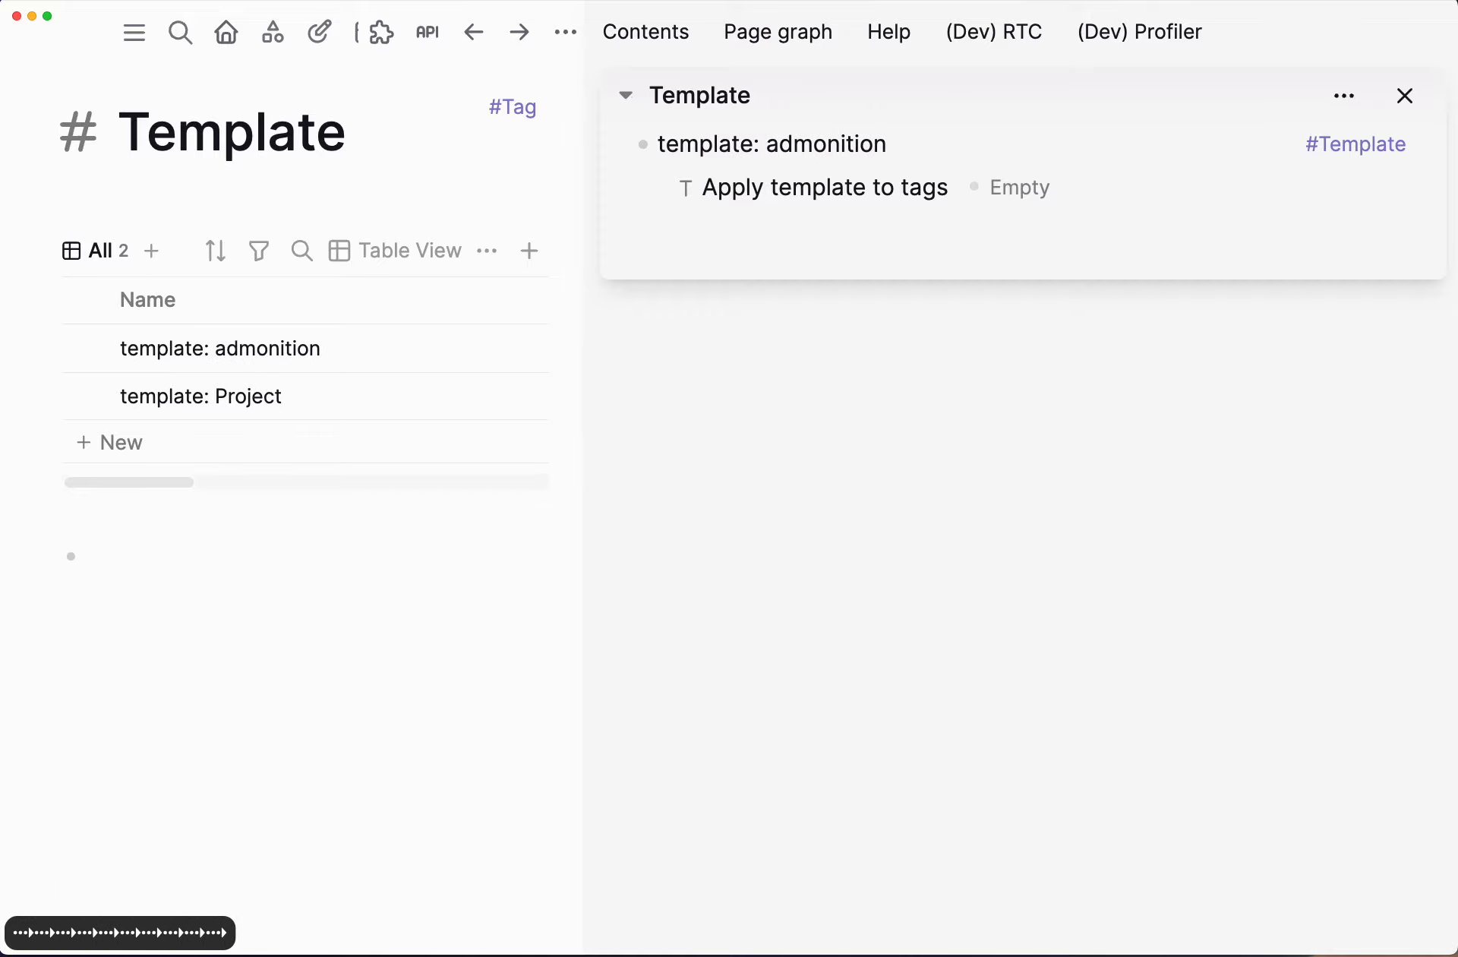
{"action": "type", "text": "-"}
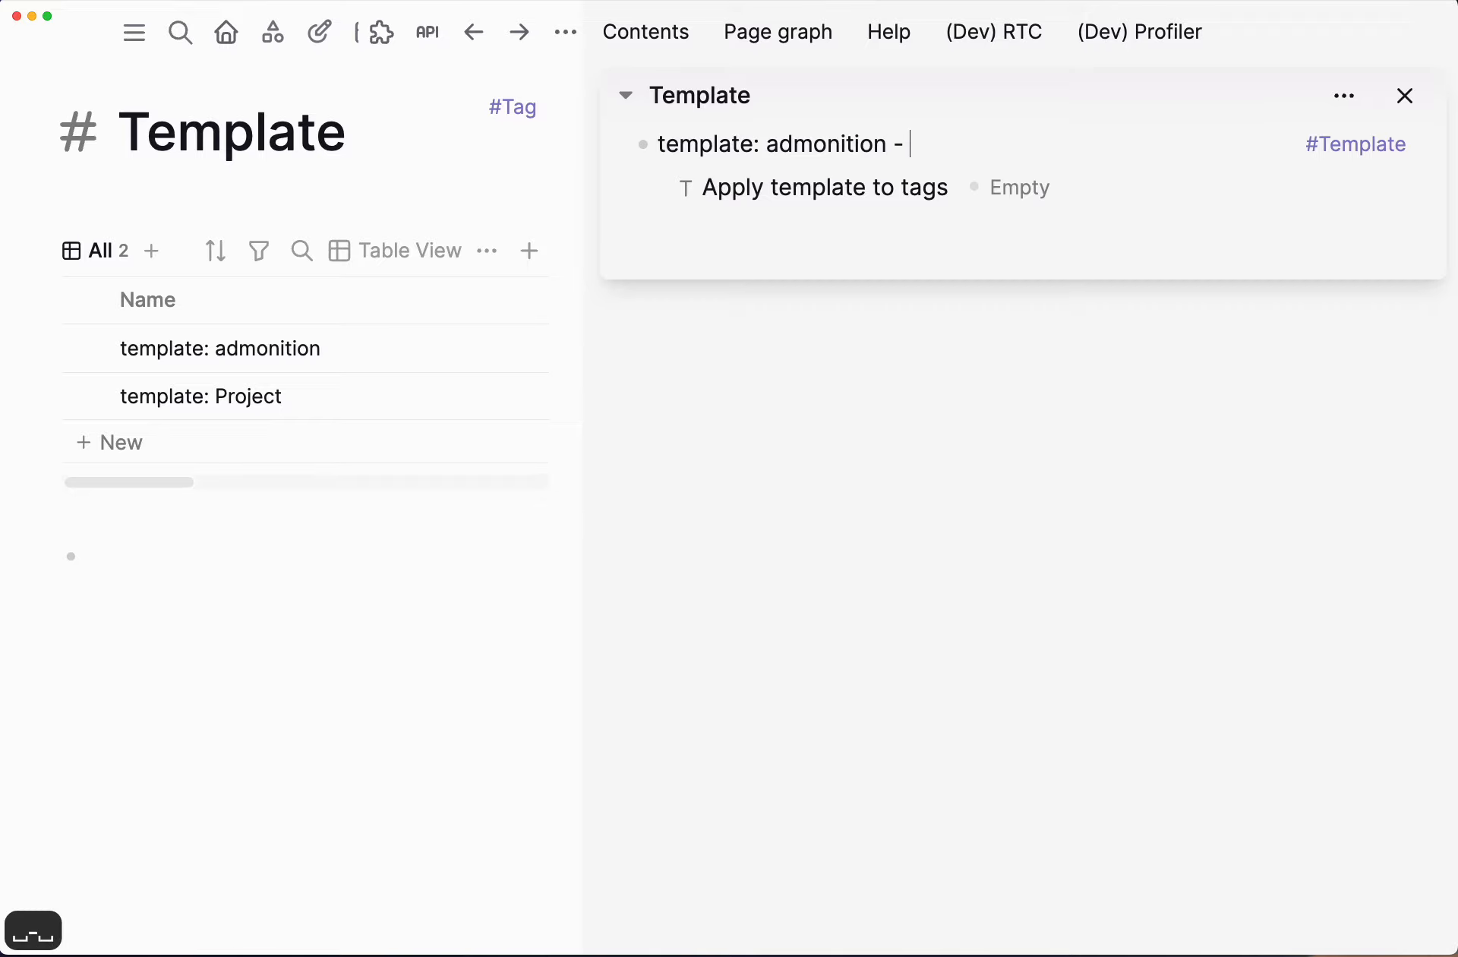
{"action": "type", "text": " callout"}
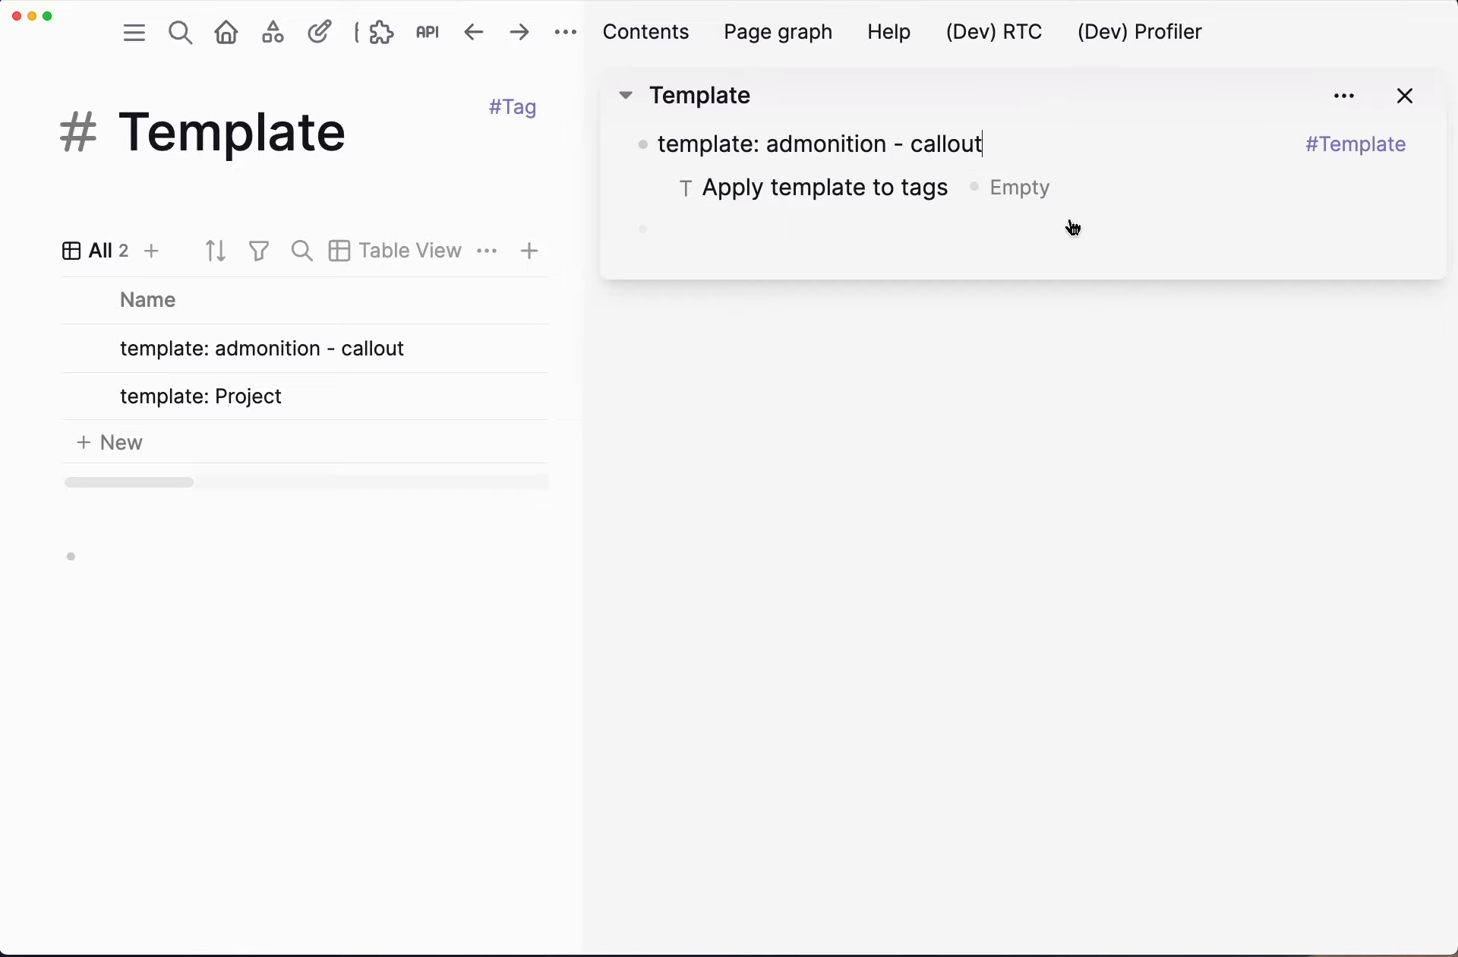
Step: Create a new tag named callout-tip as the Apply template to tags value of the admonition template
{"action": "left_click", "coordinate": [1028, 195]}
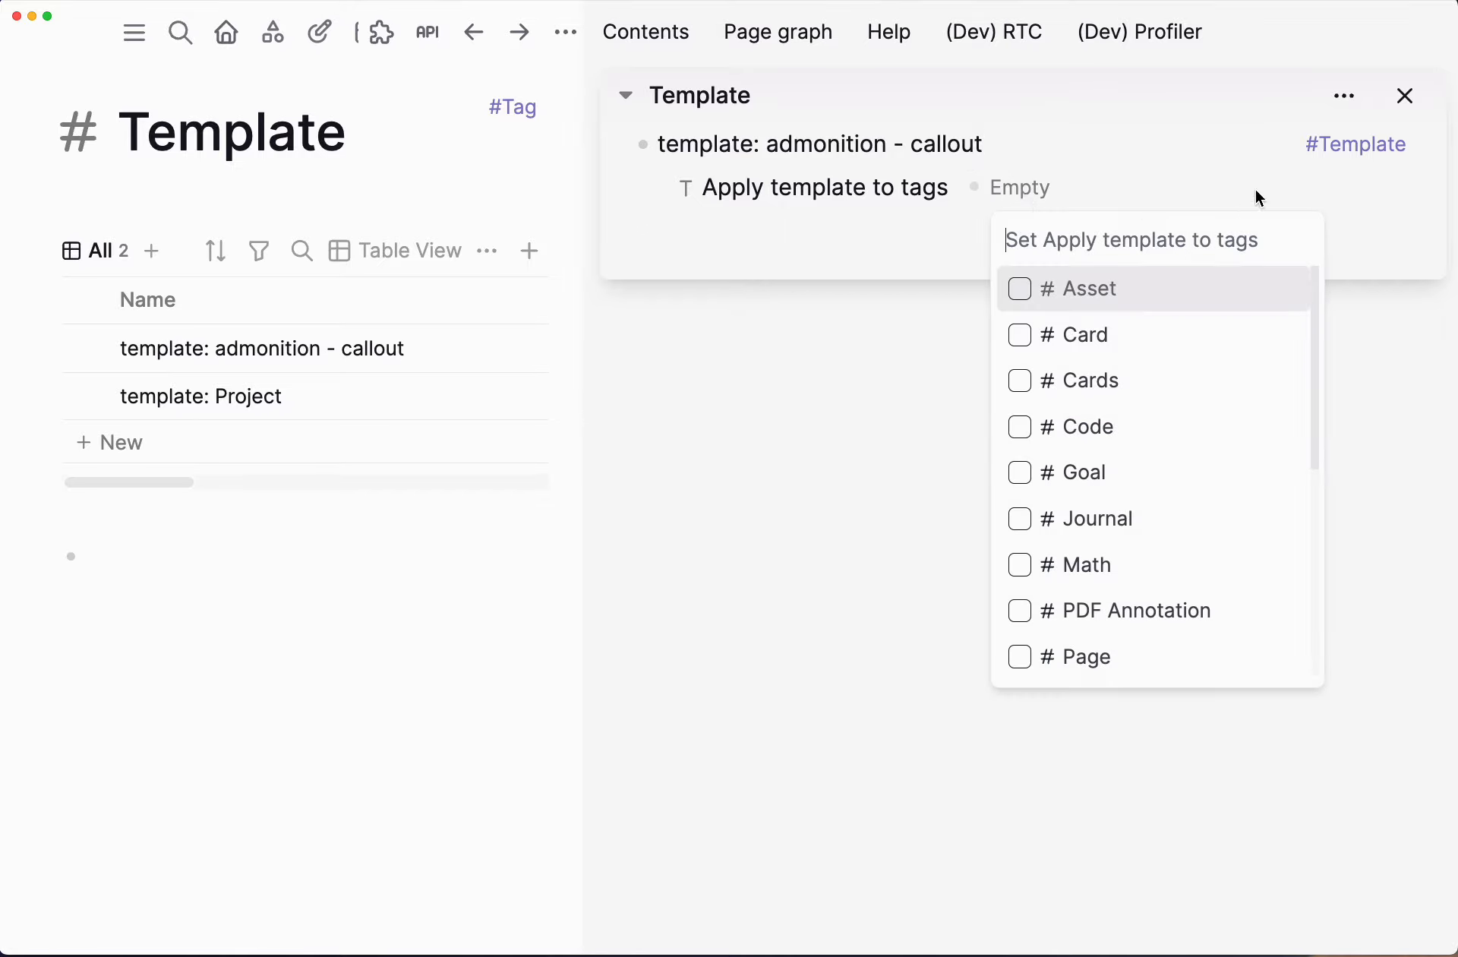
{"action": "type", "text": "cloud"}
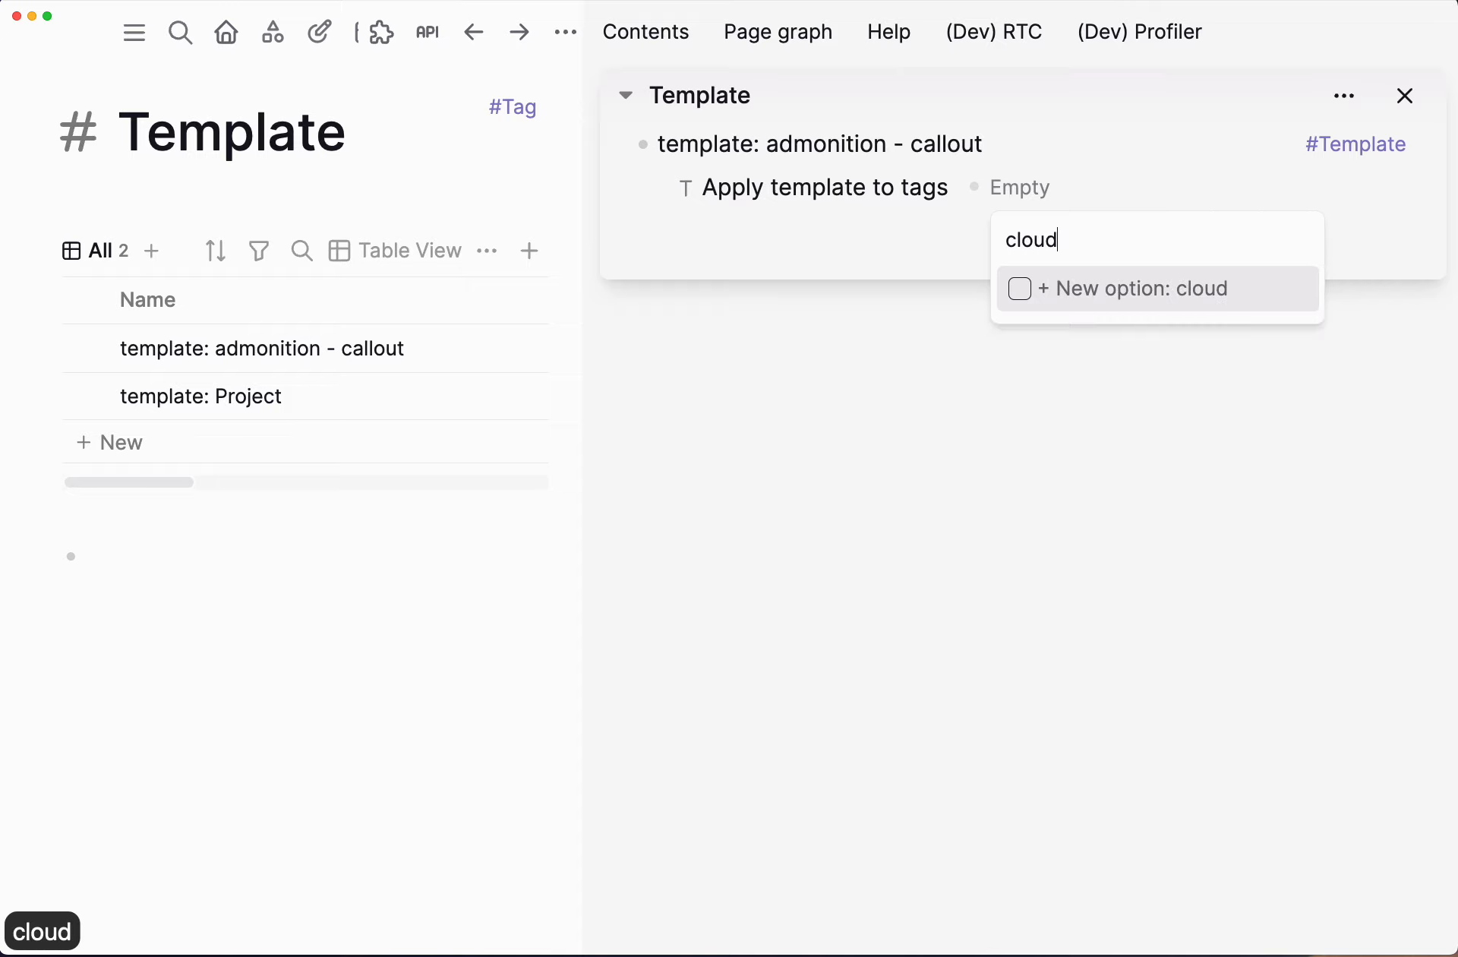
{"action": "key", "text": "BackSpace"}
{"action": "key", "text": "BackSpace"}
{"action": "key", "text": "BackSpace"}
{"action": "key", "text": "BackSpace"}
{"action": "type", "text": "c"}
{"action": "key", "text": "BackSpace"}
{"action": "type", "text": "all"}
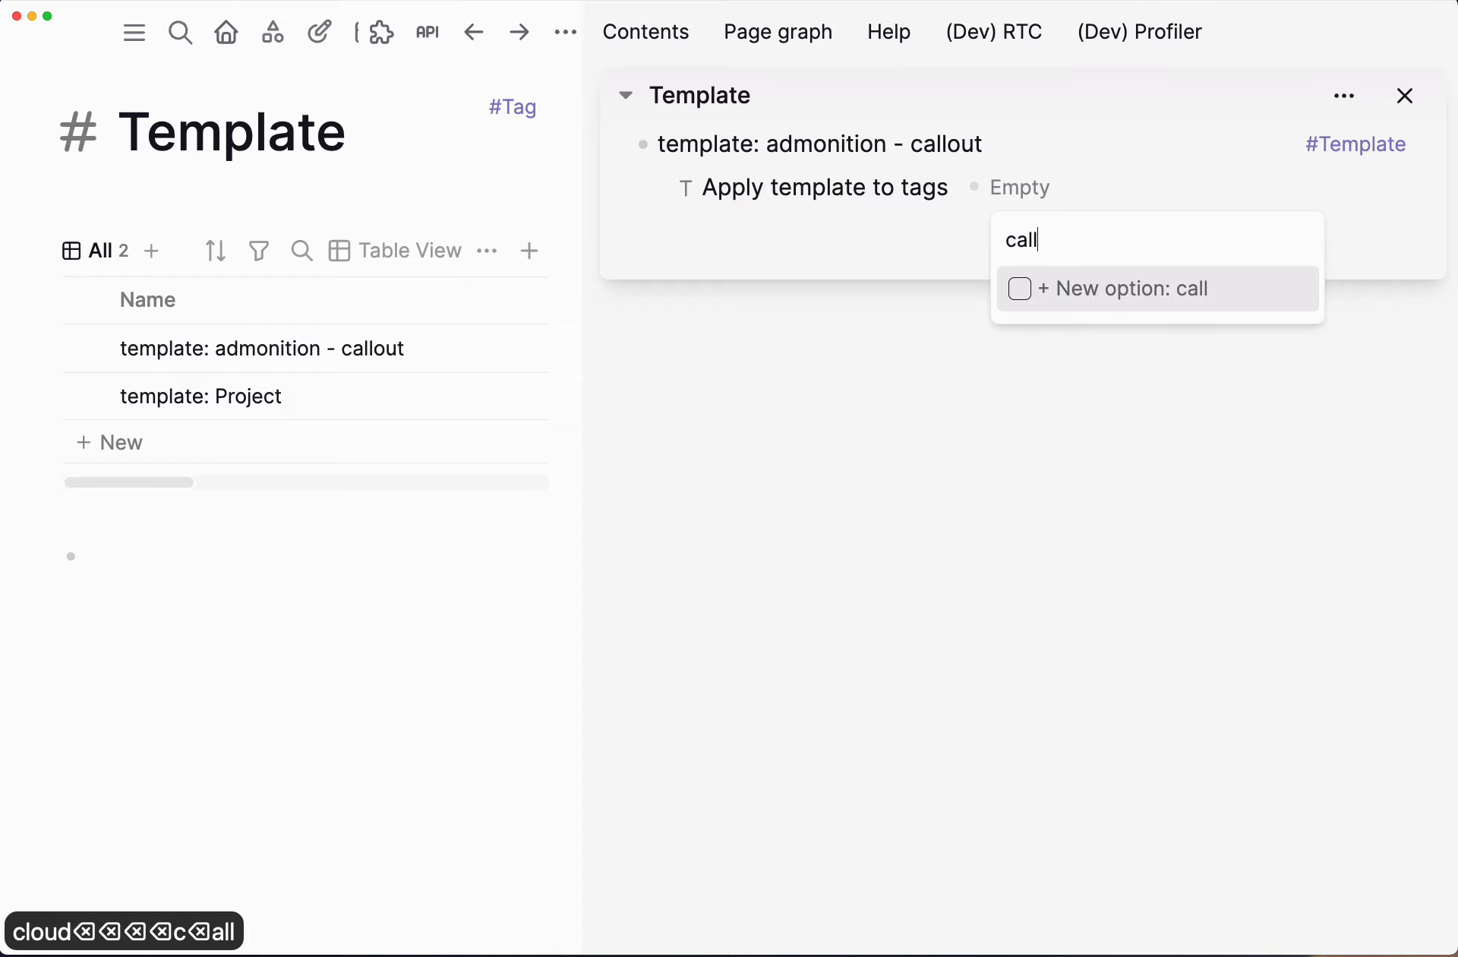
{"action": "type", "text": "out-tip"}
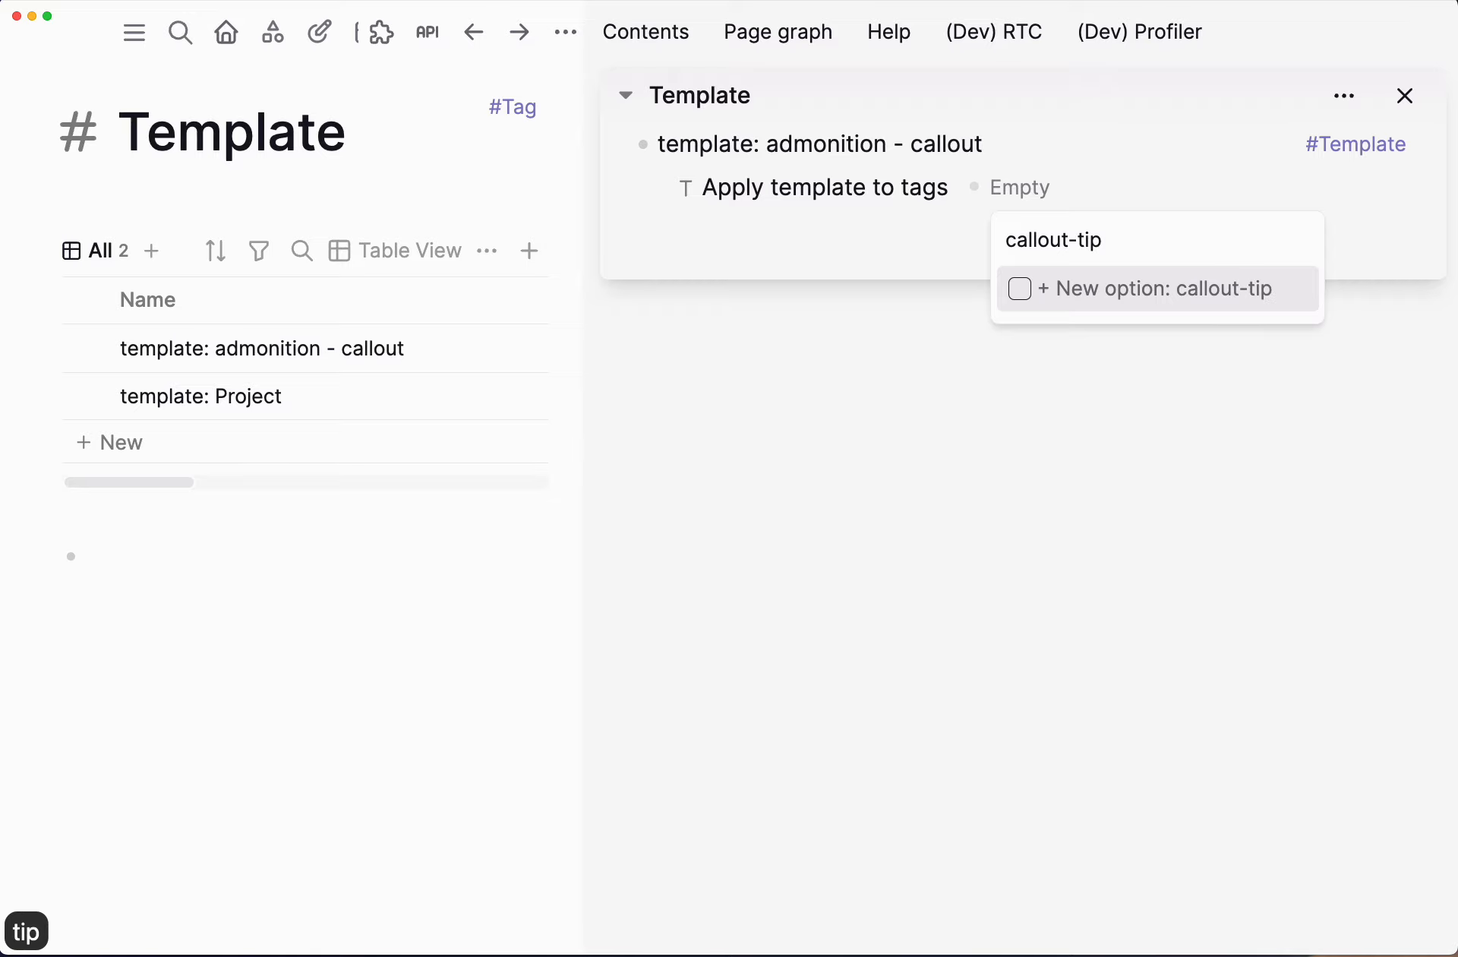
{"action": "key", "text": "Return"}
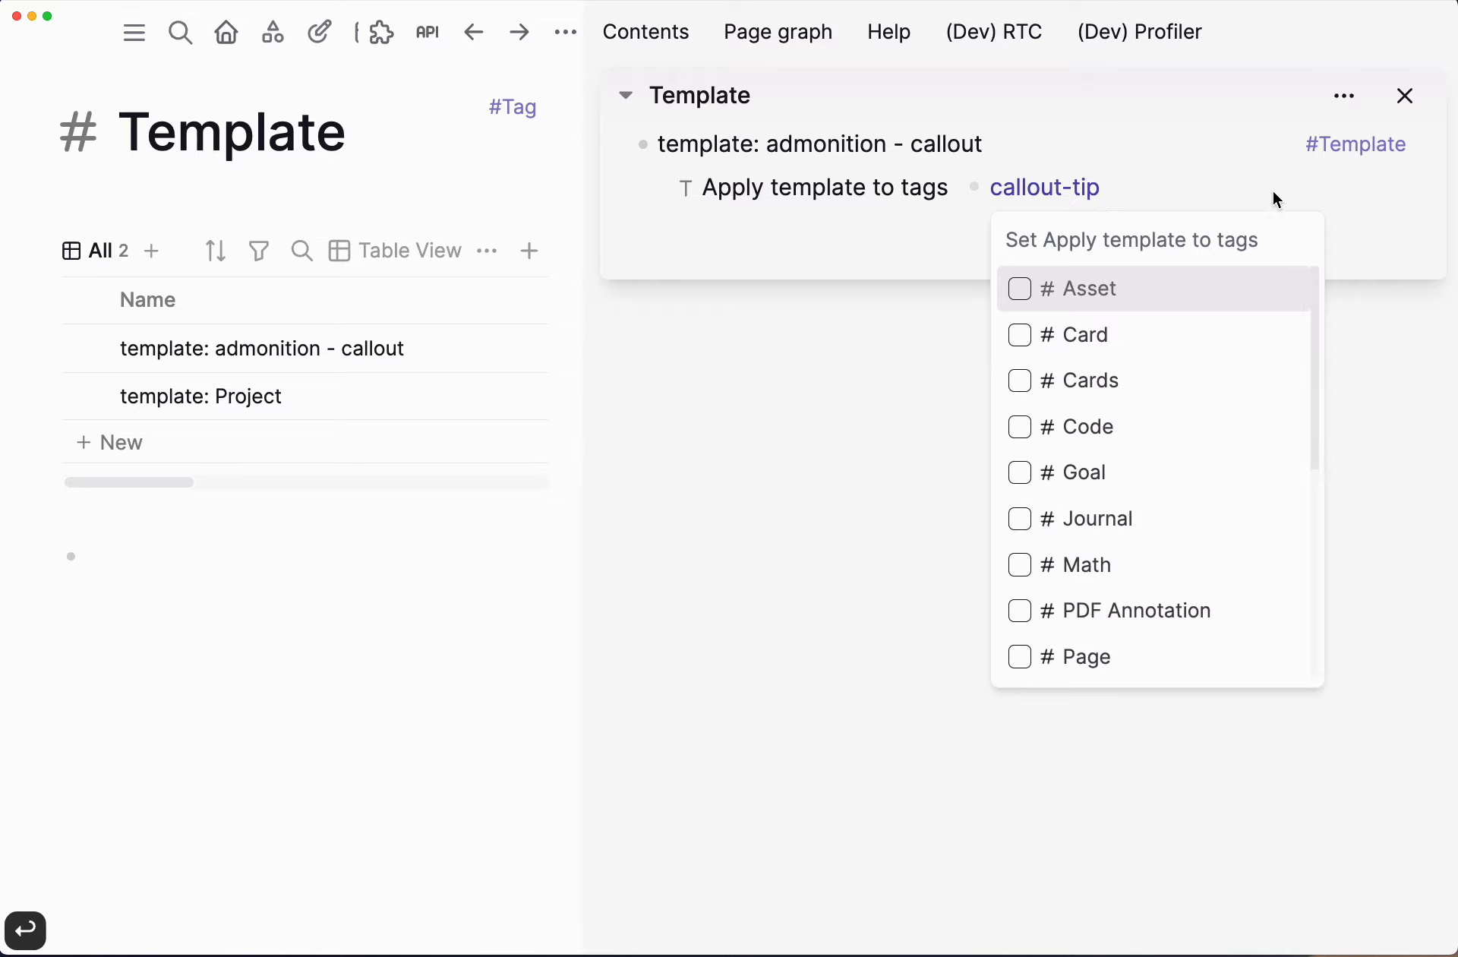
Step: Rename the admonition template to "template: admonition - tip - callout" and add an empty child block under it
{"action": "left_click", "coordinate": [866, 144]}
{"action": "left_click", "coordinate": [886, 145]}
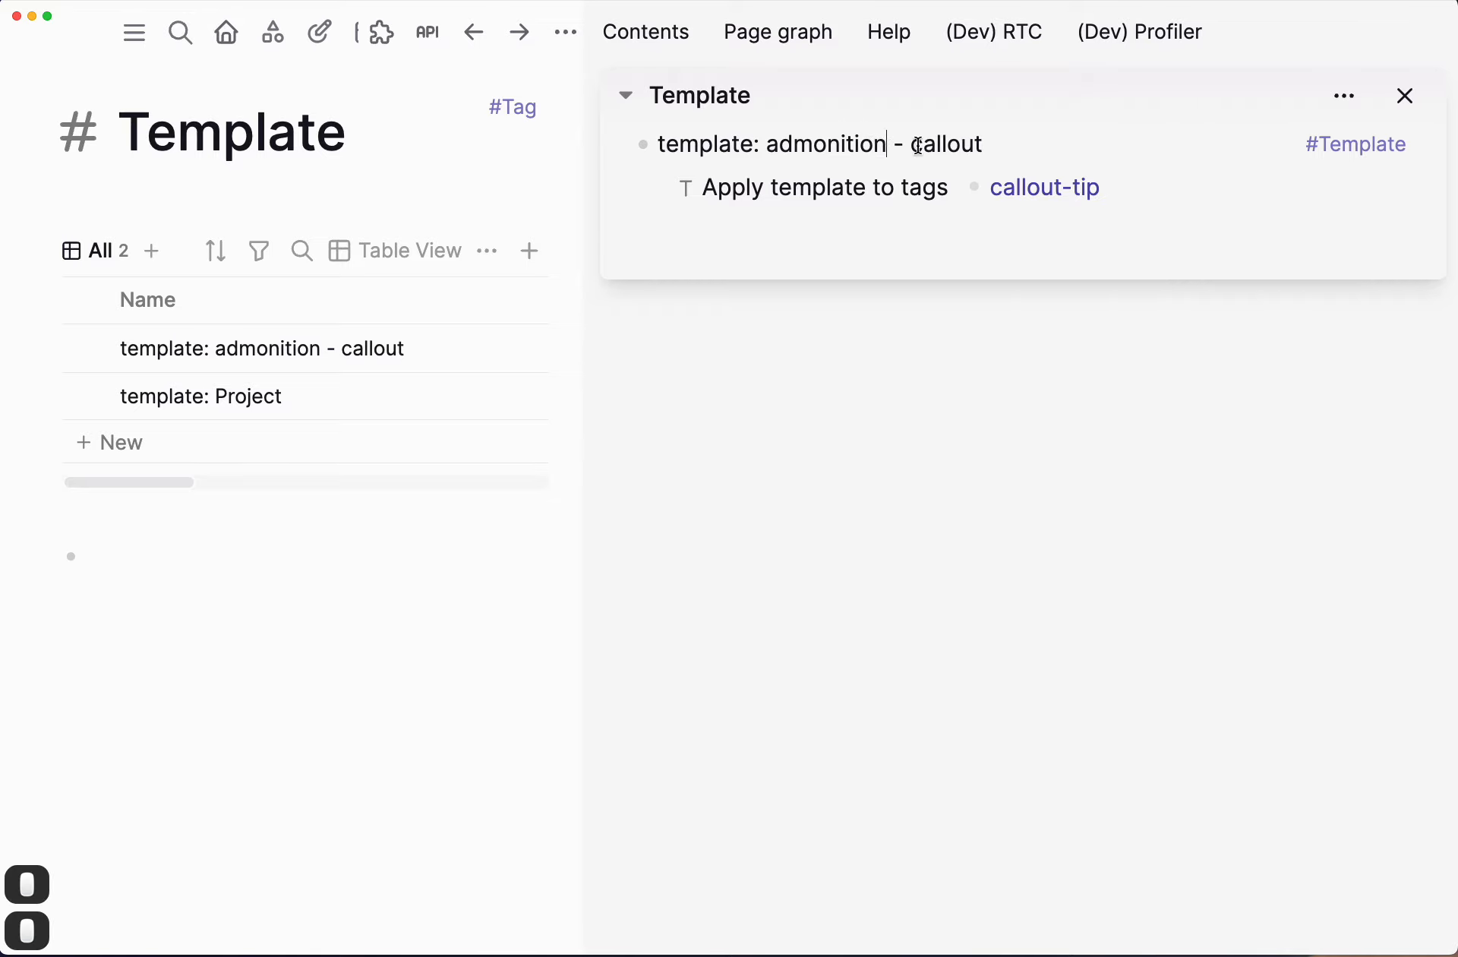
{"action": "type", "text": "-"}
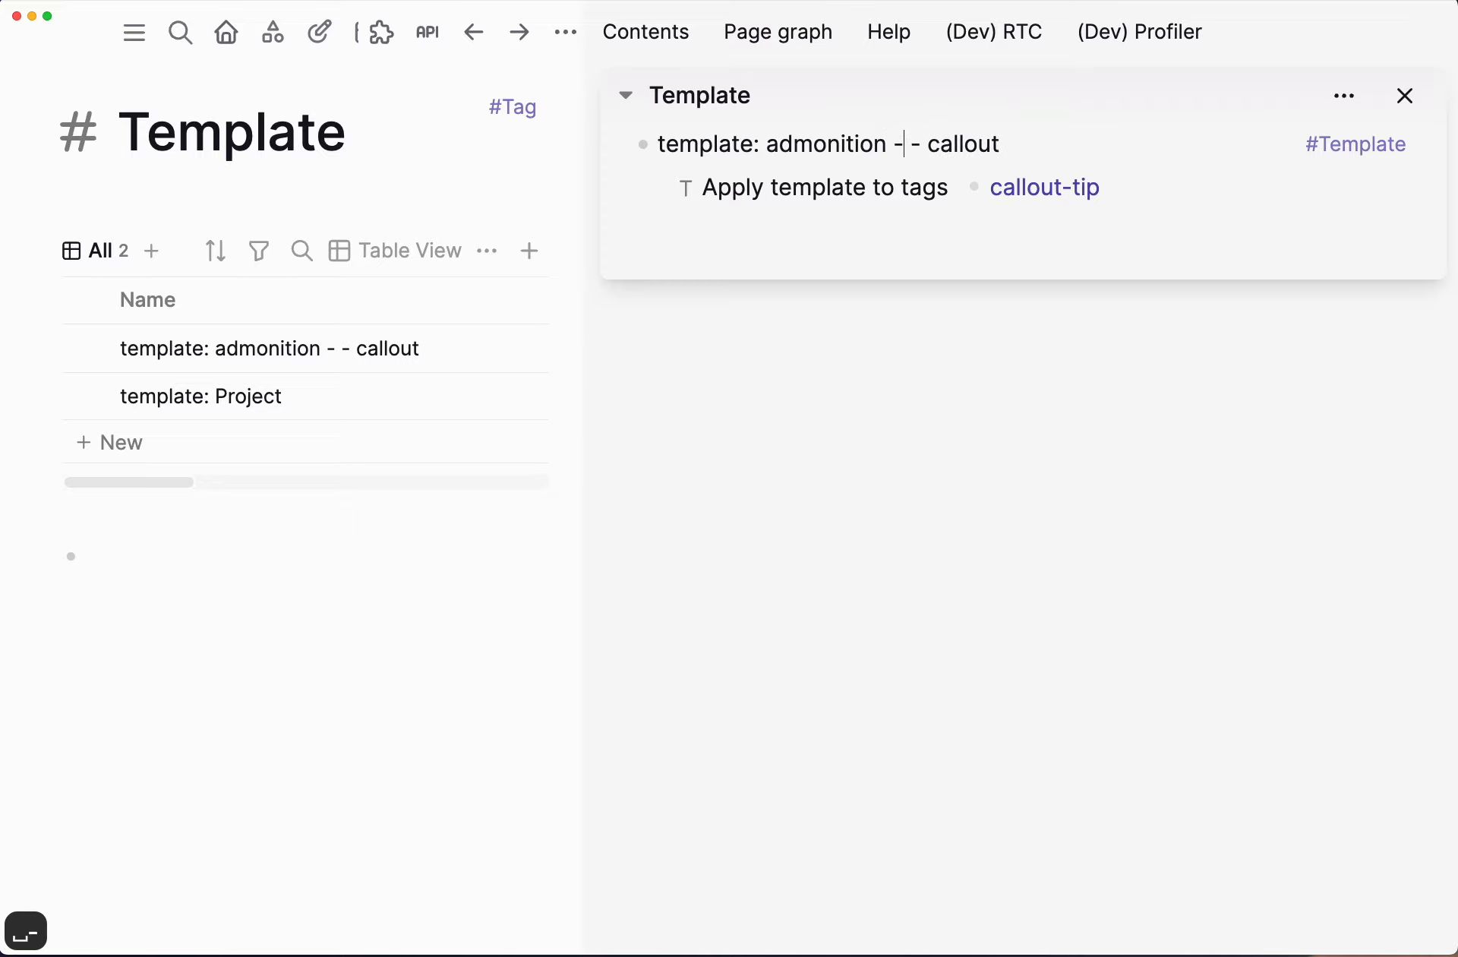
{"action": "type", "text": " tip"}
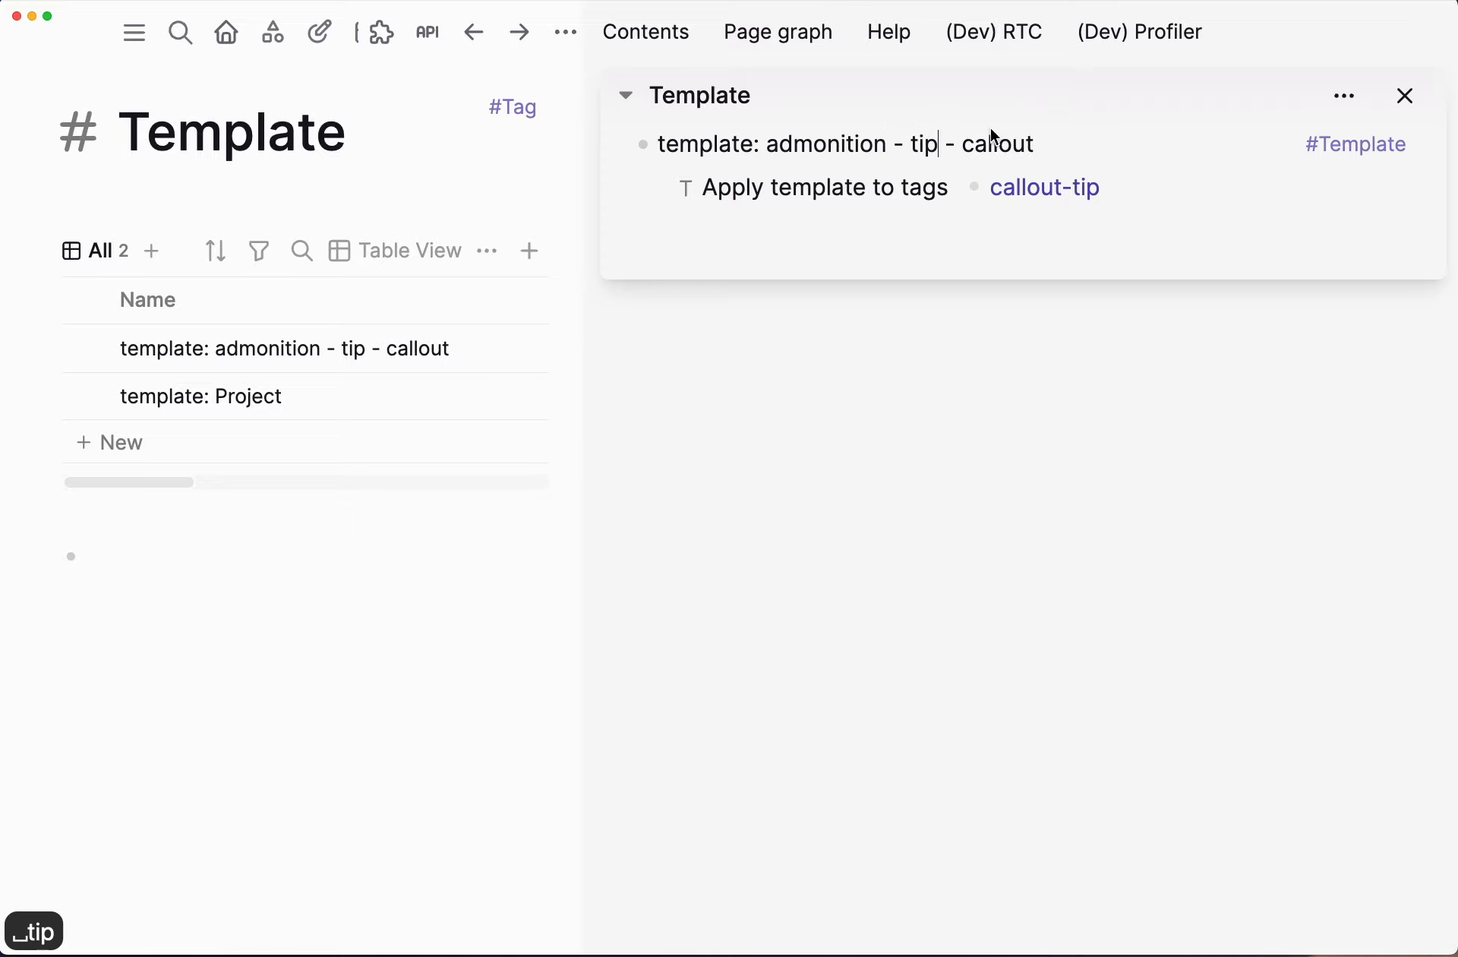
{"action": "left_click", "coordinate": [941, 285]}
{"action": "left_click", "coordinate": [719, 228]}
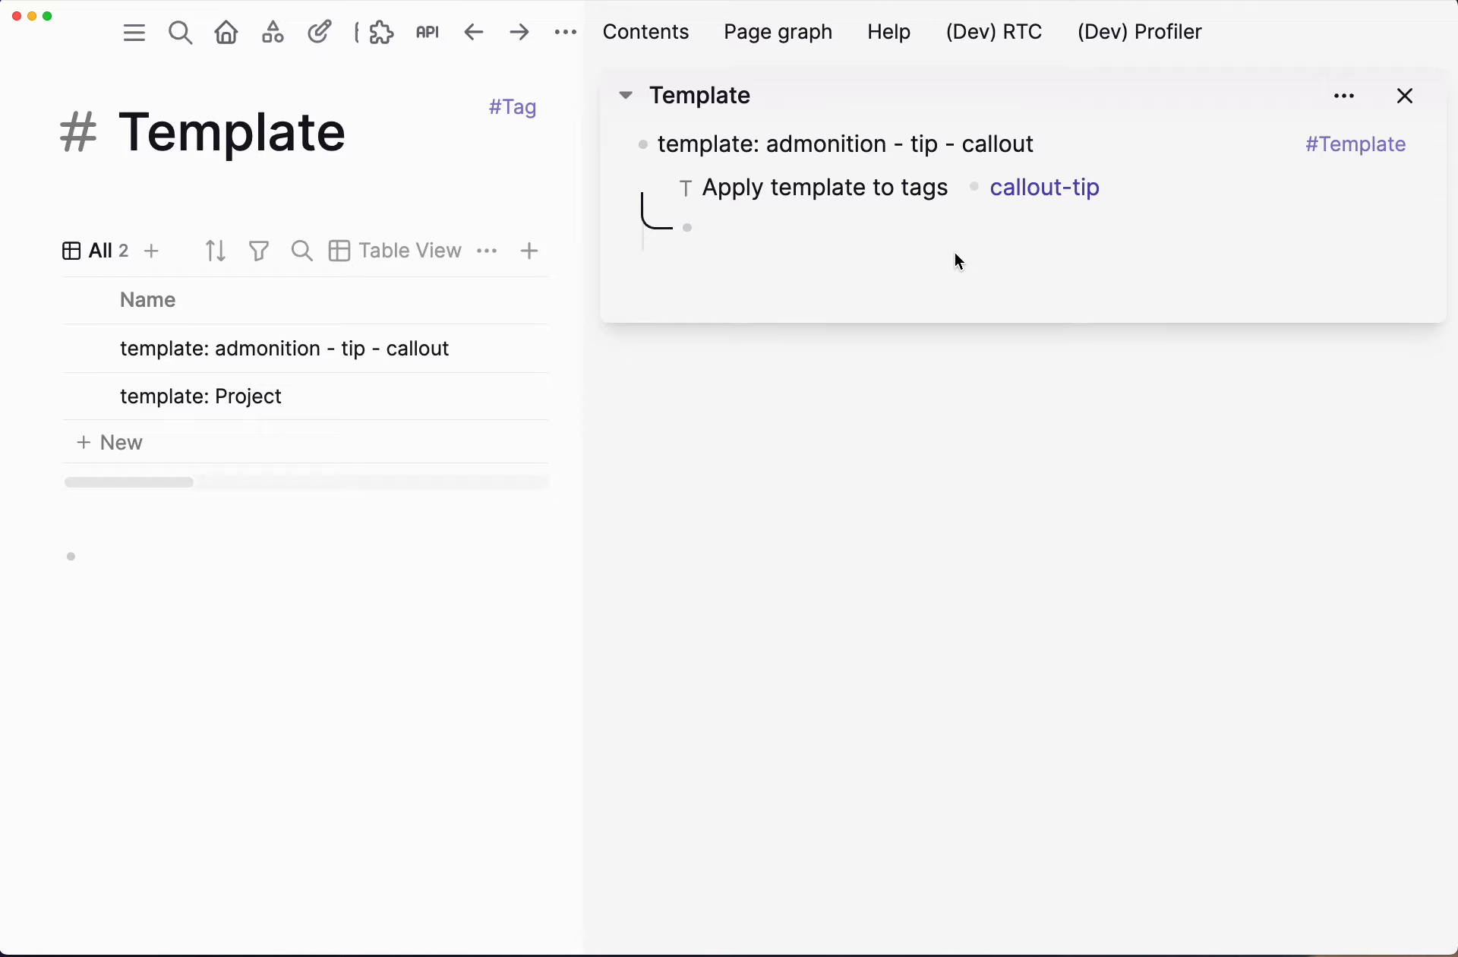
Step: Try to paste the copied "This is a tip!" callout into the template's empty child block, undoing each paste
{"action": "type", "text": "This is a tip! [[681789bf-7343-424f-a857-816f14155804]]"}
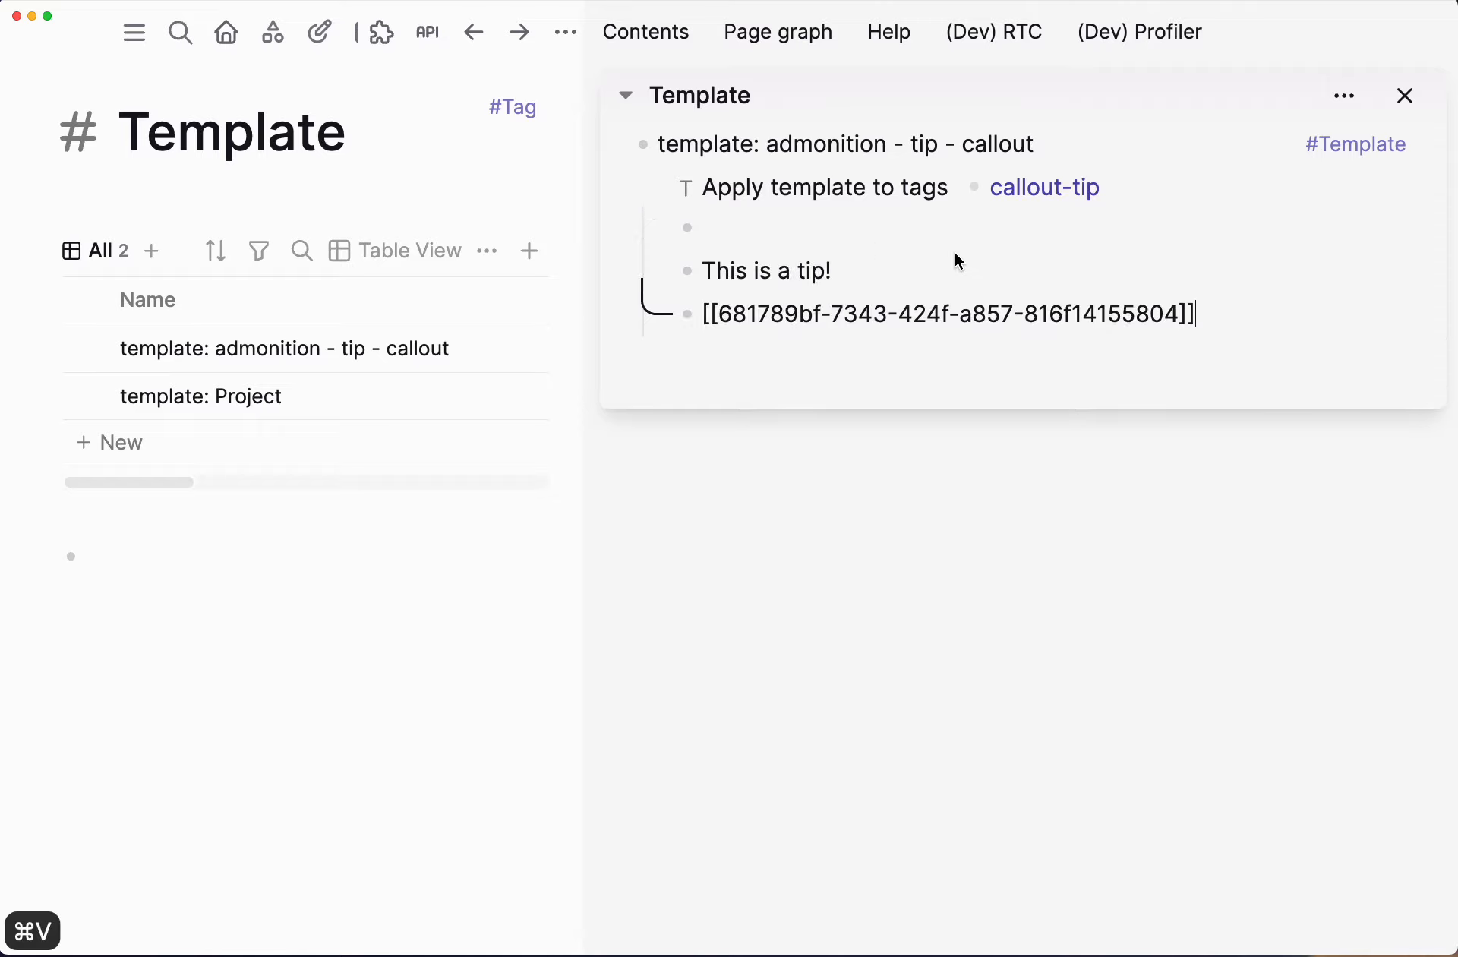
{"action": "key", "text": "super+z"}
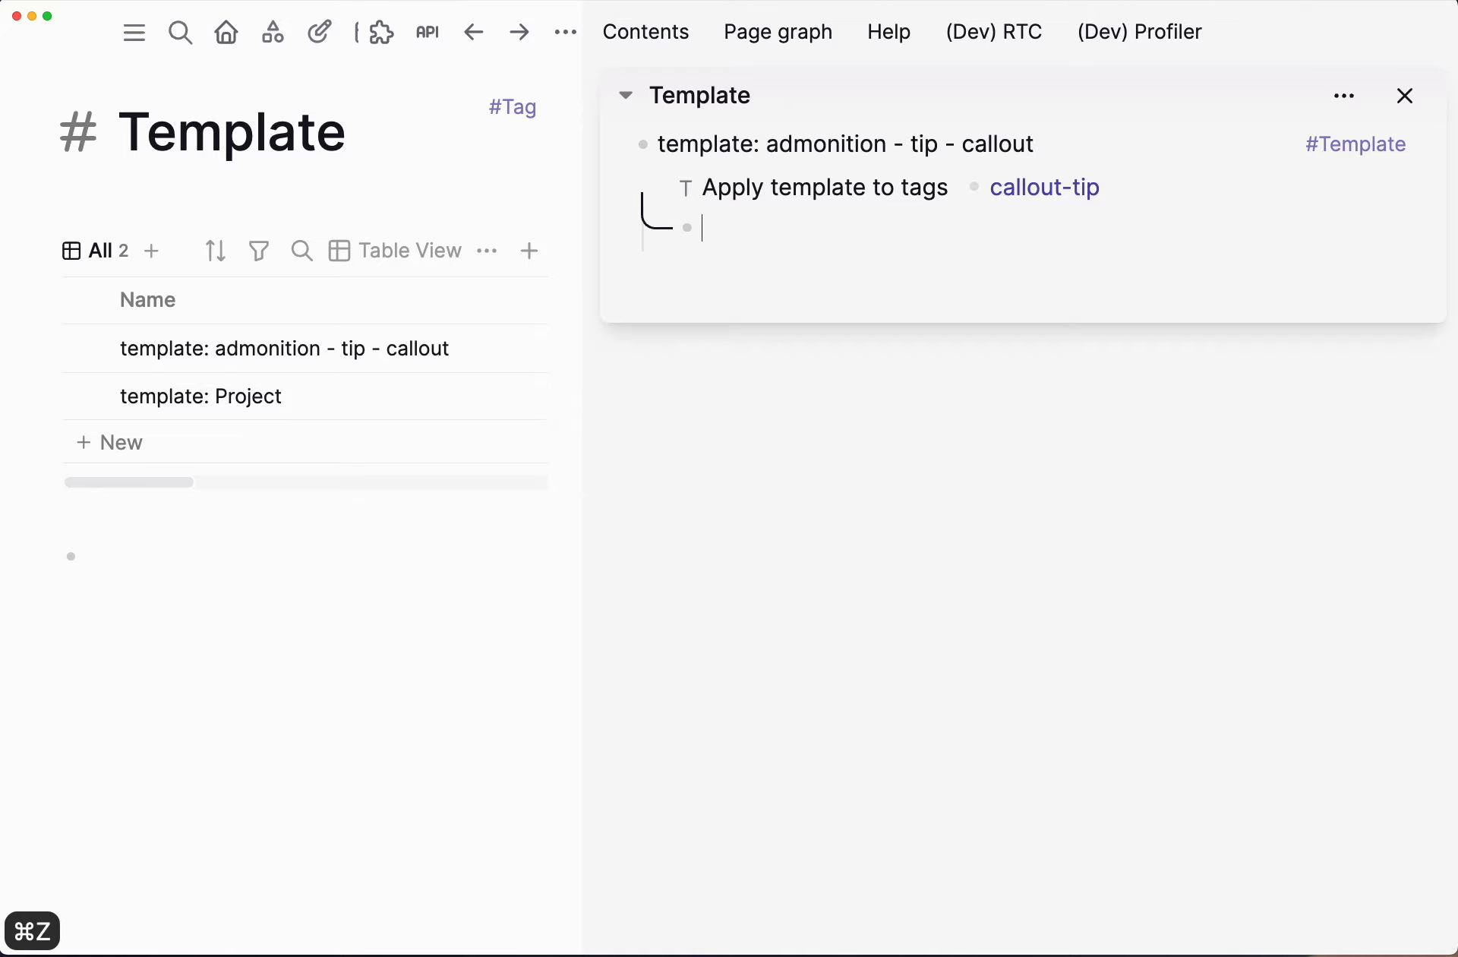
{"action": "key", "text": "super+c"}
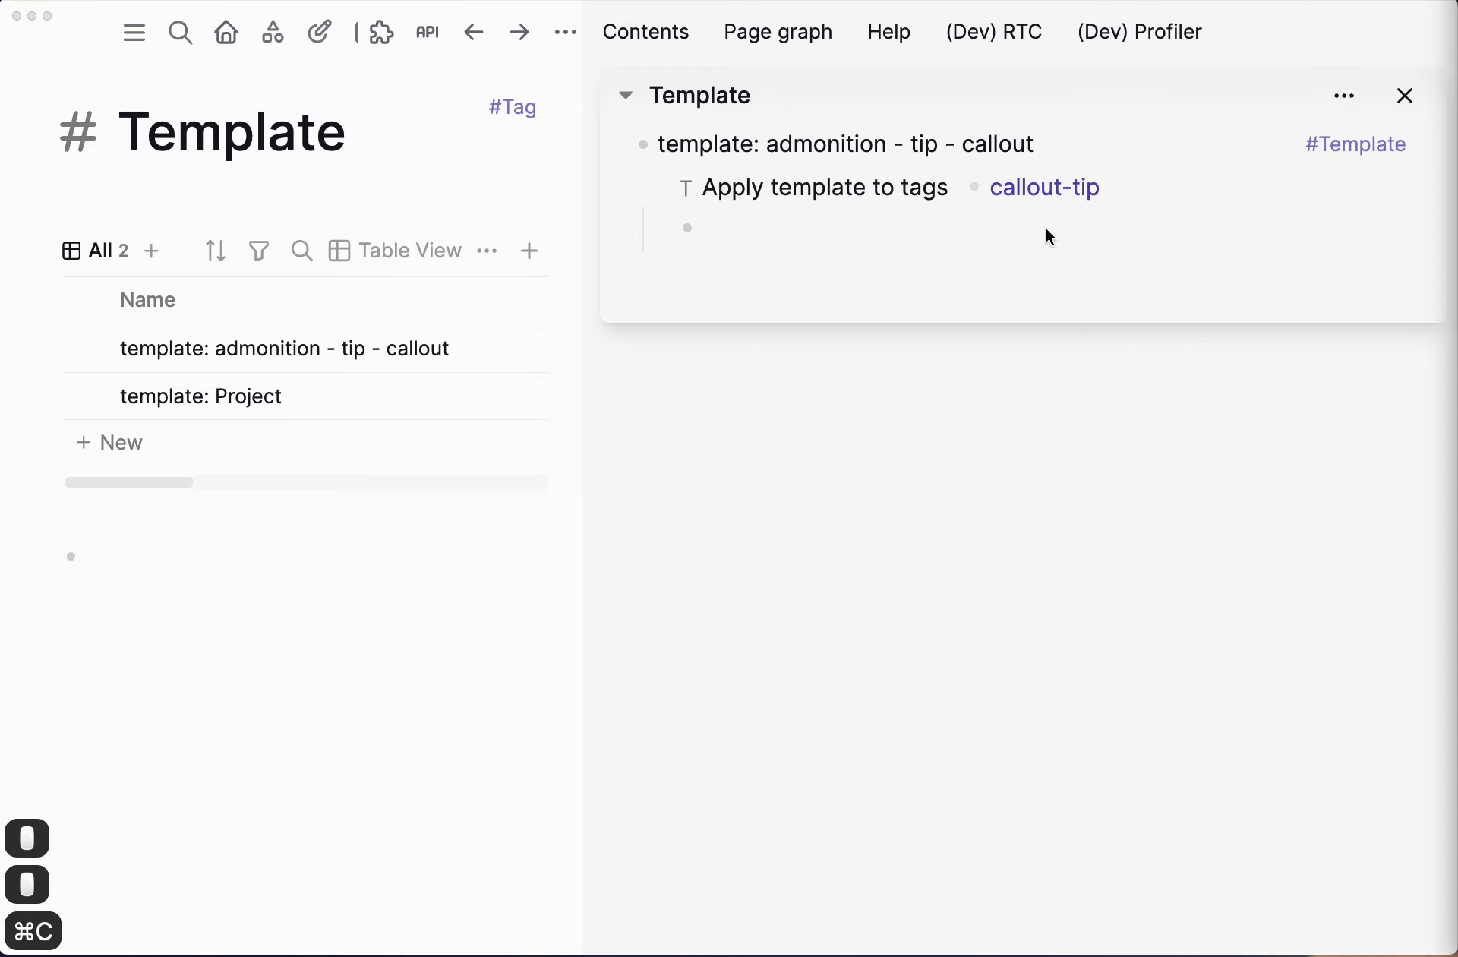
{"action": "left_click", "coordinate": [754, 228]}
{"action": "key", "text": "super+v"}
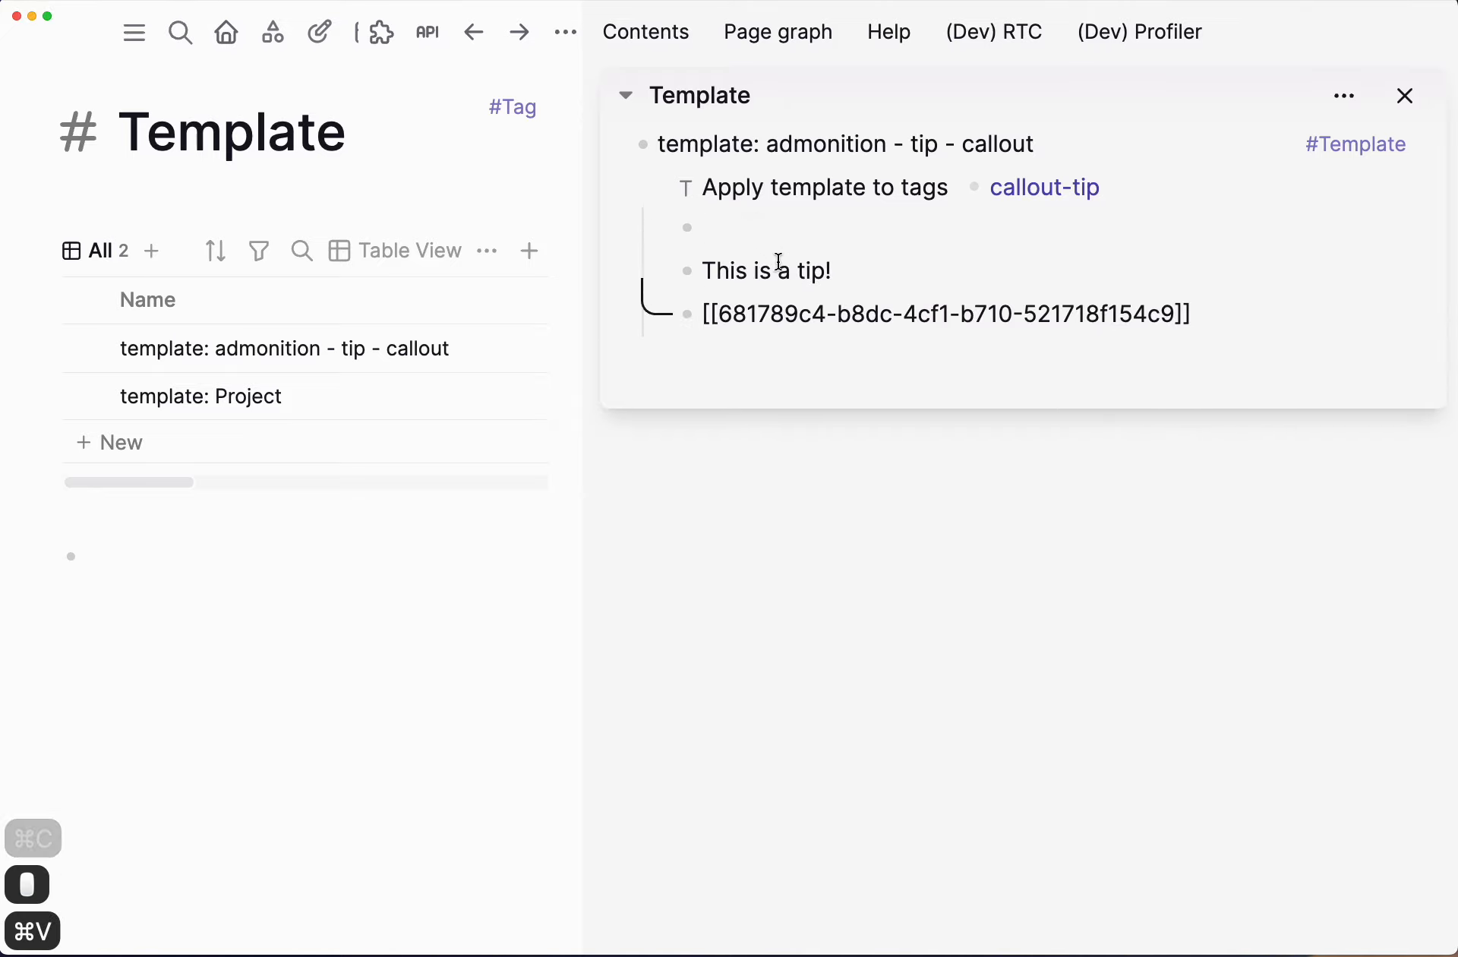
{"action": "left_click", "coordinate": [770, 241]}
{"action": "left_click", "coordinate": [770, 232]}
{"action": "key", "text": "super+z"}
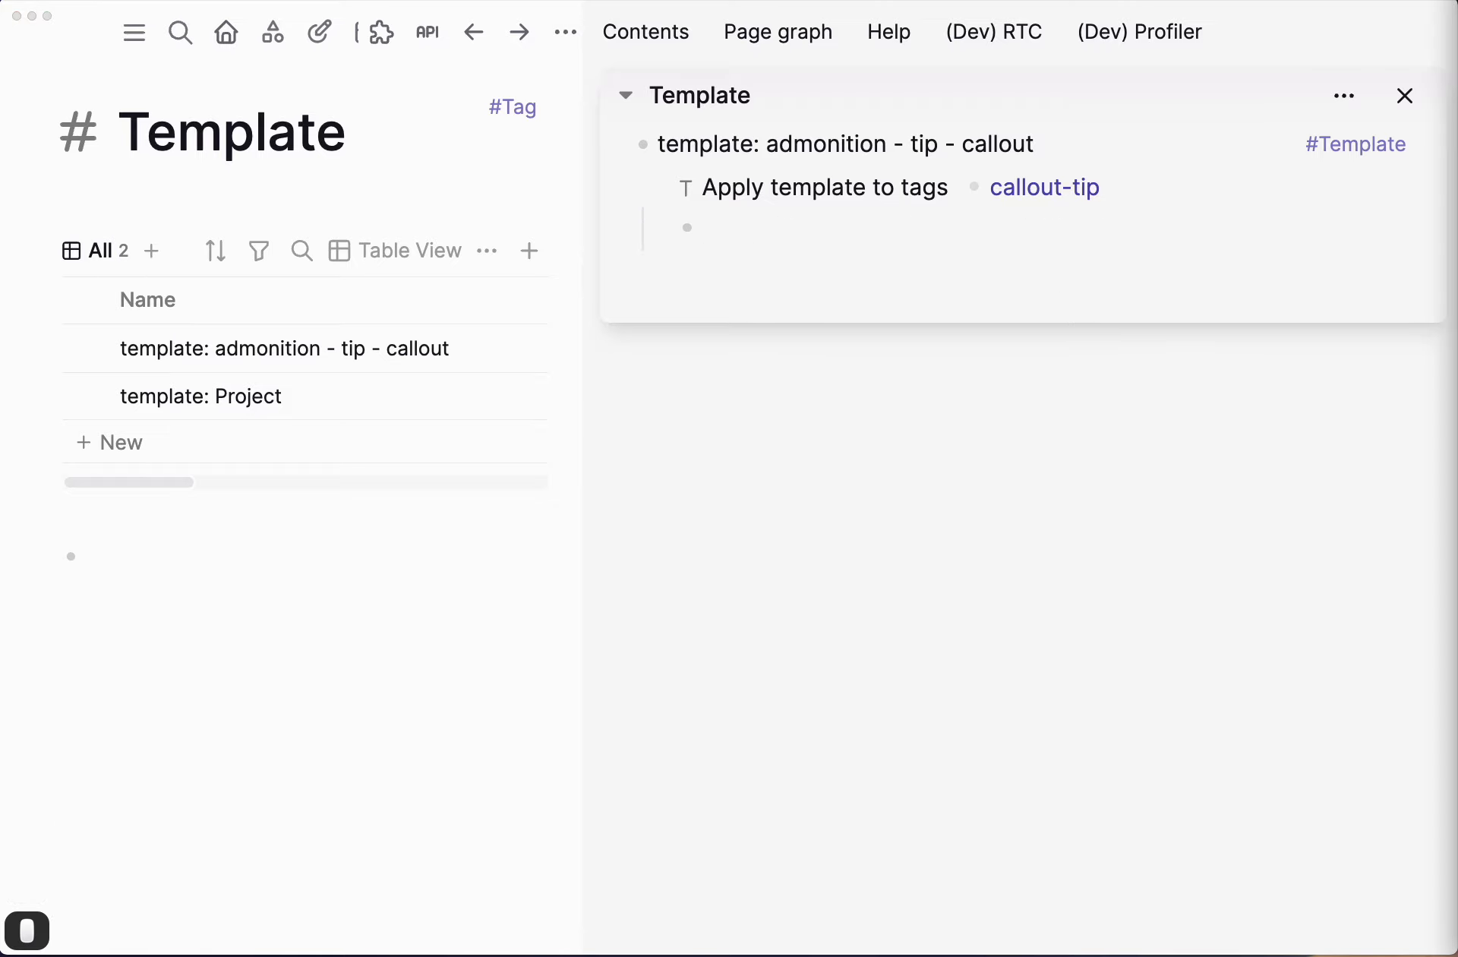
Step: Paste the tip callout markup #+BEGIN_TIP, "This is a tip!", #+END_TIP as plain text into the admonition template's empty child block
{"action": "right_click", "coordinate": [752, 223]}
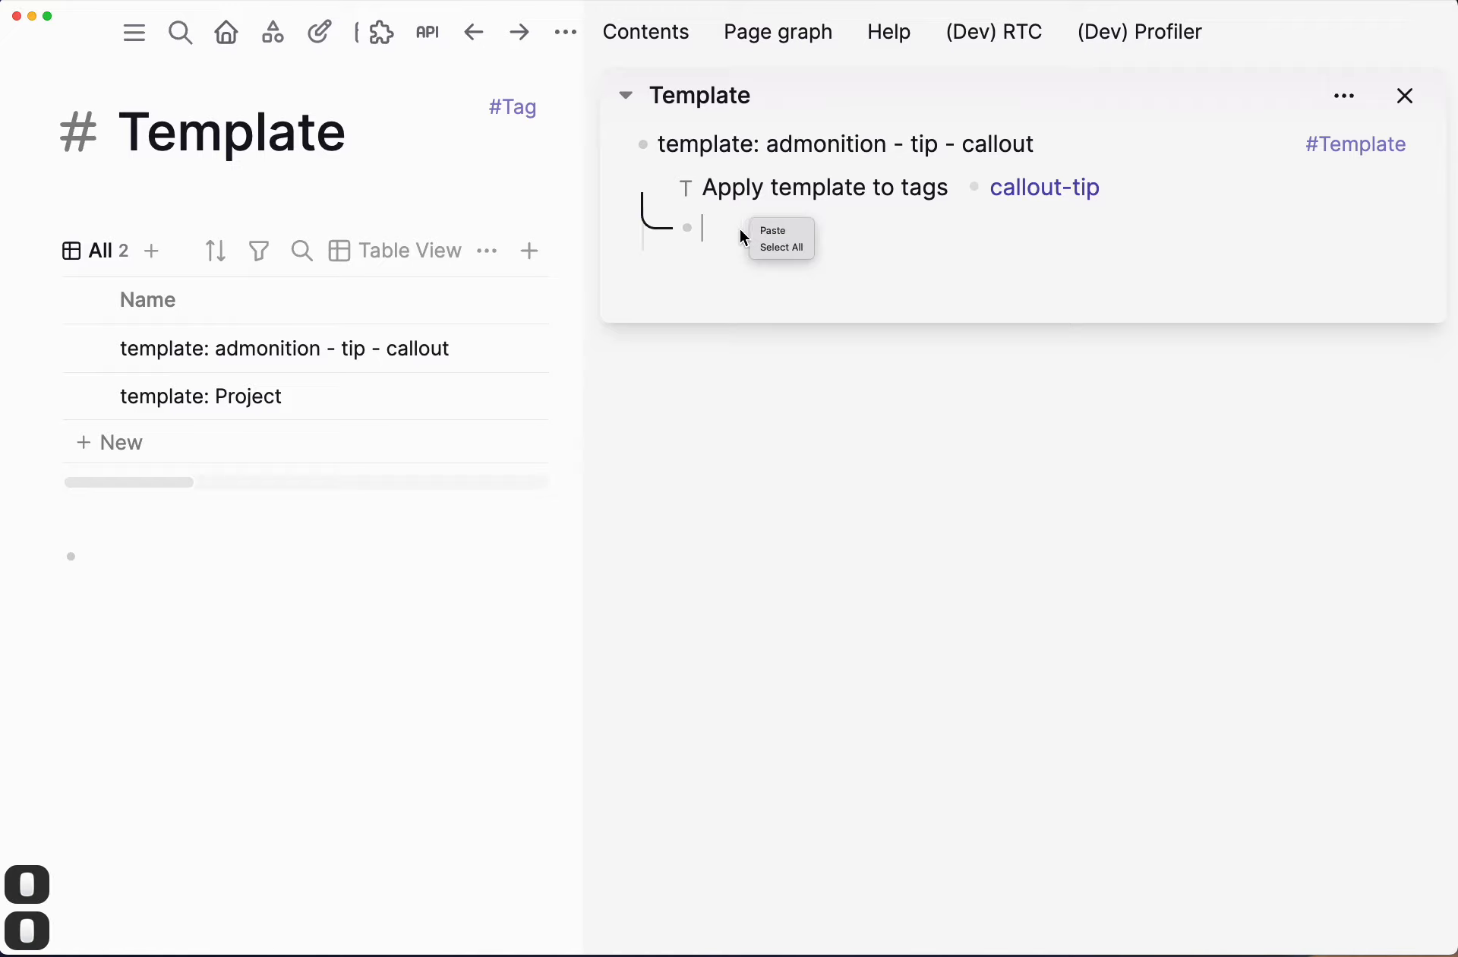
{"action": "left_click", "coordinate": [732, 231]}
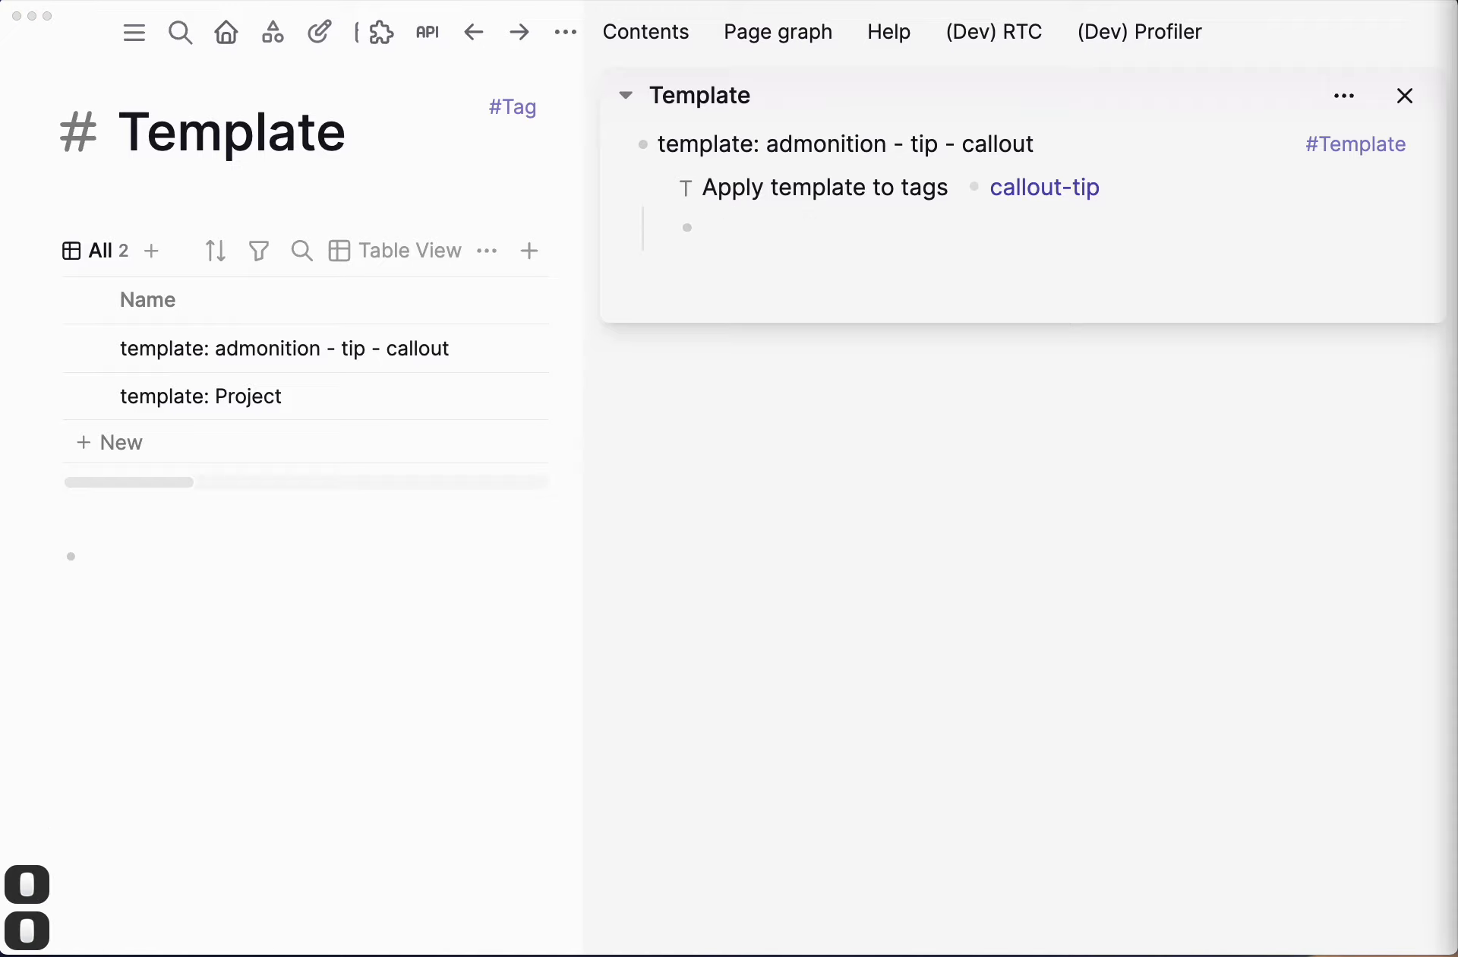
{"action": "key", "text": "super+c"}
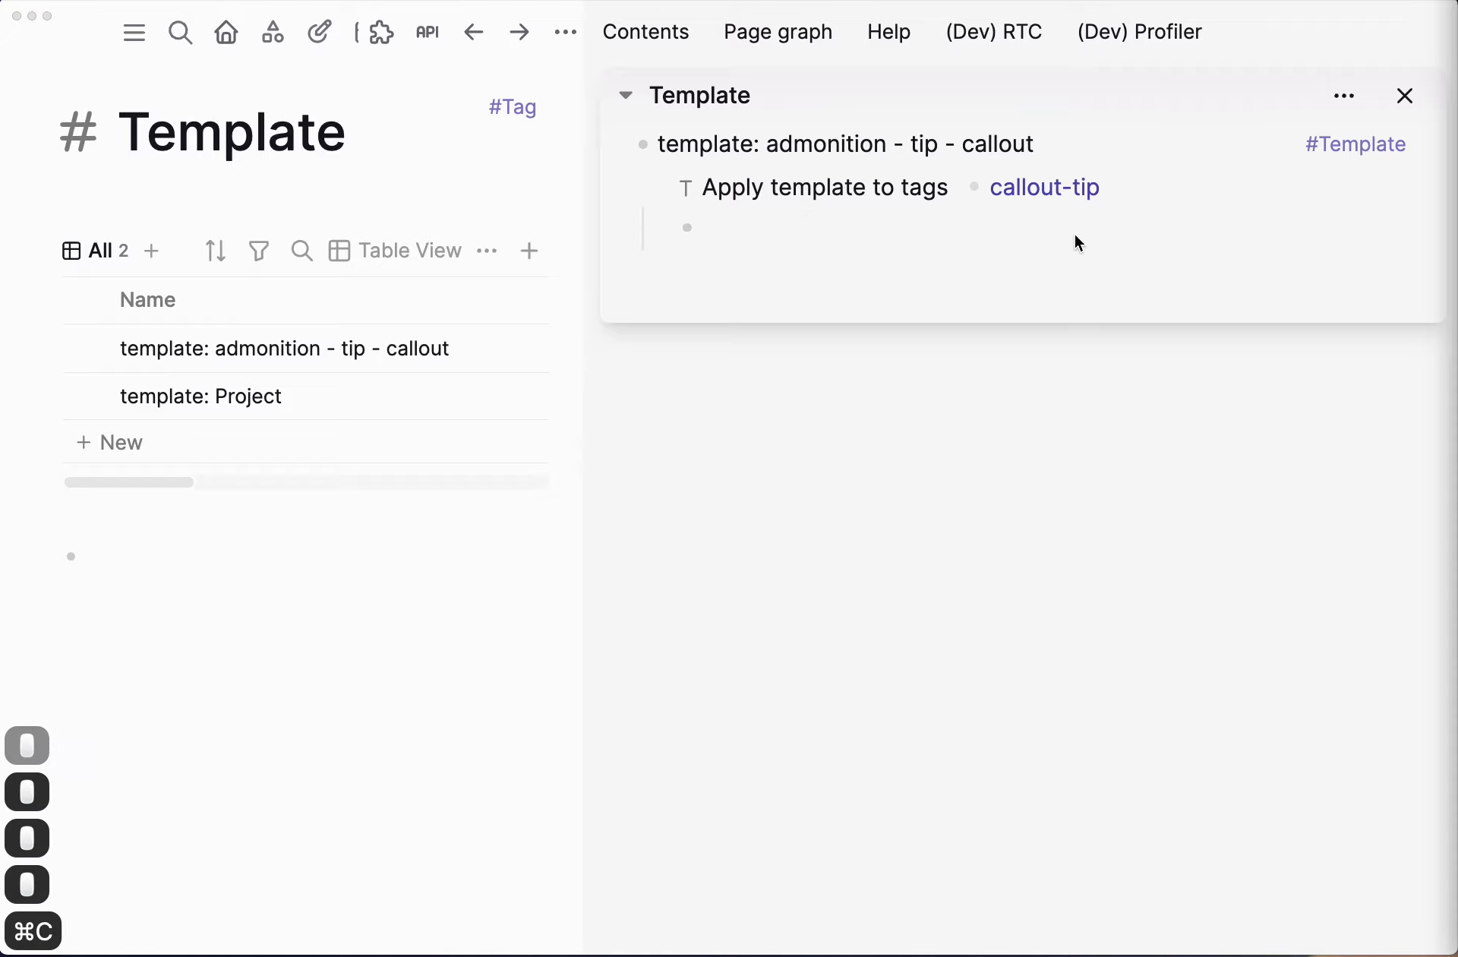
{"action": "left_click", "coordinate": [759, 235]}
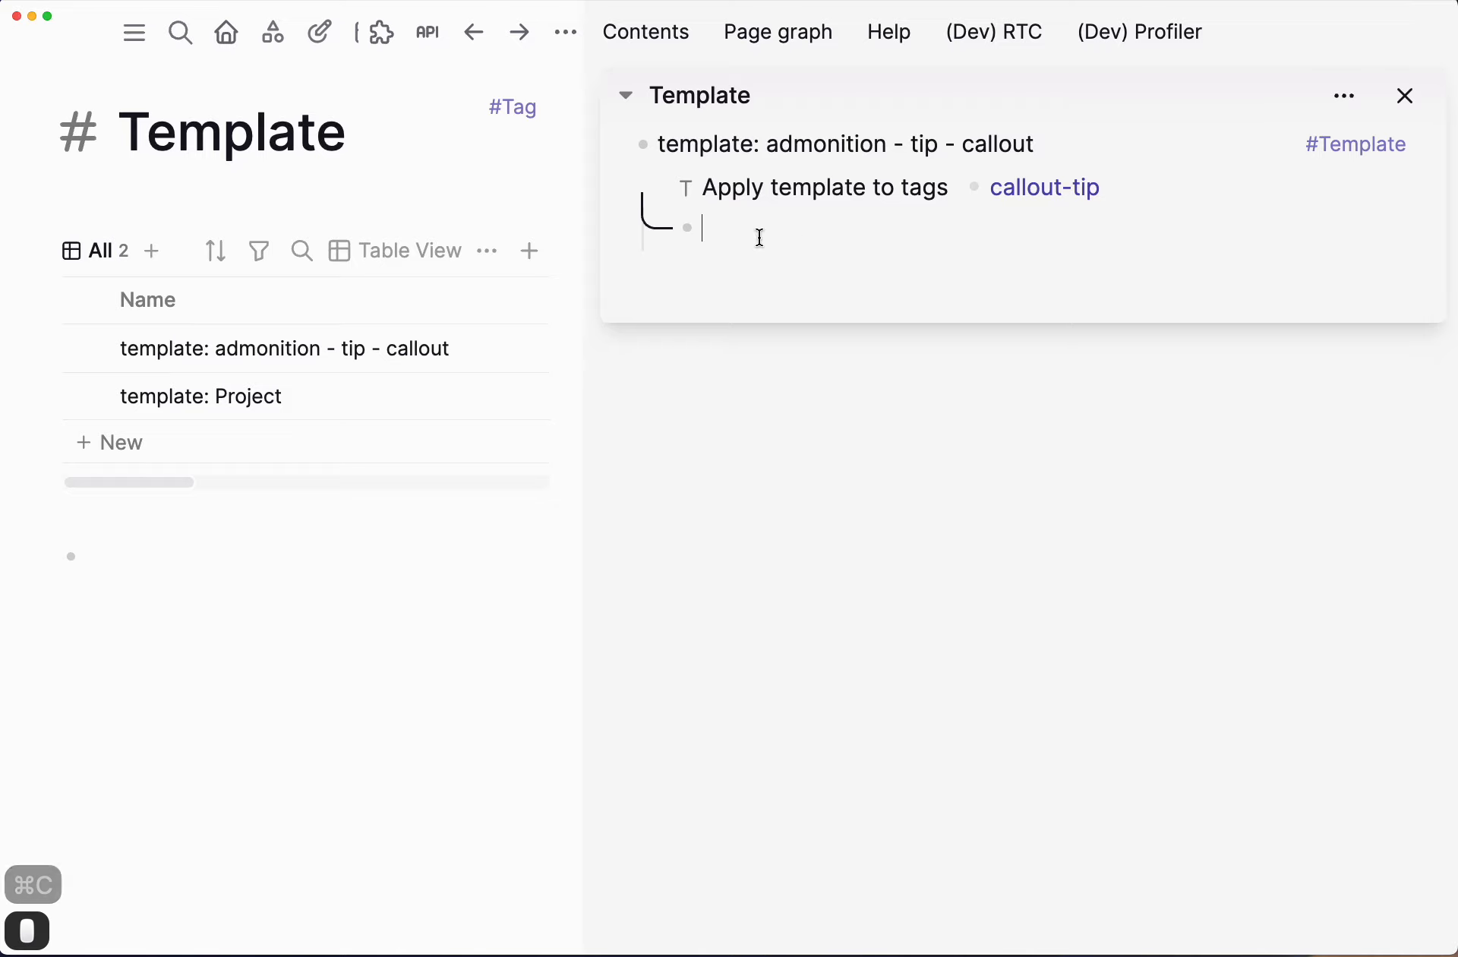
{"action": "key", "text": "shift+super+v"}
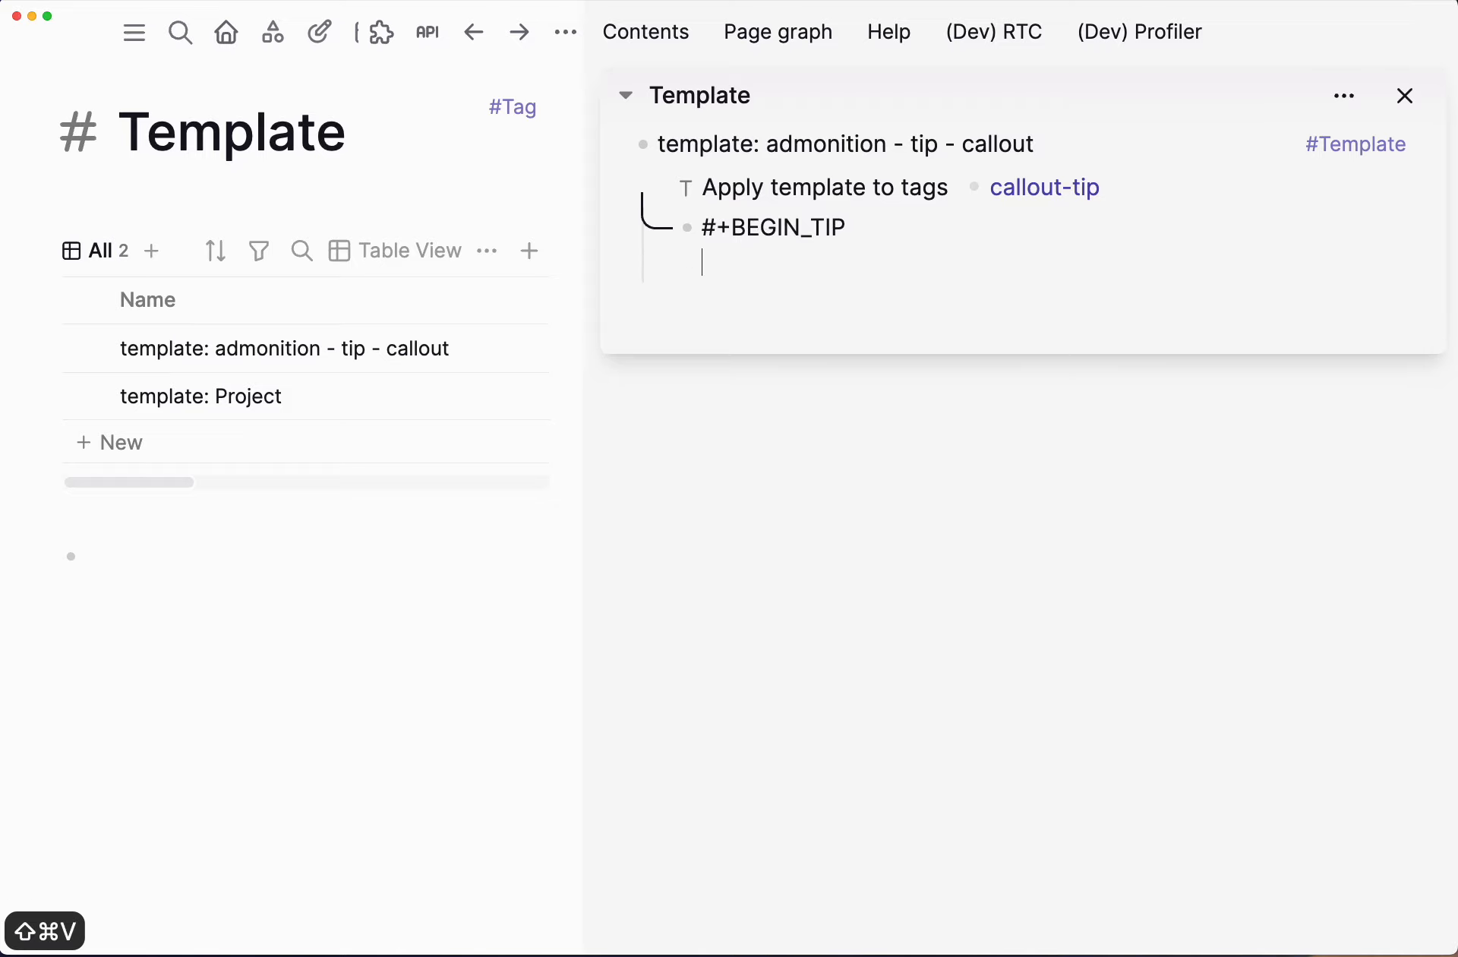
{"action": "key", "text": "super+c"}
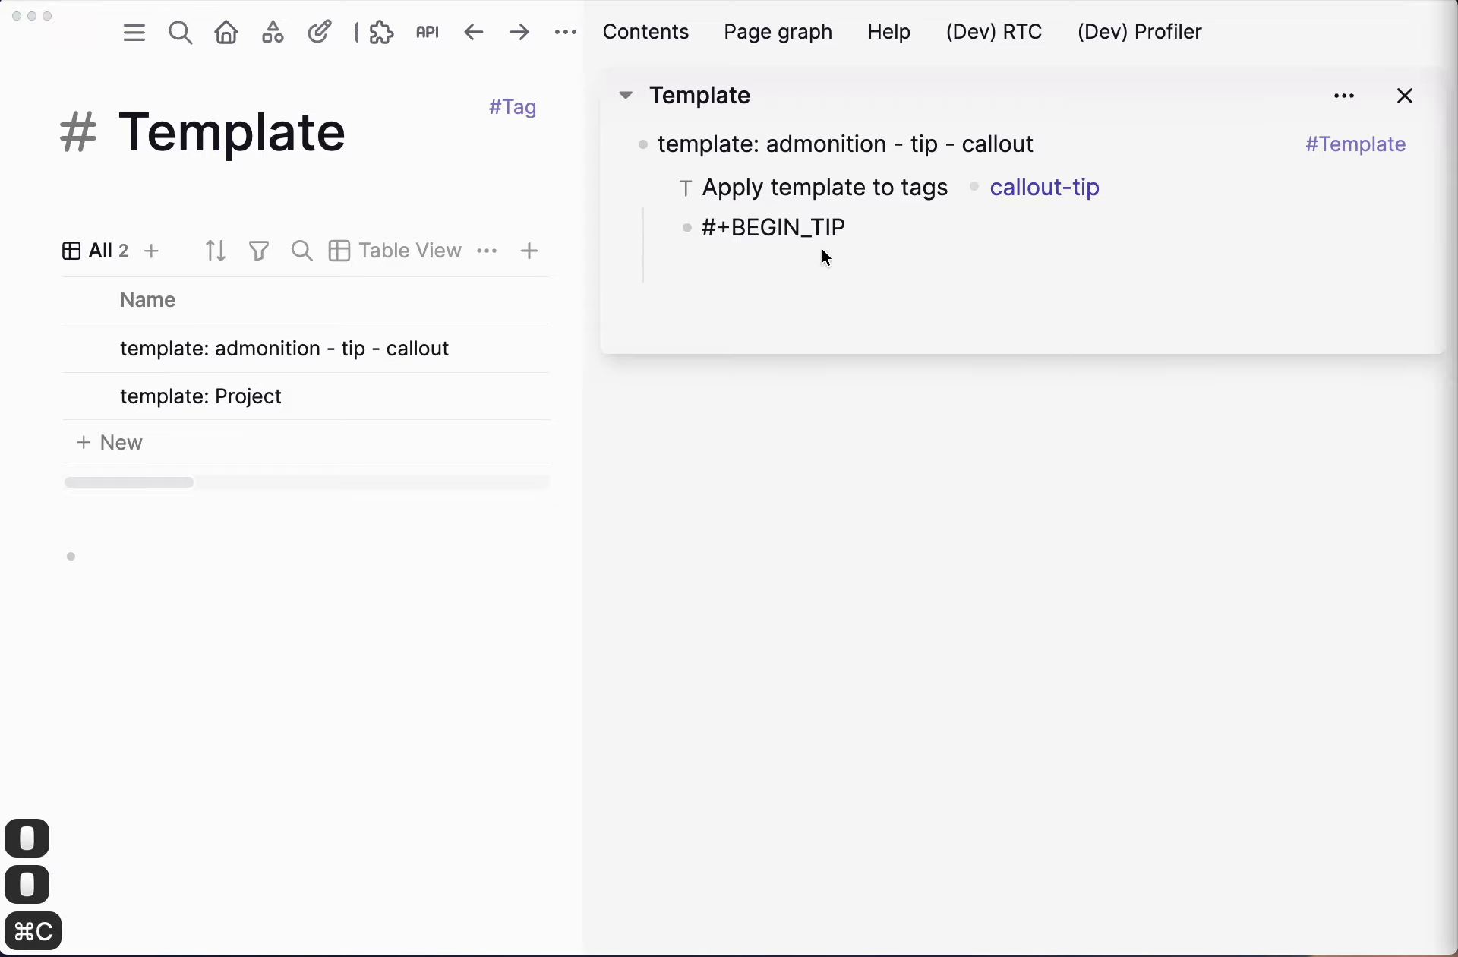
{"action": "triple_click", "coordinate": [786, 226]}
{"action": "key", "text": "shift+super+v"}
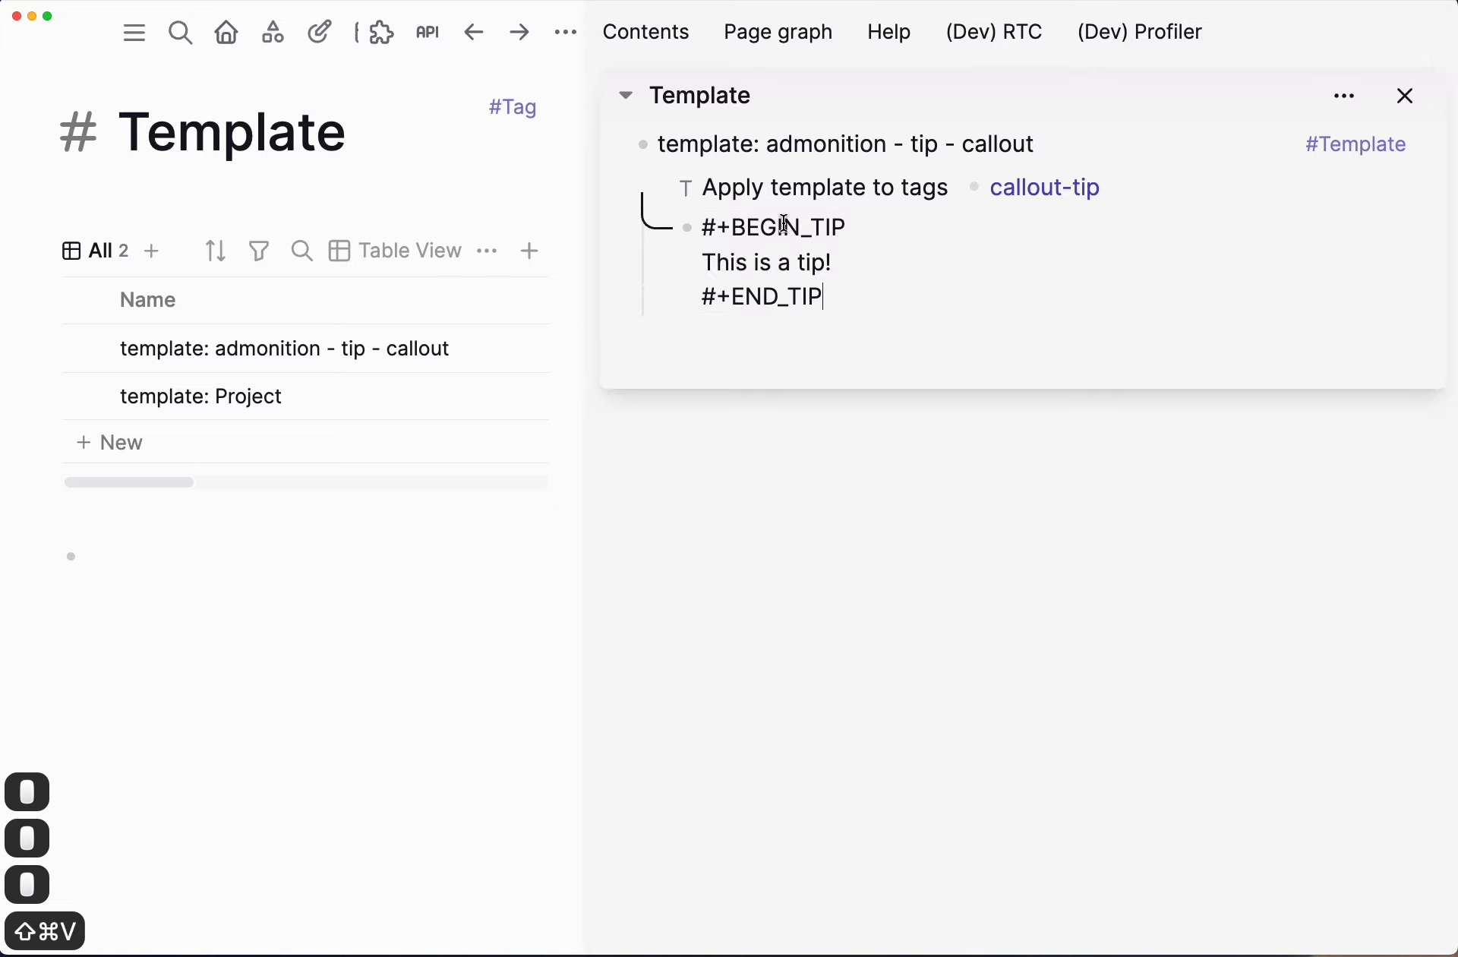
{"action": "left_click", "coordinate": [823, 351]}
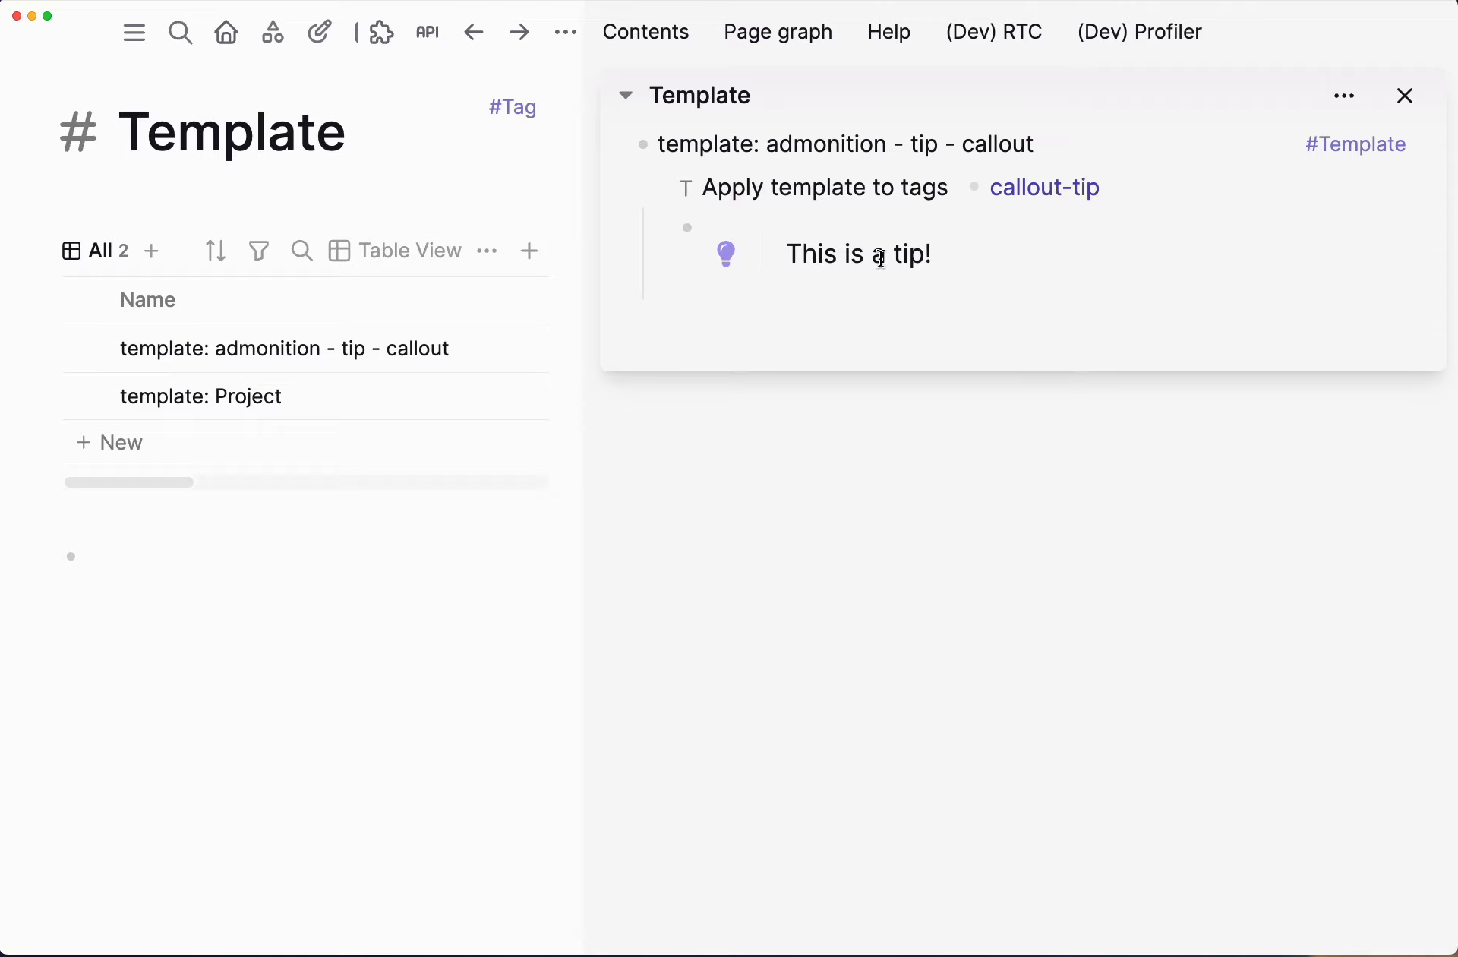
Step: Add an empty block below the tip callout in the admonition template and close the template's side view
{"action": "left_click", "coordinate": [938, 276]}
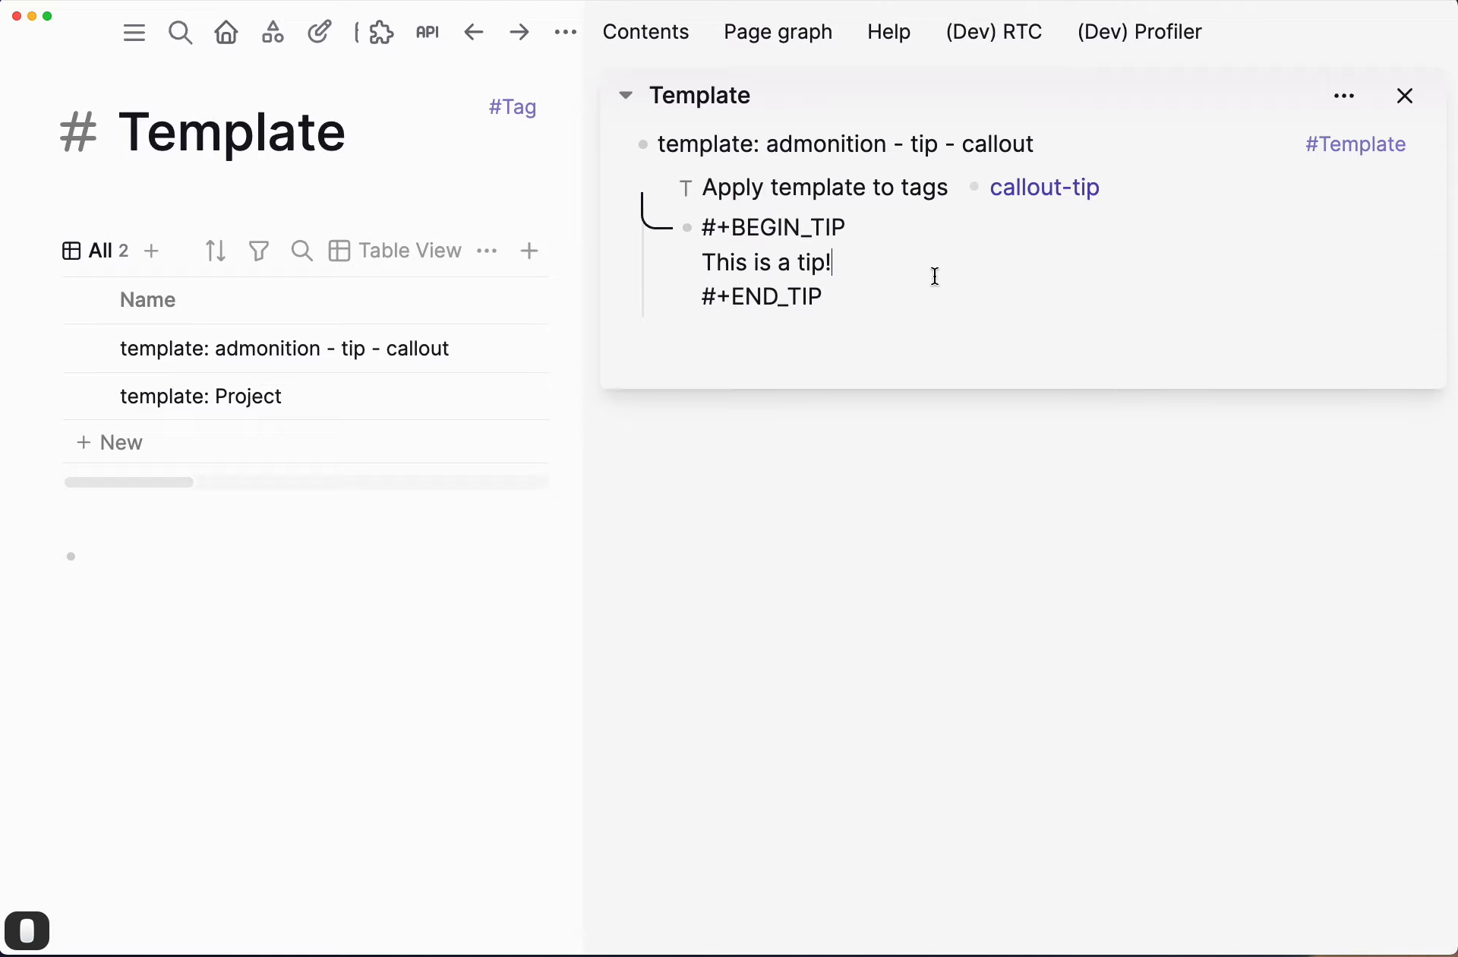
{"action": "left_click", "coordinate": [862, 335]}
{"action": "left_click", "coordinate": [843, 260]}
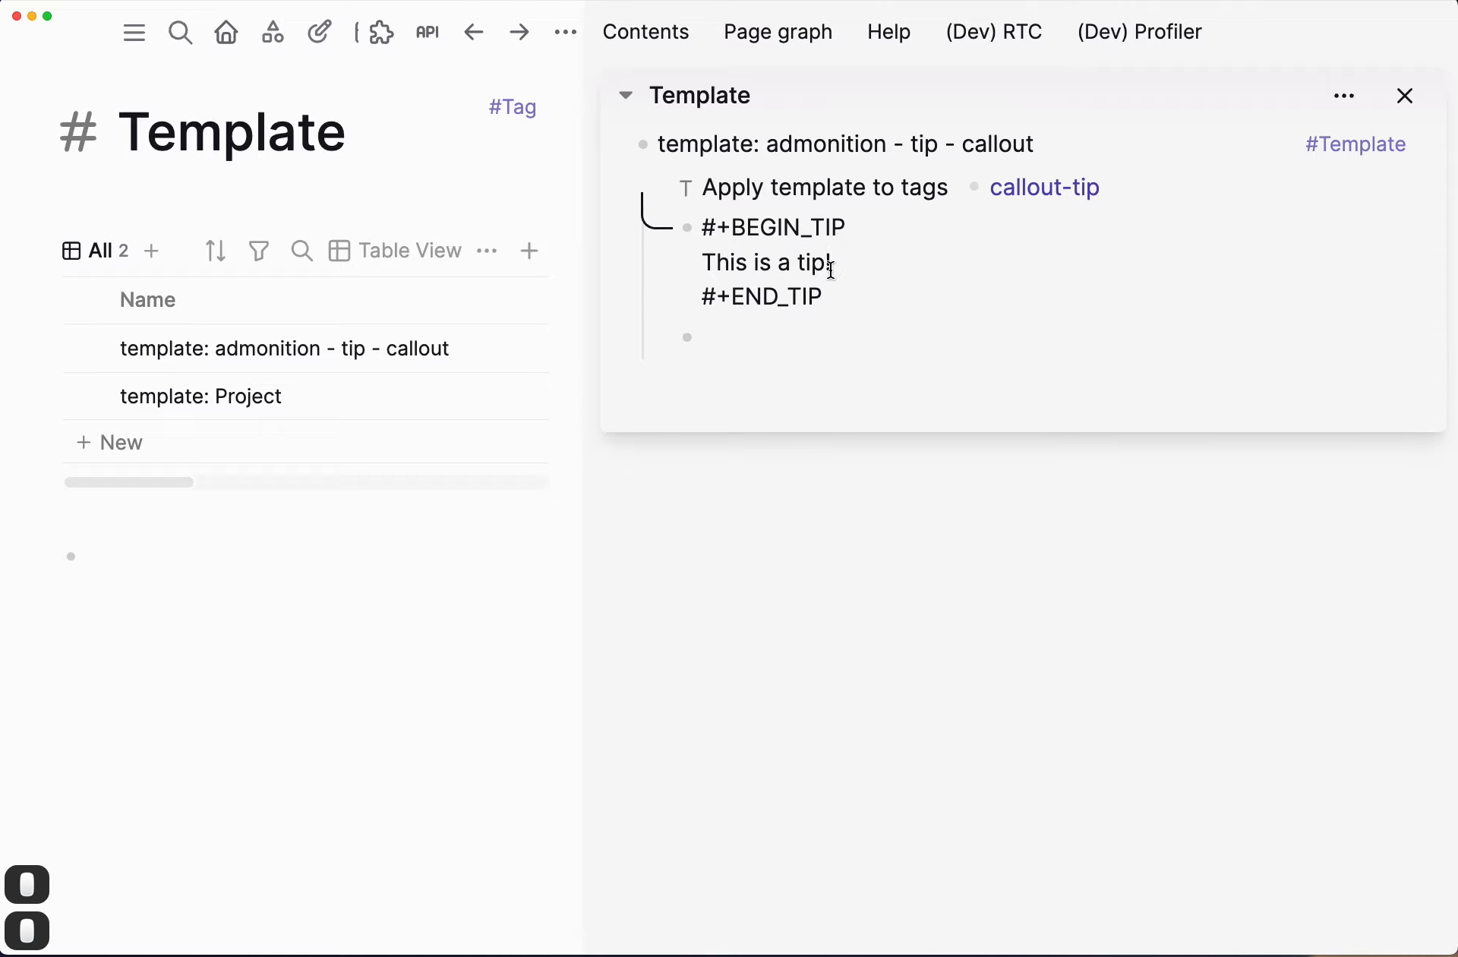
{"action": "left_click", "coordinate": [850, 335]}
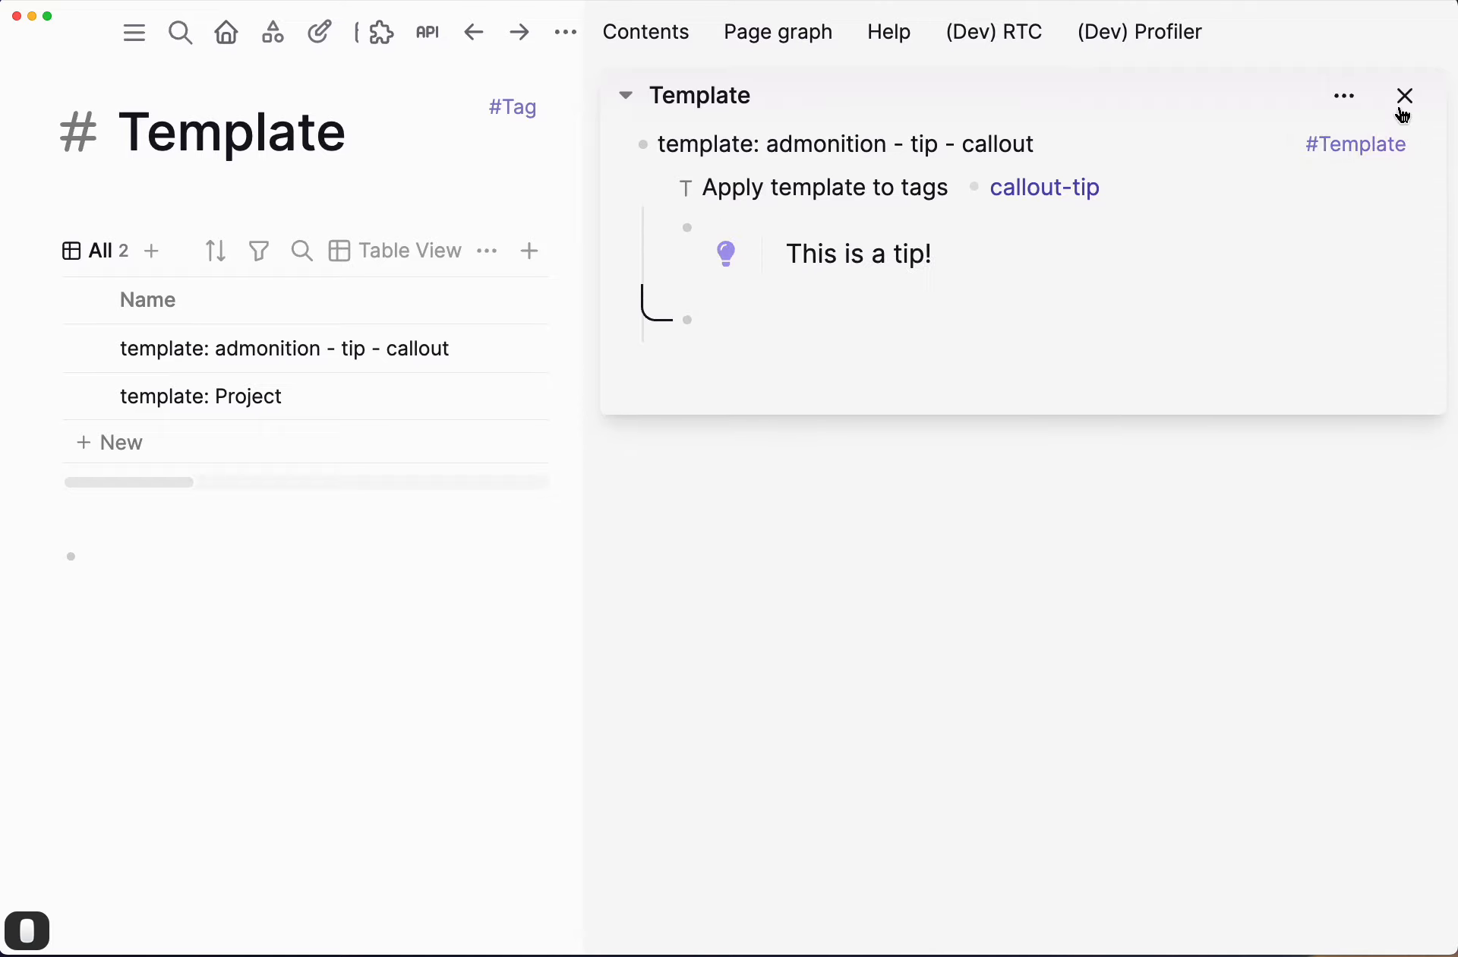
{"action": "left_click", "coordinate": [1405, 112]}
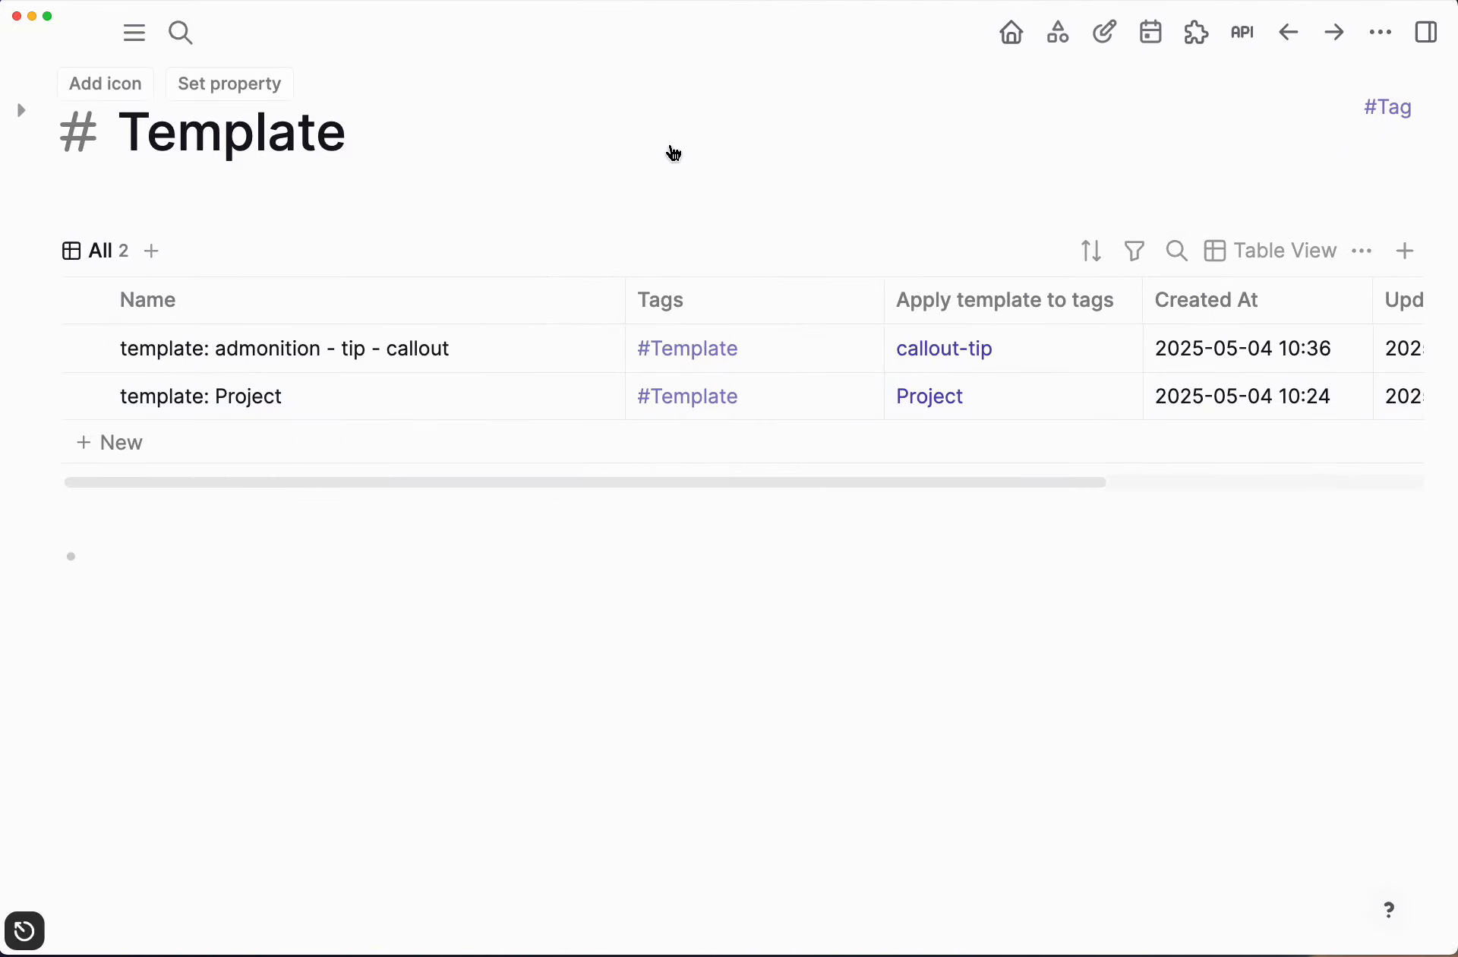
Step: Go to the May 4th, 2025 journal and add three empty blocks above the checked demo 1 item
{"action": "key", "text": "g"}
{"action": "key", "text": "h"}
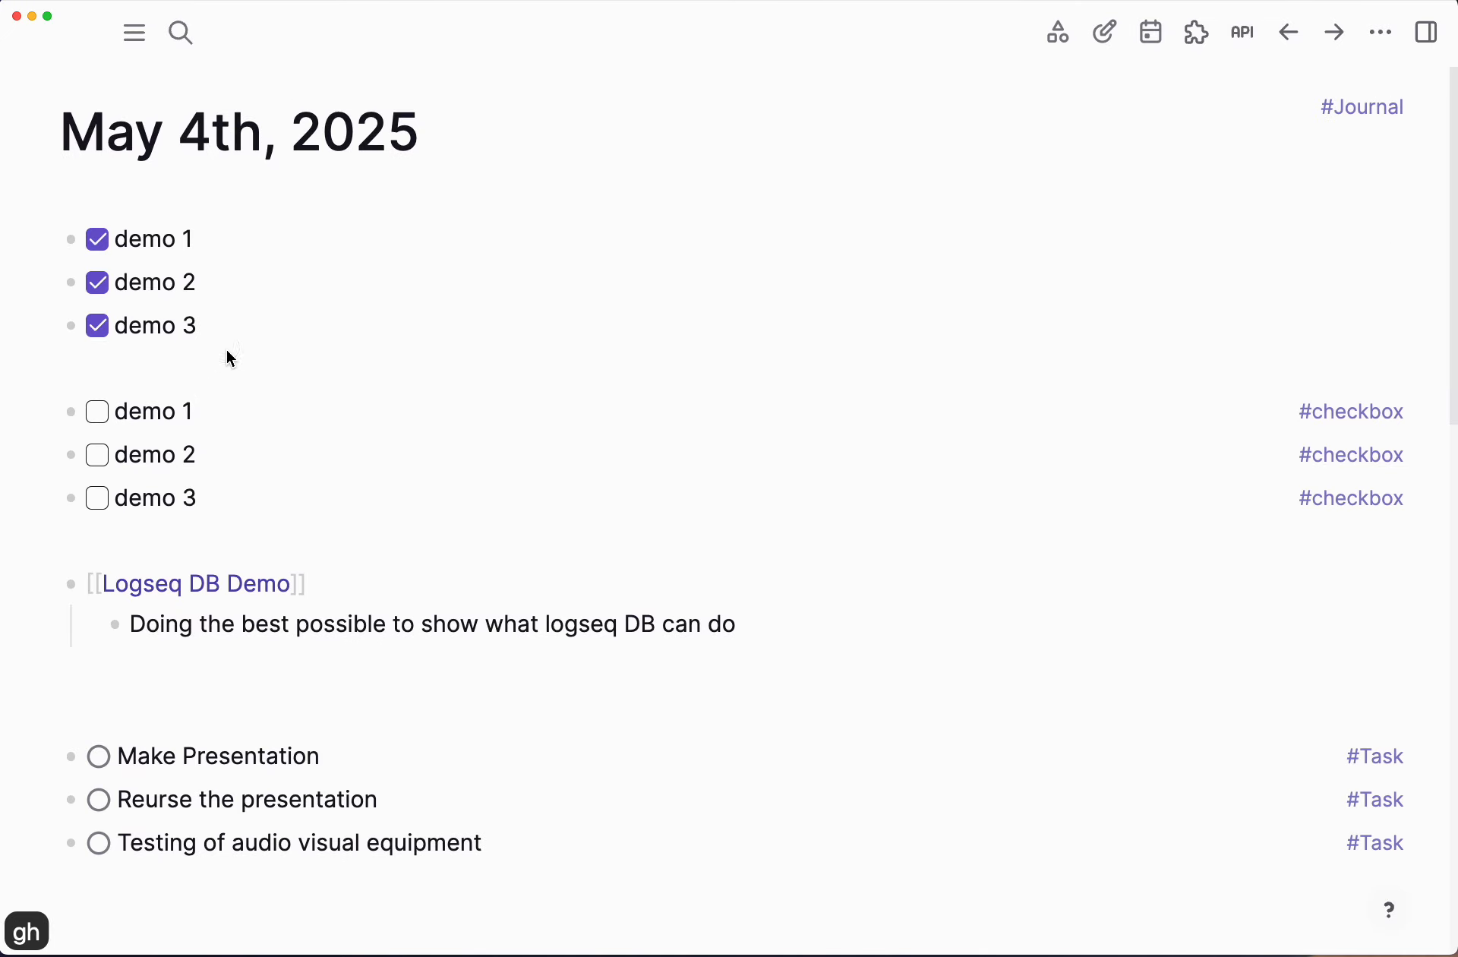
{"action": "left_click", "coordinate": [236, 330]}
{"action": "left_click", "coordinate": [210, 238]}
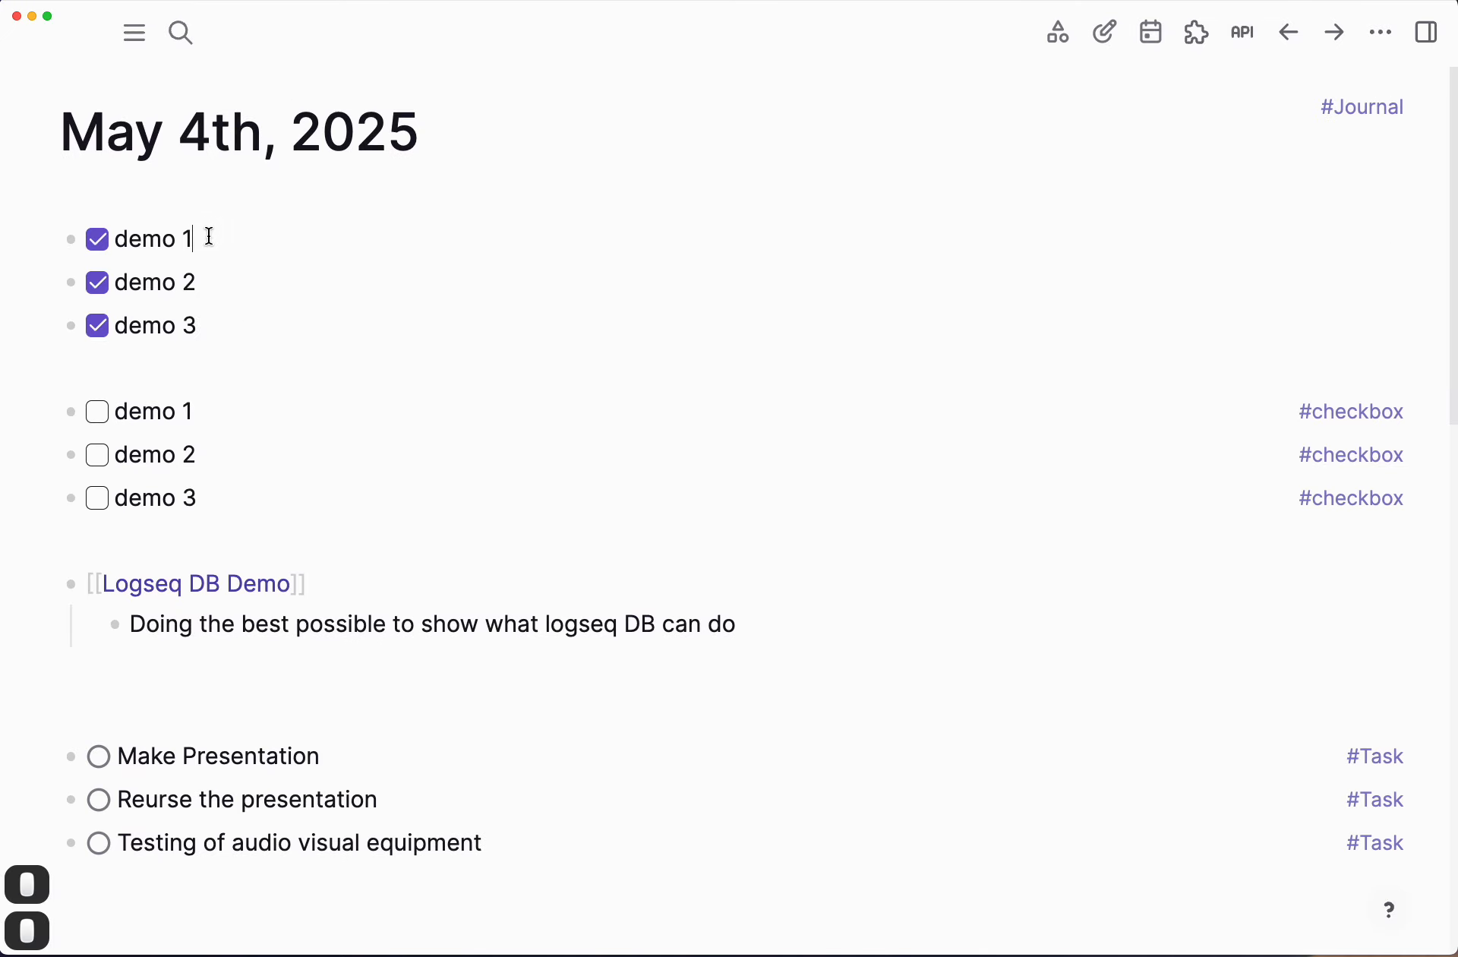
{"action": "key", "text": "super+Left"}
{"action": "key", "text": "Return"}
{"action": "key", "text": "Return"}
{"action": "key", "text": "Return"}
{"action": "key", "text": "Up"}
{"action": "key", "text": "Up"}
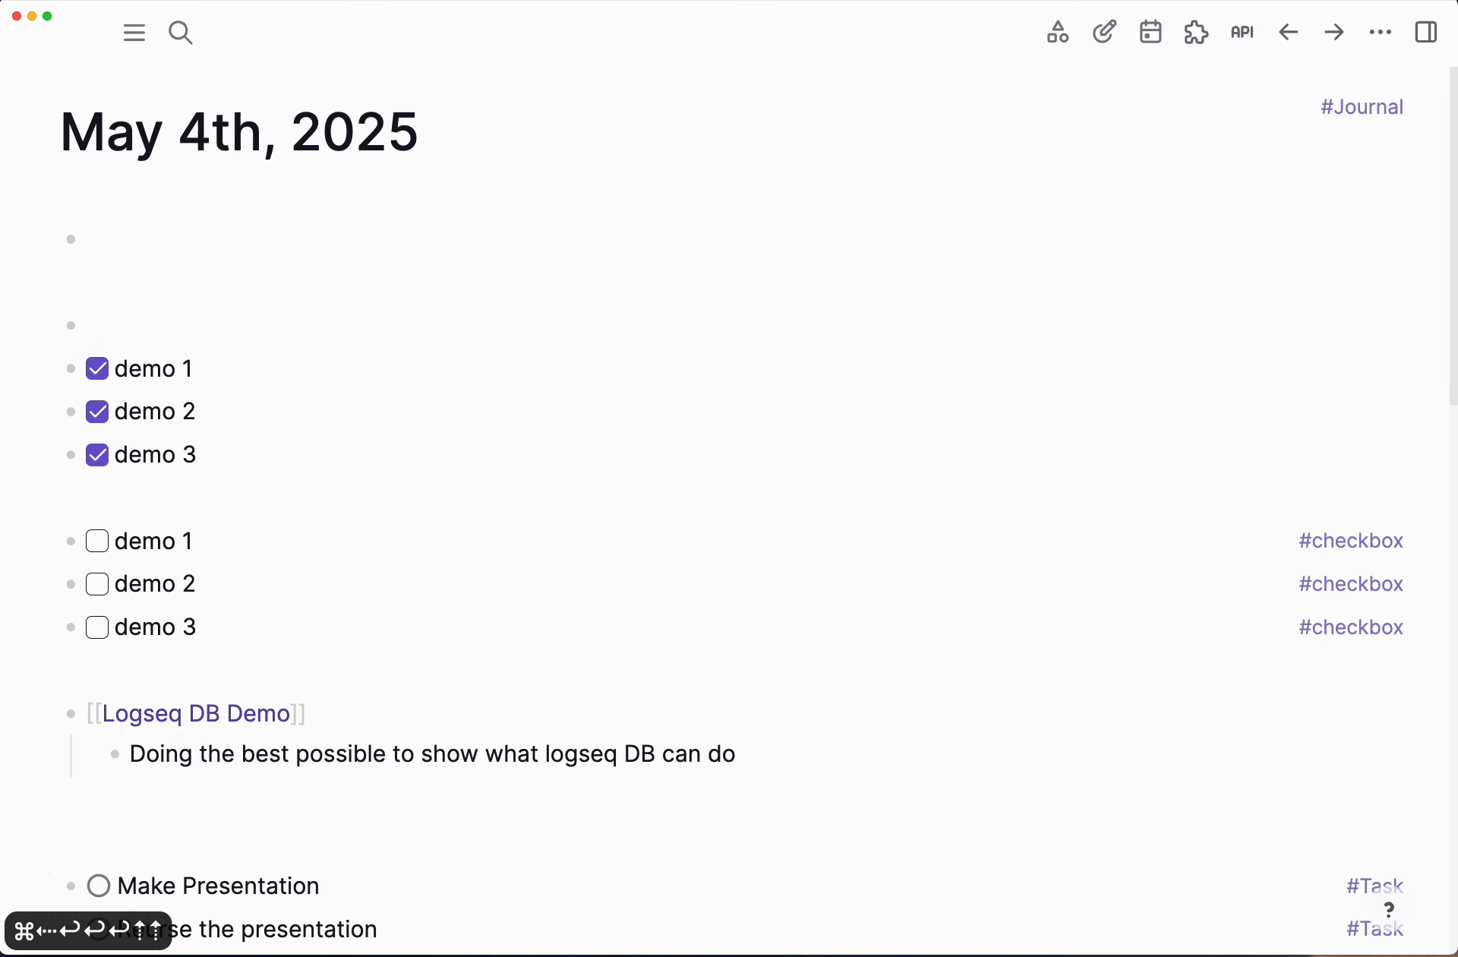
Step: Insert the template "template: admonition - tip - callout" into the journal's first empty block
{"action": "type", "text": "/"}
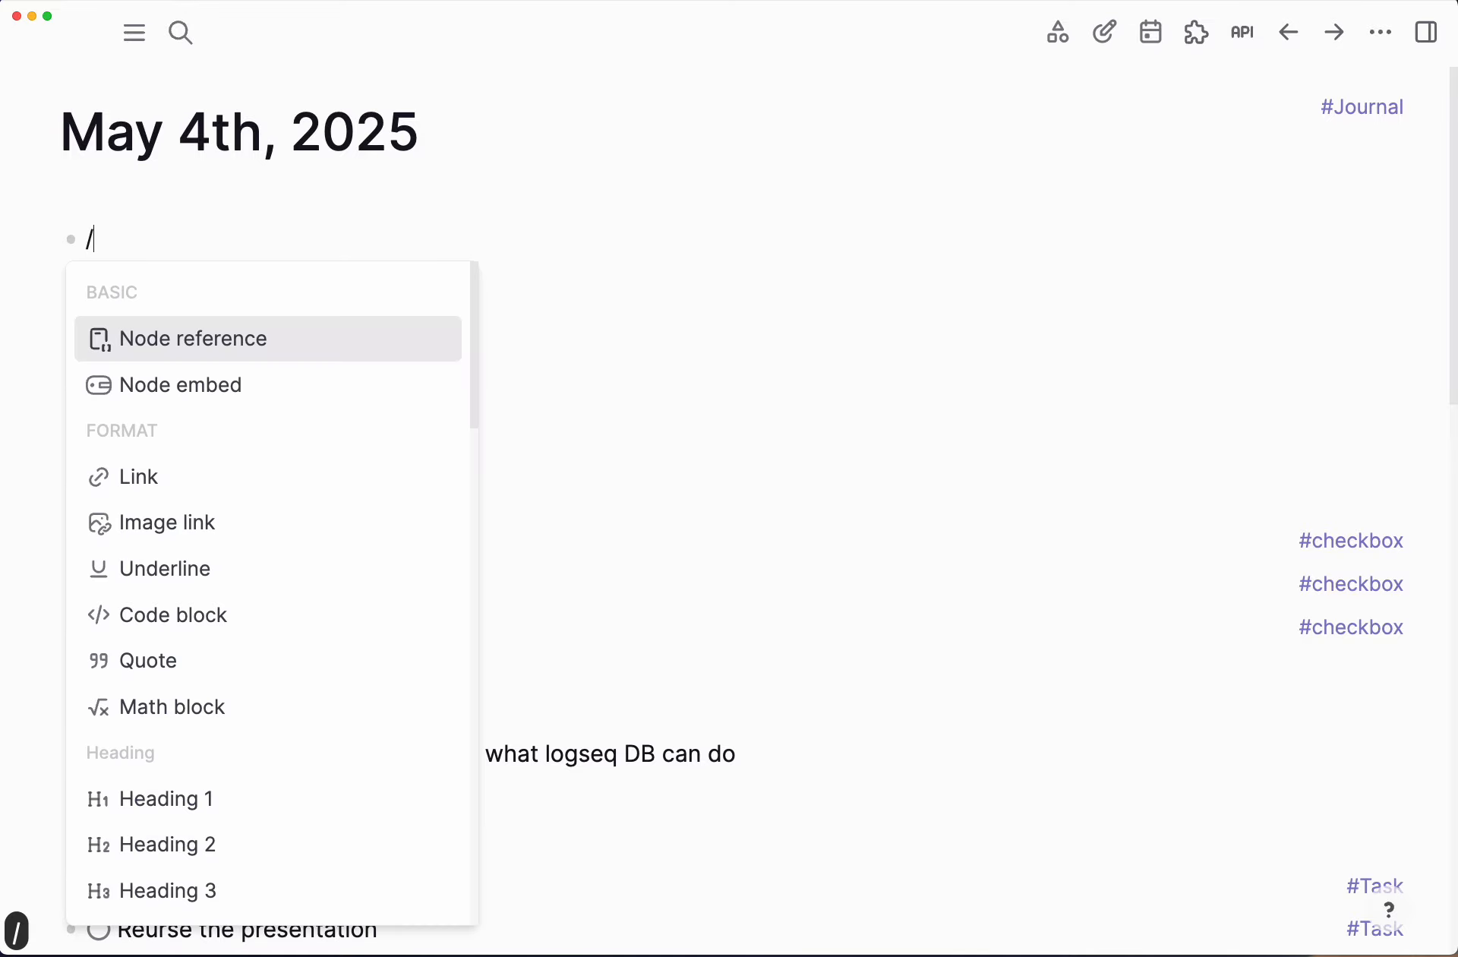
{"action": "type", "text": "tem"}
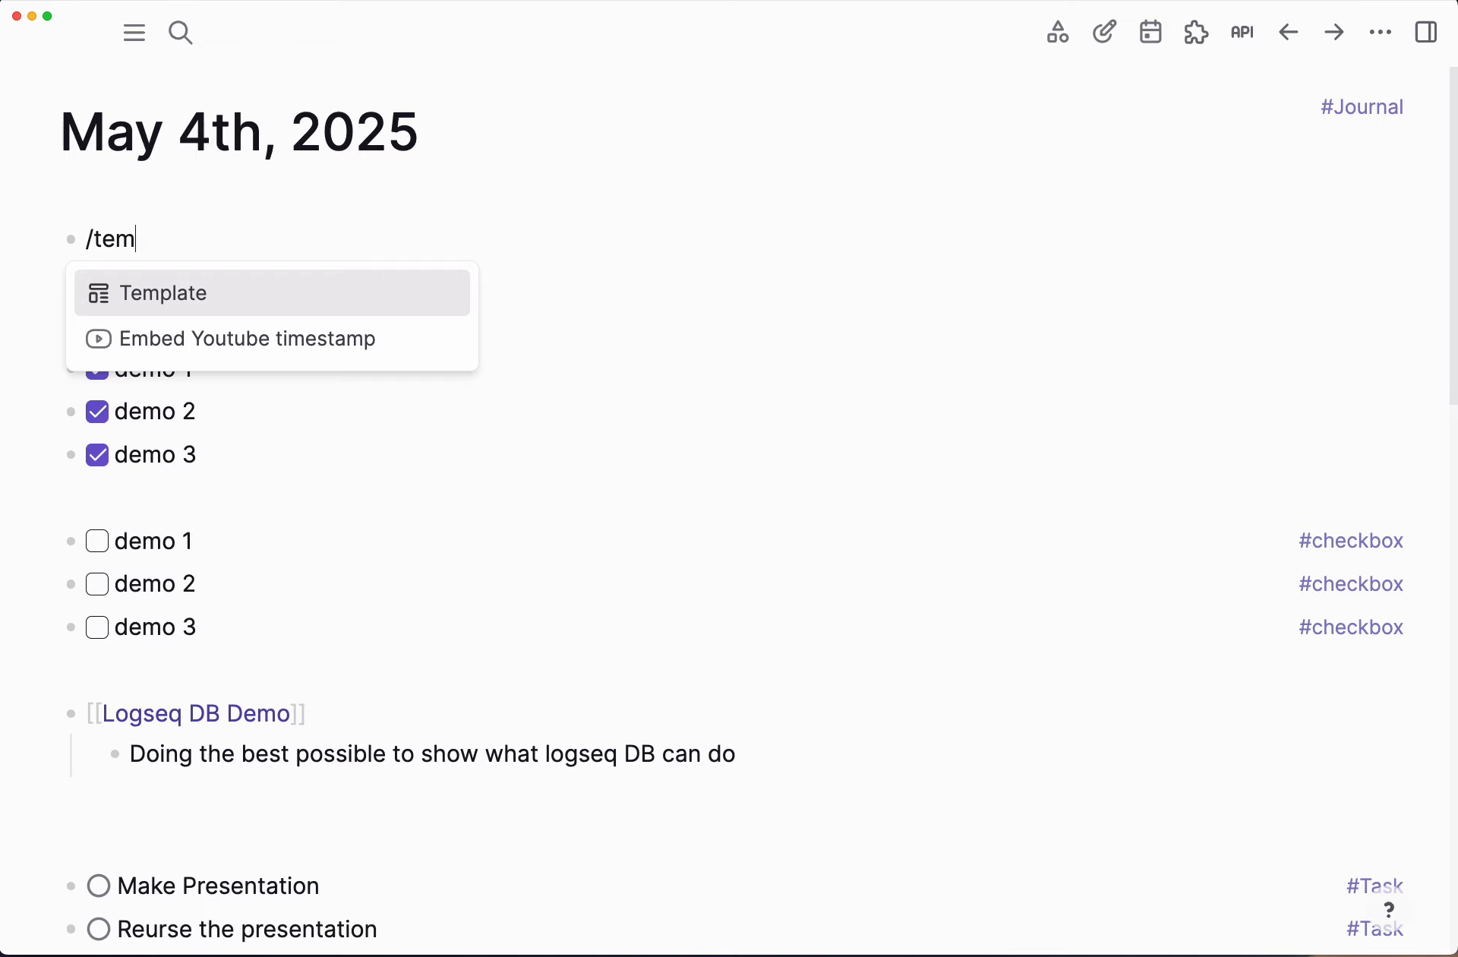
{"action": "key", "text": "Return"}
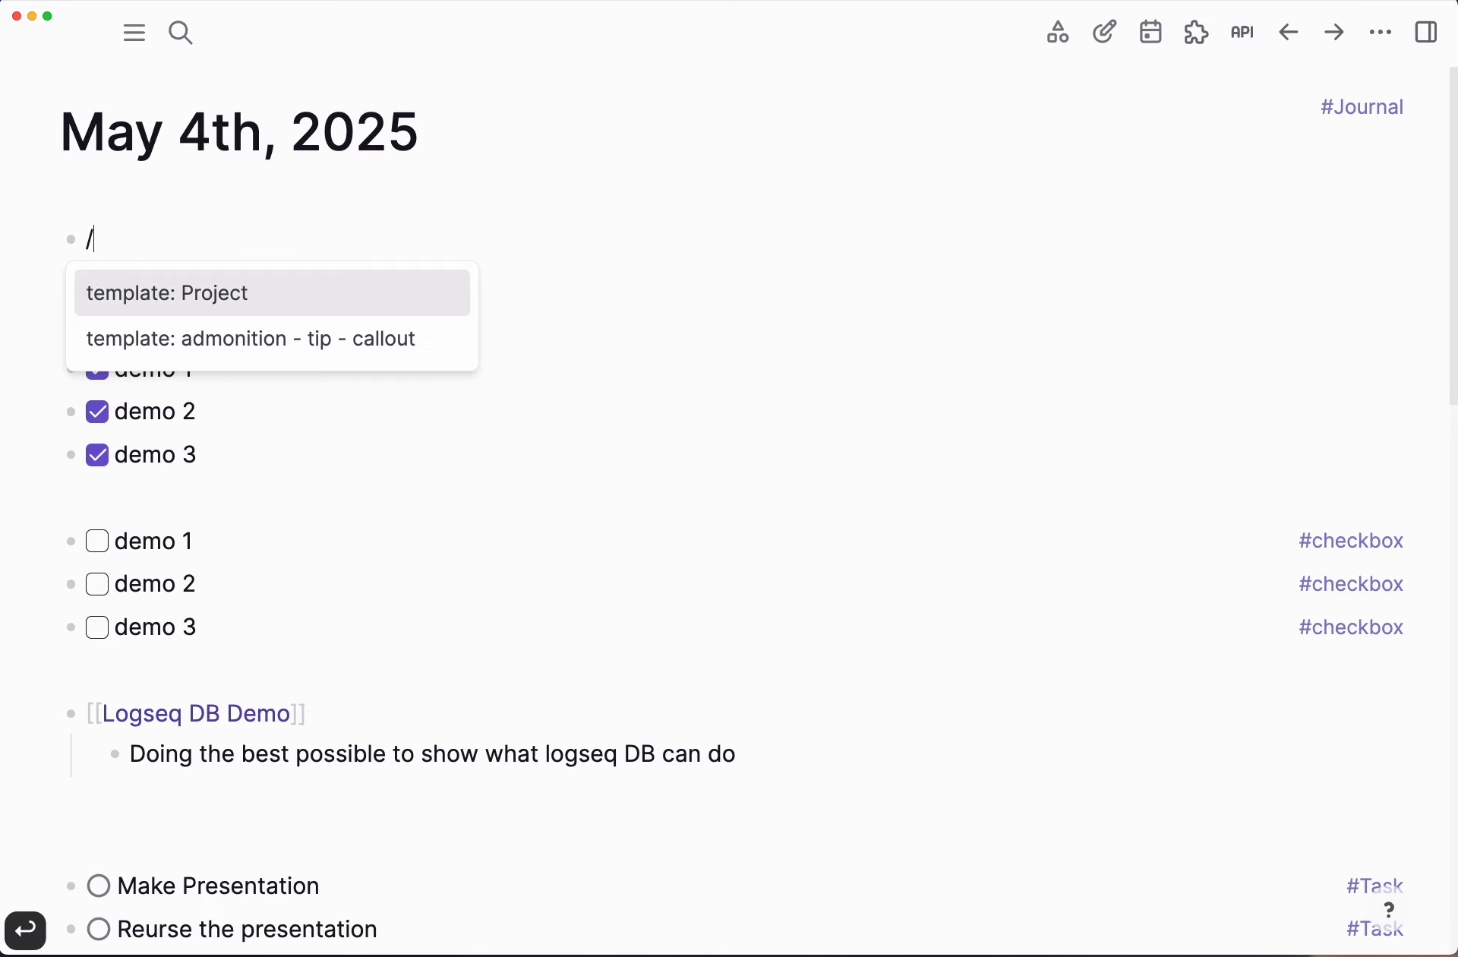
{"action": "key", "text": "Down"}
{"action": "key", "text": "Up"}
{"action": "key", "text": "Down"}
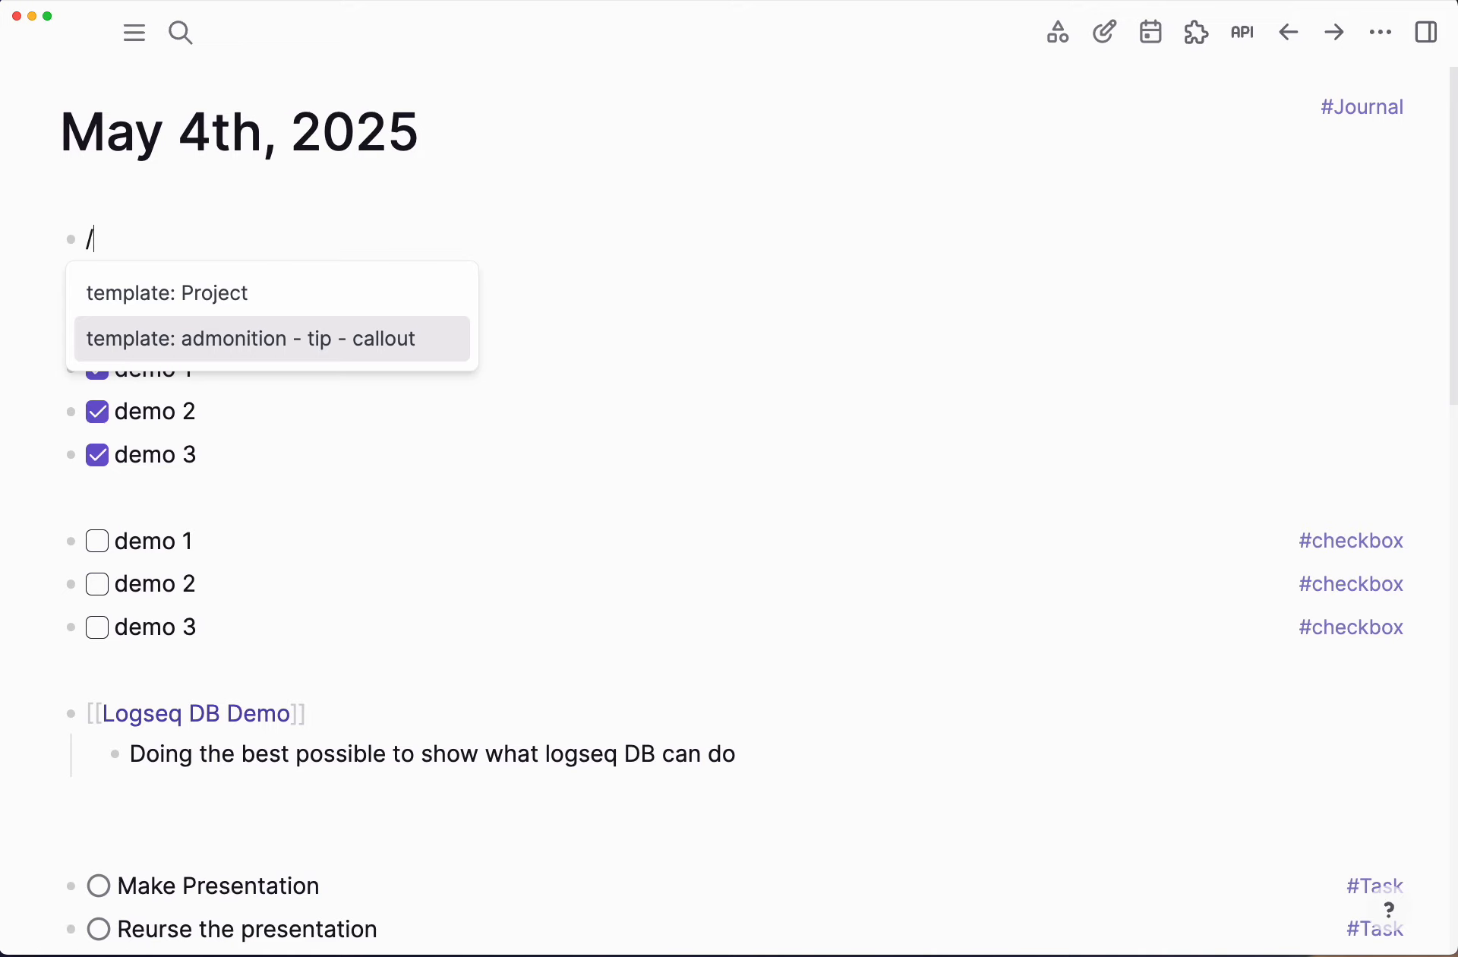
{"action": "key", "text": "Return"}
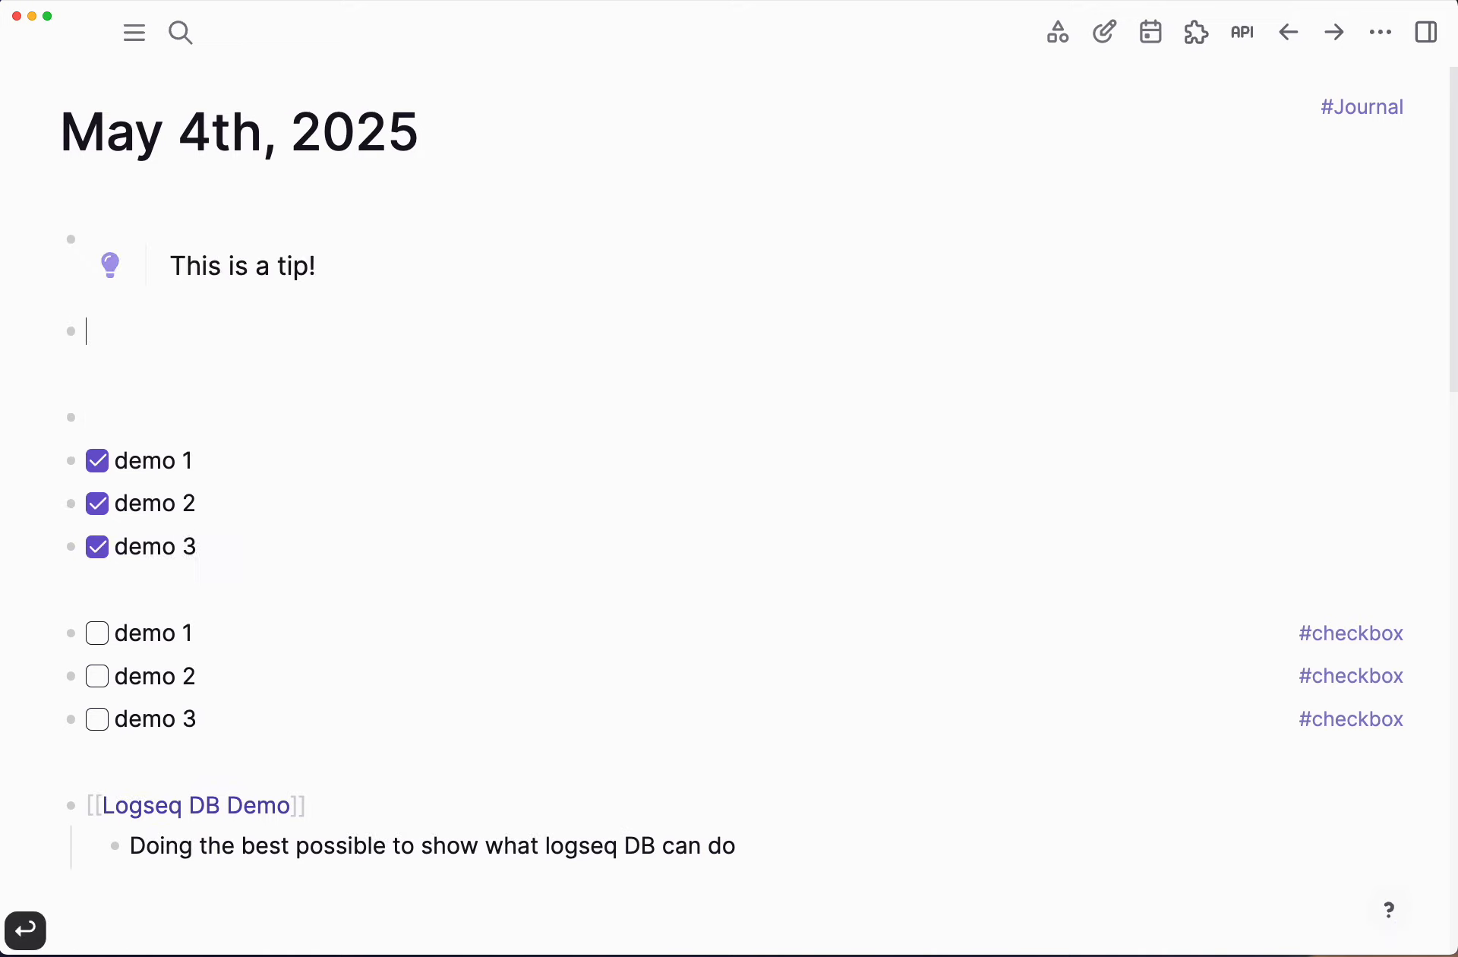
Step: Replace the inserted callout's placeholder text with "Logseq can do great things!!!"
{"action": "key", "text": "Up"}
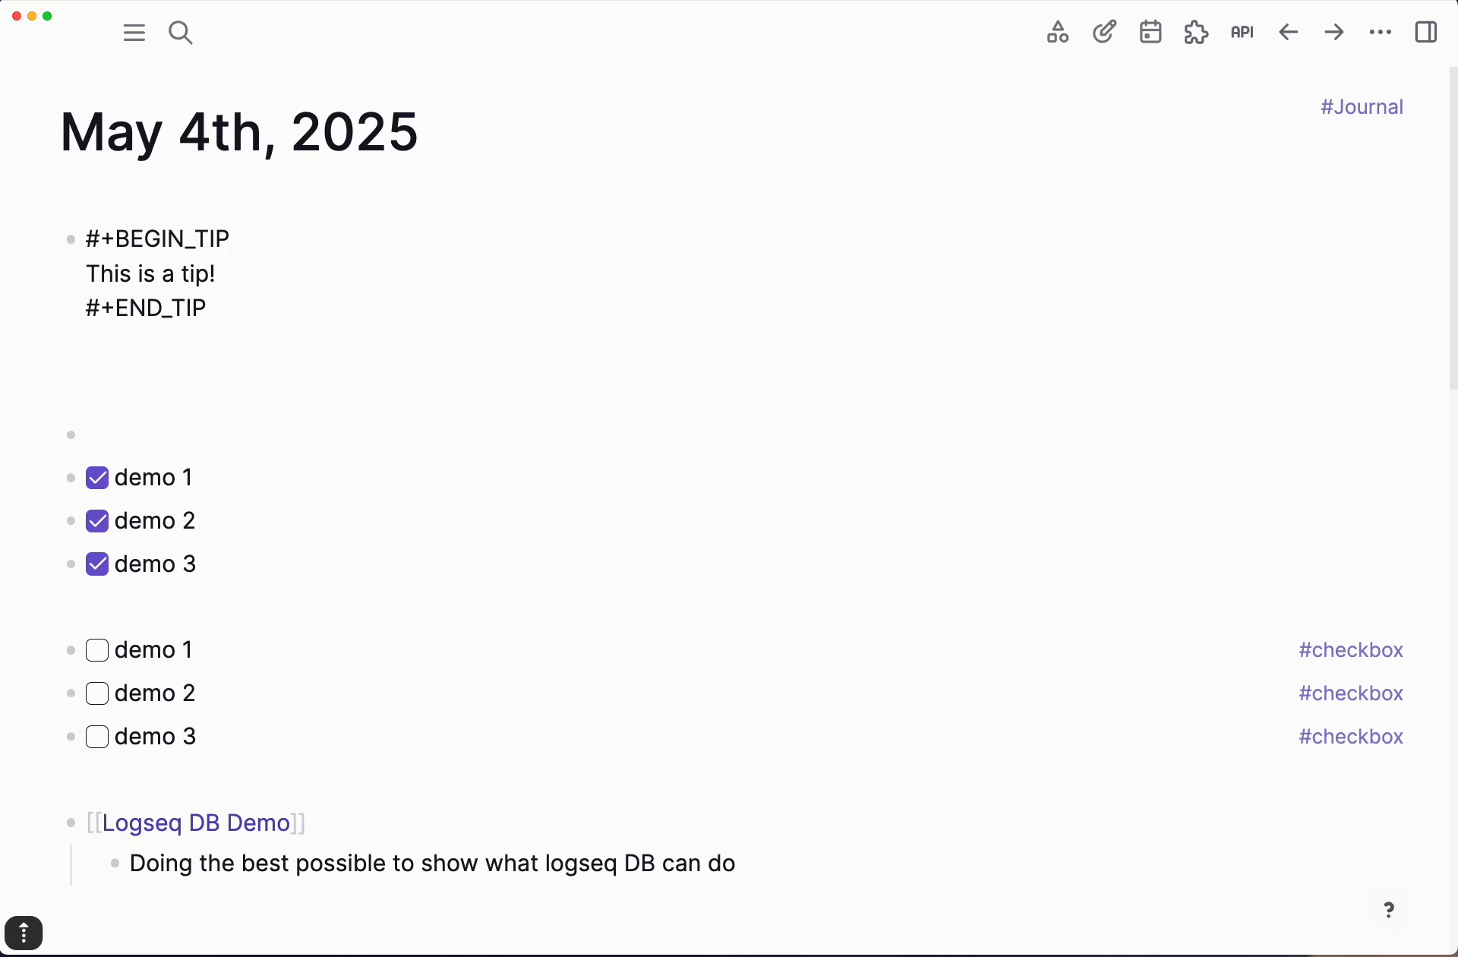
{"action": "key", "text": "Up"}
{"action": "key", "text": "shift+super+Right"}
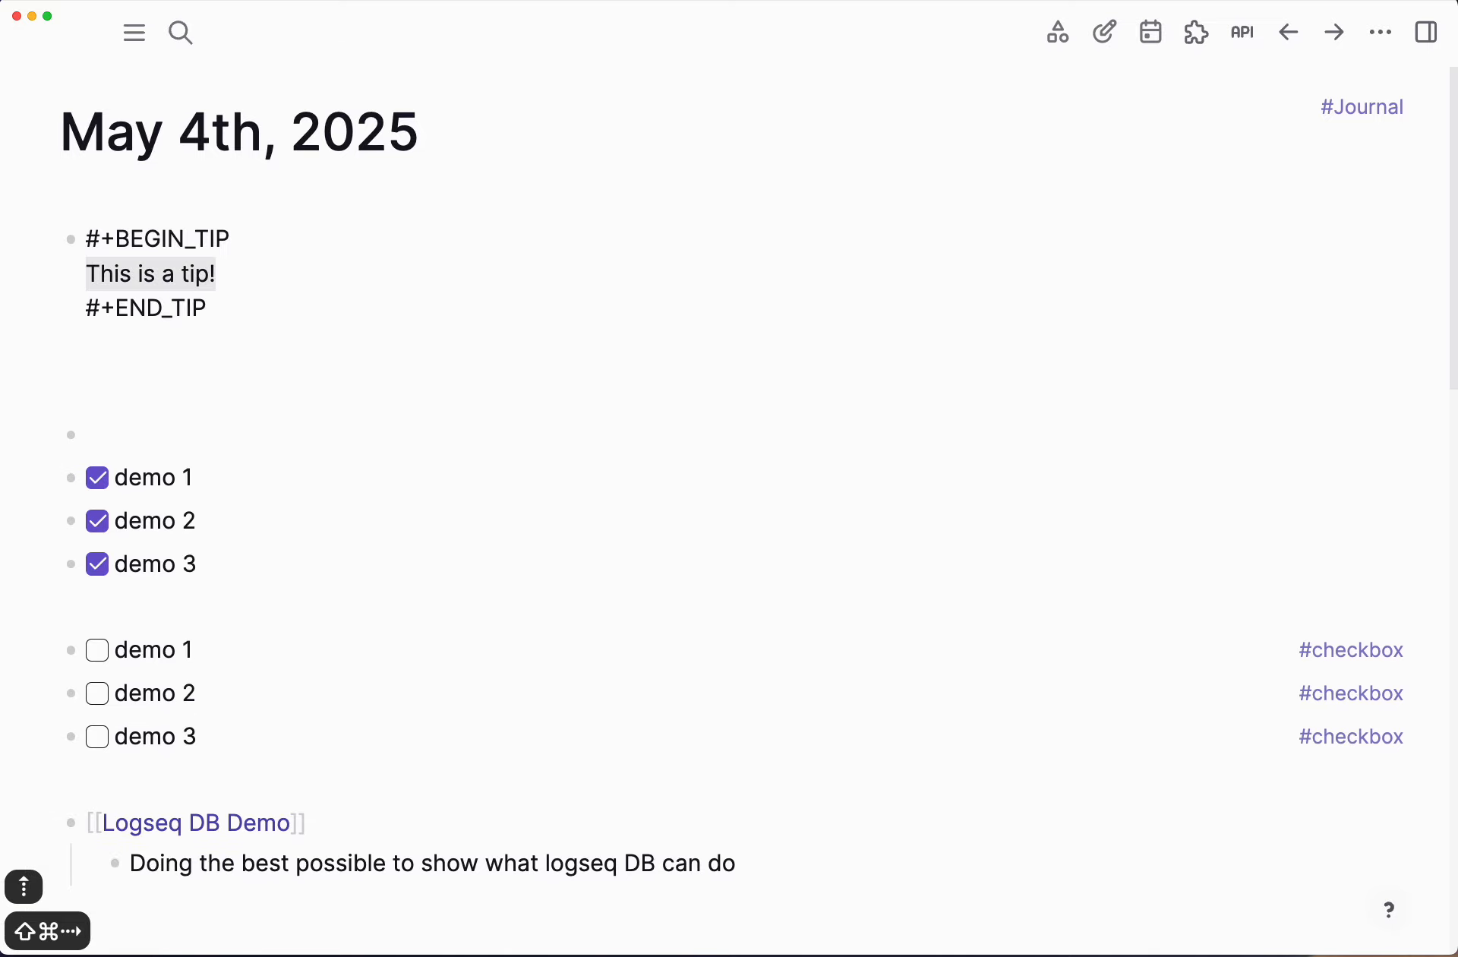
{"action": "type", "text": "Logseq"}
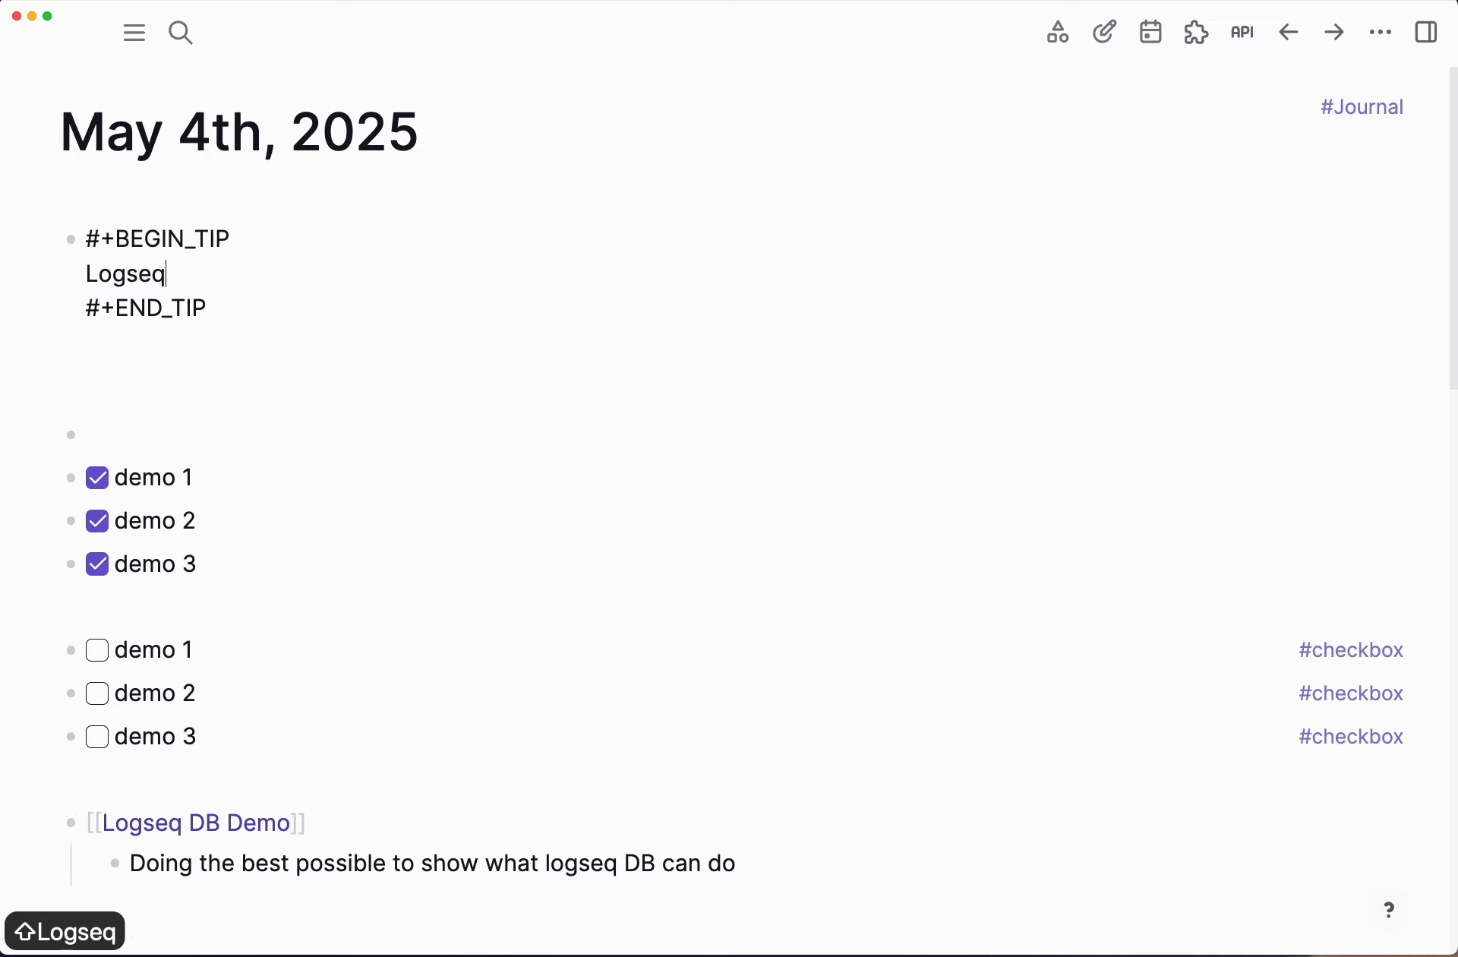
{"action": "type", "text": " ga"}
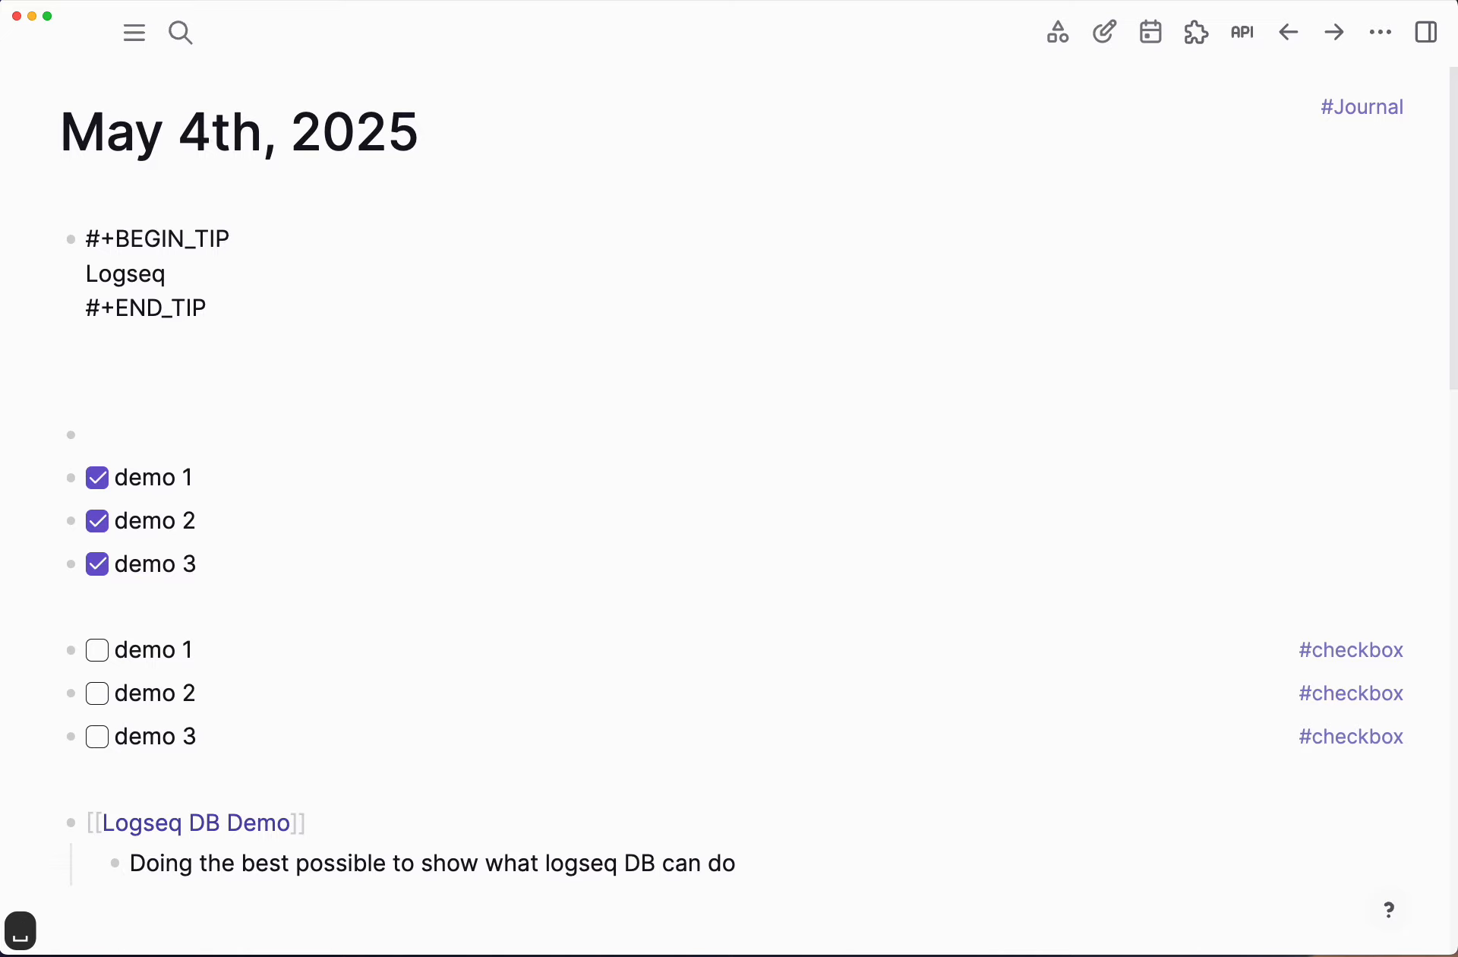
{"action": "key", "text": "BackSpace"}
{"action": "key", "text": "BackSpace"}
{"action": "type", "text": "can do "}
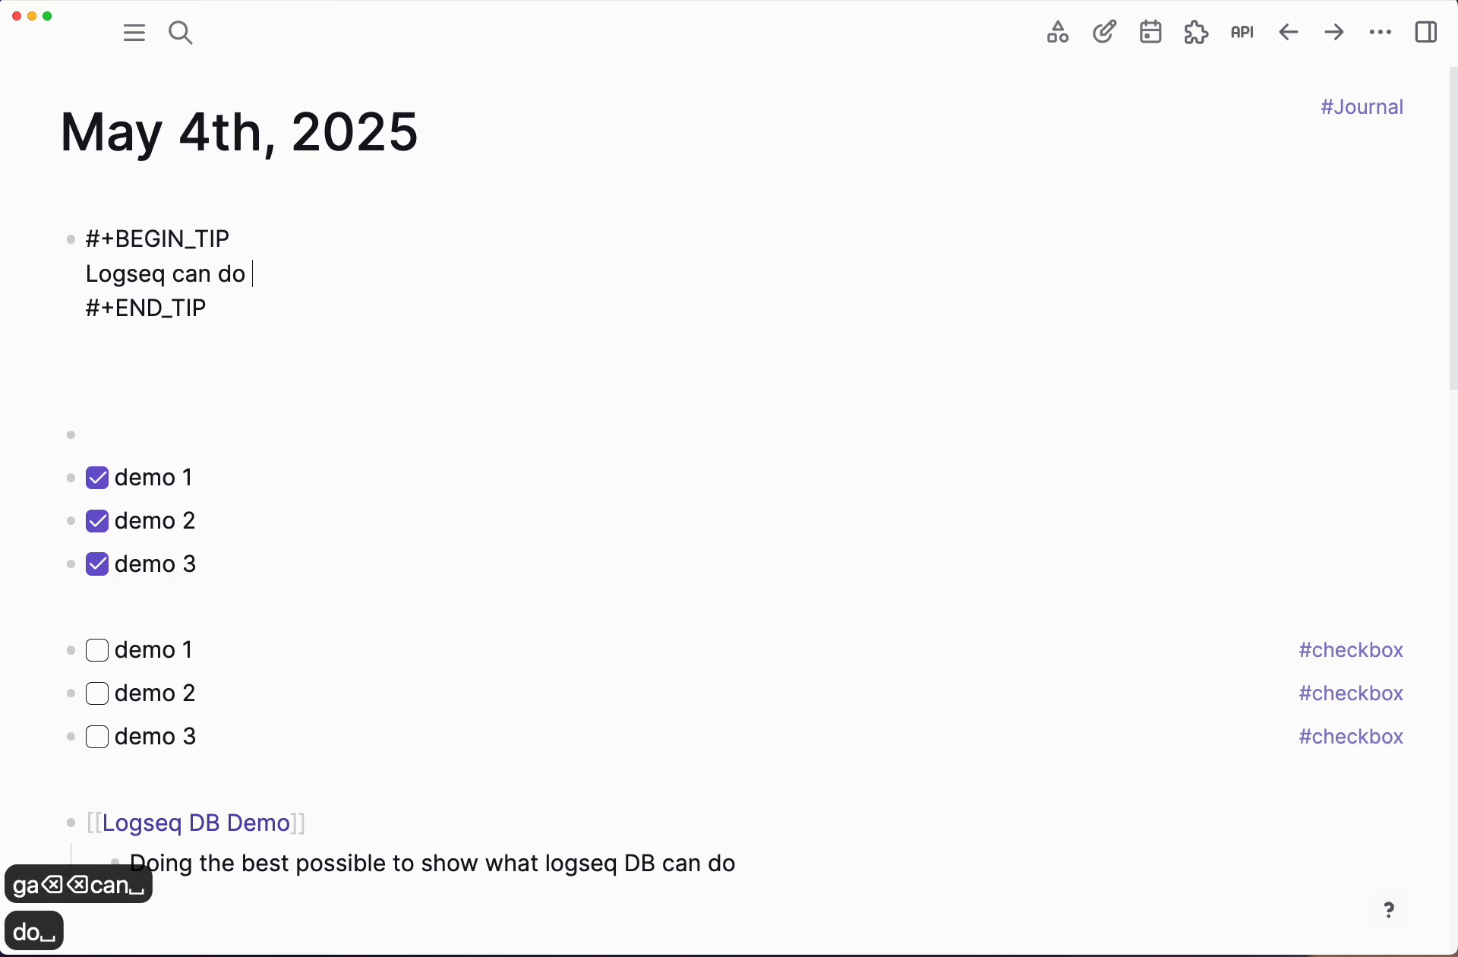
{"action": "type", "text": "great thi"}
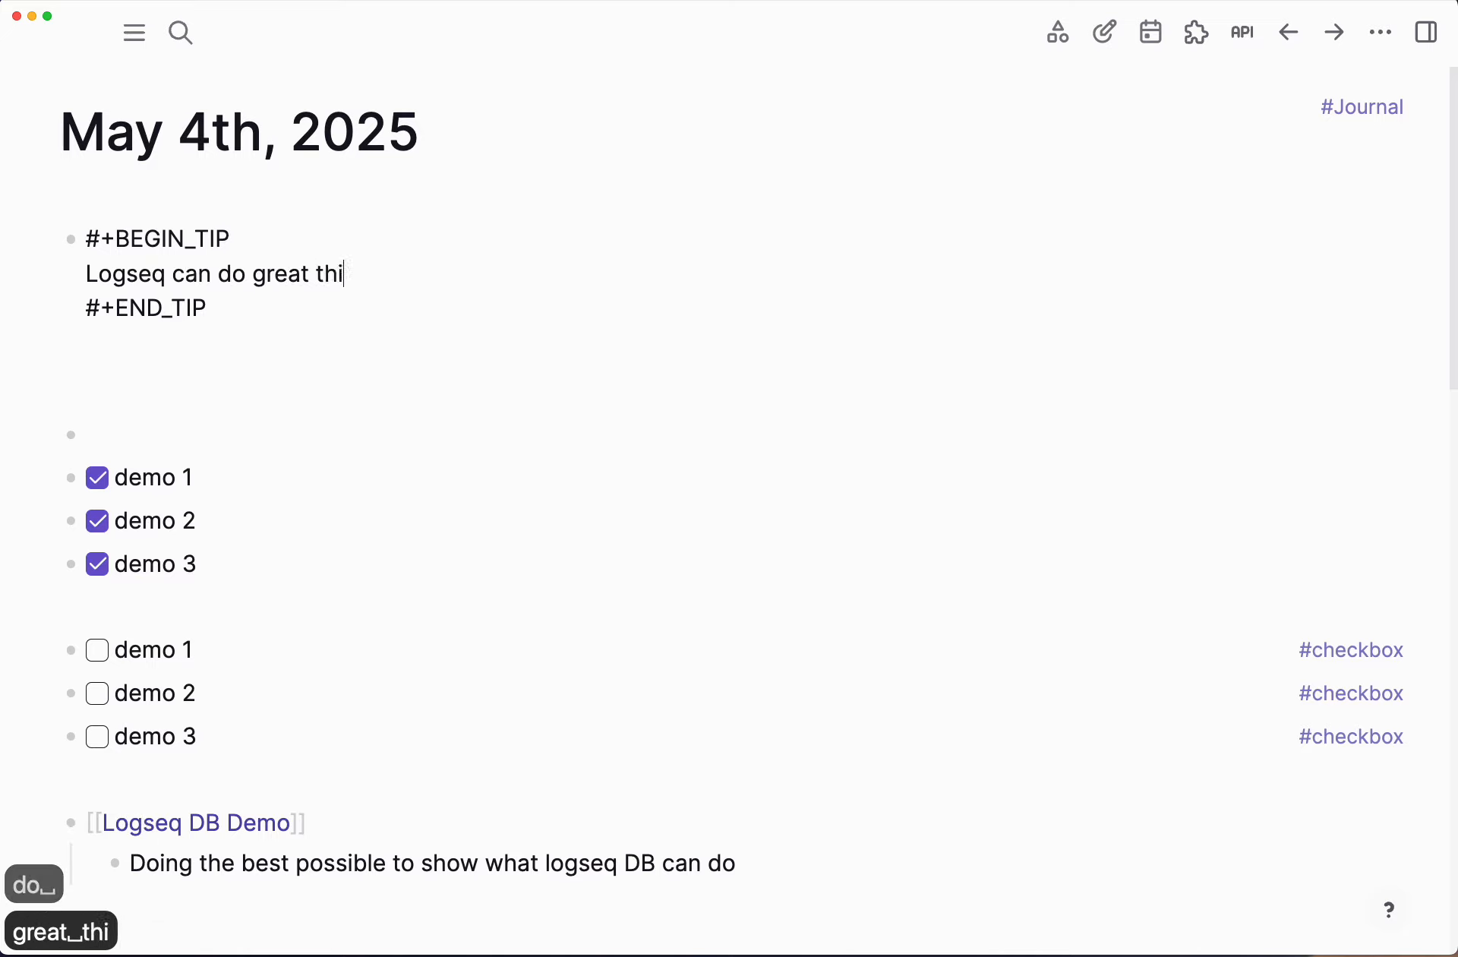
{"action": "type", "text": "ngs!!!"}
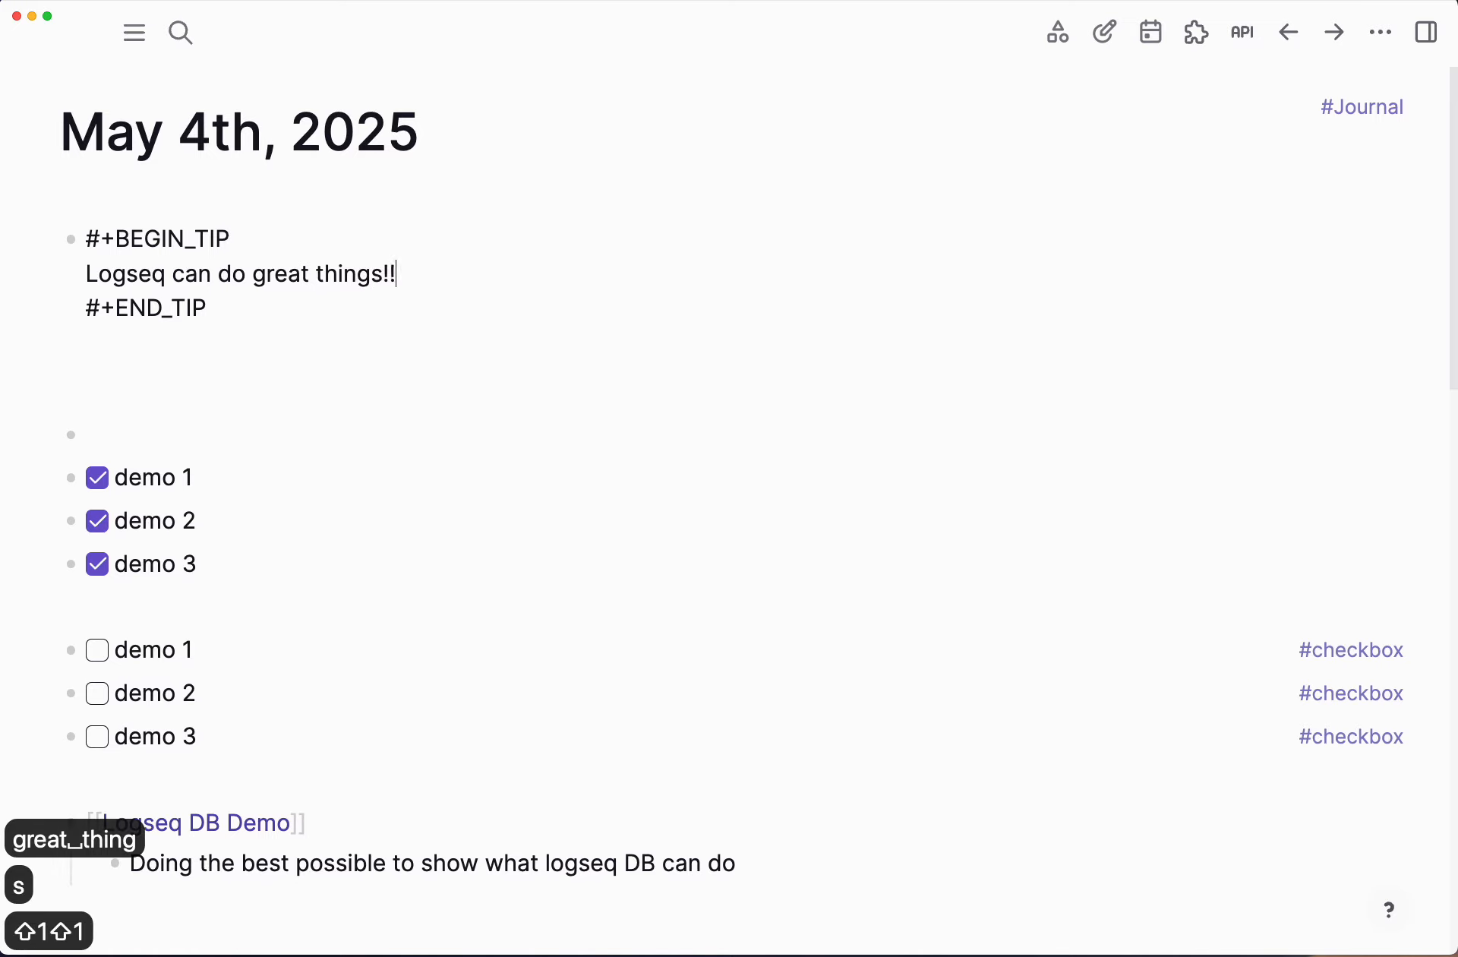
{"action": "key", "text": "Down"}
{"action": "key", "text": "Down"}
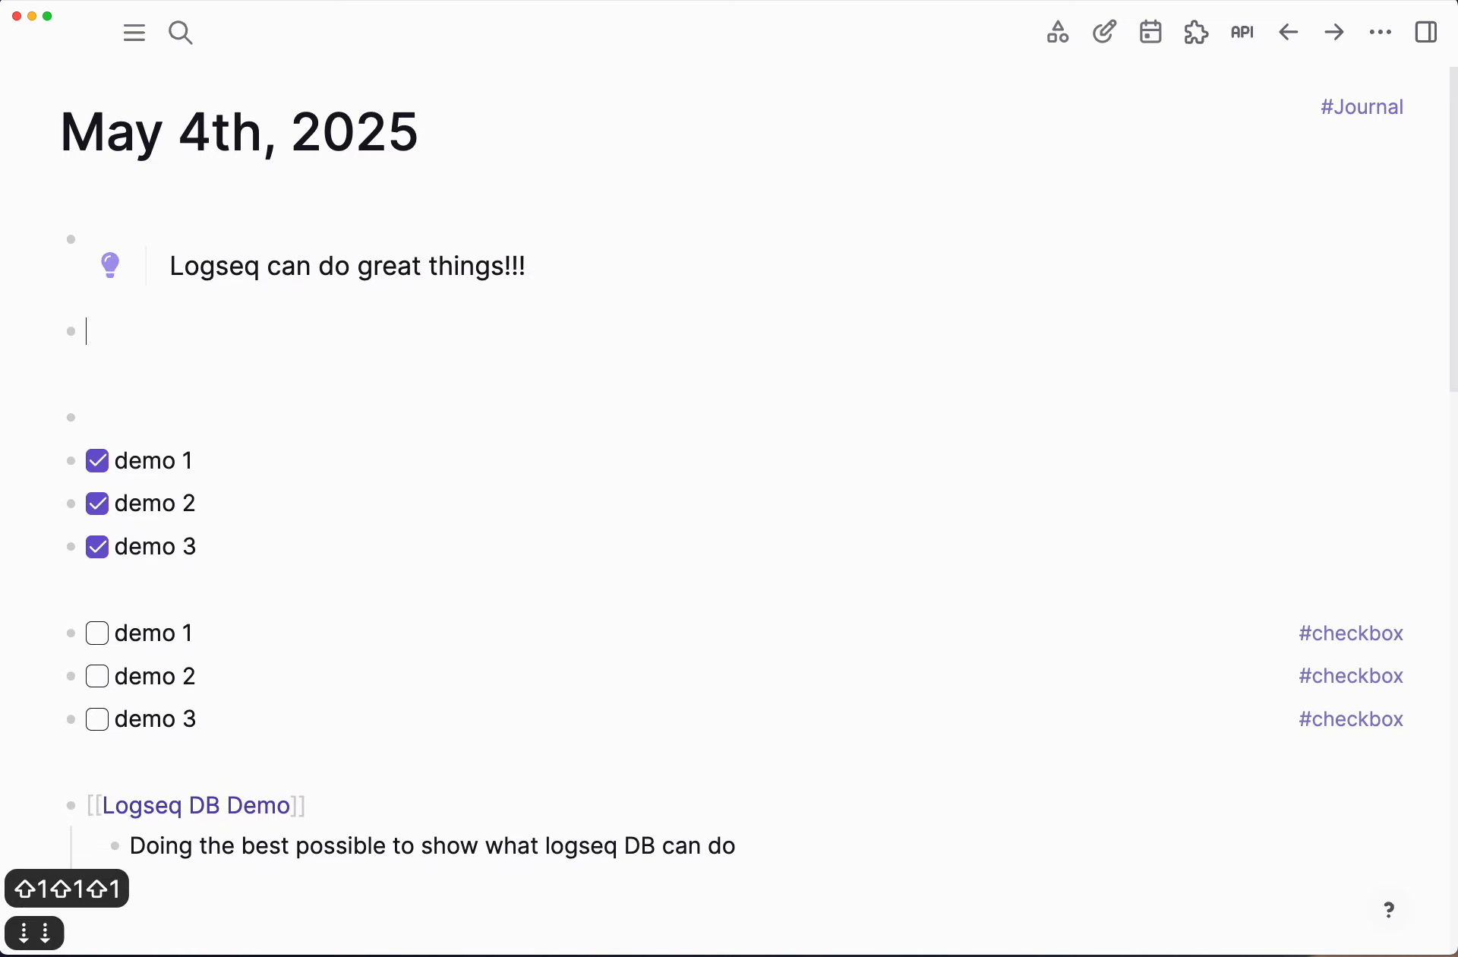
{"action": "key", "text": "Up"}
{"action": "key", "text": "Up"}
{"action": "key", "text": "Up"}
{"action": "key", "text": "Down"}
{"action": "key", "text": "Down"}
{"action": "key", "text": "Down"}
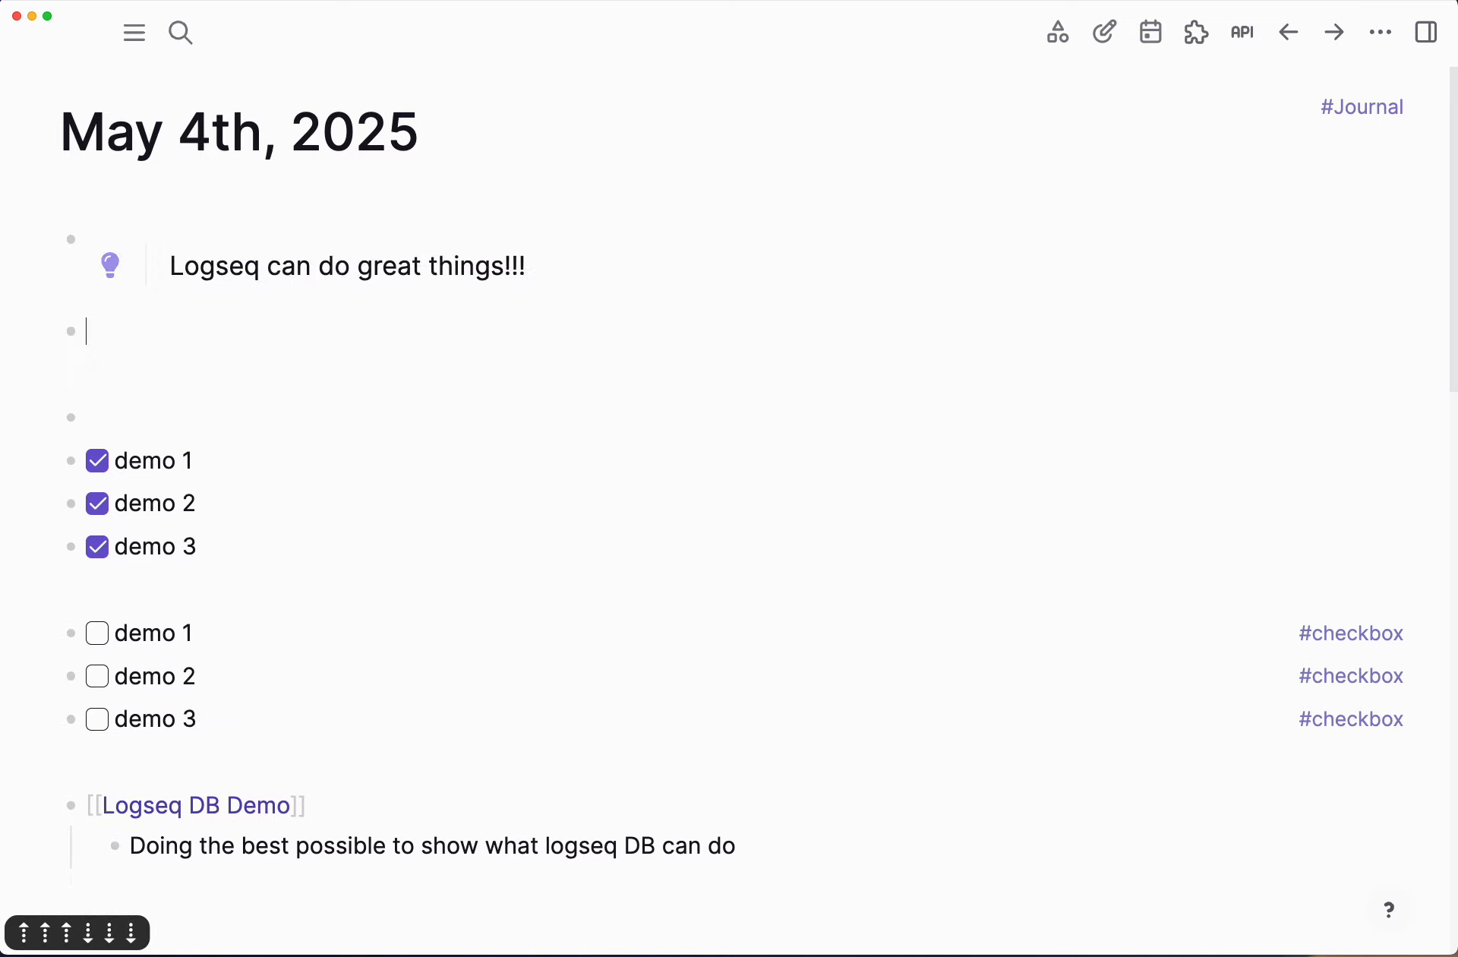
{"action": "mouse_move", "coordinate": [406, 133]}
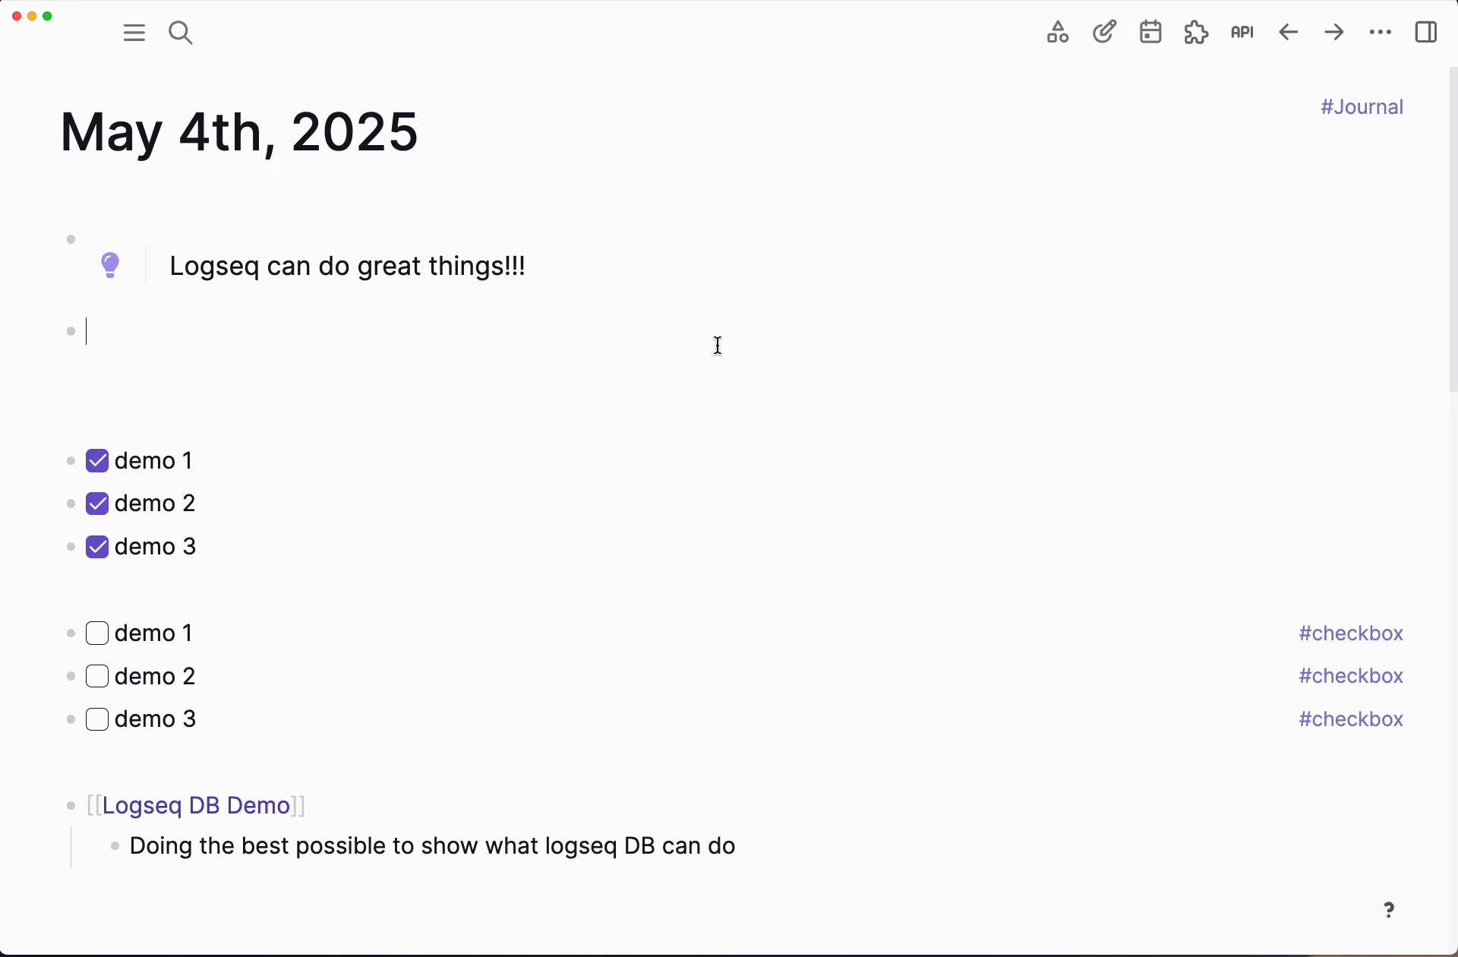
{"action": "key", "text": "Return"}
Step: Open the "Logseq DB - Unfiltered and Unedited" page from the journal and set the "Set up a Project Template" task to Done
{"action": "scroll", "coordinate": [835, 524], "scroll_direction": "down", "scroll_amount": 5}
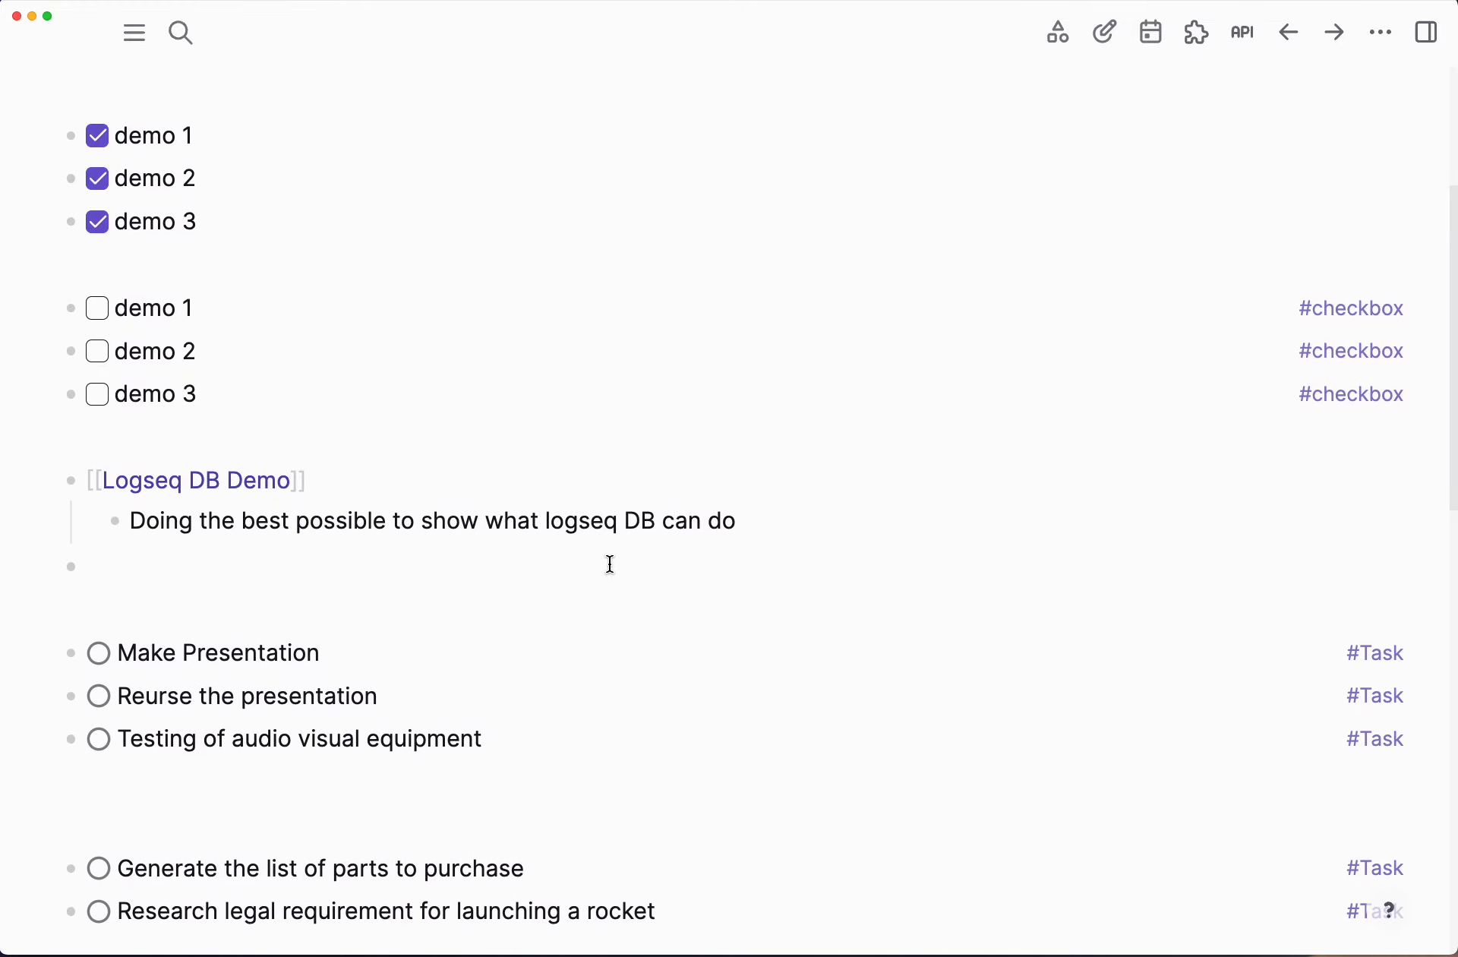
{"action": "scroll", "coordinate": [607, 577], "scroll_direction": "down", "scroll_amount": 12}
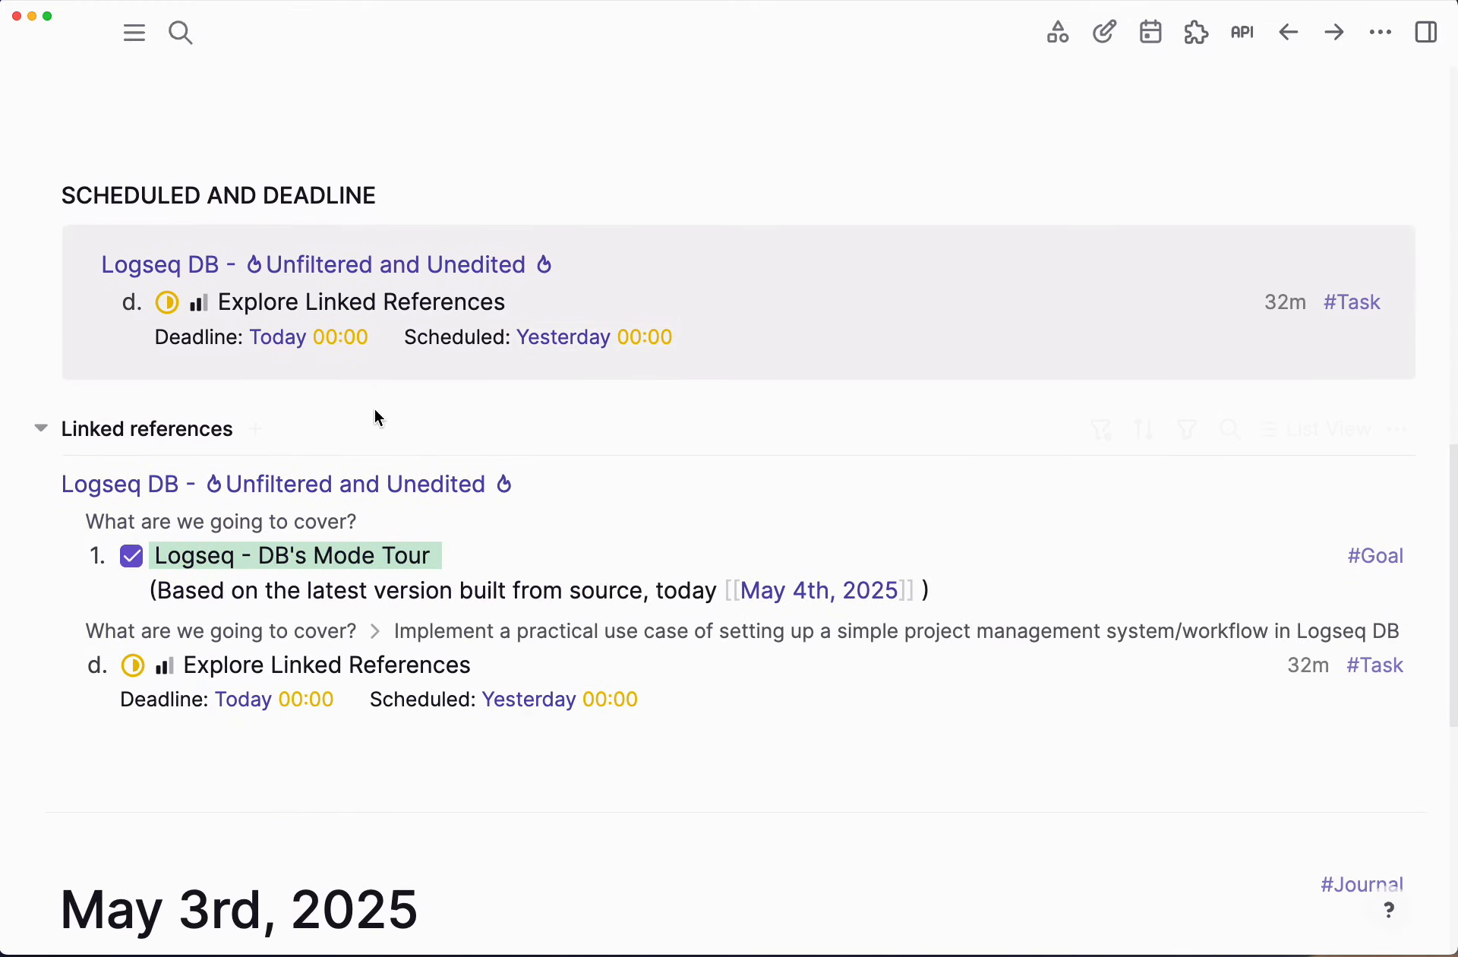
{"action": "left_click", "coordinate": [342, 267]}
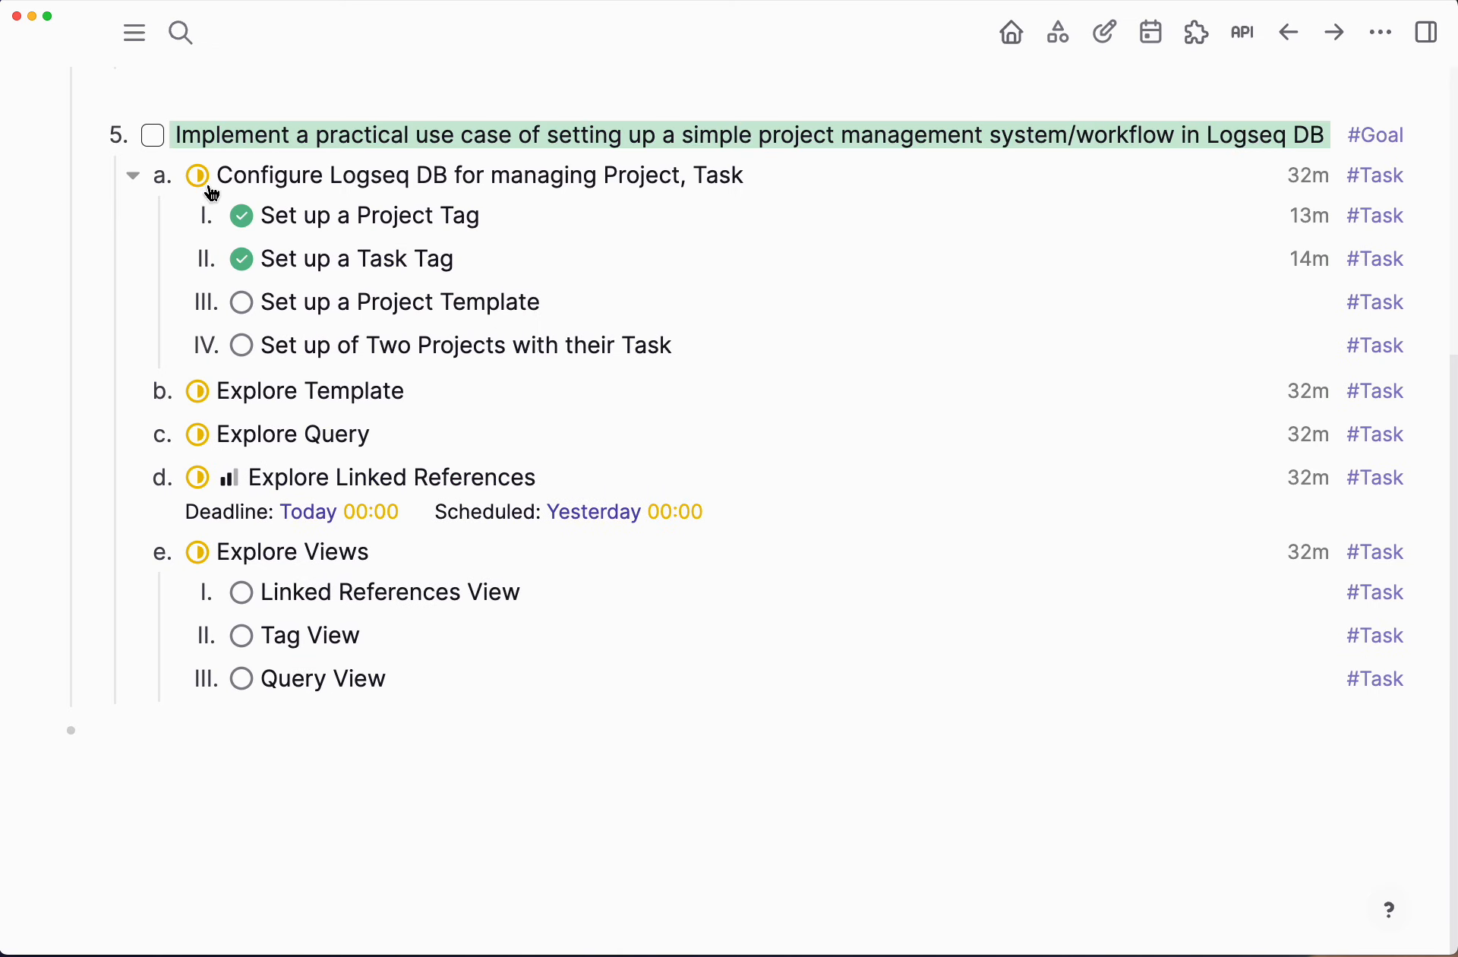
{"action": "left_click", "coordinate": [243, 303]}
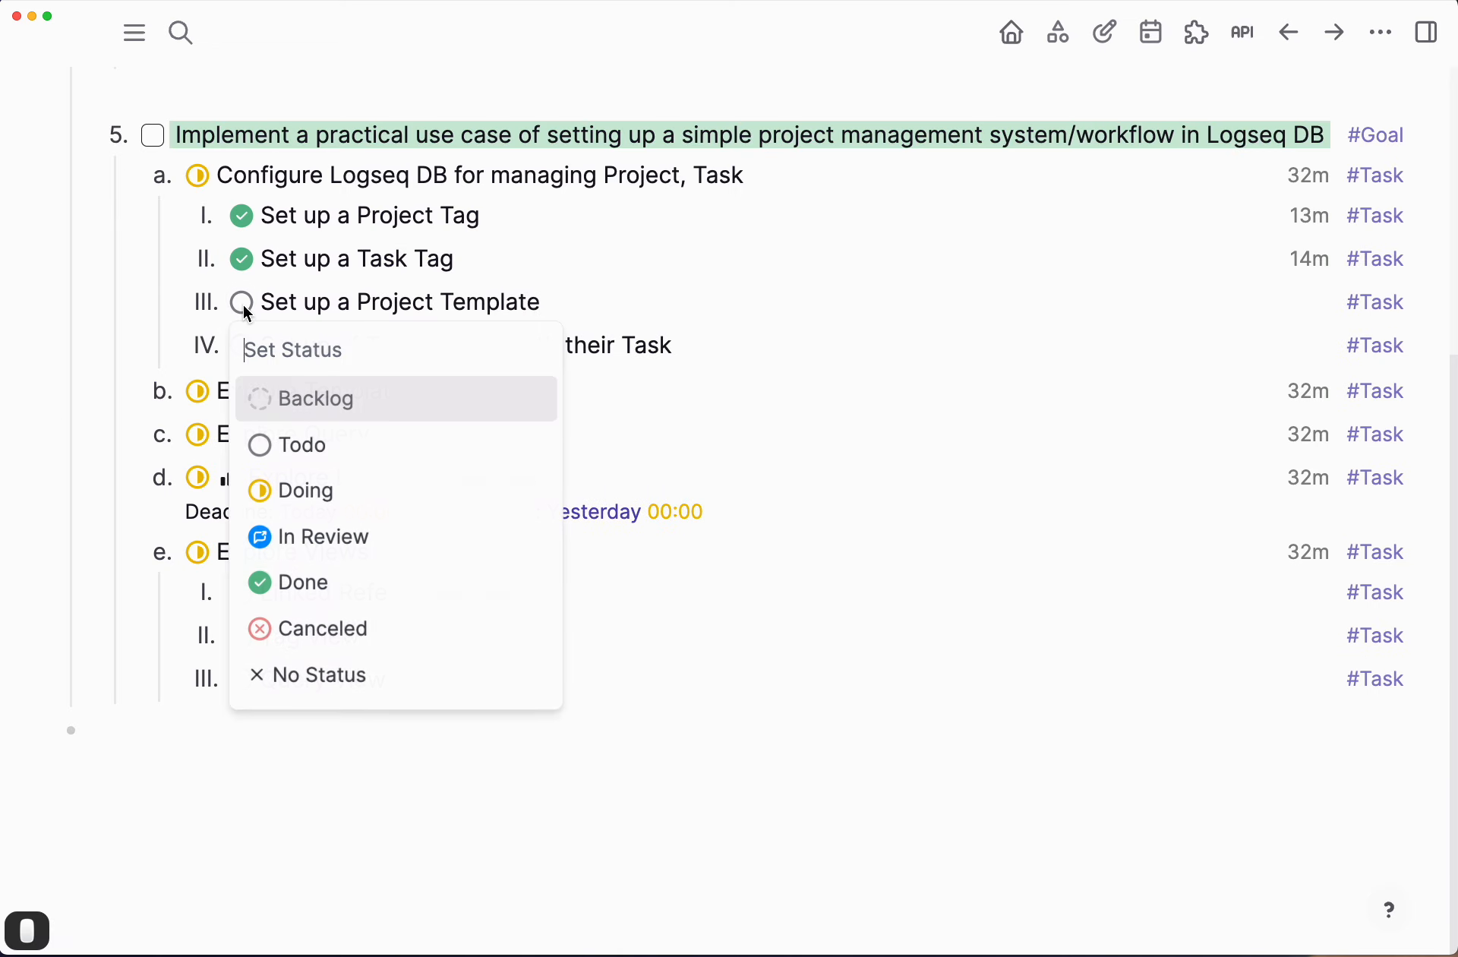
{"action": "left_click", "coordinate": [294, 585]}
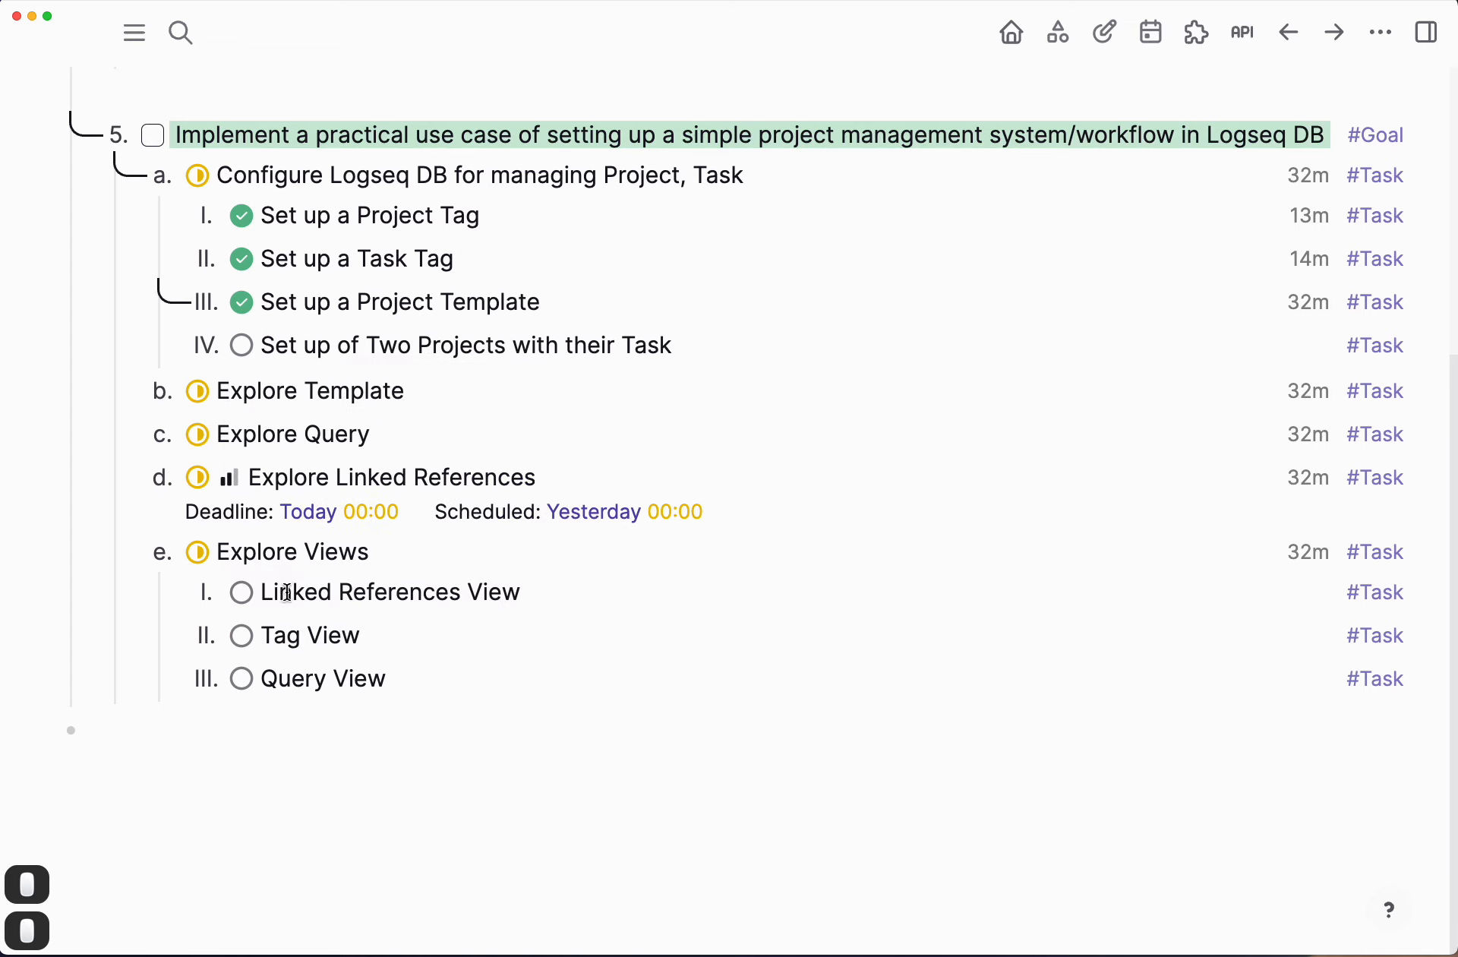
Step: Set the tasks "Set up of Two Projects with their Task" and "Configure Logseq DB for managing Project, Task" to Done
{"action": "left_click", "coordinate": [243, 347]}
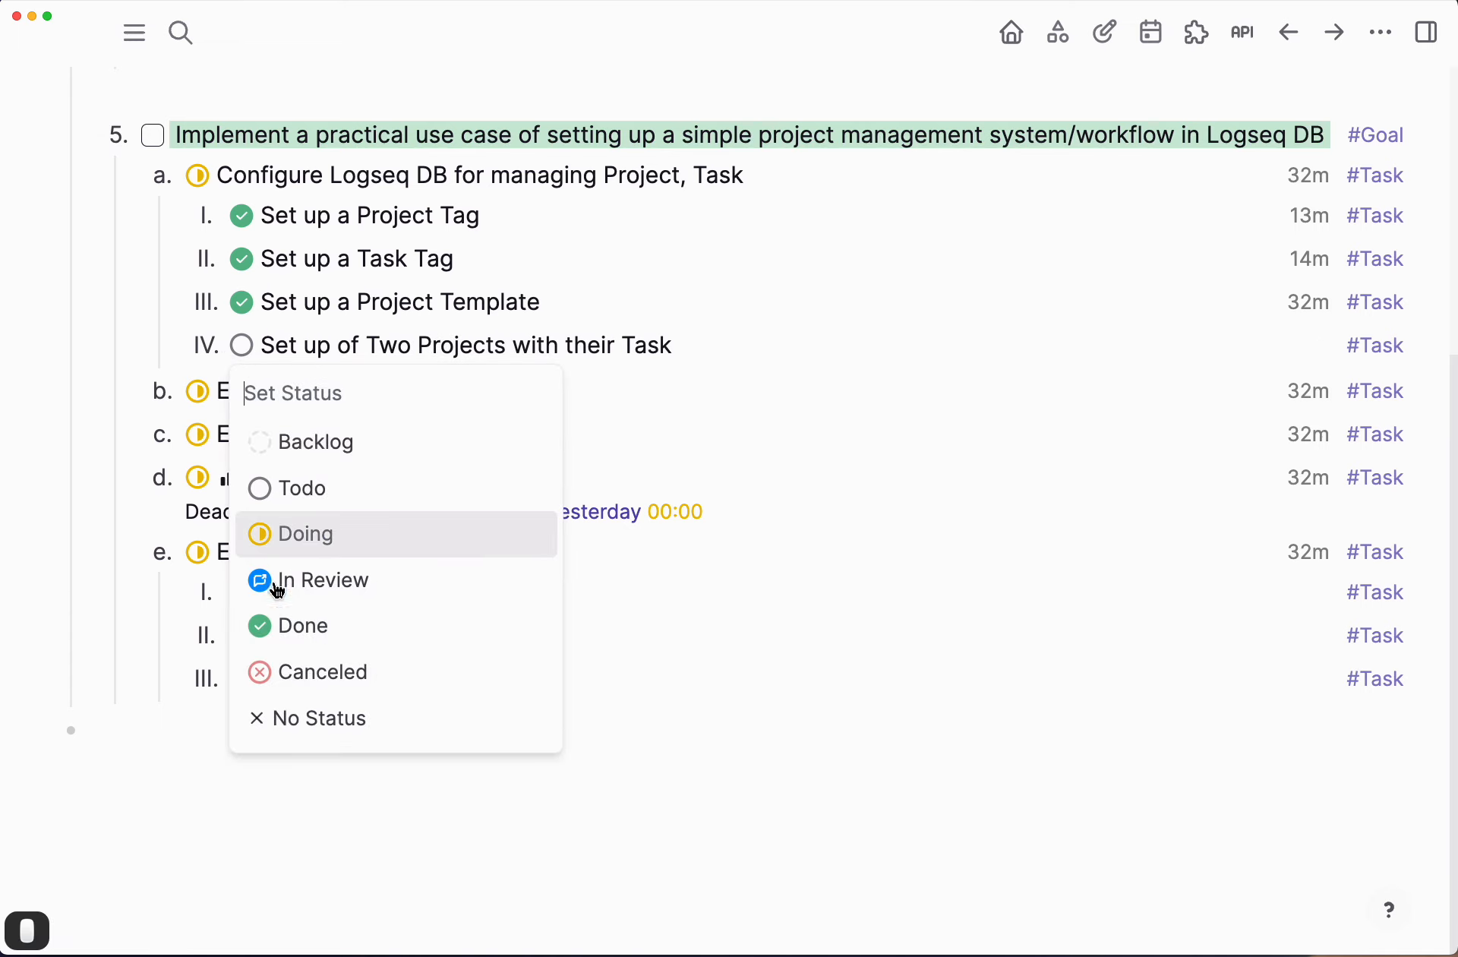
{"action": "left_click", "coordinate": [295, 634]}
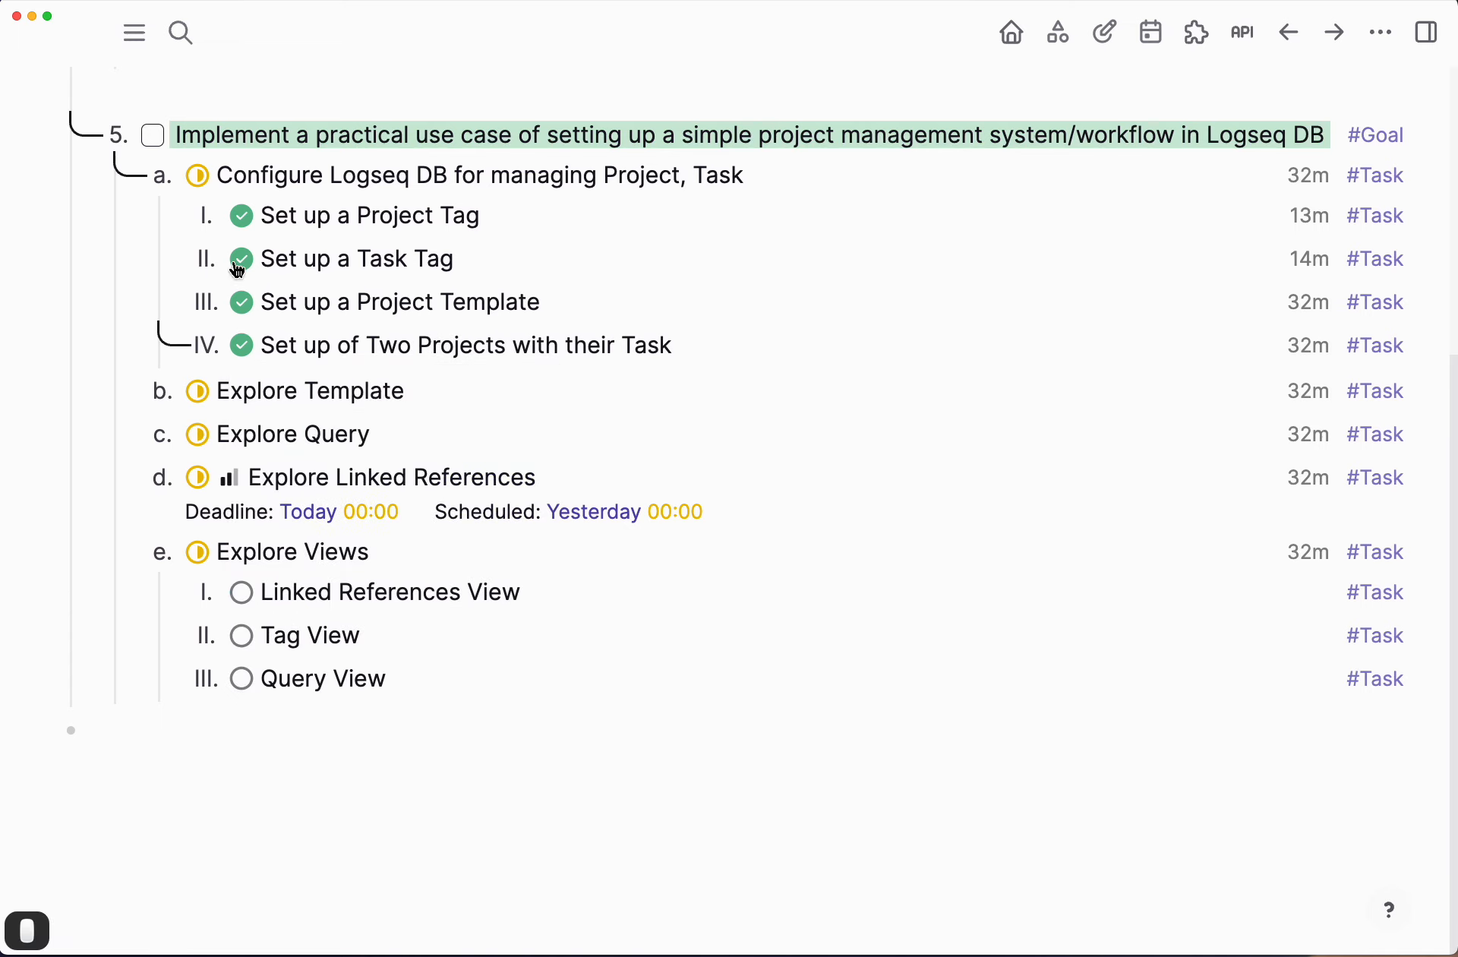
{"action": "left_click", "coordinate": [196, 179]}
{"action": "left_click", "coordinate": [253, 464]}
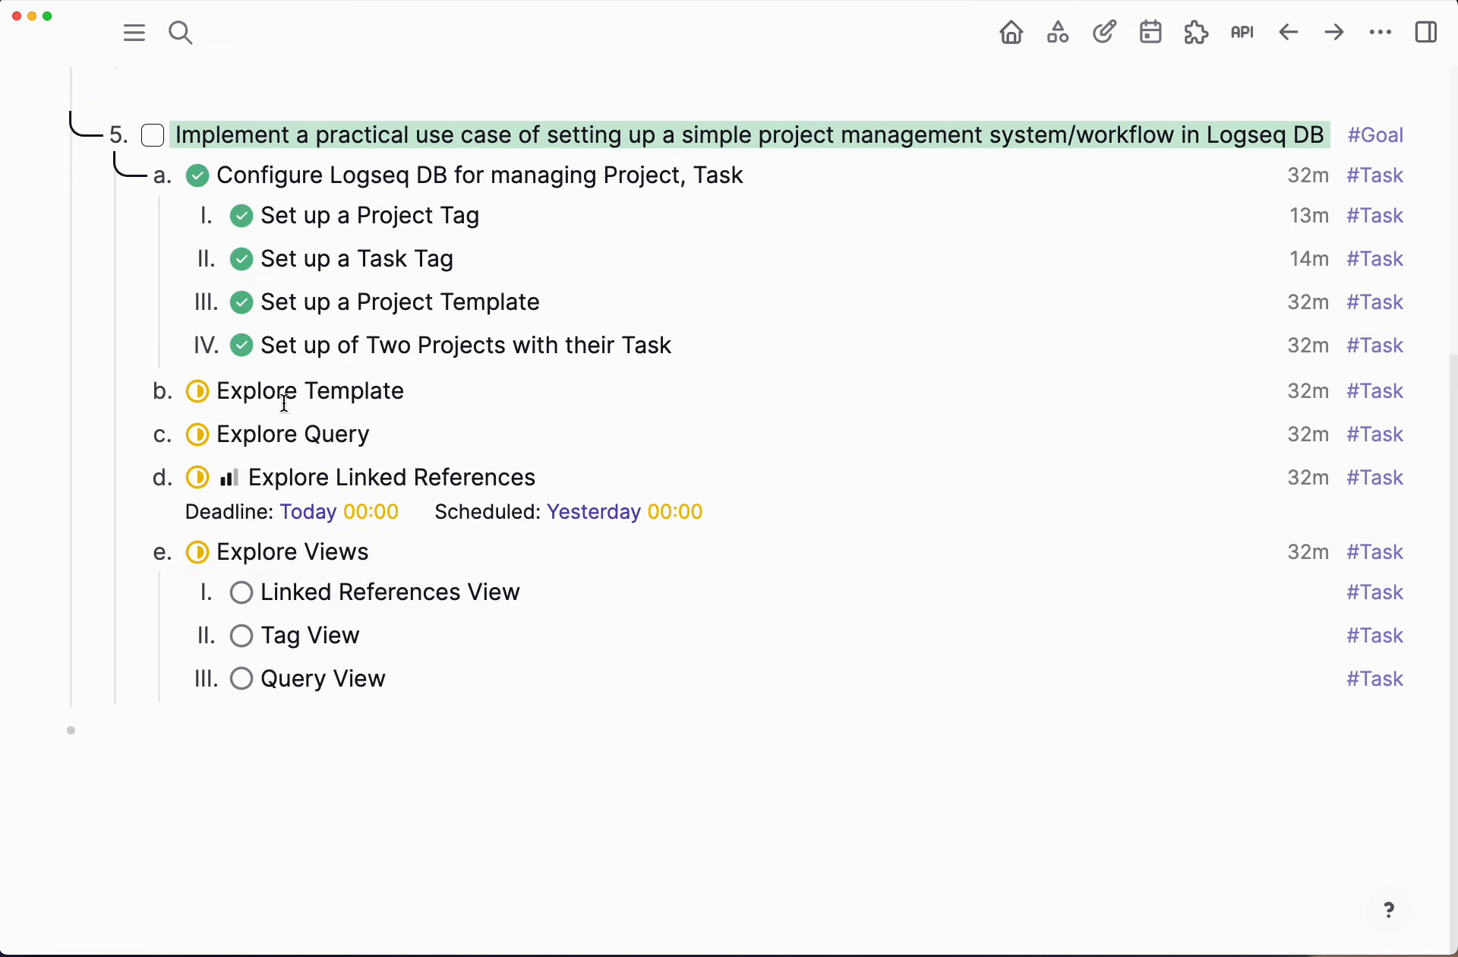
Step: Set the Explore Template, Explore Query and Explore Linked References tasks to Done
{"action": "left_click", "coordinate": [212, 400]}
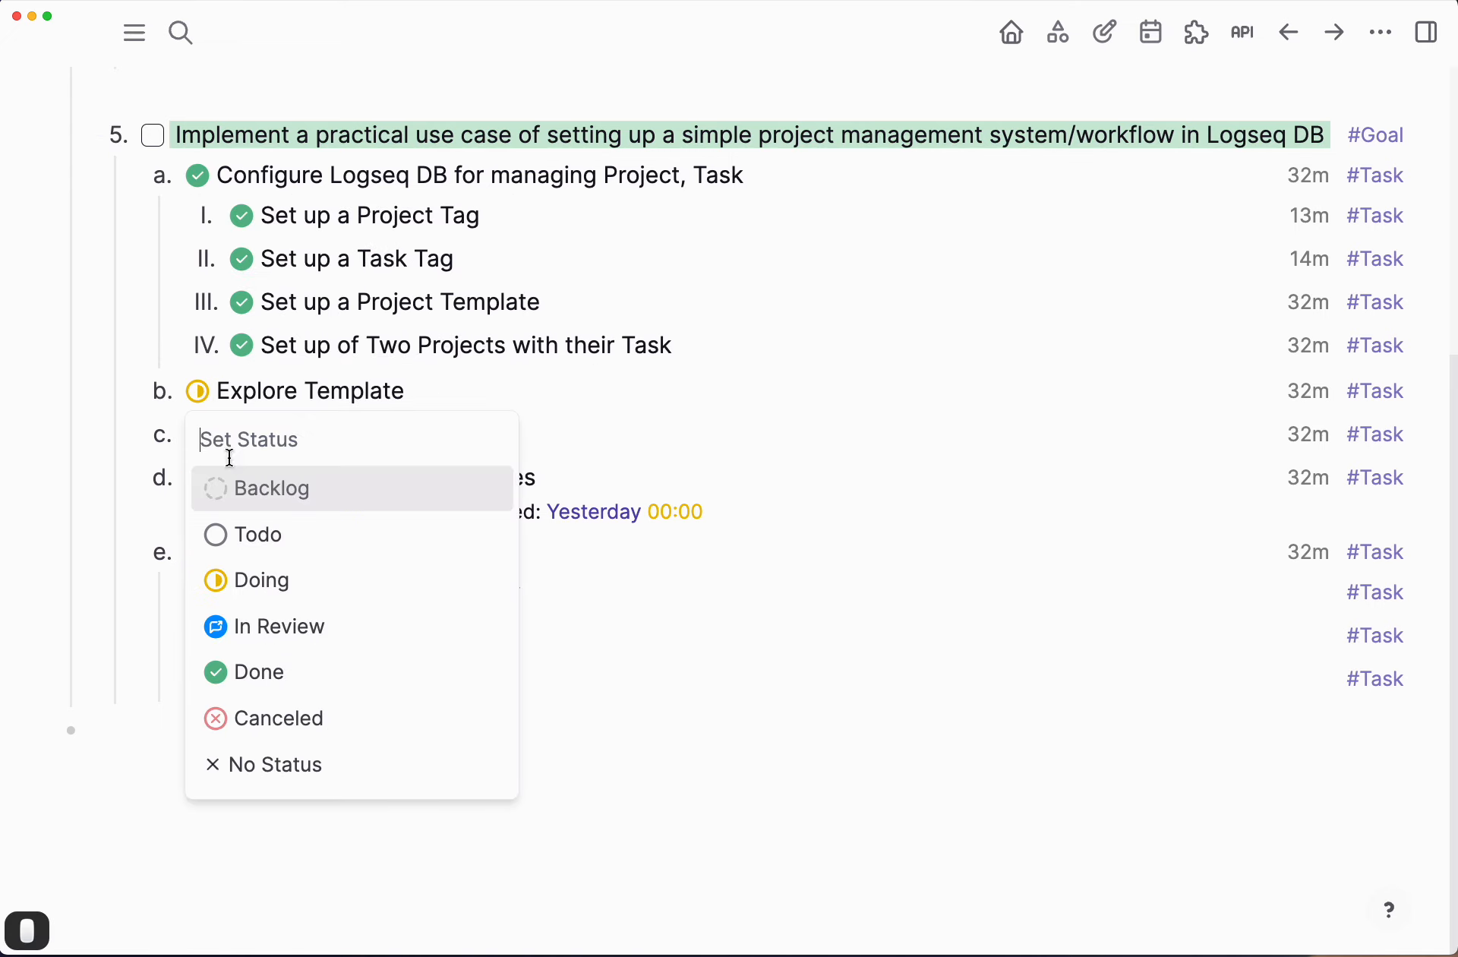
{"action": "left_click", "coordinate": [255, 675]}
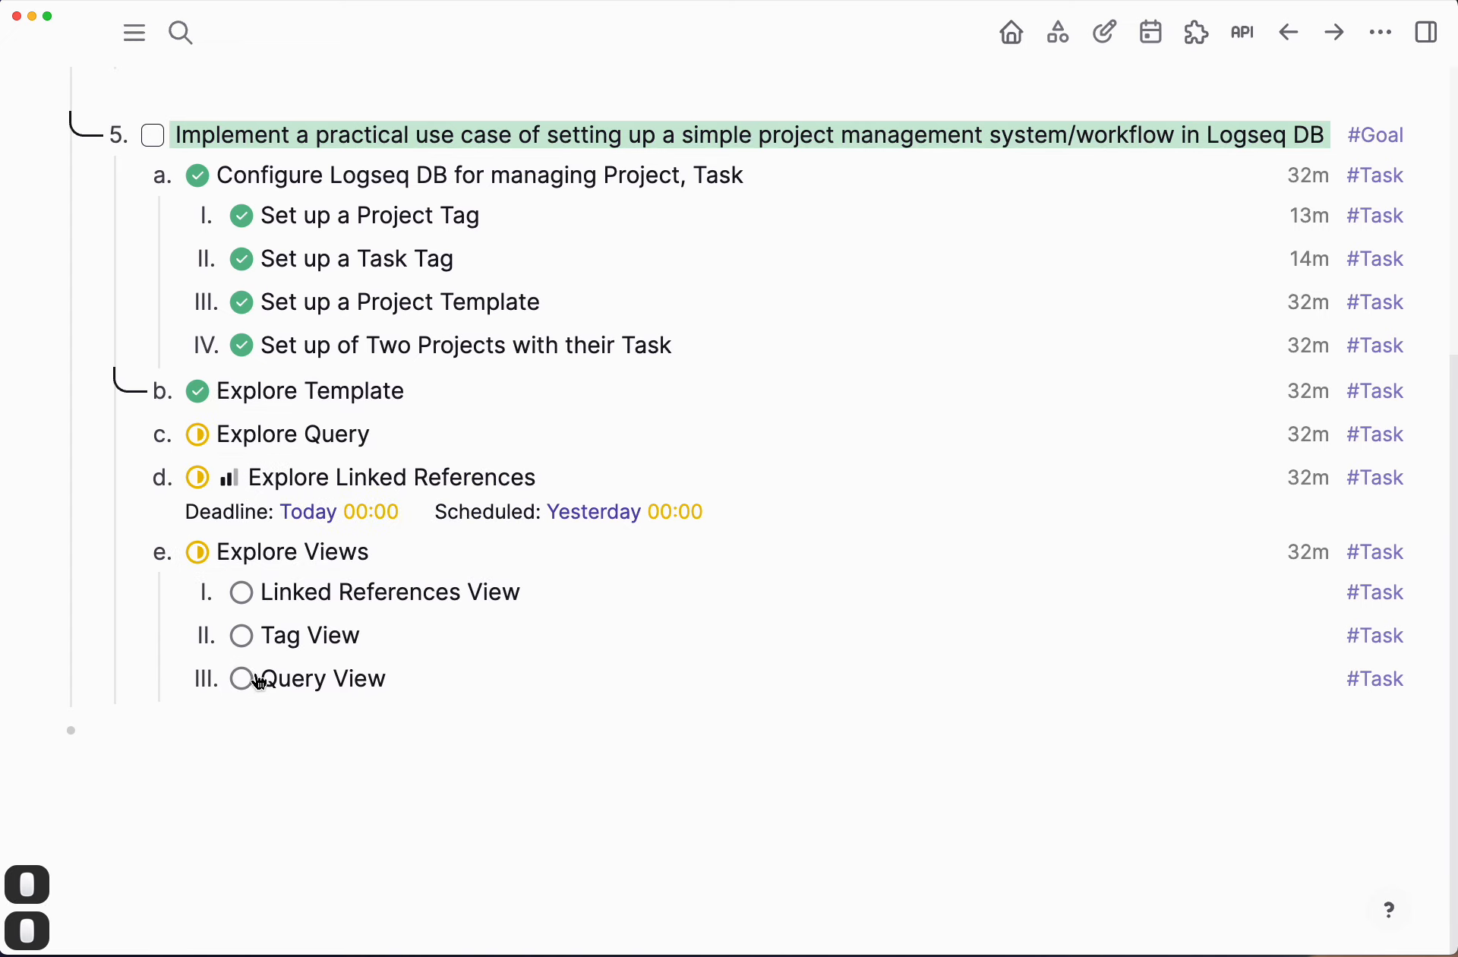
{"action": "left_click", "coordinate": [207, 431]}
{"action": "left_click", "coordinate": [239, 723]}
{"action": "left_click", "coordinate": [199, 478]}
{"action": "left_click", "coordinate": [218, 670]}
{"action": "left_click", "coordinate": [199, 478]}
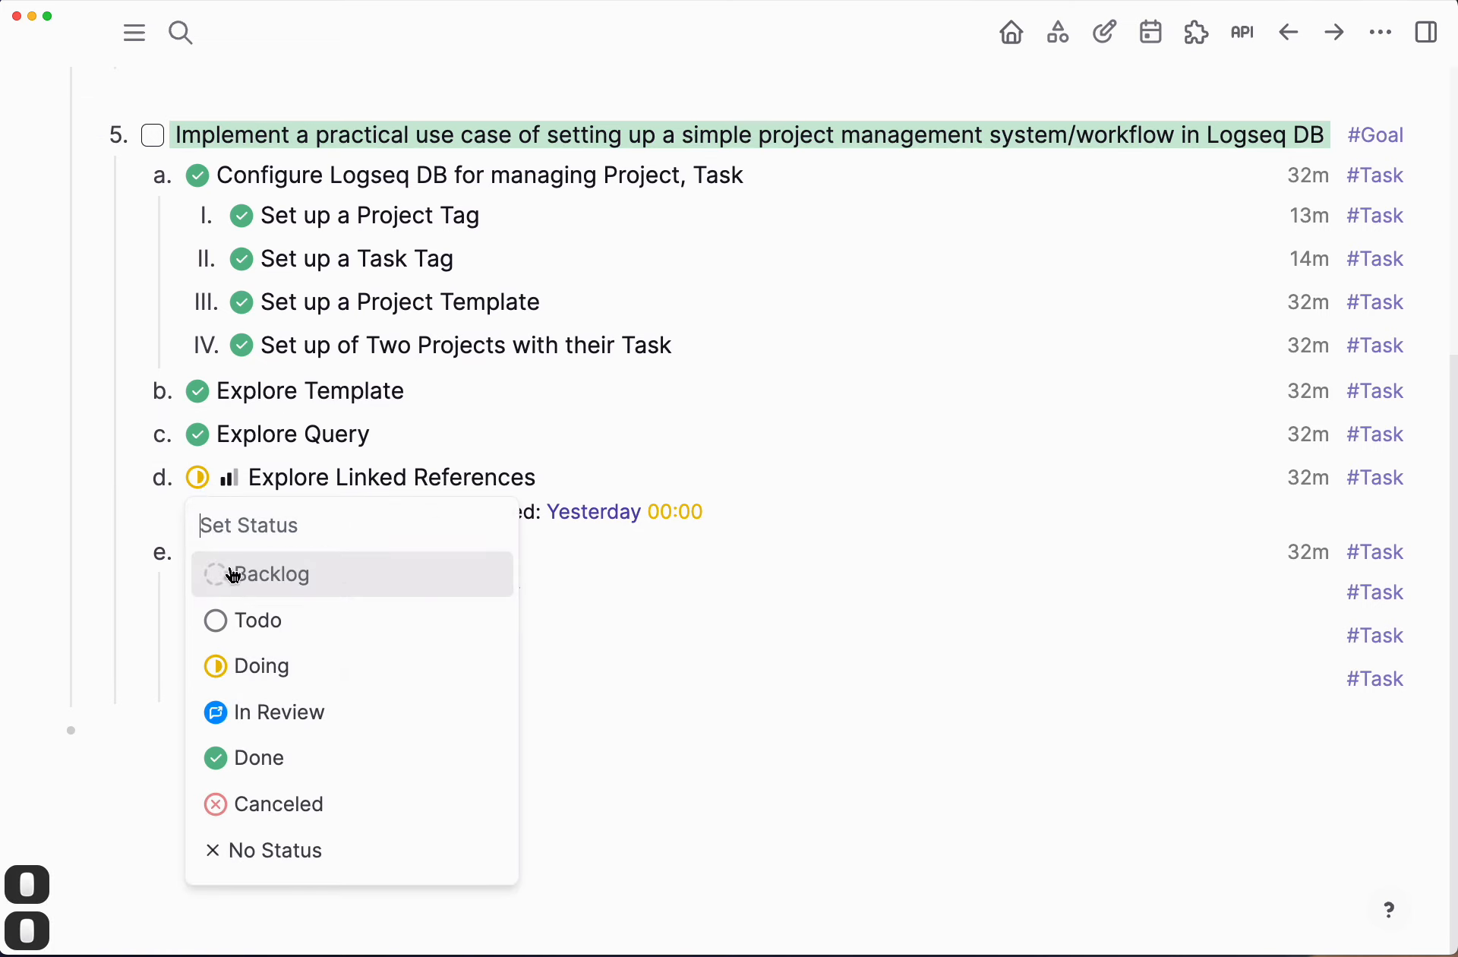
{"action": "left_click", "coordinate": [255, 755]}
Step: Mark the "Linked References View" task under Explore Views as Done
{"action": "left_click", "coordinate": [358, 554]}
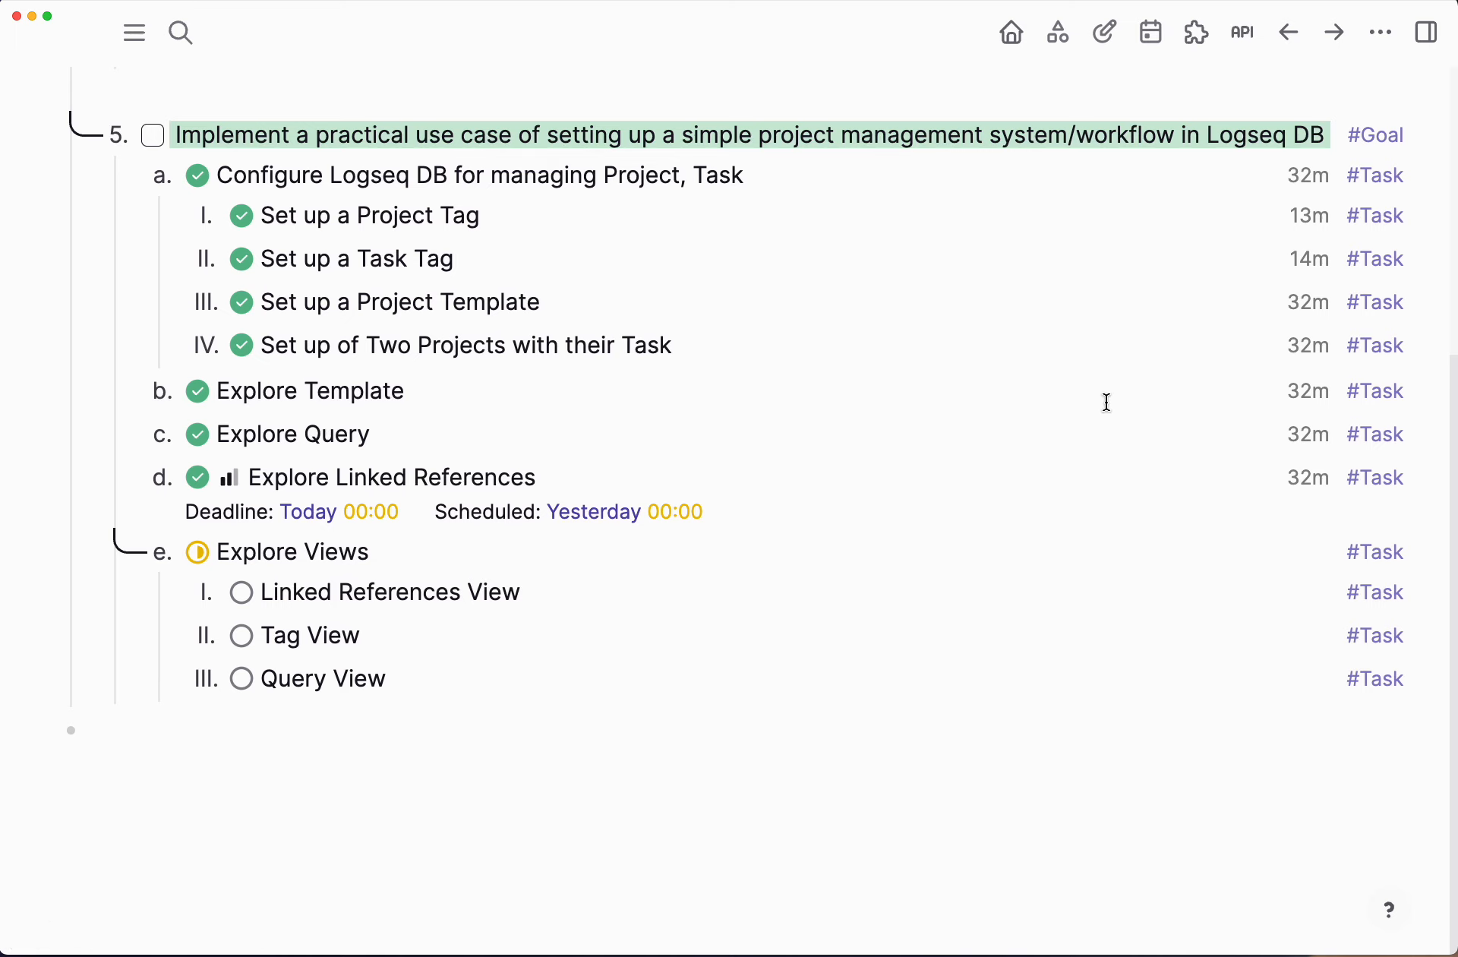
{"action": "key", "text": "Down"}
{"action": "key", "text": "Up"}
{"action": "key", "text": "Down"}
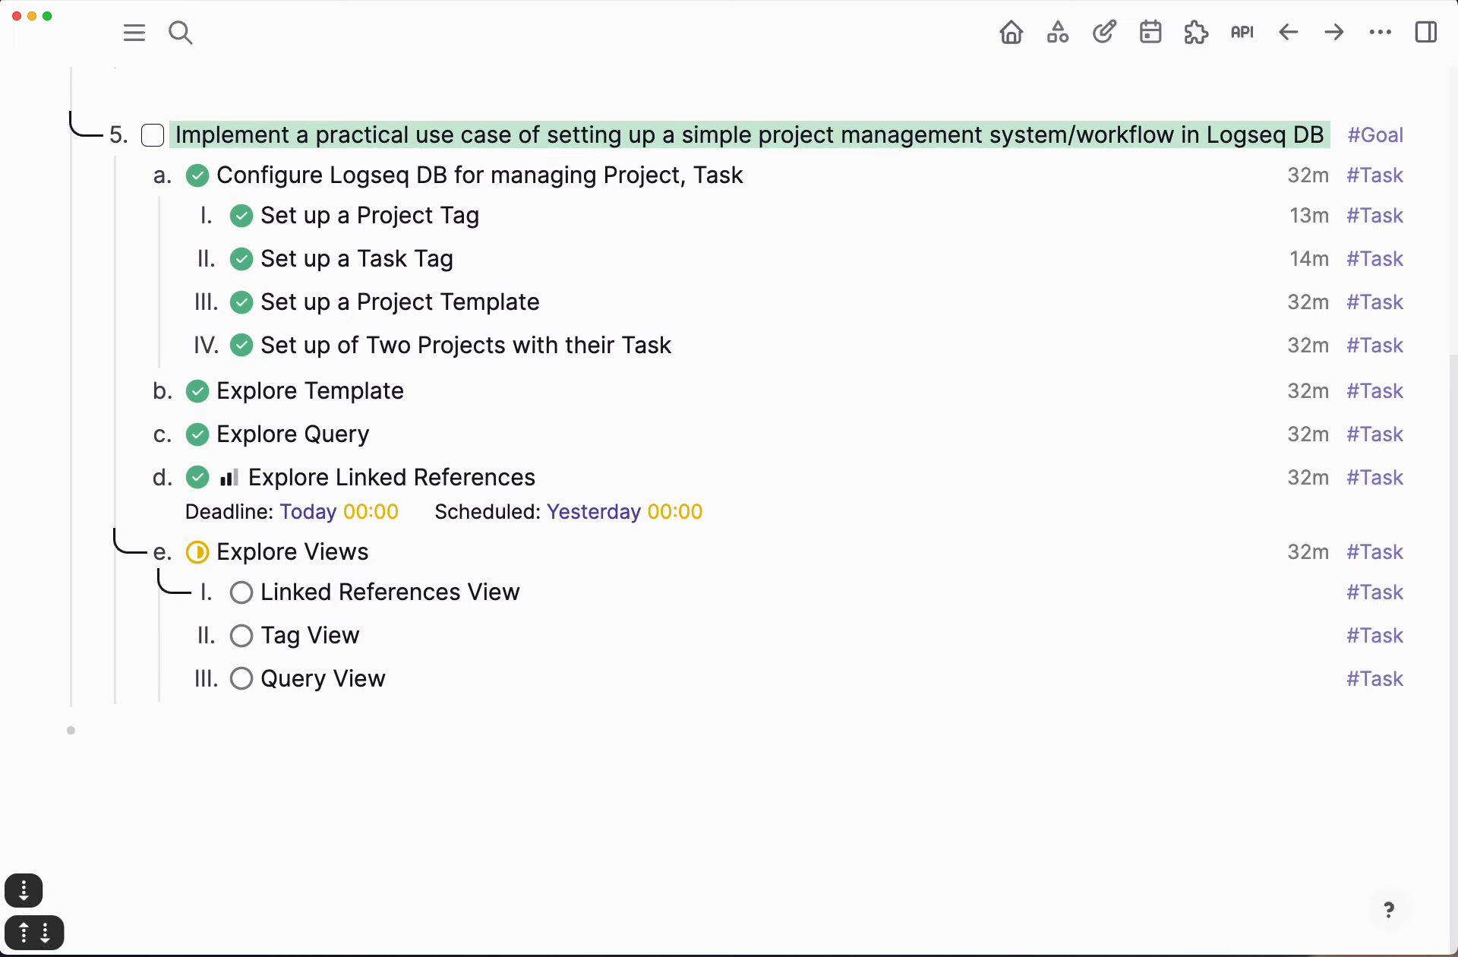
{"action": "key", "text": "super+Return"}
{"action": "key", "text": "super+Return"}
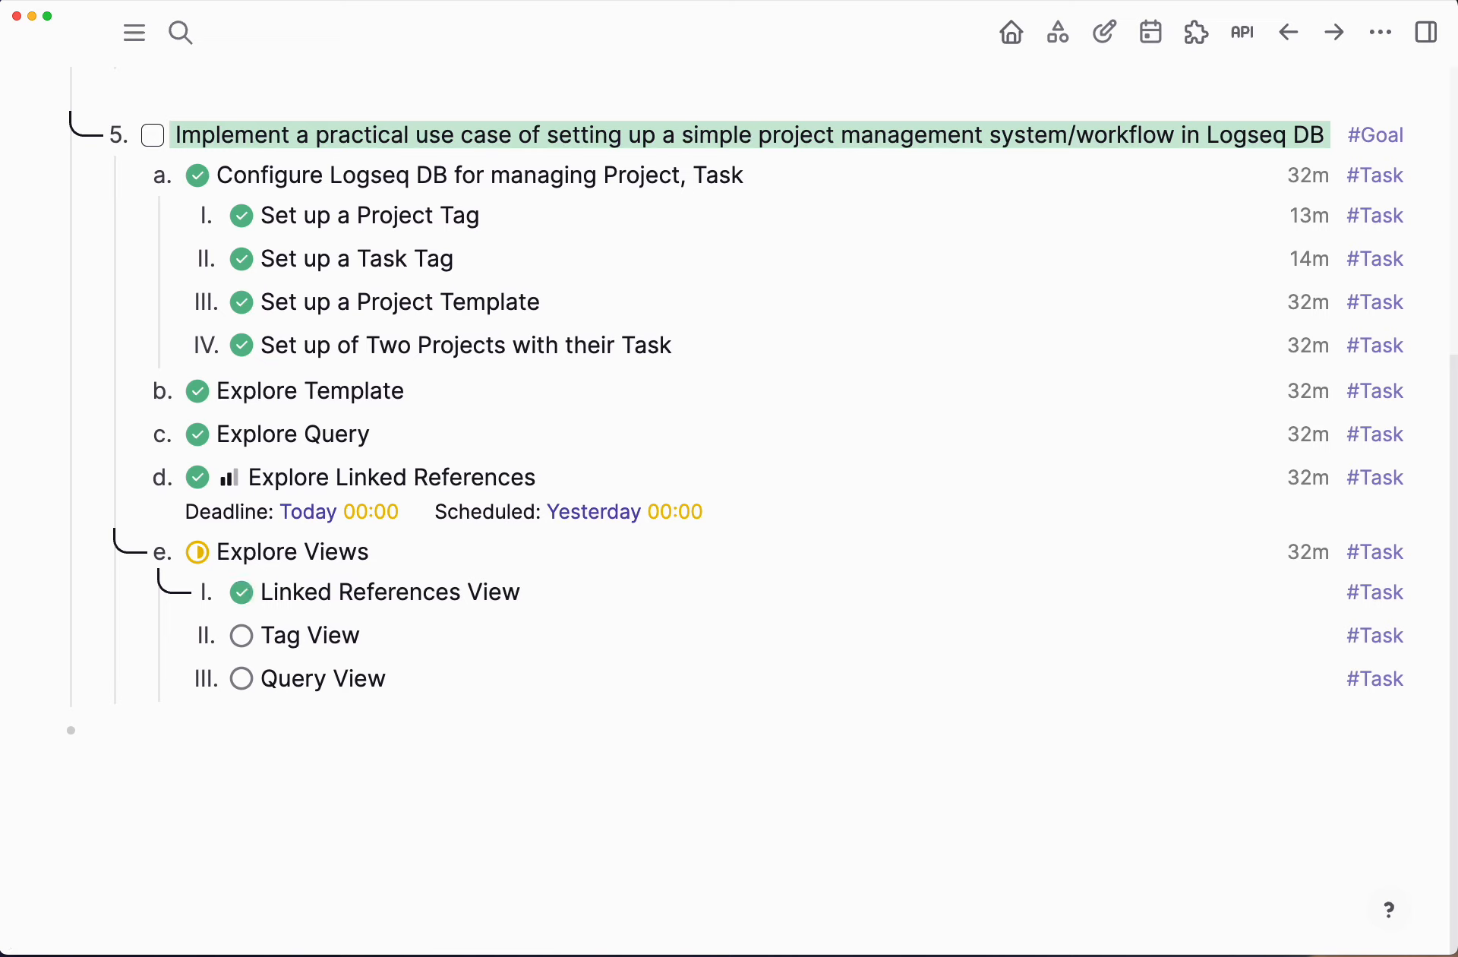
{"action": "key", "text": "Down"}
{"action": "key", "text": "Down"}
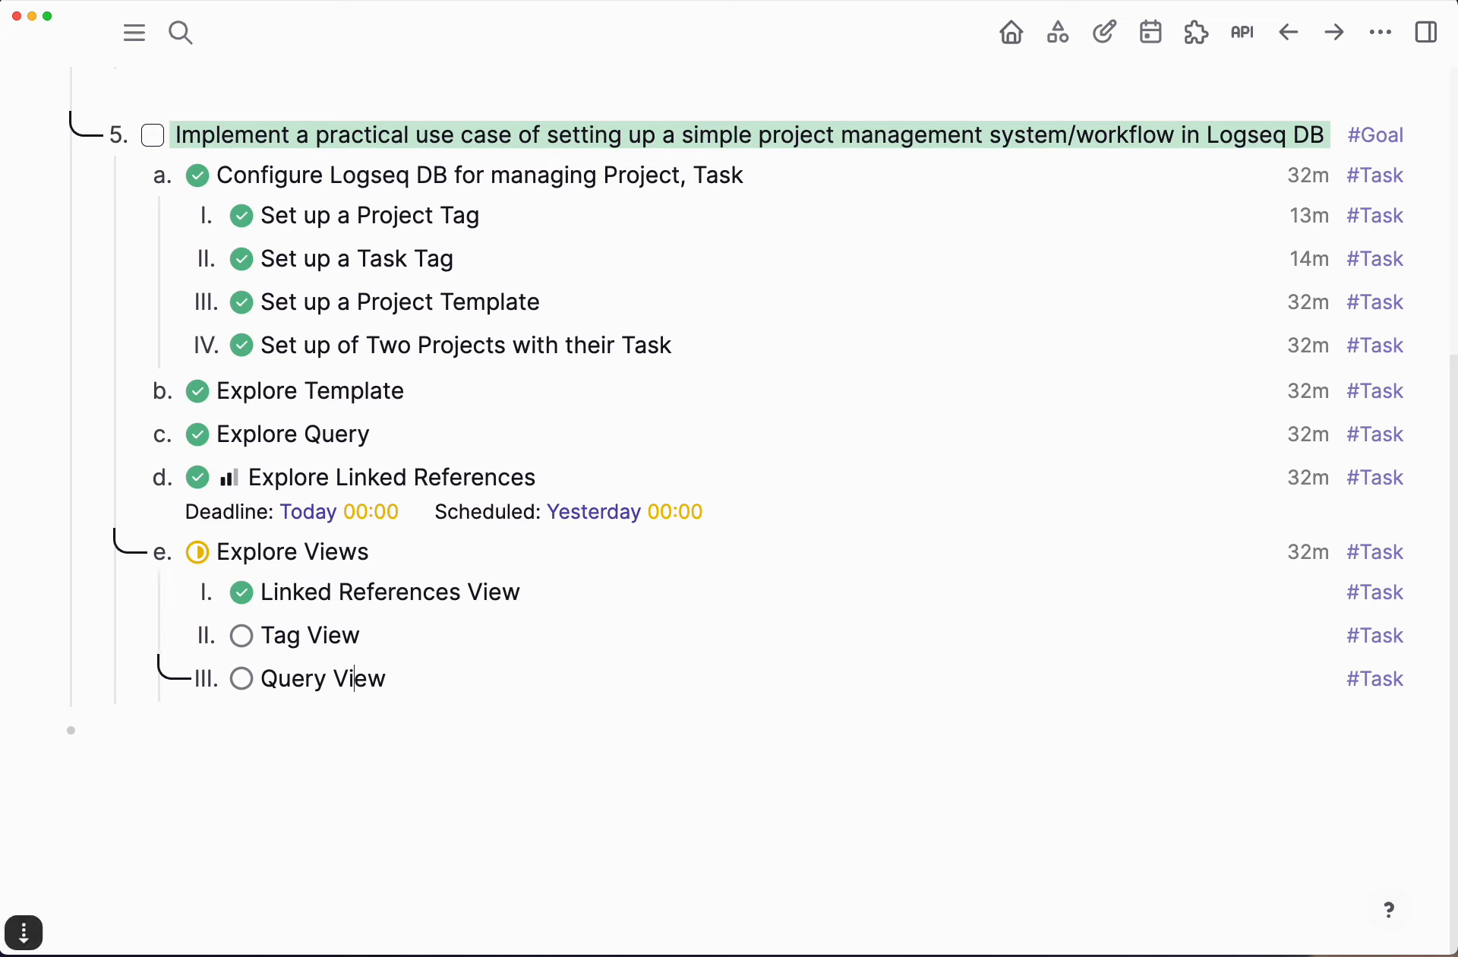
Step: Open the Logseq DB Demo project page from the recent pages to view its linked references
{"action": "scroll", "coordinate": [1084, 346], "scroll_direction": "up", "scroll_amount": 5}
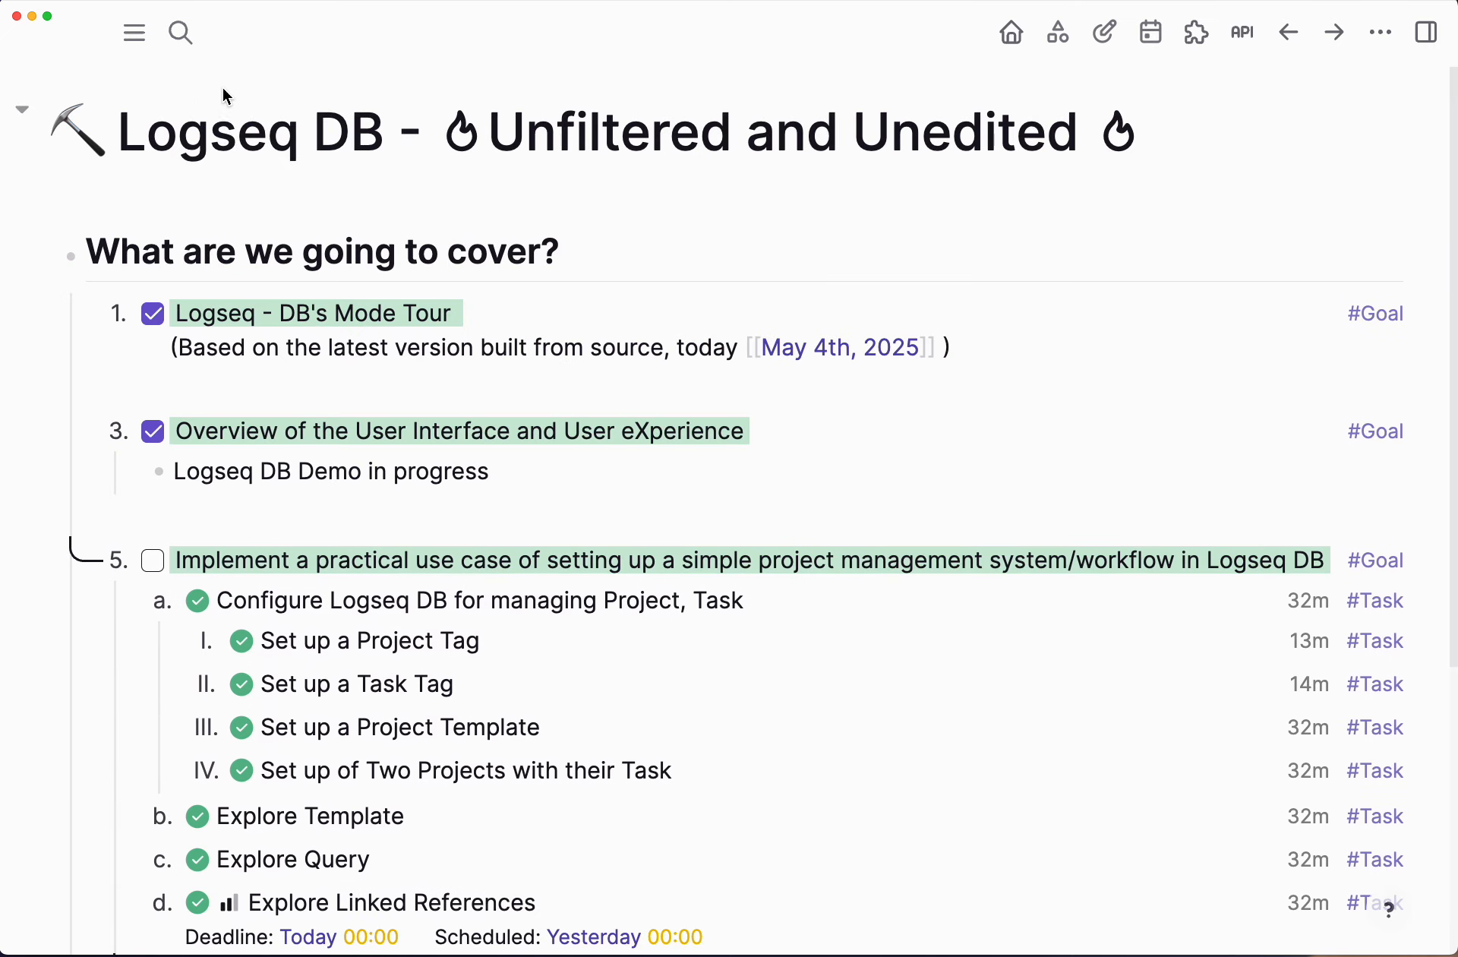
{"action": "left_click", "coordinate": [137, 35]}
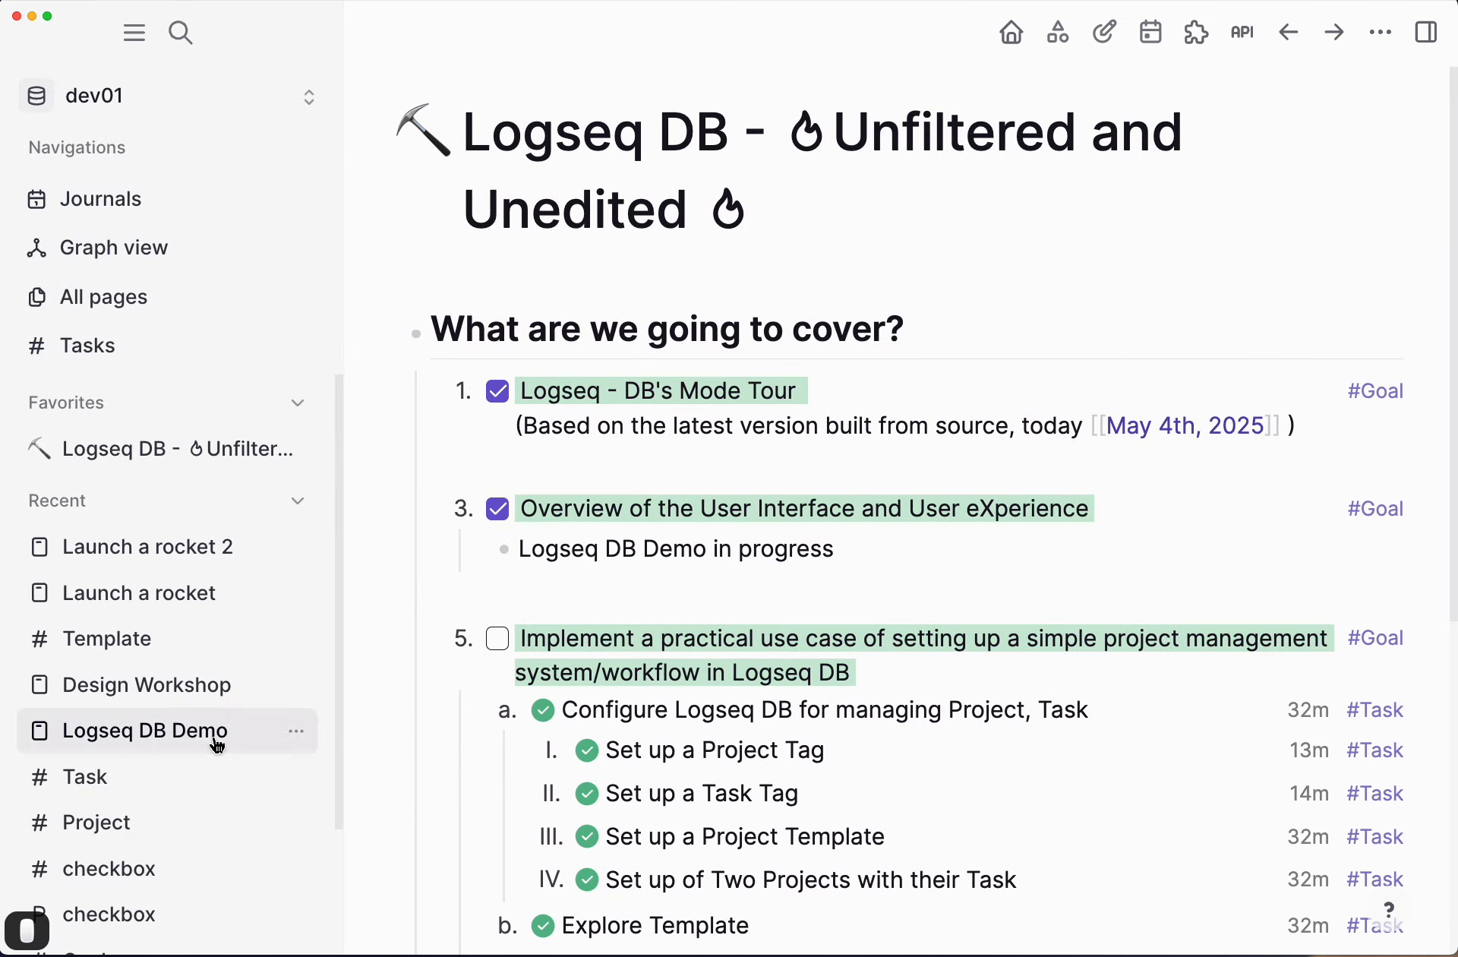
{"action": "left_click", "coordinate": [172, 681]}
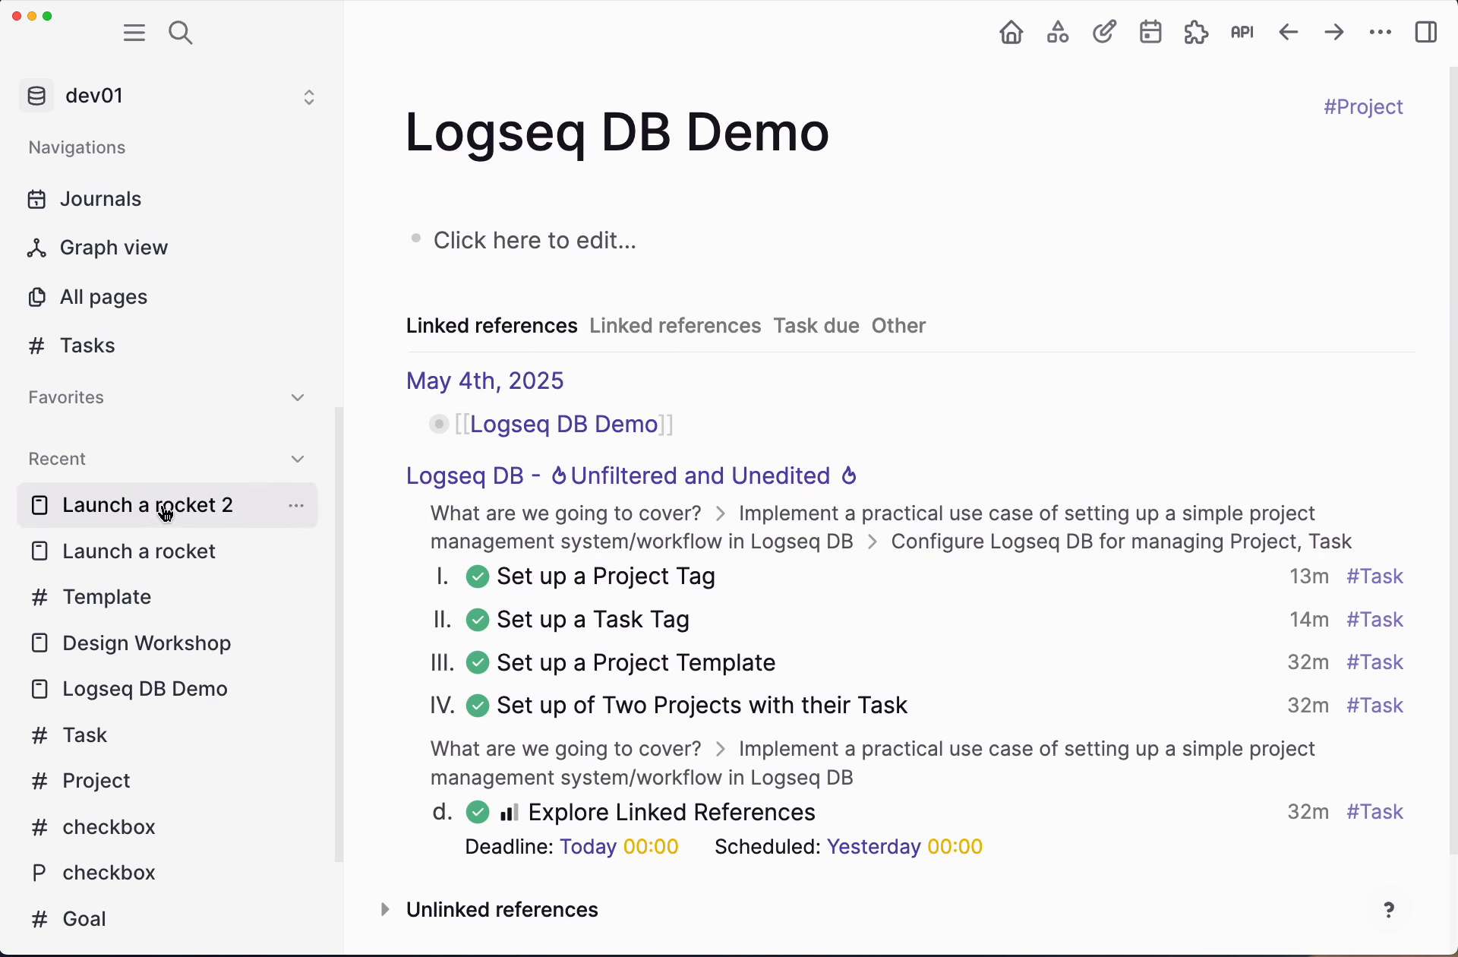
Step: Open the "Launch a rocket 2" page and narrow the Tags column of its Related Tasks table
{"action": "left_click", "coordinate": [163, 509]}
{"action": "scroll", "coordinate": [640, 498], "scroll_direction": "down", "scroll_amount": 2}
{"action": "scroll", "coordinate": [640, 499], "scroll_direction": "down", "scroll_amount": 3}
{"action": "scroll", "coordinate": [644, 505], "scroll_direction": "up", "scroll_amount": 1}
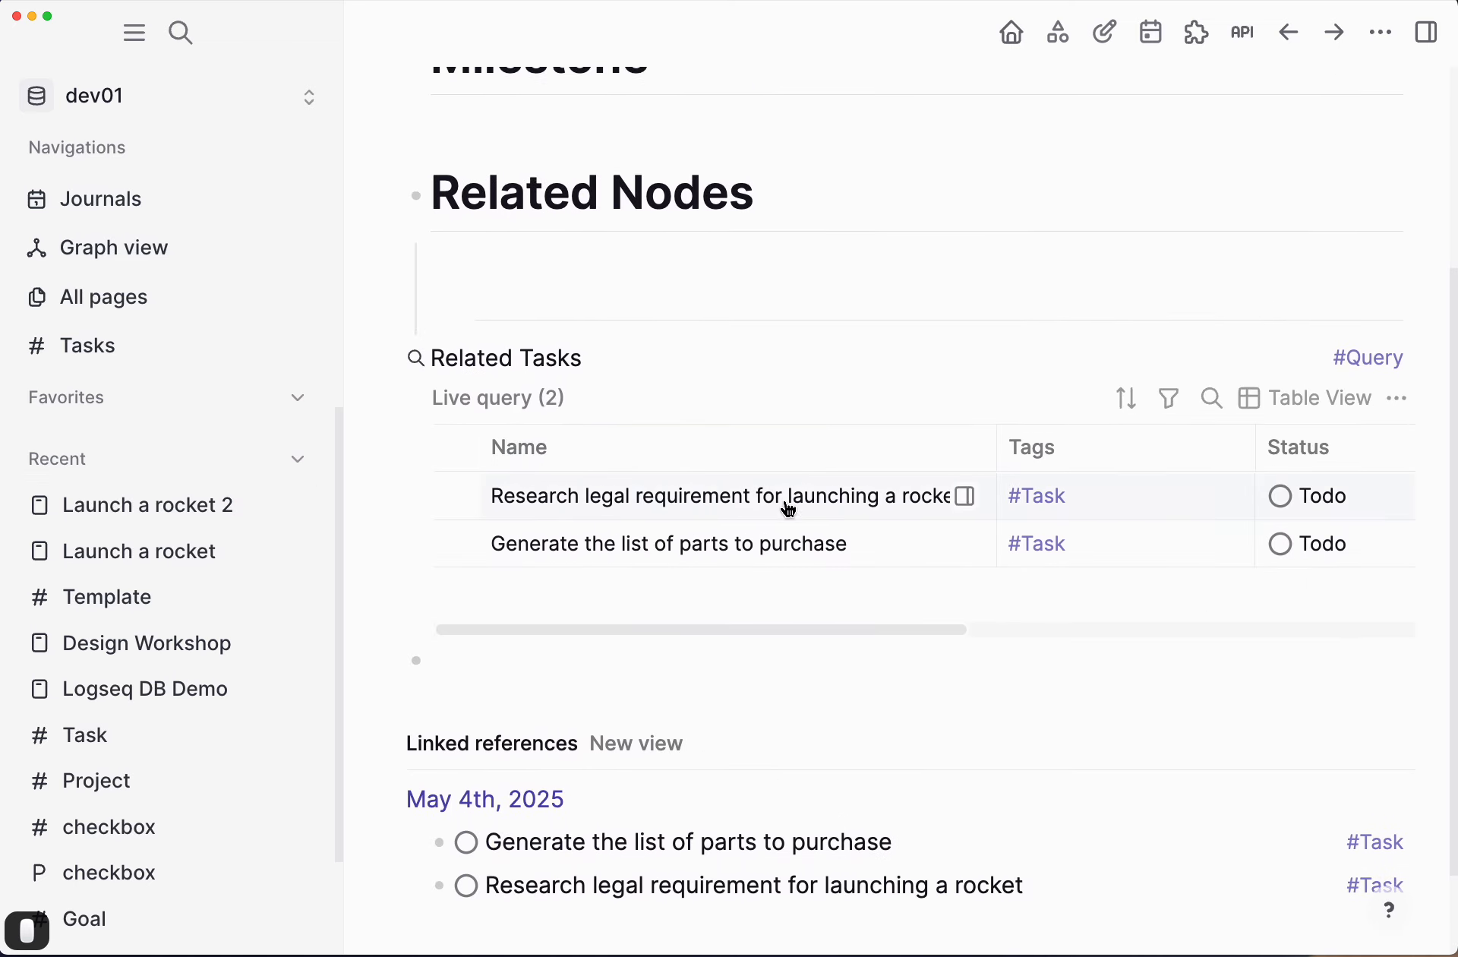
{"action": "left_click_drag", "start_coordinate": [1256, 430], "coordinate": [1123, 426]}
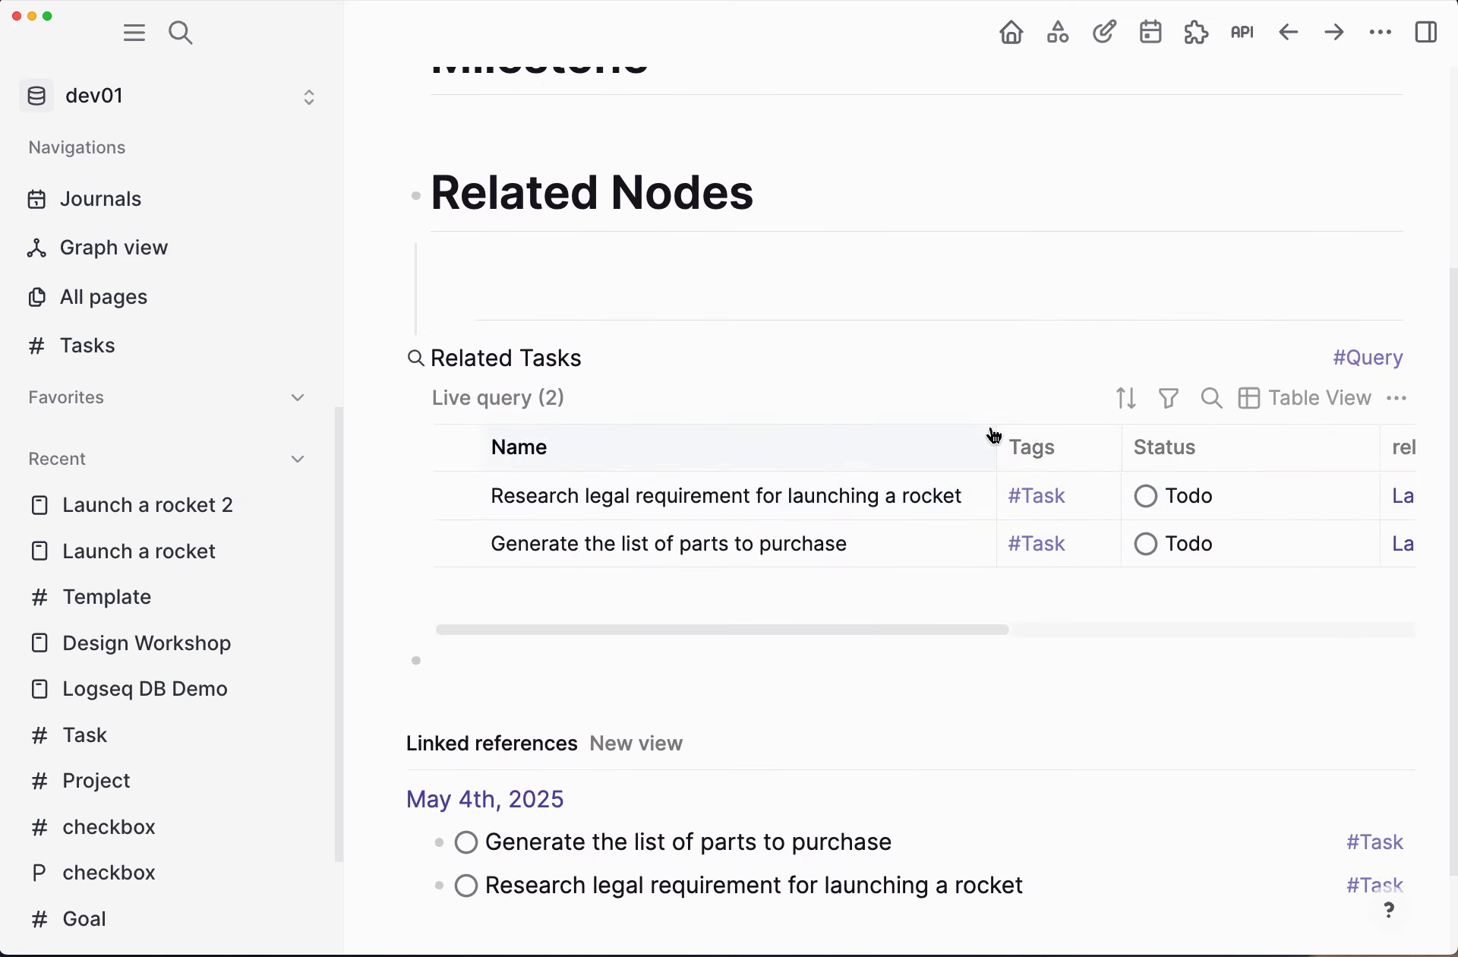
{"action": "scroll", "coordinate": [1001, 447], "scroll_direction": "up", "scroll_amount": 1}
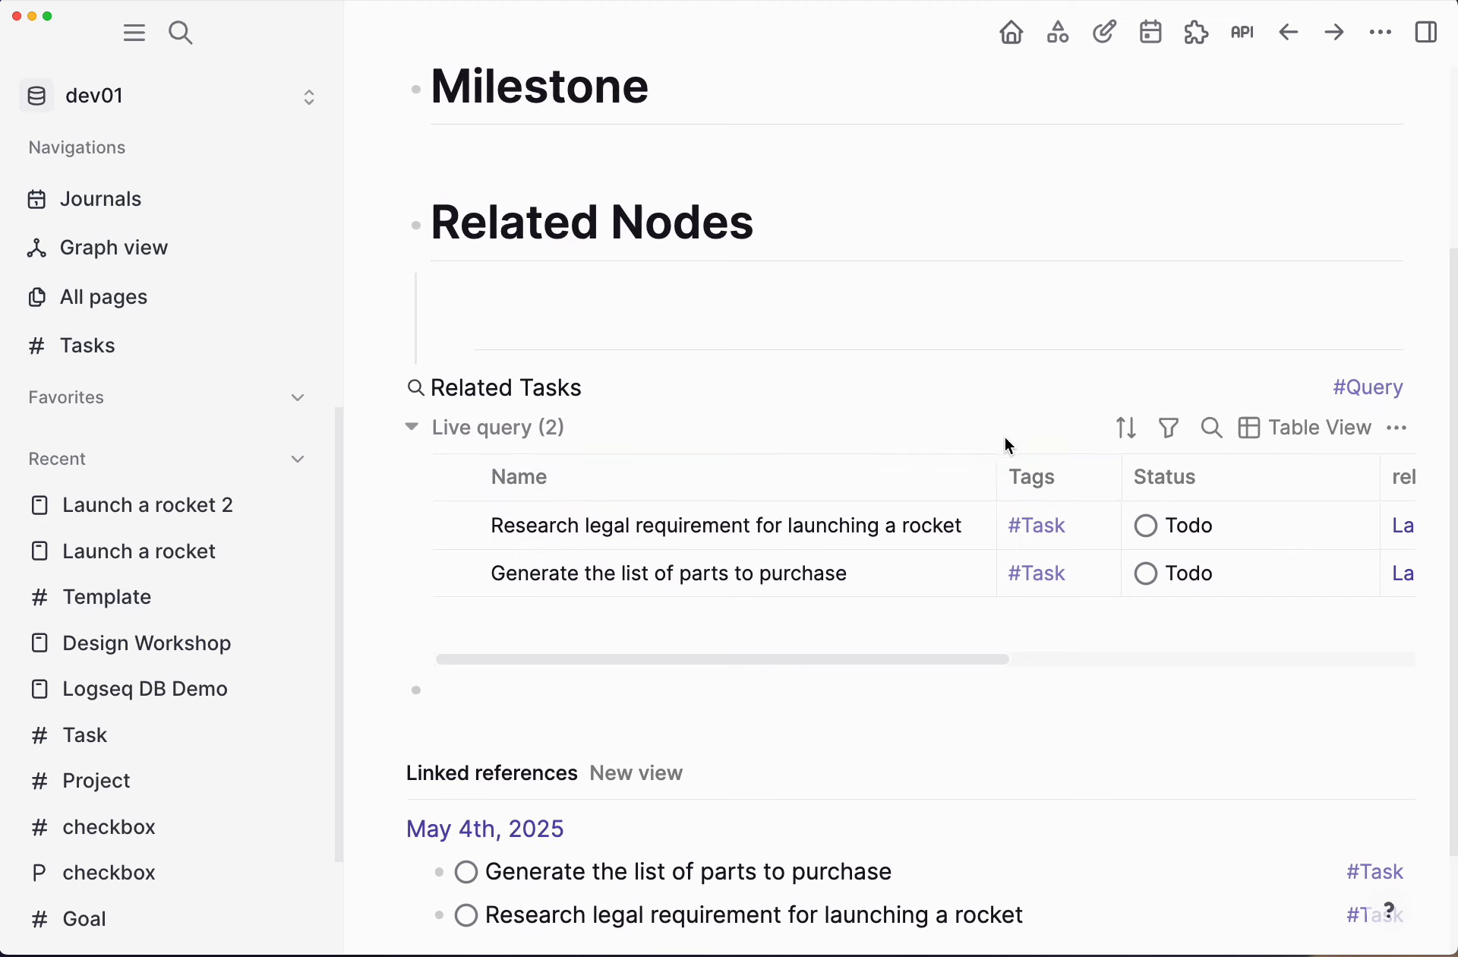
Step: Sort the Related Tasks table by Name, switching between ascending and descending order and ending on descending
{"action": "left_click", "coordinate": [643, 495]}
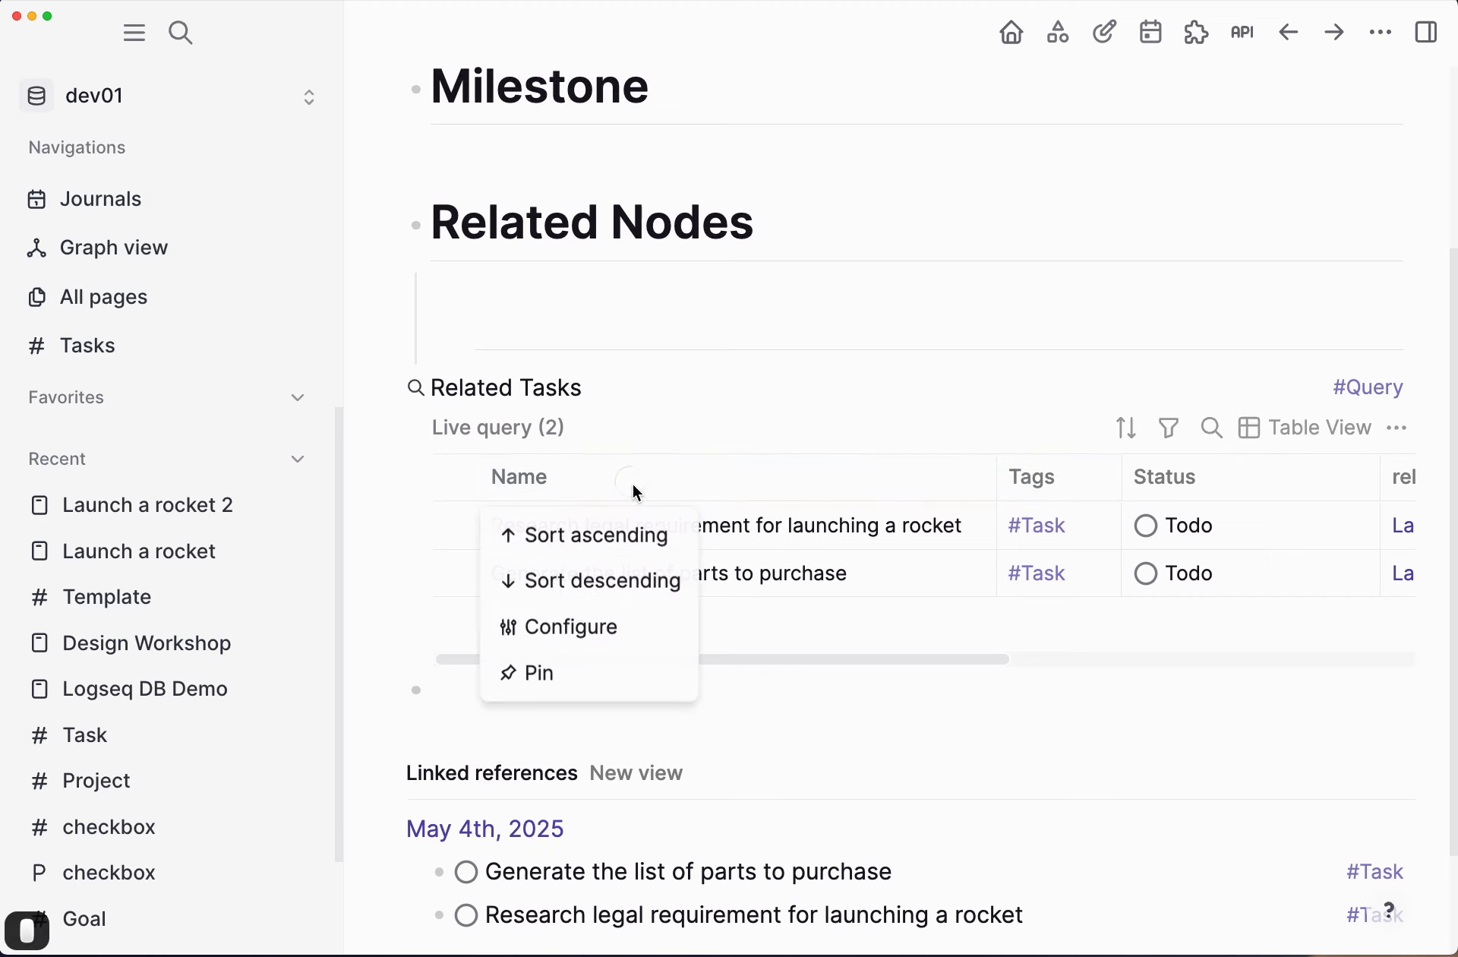
{"action": "left_click", "coordinate": [619, 535]}
{"action": "left_click", "coordinate": [619, 581]}
{"action": "left_click", "coordinate": [619, 535]}
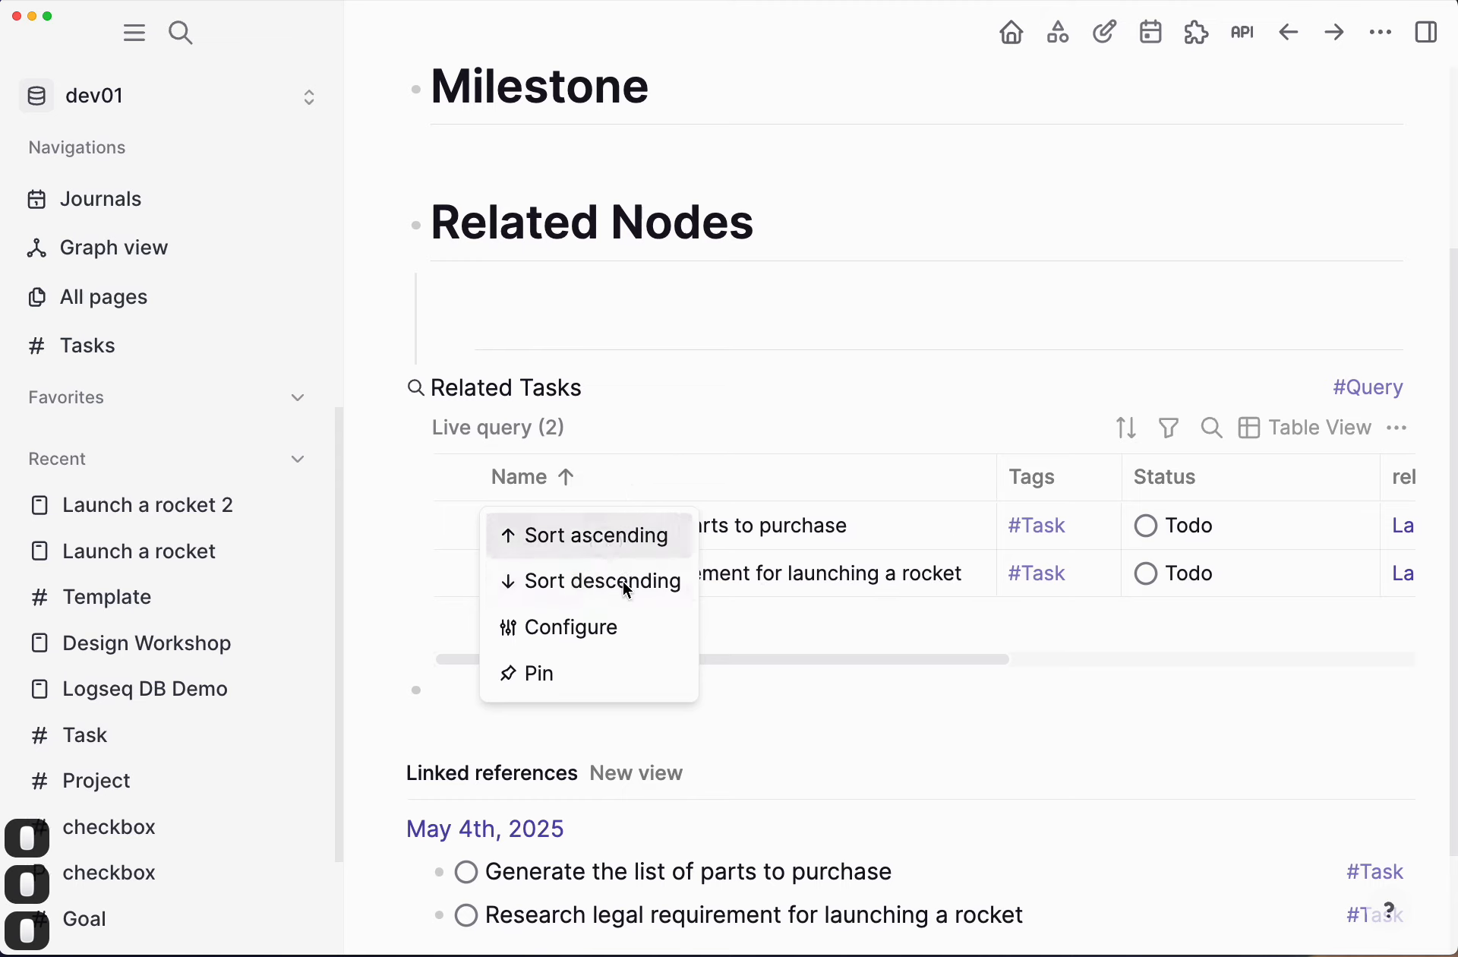
{"action": "left_click", "coordinate": [620, 585]}
{"action": "left_click", "coordinate": [618, 540]}
{"action": "left_click", "coordinate": [628, 595]}
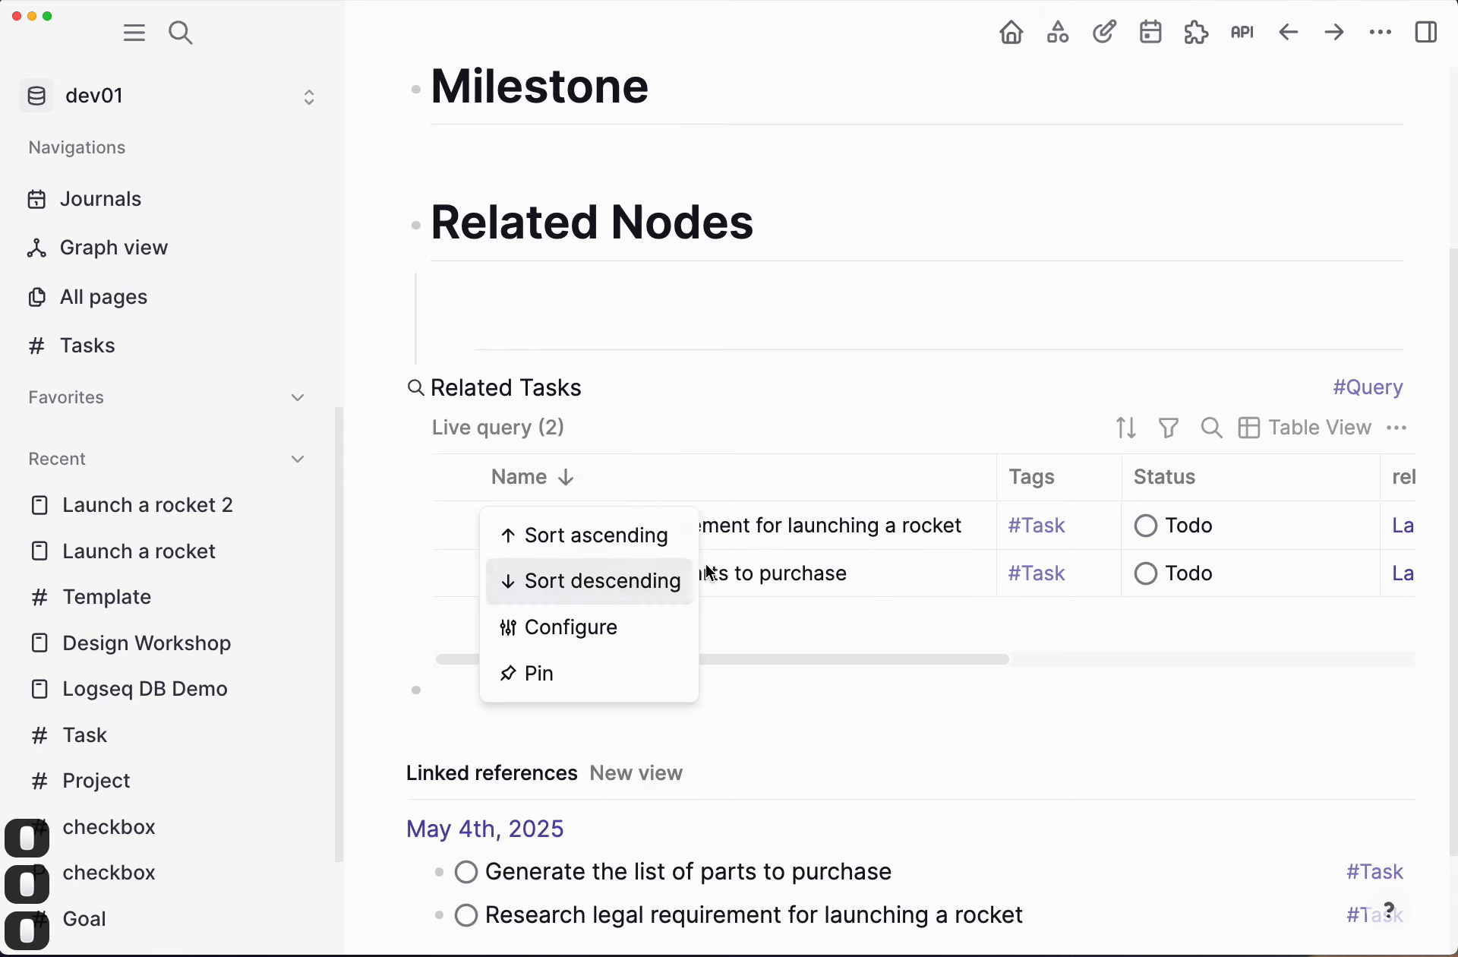
Step: Examine the Related Tasks table's further view options, including the properties offered for grouping
{"action": "left_click", "coordinate": [1409, 434]}
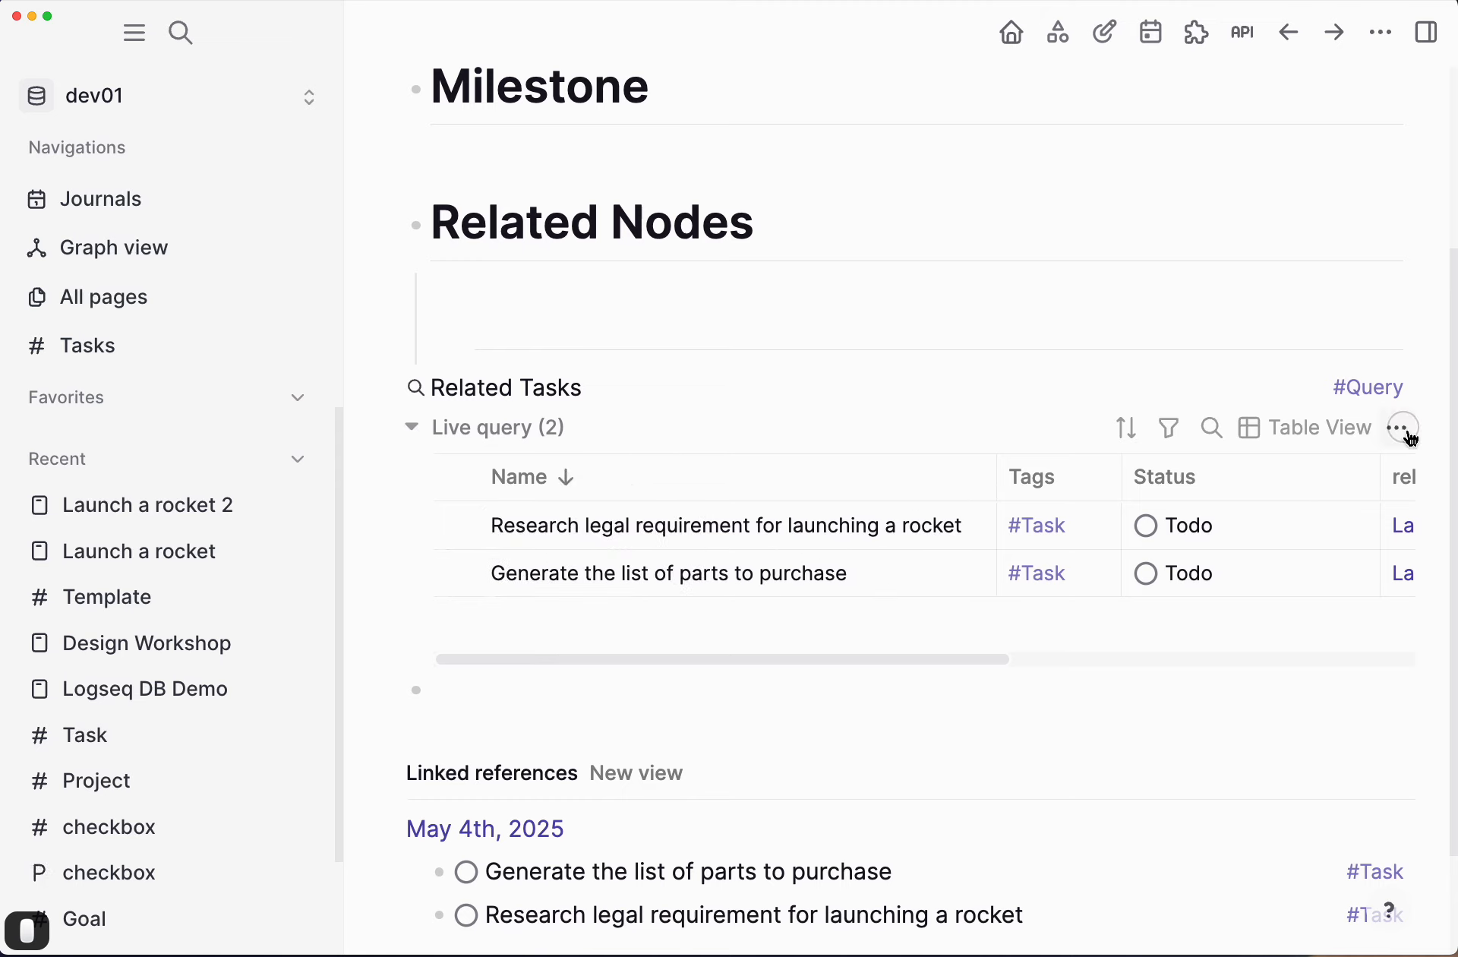
{"action": "left_click", "coordinate": [1403, 429]}
{"action": "mouse_move", "coordinate": [1389, 494]}
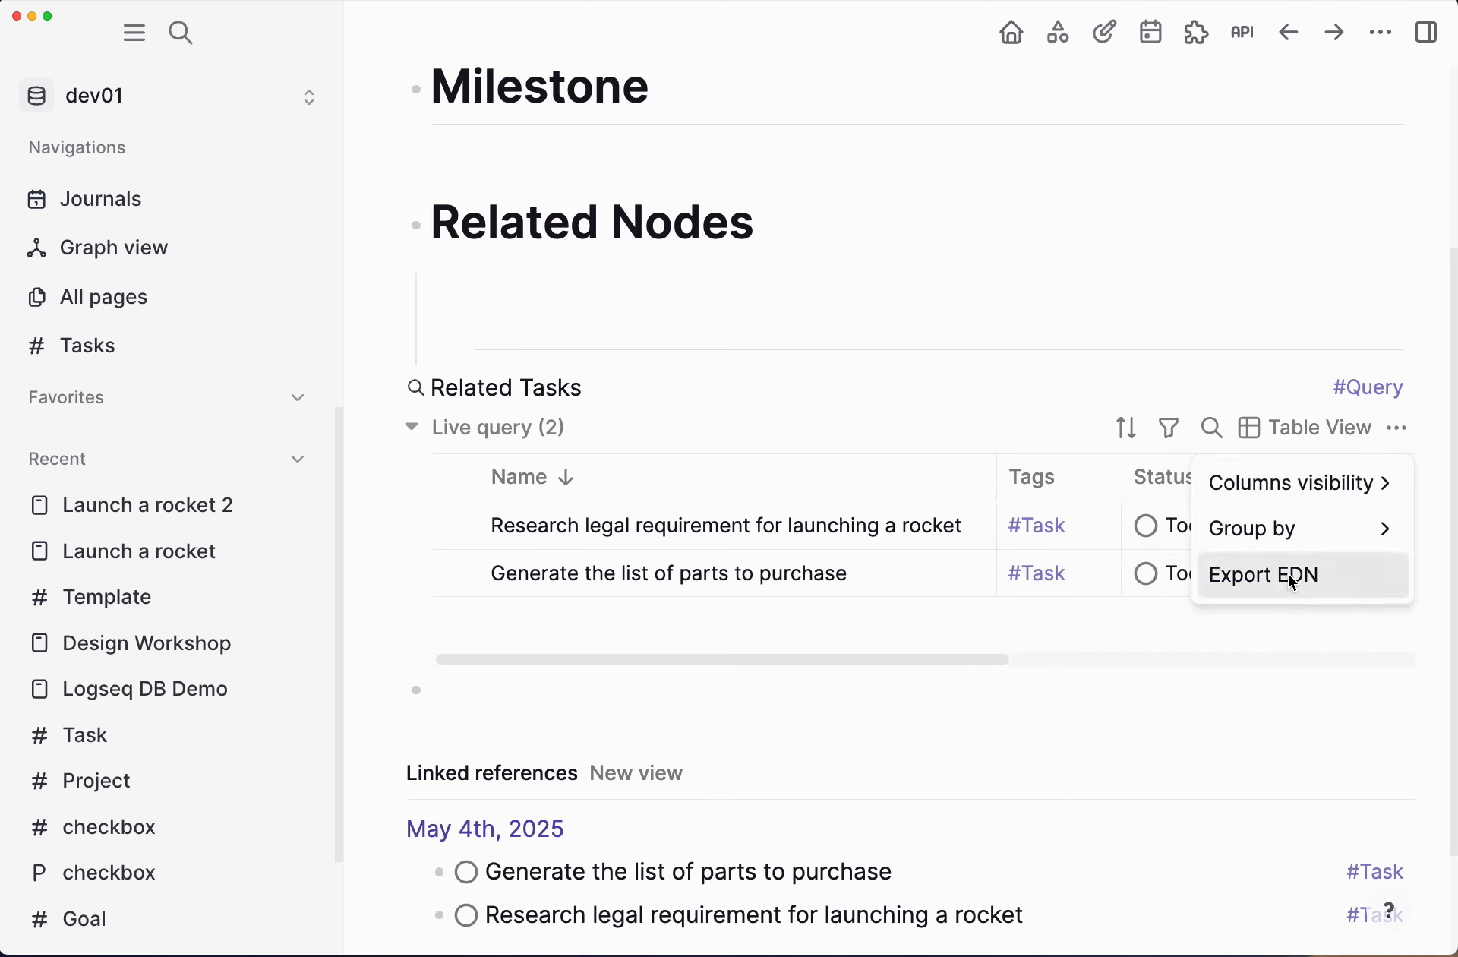
{"action": "mouse_move", "coordinate": [1292, 530]}
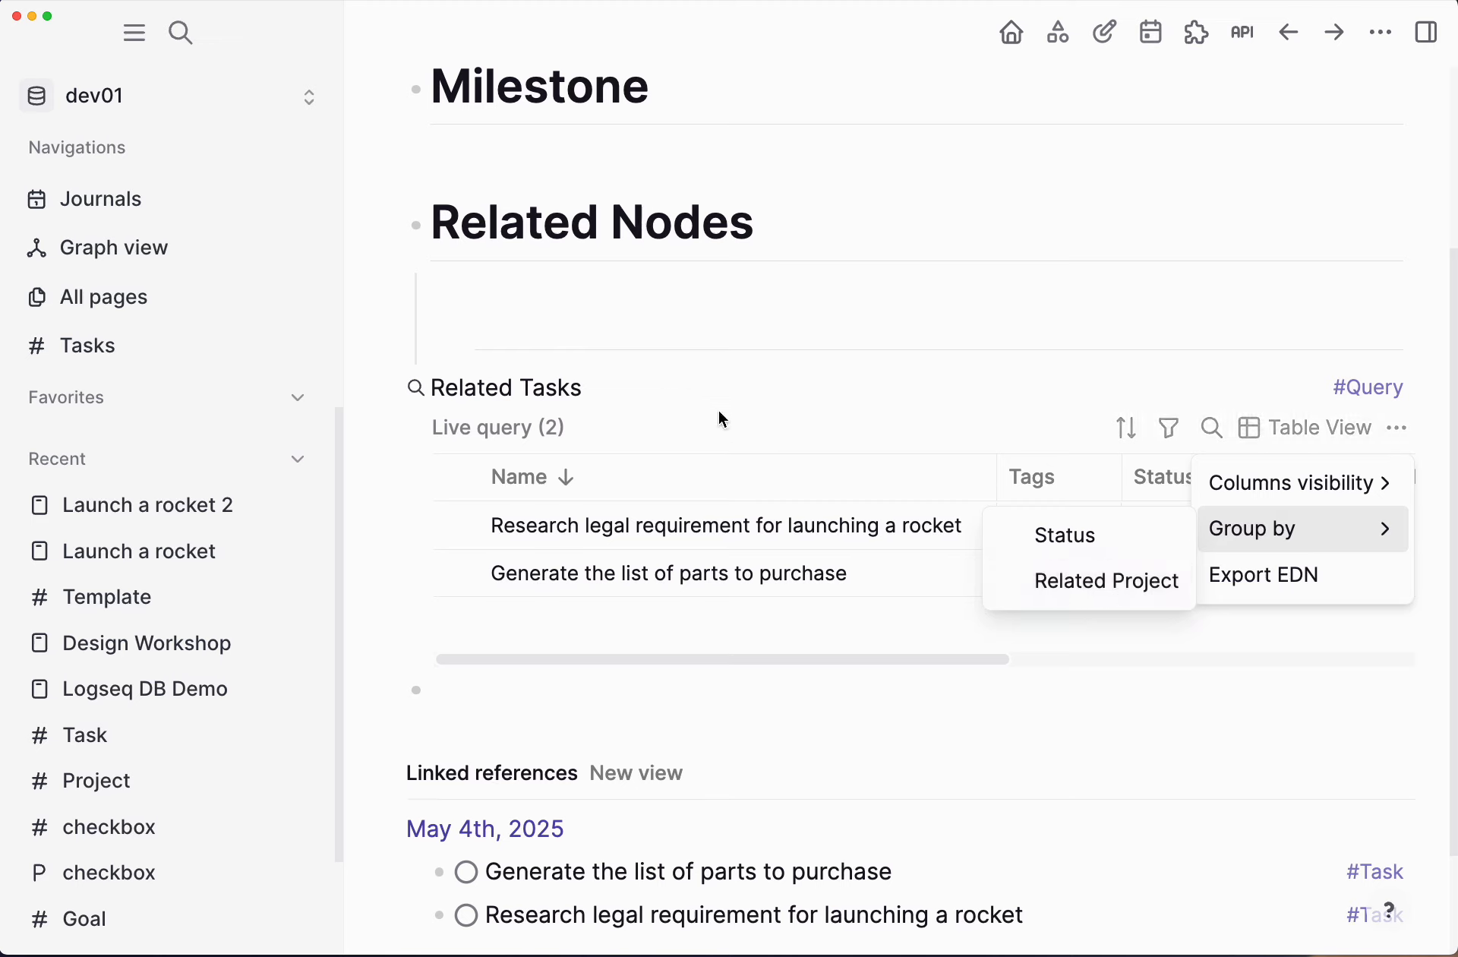
Step: Go to the May 4th, 2025 journal and insert a Query in a new block below the tip callout
{"action": "left_click", "coordinate": [91, 199]}
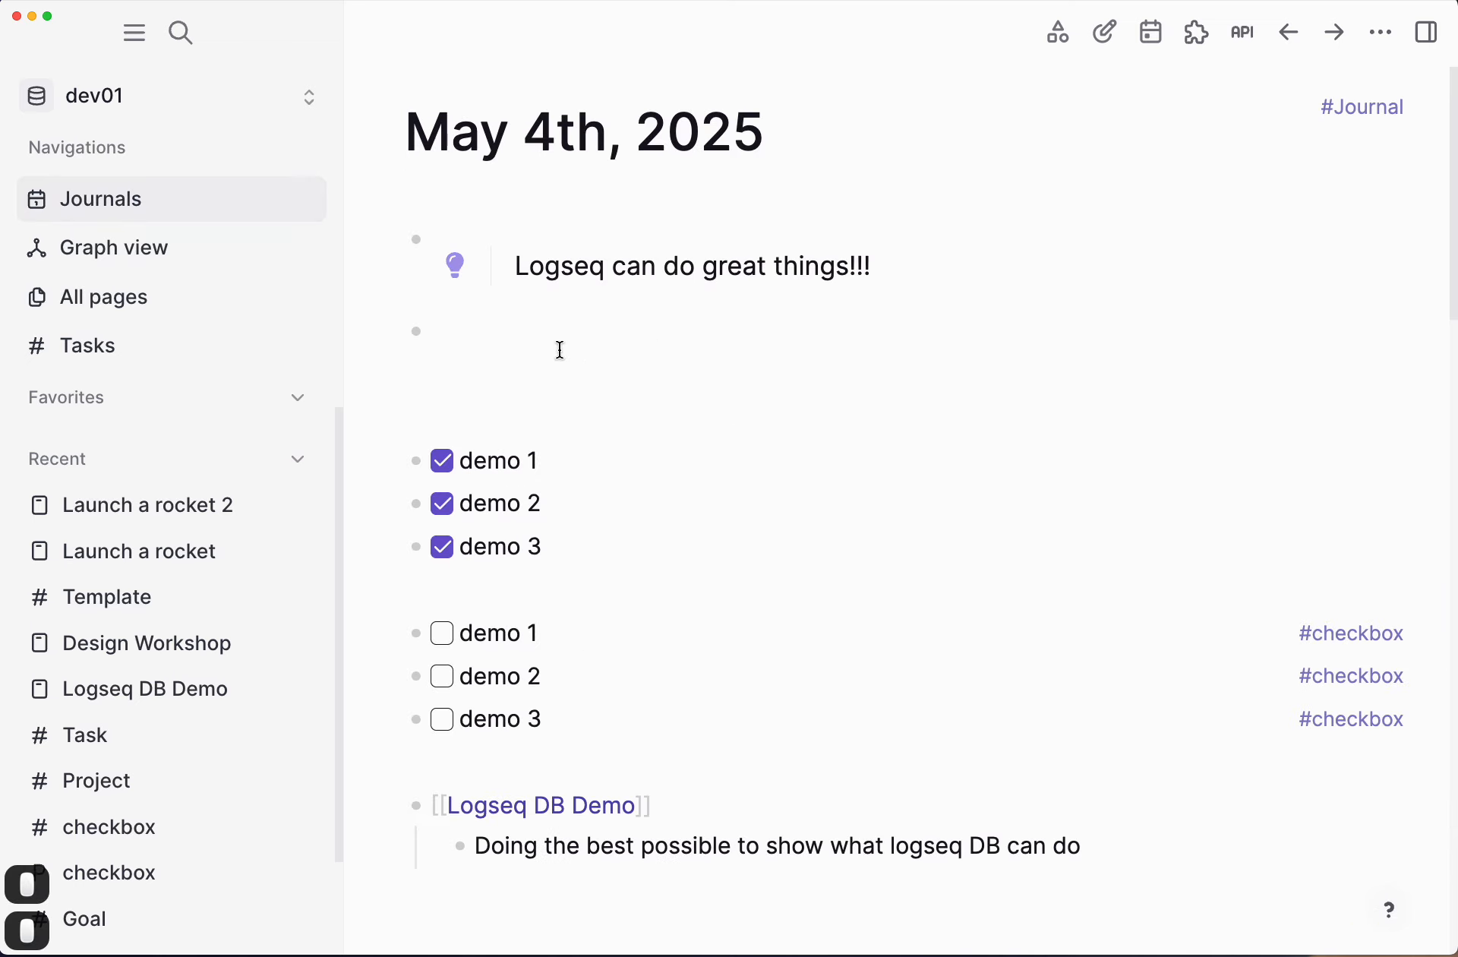
{"action": "left_click", "coordinate": [505, 329]}
{"action": "key", "text": "Return"}
{"action": "key", "text": "Return"}
{"action": "type", "text": "/"}
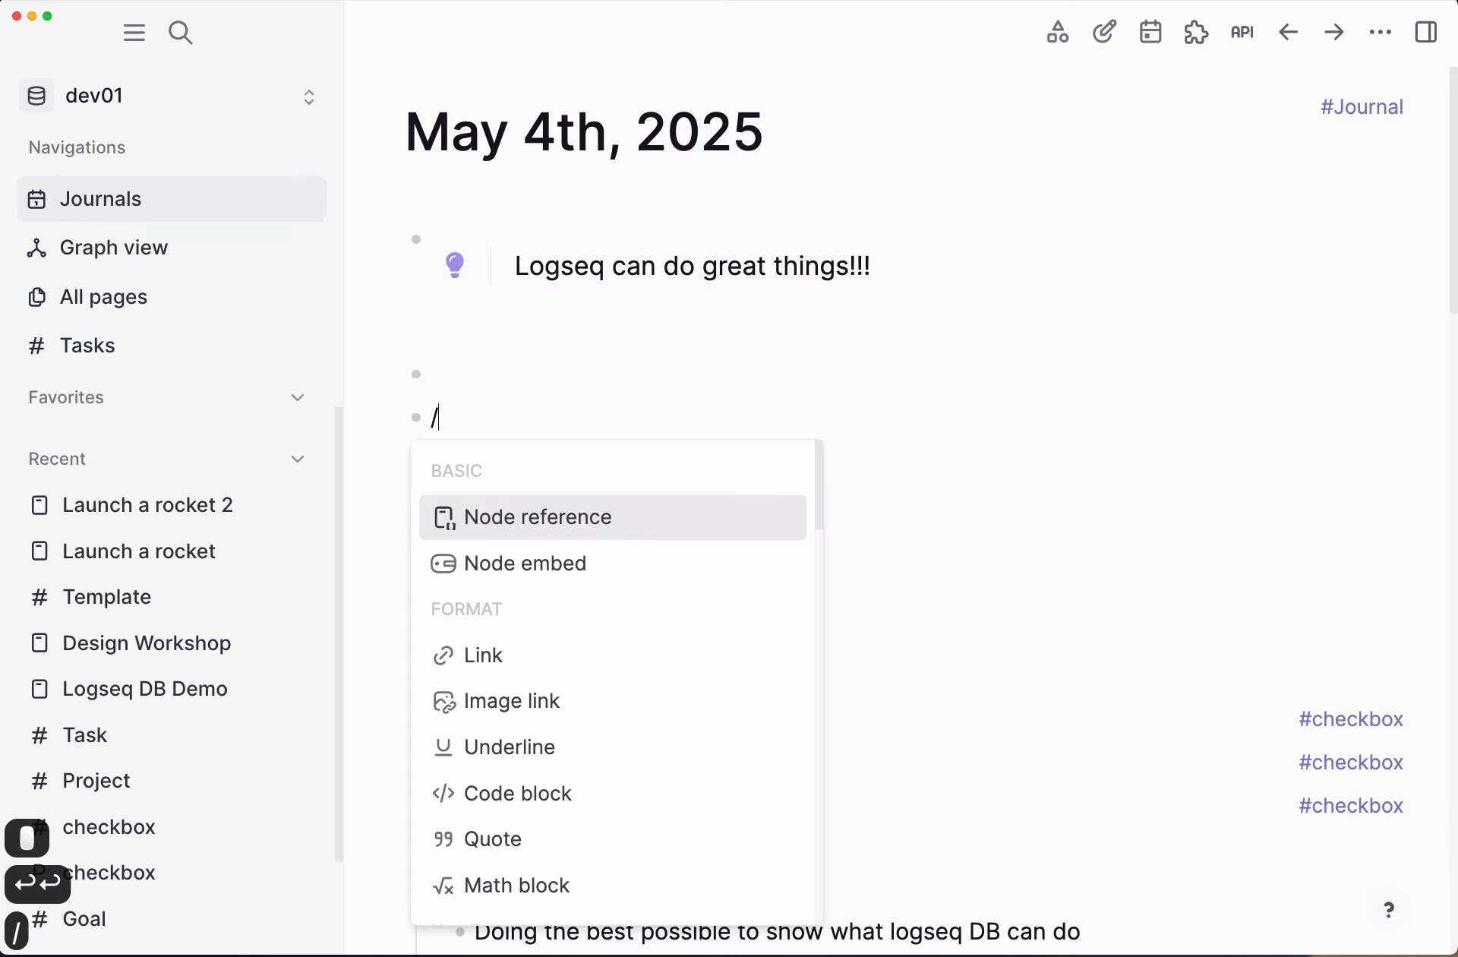
{"action": "type", "text": "query"}
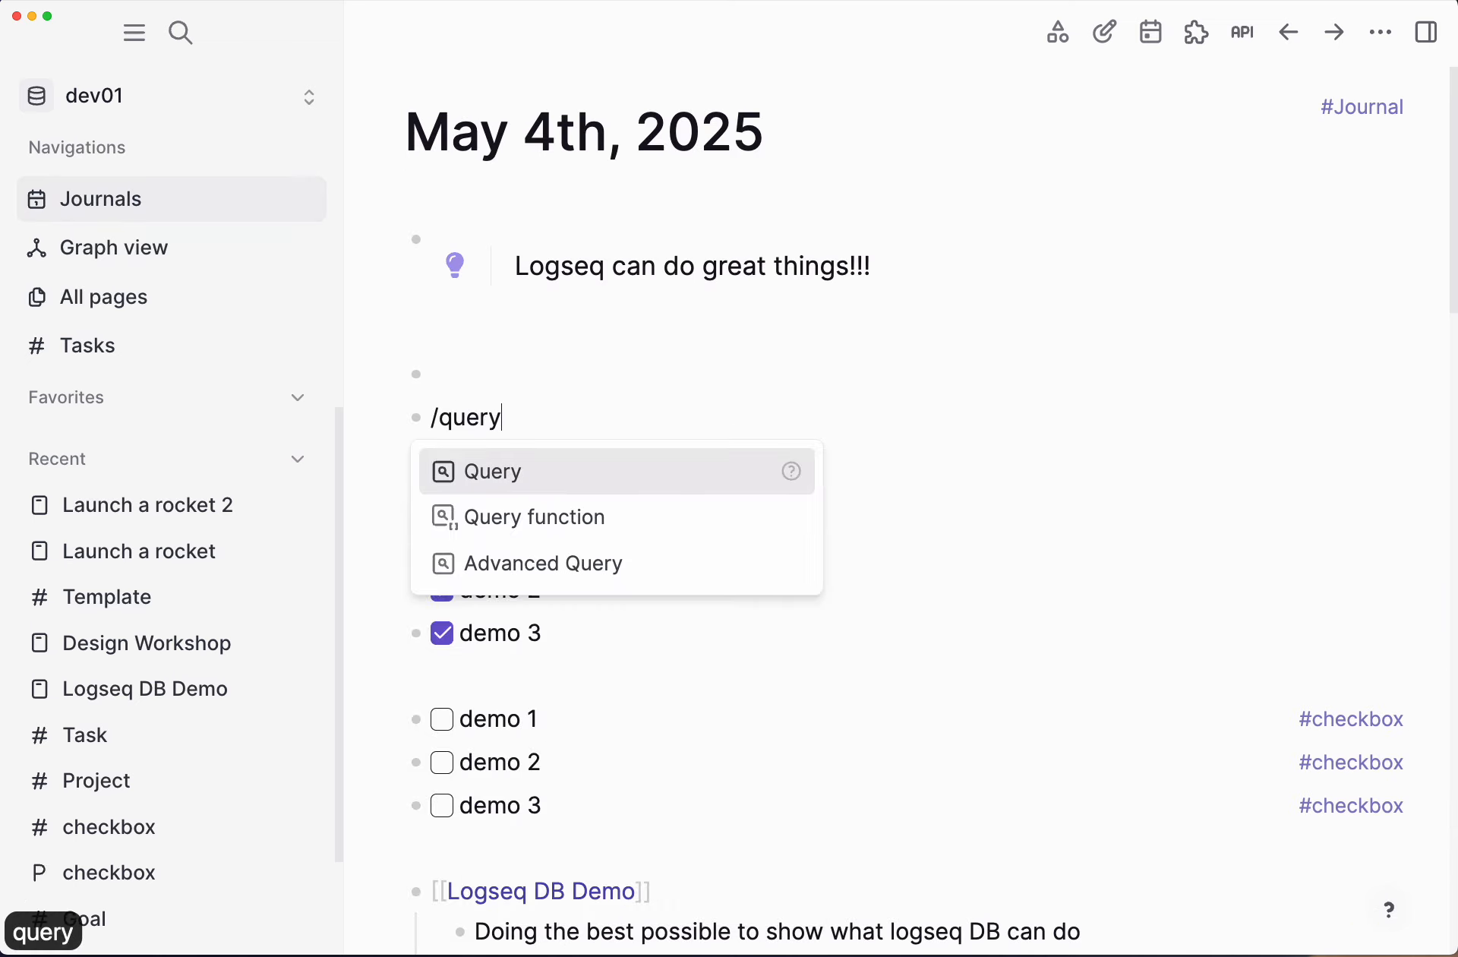
{"action": "key", "text": "Return"}
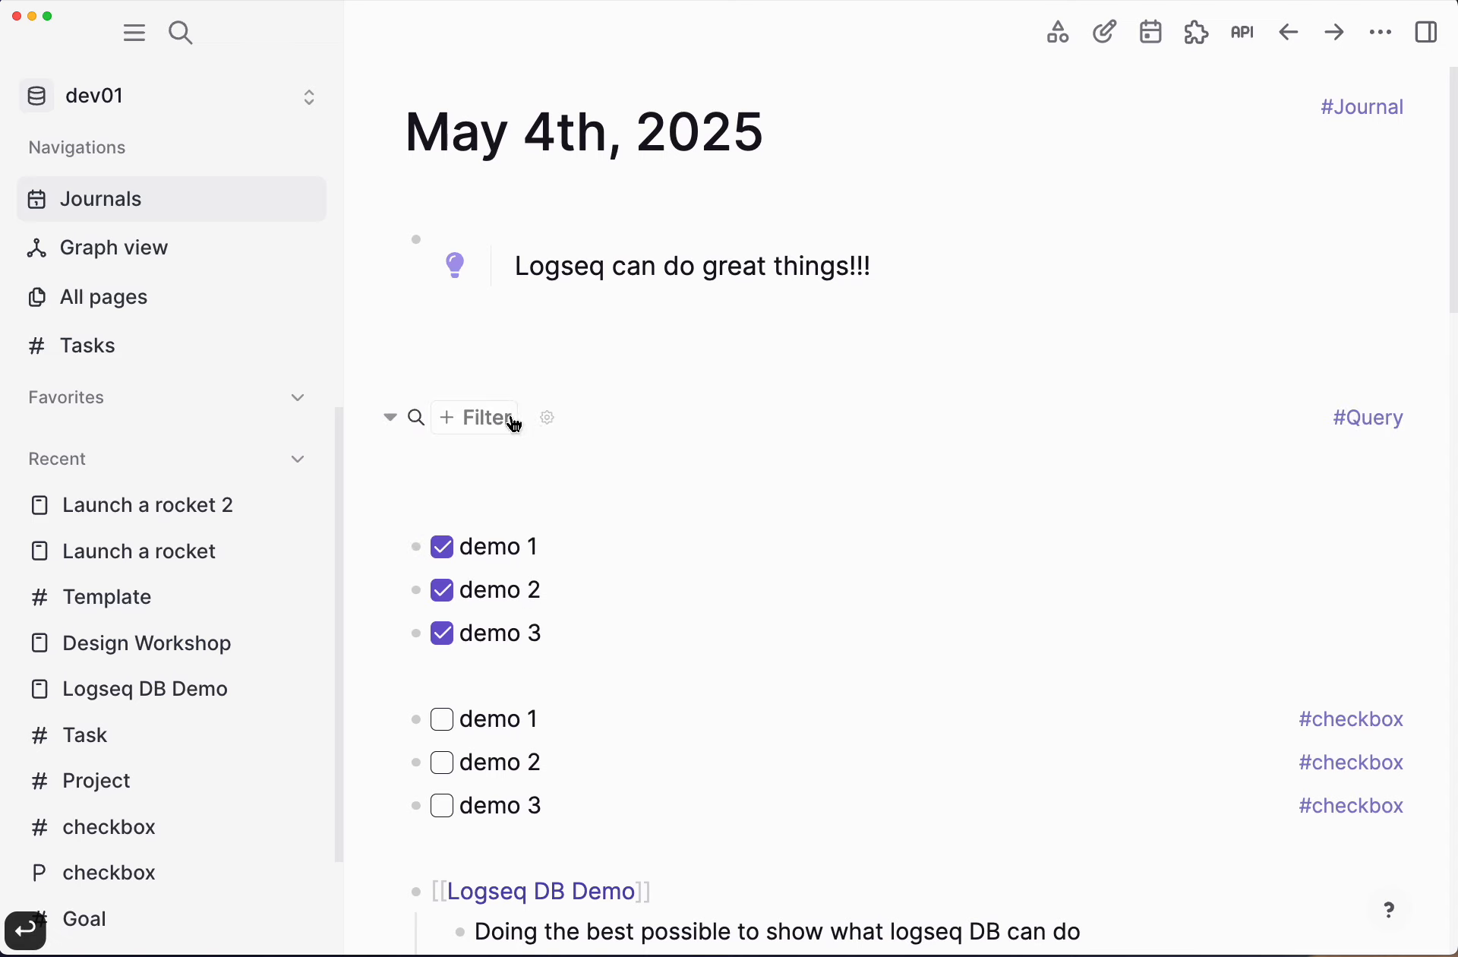
Step: Add a task filter to the journal's new query with the statuses Done and Todo
{"action": "left_click", "coordinate": [497, 420]}
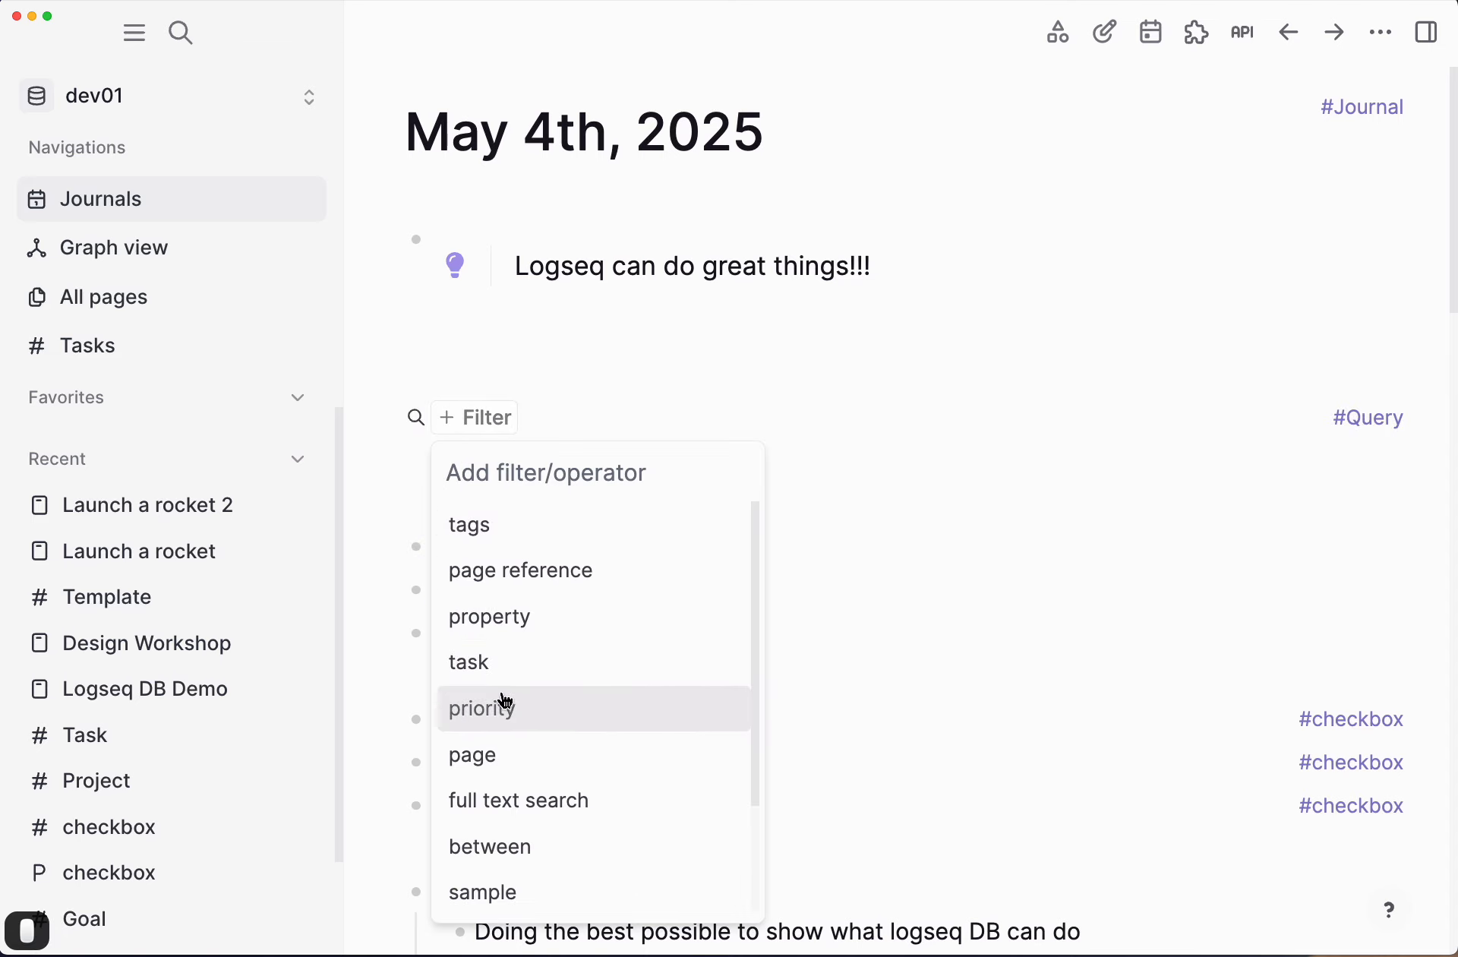
{"action": "left_click", "coordinate": [488, 663]}
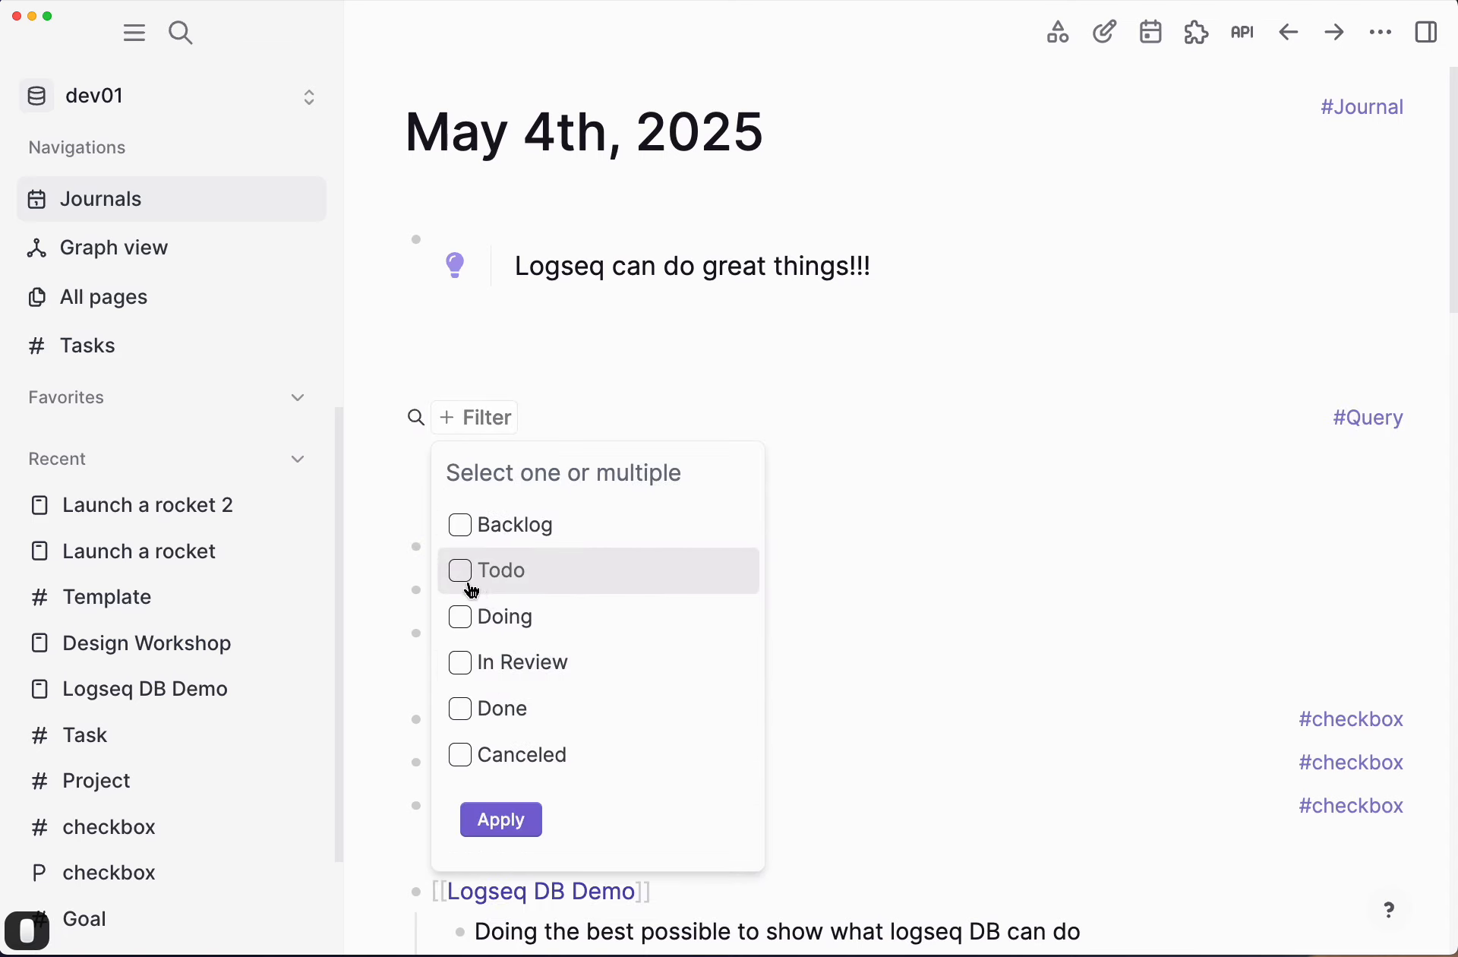
{"action": "left_click", "coordinate": [468, 714]}
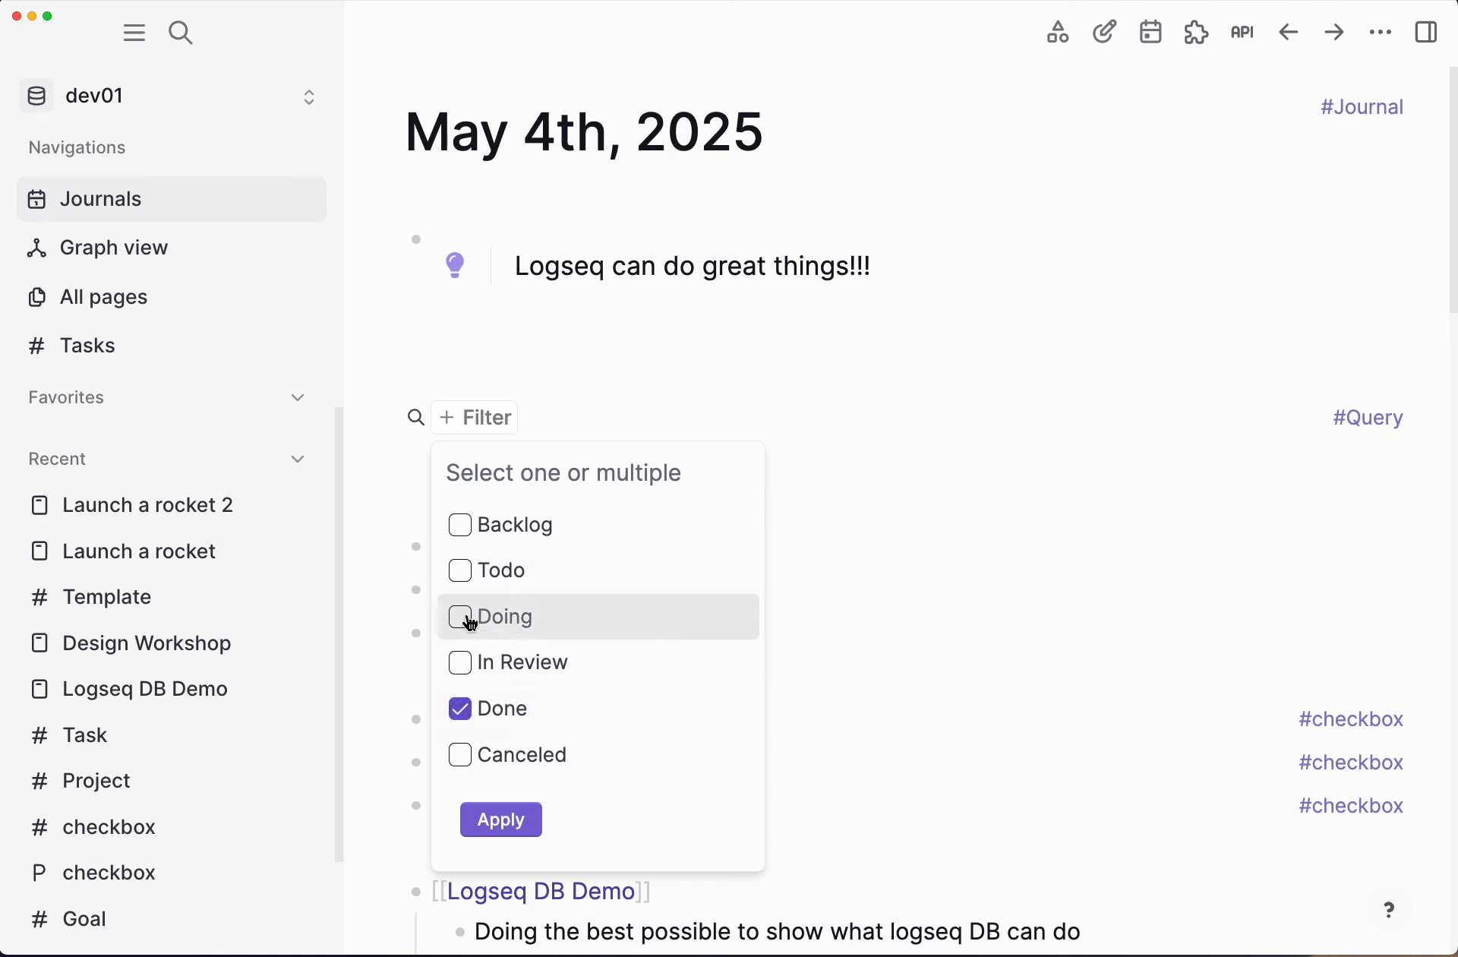
{"action": "left_click", "coordinate": [463, 574]}
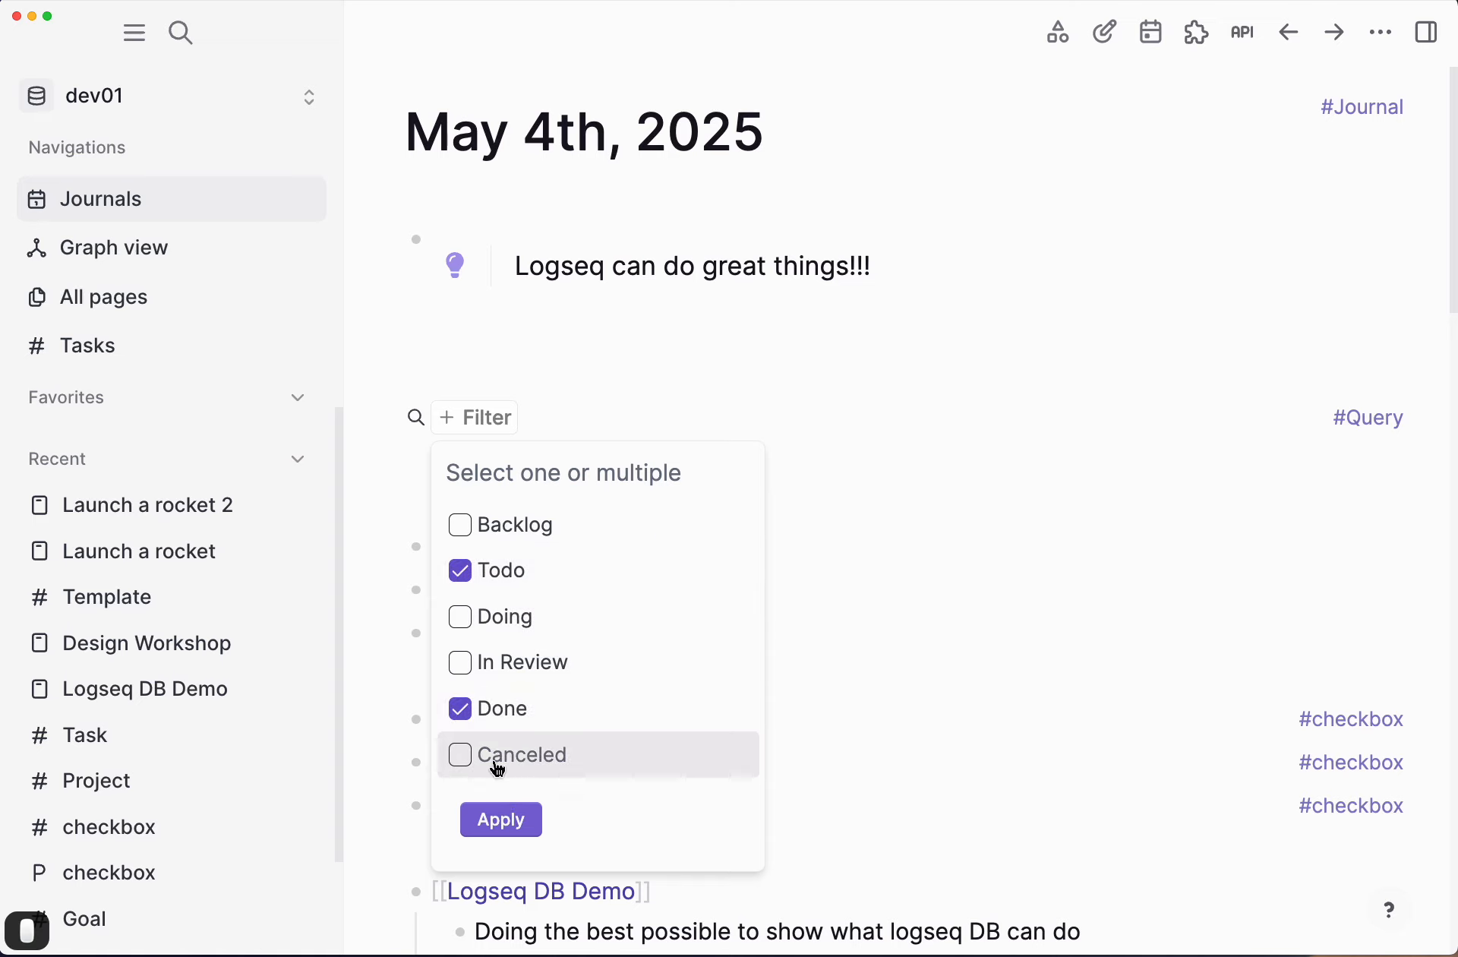
{"action": "left_click", "coordinate": [504, 818]}
Step: Group the journal query's task table by Related Project
{"action": "scroll", "coordinate": [681, 534], "scroll_direction": "down", "scroll_amount": 4}
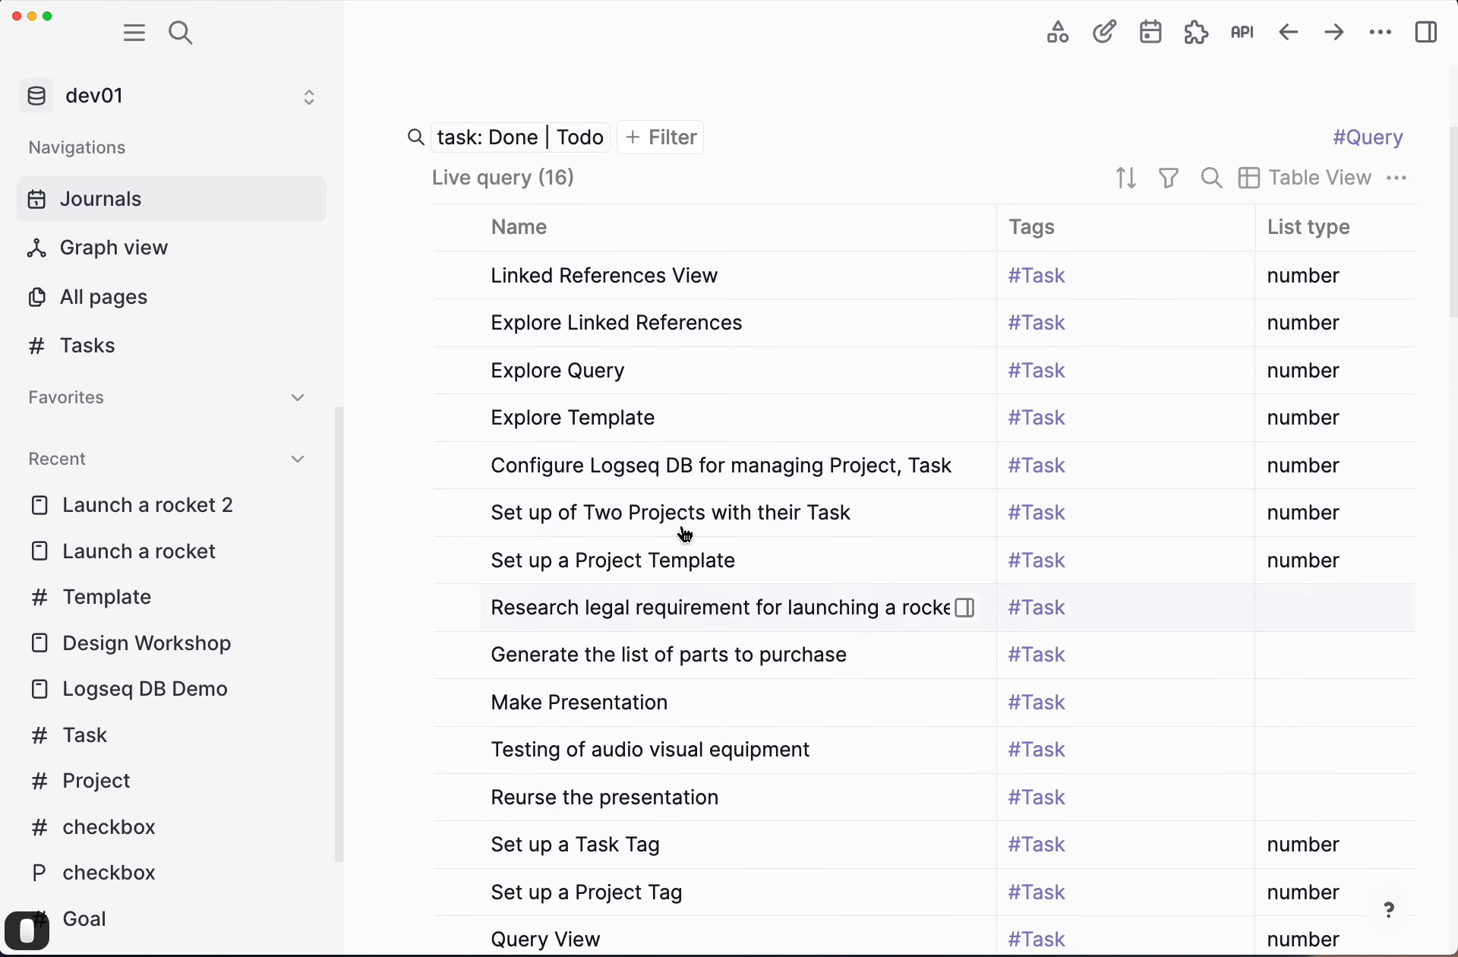
{"action": "scroll", "coordinate": [681, 521], "scroll_direction": "up", "scroll_amount": 2}
{"action": "scroll", "coordinate": [625, 348], "scroll_direction": "up", "scroll_amount": 1}
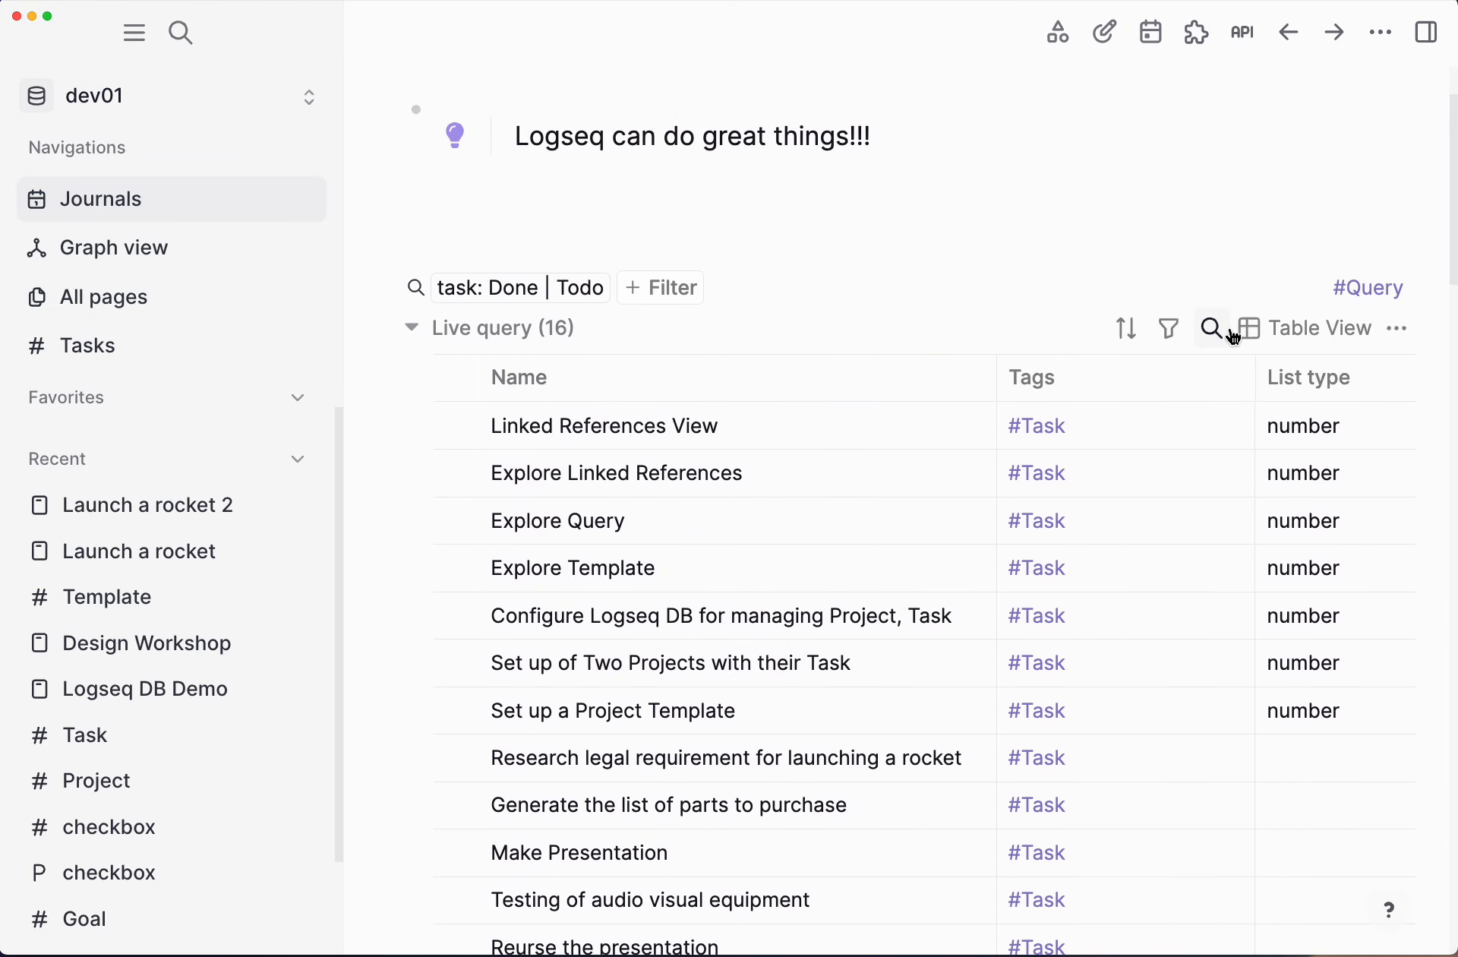
{"action": "left_click", "coordinate": [1408, 342]}
{"action": "mouse_move", "coordinate": [1334, 442]}
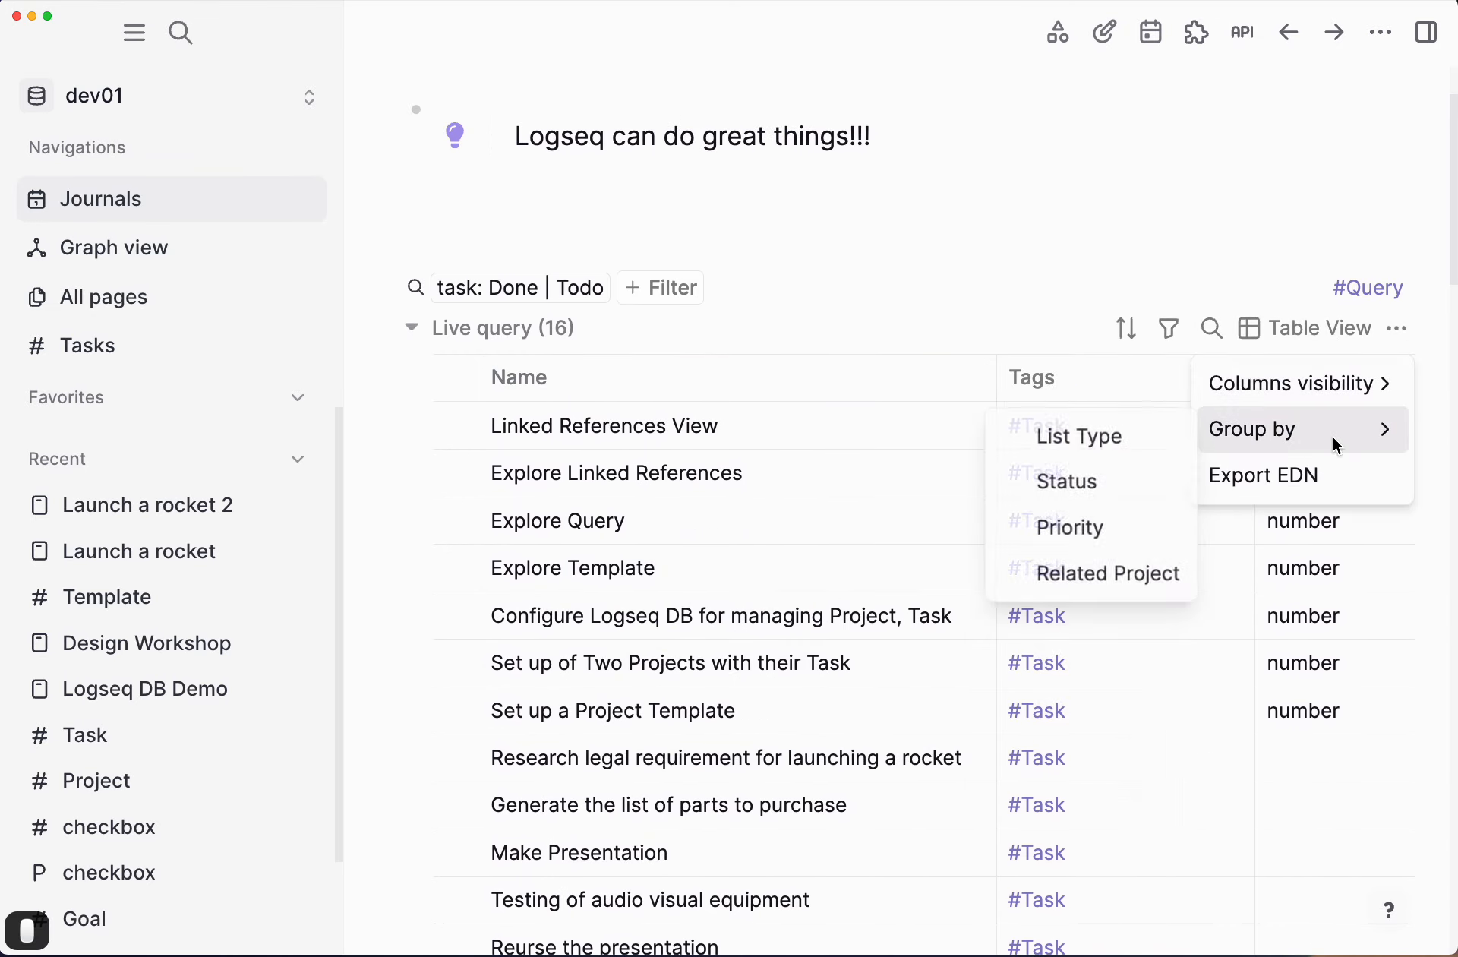
{"action": "left_click", "coordinate": [1060, 571]}
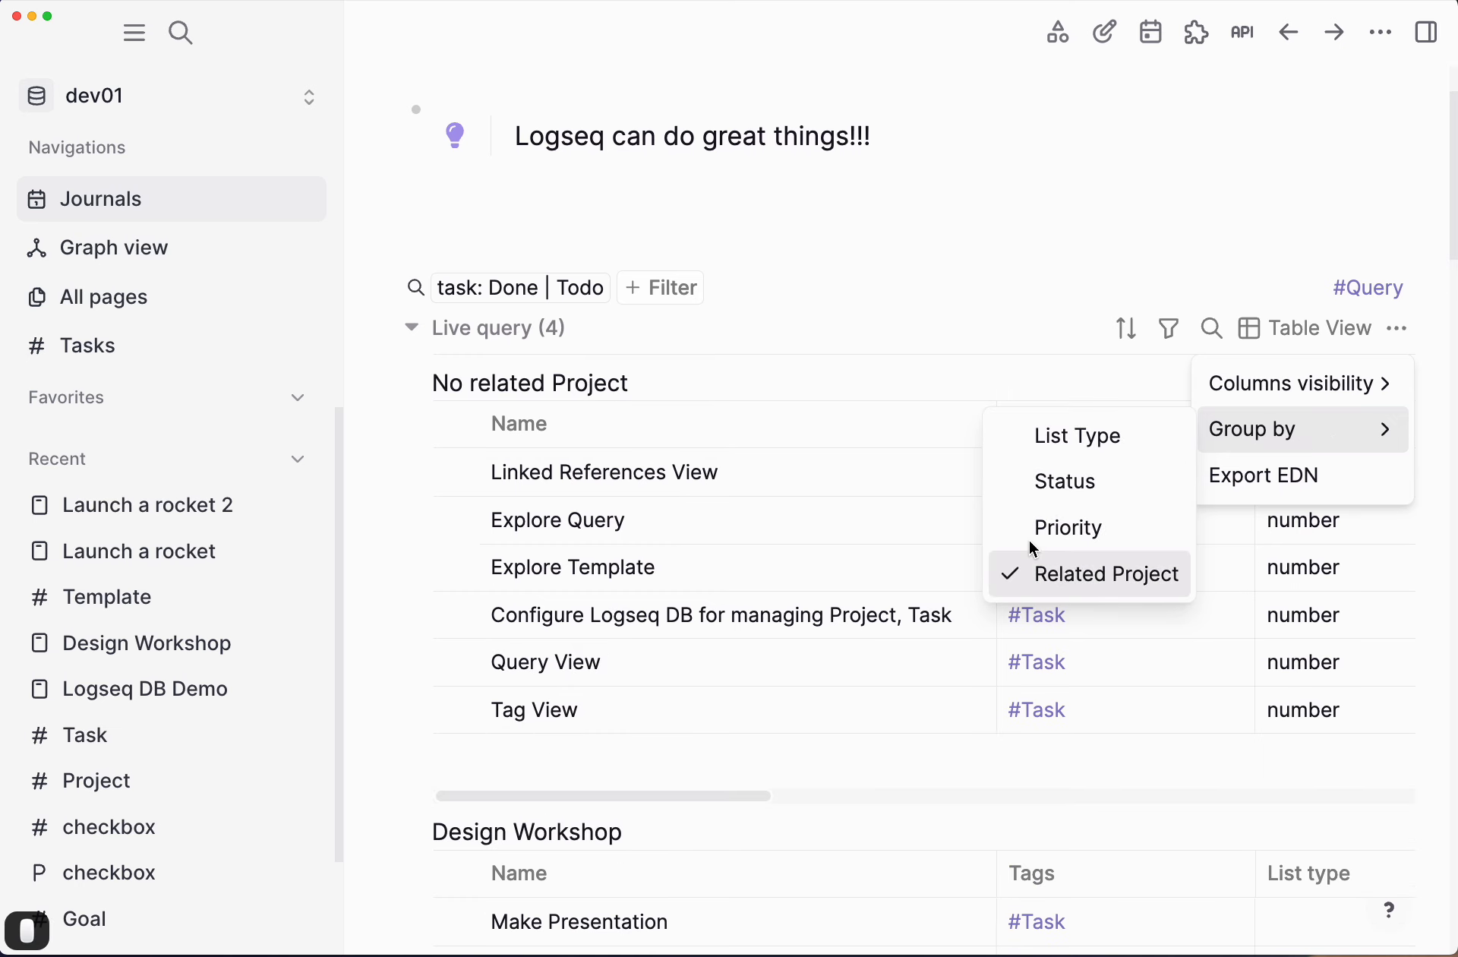
{"action": "left_click", "coordinate": [868, 244]}
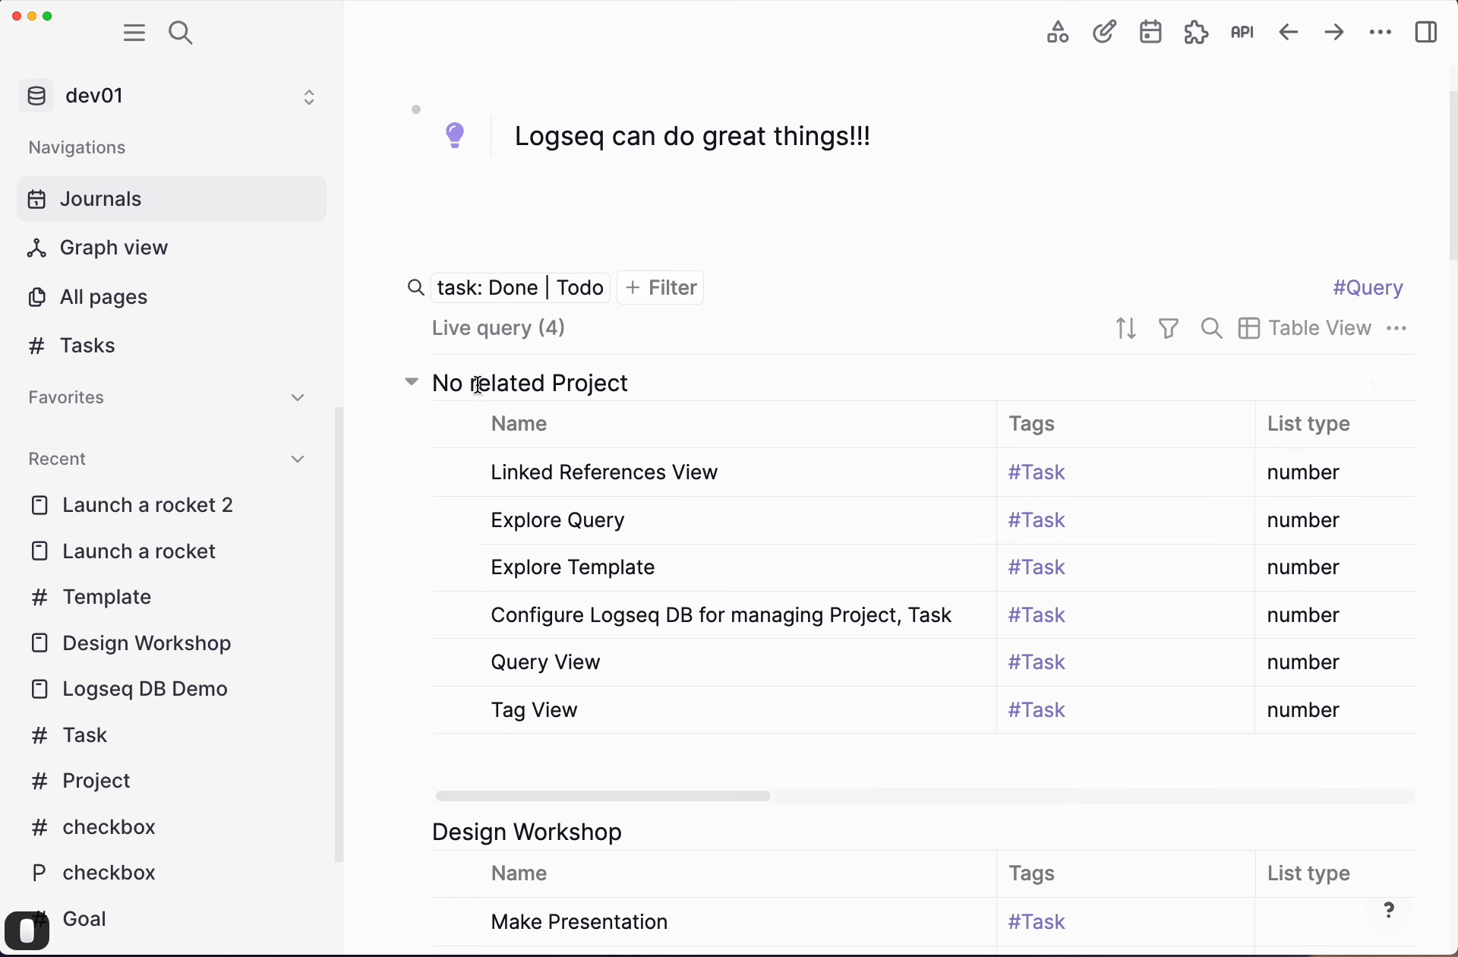
Step: Collapse the No related Project, Design Workshop, Launch a rocket 2 and Logseq DB Demo groups in the journal query's table
{"action": "left_click", "coordinate": [412, 383]}
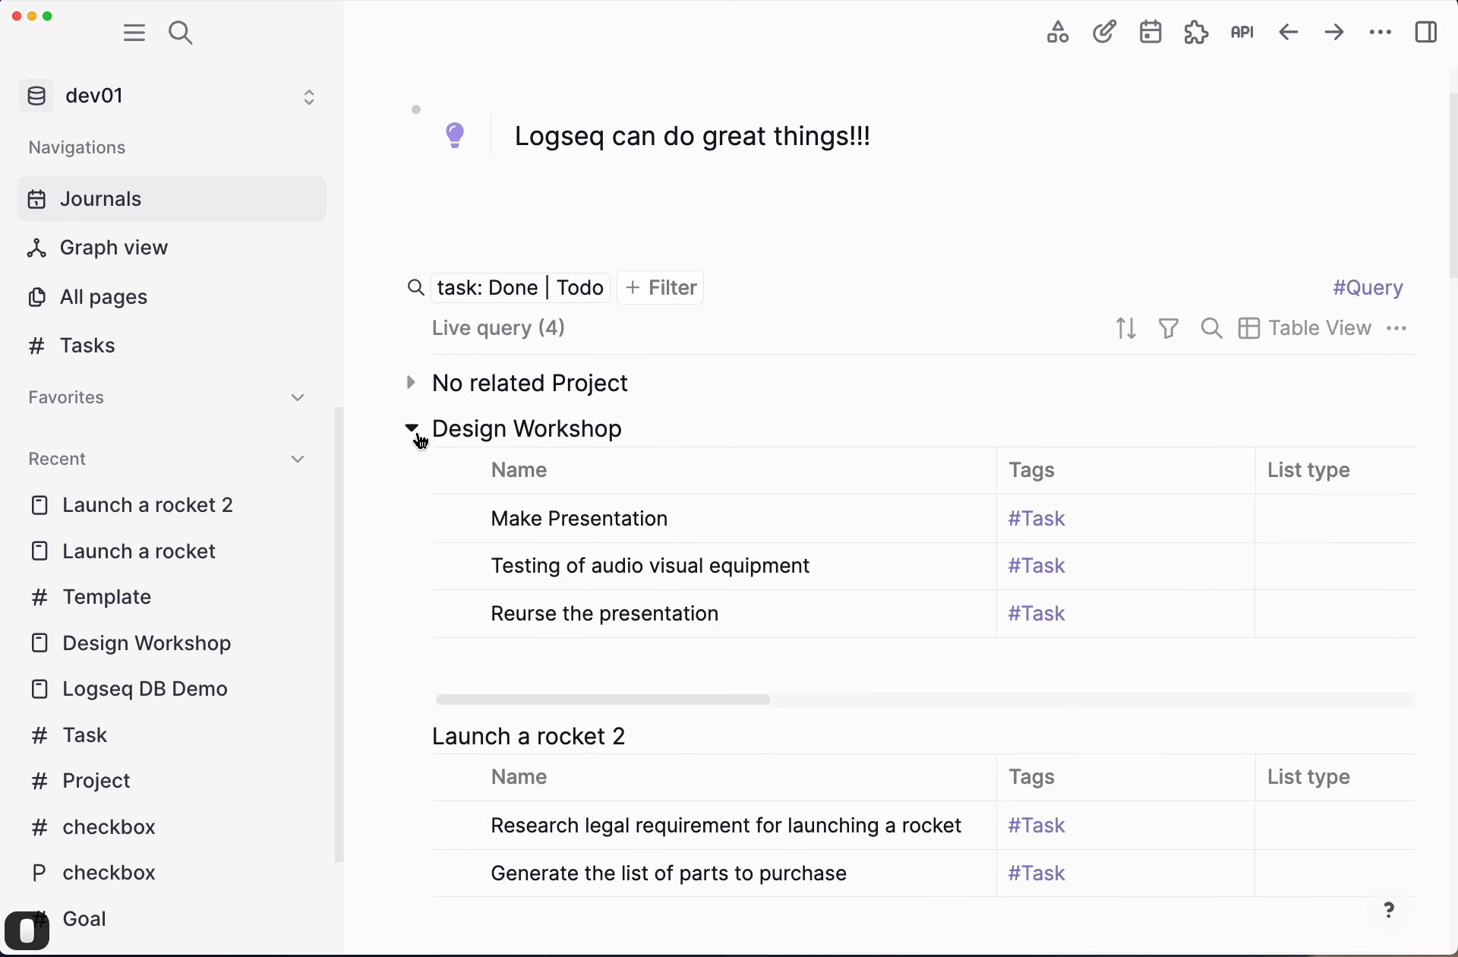
{"action": "left_click", "coordinate": [414, 430]}
{"action": "left_click", "coordinate": [414, 476]}
{"action": "left_click", "coordinate": [414, 523]}
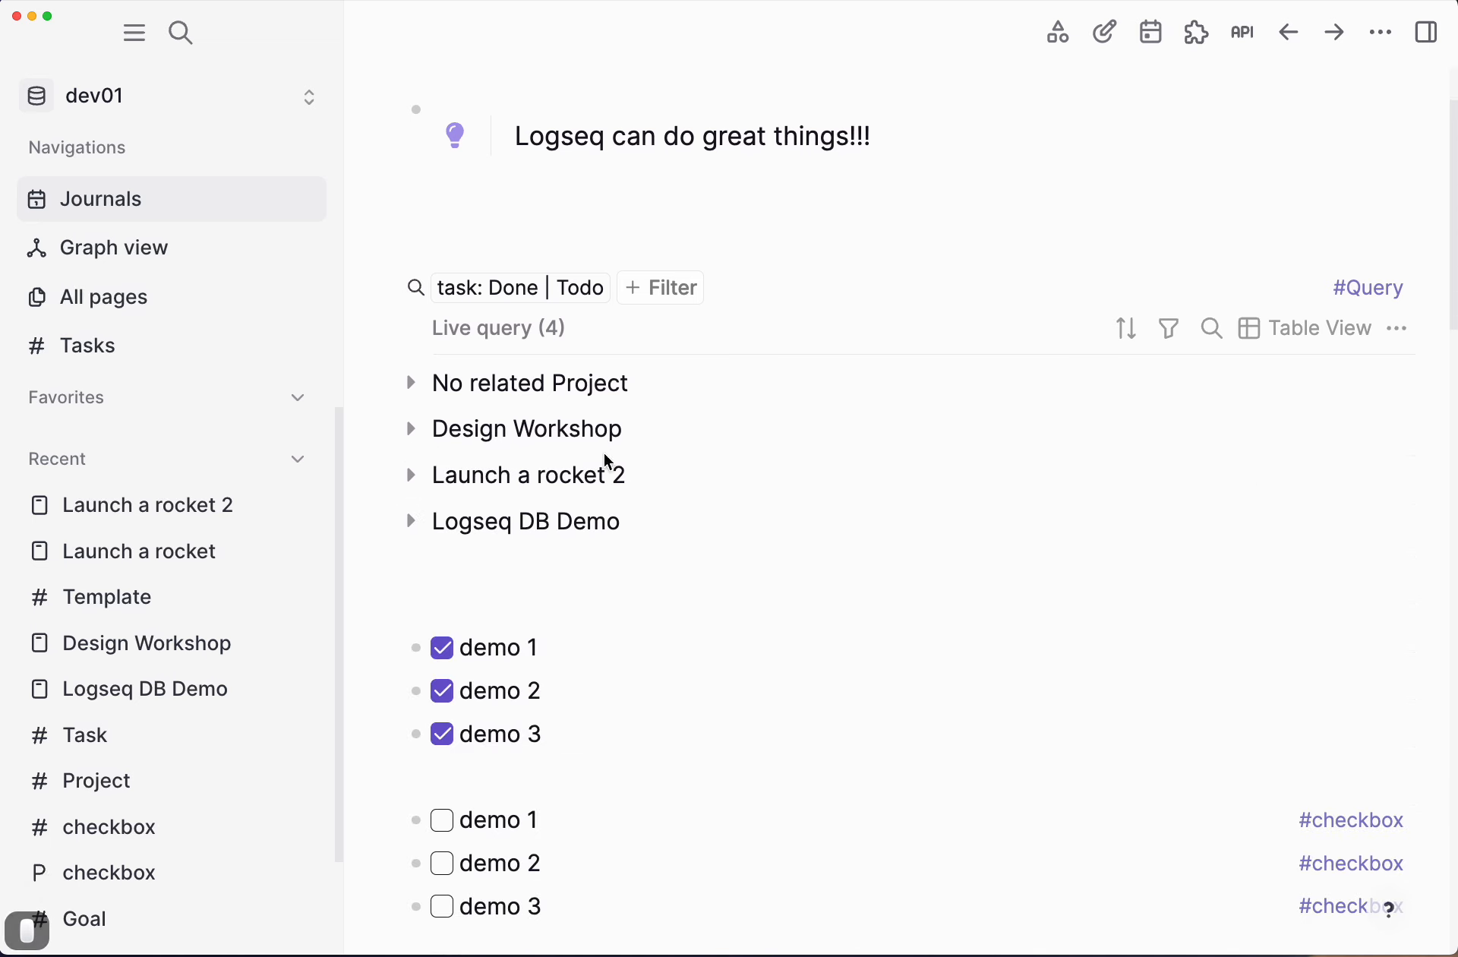
{"action": "left_click_drag", "start_coordinate": [431, 379], "coordinate": [649, 393]}
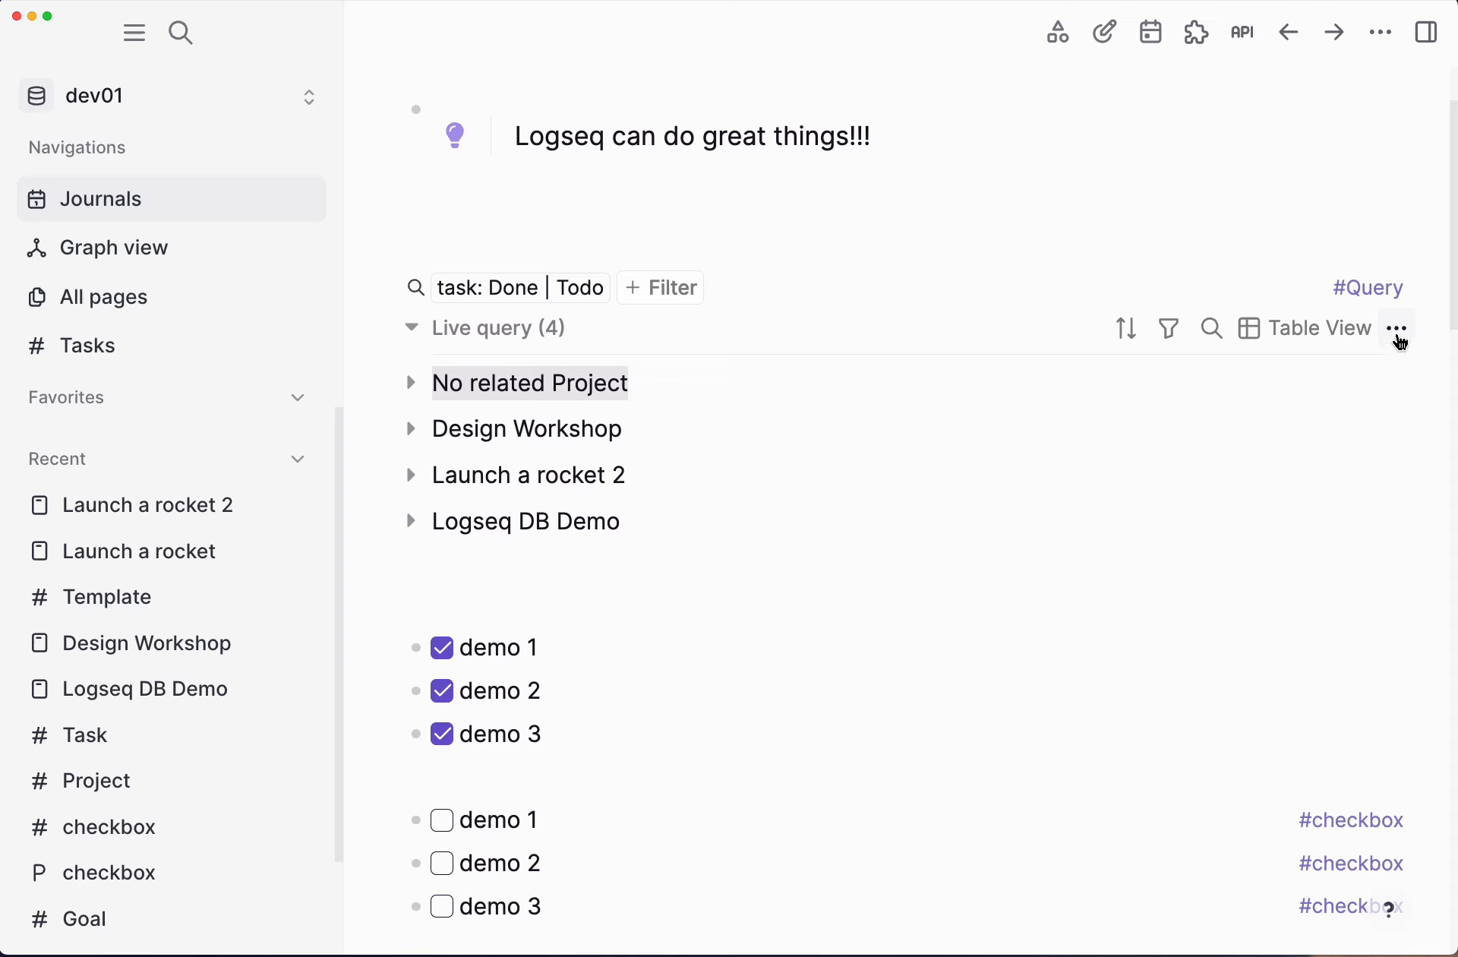
Step: Expand the Design Workshop group in the journal query and narrow its Name and Tags columns
{"action": "left_click", "coordinate": [1400, 334]}
{"action": "mouse_move", "coordinate": [1376, 426]}
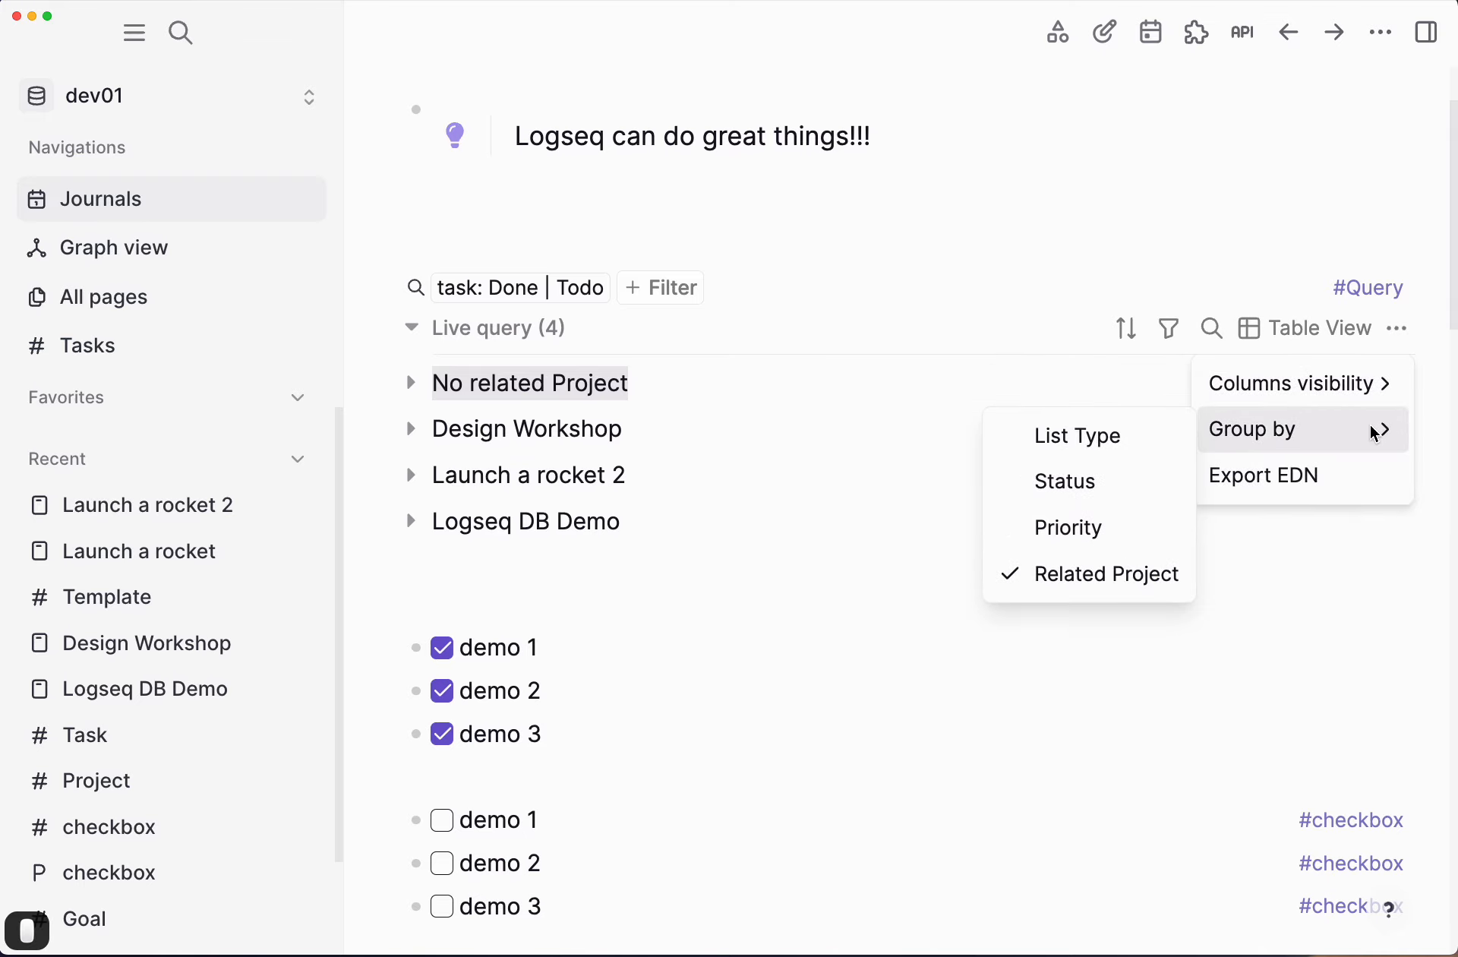
{"action": "mouse_move", "coordinate": [1373, 386]}
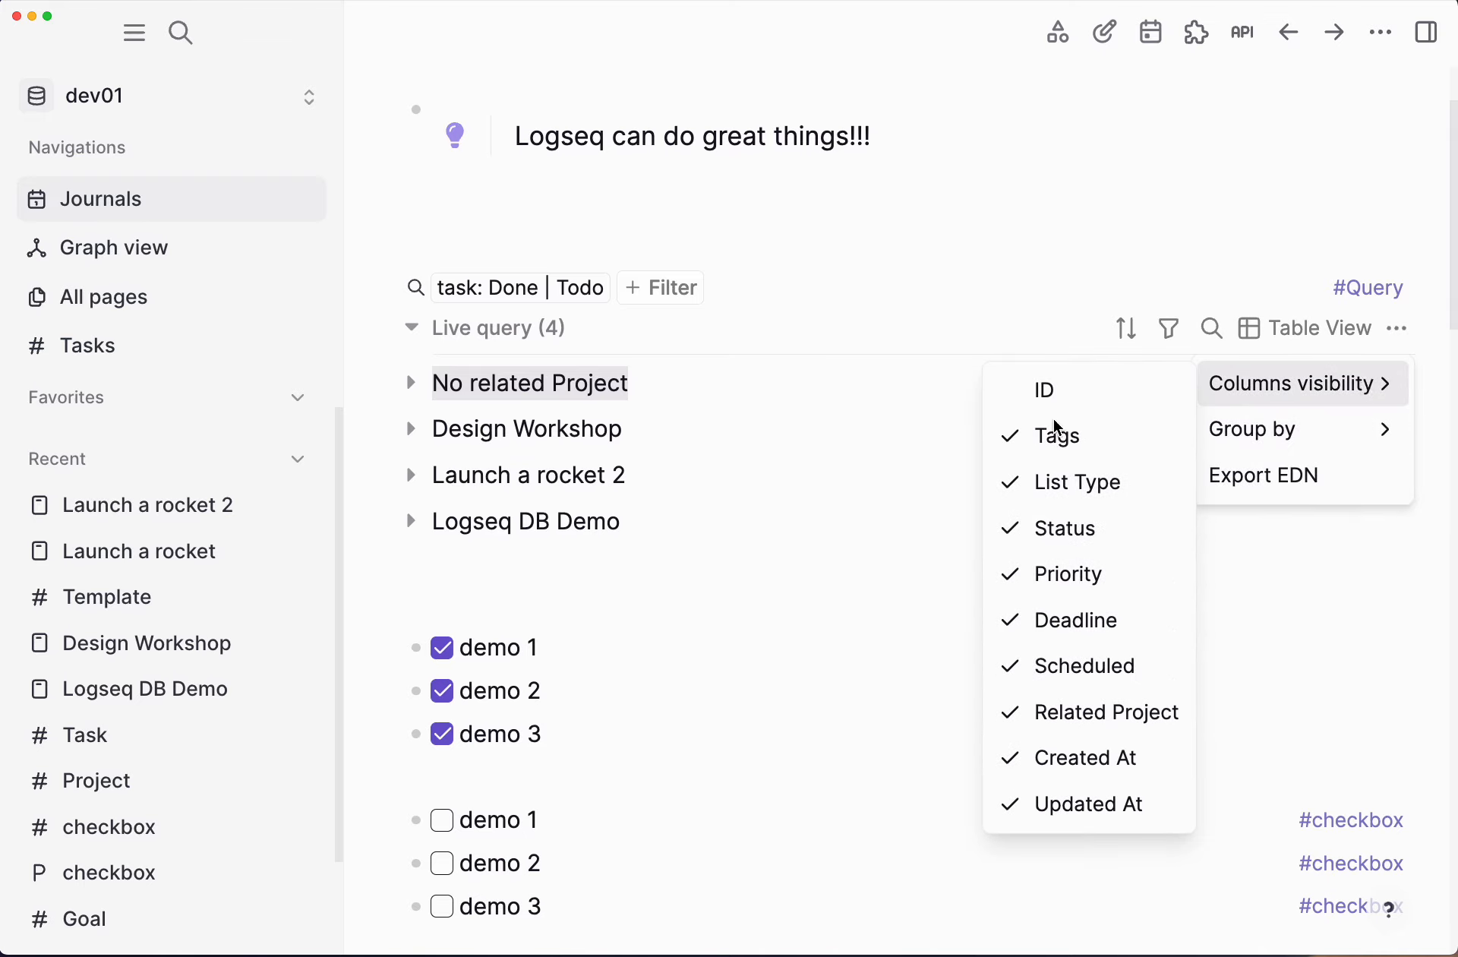
{"action": "left_click", "coordinate": [426, 432]}
{"action": "left_click", "coordinate": [416, 436]}
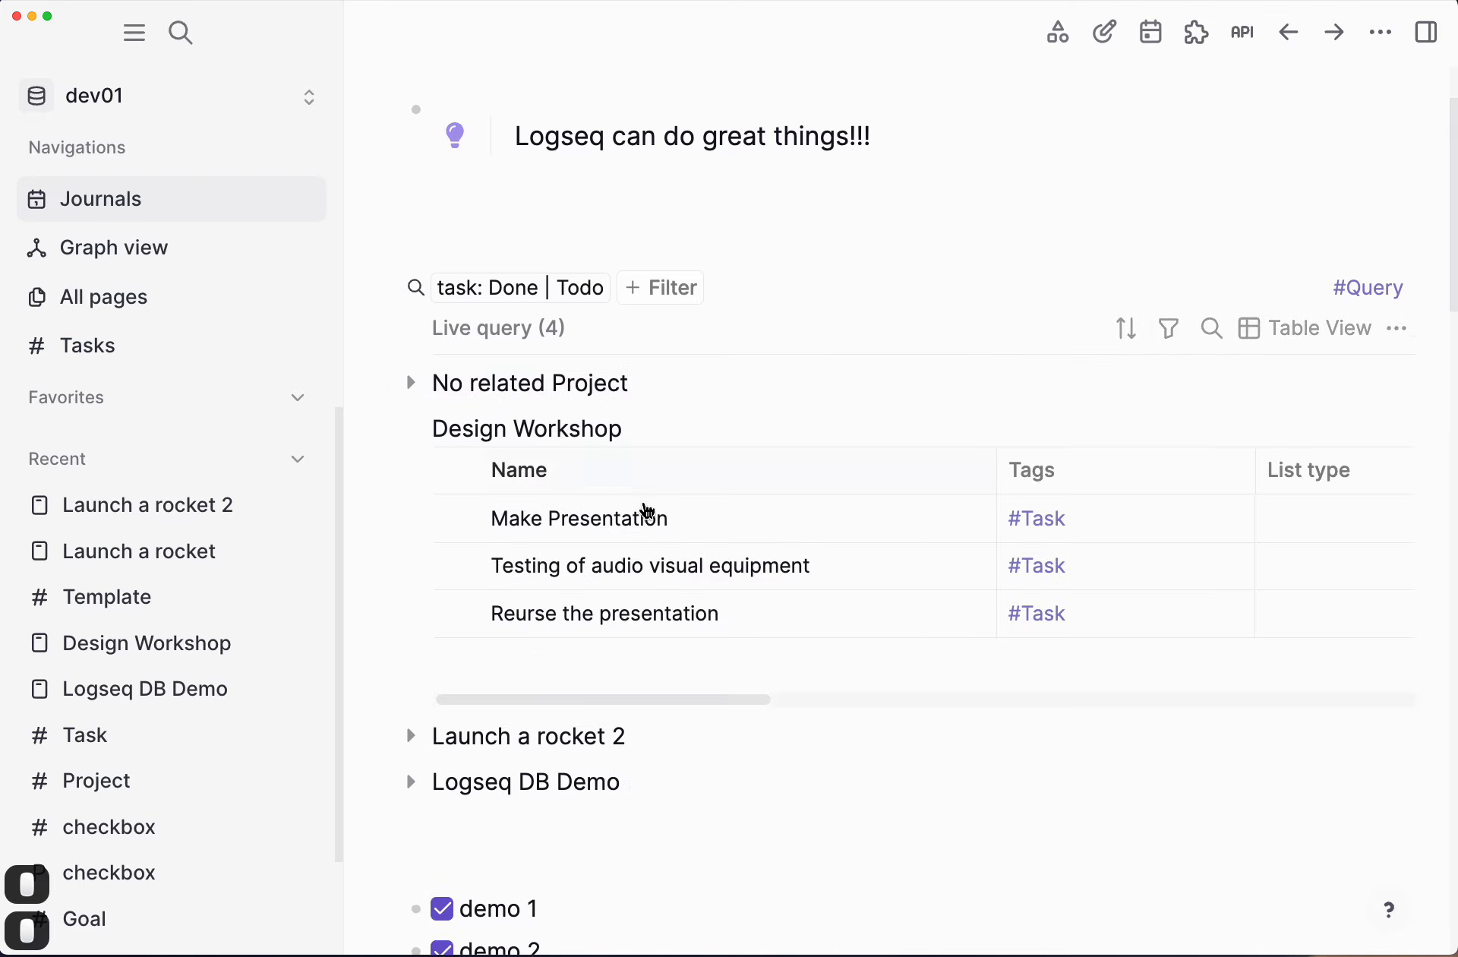
{"action": "left_click_drag", "start_coordinate": [1000, 472], "coordinate": [826, 468]}
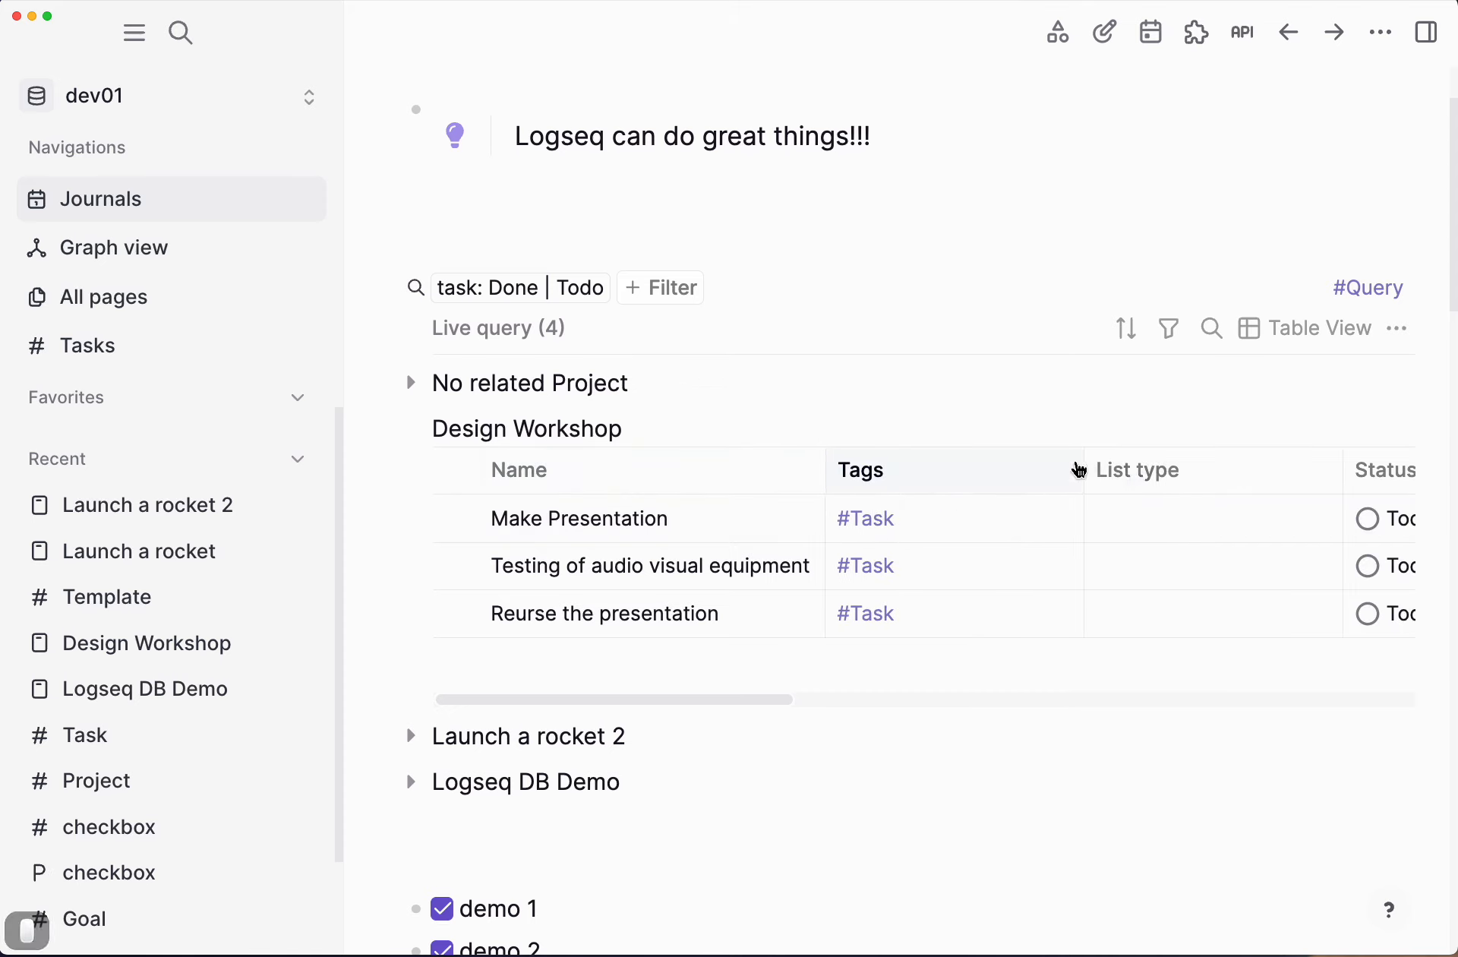
{"action": "left_click_drag", "start_coordinate": [1084, 466], "coordinate": [972, 455]}
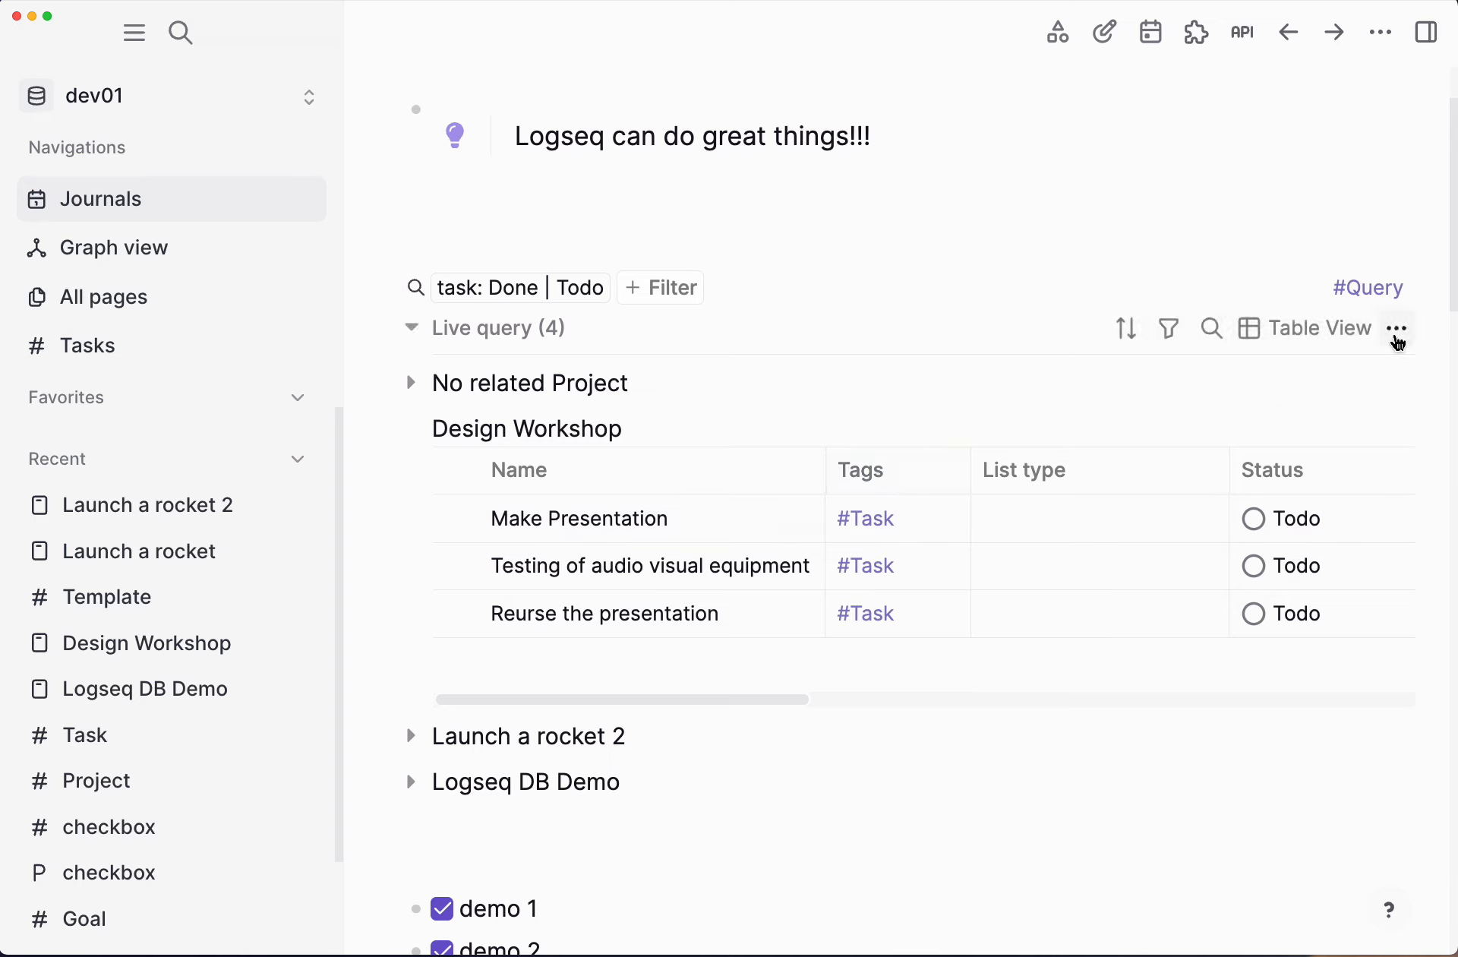
Step: Hide the Tags, Updated At, Created At, Related Project and List Type columns in the journal query's table
{"action": "left_click", "coordinate": [1401, 334]}
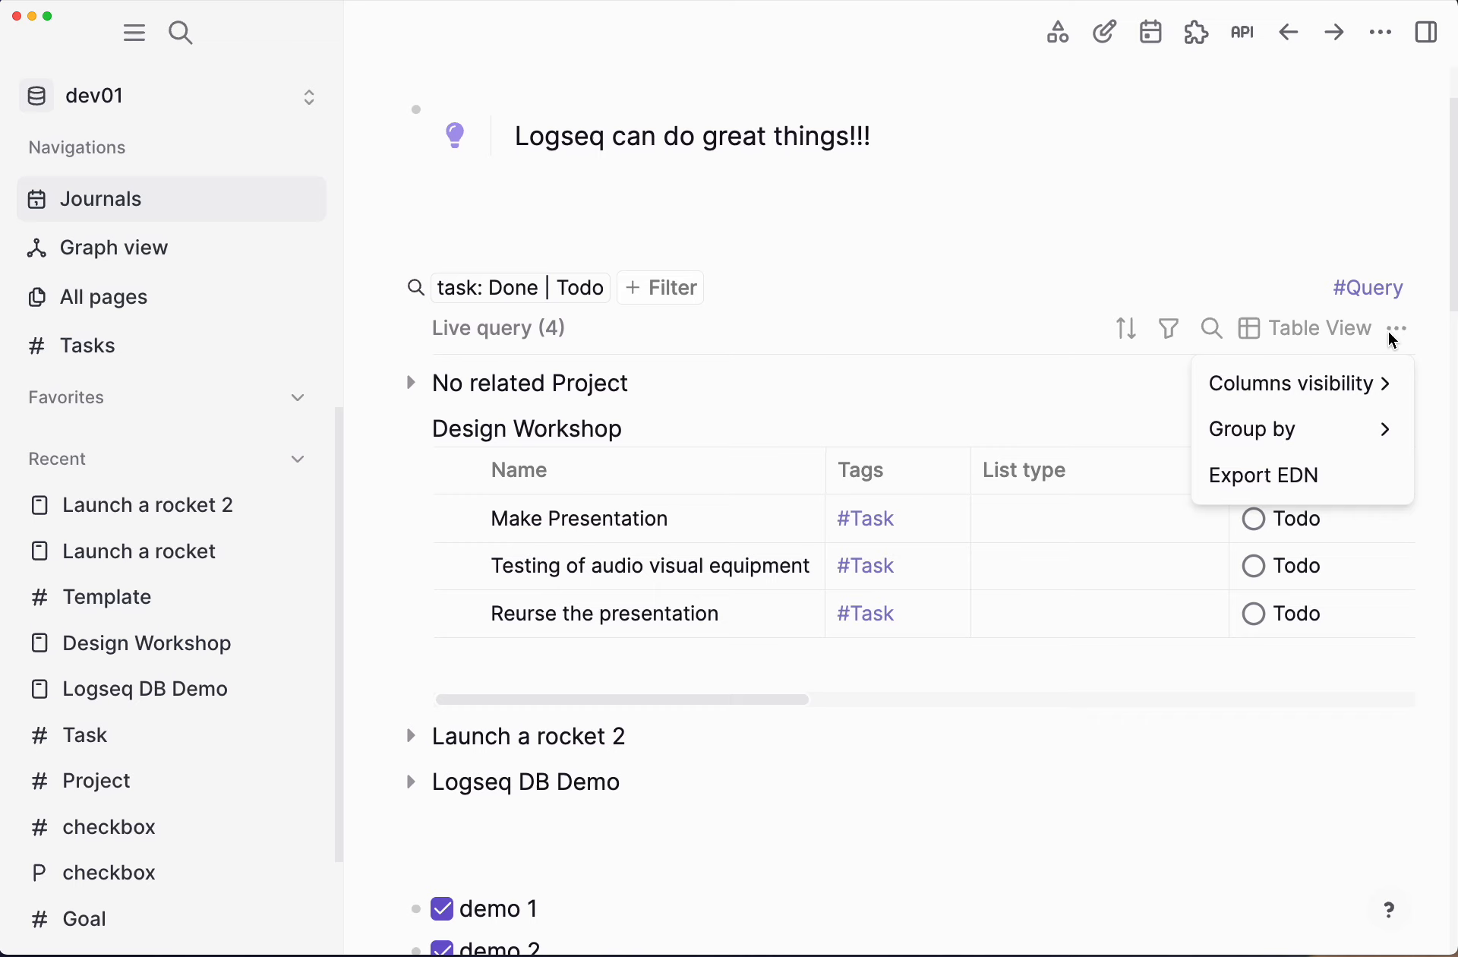
{"action": "mouse_move", "coordinate": [1371, 404]}
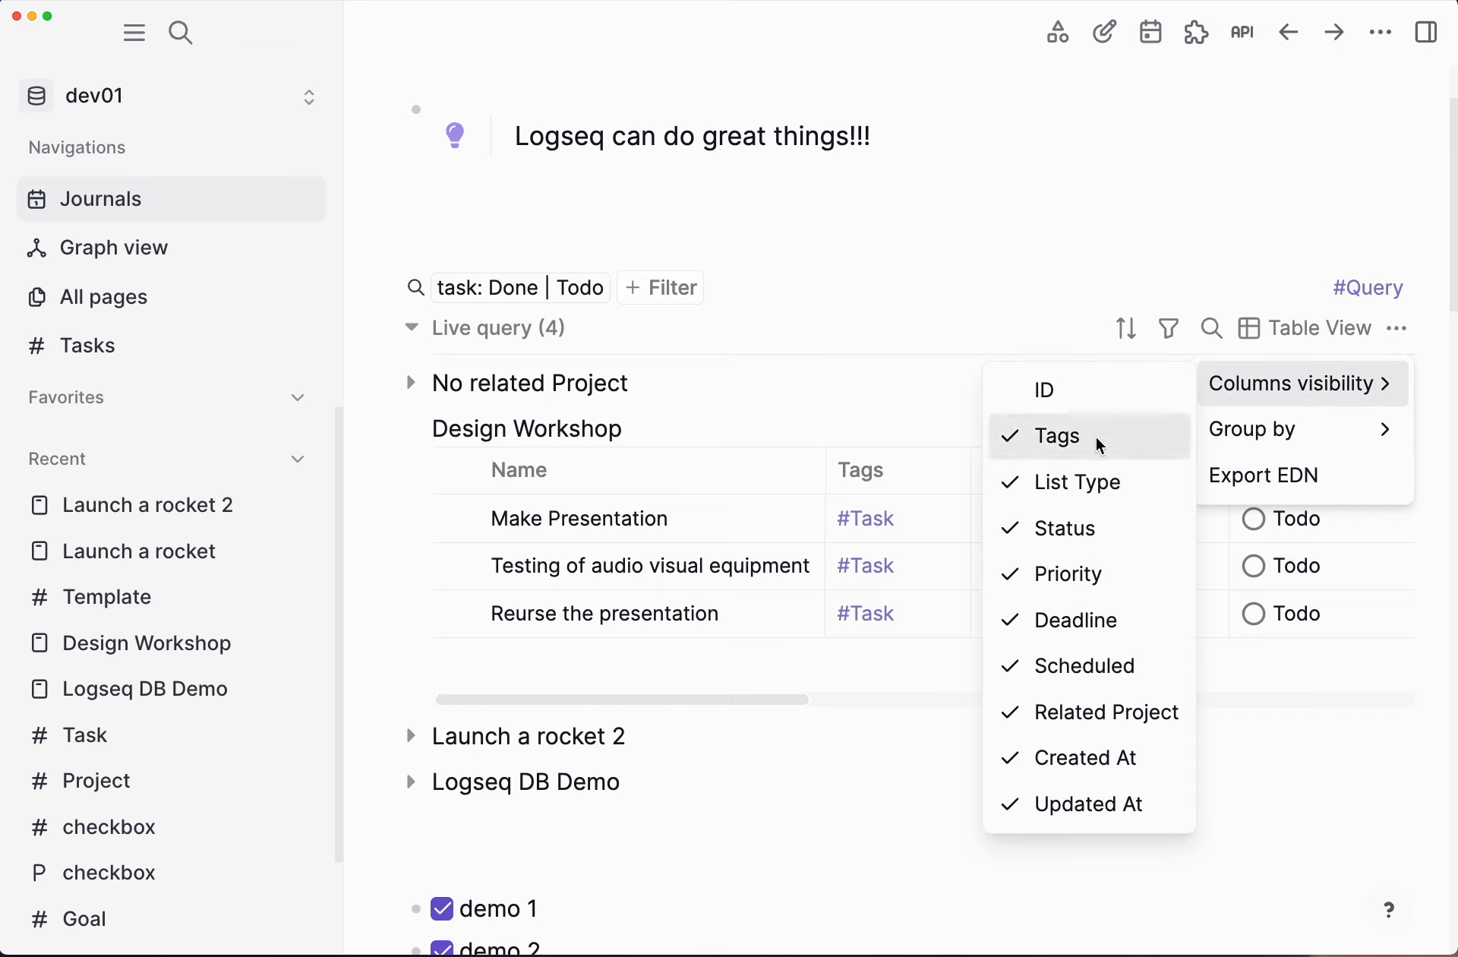
{"action": "left_click", "coordinate": [1071, 440]}
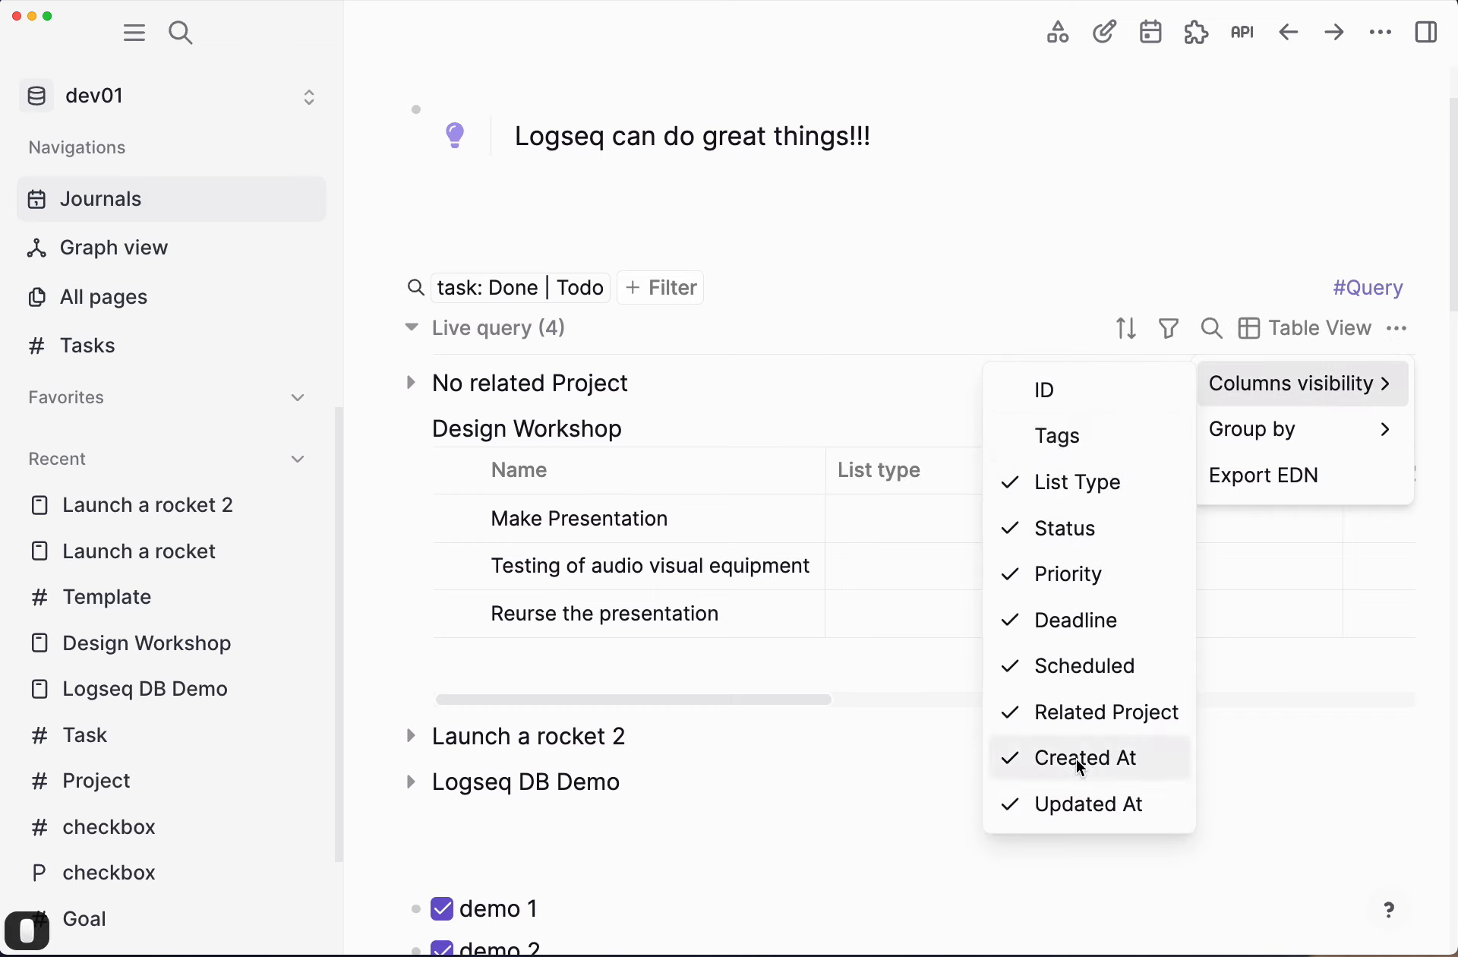
{"action": "left_click", "coordinate": [1086, 801]}
{"action": "left_click", "coordinate": [1053, 760]}
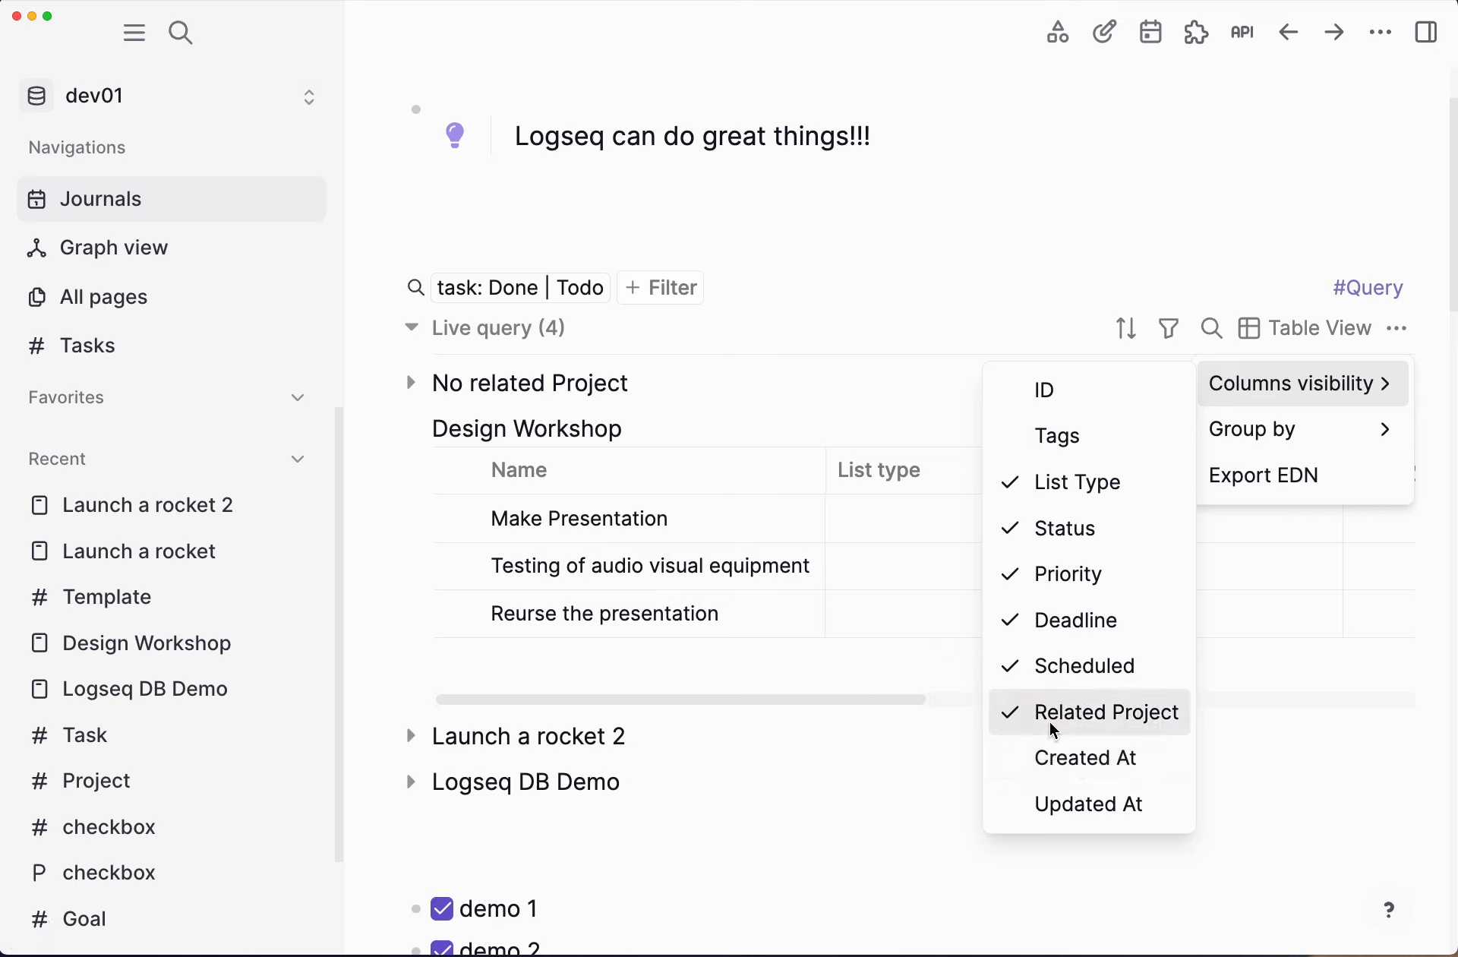
{"action": "left_click", "coordinate": [1053, 725]}
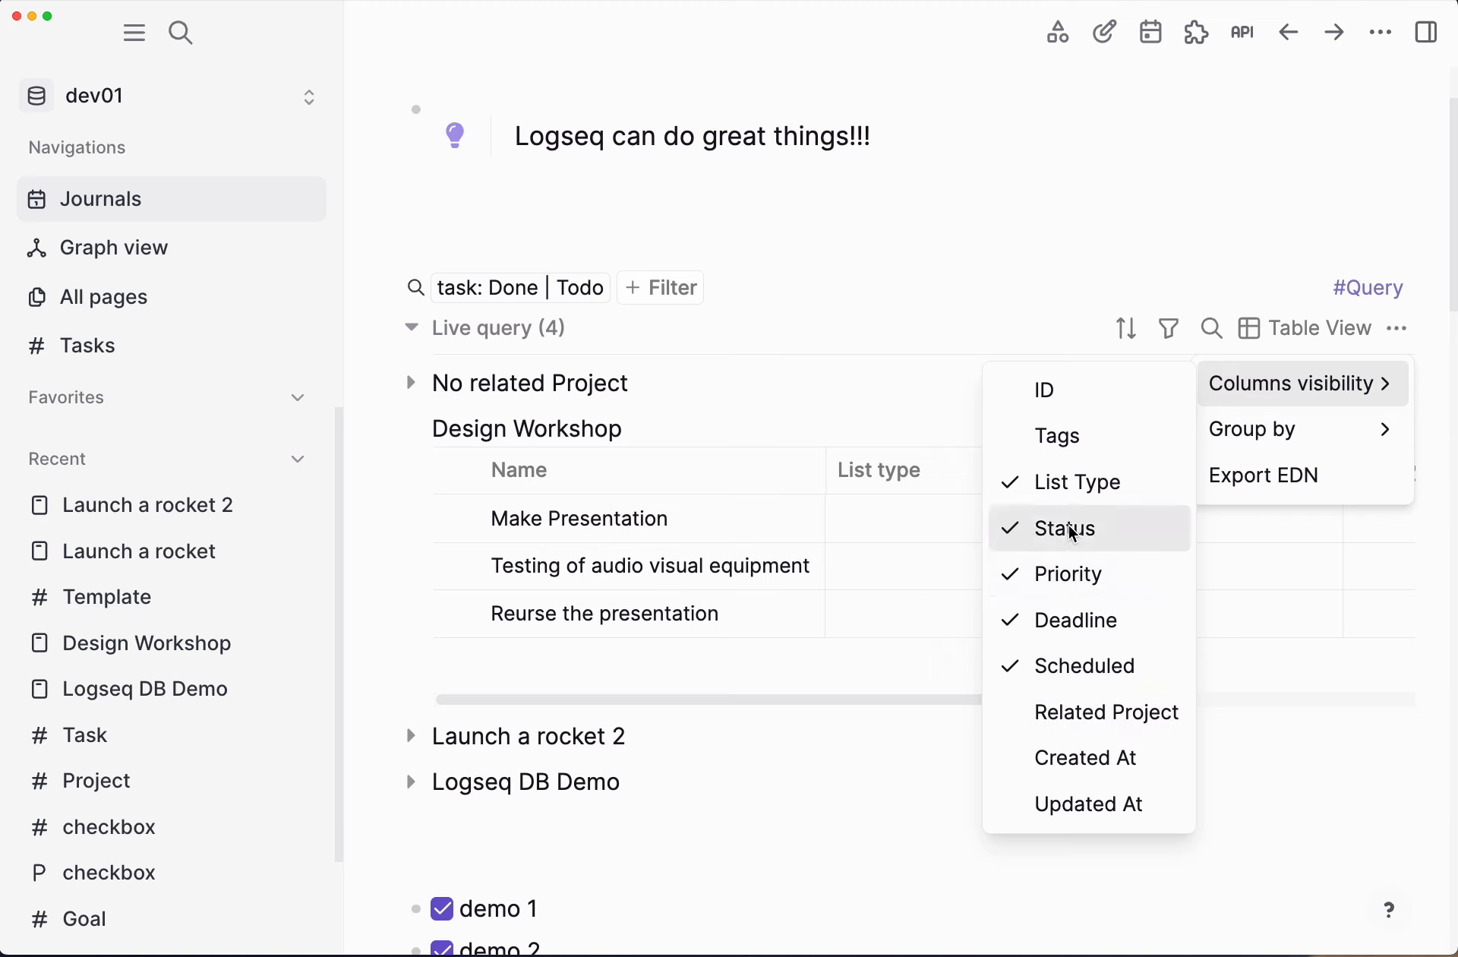
{"action": "left_click", "coordinate": [1078, 490]}
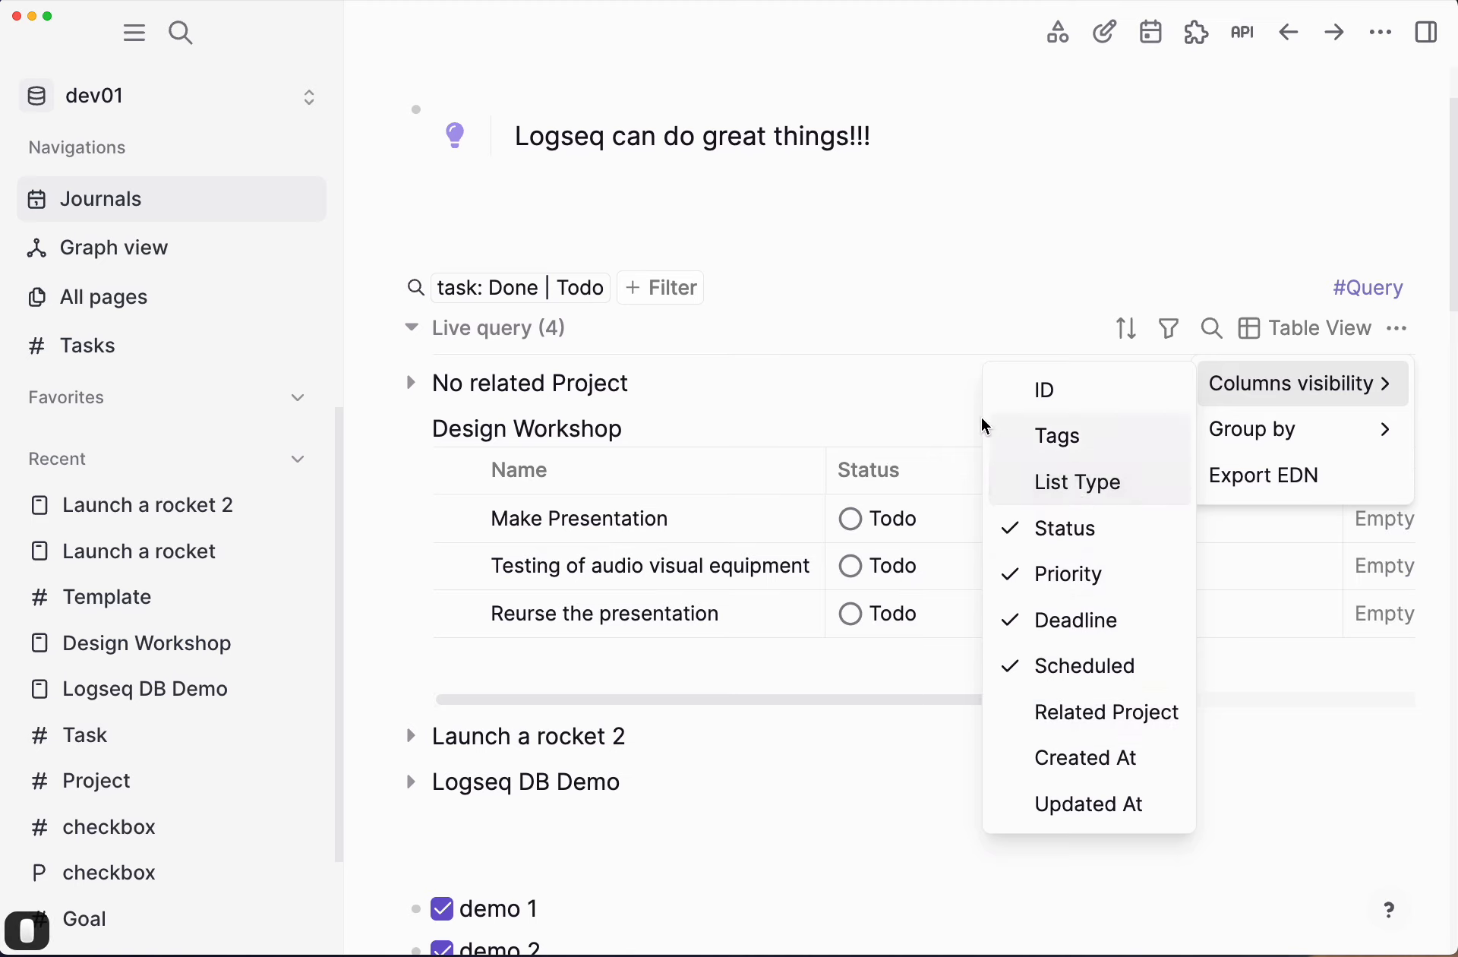
{"action": "left_click", "coordinate": [940, 299]}
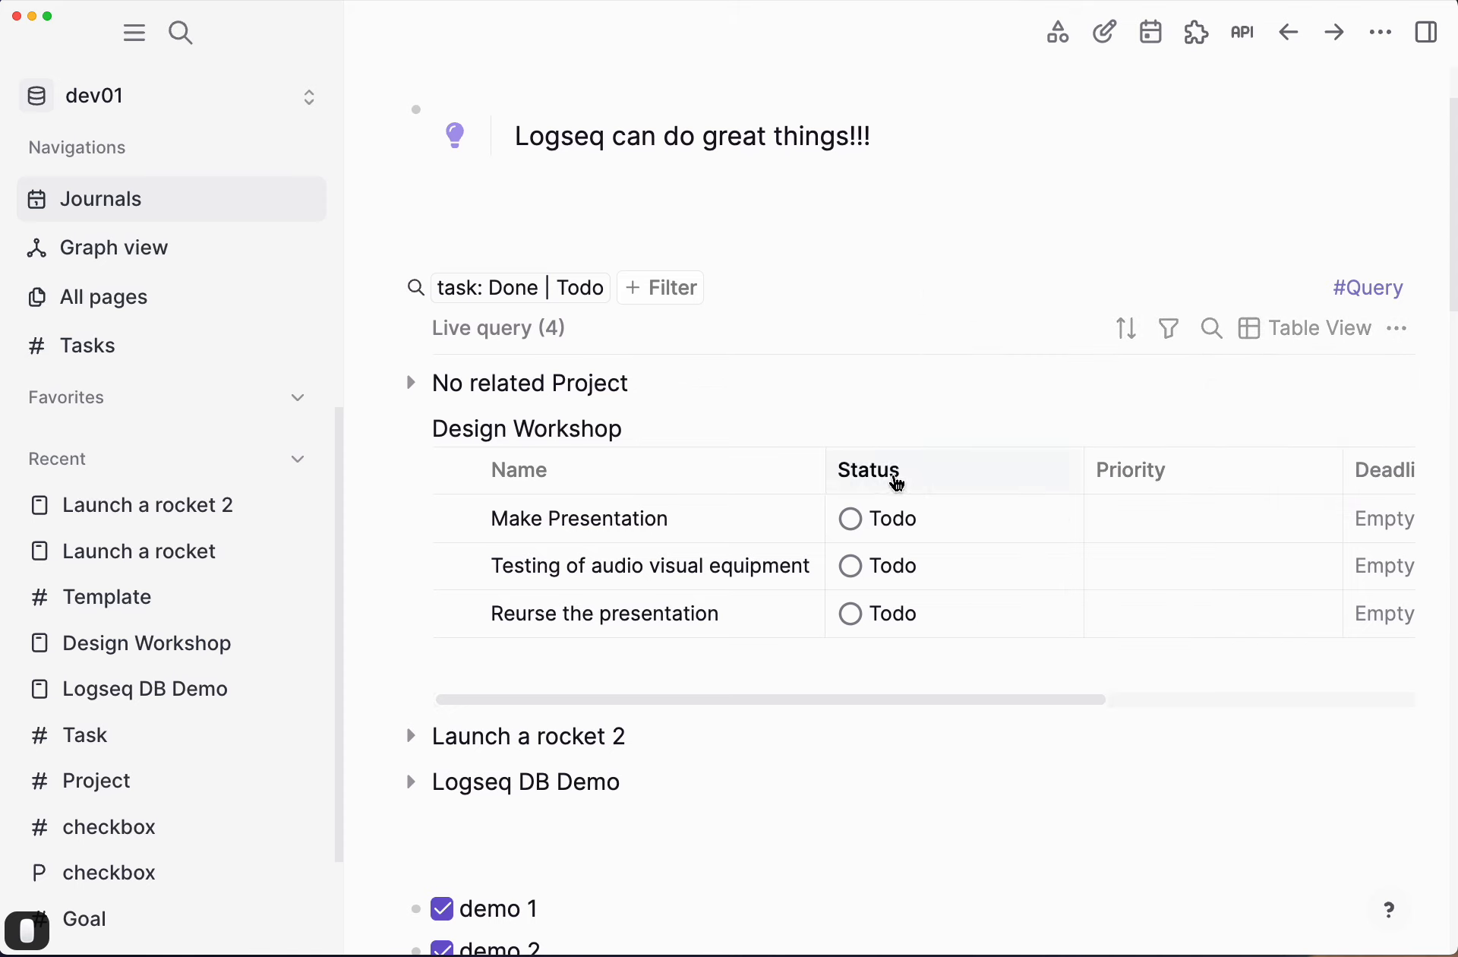
Step: Move the Status column ahead of Name in the Design Workshop table and narrow it to fit its contents
{"action": "left_click_drag", "start_coordinate": [898, 484], "coordinate": [556, 475]}
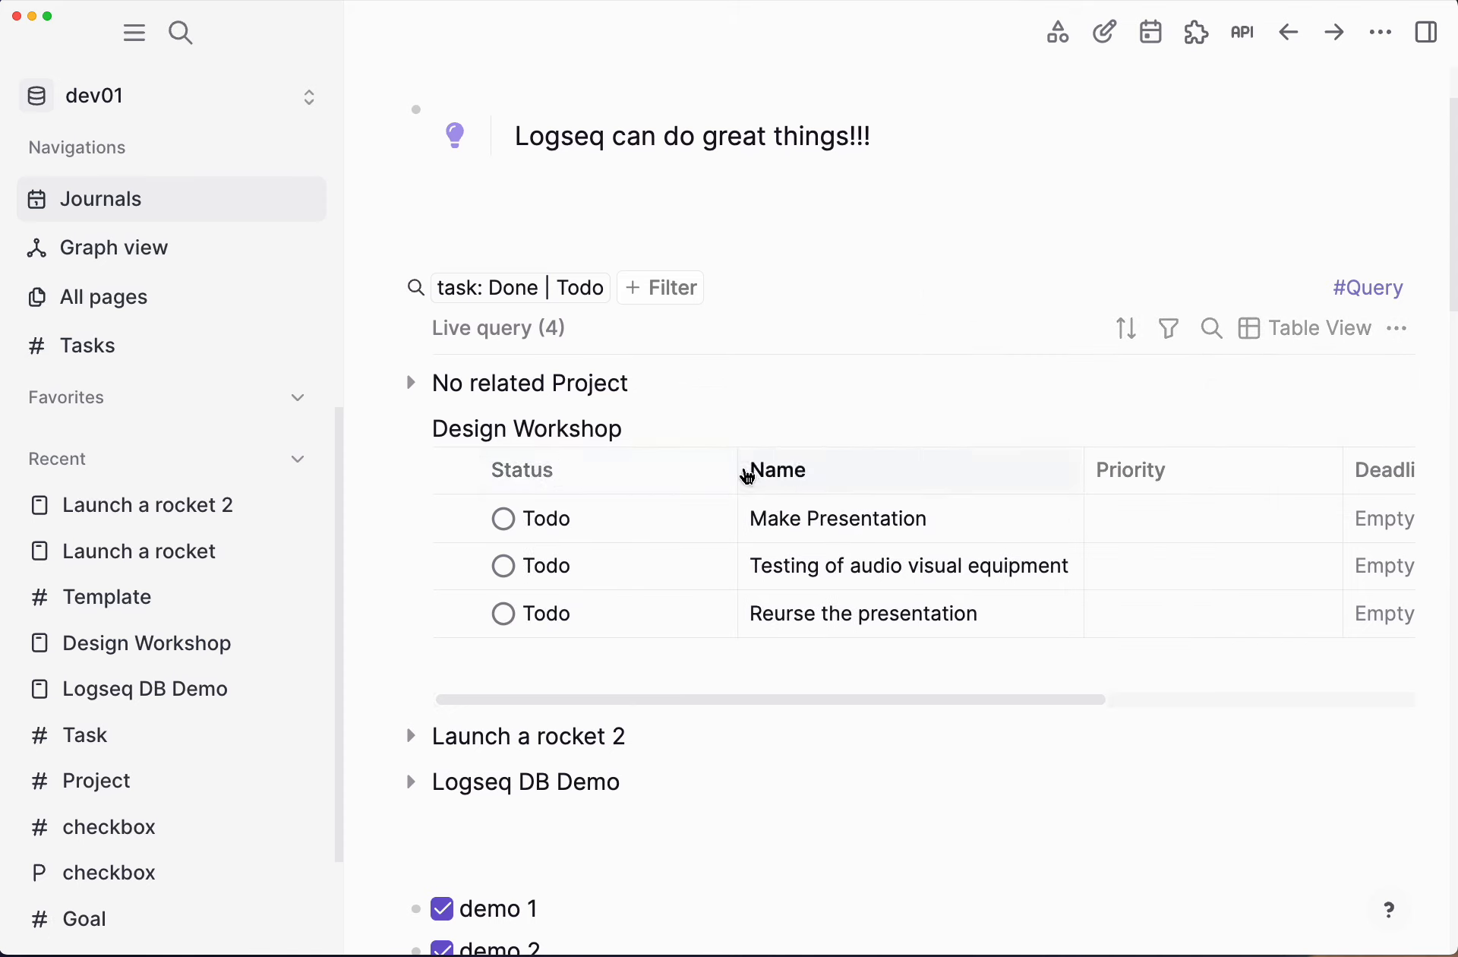
{"action": "left_click_drag", "start_coordinate": [732, 465], "coordinate": [608, 494]}
Step: Set the Make Presentation task's status to Doing and check the options of the query's Done and Todo filter
{"action": "left_click", "coordinate": [503, 519]}
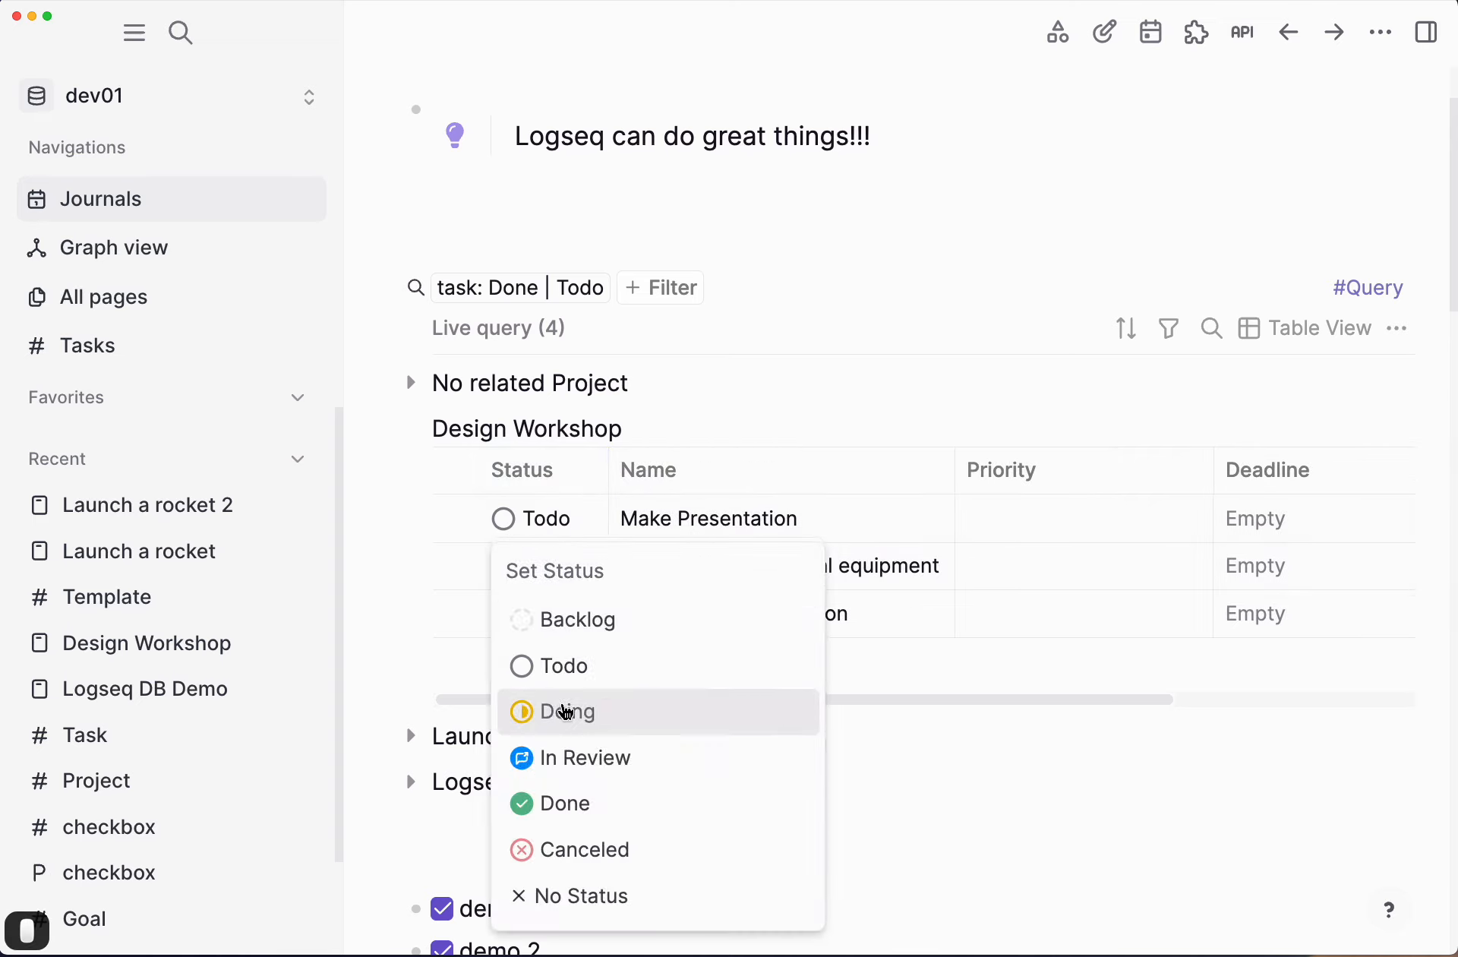
{"action": "left_click", "coordinate": [567, 712]}
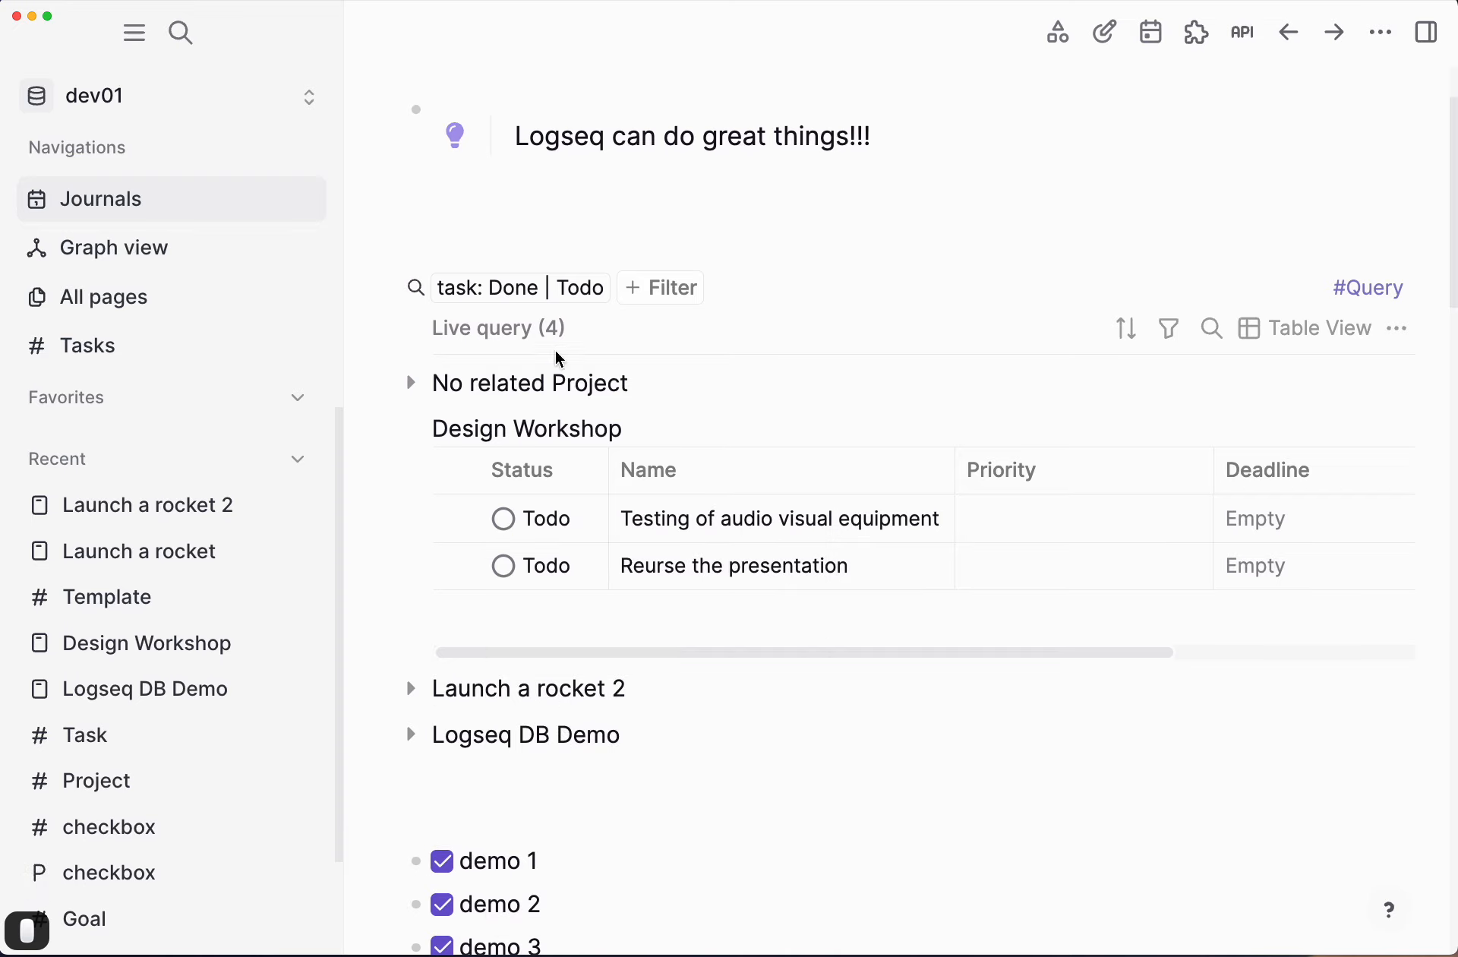
{"action": "left_click", "coordinate": [547, 300]}
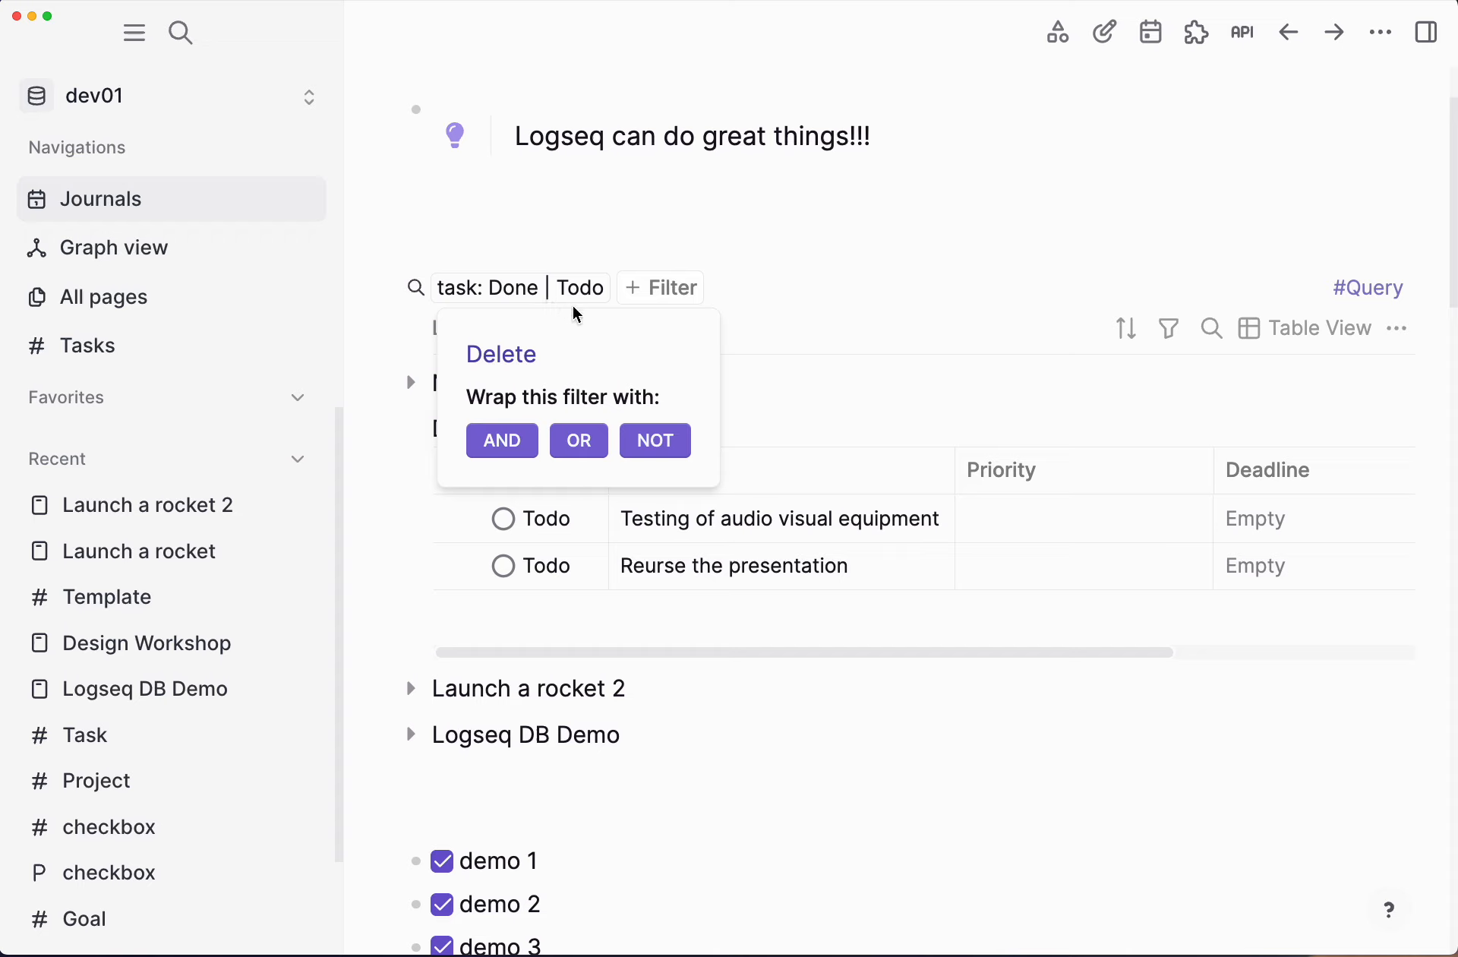
{"action": "left_click", "coordinate": [882, 377]}
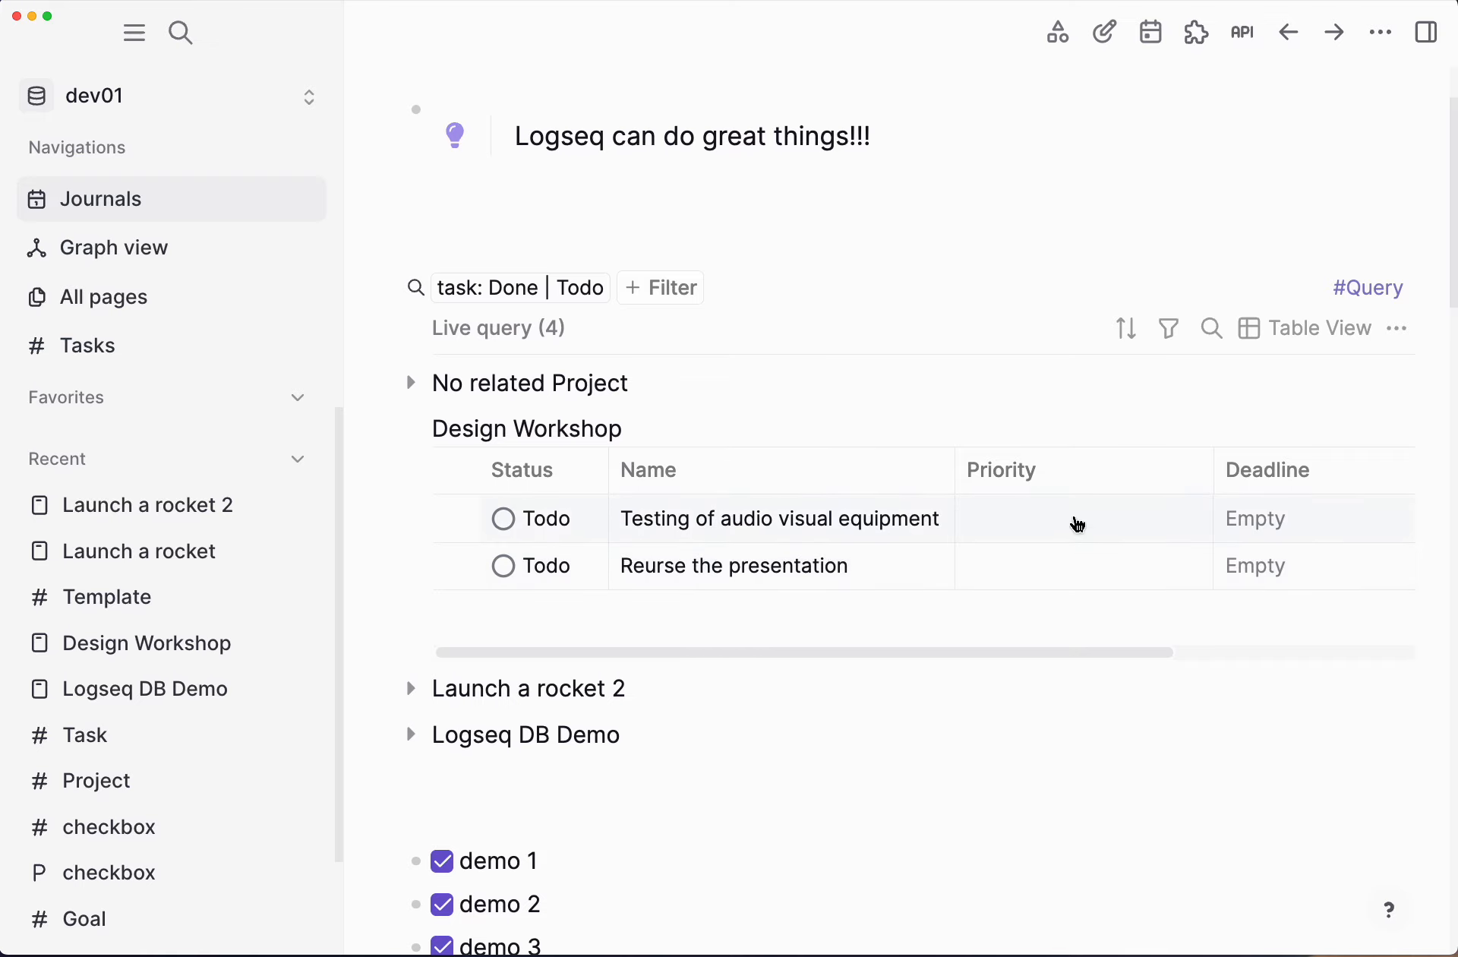
Step: Set the priority of Testing of audio visual equipment to Medium and that of Reurse the presentation to Urgent
{"action": "left_click", "coordinate": [1075, 522]}
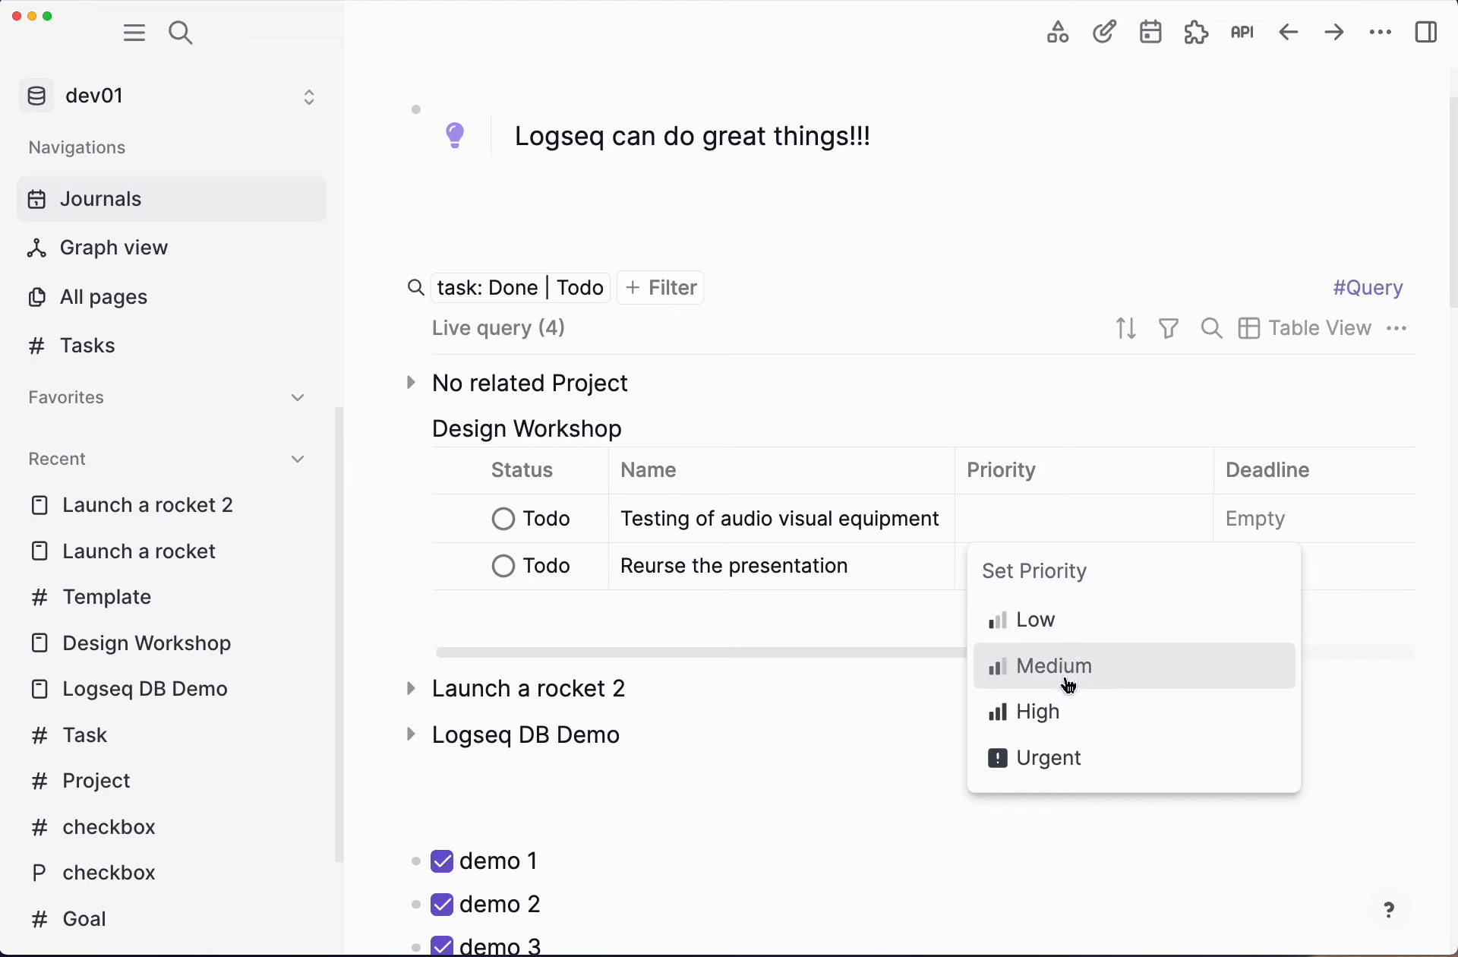
{"action": "left_click", "coordinate": [1061, 671]}
{"action": "left_click", "coordinate": [1045, 568]}
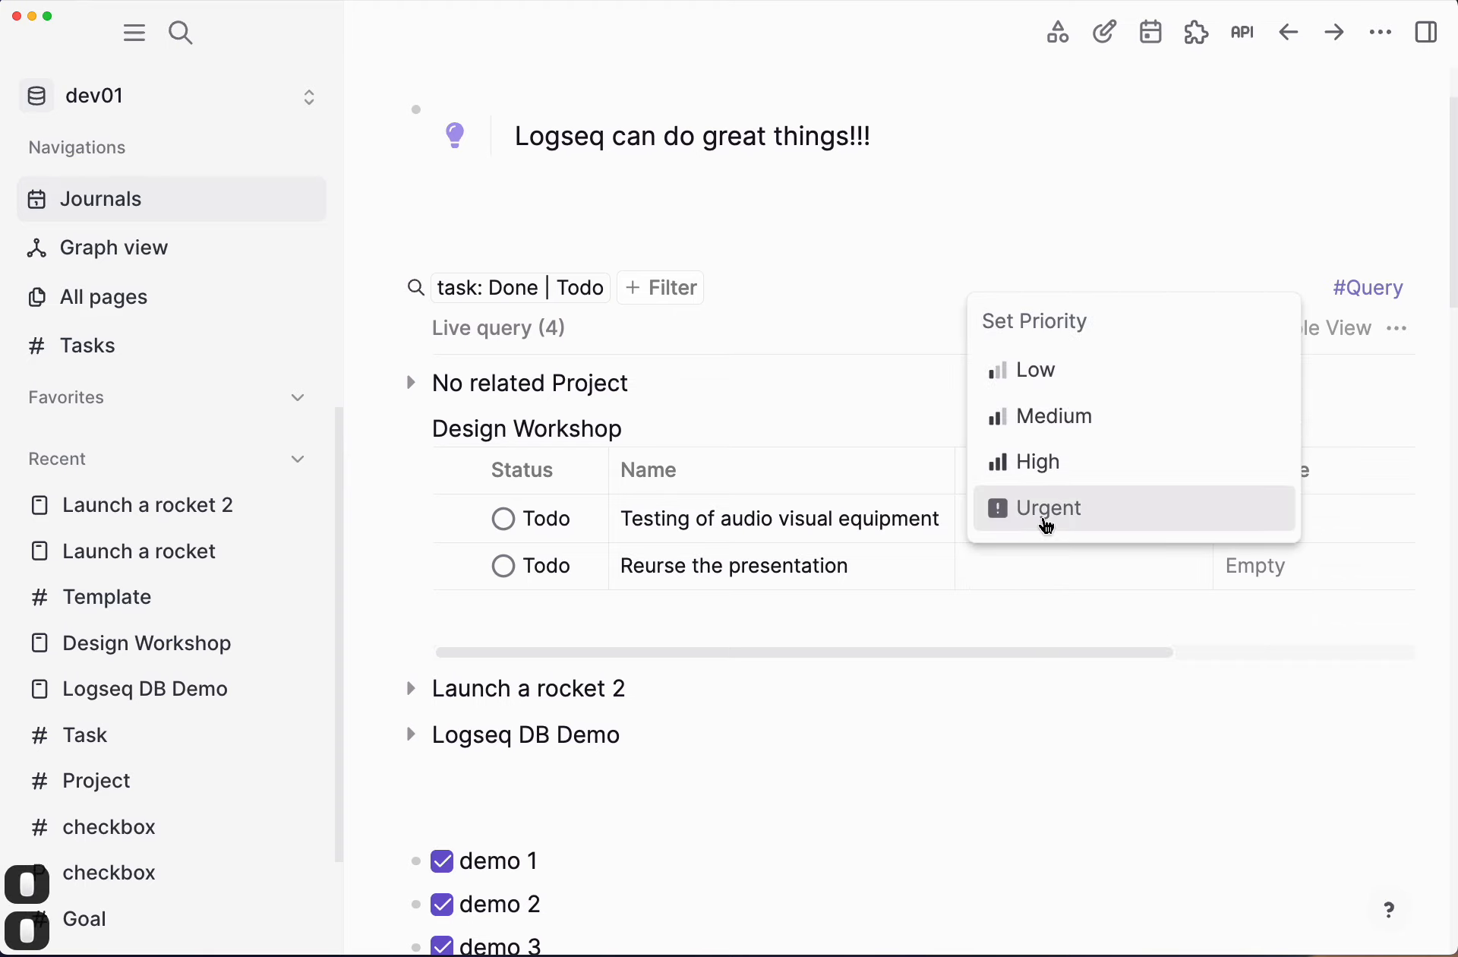
{"action": "left_click", "coordinate": [1043, 515]}
Step: Set the deadline of Testing of audio visual equipment to May 24th, 2025 and of Reurse the presentation to May 29th, 2025
{"action": "left_click", "coordinate": [1278, 530]}
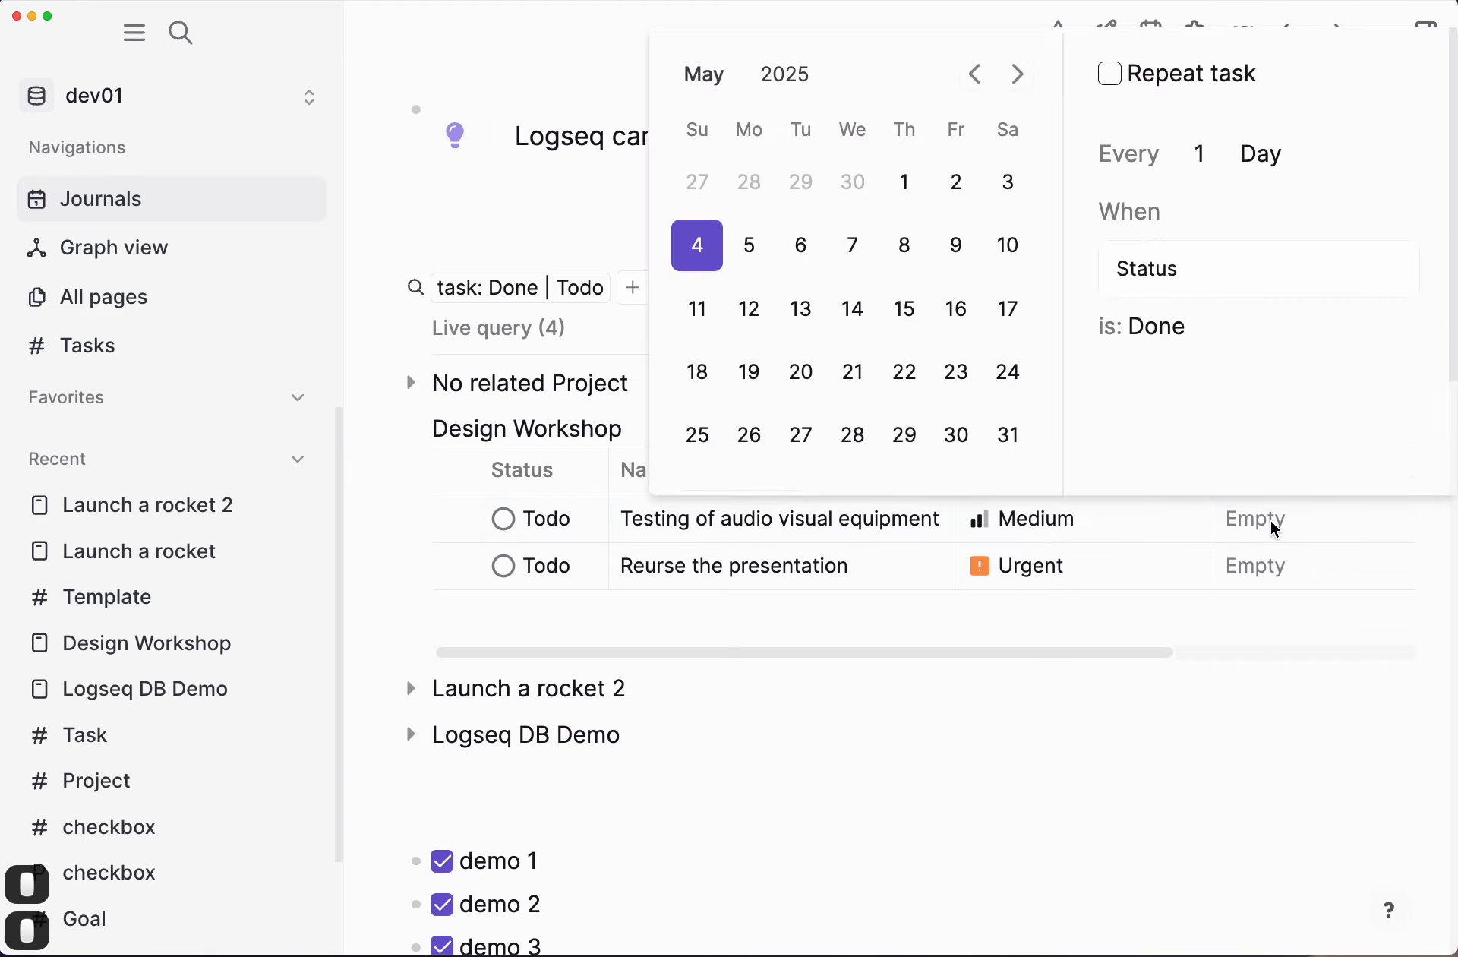
{"action": "left_click", "coordinate": [1009, 372]}
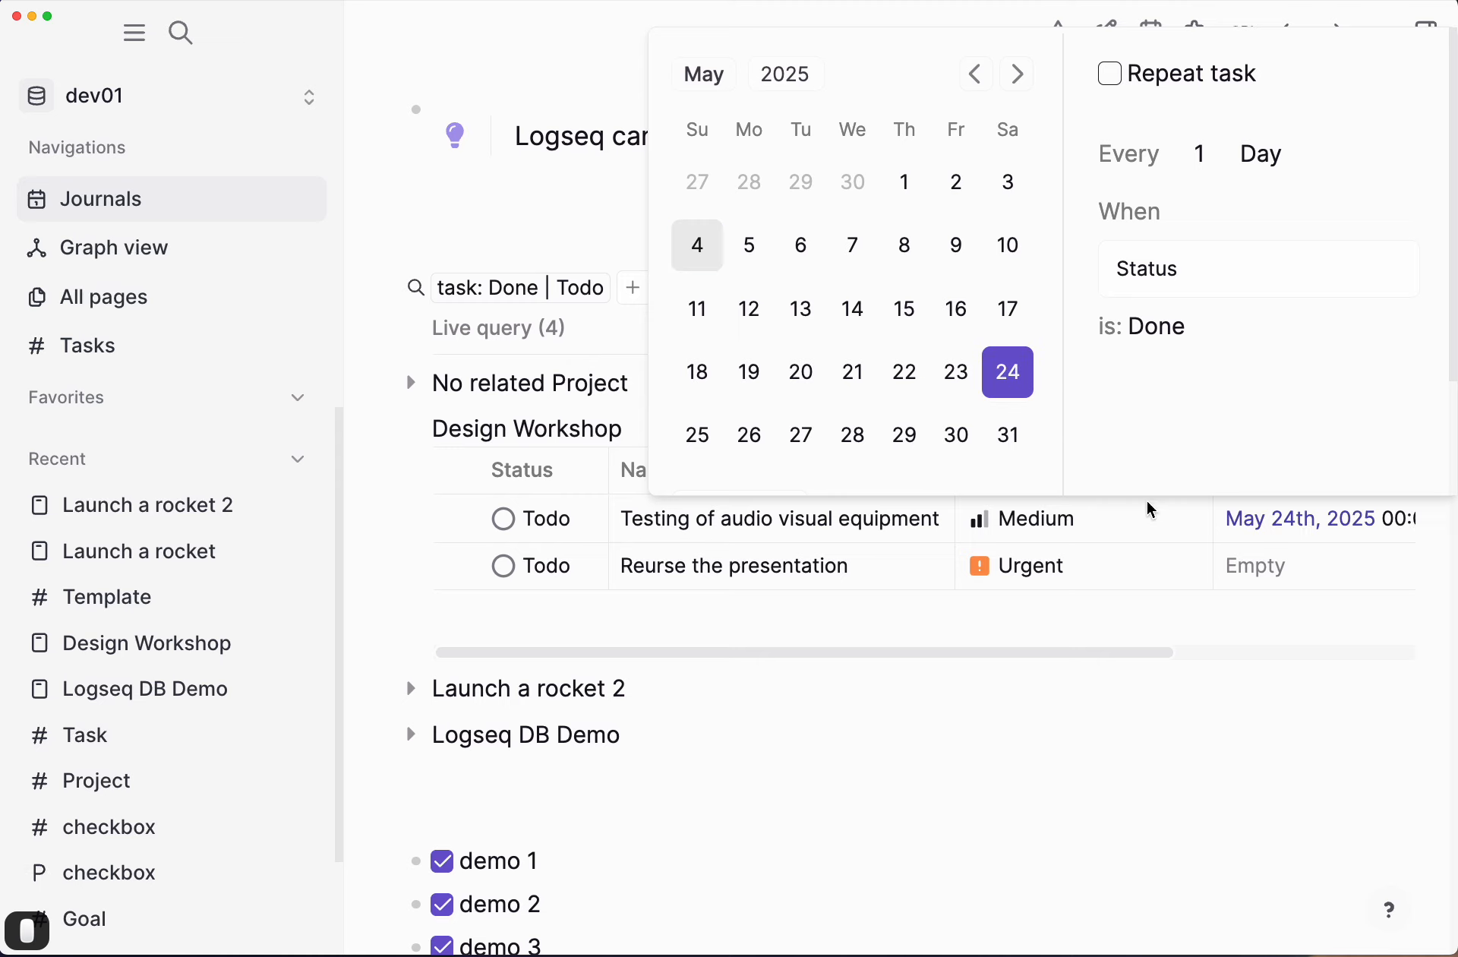
{"action": "key", "text": "Escape"}
{"action": "left_click", "coordinate": [1278, 581]}
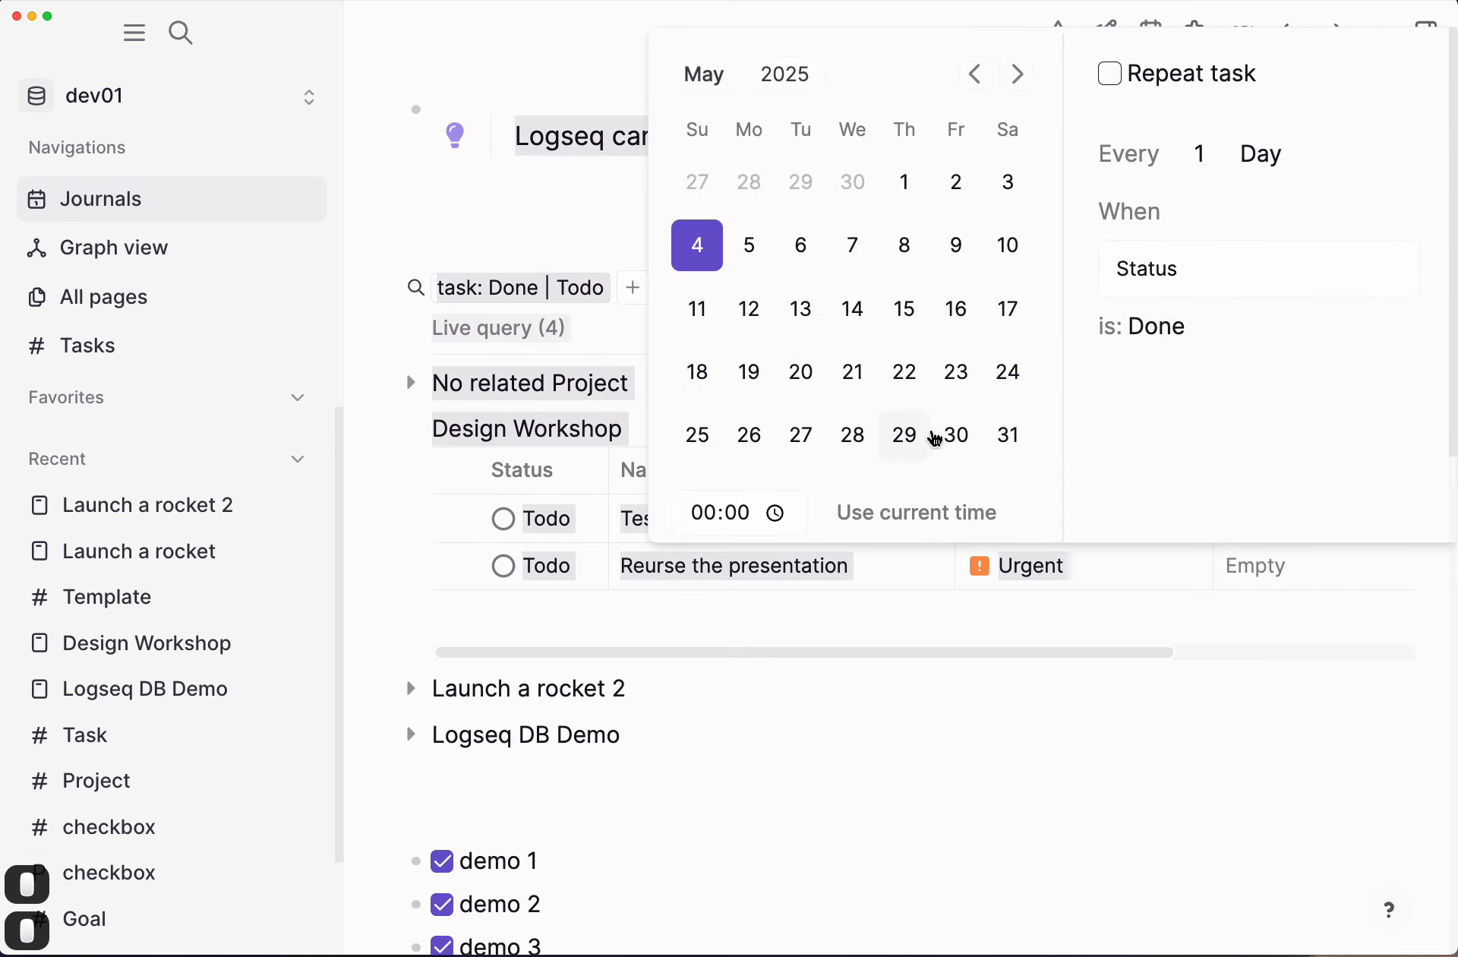
{"action": "left_click", "coordinate": [904, 440]}
{"action": "left_click", "coordinate": [1050, 719]}
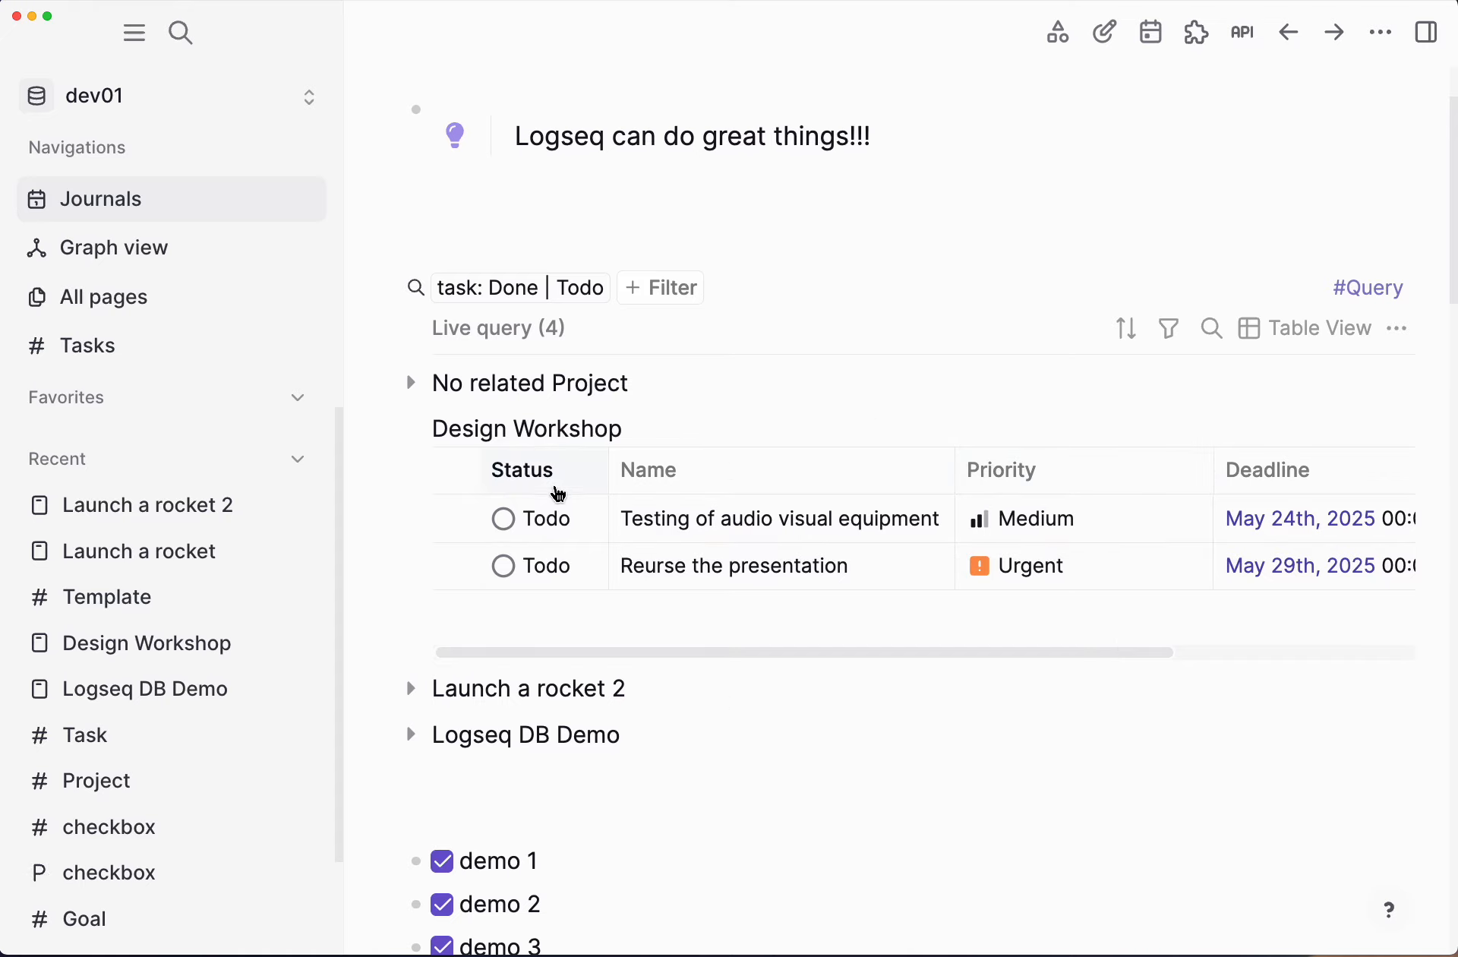
Step: Pin the Status column of the Design Workshop table and check how the remaining columns move beside it
{"action": "left_click", "coordinate": [555, 488]}
{"action": "left_click", "coordinate": [574, 669]}
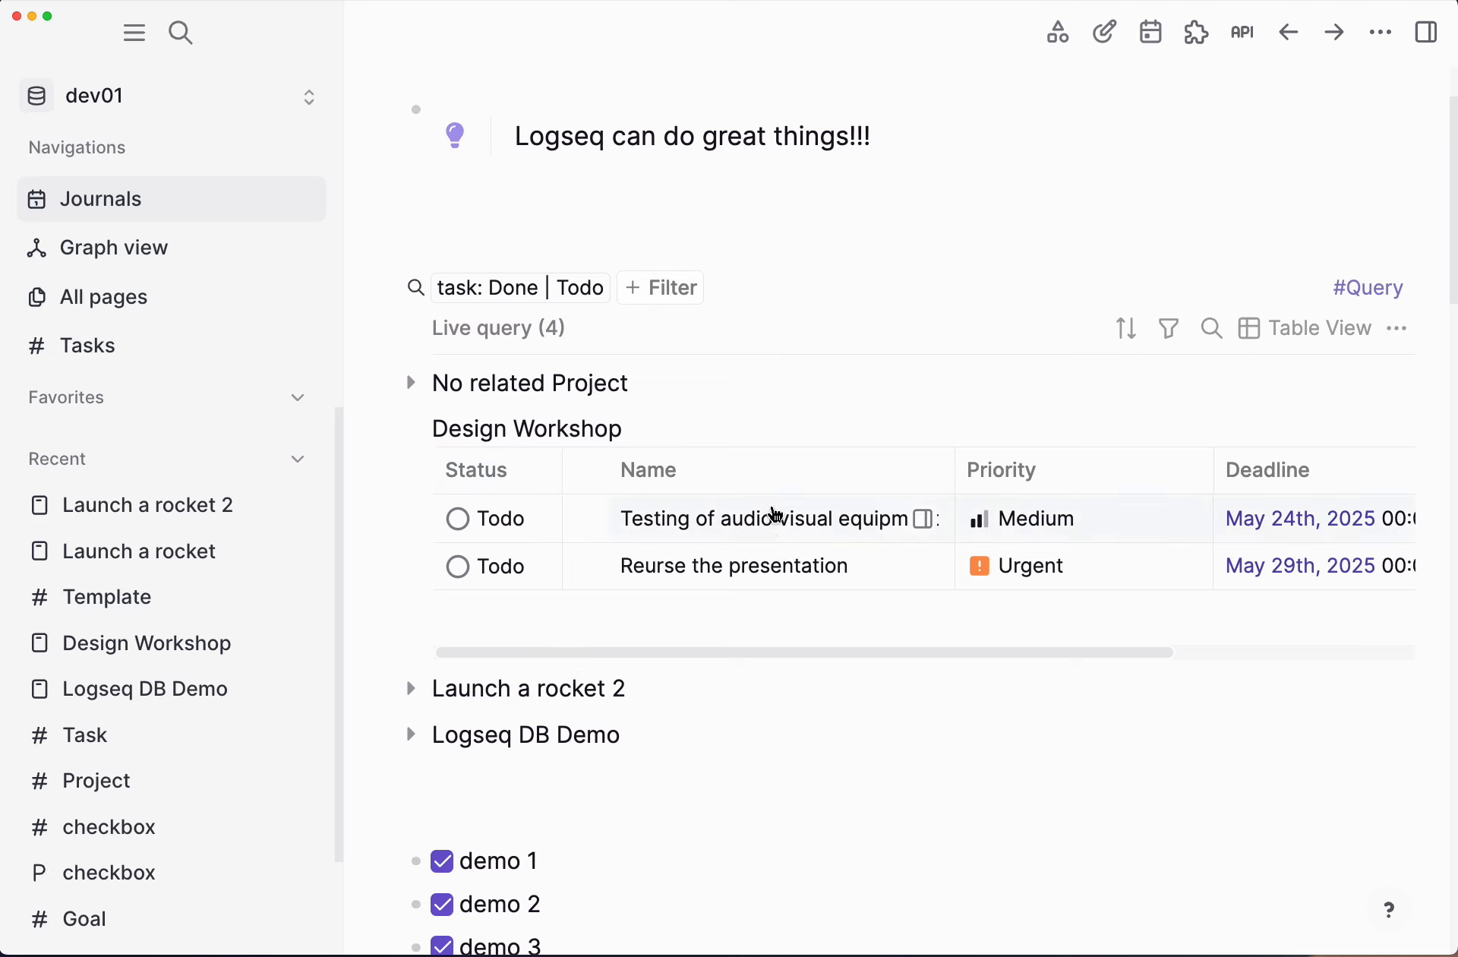
{"action": "scroll", "coordinate": [772, 550], "scroll_direction": "right", "scroll_amount": 4}
{"action": "scroll", "coordinate": [772, 549], "scroll_direction": "left", "scroll_amount": 5}
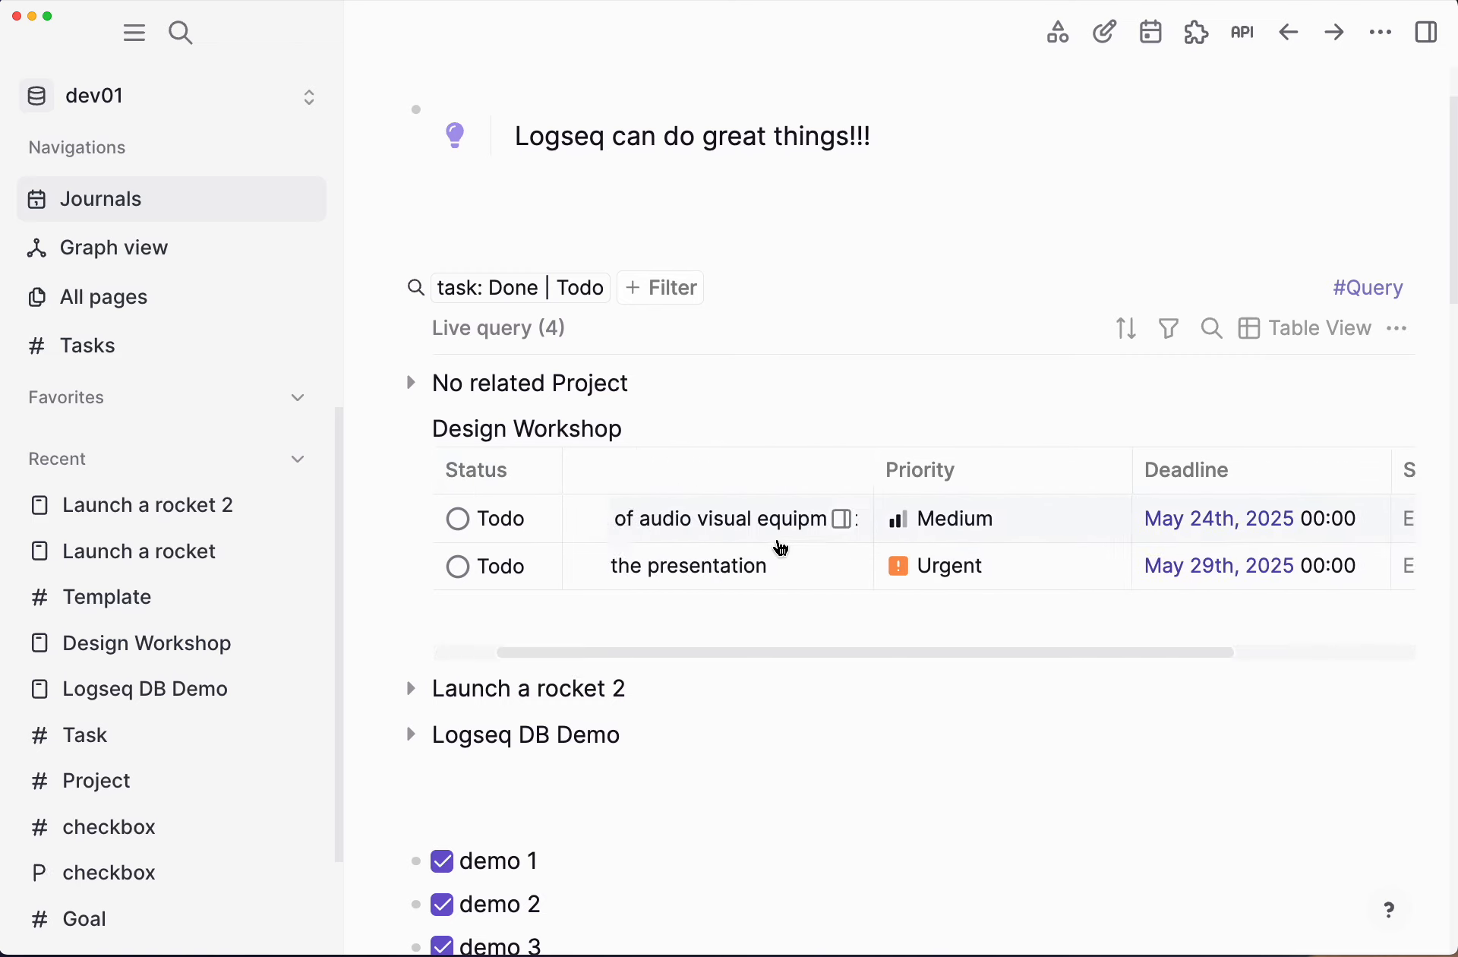
{"action": "scroll", "coordinate": [787, 565], "scroll_direction": "right", "scroll_amount": 4}
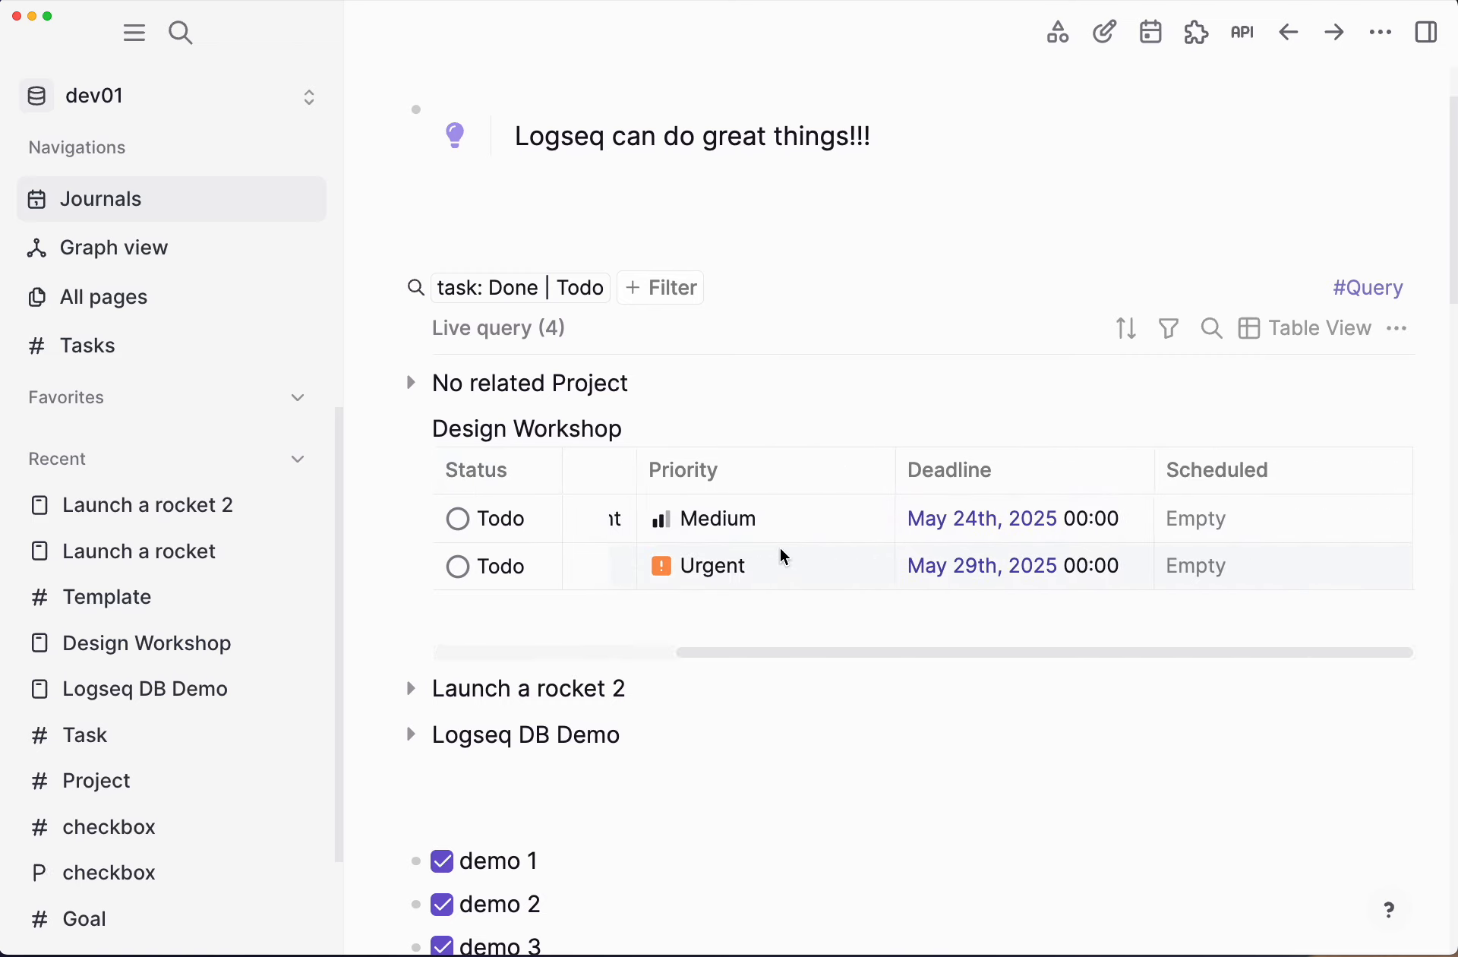
{"action": "scroll", "coordinate": [785, 558], "scroll_direction": "left", "scroll_amount": 5}
{"action": "scroll", "coordinate": [788, 558], "scroll_direction": "right", "scroll_amount": 4}
{"action": "scroll", "coordinate": [789, 560], "scroll_direction": "left", "scroll_amount": 3}
{"action": "scroll", "coordinate": [784, 567], "scroll_direction": "right", "scroll_amount": 3}
{"action": "scroll", "coordinate": [790, 571], "scroll_direction": "left", "scroll_amount": 4}
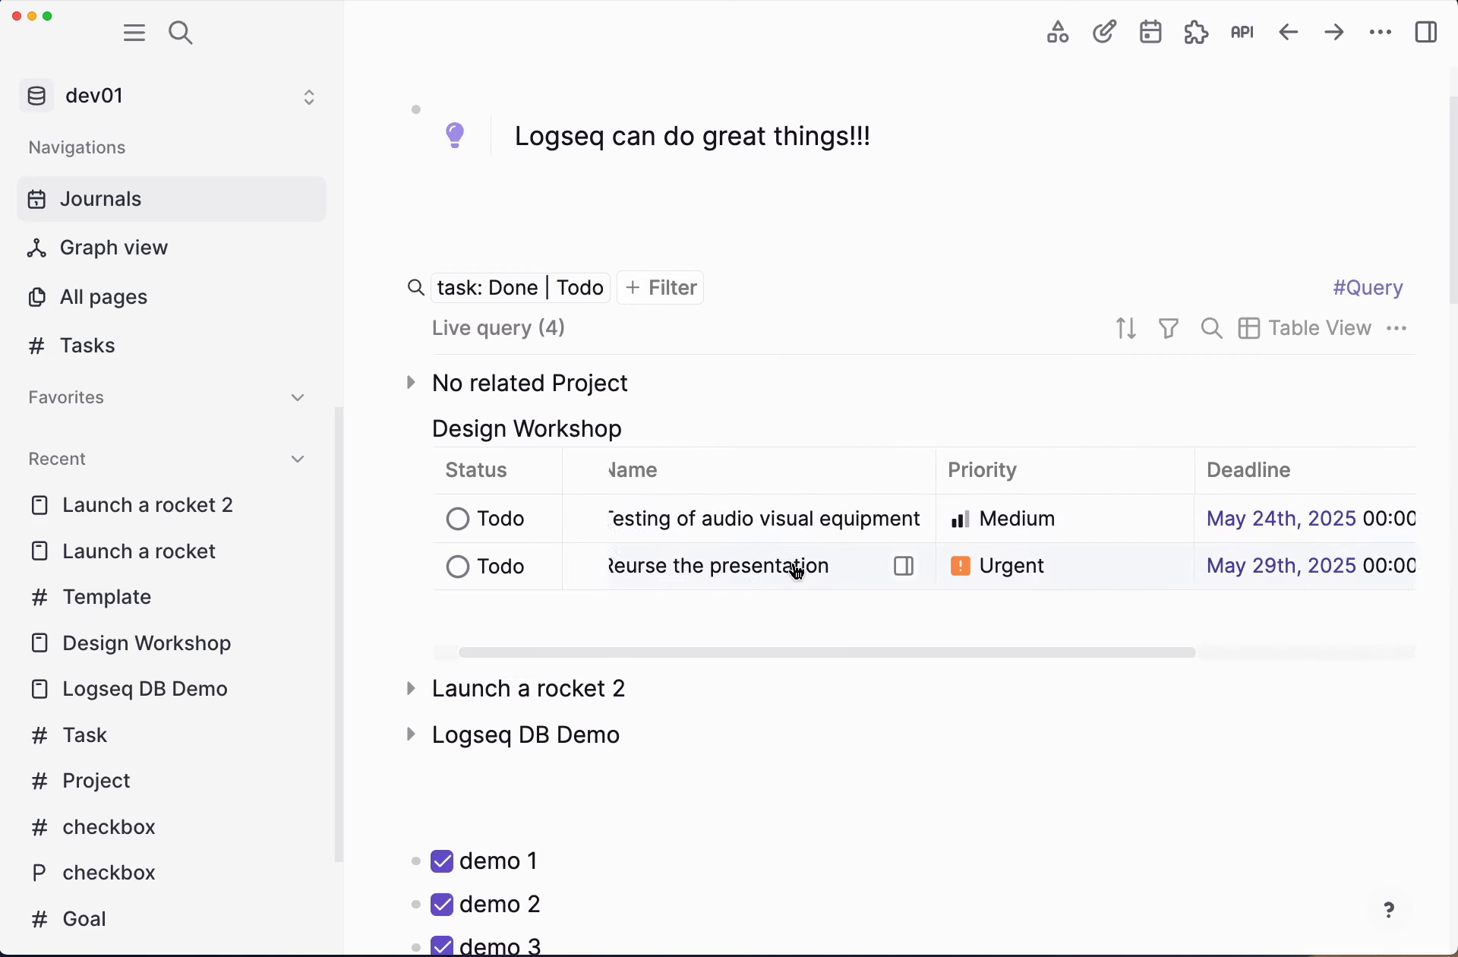
{"action": "scroll", "coordinate": [790, 585], "scroll_direction": "left", "scroll_amount": 1}
{"action": "scroll", "coordinate": [772, 560], "scroll_direction": "right", "scroll_amount": 4}
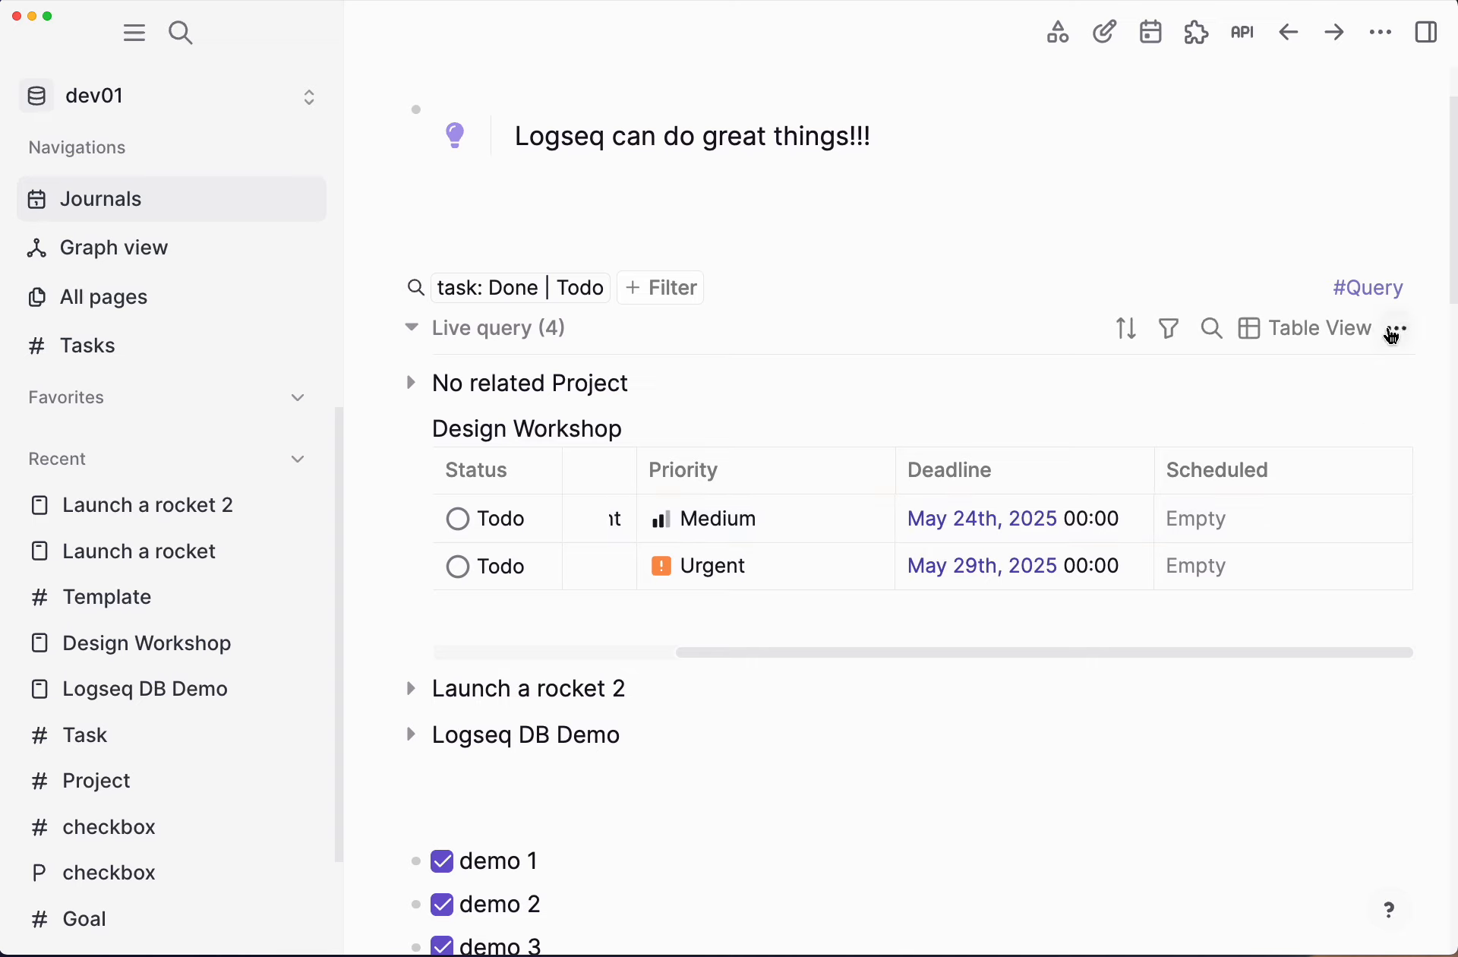
Step: Filter the journal query's table to tasks whose Priority is Urgent
{"action": "left_click", "coordinate": [1395, 338]}
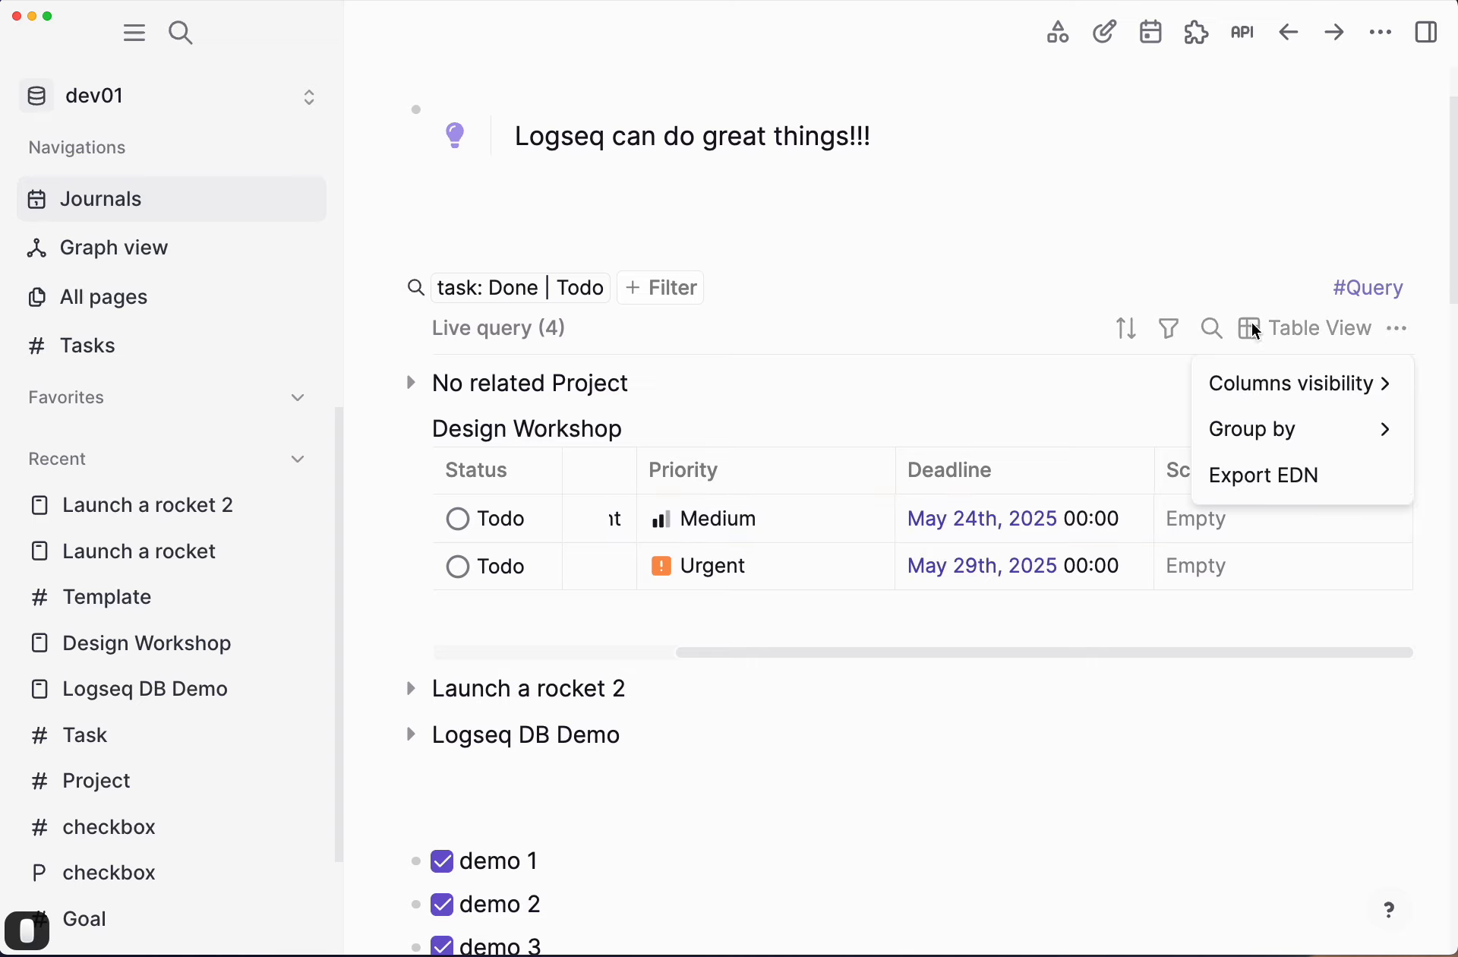
{"action": "left_click", "coordinate": [1214, 254]}
{"action": "left_click", "coordinate": [1173, 334]}
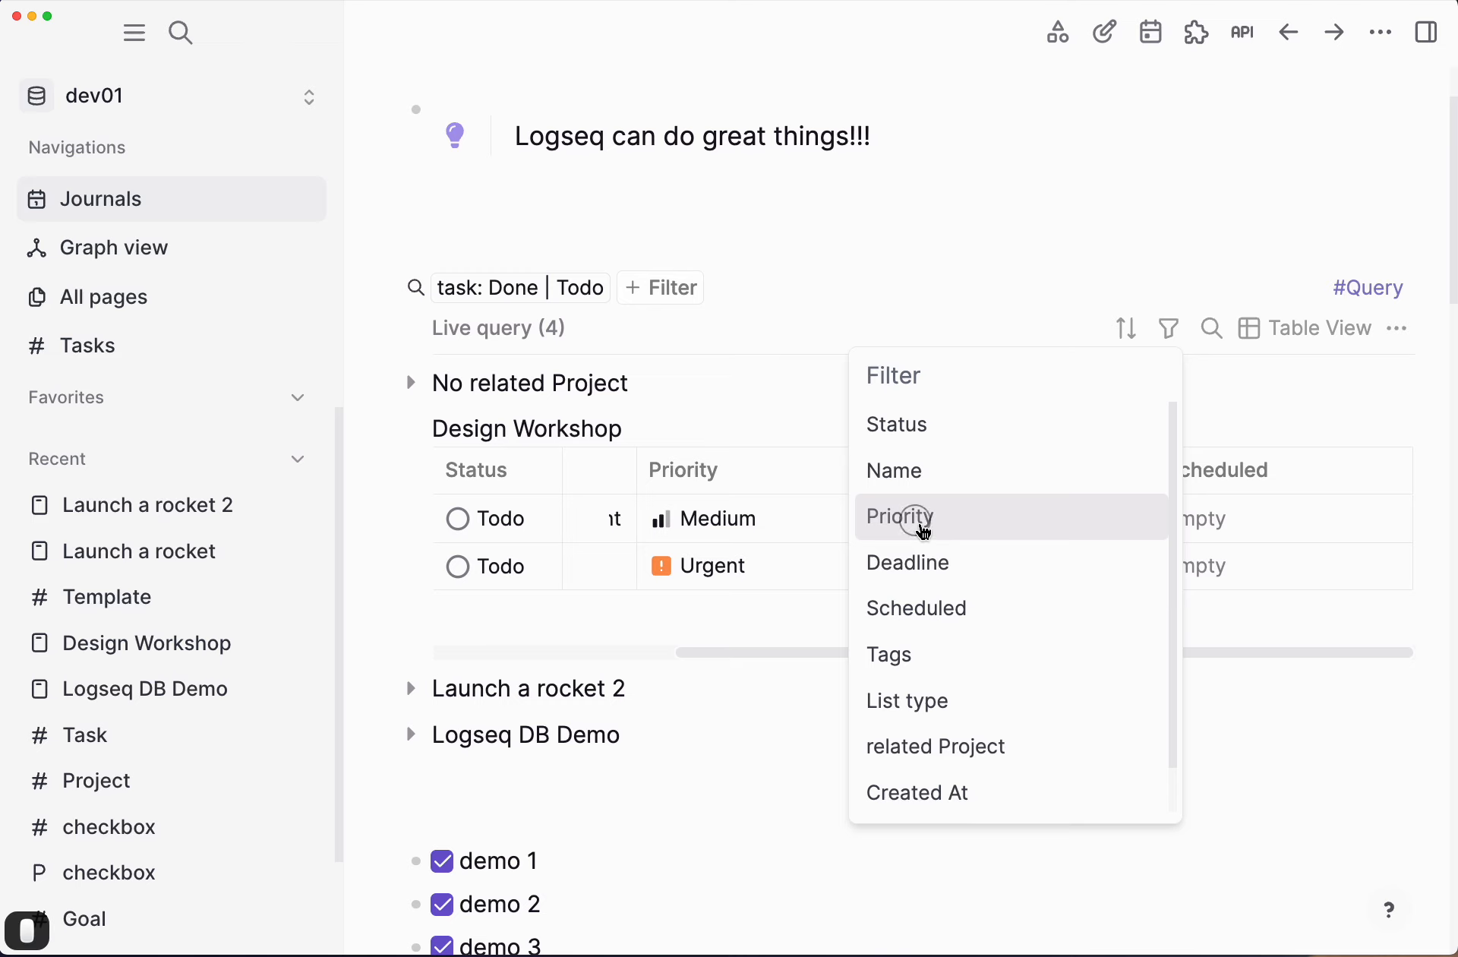
{"action": "left_click", "coordinate": [922, 524]}
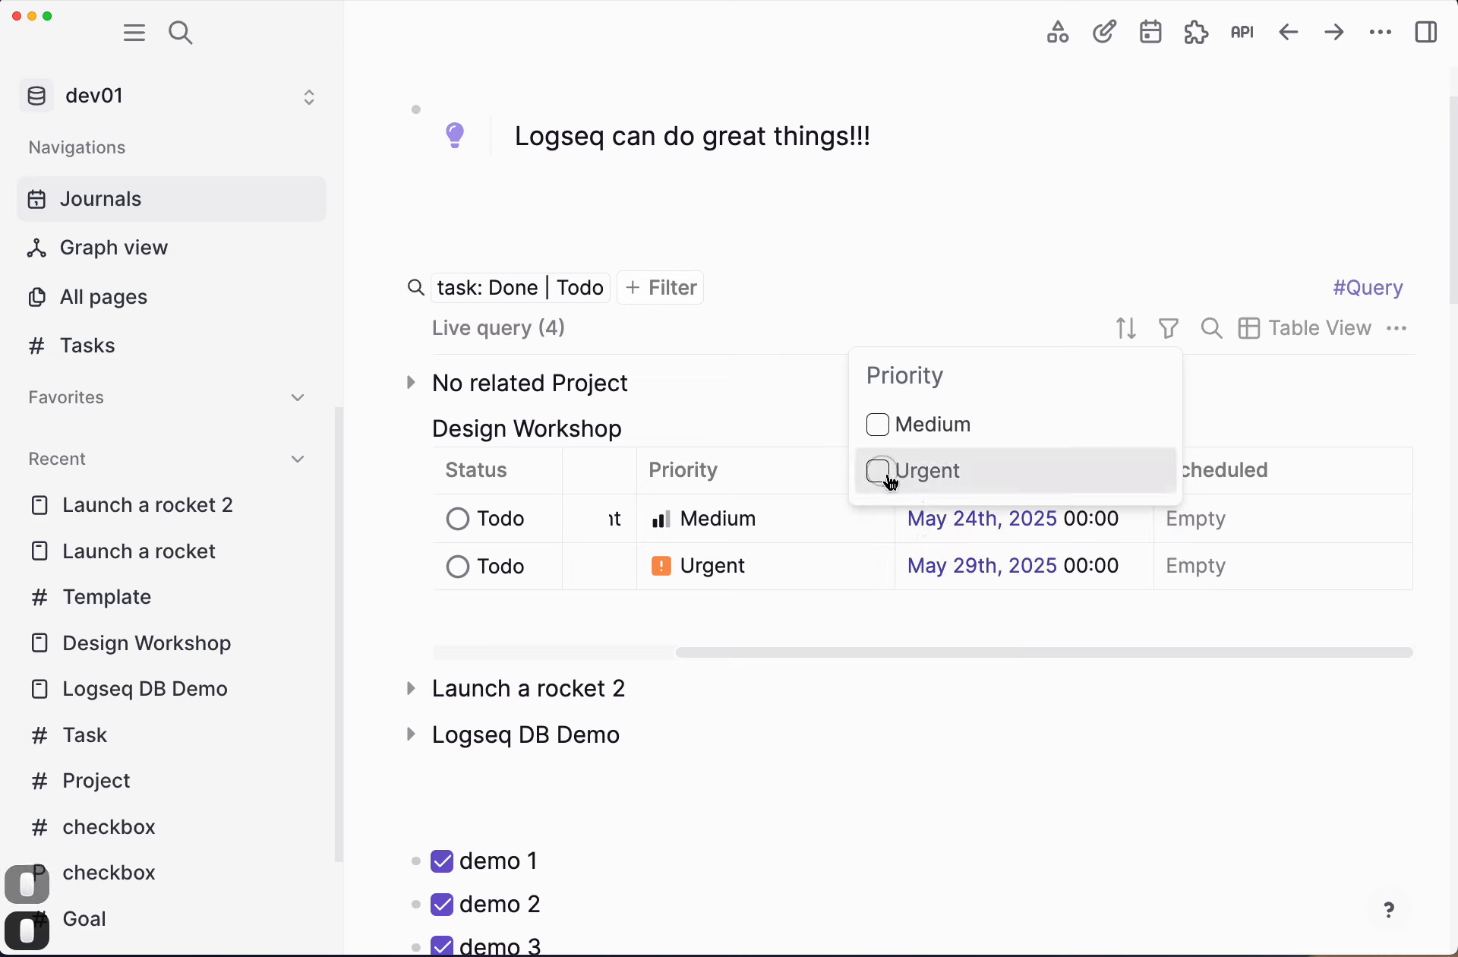
{"action": "left_click", "coordinate": [885, 476]}
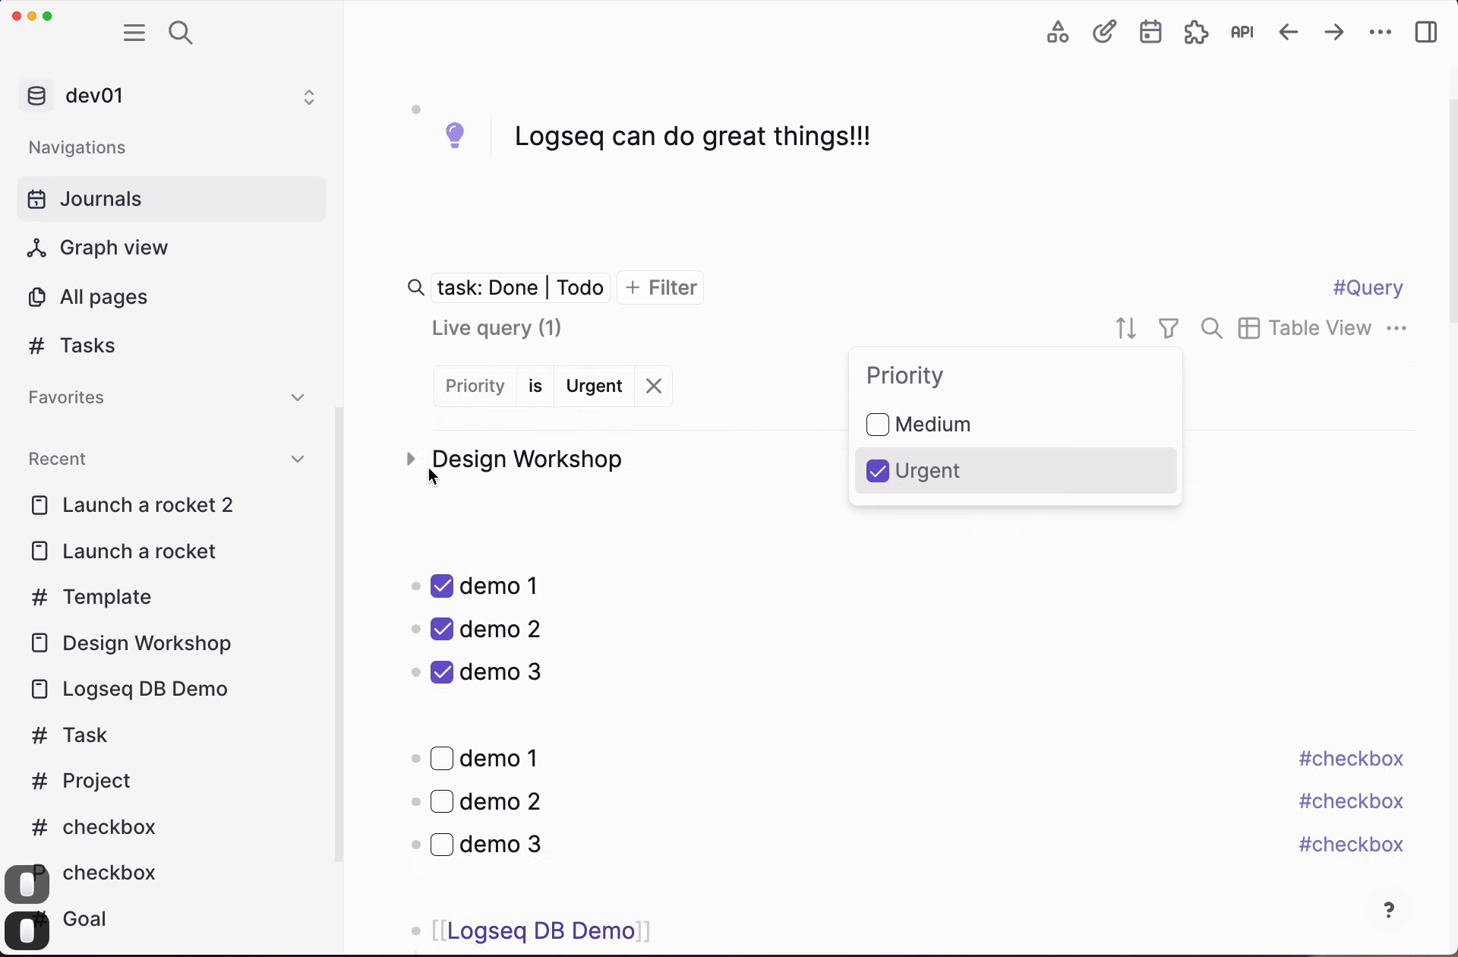
Step: Expand the Design Workshop group in the journal query and change the Priority filter's condition to is not Urgent
{"action": "left_click", "coordinate": [413, 466]}
{"action": "left_click", "coordinate": [411, 460]}
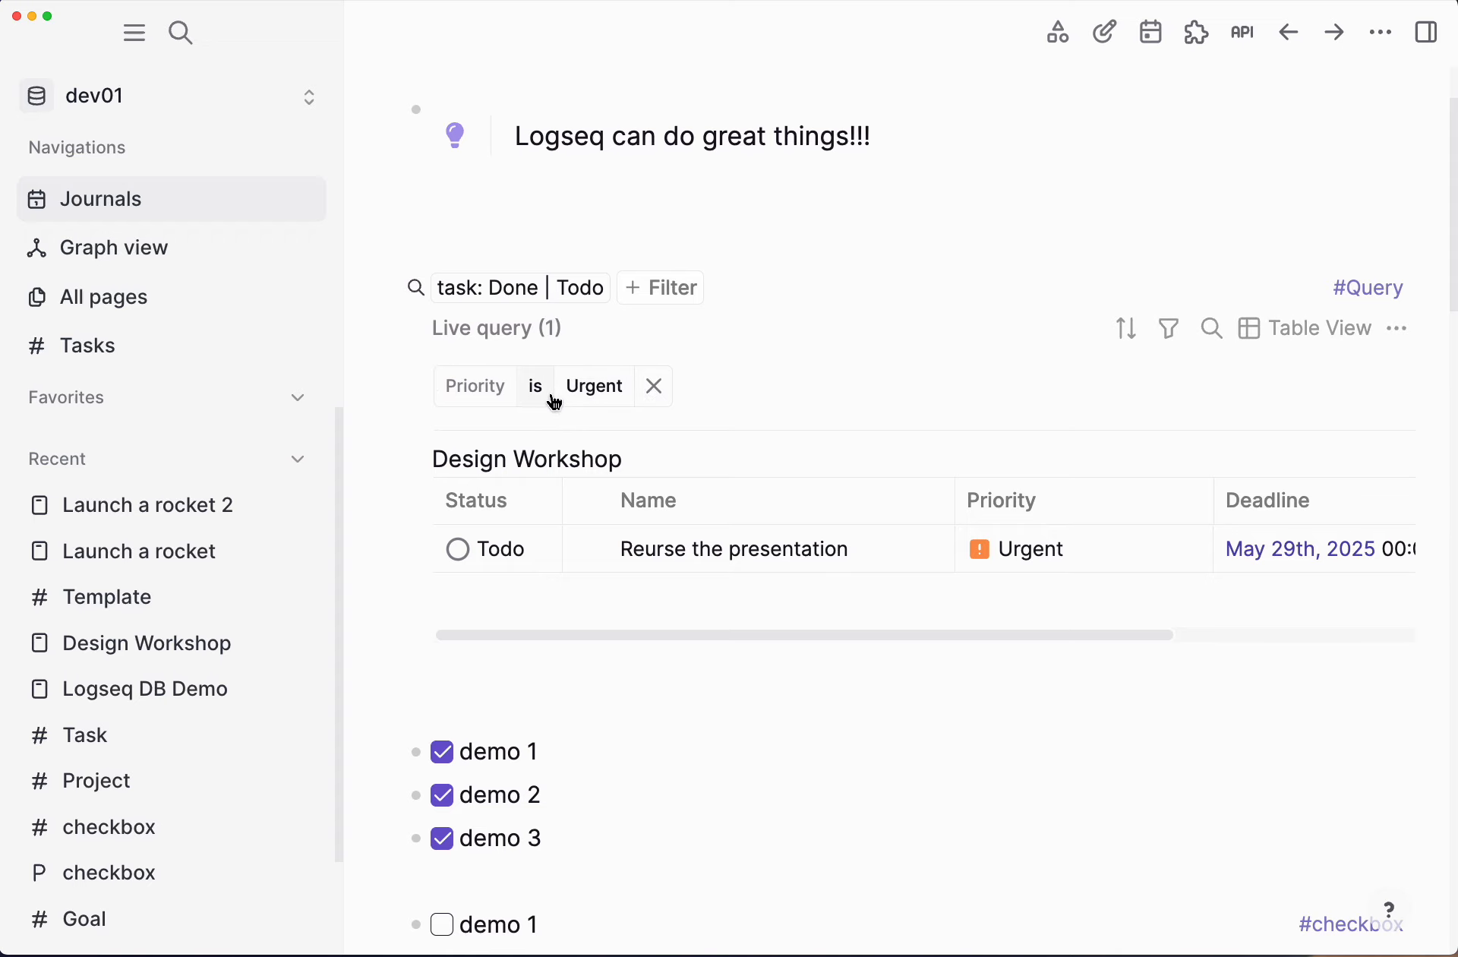
{"action": "left_click", "coordinate": [555, 403]}
{"action": "left_click", "coordinate": [581, 497]}
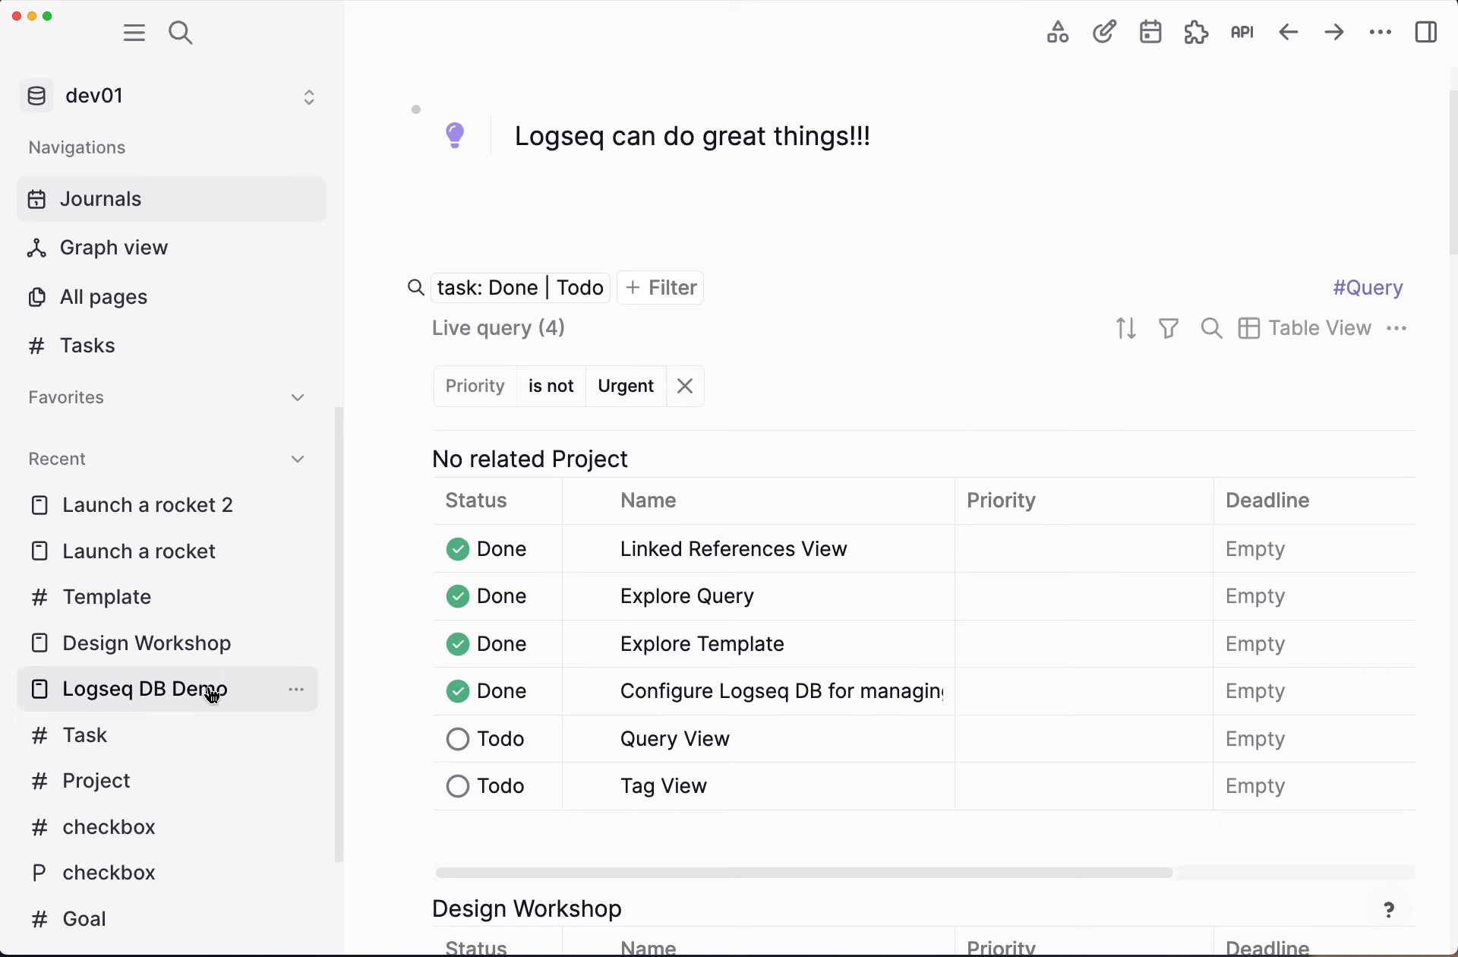
Step: Open the Logseq DB - Unfiltered and Unedited page and set the Tag View task's status to Done
{"action": "scroll", "coordinate": [184, 619], "scroll_direction": "down", "scroll_amount": 3}
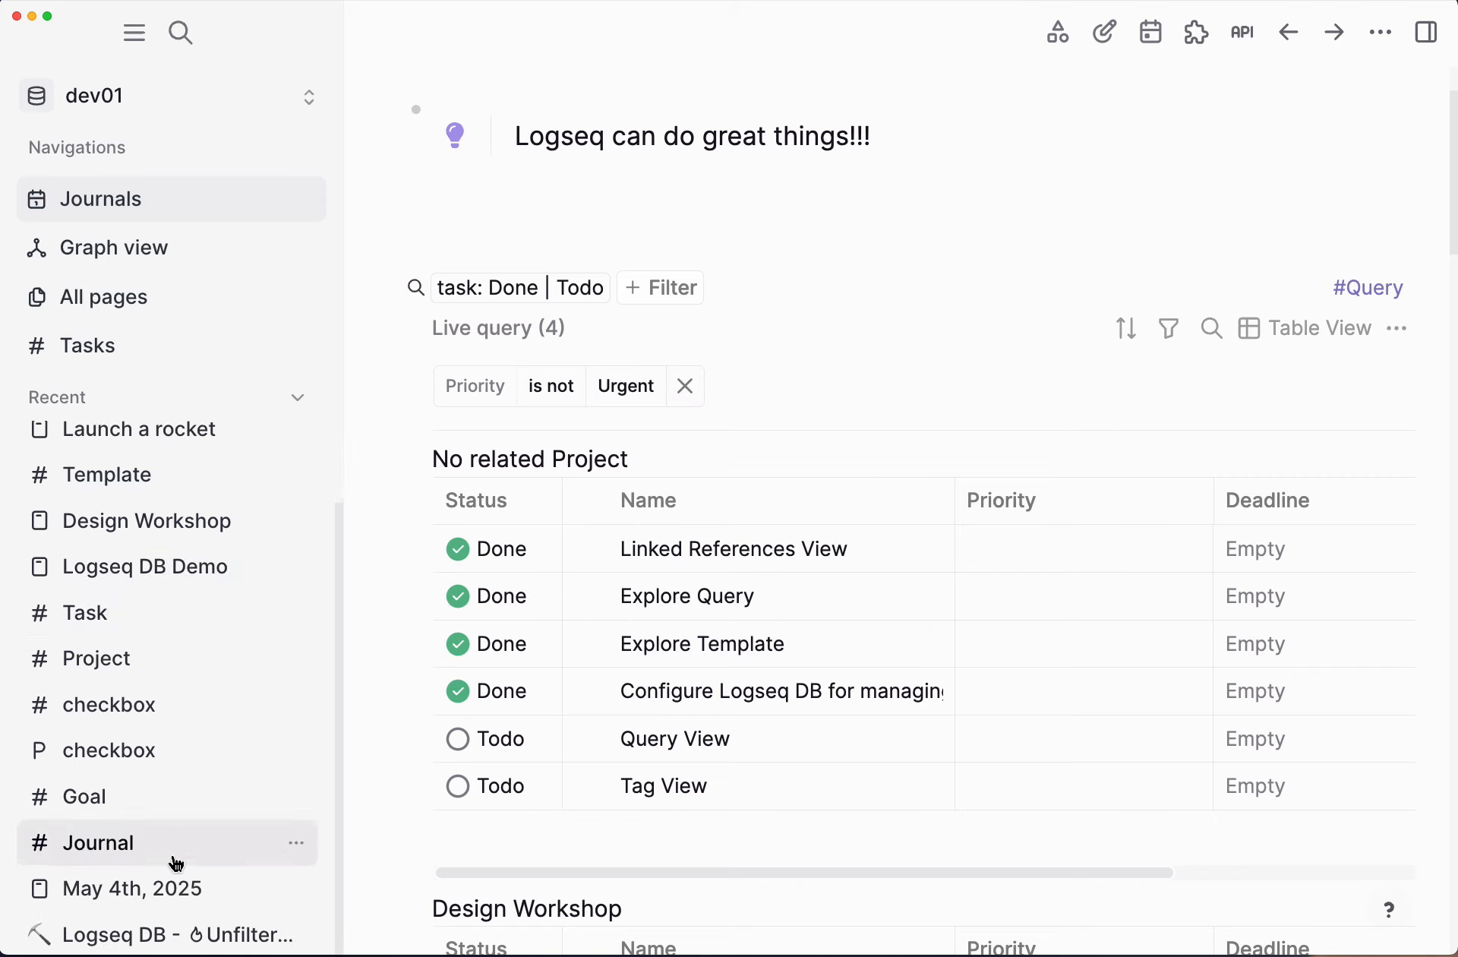
{"action": "left_click", "coordinate": [175, 934]}
{"action": "scroll", "coordinate": [829, 662], "scroll_direction": "down", "scroll_amount": 5}
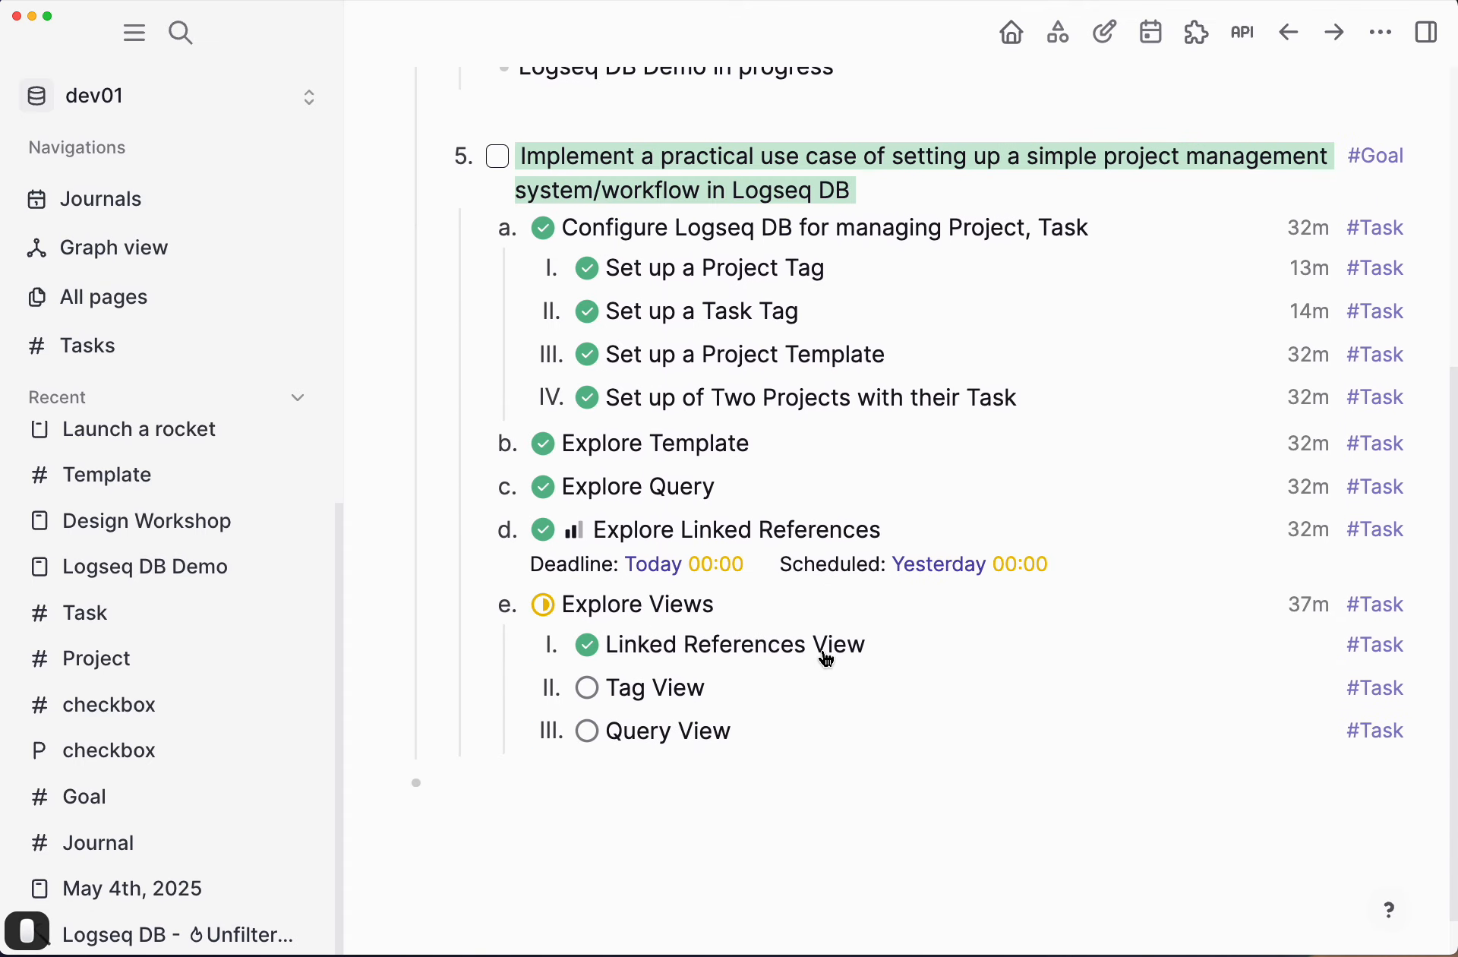
{"action": "left_click", "coordinate": [589, 691]}
{"action": "left_click", "coordinate": [630, 558]}
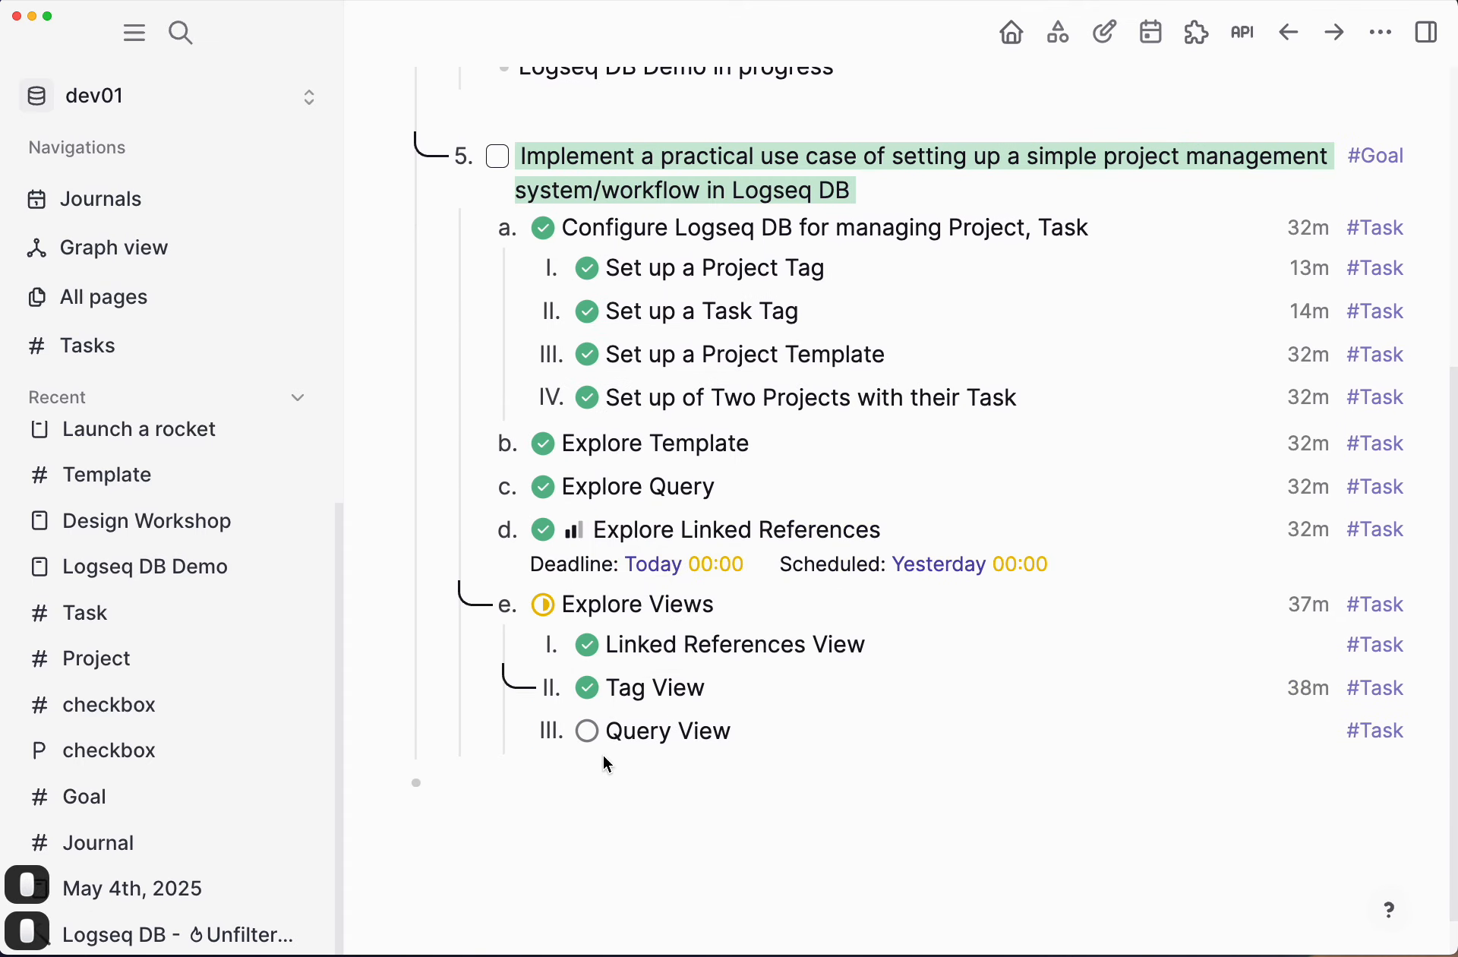
Step: Set the status of the Query View task and its parent task Explore Views to Done
{"action": "left_click", "coordinate": [588, 730]}
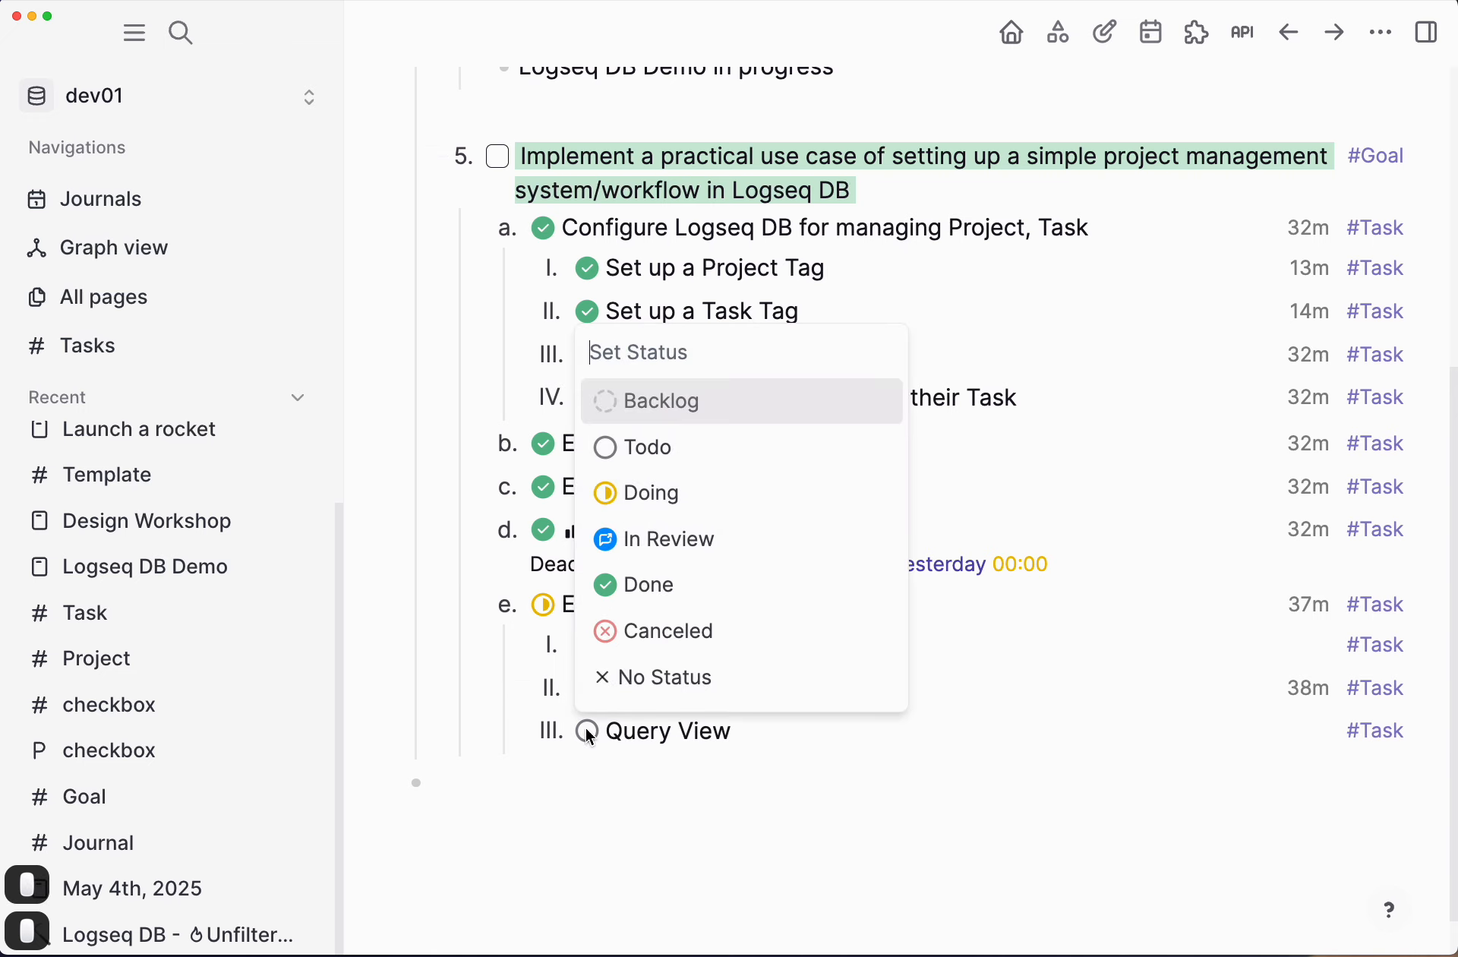
{"action": "left_click", "coordinate": [640, 605]}
{"action": "scroll", "coordinate": [635, 618], "scroll_direction": "up", "scroll_amount": 2}
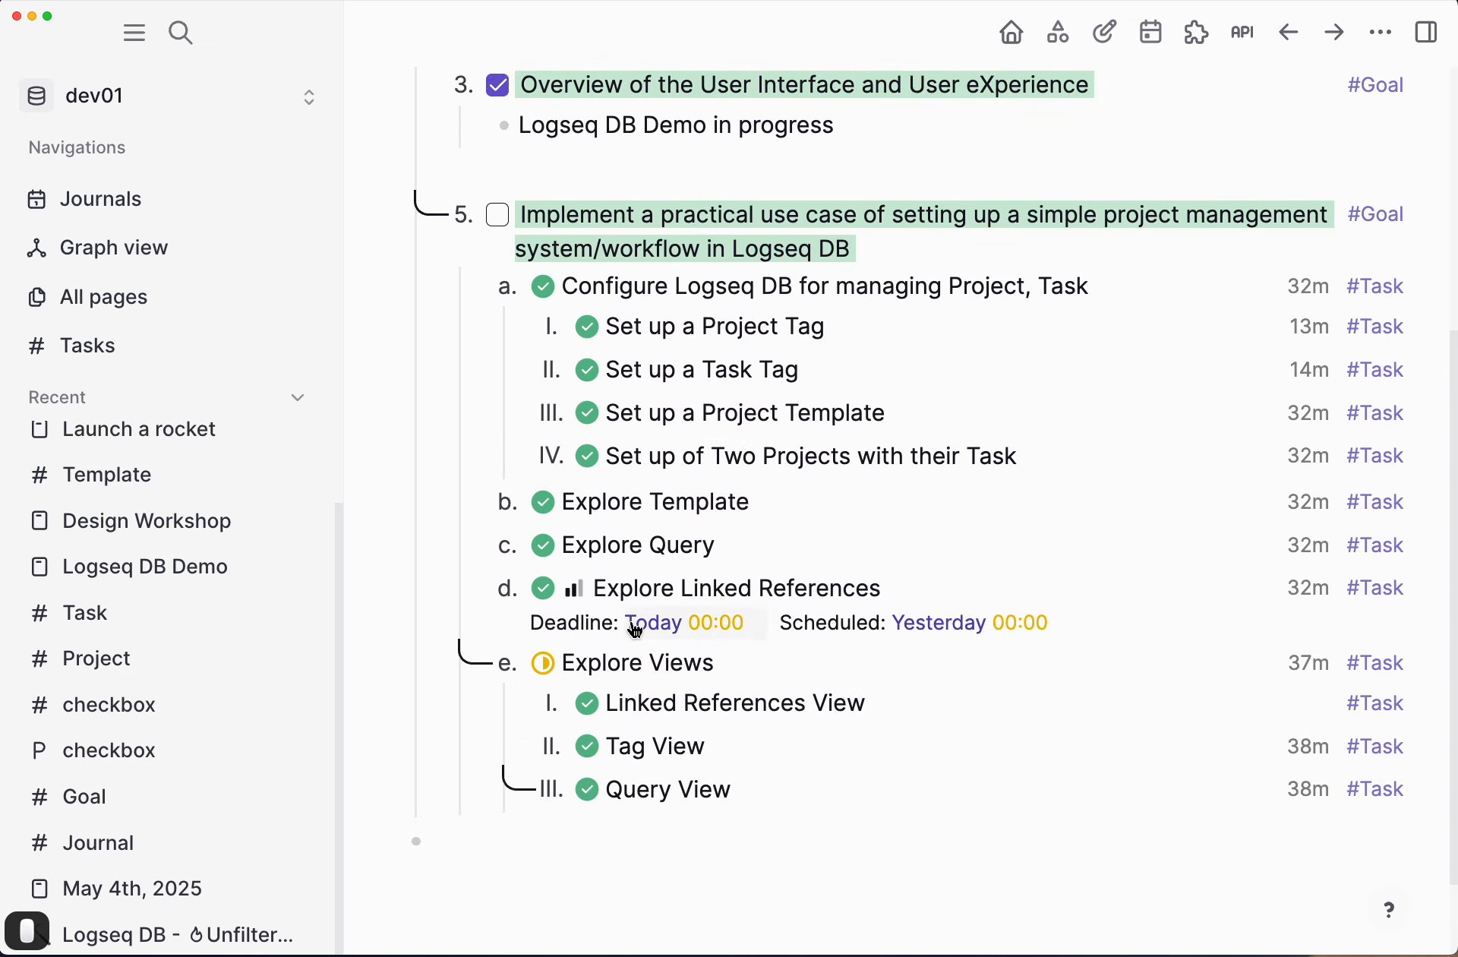
{"action": "left_click", "coordinate": [543, 672]}
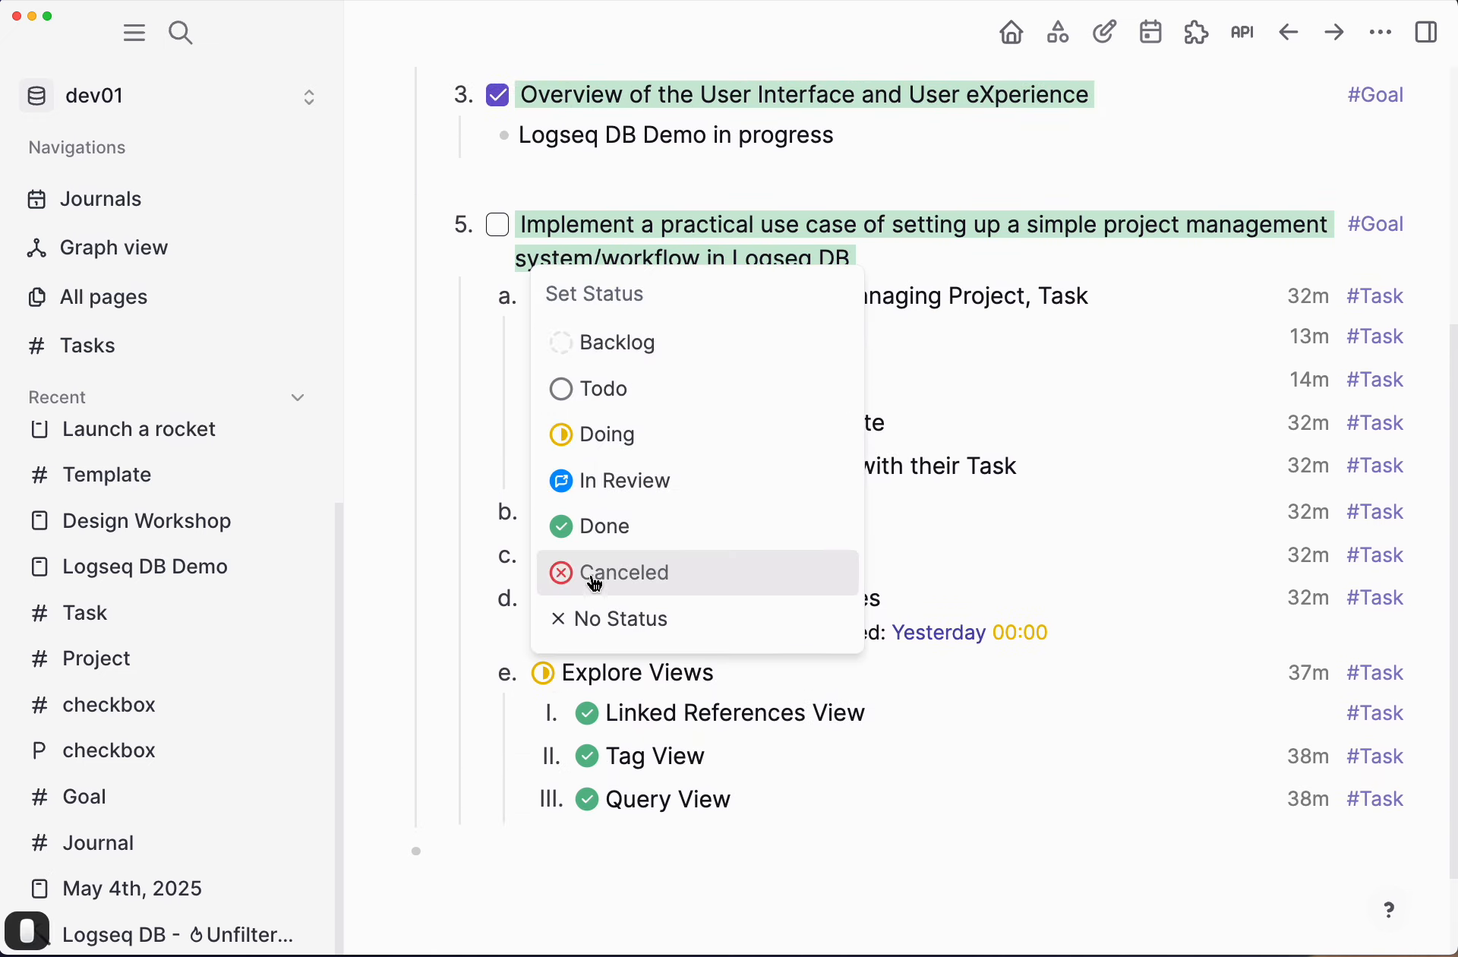
{"action": "left_click", "coordinate": [598, 532]}
Step: Check off the goal about implementing a simple project management workflow in Logseq DB and collapse its subtasks
{"action": "scroll", "coordinate": [657, 612], "scroll_direction": "up", "scroll_amount": 6}
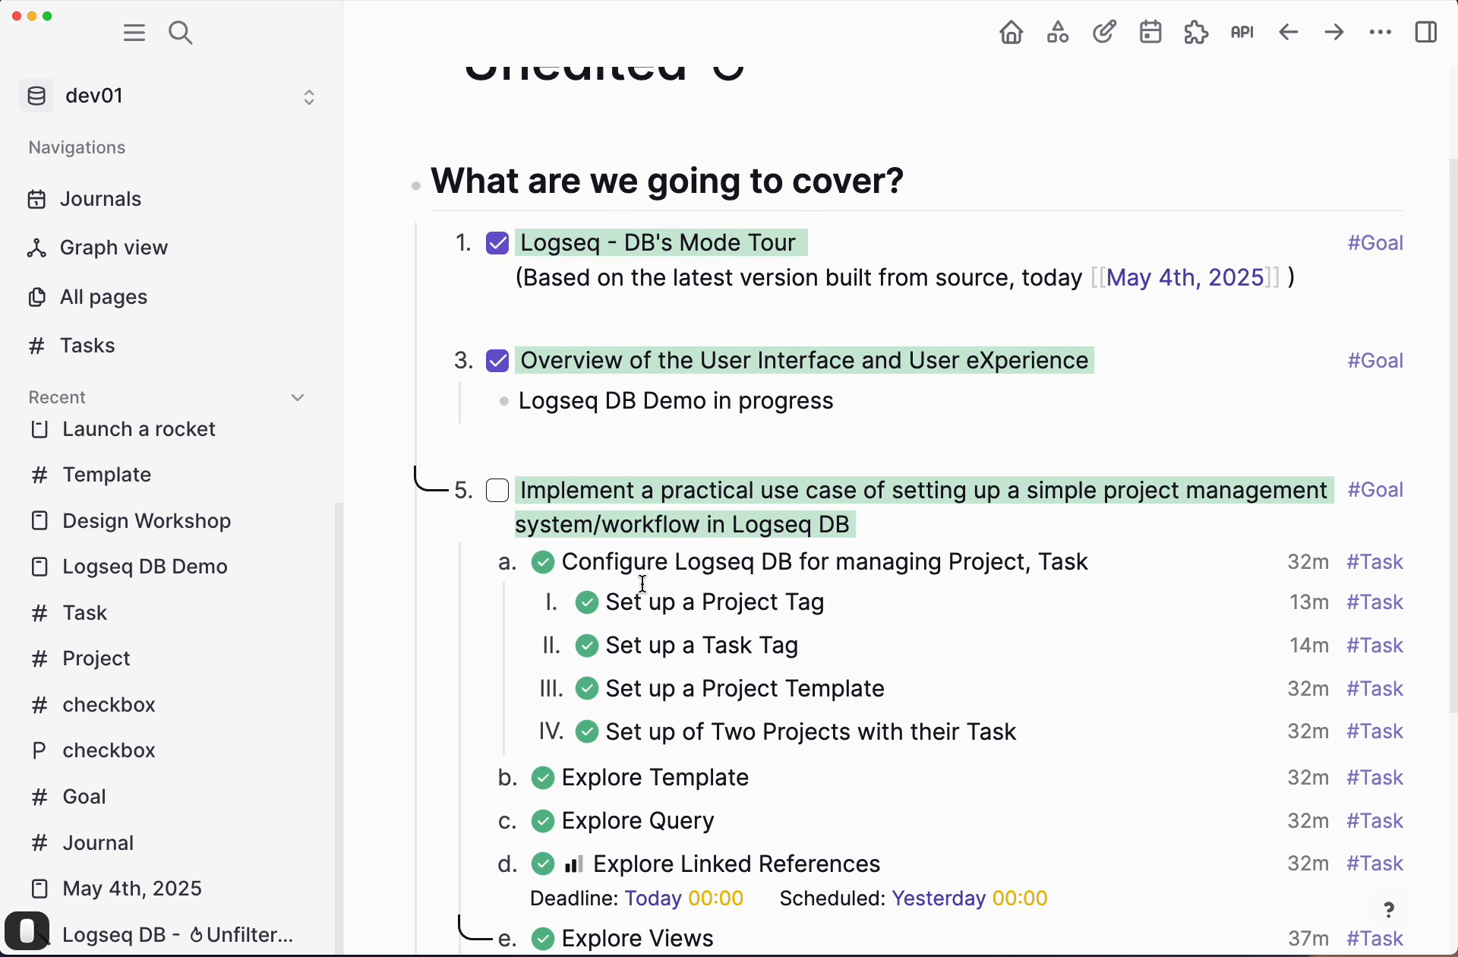
{"action": "left_click", "coordinate": [506, 501]}
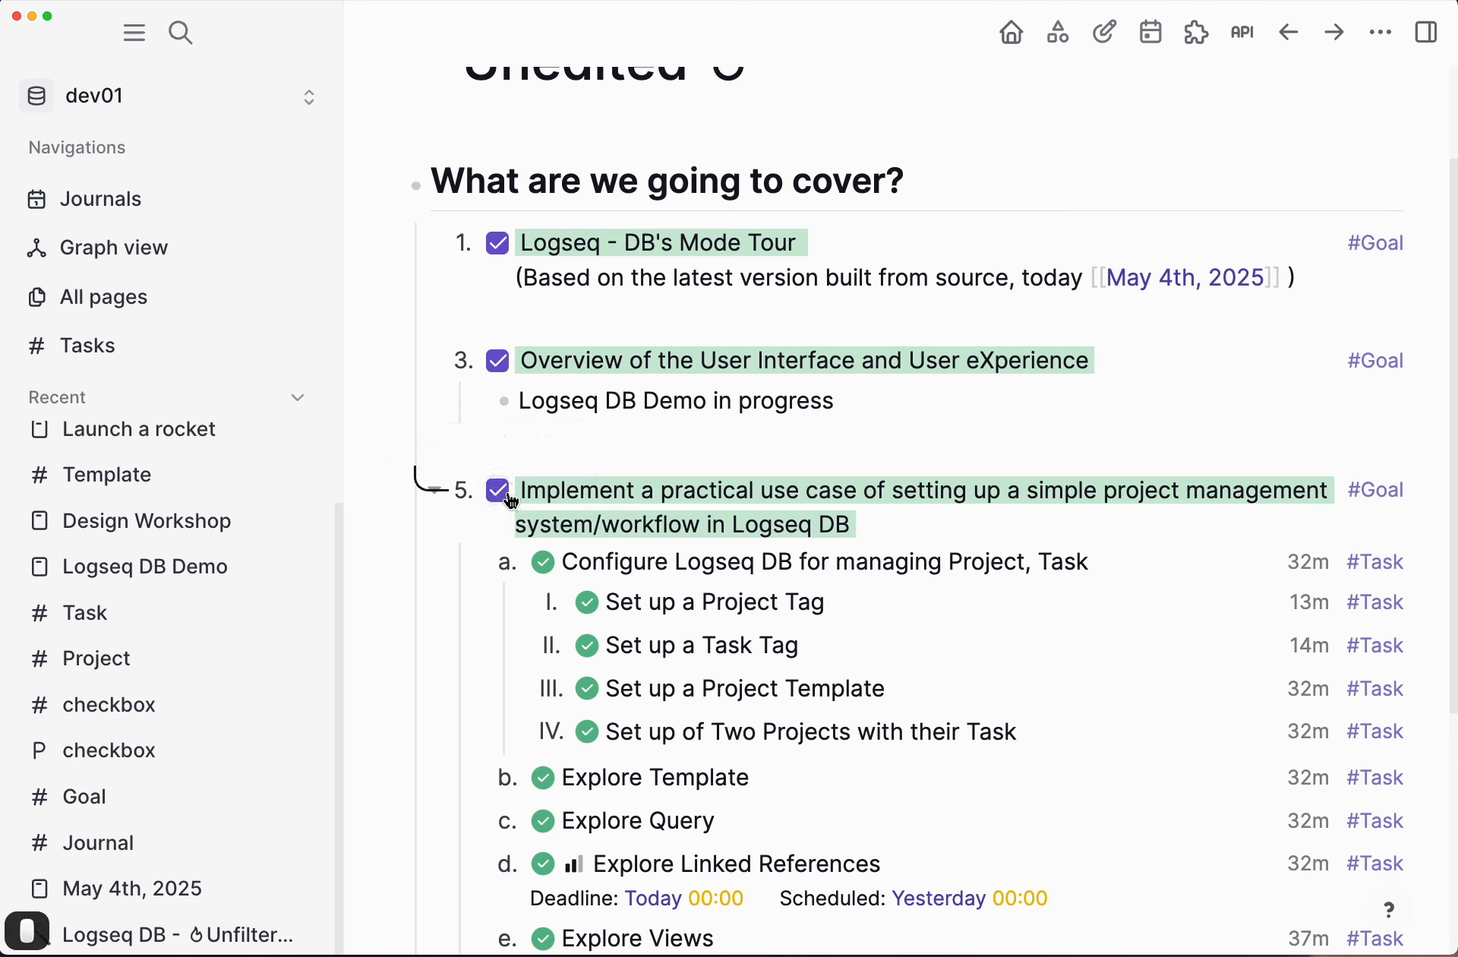
{"action": "left_click", "coordinate": [434, 491]}
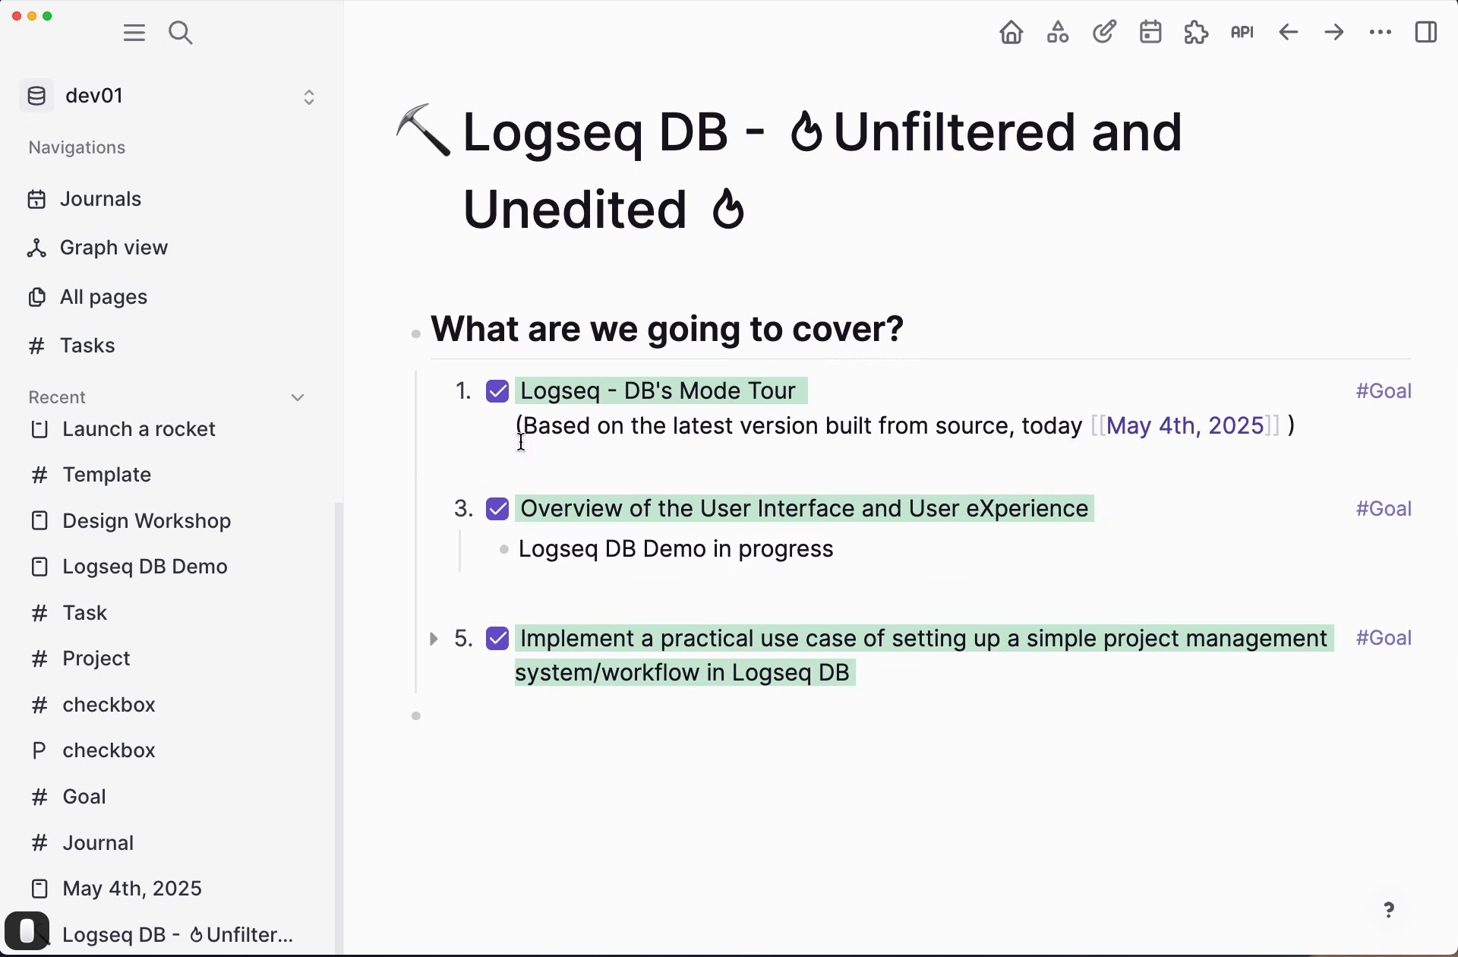
Step: Delete the empty blocks between the three goals under What are we going to cover?
{"action": "left_click", "coordinate": [516, 460]}
{"action": "key", "text": "BackSpace"}
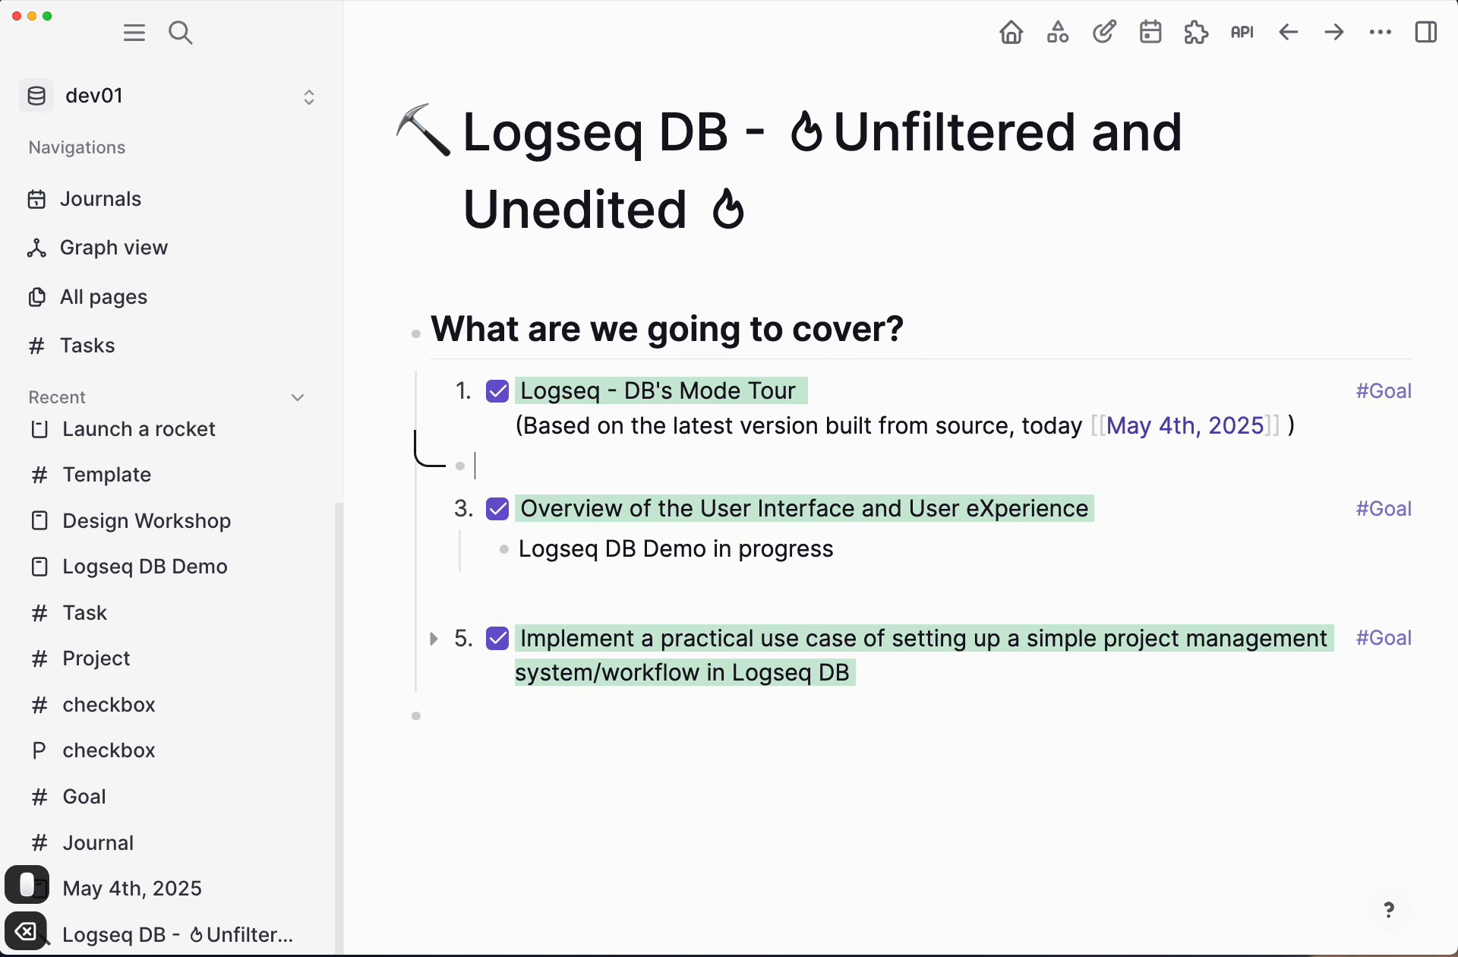
{"action": "key", "text": "Down"}
{"action": "key", "text": "Down"}
{"action": "key", "text": "Down"}
{"action": "key", "text": "Down"}
{"action": "key", "text": "Up"}
{"action": "key", "text": "BackSpace"}
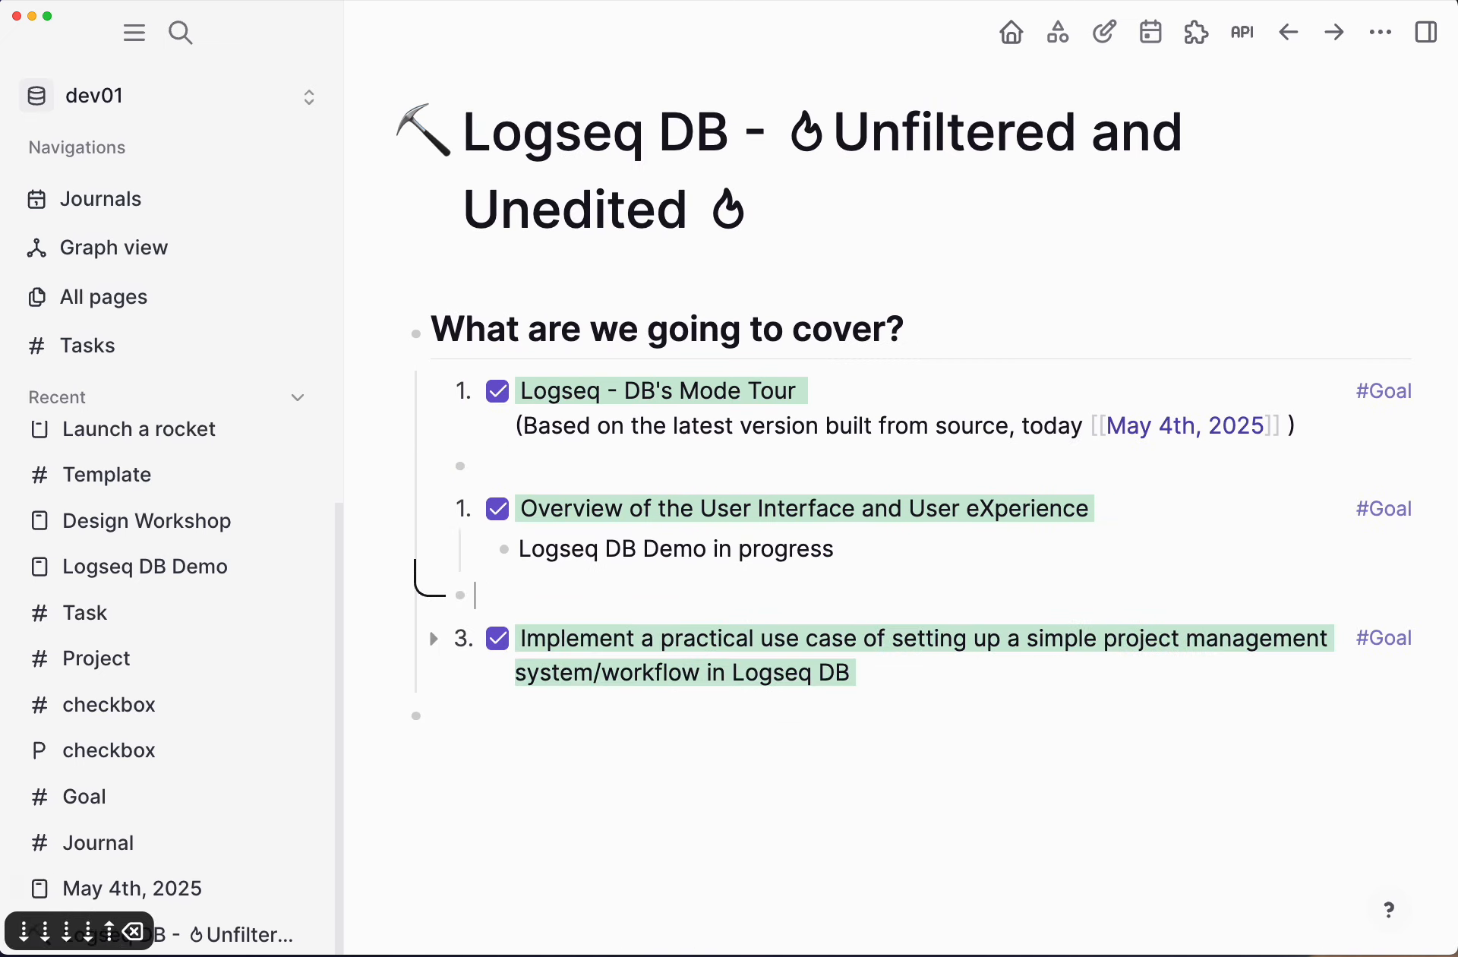
{"action": "key", "text": "BackSpace"}
{"action": "key", "text": "Up"}
{"action": "key", "text": "Up"}
{"action": "key", "text": "BackSpace"}
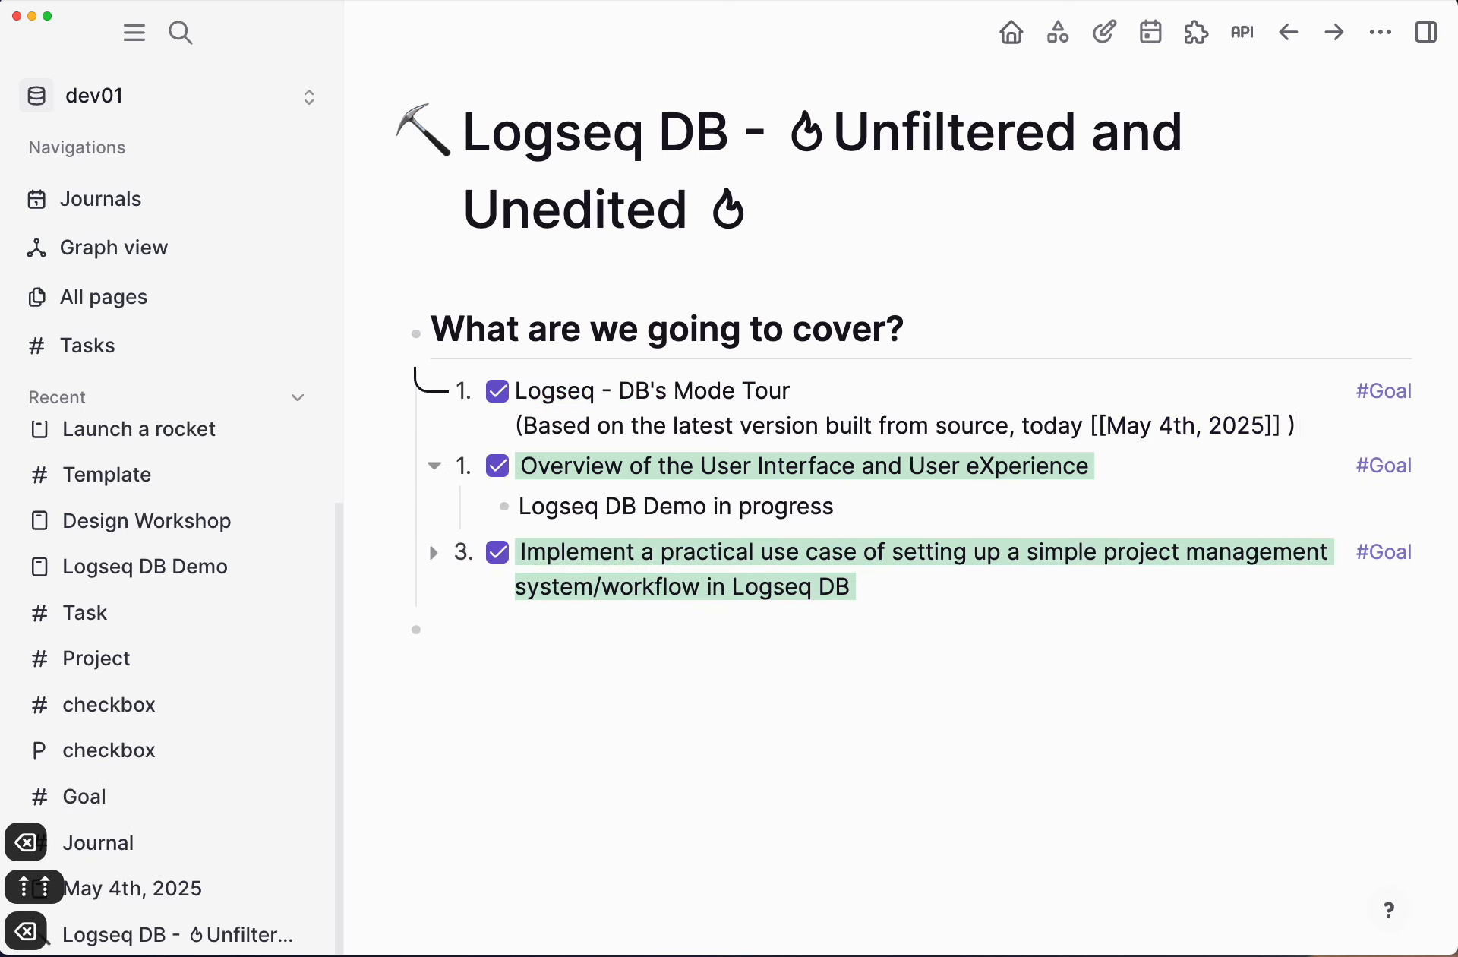
{"action": "scroll", "coordinate": [154, 542], "scroll_direction": "up", "scroll_amount": 3}
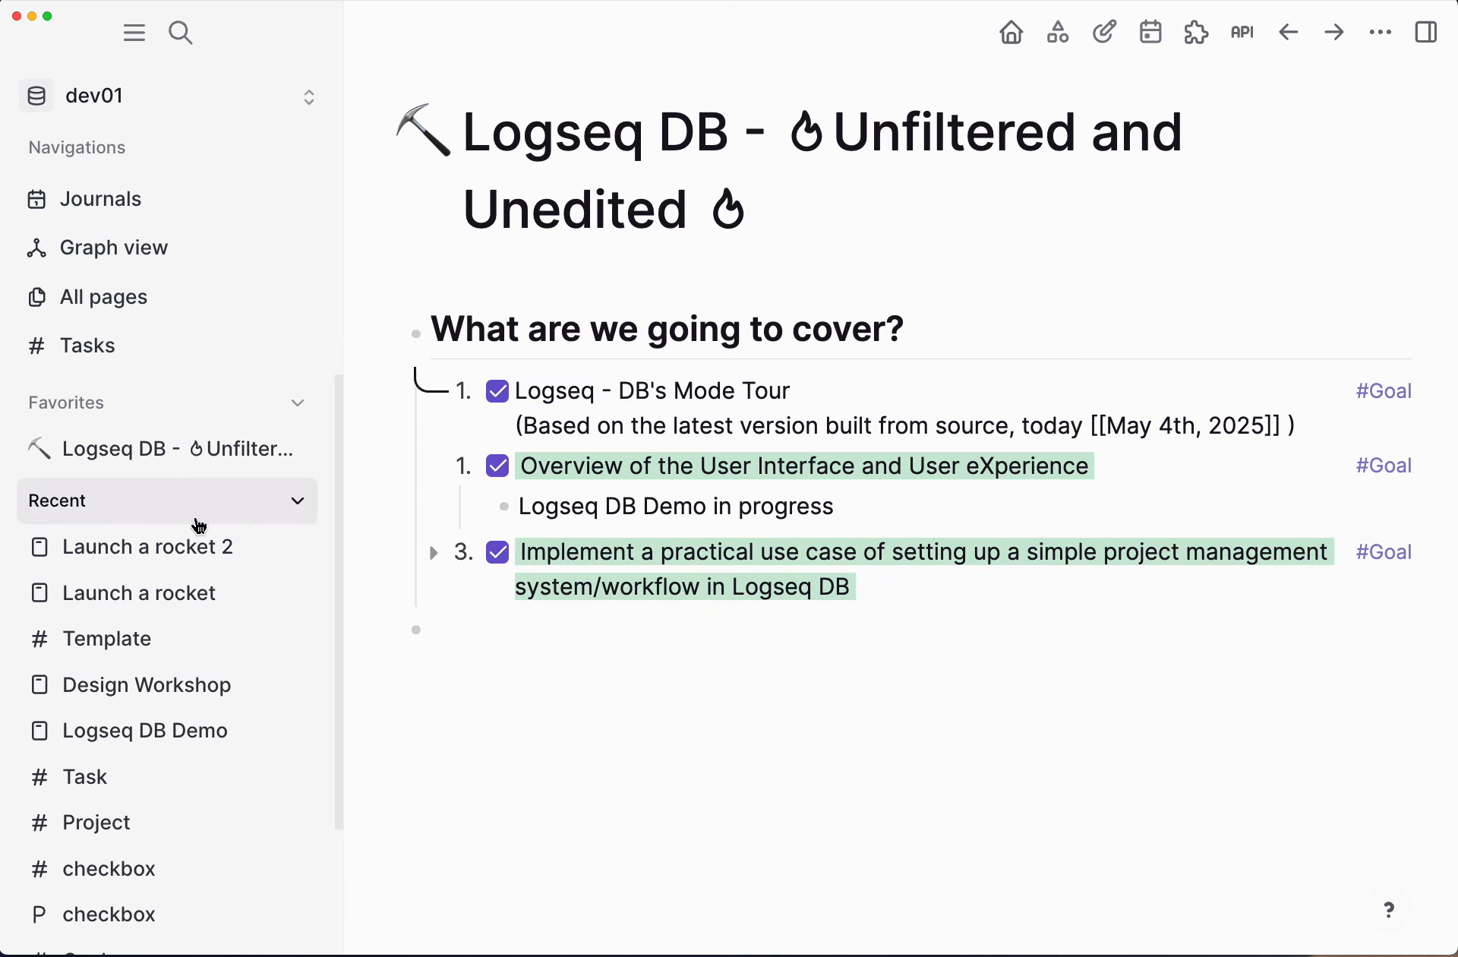